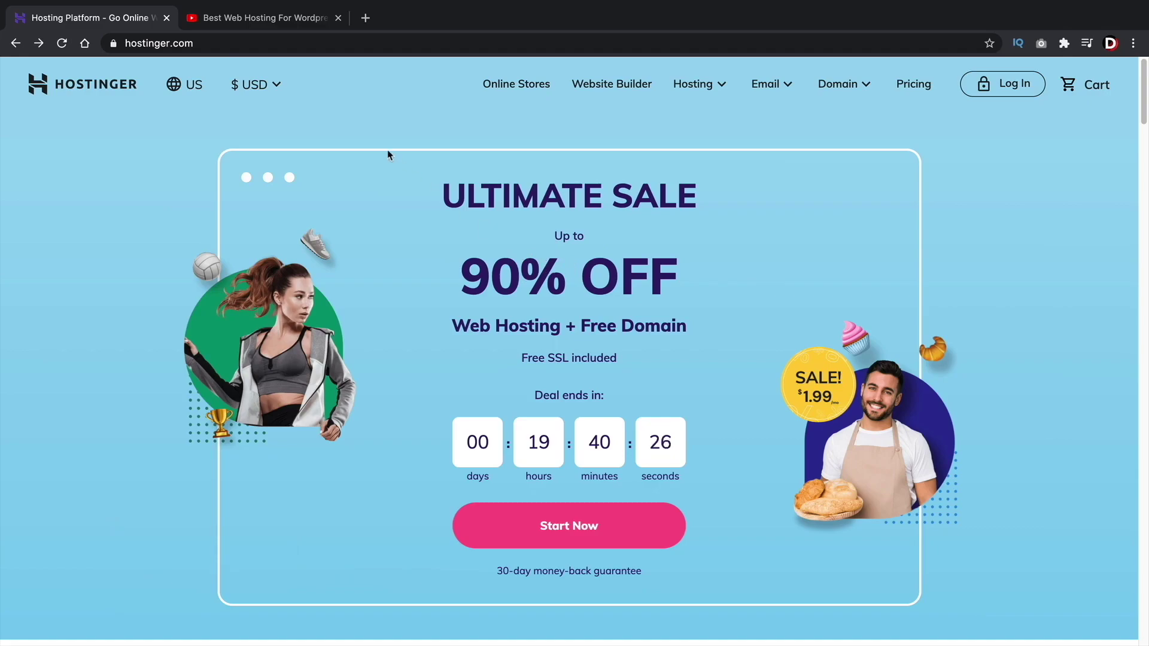
- Highlight the title of the web hosting video, then clear the highlight
click(287, 20)
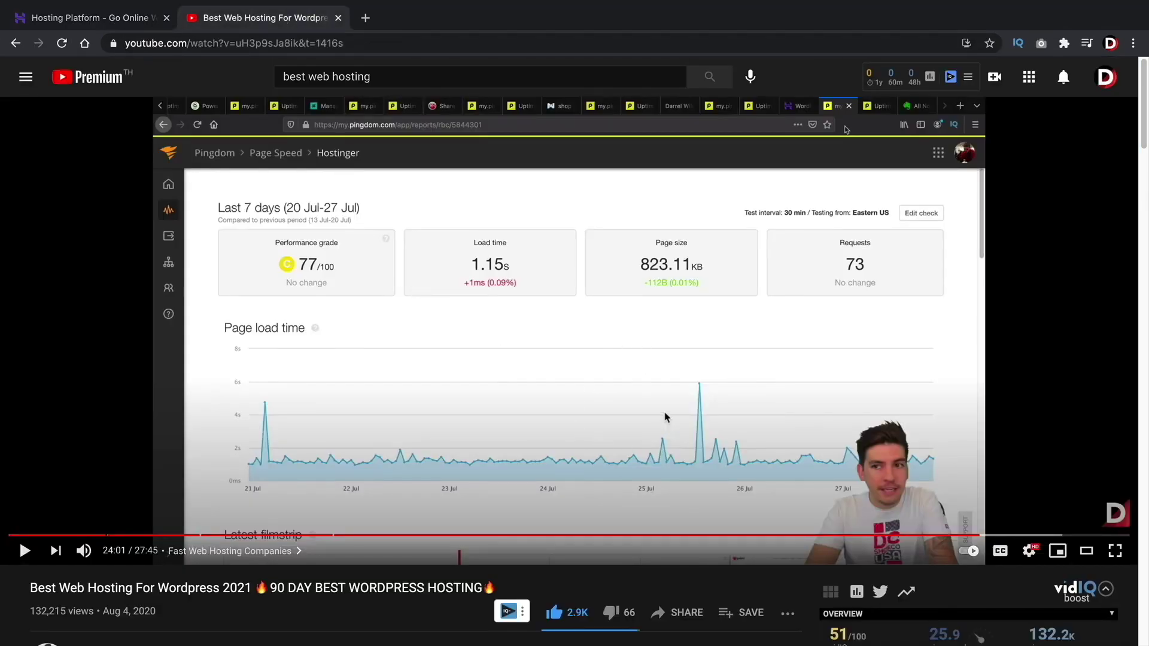
drag(496, 585, 146, 573)
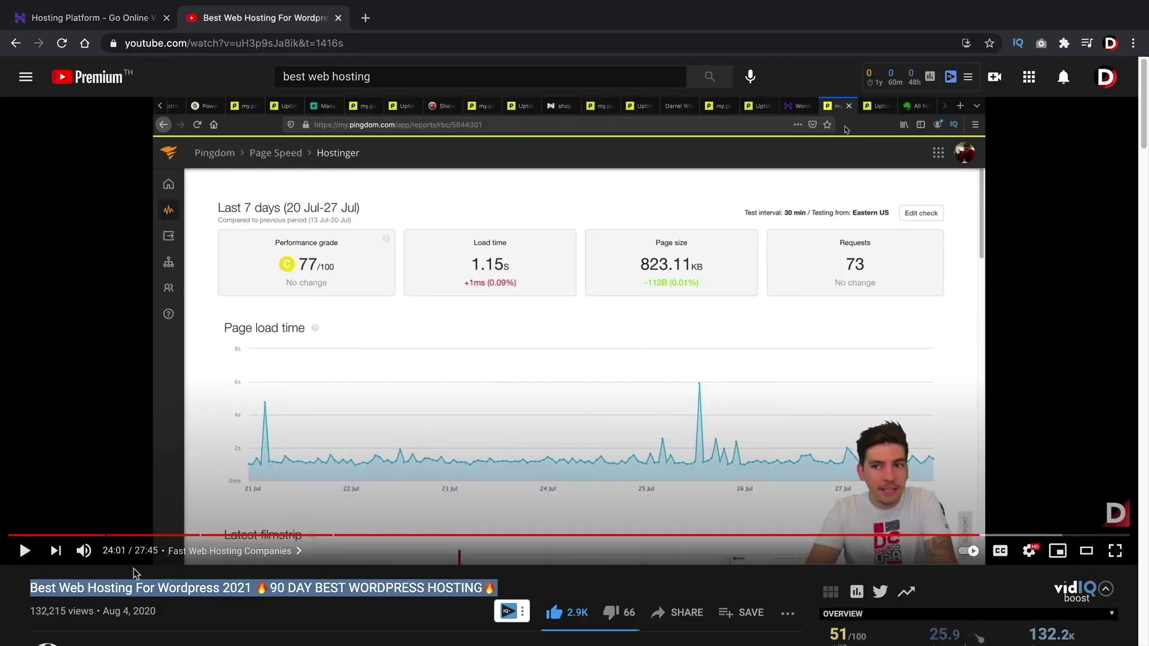
click(88, 588)
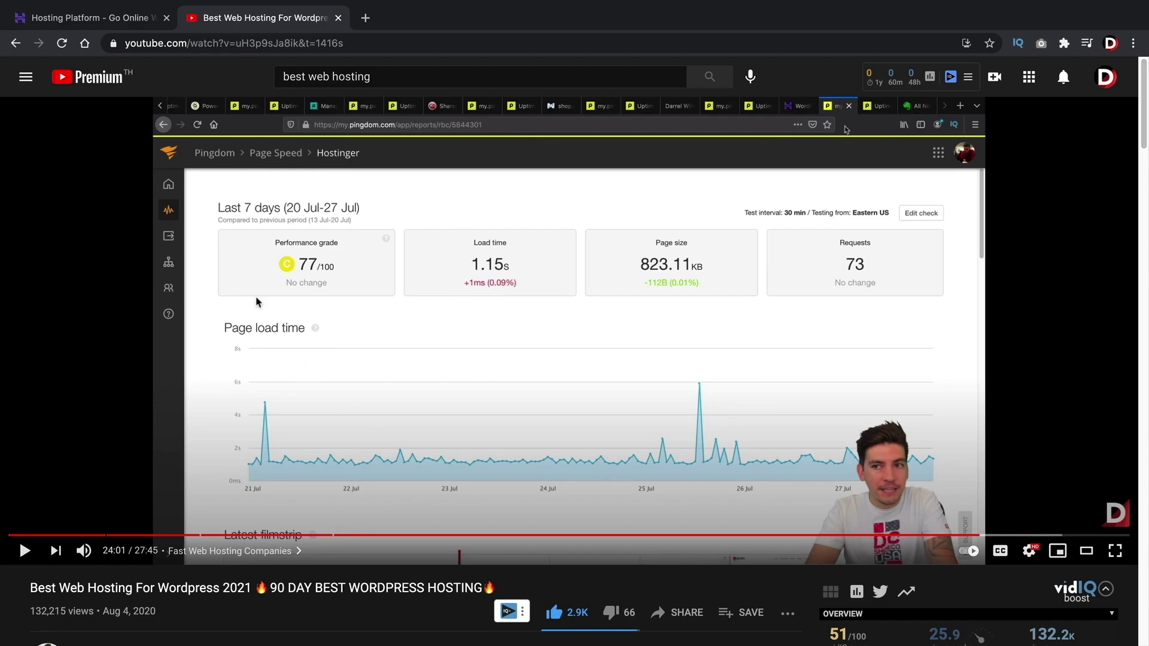
- On the Hostinger homepage, browse currencies, switch to the Colombia site, then return to United States
click(119, 19)
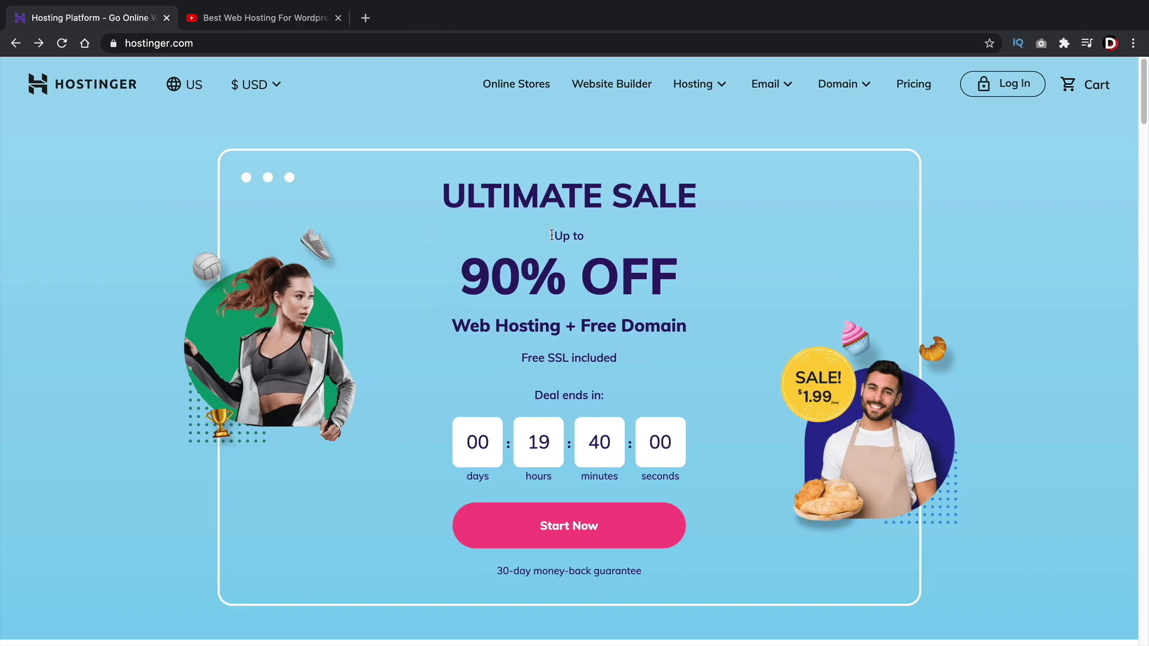
click(191, 85)
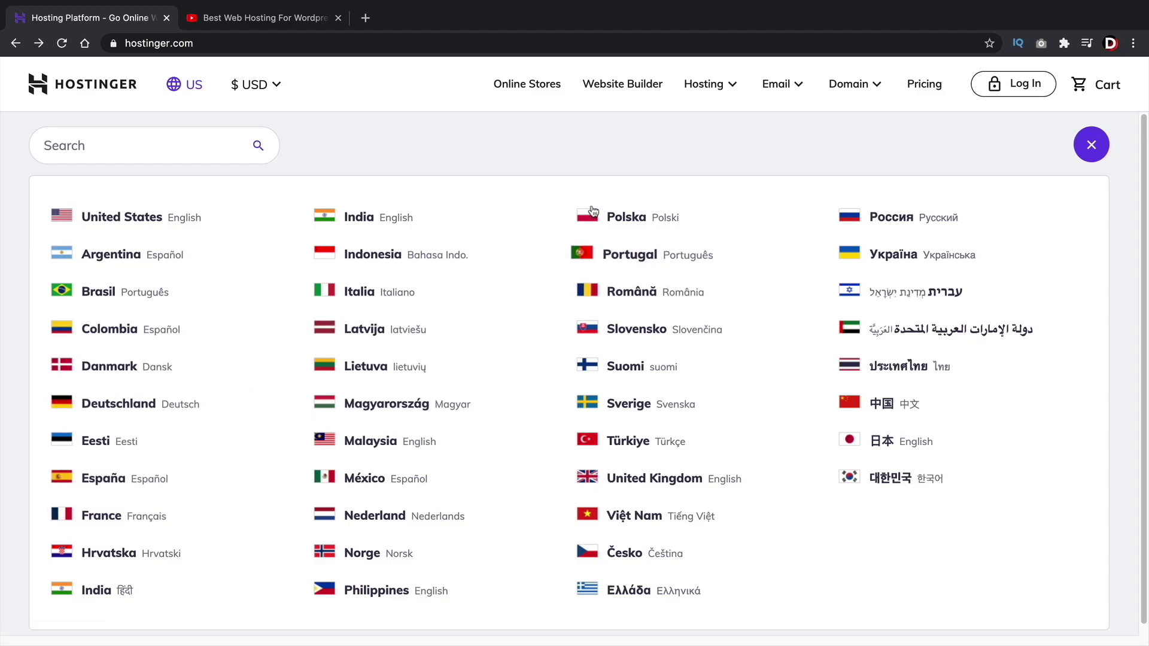
click(269, 85)
scroll(264, 251, down, 3)
scroll(260, 226, up, 3)
click(439, 245)
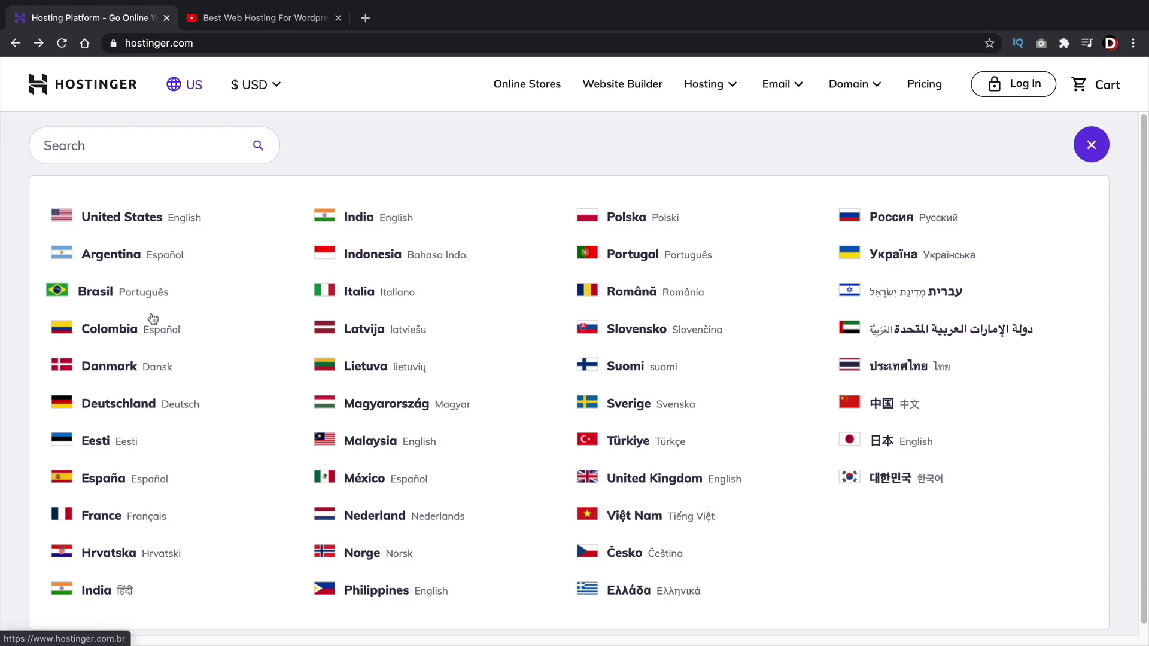
click(124, 336)
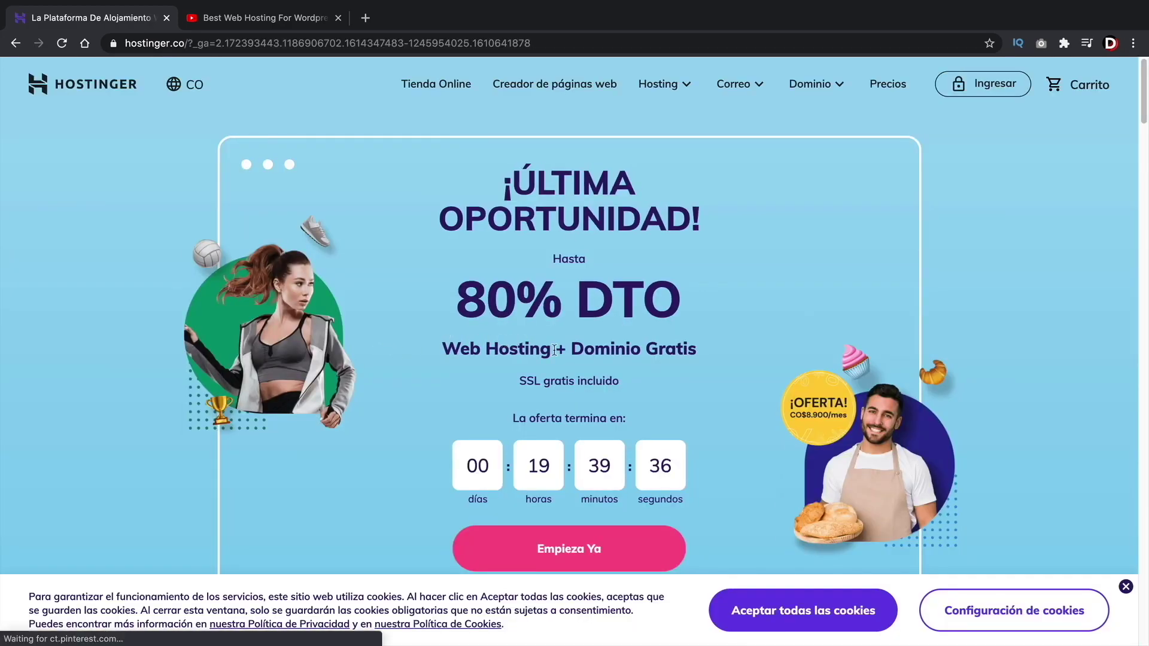
scroll(600, 357, down, 4)
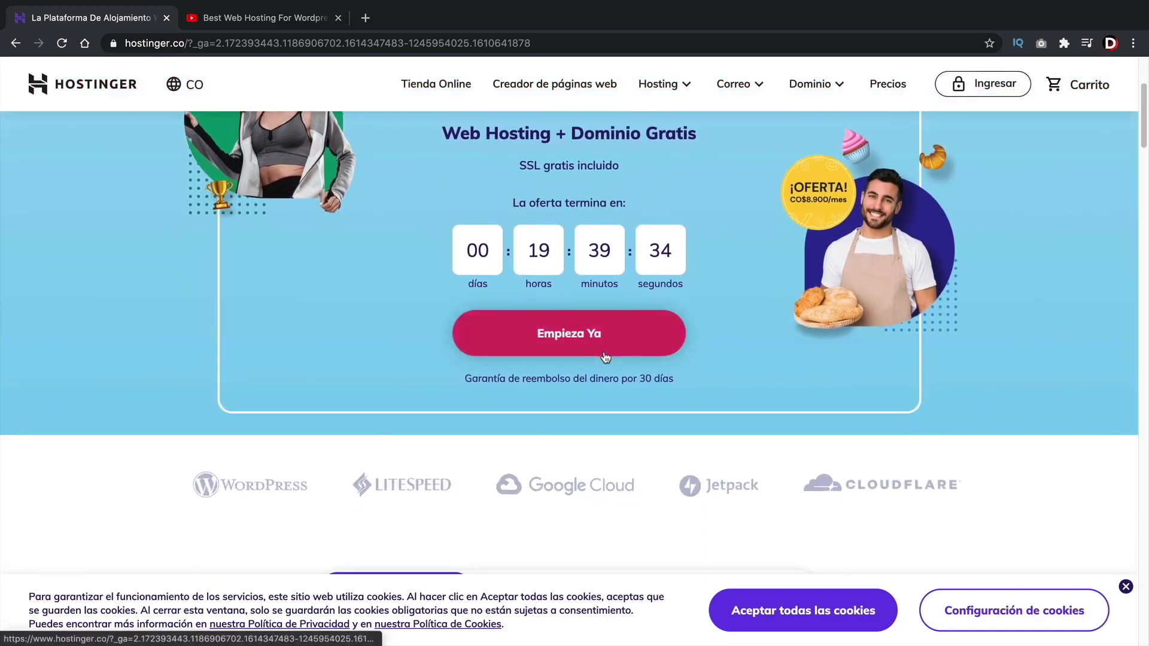
scroll(605, 358, down, 3)
scroll(606, 358, up, 7)
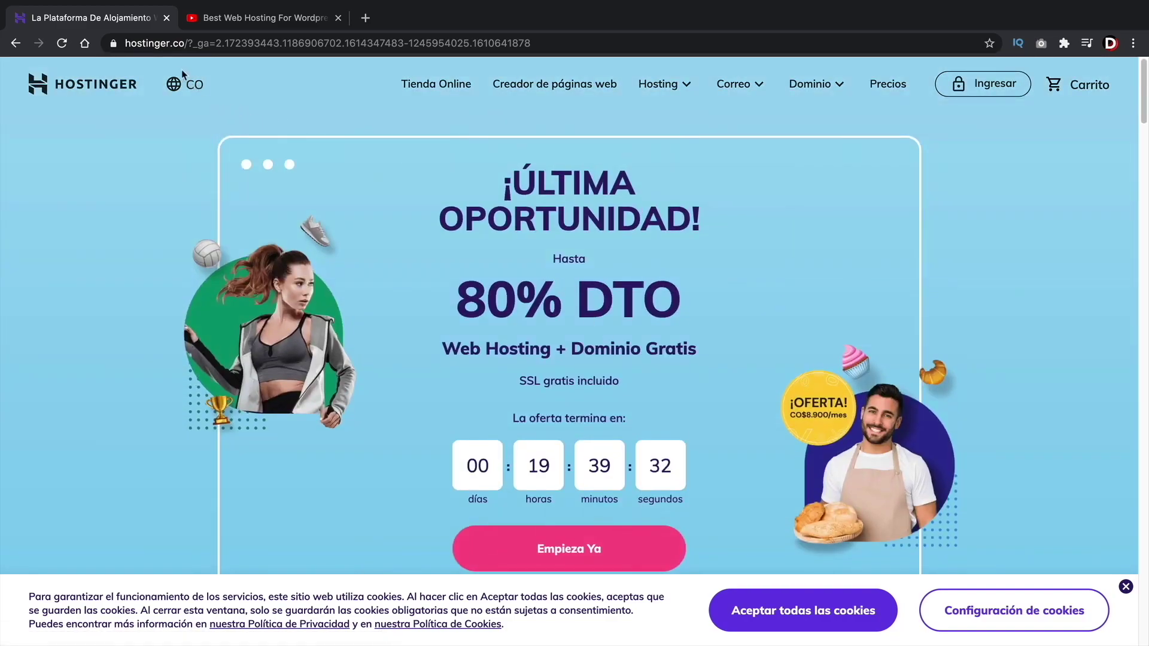
click(187, 85)
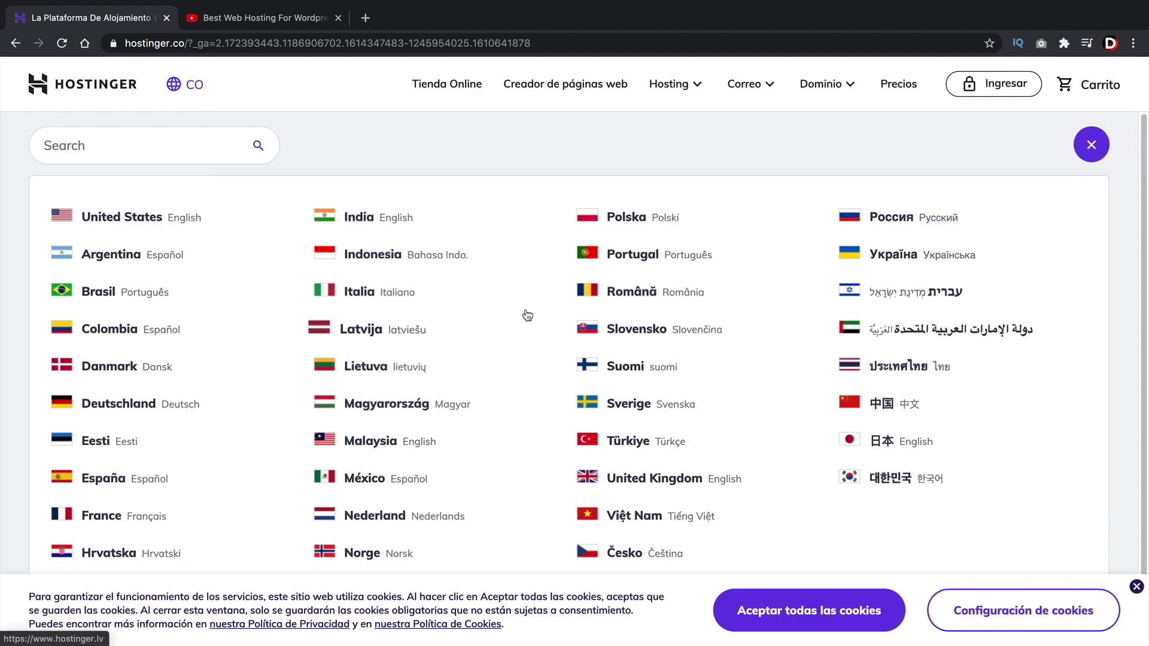
click(140, 222)
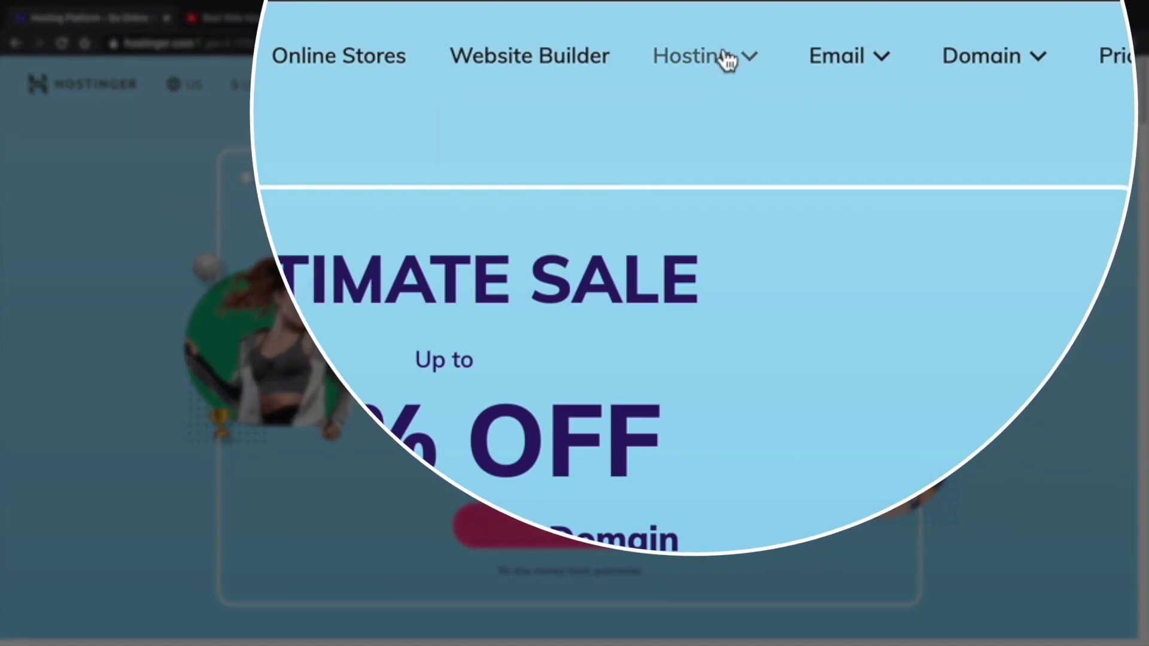
- Go to the Shared Web Hosting page and jump down to the plan pricing
click(710, 85)
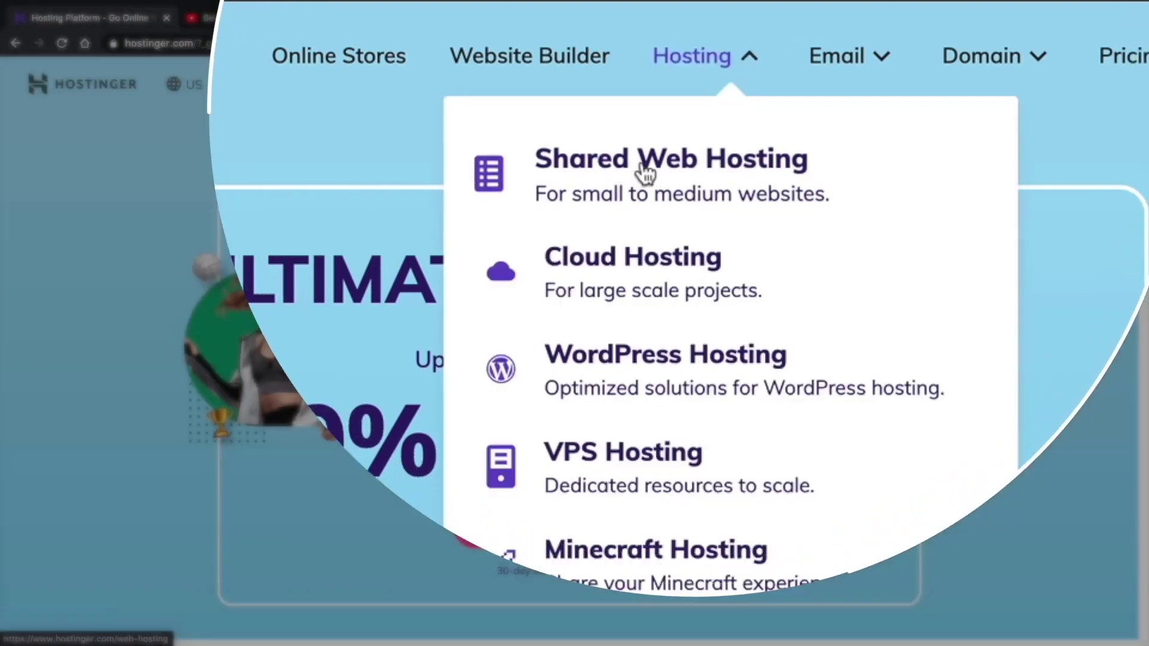
click(664, 139)
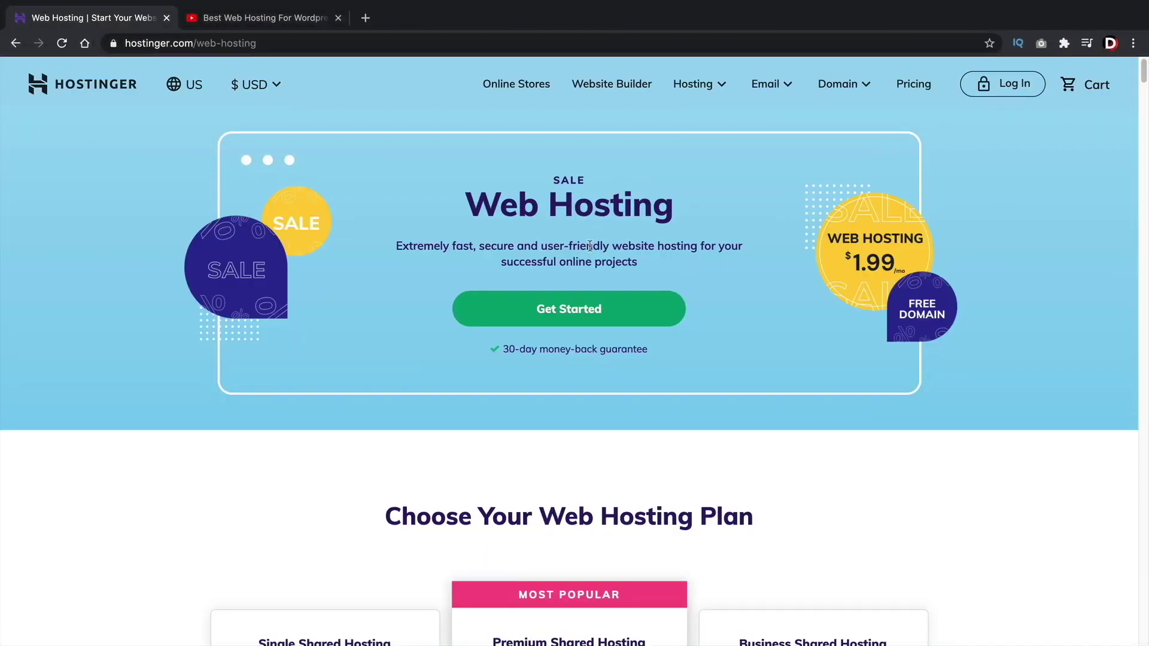
click(576, 311)
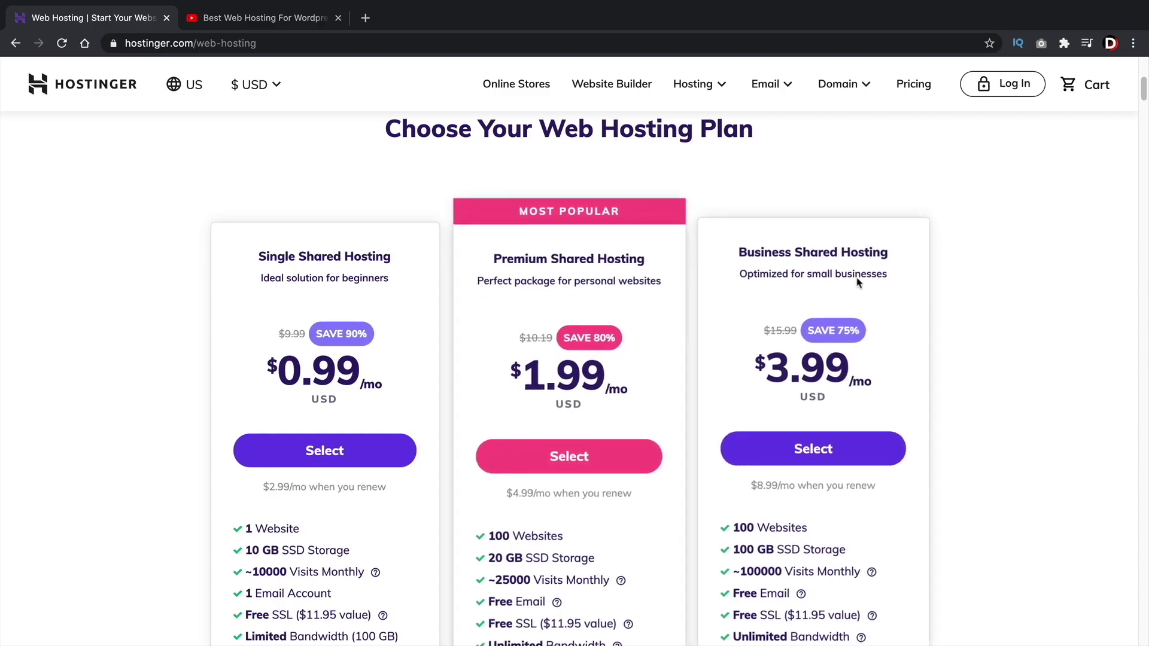
- Compare Premium and Business plans: 20 GB vs 100 GB storage, 25000 vs 100000 monthly visits
drag(746, 246, 891, 248)
scroll(986, 281, down, 5)
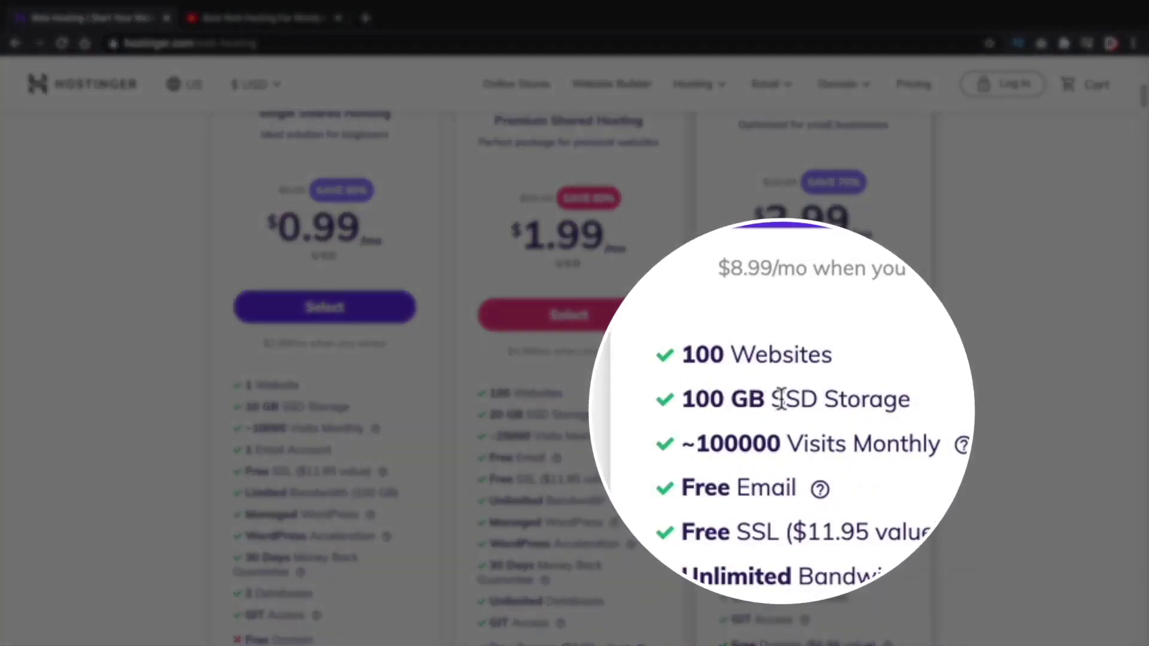
drag(781, 405, 731, 401)
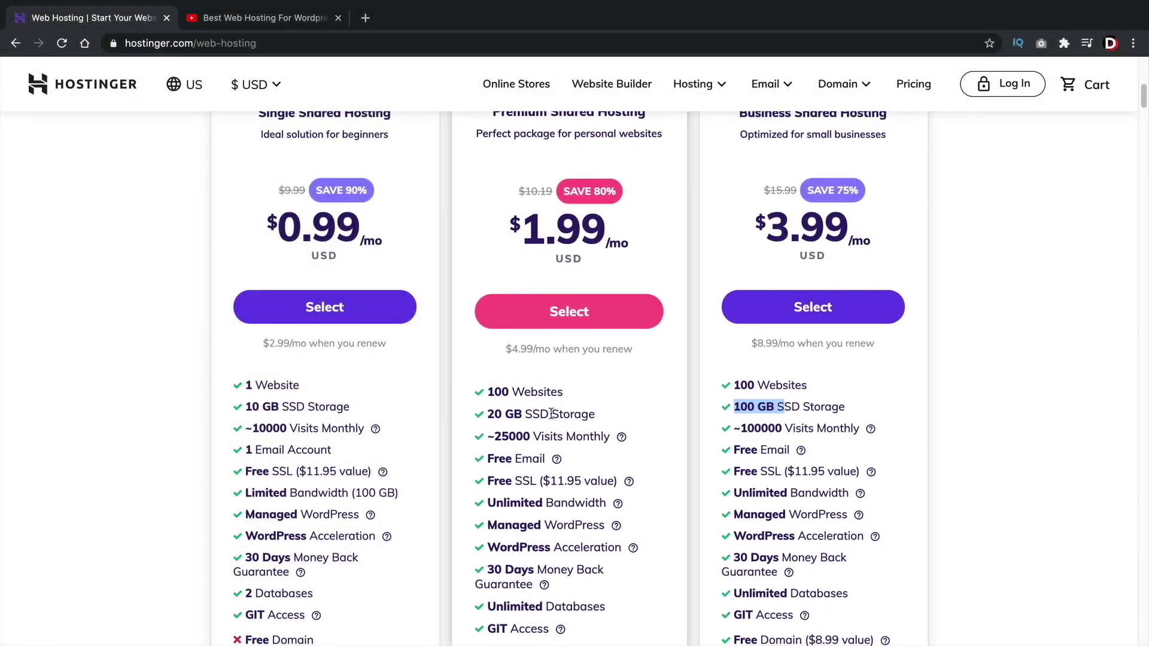
drag(549, 413, 488, 409)
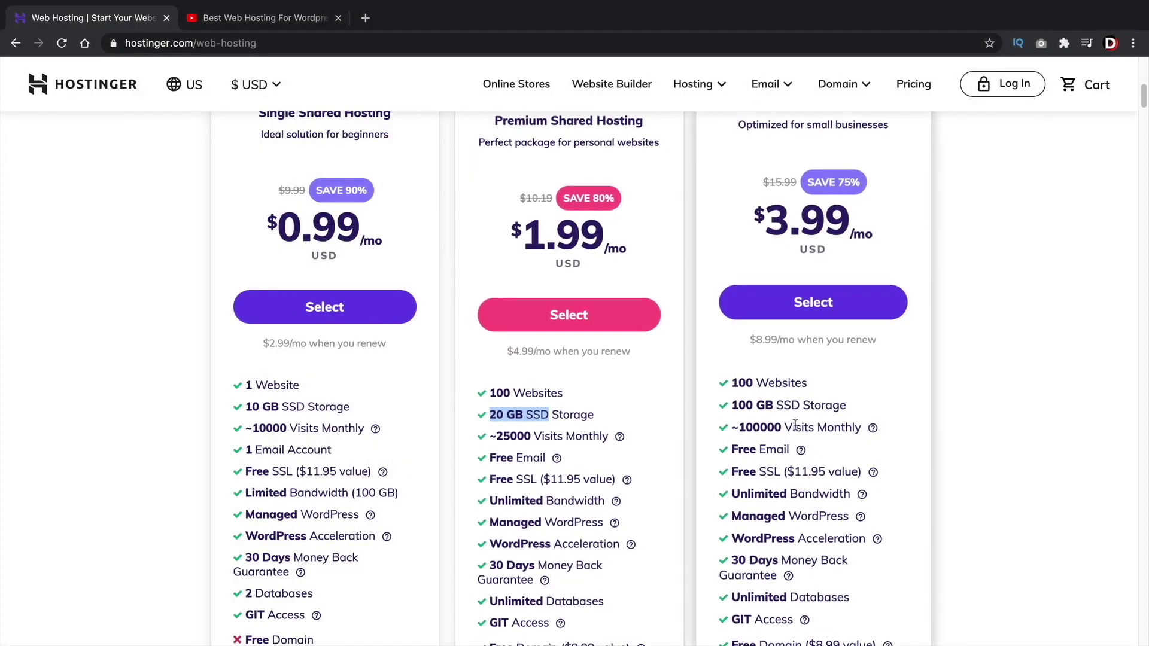
click(781, 427)
drag(780, 427, 746, 425)
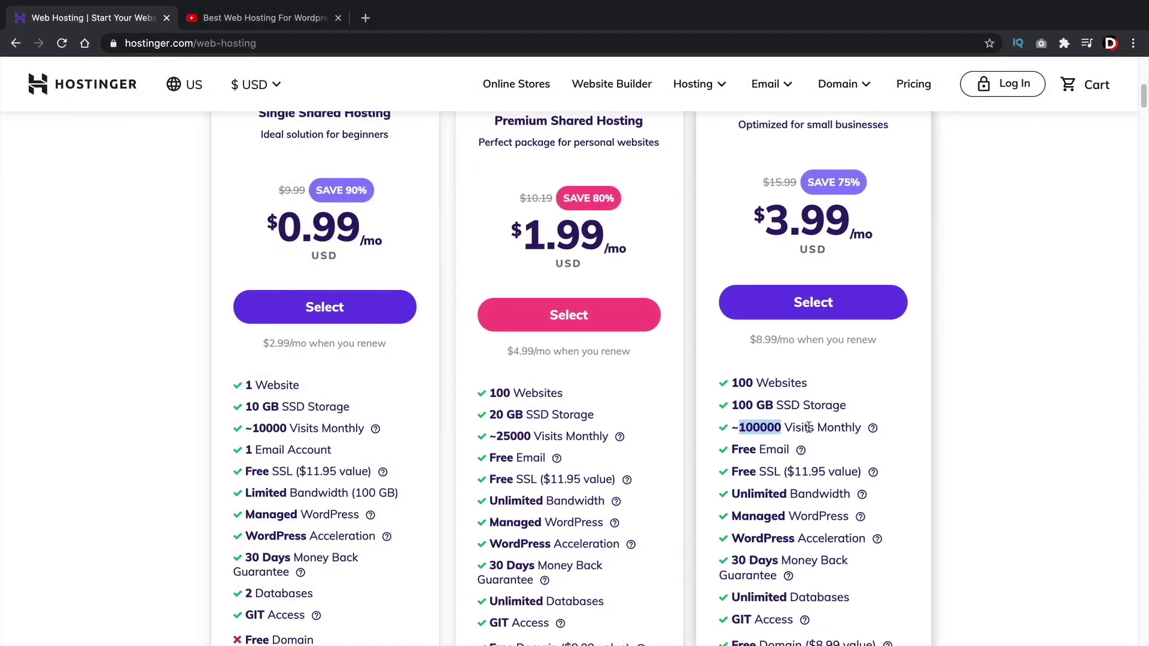
drag(536, 436, 490, 435)
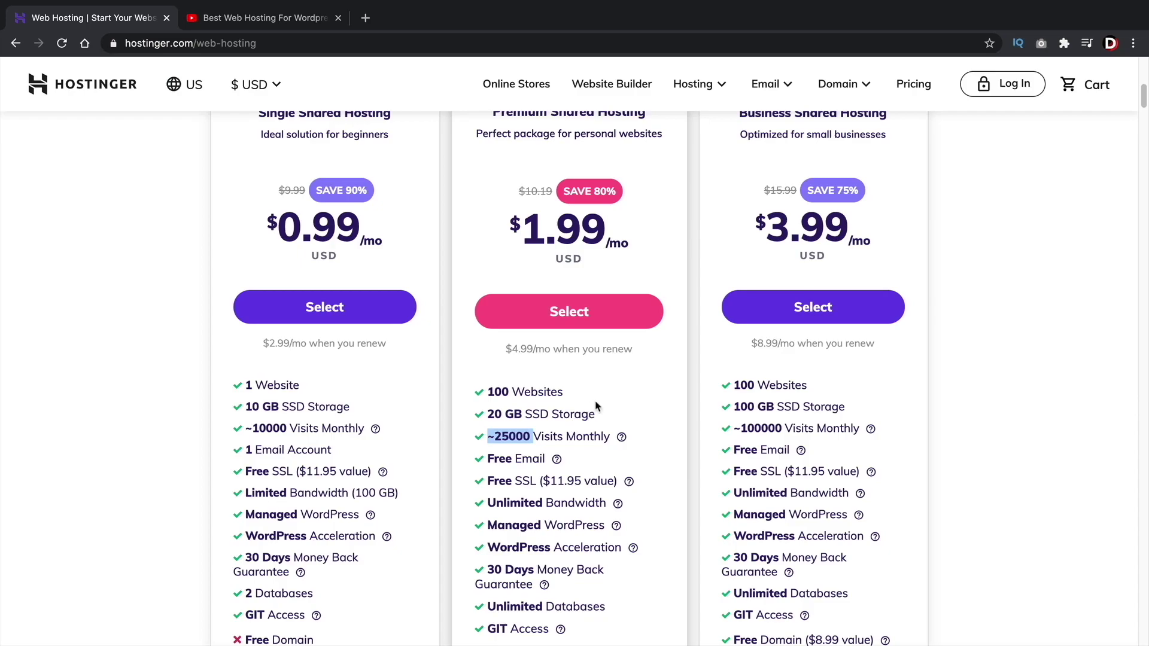
scroll(603, 415, up, 1)
click(995, 280)
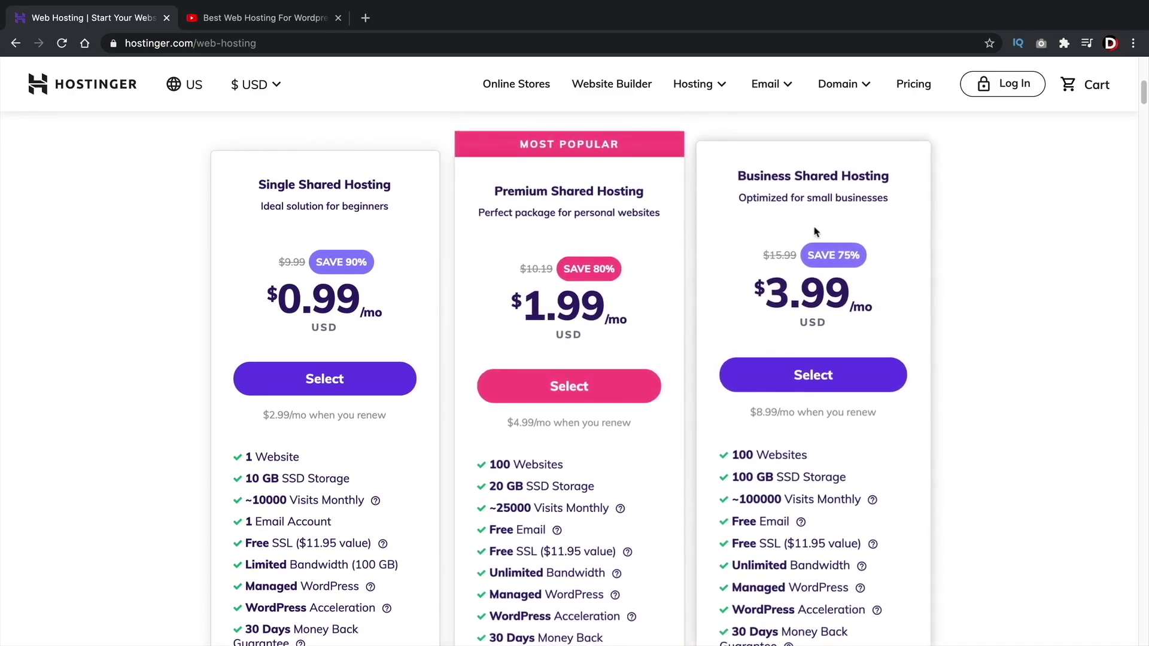
drag(737, 172, 892, 178)
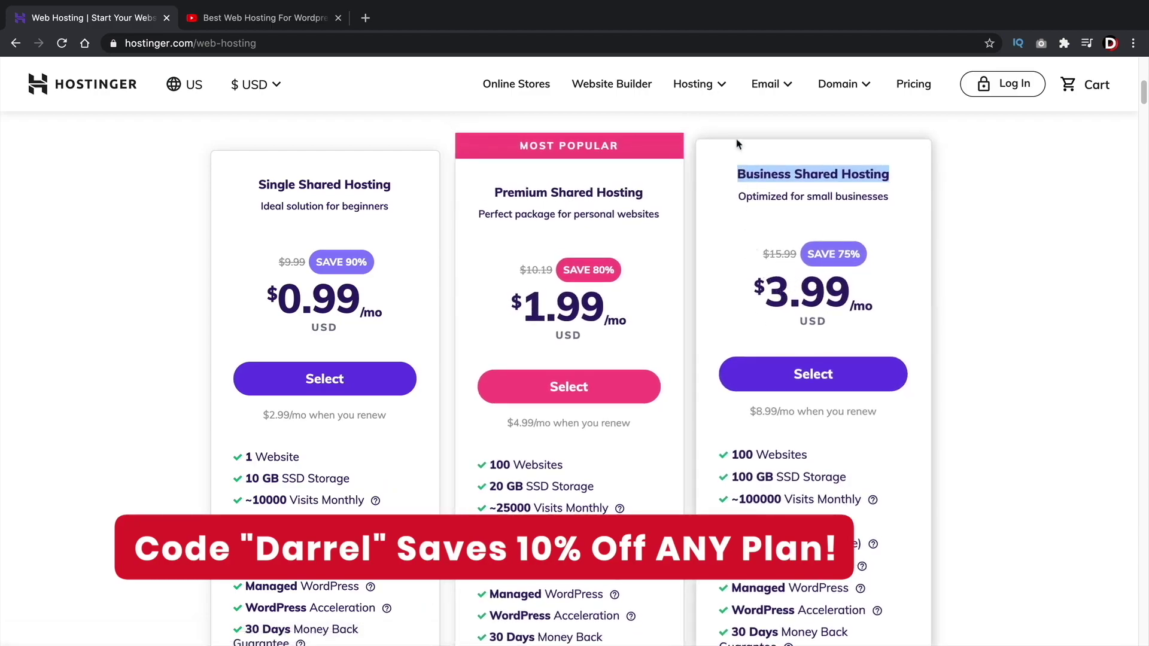
mouse_move(716, 84)
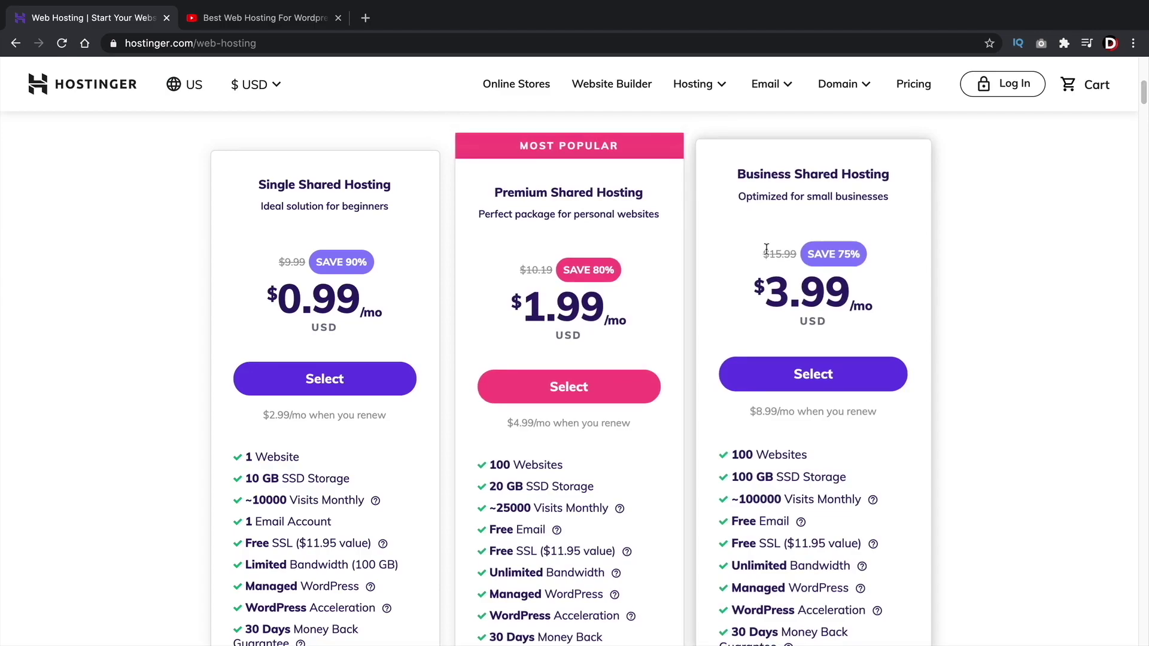
- Select Business Shared Hosting and settle on the 24-month period at $107.76 after trying 48 and 12 months
click(824, 376)
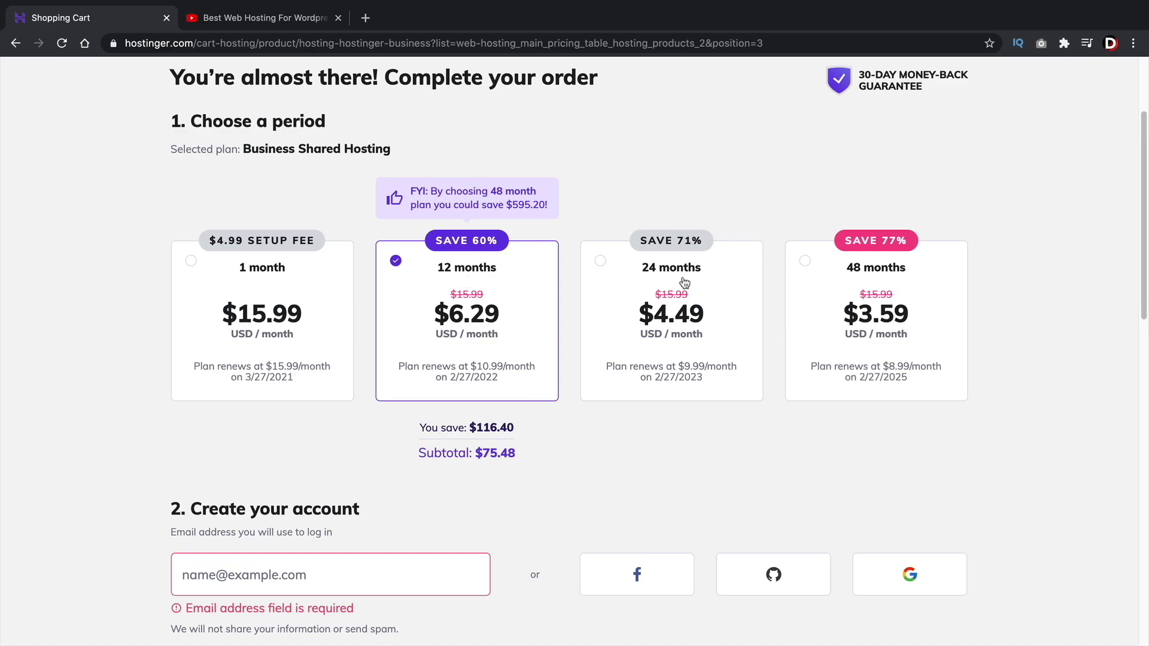
click(831, 279)
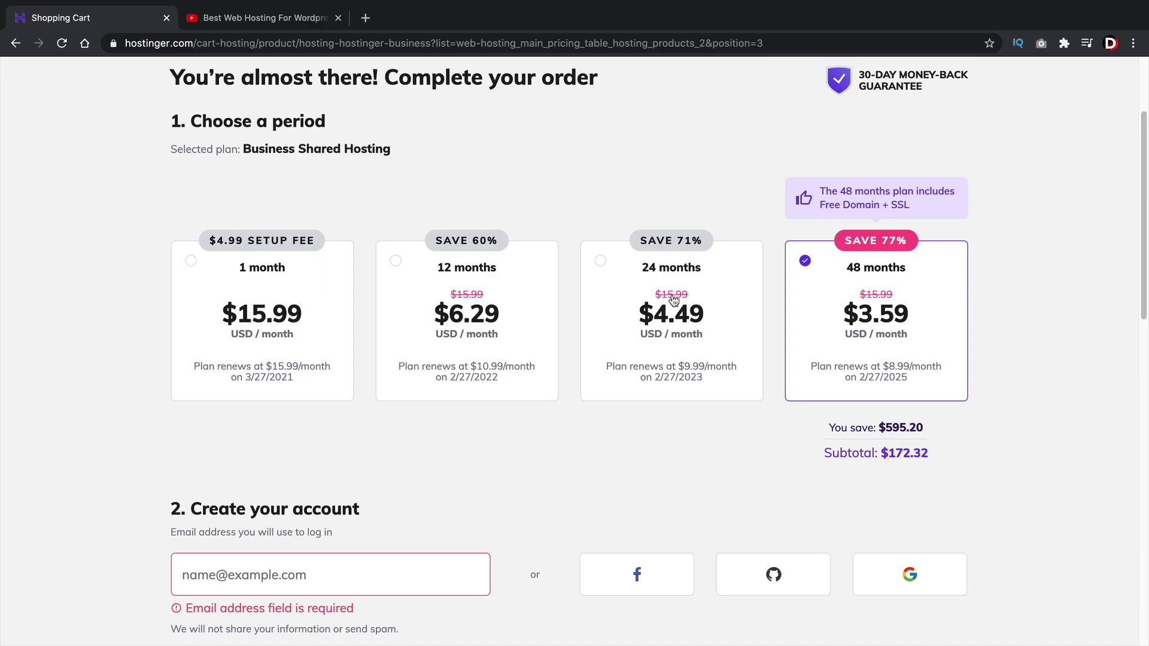
click(476, 270)
click(651, 271)
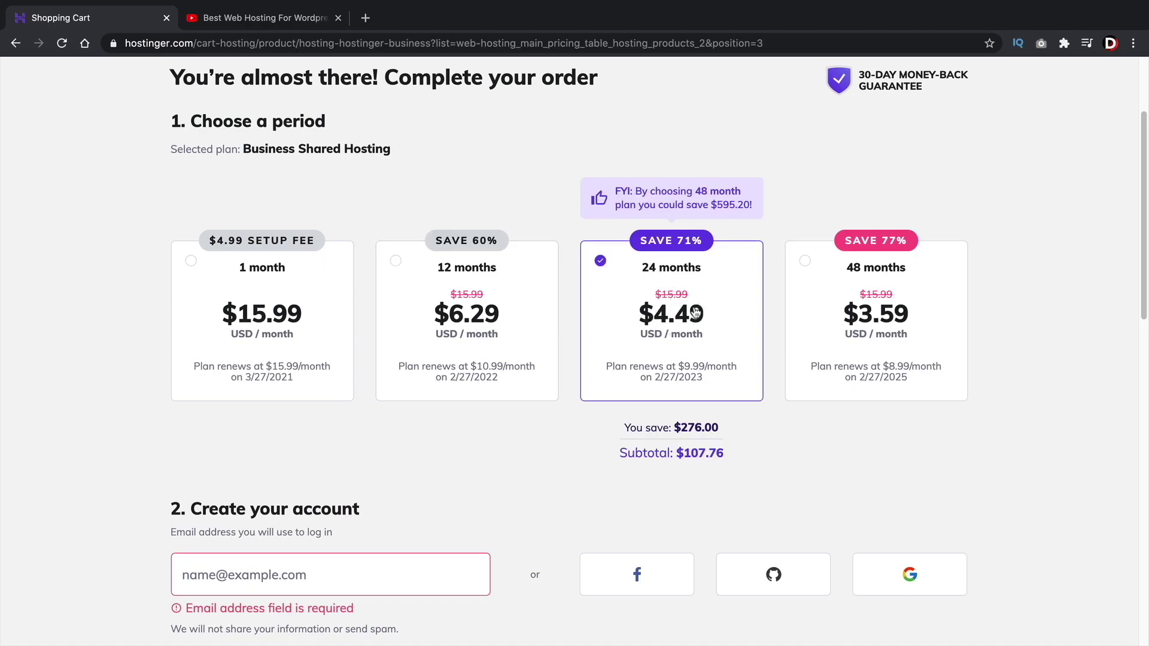
drag(681, 453, 731, 458)
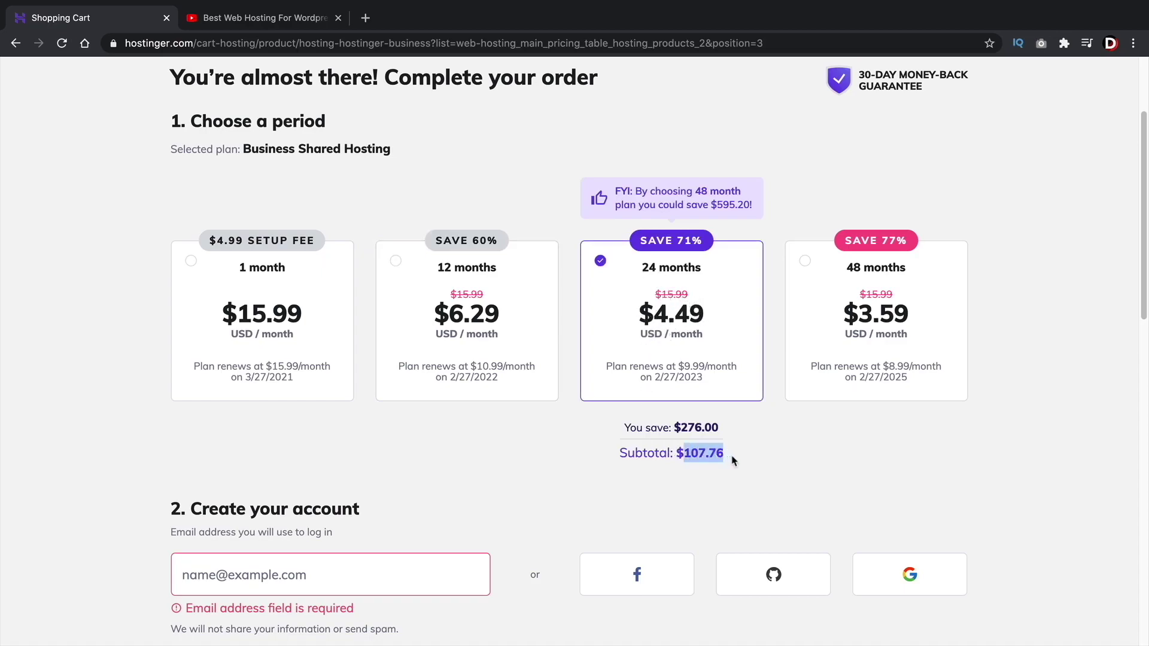
click(502, 315)
click(631, 318)
scroll(617, 412, down, 4)
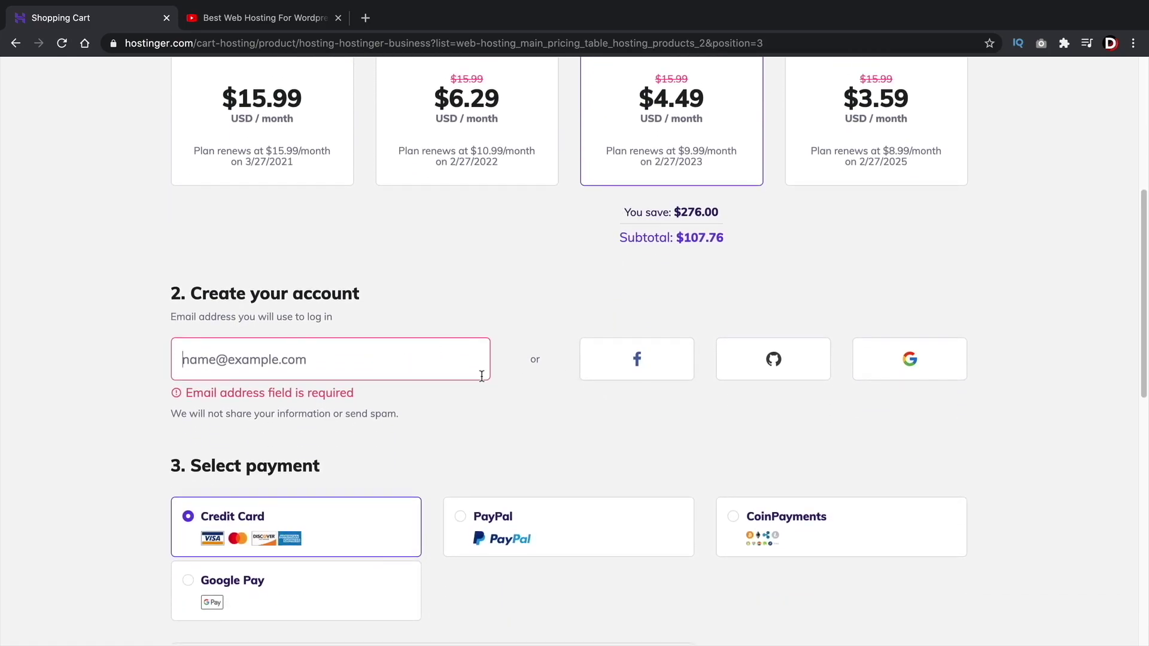
scroll(334, 361, down, 4)
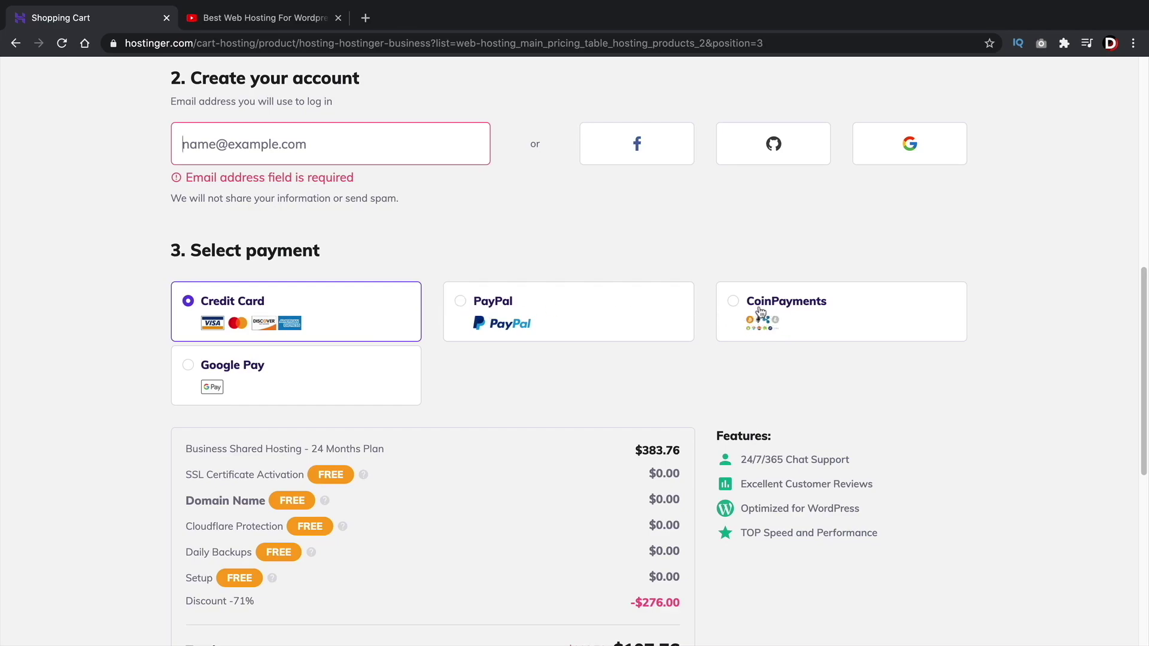
scroll(520, 381, down, 5)
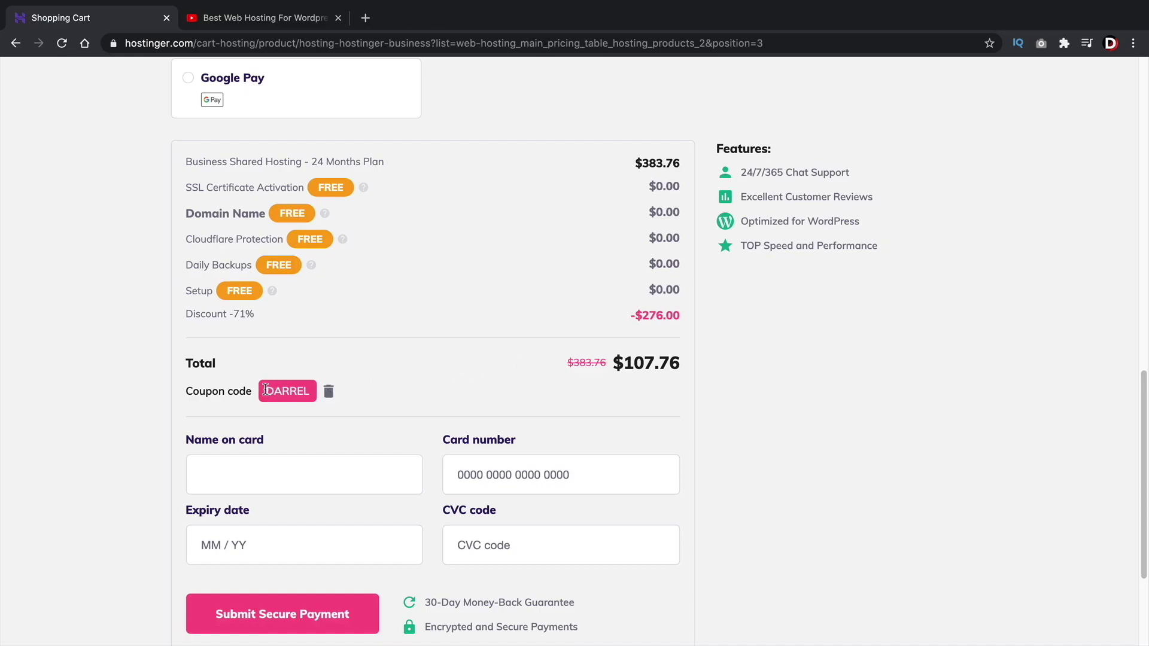
- Remove the existing coupon (total $119.76), then apply the tutorial's coupon code to reach $107.76
click(329, 391)
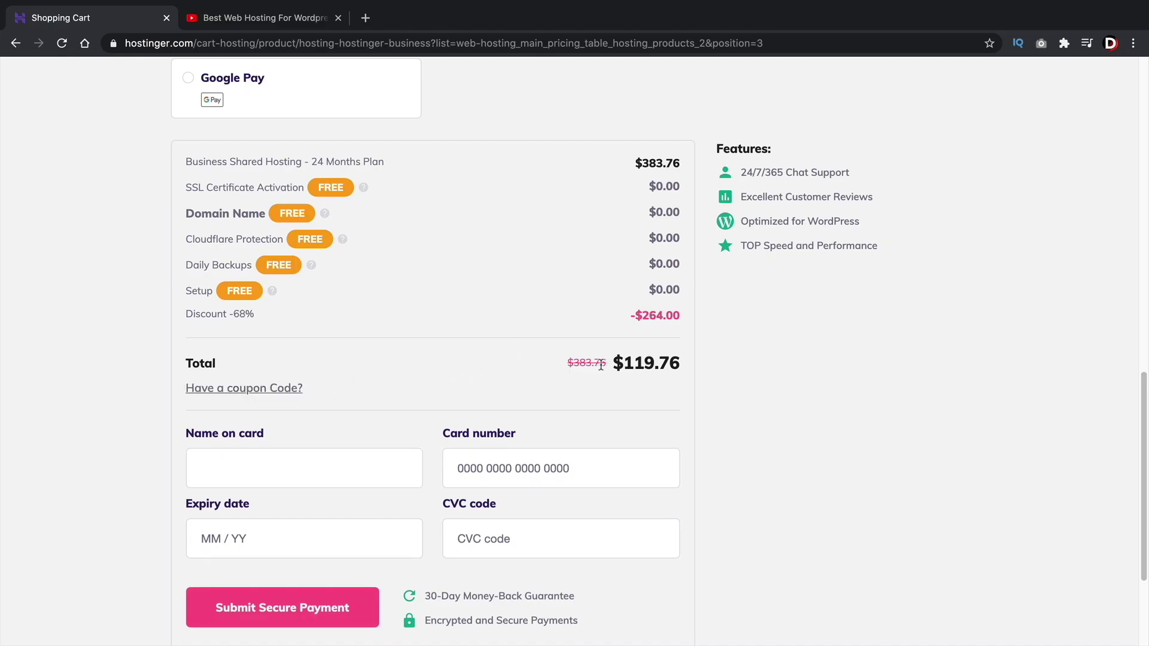
drag(623, 359, 691, 372)
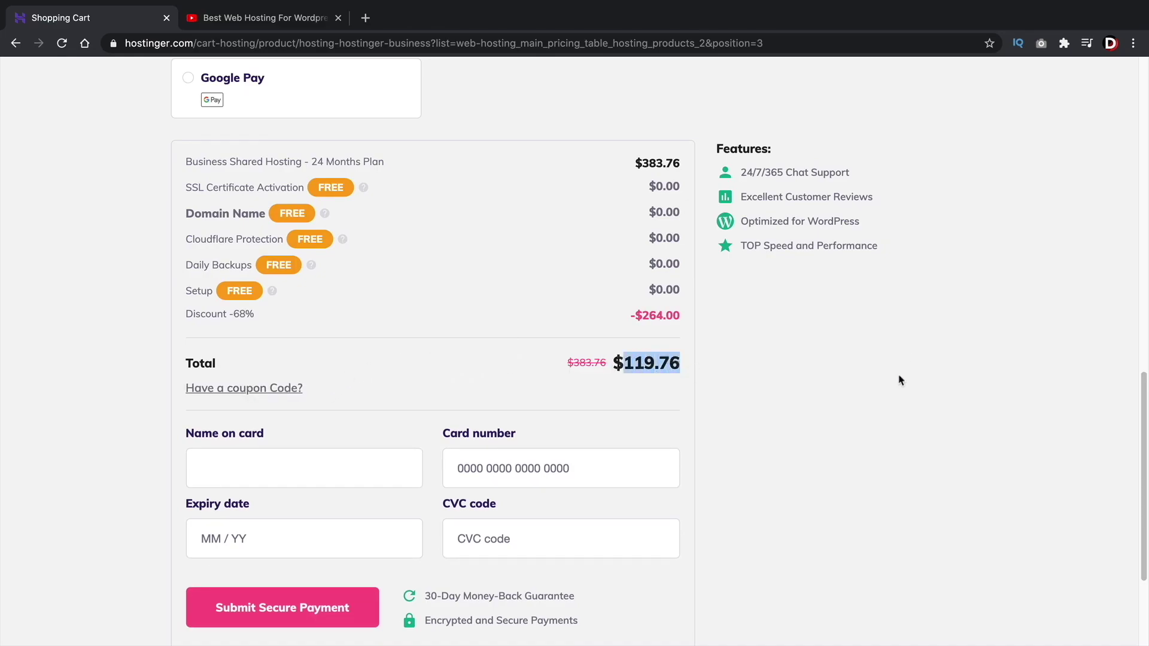
click(267, 388)
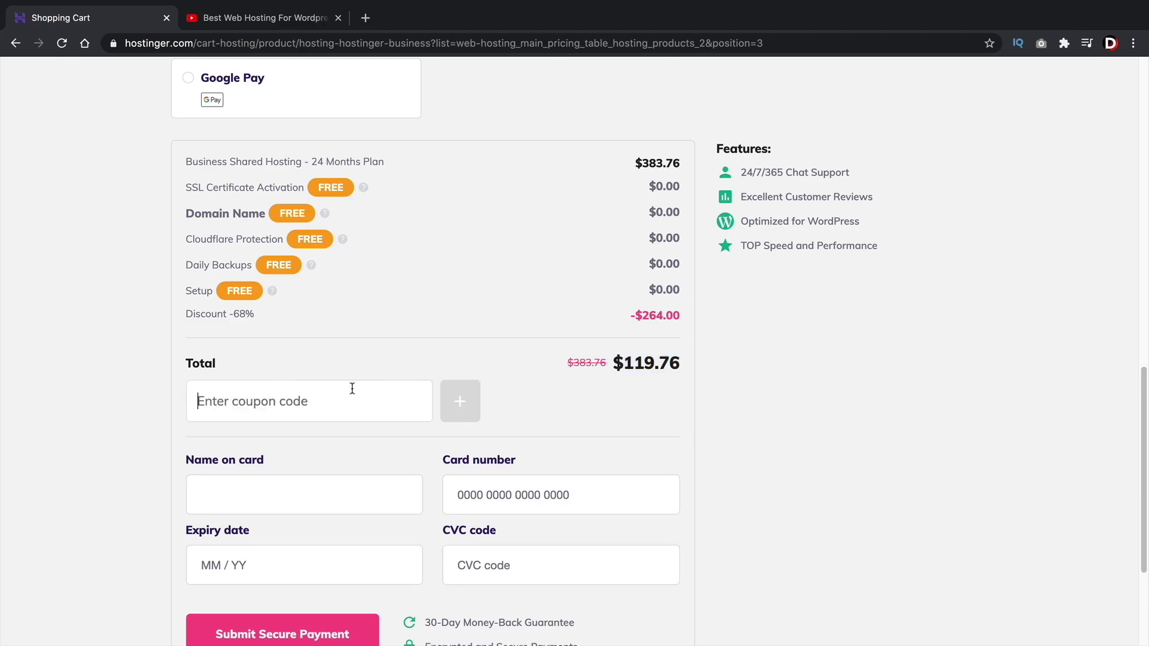
text(DARREL)
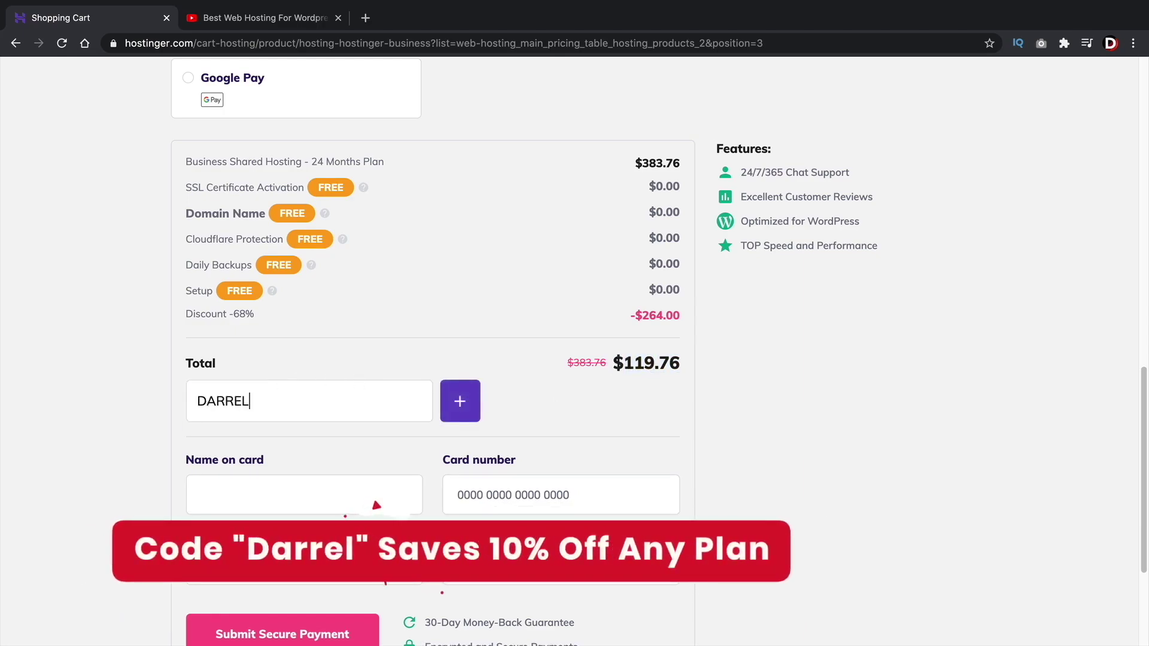
click(460, 400)
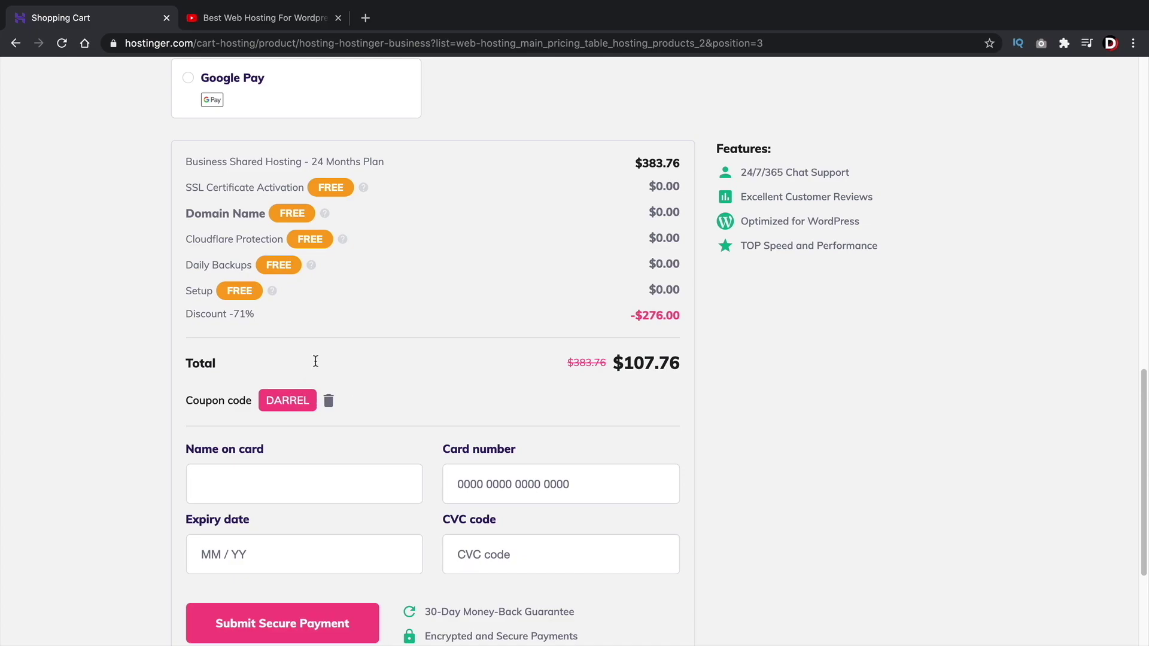
scroll(316, 362, down, 2)
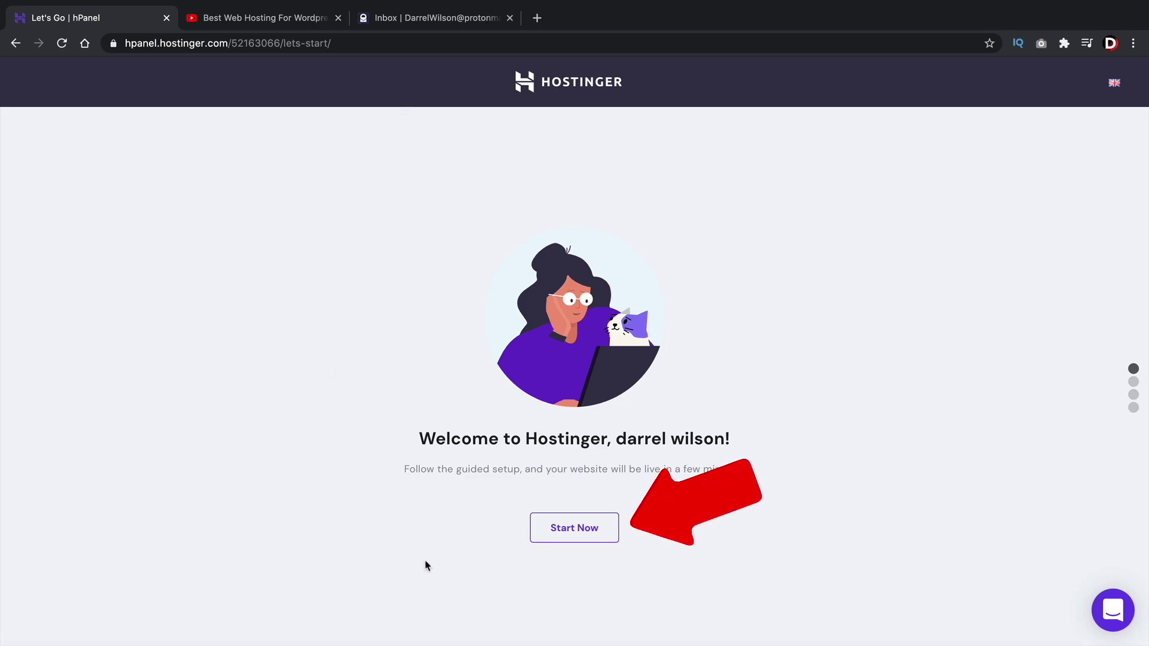
- Start guided setup, search the desired domain name with the .com ending, and continue with it
click(571, 532)
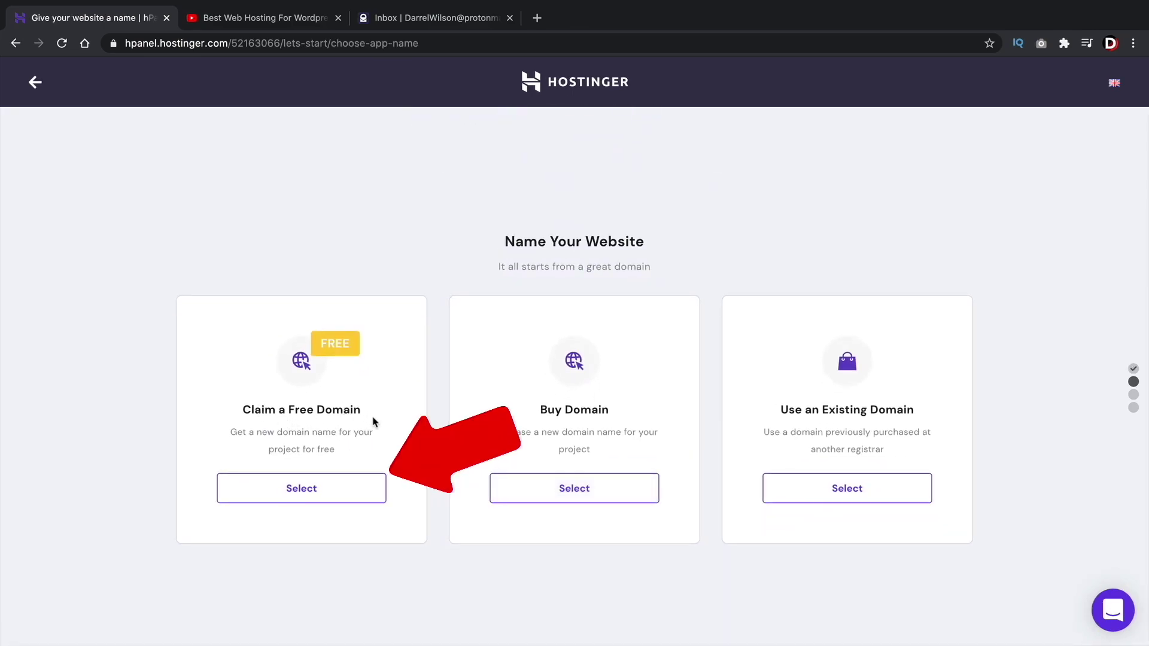
click(300, 490)
click(326, 503)
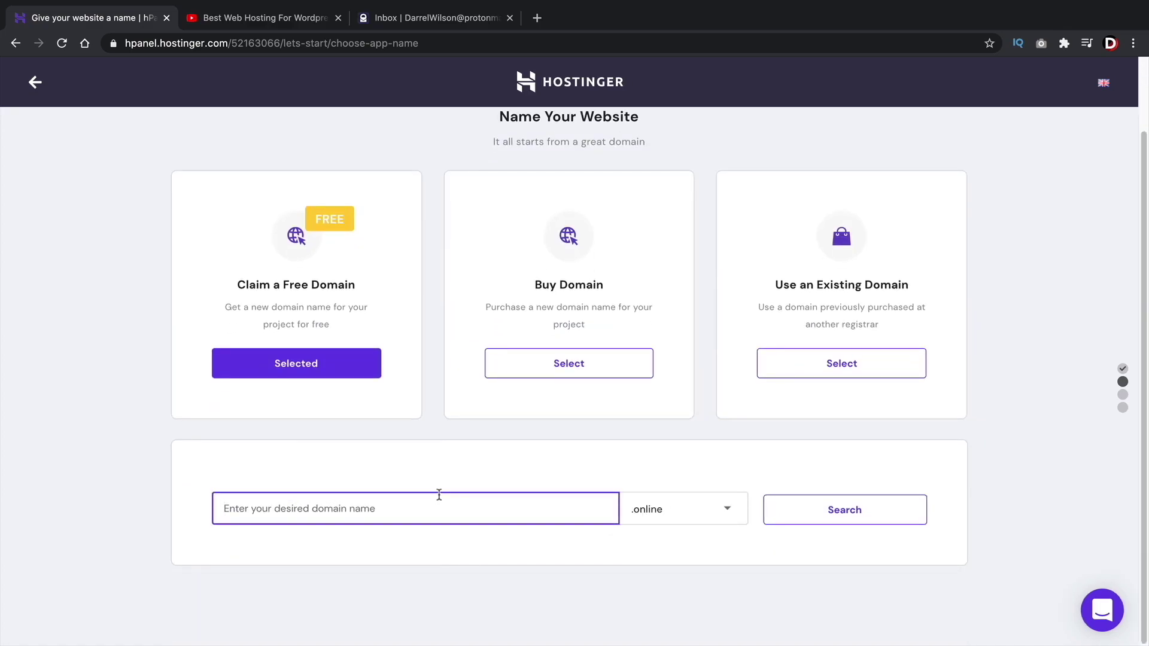
text(mytutoria)
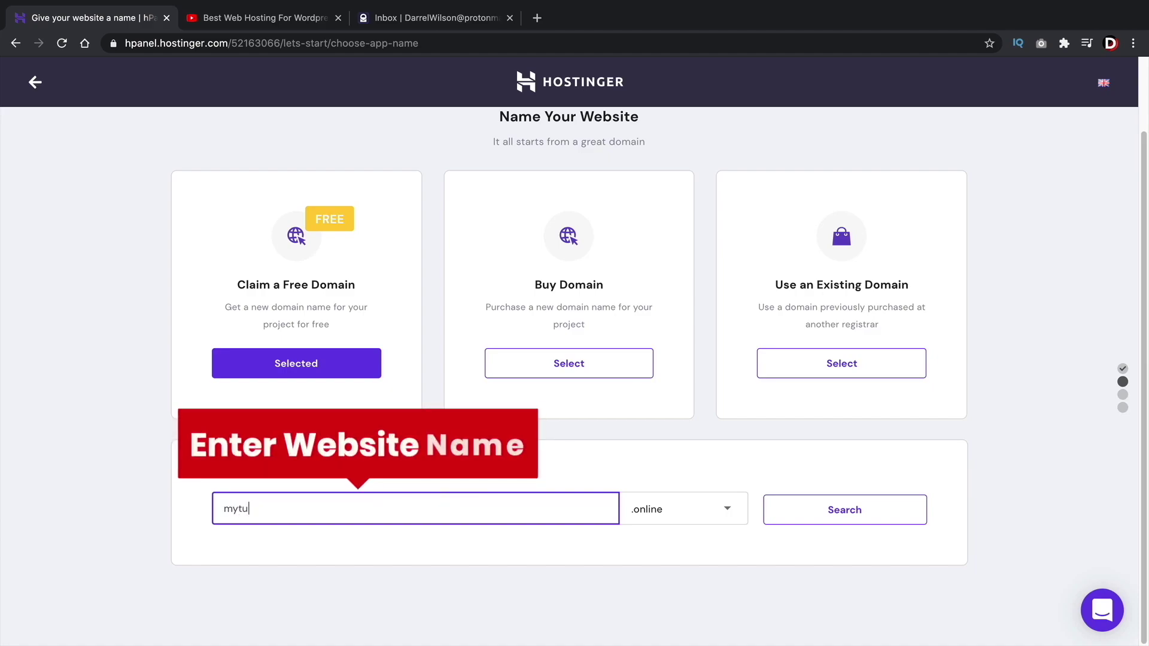
text(lwebsitedarre)
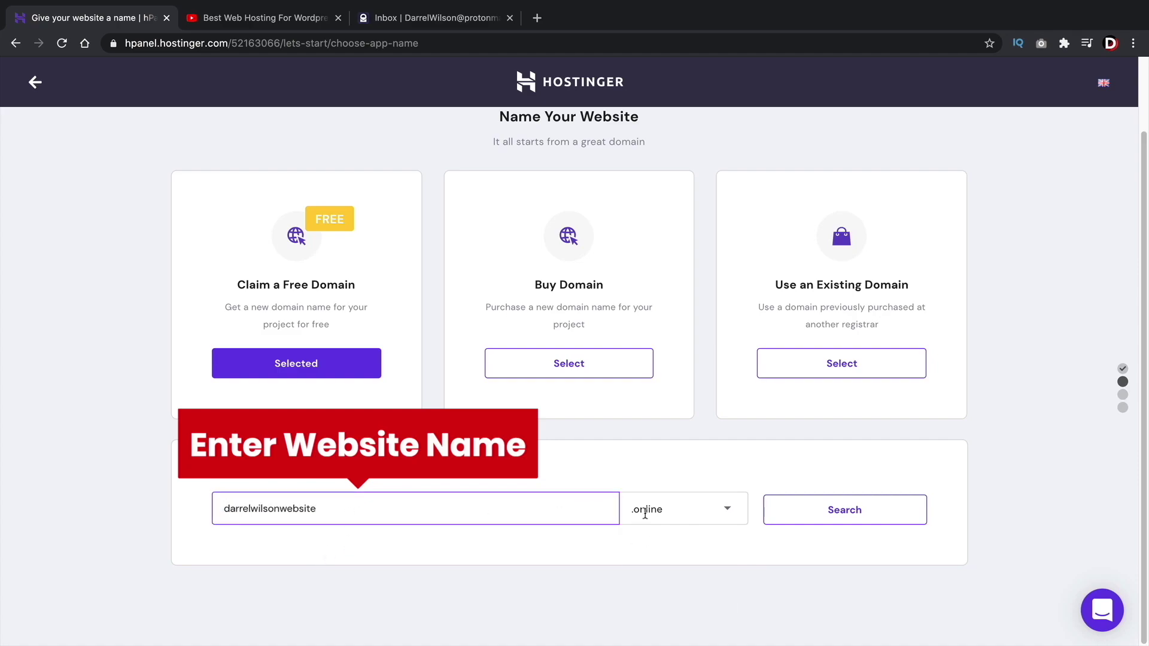
click(636, 509)
scroll(666, 535, down, 5)
scroll(669, 539, up, 4)
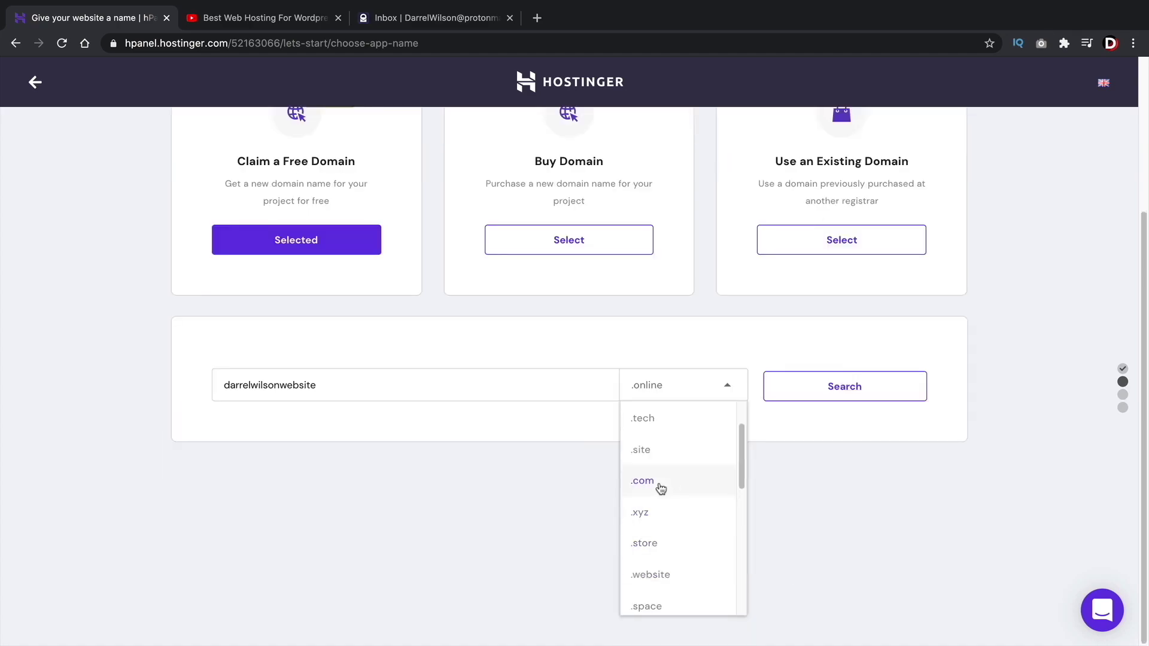
click(658, 482)
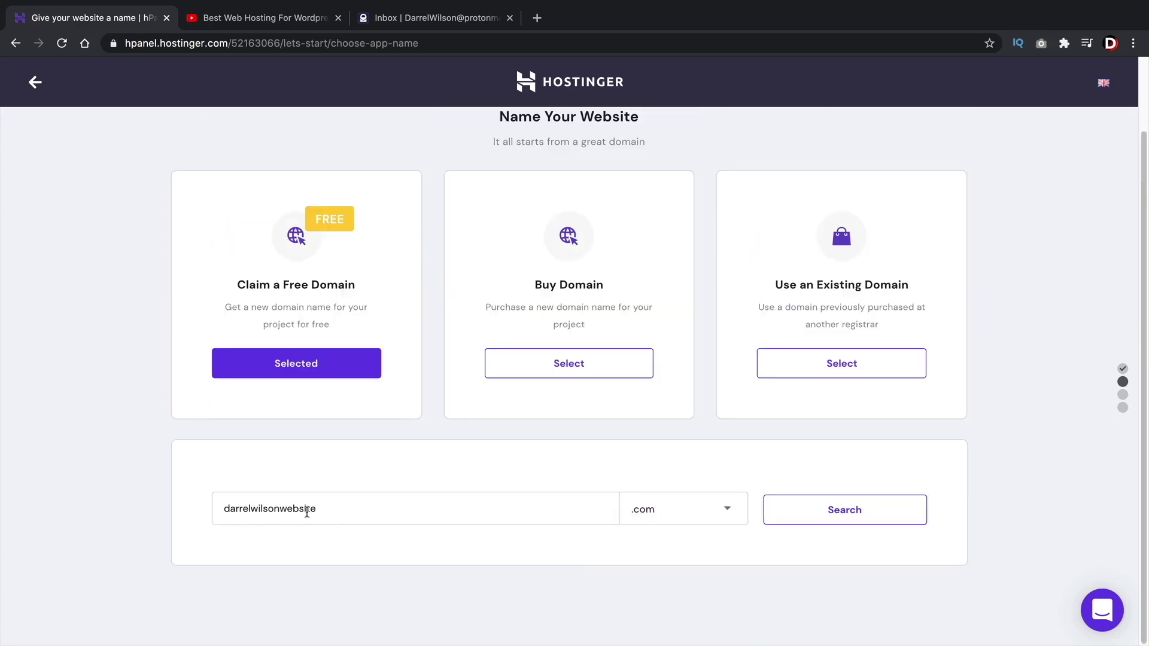
click(845, 511)
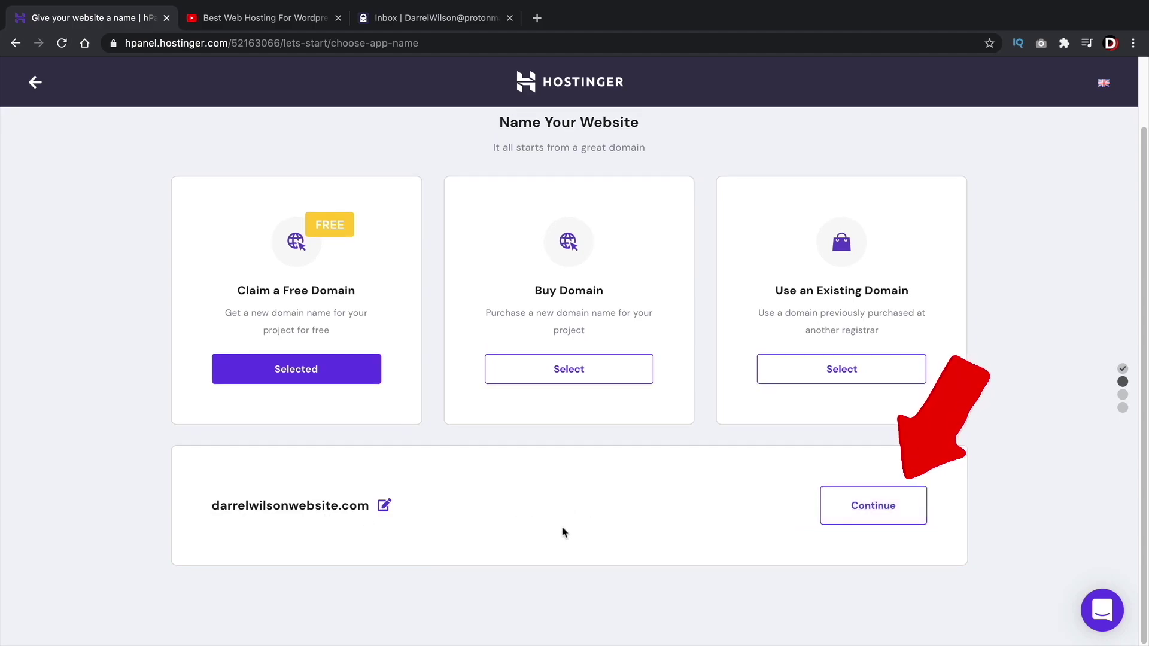
click(858, 509)
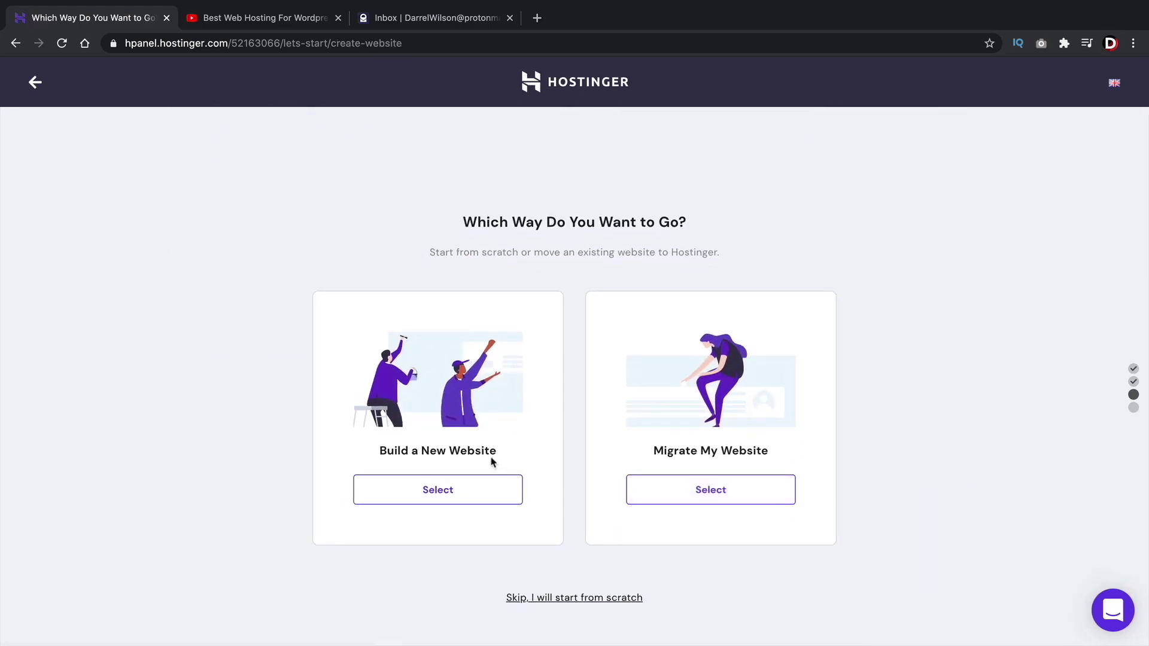
- Choose Build a New Website, answer 'Yes, I have experience', and pick WordPress as the platform
drag(383, 451, 457, 451)
click(459, 446)
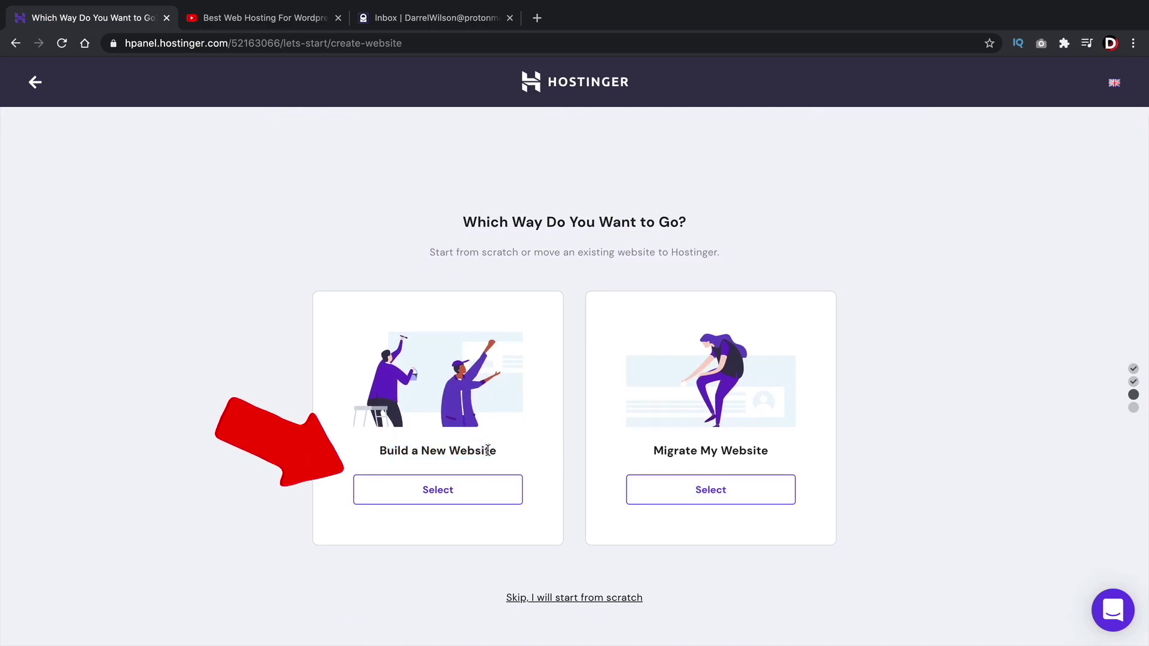
click(449, 495)
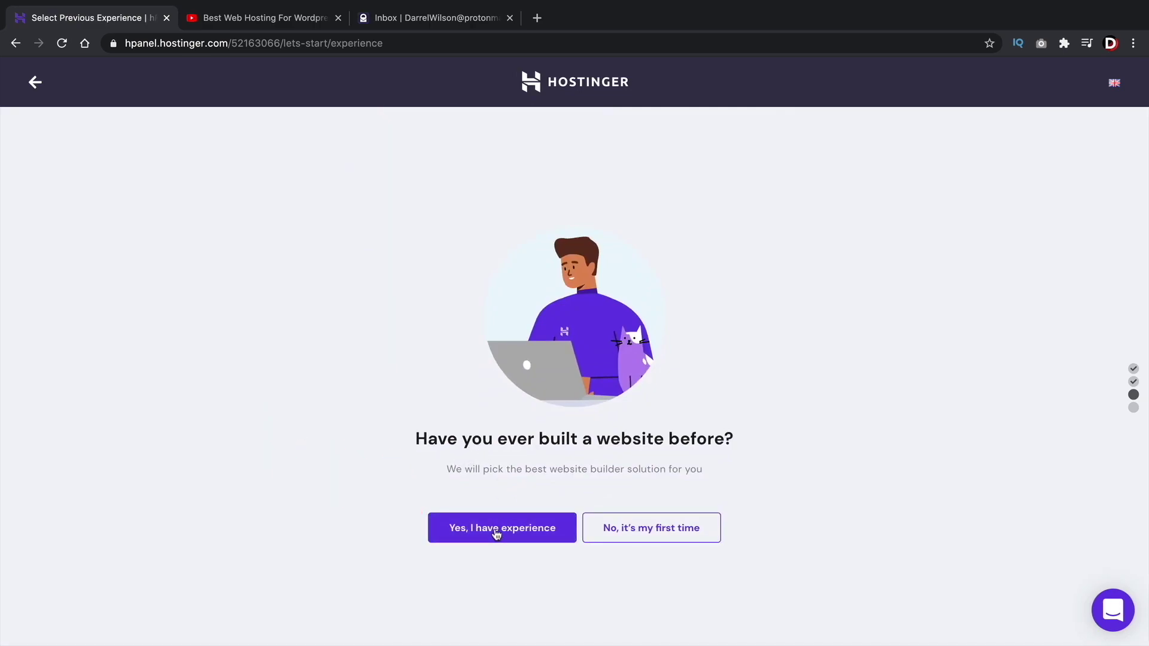
click(496, 532)
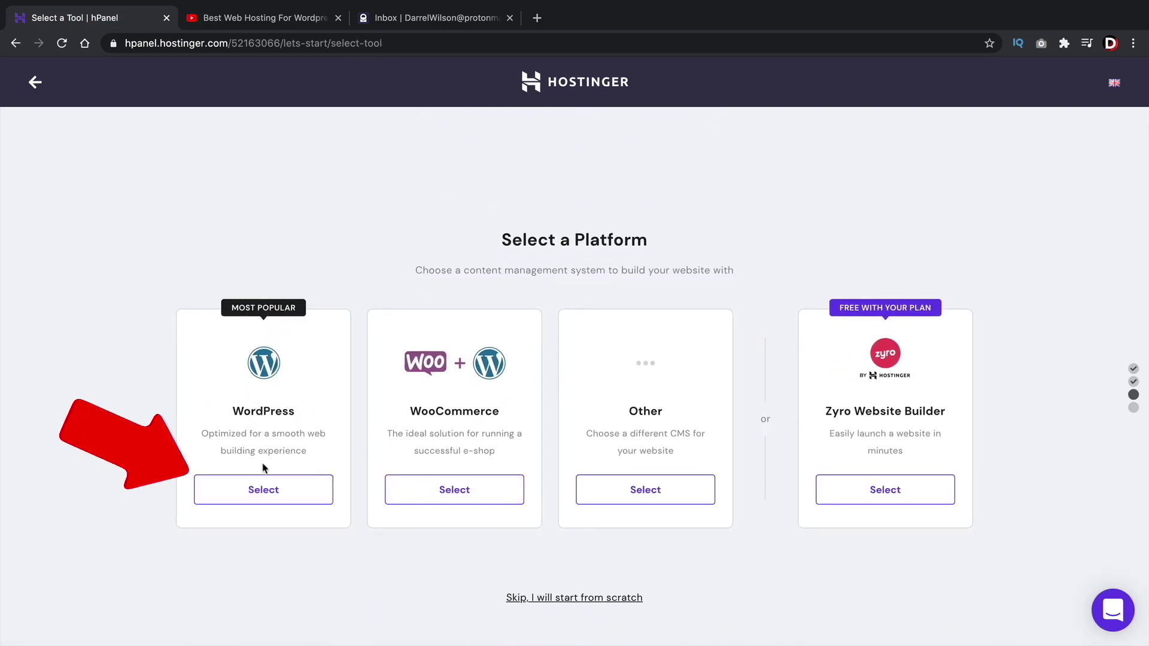
click(262, 498)
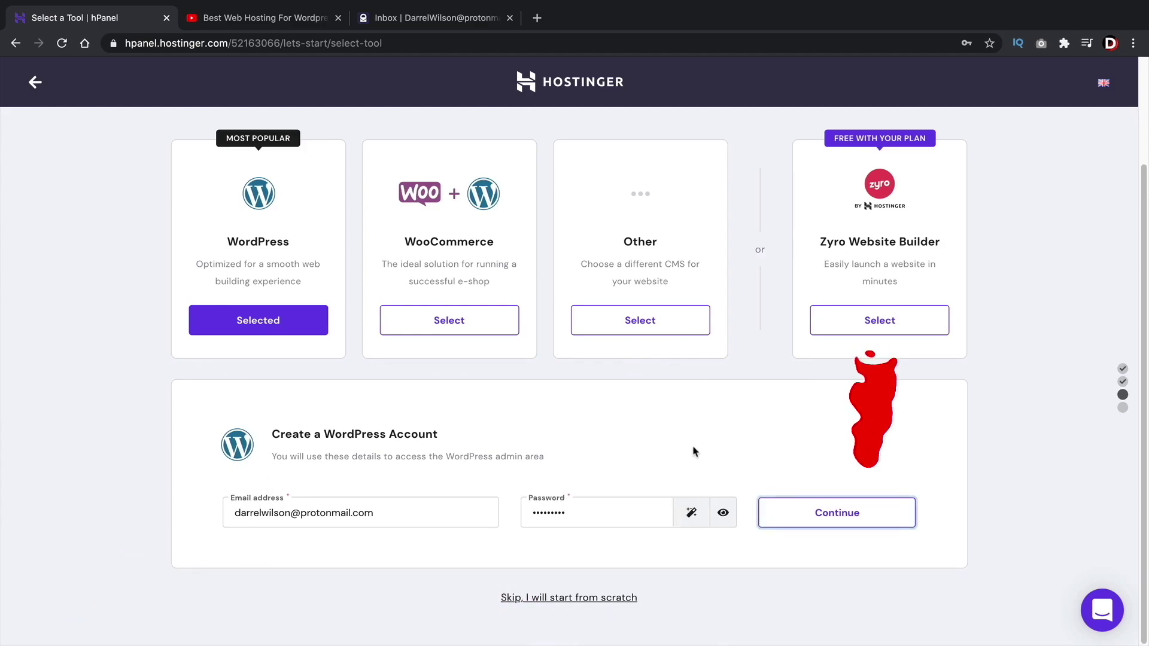
- Submit the WordPress account details, skip the template, and finish setup
click(810, 518)
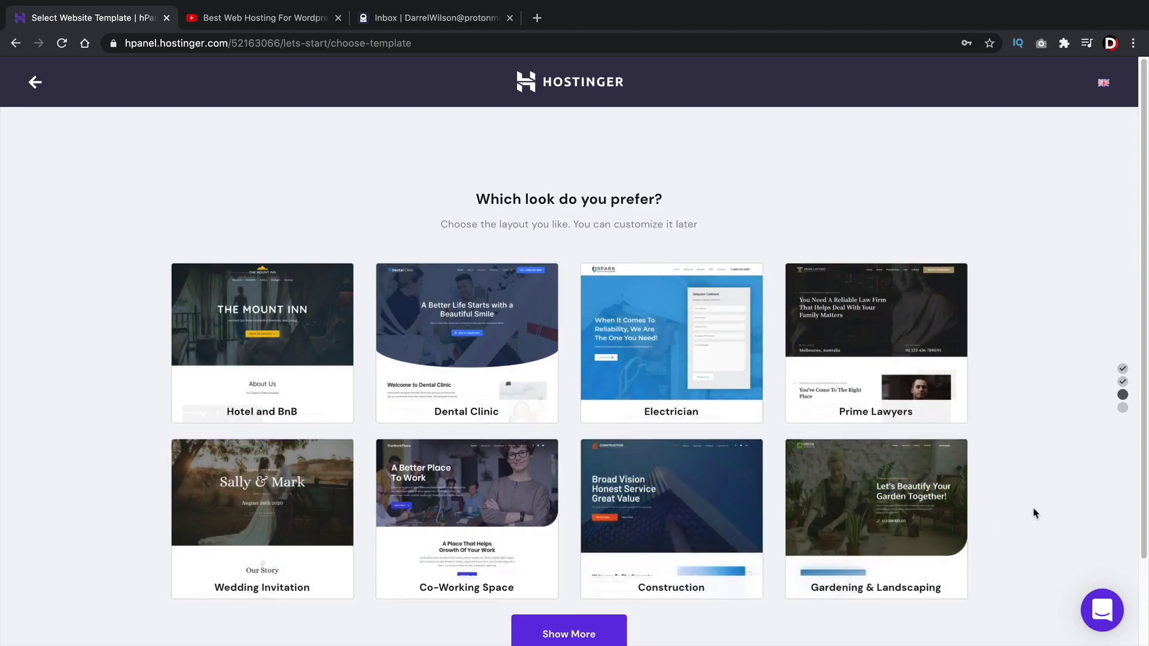
scroll(1033, 510, down, 2)
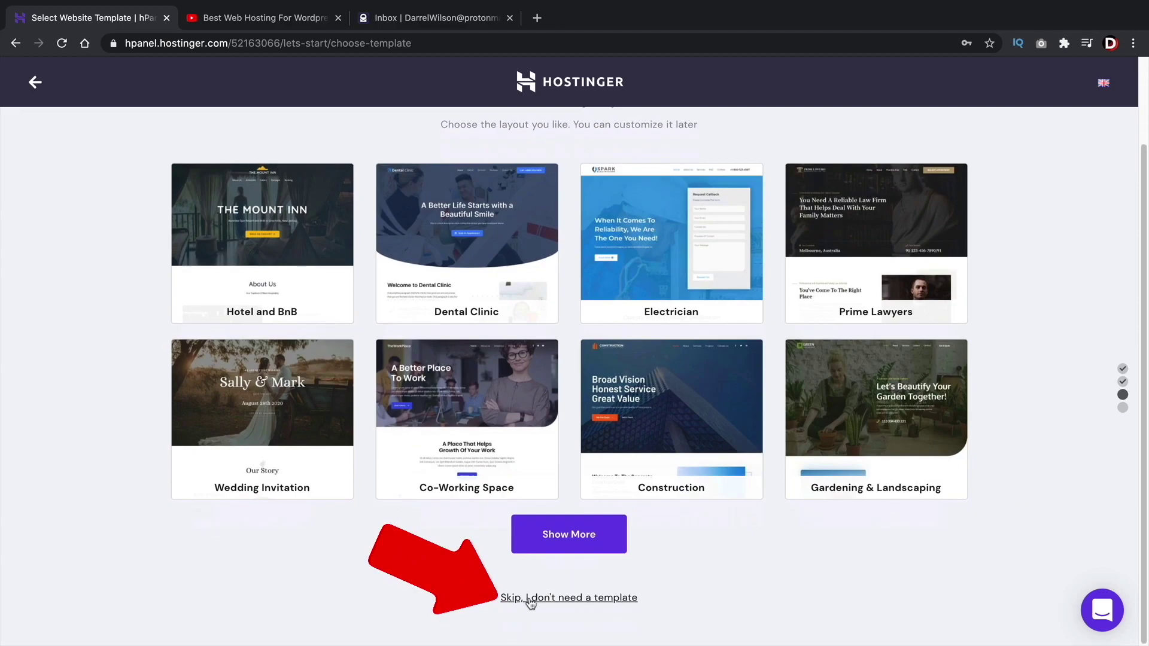
click(530, 598)
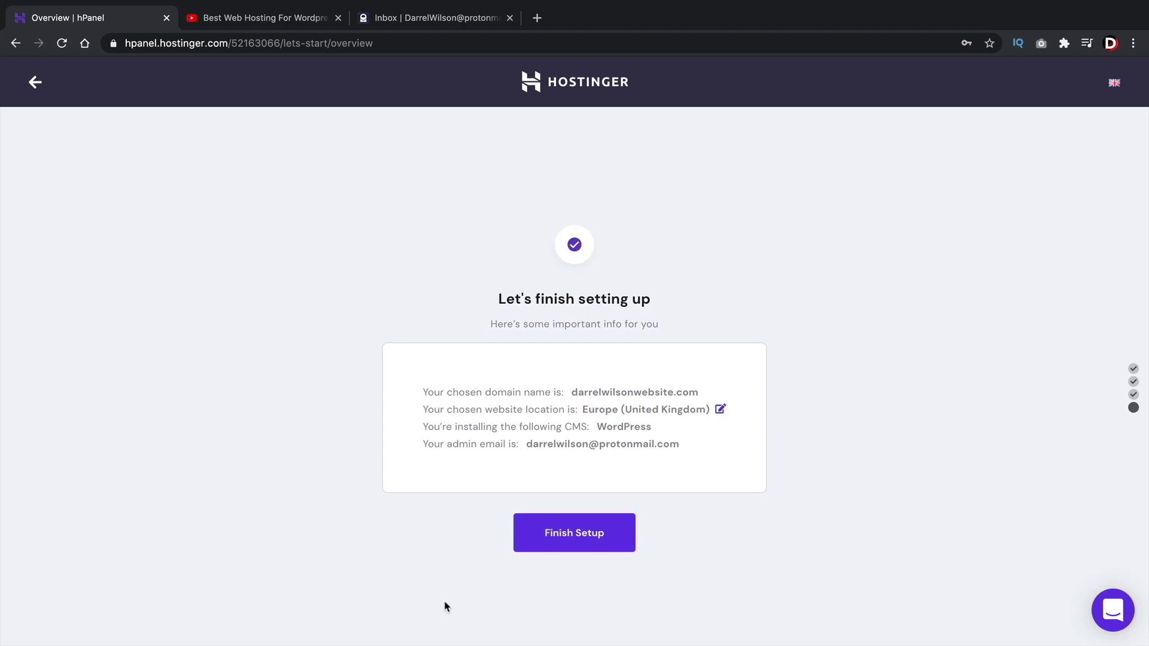
click(565, 535)
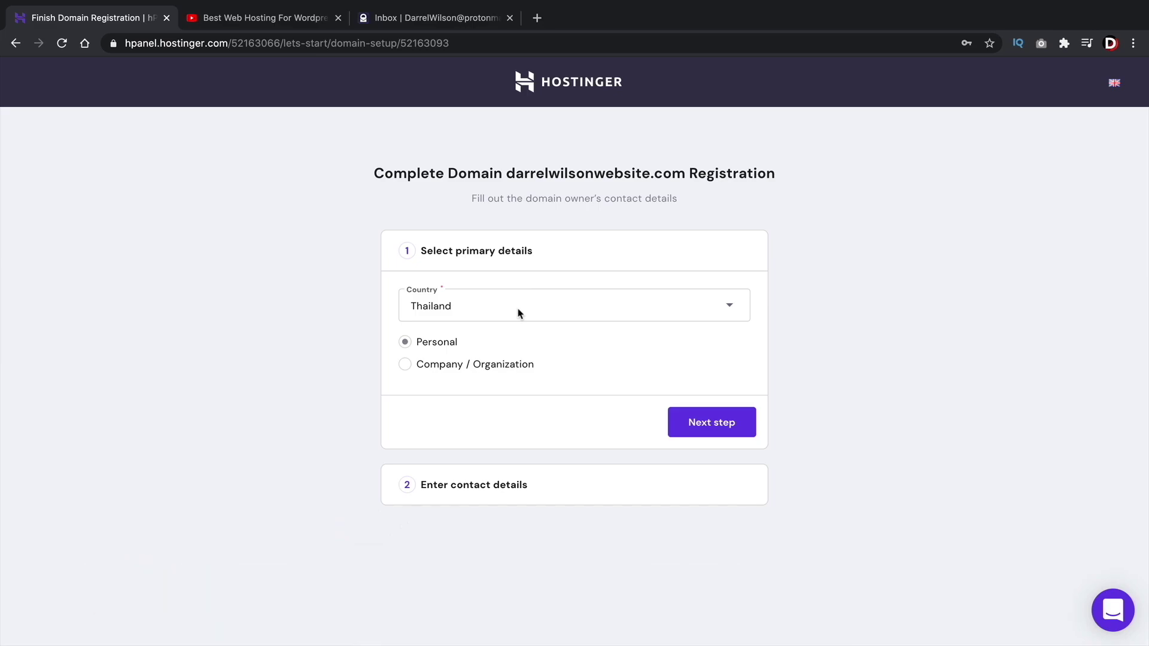
- Confirm primary details, fill in the owner's contact details, and finish the domain registration
click(699, 421)
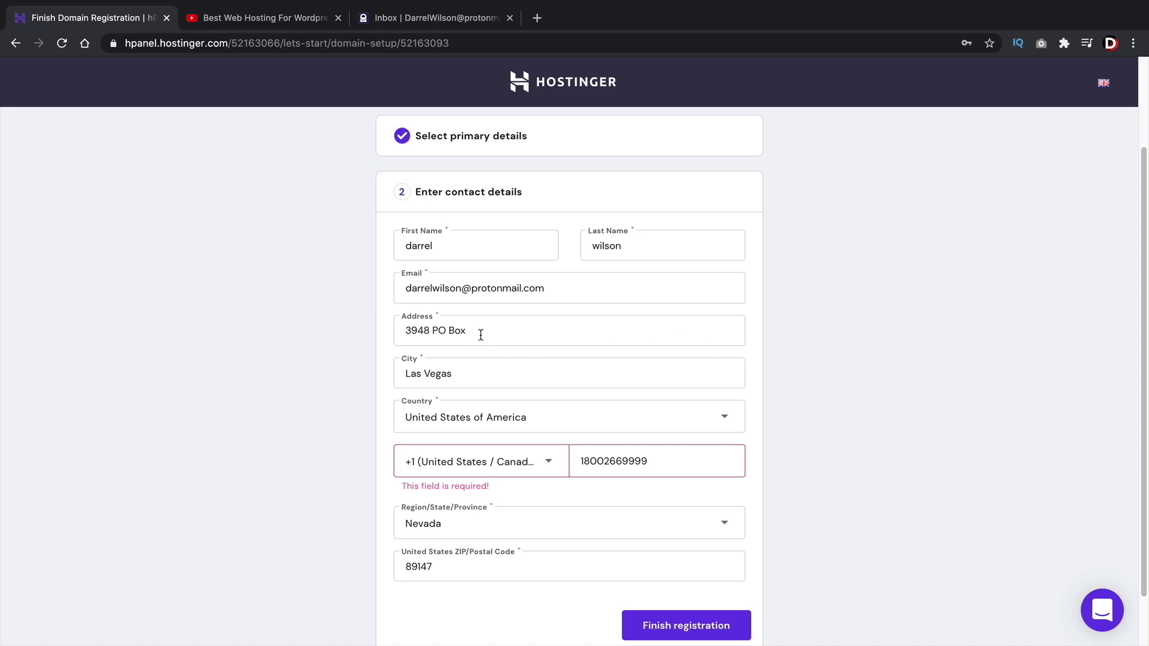
drag(474, 378, 397, 372)
click(366, 386)
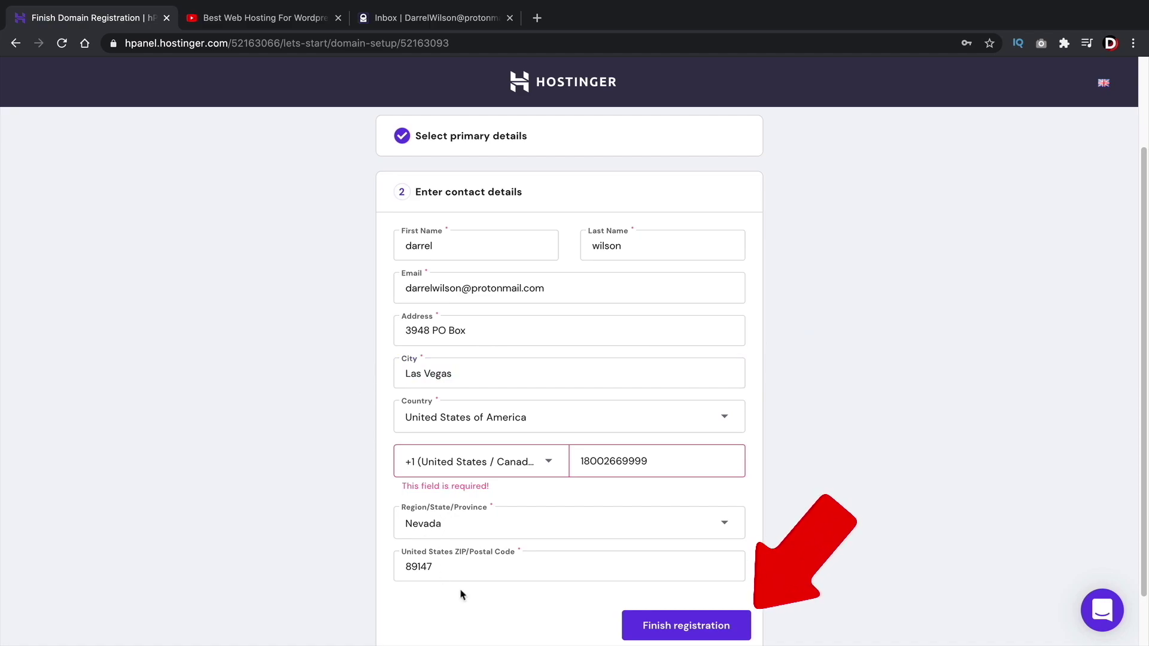
click(679, 626)
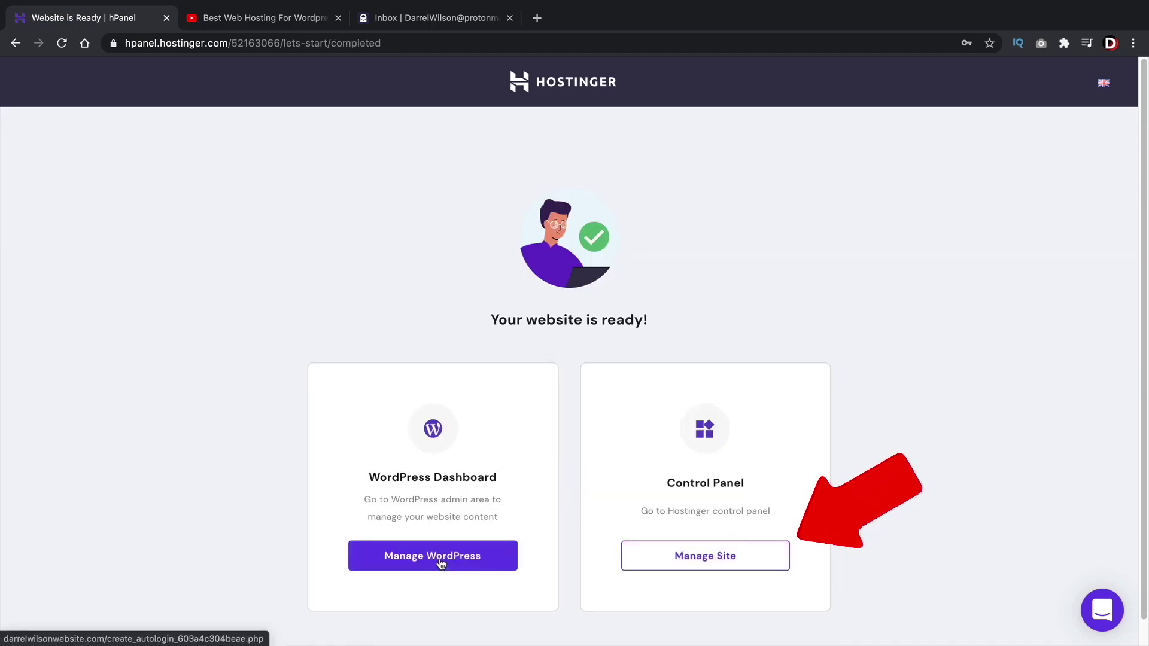
- Open the site's control panel via Manage Site, then open and close the support chat
click(714, 565)
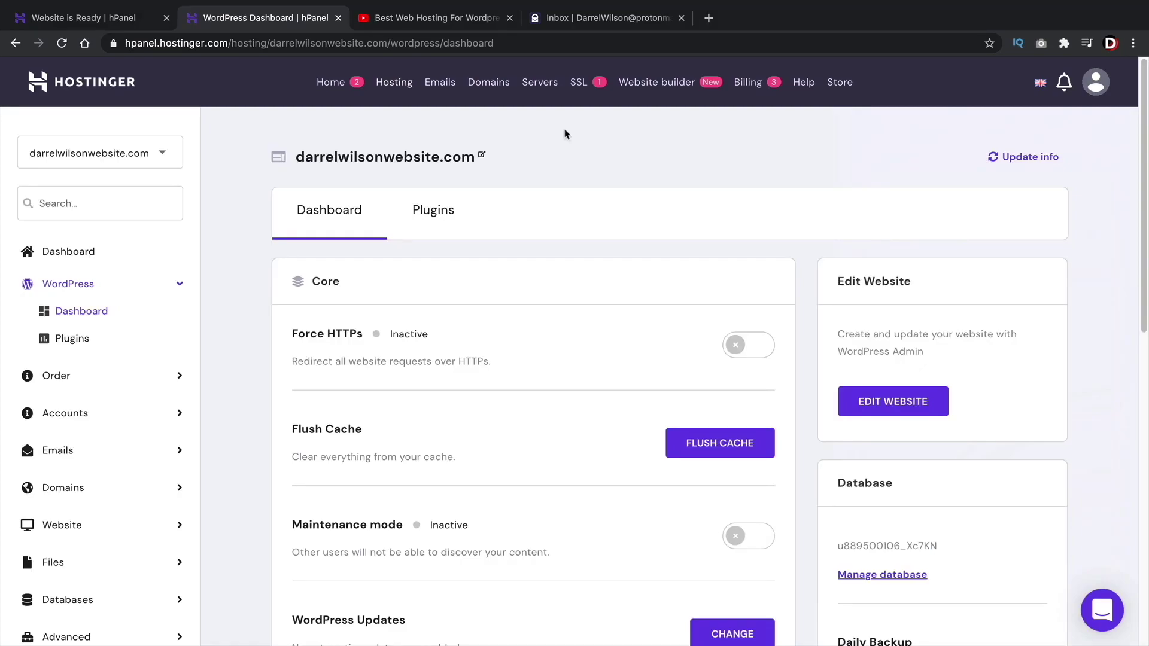
click(1098, 616)
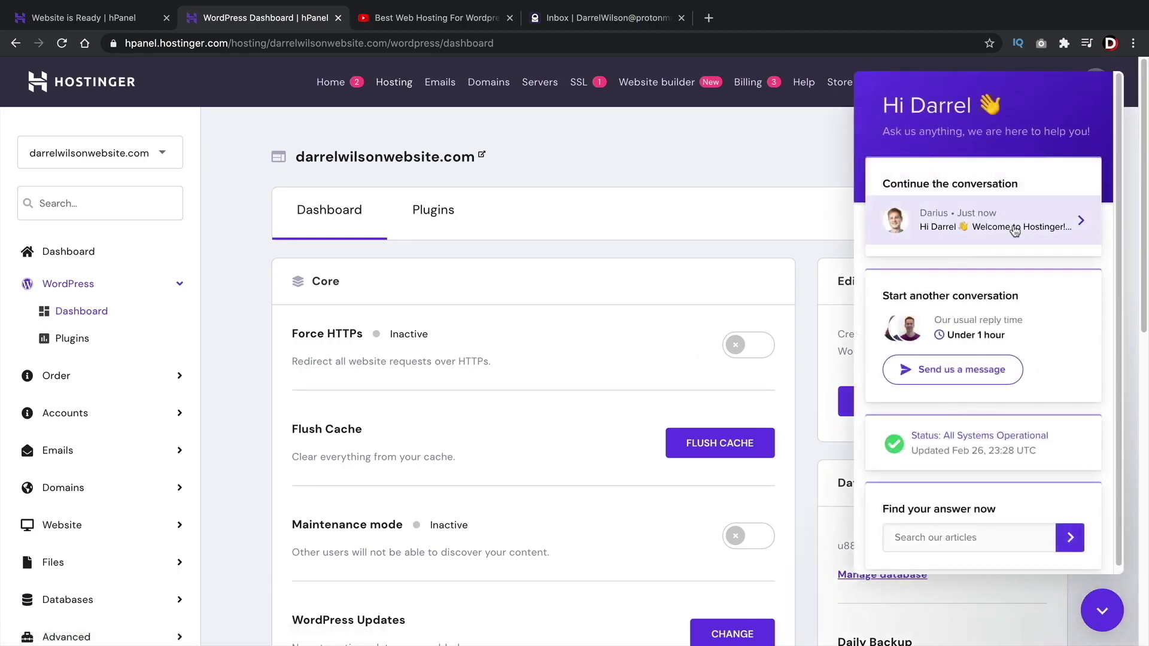
click(1103, 610)
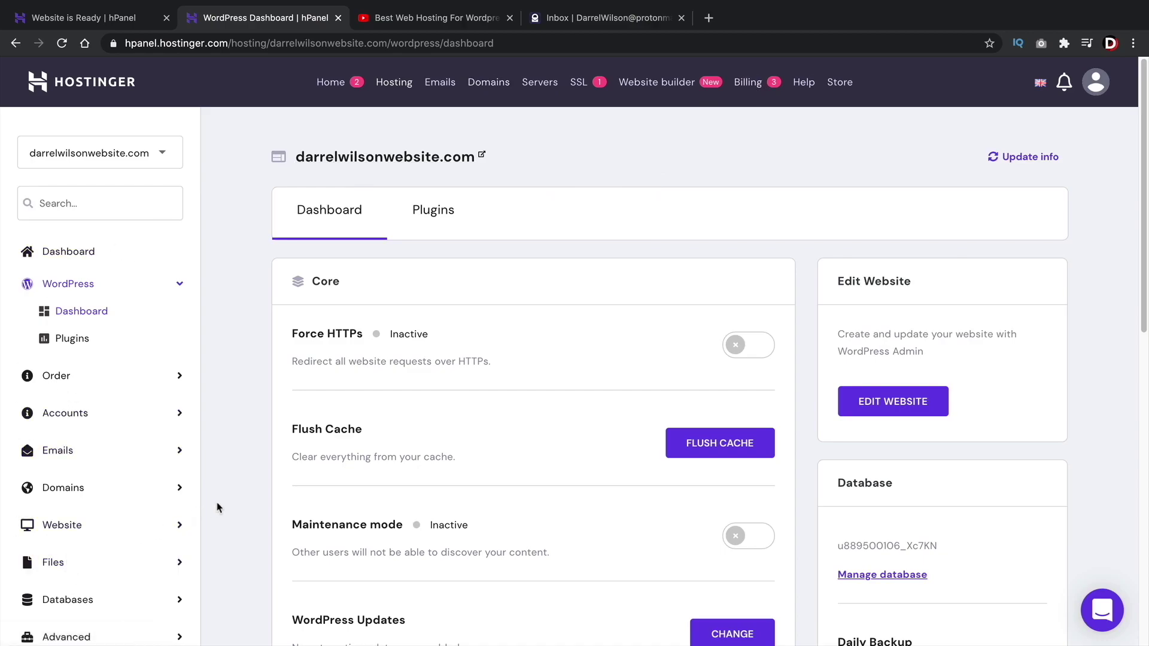
drag(364, 333, 292, 333)
click(302, 341)
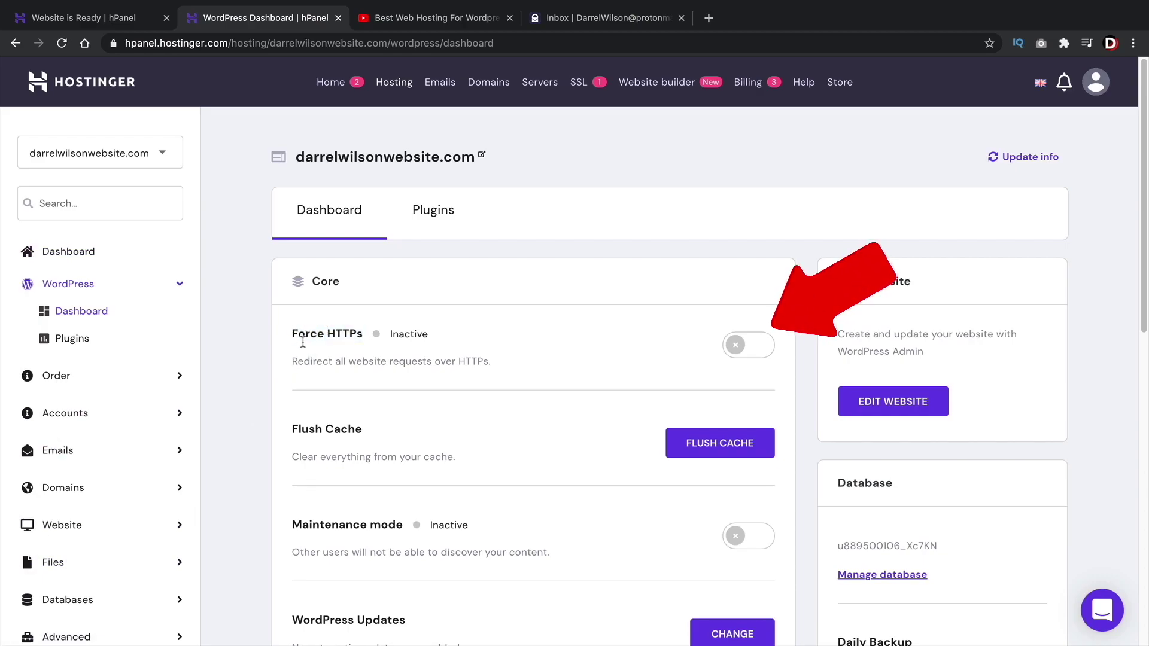
- Install the SSL certificate from the Force HTTPS toggle and dismiss the success message
click(736, 349)
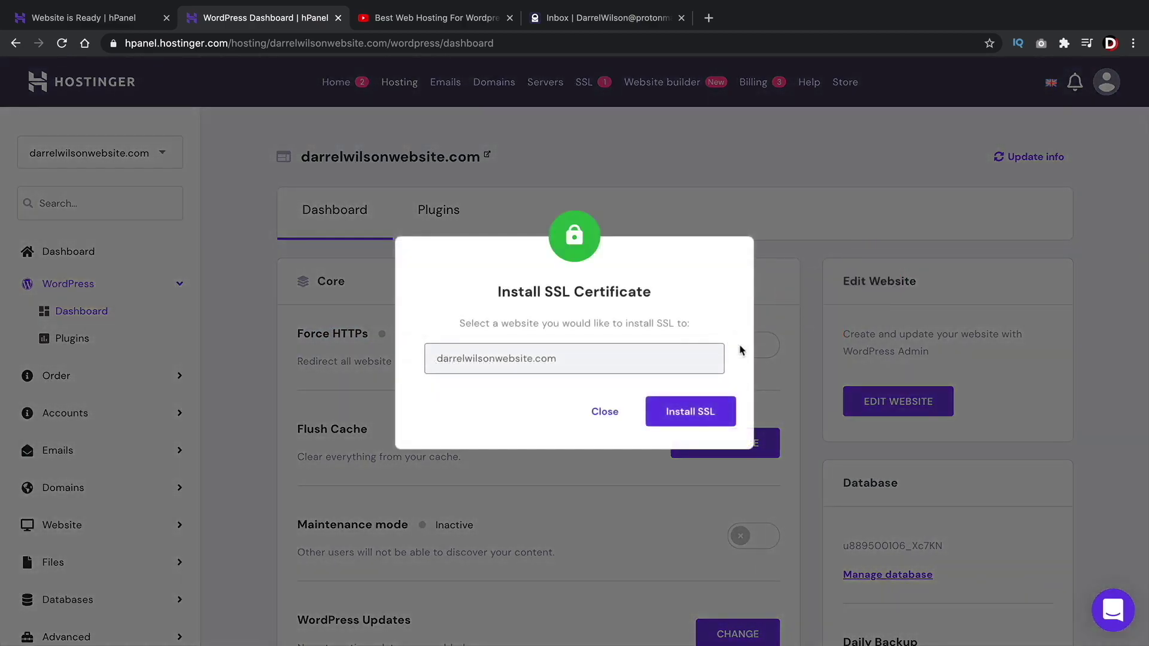
click(691, 416)
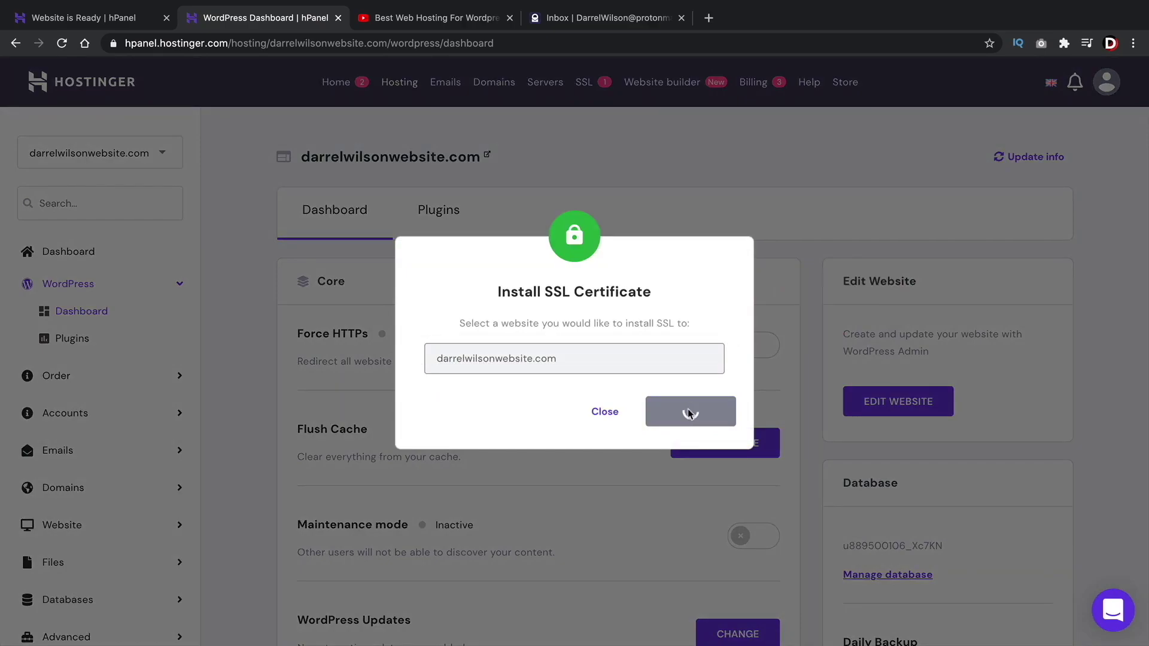
click(446, 22)
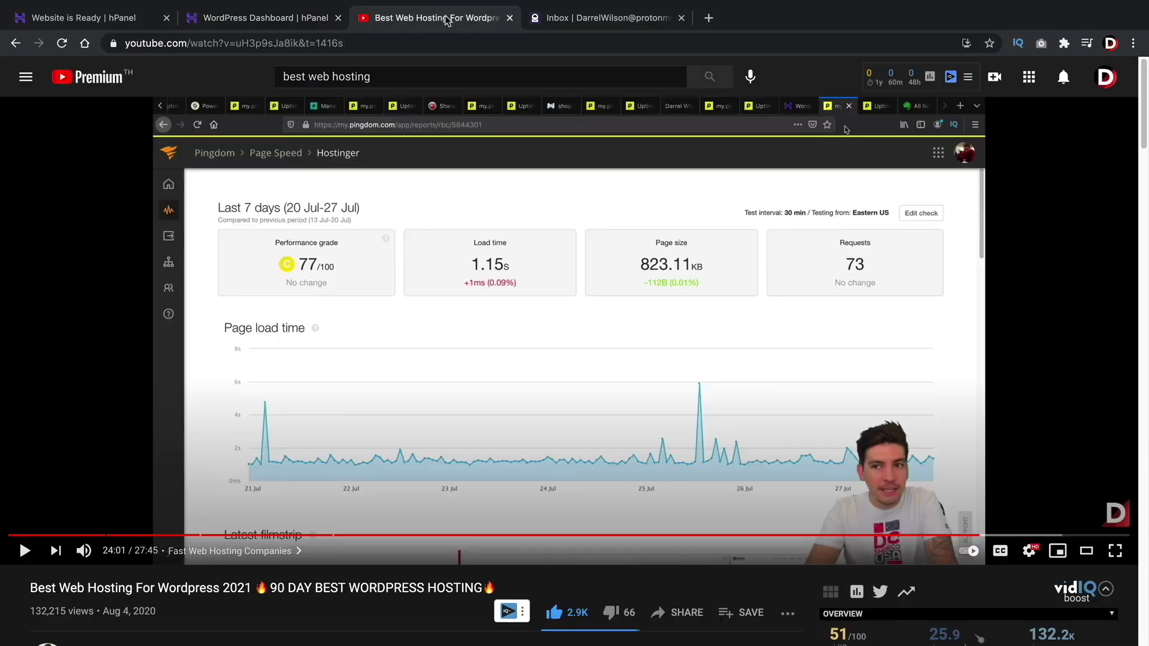
click(113, 44)
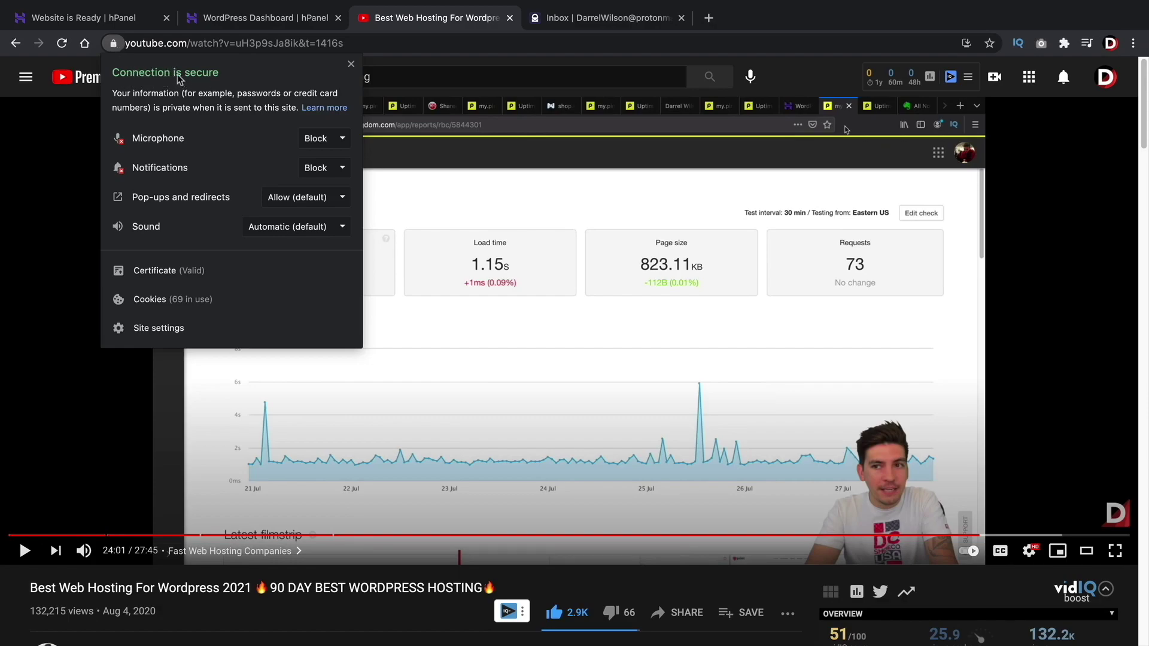
click(226, 21)
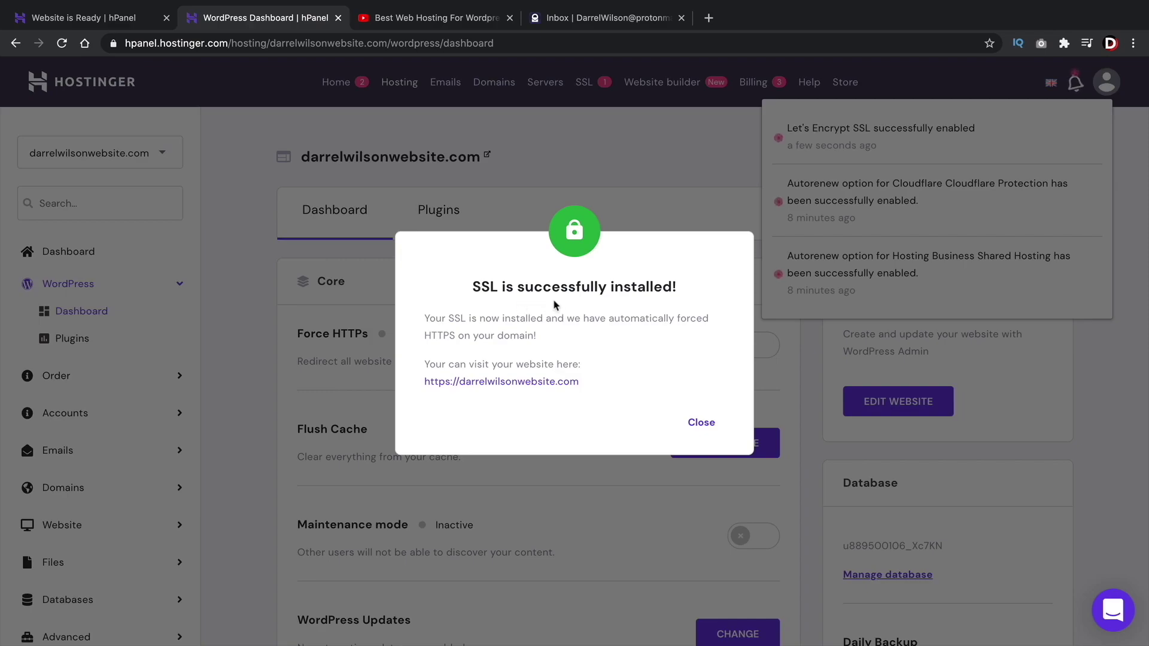
click(699, 426)
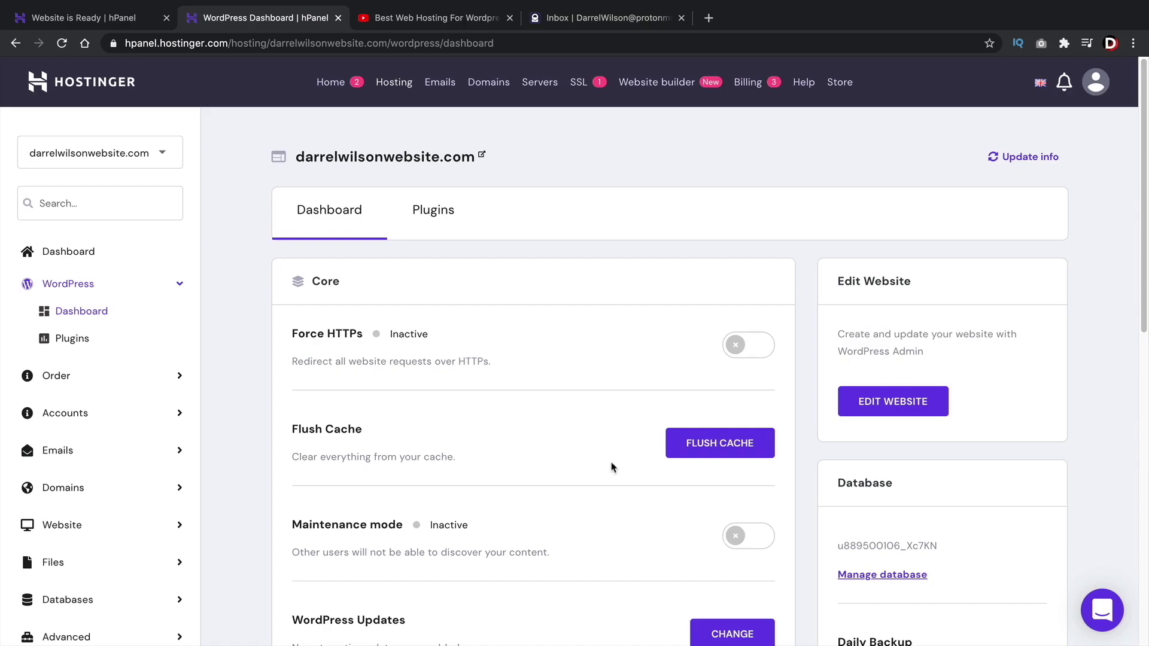
- Switch Force HTTPS to Active, then highlight the Maintenance mode heading below it
click(737, 347)
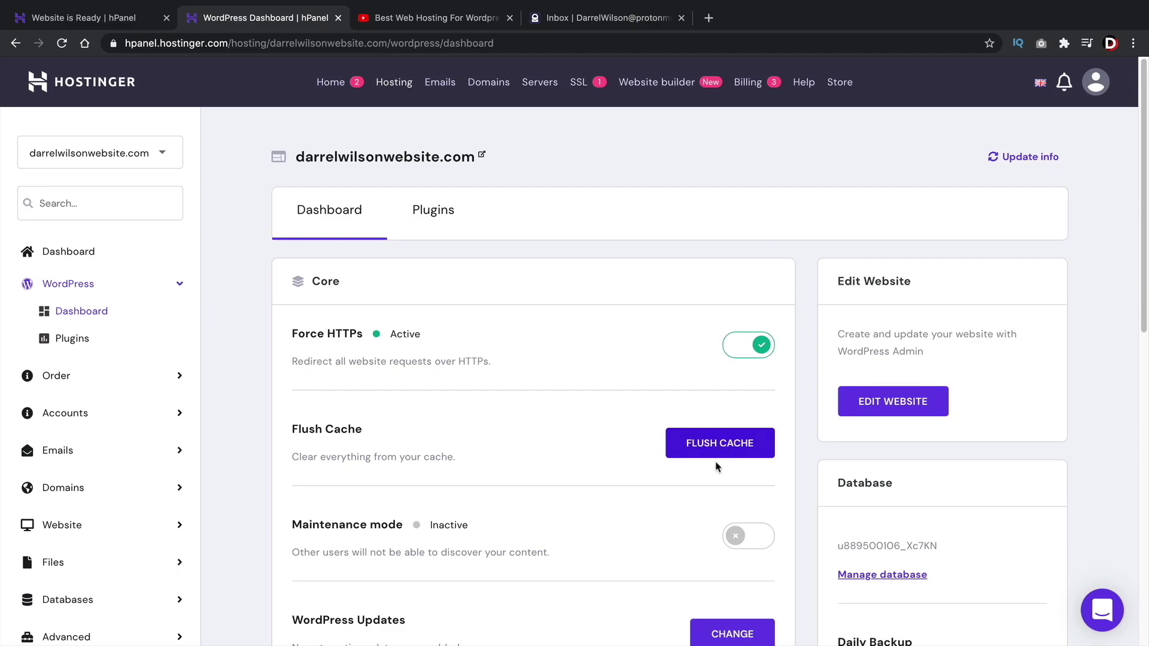
scroll(693, 429, down, 3)
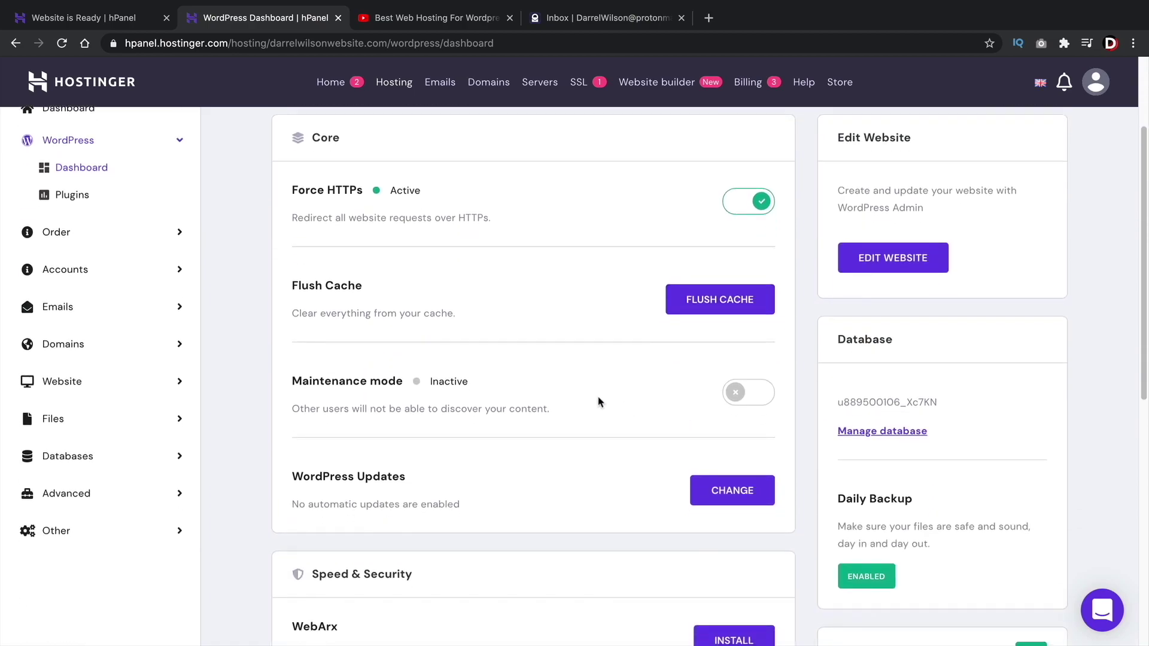
drag(292, 382, 405, 387)
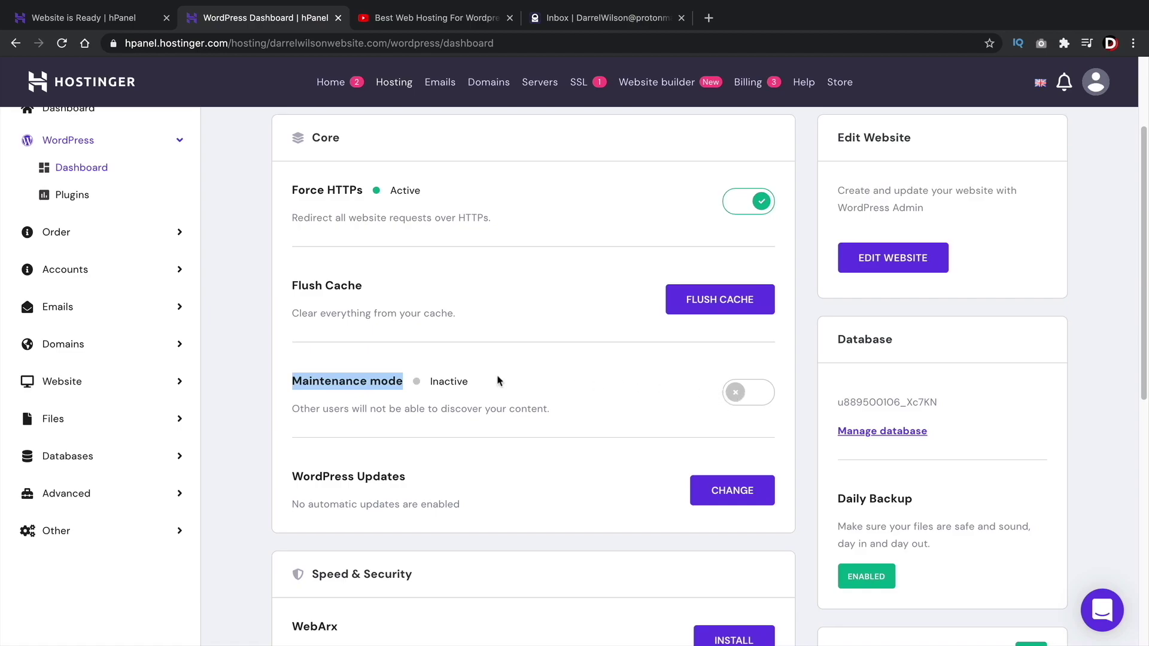
triple_click(328, 381)
scroll(719, 381, up, 3)
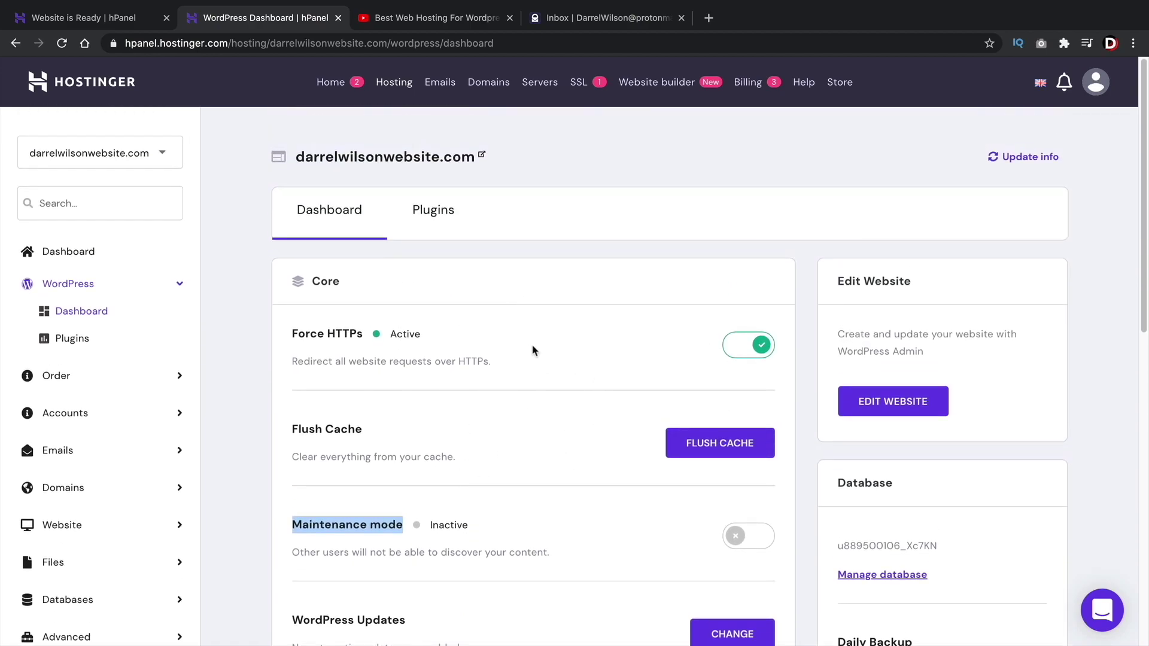
scroll(536, 339, down, 8)
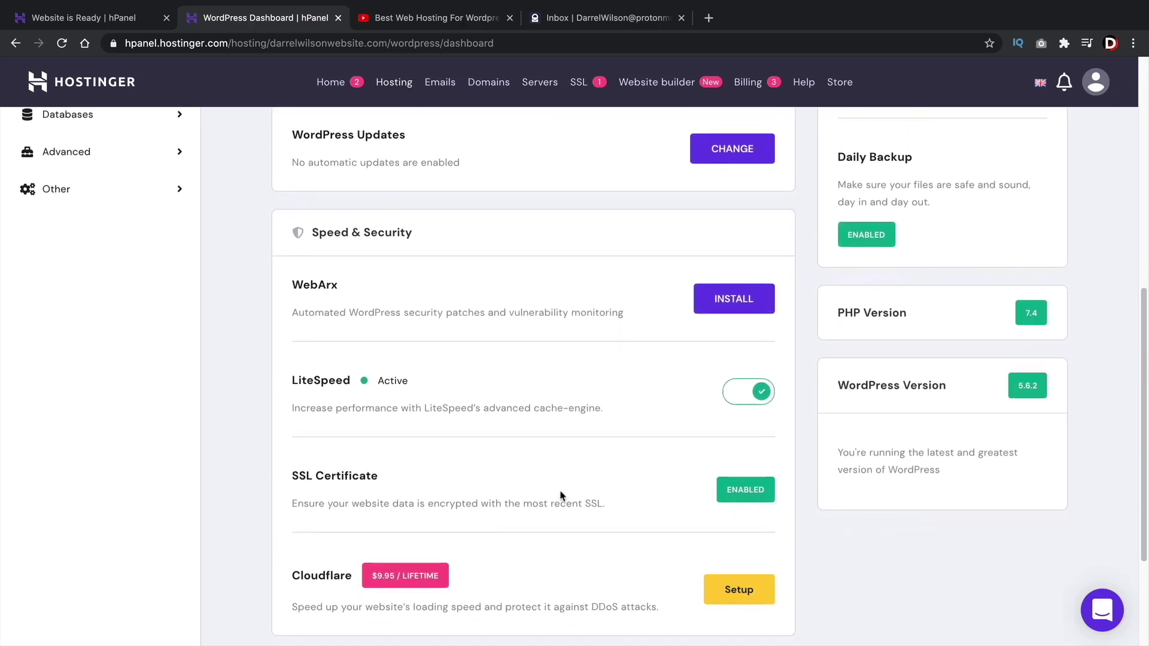
scroll(561, 495, up, 6)
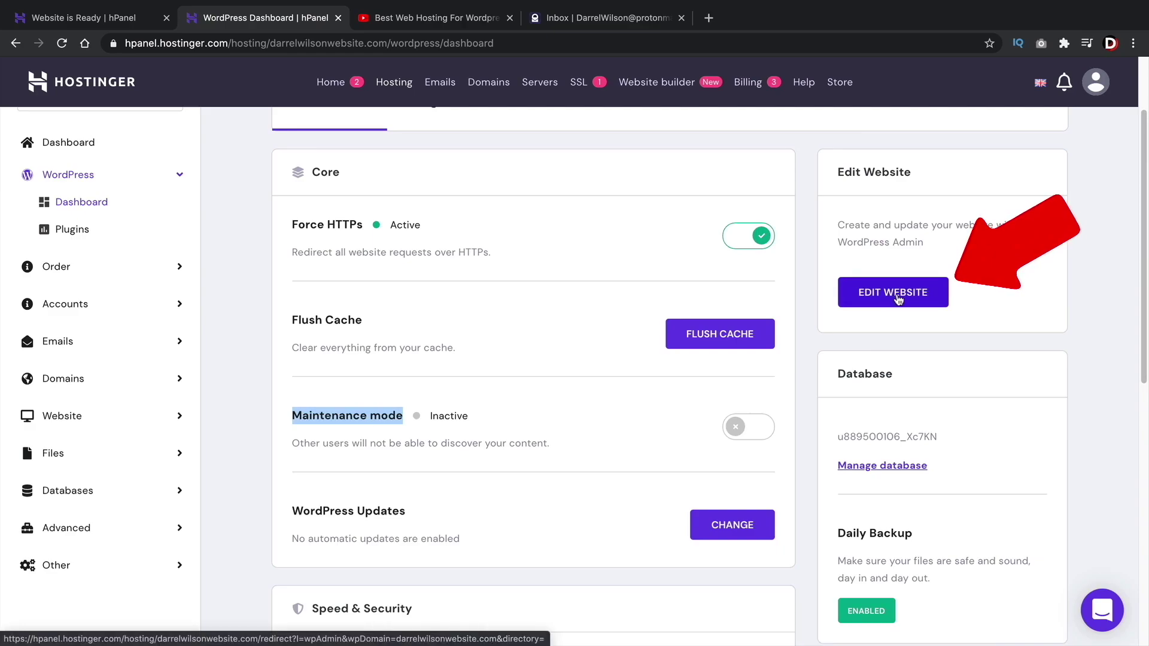
- Sign in to the site's WordPress admin with the account password
click(899, 299)
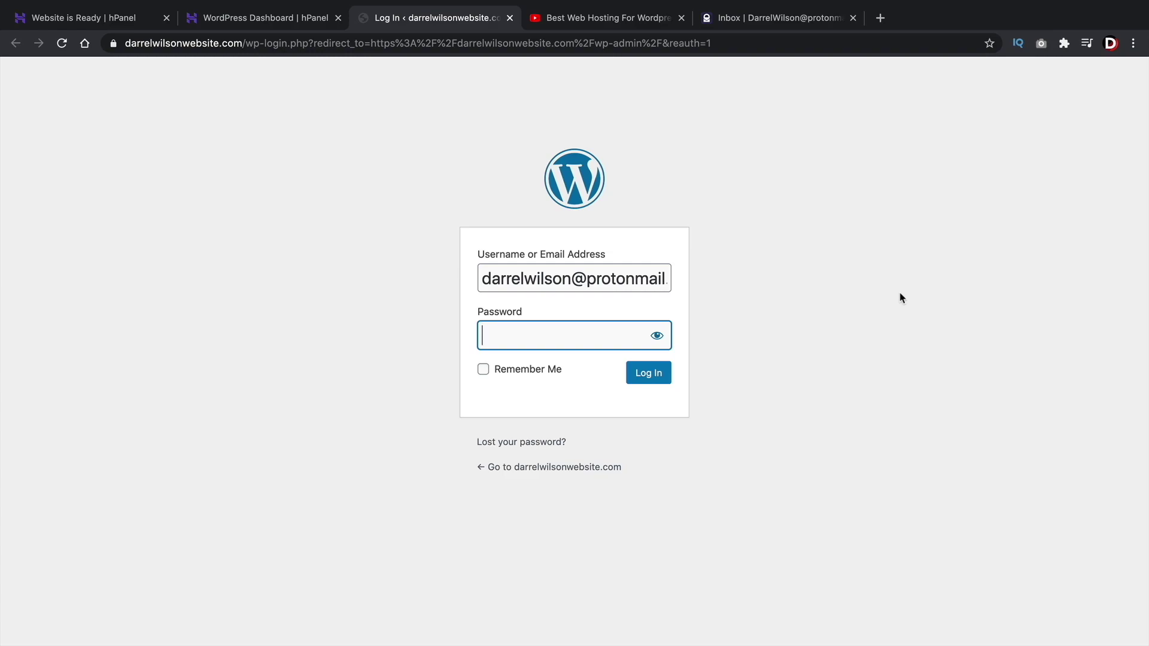
text(********)
click(656, 381)
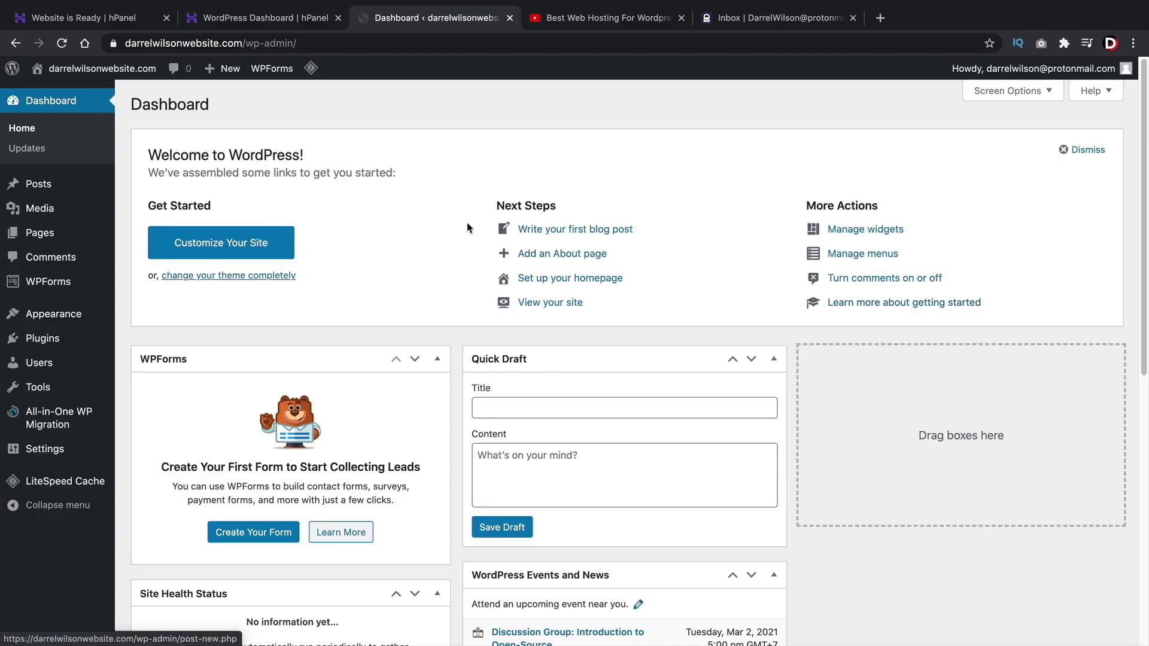
- Check the site's HTTPS connection details, then go to the ProtonMail inbox
click(113, 44)
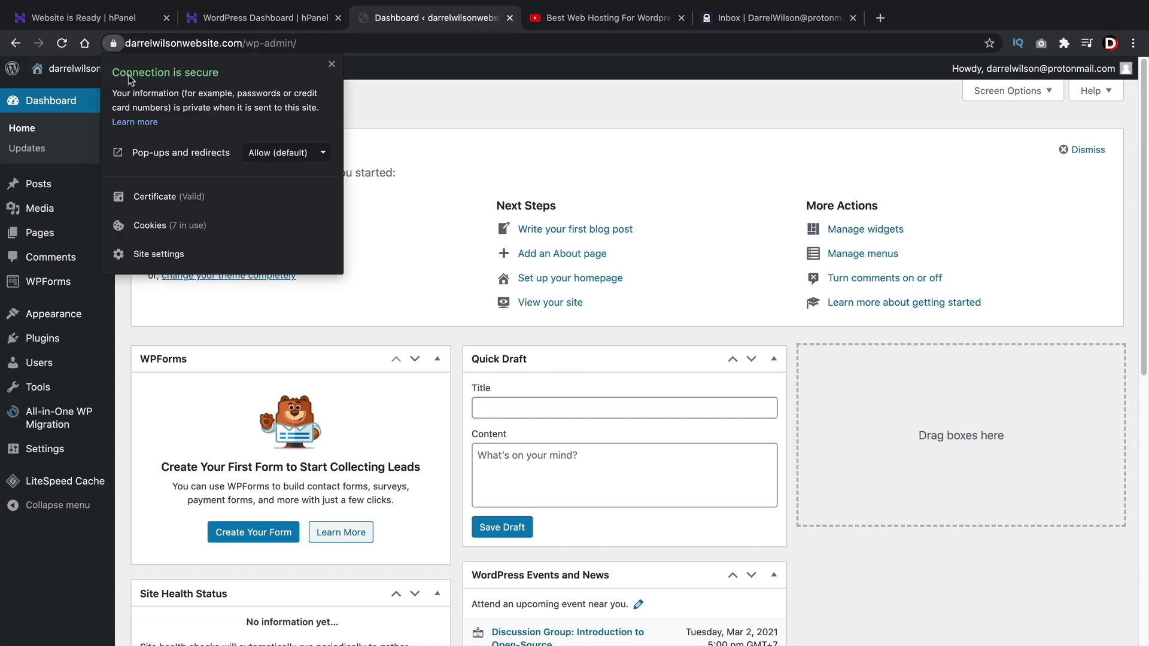
click(114, 45)
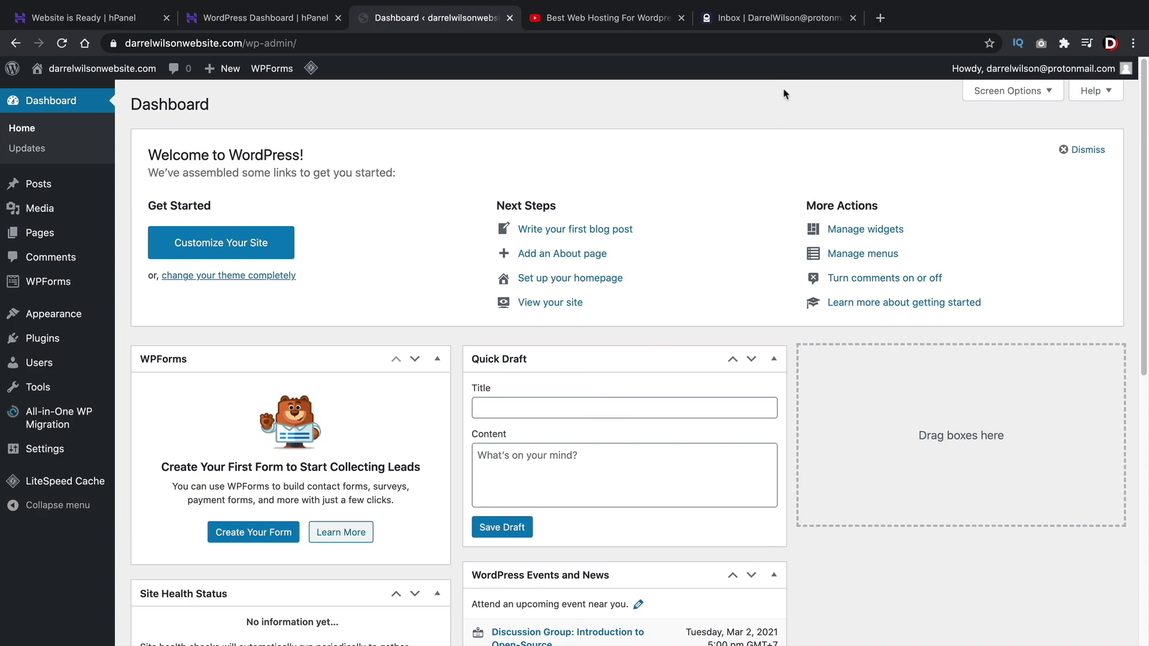
click(800, 20)
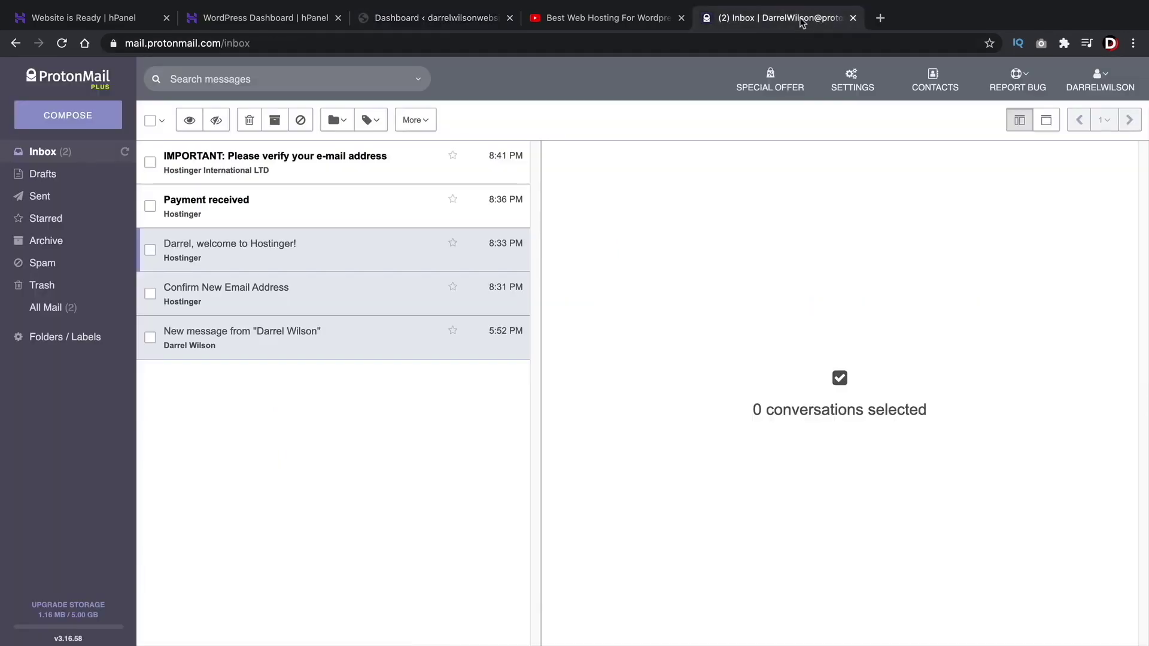
- Open Hostinger's ICANN verification message and verify the e-mail address through its link
click(331, 166)
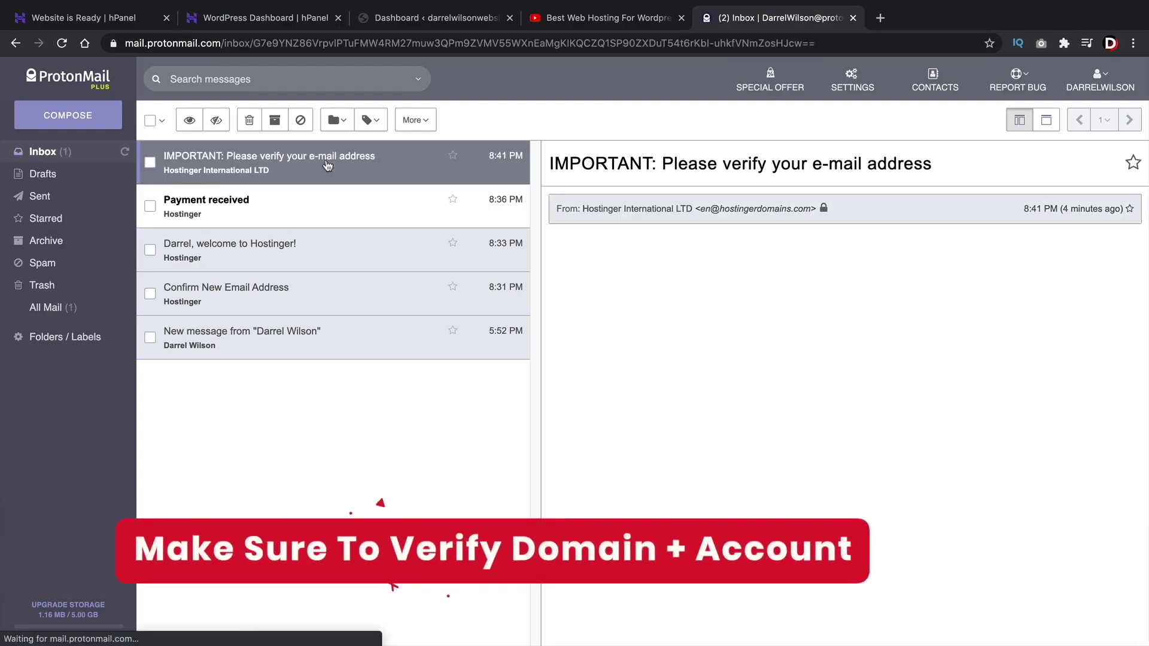
drag(746, 394, 782, 394)
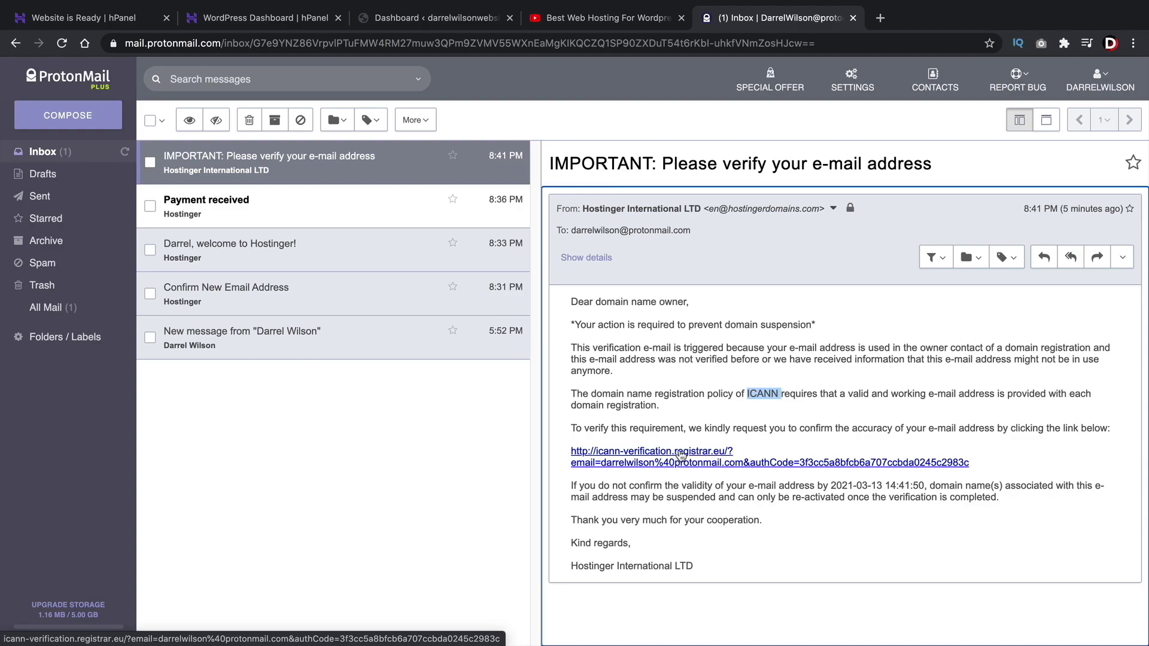
click(680, 455)
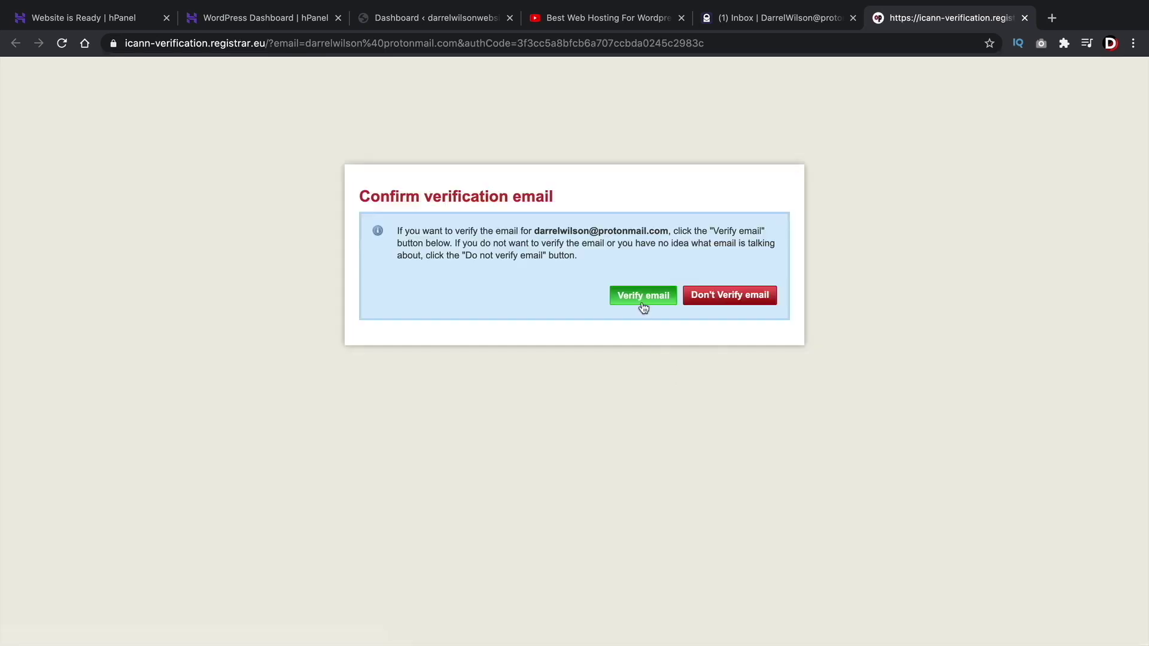
click(646, 299)
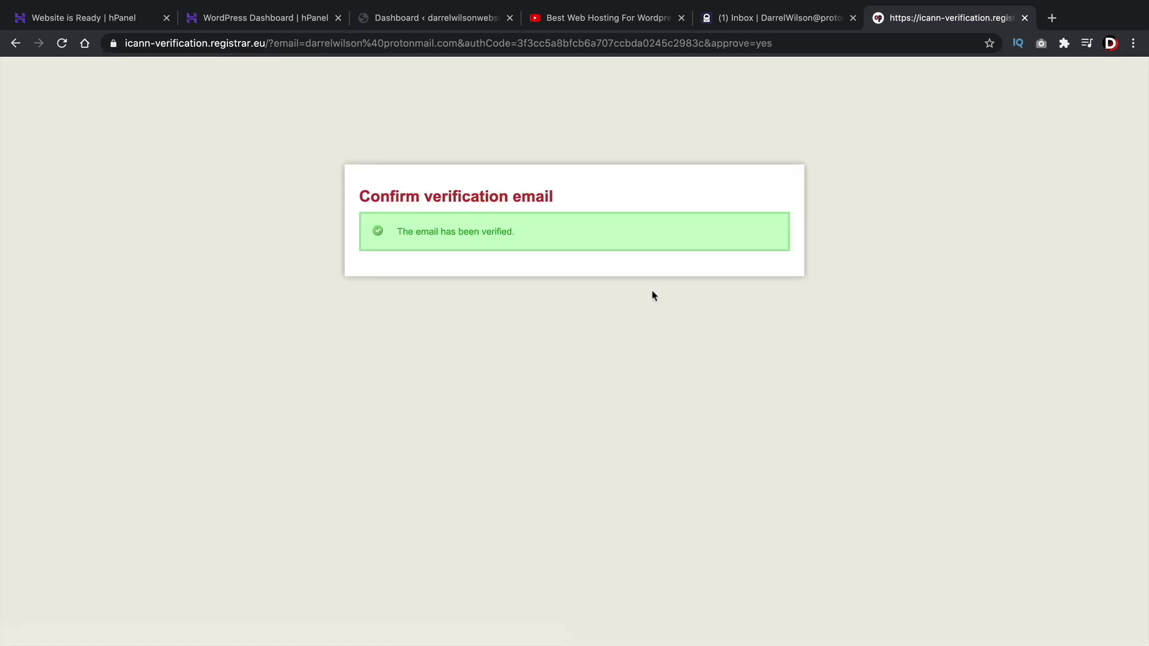
- Read the 'Confirm New Email Address' message, then return to the WordPress dashboard
click(771, 19)
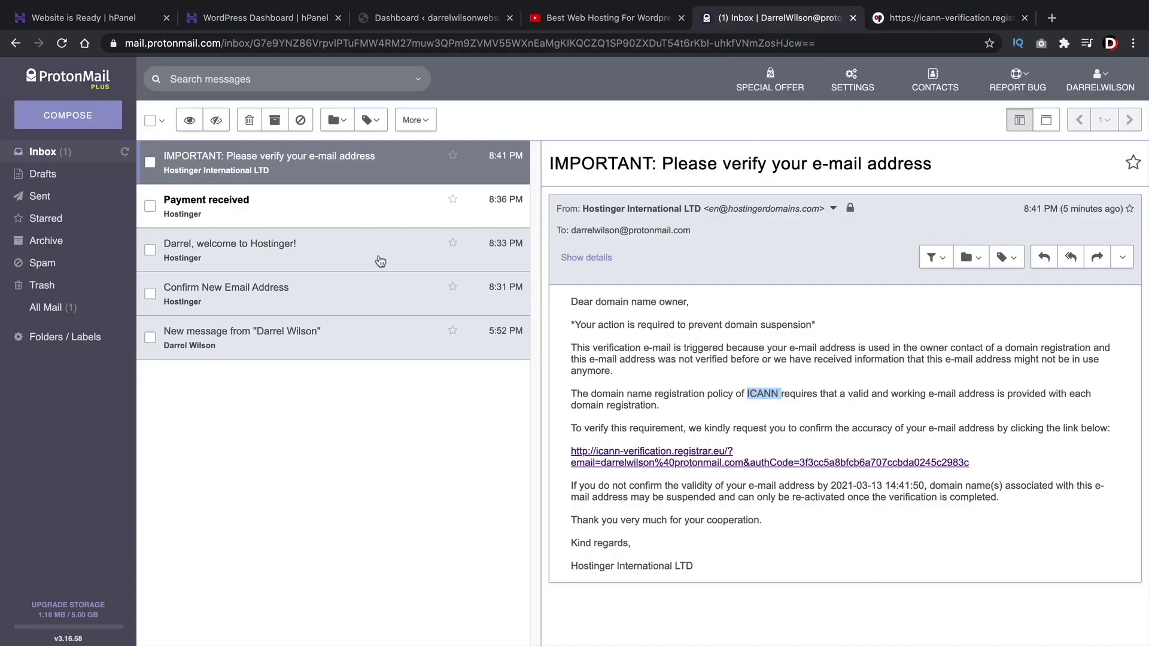
click(218, 293)
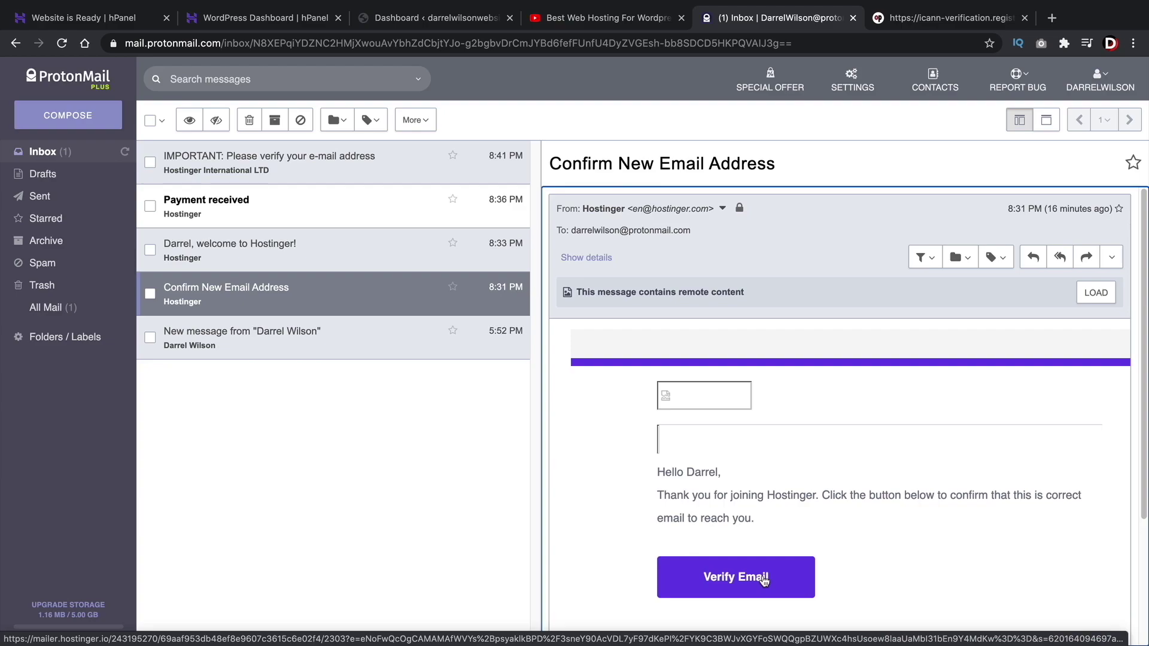
click(440, 18)
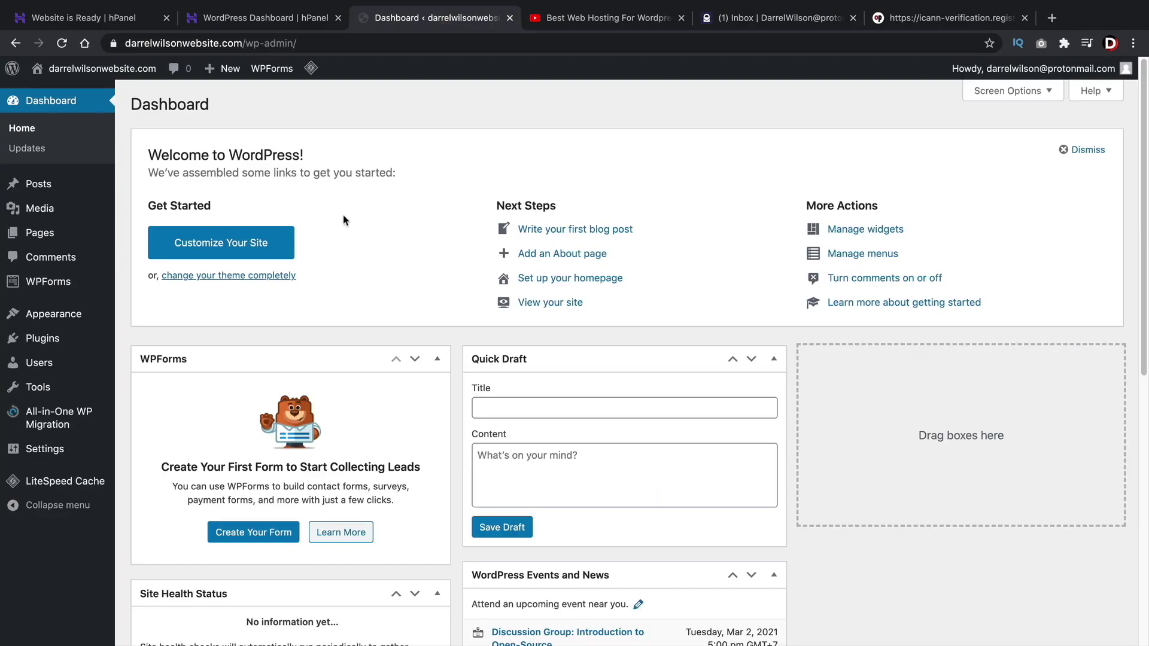
- Visit the live site's front page from the admin bar, then return to the Dashboard
mouse_move(100, 75)
click(88, 96)
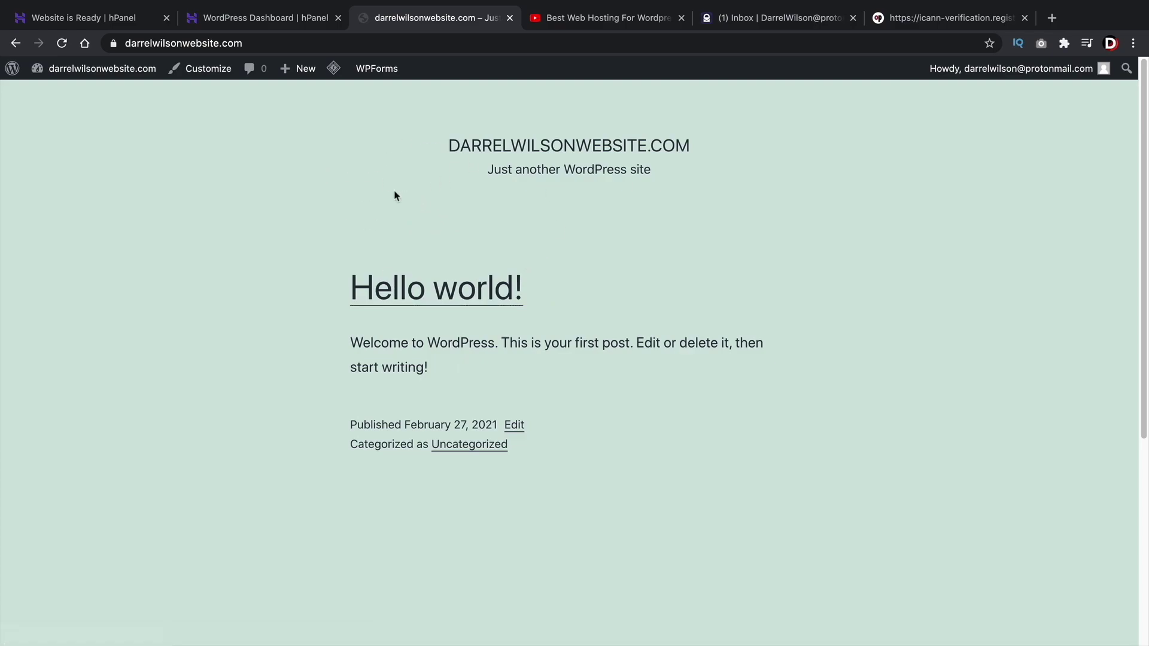
mouse_move(117, 70)
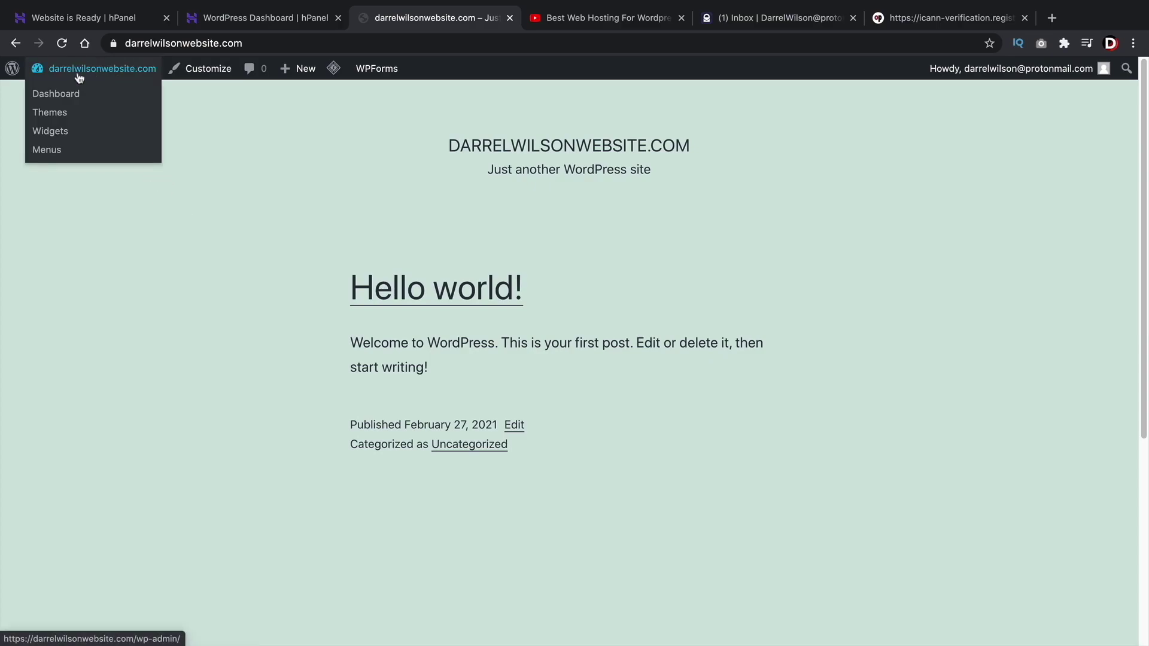
click(65, 97)
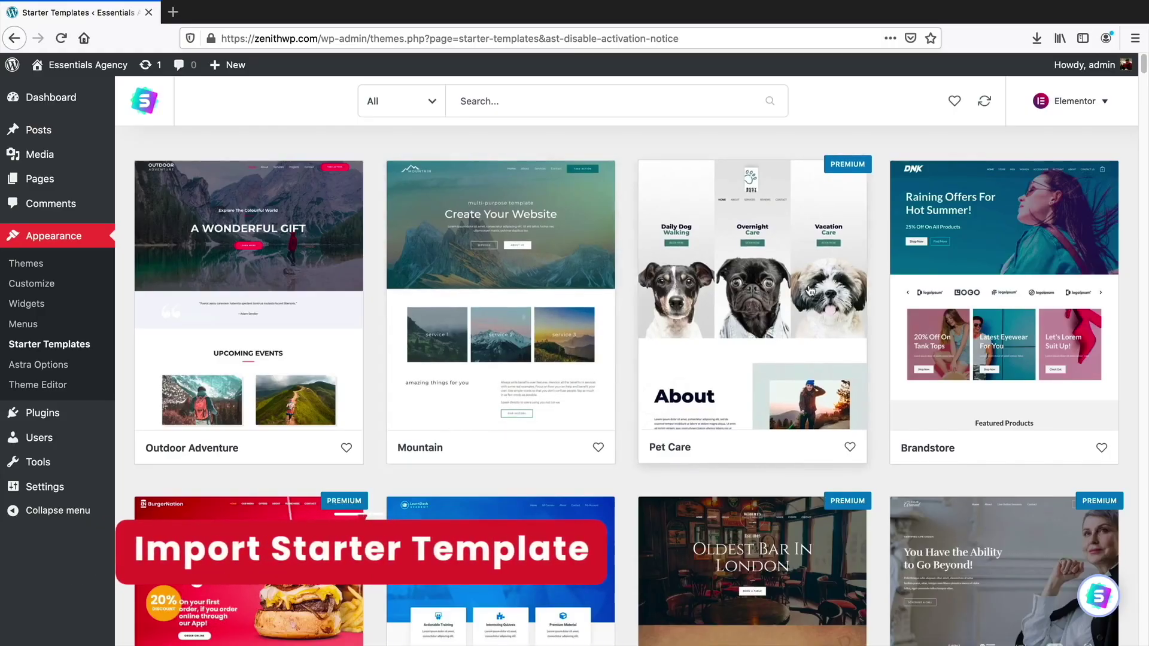
- Filter the Starter Templates to Free and scroll down to the Family Lawyer design
click(432, 103)
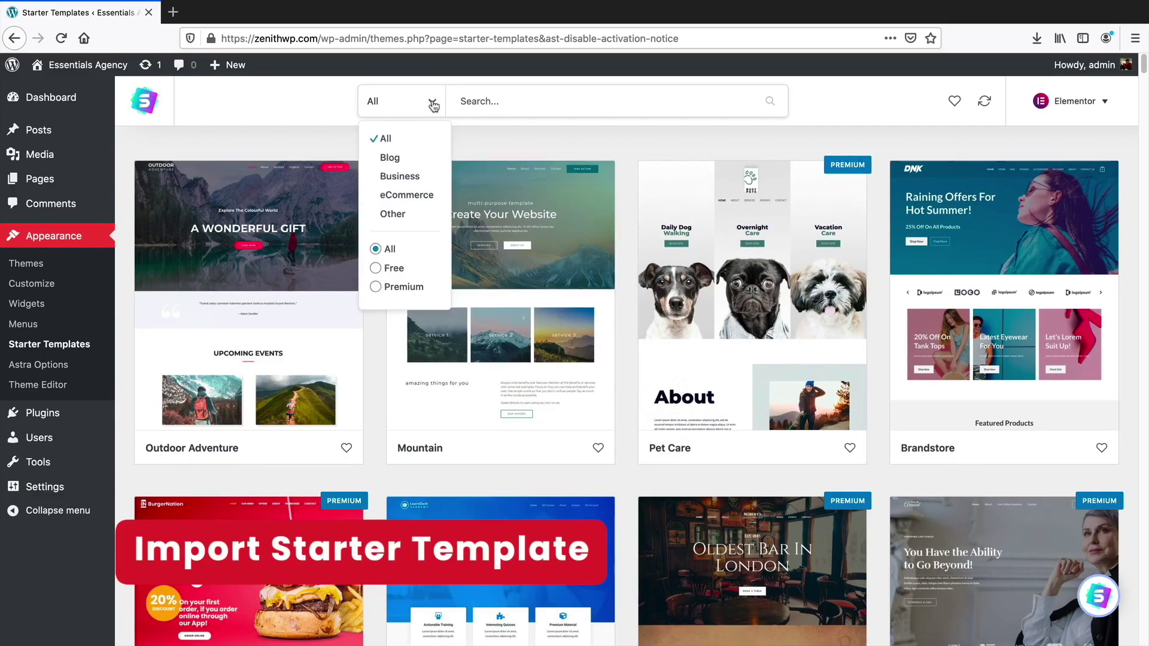
click(389, 270)
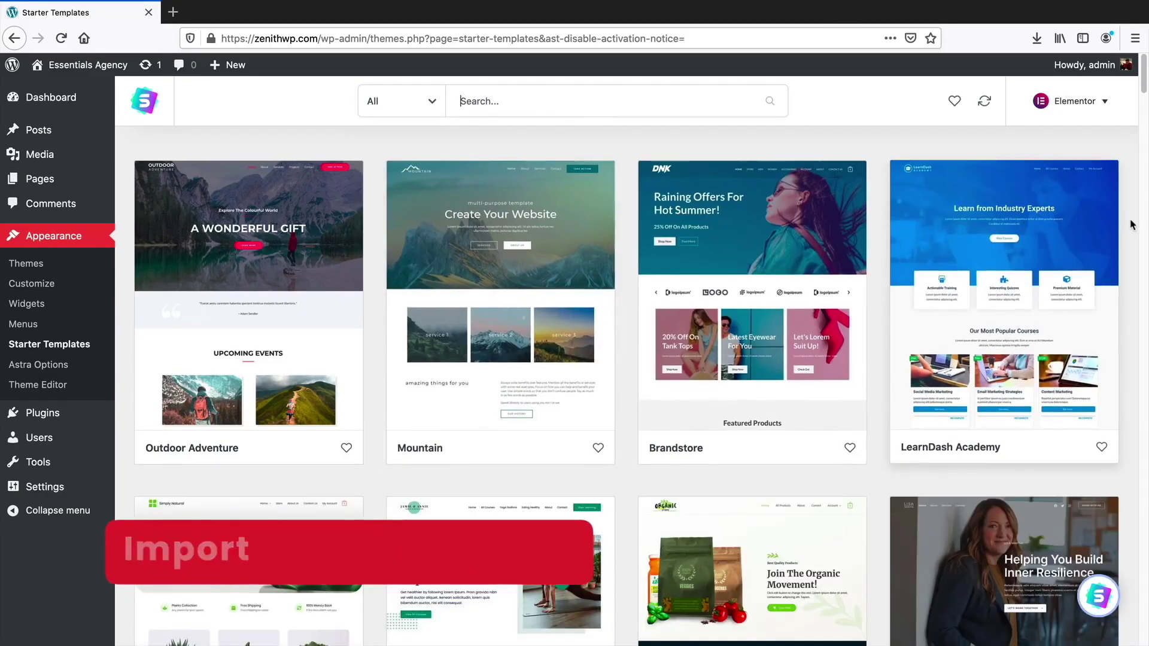
middle_click(1131, 221)
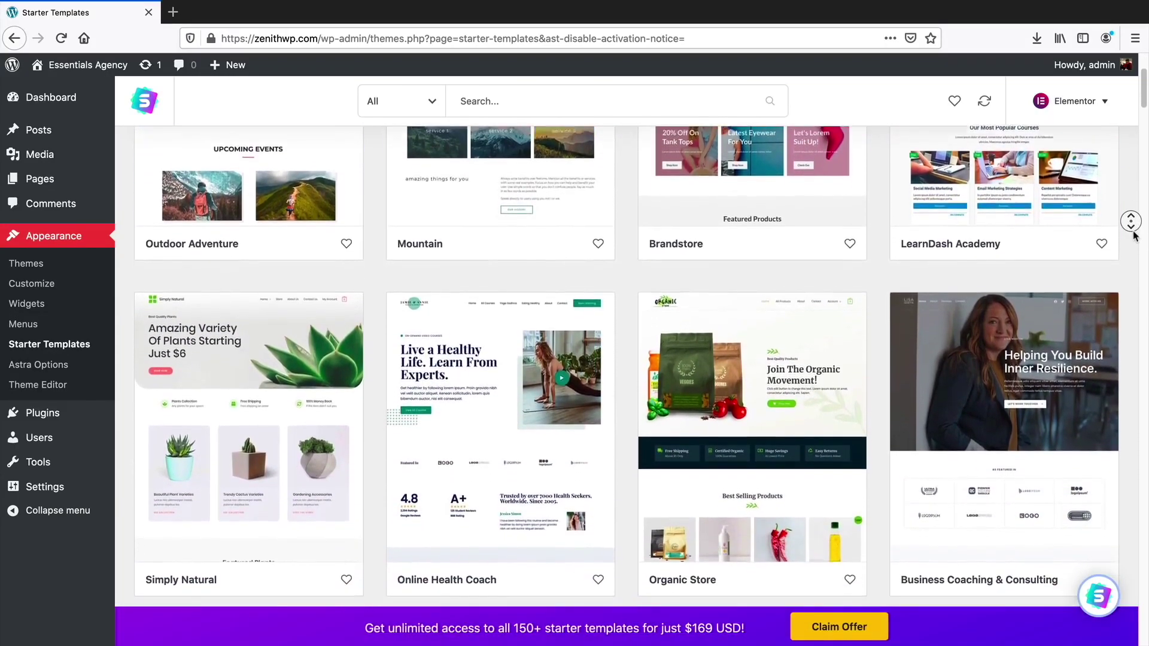
middle_click(1134, 235)
scroll(520, 422, down, 1)
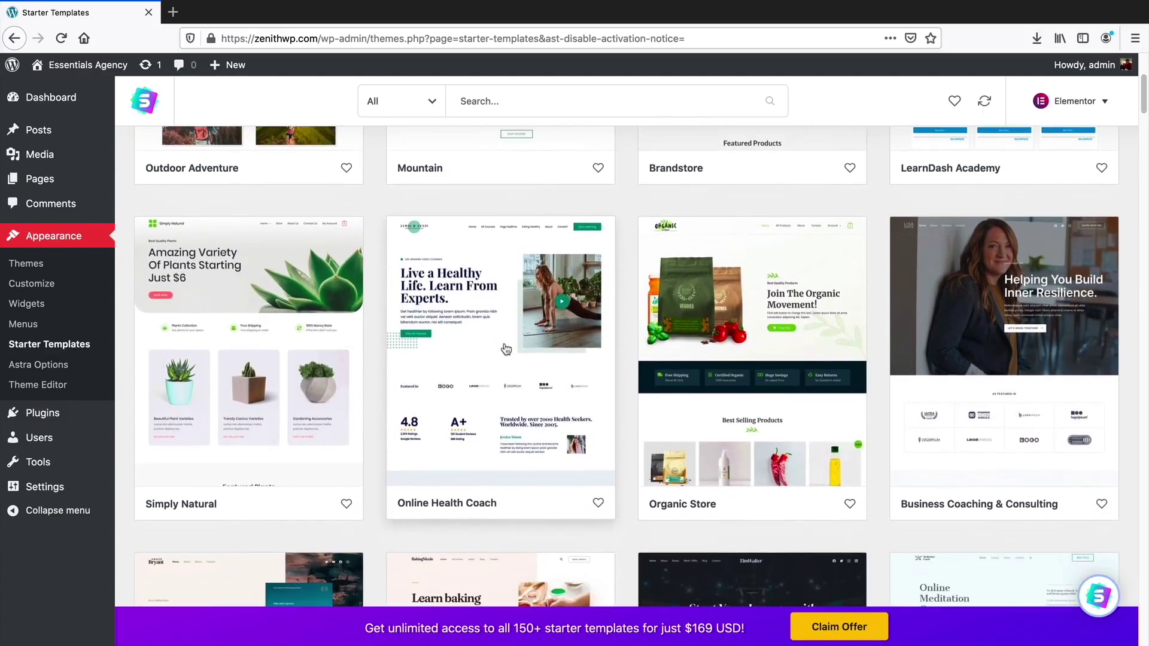
scroll(1107, 598, down, 1)
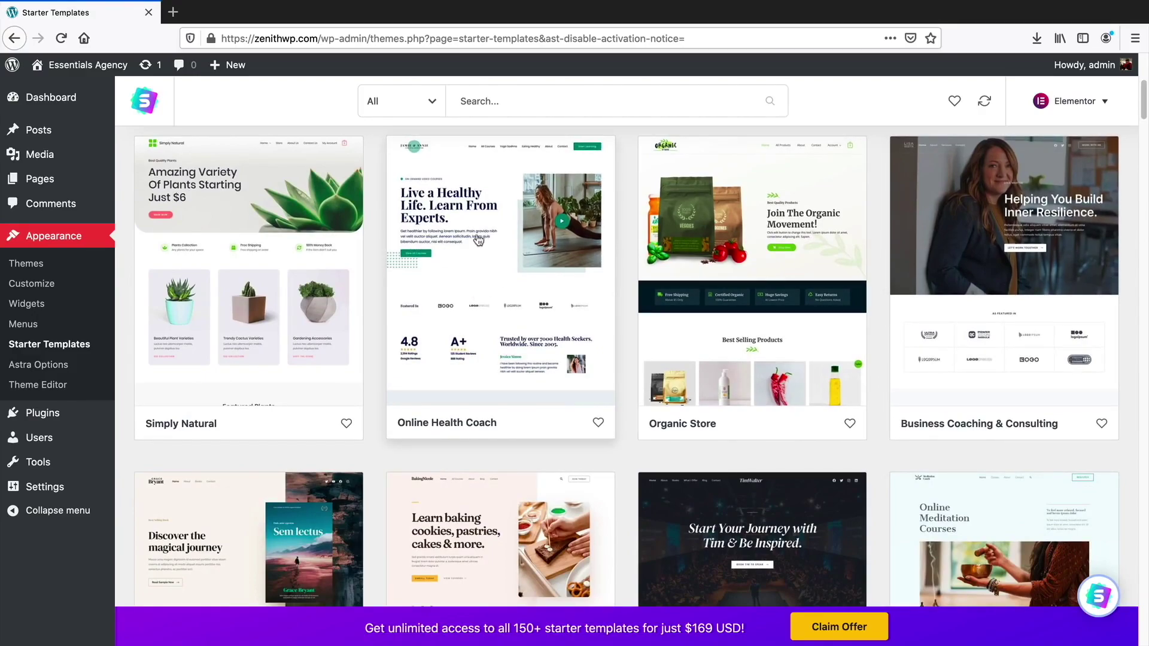
scroll(359, 282, down, 3)
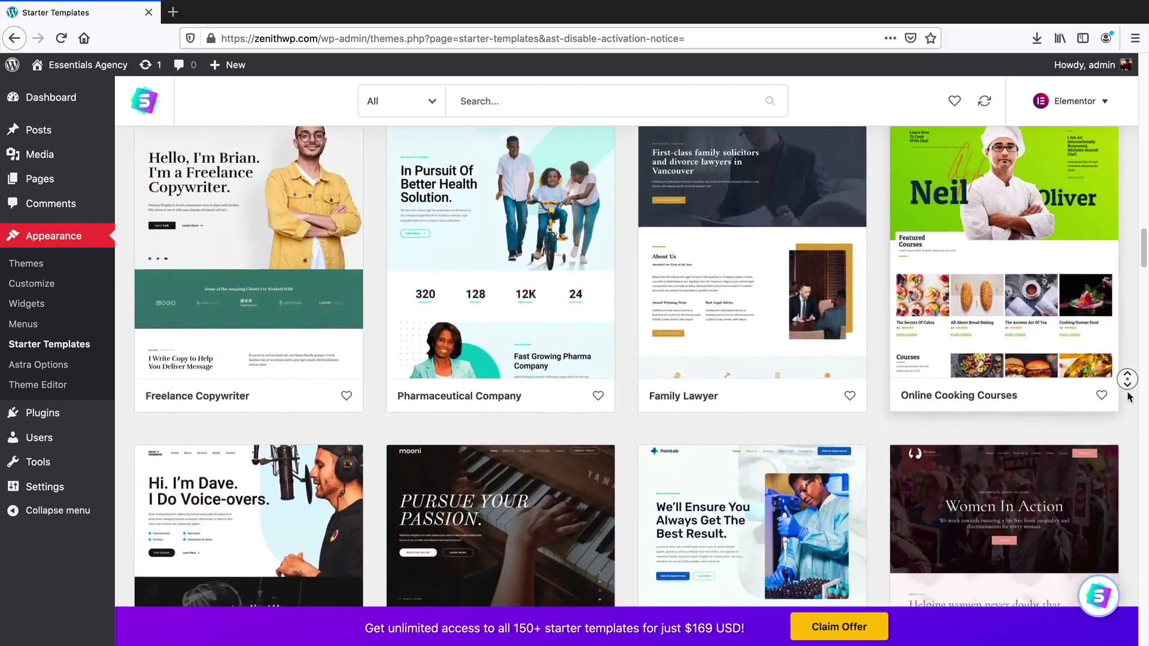
scroll(1128, 395, up, 4)
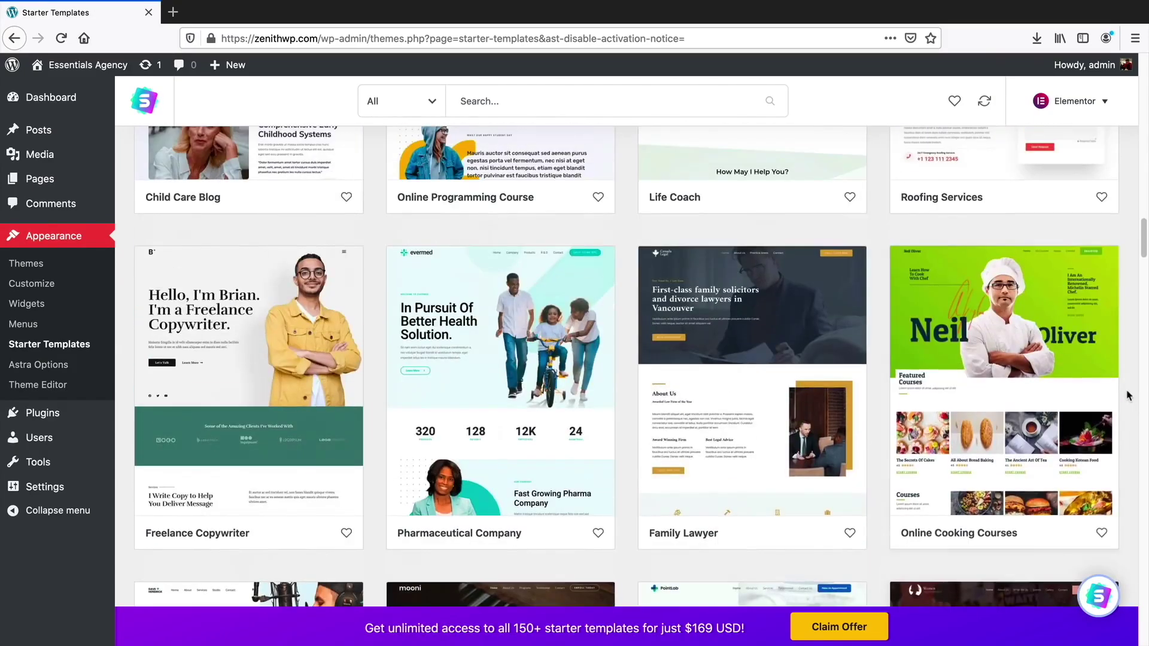
- Open the Family Lawyer template and preview its Practice Areas and About Us pages
click(731, 374)
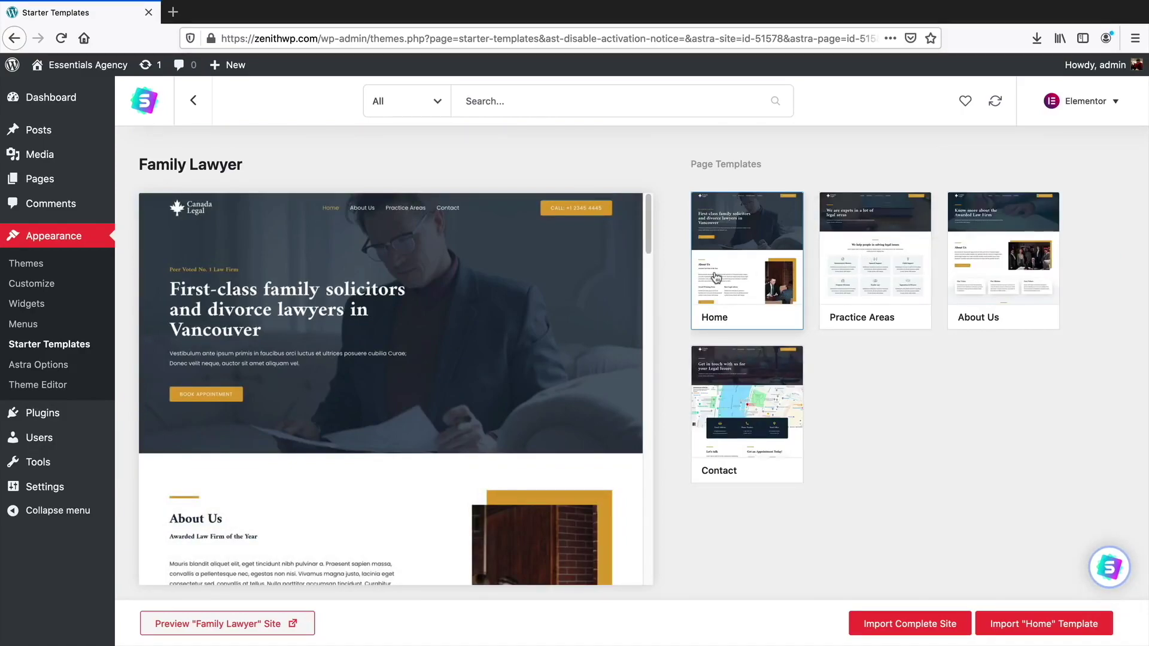
click(862, 265)
click(959, 259)
- Preview the Family Lawyer Contact page, then go back to the full template gallery
click(757, 394)
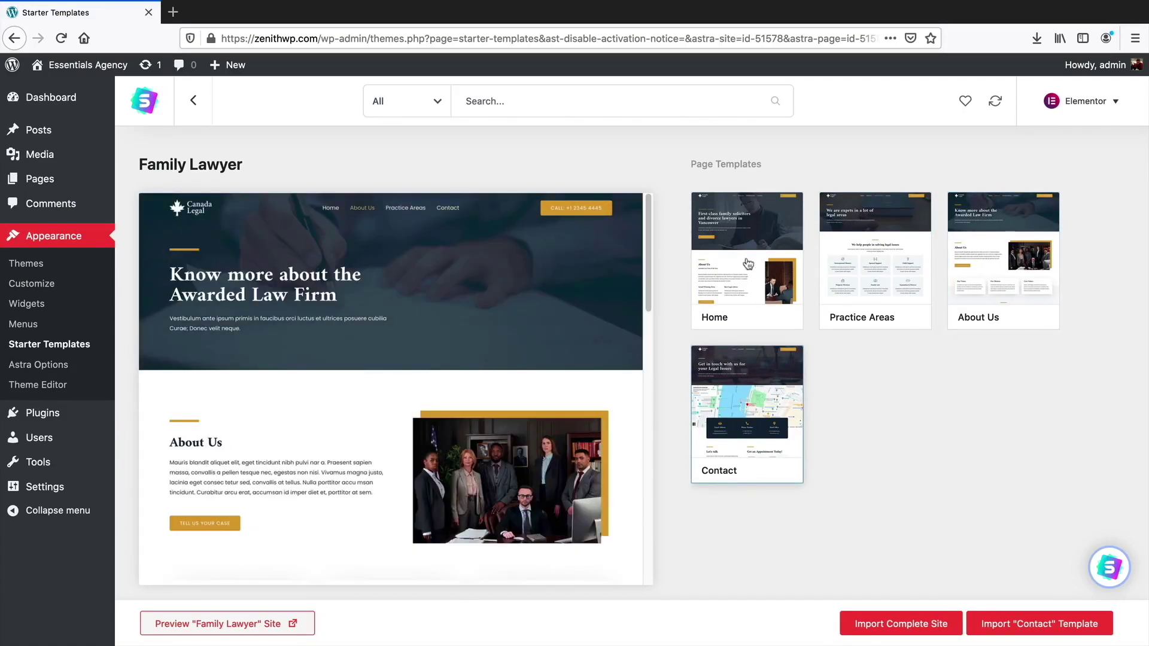
click(193, 100)
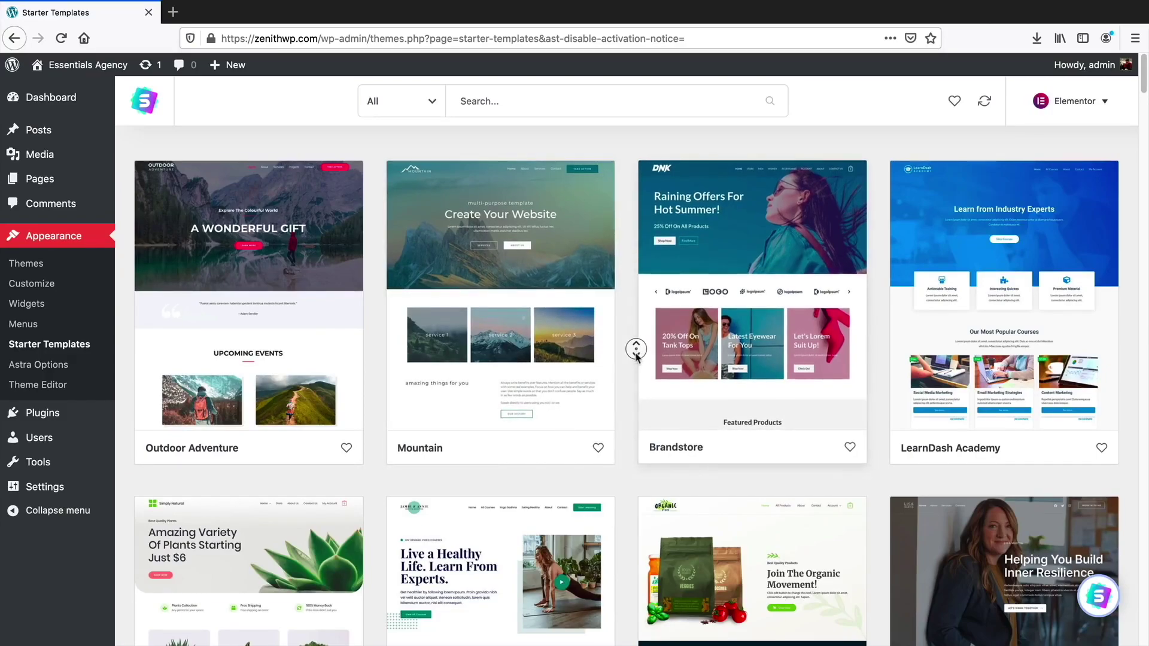
scroll(637, 359, down, 3)
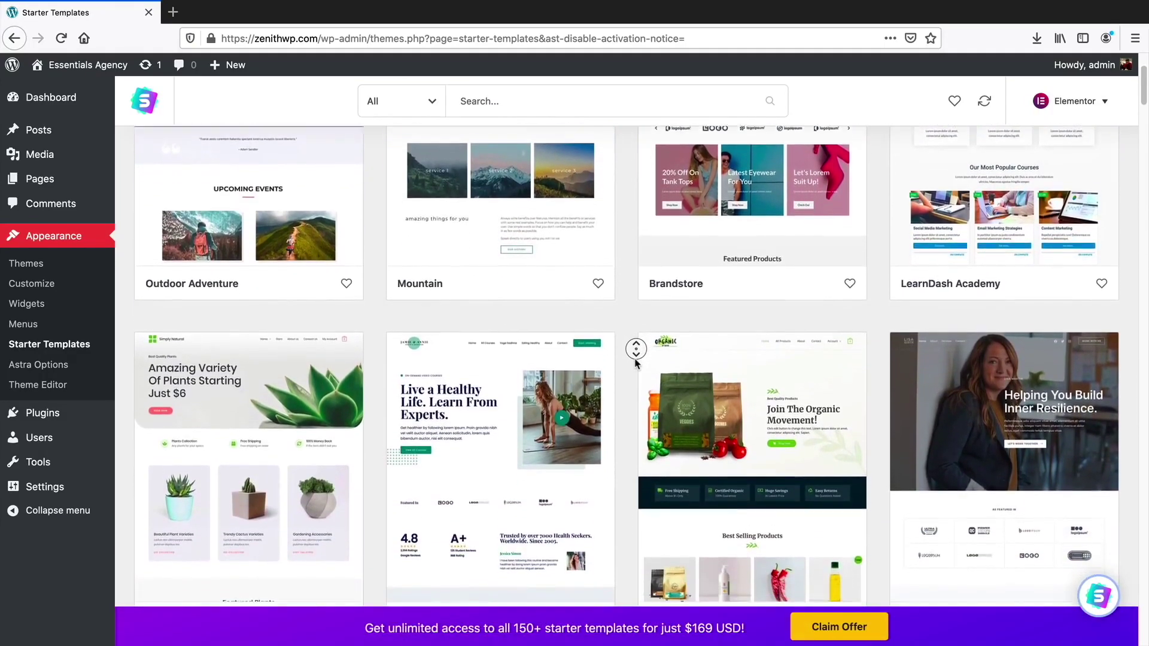
scroll(636, 362, down, 3)
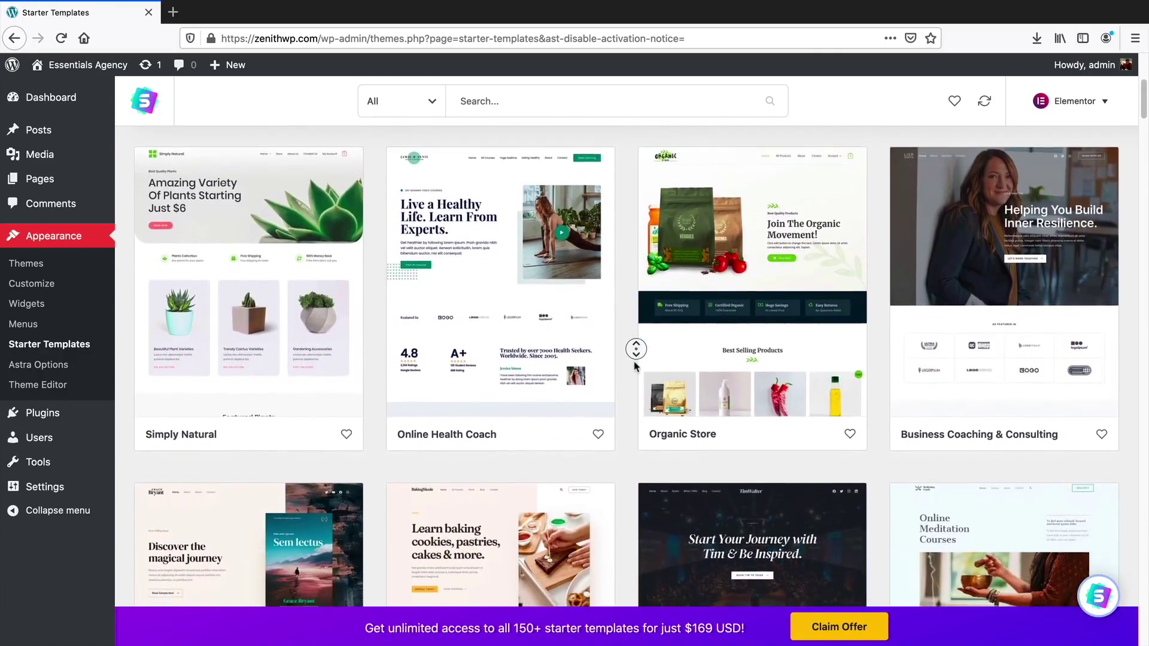
- Browse the template gallery until the Injury and Accident Lawyer card is in view
scroll(636, 362, down, 4)
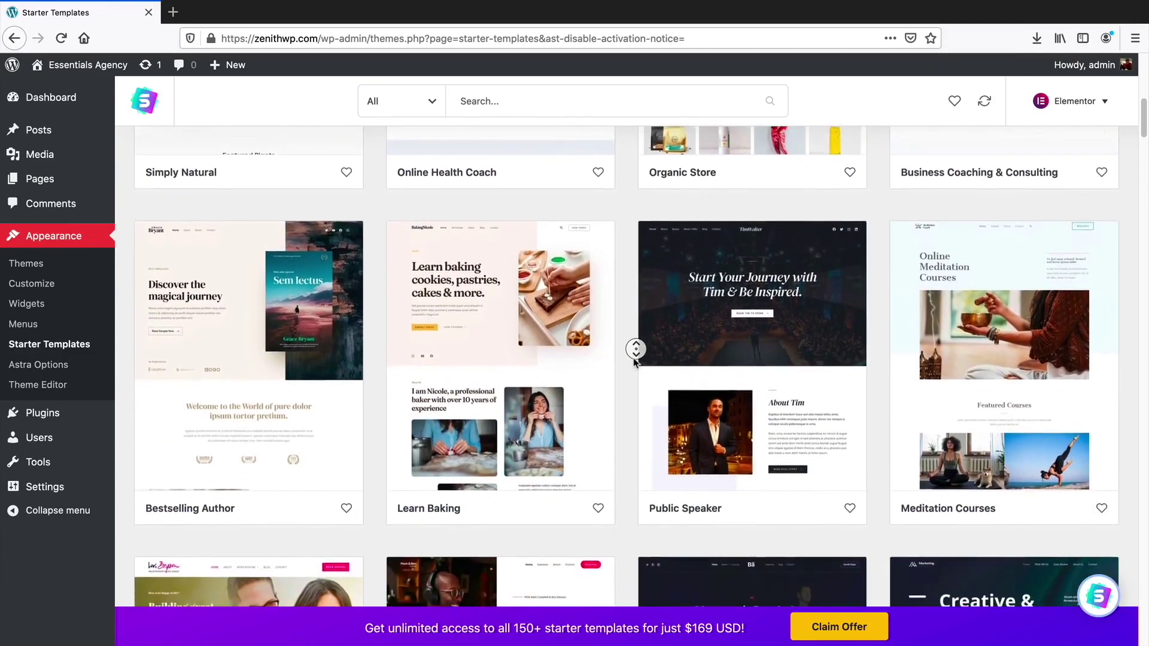
scroll(636, 359, down, 4)
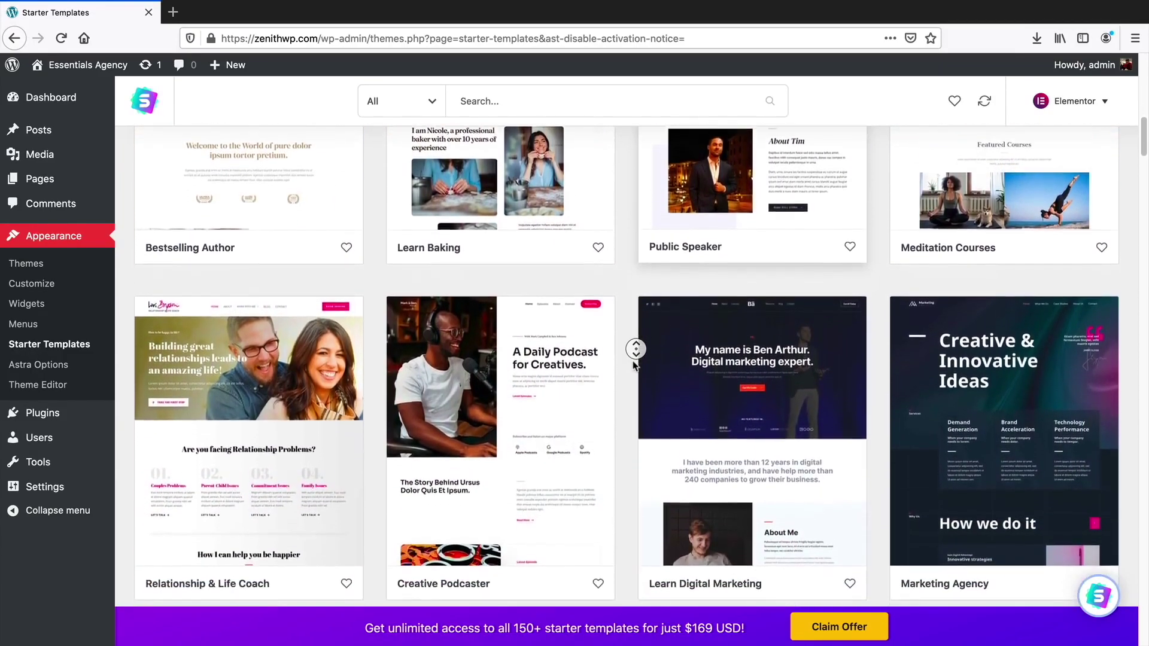
scroll(636, 349, down, 4)
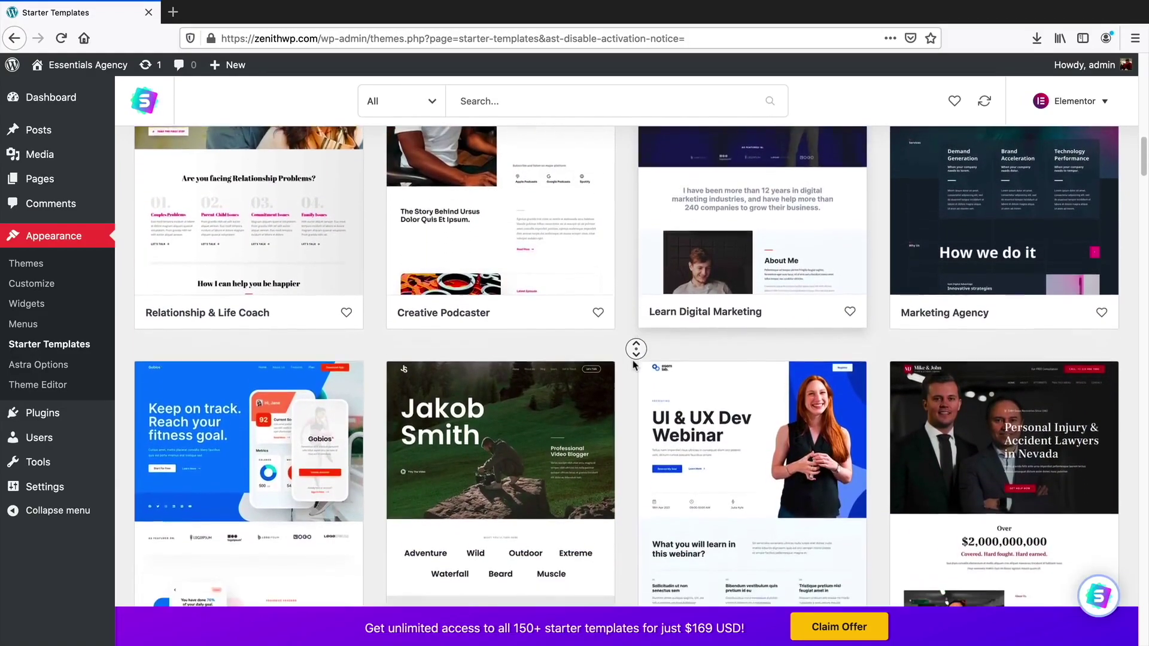
scroll(636, 349, down, 2)
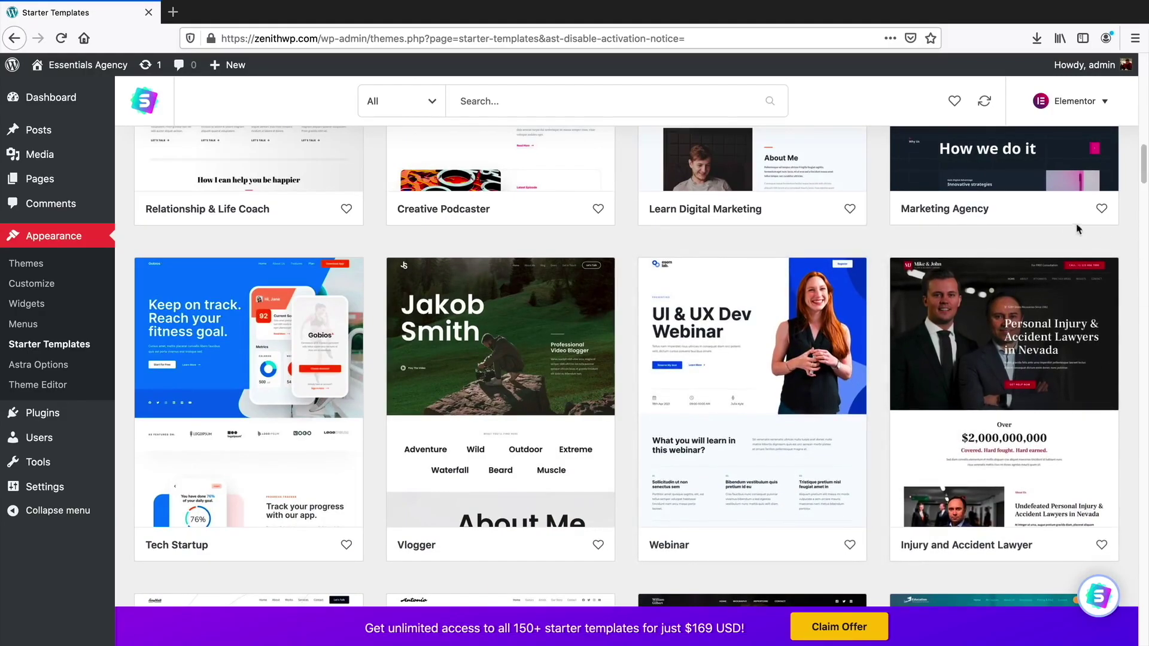
scroll(1009, 256, up, 3)
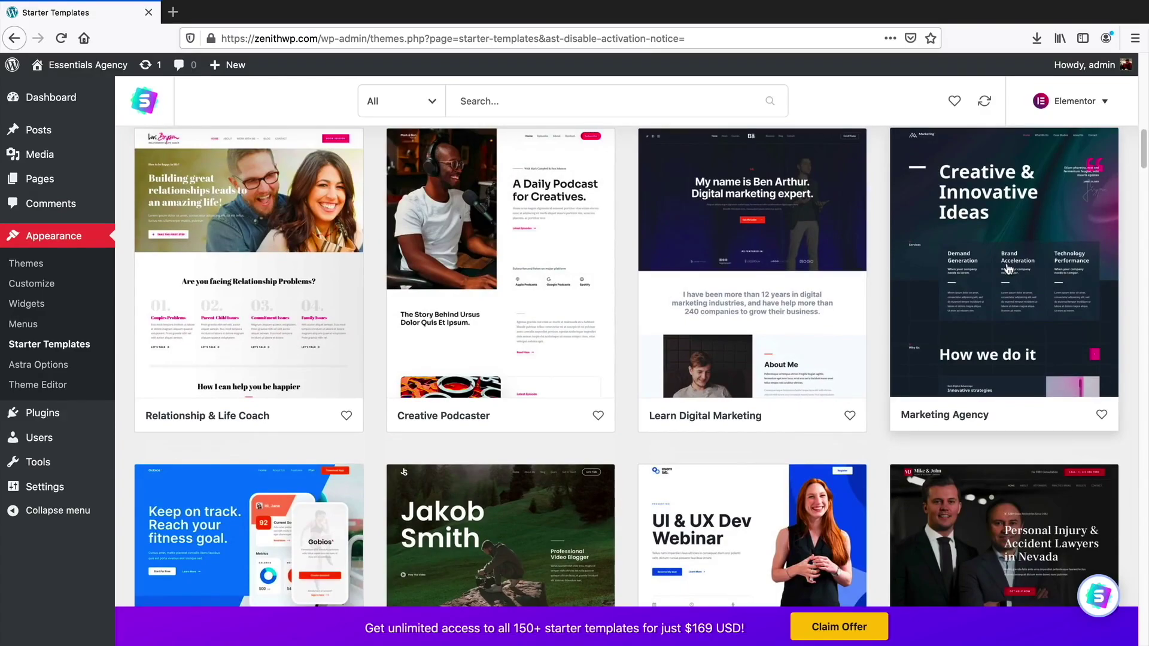
scroll(991, 377, down, 1)
scroll(991, 378, up, 1)
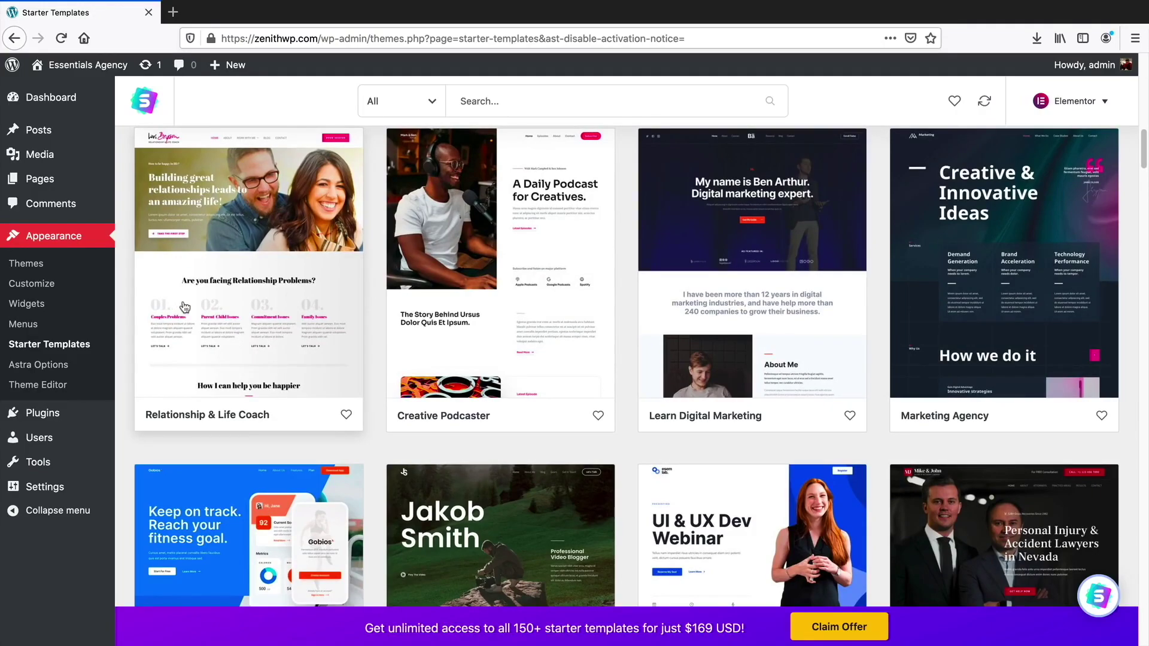
middle_click(1126, 426)
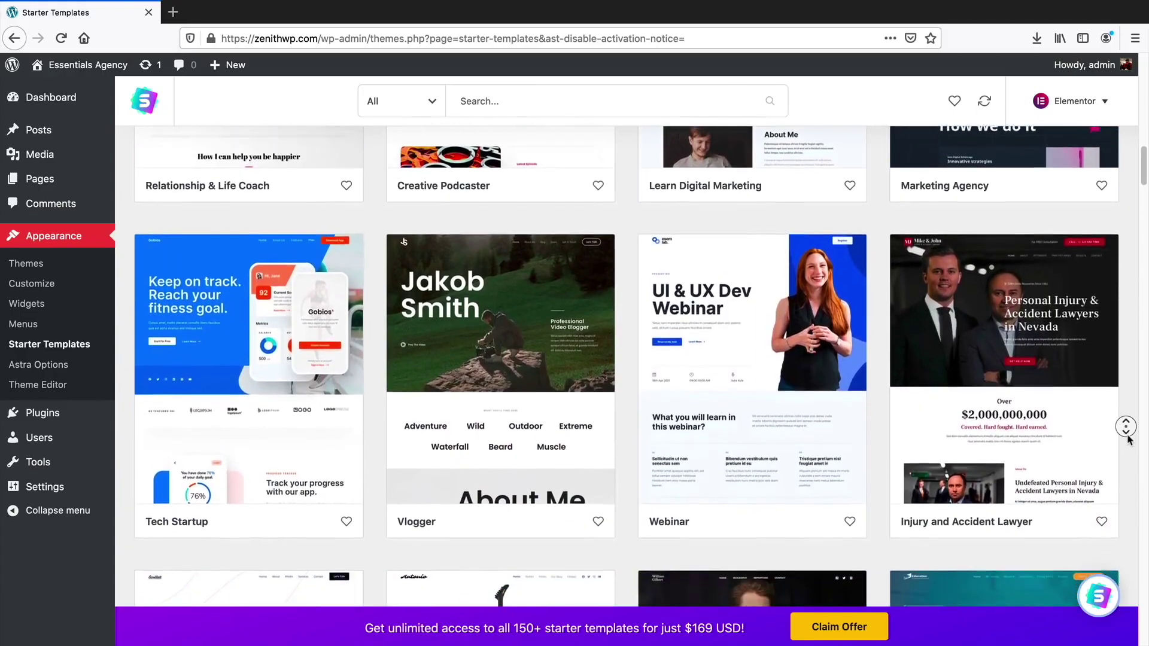
middle_click(1128, 437)
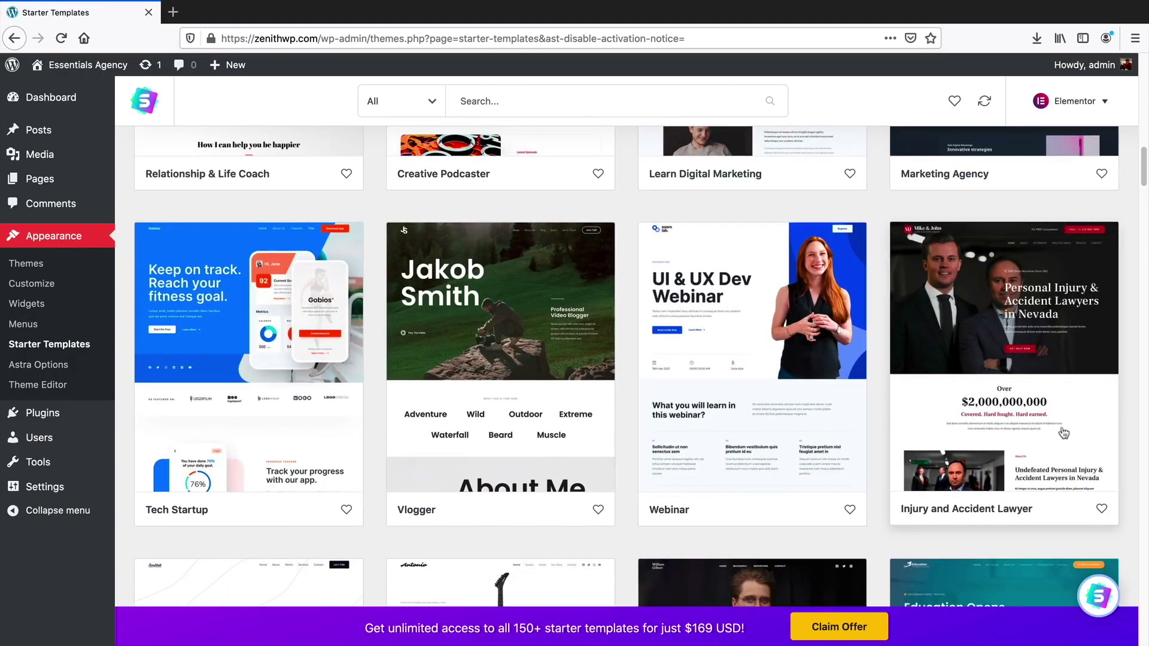
- Import the complete Injury and Accident Lawyer site as Intermediate, for Myself/My company, skipping personal details
click(984, 355)
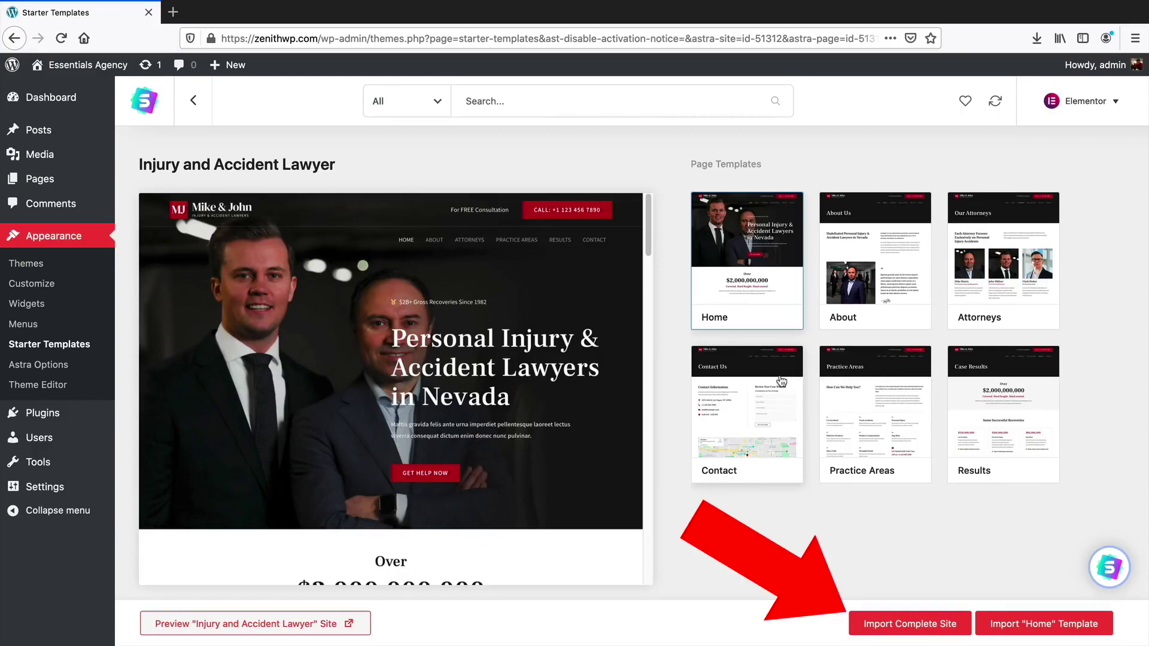
click(920, 625)
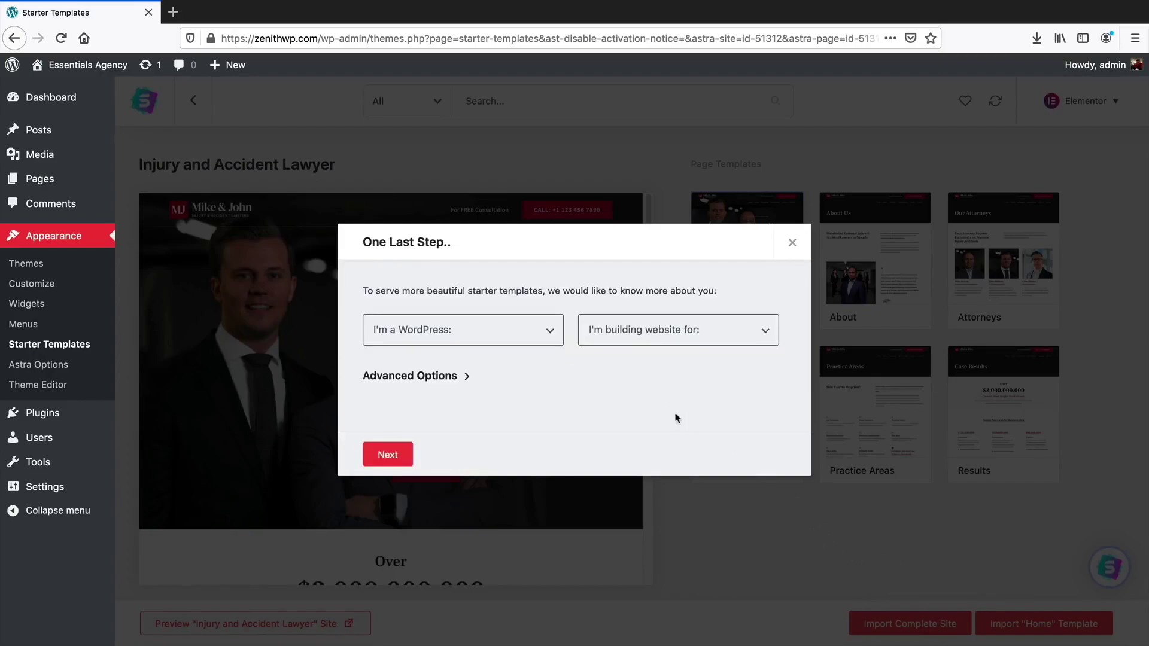
click(504, 332)
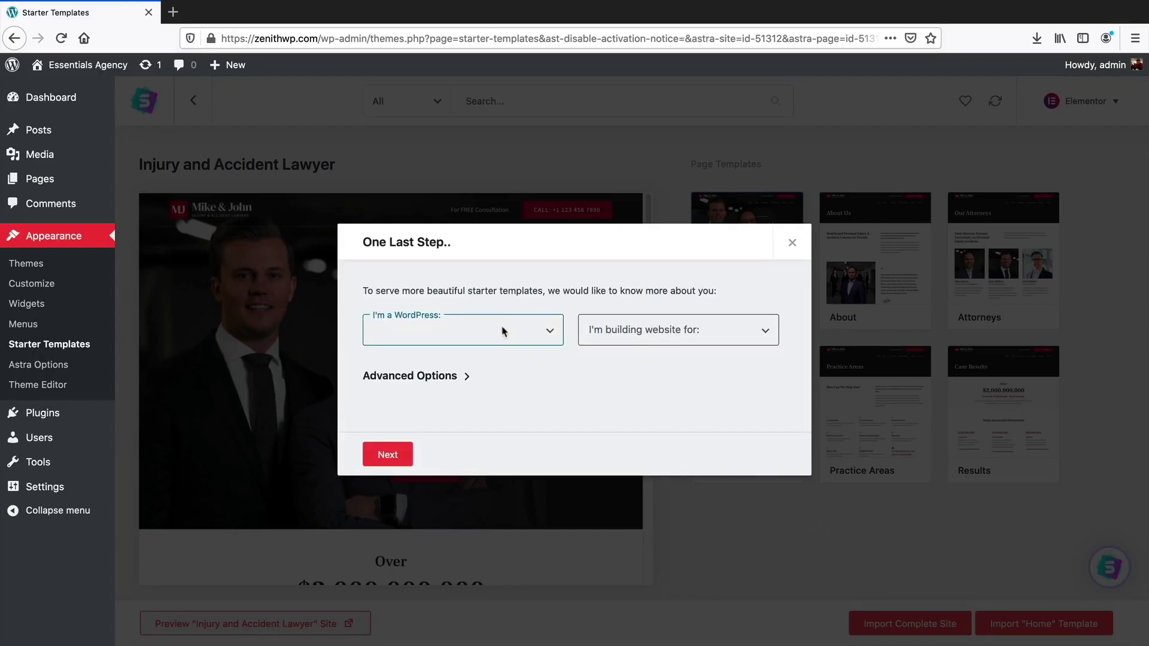
click(494, 359)
click(649, 322)
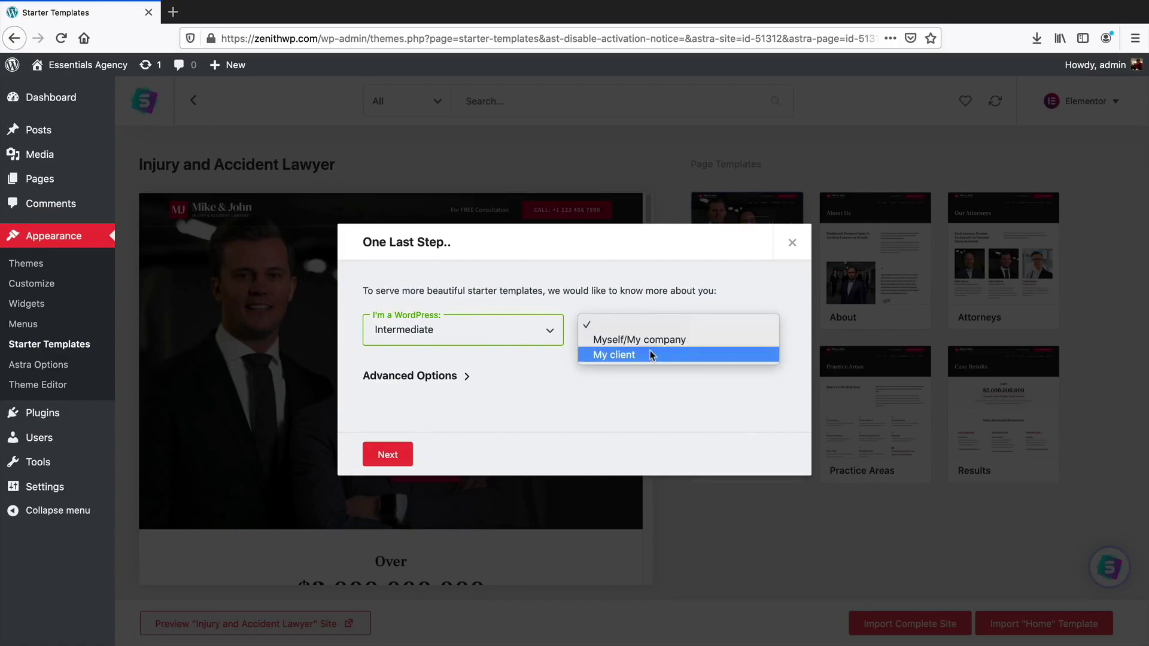
click(648, 339)
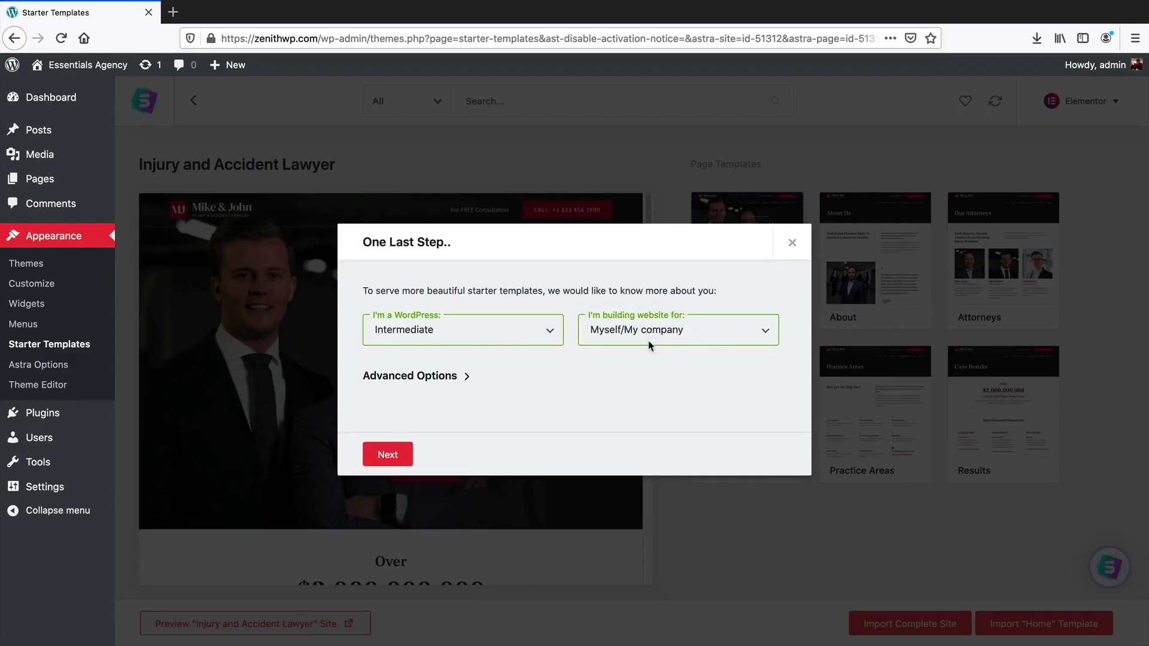
click(388, 456)
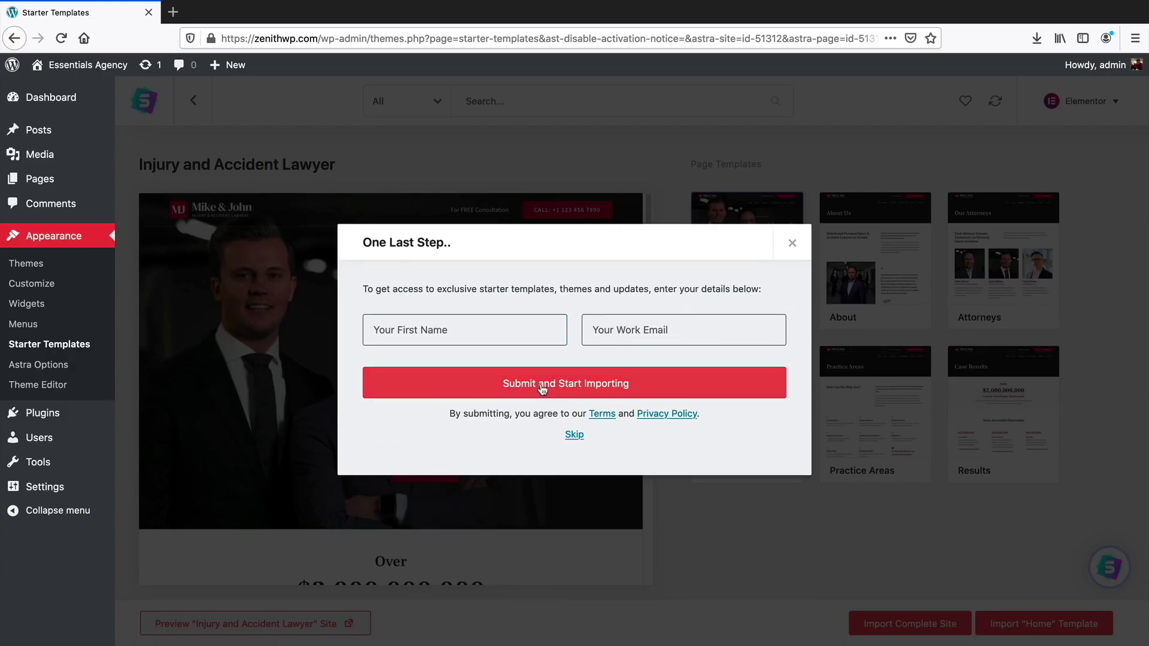
click(508, 390)
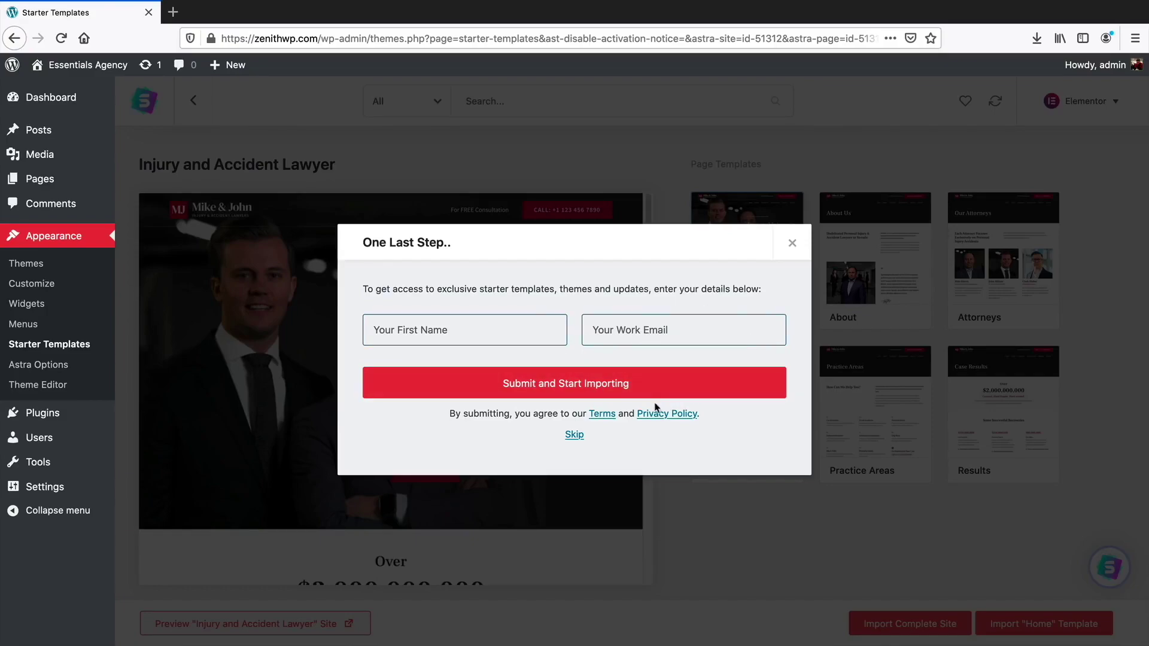
click(574, 435)
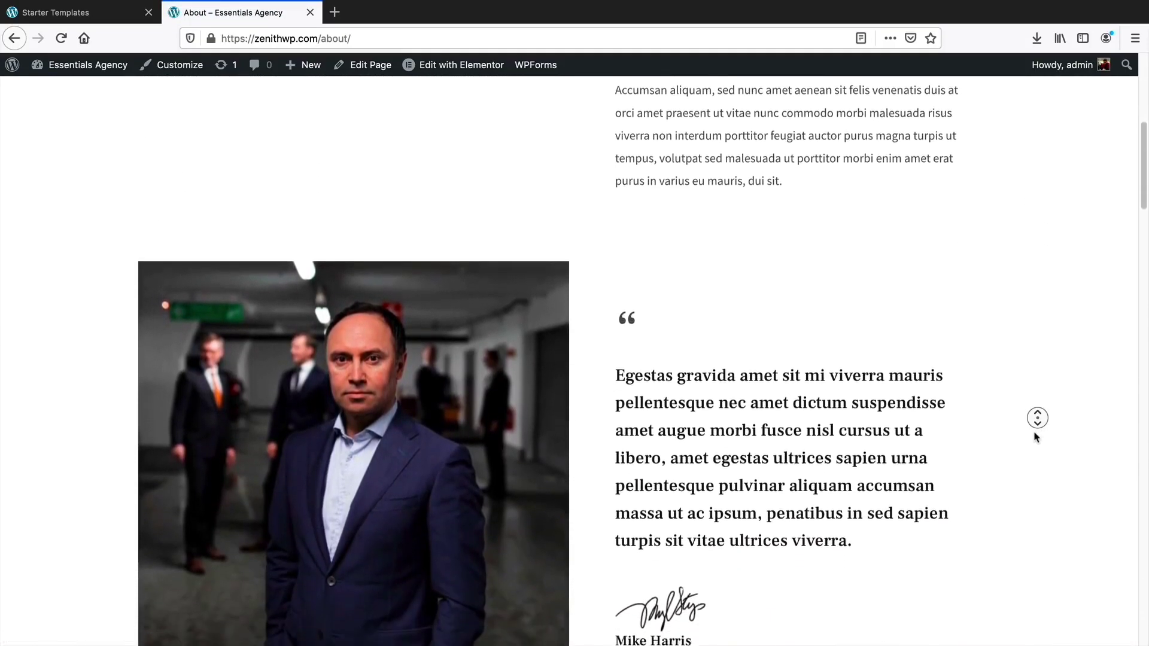
- Open the imported lawyer site, scroll its About page, and view the Attorneys page
click(1037, 437)
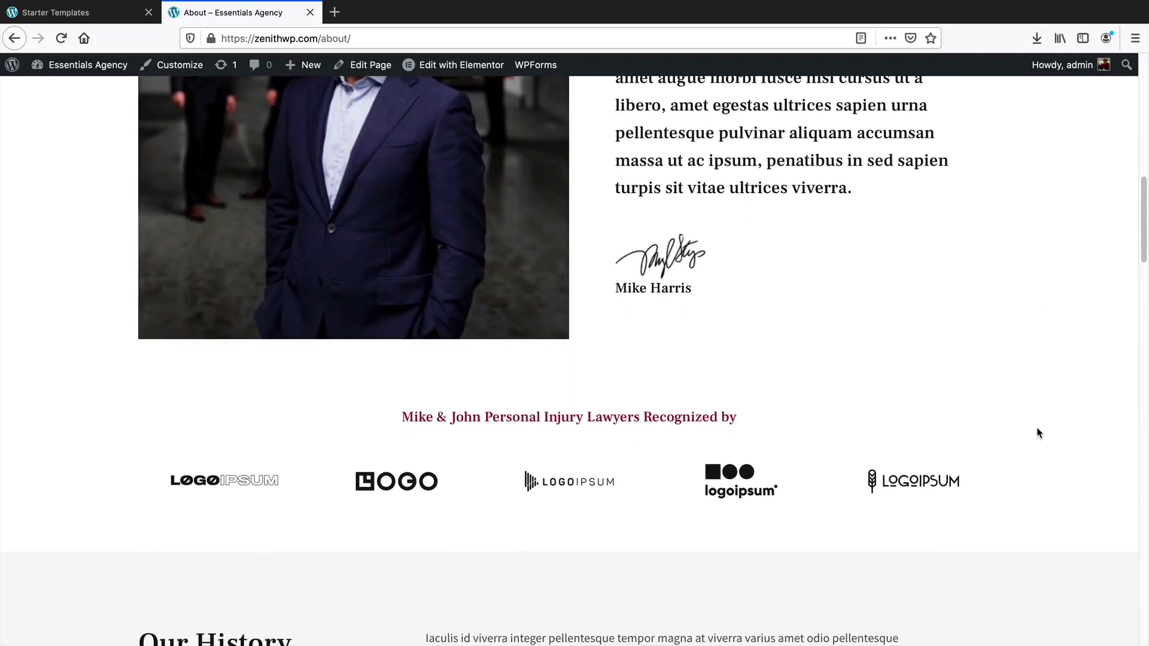
mouse_move(1144, 272)
mouse_down()
mouse_move(1130, 602)
mouse_move(1131, 129)
mouse_up()
click(729, 168)
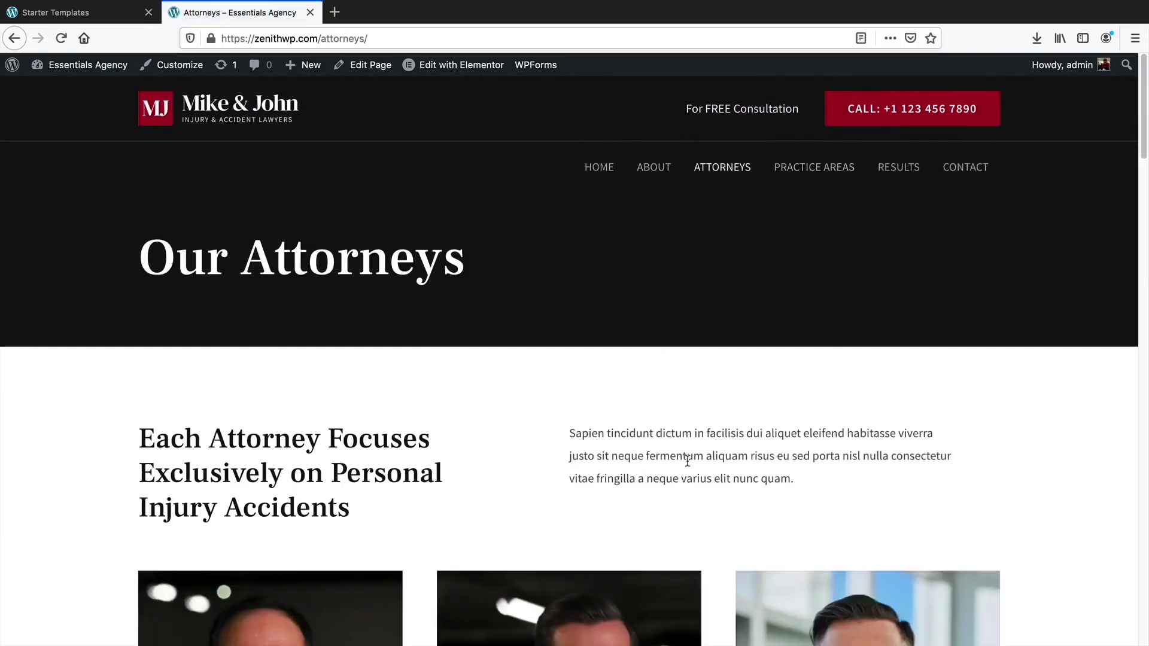
scroll(691, 448, down, 3)
scroll(626, 505, up, 3)
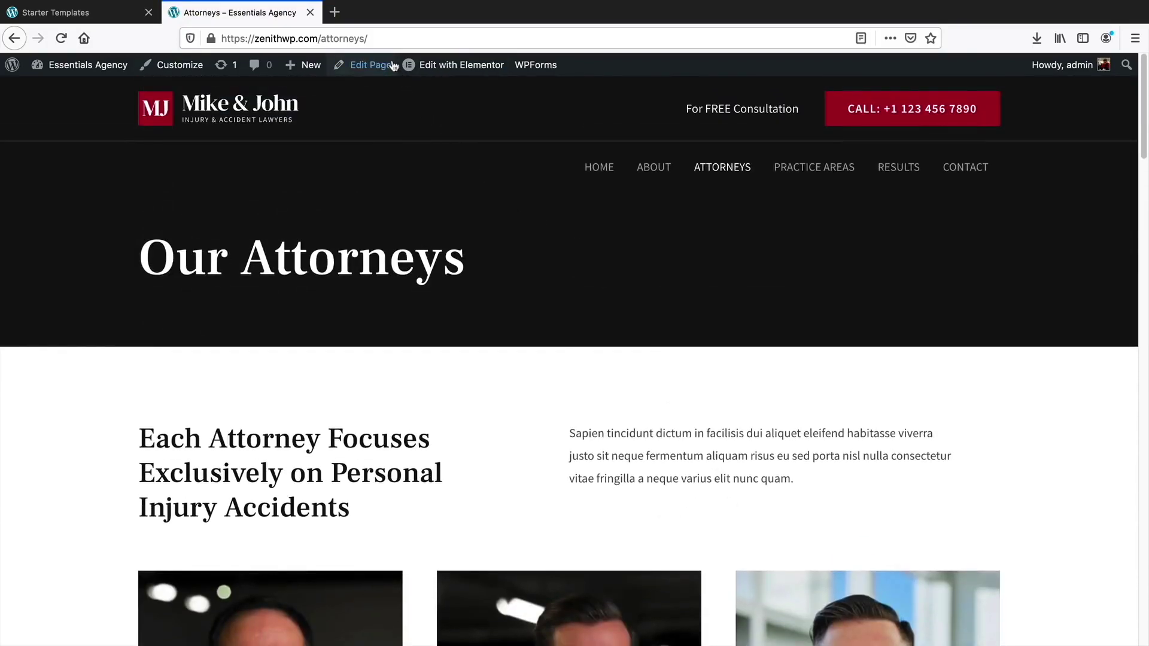
- Inspect the Attorneys page's web address, then go to the site's home page
click(362, 38)
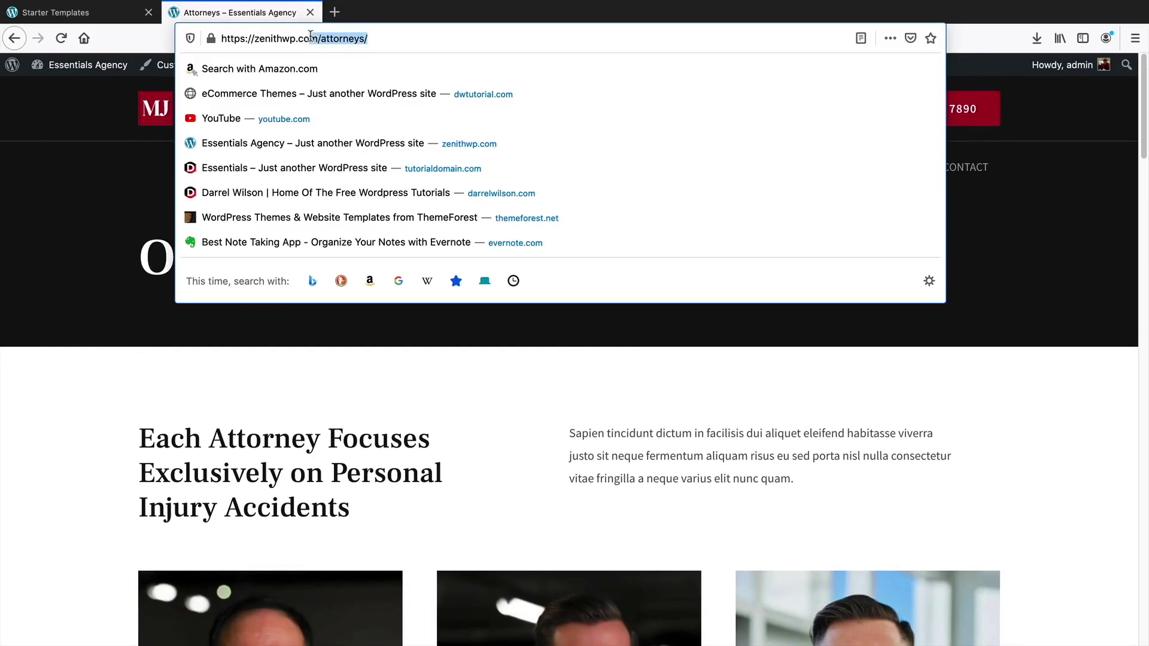
drag(273, 31, 320, 33)
click(487, 403)
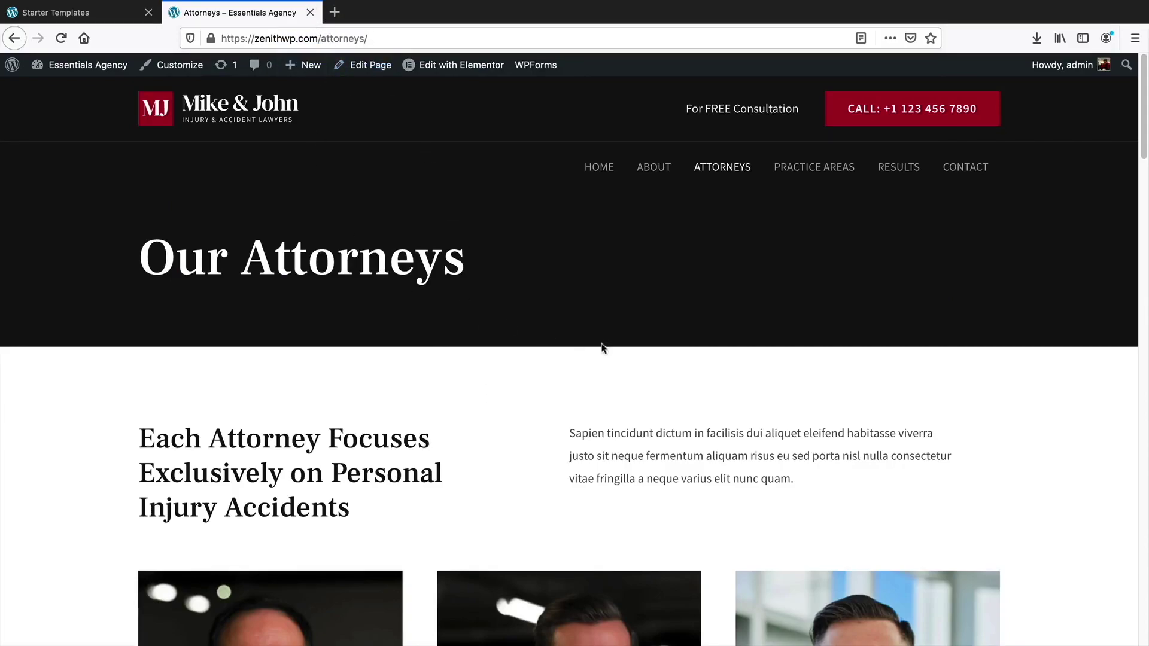
click(599, 167)
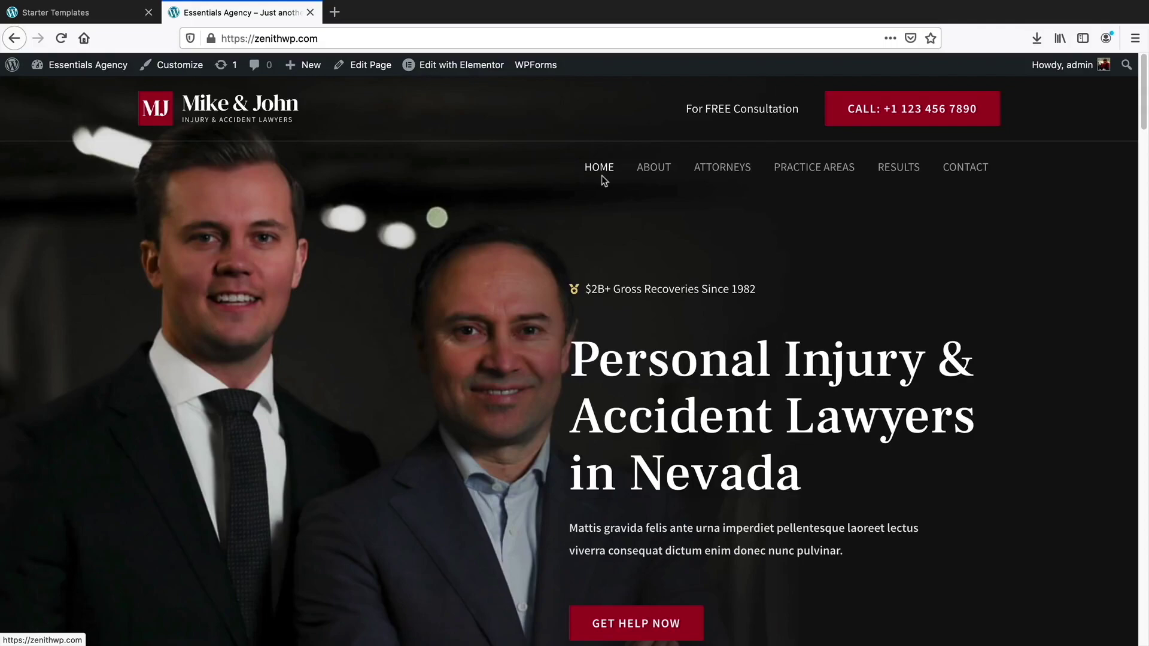
mouse_move(472, 66)
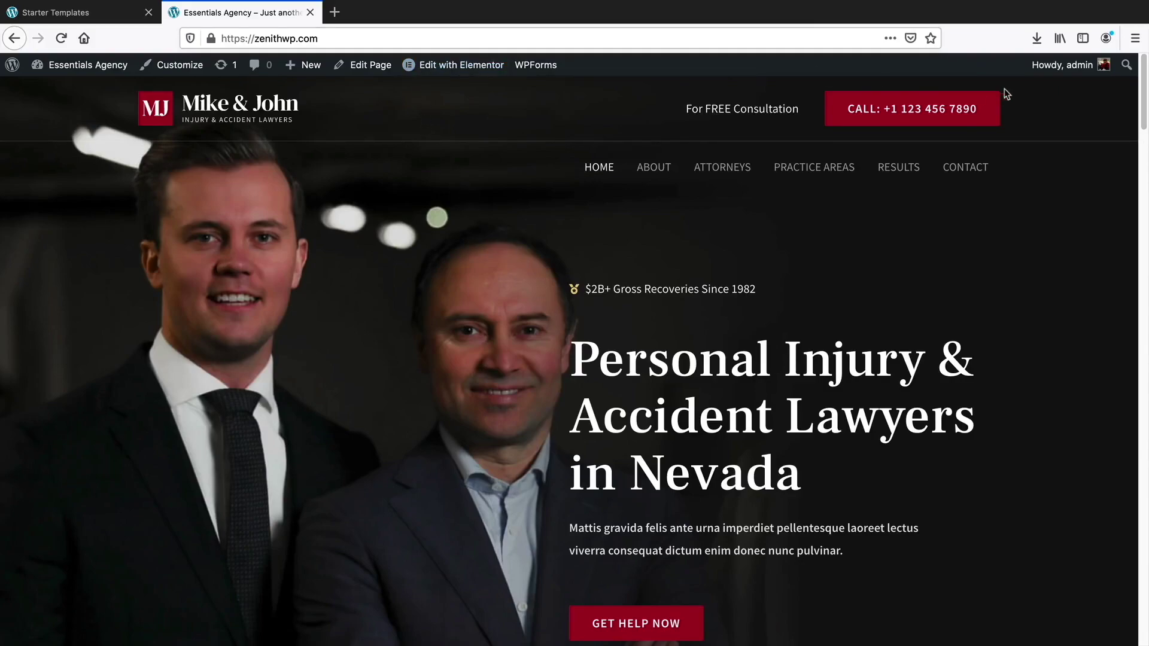
mouse_move(1065, 66)
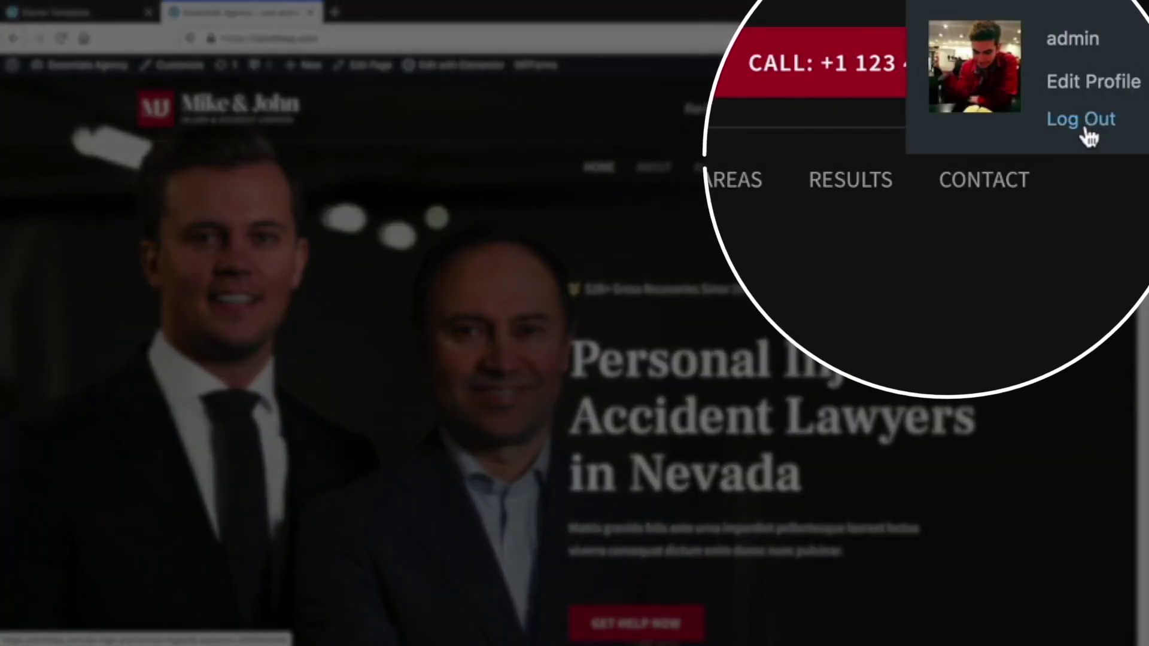
- Log out of WordPress, log back in, and reopen the live Mike & John homepage
click(1086, 127)
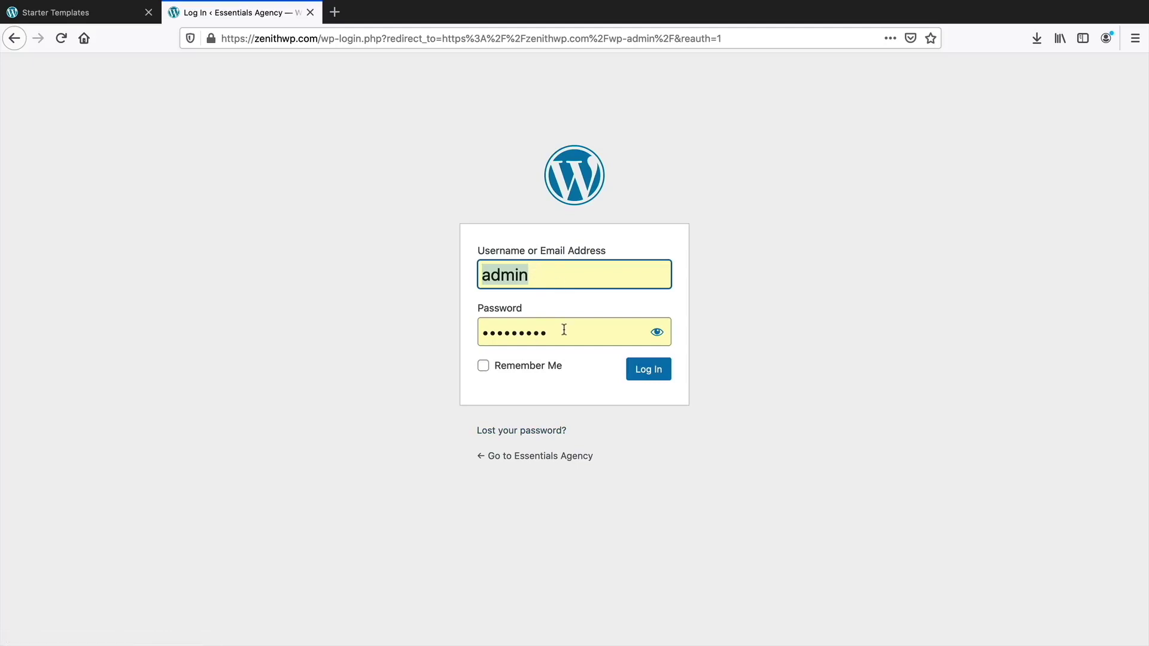
click(646, 372)
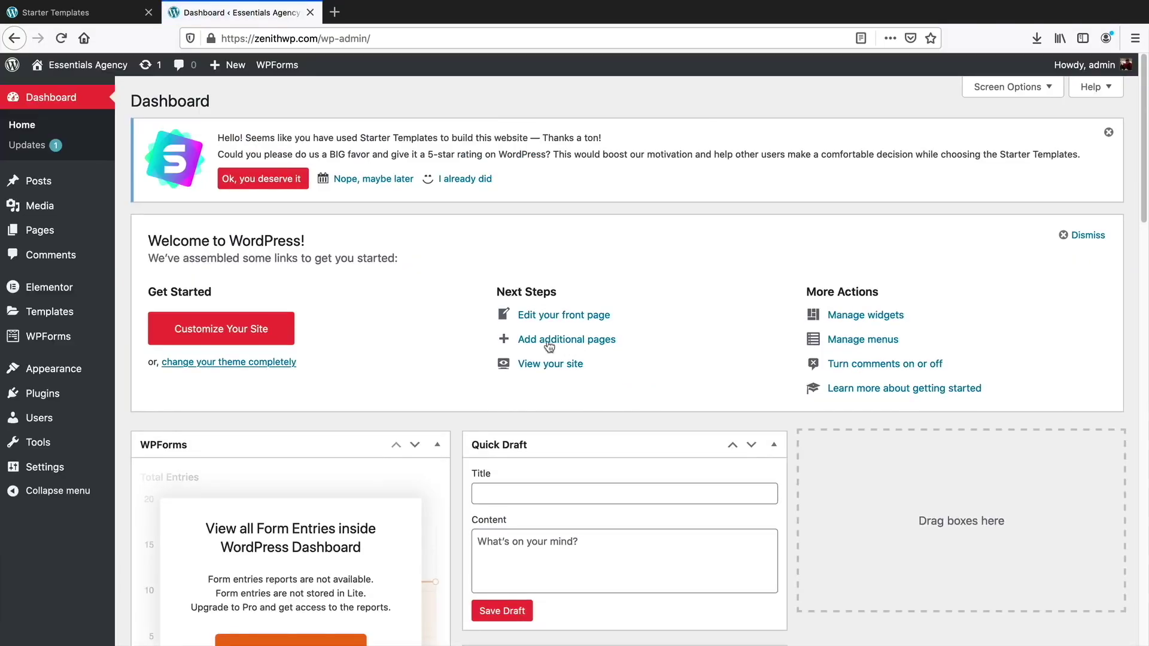
mouse_move(67, 76)
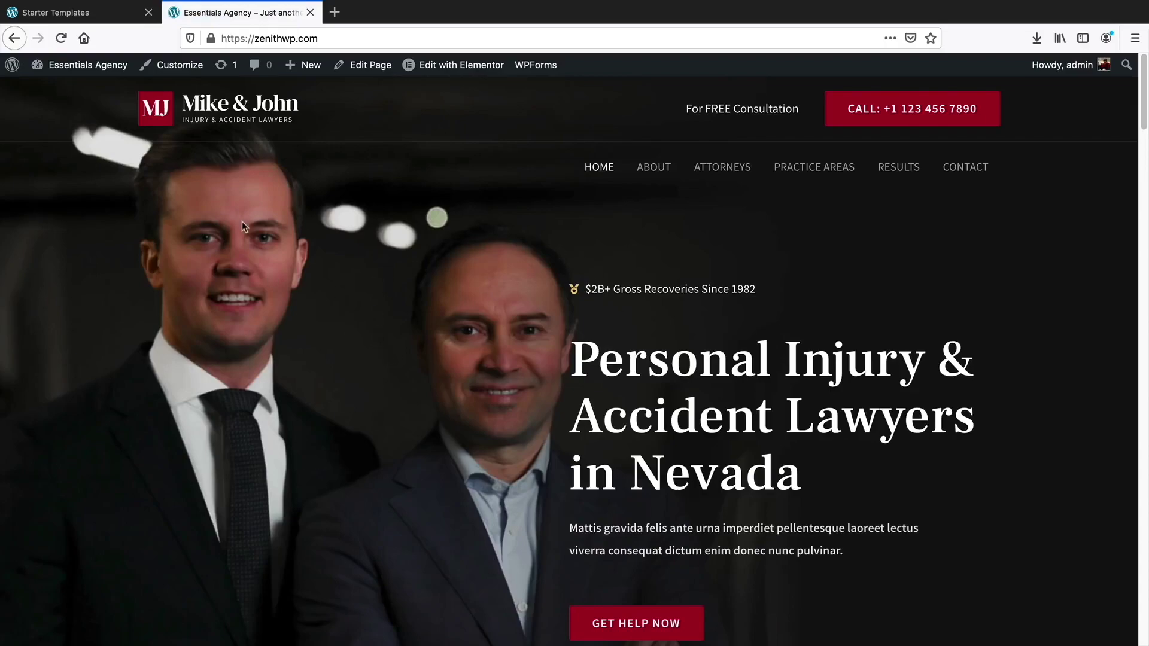
scroll(242, 222, down, 1)
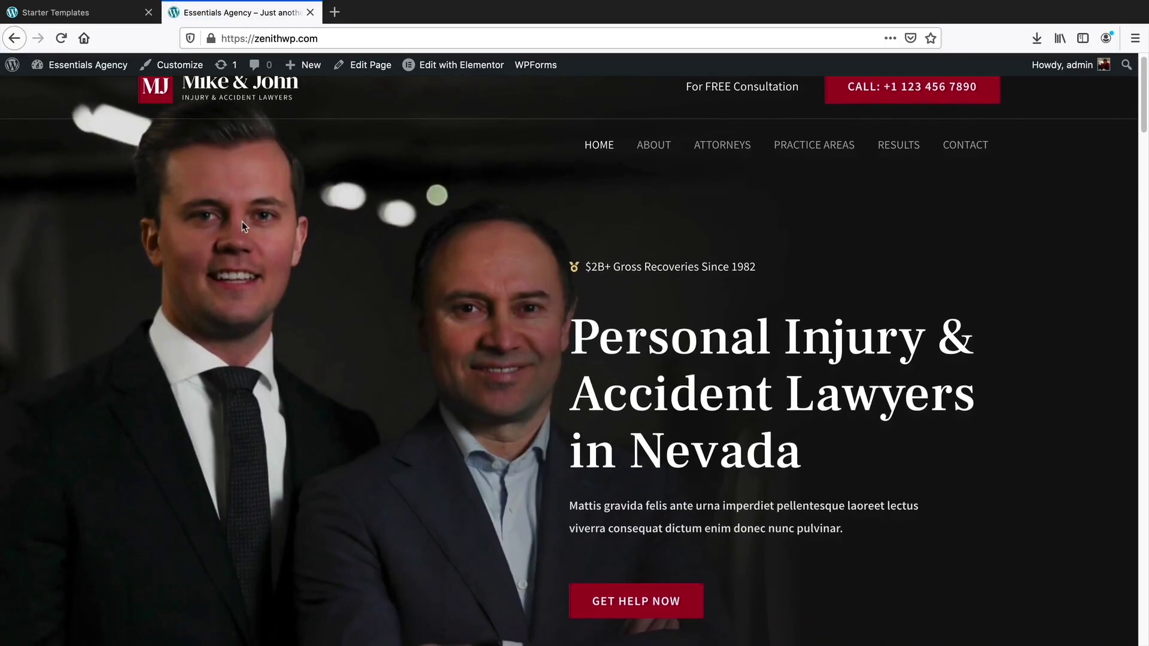
- Open the homepage in Elementor and drop an Image widget under the $2,000,000,000 heading
click(456, 66)
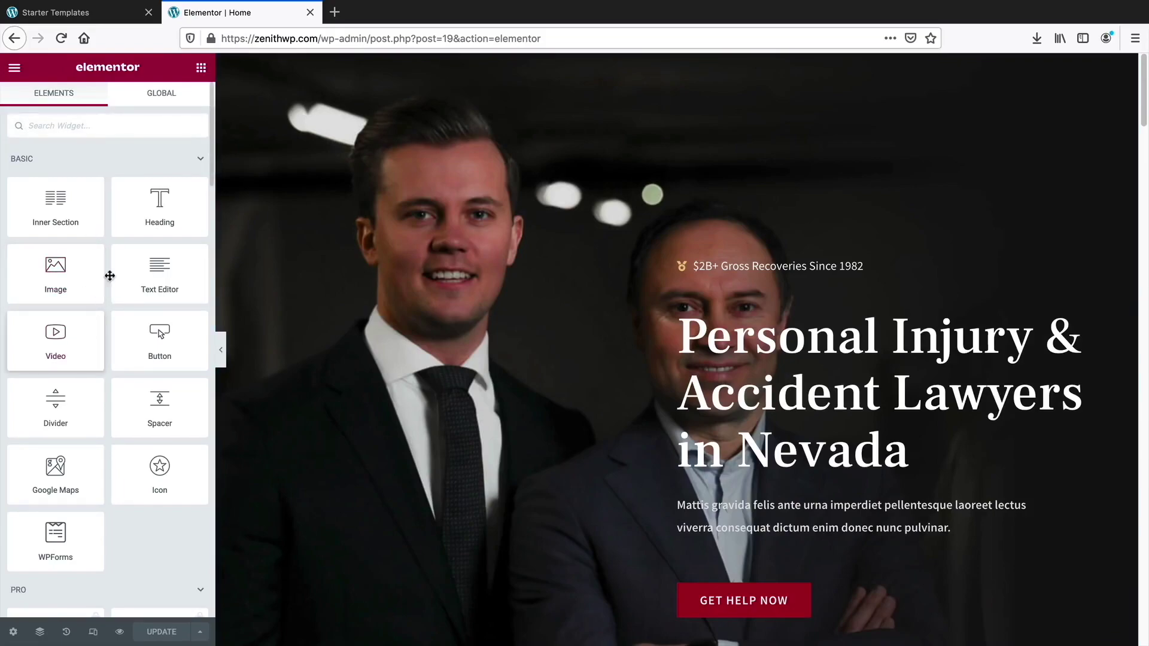
scroll(437, 501, down, 5)
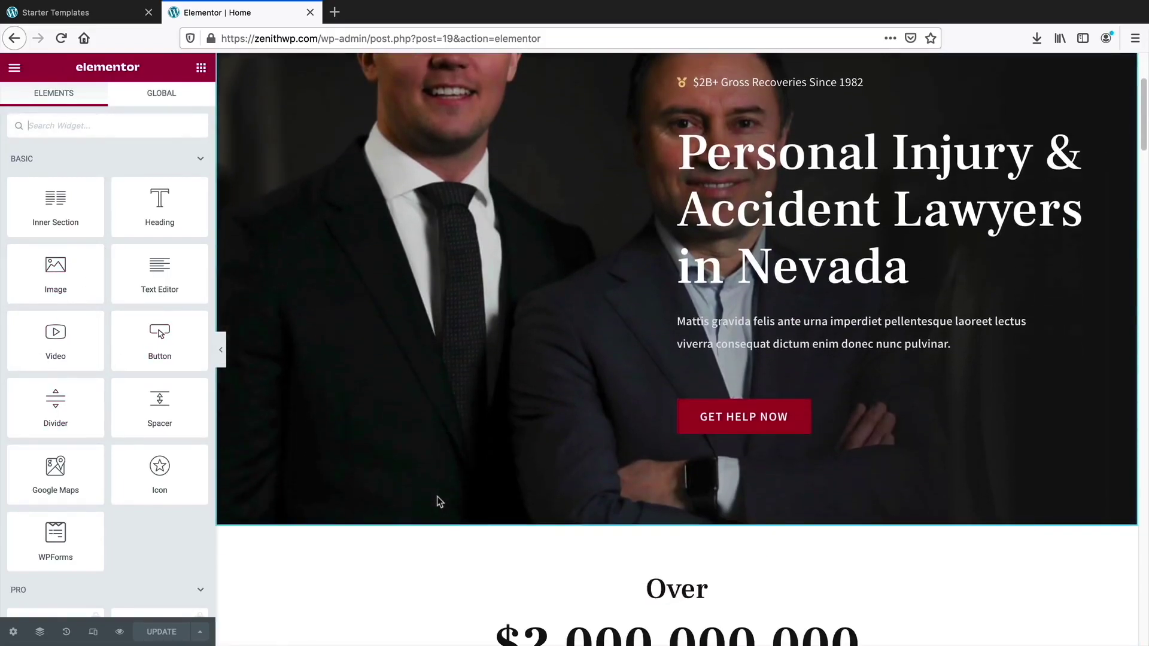
scroll(437, 501, down, 2)
scroll(427, 494, down, 2)
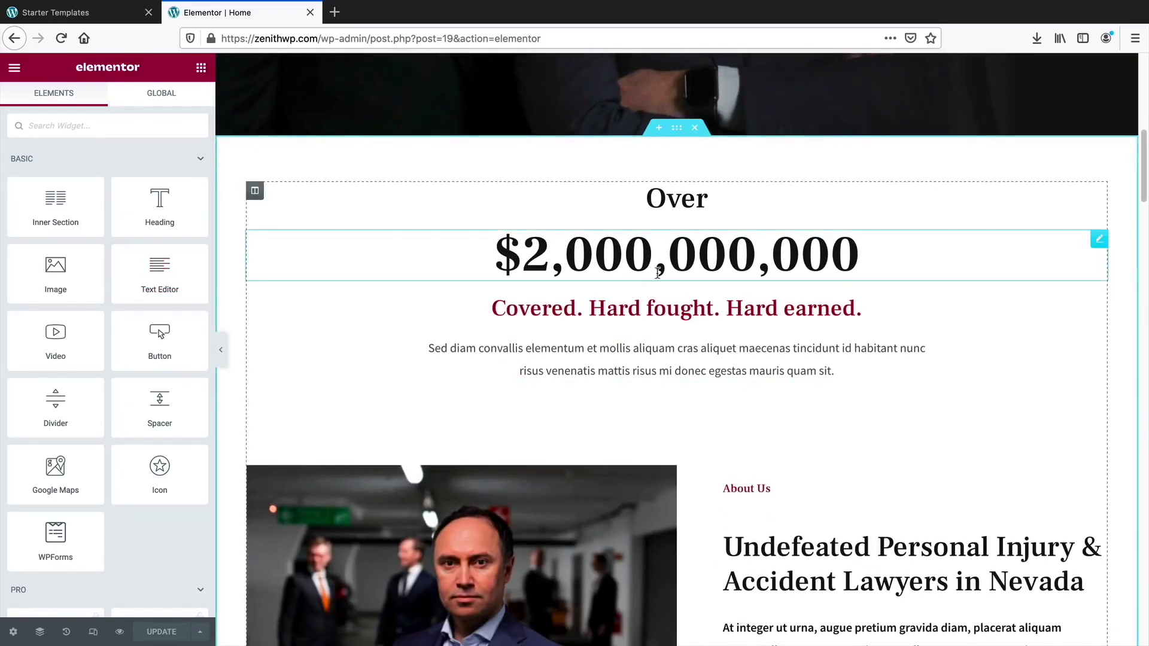
drag(54, 267, 670, 279)
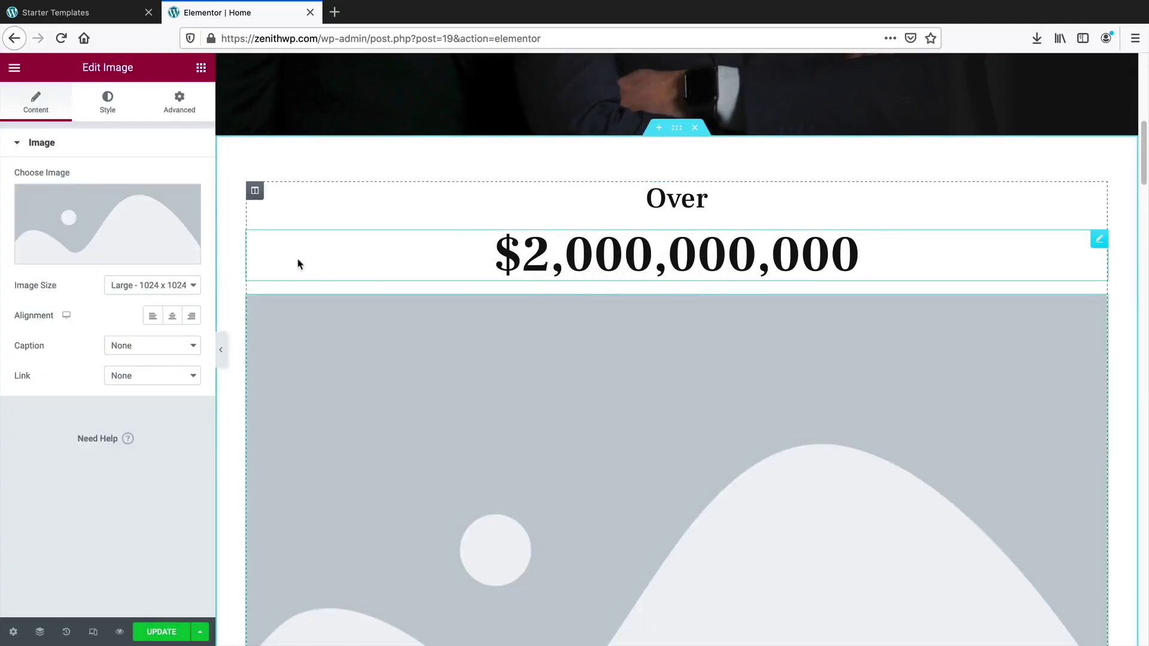
- From the image block's picker, search the free Pixabay images for 'law'
click(96, 224)
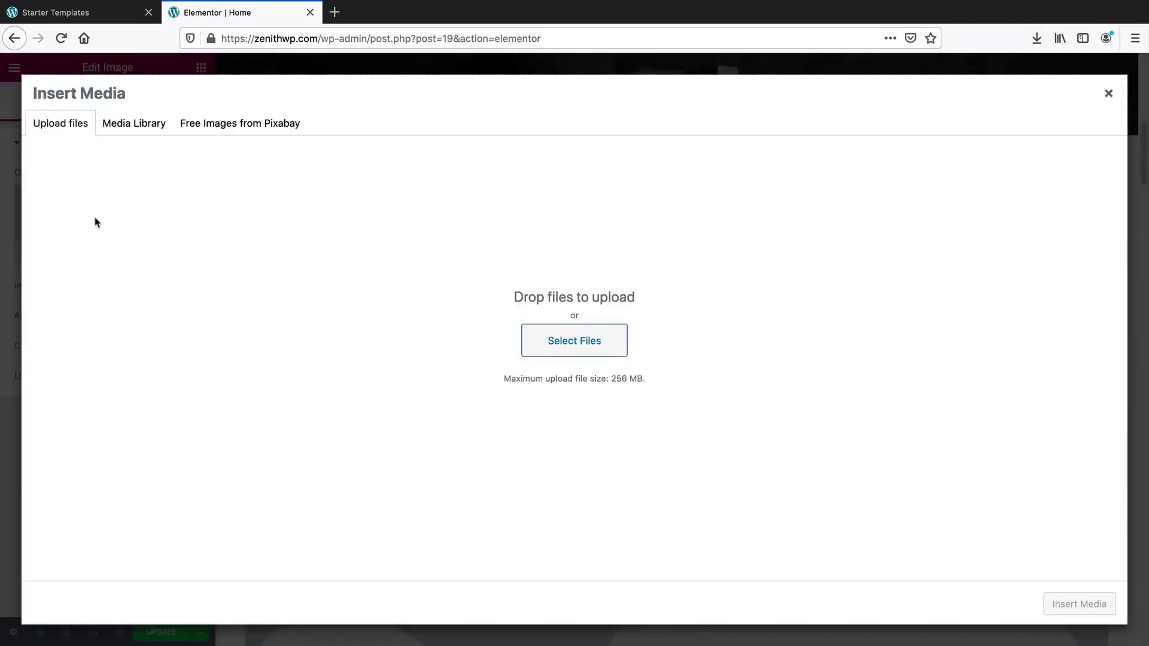
click(154, 127)
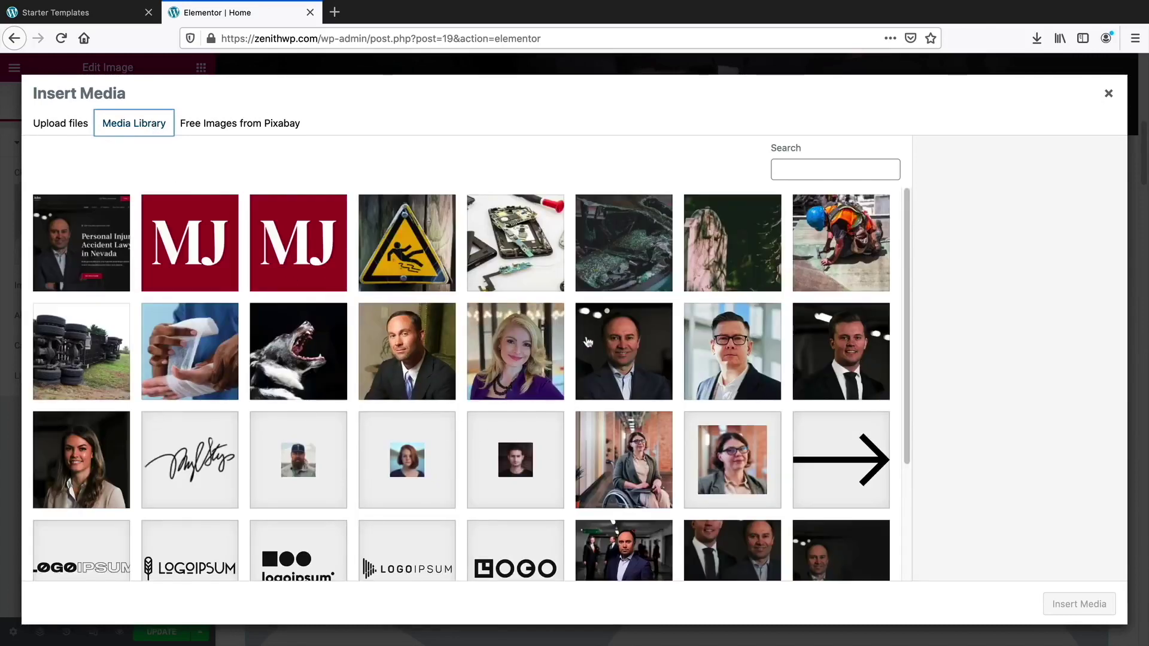
scroll(648, 383, down, 3)
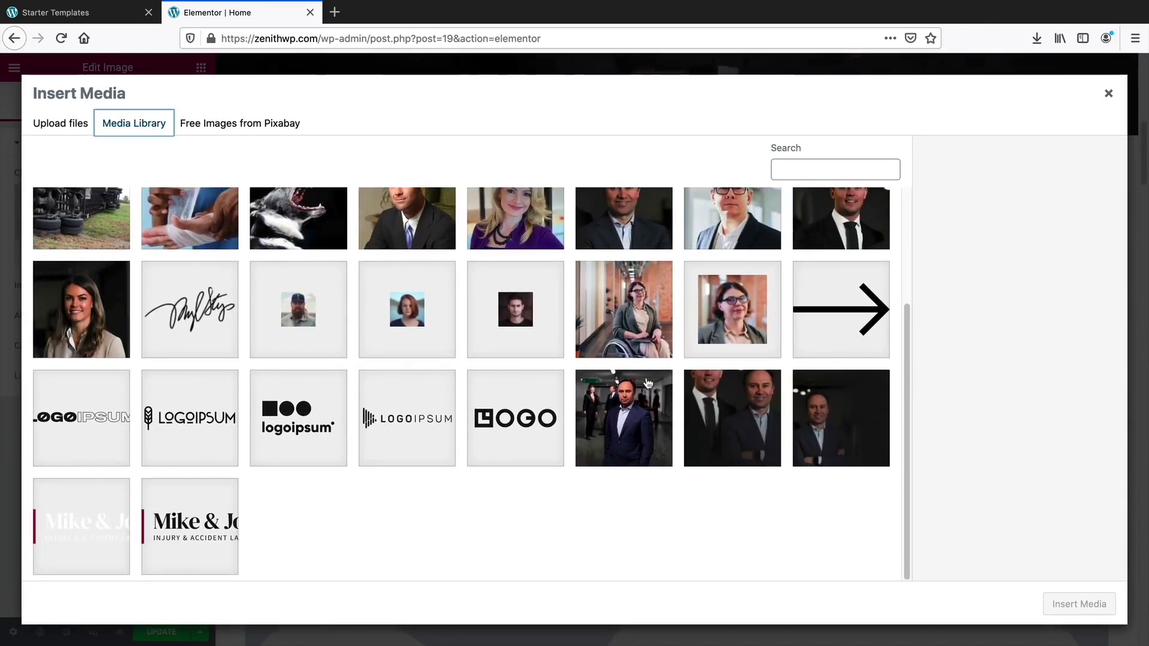
scroll(311, 413, up, 3)
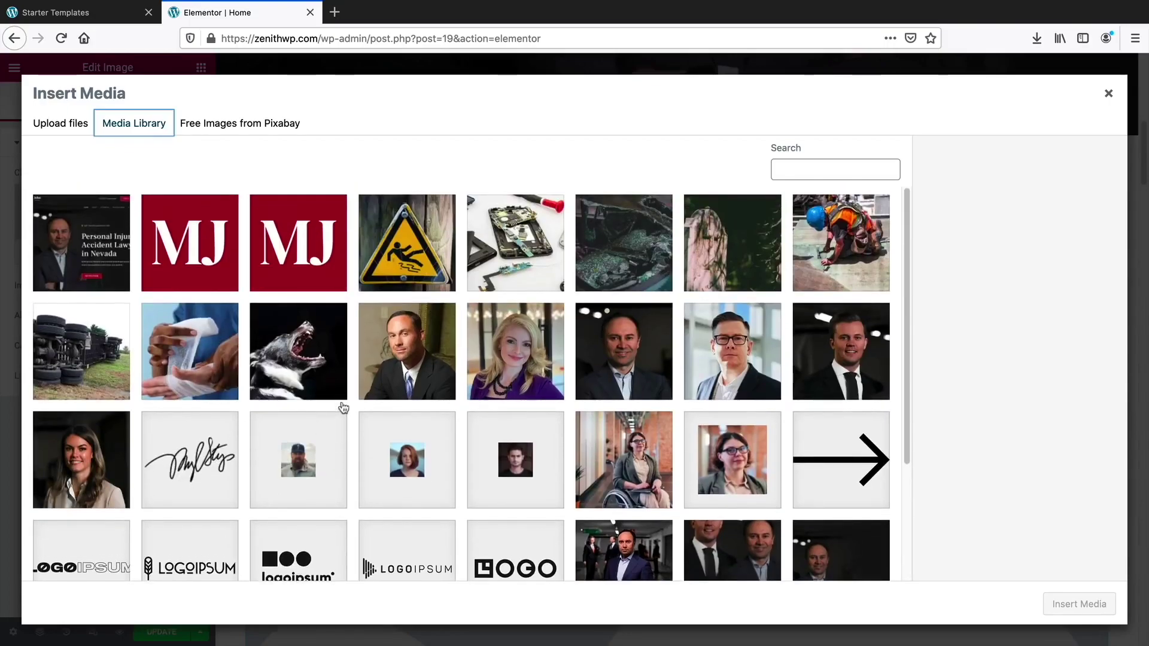
click(222, 127)
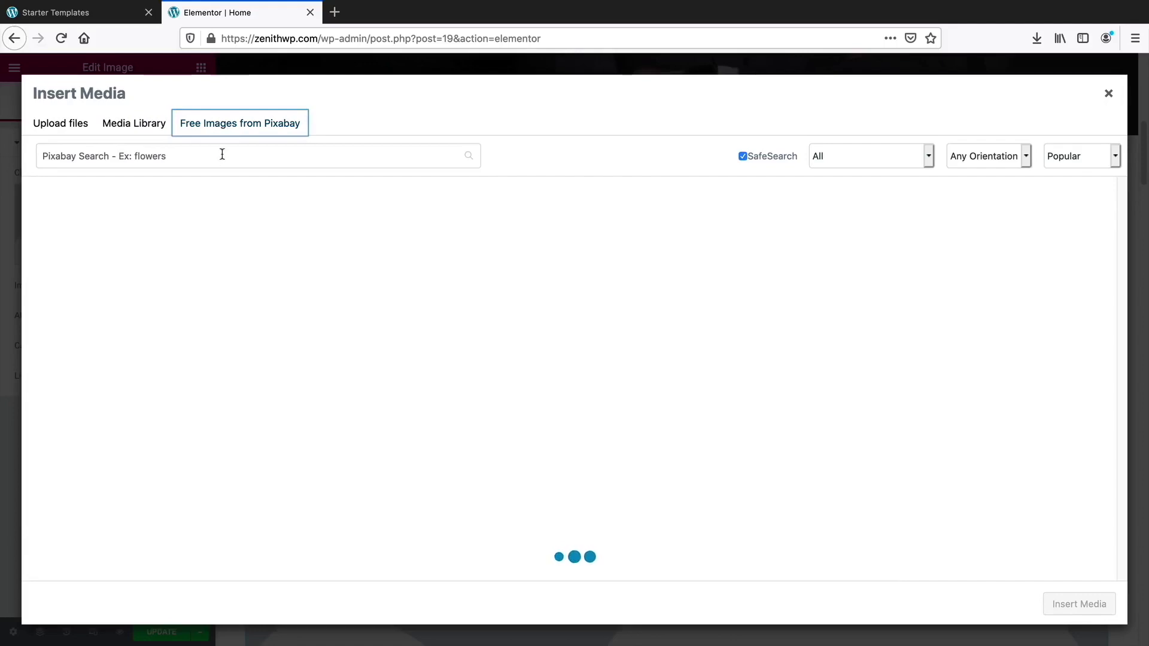
click(222, 158)
text(lawyer)
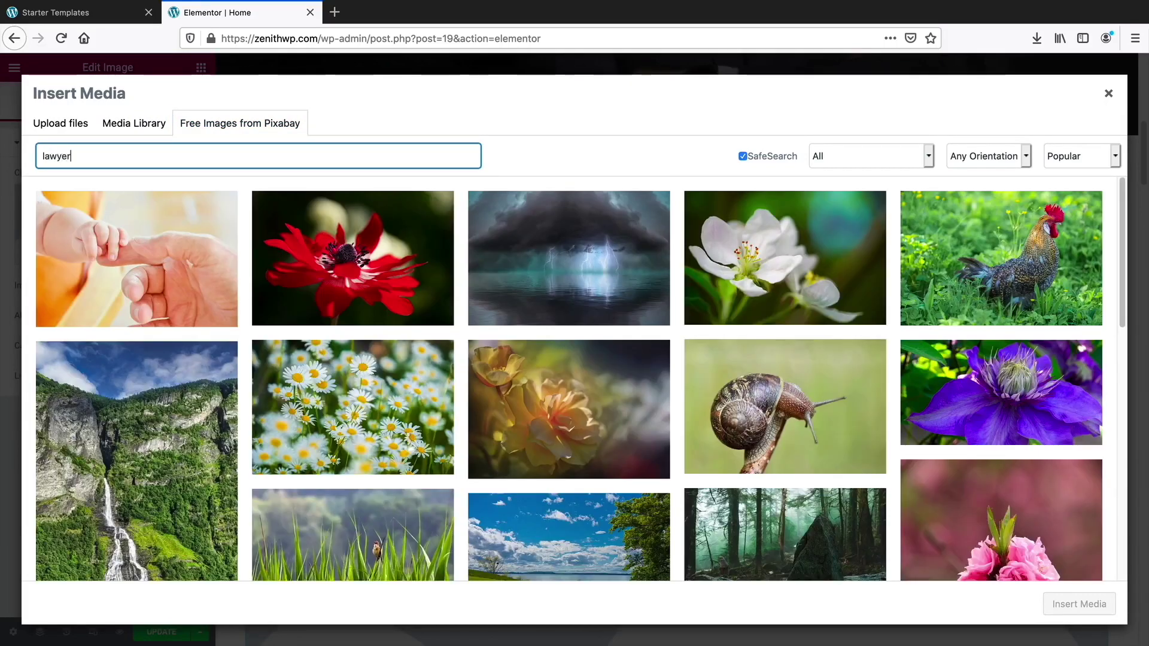
key(Return)
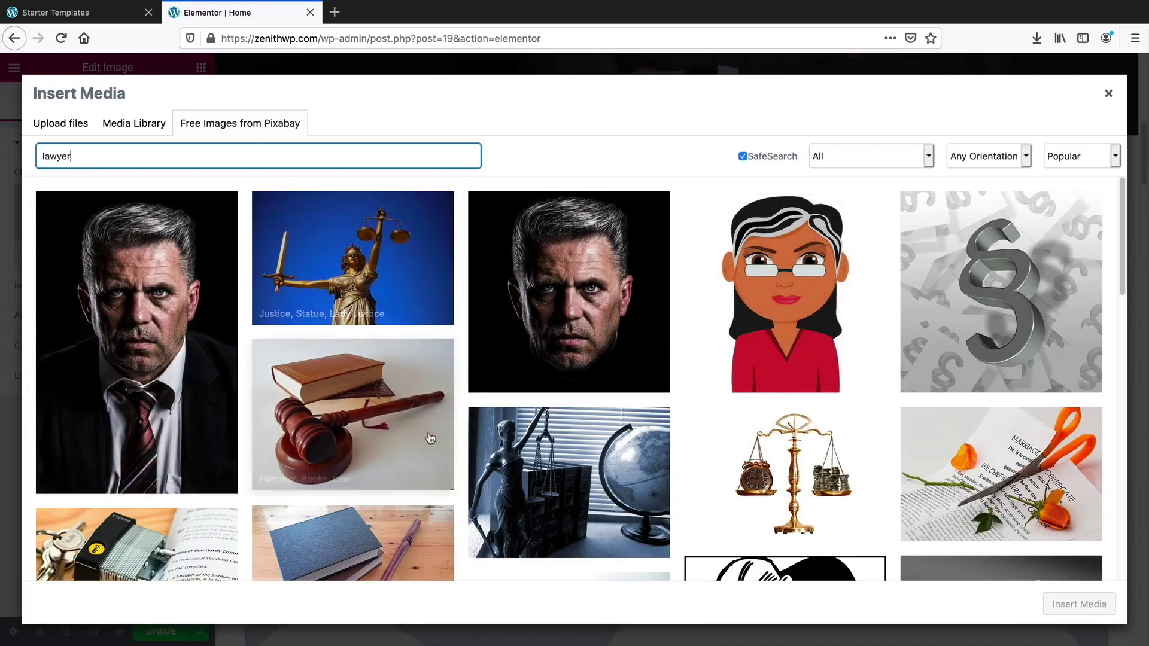
- Select the Hammer, Books, Law photo and insert it at Large 1024 x 1024
scroll(428, 445, down, 4)
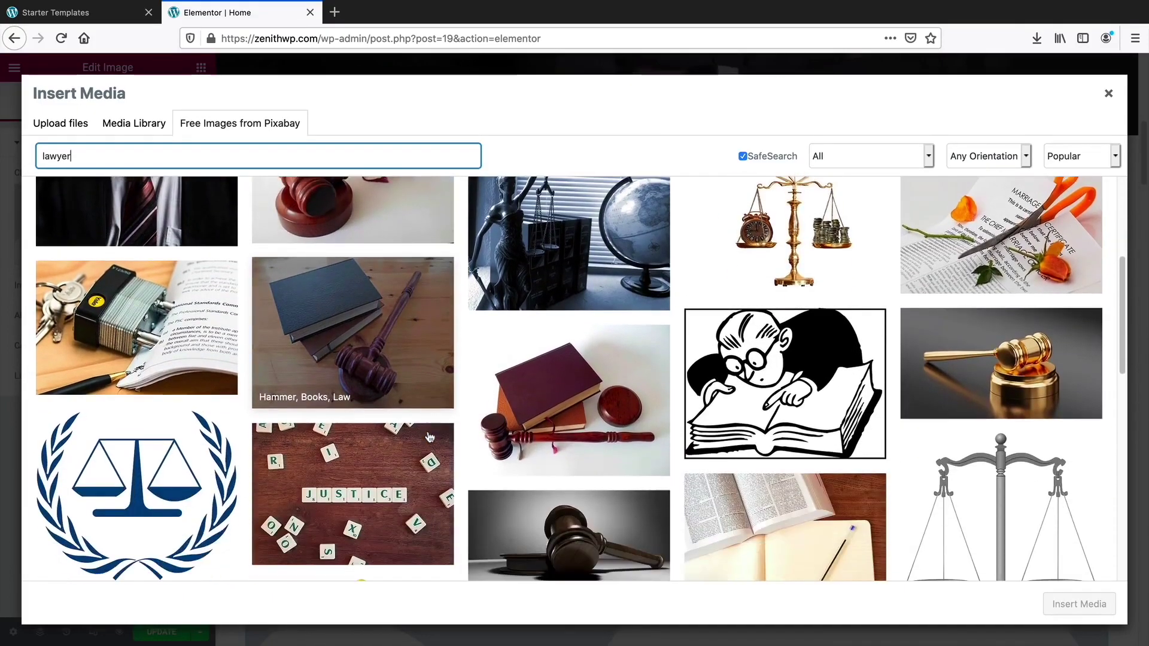
scroll(429, 437, down, 1)
drag(629, 298, 599, 387)
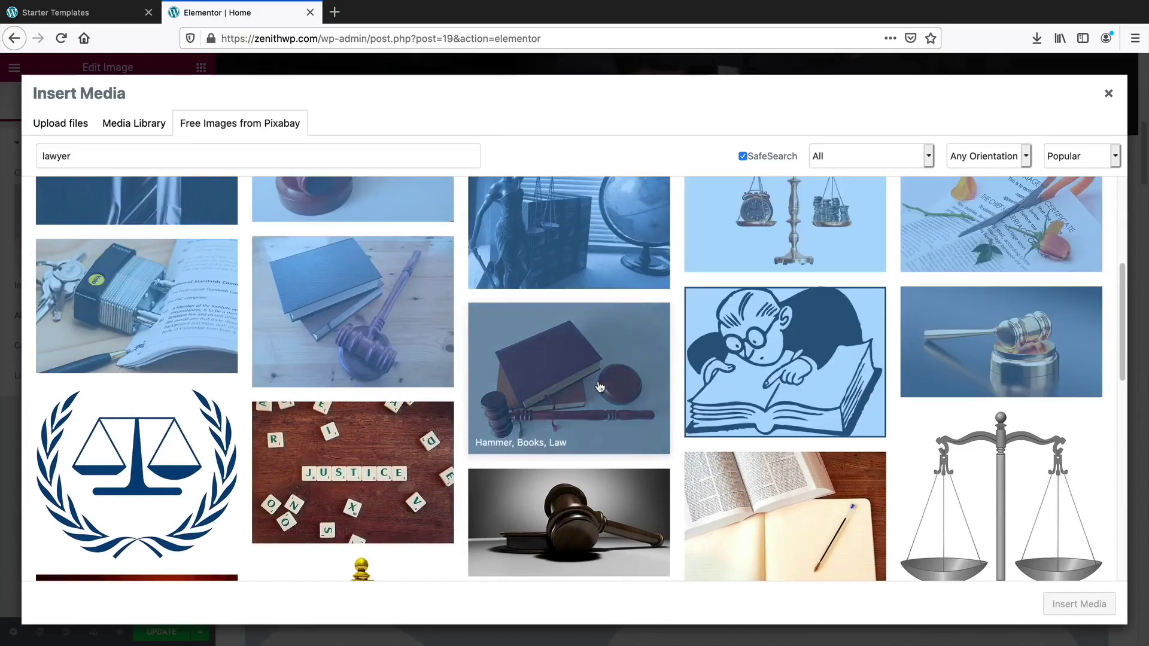
click(575, 383)
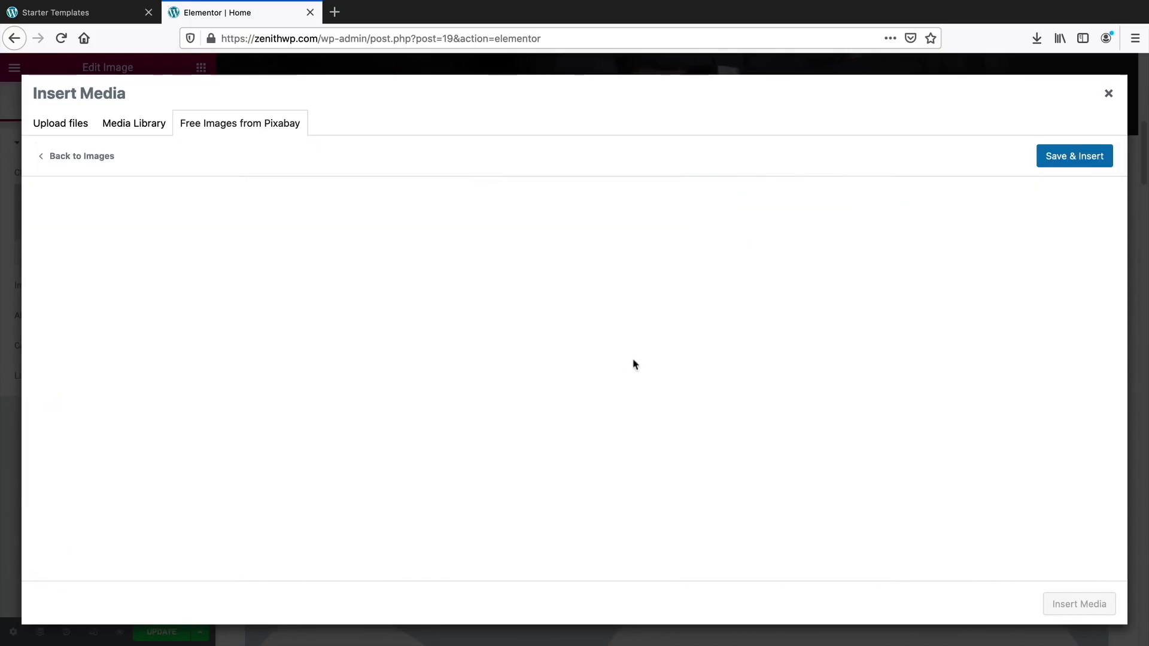
scroll(449, 428, down, 5)
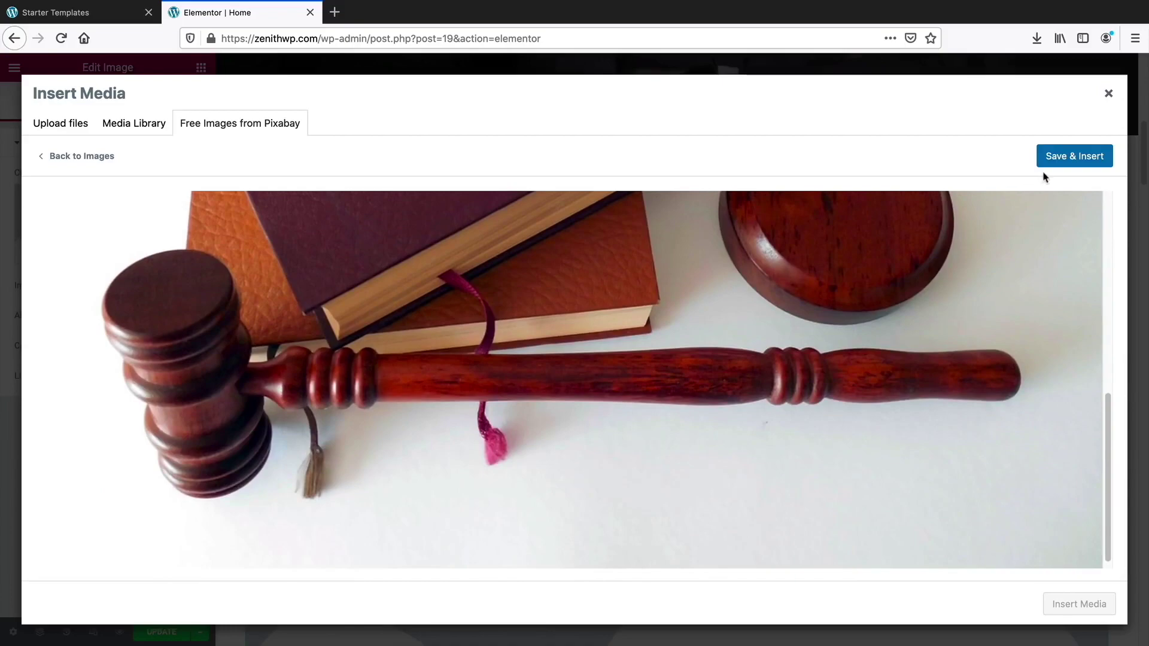
scroll(760, 350, up, 10)
click(1064, 163)
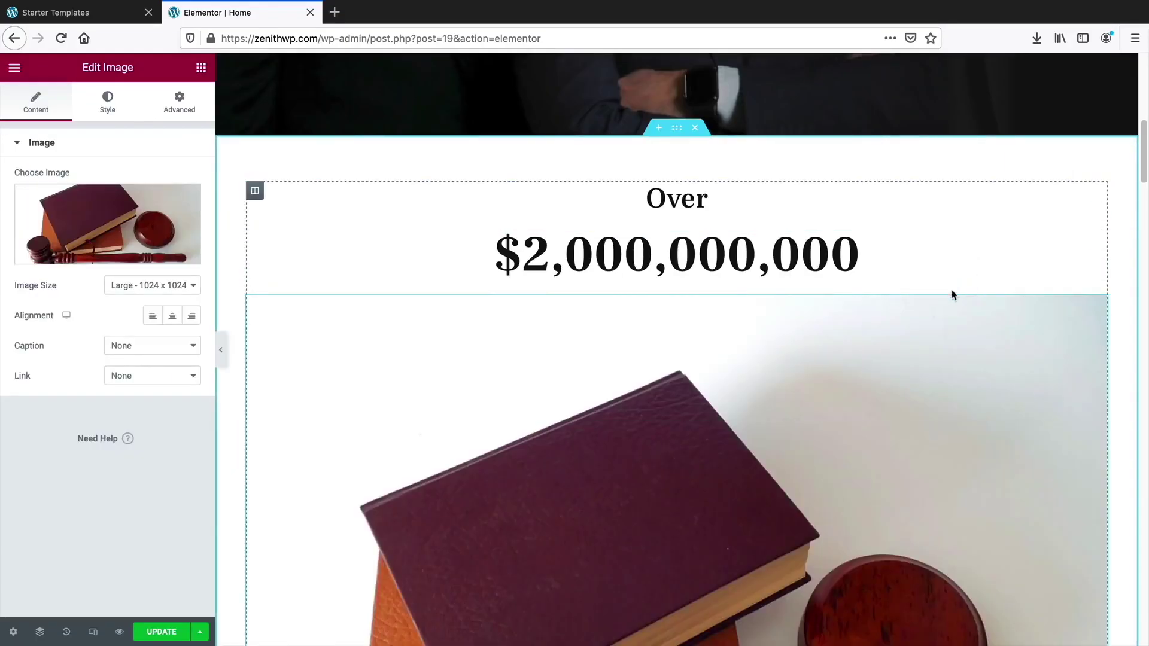
- Switch the gavel photo's Image Size to Medium Large, then Medium 300 x 300, then Custom
scroll(951, 295, down, 2)
scroll(943, 296, down, 5)
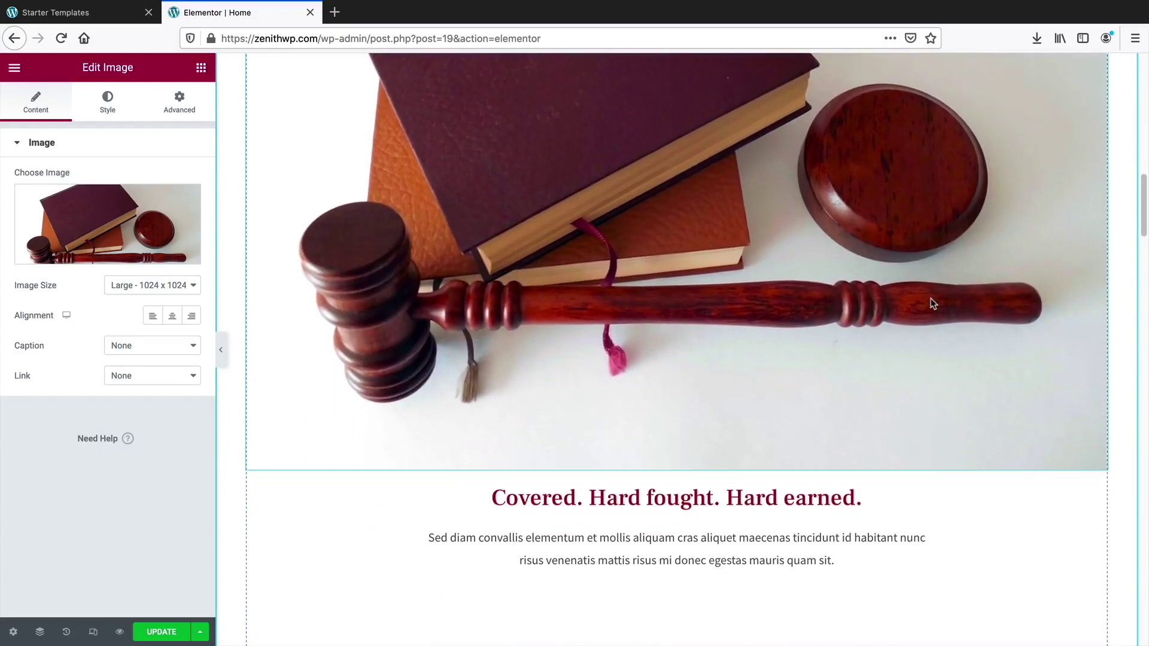
scroll(931, 298, up, 3)
scroll(932, 299, up, 1)
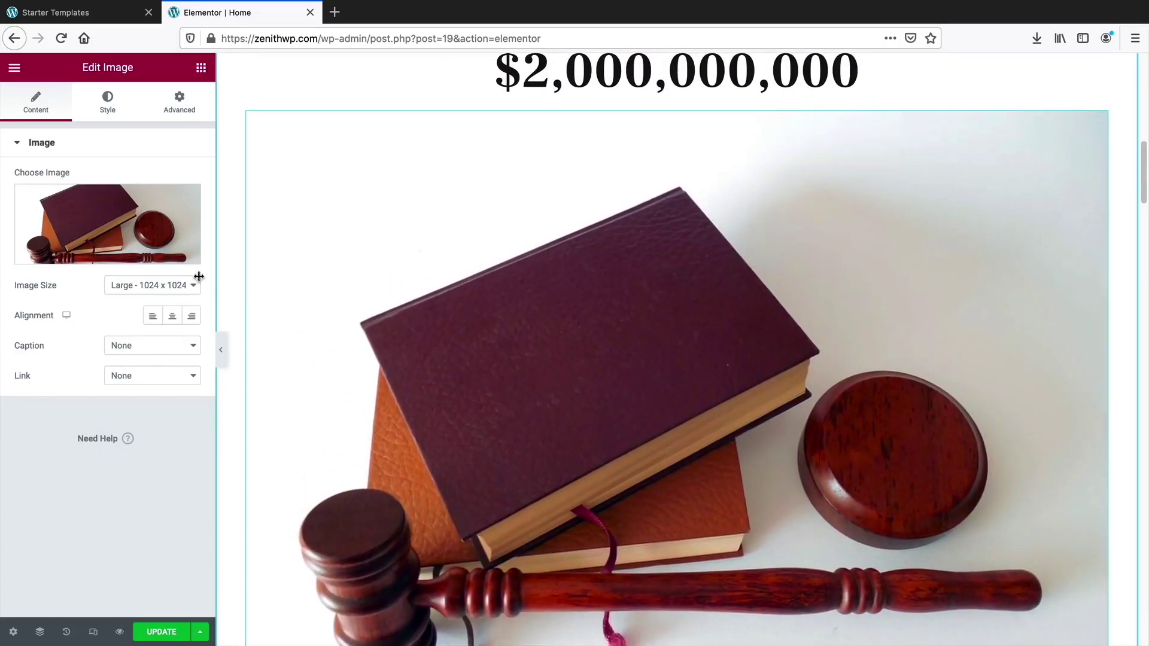
click(143, 288)
click(144, 272)
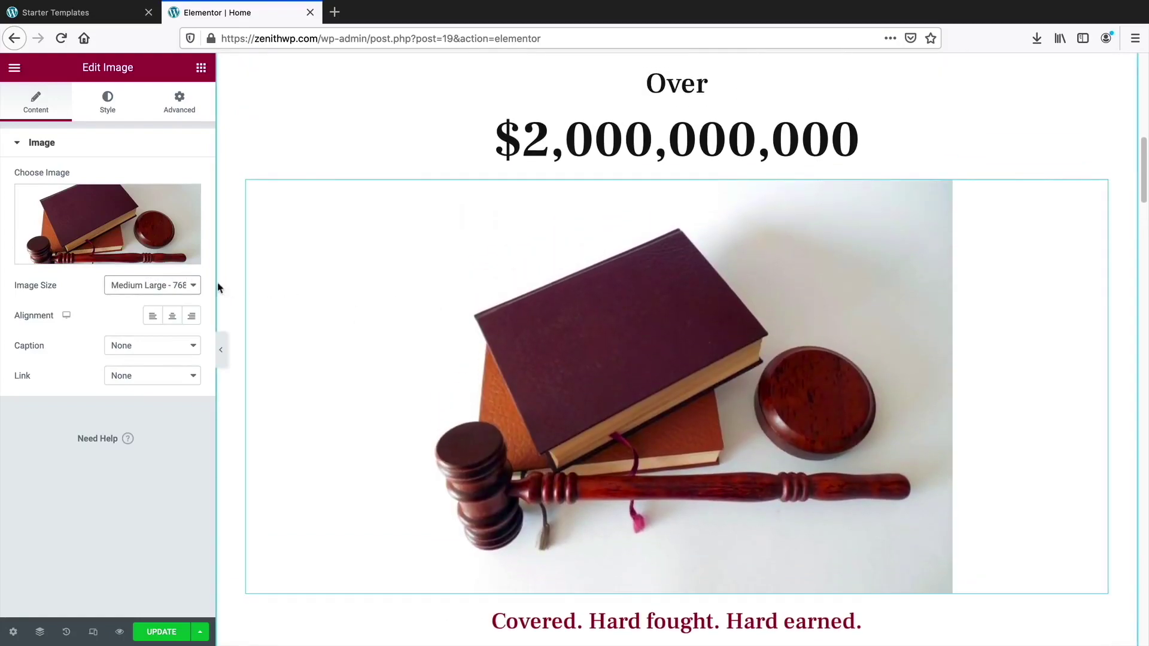
click(174, 285)
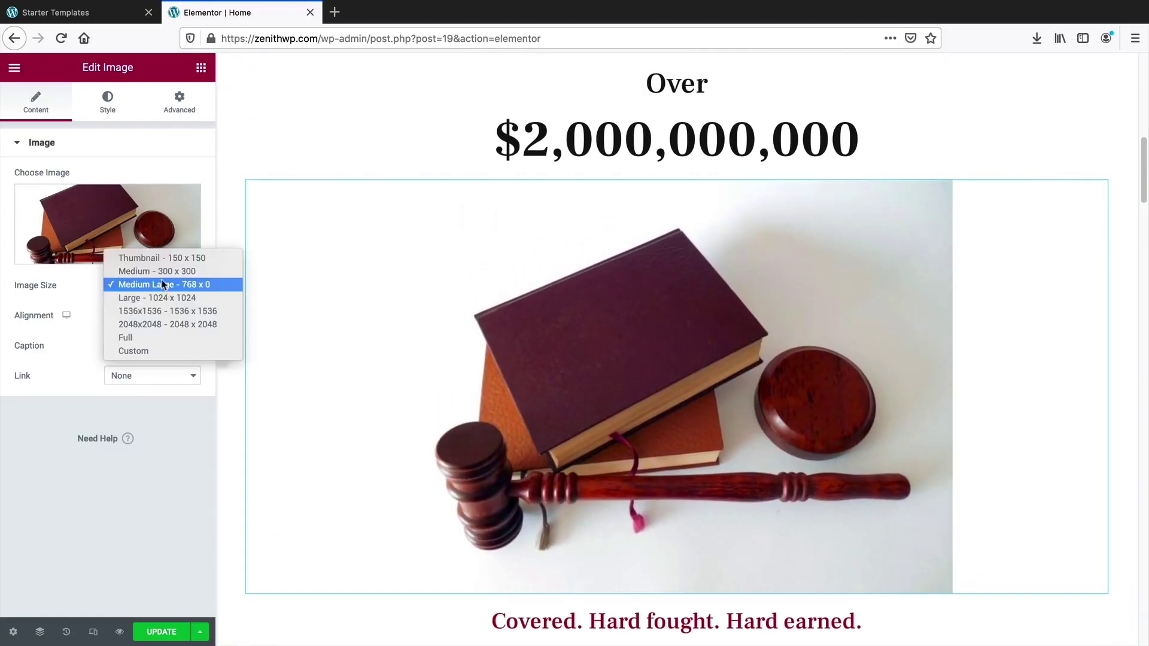
click(163, 269)
click(165, 285)
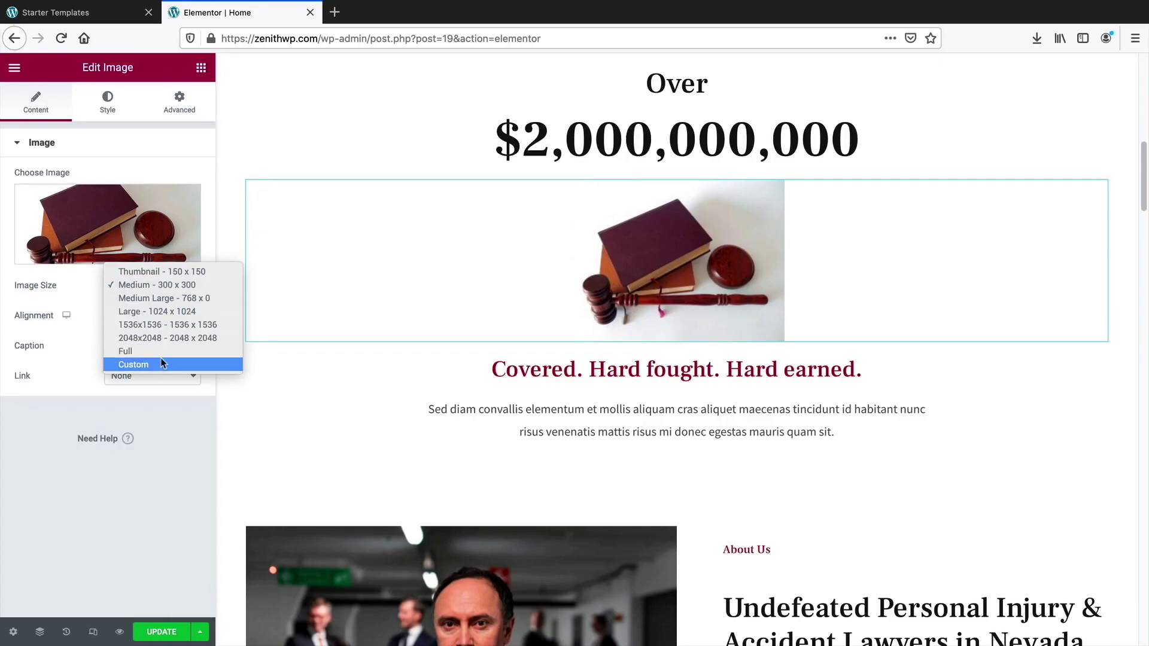
click(159, 363)
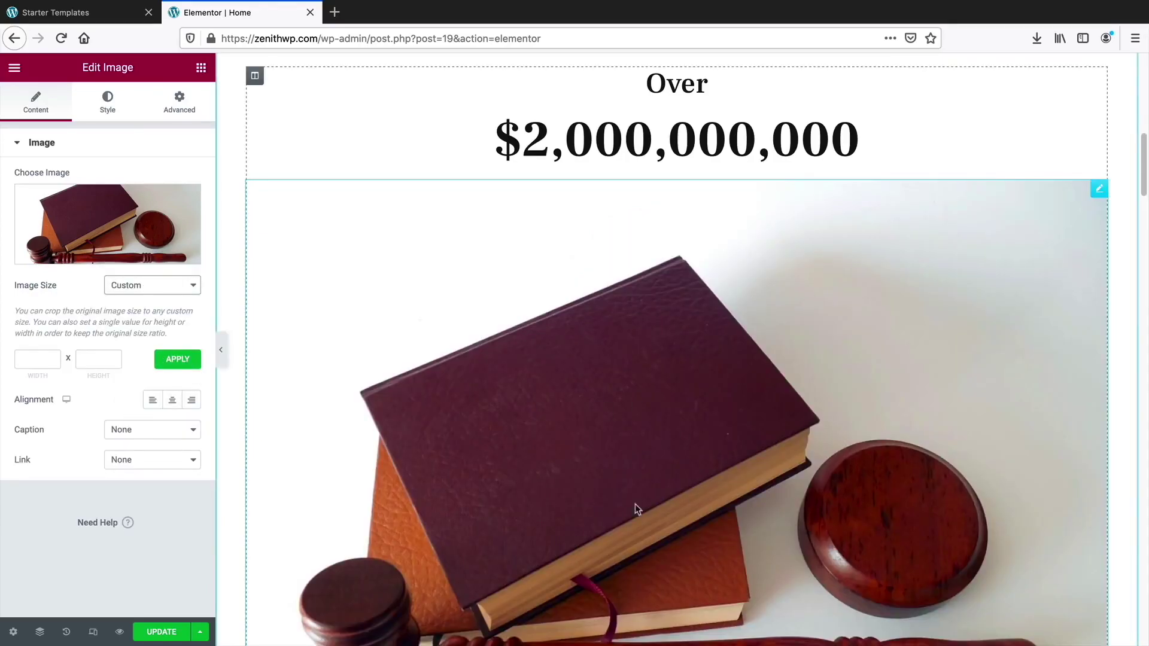
- Delete the gavel image block from the page
scroll(640, 515, down, 1)
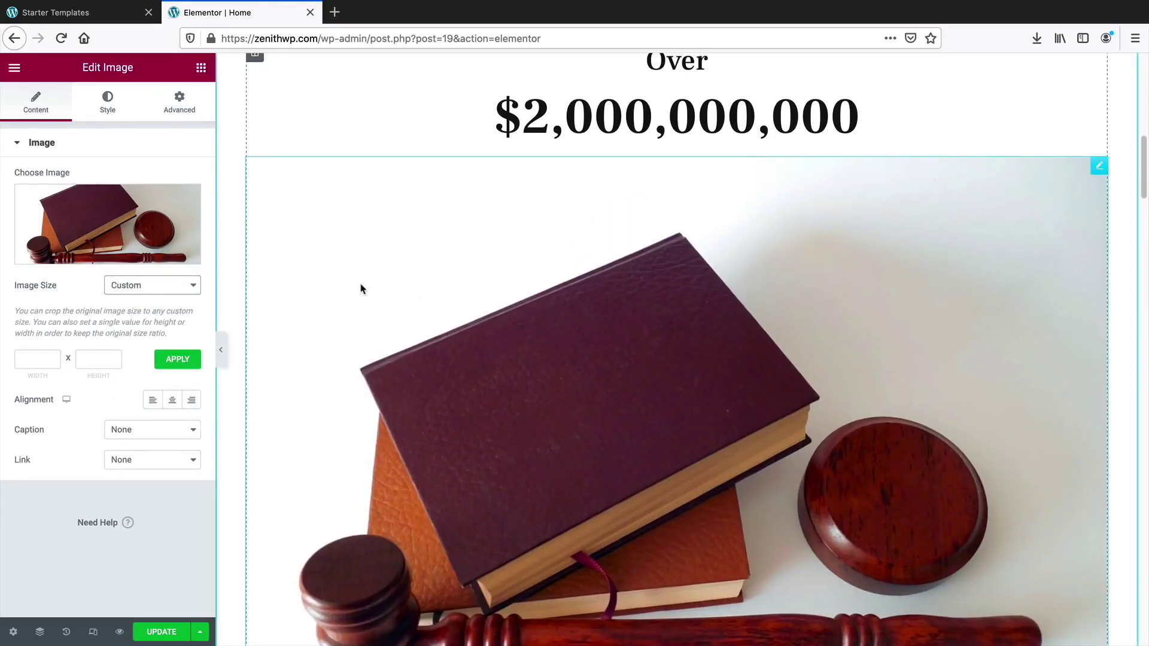
right_click(1095, 170)
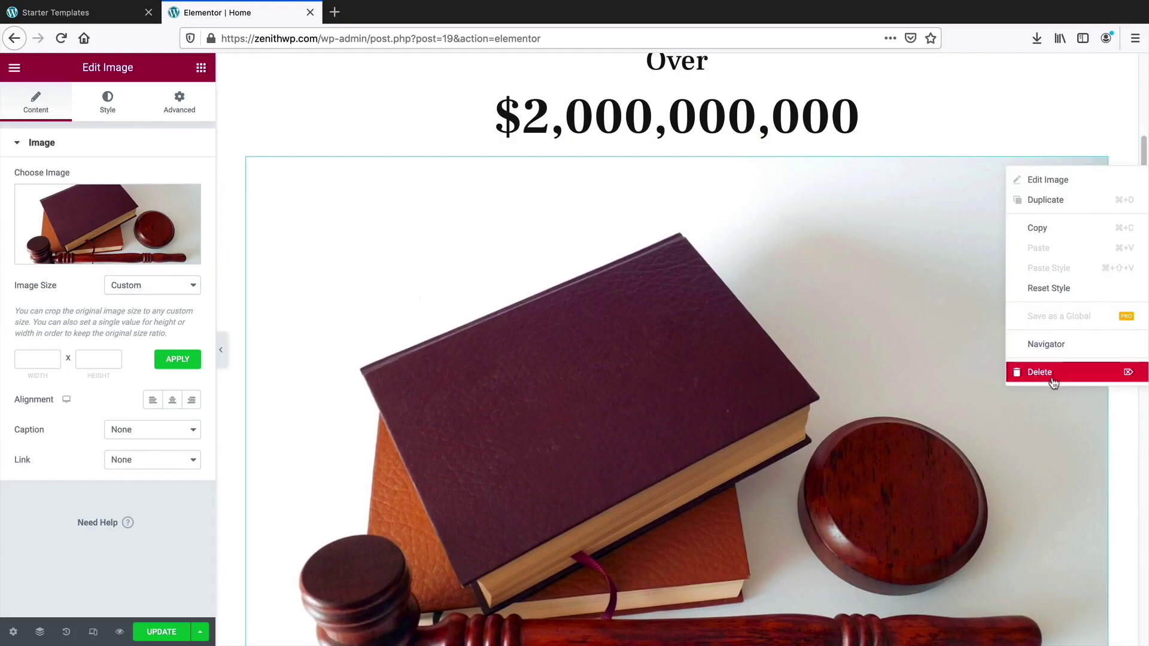
click(1053, 374)
- Add a two-column inner section below the intro paragraph
scroll(700, 135, up, 3)
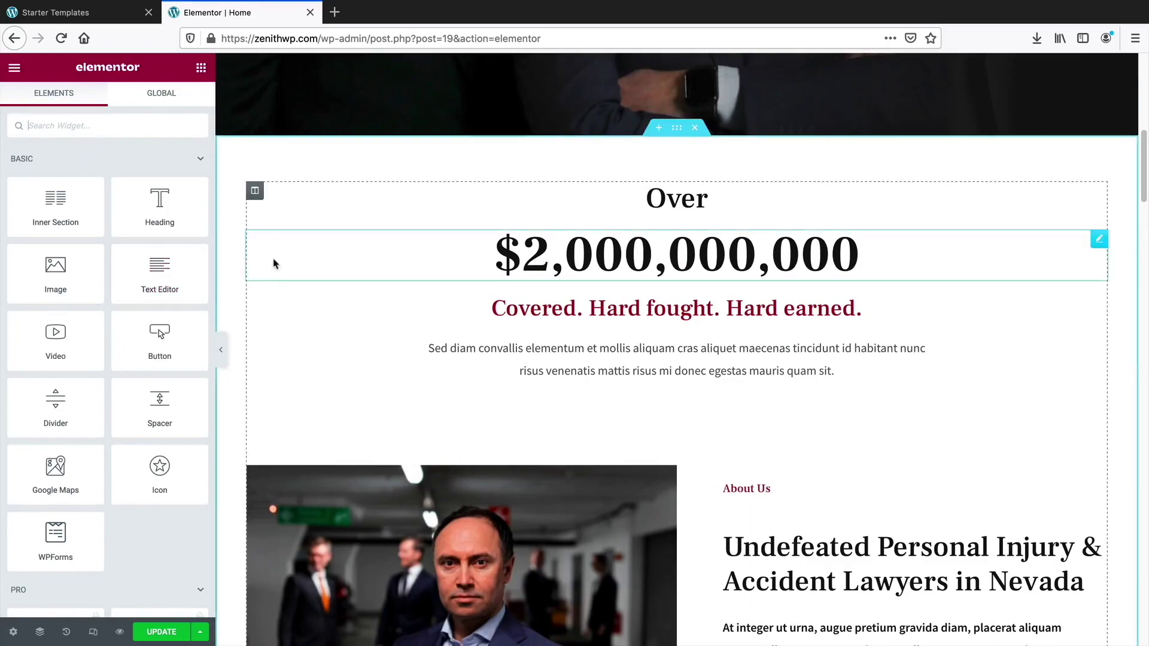
scroll(617, 364, down, 1)
scroll(616, 363, down, 1)
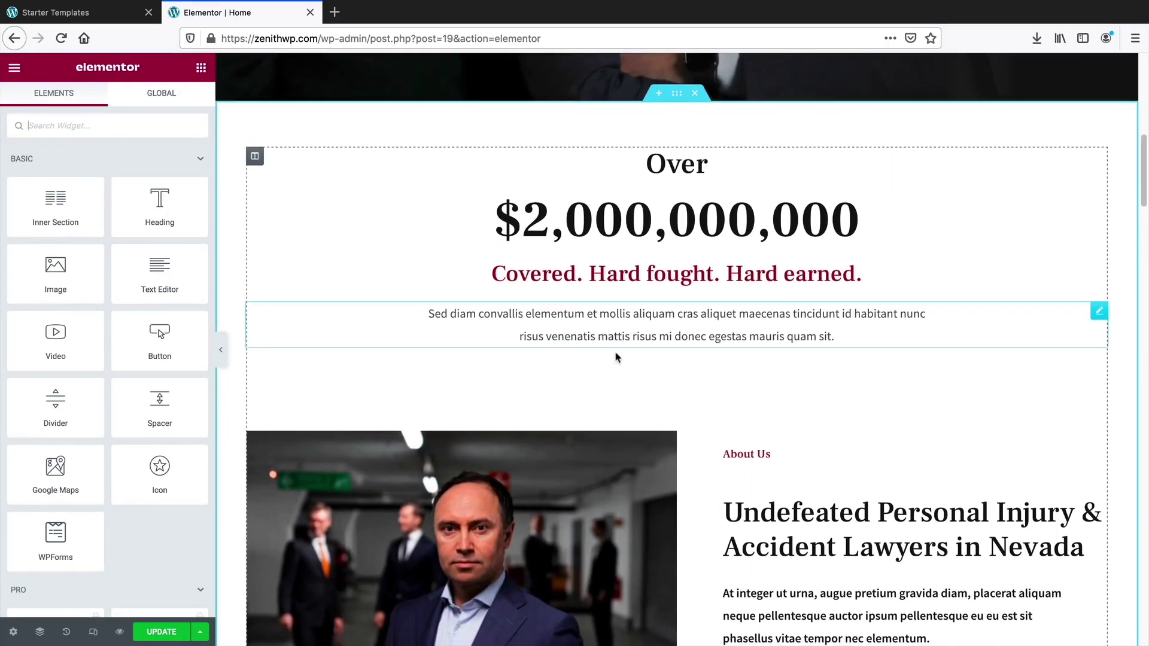
drag(53, 209, 636, 350)
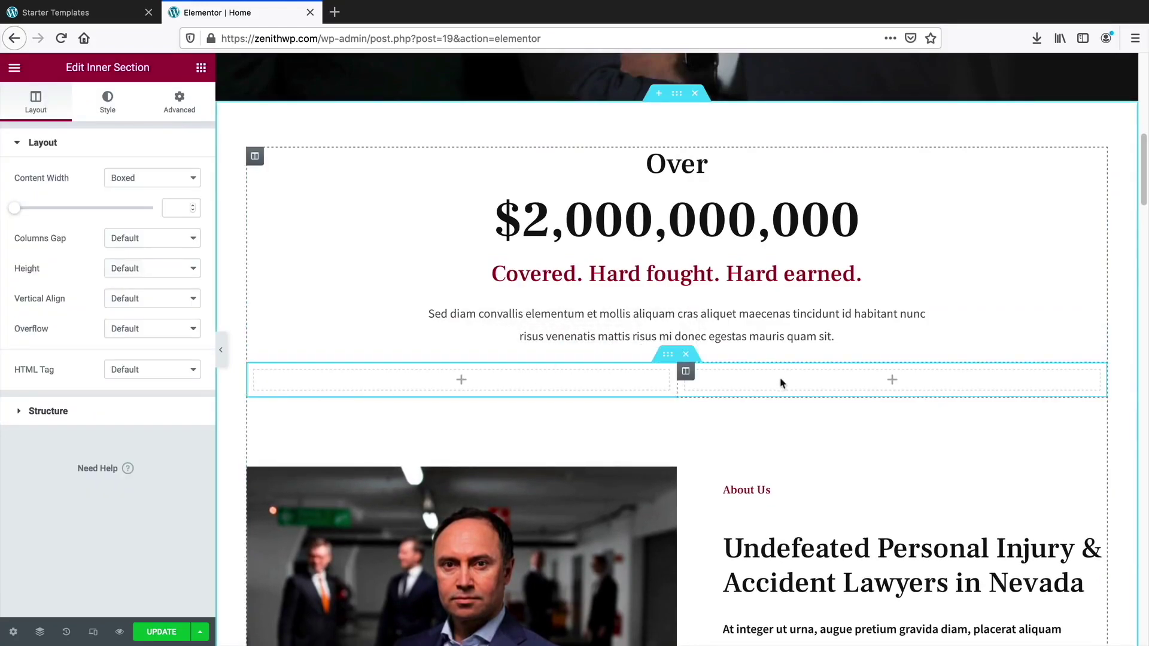
- Put a text block reading 'Anything we want!' in the left column, with a button beneath it
click(201, 68)
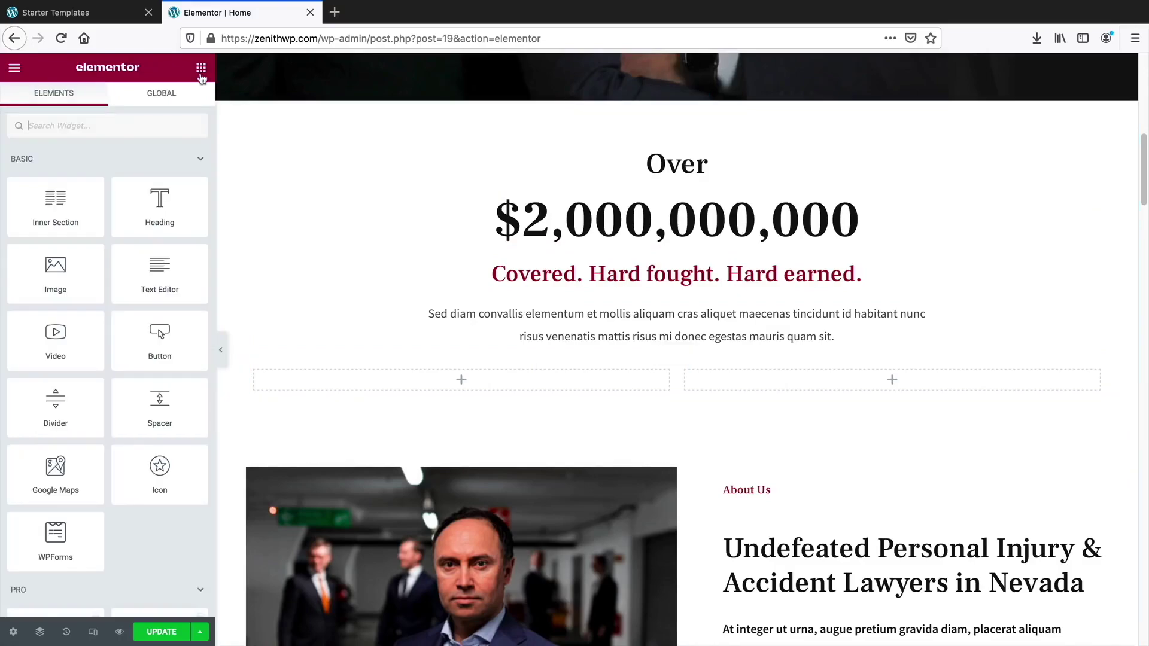
drag(159, 260, 437, 374)
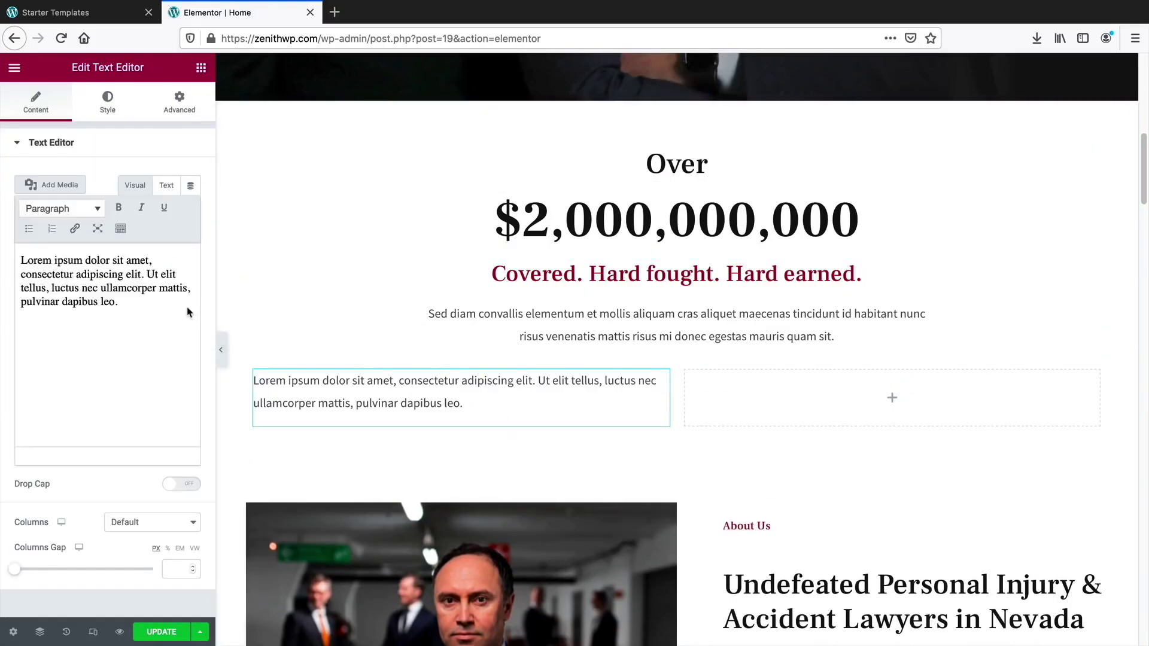
drag(152, 346, 2, 249)
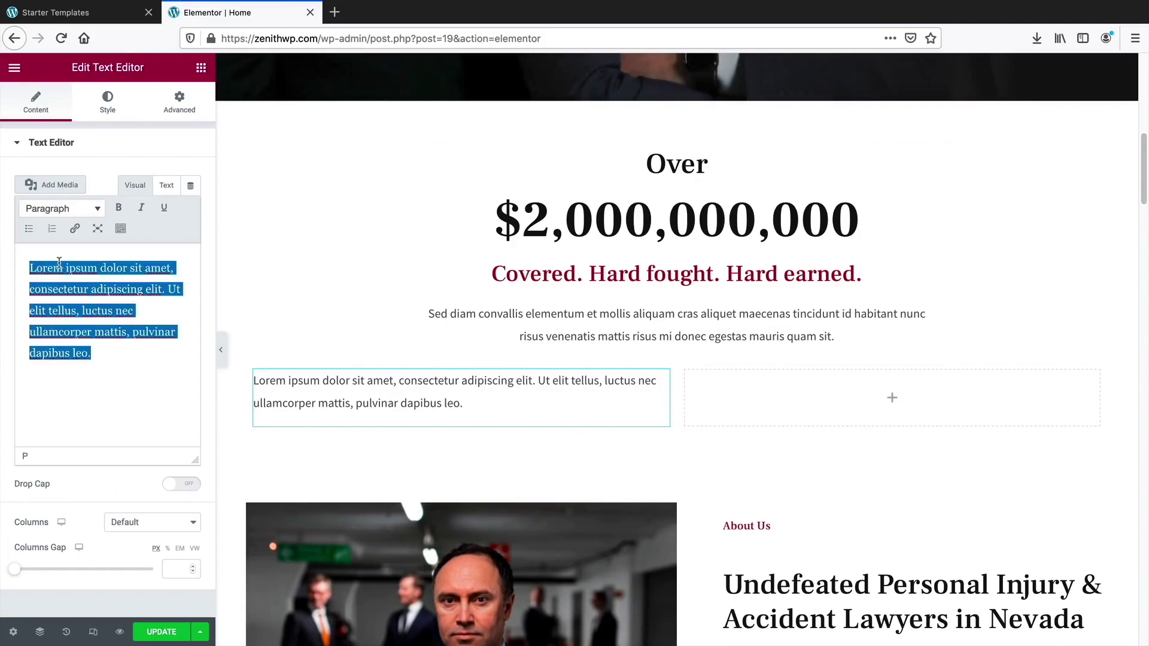
text(Anything we want!)
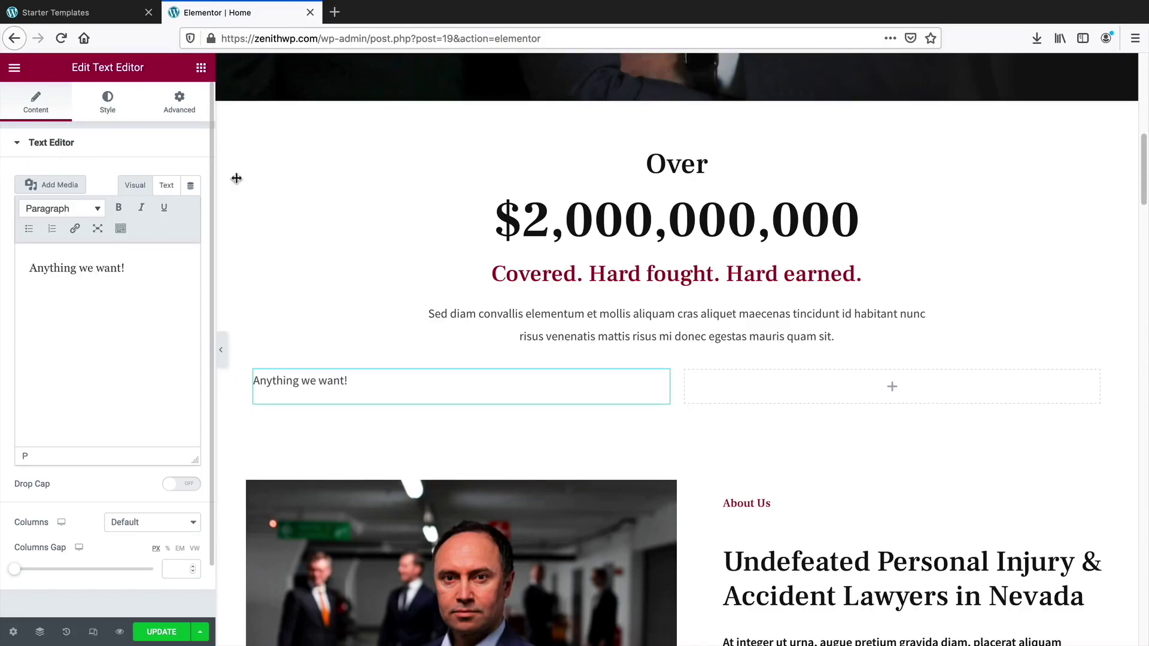
click(201, 67)
drag(160, 335, 291, 399)
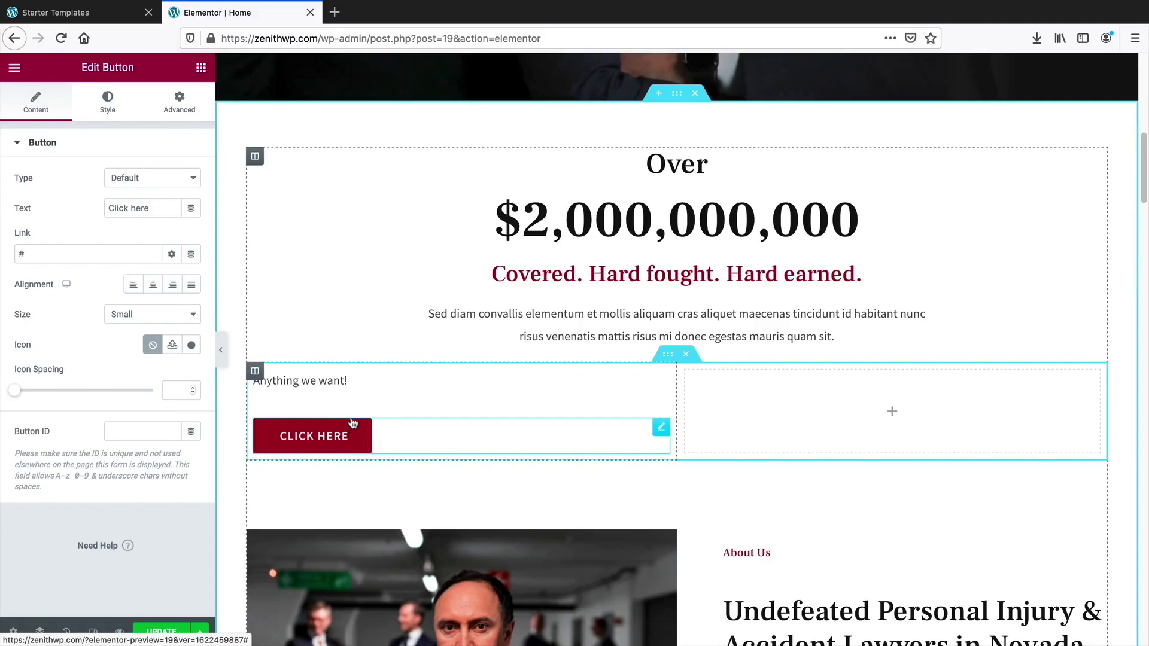
- Return to the Elementor widgets panel and scroll down to the General widgets
scroll(367, 438, up, 3)
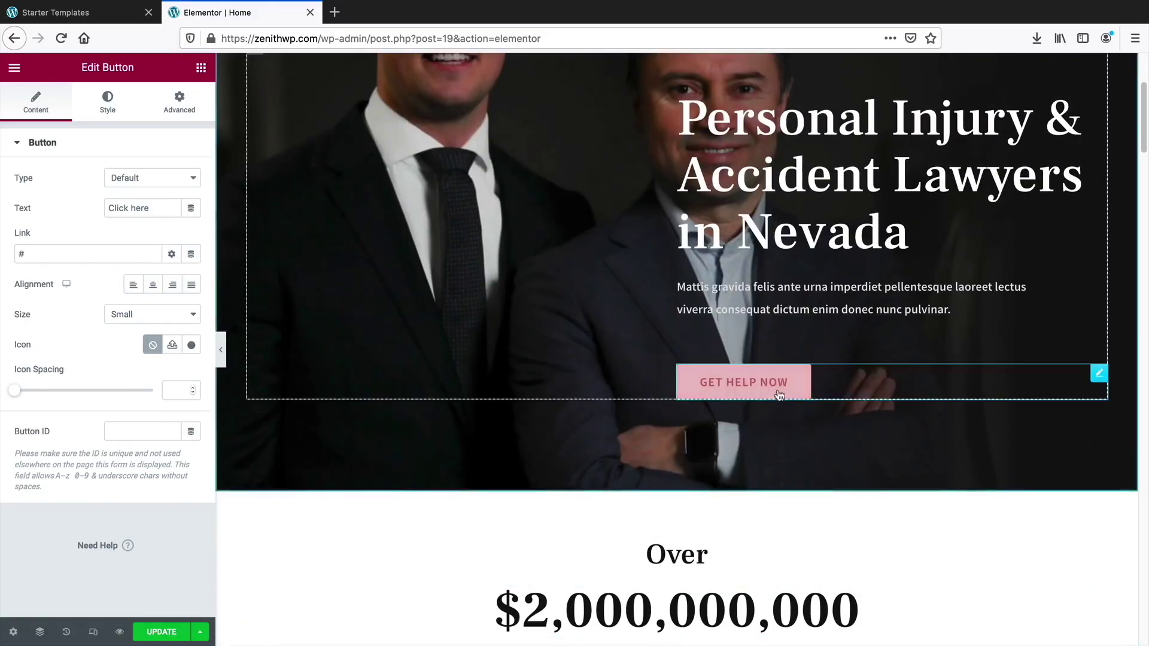
scroll(690, 239, up, 2)
scroll(597, 406, down, 8)
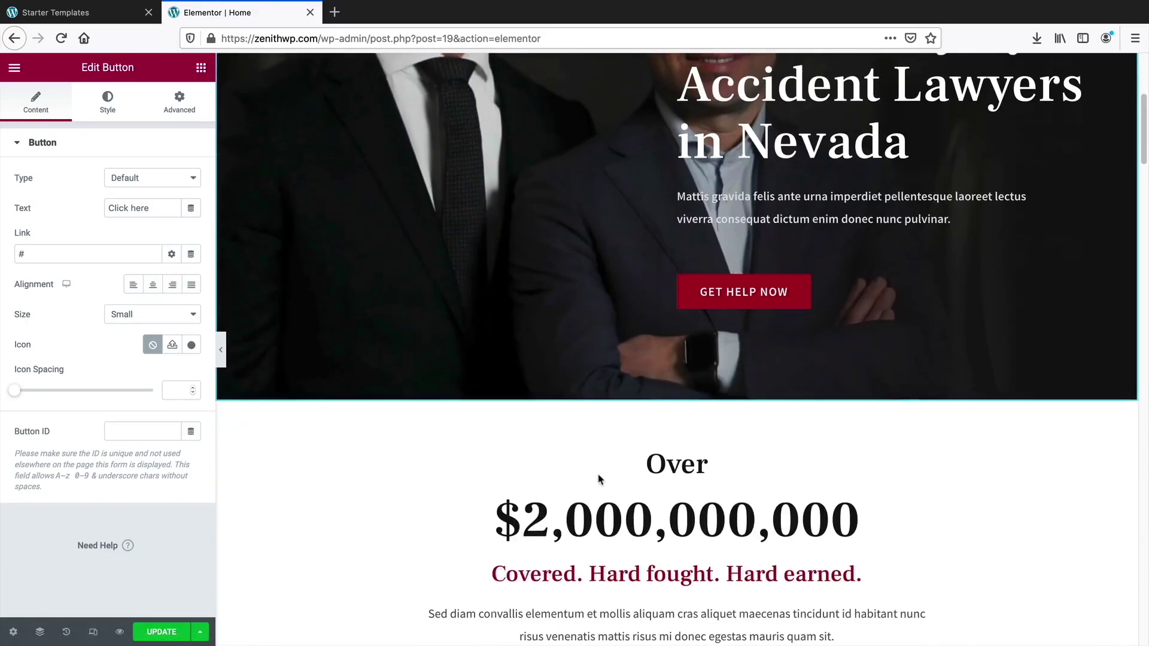
scroll(595, 477, up, 1)
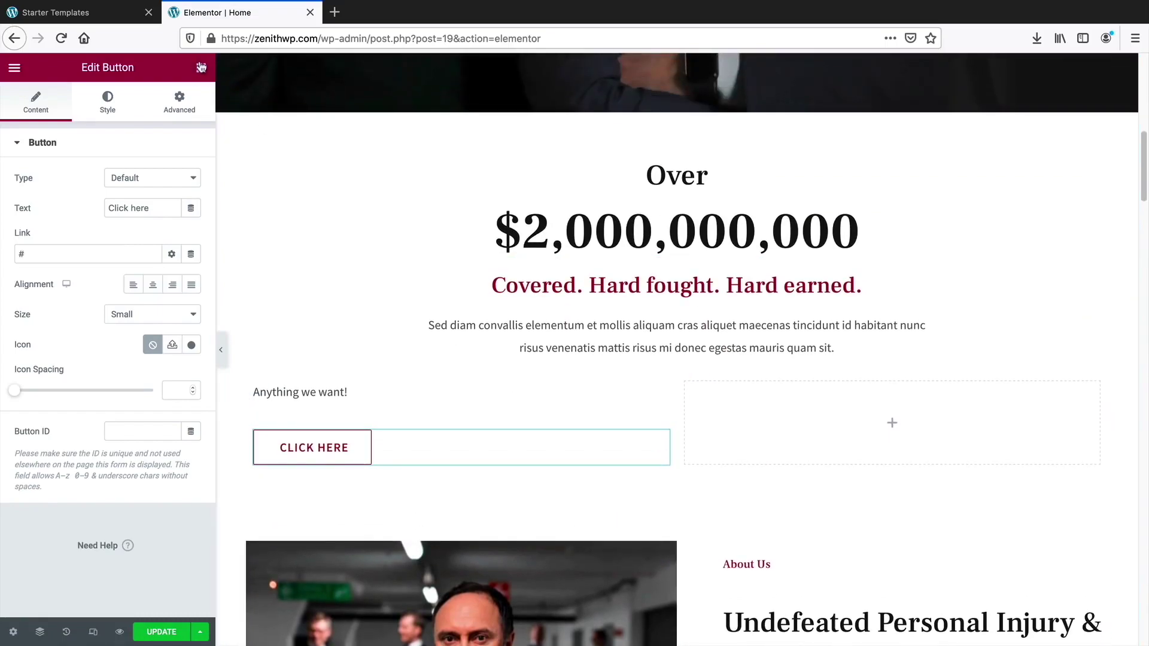
click(201, 67)
scroll(599, 380, down, 1)
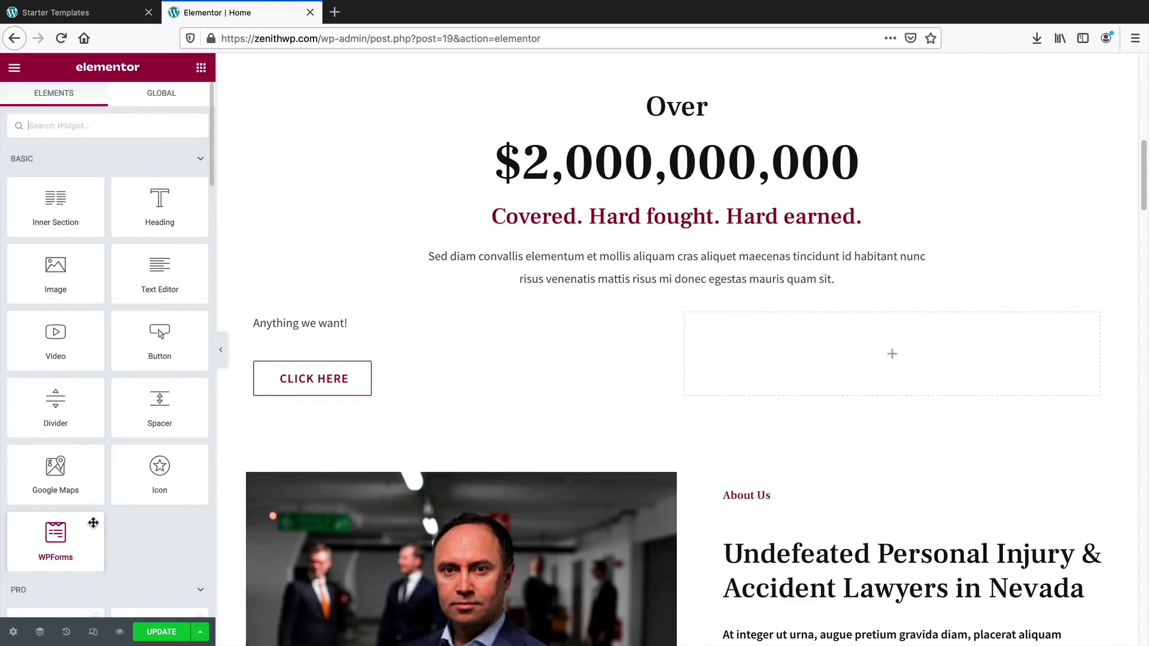
scroll(93, 523, down, 5)
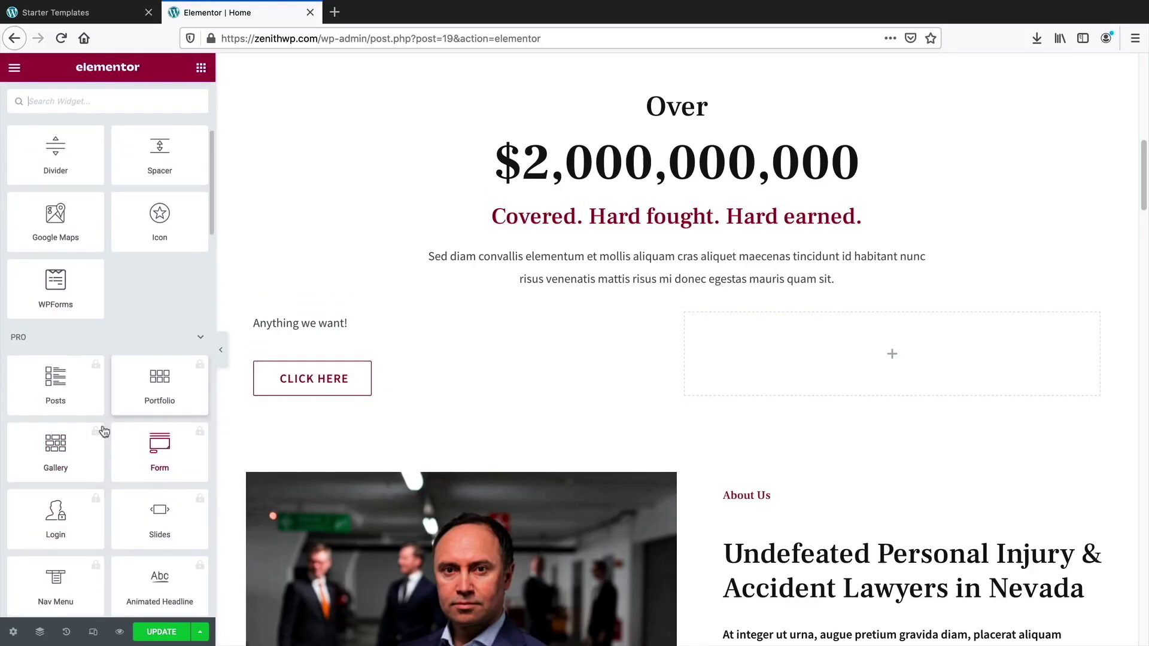
scroll(118, 426, down, 5)
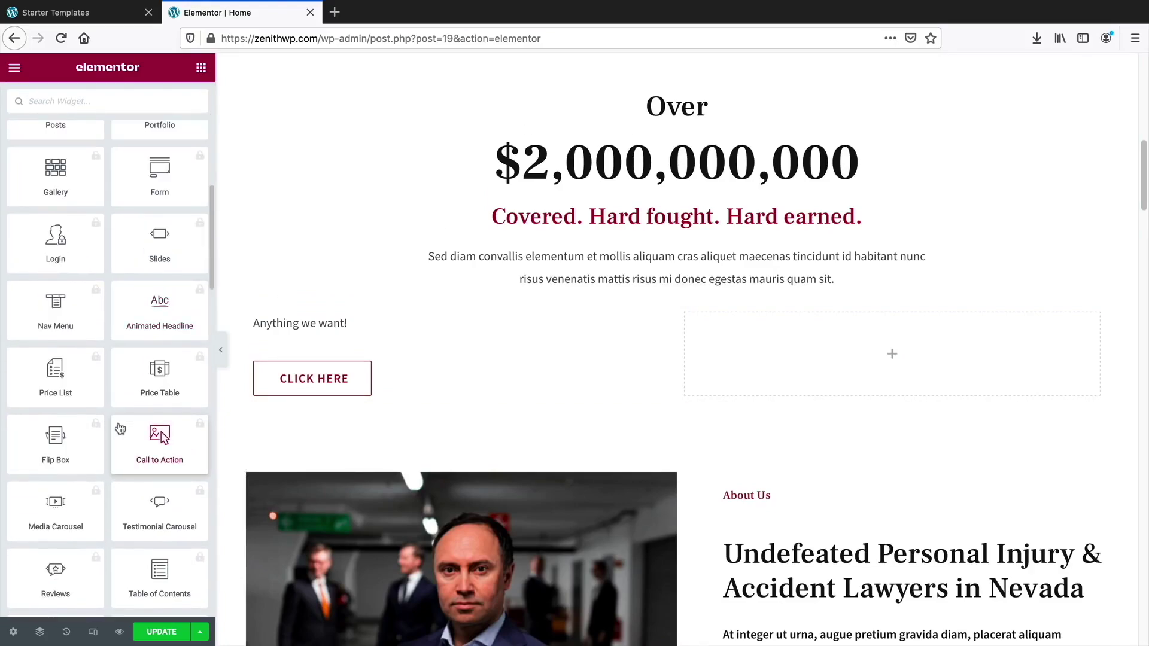
scroll(120, 428, down, 10)
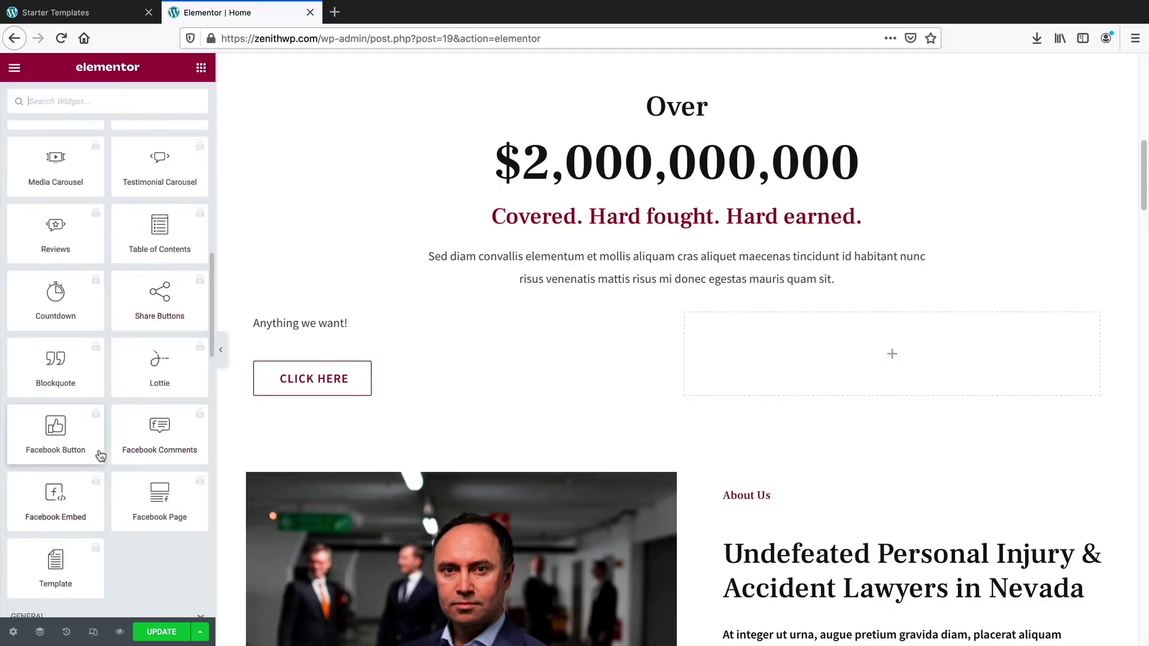
scroll(101, 457, down, 3)
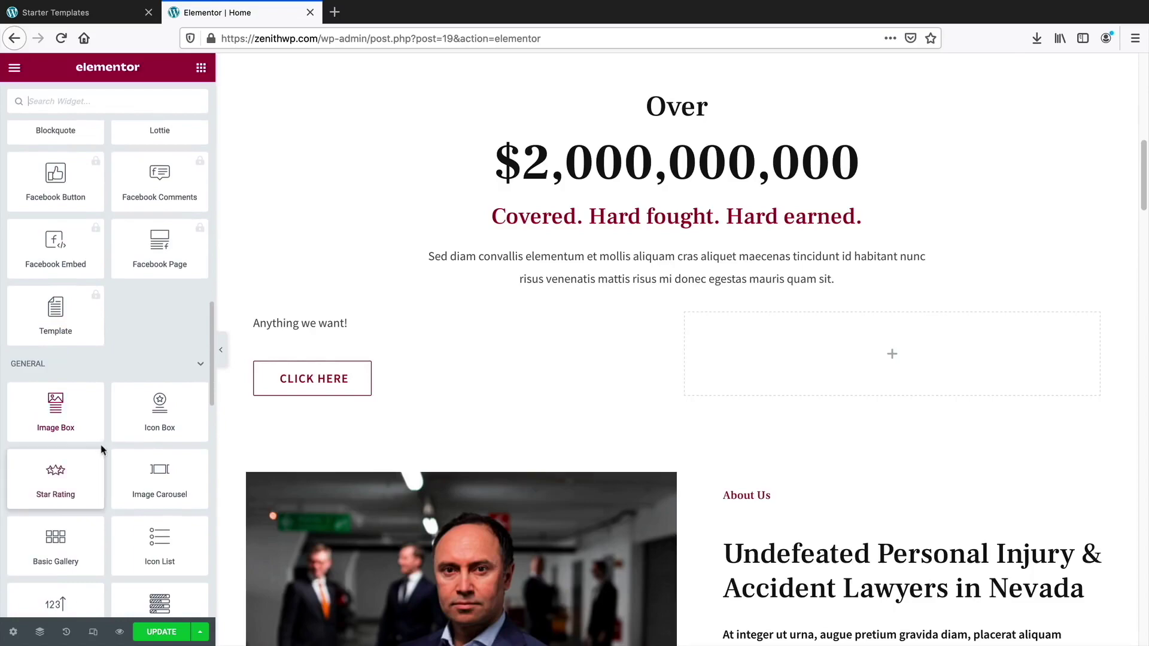
- Place an Icon Box in the empty right column and set its icon to Taxi
drag(161, 347, 879, 353)
click(871, 378)
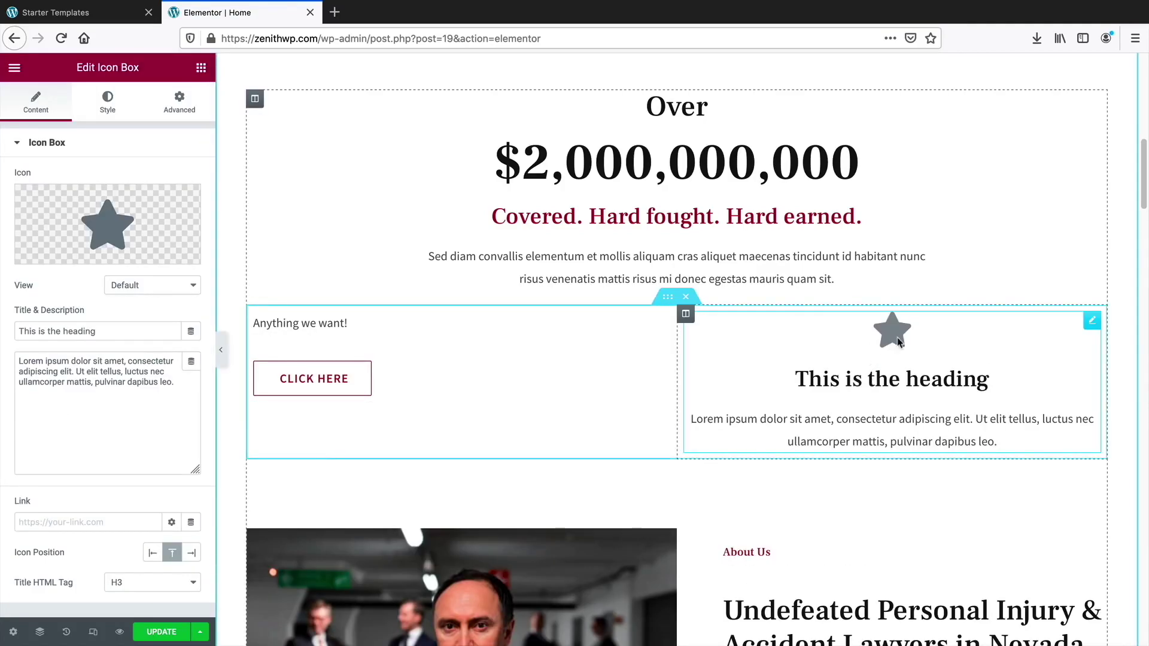
click(120, 225)
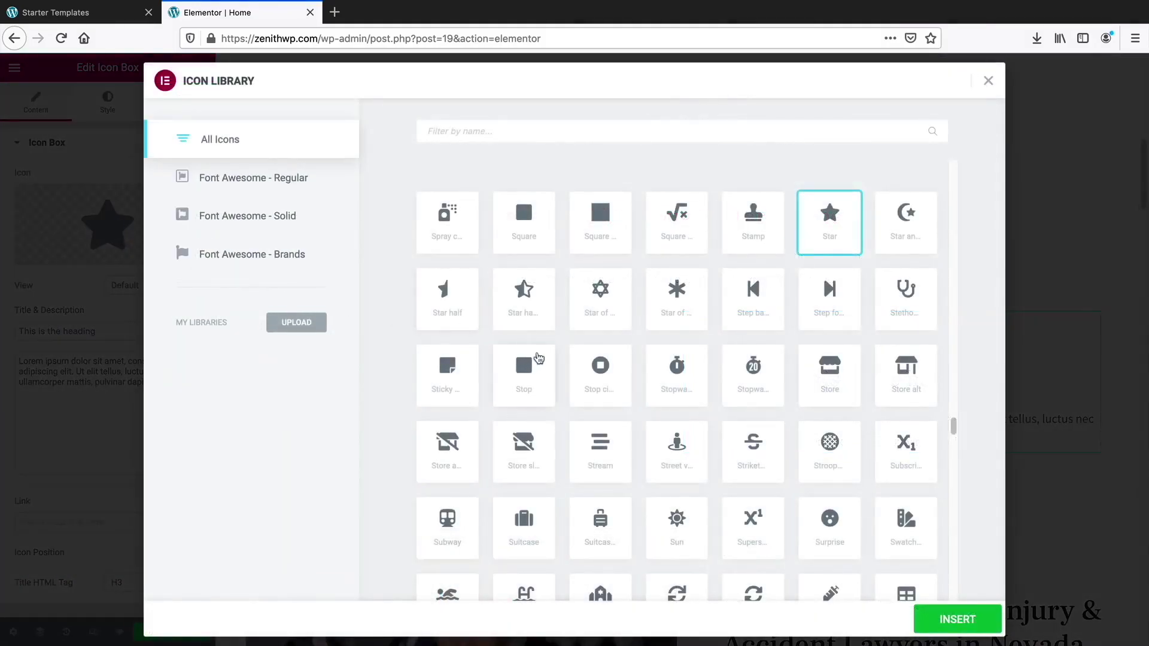
click(609, 230)
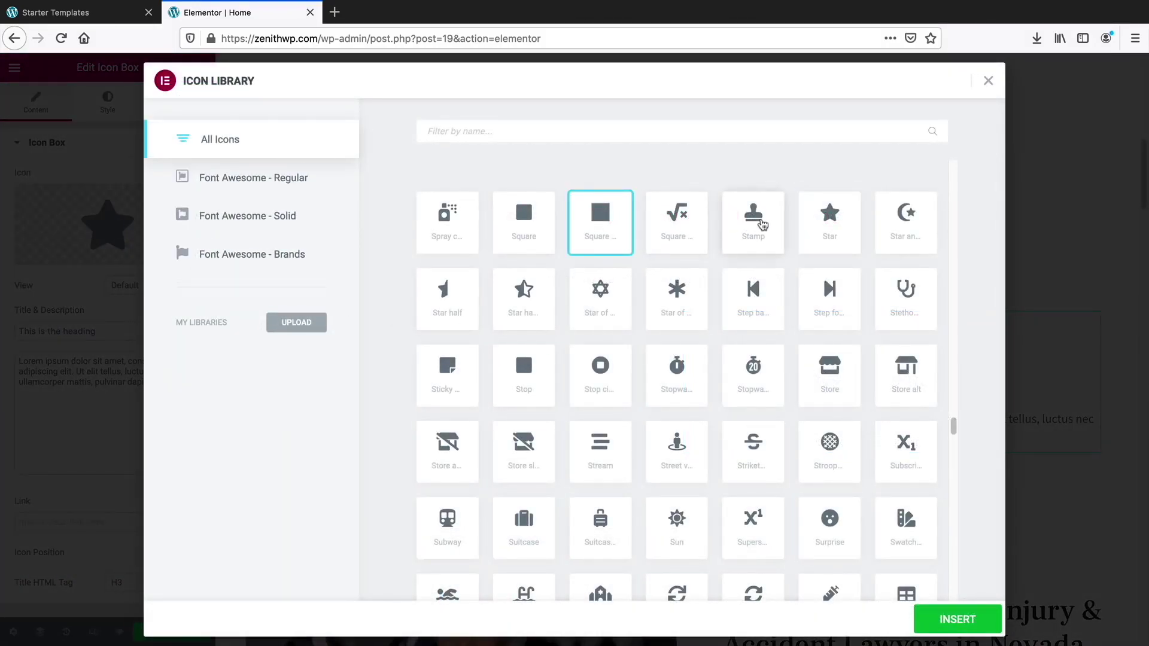
click(957, 619)
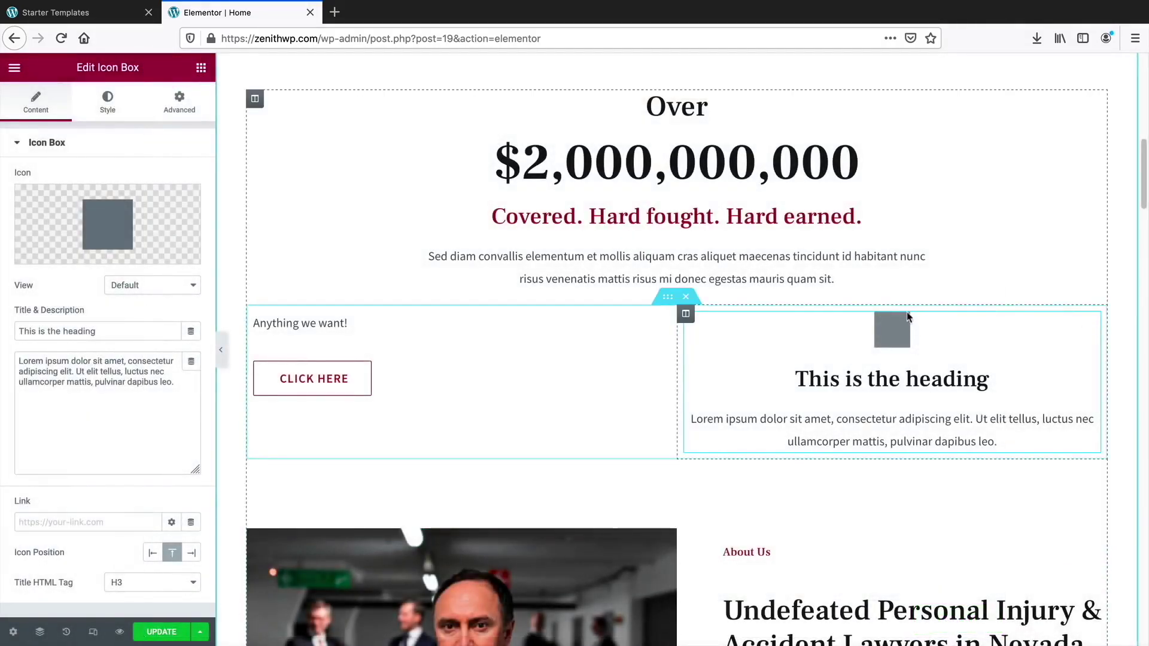
click(146, 253)
scroll(592, 491, down, 5)
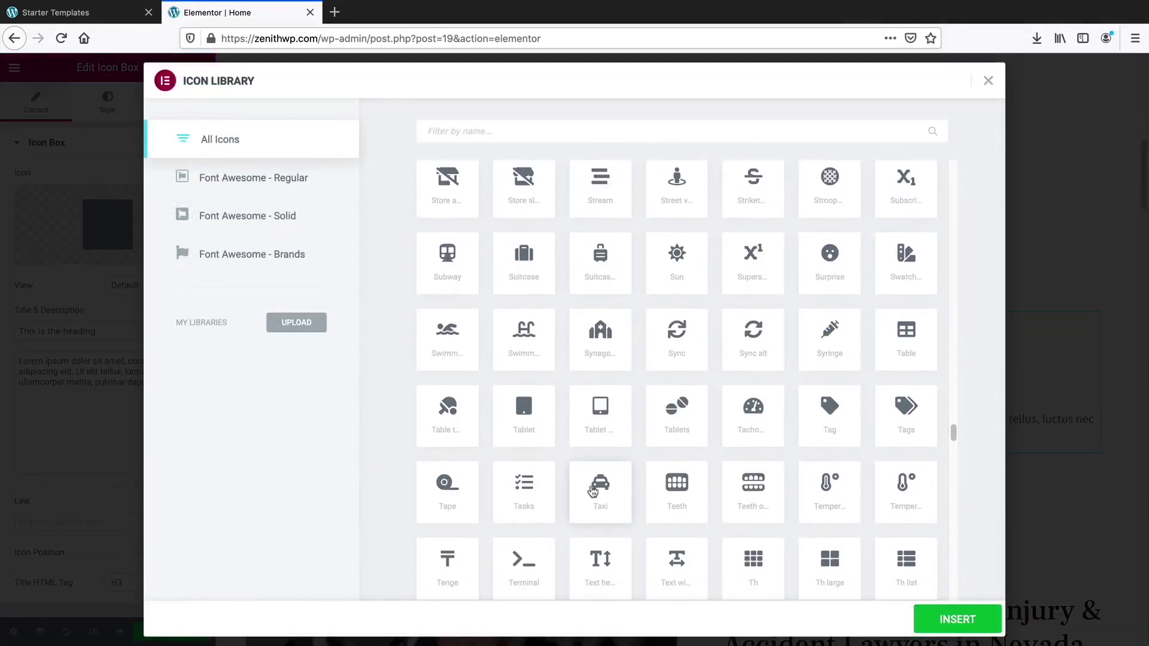
click(620, 490)
click(941, 625)
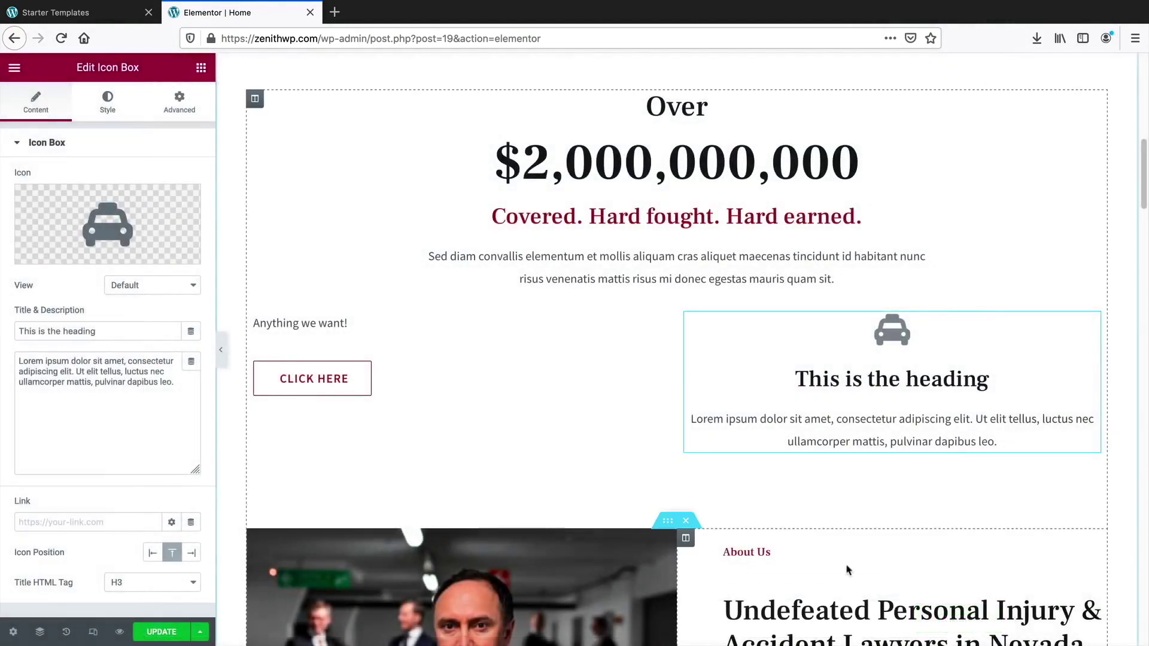
scroll(833, 553, down, 1)
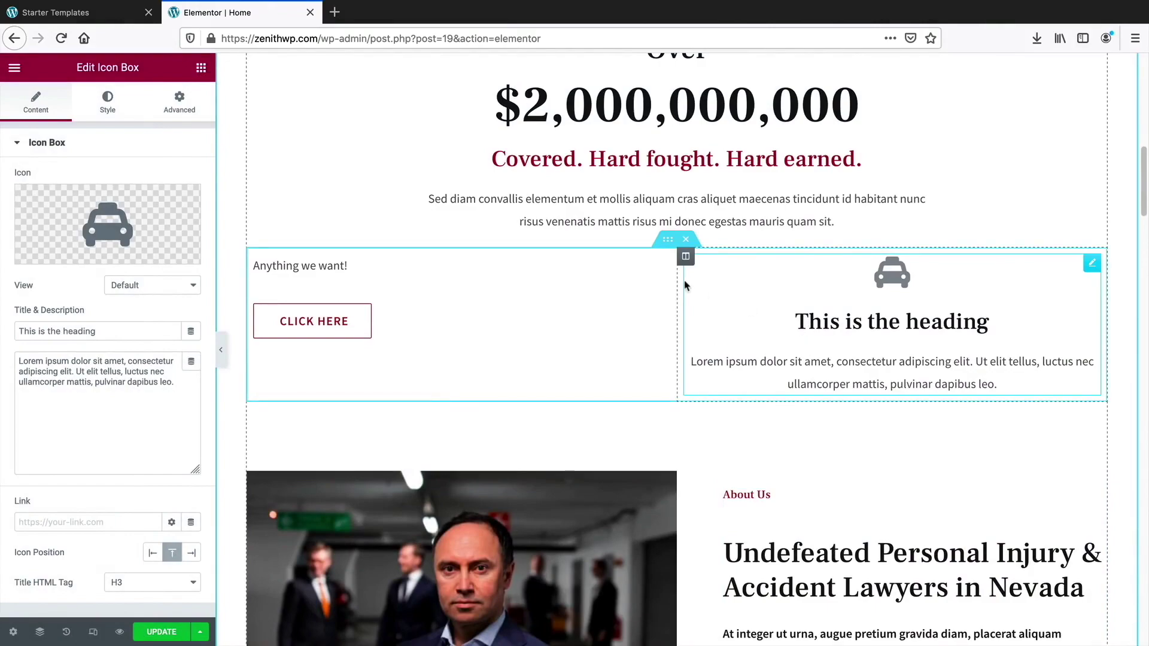
- Duplicate the taxi icon box and then the whole inner section
right_click(1091, 264)
click(1084, 301)
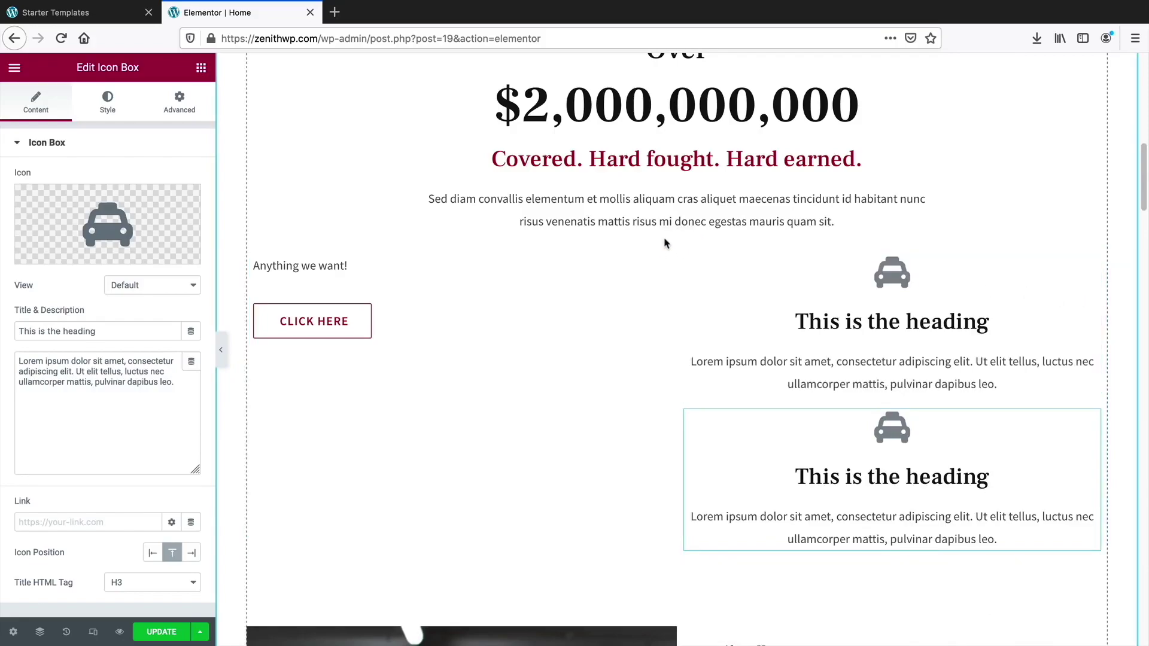
right_click(668, 241)
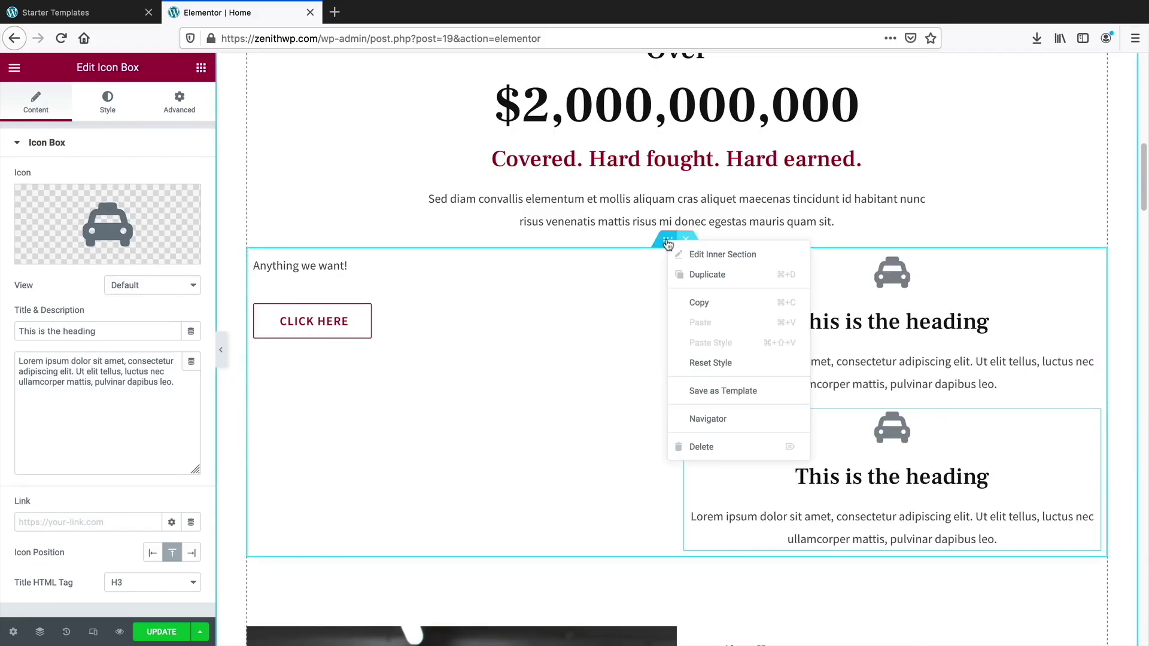
click(690, 275)
scroll(688, 287, down, 5)
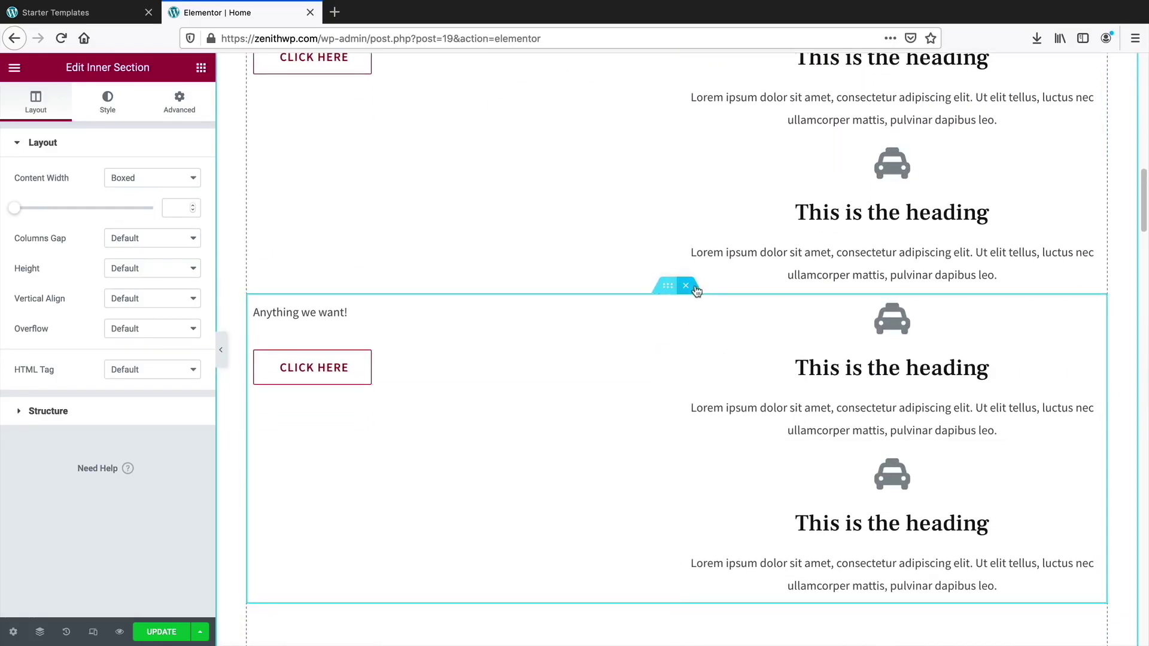
- Delete every copy of the inner section, leaving the intro paragraph above About Us
click(691, 290)
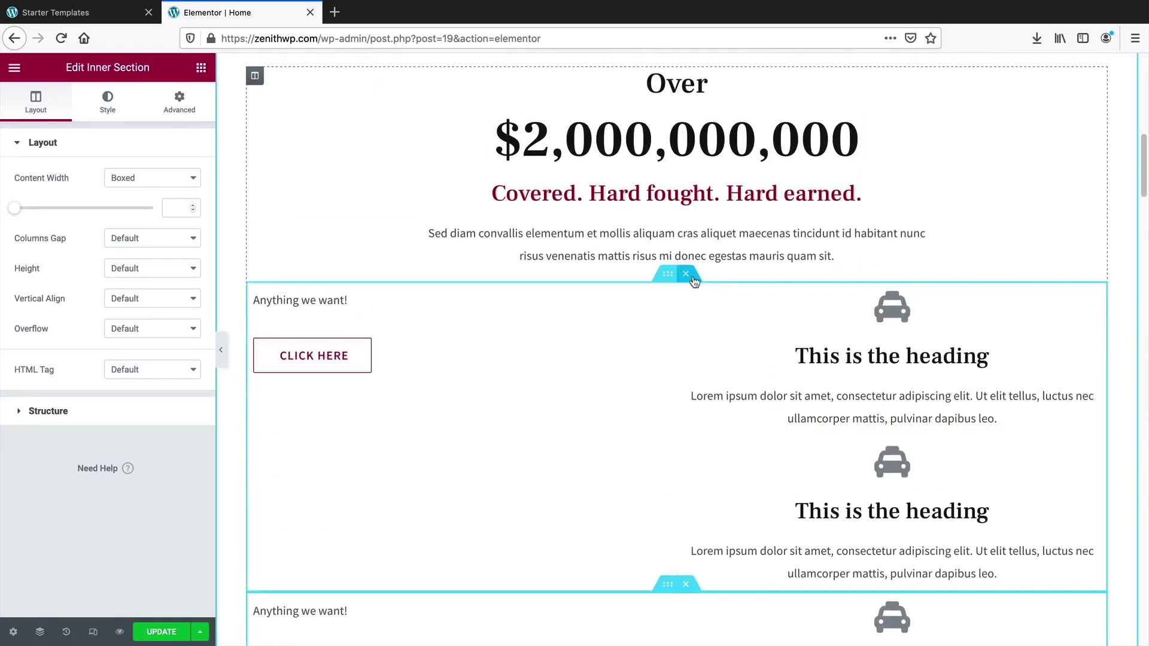
click(688, 275)
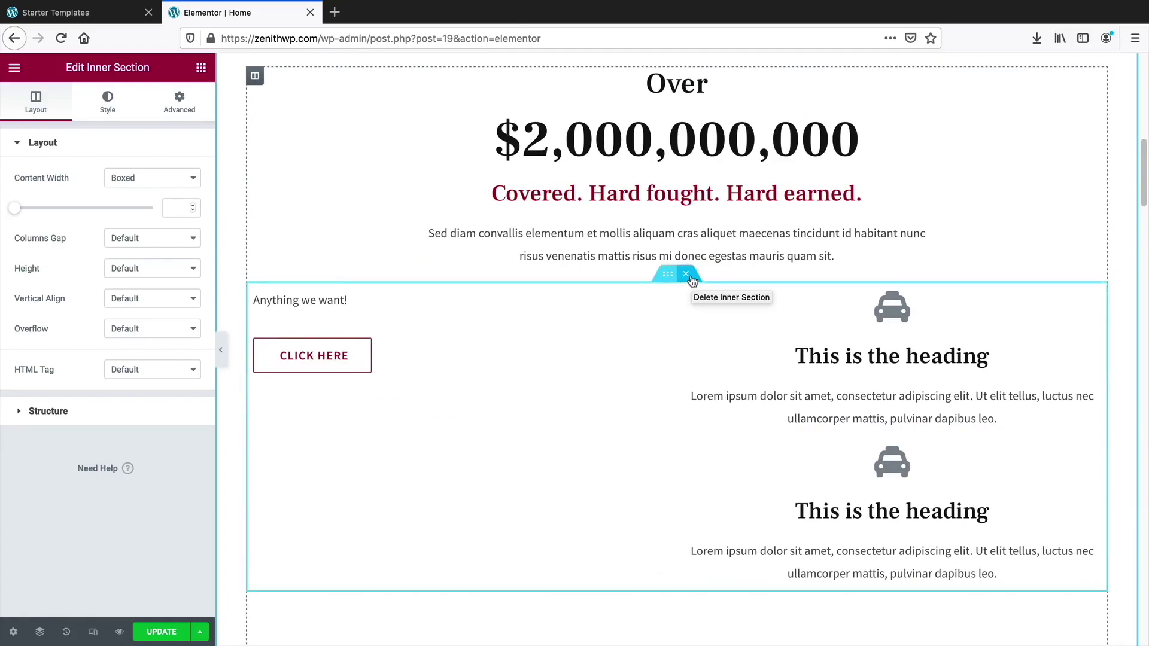
click(689, 277)
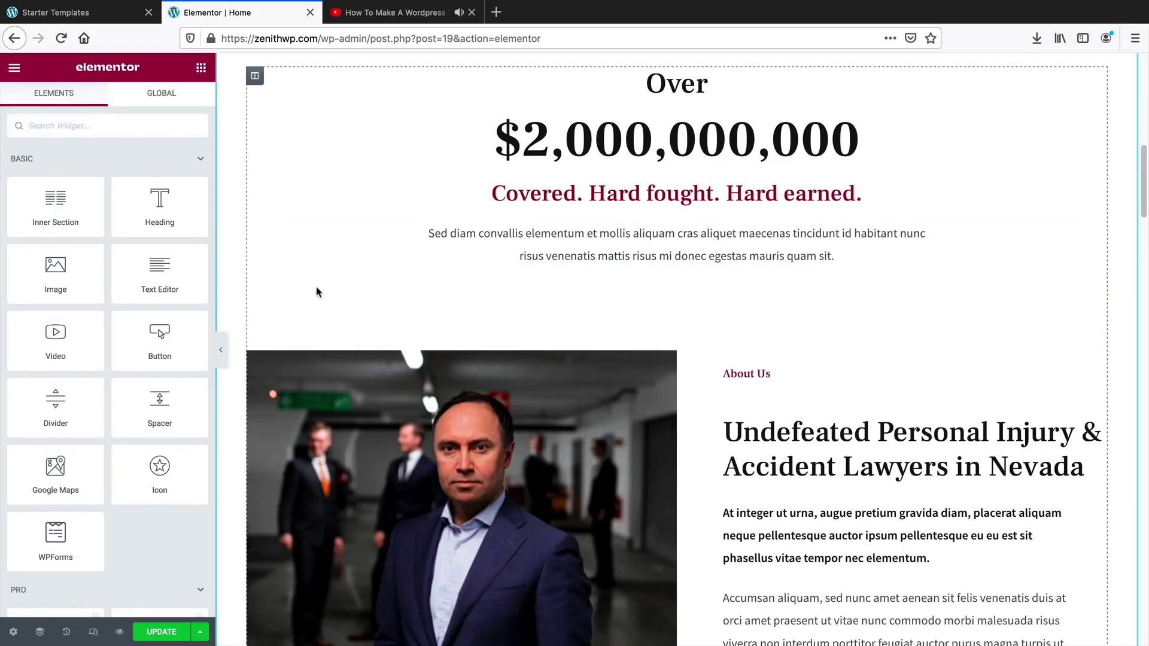
- Jump the YouTube Elementor tutorial to 33:02, skim the comments, then return to Elementor
click(380, 13)
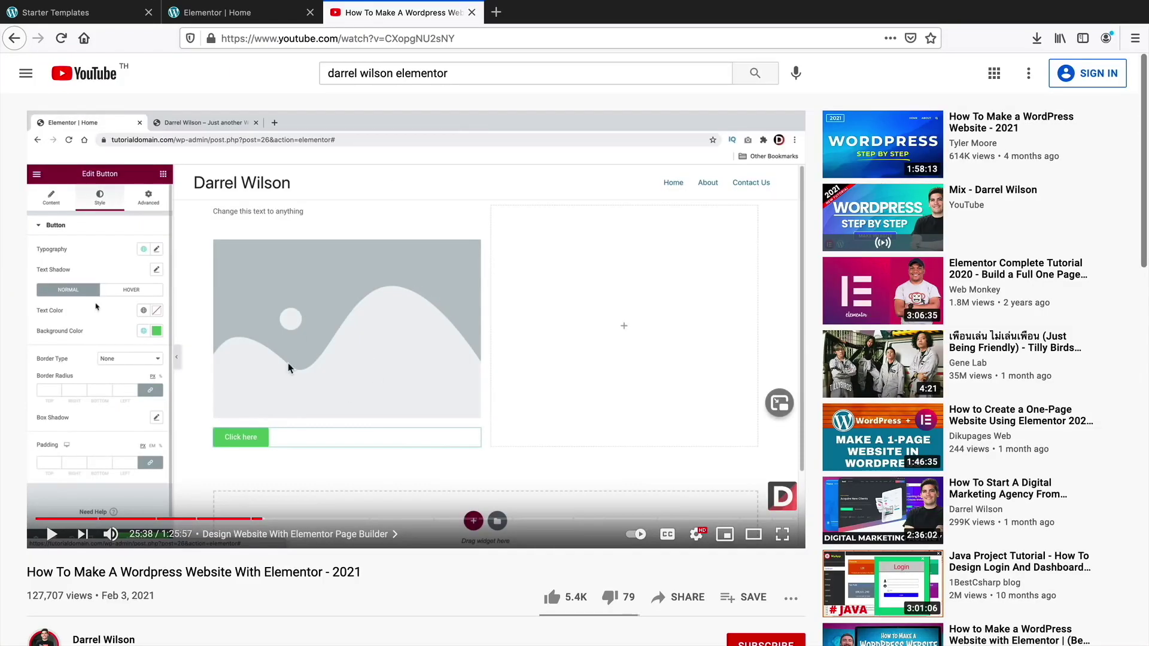
drag(261, 520, 305, 520)
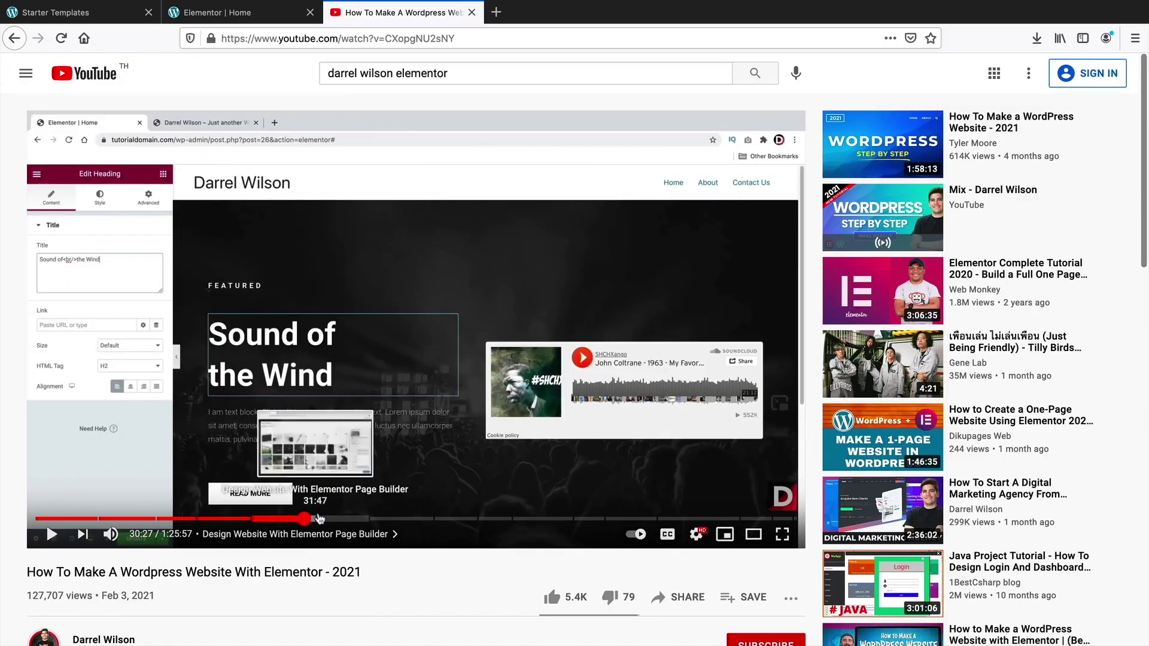
click(326, 520)
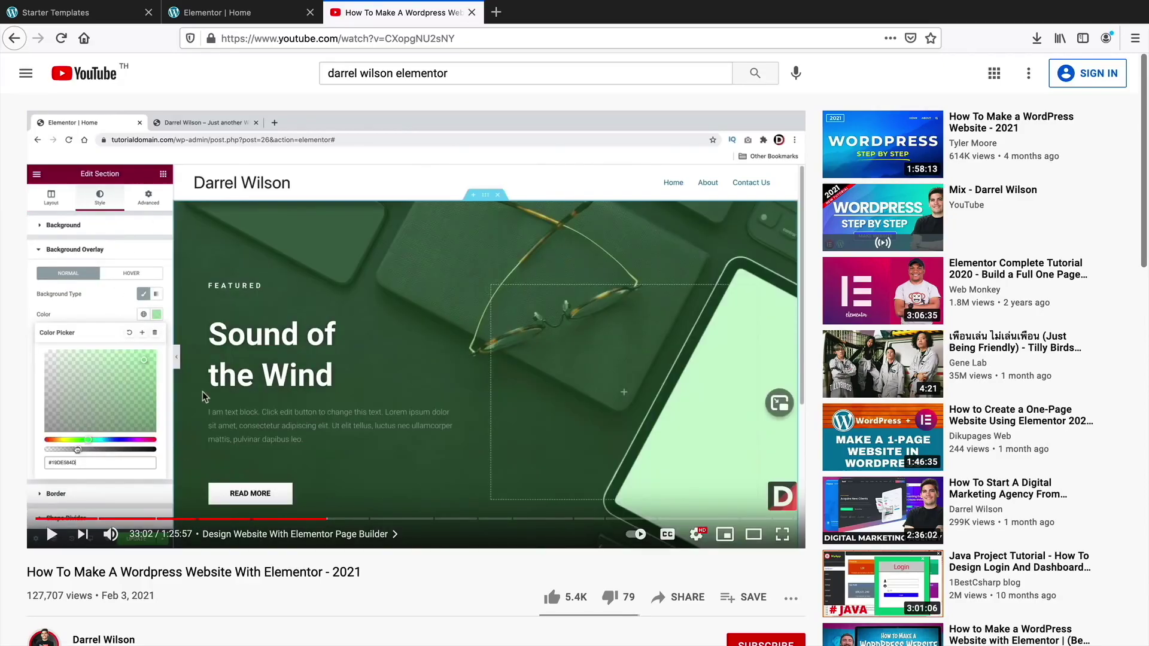
scroll(204, 396, down, 3)
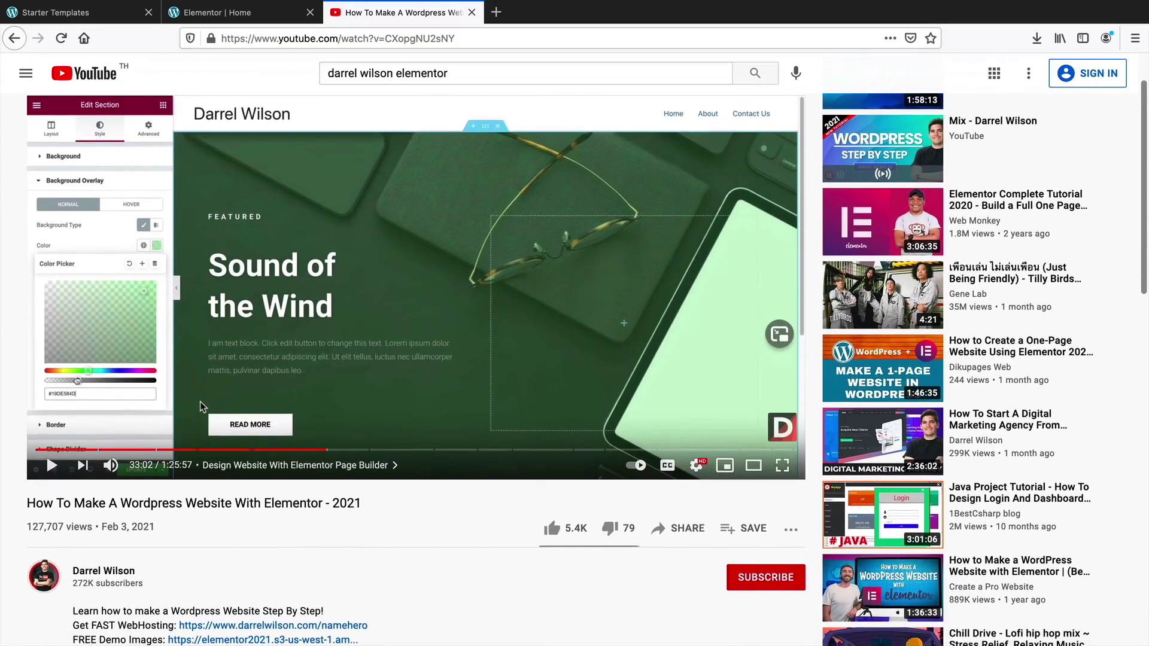
scroll(201, 402, down, 2)
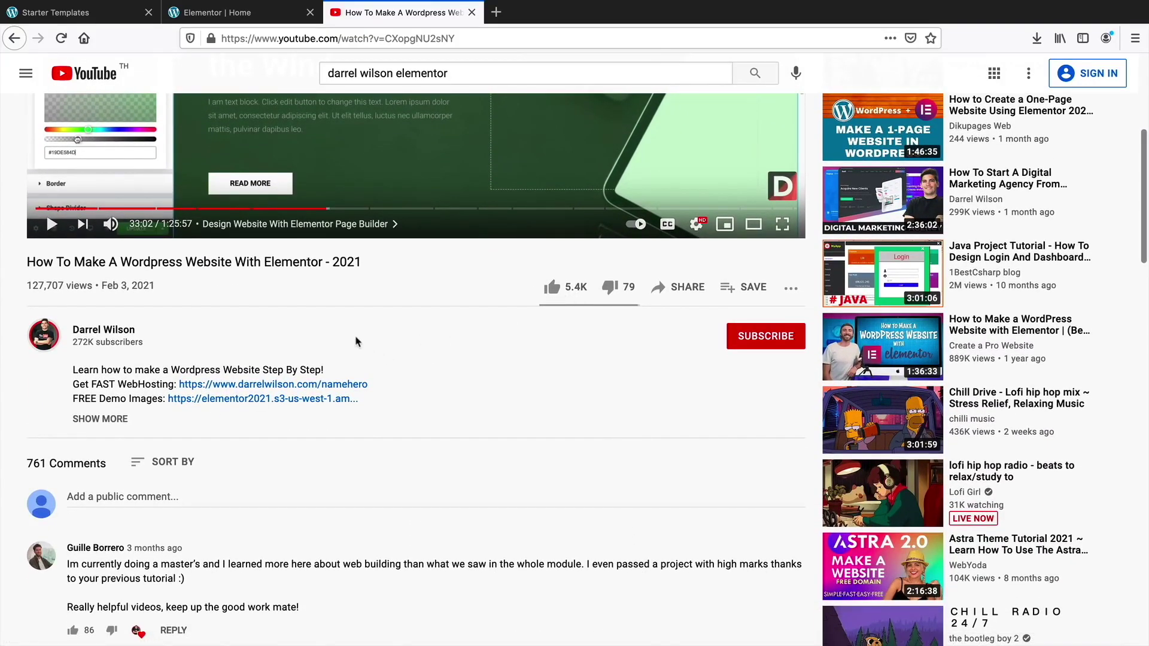
scroll(359, 346, down, 2)
scroll(116, 580, up, 7)
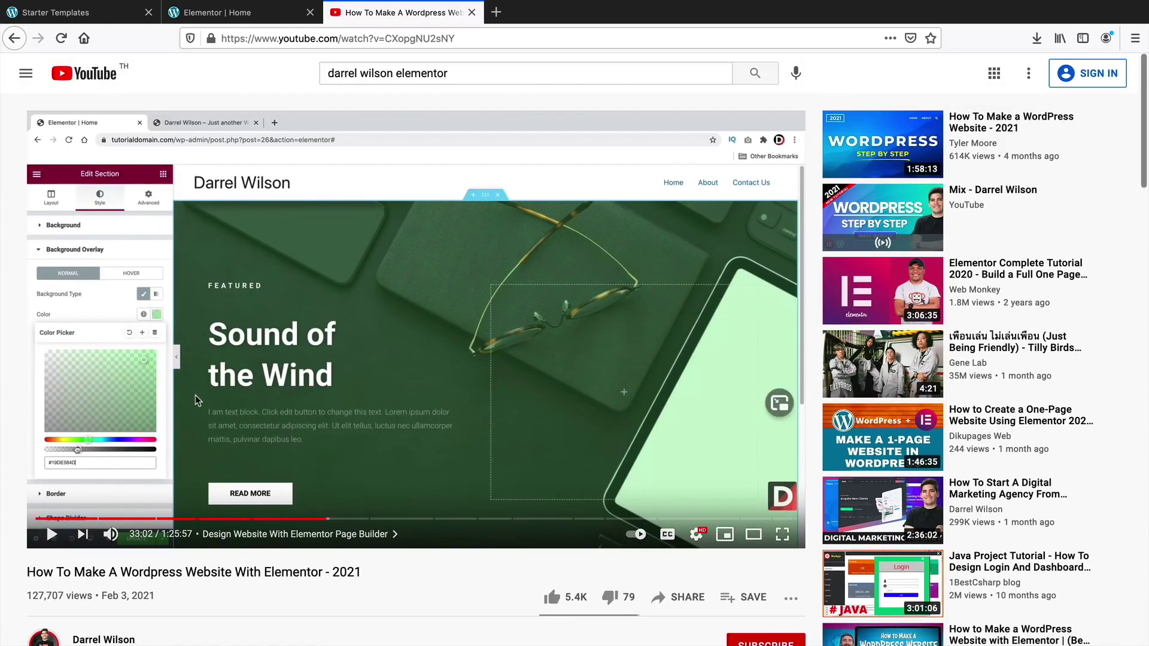
click(214, 20)
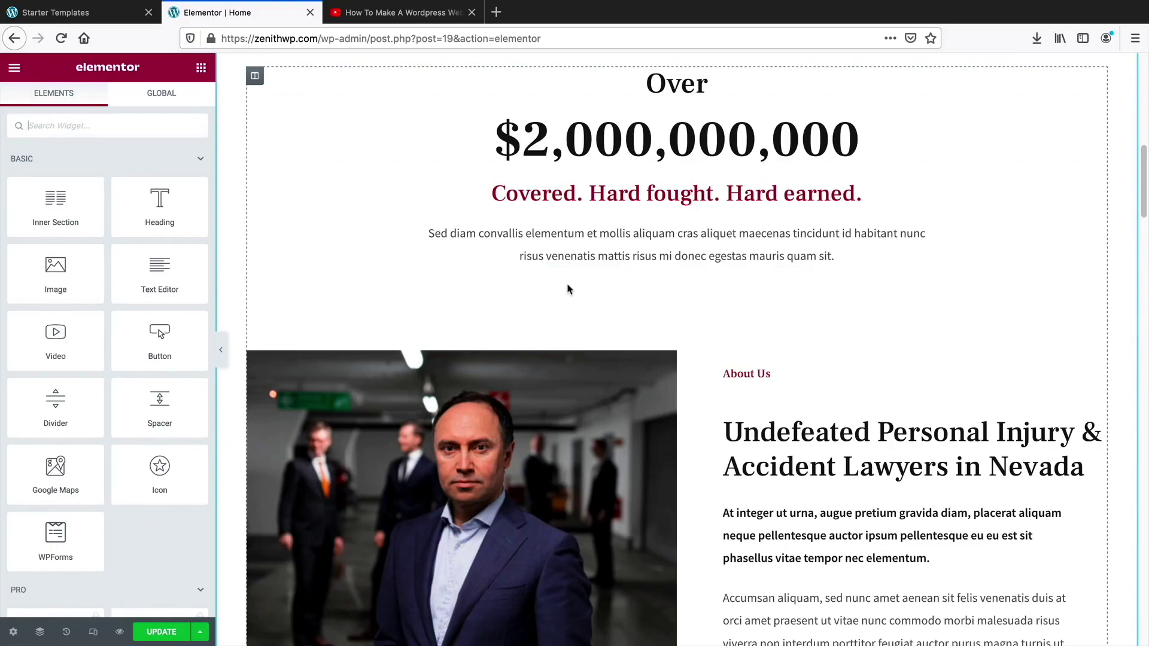
- Add a progress bar under No Fee Unless You Win and copy it under Multi Billions in Recoveries
scroll(102, 413, down, 15)
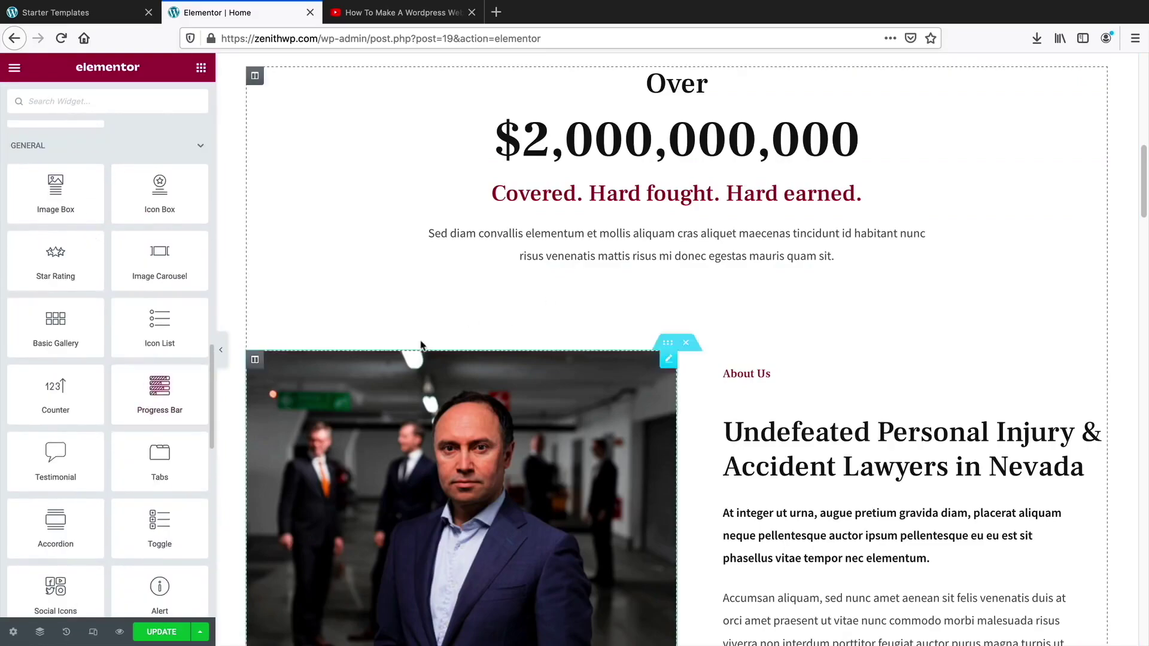
scroll(719, 389, down, 5)
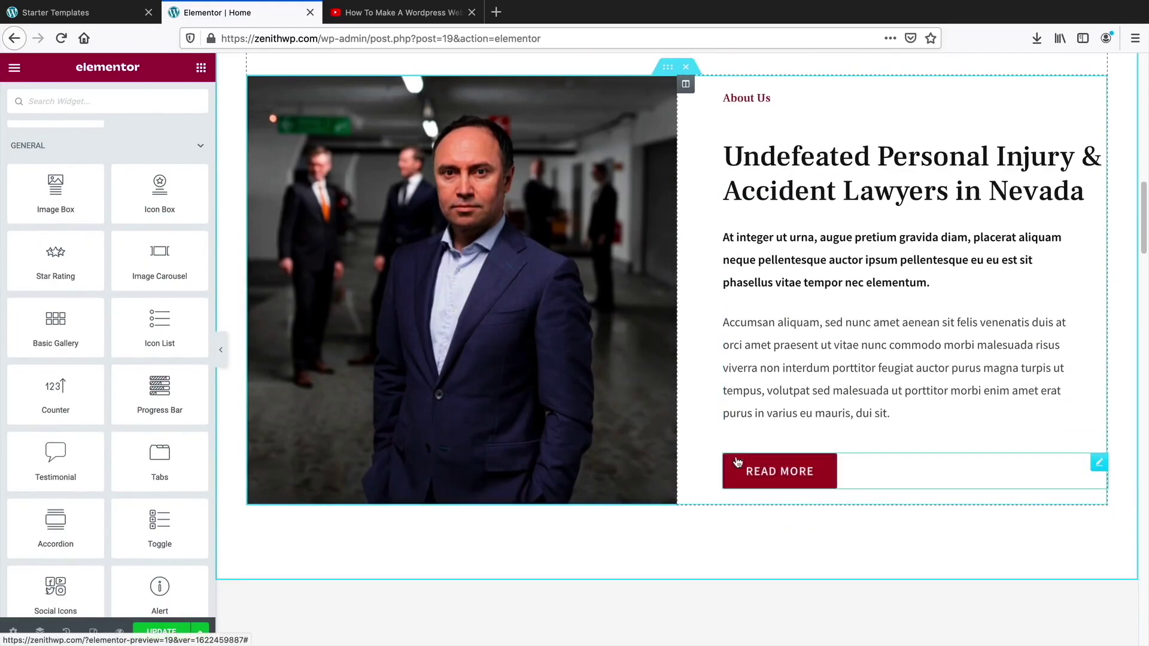
scroll(738, 462, down, 5)
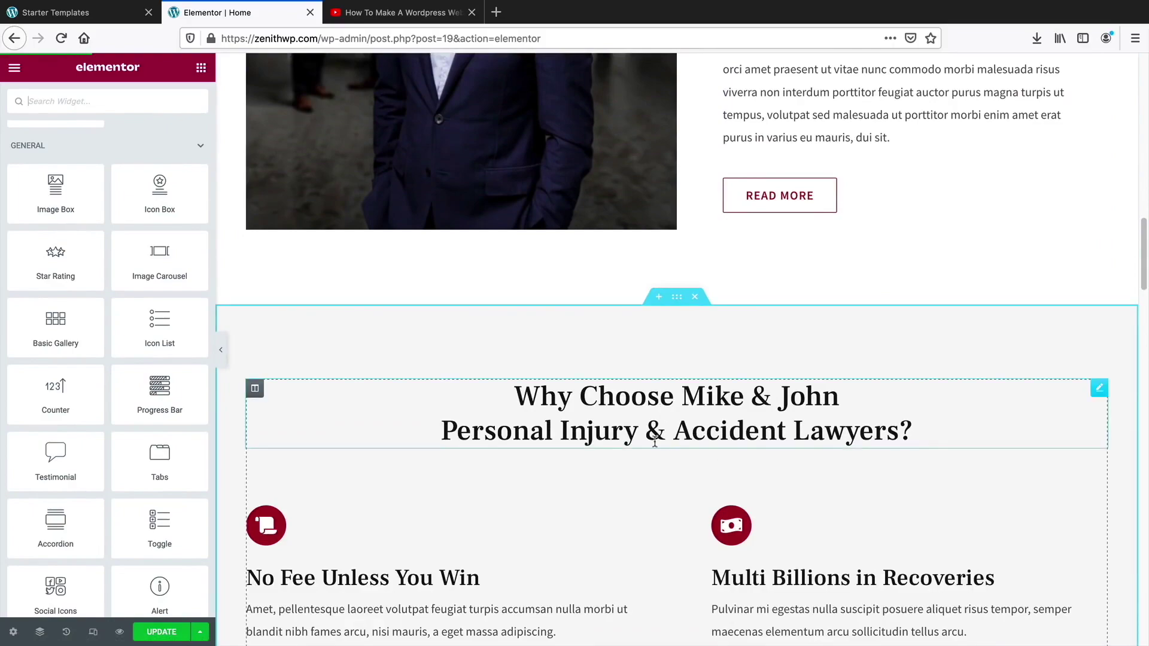
scroll(437, 404, down, 3)
drag(160, 389, 333, 416)
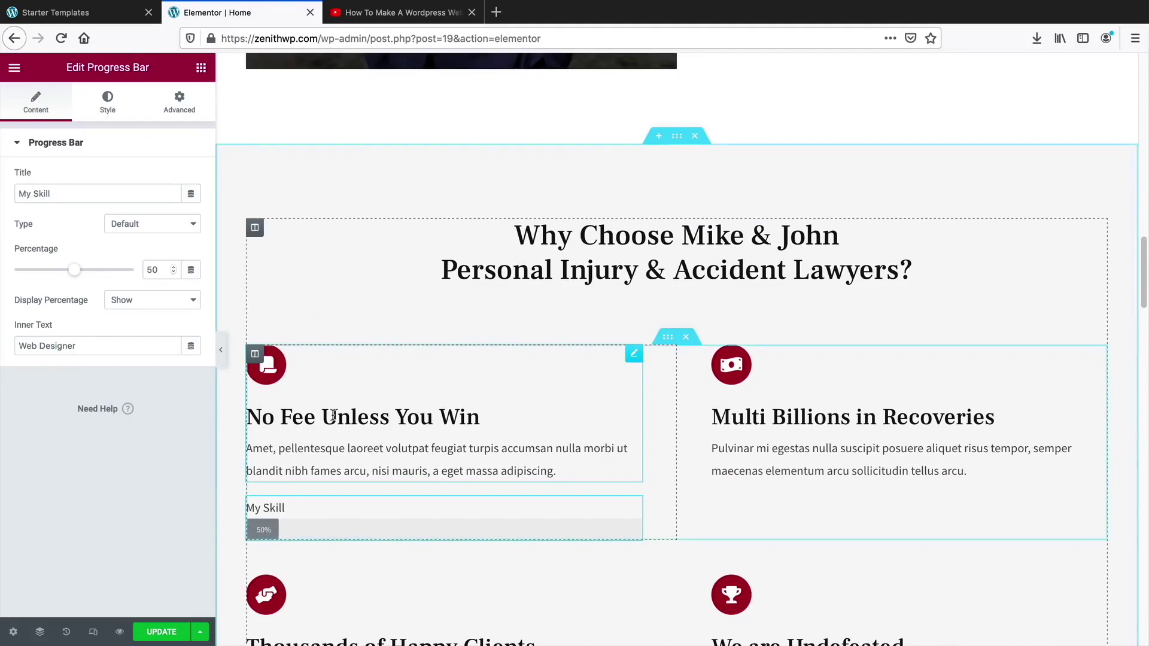
right_click(622, 493)
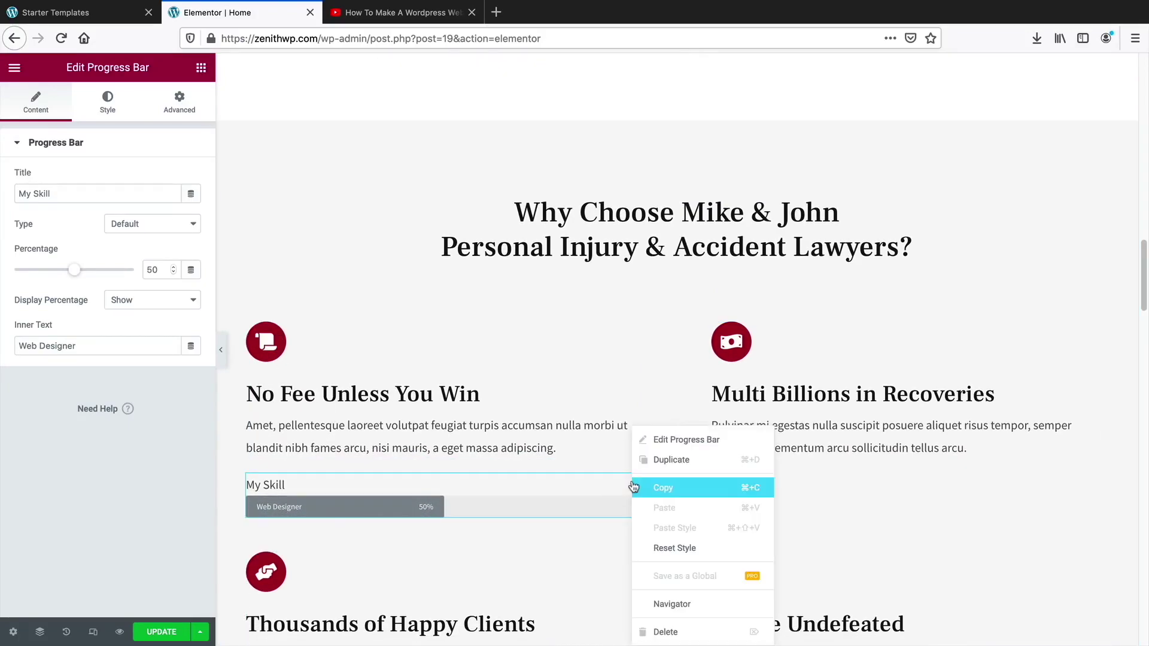
click(646, 456)
drag(631, 483, 838, 407)
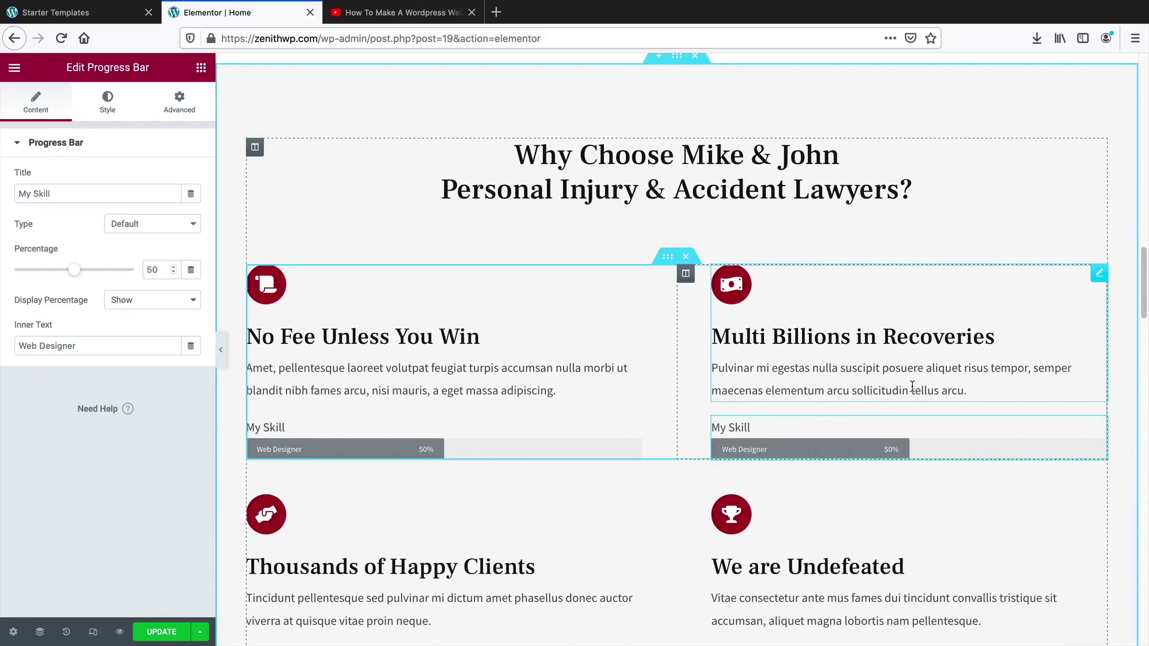
- Delete both columns' progress bars and return to the top of the page
right_click(615, 429)
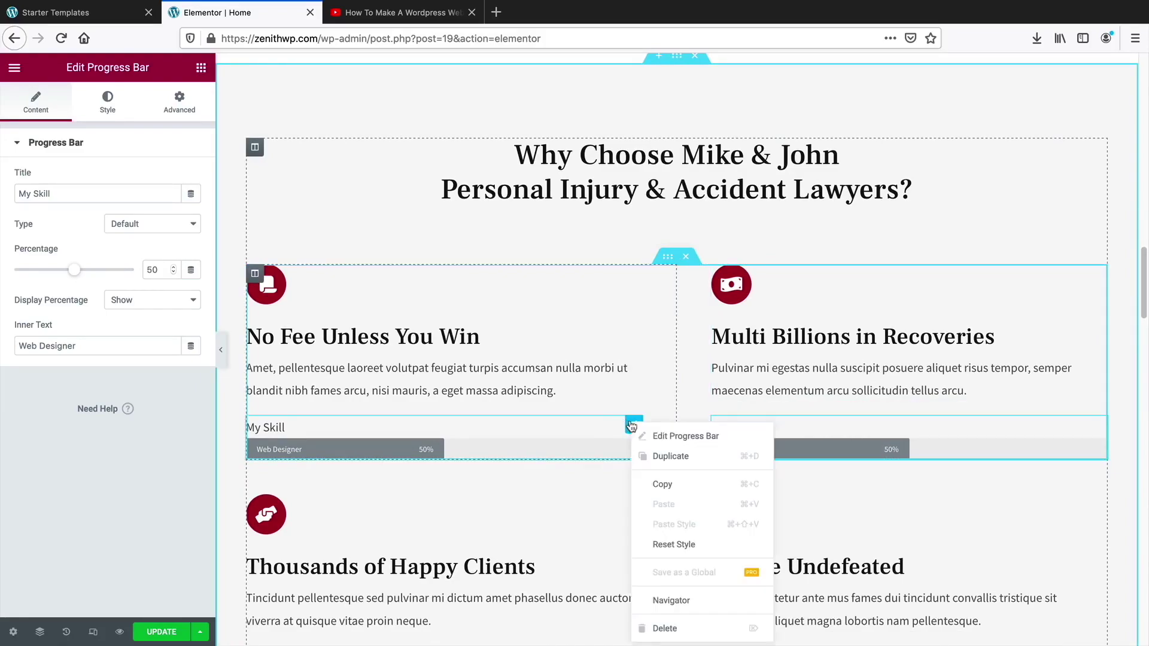
click(670, 627)
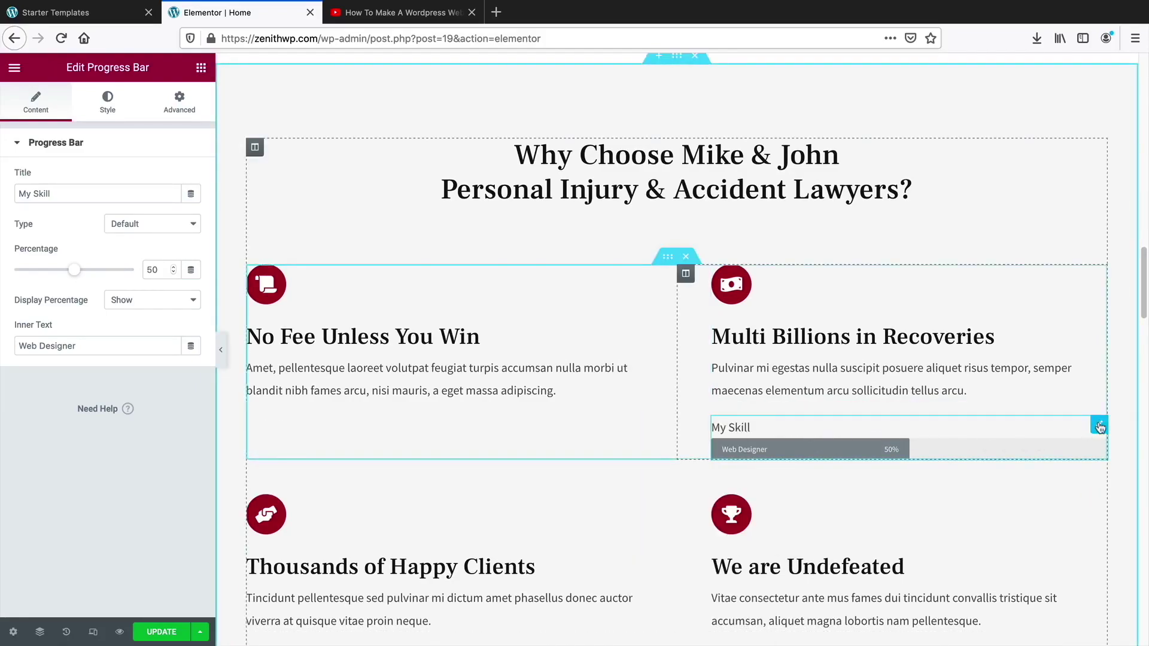
right_click(1097, 430)
click(1032, 630)
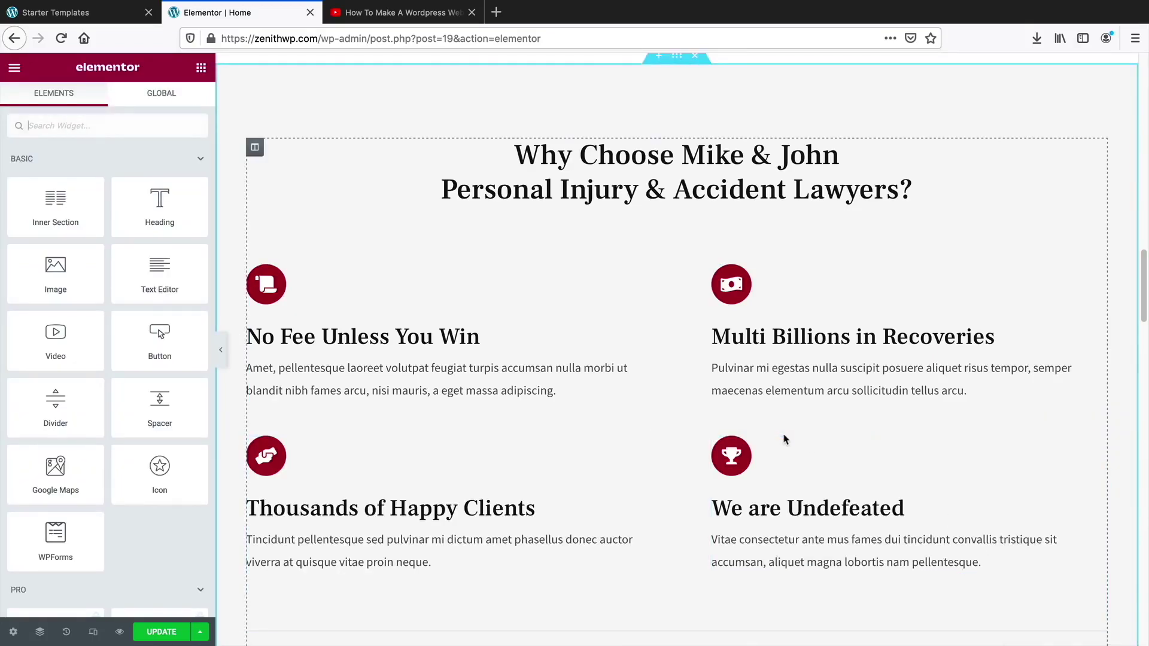
drag(1145, 287, 1146, 90)
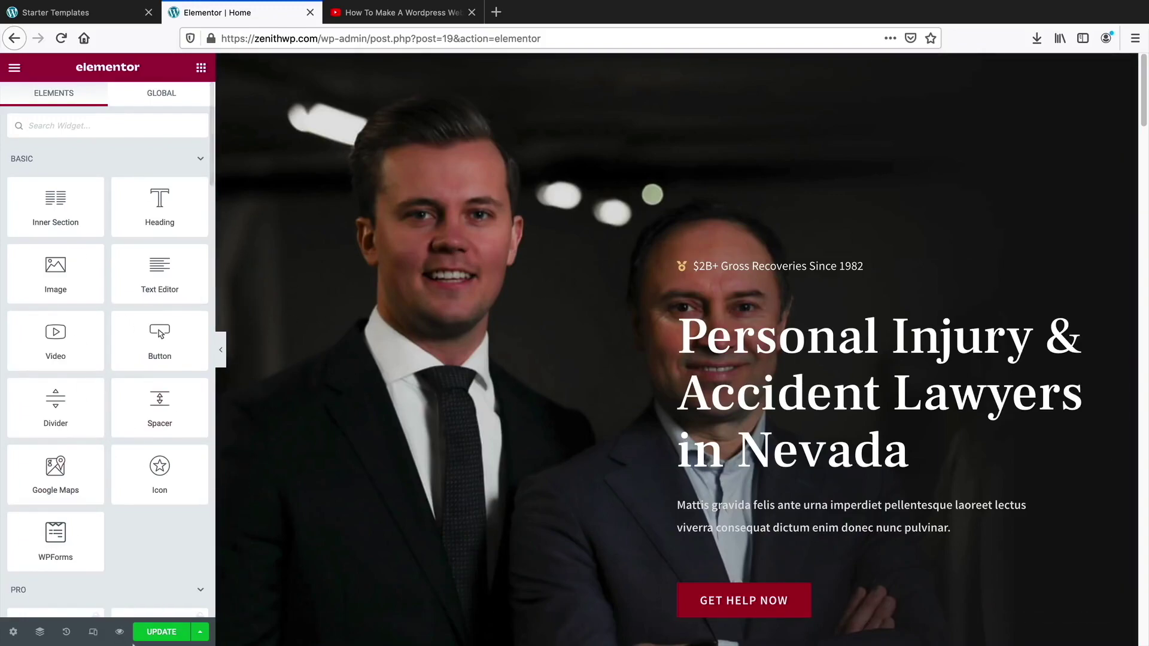
- Update the home page and view it live
click(158, 634)
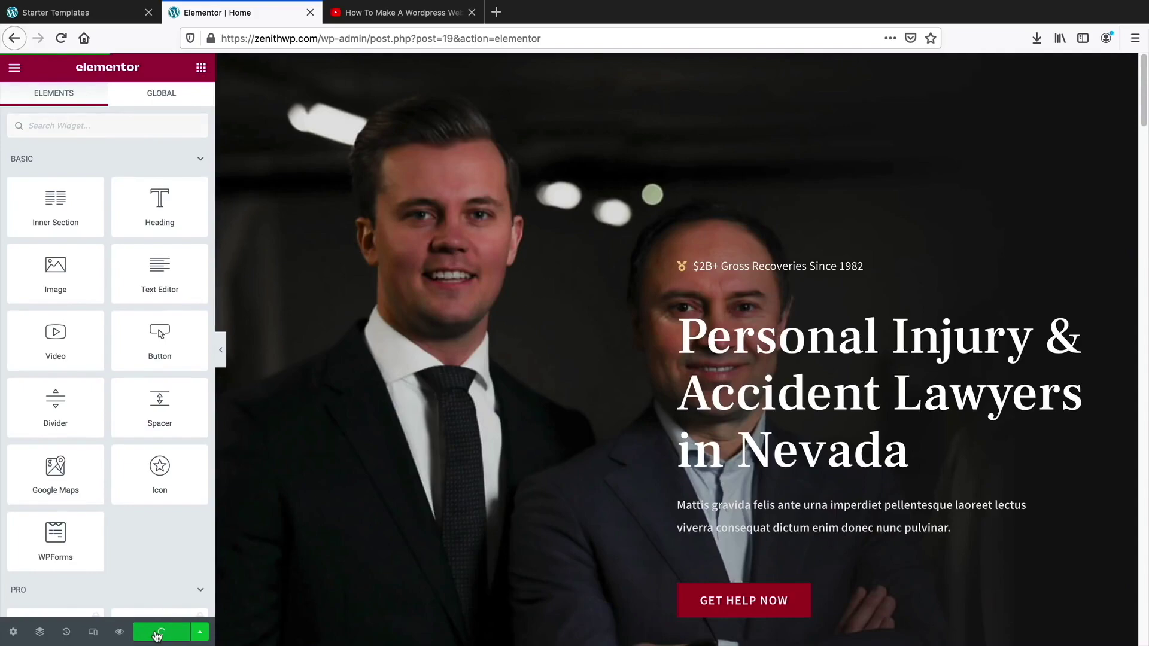
click(17, 70)
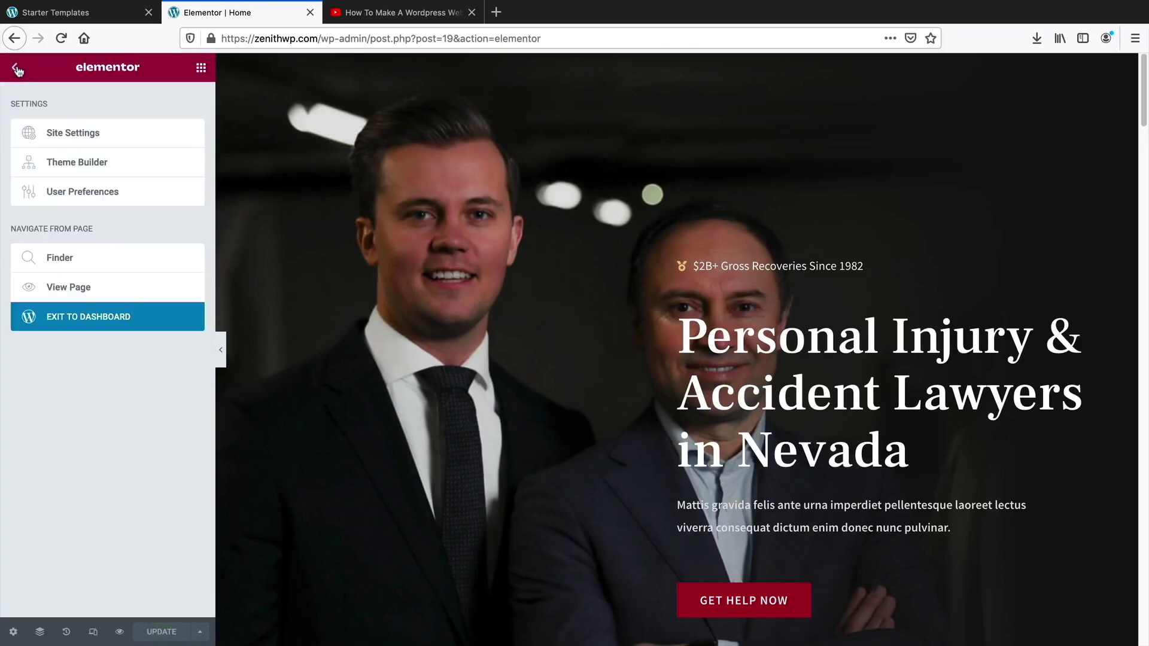
click(82, 289)
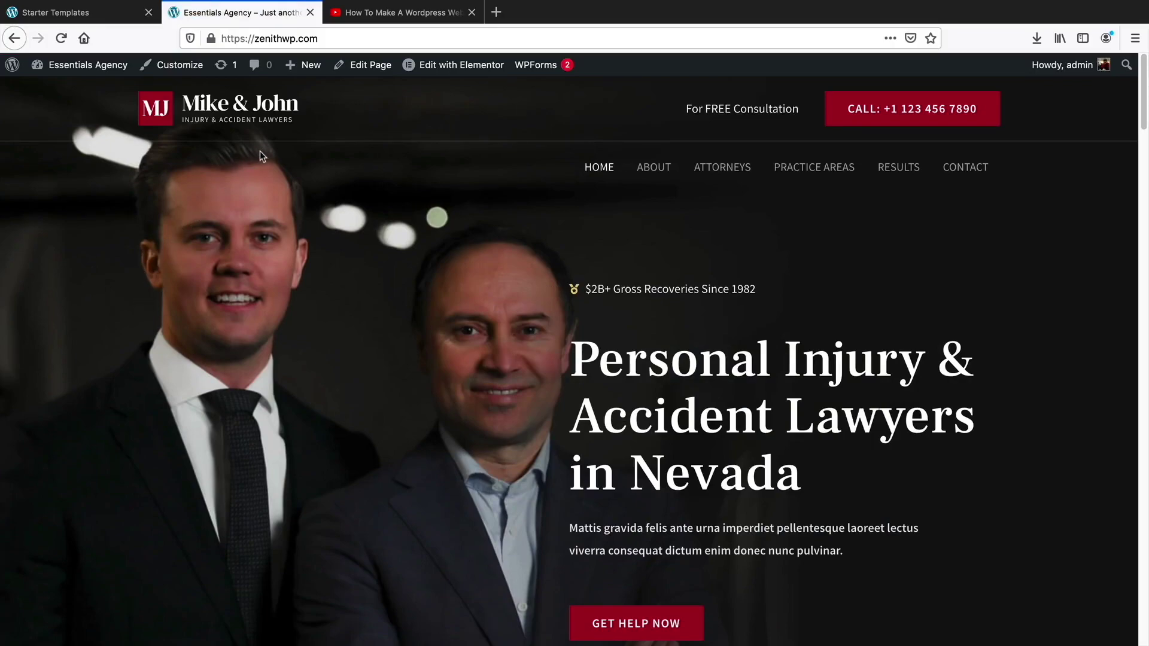
- Dismiss the Starter Templates rating notice on the Dashboard
mouse_move(312, 69)
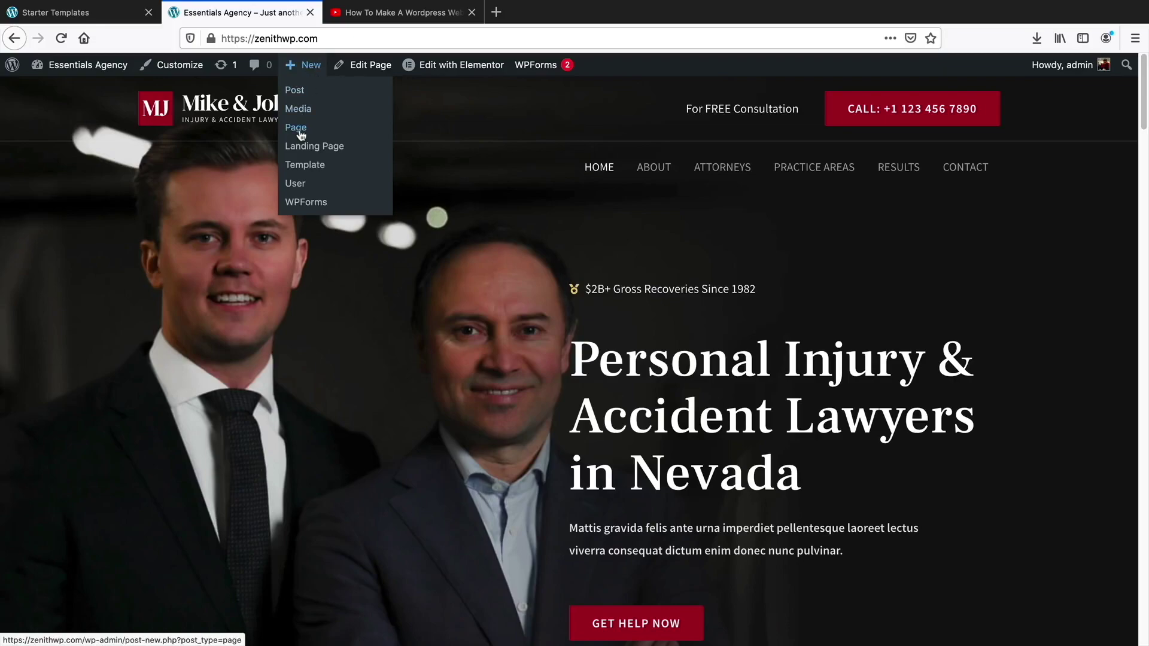
mouse_move(61, 66)
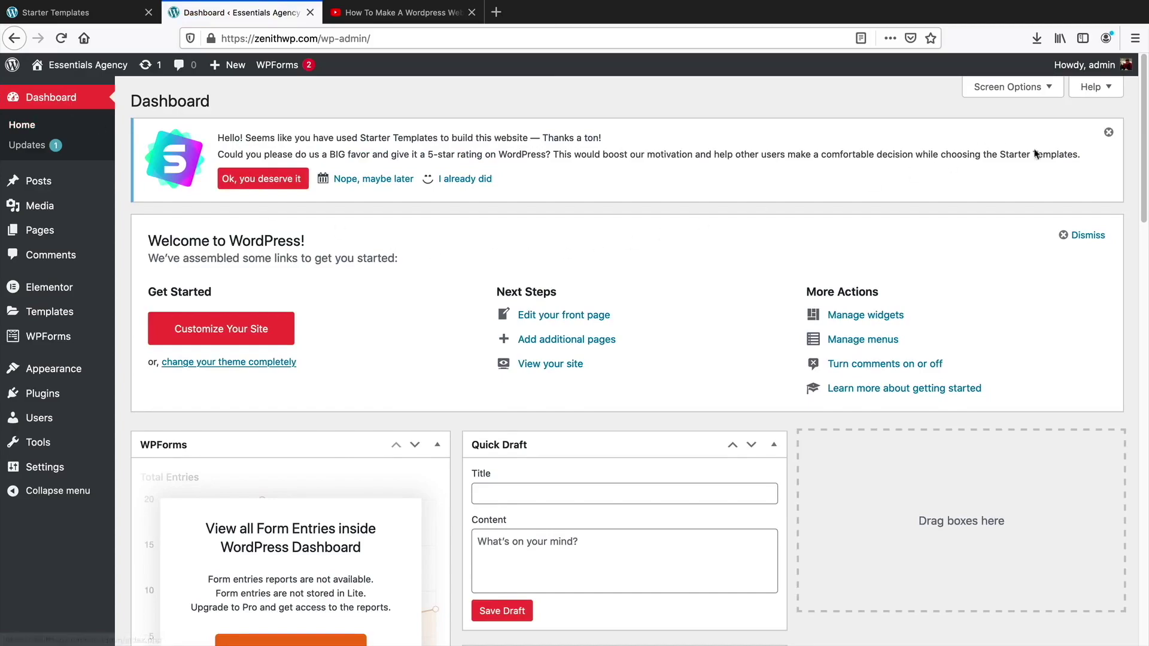
click(1108, 133)
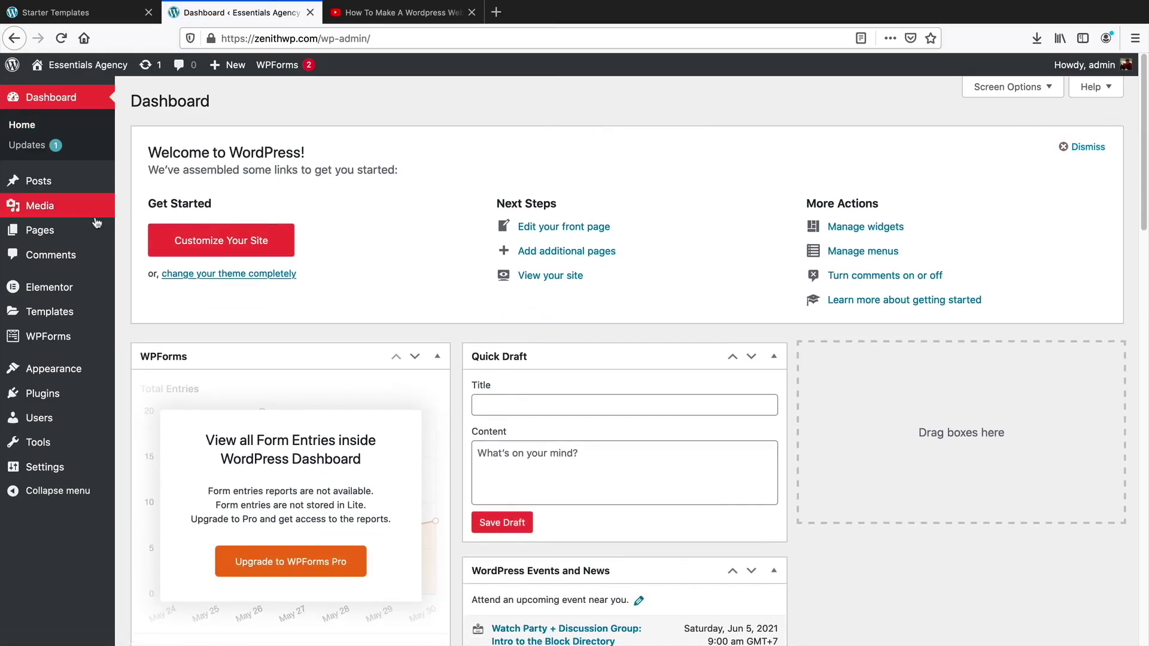
- Start a new page from Pages > All Pages > Add New
mouse_move(48, 233)
click(286, 190)
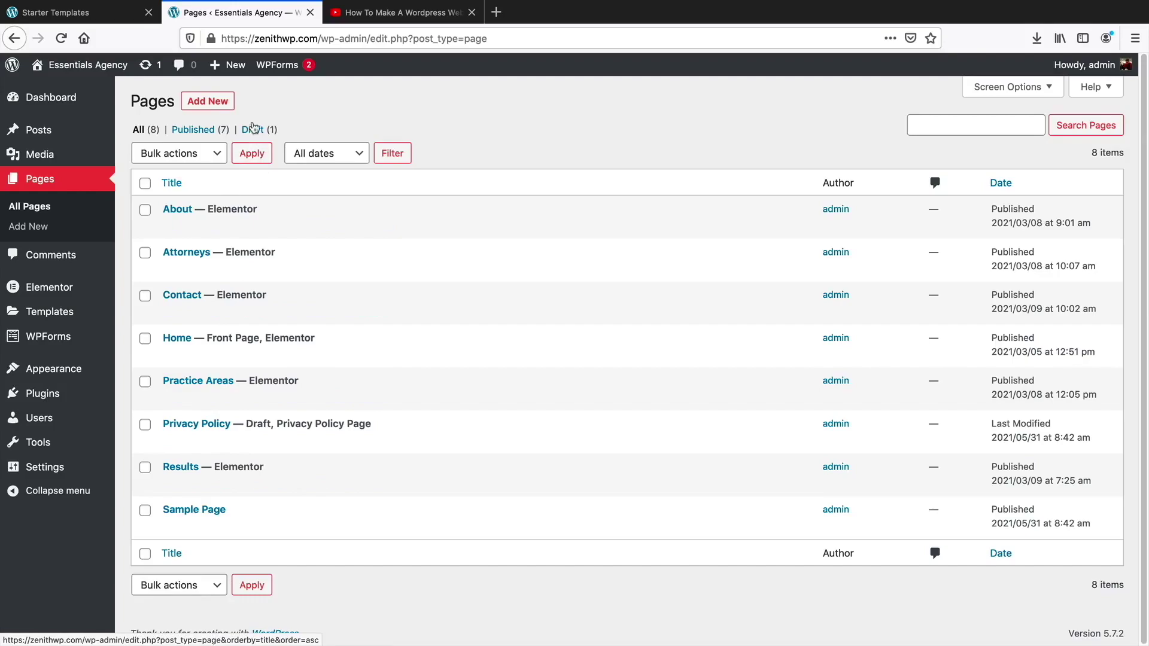
click(203, 103)
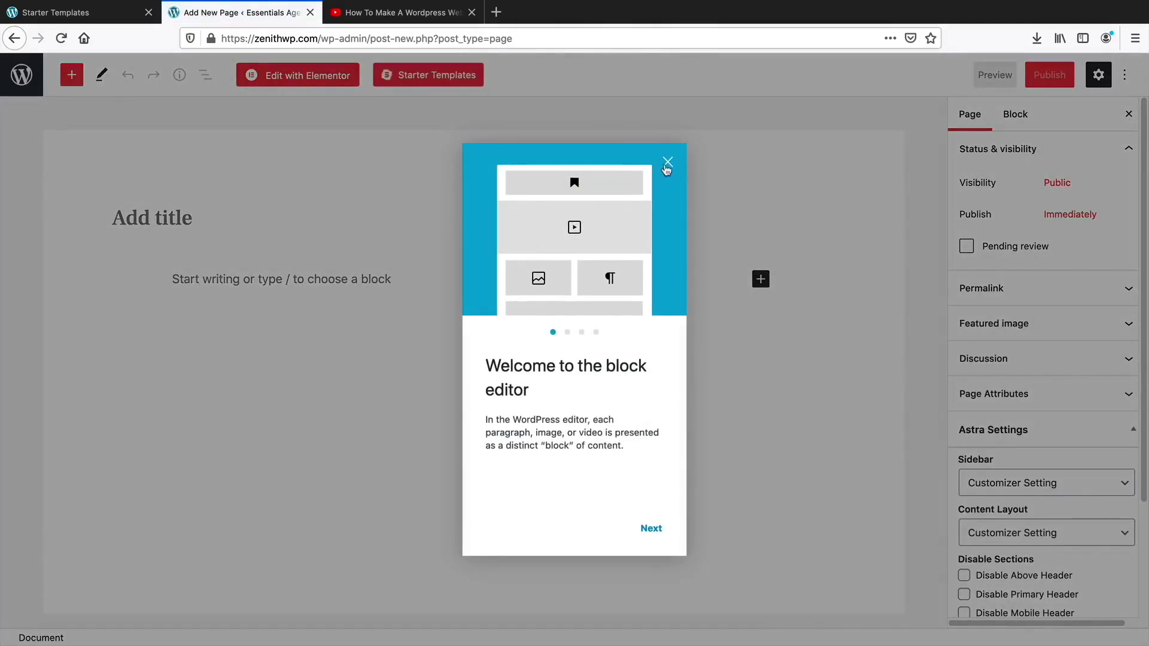
- Title the new page 'Demo' and publish it
click(666, 161)
click(411, 227)
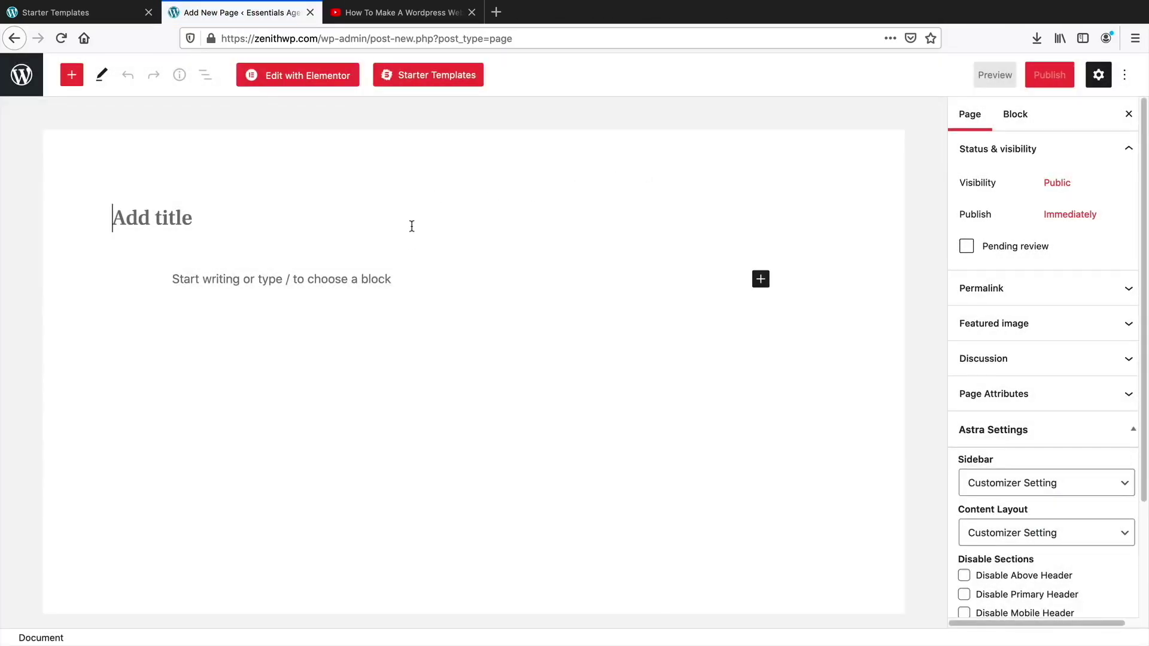
text(Demo)
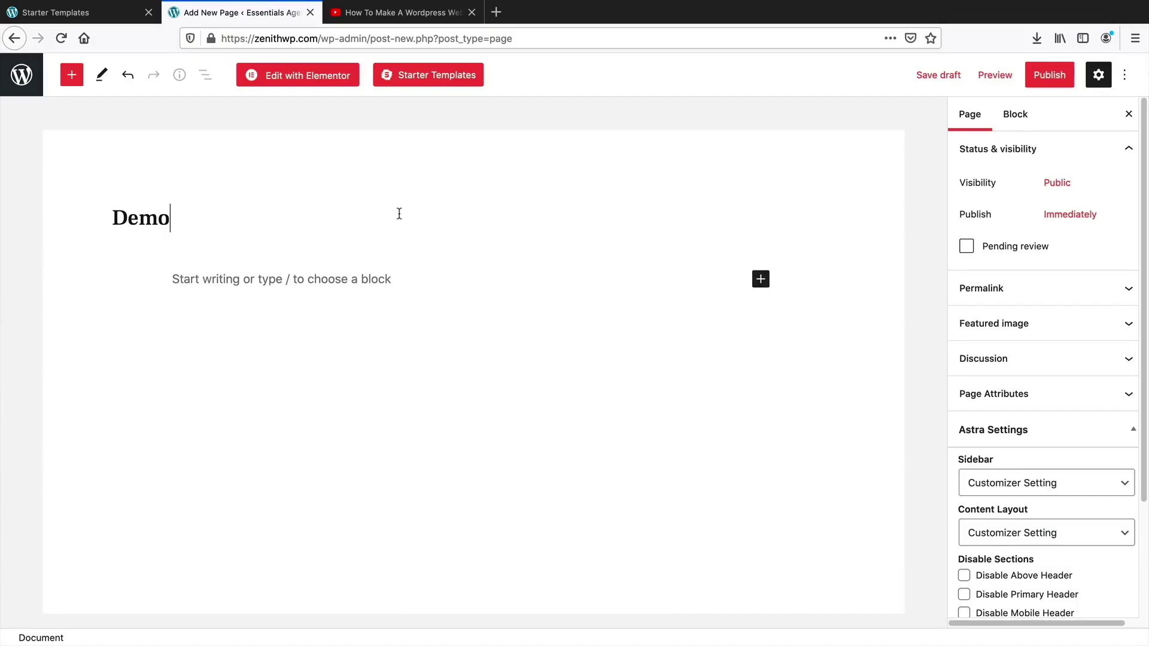
click(1035, 83)
click(1027, 82)
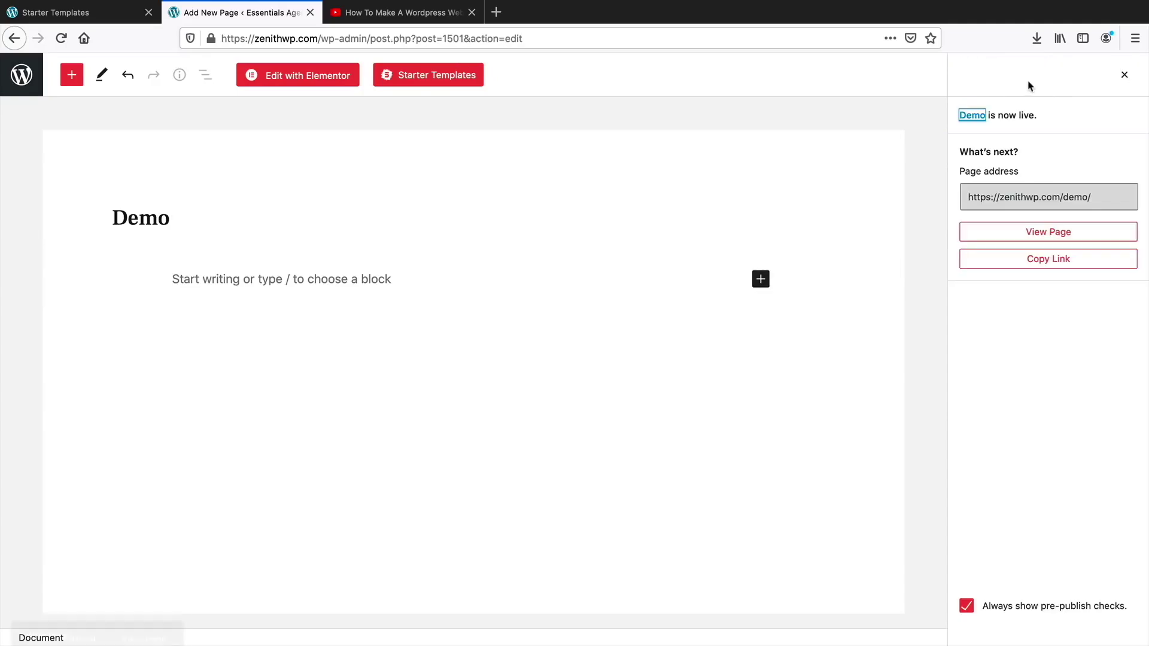
click(1123, 76)
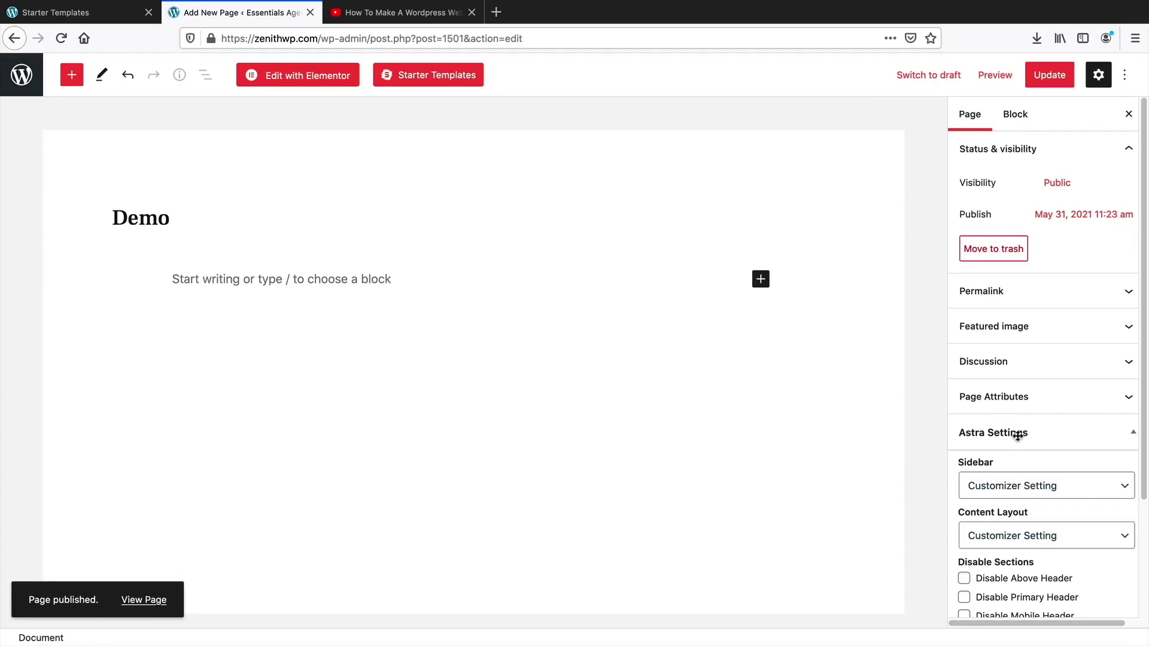
- Set Content Layout to Full Width / Stretched, disable the title, update, and edit with Elementor
scroll(1126, 352, down, 5)
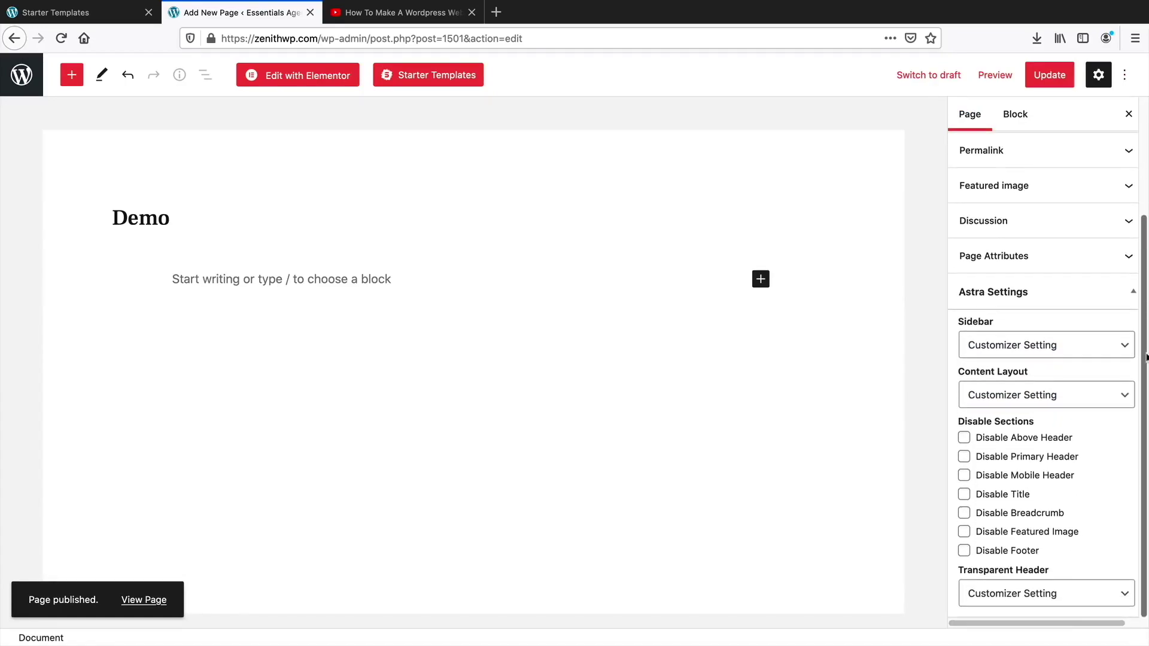
click(1016, 397)
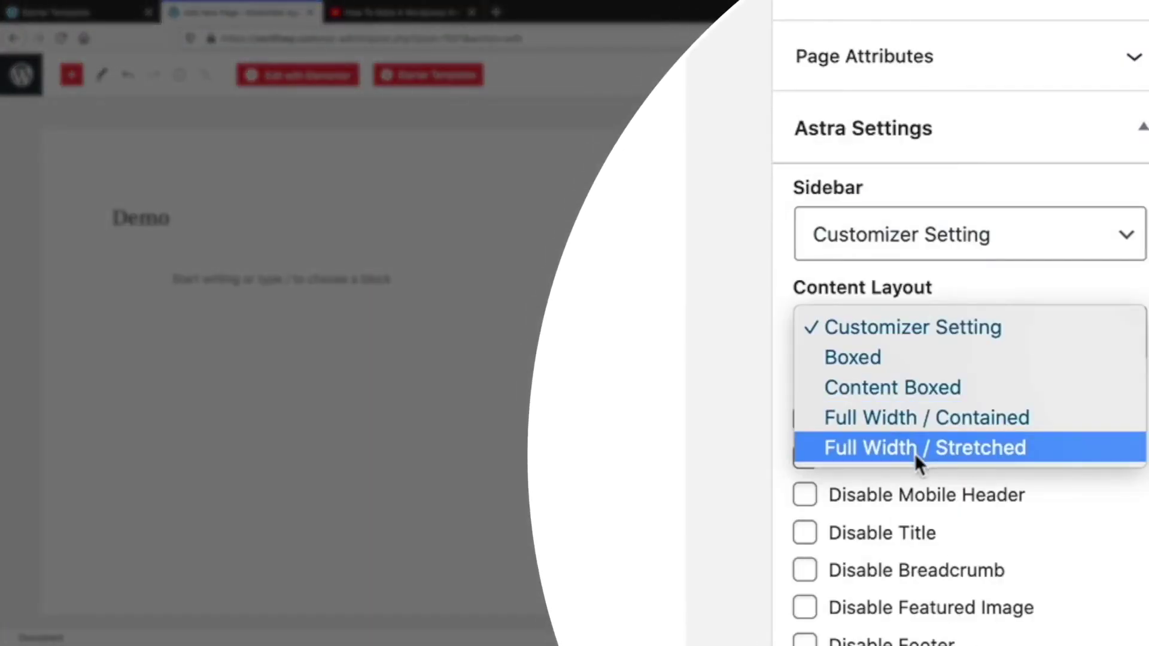
click(914, 453)
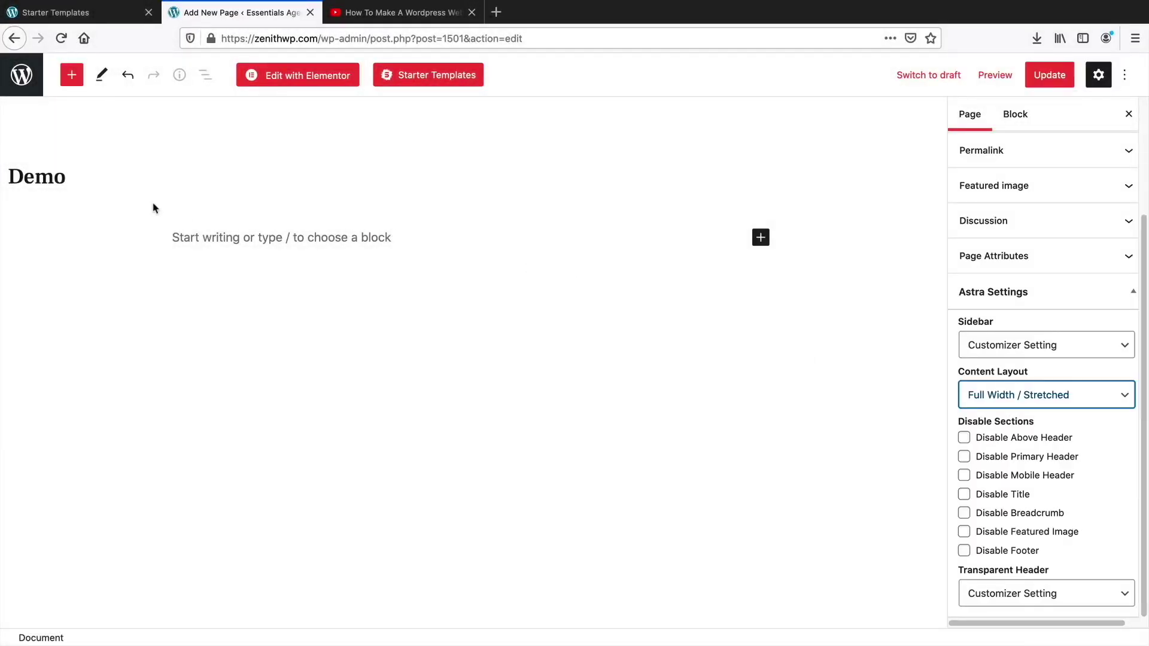
mouse_move(66, 178)
mouse_down()
mouse_move(2, 173)
mouse_move(55, 176)
mouse_up()
click(964, 495)
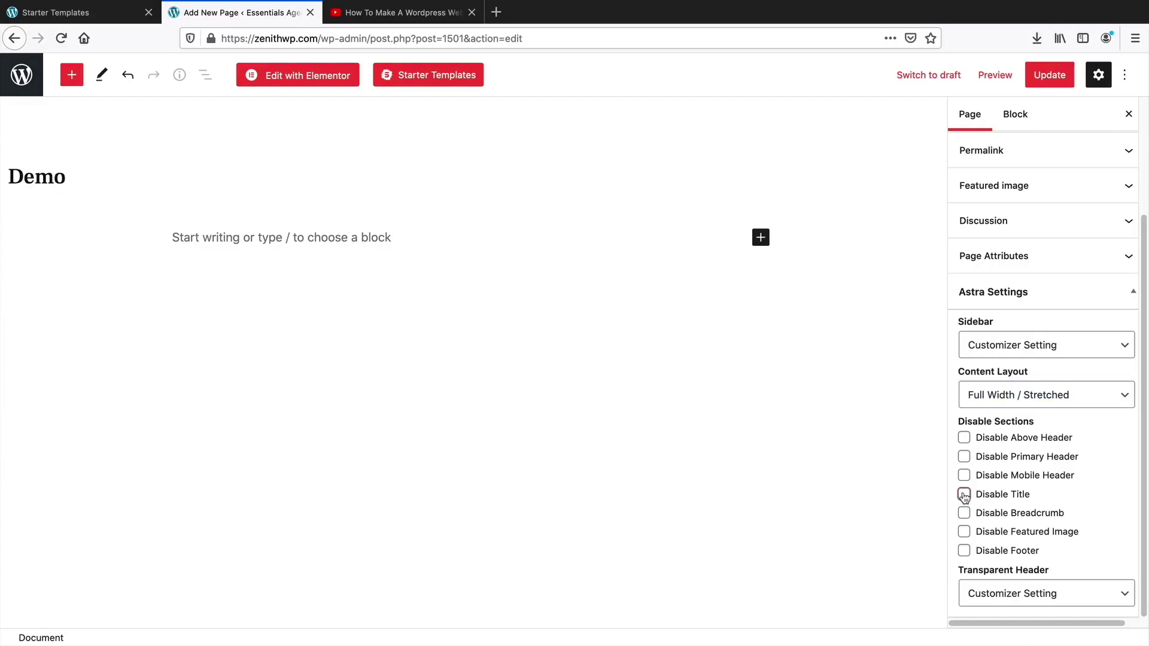
click(1063, 82)
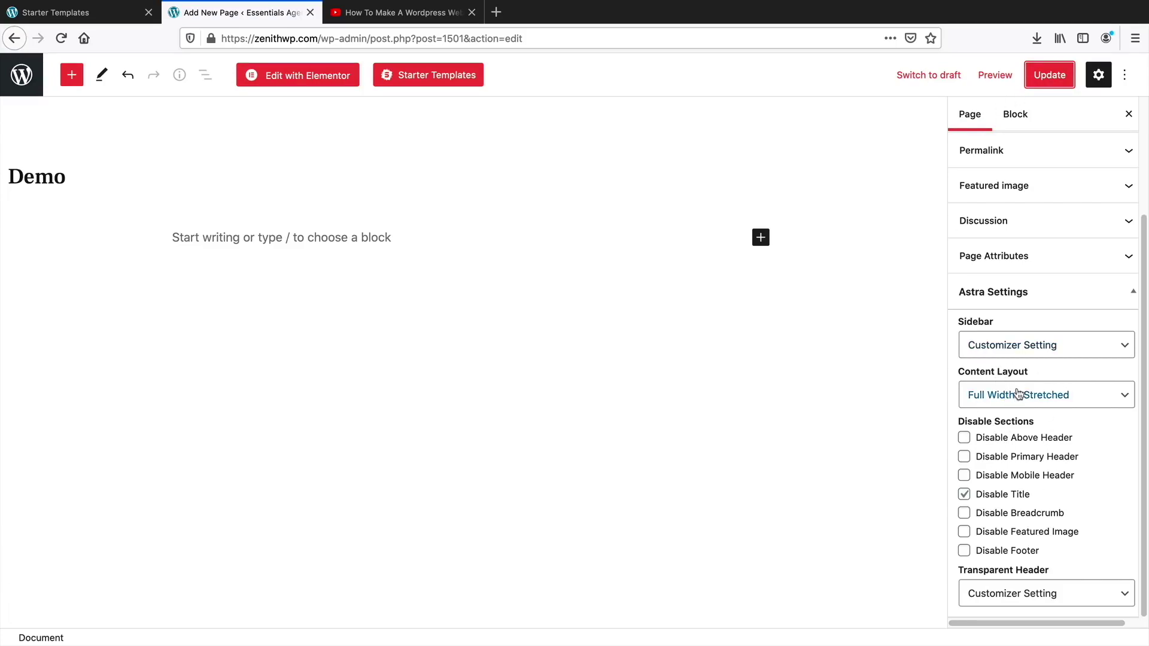
click(283, 81)
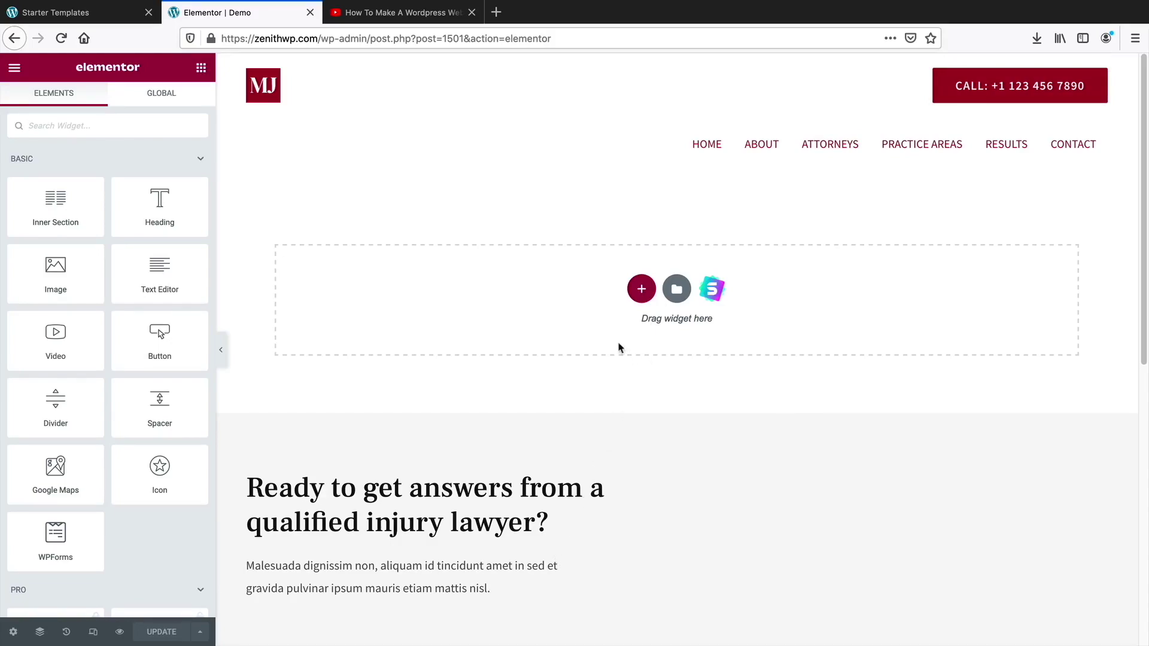
- Add a single-column section and place a Heading widget in it
click(641, 289)
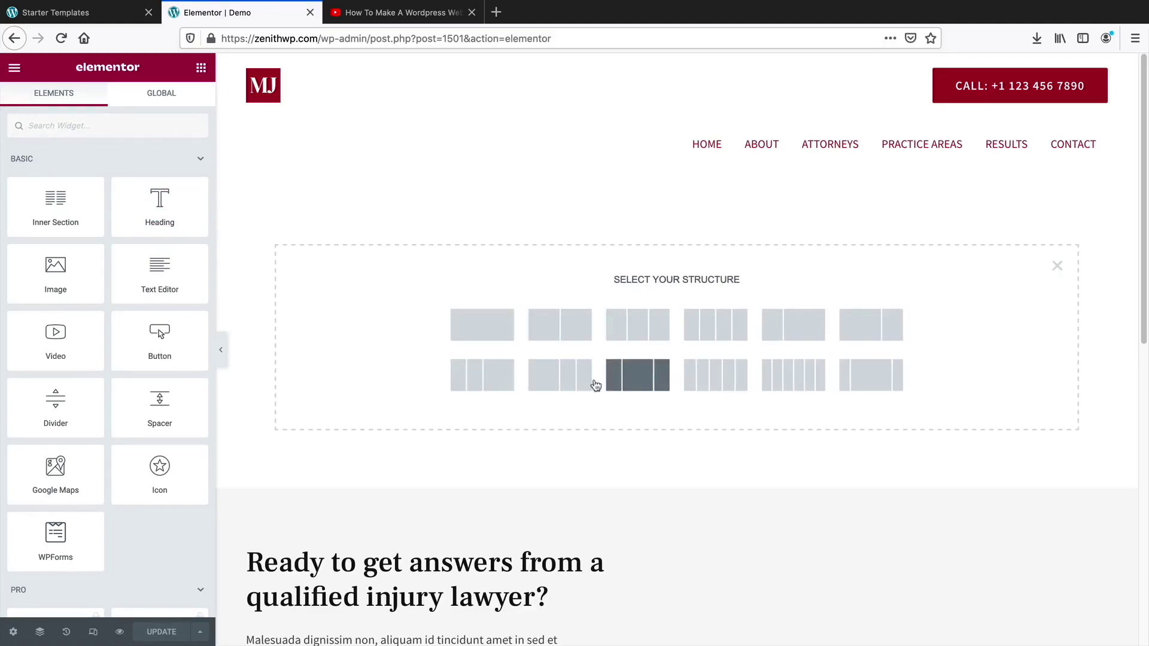
click(495, 332)
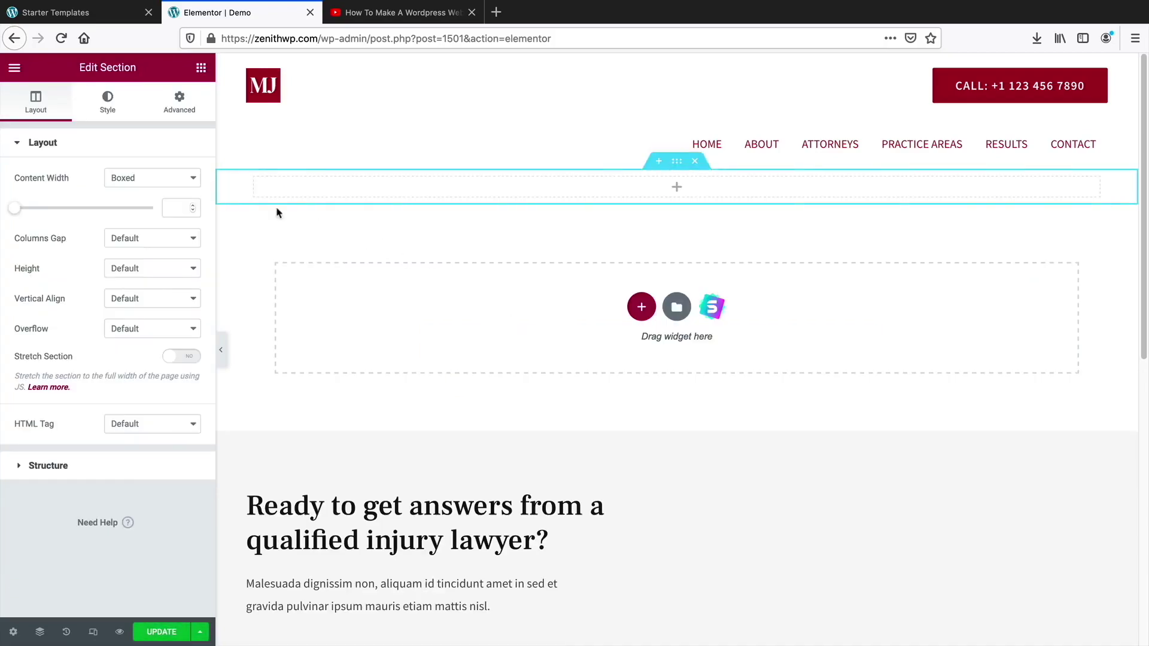
click(198, 71)
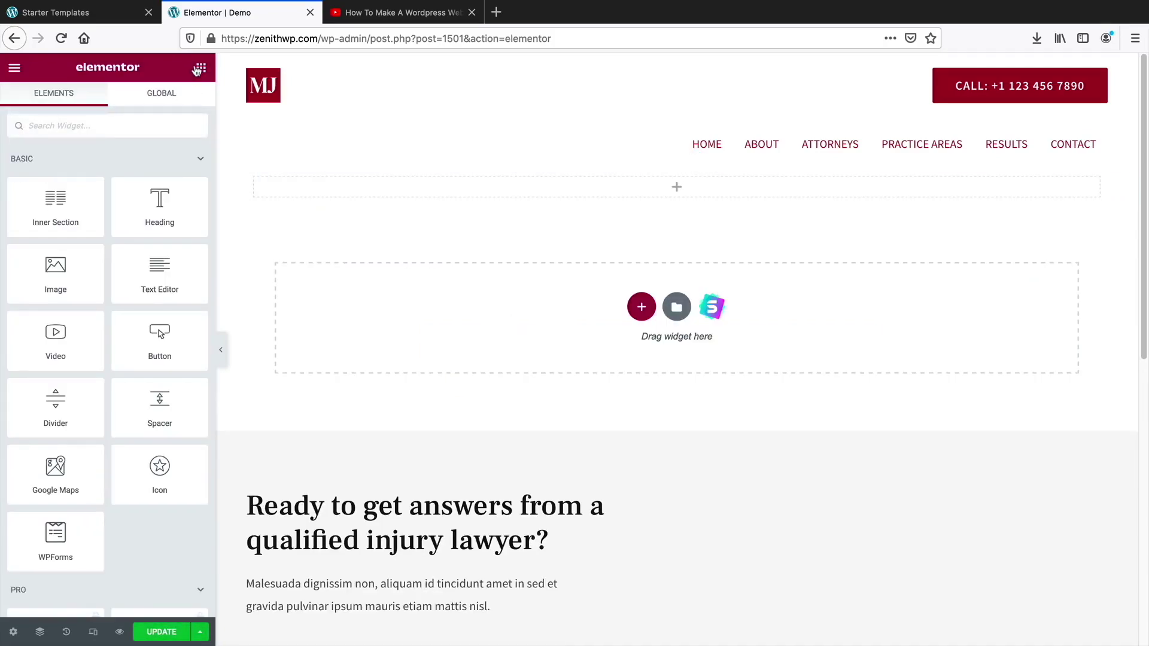
drag(135, 213, 678, 193)
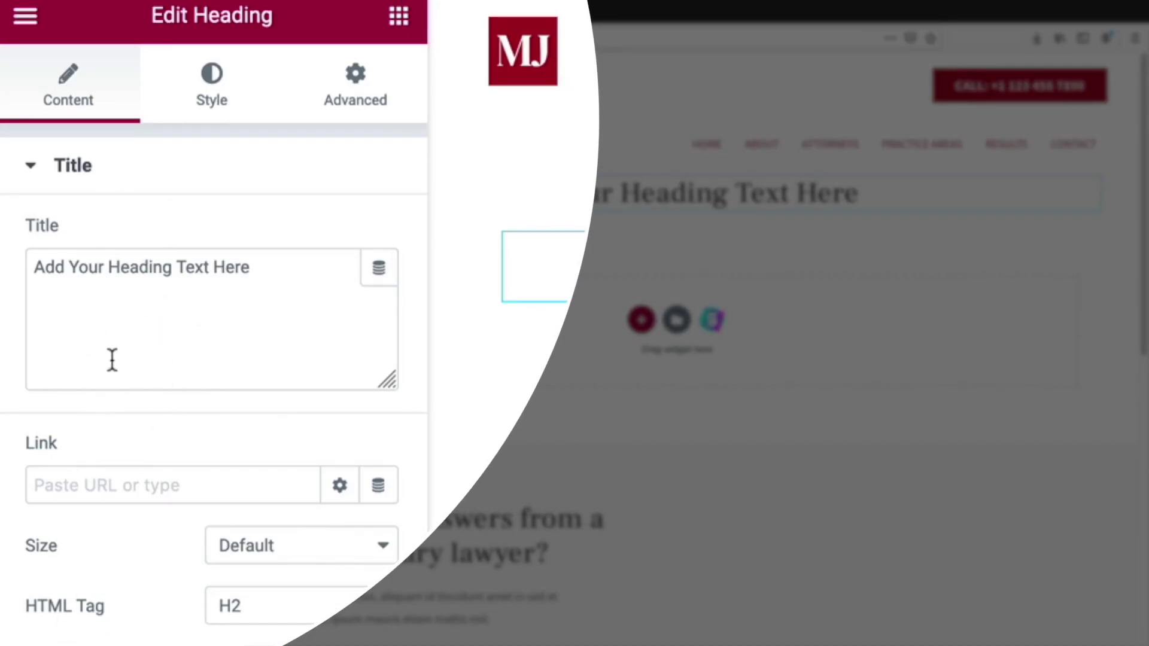
- Browse the heading's Style and Advanced settings, turning Mask on and back off
click(212, 99)
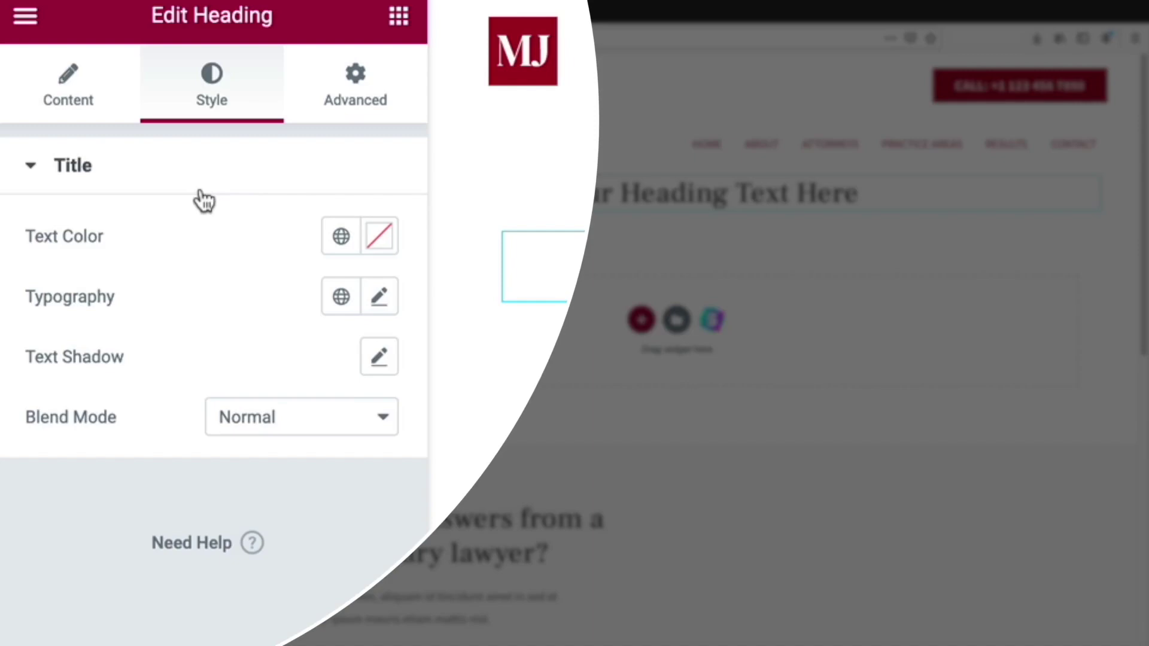
click(353, 96)
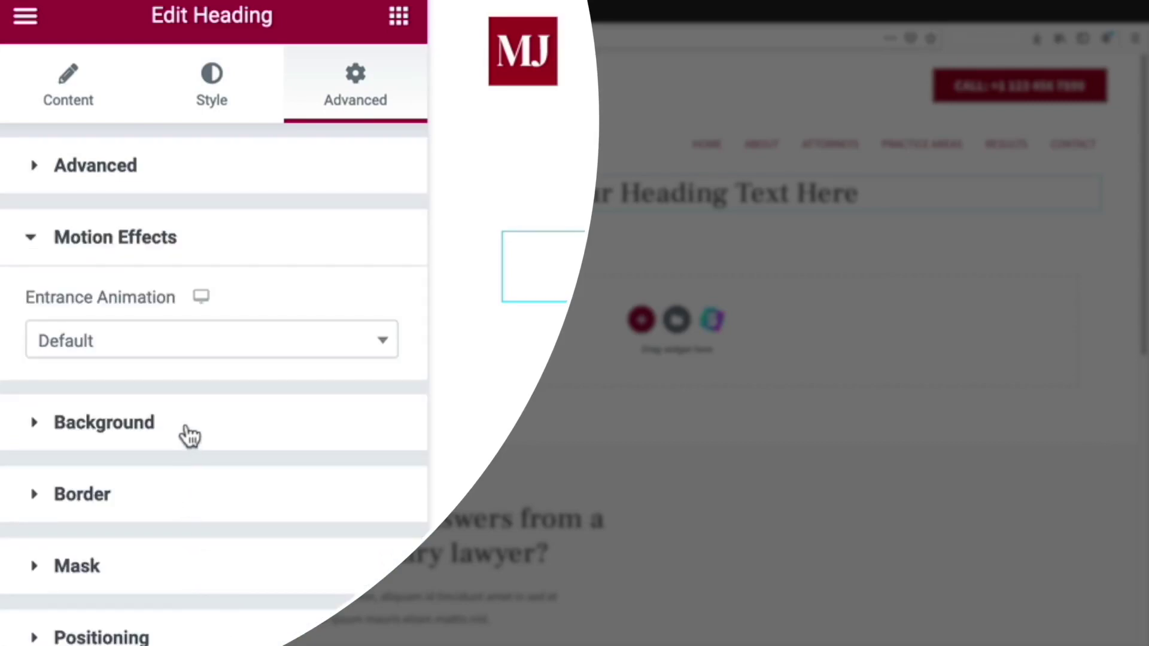
click(186, 426)
click(172, 525)
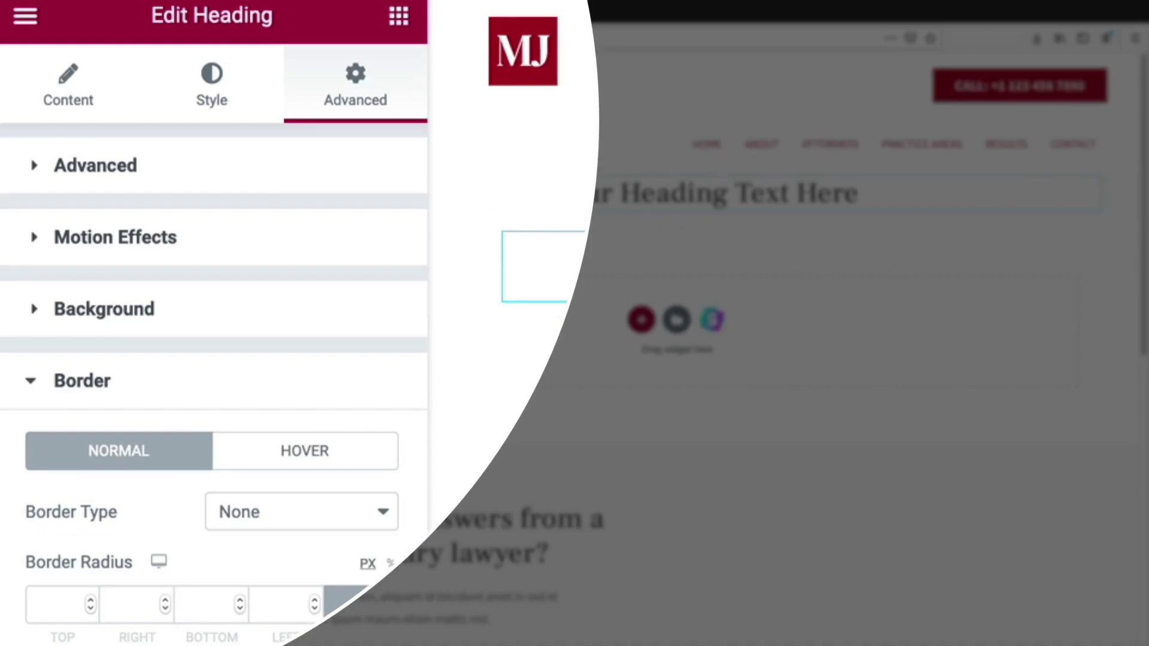
click(77, 399)
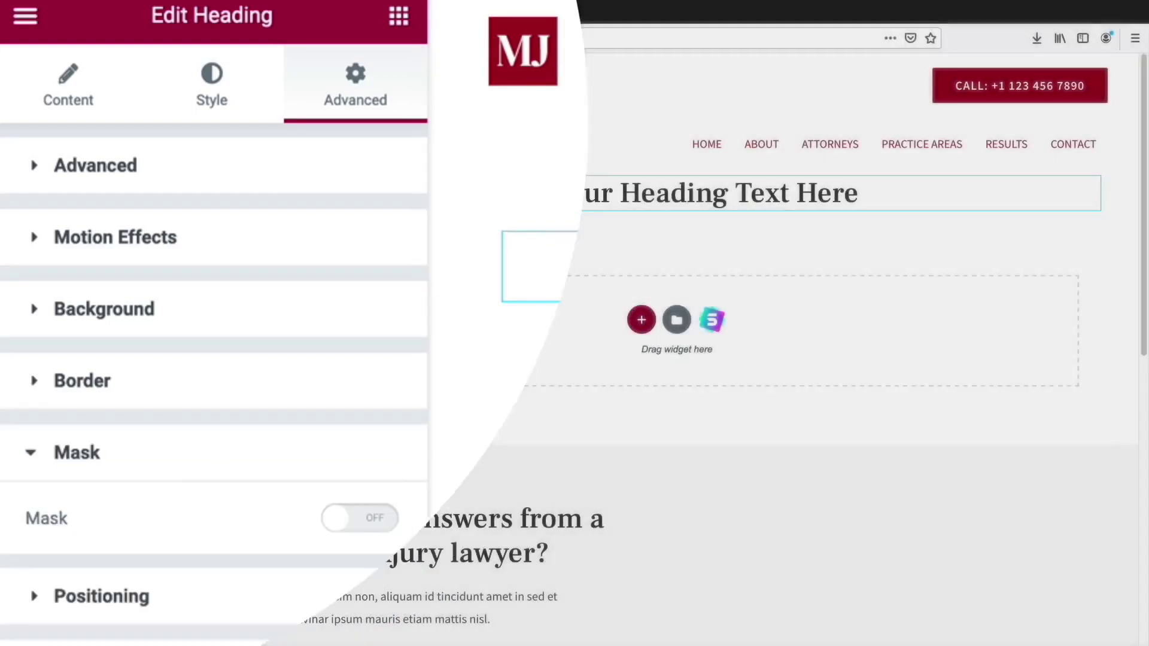
click(170, 320)
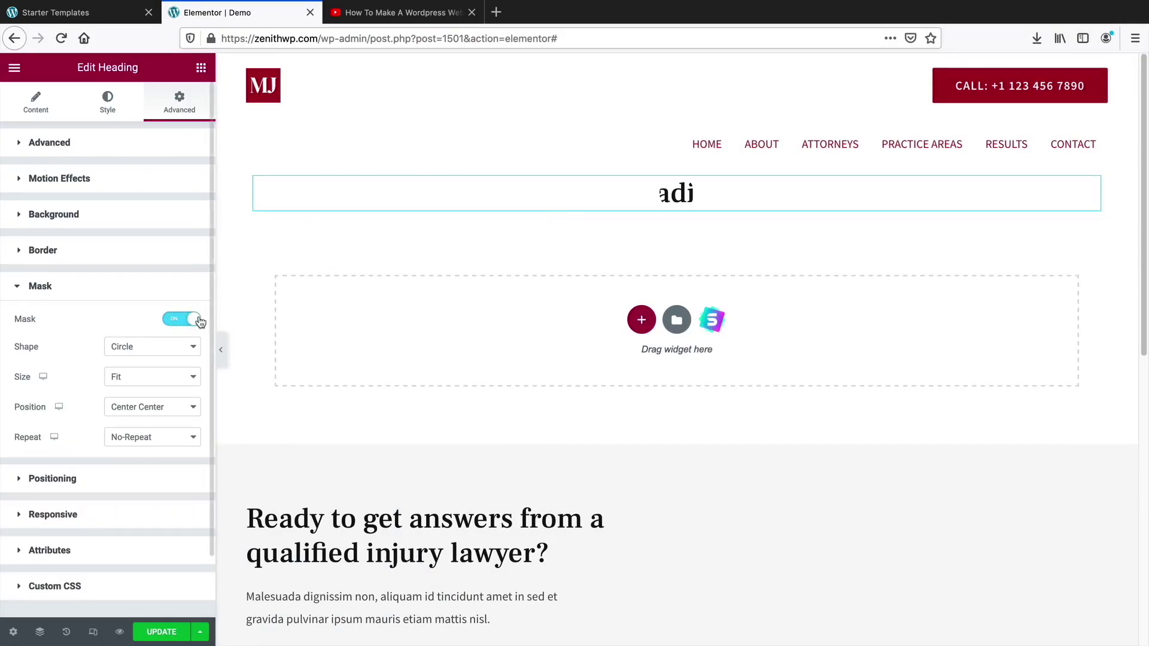
click(191, 321)
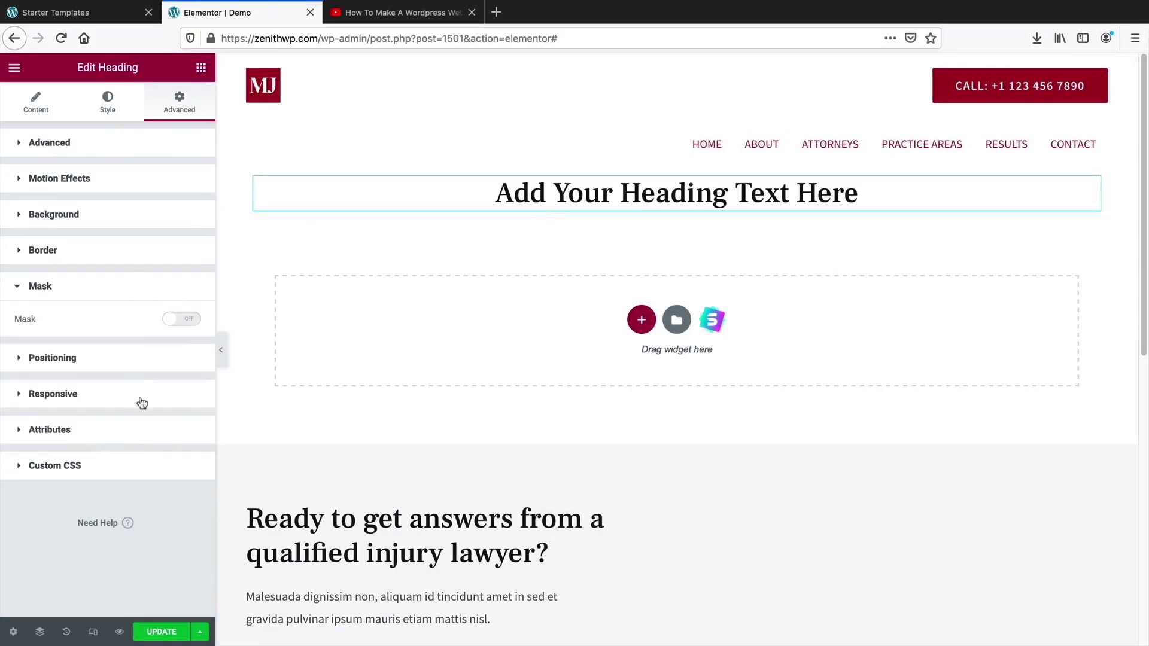
click(147, 293)
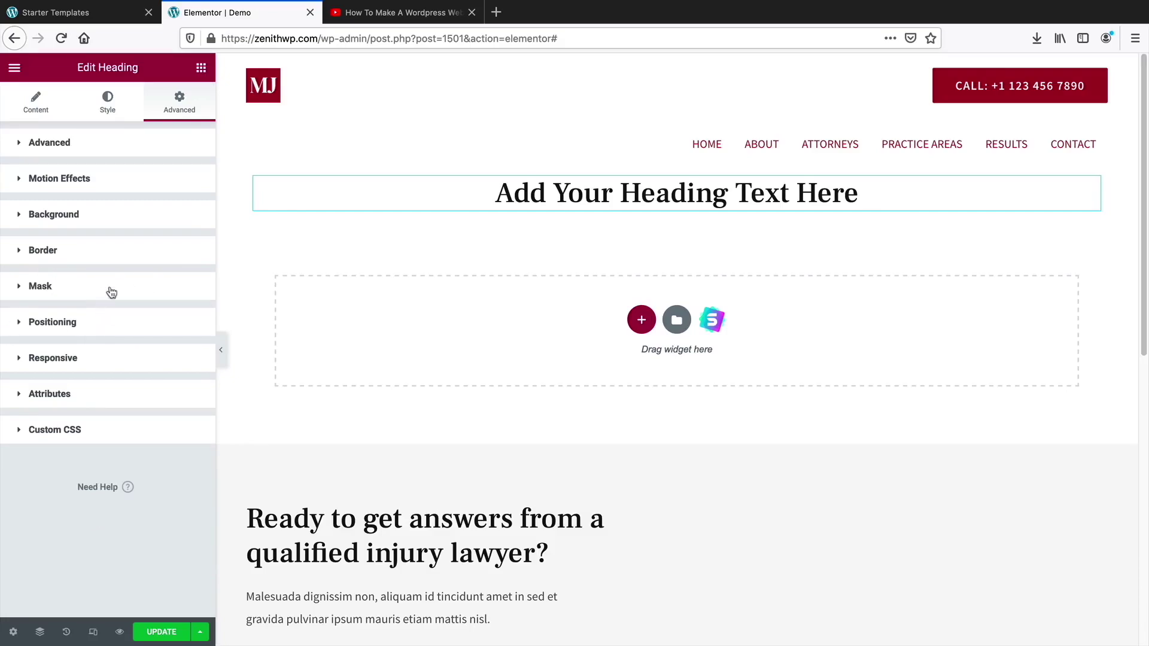
- Change the heading text to 'Demo Page'
click(43, 108)
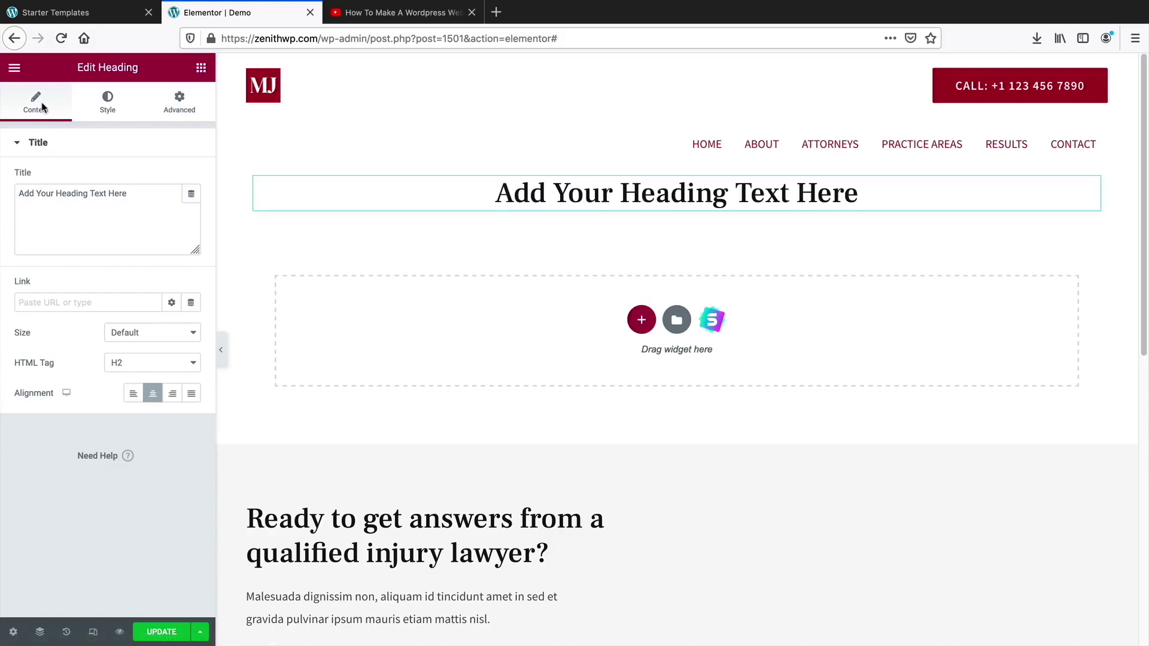
click(526, 210)
triple_click(559, 198)
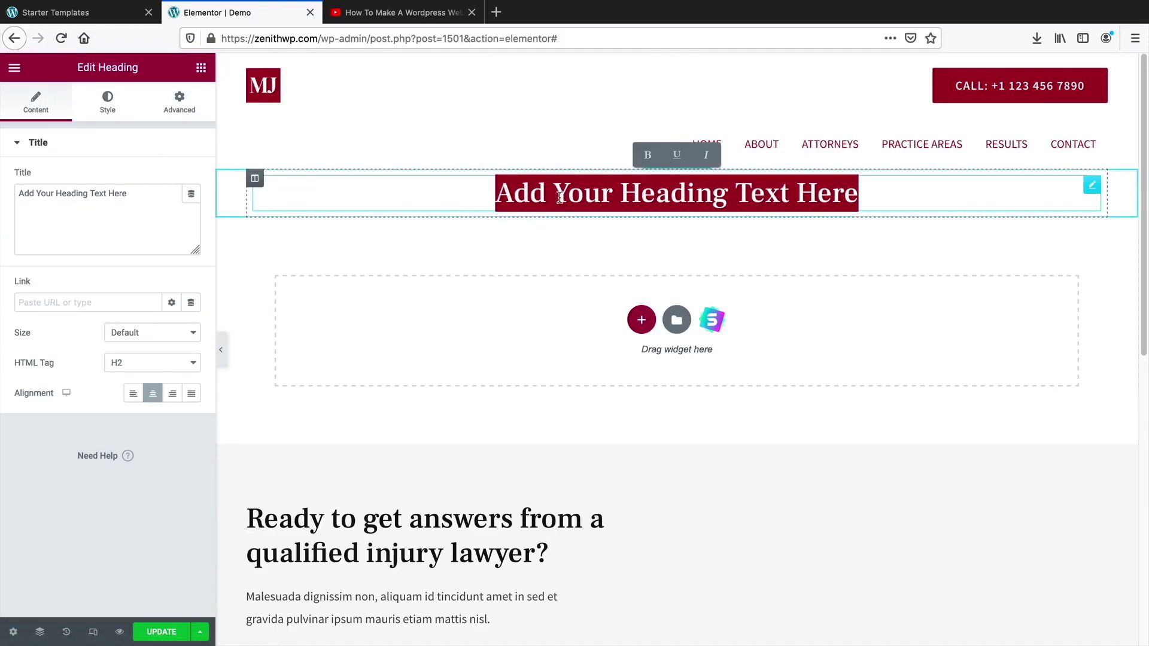
text(Demo Page)
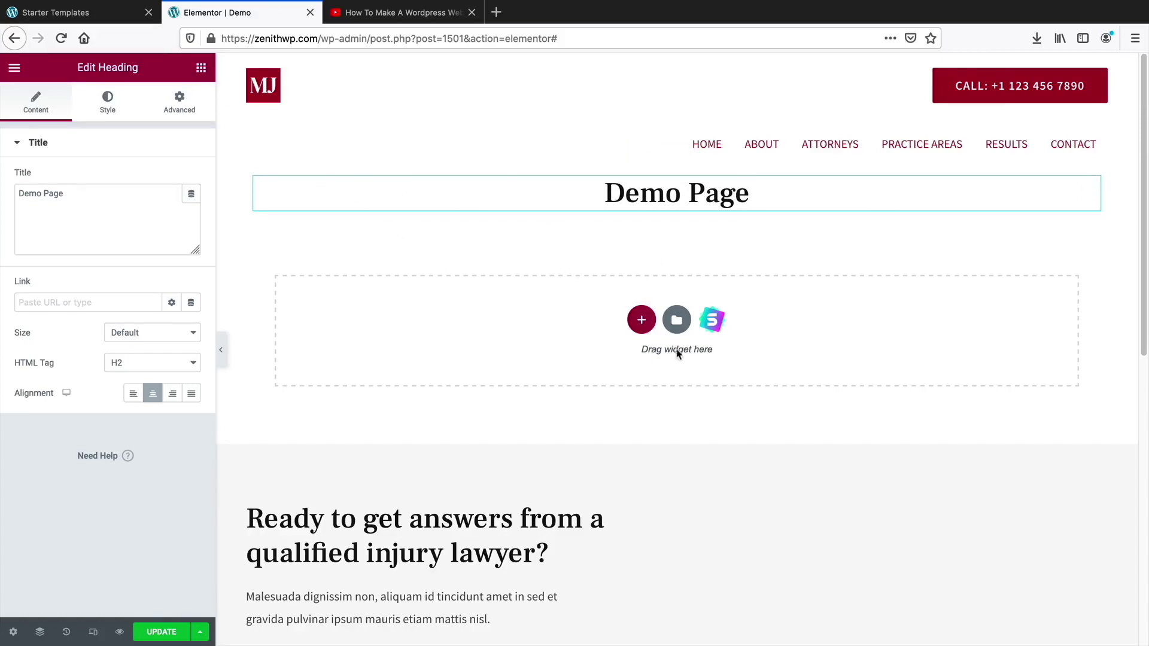
- Add a three-column section below with an Image Box in the middle column
click(642, 321)
click(638, 359)
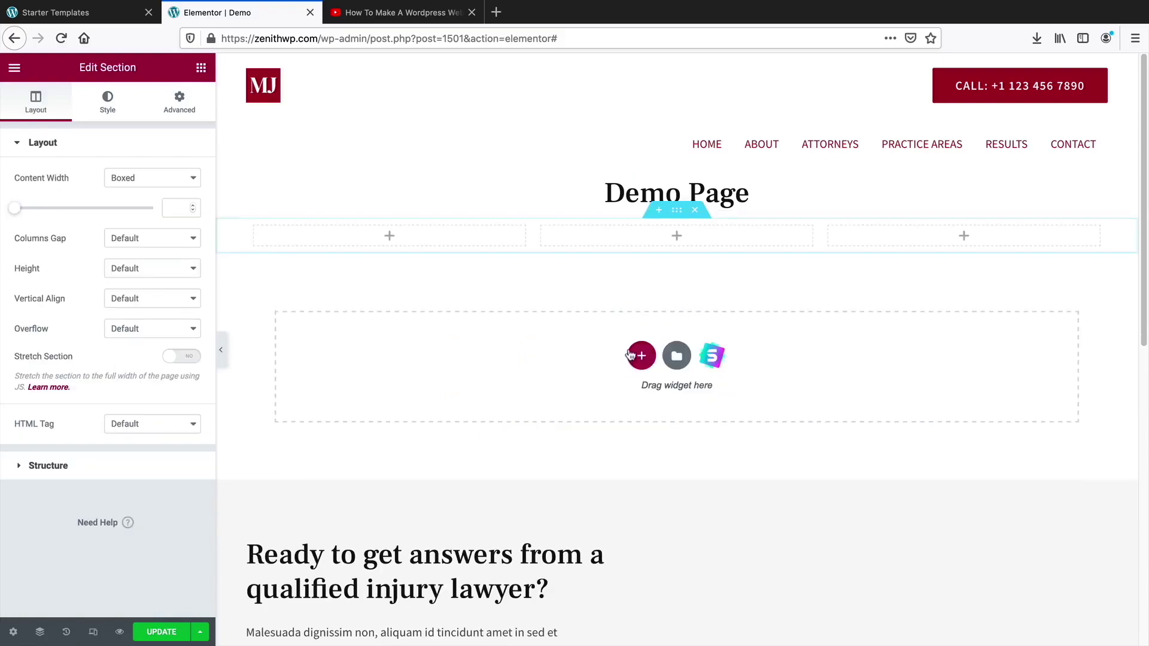
click(202, 69)
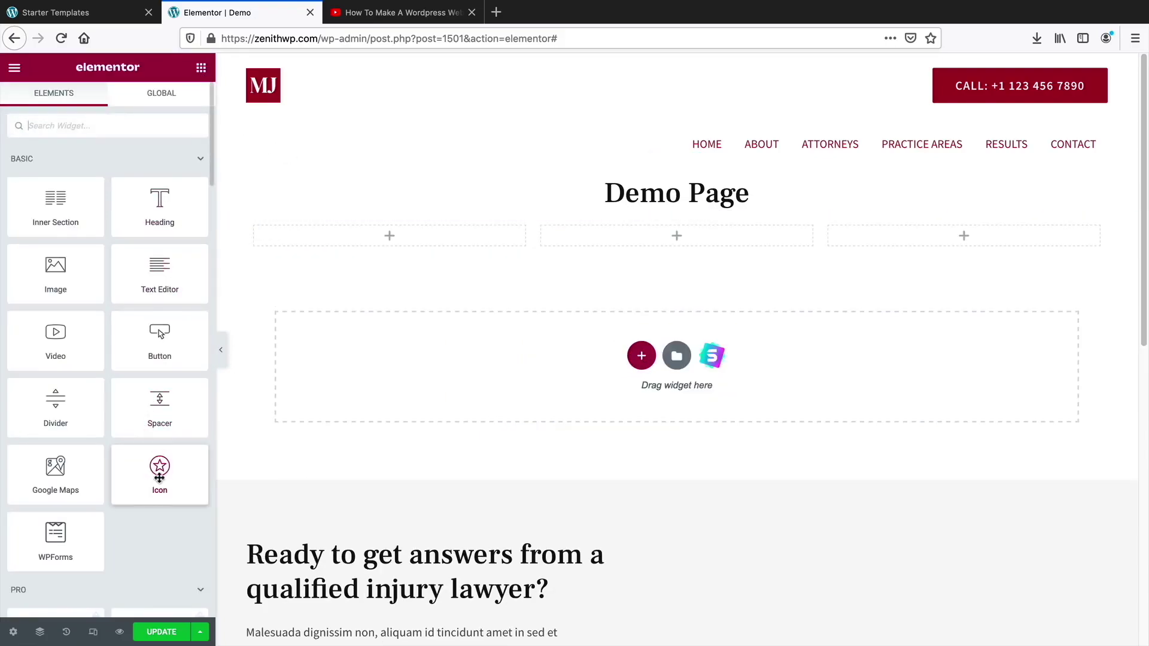
drag(210, 141, 210, 409)
drag(47, 205, 664, 240)
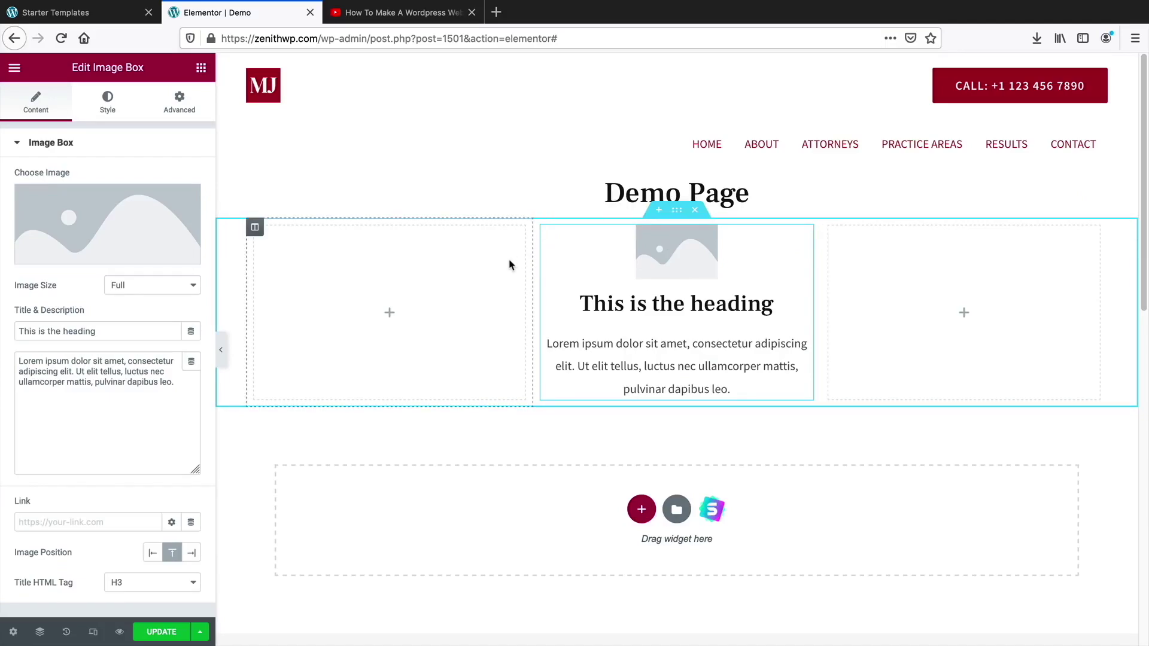
- Duplicate the Image Box twice and move the copies into the left and right columns
right_click(801, 232)
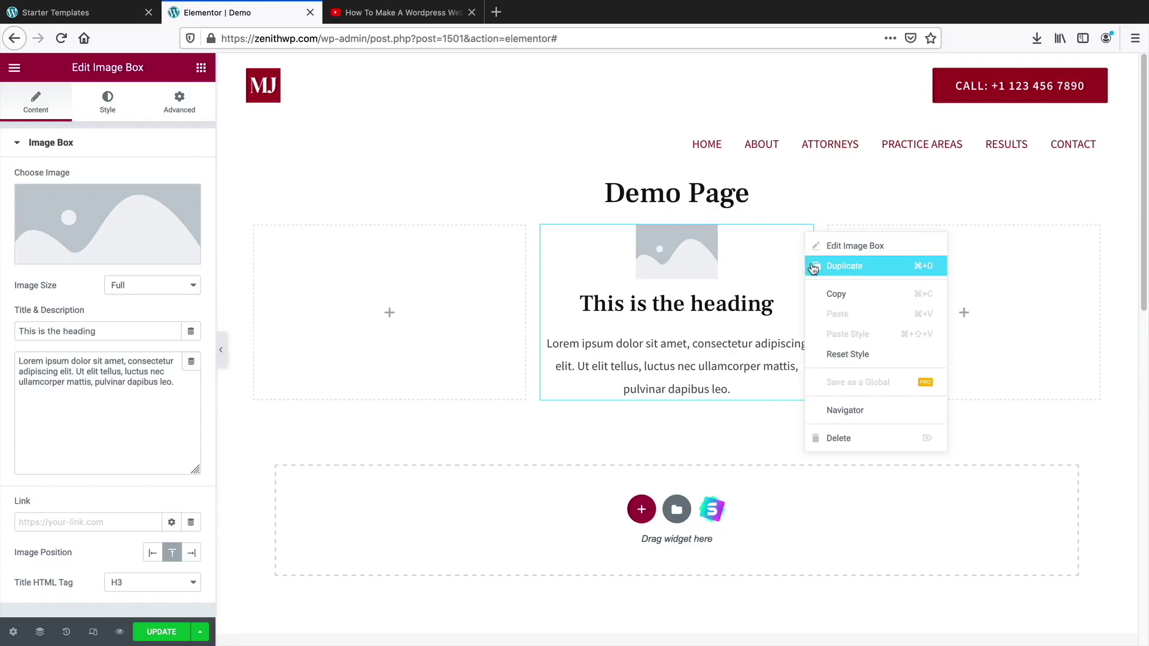
click(813, 268)
right_click(805, 233)
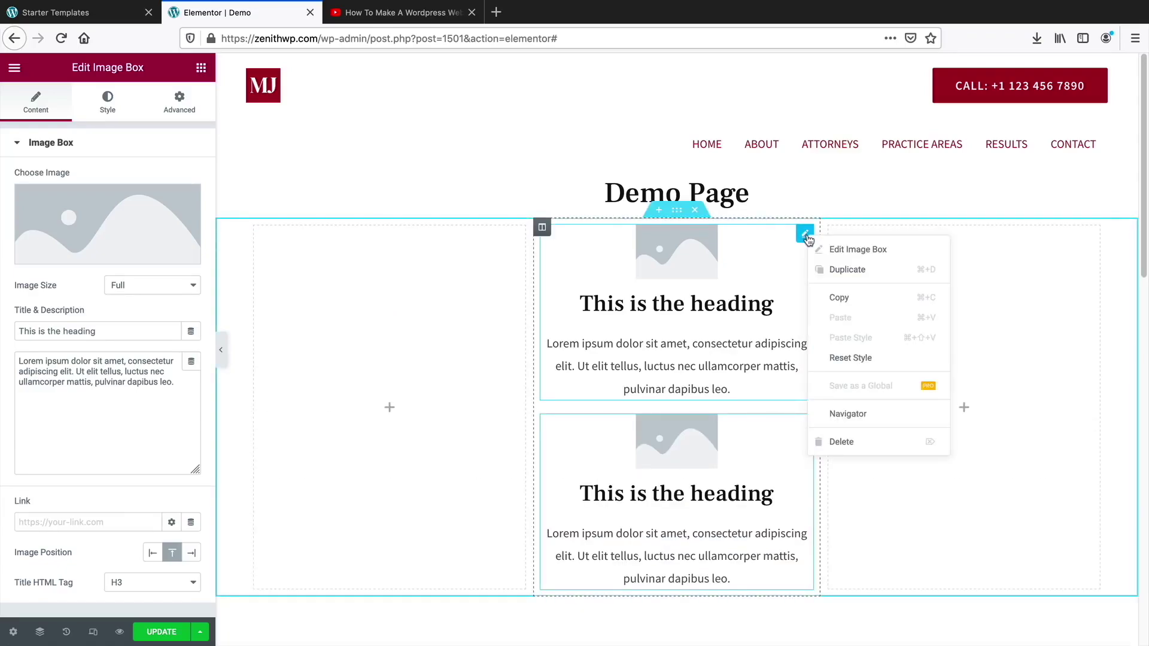
click(818, 270)
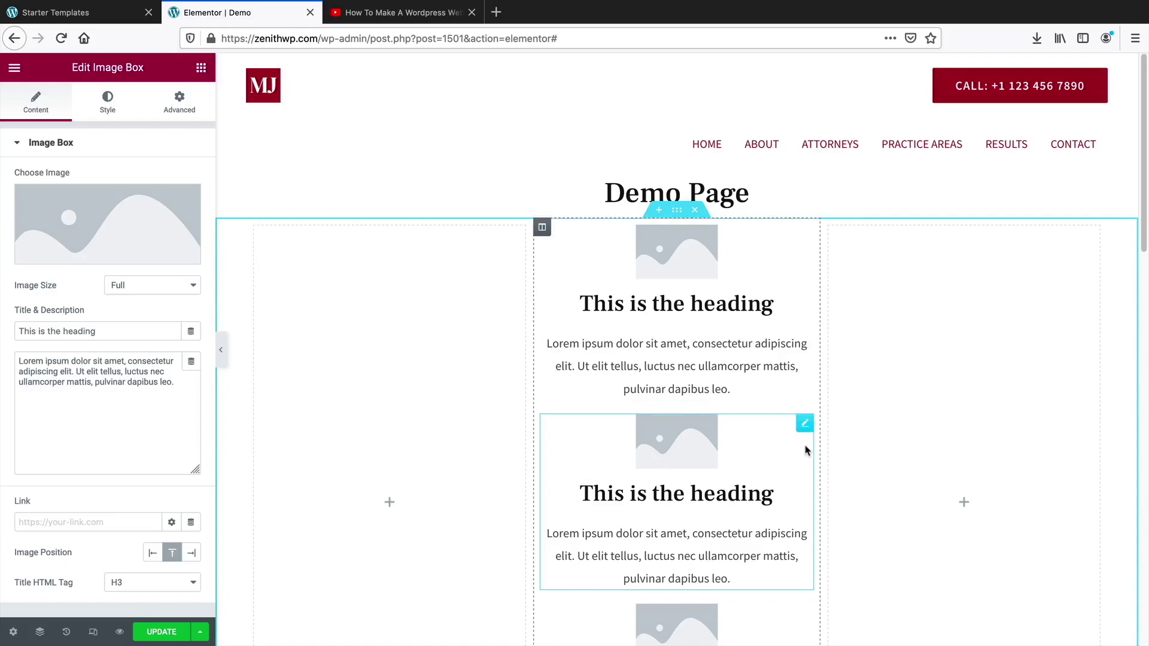
drag(803, 421, 333, 353)
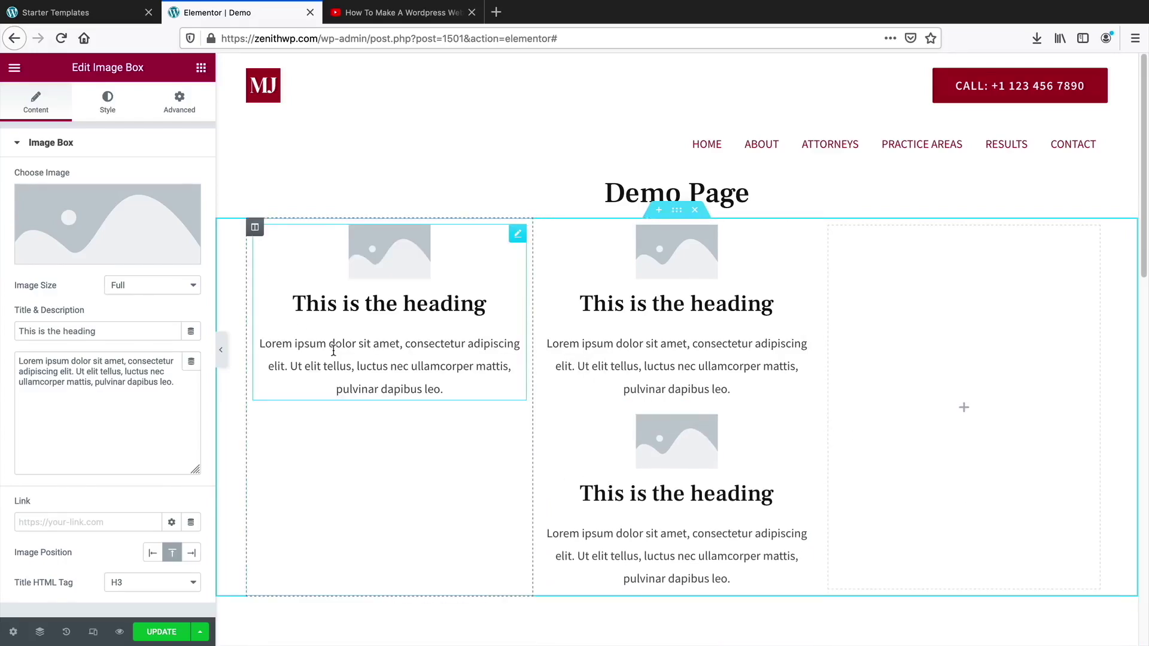
drag(805, 427, 1008, 306)
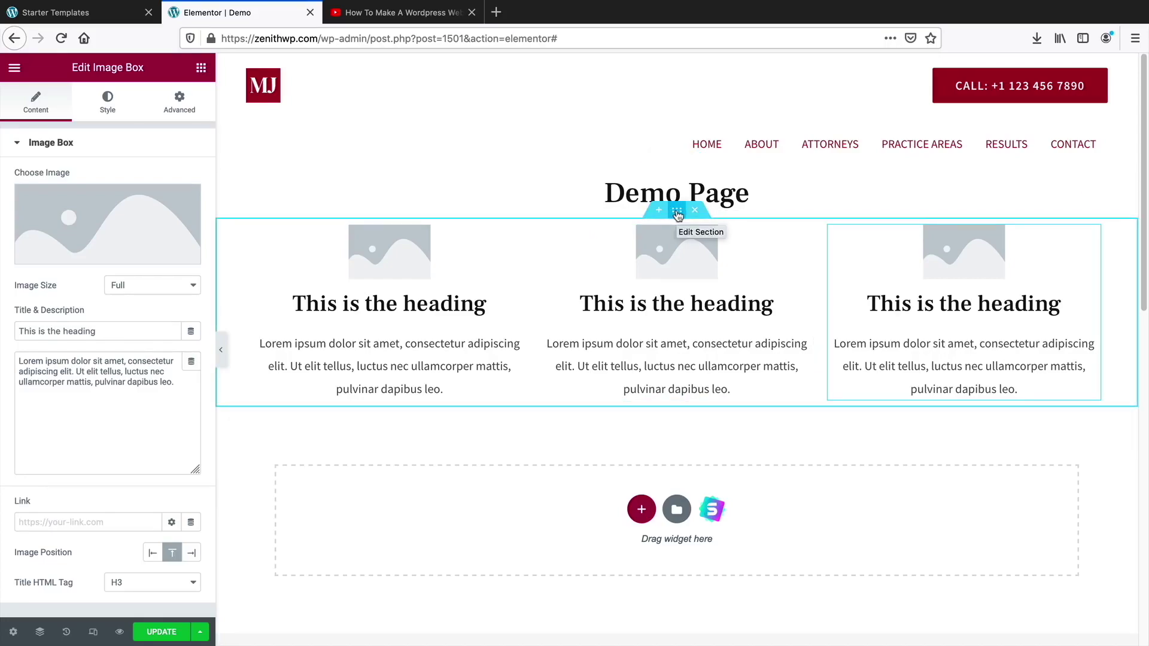
click(681, 213)
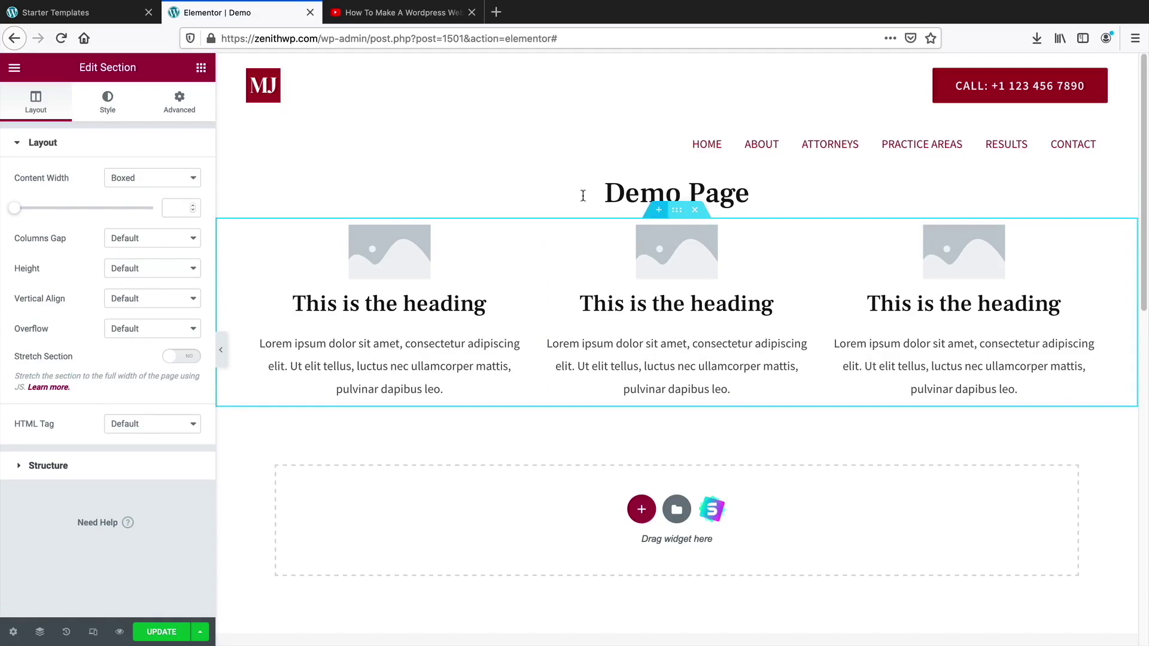
- Unlink the section padding and set Top and Bottom to 100 px, leaving left and right at 0
click(182, 114)
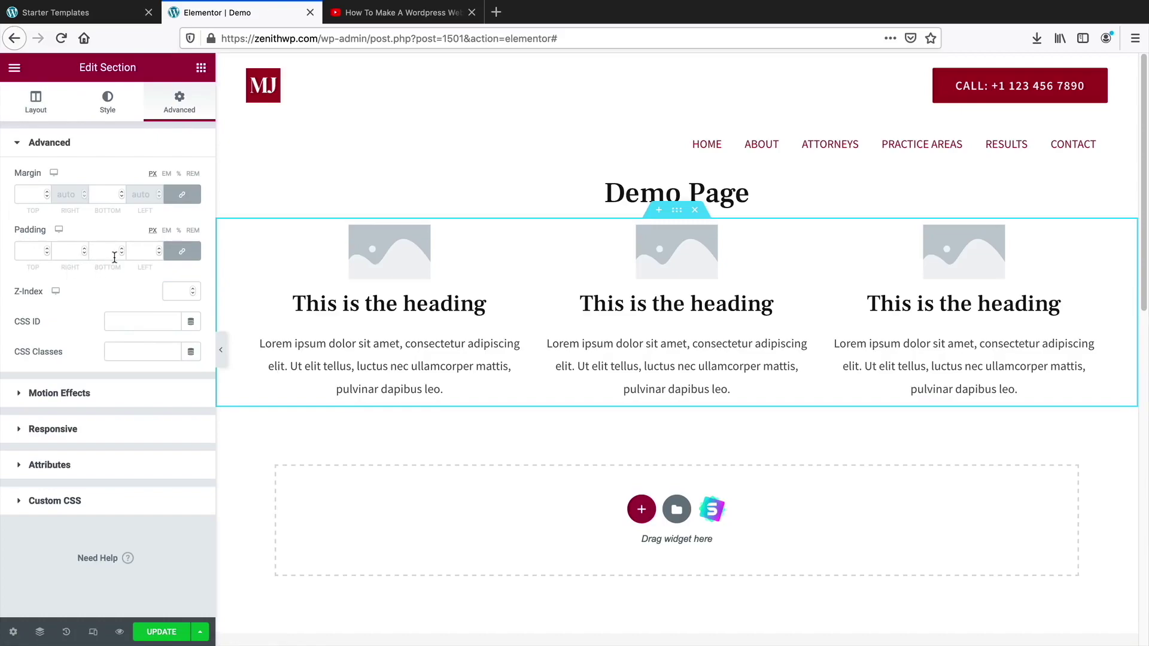
click(182, 253)
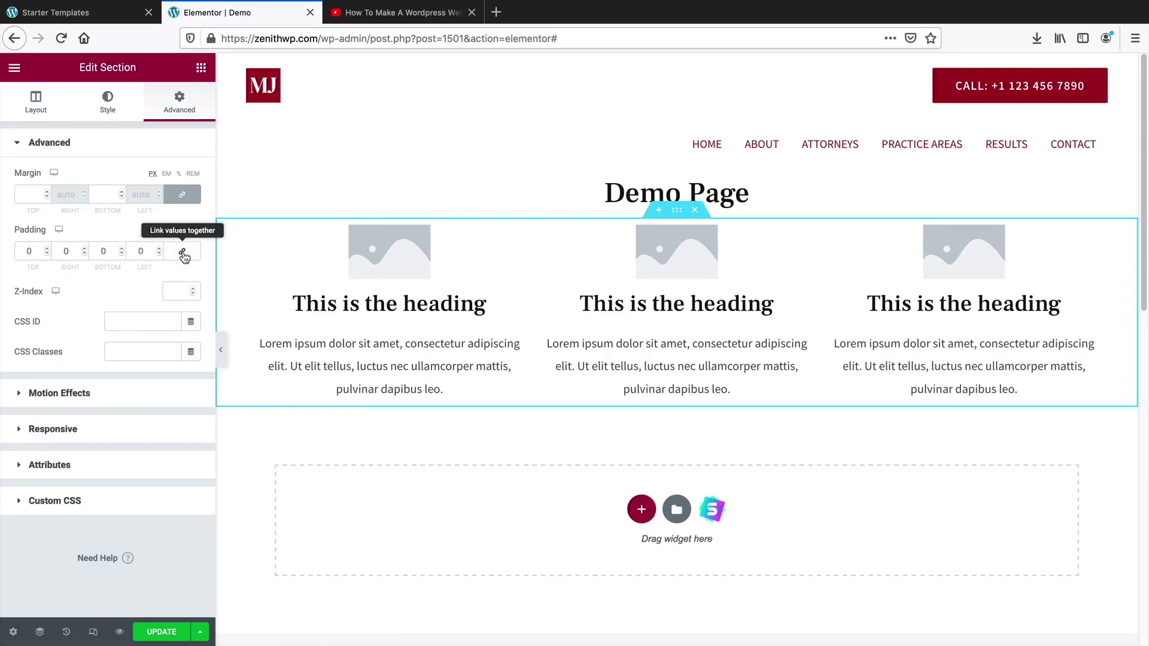
click(46, 249)
drag(47, 250, 48, 250)
drag(122, 249, 122, 249)
drag(46, 248, 47, 248)
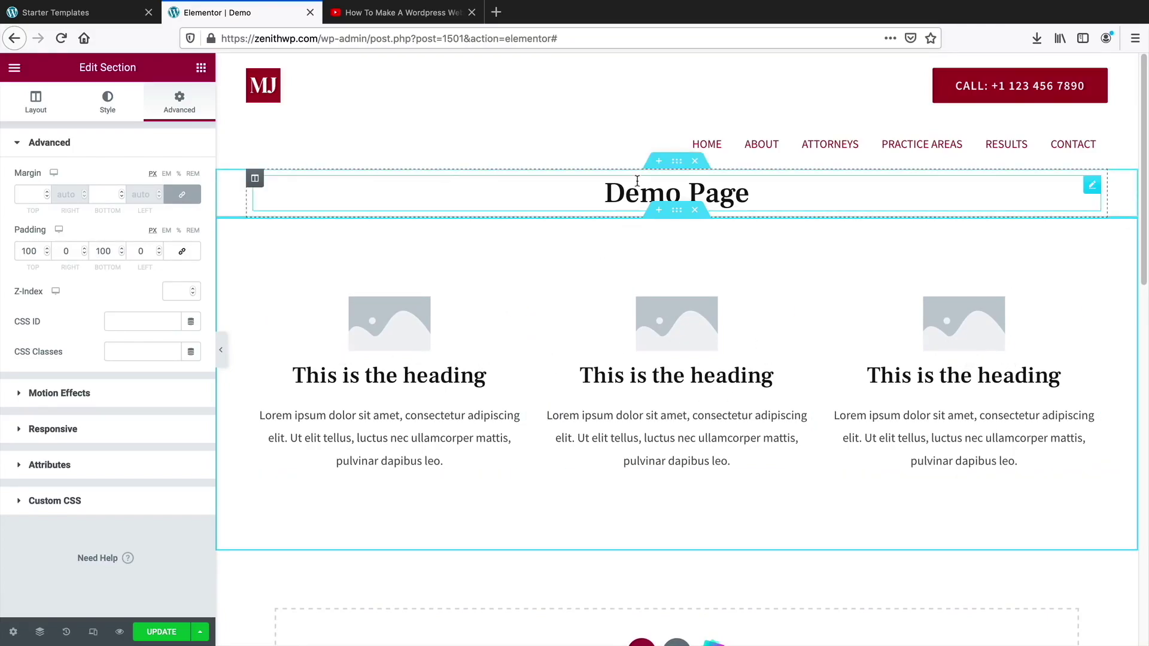
click(678, 163)
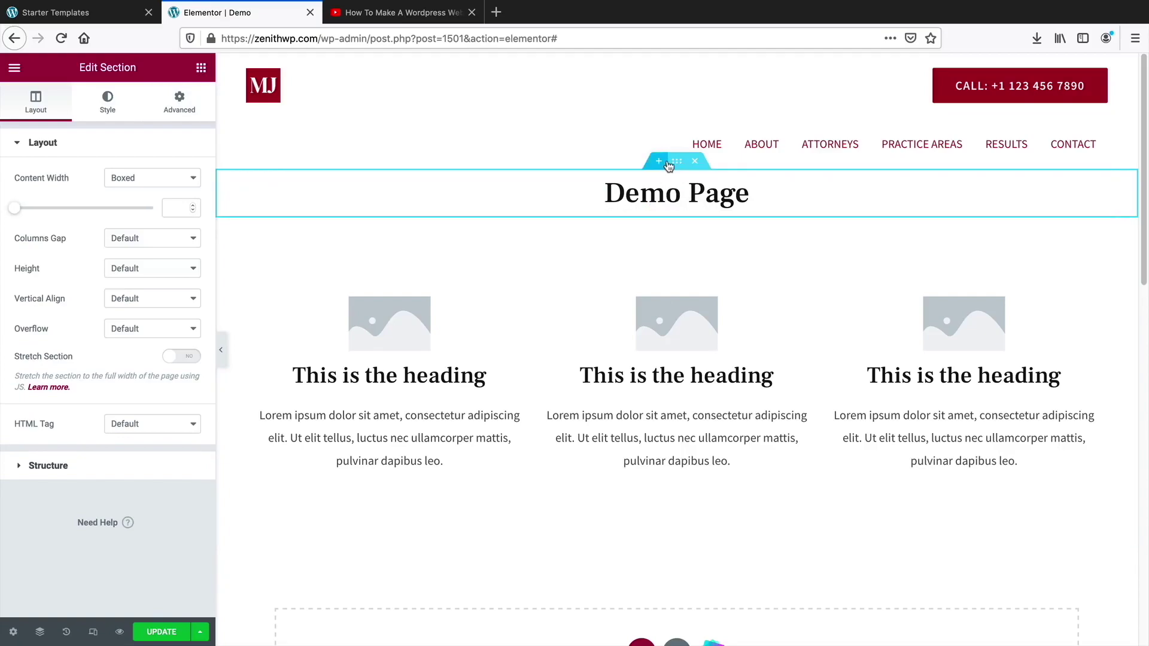
- From Starter Templates Blocks, import the plant-photo Feature One–Three block with Call to Action buttons
scroll(478, 523, down, 3)
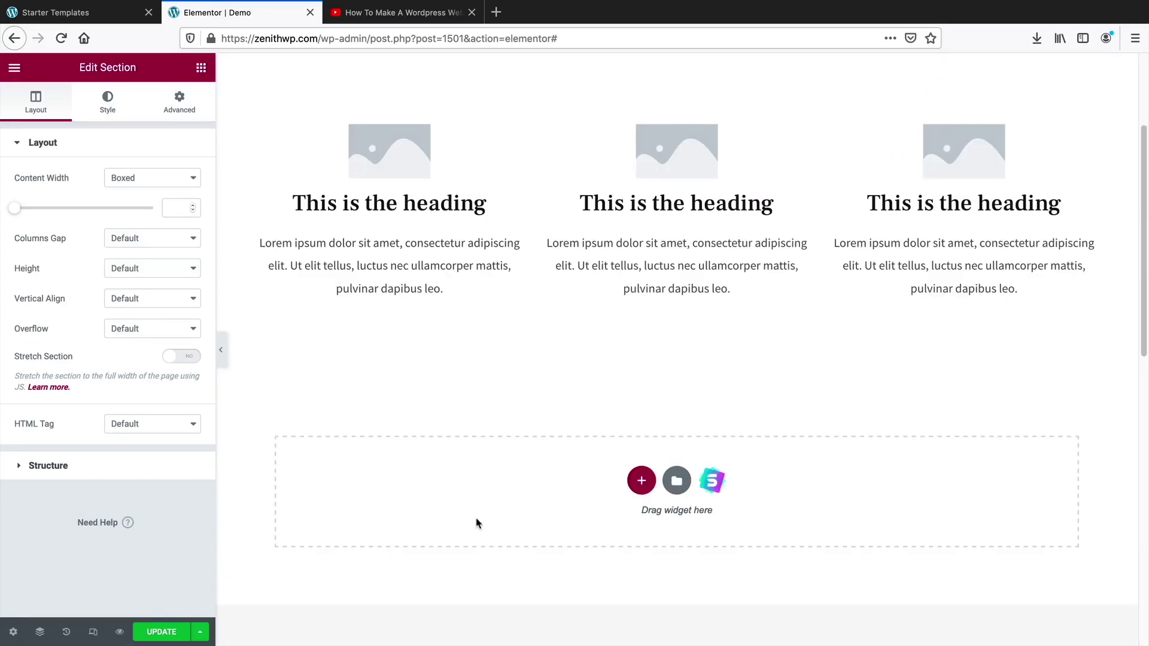
click(667, 479)
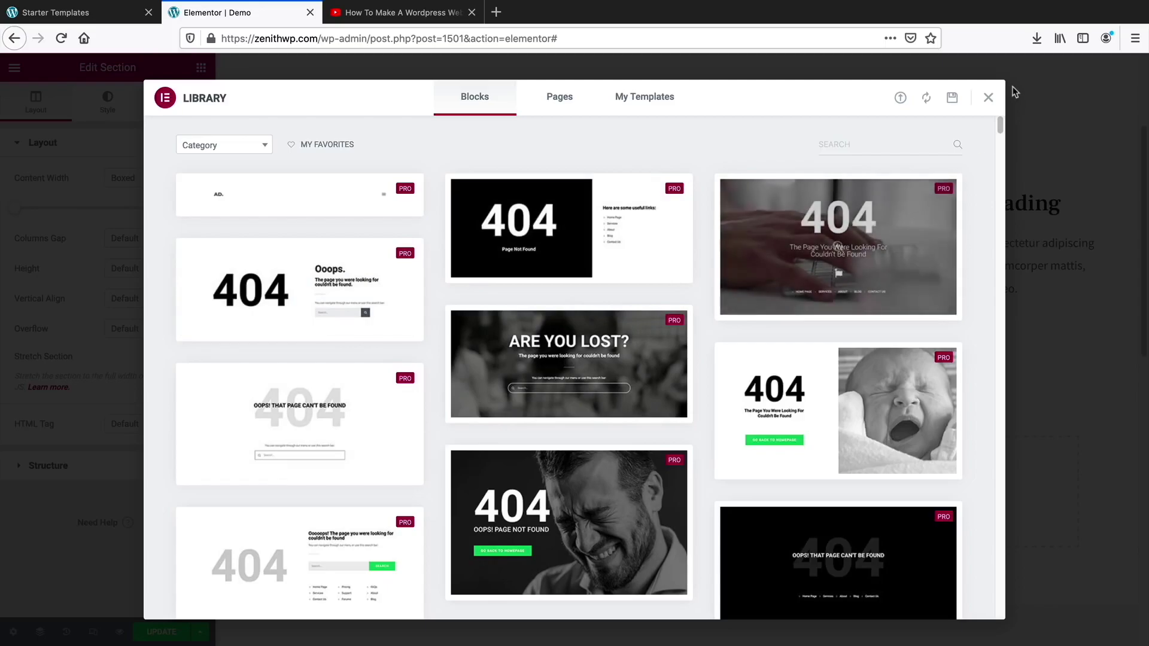
click(987, 98)
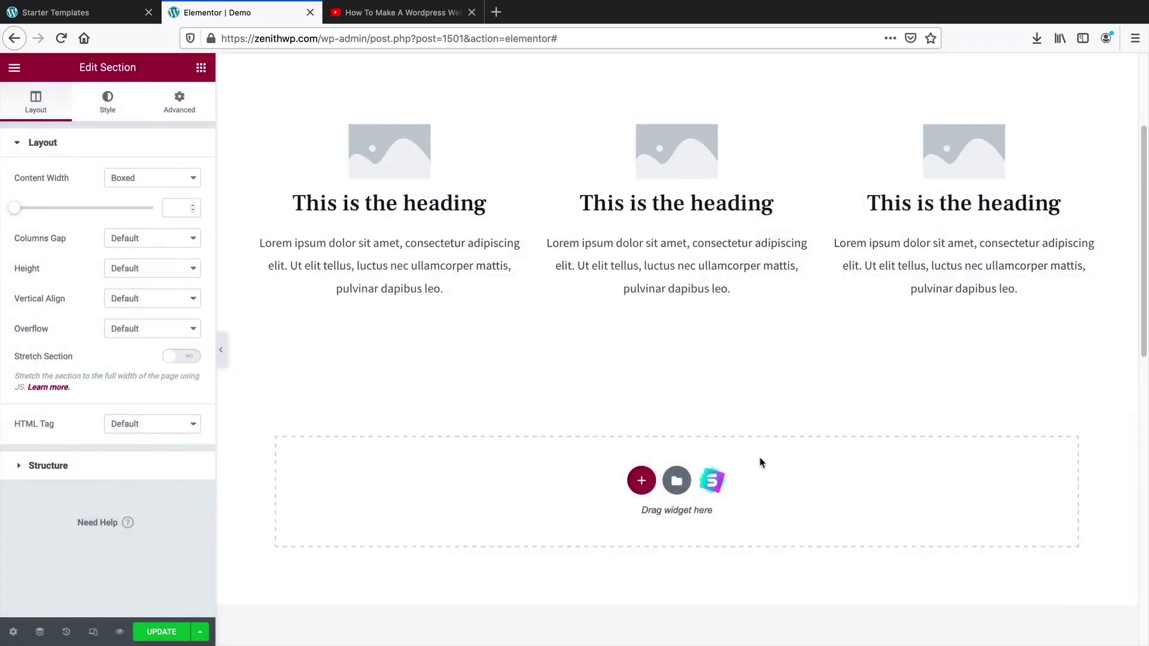
click(714, 483)
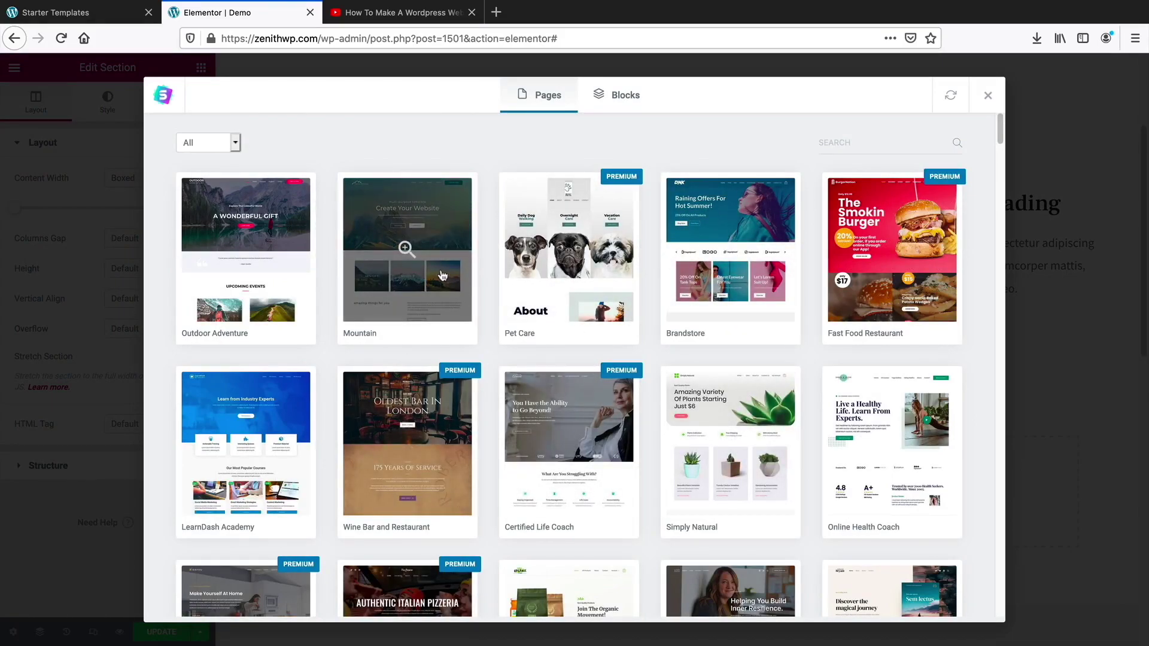
click(611, 103)
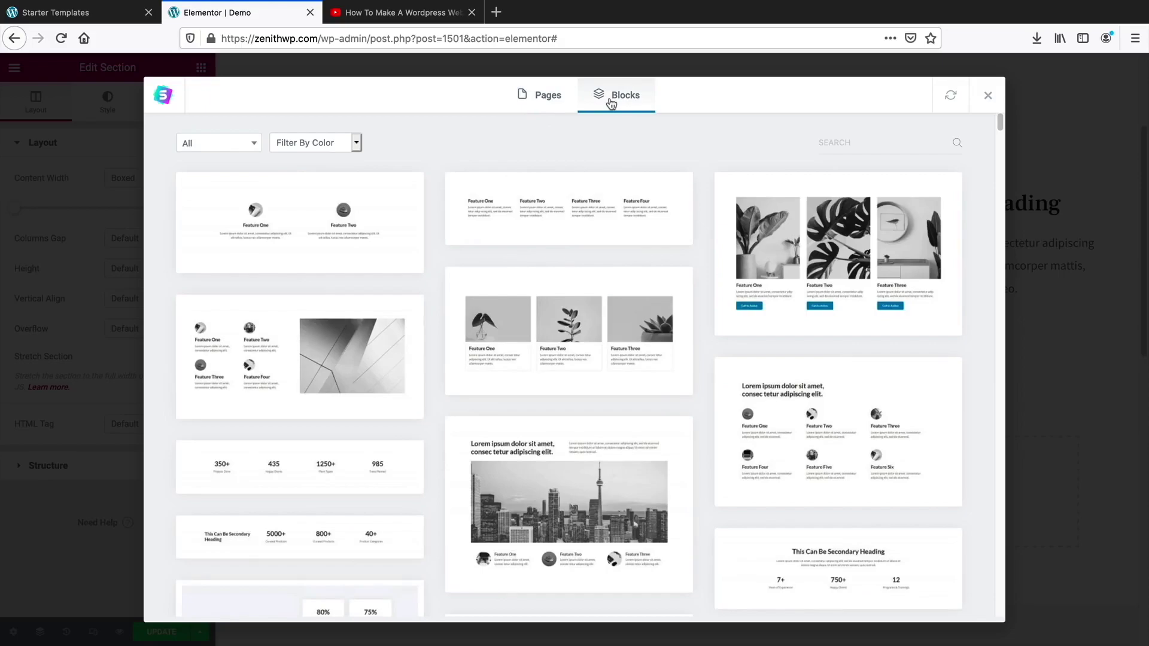
click(813, 290)
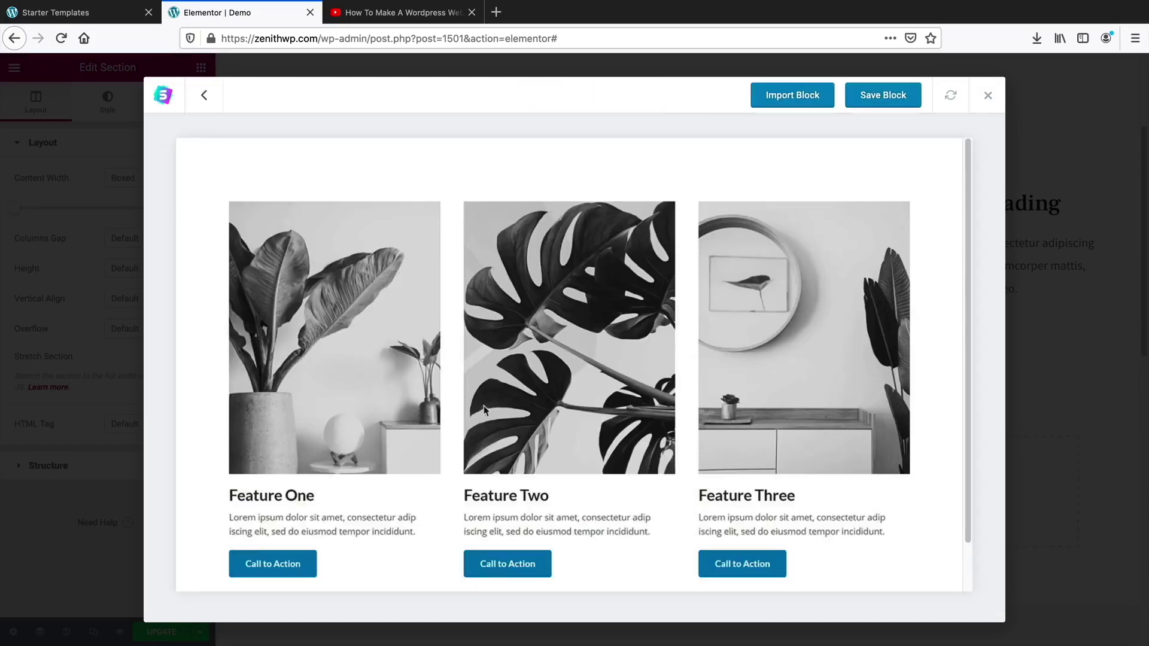
scroll(449, 418, down, 1)
click(795, 102)
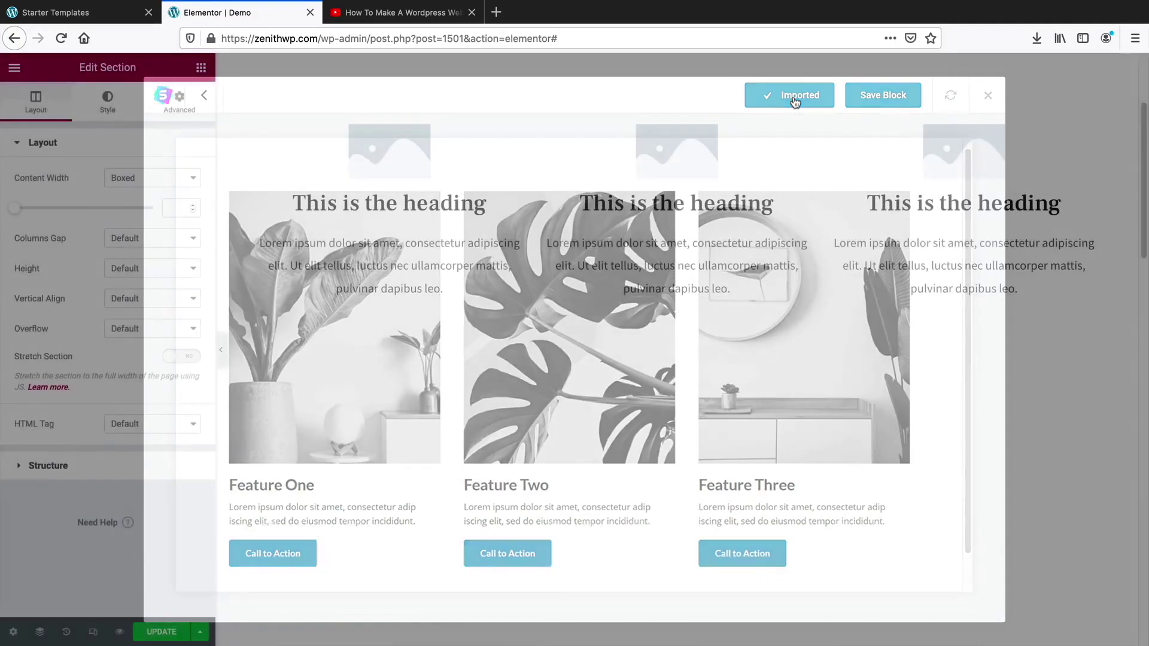
scroll(772, 234, down, 5)
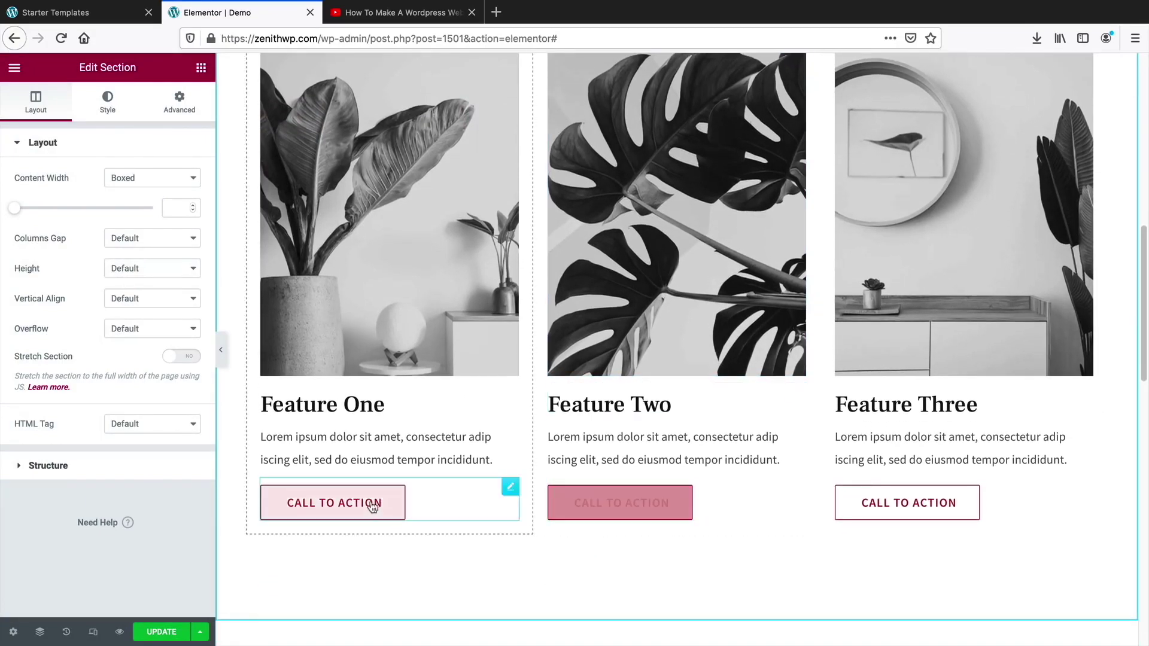
- Import the Secondary Heading four-member team block from Starter Templates Blocks, then save with UPDATE
click(617, 299)
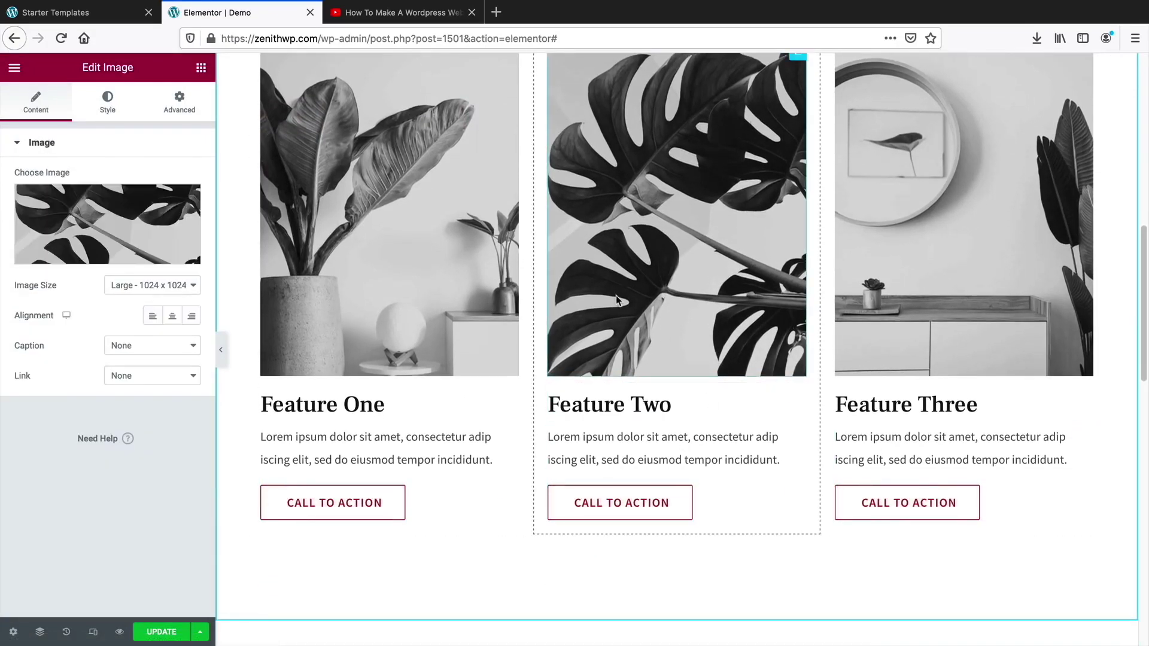
scroll(619, 305, down, 3)
click(712, 507)
click(626, 95)
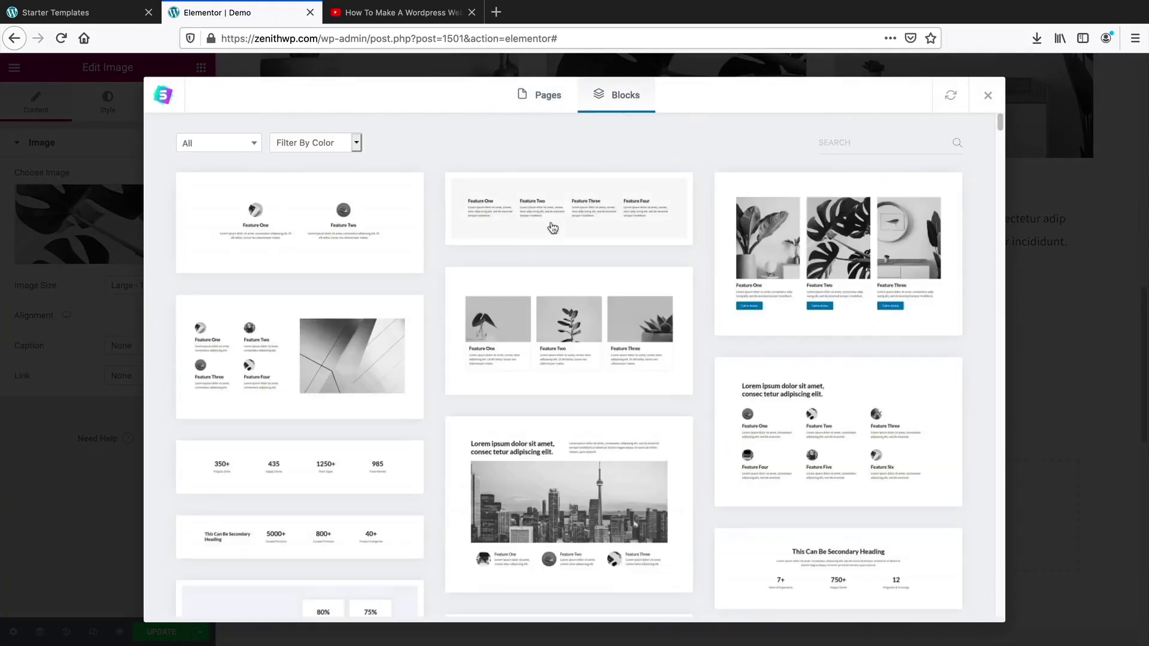
scroll(568, 323, down, 4)
scroll(649, 341, down, 3)
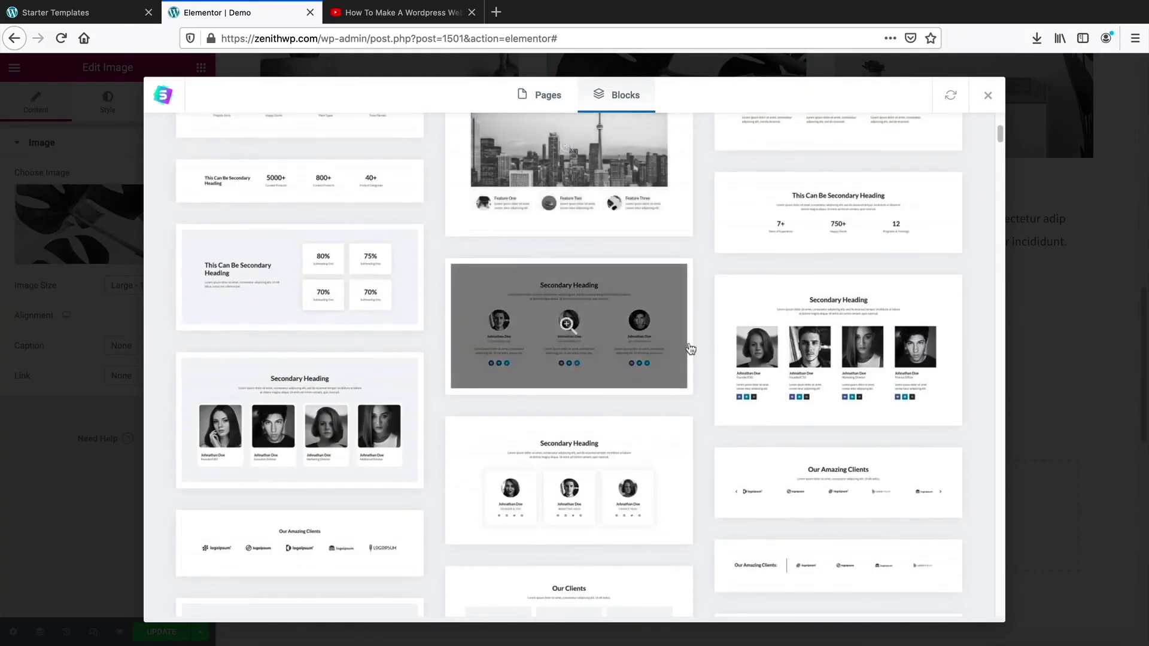
click(834, 346)
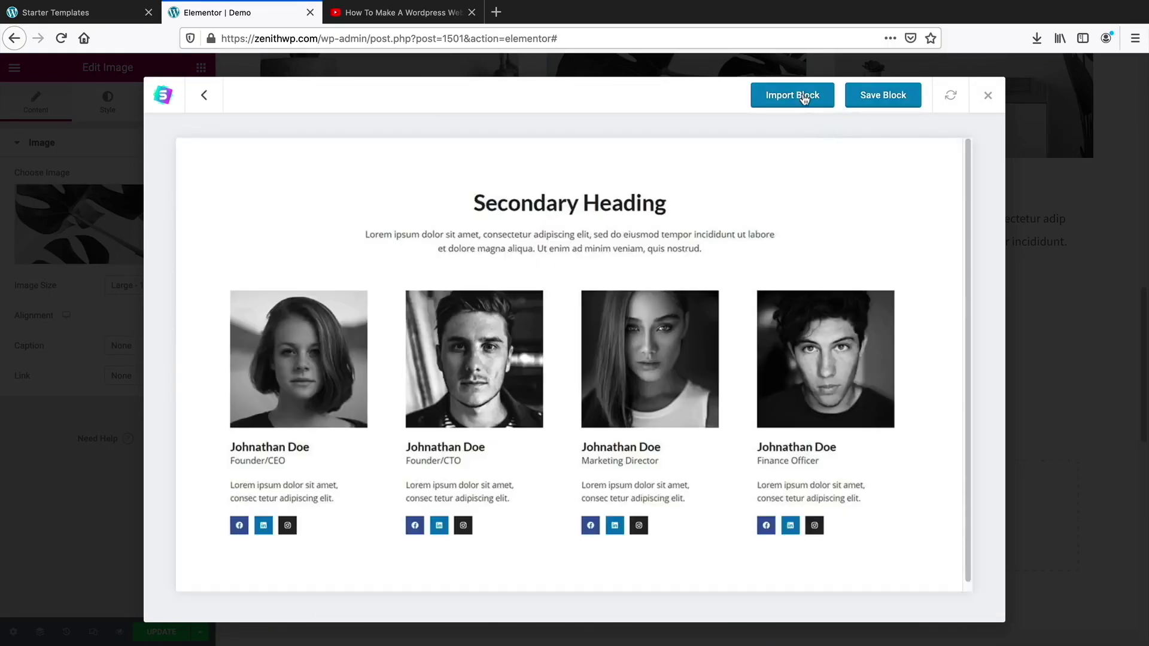
click(803, 95)
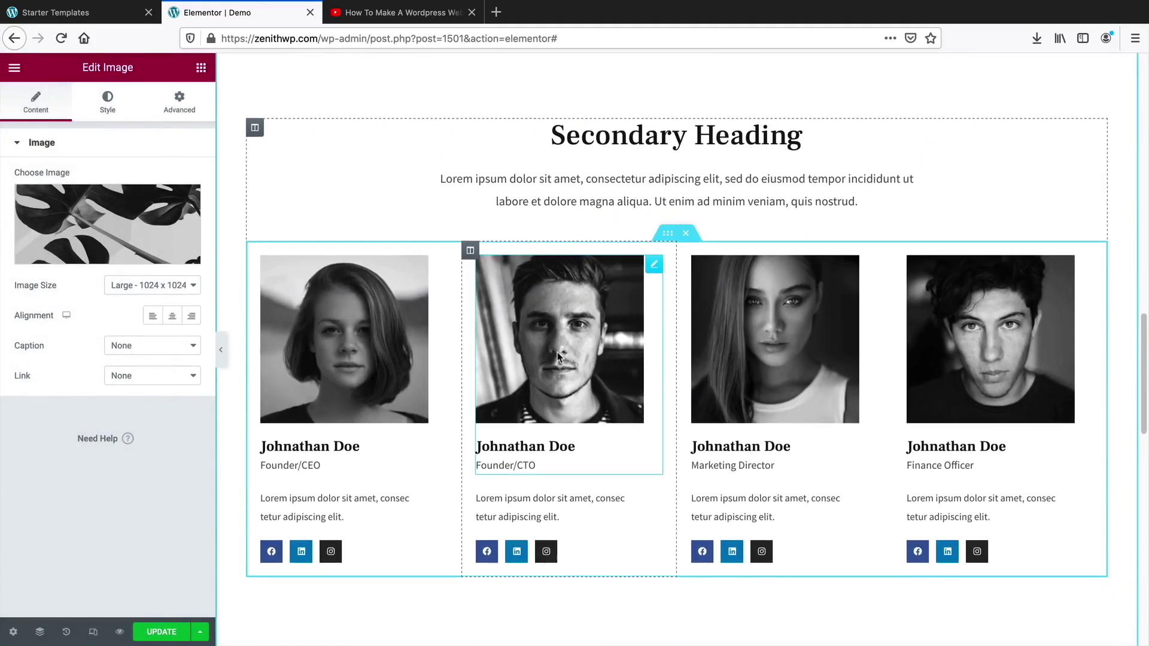
scroll(558, 357, up, 15)
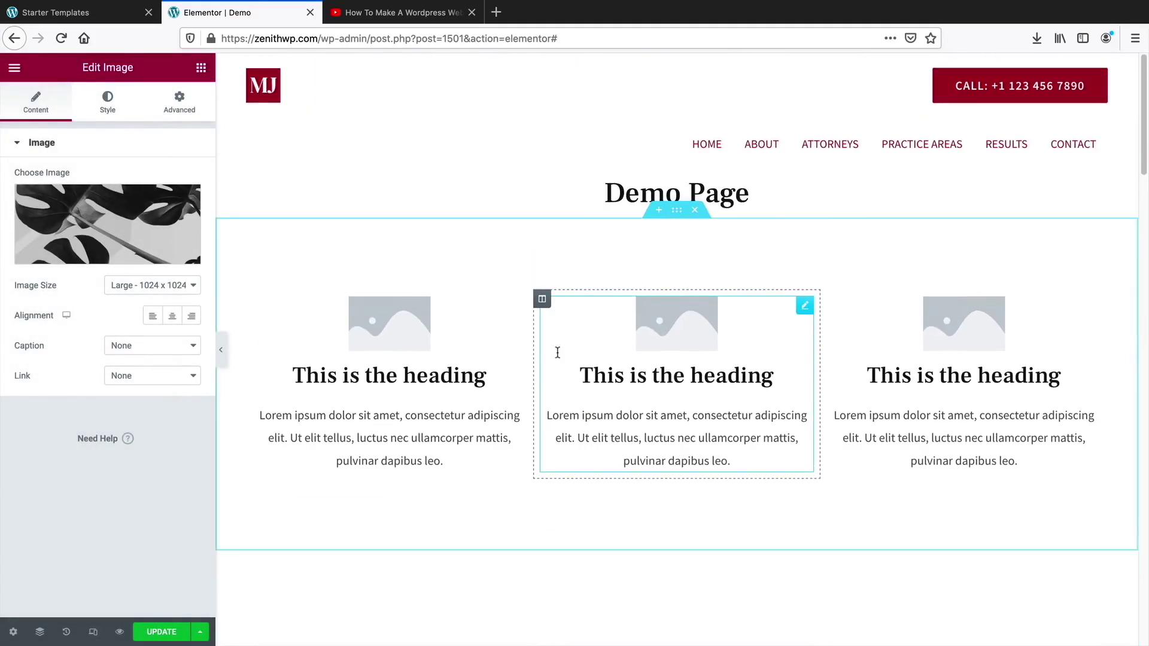
click(163, 632)
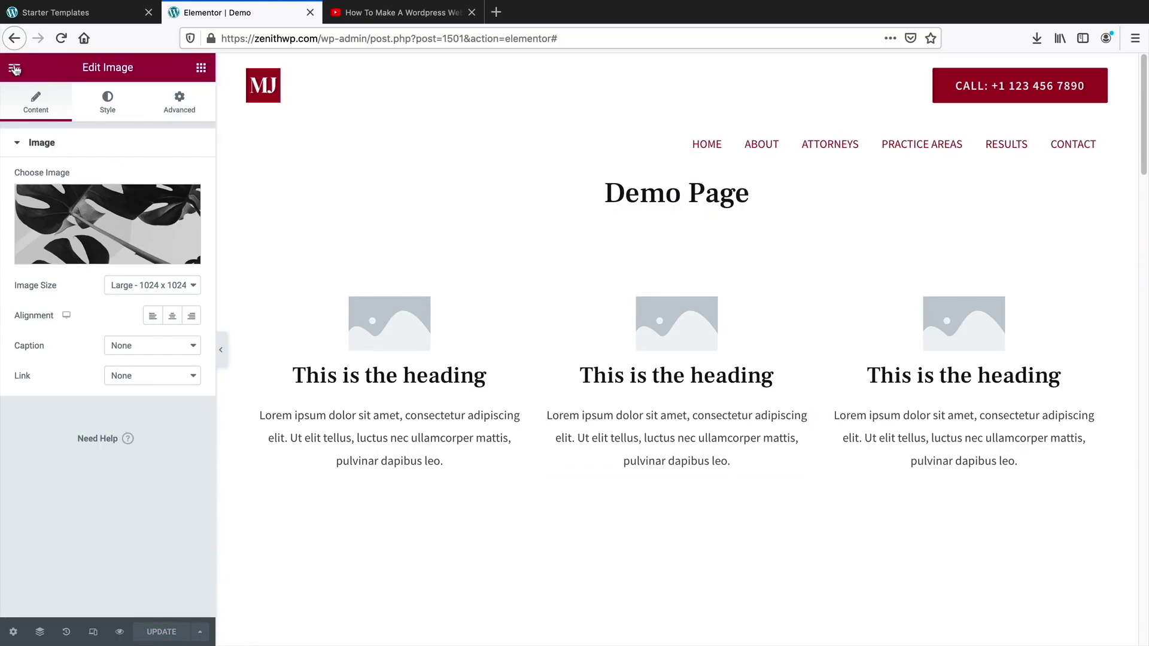
- Exit Elementor to the dashboard and return to the All Pages list
click(14, 71)
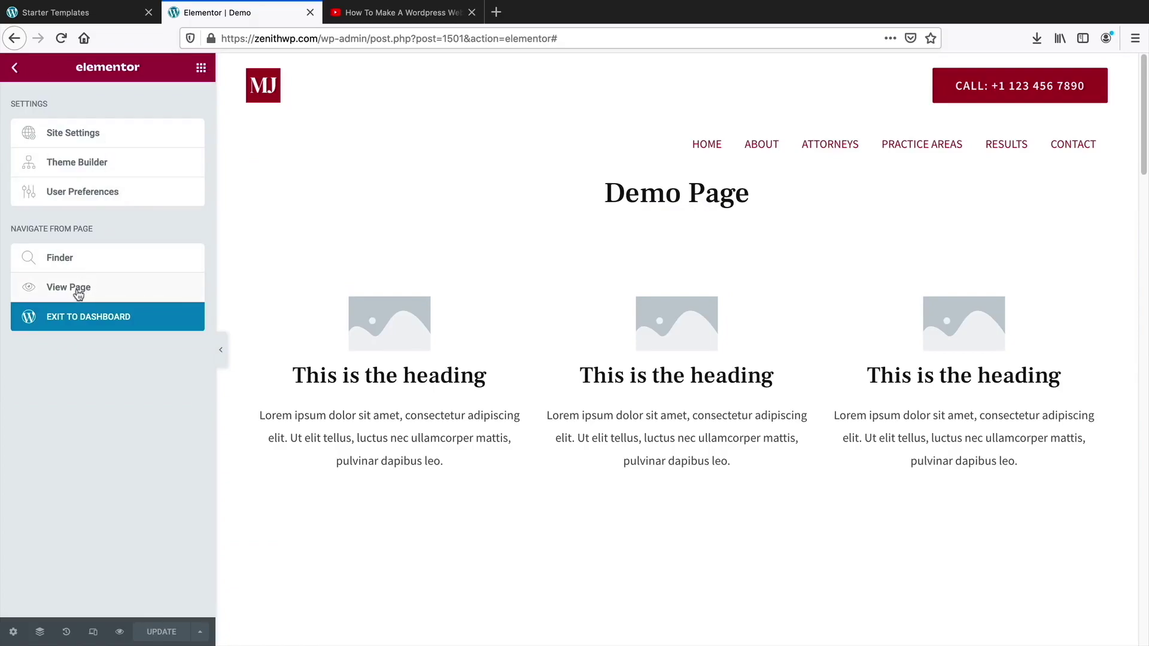
click(79, 324)
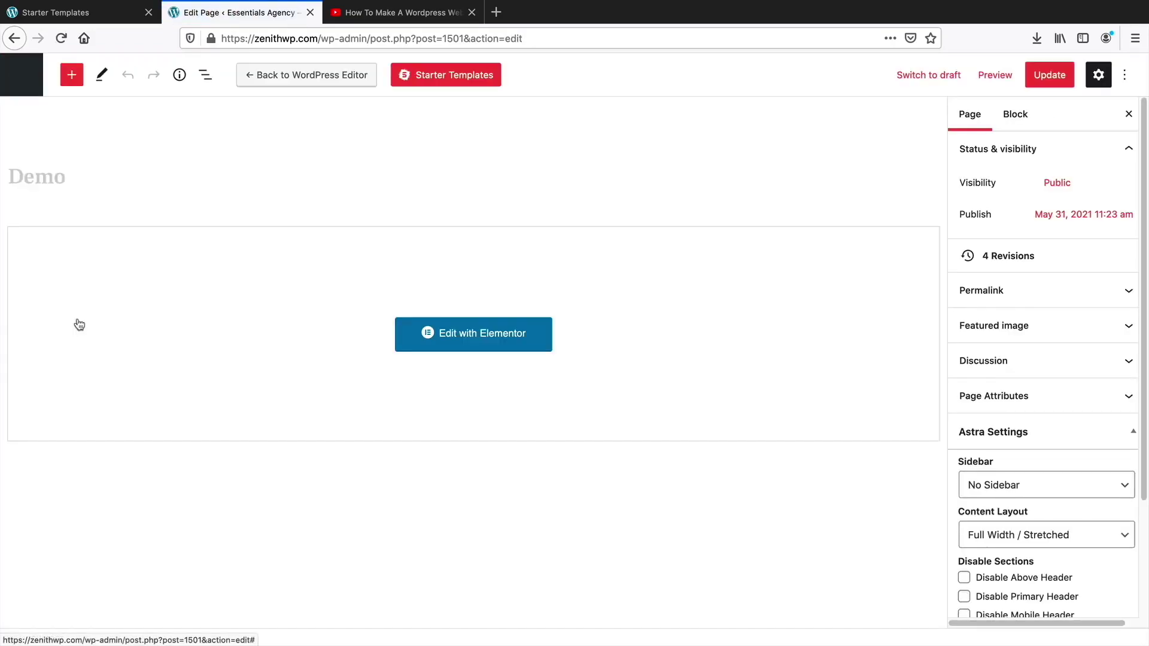
click(24, 83)
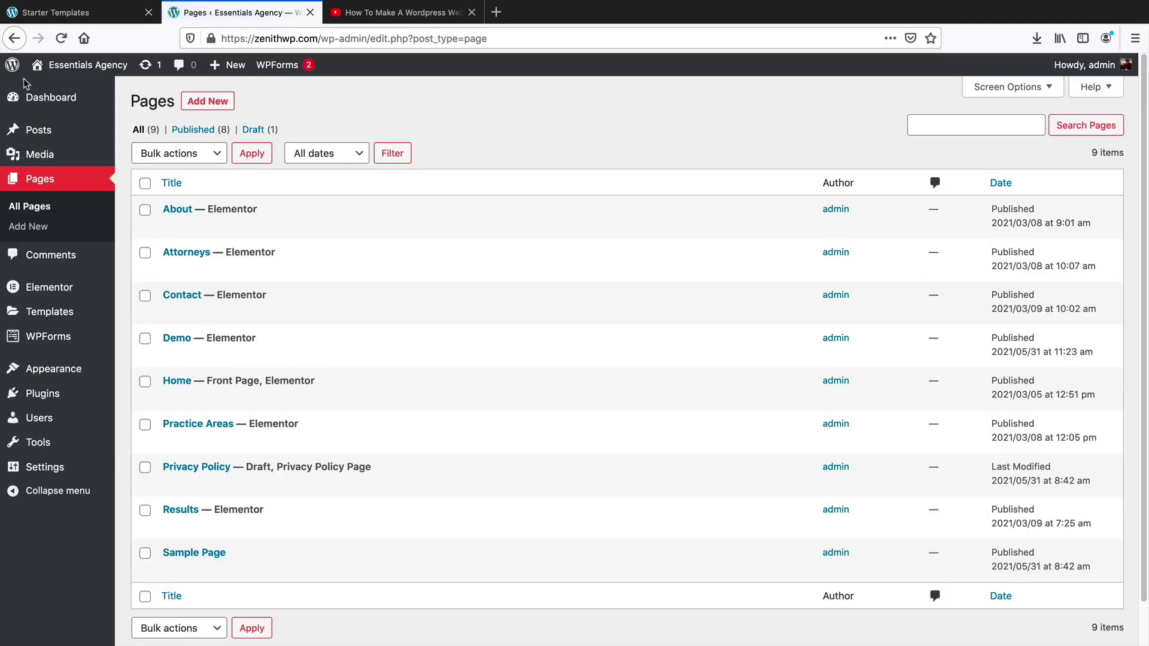
- In Appearance > Menus, choose Primary Menu (Primary Menu) from the menu dropdown and load it
mouse_move(61, 372)
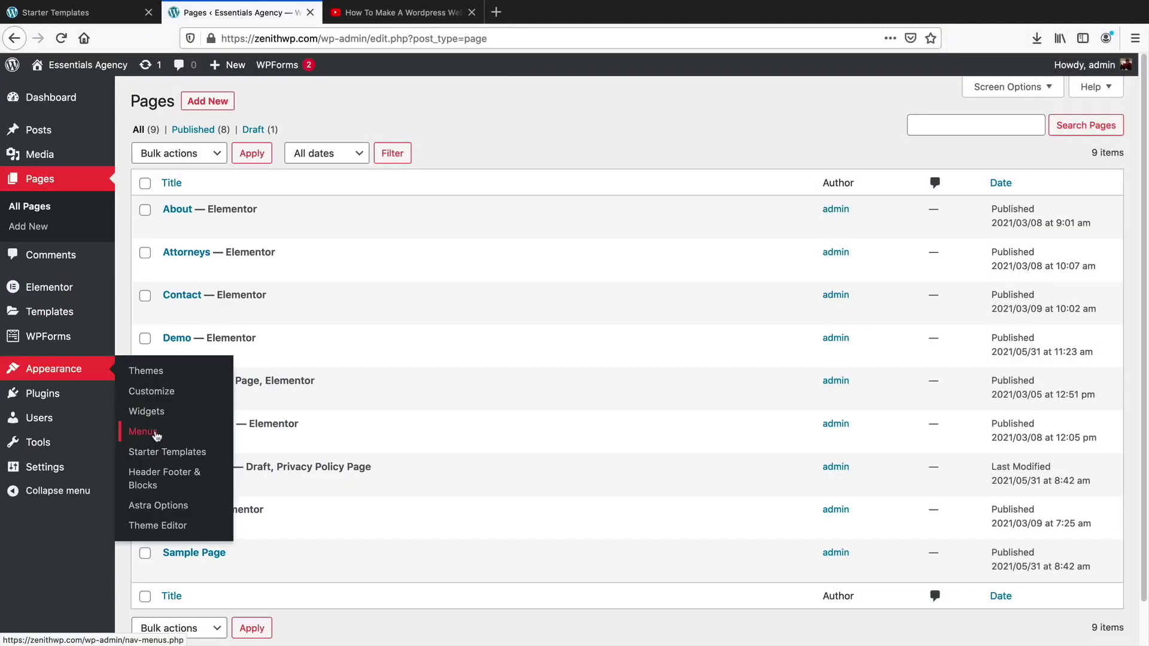
click(310, 431)
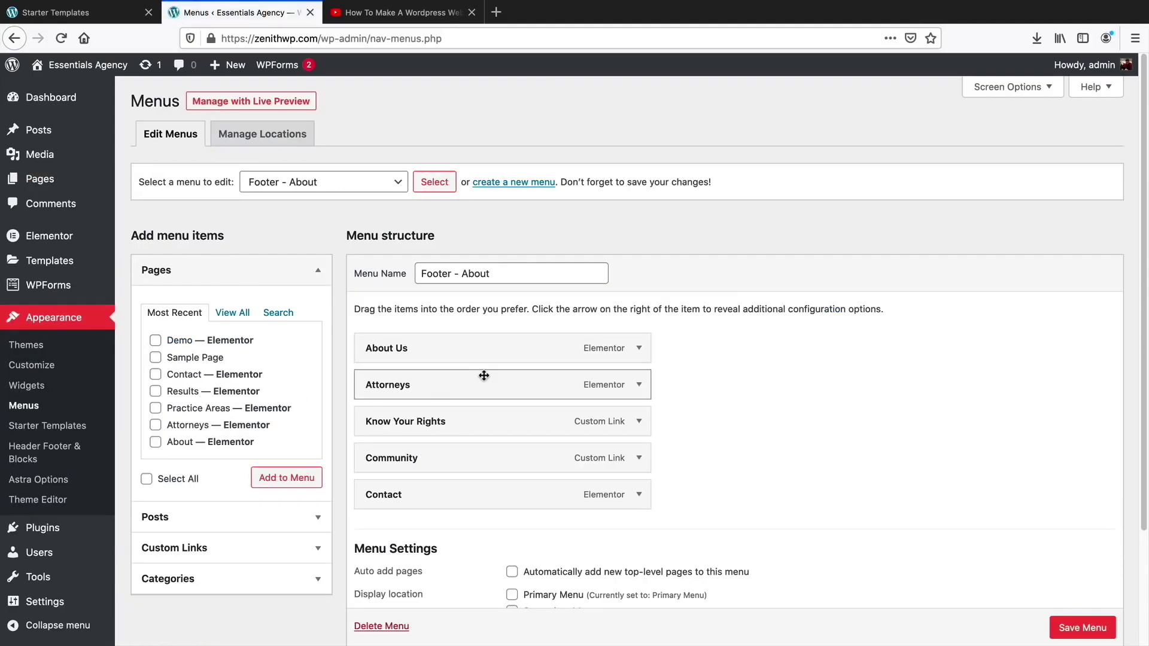
click(334, 182)
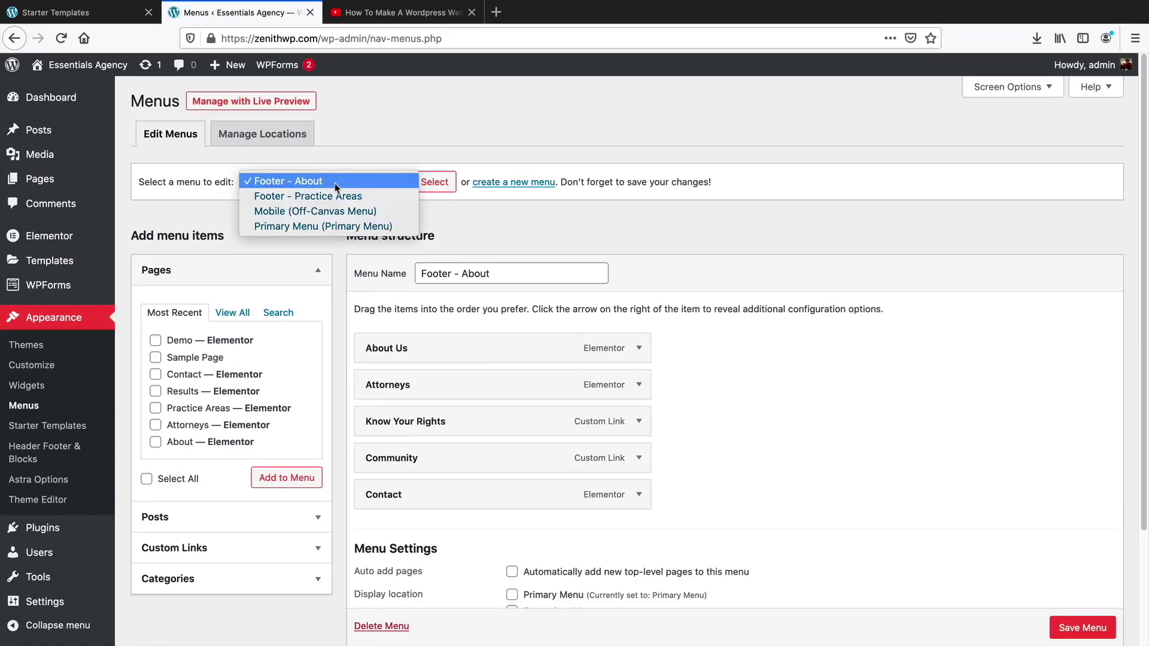
click(335, 227)
click(437, 185)
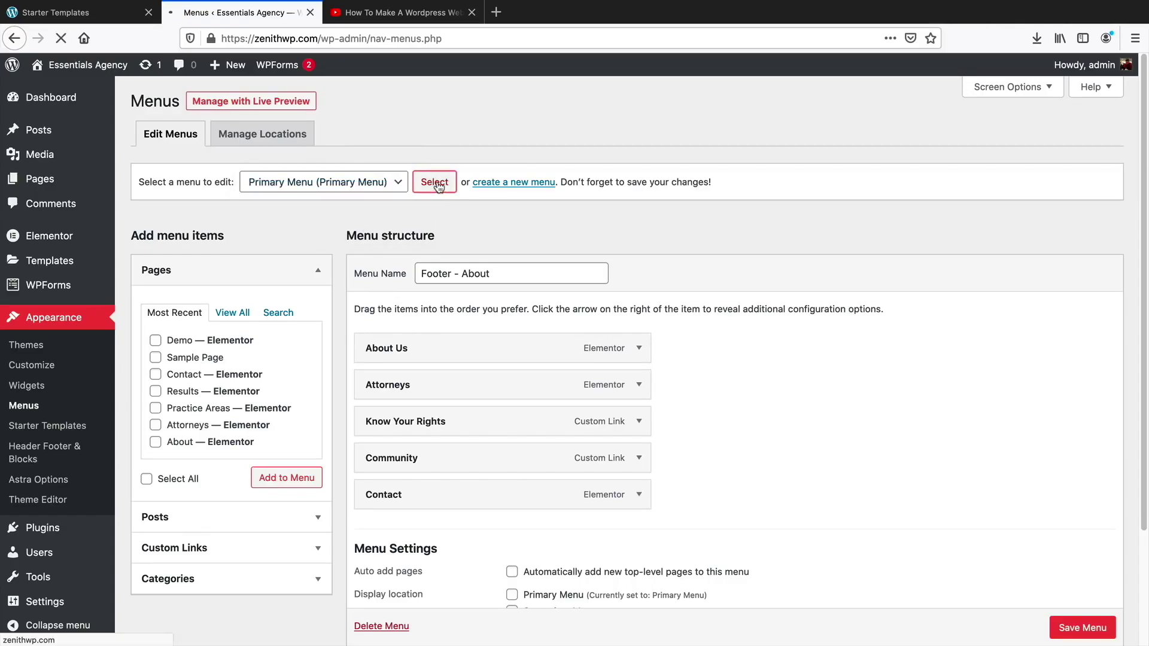
- Dismiss the import success dialog and review the live homepage's navigation and footer before returning to Menus
click(80, 12)
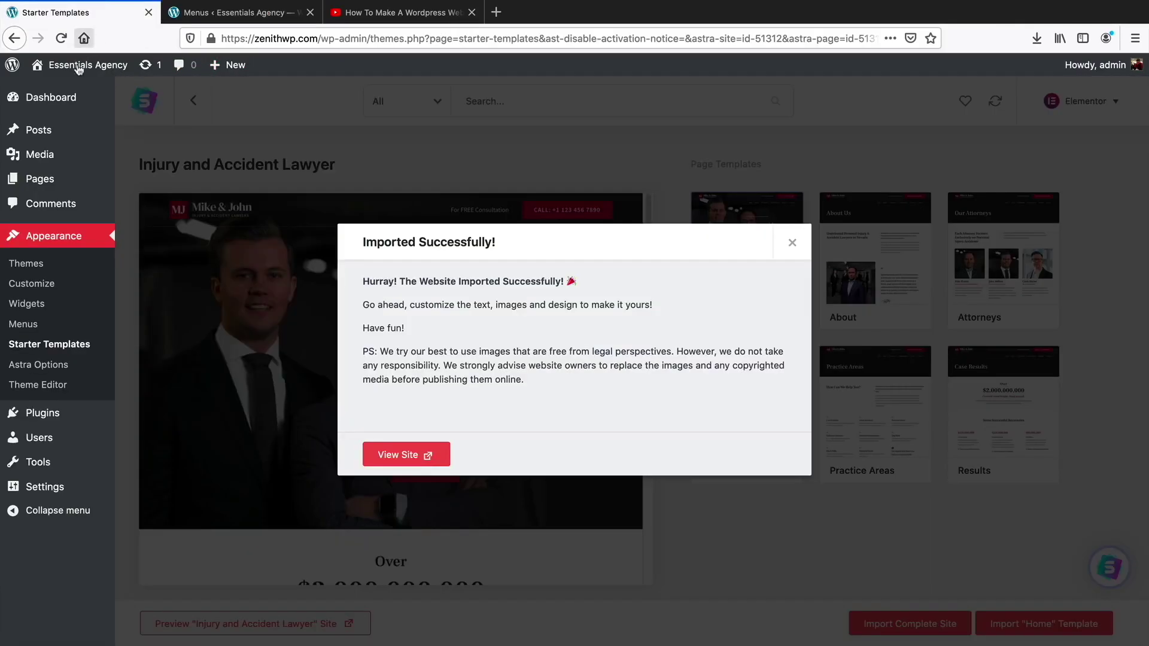
key(Escape)
click(96, 91)
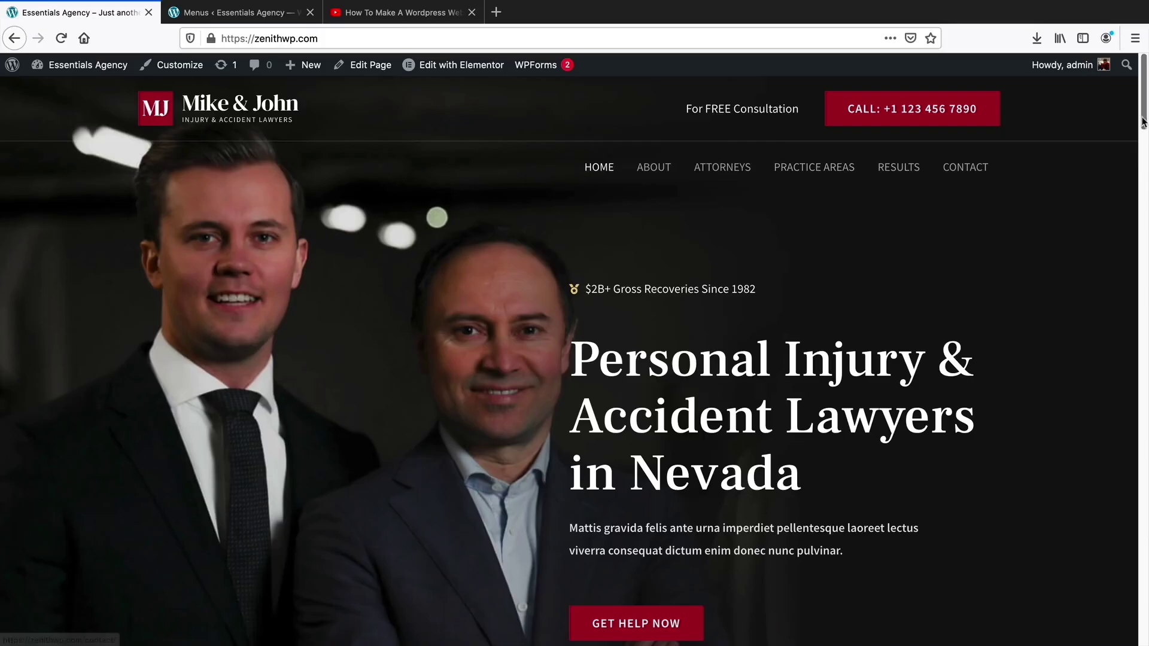
scroll(1144, 299, down, 10)
scroll(1144, 300, down, 15)
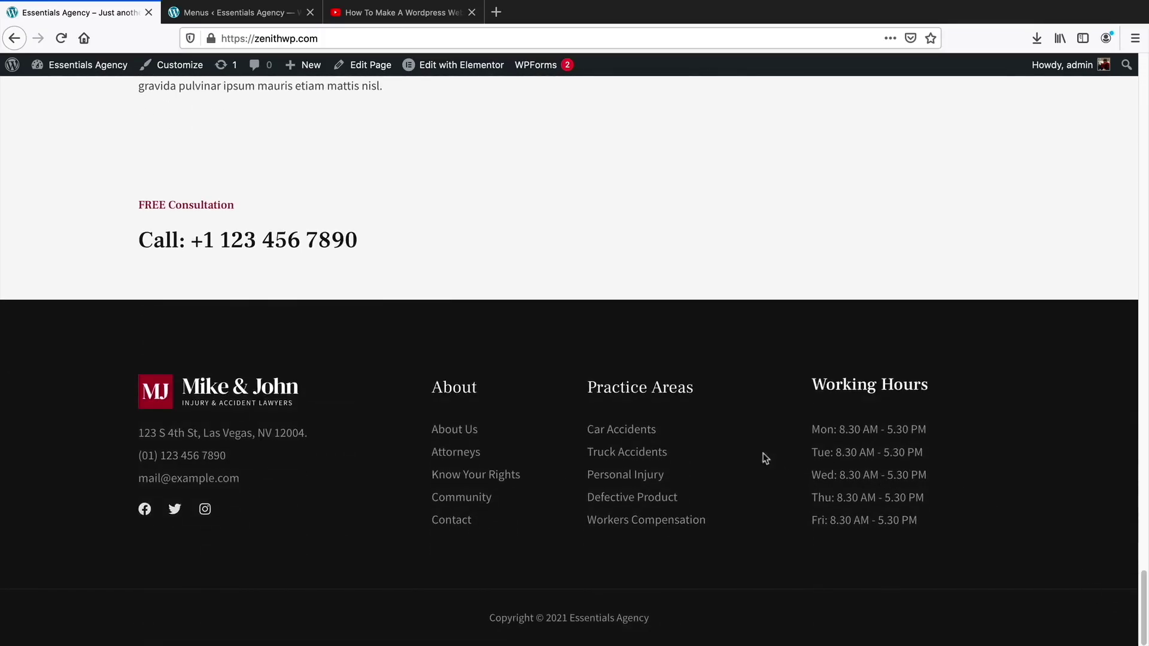
drag(1144, 576, 1144, 59)
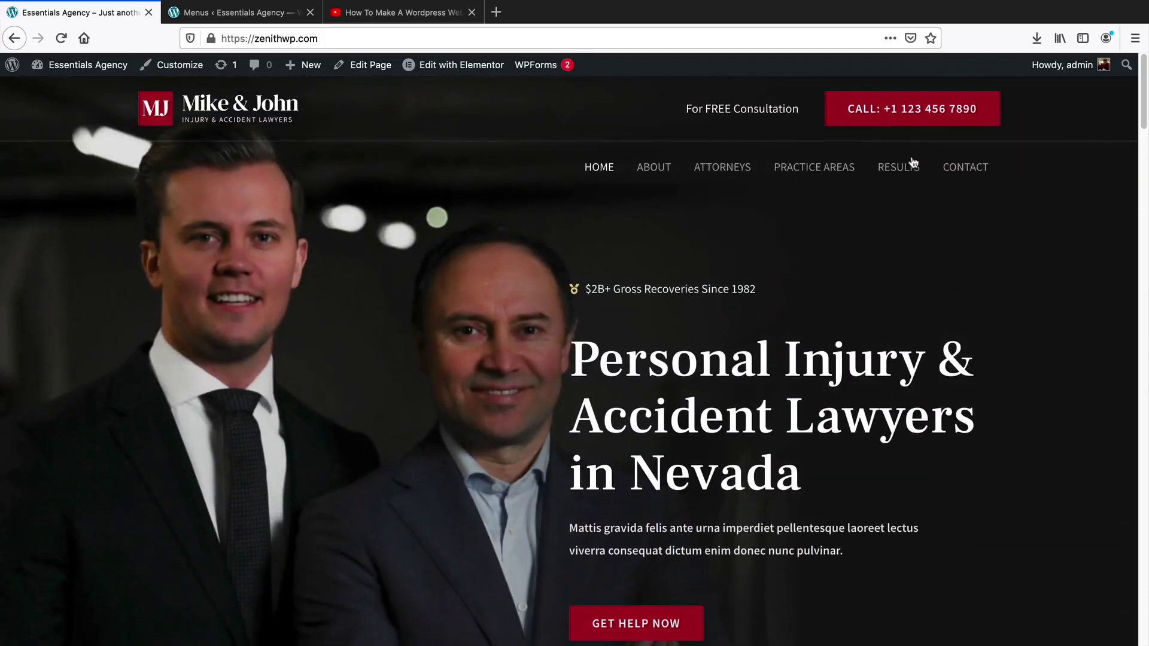
click(221, 12)
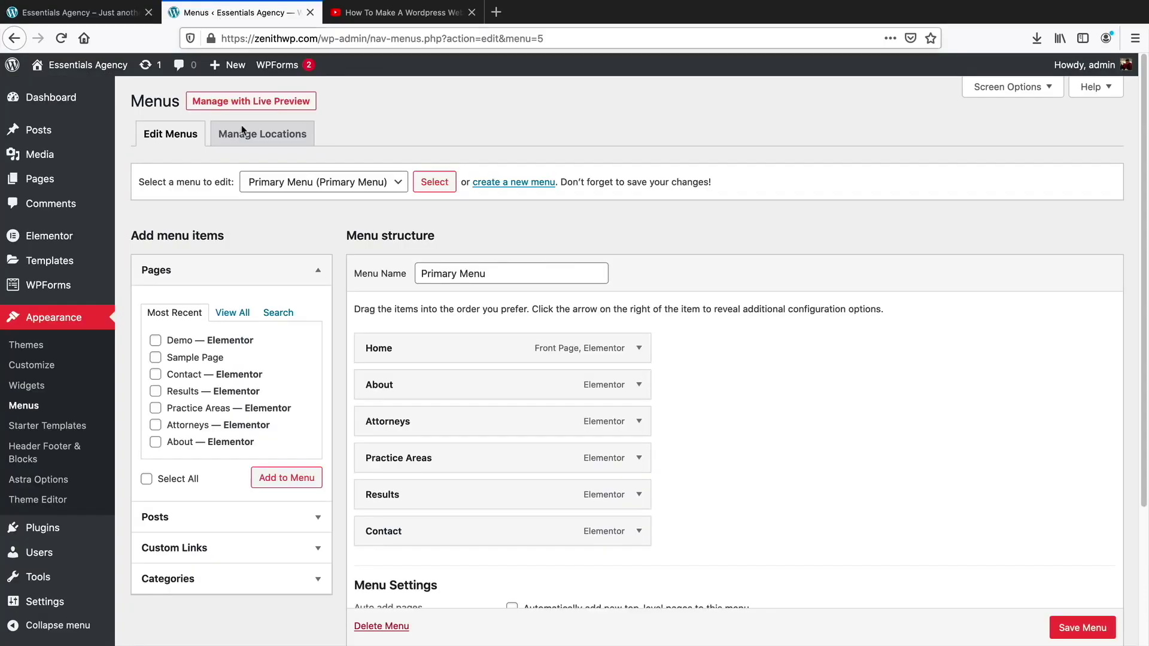
- Add the Demo page to the Primary Menu directly below Home and save
click(155, 341)
click(277, 482)
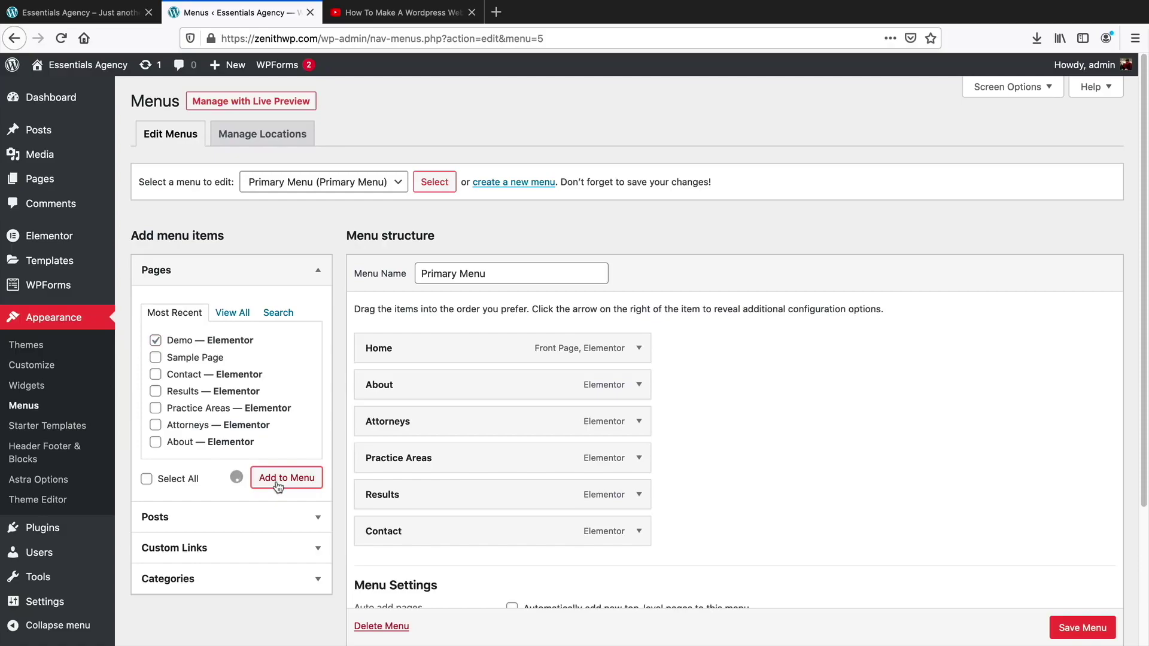
drag(377, 568, 390, 380)
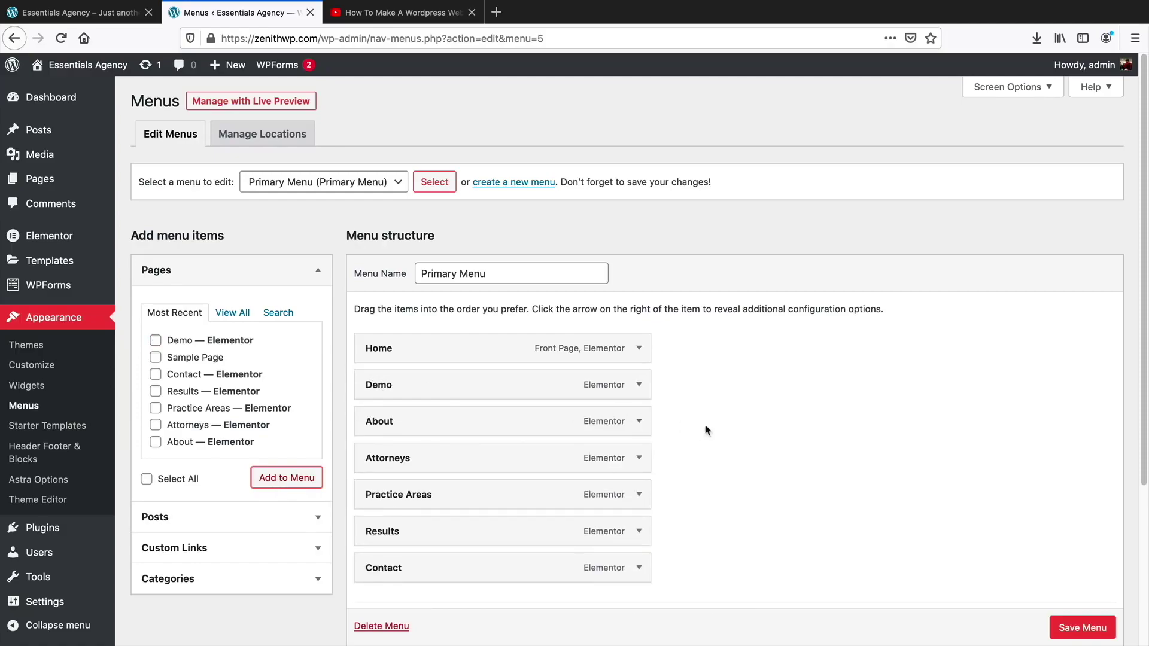
click(1104, 626)
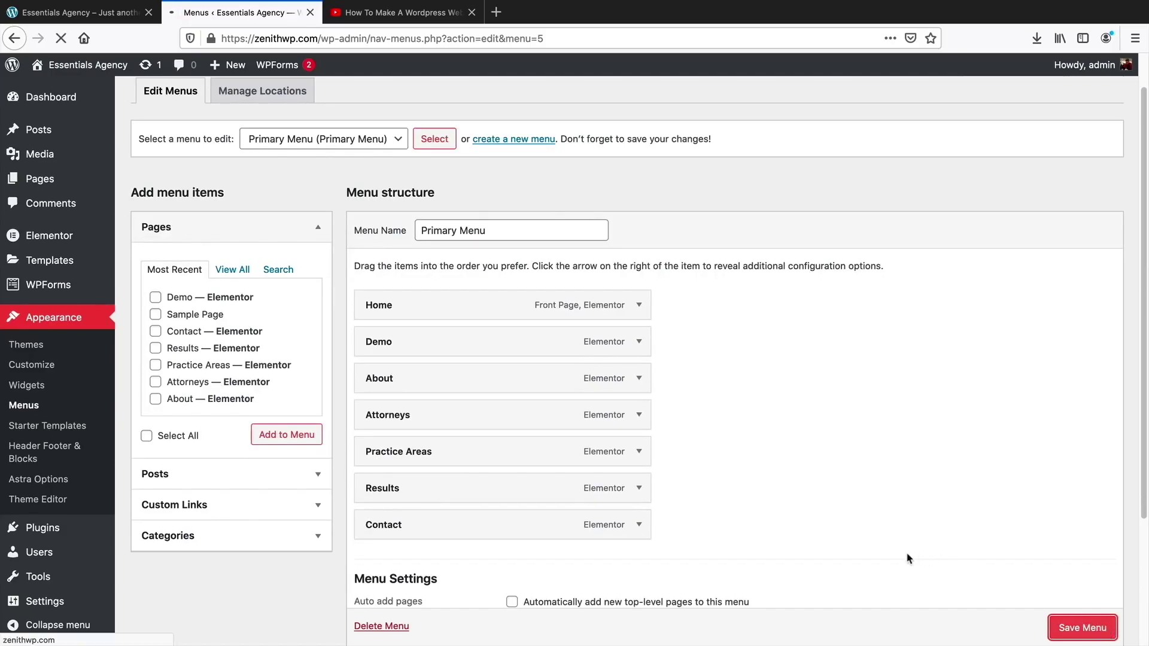
- Nest Practice Areas as a sub-item under Attorneys, save the menu, and view the live site
scroll(826, 508, down, 3)
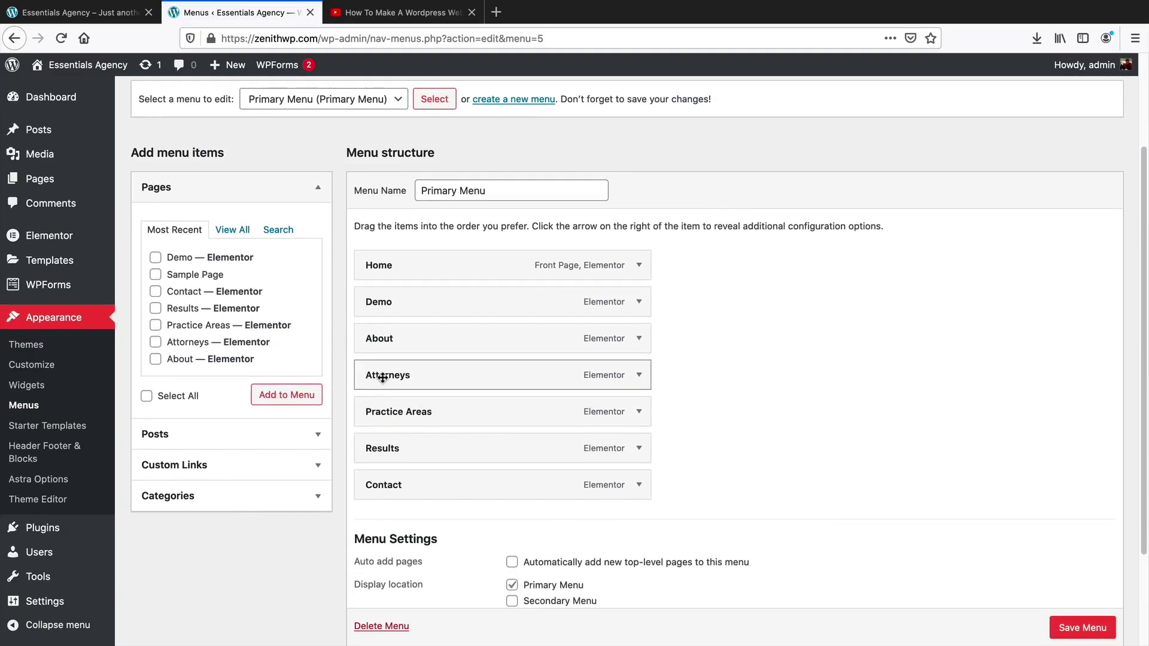
drag(388, 412, 416, 412)
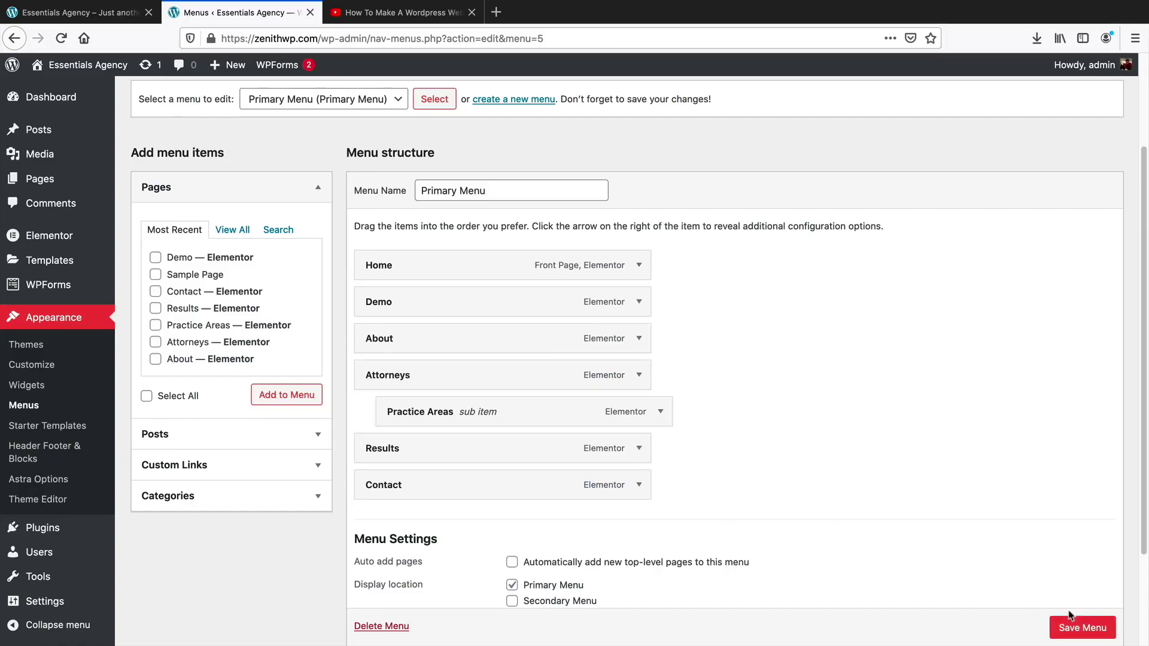
click(1085, 632)
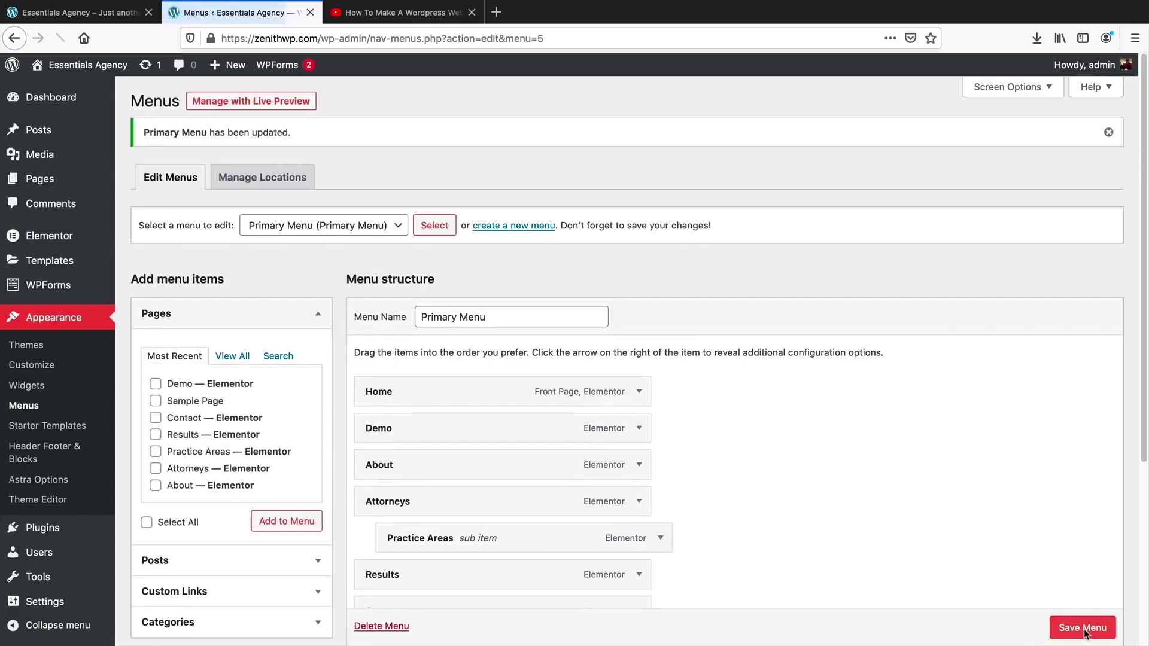
mouse_move(66, 65)
click(71, 95)
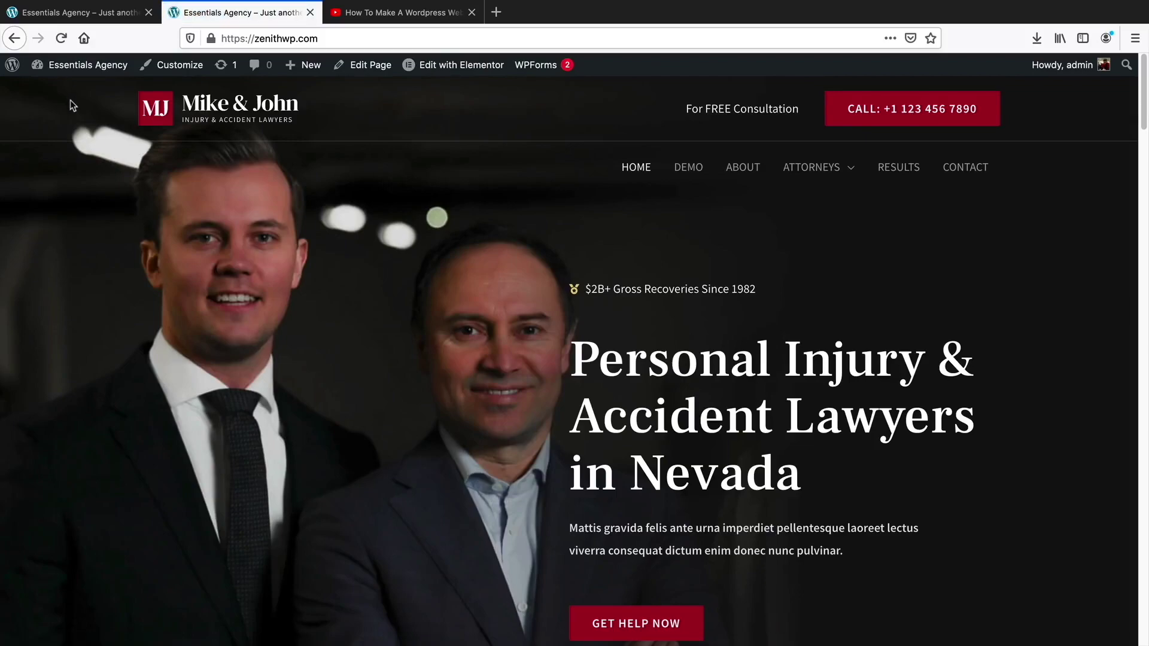
- Open DEMO from the live navigation, then reach Practice Areas through the Attorneys dropdown
click(695, 171)
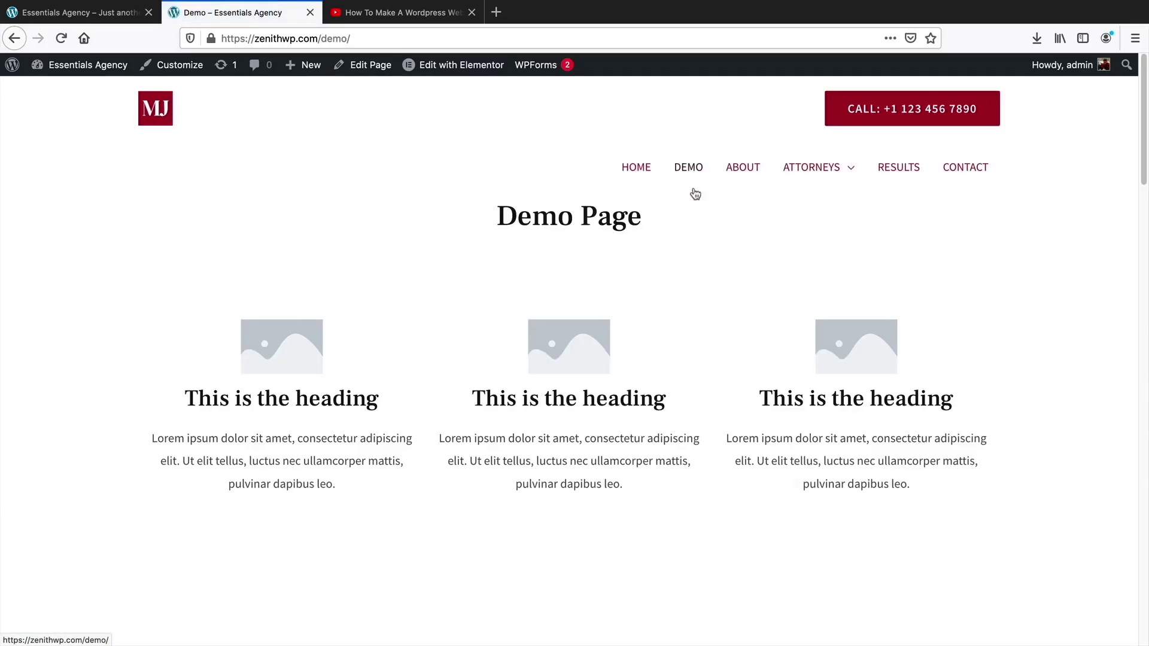
scroll(692, 217, down, 20)
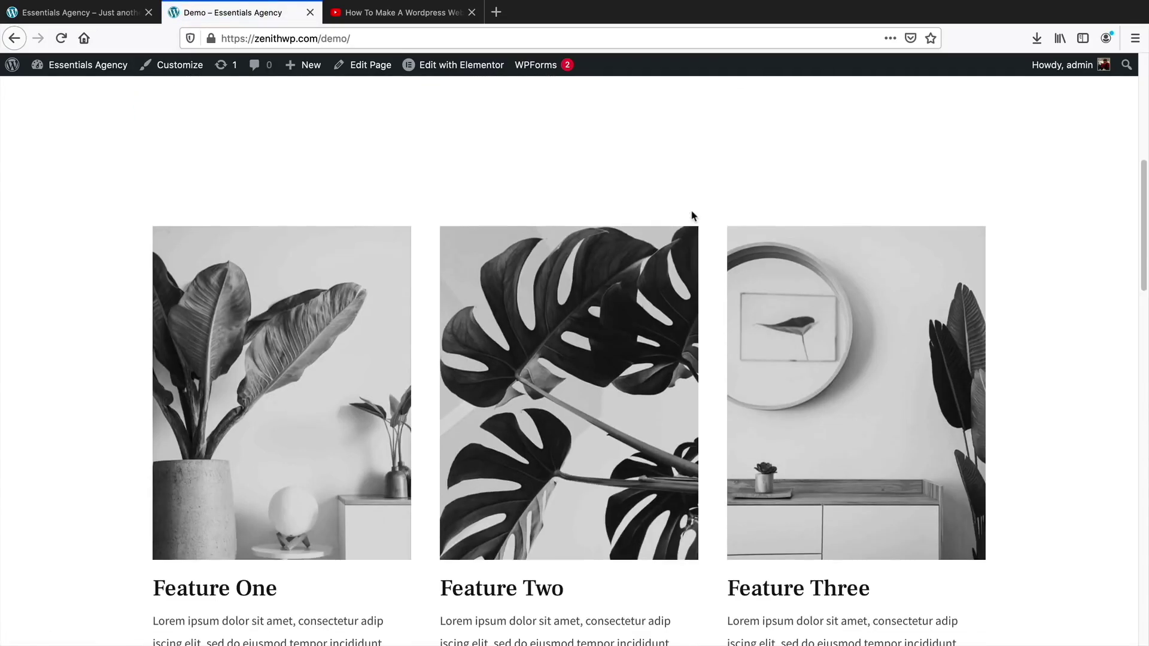
scroll(691, 219, up, 20)
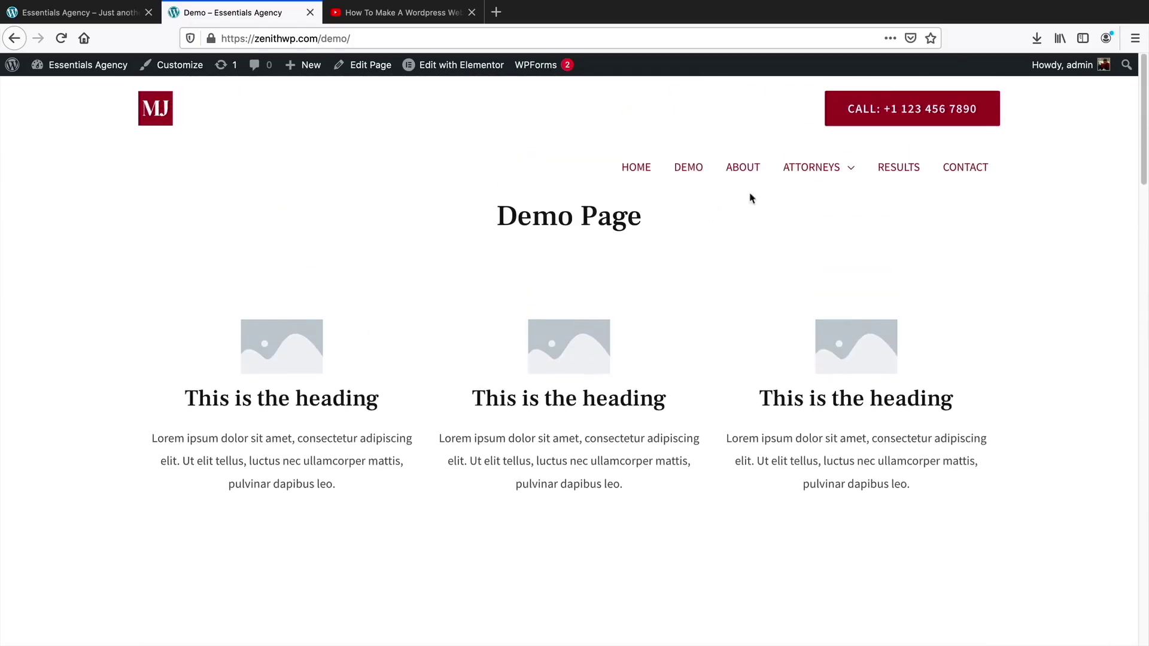
mouse_move(802, 174)
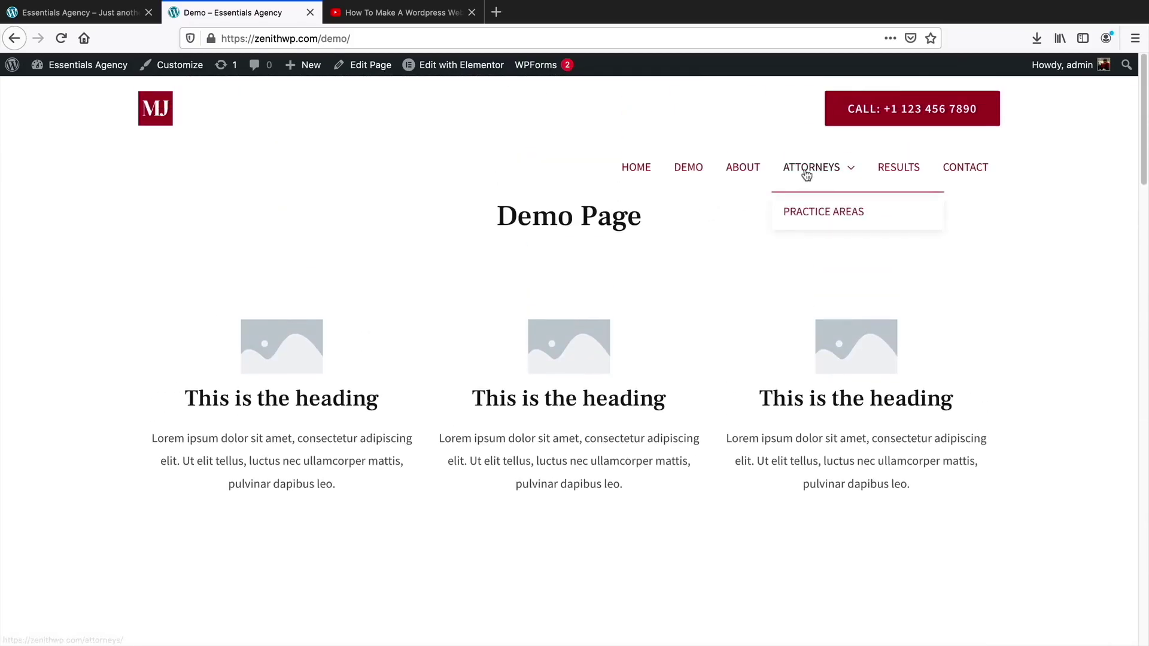
click(812, 220)
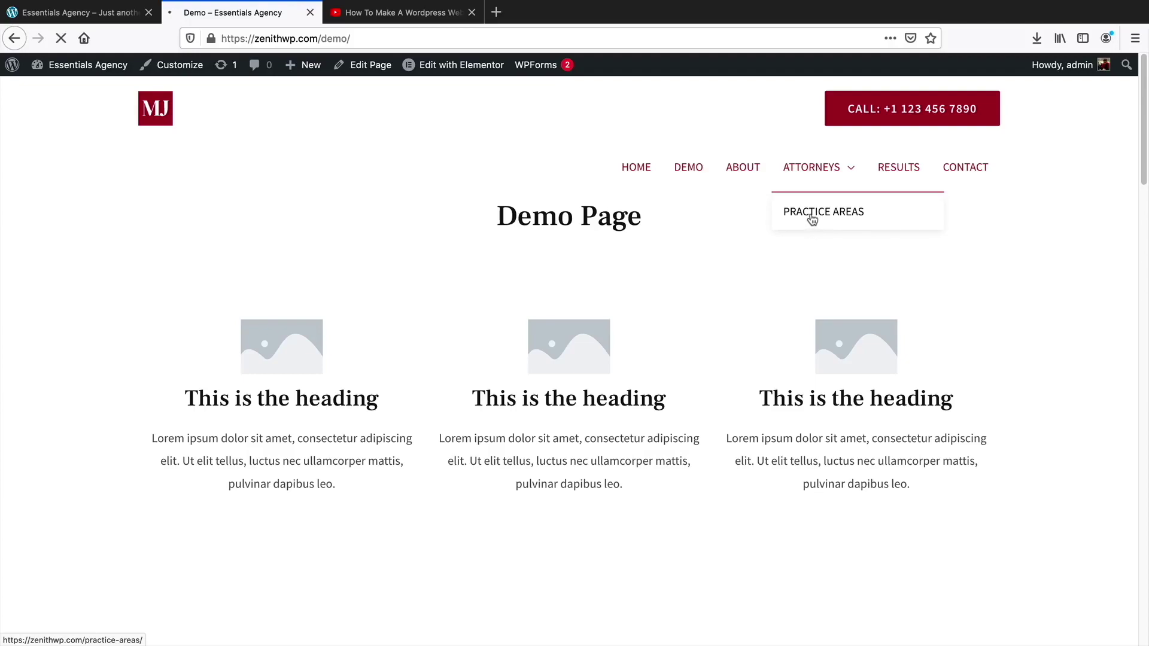
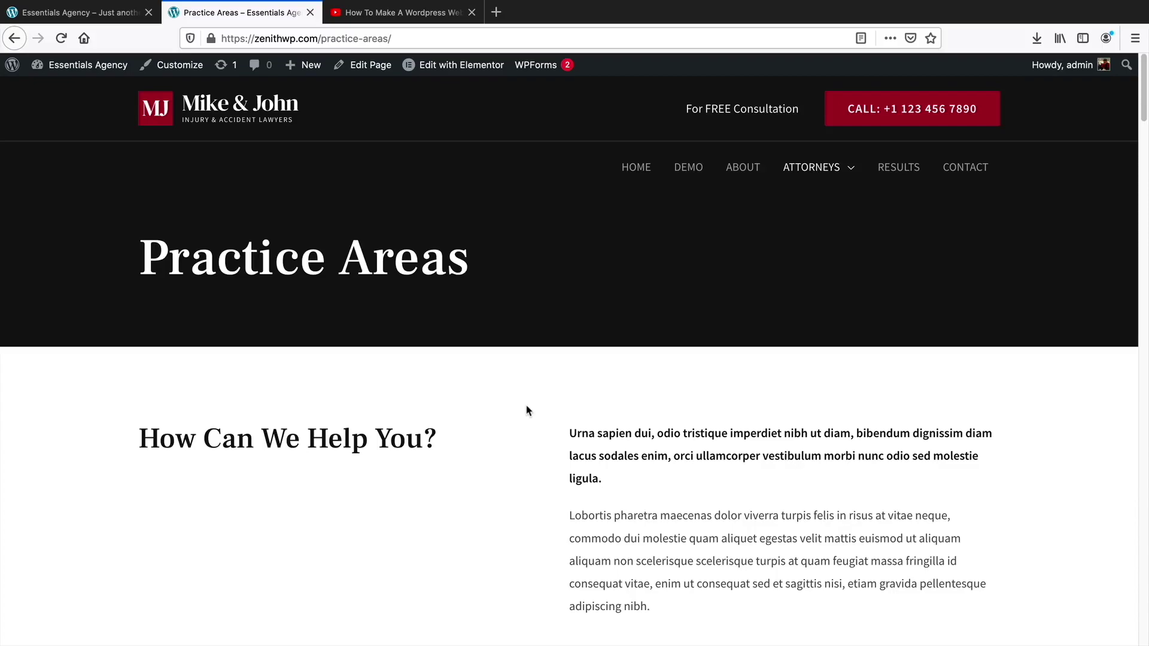
- Leave the live Practice Areas page for the WordPress admin Dashboard via the site-name menu
mouse_move(89, 66)
click(89, 96)
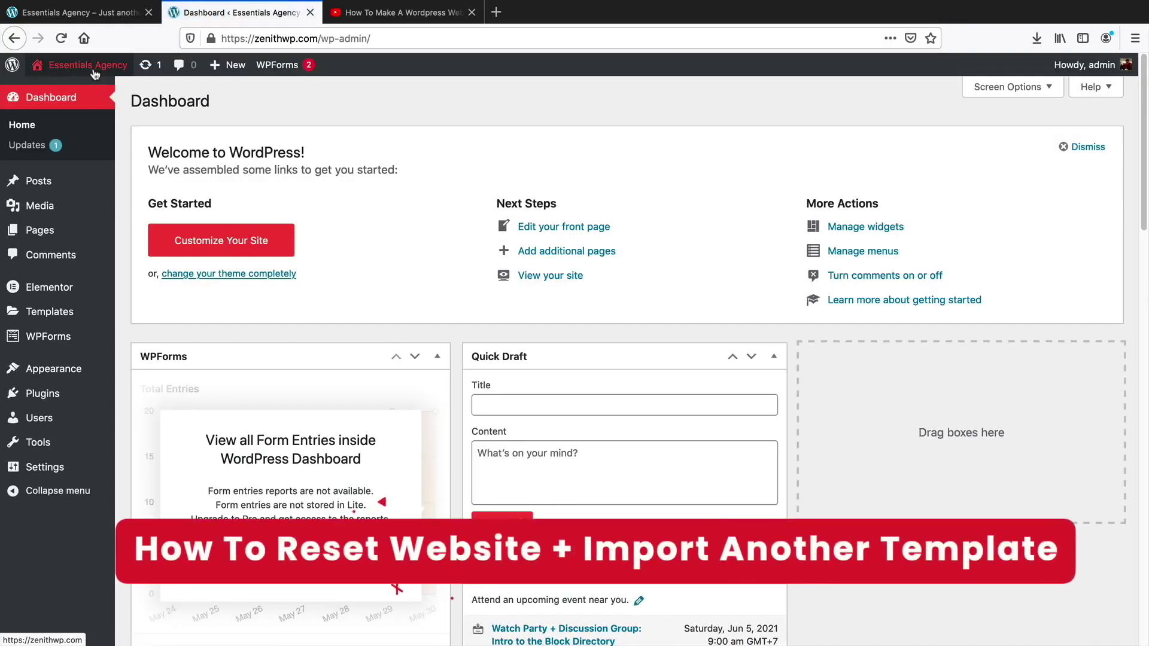
- Check the live front page, then return to the admin Dashboard
click(90, 66)
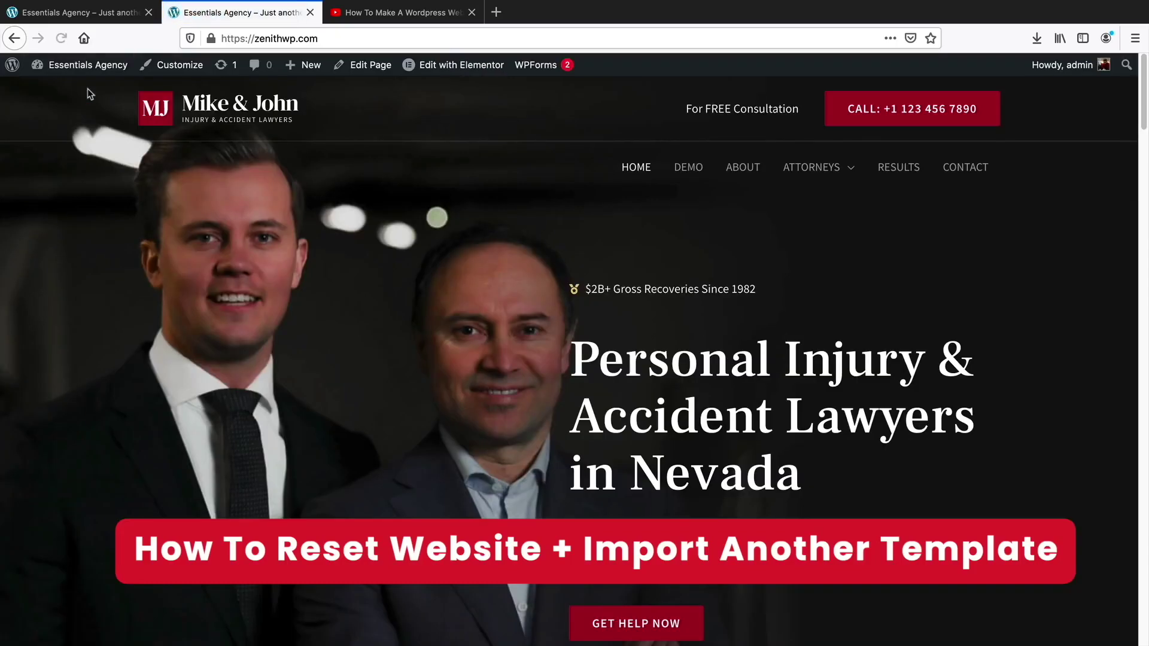
mouse_move(87, 66)
click(84, 95)
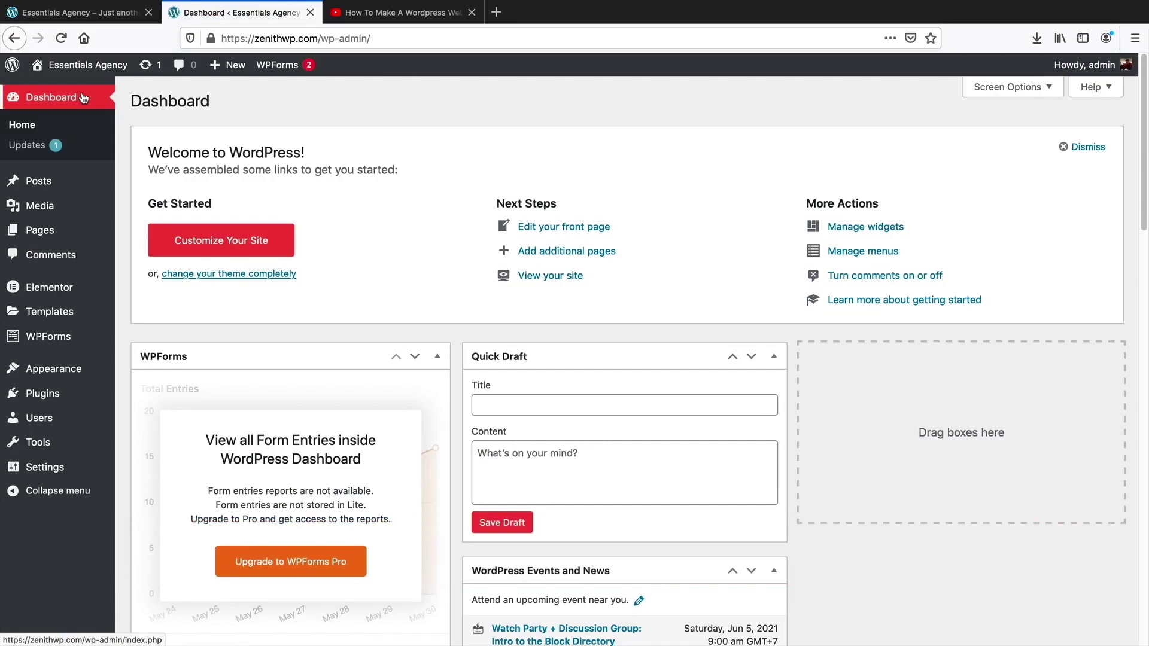
- Import the complete Mountain starter site from the Astra template library
mouse_move(82, 374)
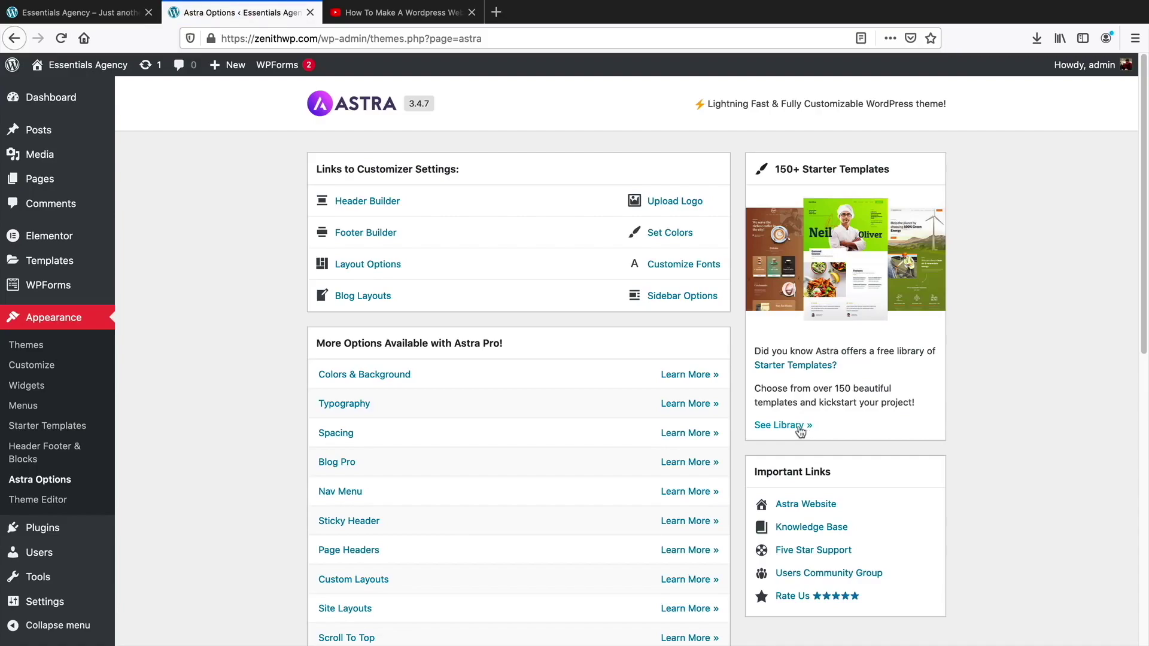
click(784, 425)
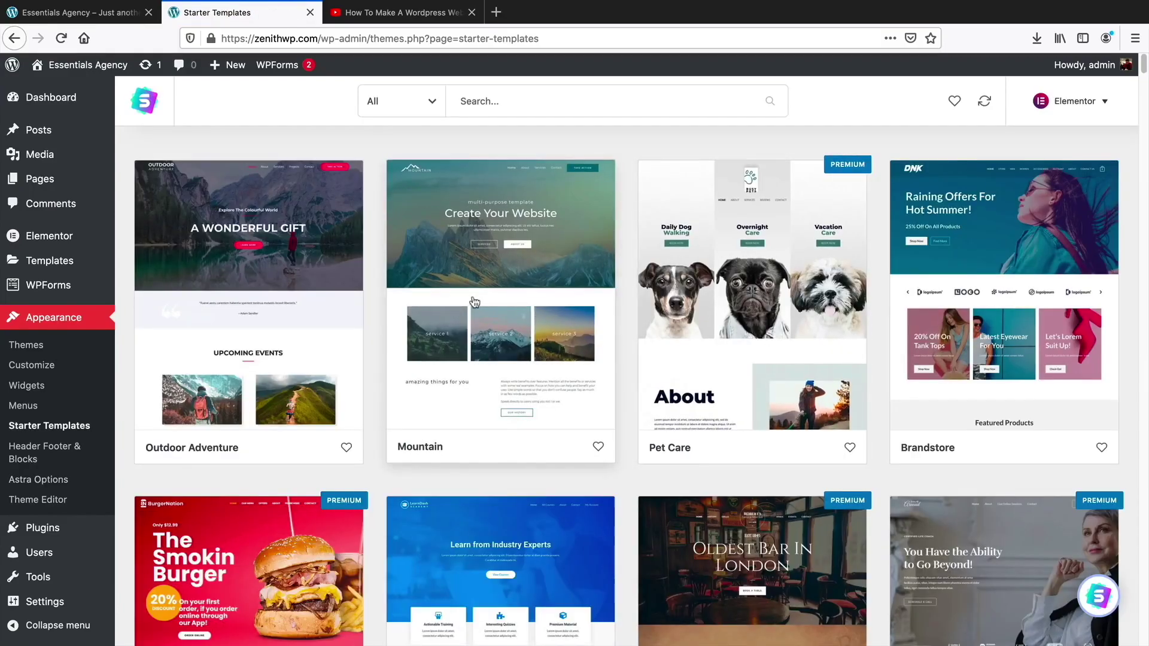
click(484, 290)
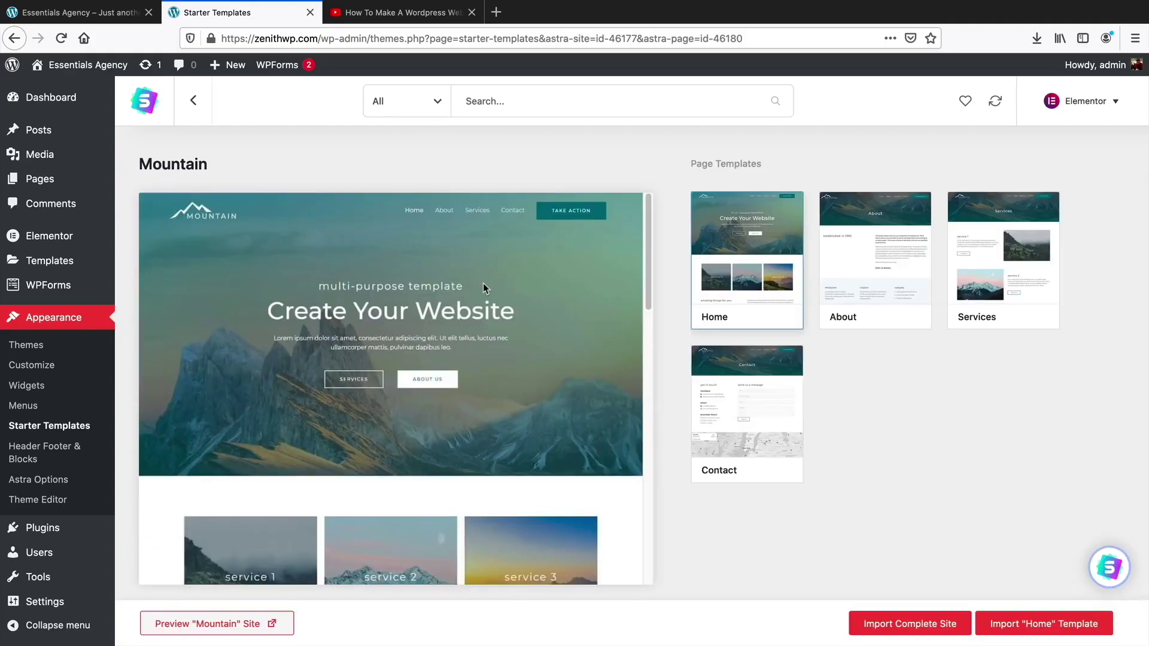
click(880, 624)
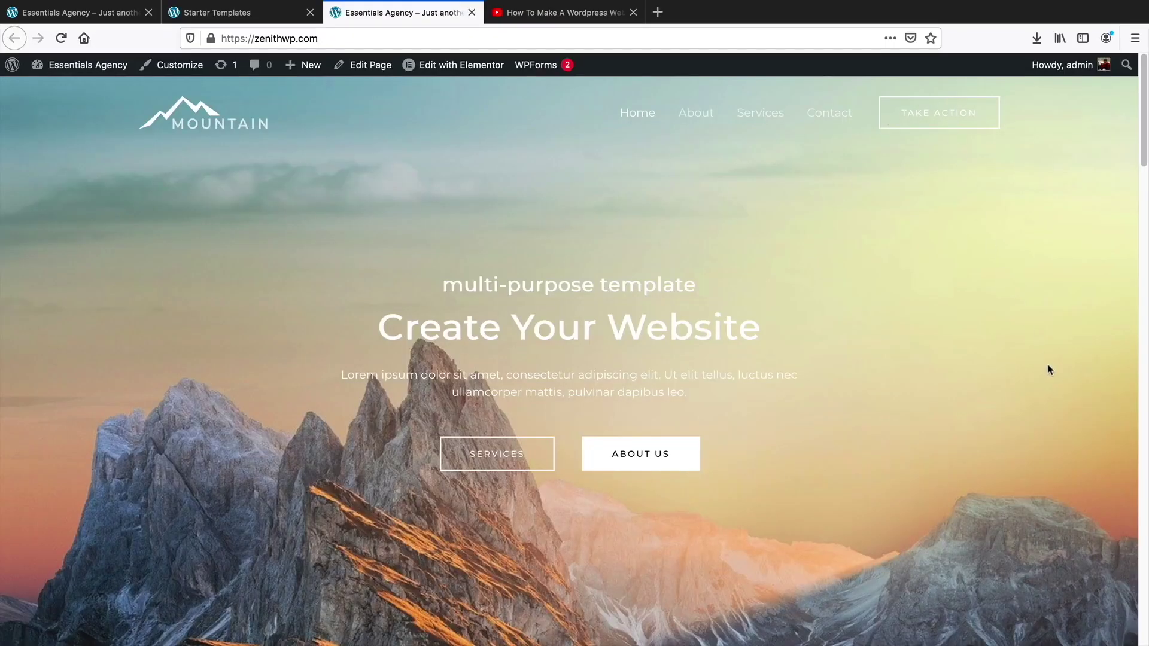
middle_click(1048, 366)
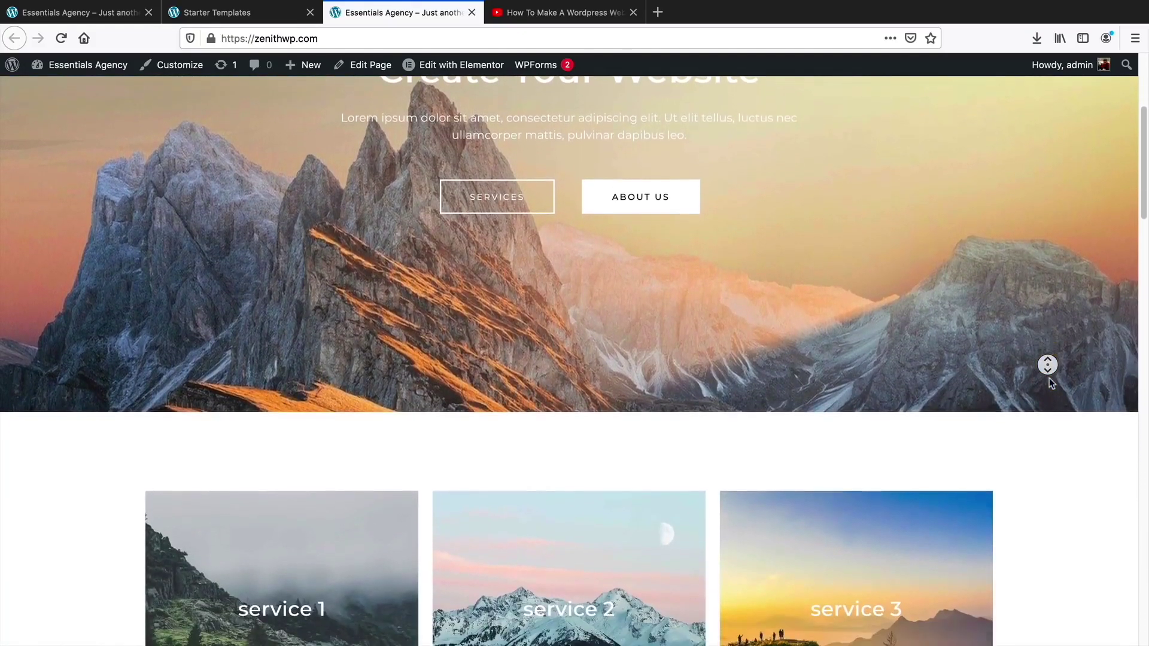
click(1051, 382)
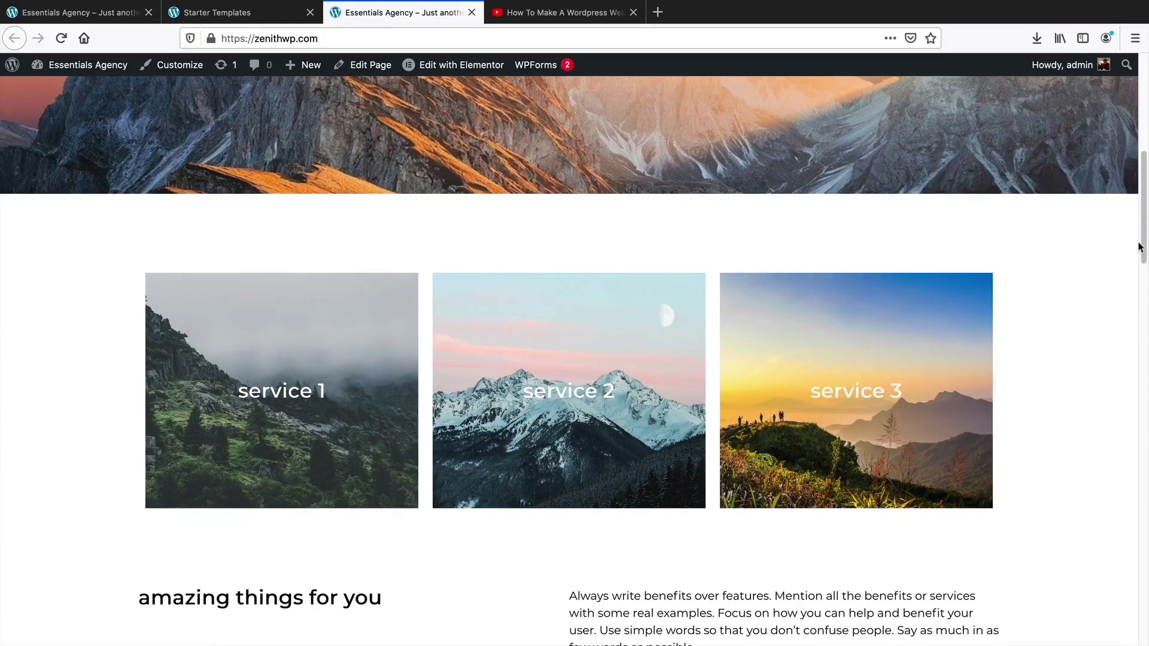
drag(1140, 247, 1140, 140)
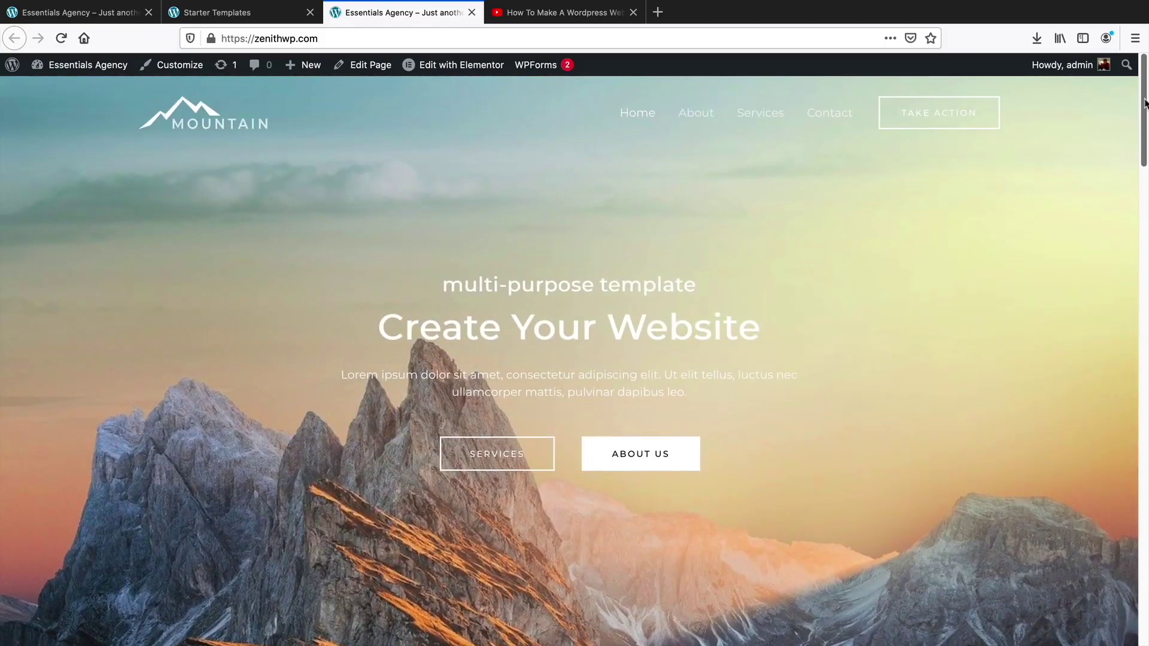
- Inspect the imported site's Services page, then return to the Dashboard
mouse_move(95, 69)
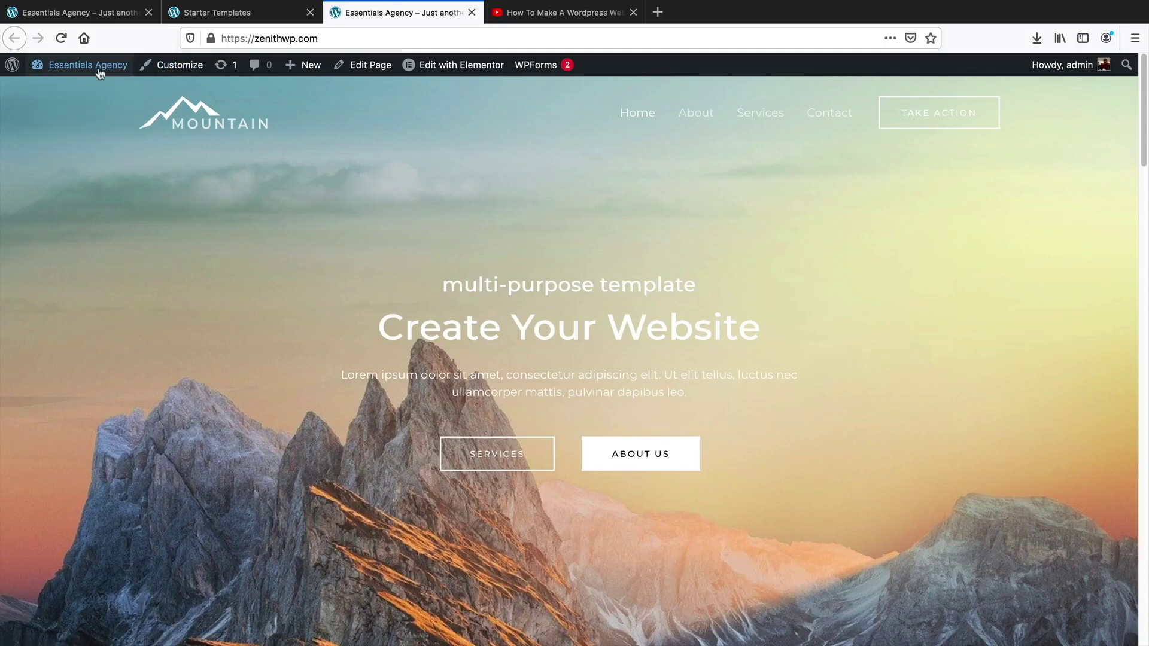
click(93, 93)
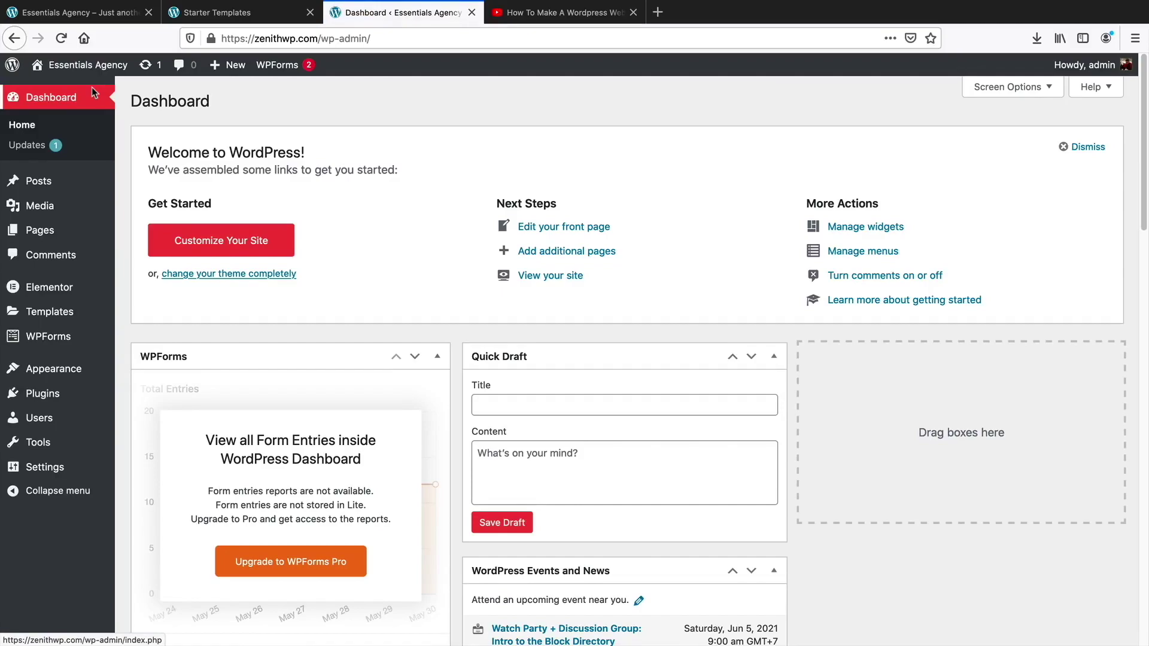
click(66, 90)
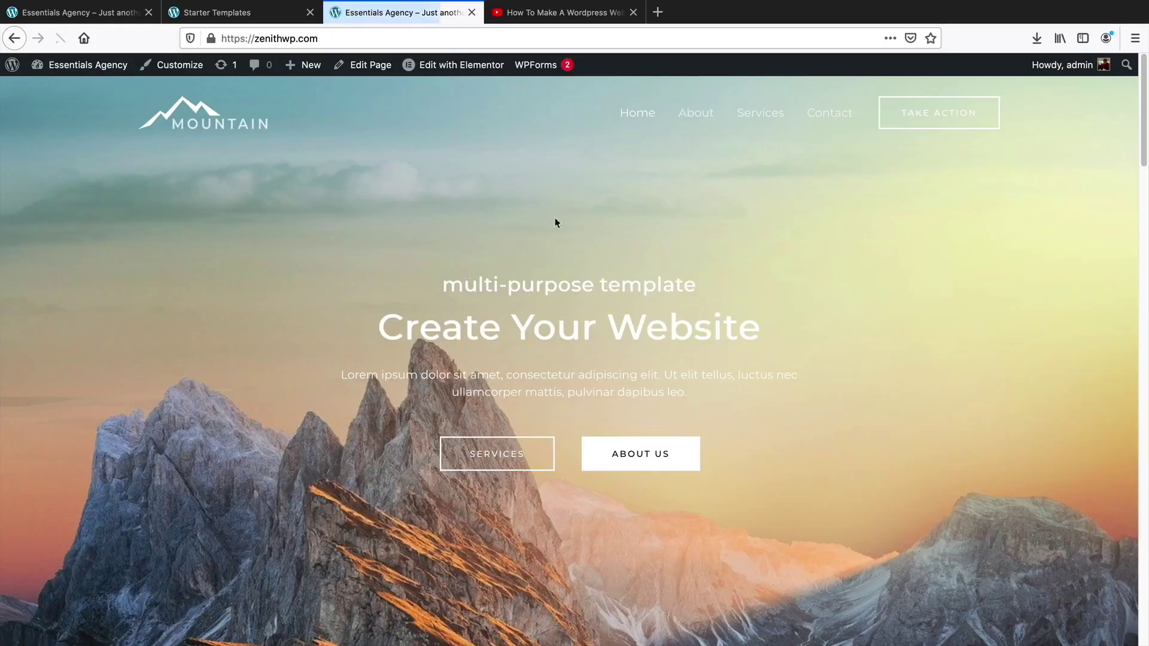
click(758, 113)
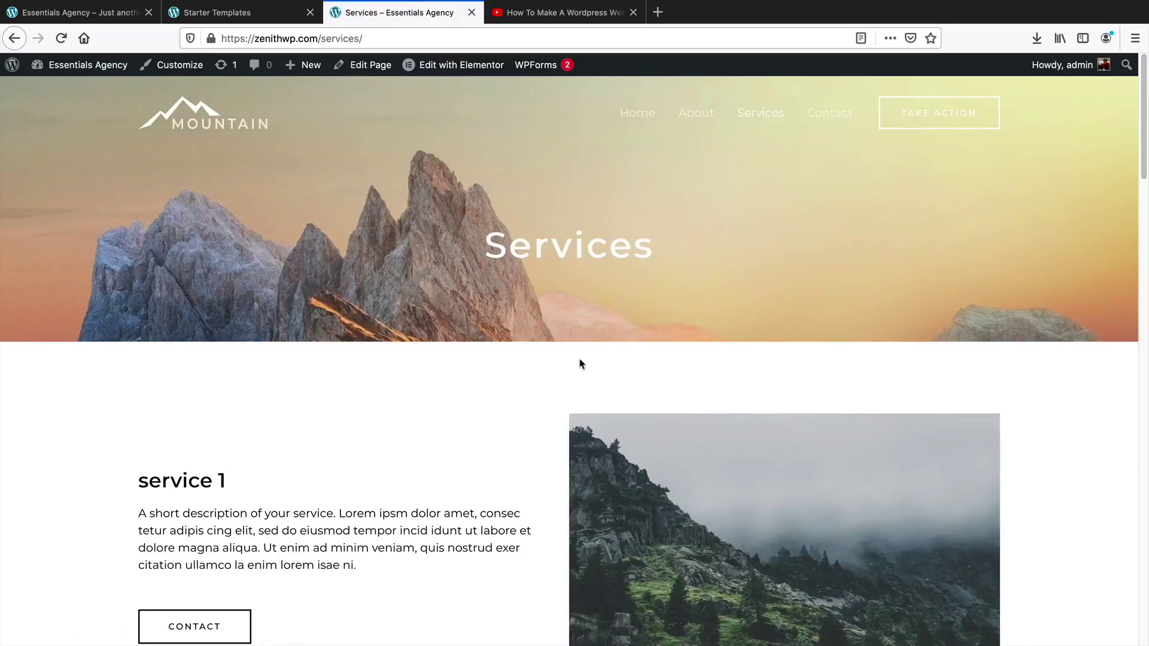
click(66, 89)
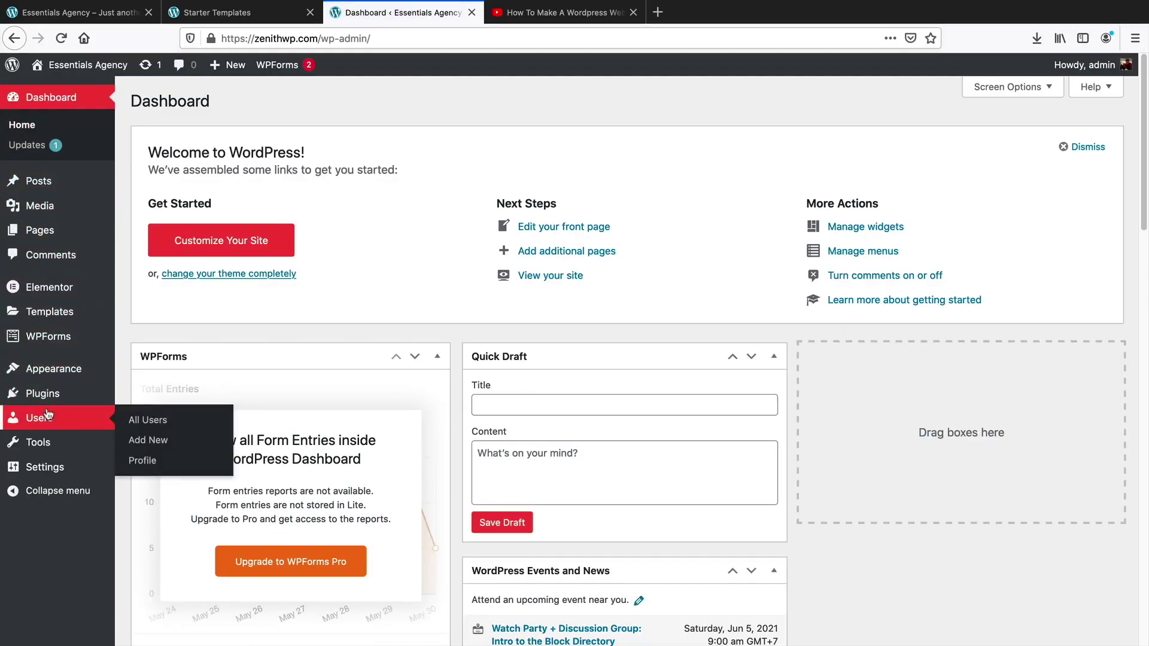
mouse_move(50, 405)
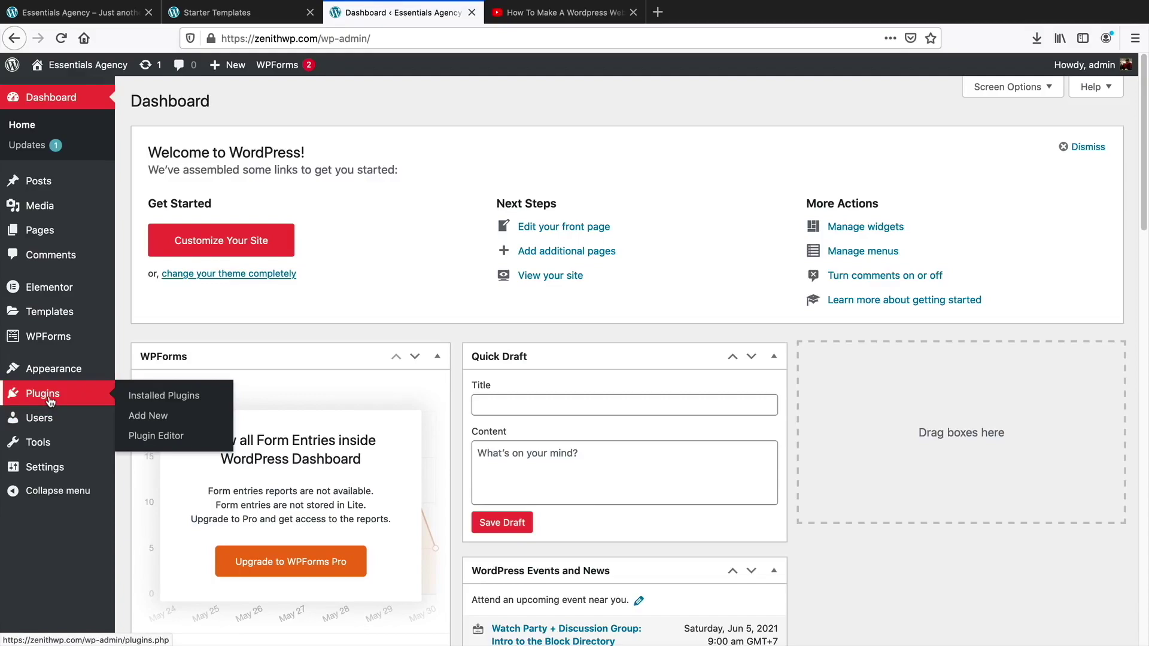
- Search new plugins for 'reset' and confirm WP Reset is already Active
click(190, 419)
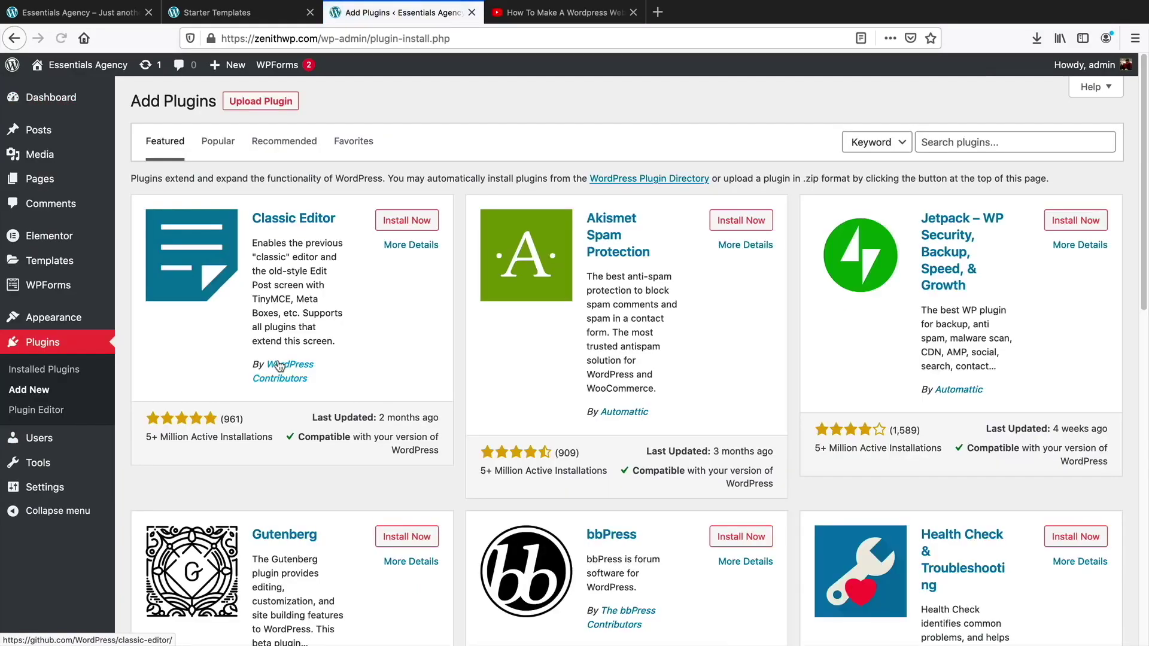
click(975, 143)
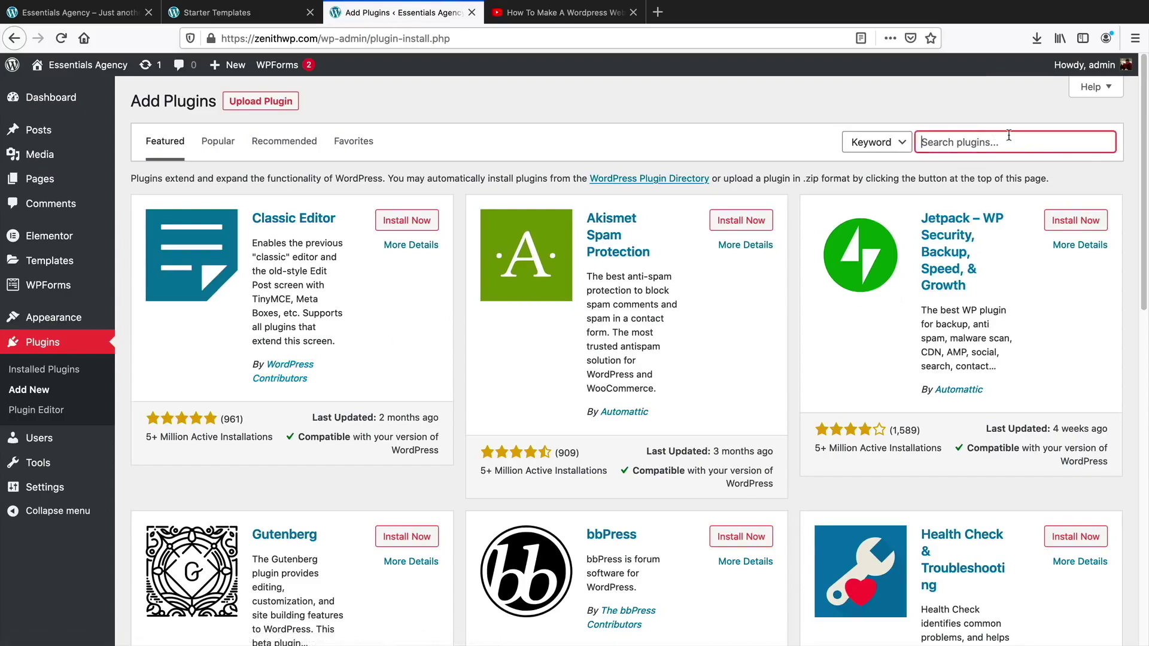
text(reset)
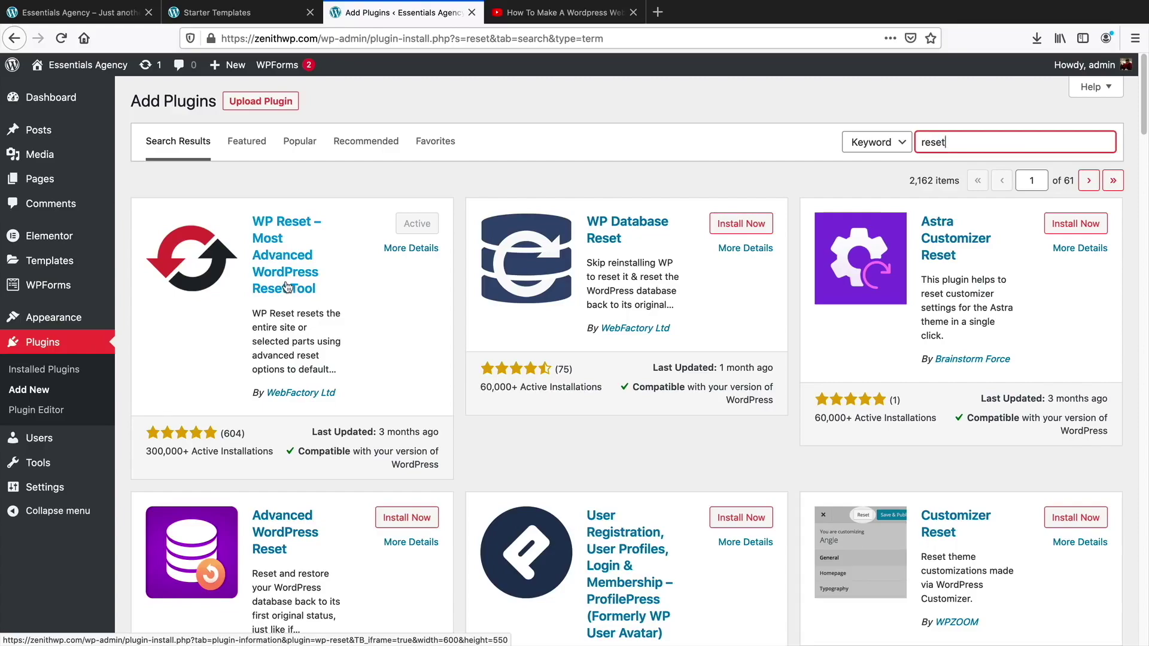
click(417, 225)
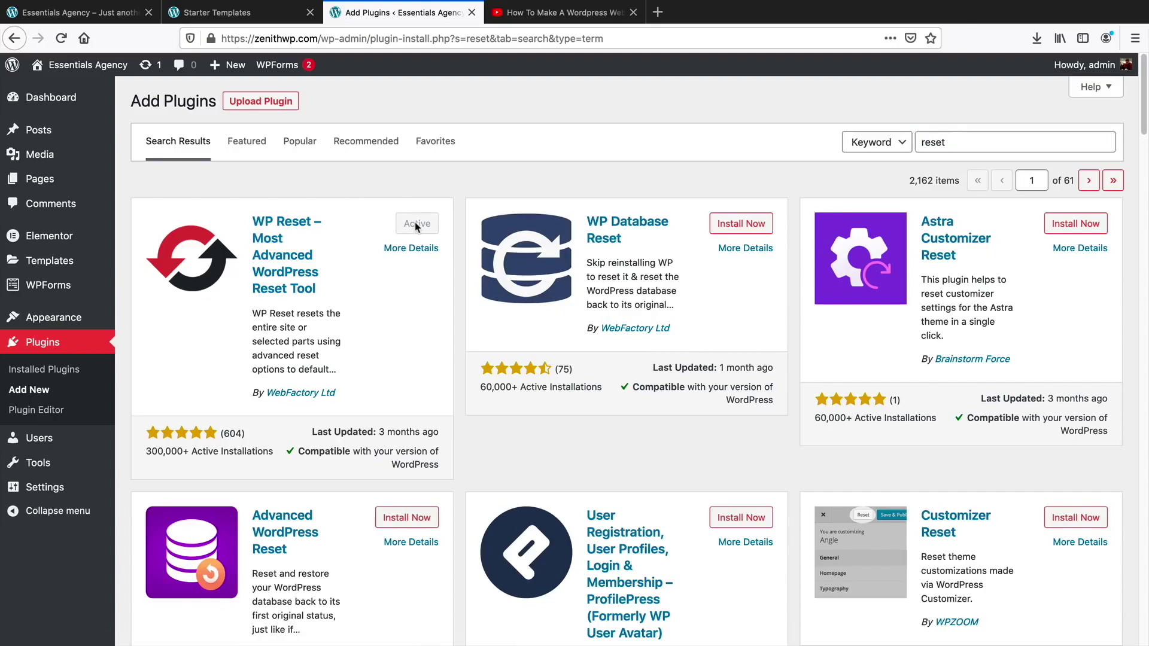
- Review installed Elementor, Header Footer & Blocks and Starter Templates plugins, then open WP Reset Tools
click(54, 372)
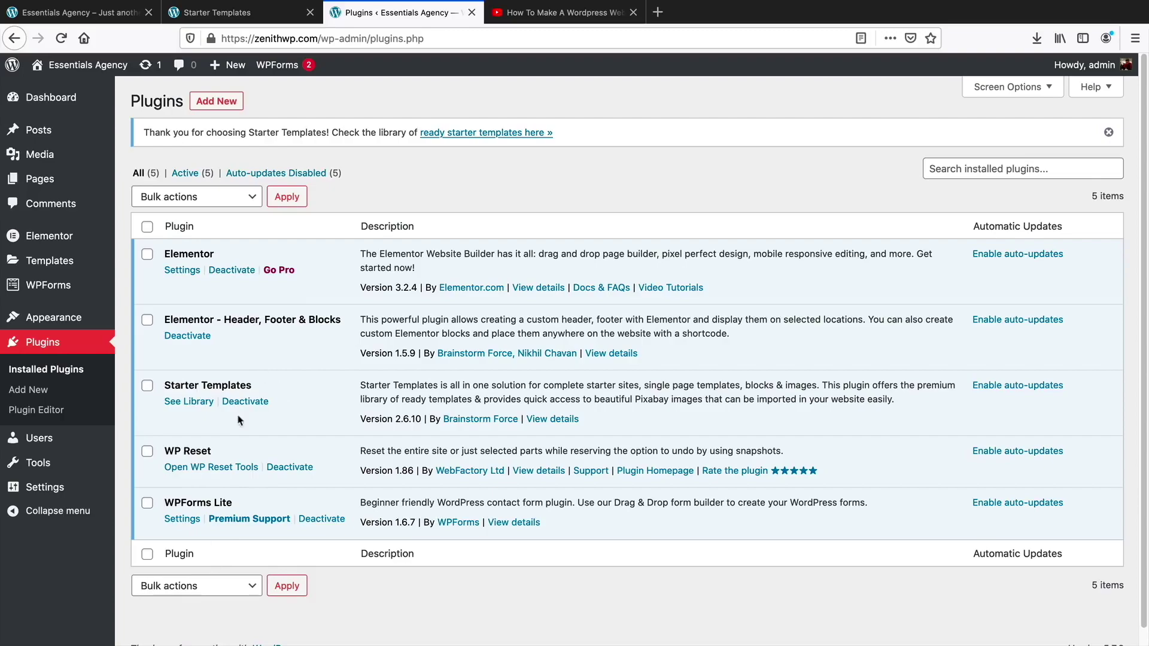
drag(216, 254, 180, 253)
drag(341, 320, 182, 315)
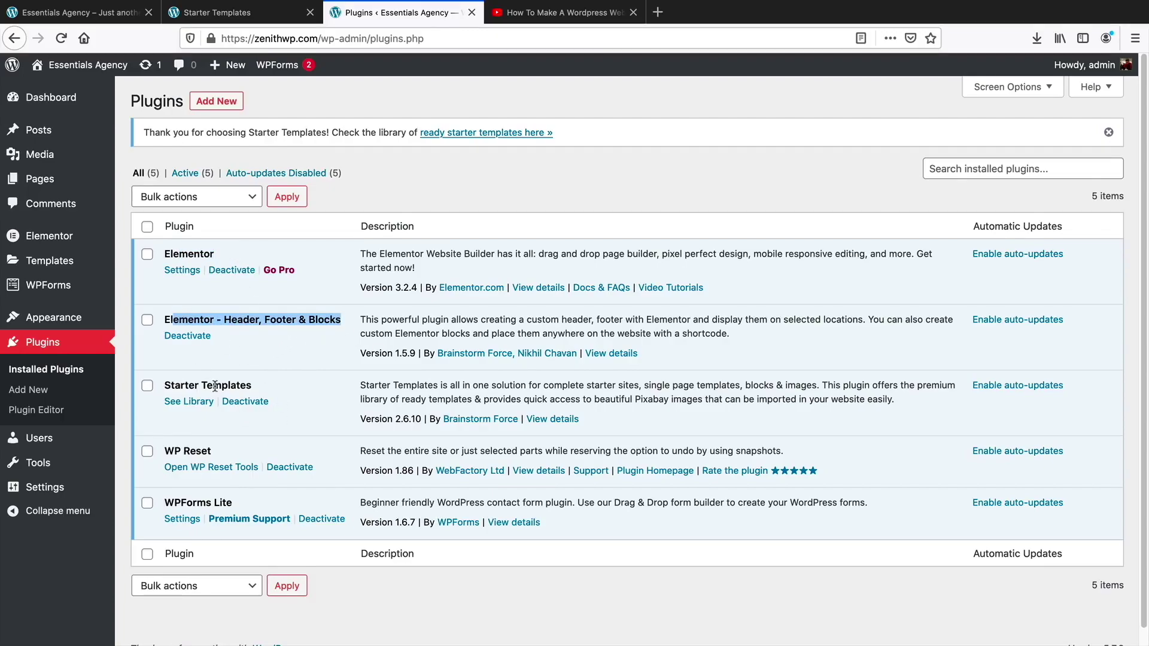
drag(231, 386, 182, 384)
click(178, 470)
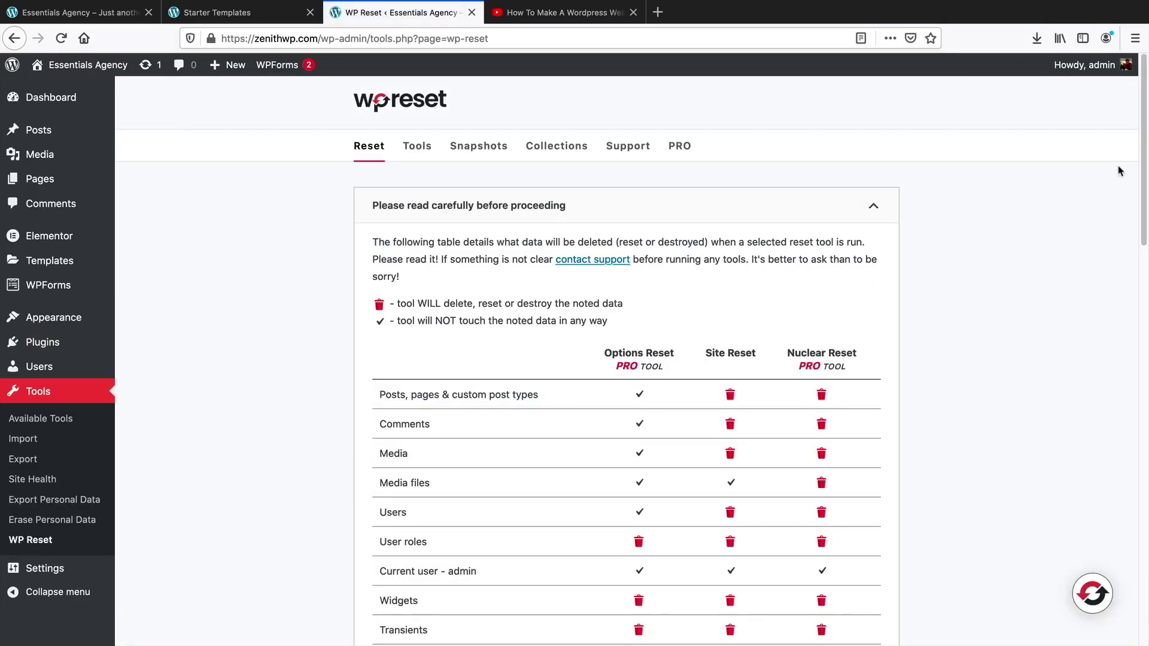
- Reset WordPress to defaults by entering 'reset' in Site Reset and confirming
scroll(1114, 172, down, 15)
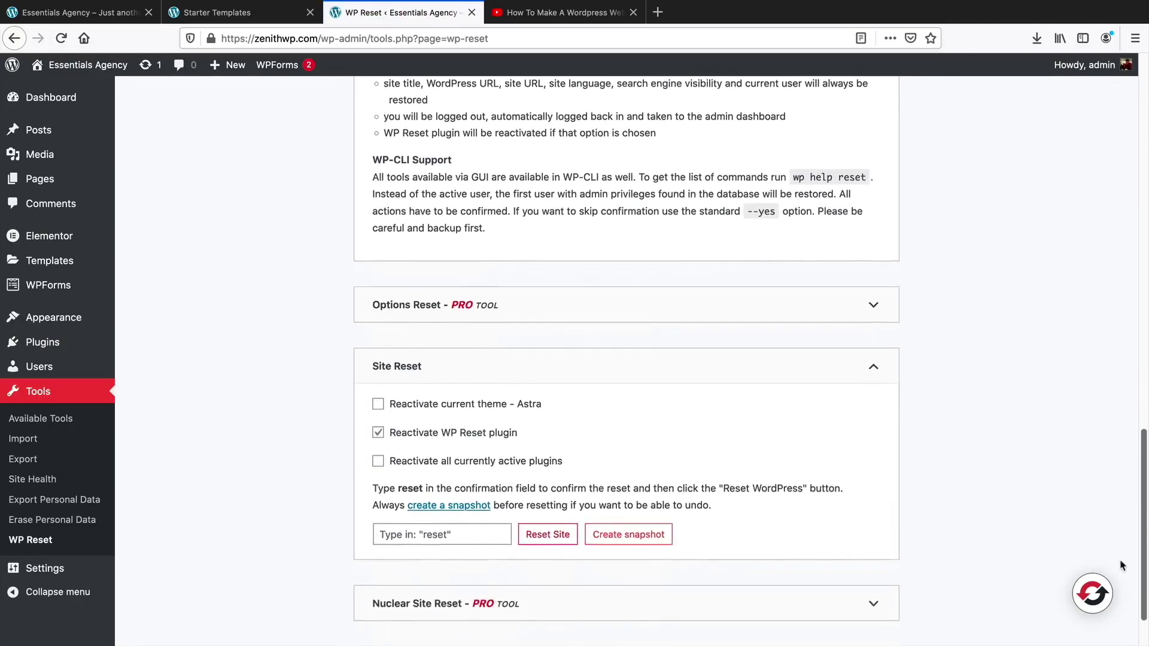
scroll(1122, 561, down, 1)
click(467, 461)
text(reset)
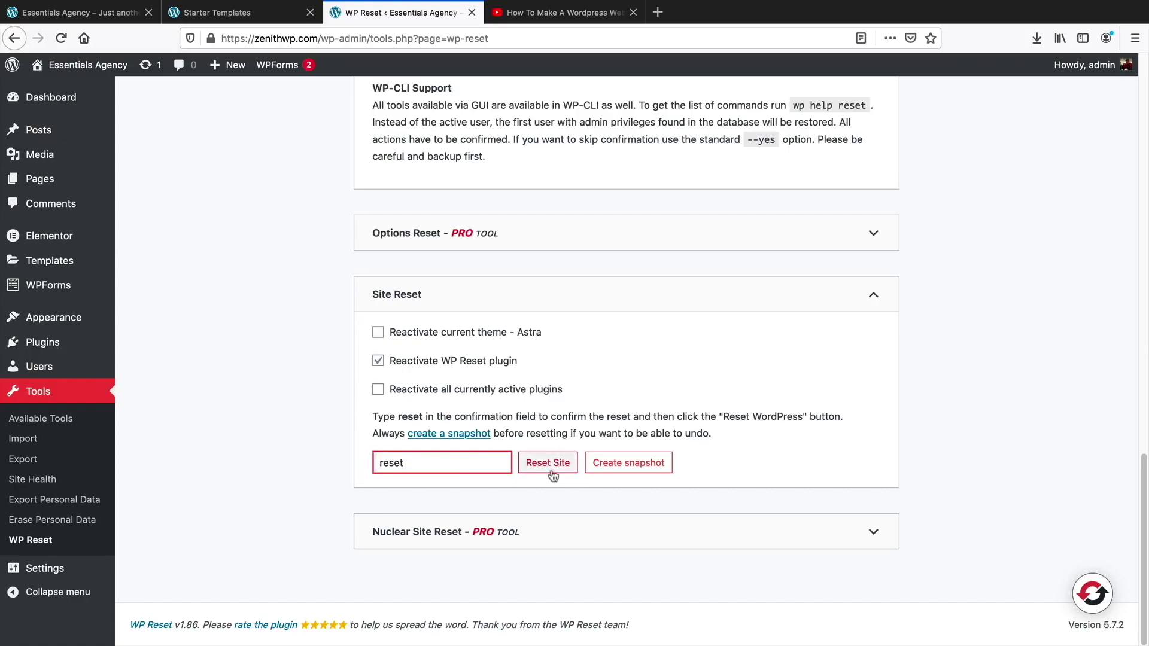
click(552, 468)
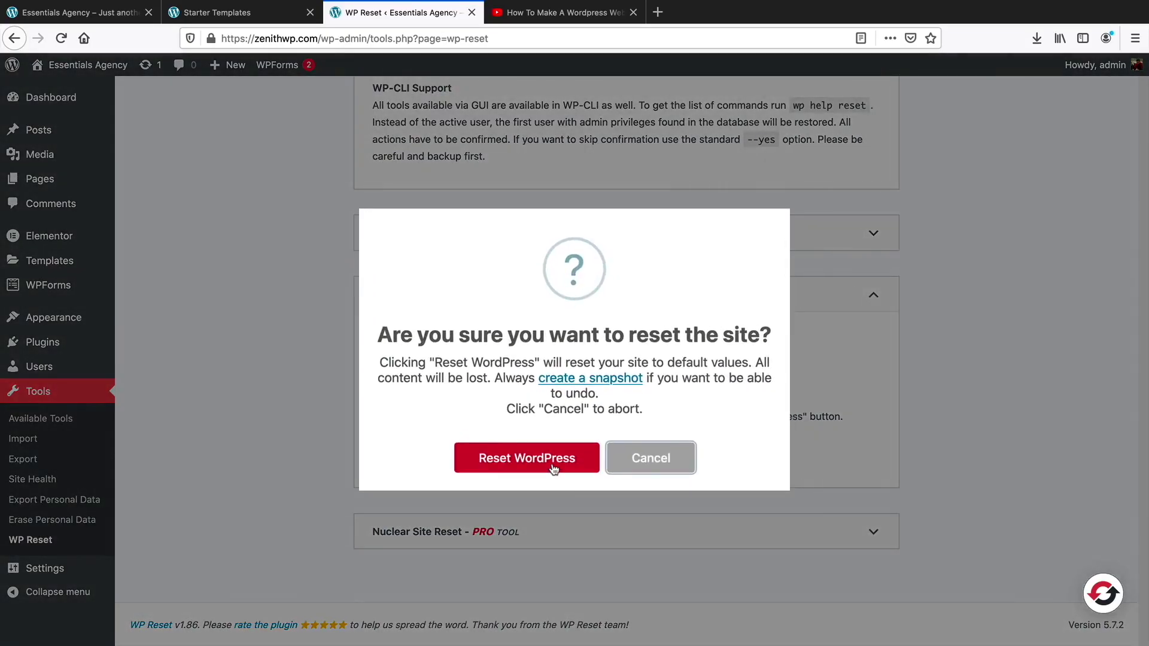
click(553, 469)
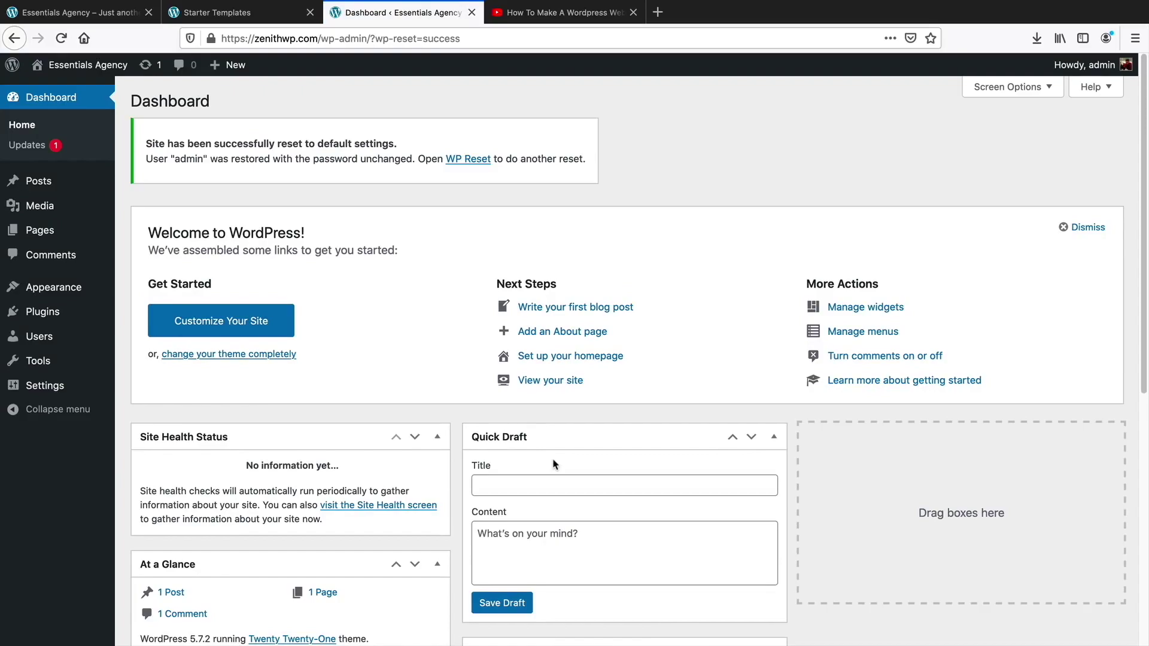
- View the reset front page with its Hello world post, then return to the Dashboard
click(5, 40)
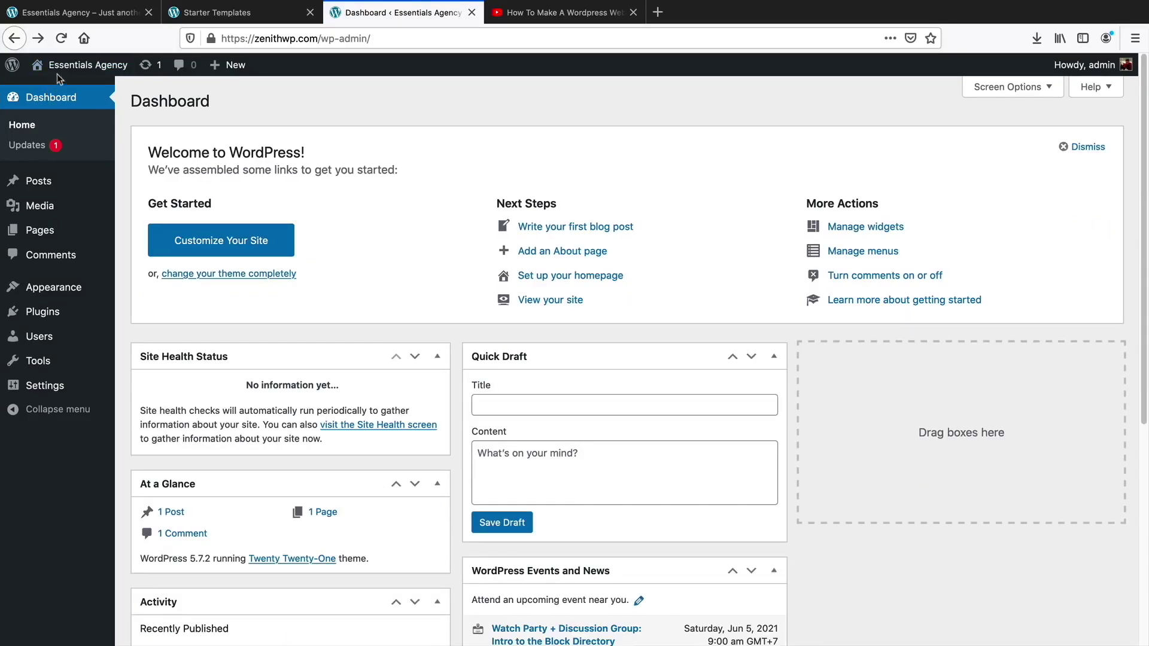
mouse_move(62, 70)
click(64, 92)
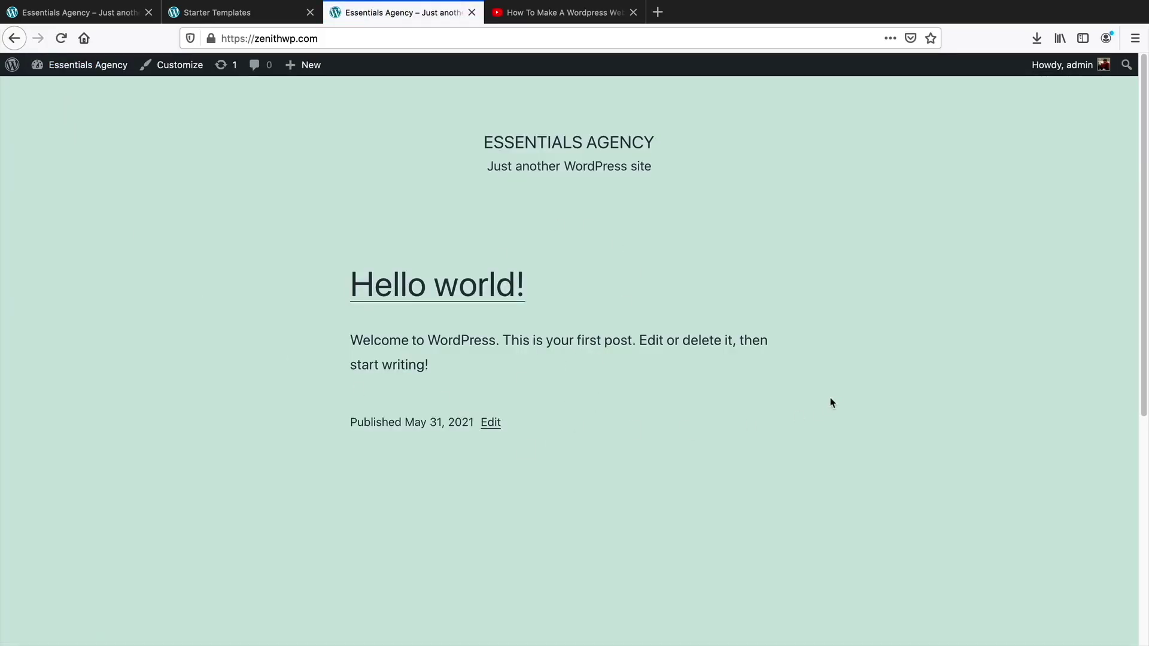
mouse_move(49, 71)
click(52, 91)
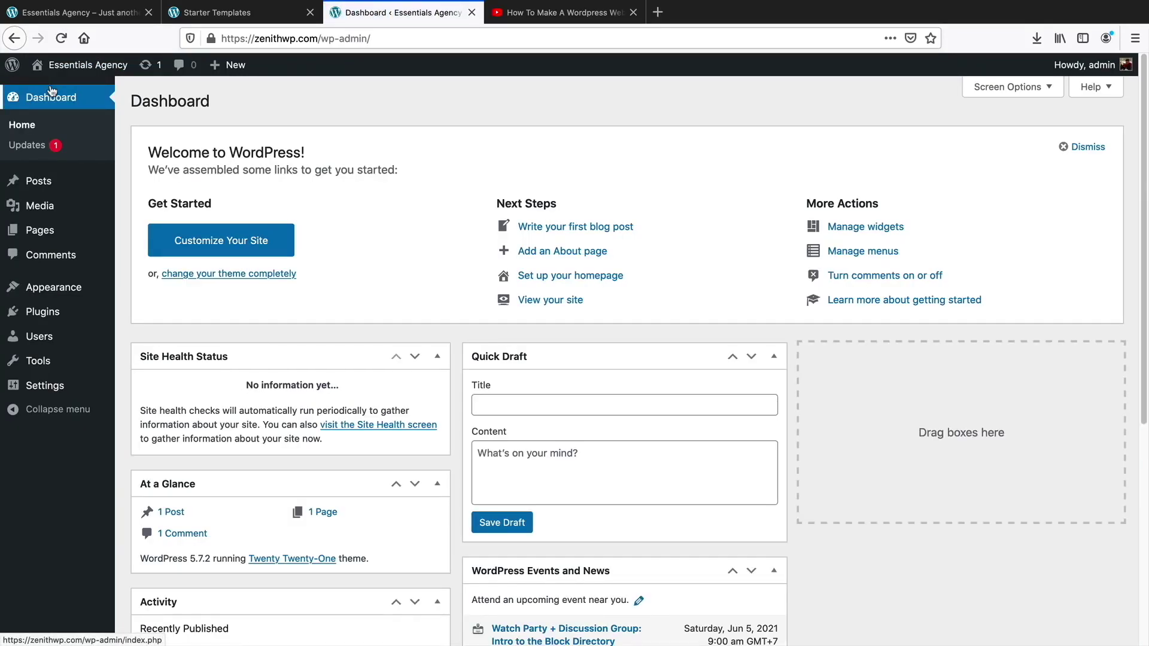
- Set permalinks to the Post name structure and save
mouse_move(46, 388)
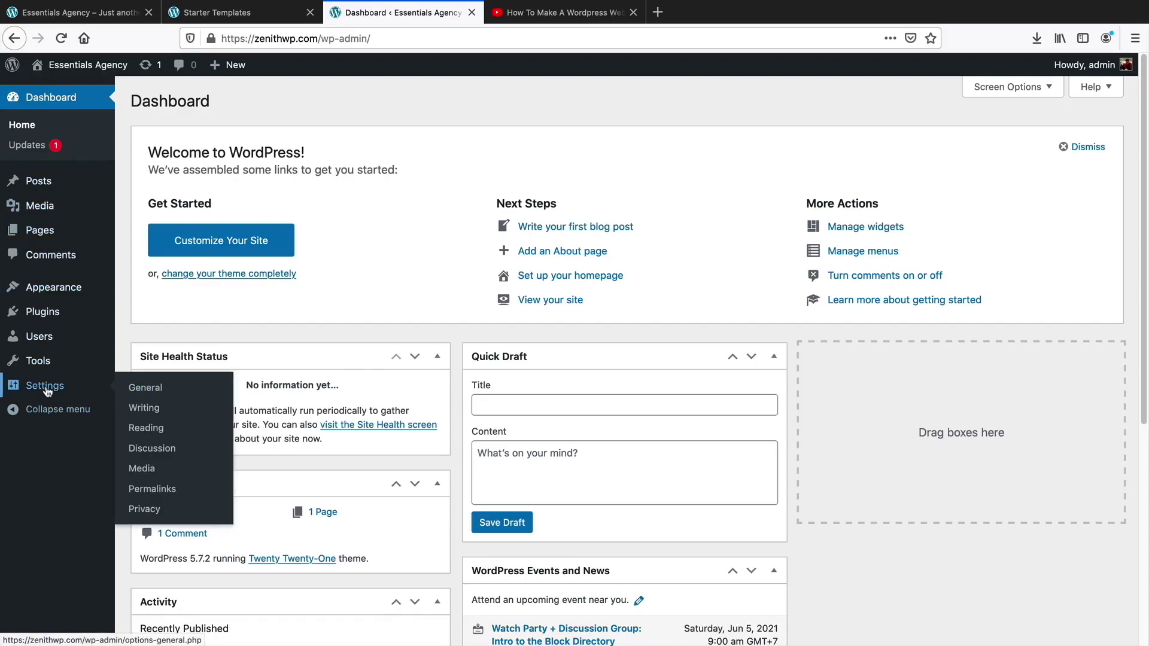
click(153, 489)
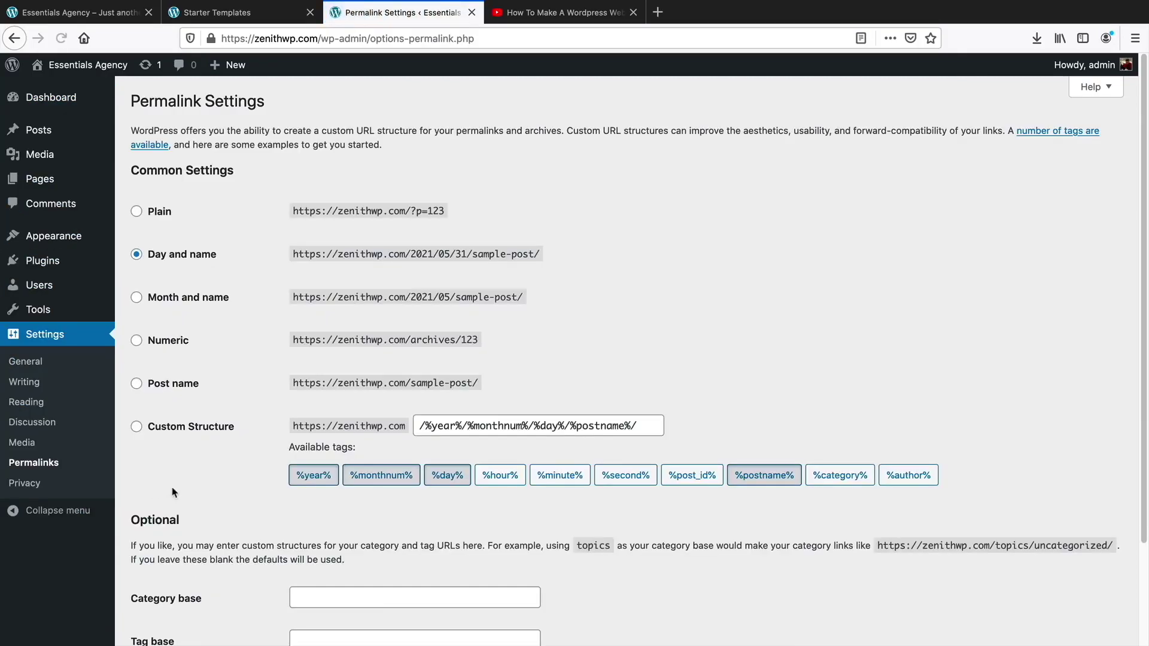
click(168, 390)
scroll(258, 444, down, 2)
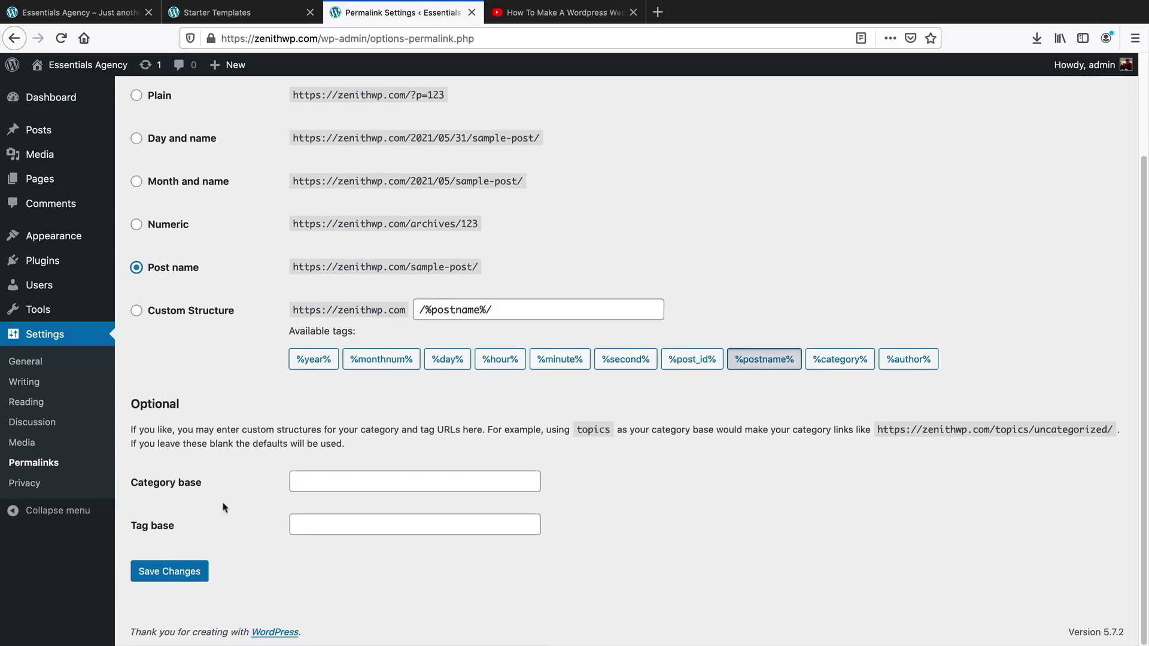
click(170, 572)
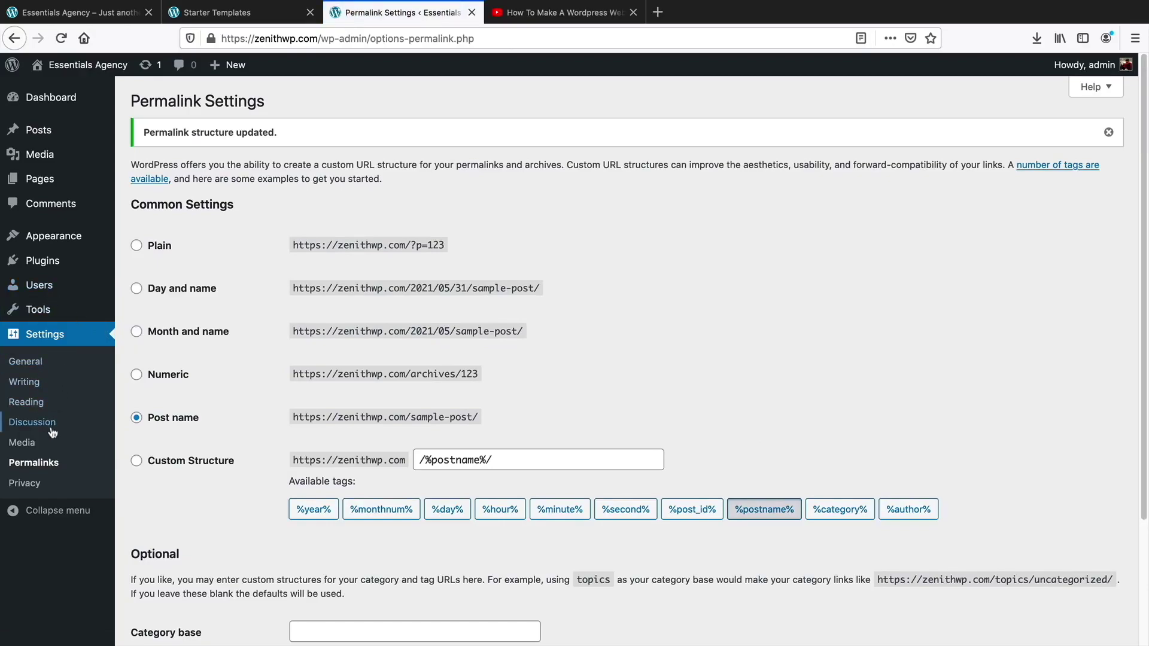
- Give the admin profile the Midnight colour scheme and update the profile
click(57, 367)
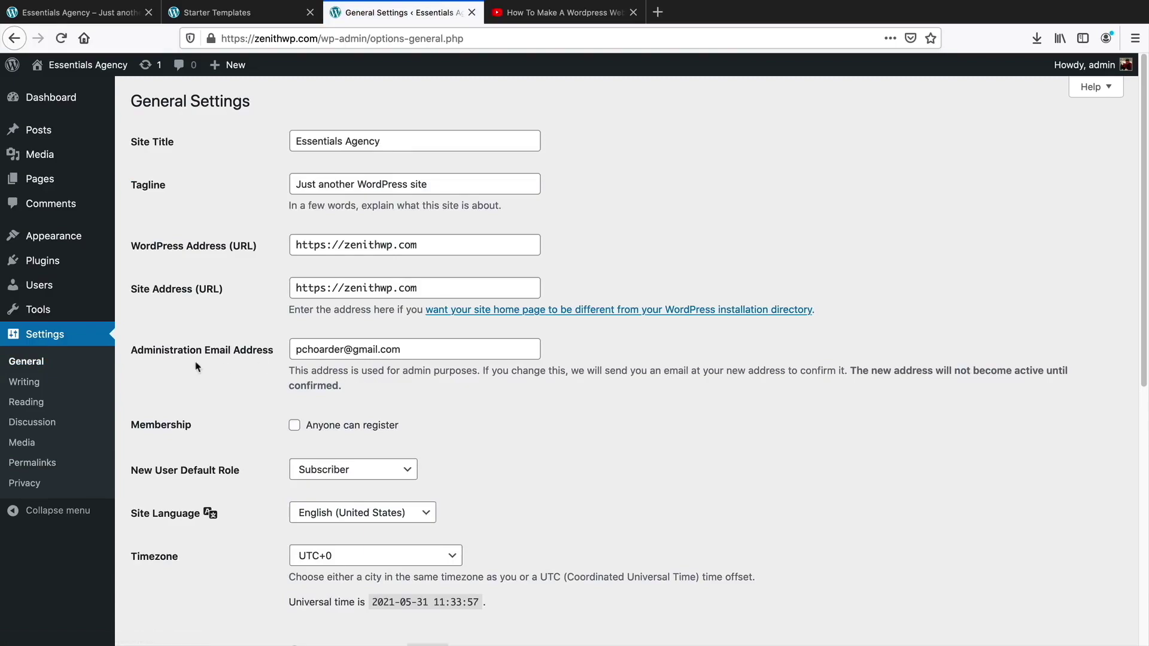
mouse_move(66, 286)
click(142, 332)
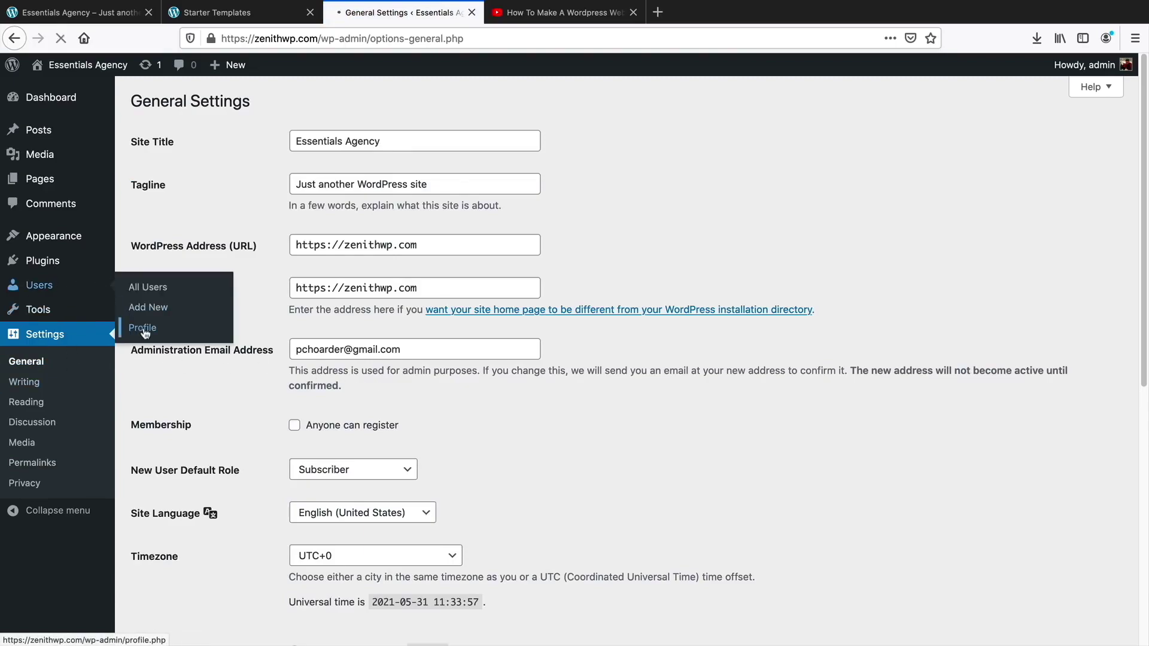
click(710, 323)
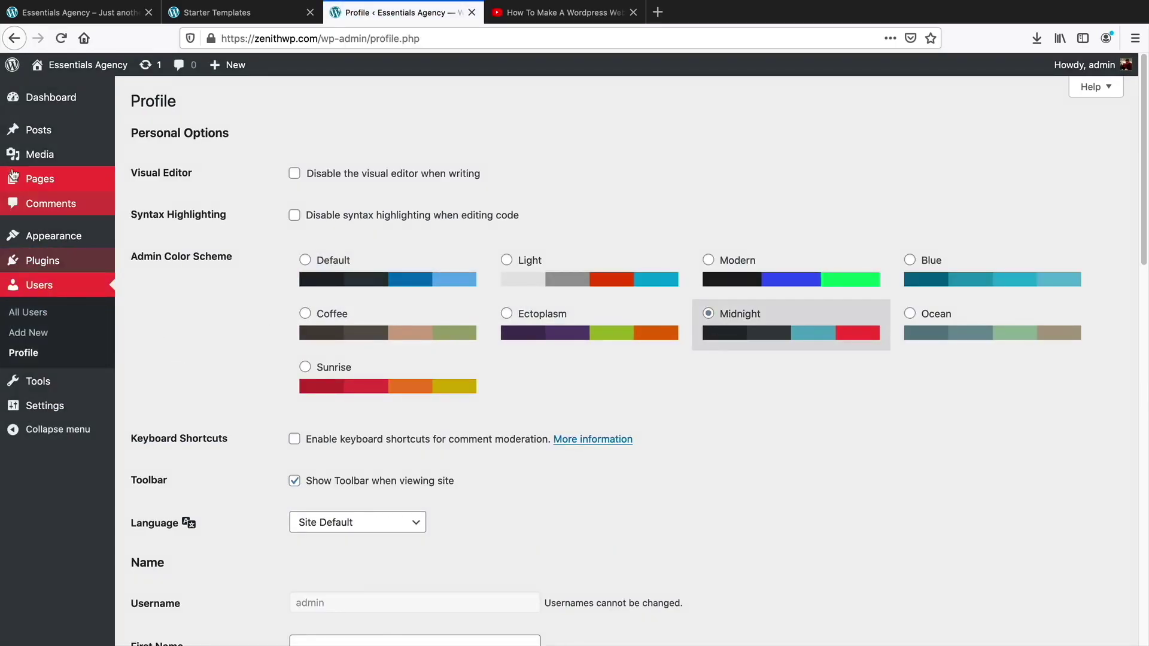
scroll(226, 441, down, 15)
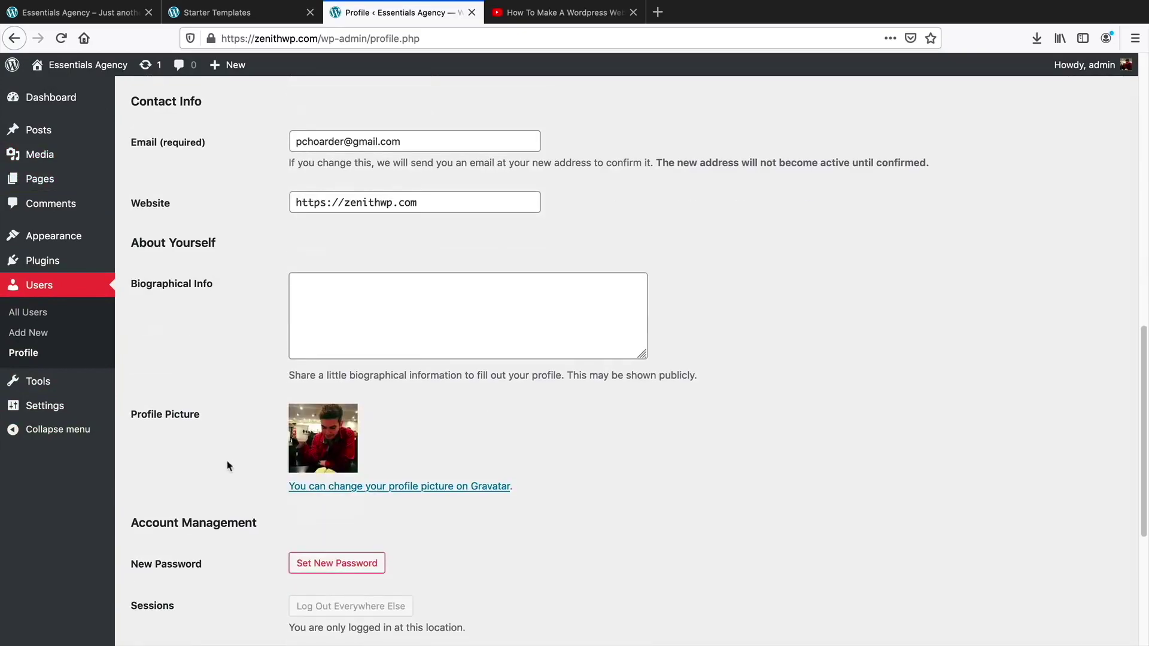
click(189, 571)
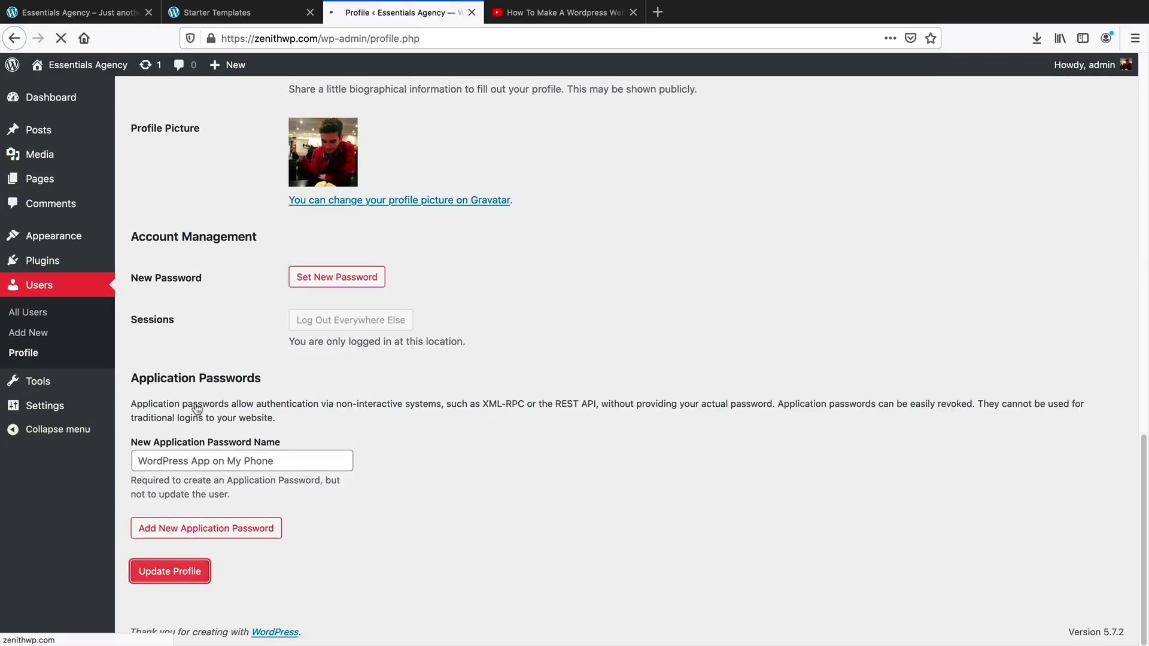
- Activate the Astra theme from the installed themes list
mouse_move(76, 238)
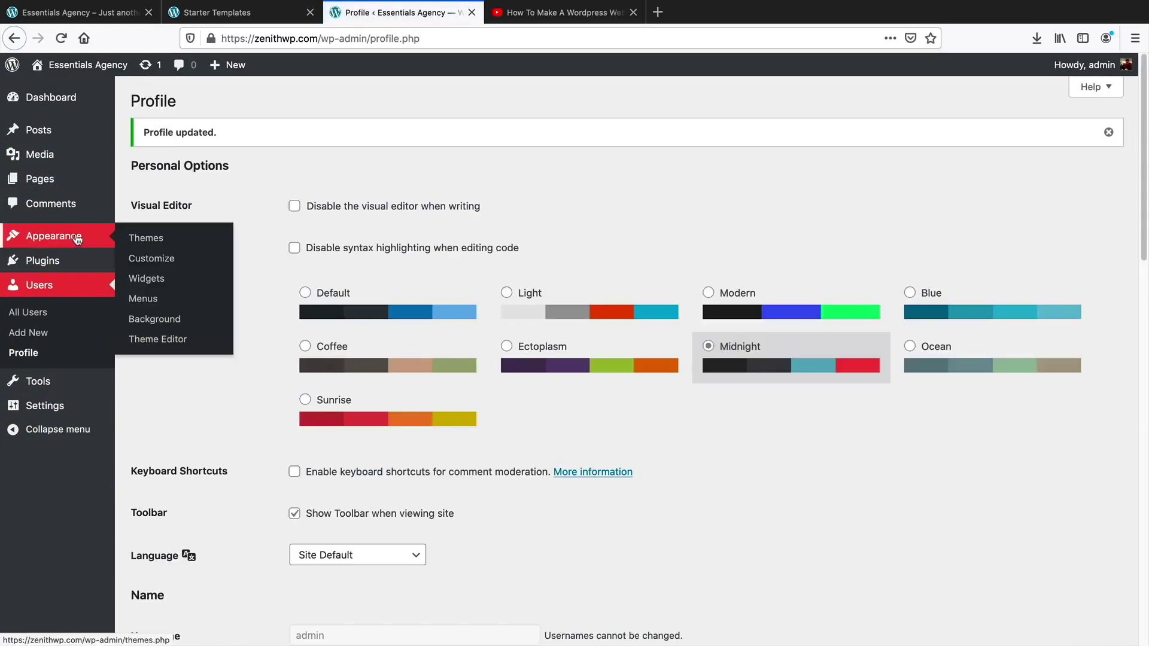
click(144, 239)
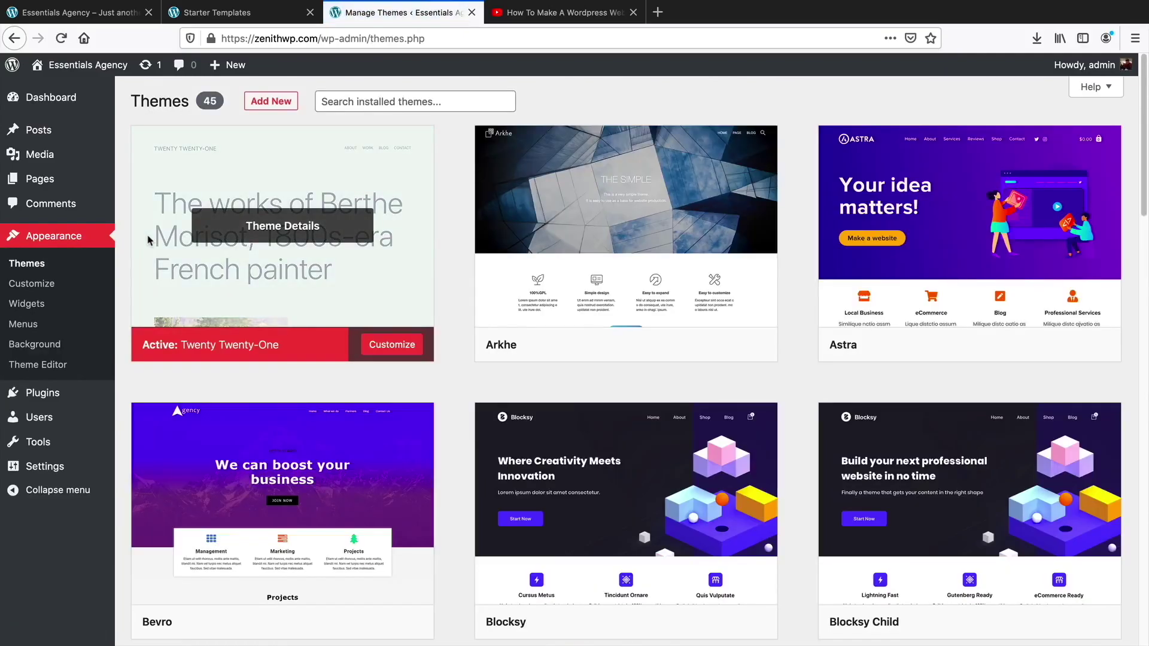
mouse_move(946, 331)
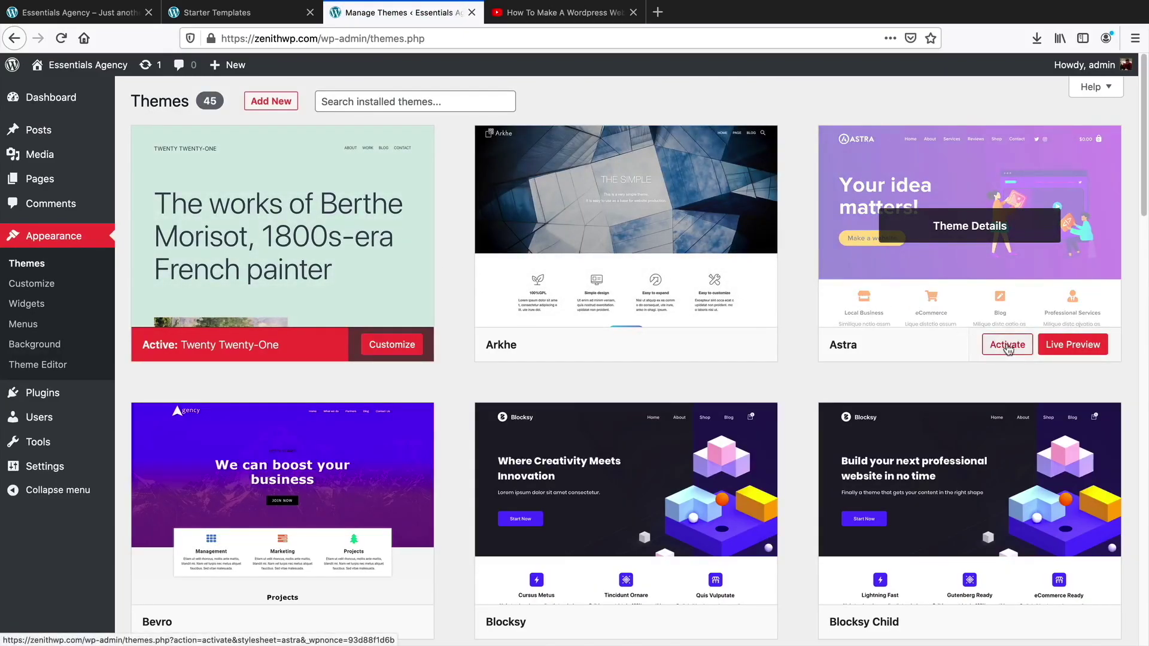
click(1009, 347)
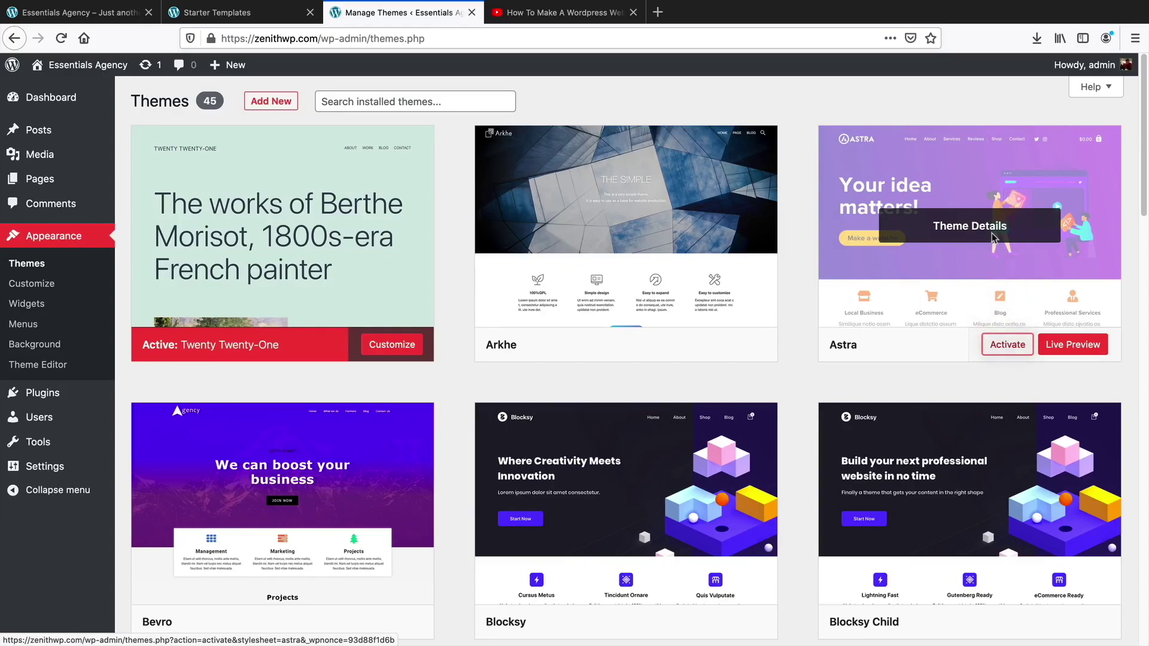
click(968, 231)
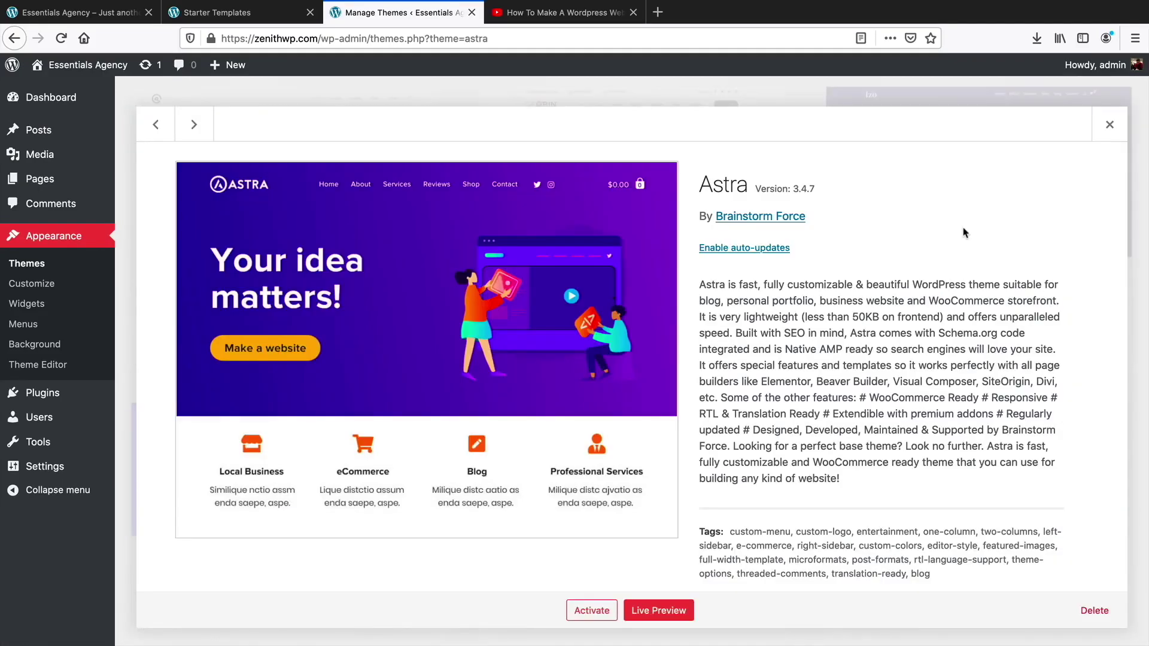
click(604, 611)
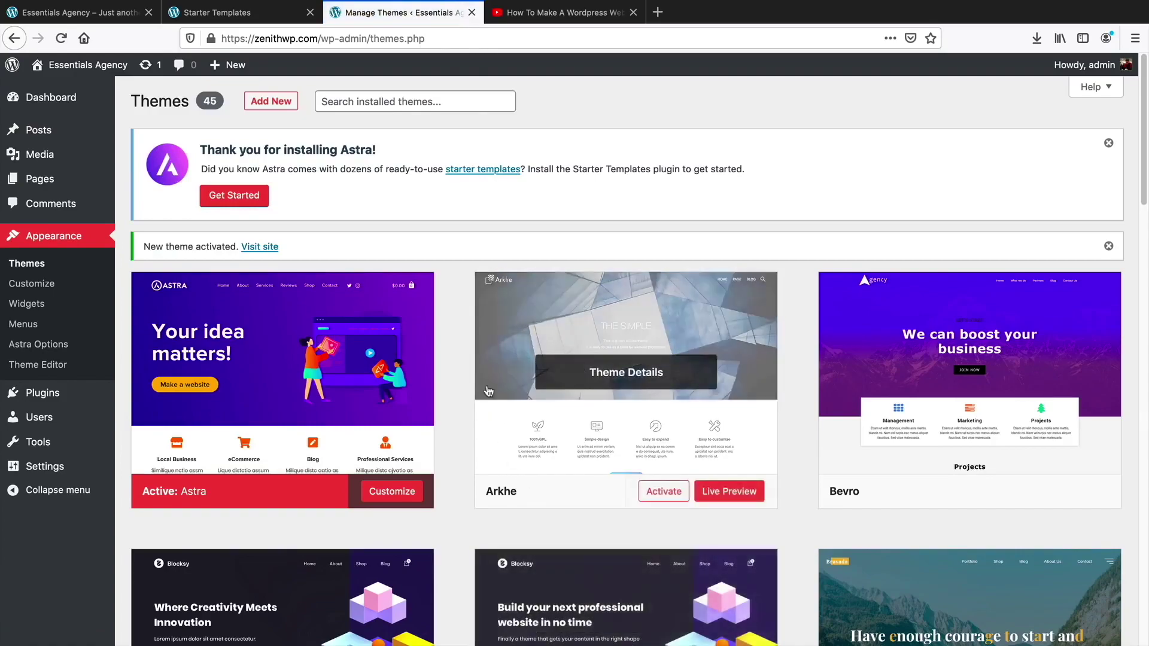
- Launch Astra Starter Templates with Elementor as page builder and scroll through the template grid
click(246, 197)
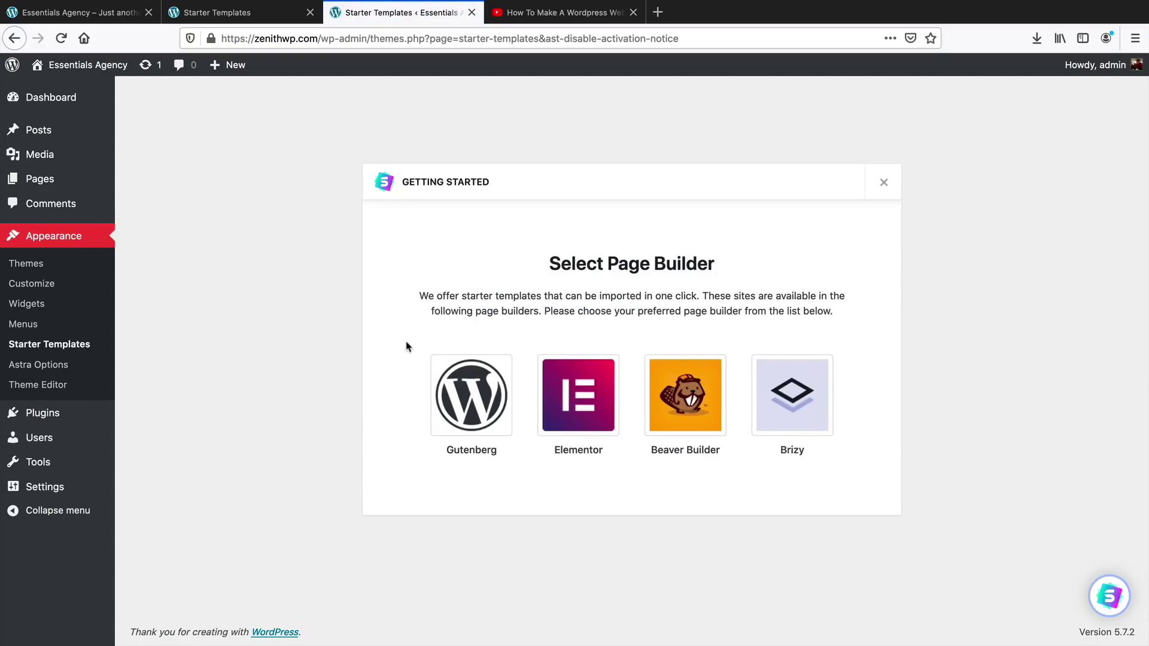
click(587, 396)
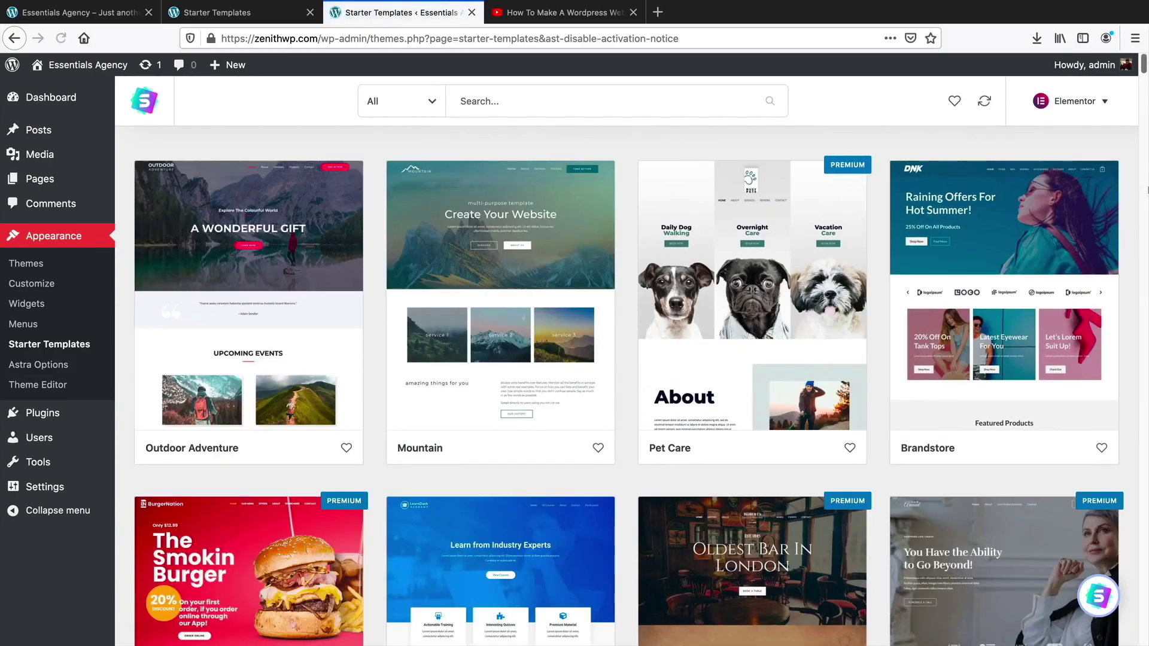
middle_click(1124, 233)
scroll(1123, 233, down, 8)
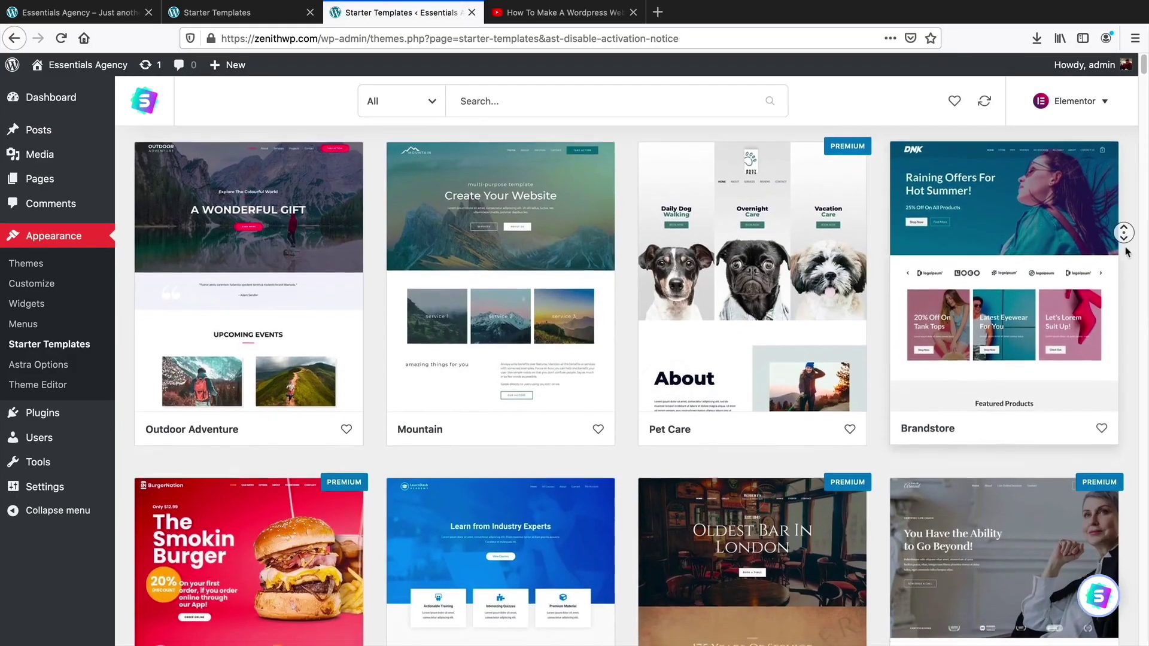
scroll(1124, 233, down, 7)
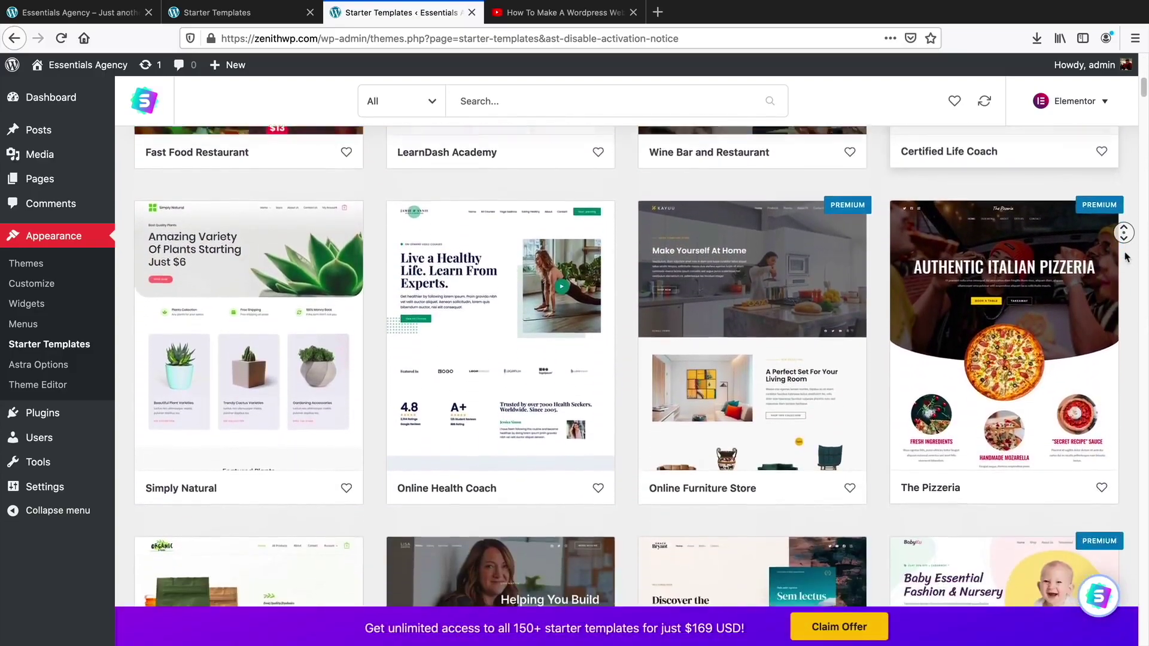
scroll(1124, 232, down, 10)
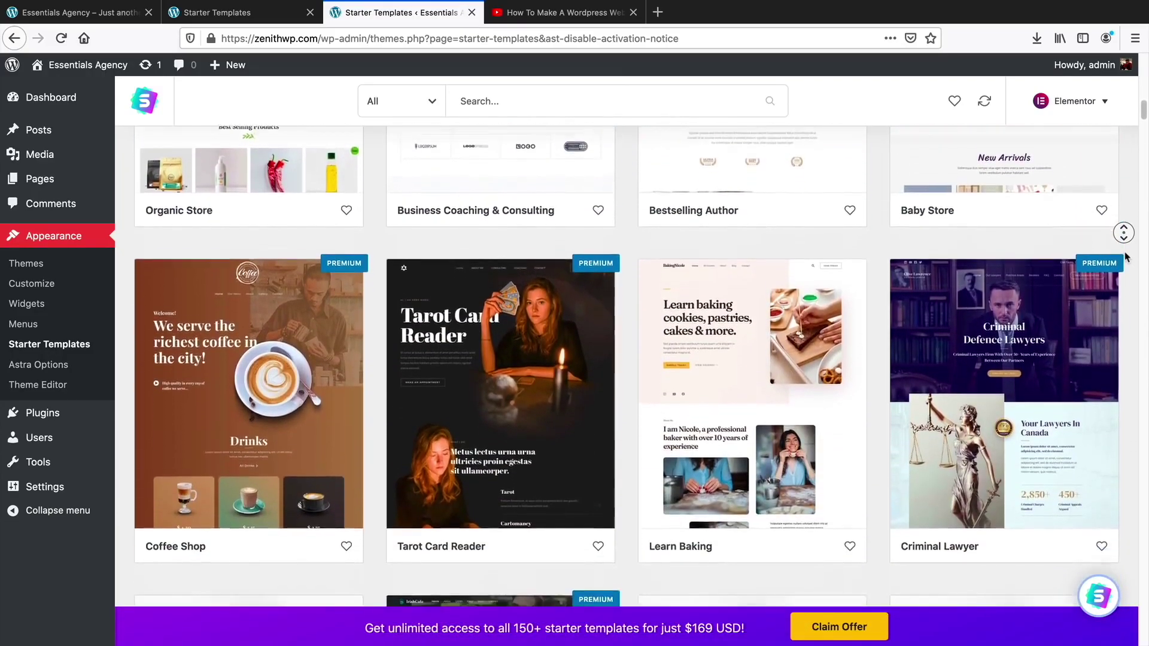
scroll(1124, 233, down, 7)
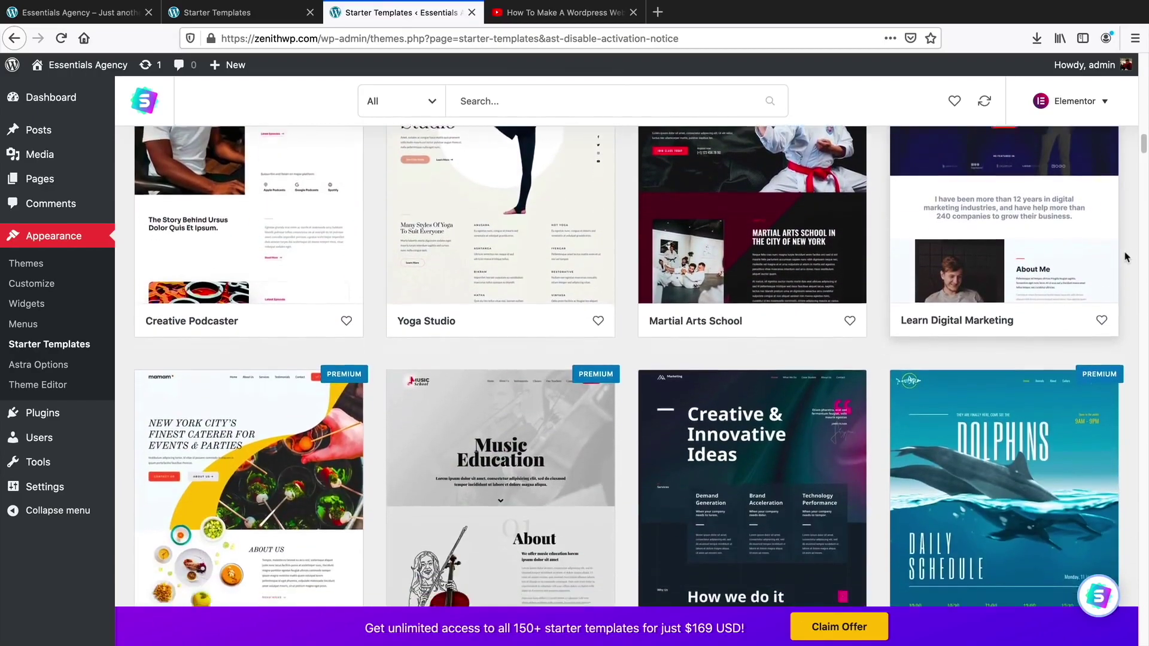
middle_click(1124, 252)
scroll(1124, 252, down, 3)
scroll(1124, 252, down, 7)
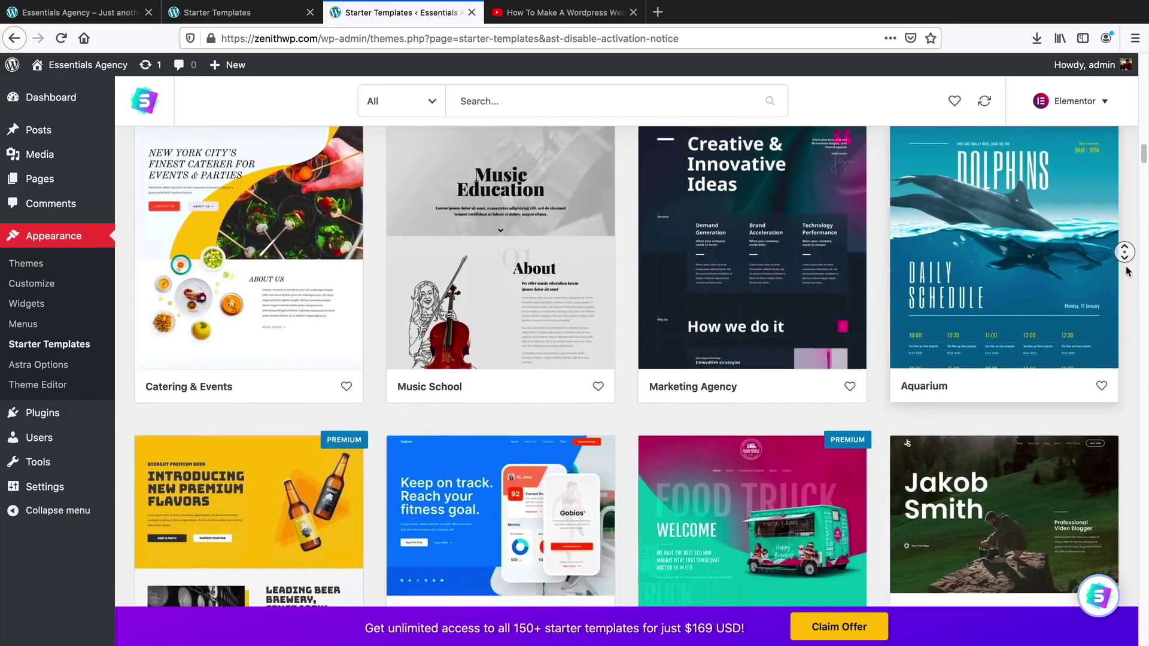
scroll(1124, 252, down, 4)
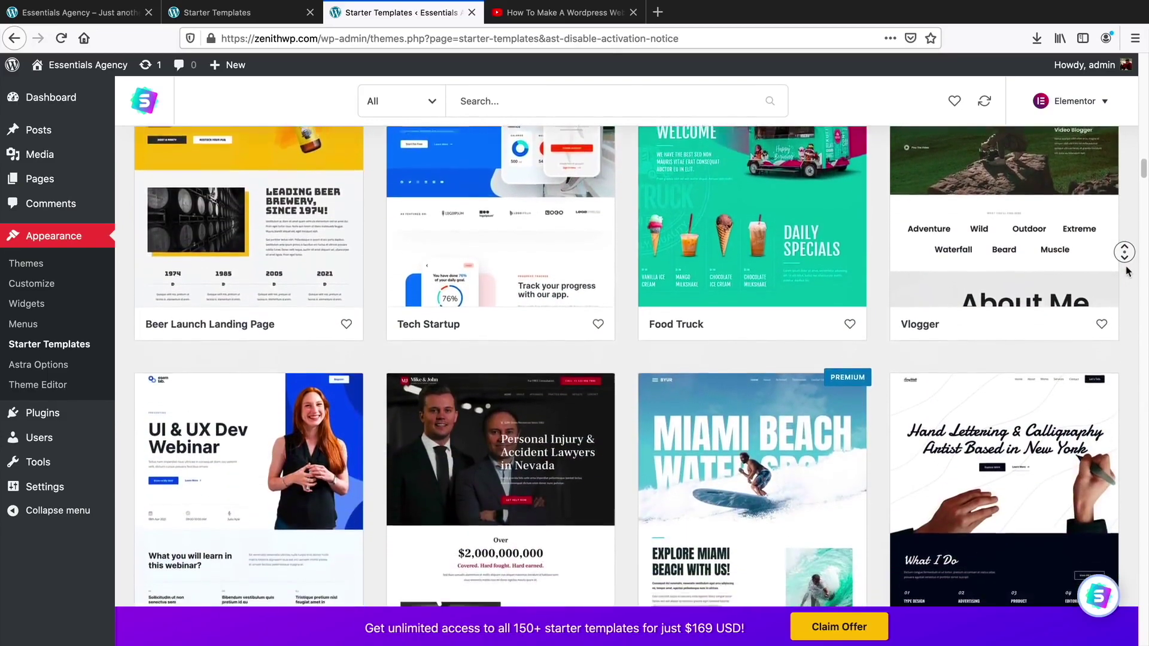
click(1128, 272)
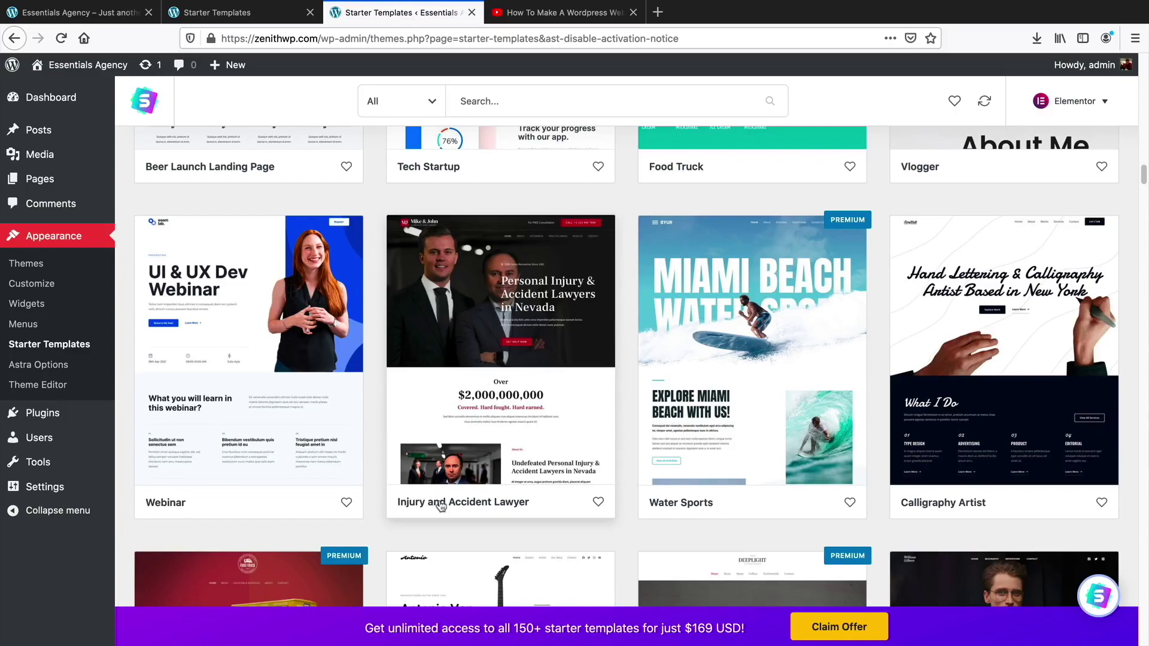
- Import the complete Injury and Accident Lawyer site and view the result
click(489, 351)
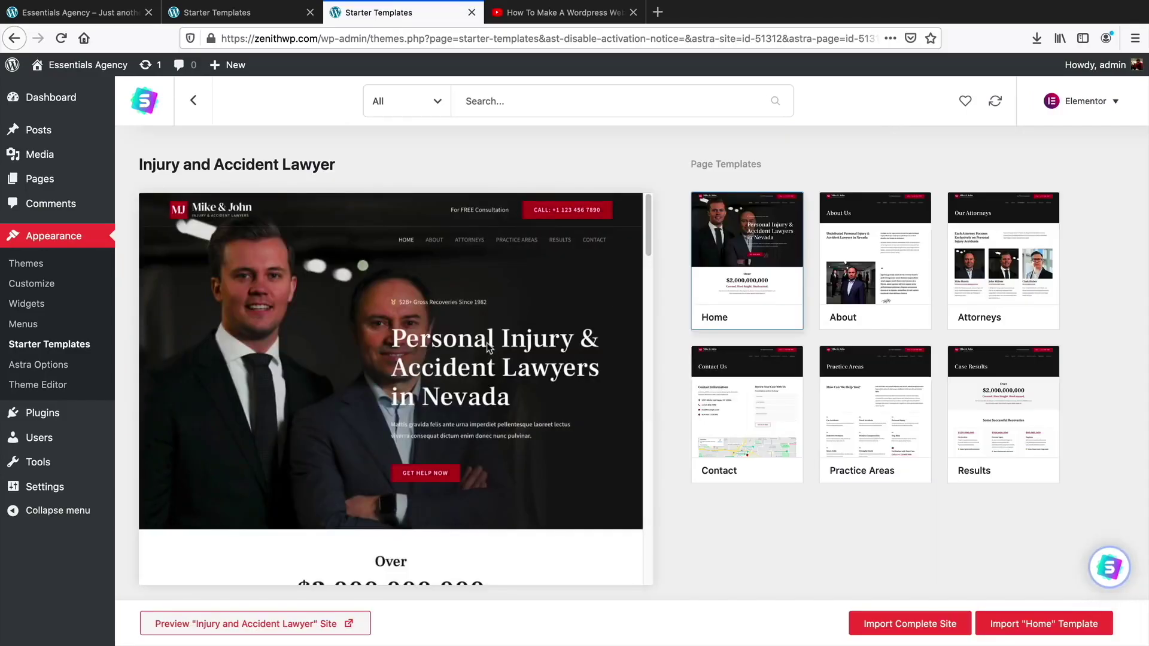
click(929, 625)
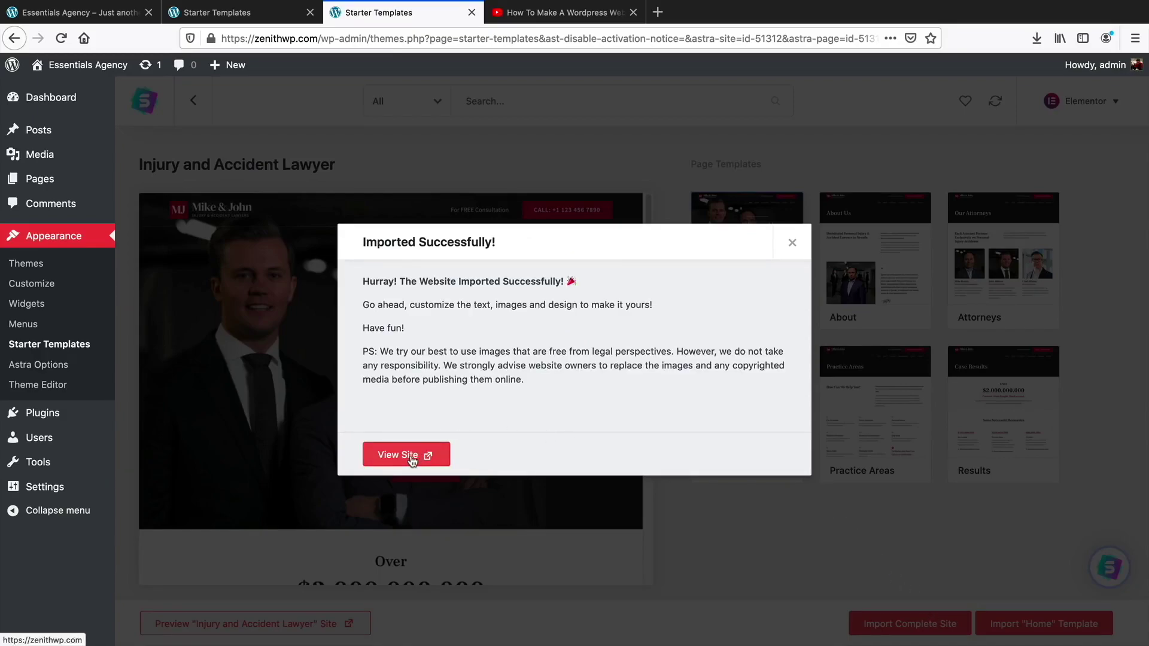
click(399, 456)
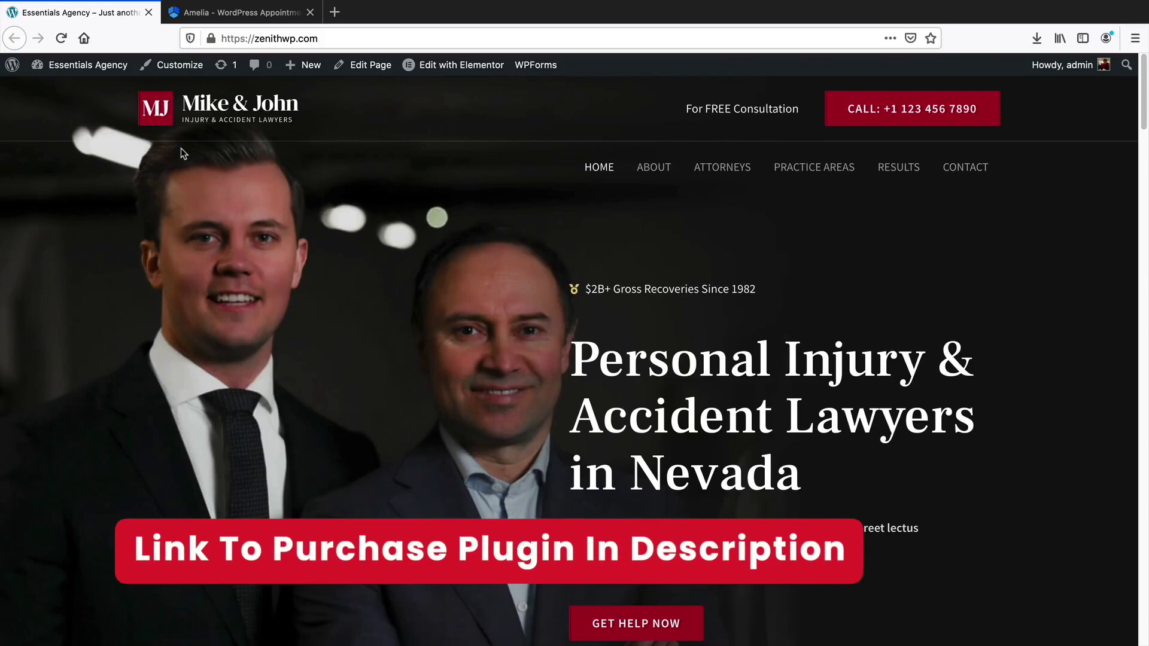
- Switch to the wpamelia.com tab and scroll down its homepage
click(215, 13)
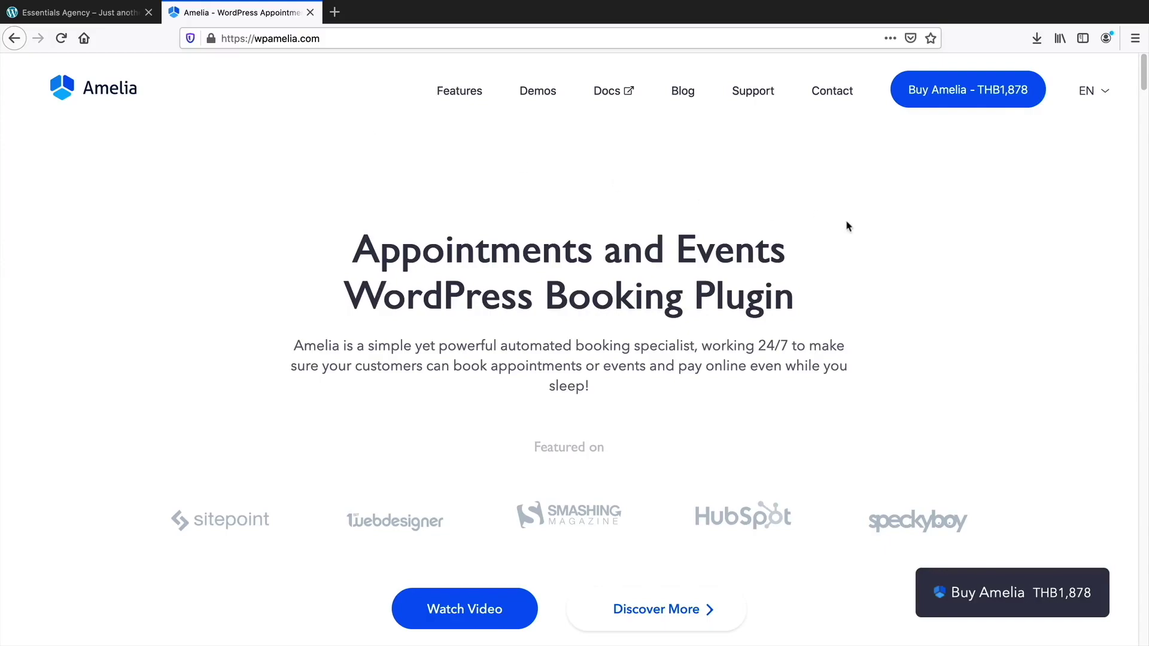
middle_click(976, 304)
scroll(977, 304, down, 3)
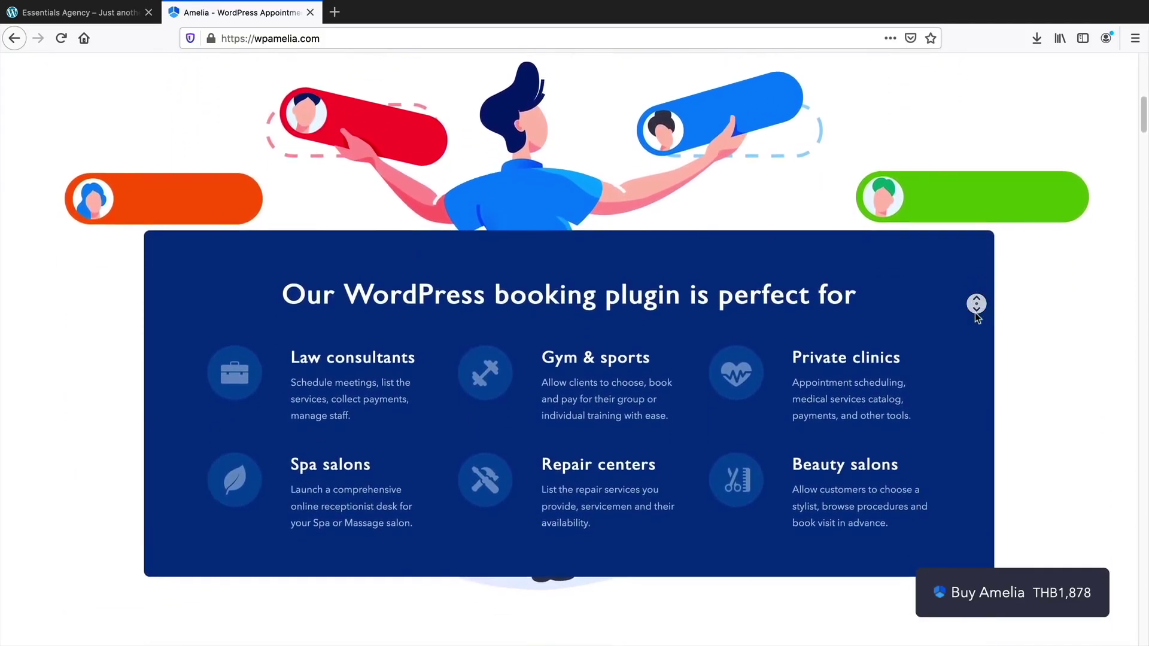
click(976, 318)
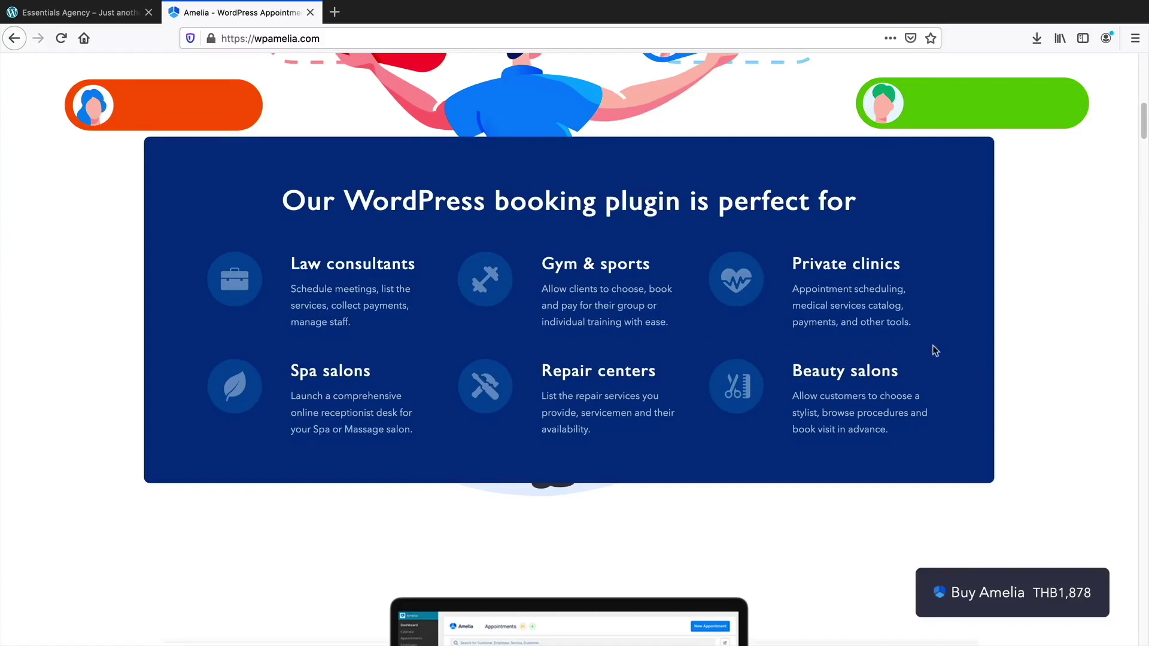
middle_click(1032, 341)
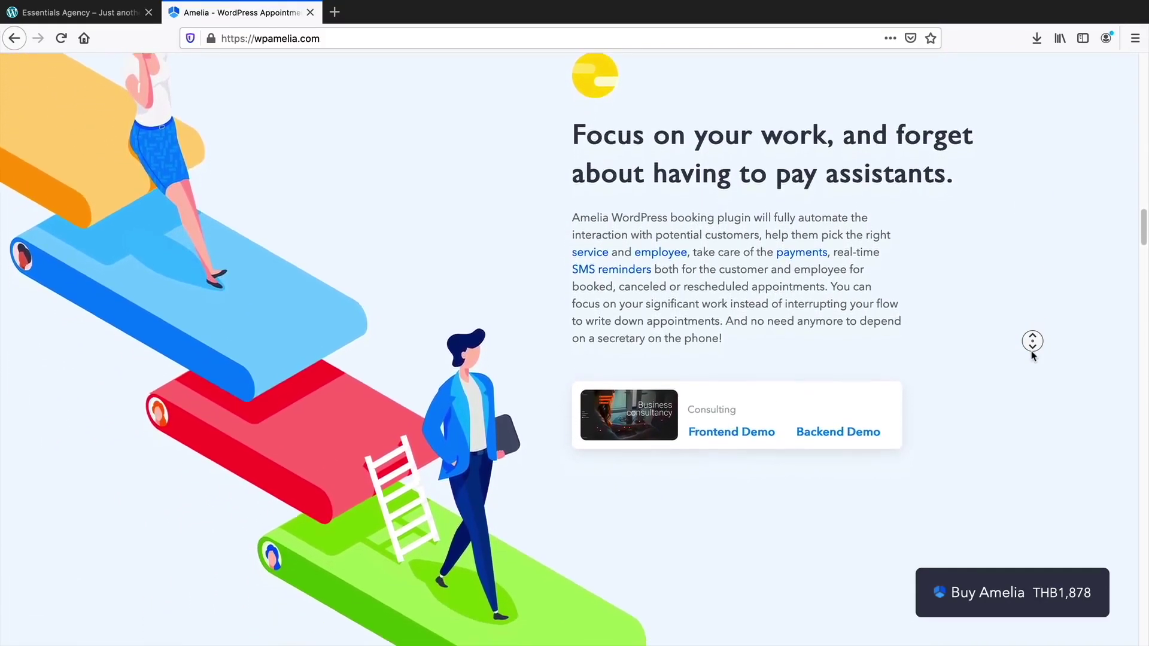
middle_click(1032, 352)
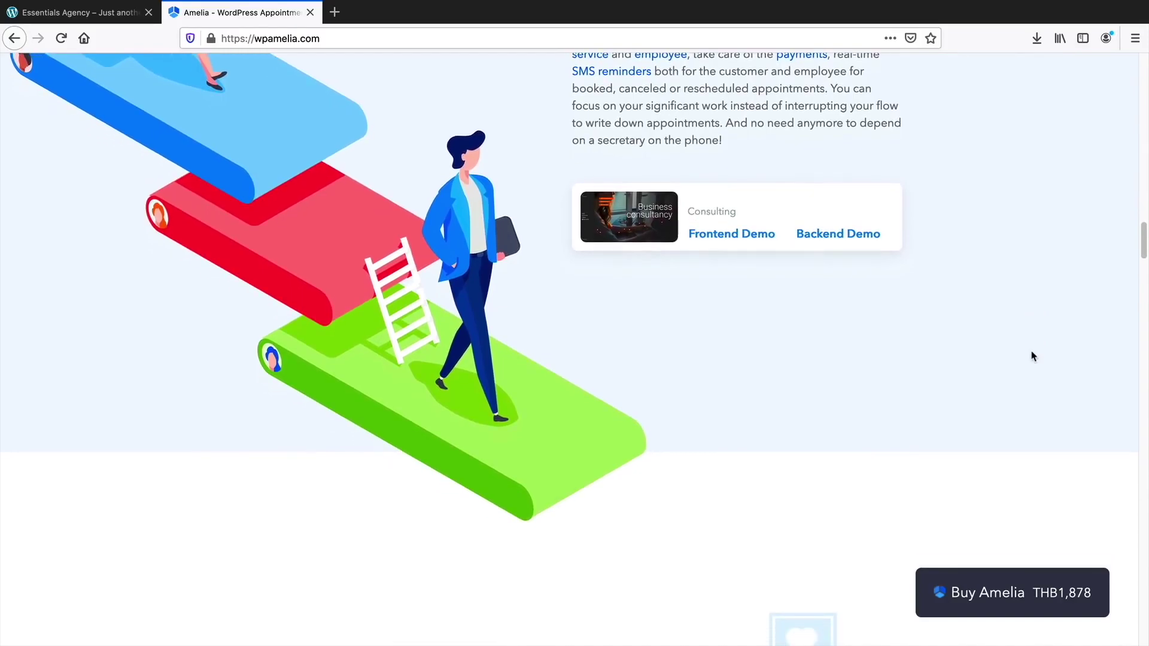
drag(1142, 239, 1144, 60)
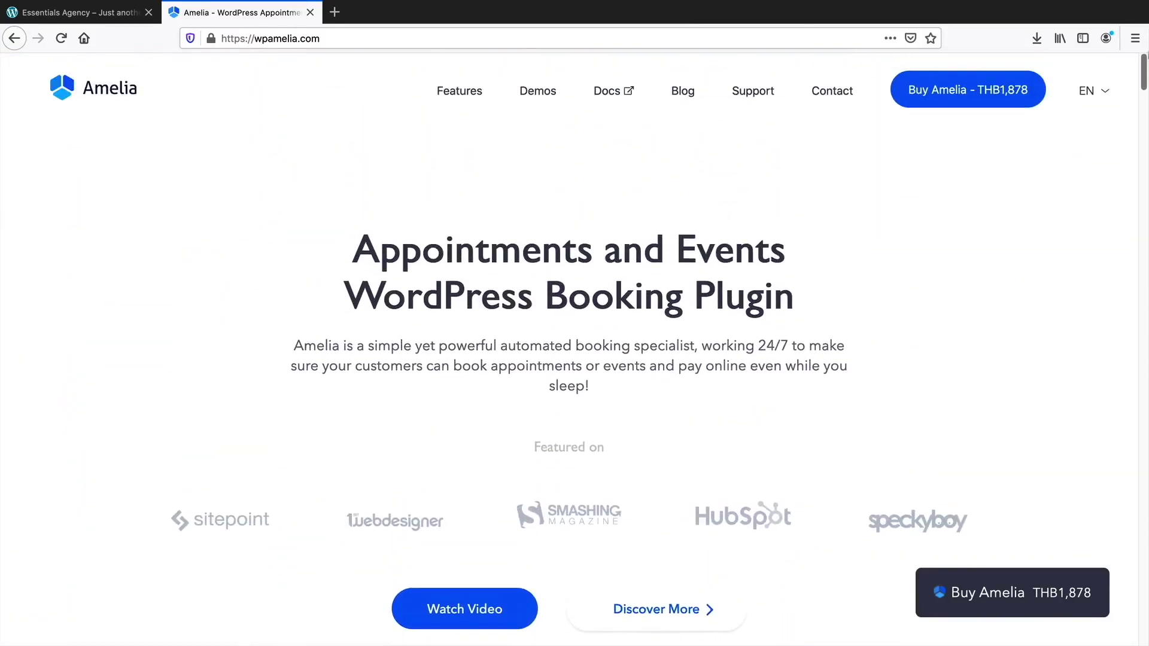
- Open Amelia's pricing page and scroll to the annual Basic, Pro and Developer plans
click(966, 95)
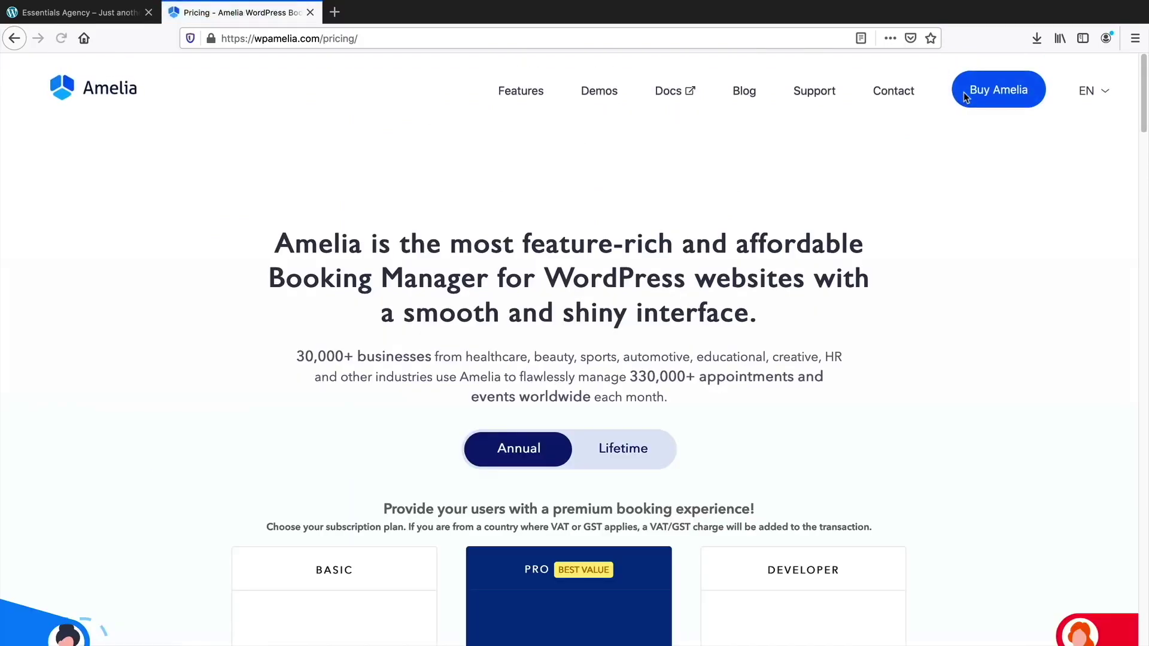
middle_click(970, 422)
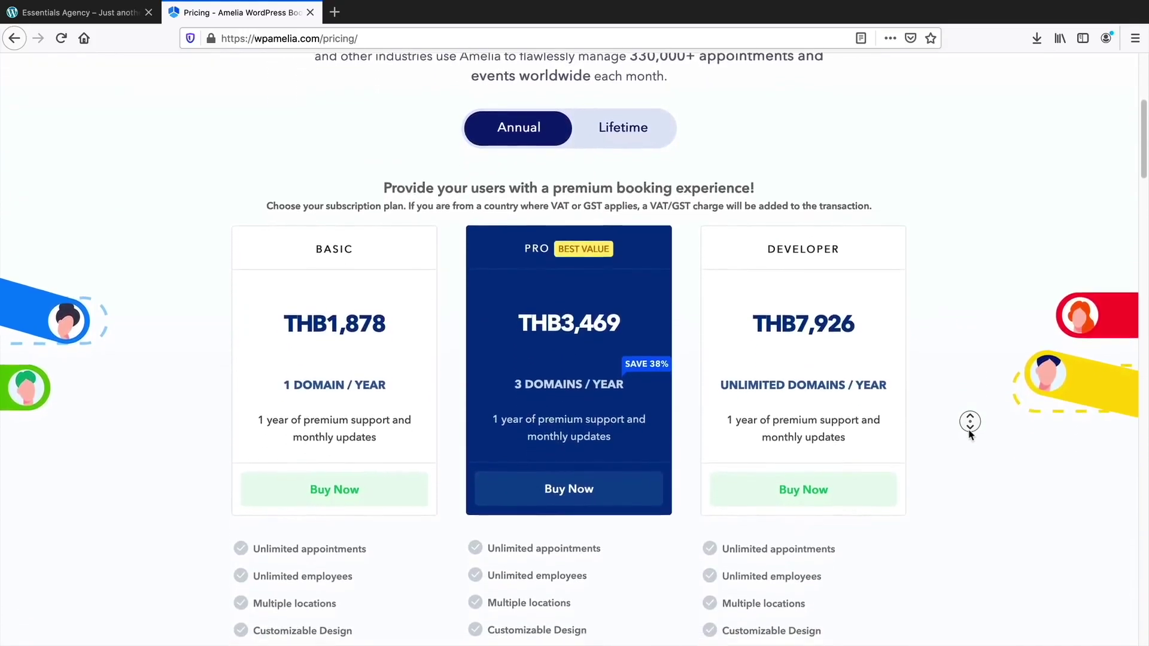
click(970, 435)
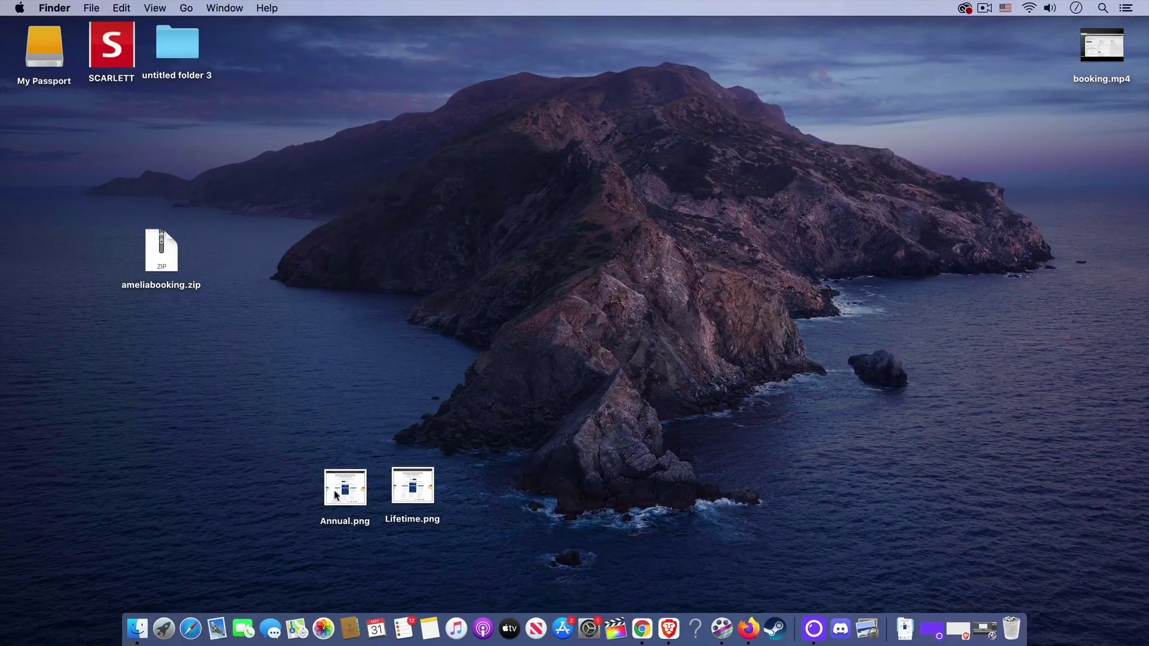
- Open Annual.png and Lifetime.png side by side in Preview and select Annual's Pro card
double_click(335, 494)
drag(465, 34, 971, 42)
double_click(426, 476)
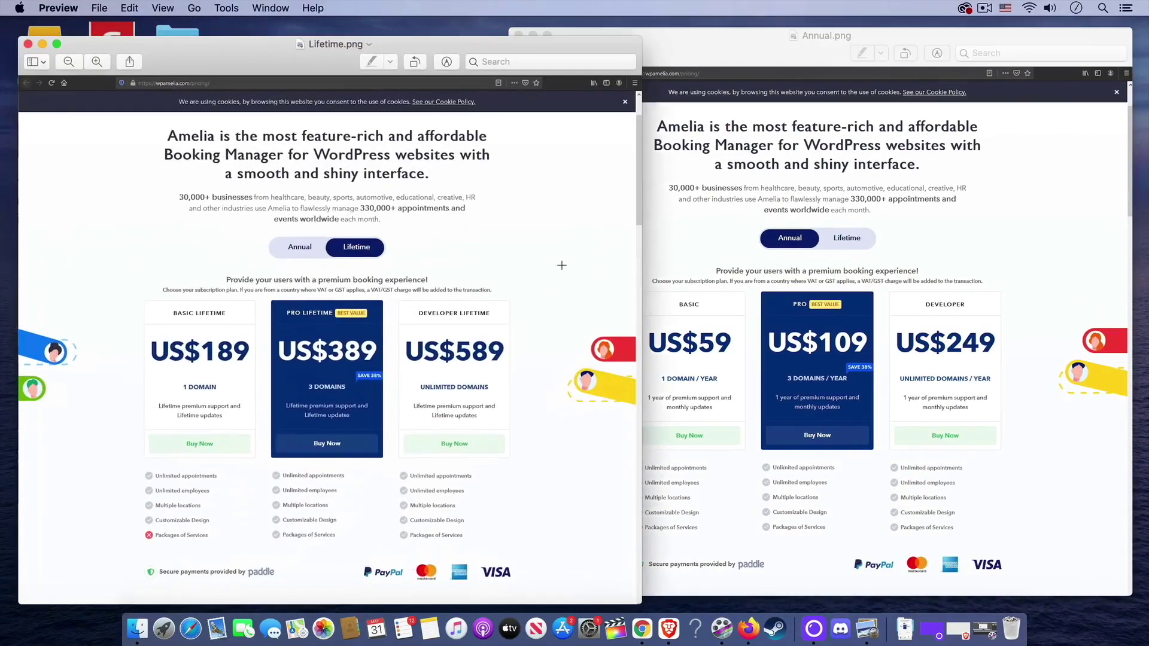
drag(500, 66, 483, 54)
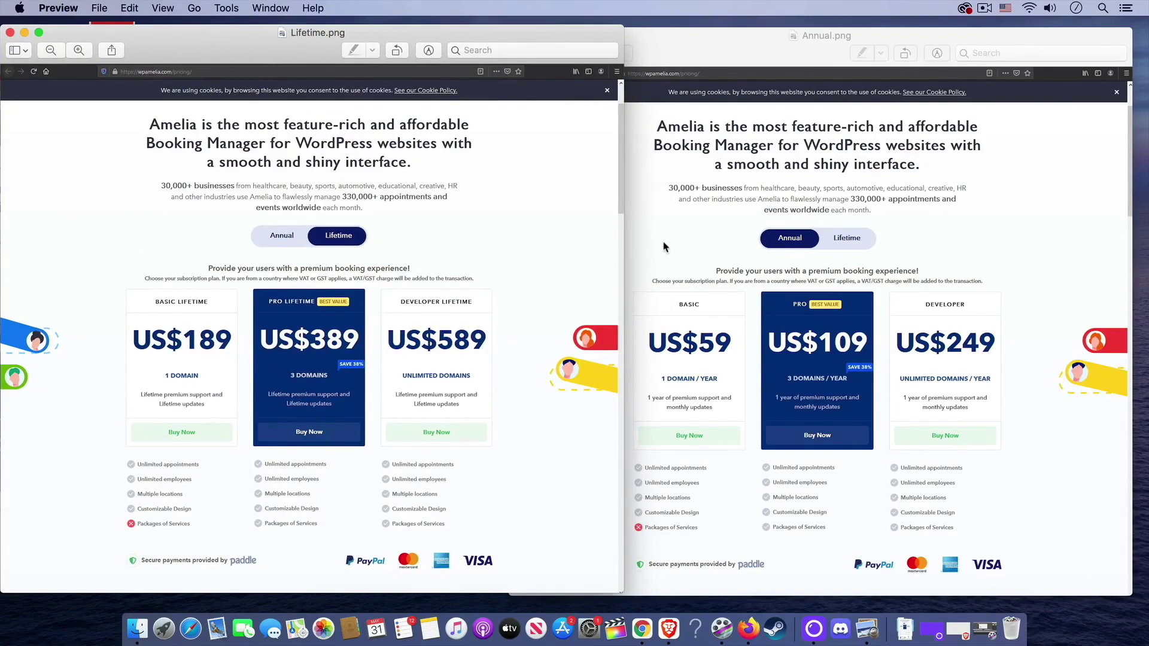
click(666, 266)
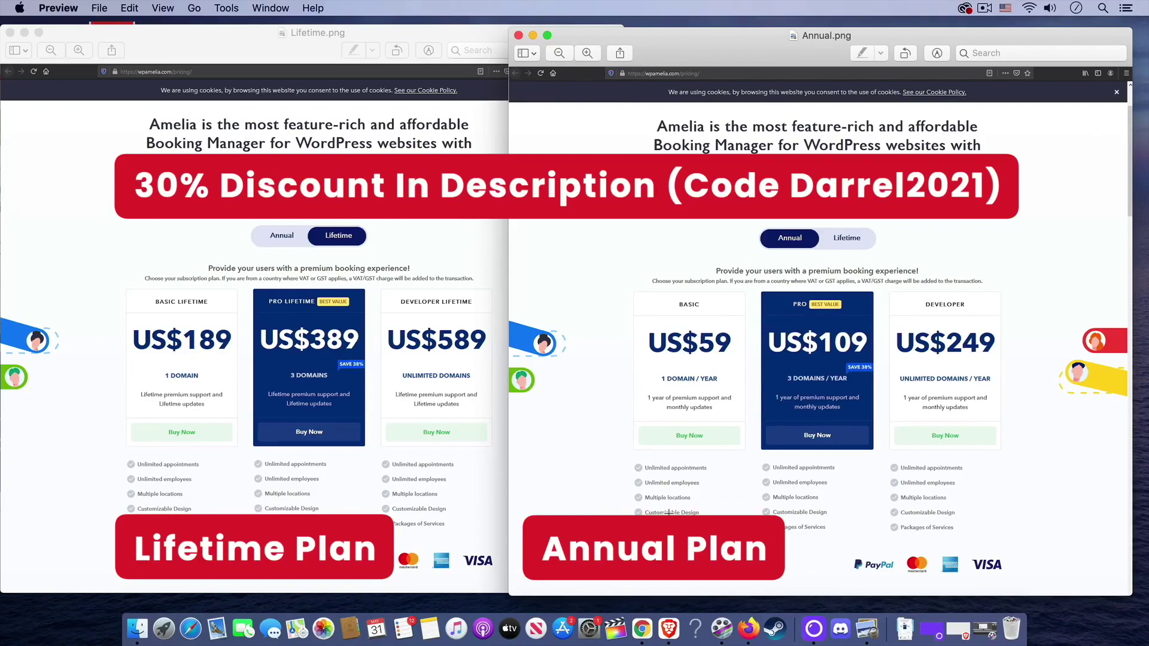
drag(766, 273, 890, 534)
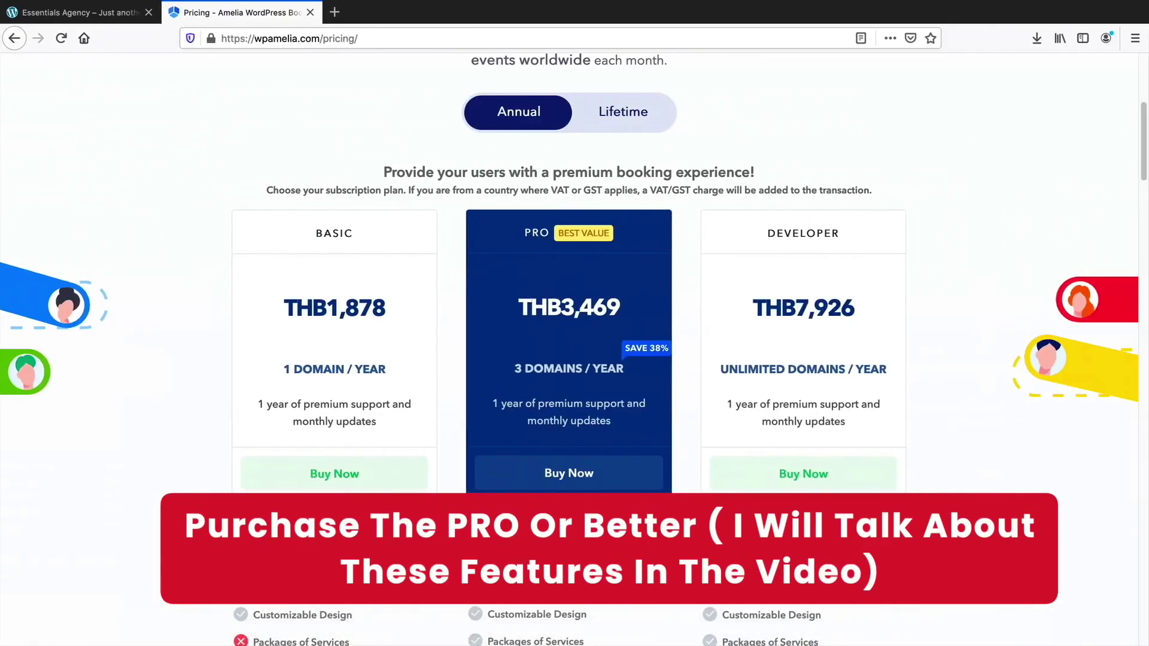
- Switch pricing to Lifetime and start checkout for the Pro Lifetime plan
click(578, 115)
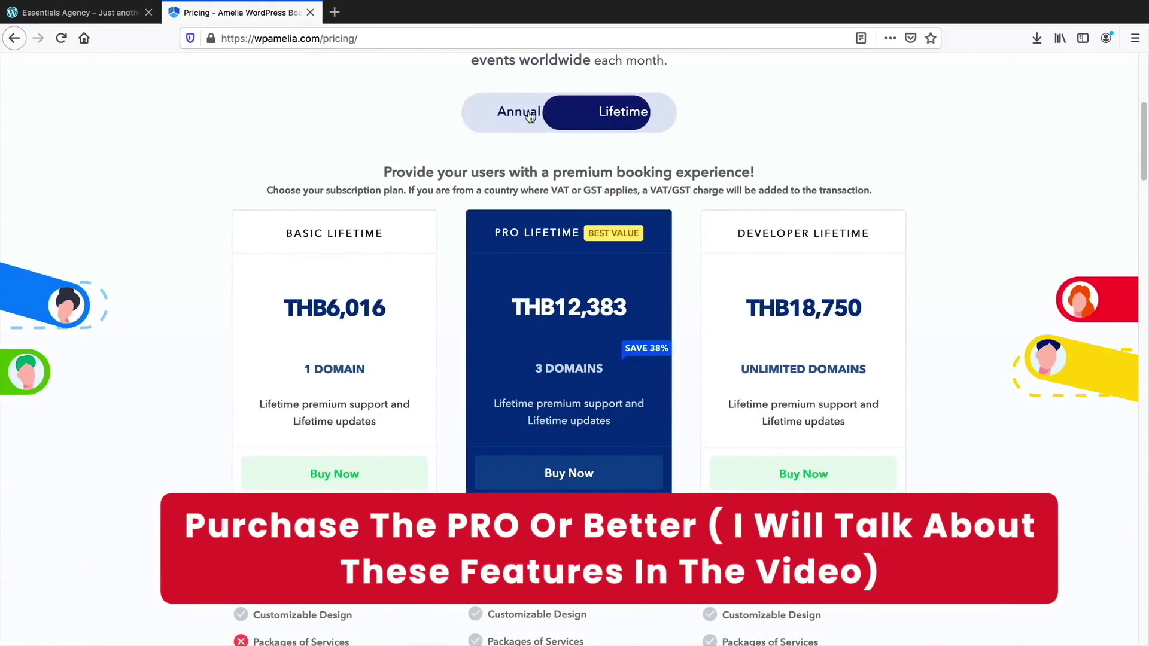
click(602, 115)
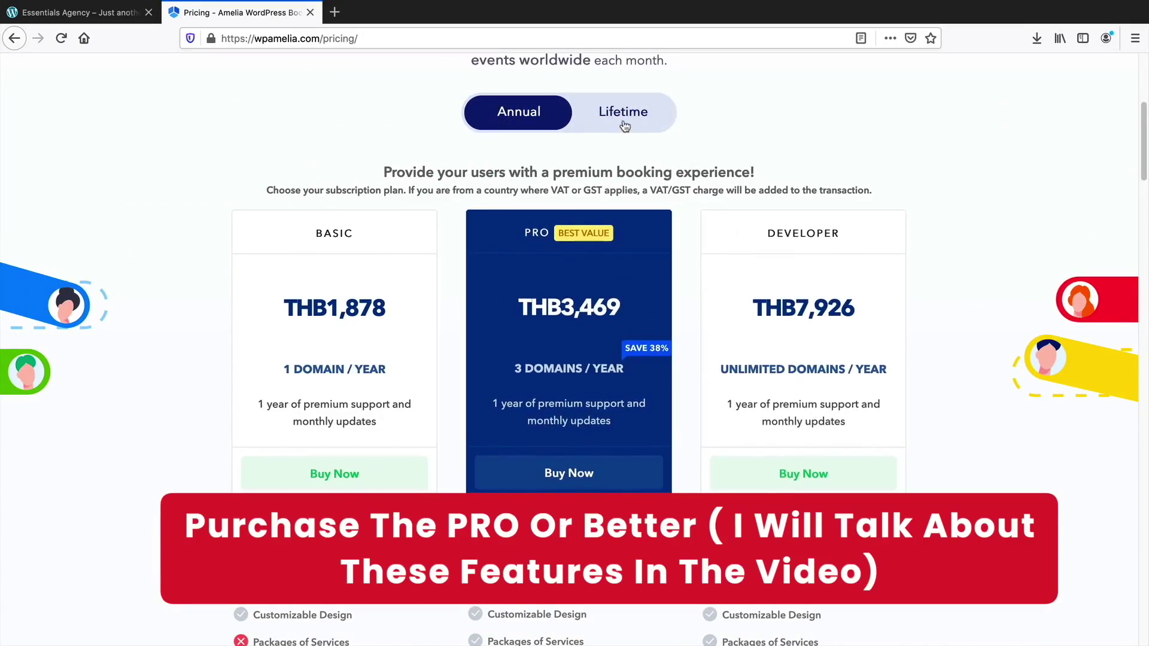
click(624, 124)
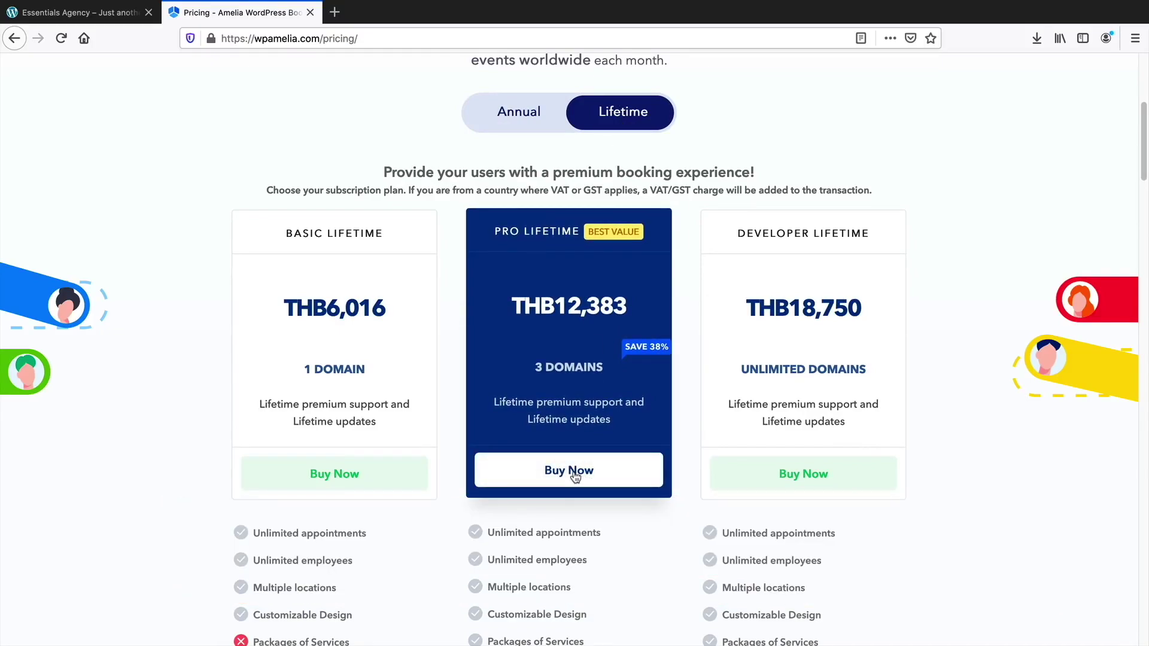
click(574, 474)
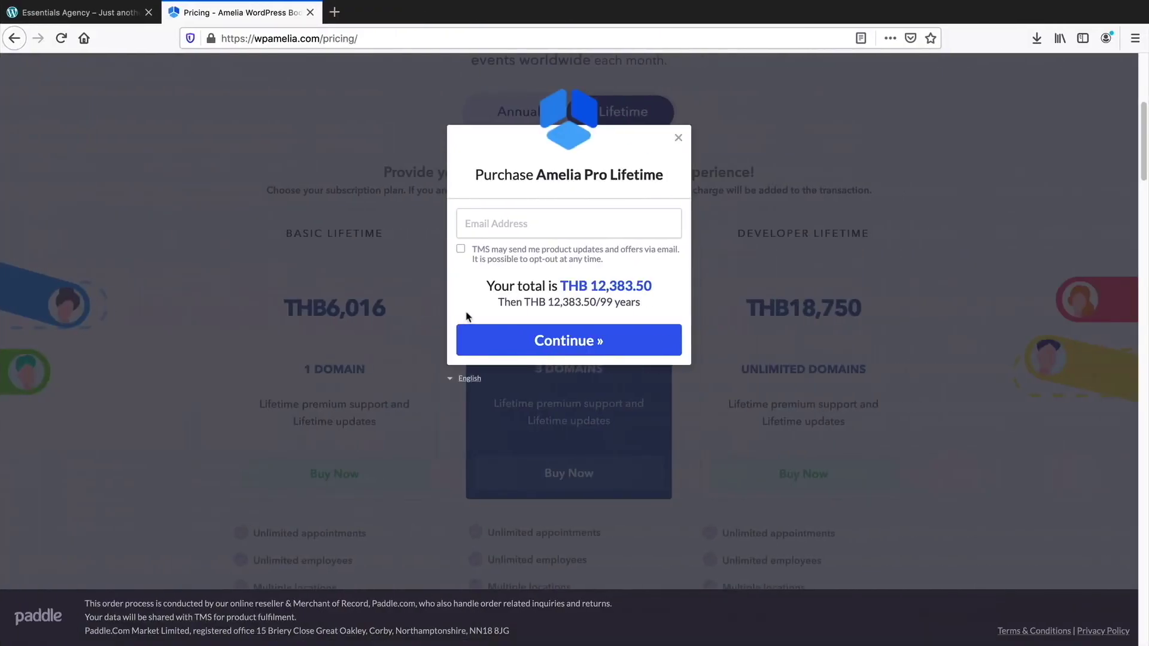
- Enter the purchaser's e-mail address on the Pro Lifetime checkout and continue
drag(652, 286, 563, 286)
click(562, 221)
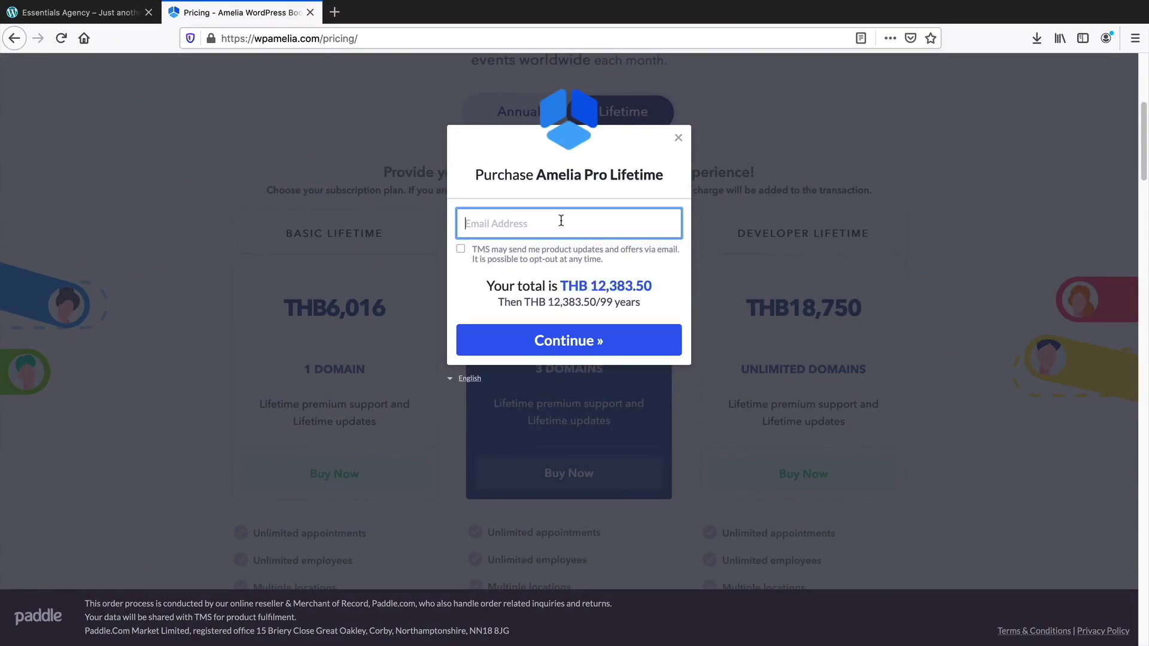
click(572, 341)
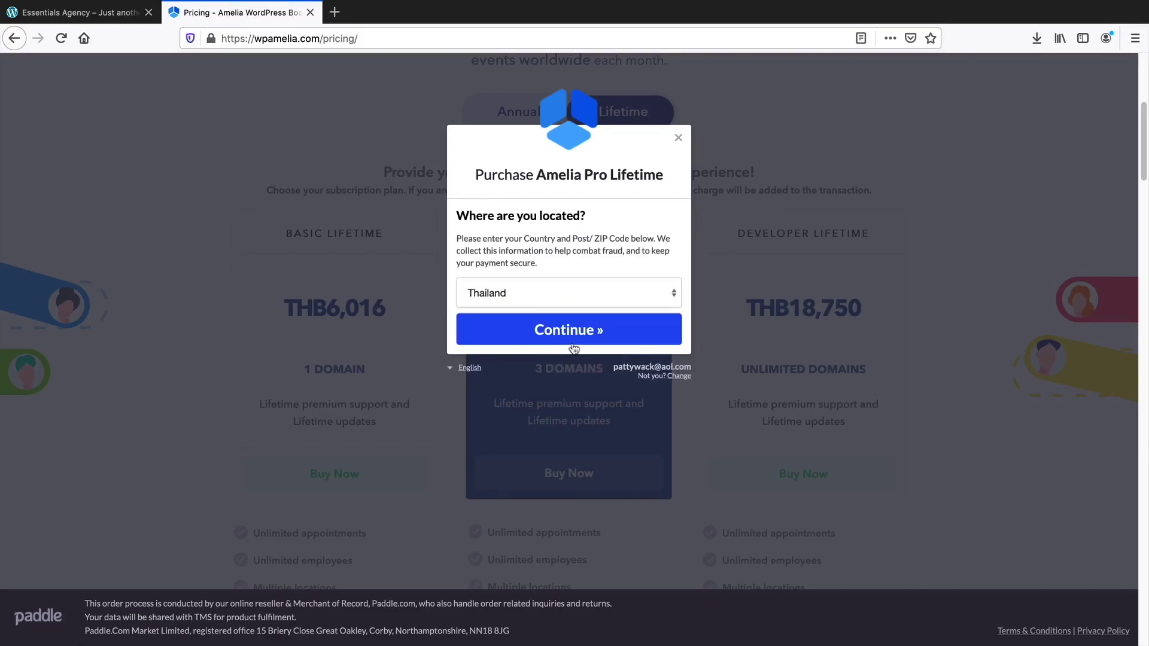
- Set the billing country to United States, add a zip code, and continue to payment
click(587, 299)
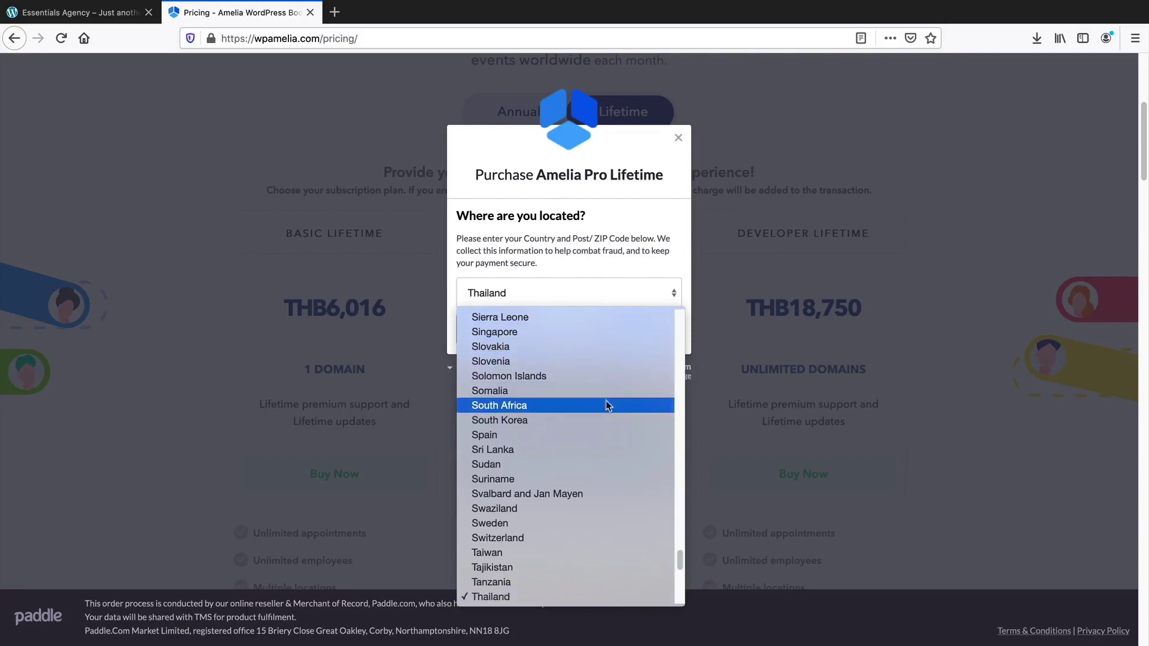
scroll(607, 409, down, 5)
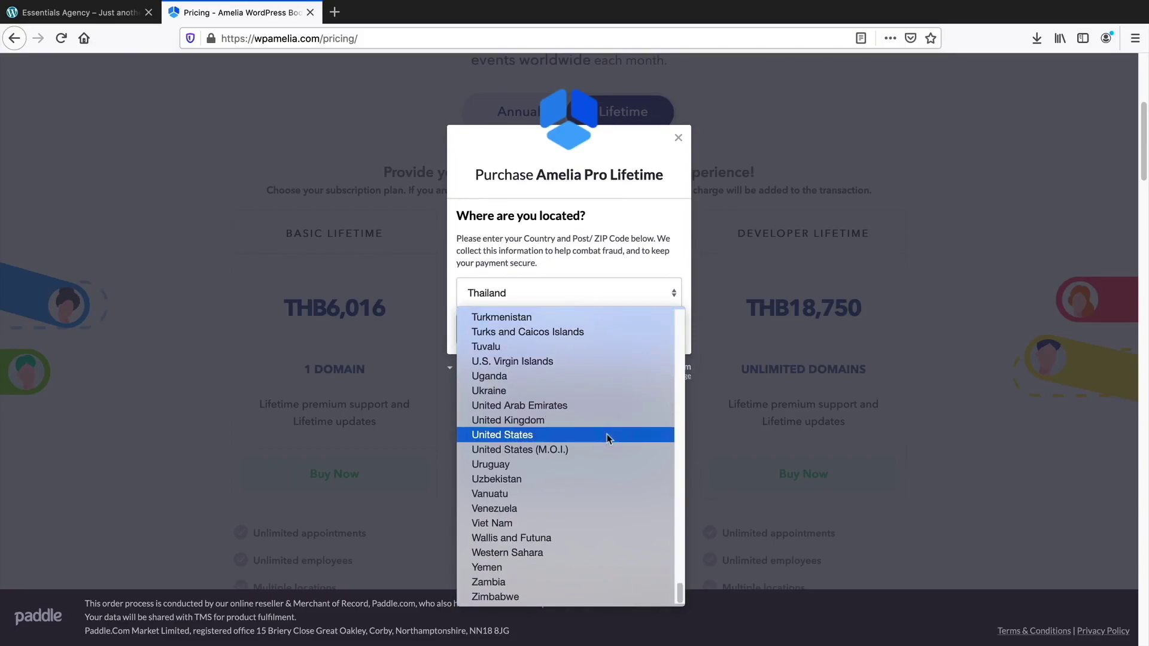
click(607, 434)
click(589, 327)
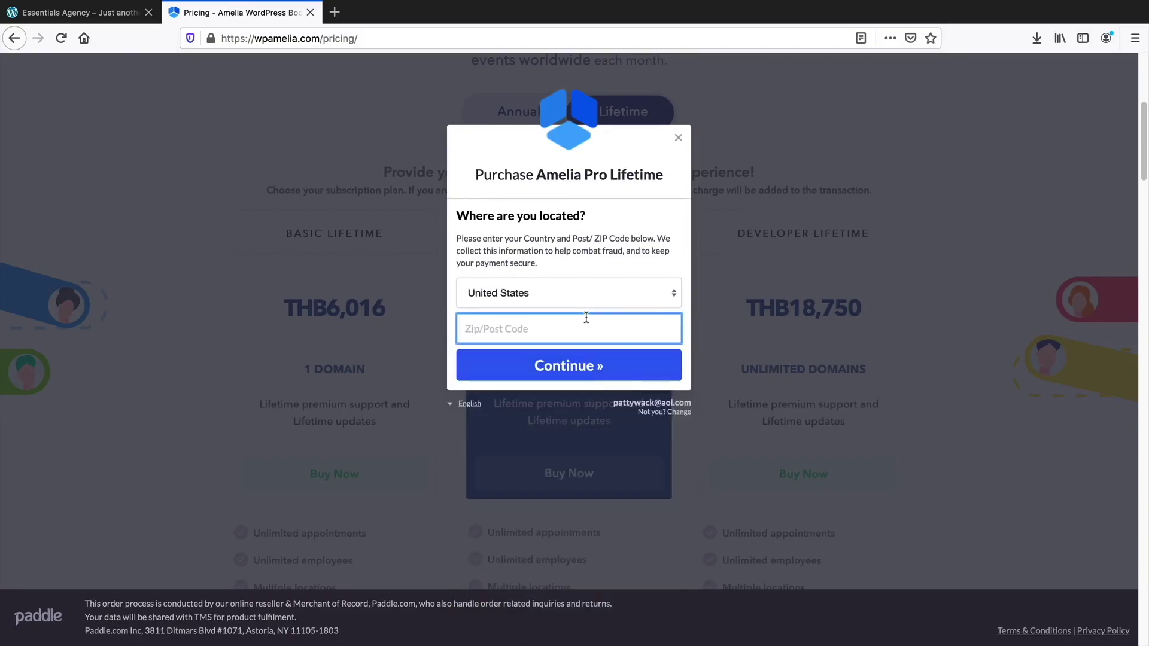
text(89147)
click(599, 361)
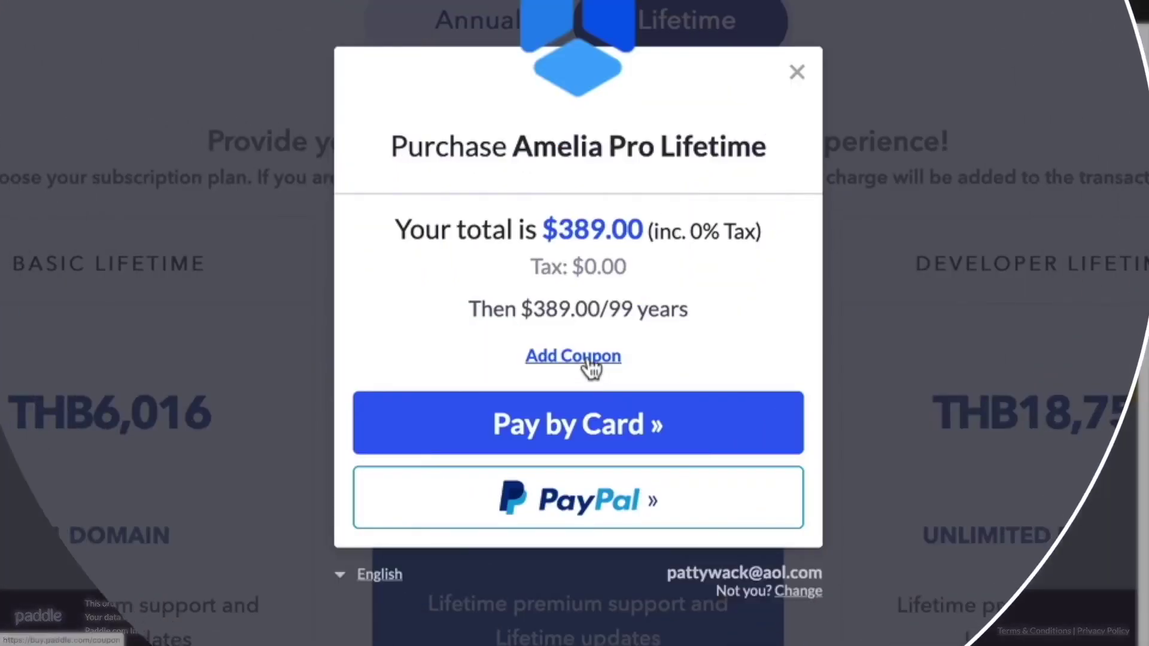
- Apply the discount coupon code, cutting $116.70 for a $272.30 total, and review the $389.00 per 99 years line
click(590, 361)
click(599, 268)
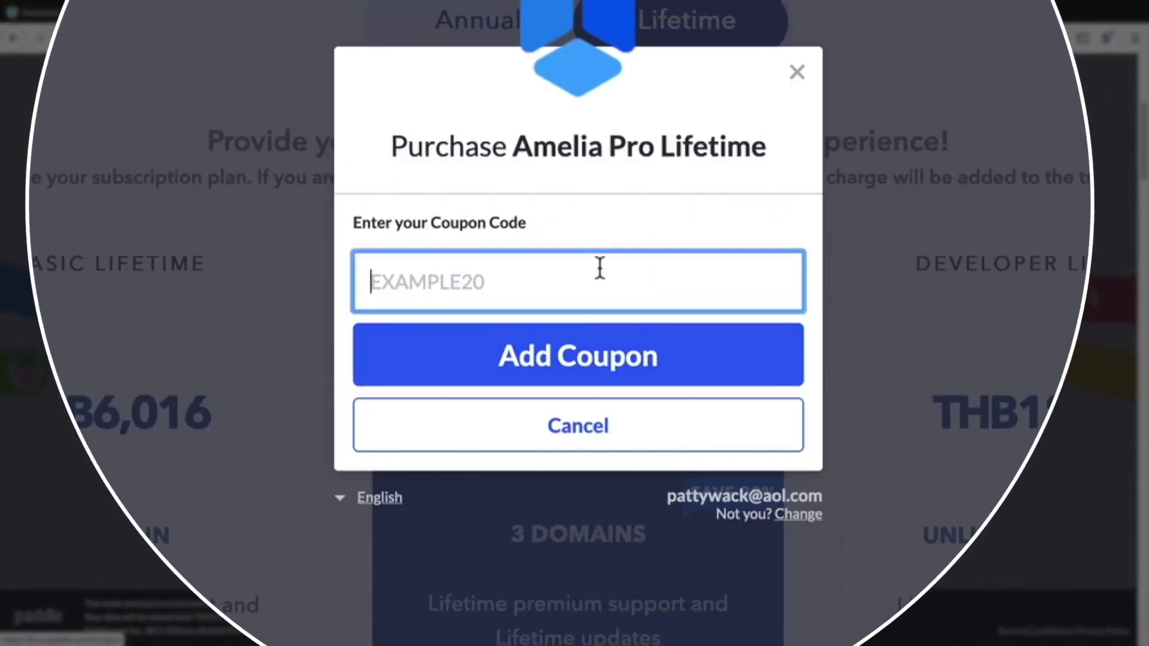
text(darrel2021)
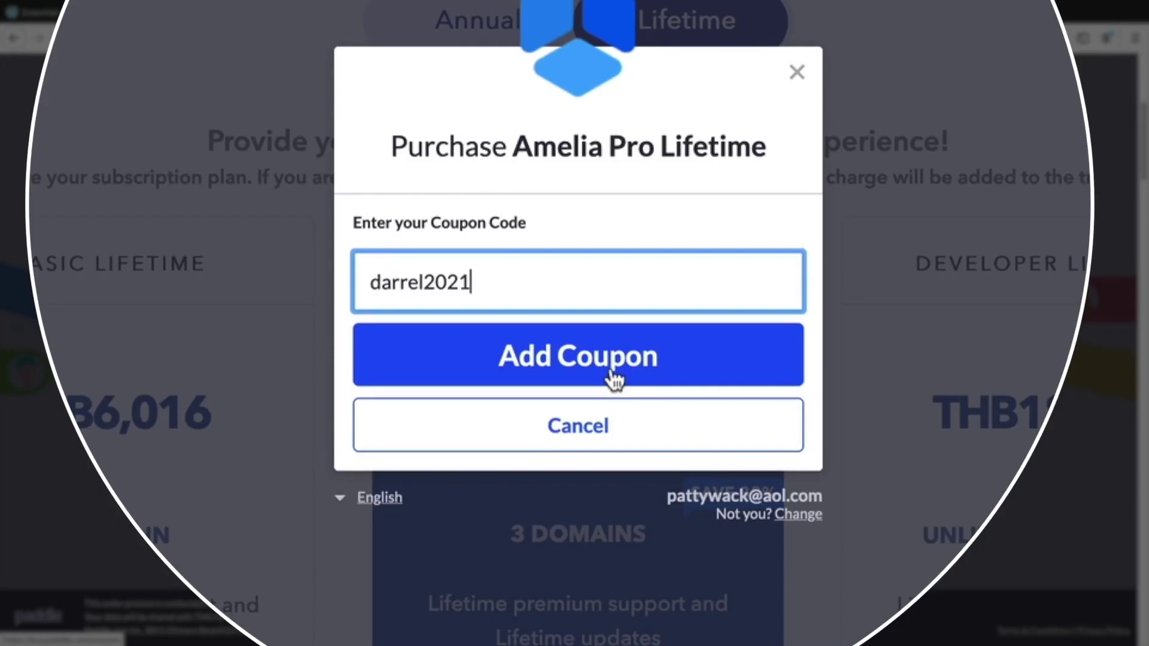
click(634, 356)
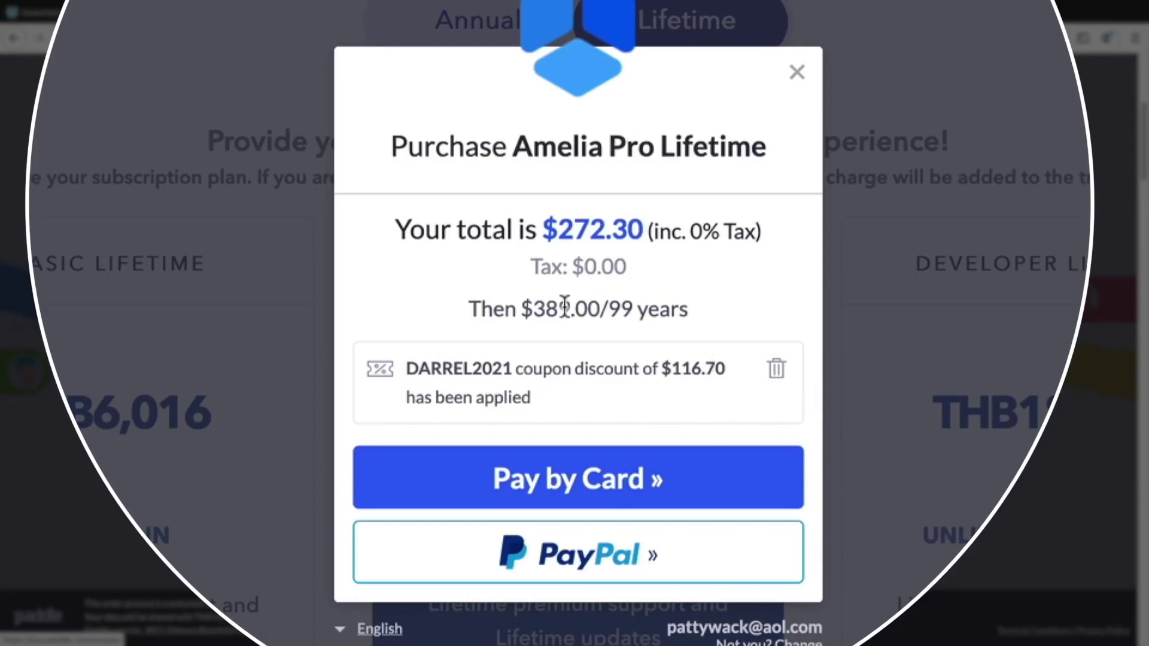
drag(511, 308, 633, 312)
drag(513, 230, 650, 231)
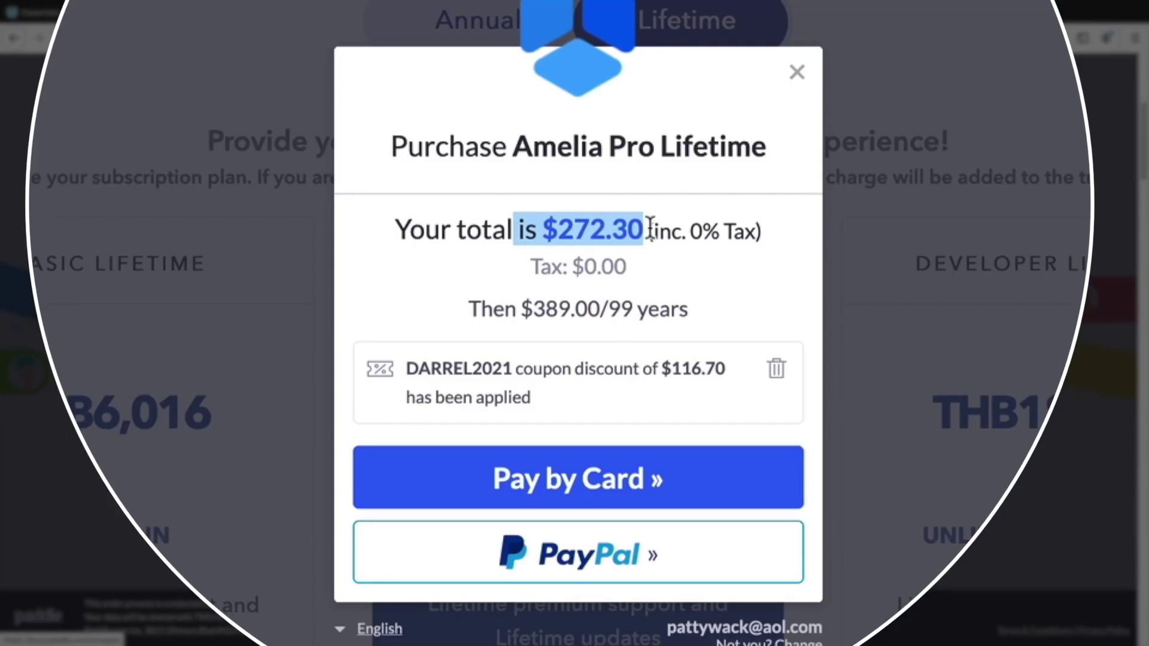
drag(687, 314, 621, 293)
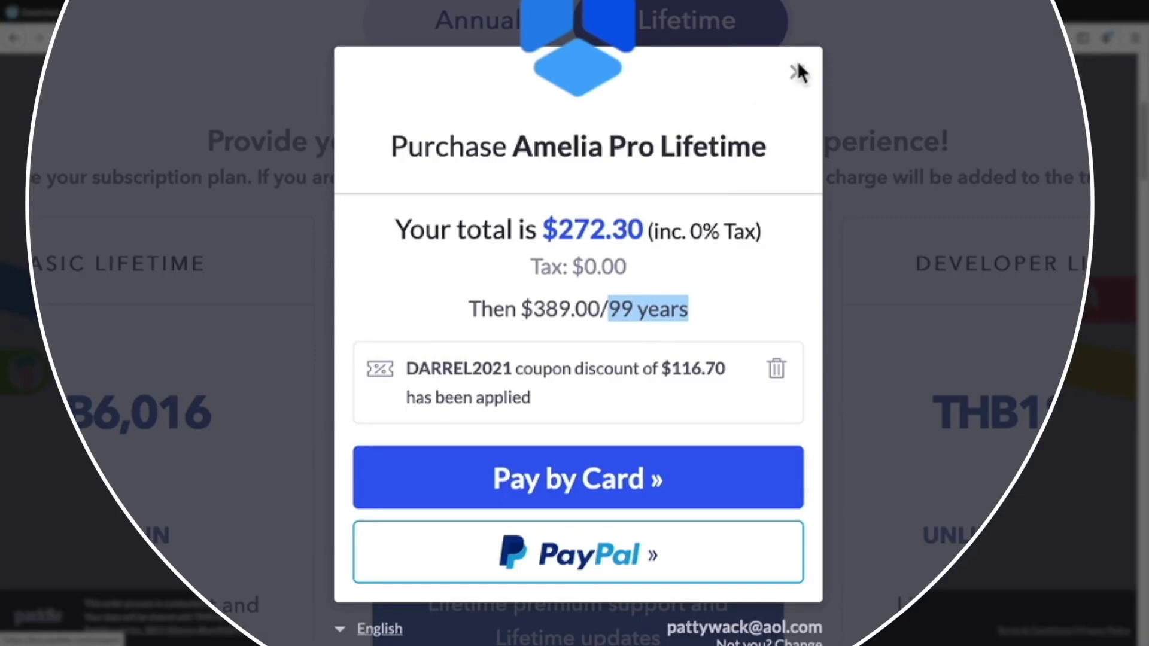
drag(698, 313, 480, 302)
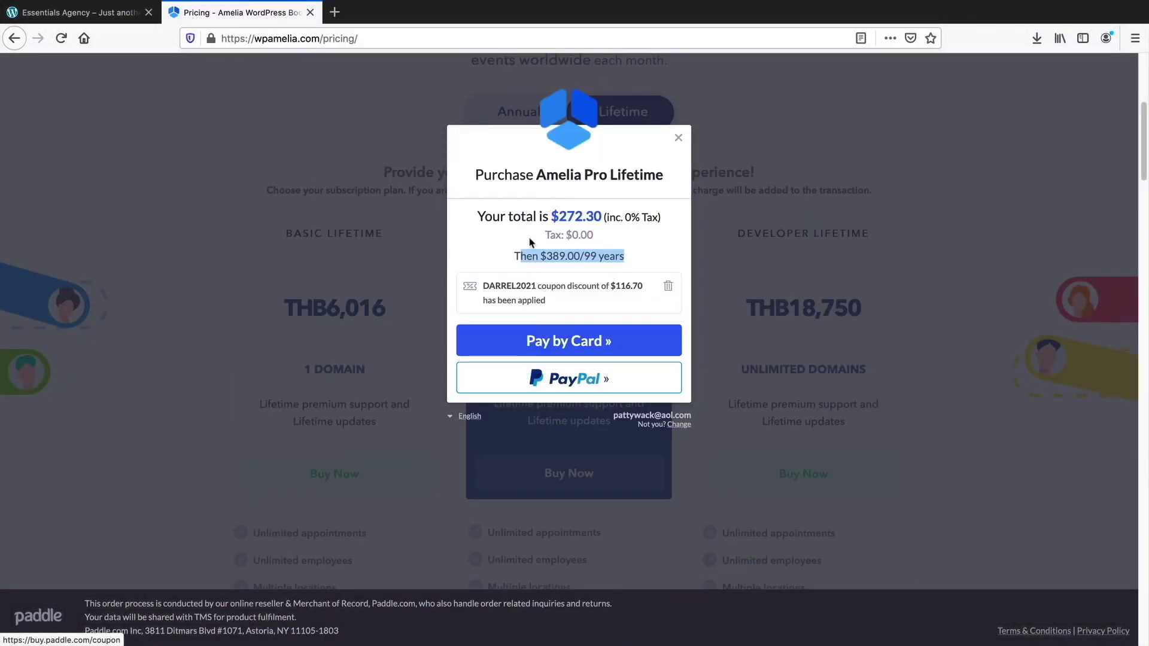
drag(551, 217, 570, 216)
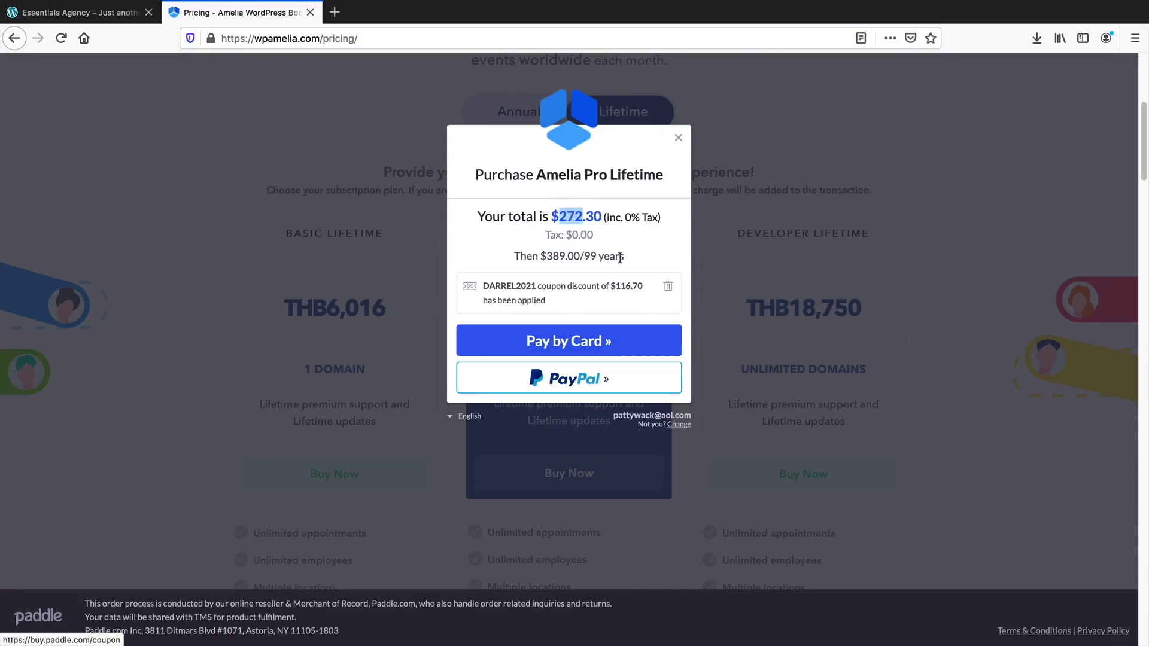
drag(627, 258, 567, 258)
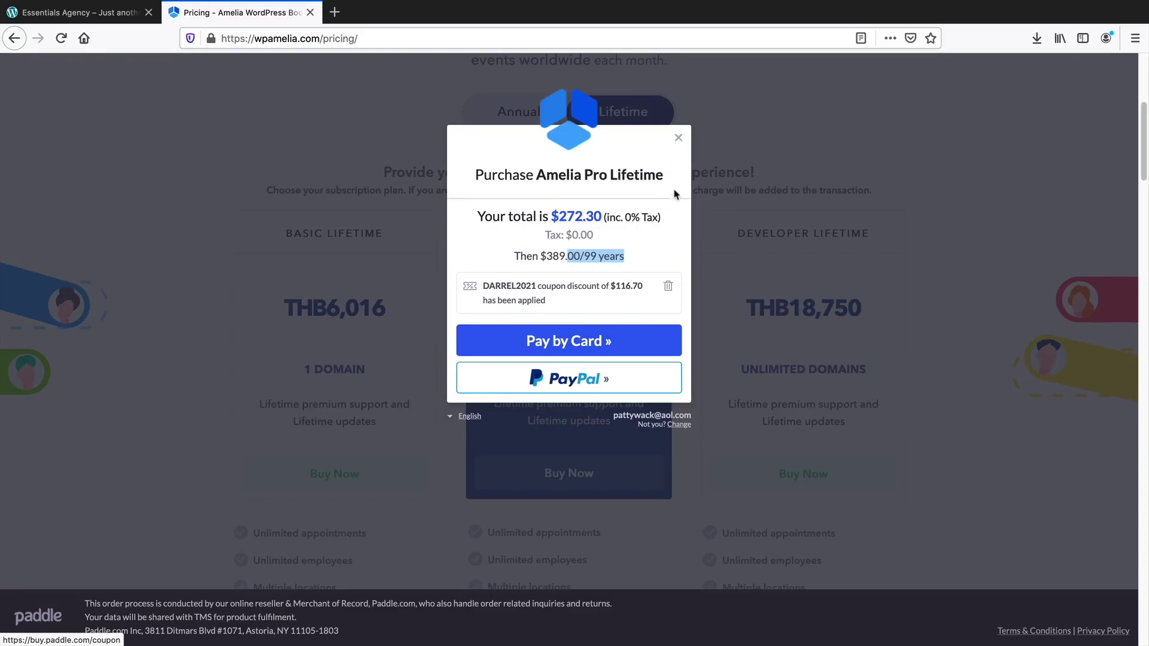
- Close the purchase form, show the Annual plan prices, and select the PRO plan's THB3,469 price
click(679, 141)
click(505, 113)
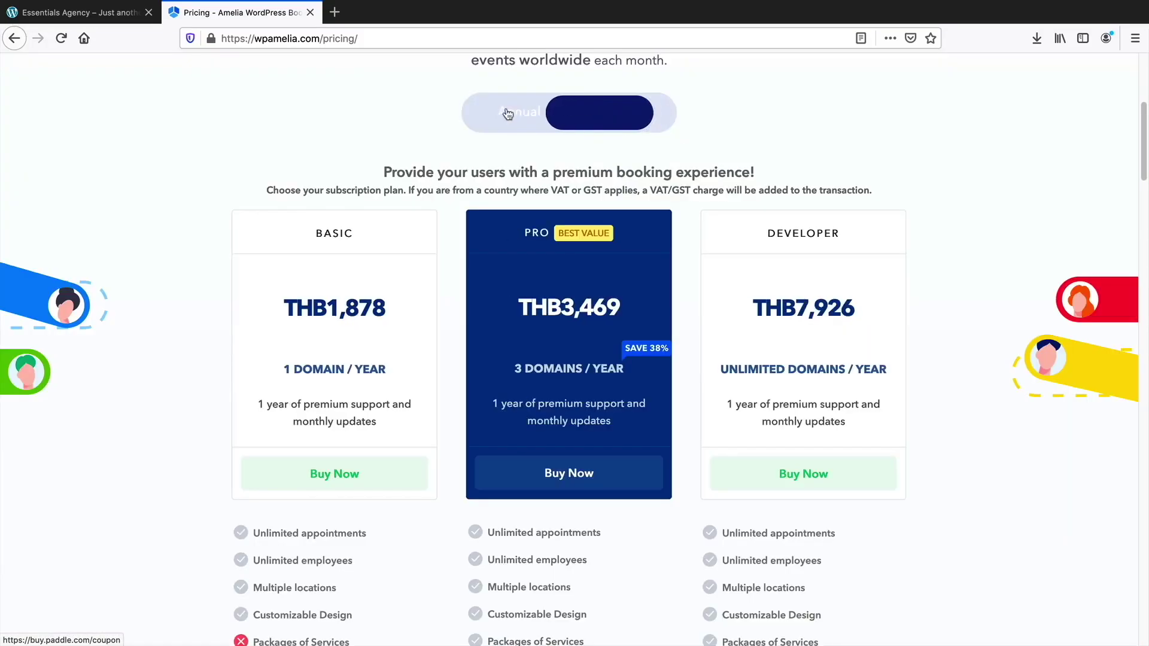
click(608, 113)
click(506, 111)
click(595, 110)
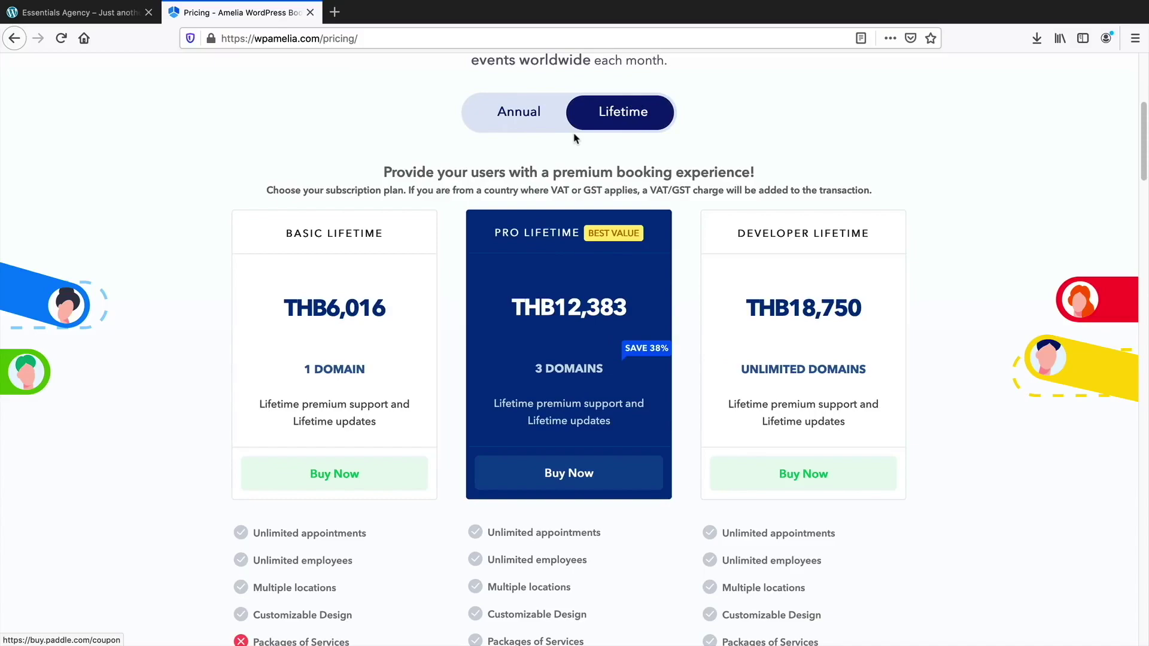
click(530, 122)
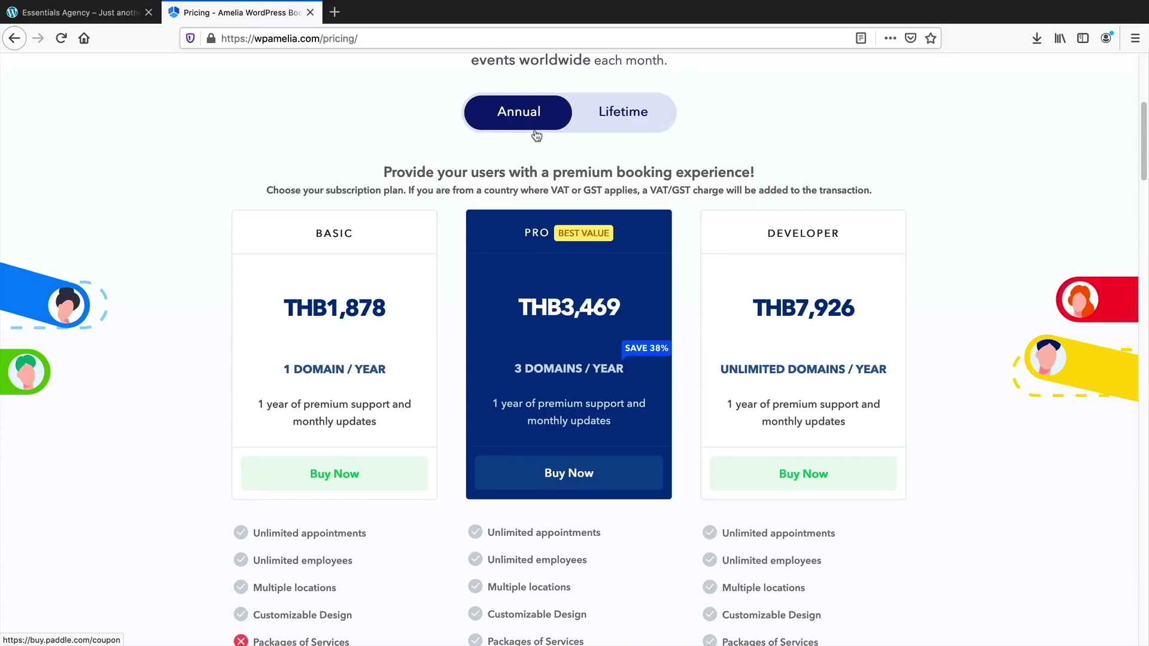
triple_click(587, 296)
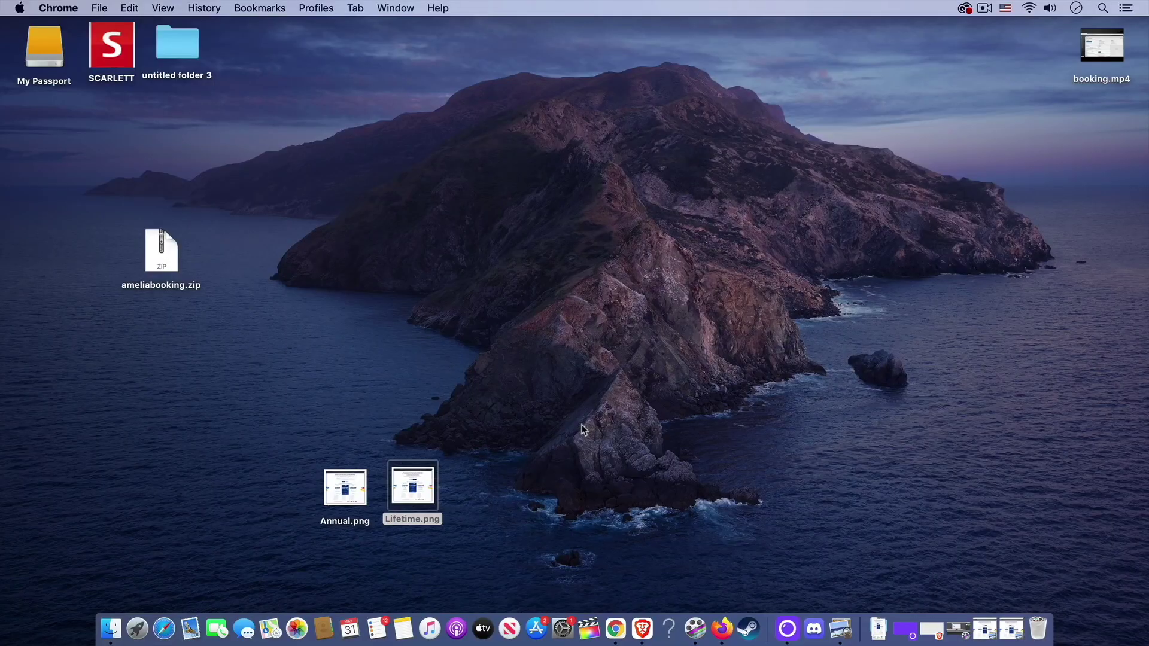
- Move ameliabooking.zip toward the middle of the desktop and deselect it
drag(151, 286, 347, 226)
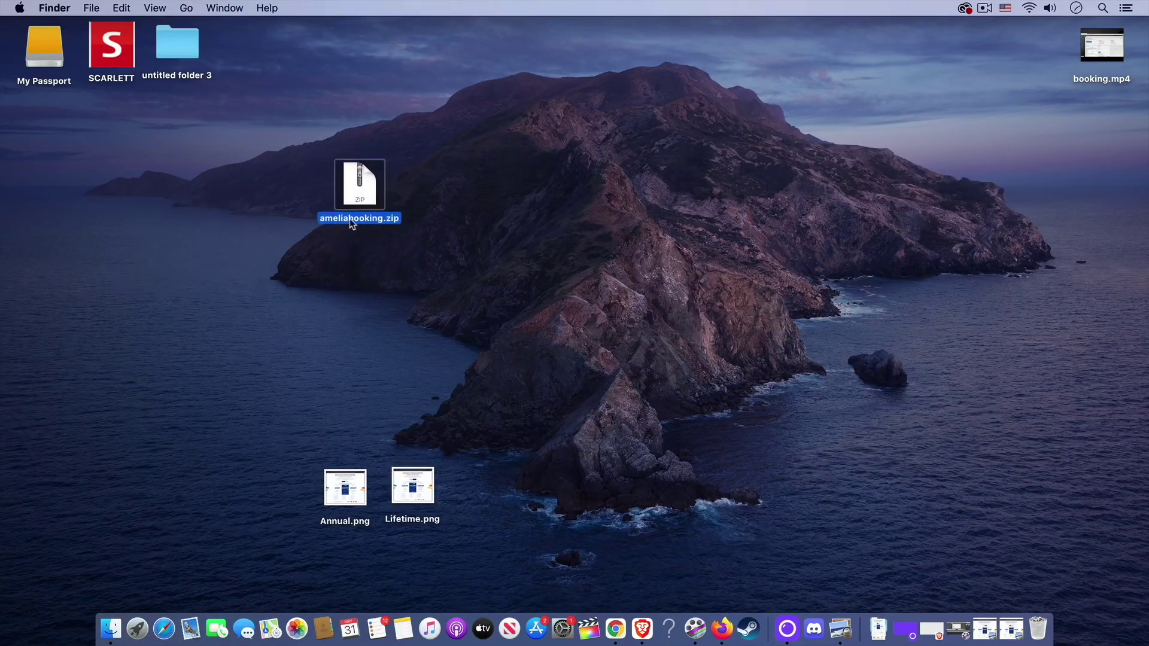
click(385, 231)
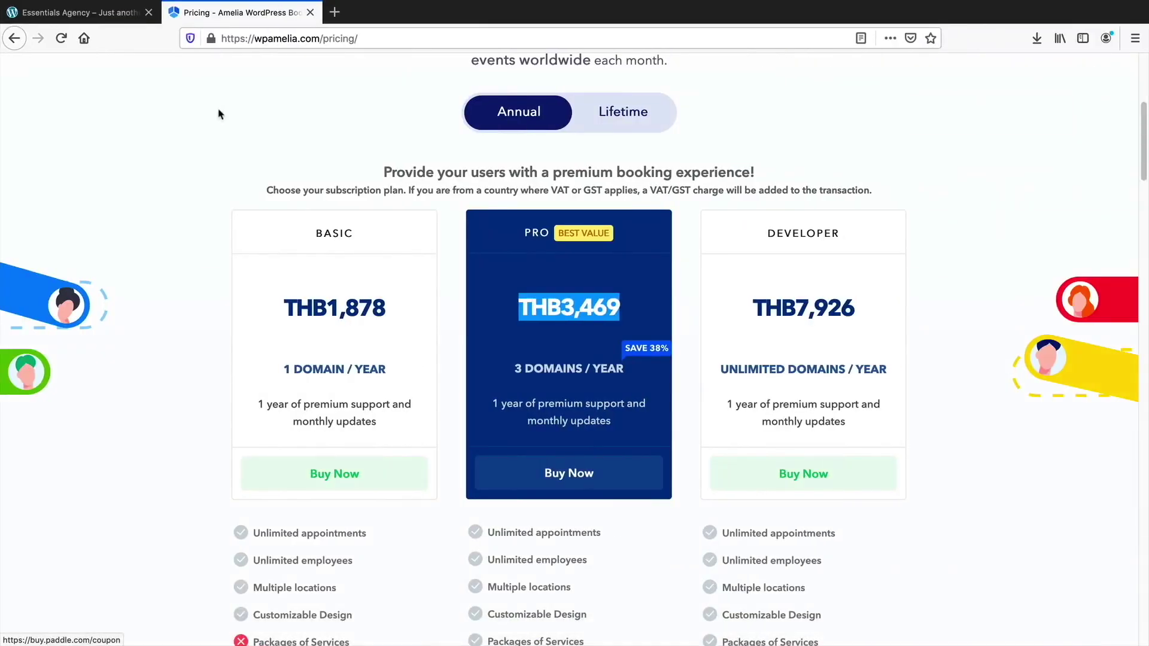
- Close the pricing tab and go to the WordPress admin dashboard
click(310, 12)
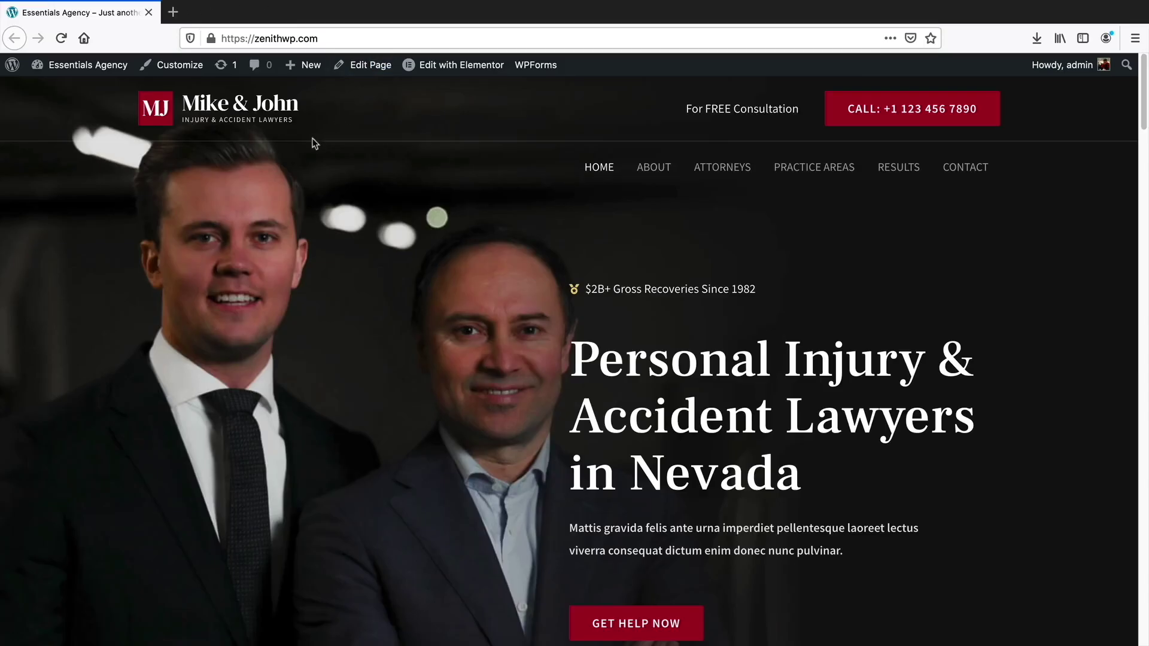
mouse_move(65, 62)
click(66, 92)
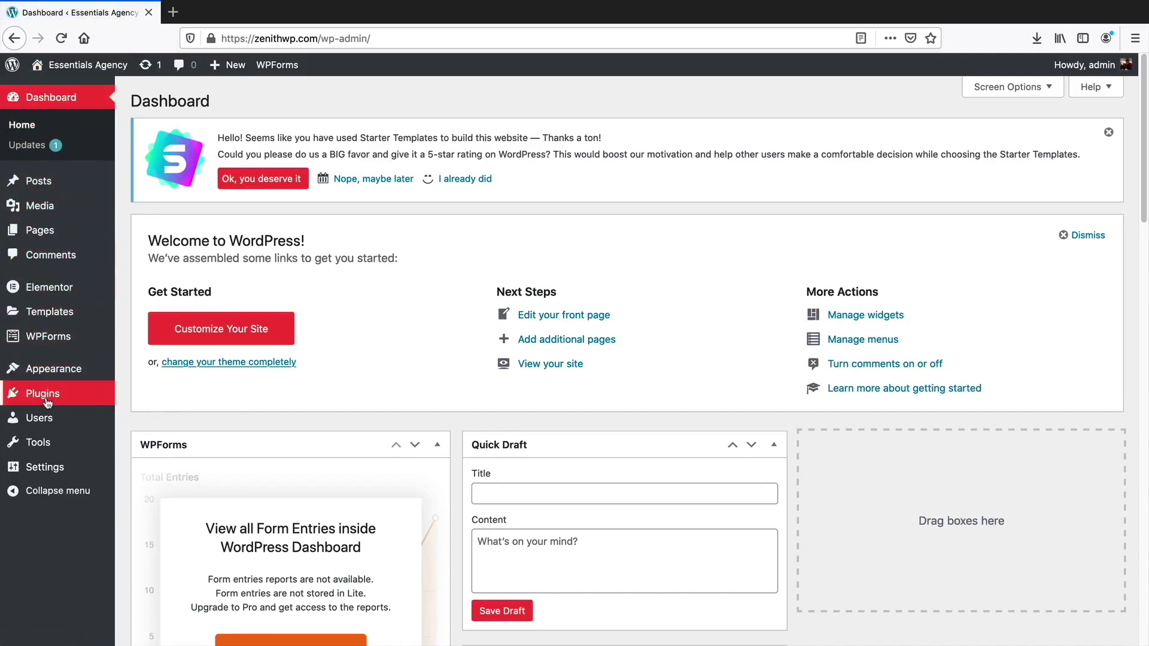
- In Plugins > Add New > Upload Plugin, choose ameliabooking.zip from the desktop
mouse_move(60, 397)
click(160, 417)
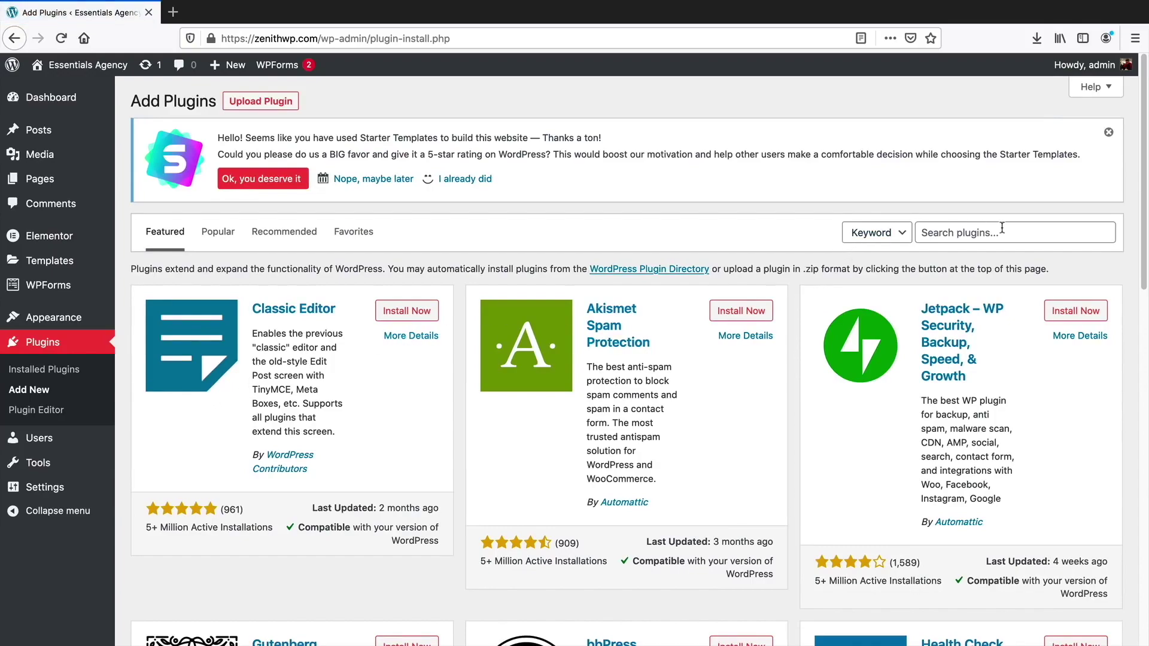
click(284, 102)
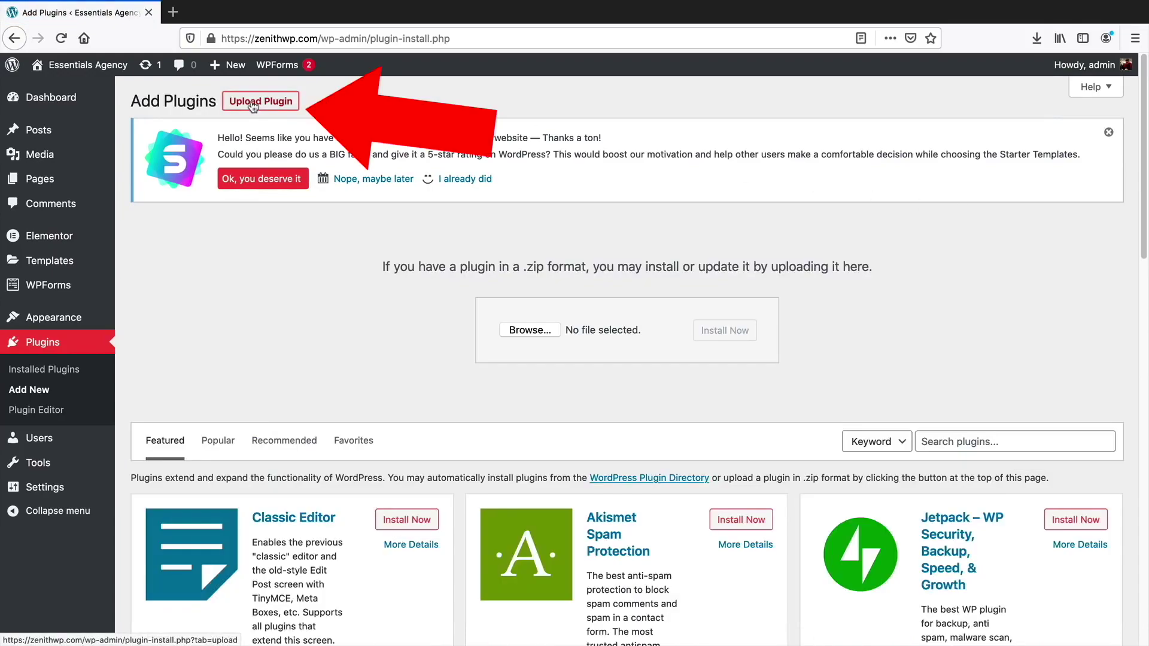
click(537, 333)
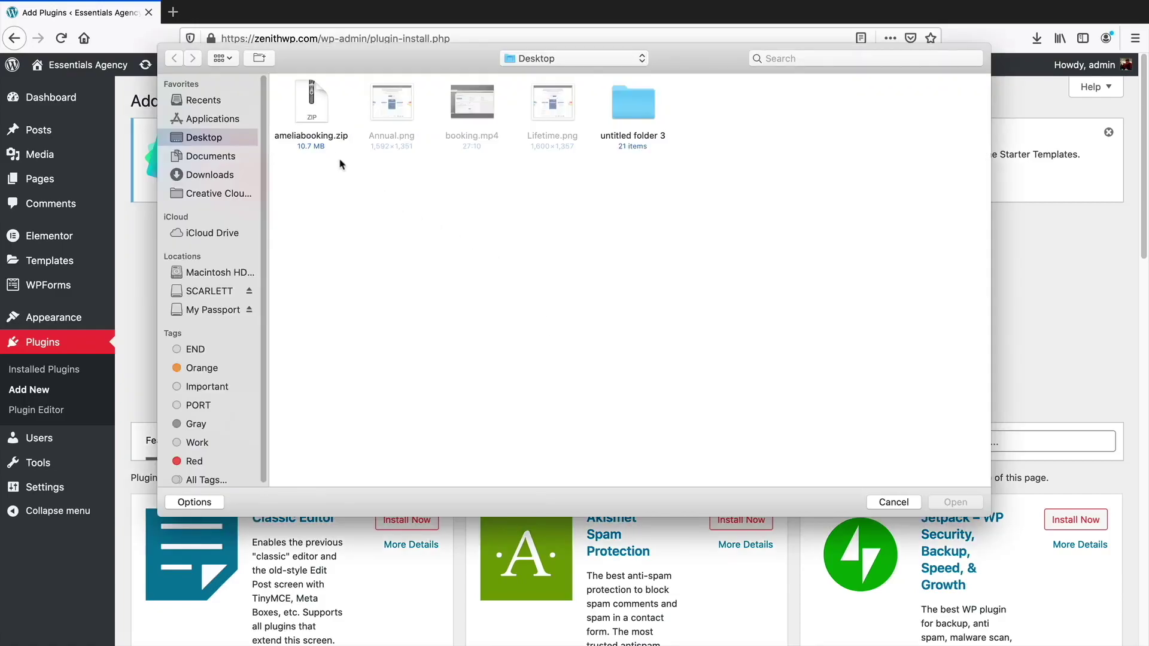
click(310, 113)
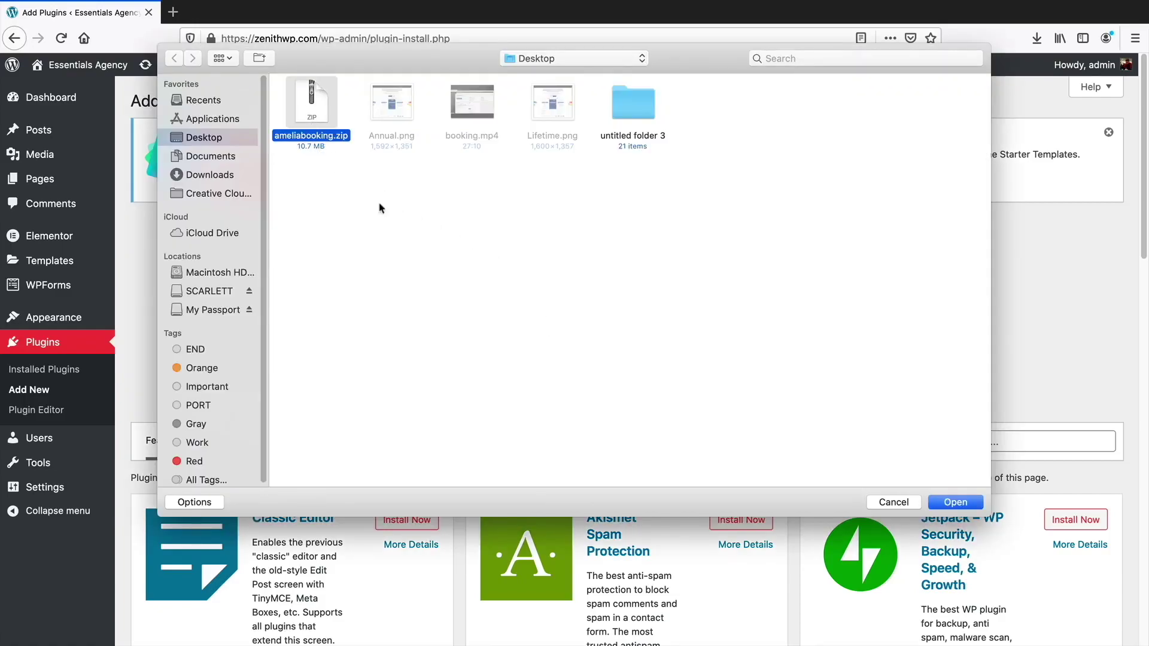
click(956, 504)
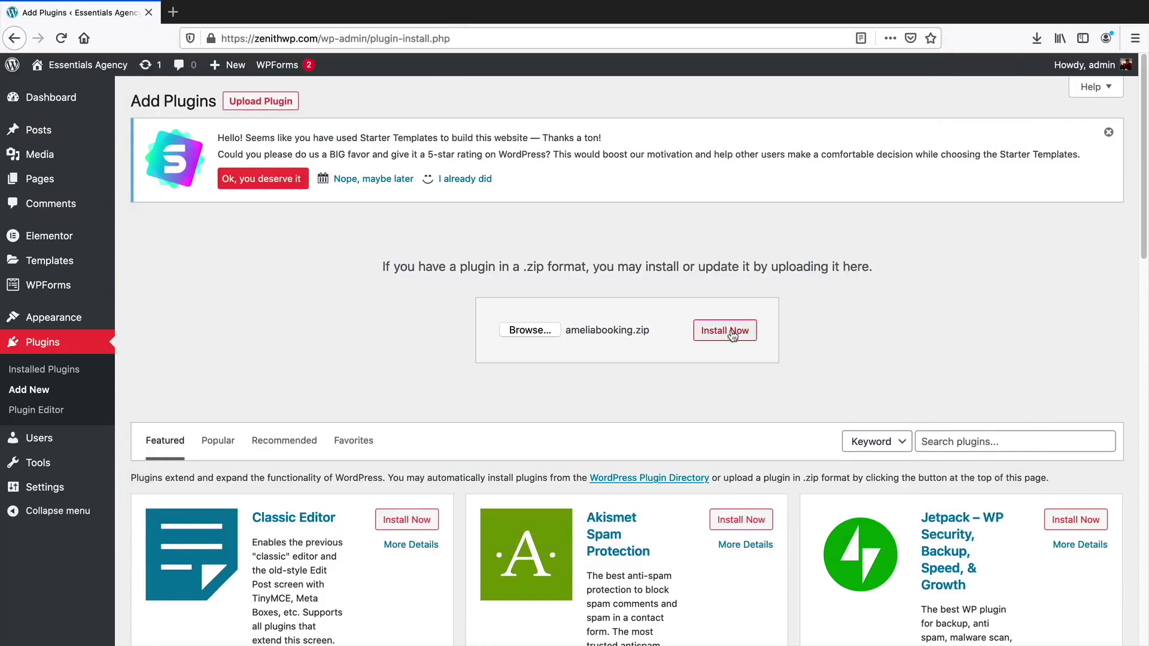
- Install and activate Amelia 3.3 from the uploaded zip, then open the Amelia Dashboard
click(733, 335)
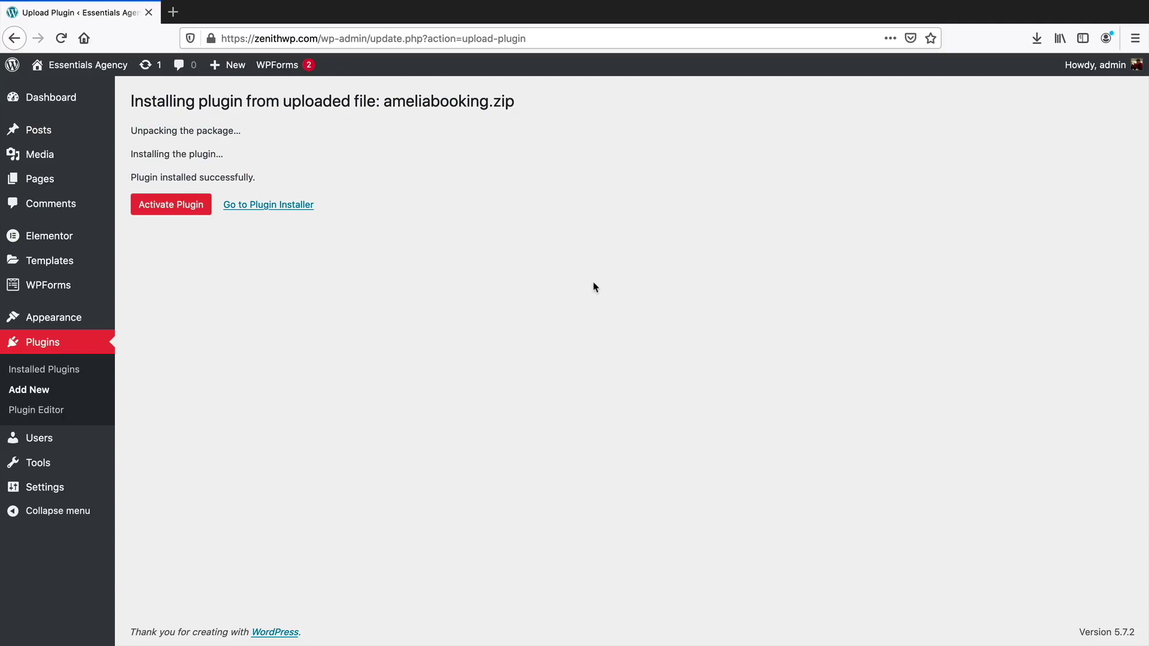
click(191, 210)
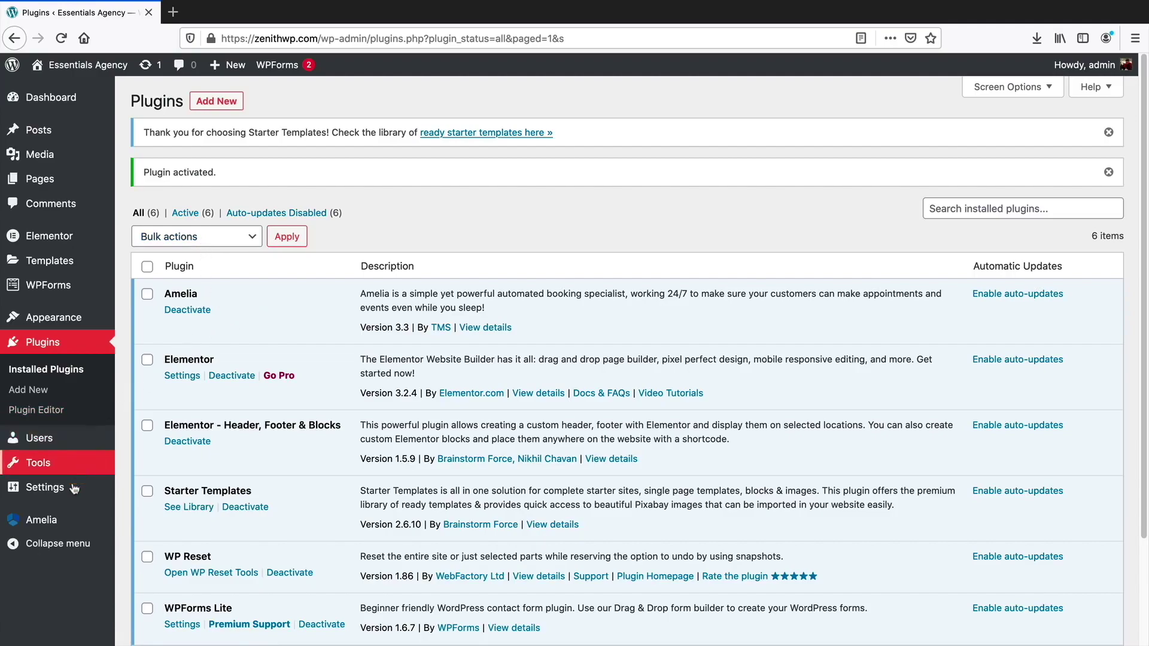
mouse_move(69, 527)
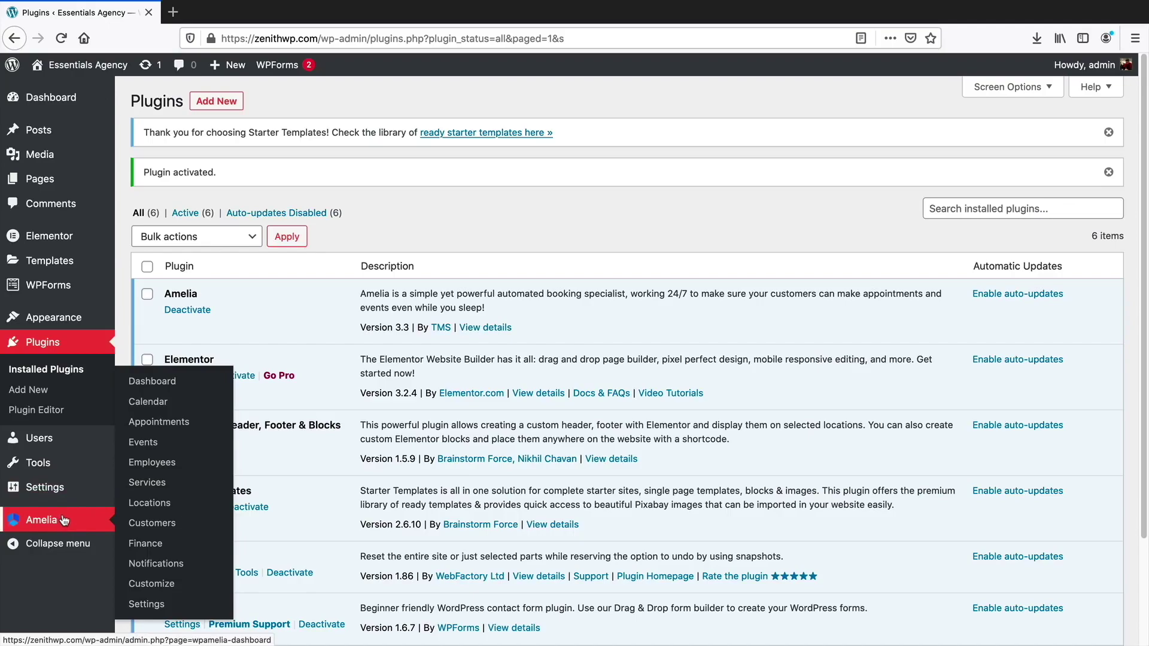
click(169, 384)
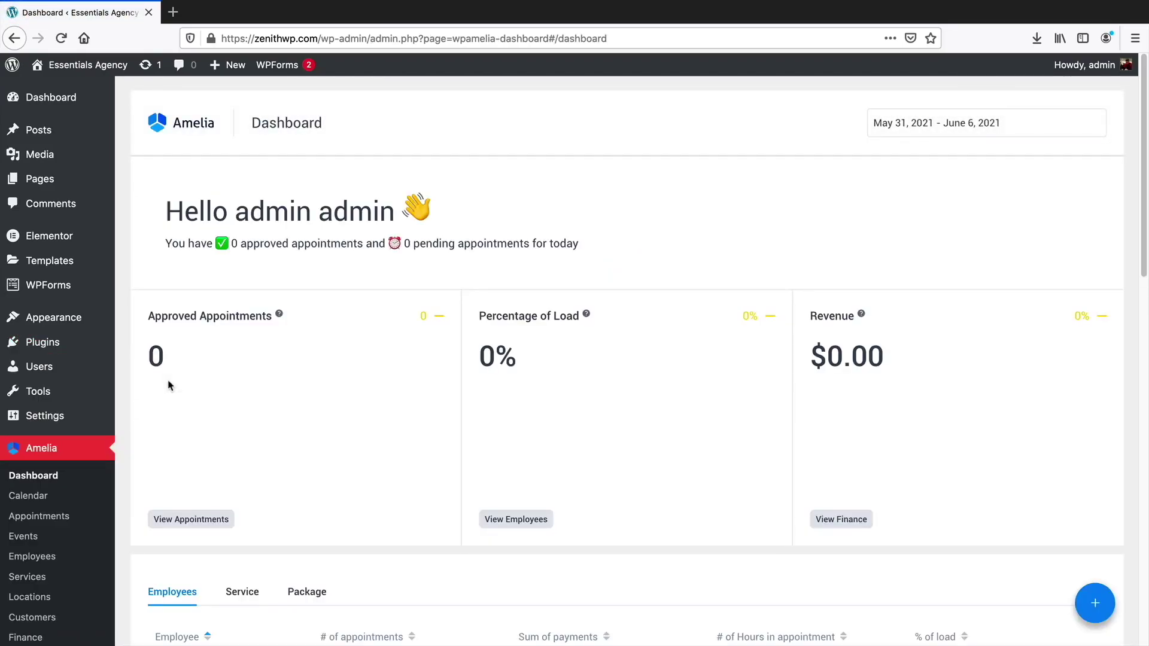
- Review the Amelia Dashboard's pending appointments, load and revenue figures
scroll(226, 441, down, 2)
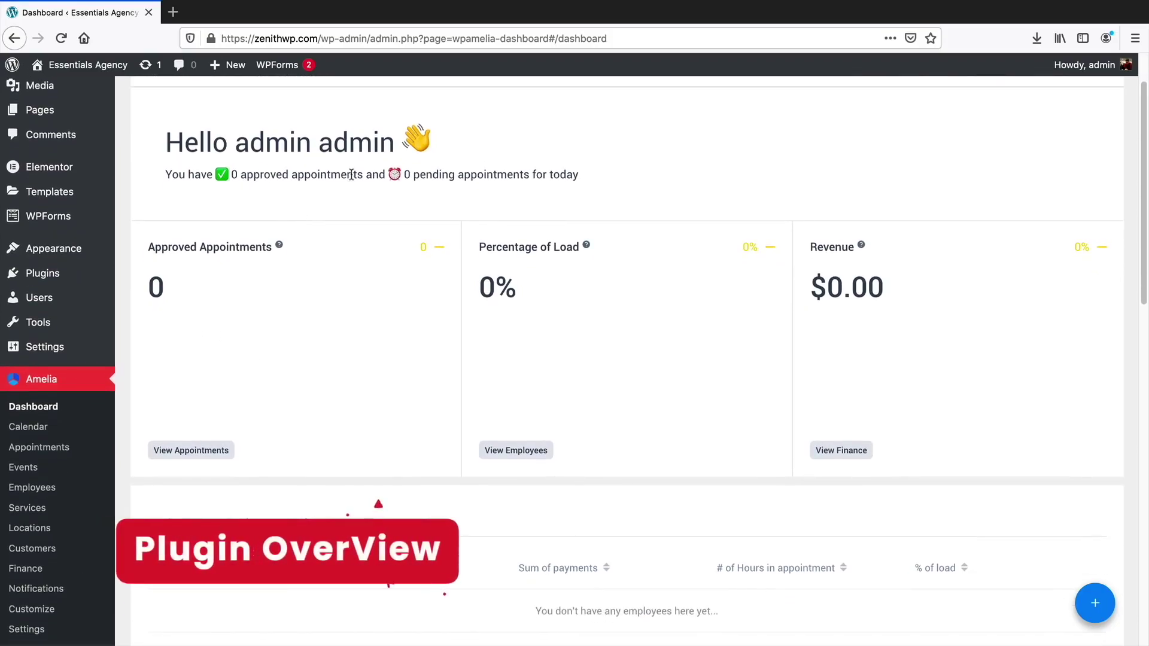
drag(411, 174, 524, 174)
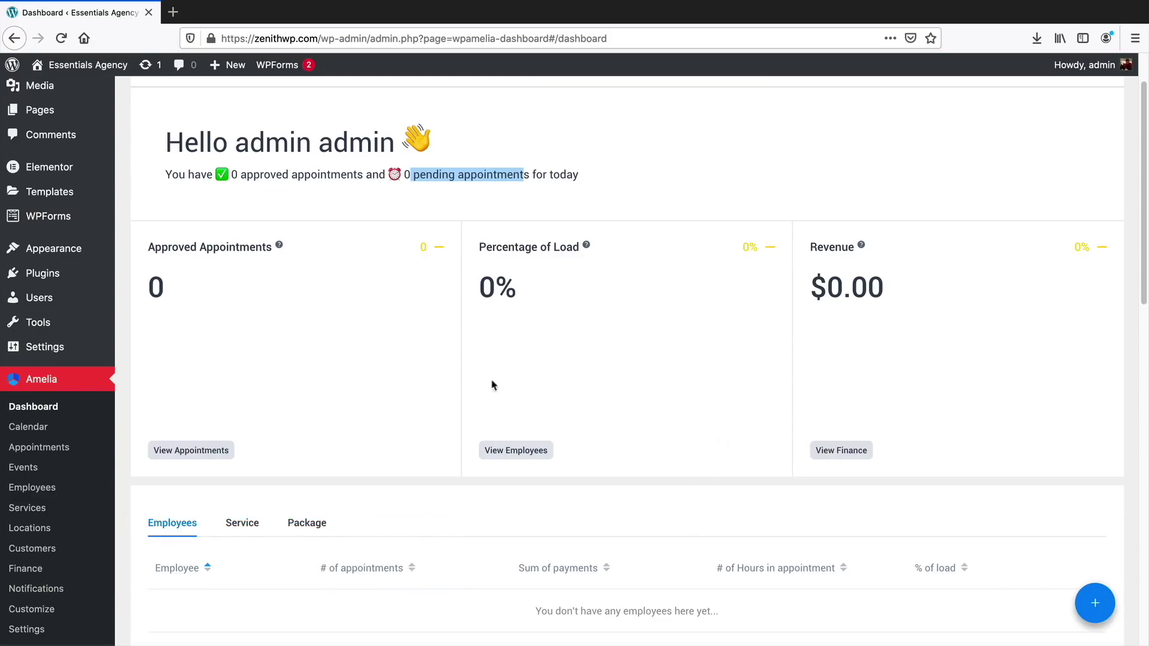
scroll(501, 479, down, 3)
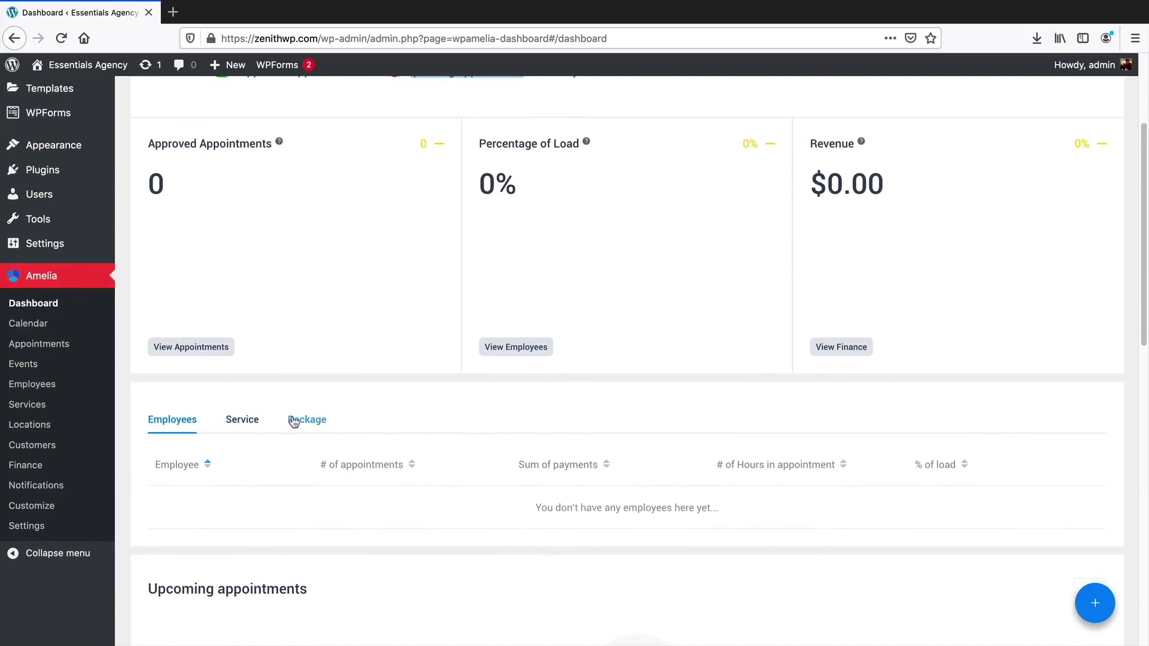
scroll(469, 429, up, 4)
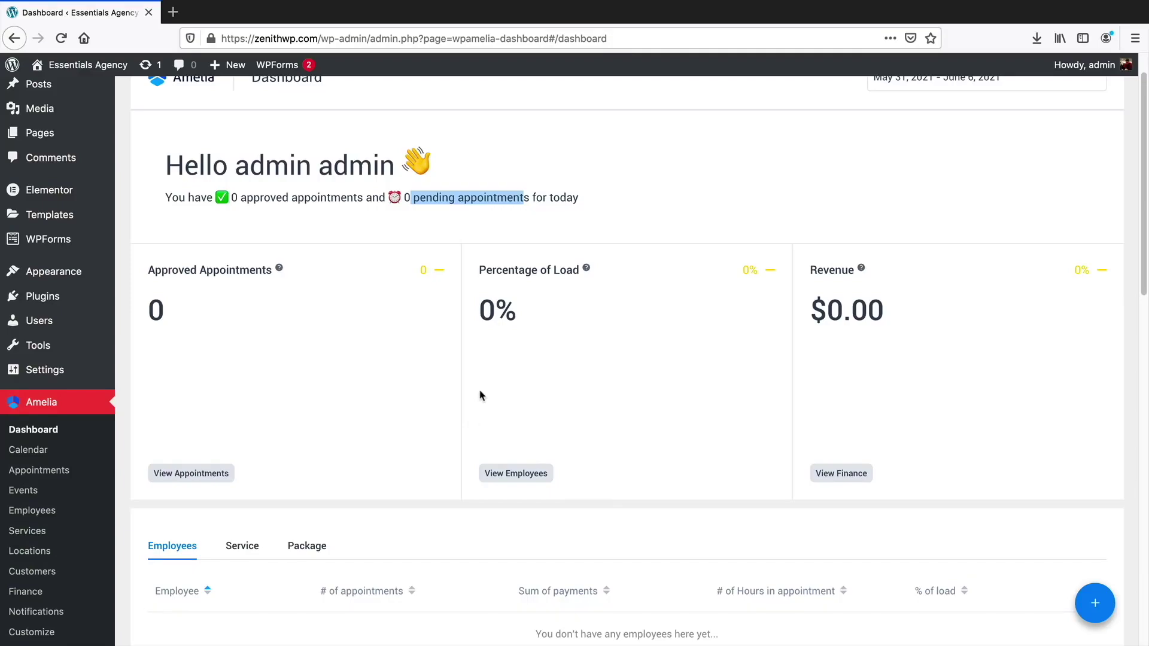
scroll(366, 419, down, 2)
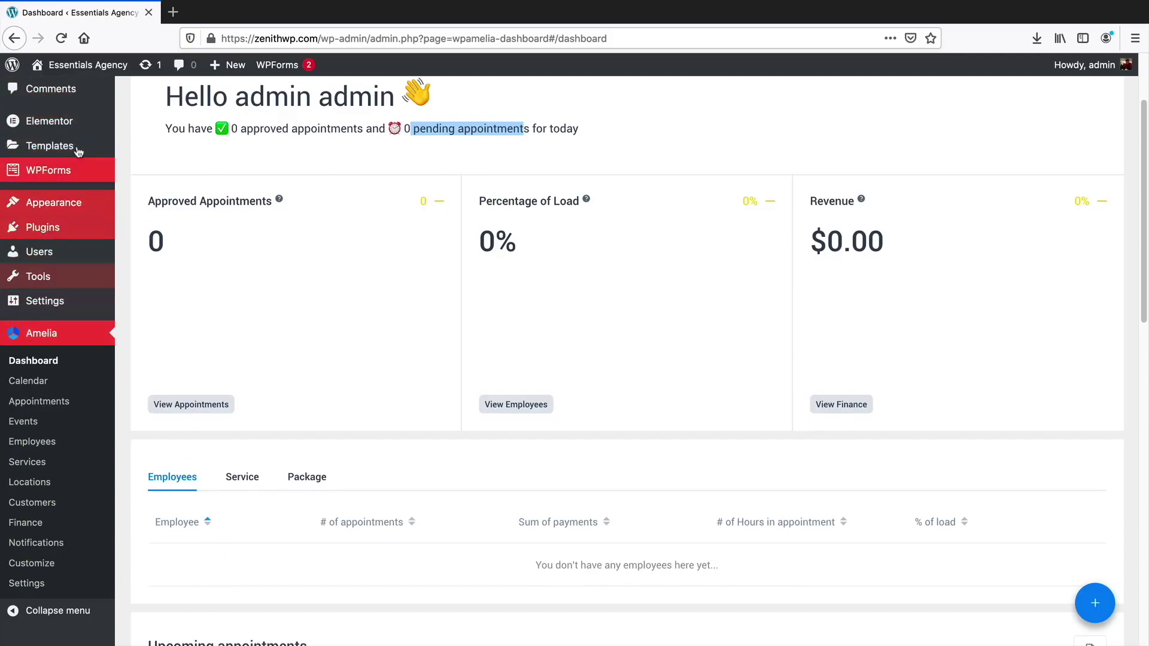
- Open the Amelia Calendar, showing an empty May 31 – Jun 6, 2021 week
mouse_move(64, 132)
mouse_move(55, 171)
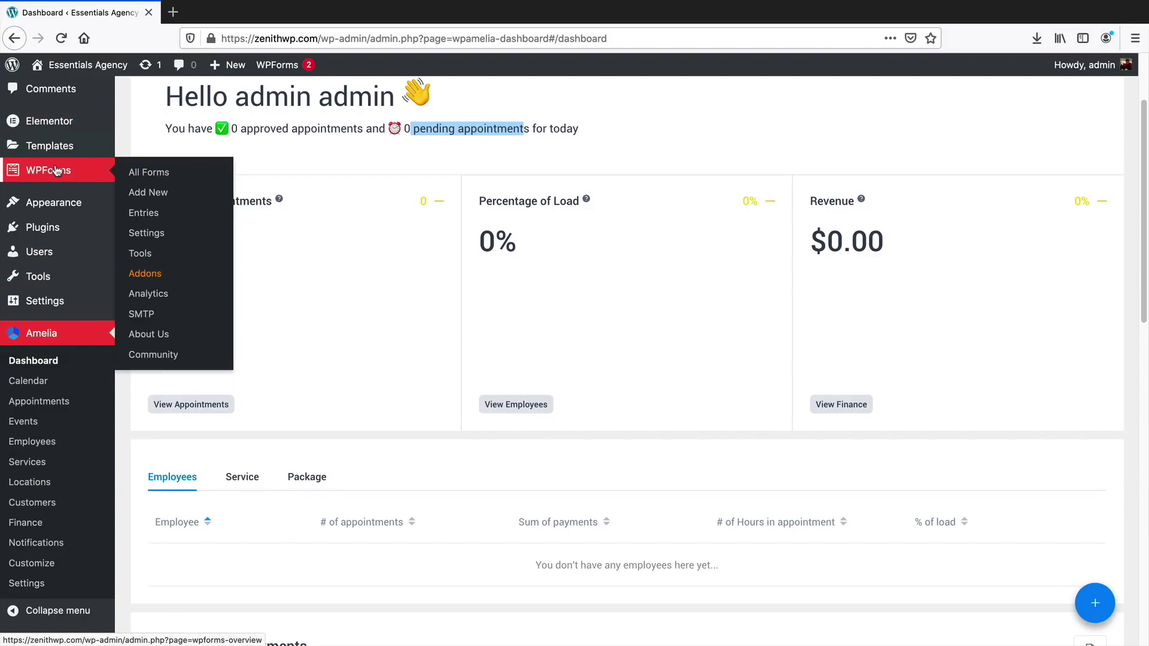
click(36, 384)
scroll(198, 504, down, 2)
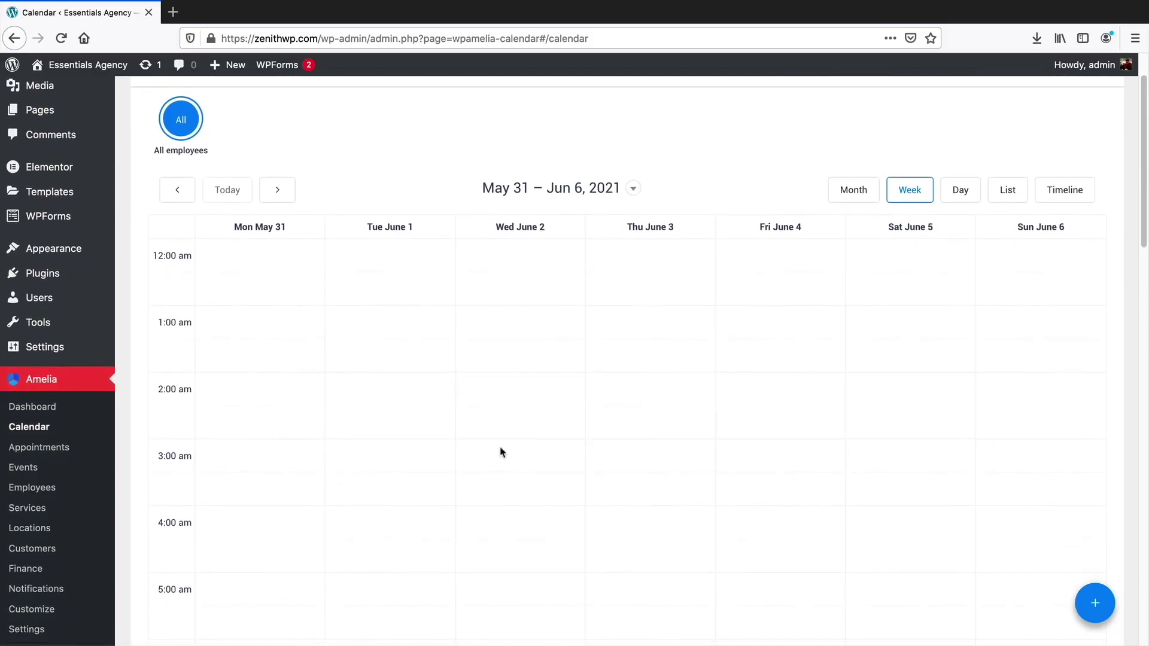
- Scroll the empty calendar week, then open Amelia's Appointments list for May 31 – June 6, 2021
scroll(589, 520, down, 1)
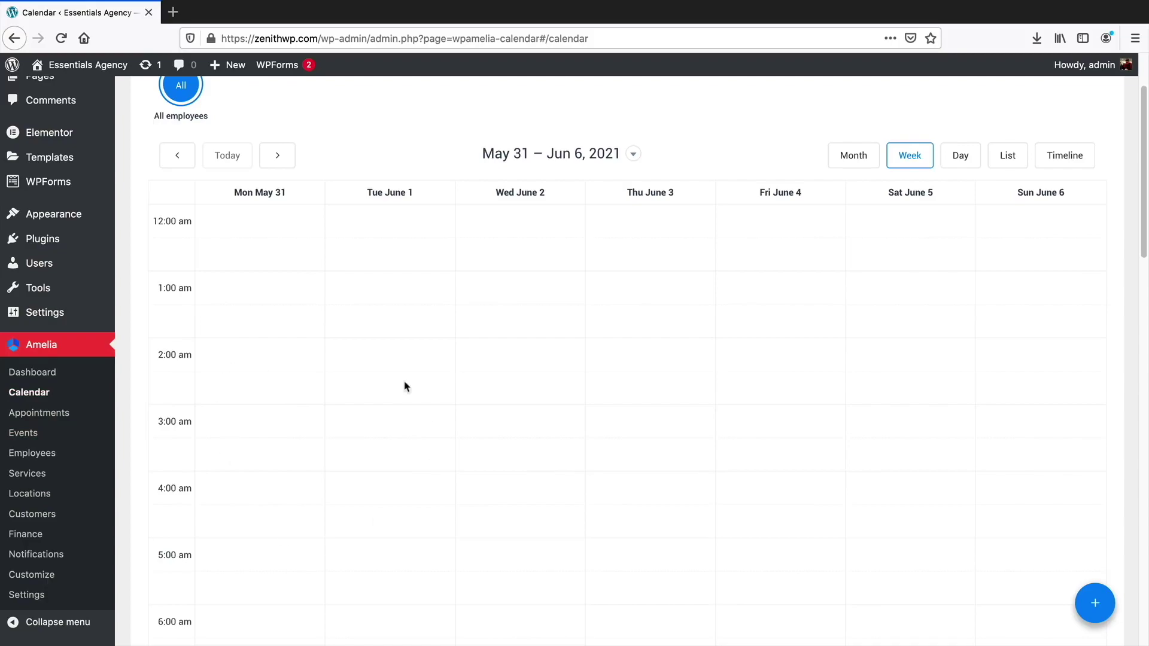
click(52, 418)
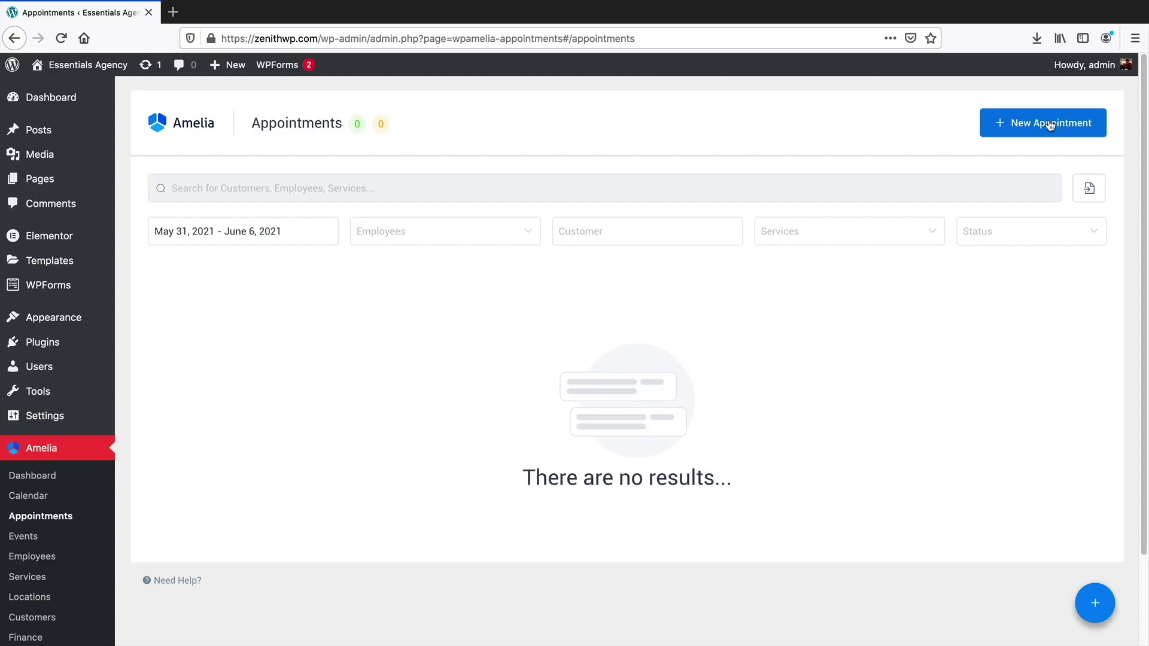
- Preview the New Appointment form and close it without saving
click(1051, 124)
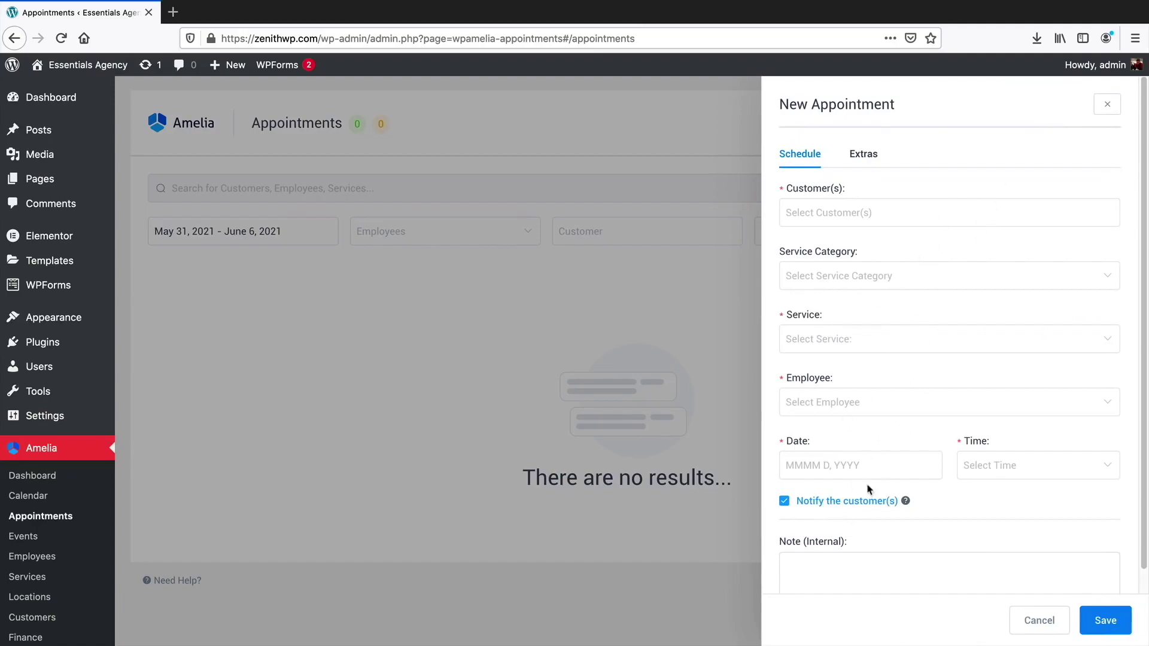
click(1107, 104)
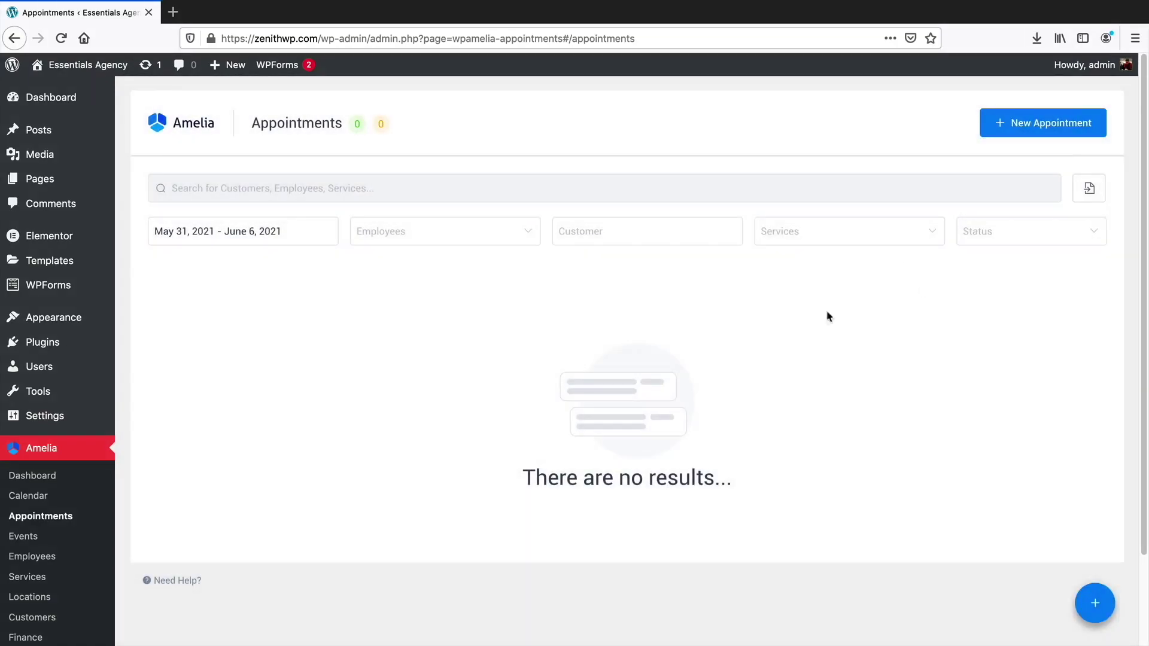
scroll(623, 464, down, 2)
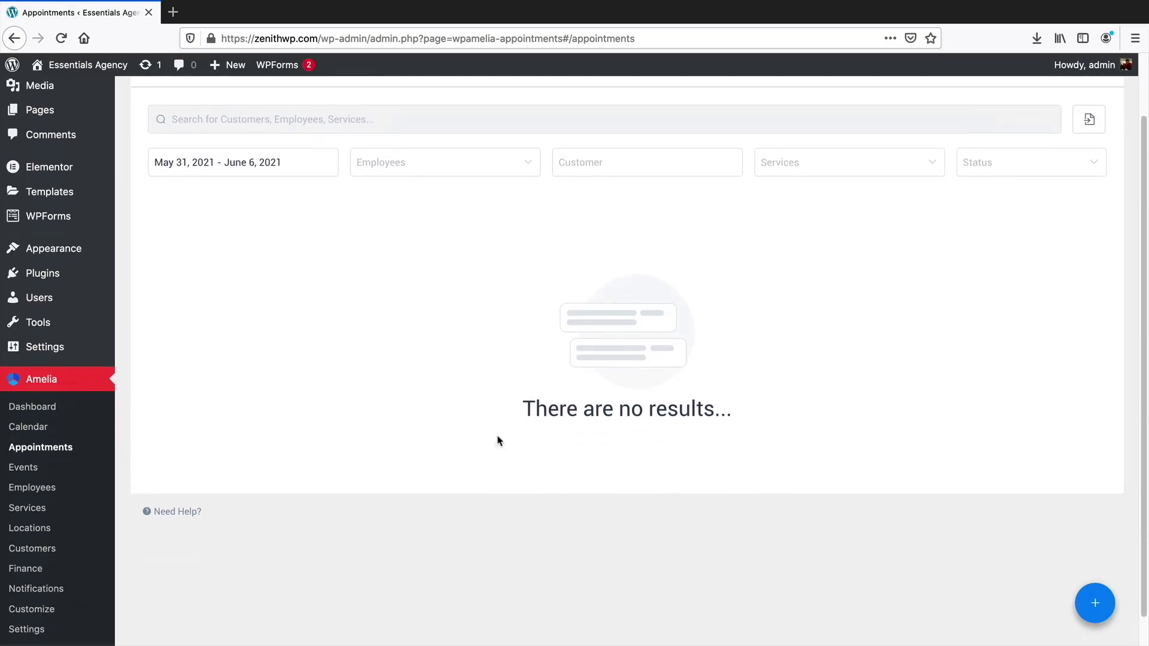
- On Amelia's Events page, preview the New Event form and close it without saving
click(41, 470)
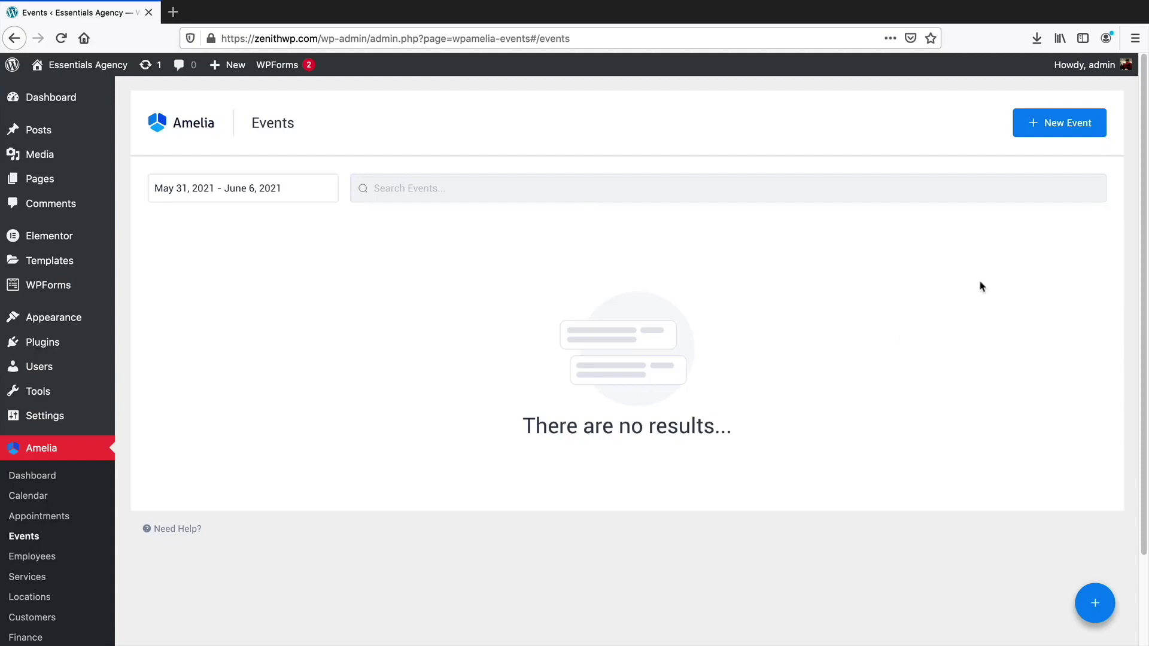
click(1049, 123)
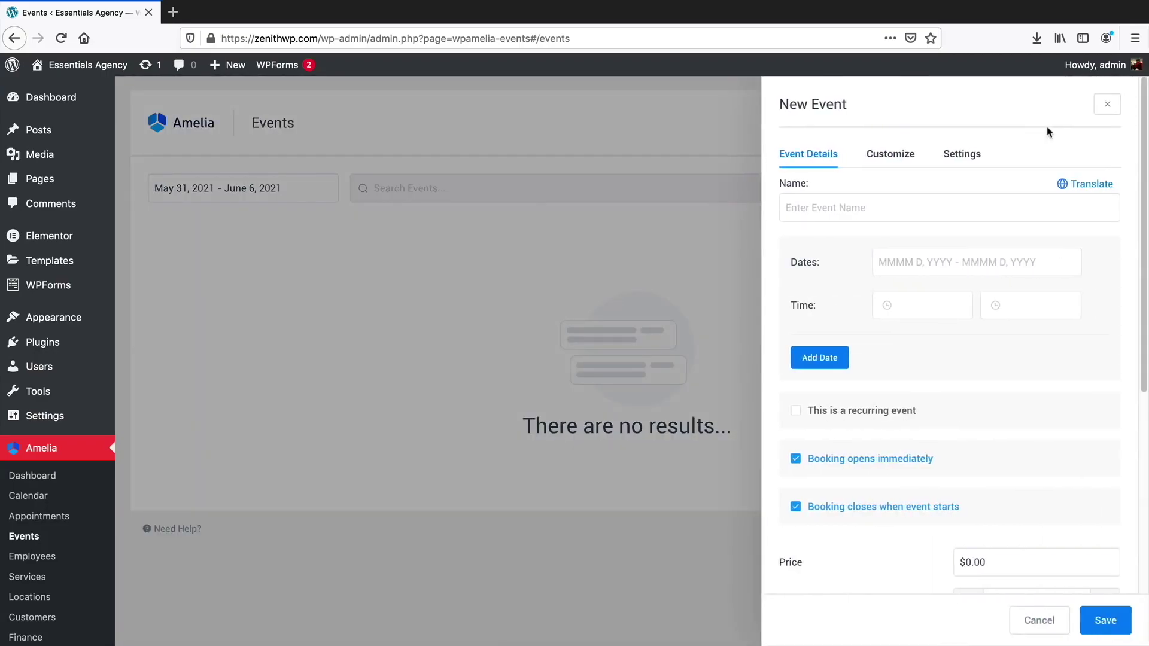
scroll(894, 414, down, 3)
scroll(894, 414, up, 3)
click(1106, 102)
- On Amelia's Employees page, preview the New Employee form and close it unsaved
click(70, 556)
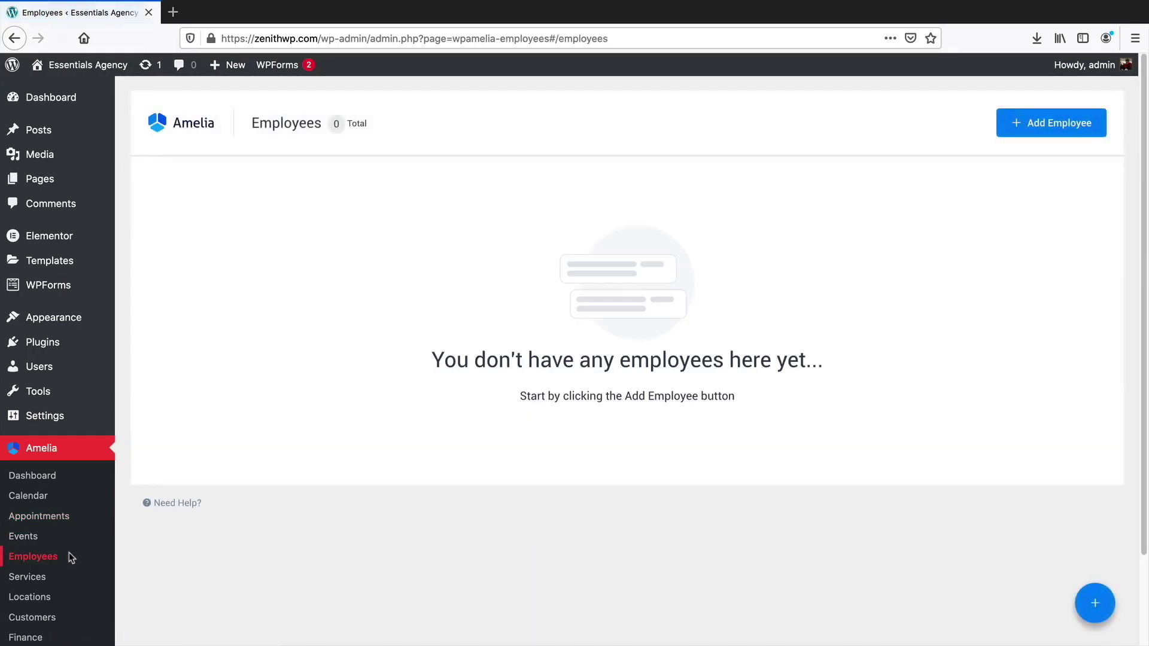
click(1061, 128)
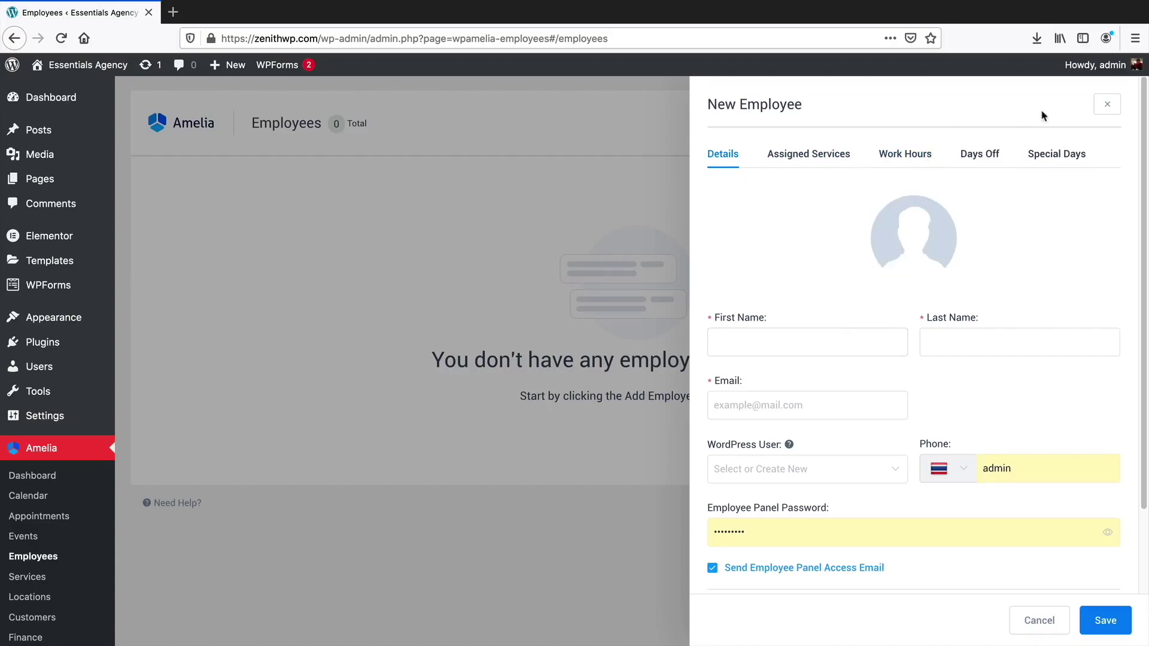
click(1107, 104)
scroll(131, 502, down, 1)
- Browse Amelia's Services page, viewing the Packages tab and returning to Services
click(48, 555)
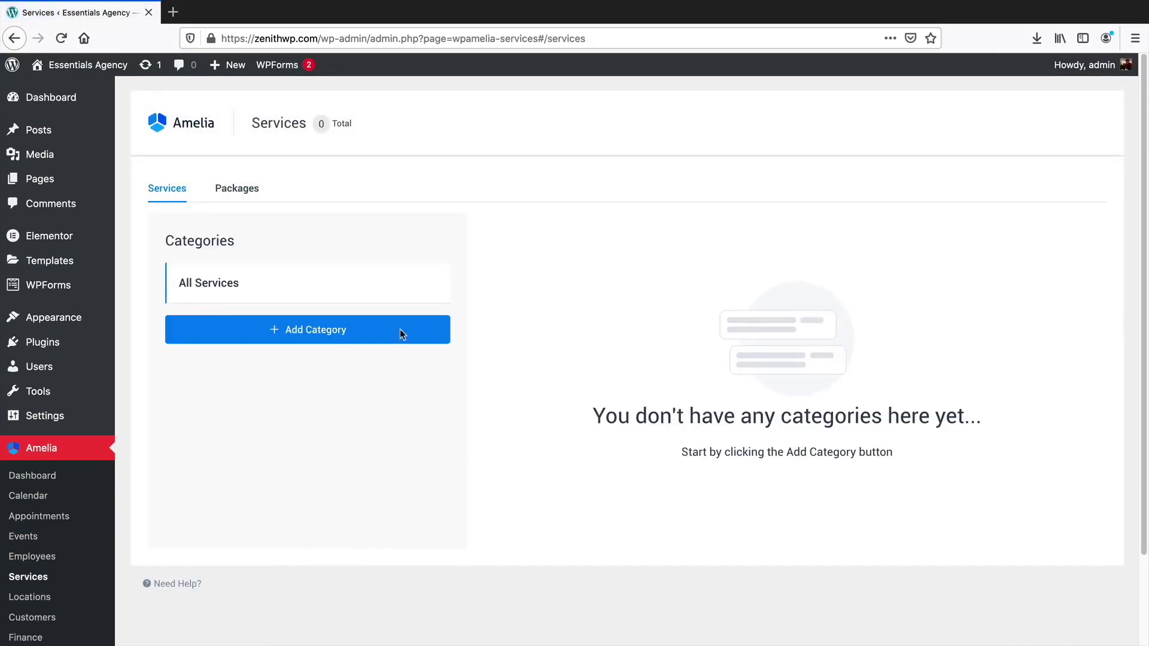
scroll(370, 384, down, 1)
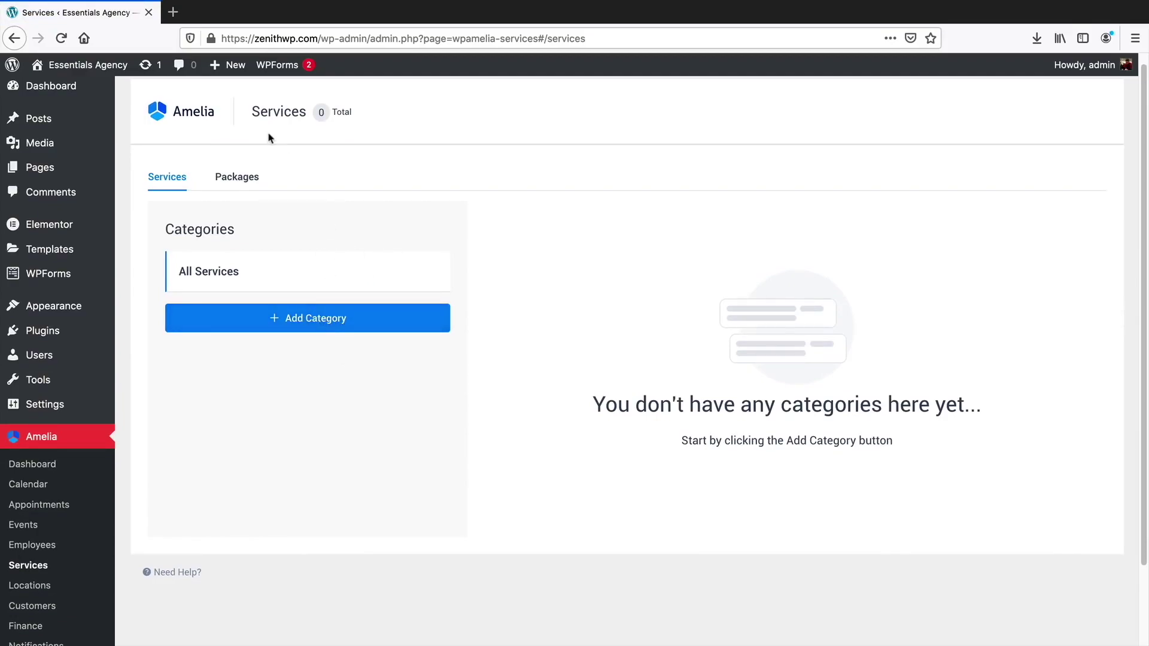
click(248, 177)
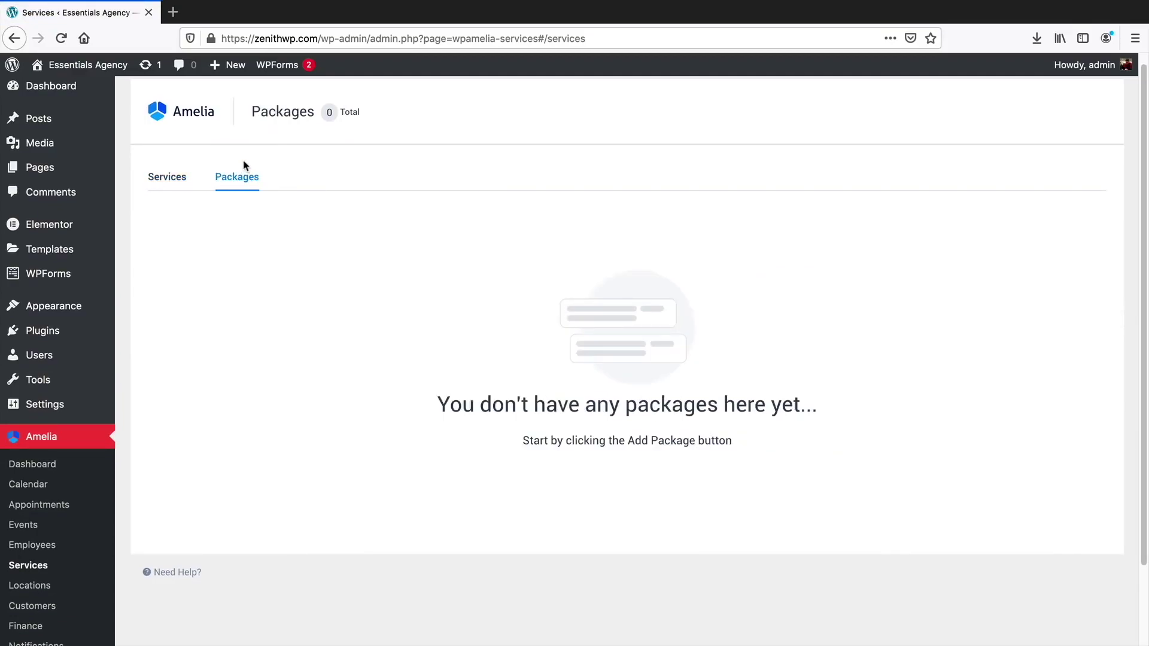
click(161, 181)
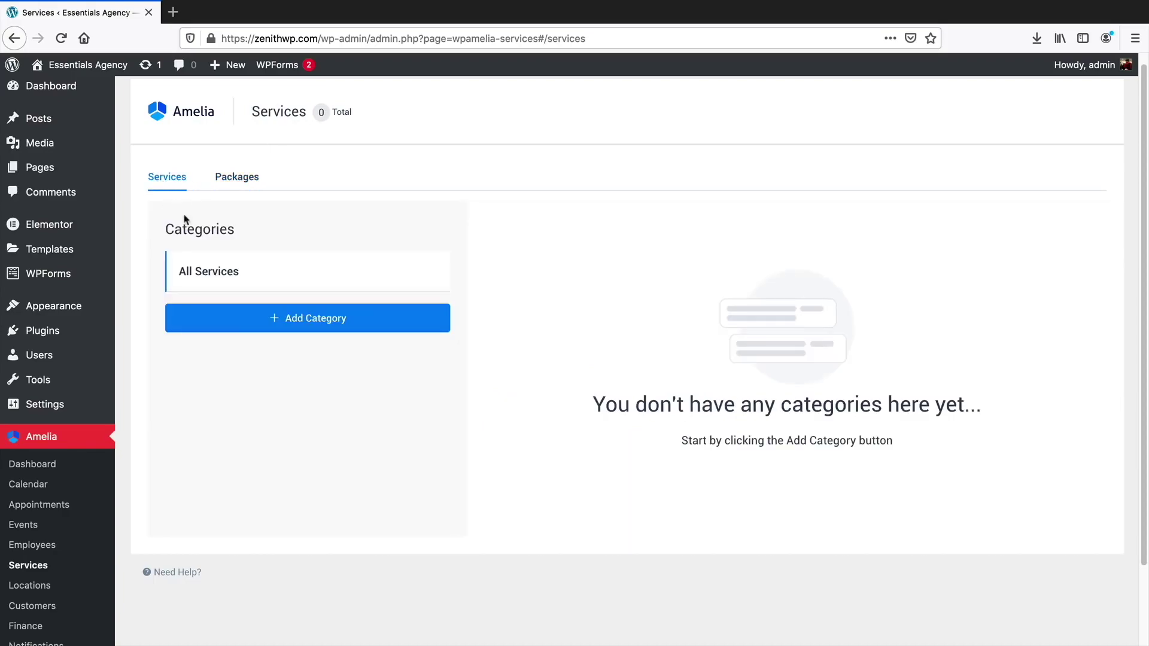
scroll(218, 321, down, 1)
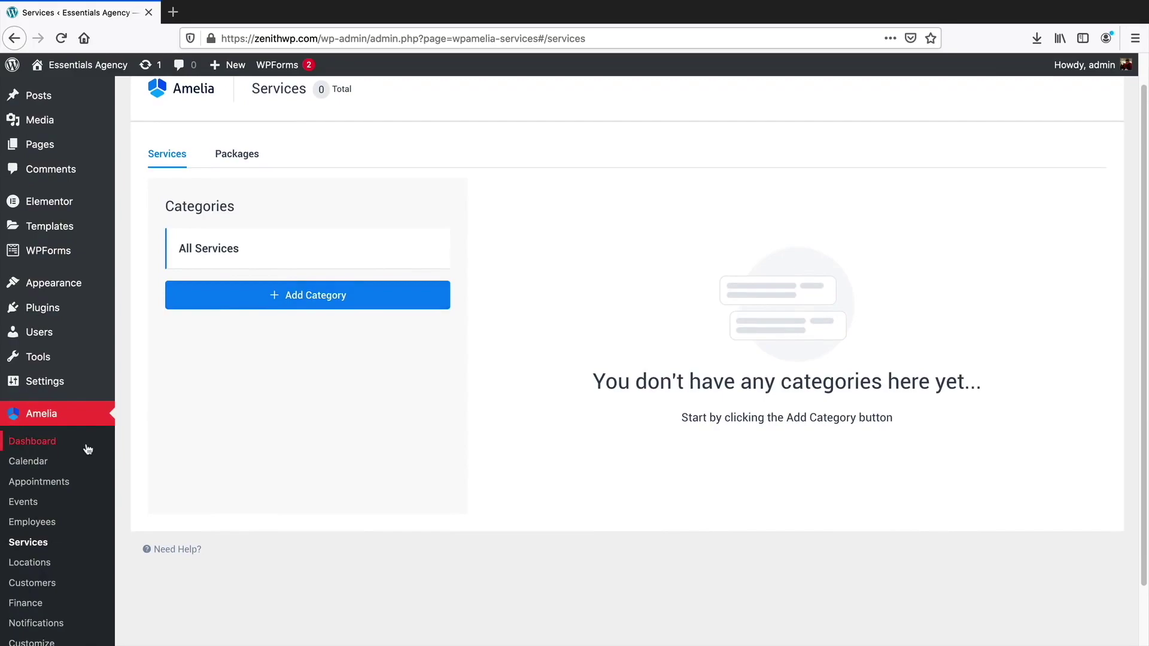
scroll(53, 488, down, 2)
- Look through Locations, Customers and Finance (Coupons, Payments), ending on Notifications
click(29, 505)
click(38, 535)
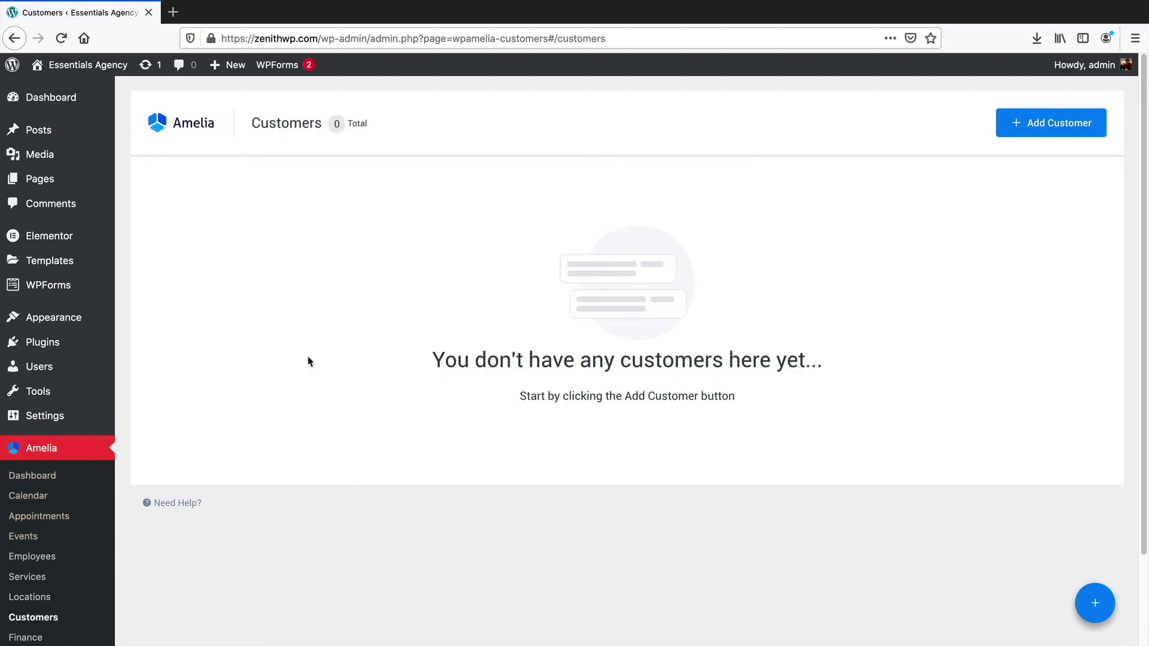
scroll(35, 526, down, 3)
click(27, 538)
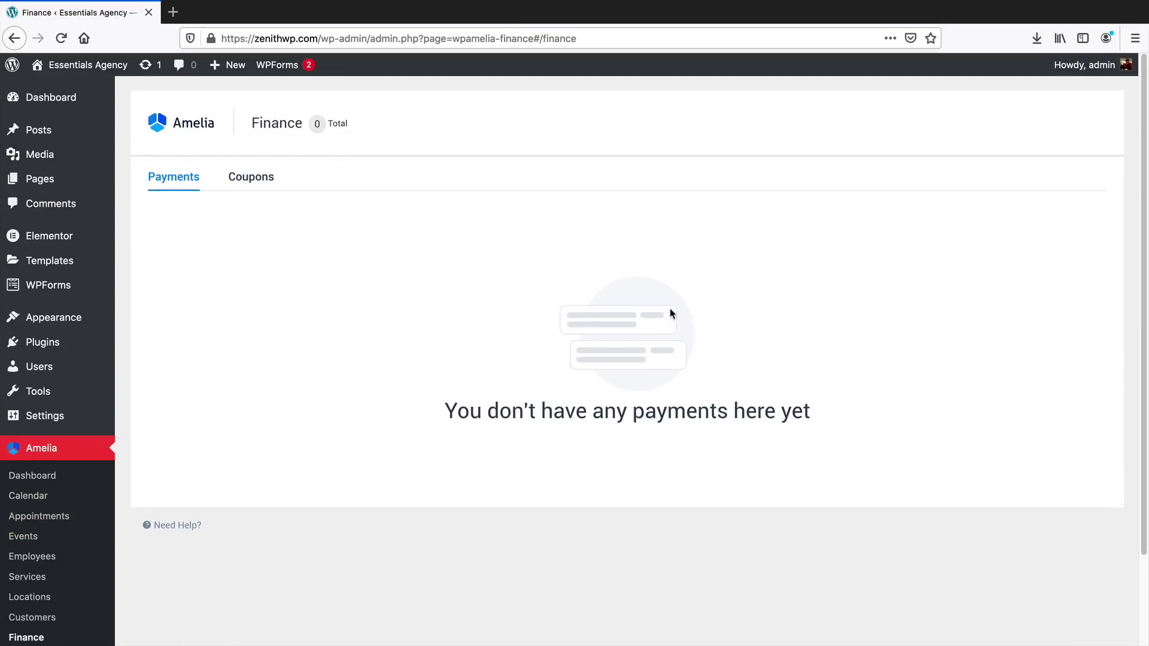
click(269, 177)
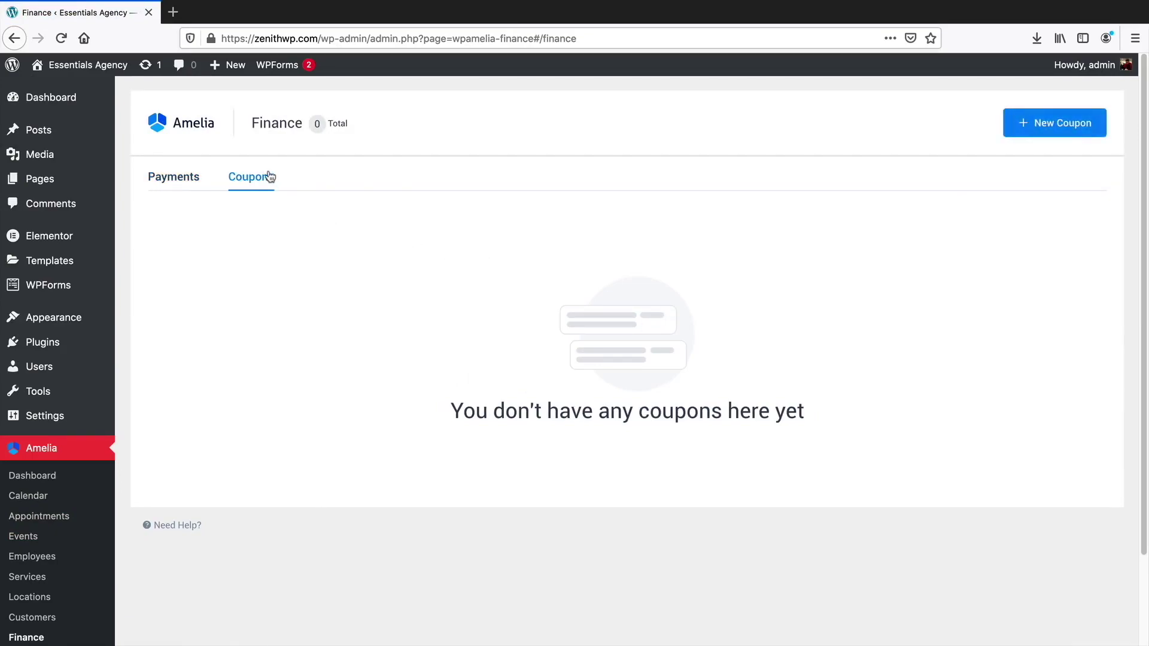
click(198, 178)
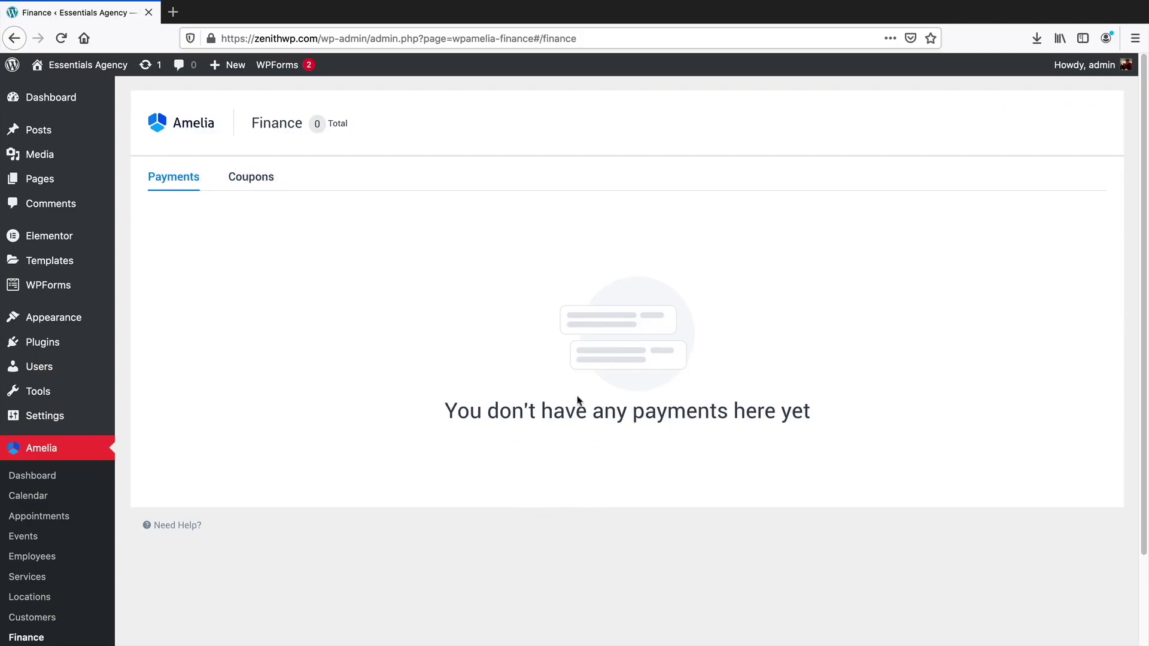
scroll(26, 634, down, 3)
click(30, 562)
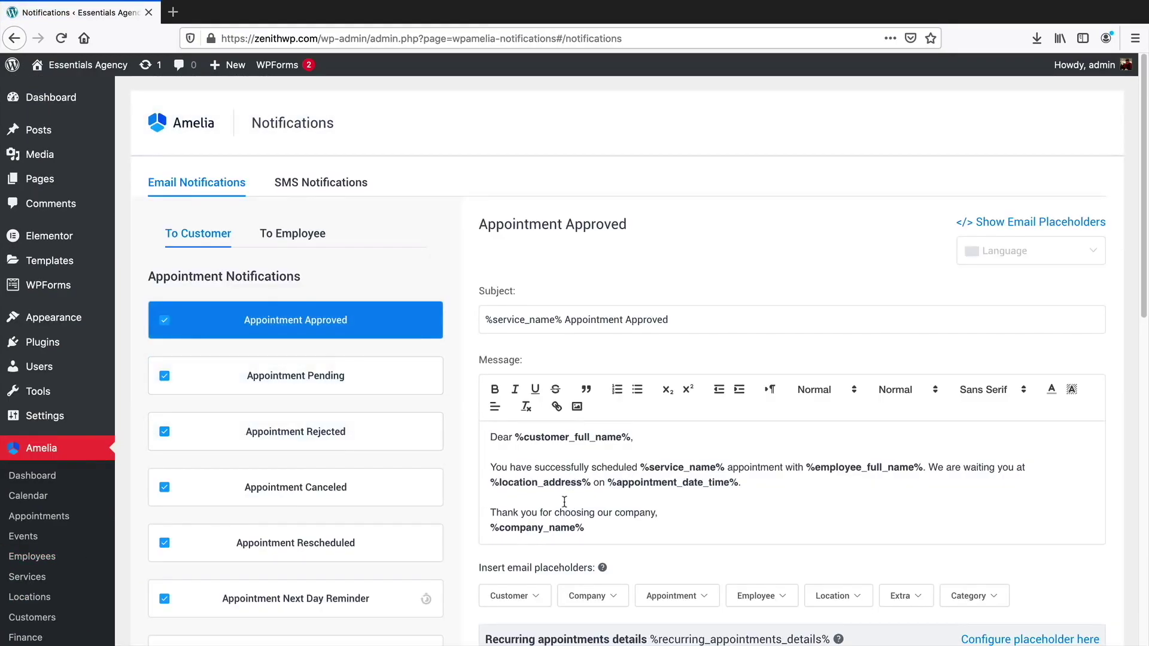
- Show the To Employee email templates, glance at SMS Notifications, then return to Email Notifications
scroll(559, 524, down, 2)
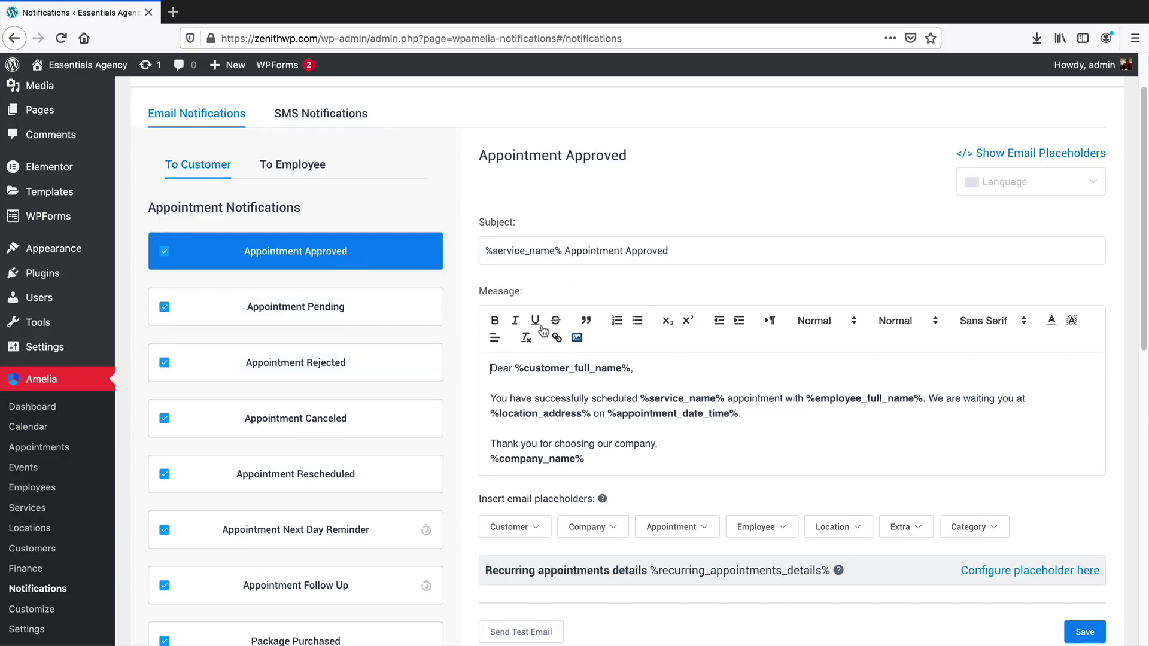
click(306, 176)
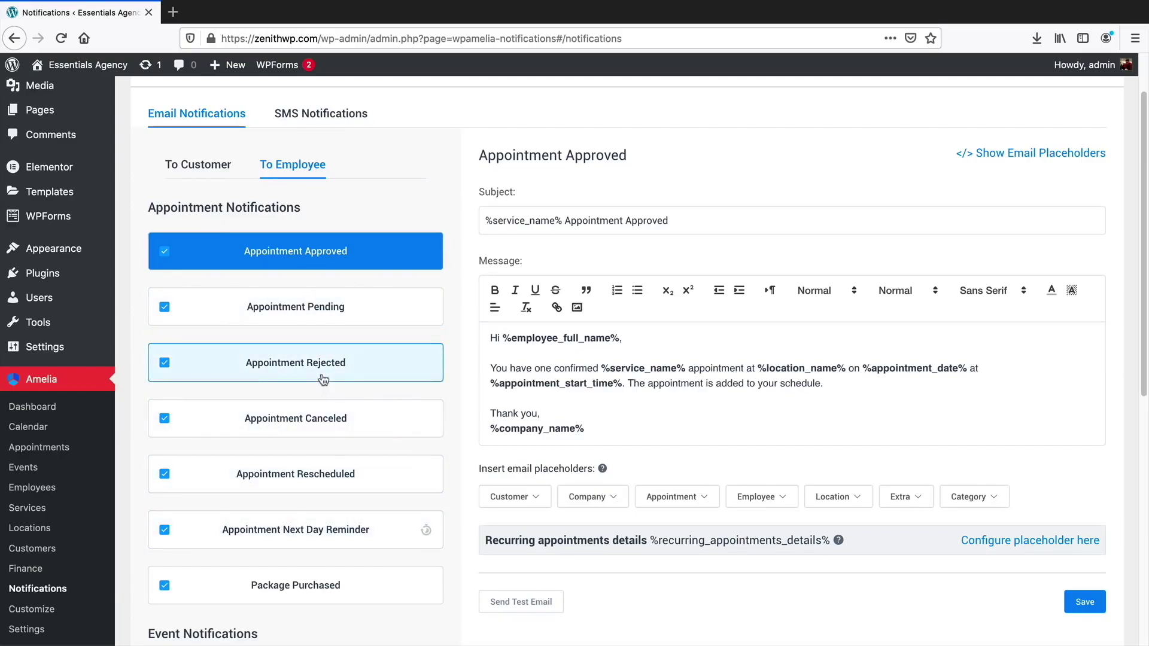
click(329, 113)
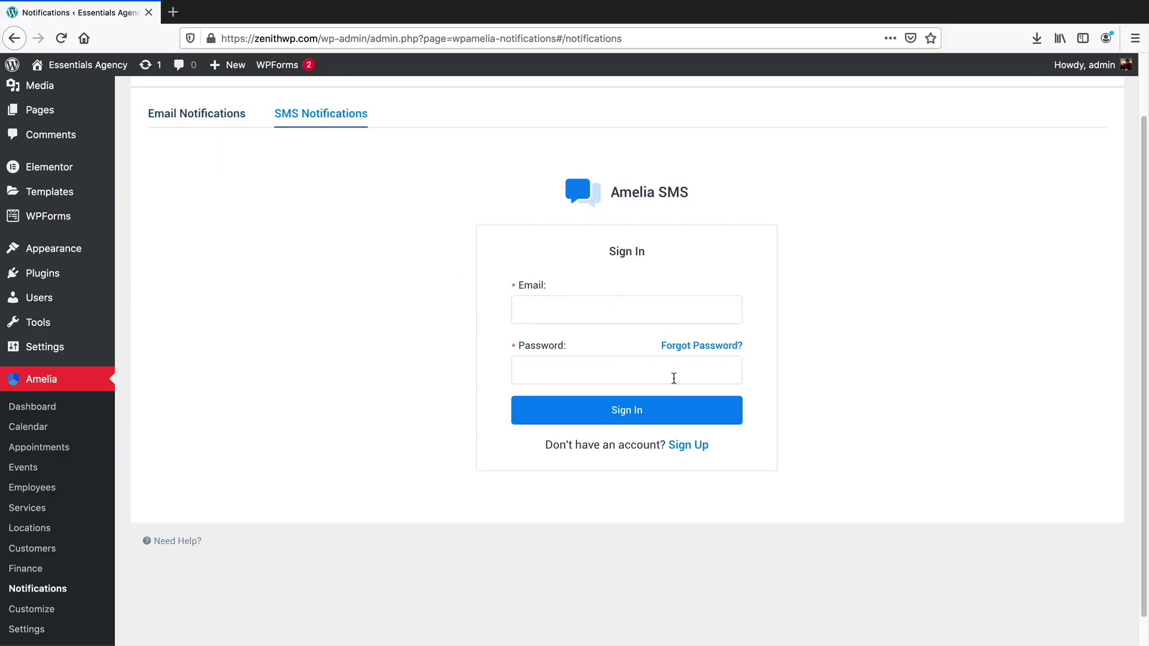
click(230, 116)
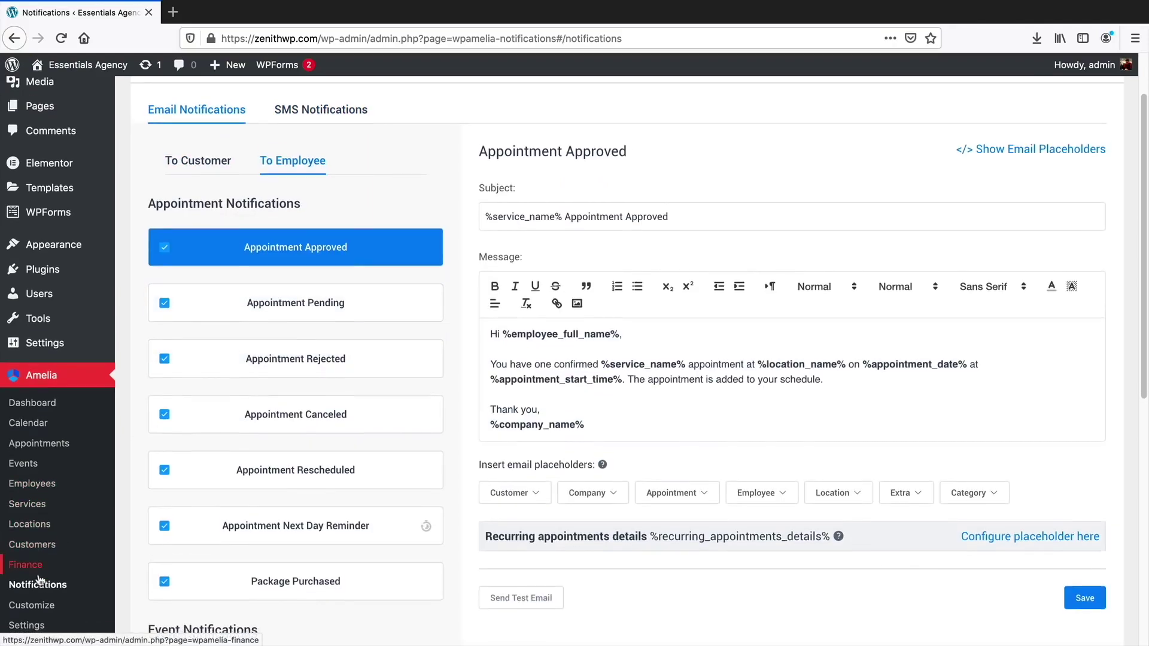
scroll(36, 584, down, 1)
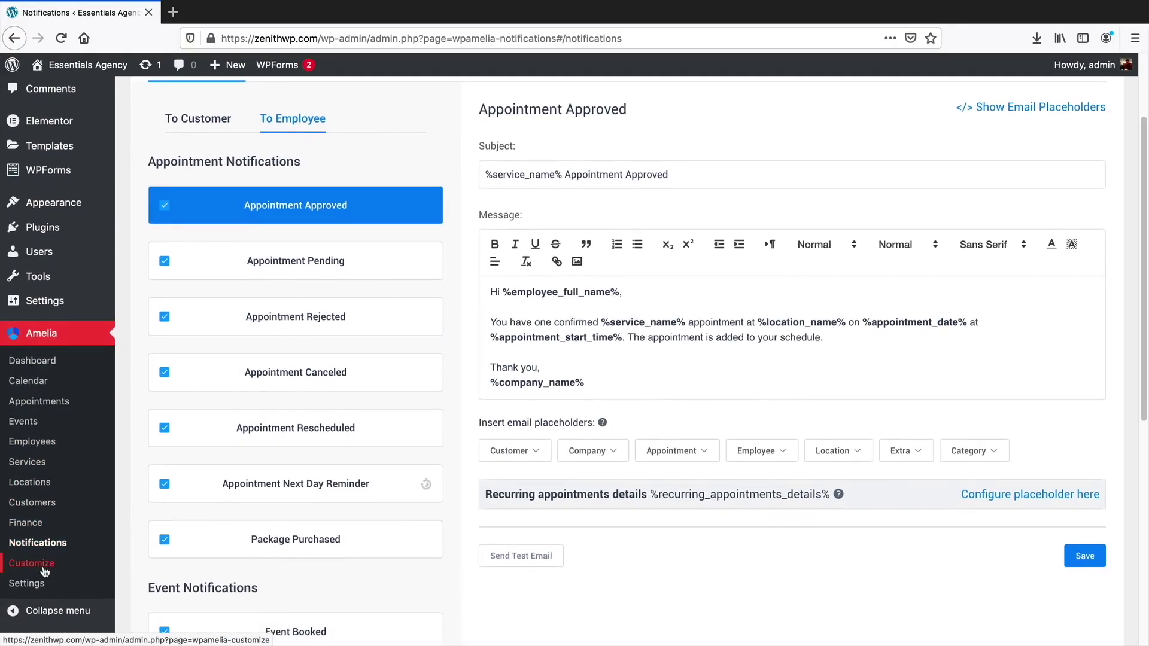
- Look over the Amelia Customize Colors & Fonts page, then move on to Amelia Settings
click(44, 571)
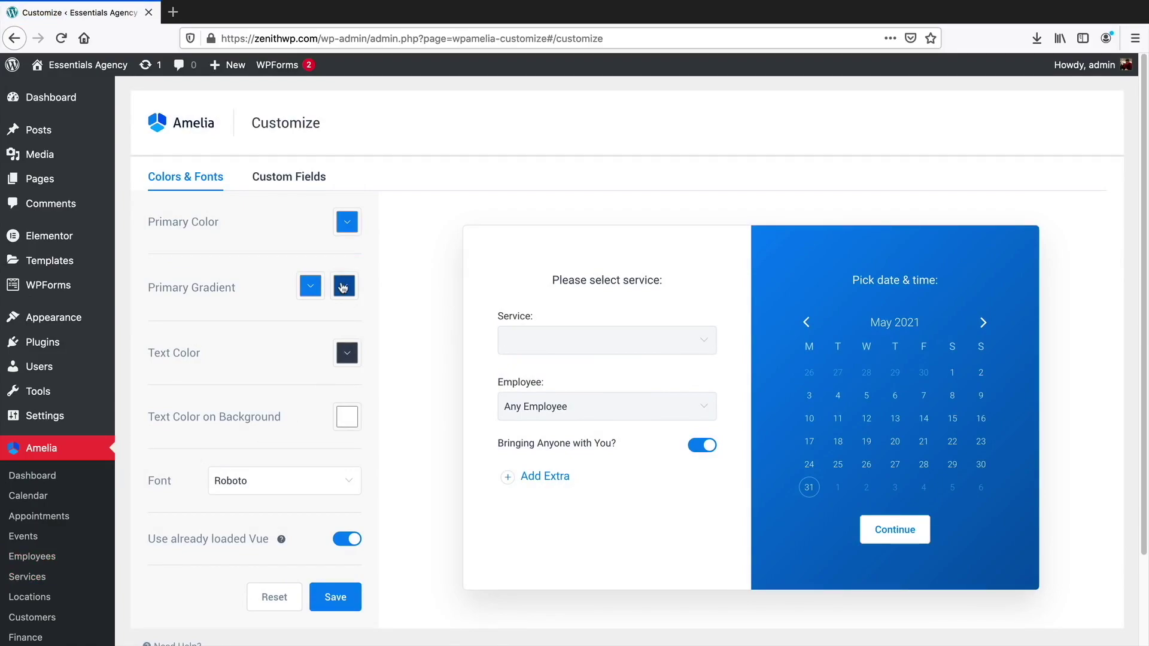
scroll(480, 414, down, 2)
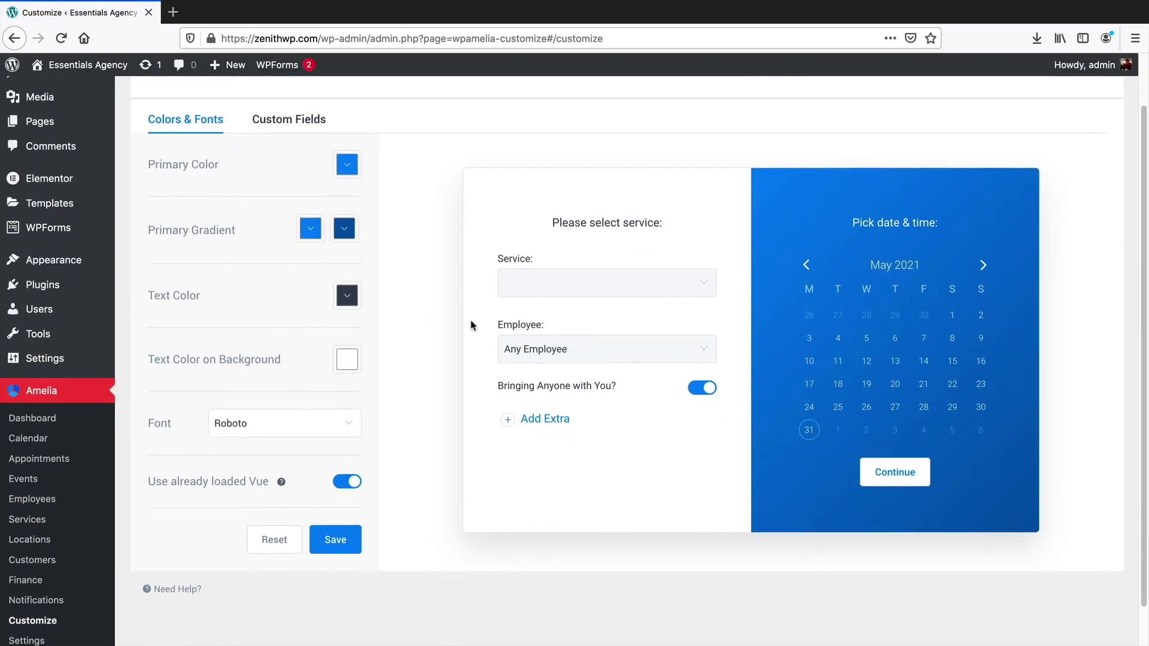
scroll(420, 497, down, 2)
click(26, 601)
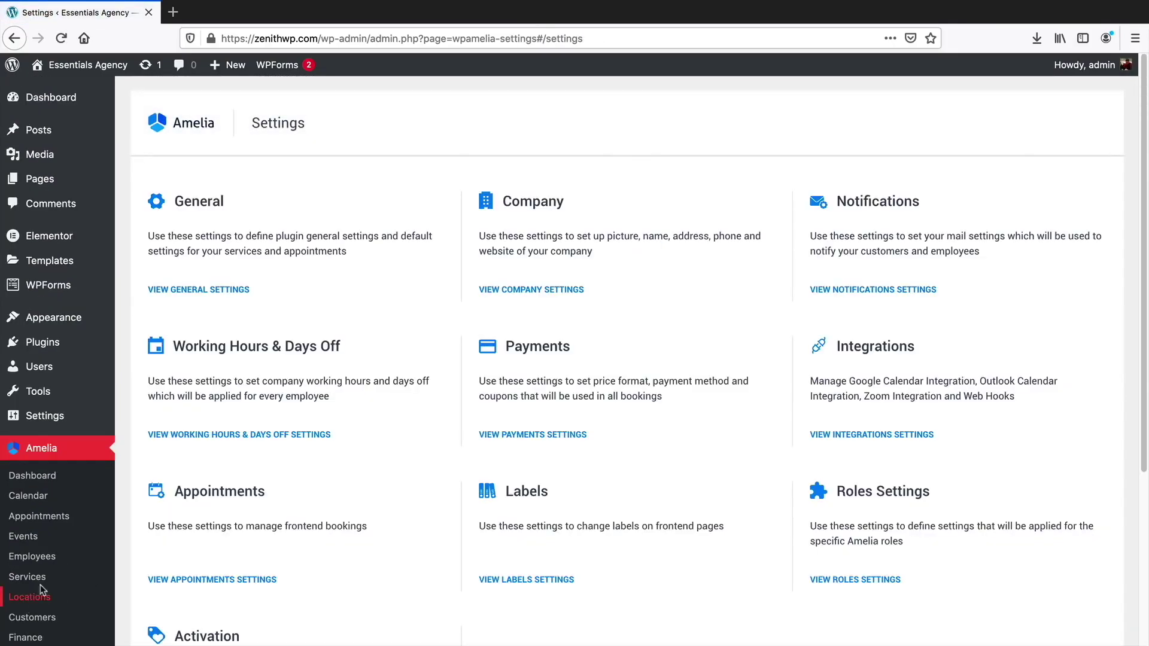
scroll(203, 598, down, 1)
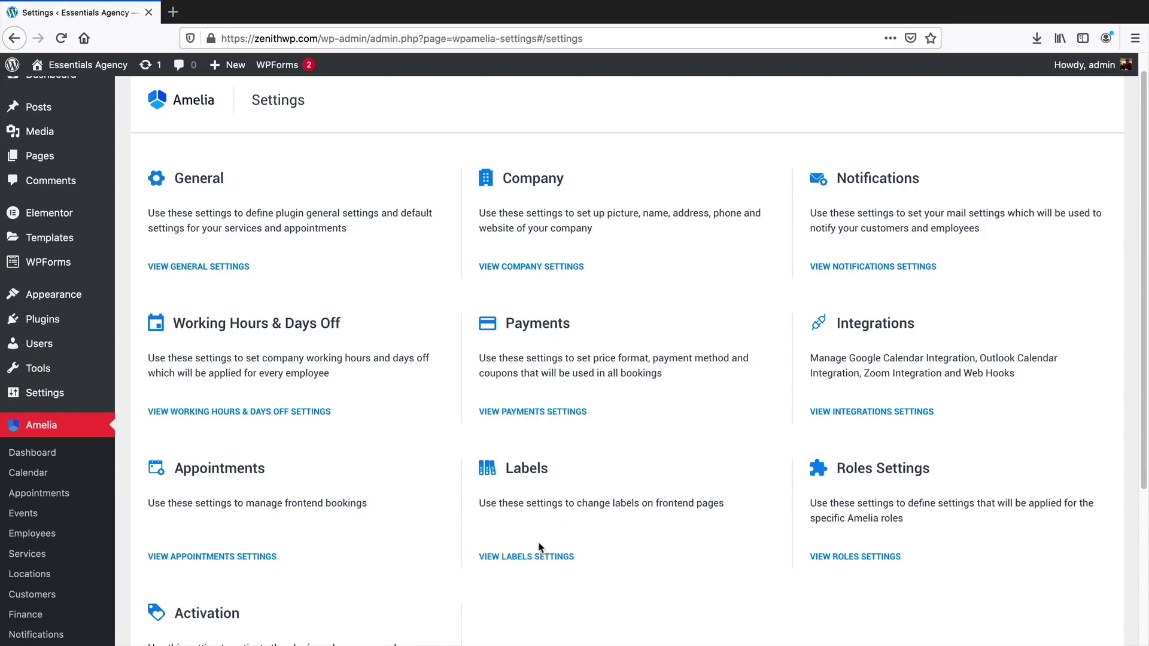
scroll(540, 547, down, 3)
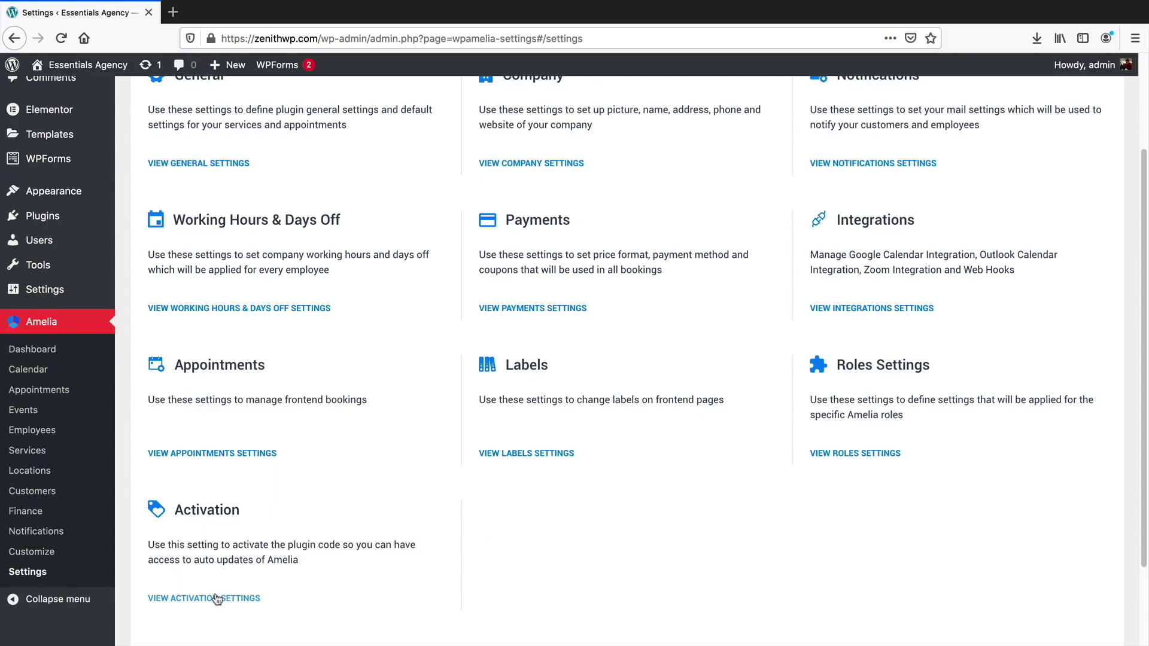
click(198, 599)
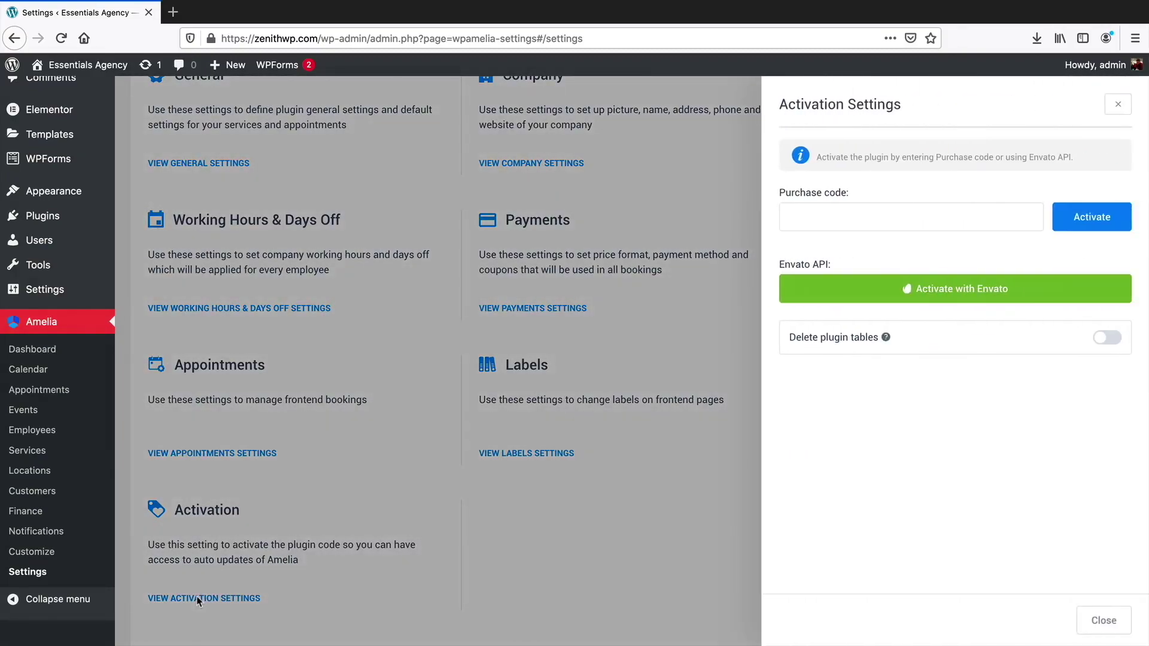
click(886, 220)
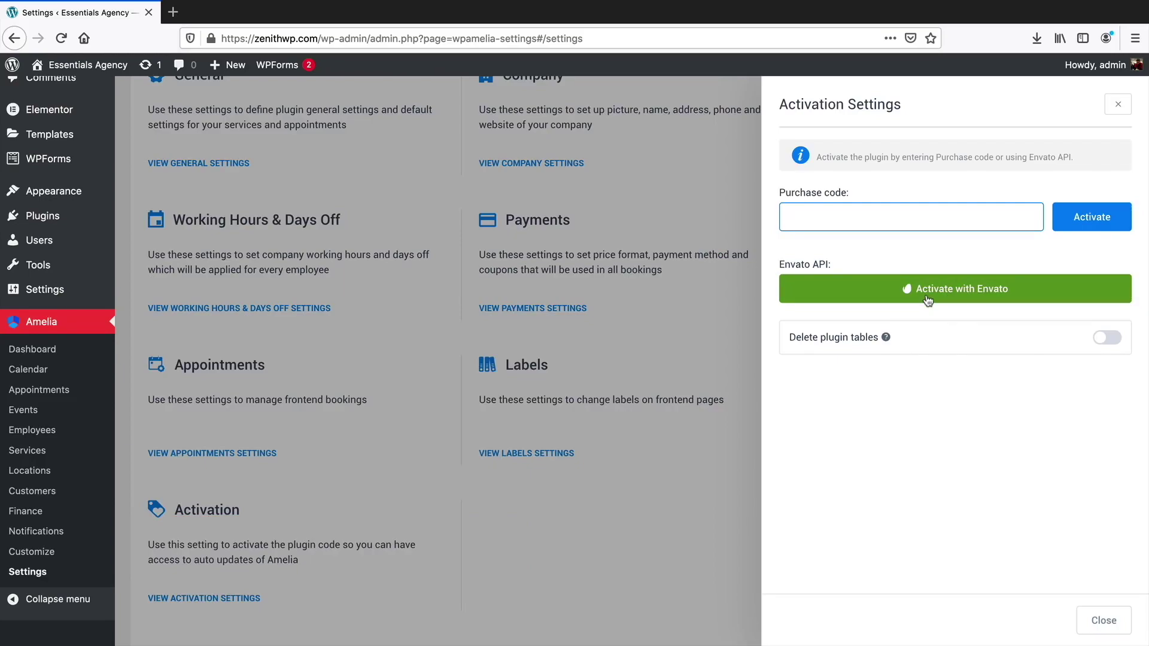
right_click(809, 216)
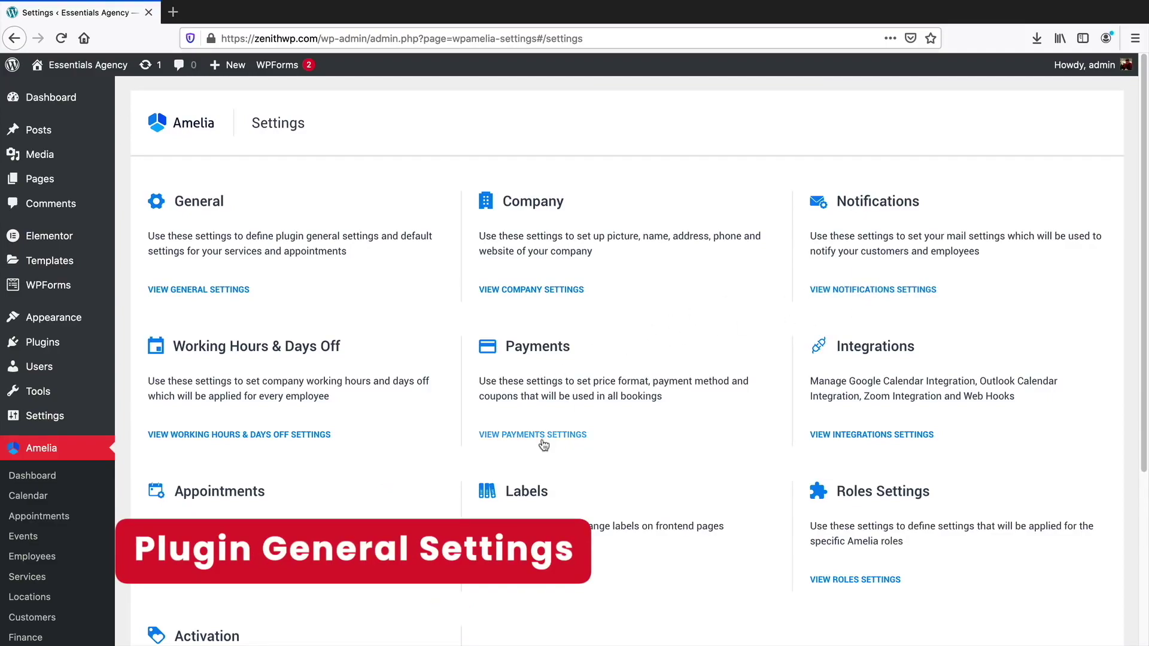
- In General Settings, set the minimum time before booking and before canceling to 1h
click(217, 291)
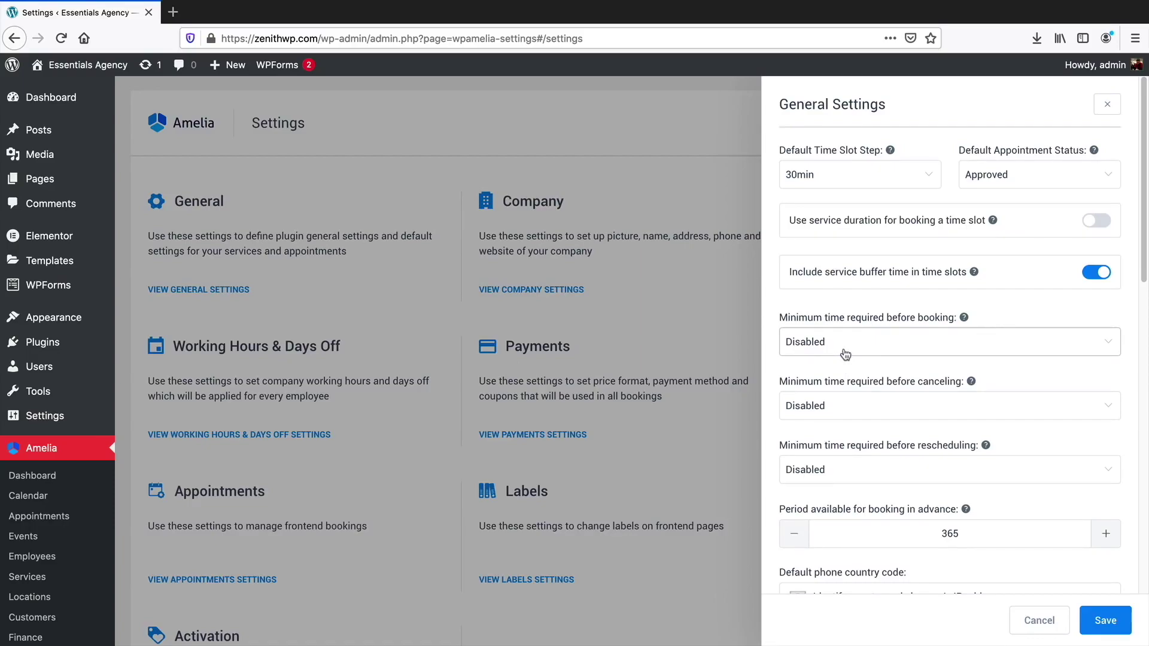
click(845, 354)
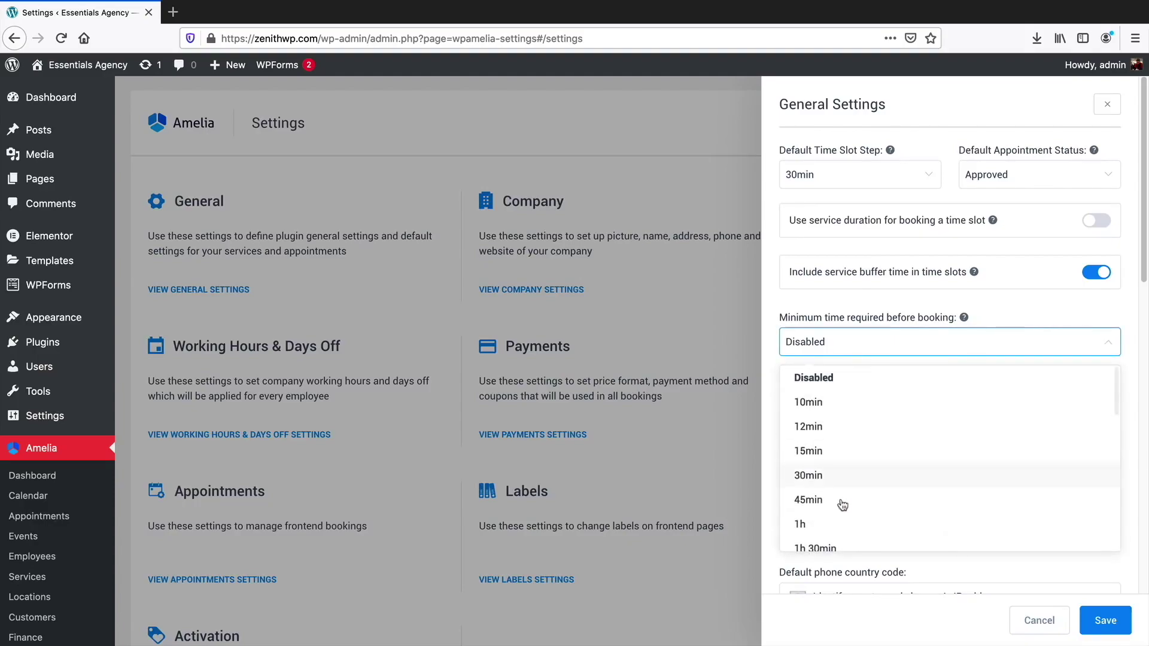
click(847, 522)
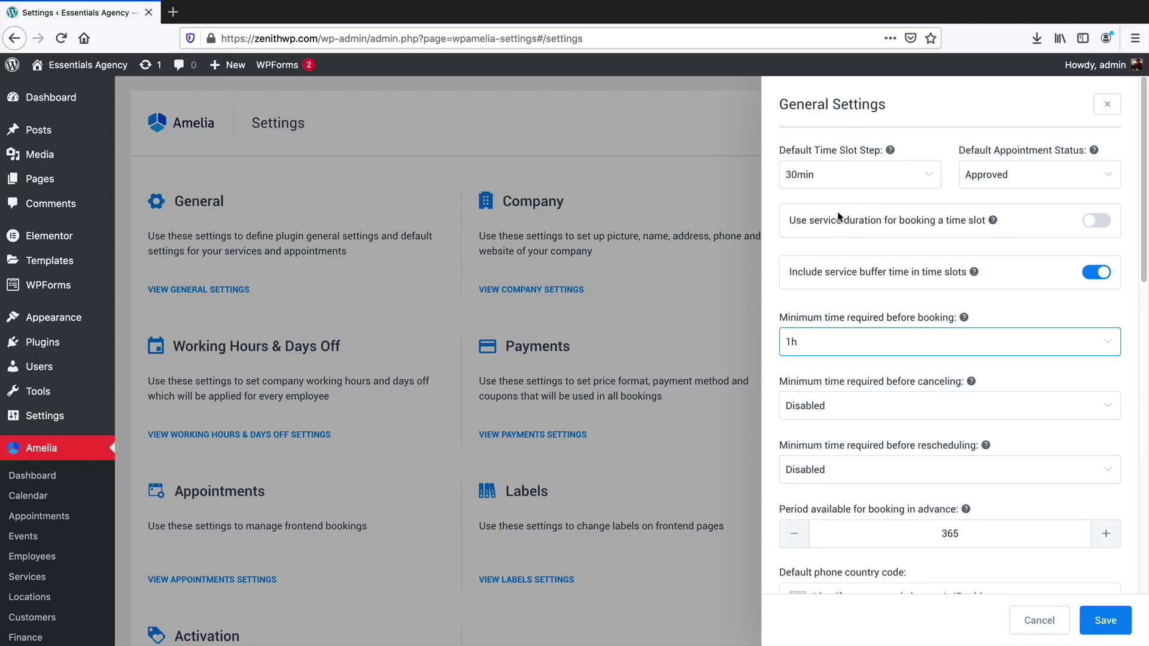
click(827, 397)
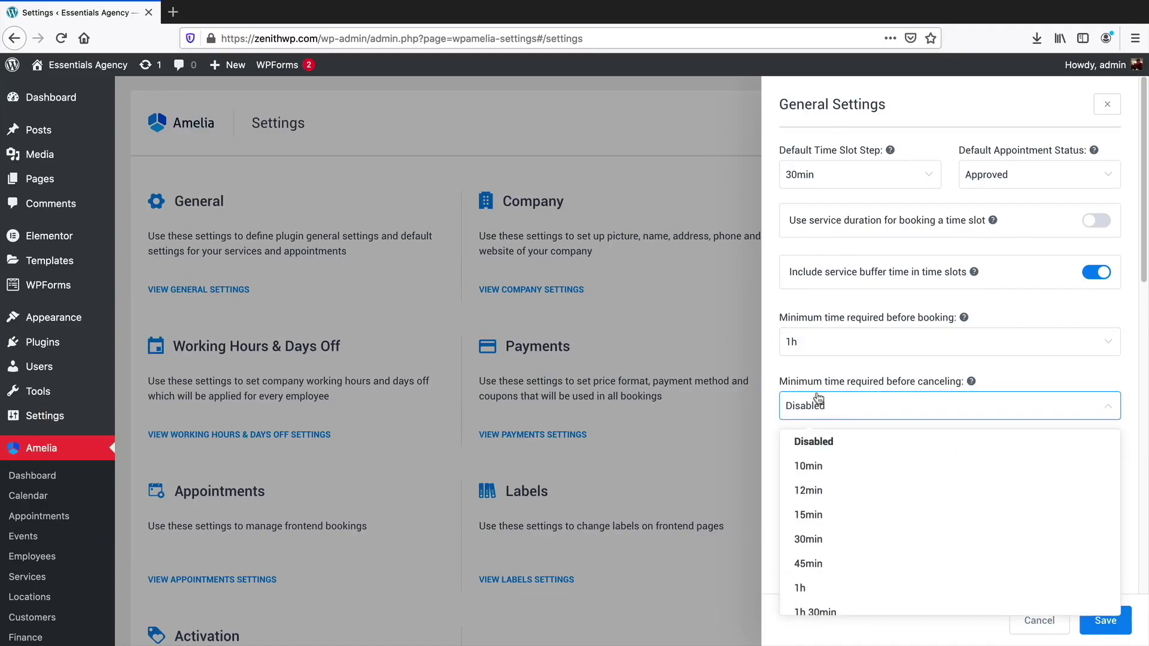
click(838, 591)
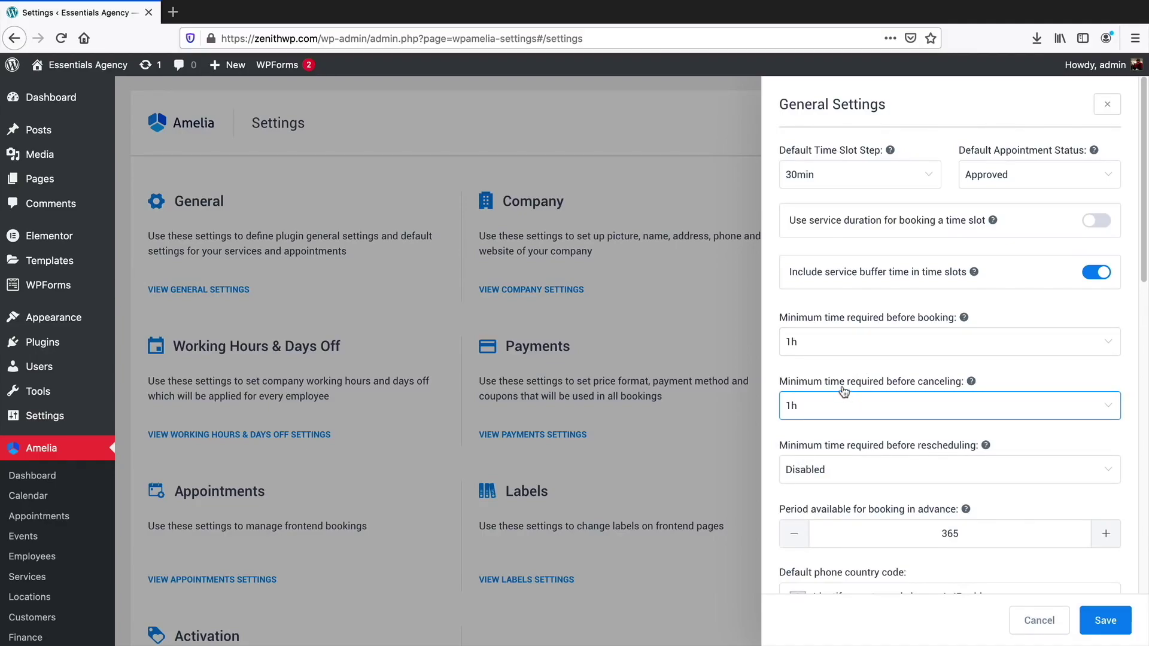
- Leave the phone number field optional and save the general settings
scroll(843, 392, down, 3)
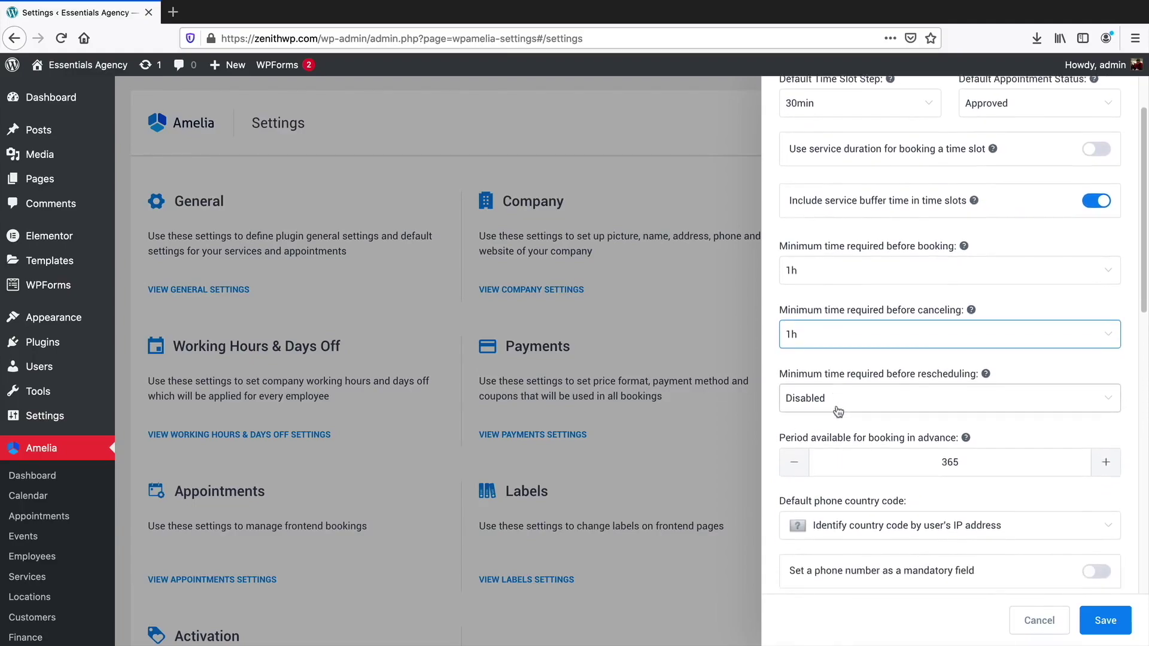
scroll(919, 350, down, 3)
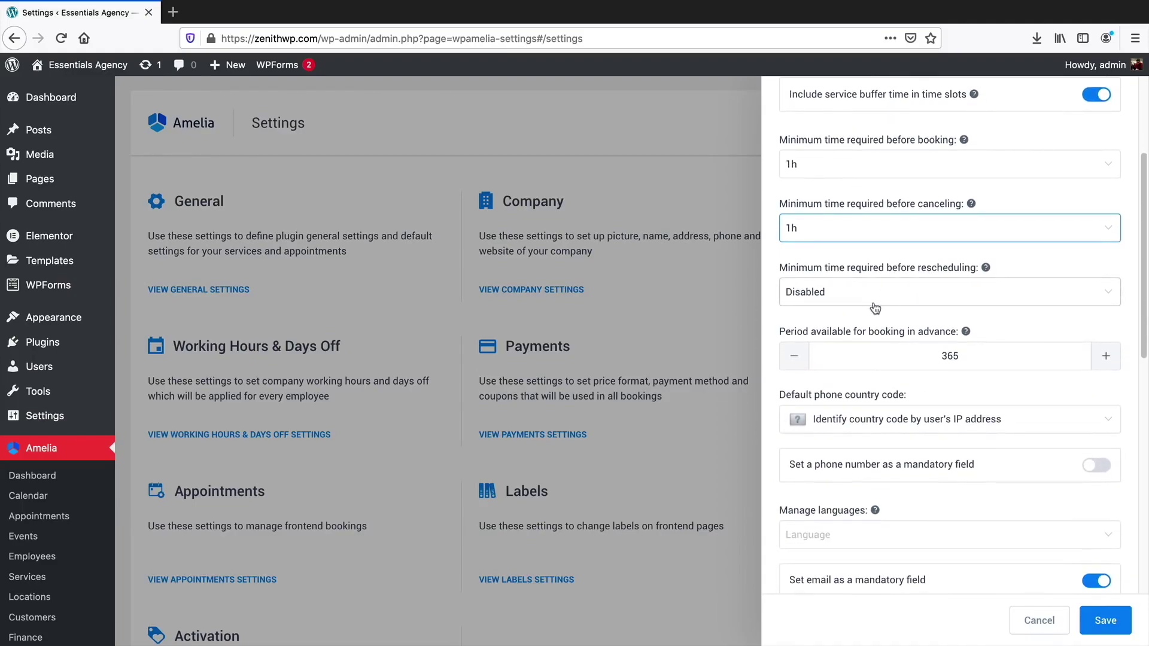
drag(806, 441, 890, 443)
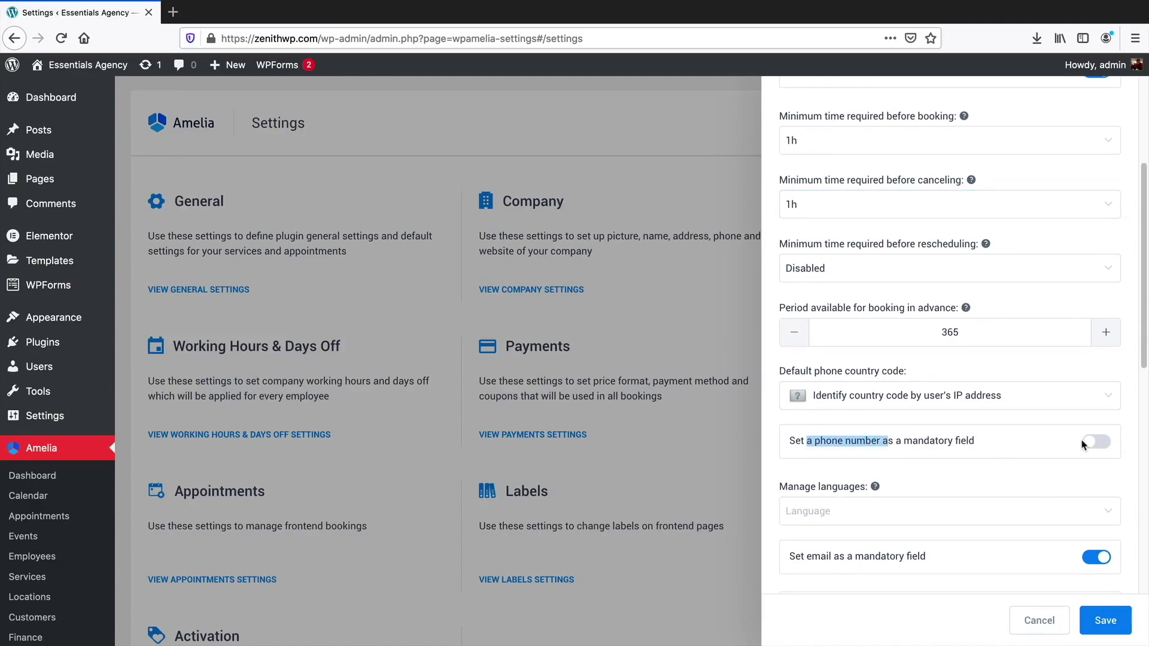
scroll(1082, 445, down, 1)
click(1095, 419)
click(1095, 419)
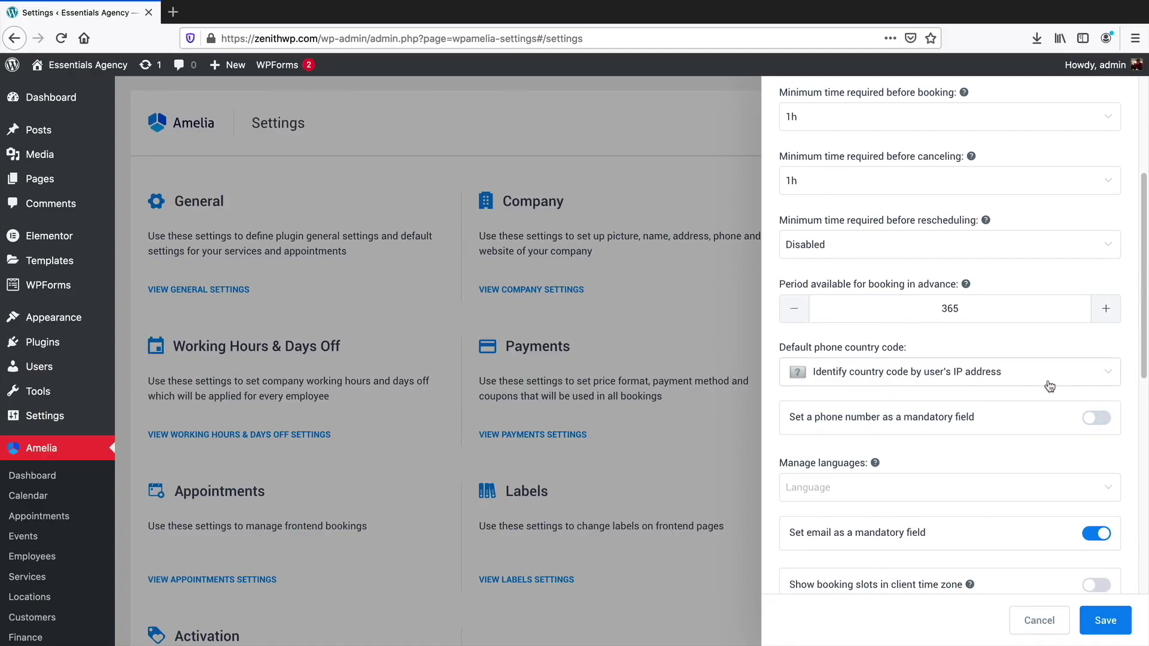
scroll(1047, 384, down, 4)
scroll(901, 423, down, 5)
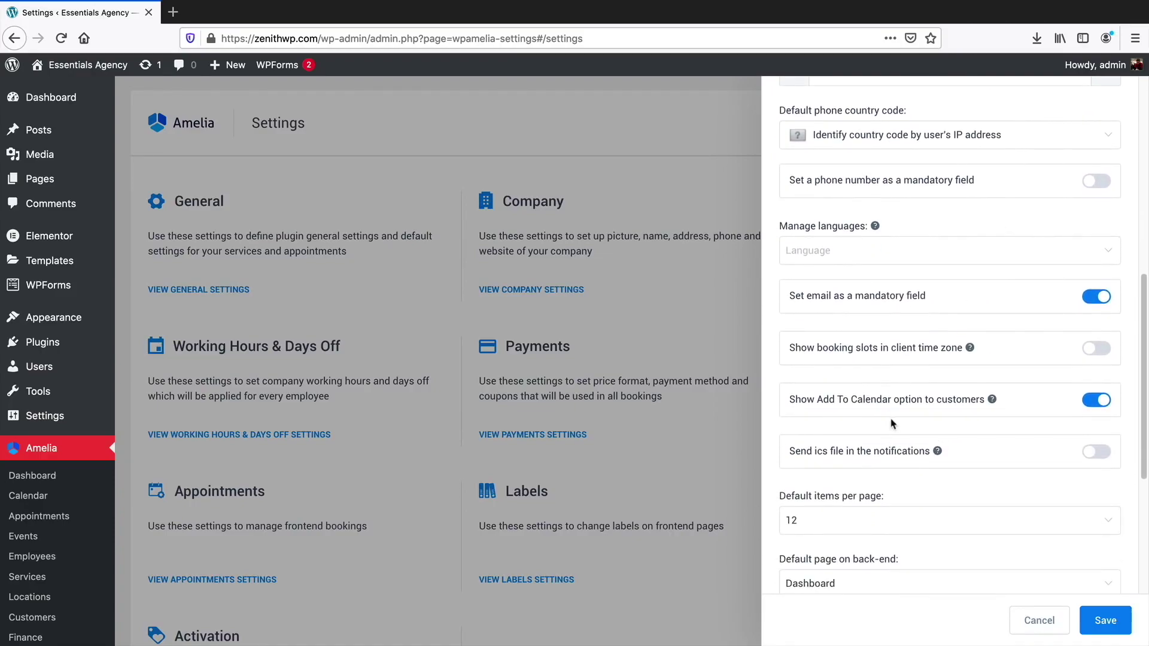
scroll(833, 419, down, 1)
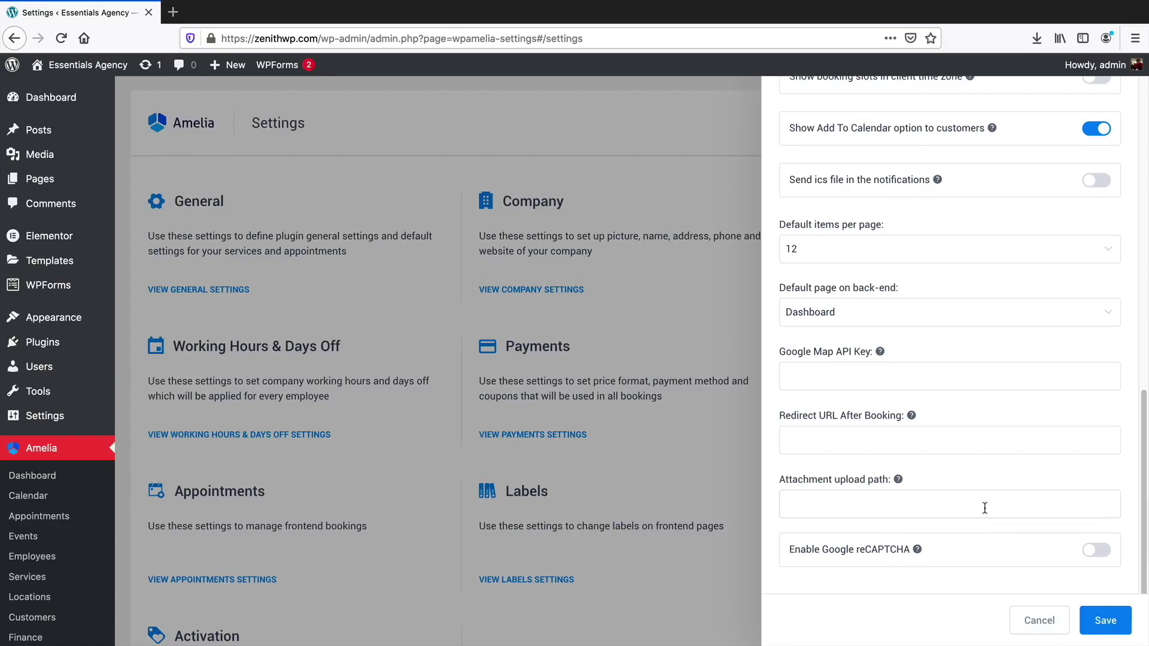
click(1098, 611)
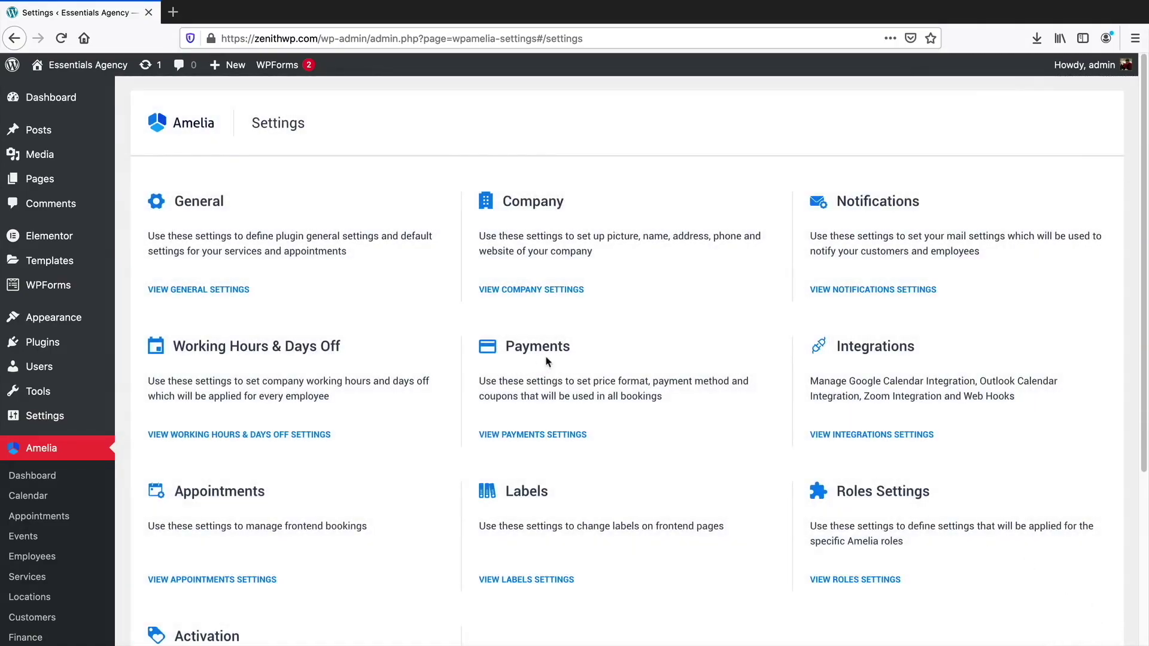
- In Company Settings, enter the company name Pattywackers LLC
click(522, 291)
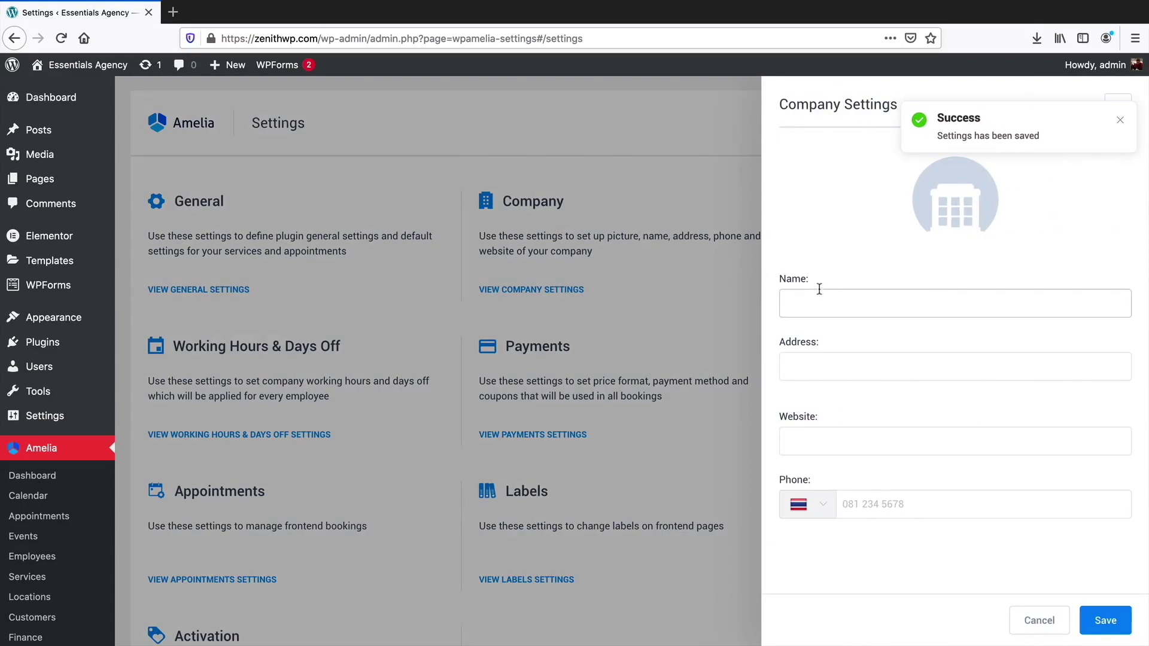
click(876, 302)
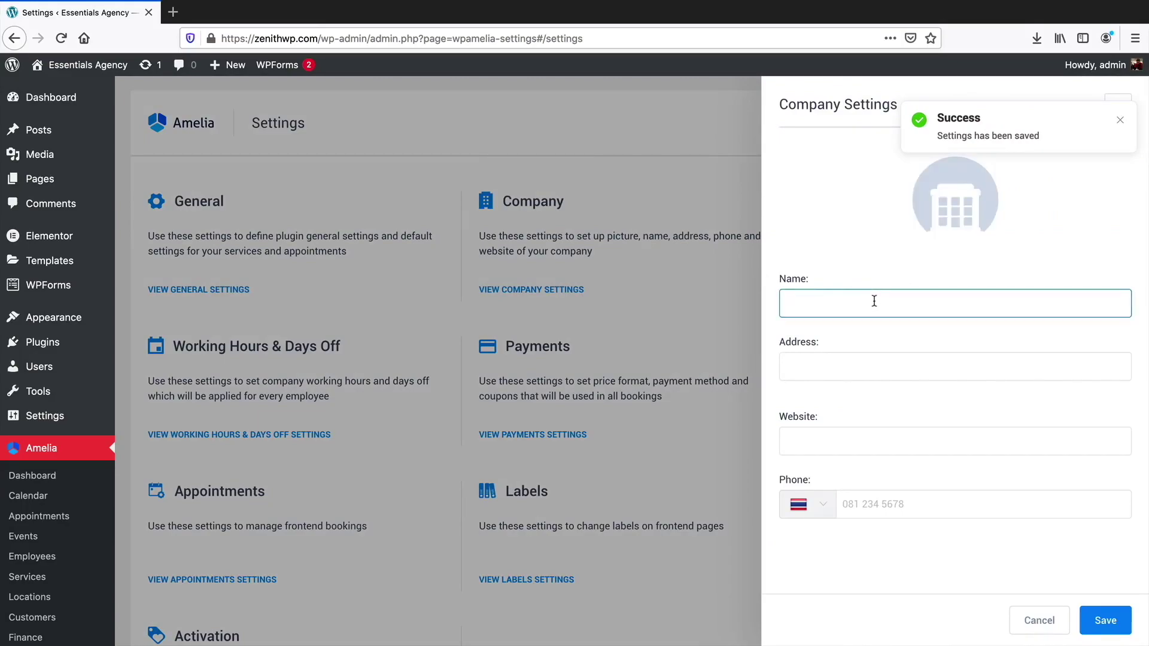
text(Pattywackers LC)
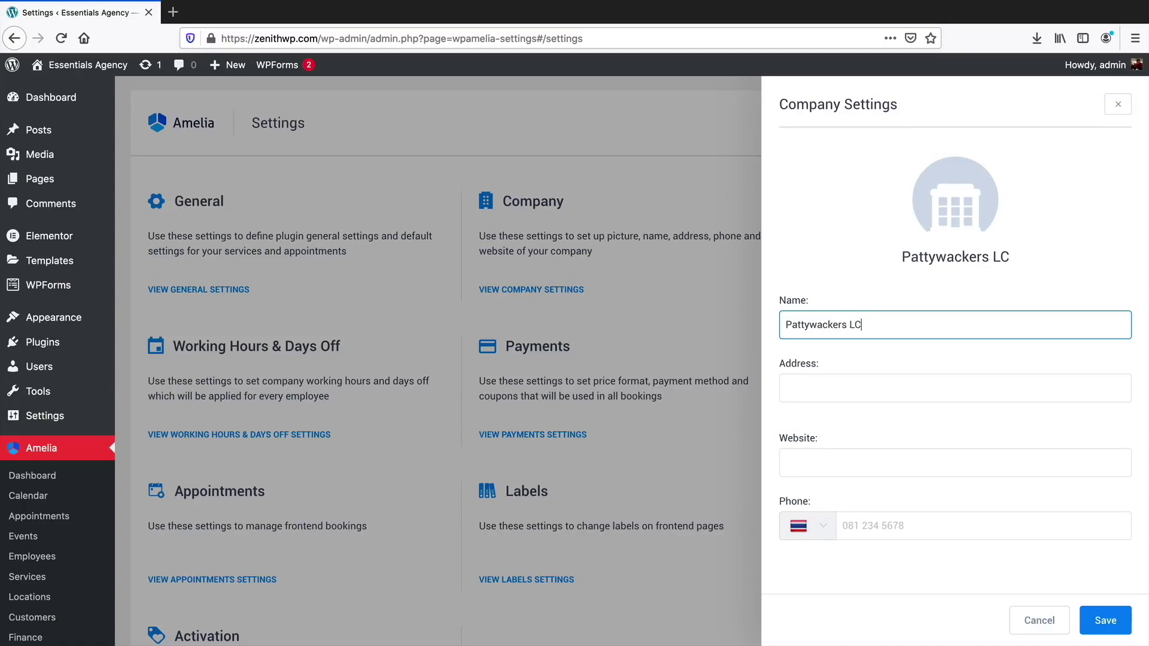
key(BackSpace)
text(LC)
key(Tab)
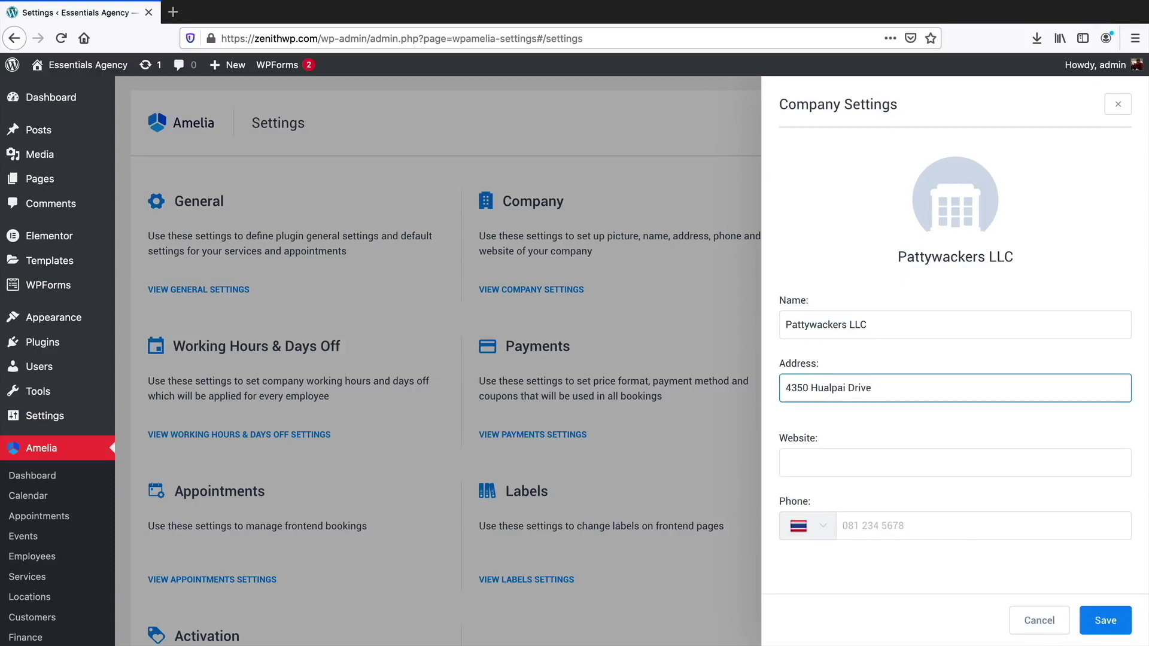
- Fill in the company's street address and website
key(Tab)
text(darrelwilson.cpom)
key(BackSpace)
key(BackSpace)
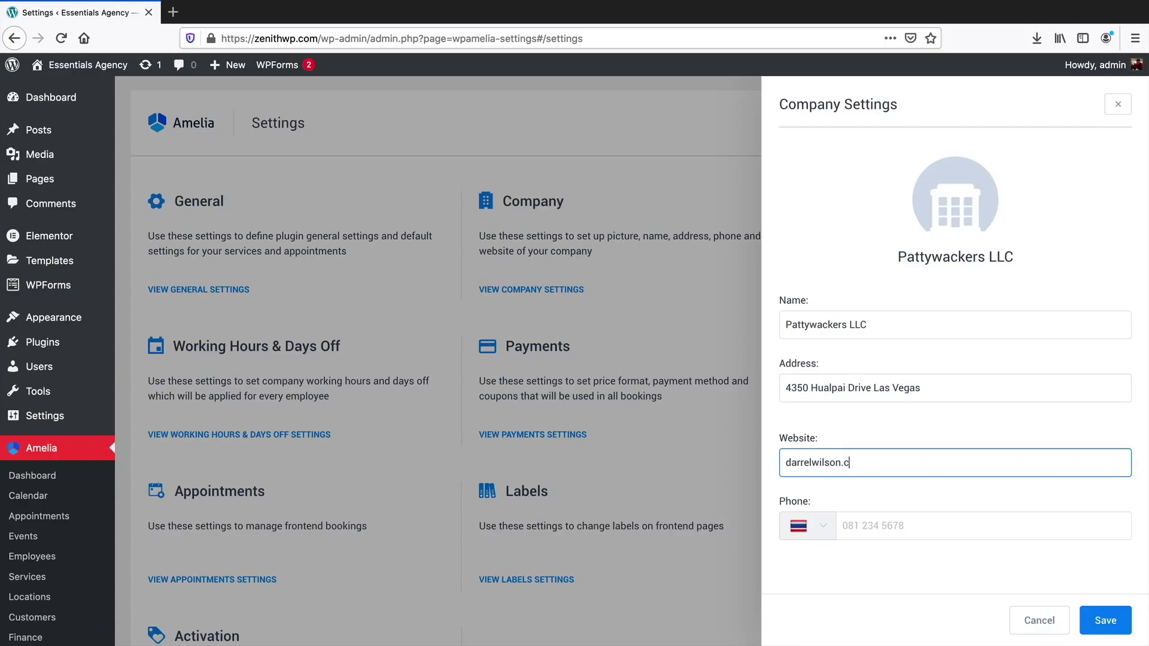
text(om)
key(Tab)
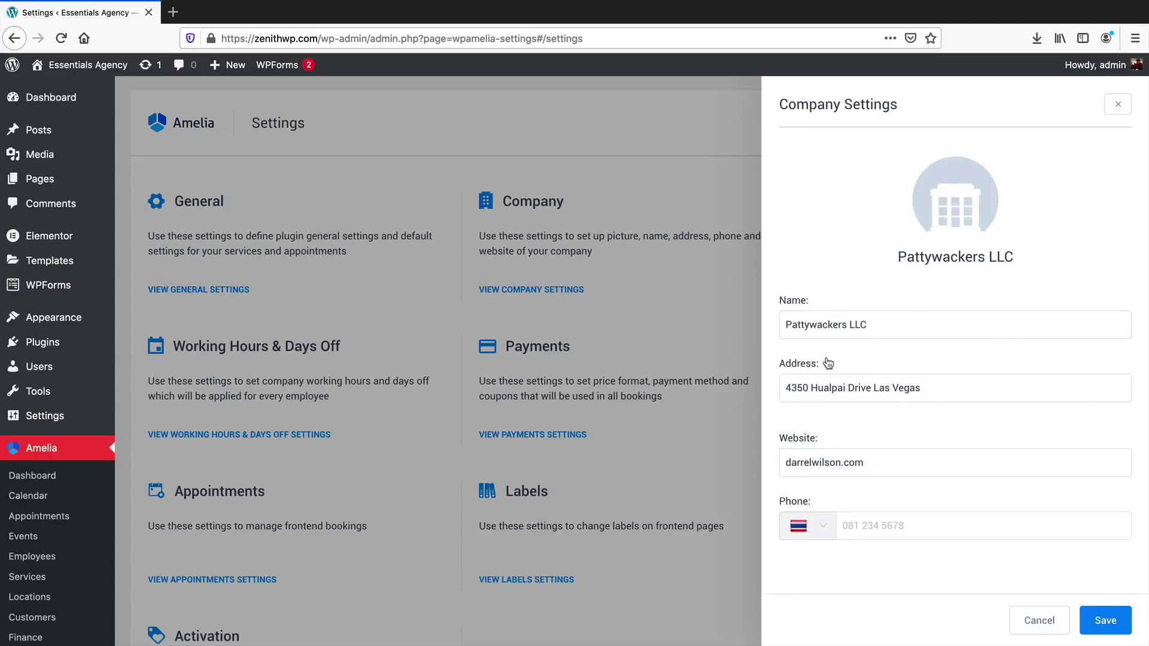
- Set the MJ logo as the company picture and save the company settings
click(958, 200)
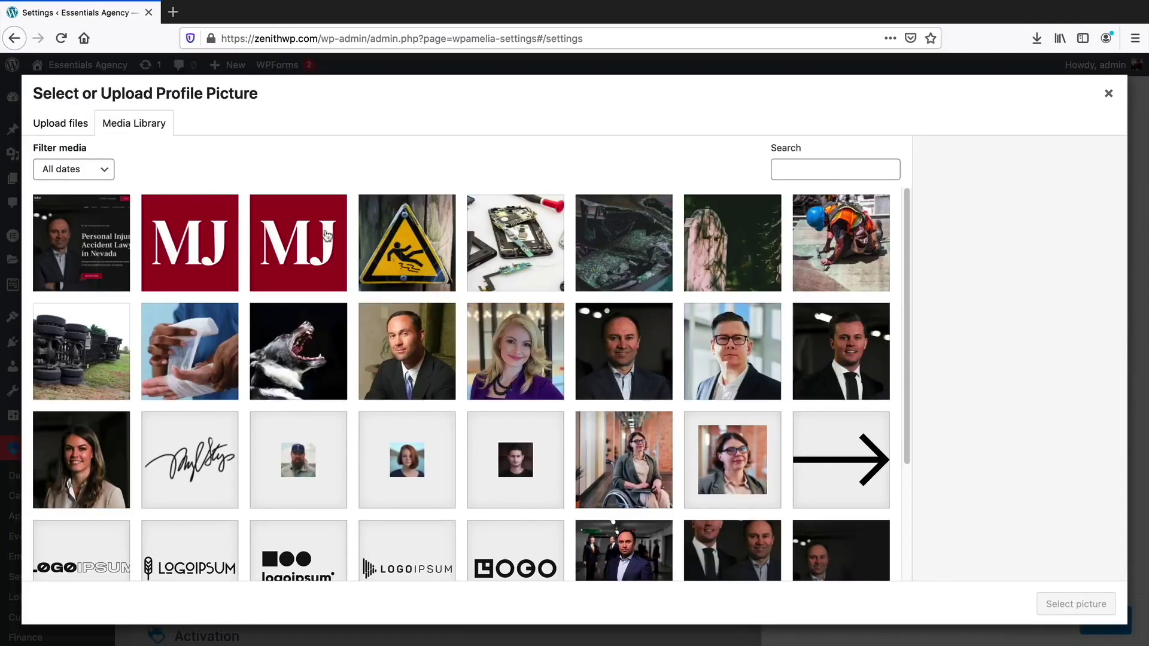
click(326, 236)
click(1045, 604)
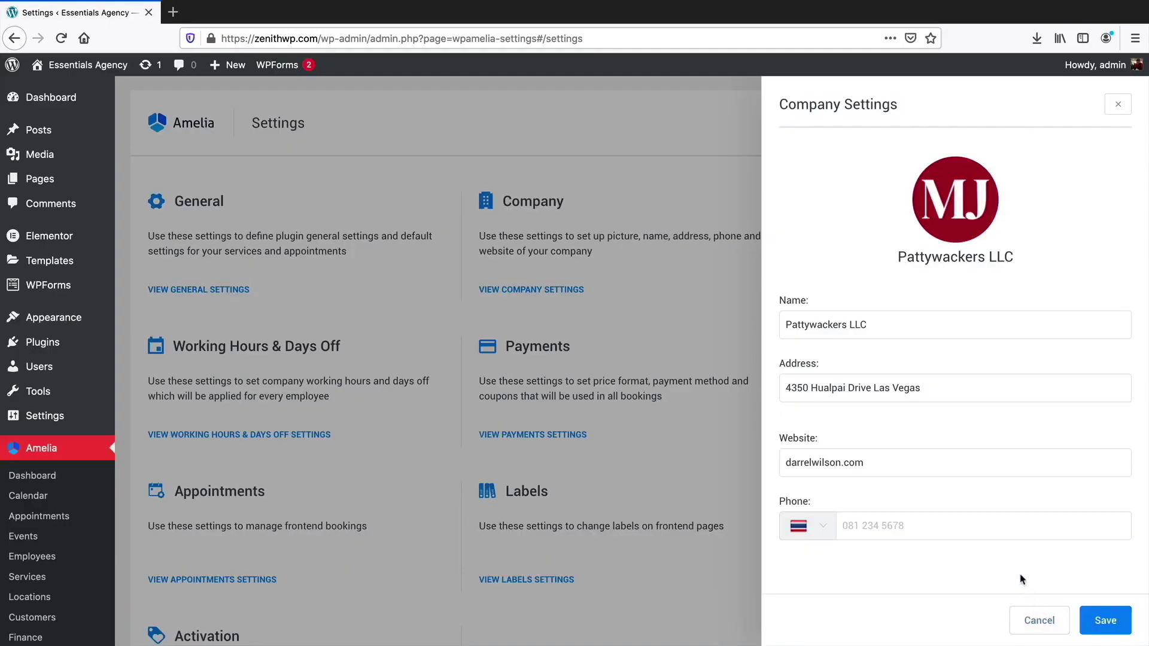
click(1097, 622)
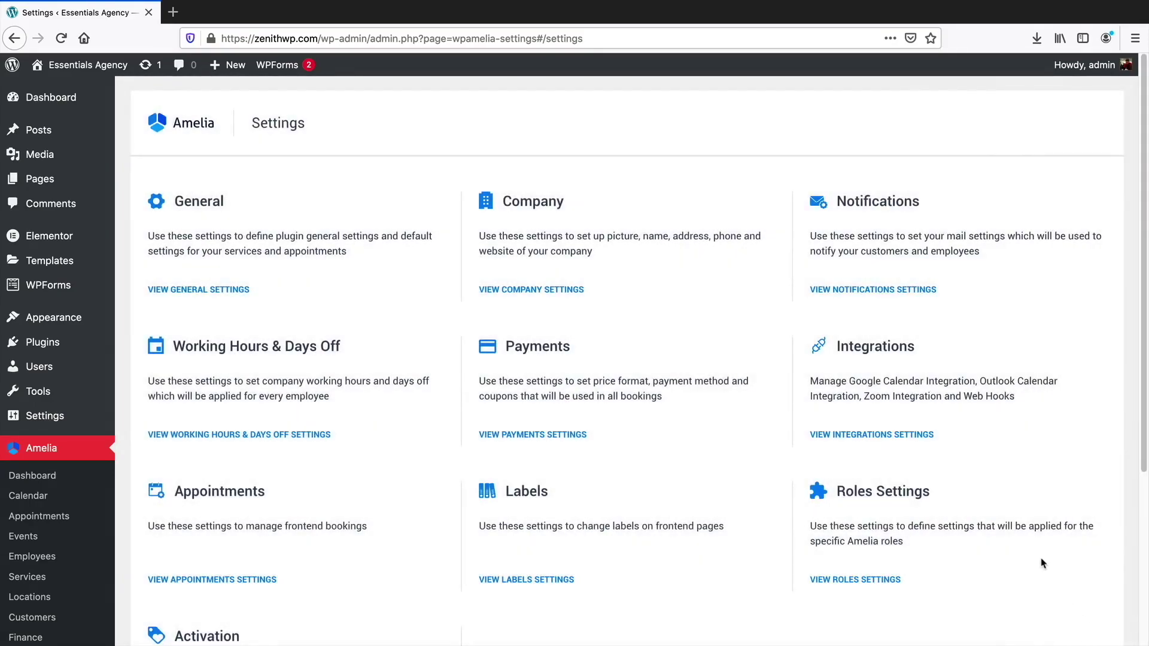
click(887, 292)
- Set the notification sender name to Pattywackers
click(877, 234)
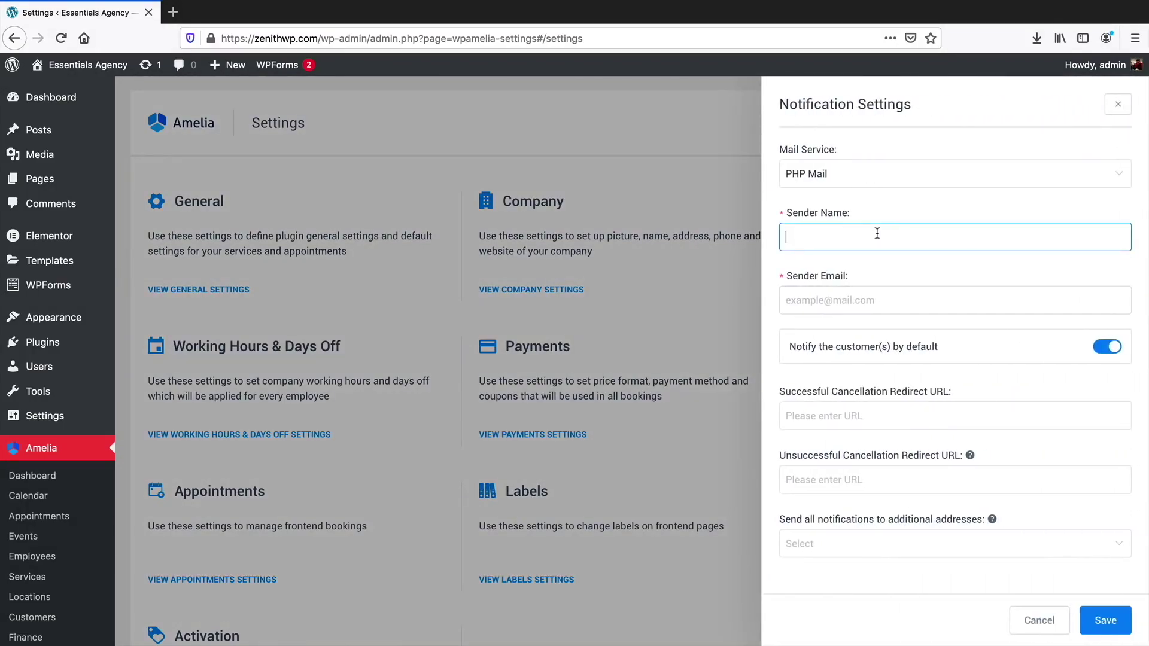
text(Pattywack)
key(BackSpace)
key(BackSpace)
key(BackSpace)
text(cke)
click(786, 300)
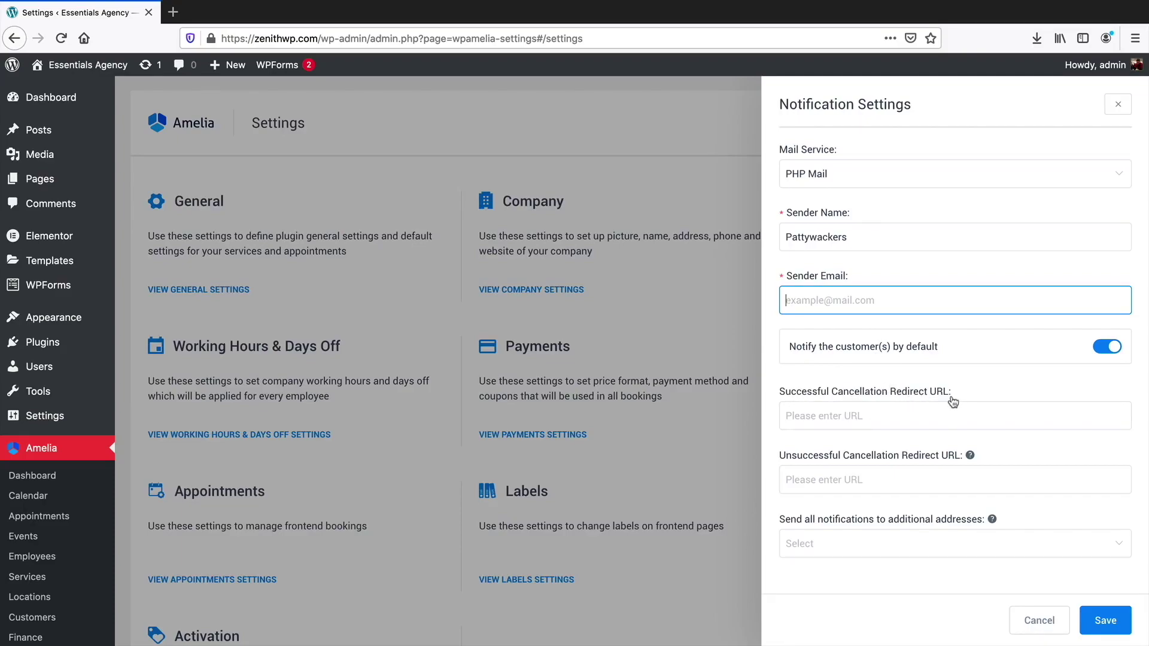
- Enter the sender e-mail address and save the notification settings
click(844, 426)
click(834, 470)
click(844, 496)
click(843, 405)
click(853, 297)
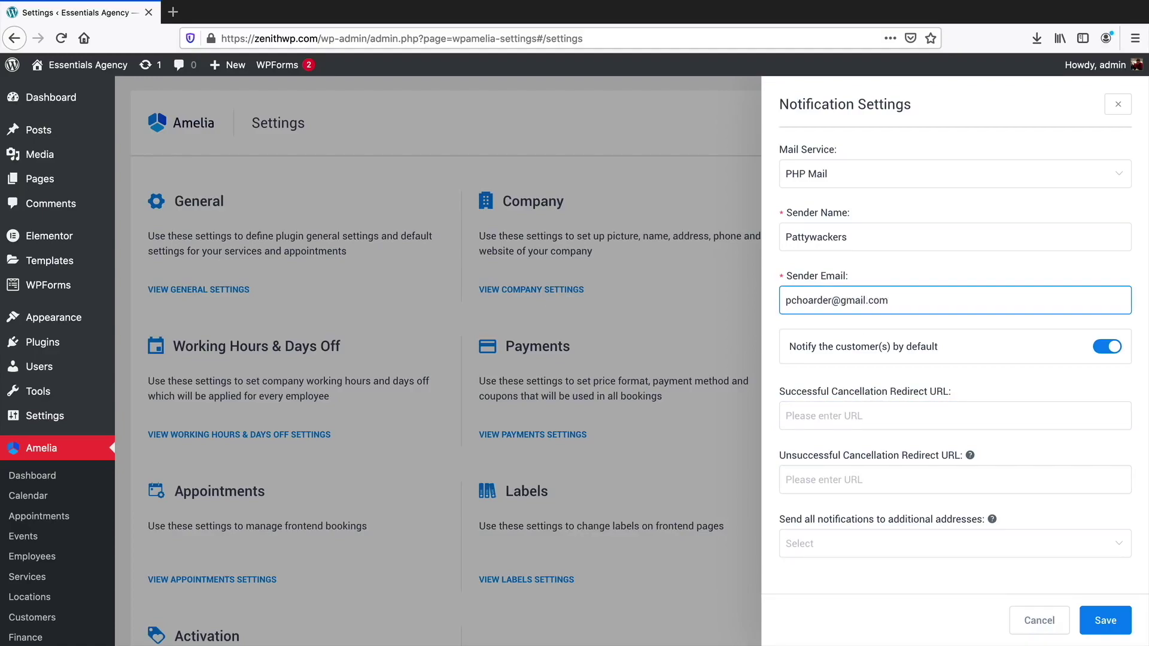
click(1104, 622)
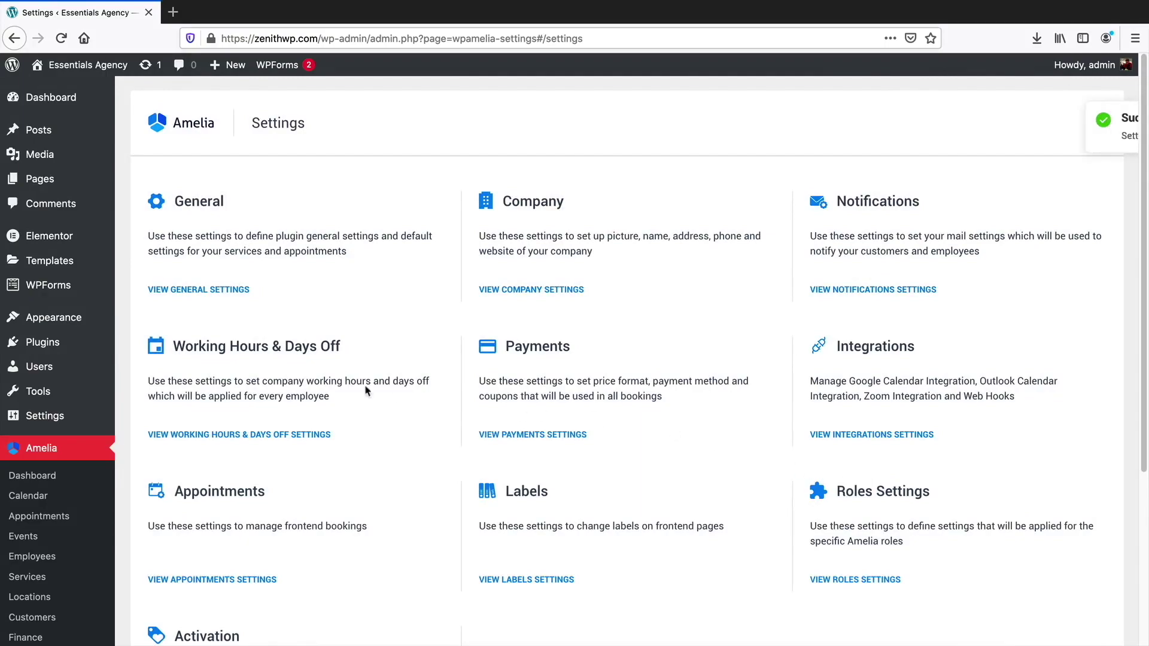
click(197, 434)
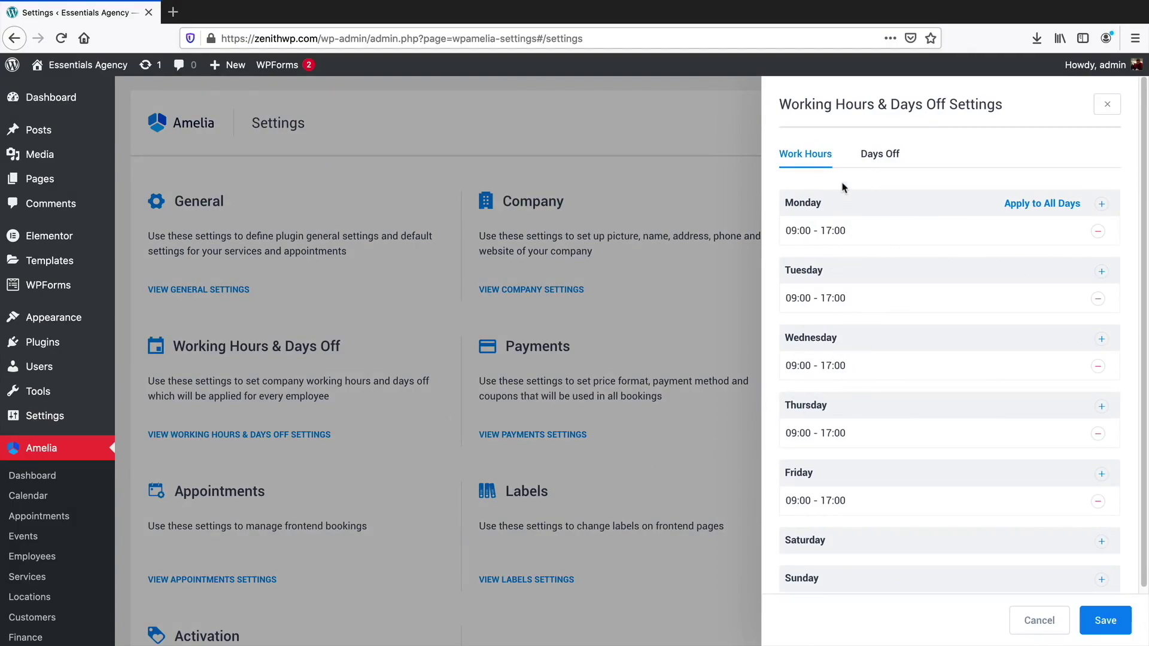
- Check the Days Off tab and save the 09:00–17:00 weekday working hours unchanged
click(868, 154)
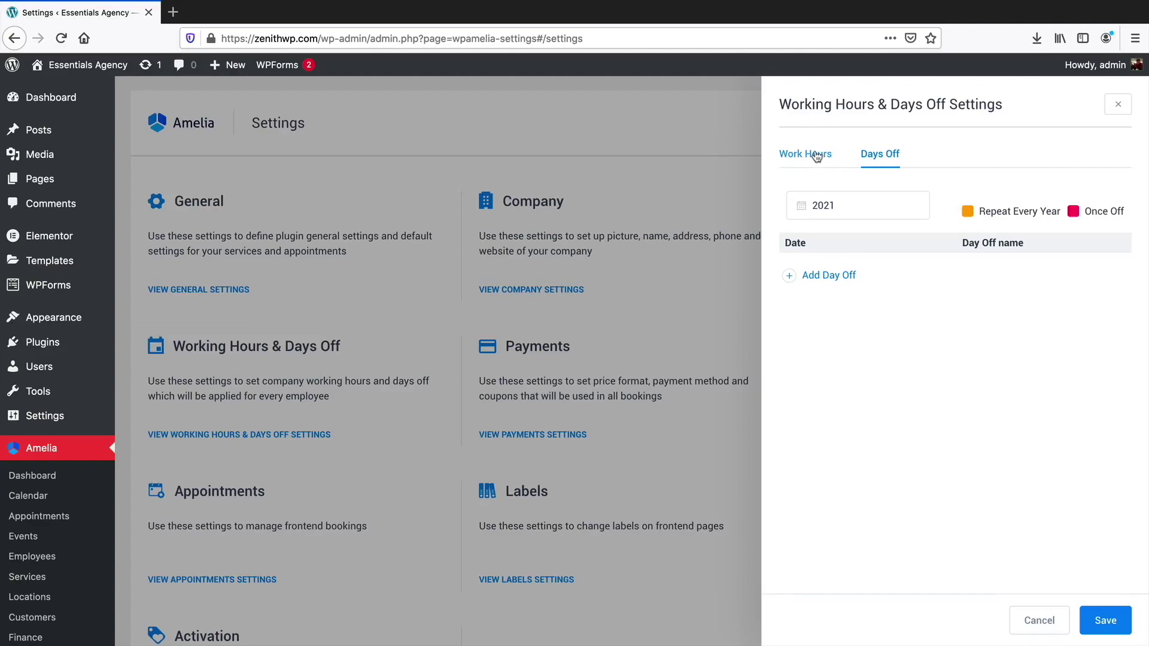
click(818, 154)
click(1104, 620)
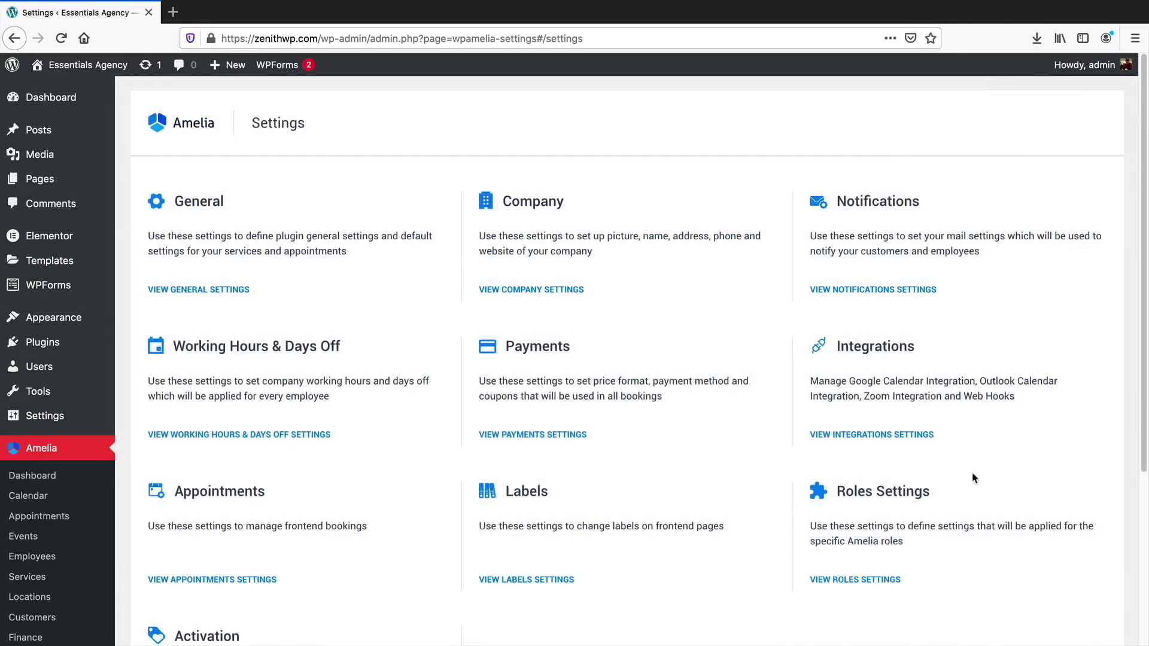
- Review the Payments settings and close them without changes
click(561, 435)
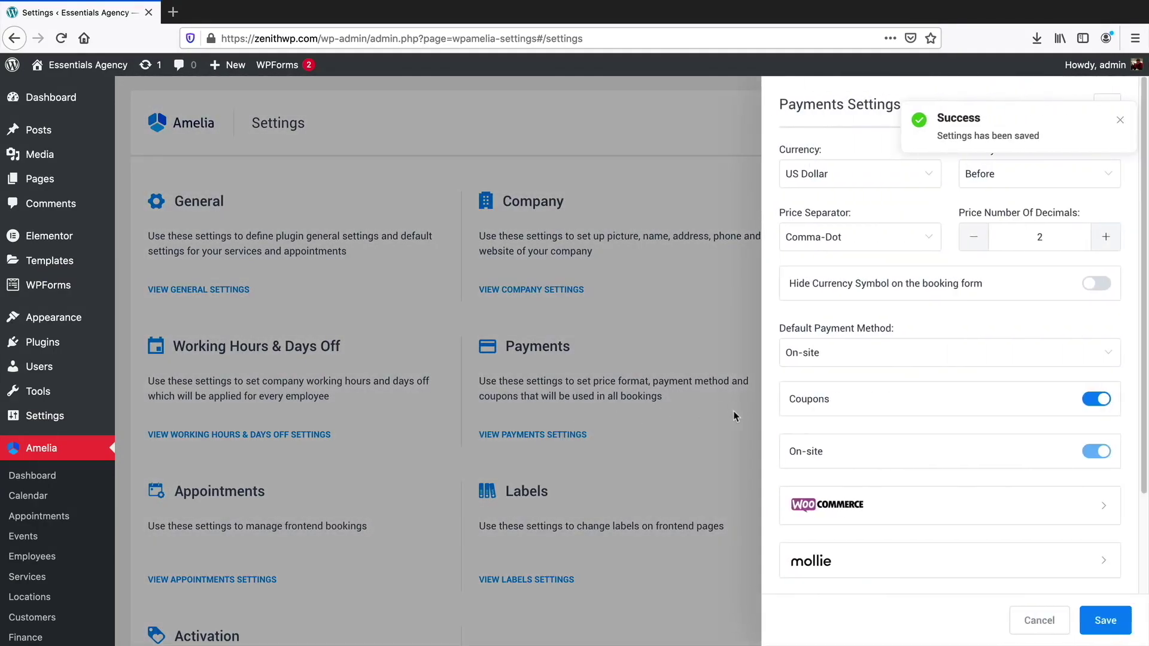
scroll(814, 351, down, 3)
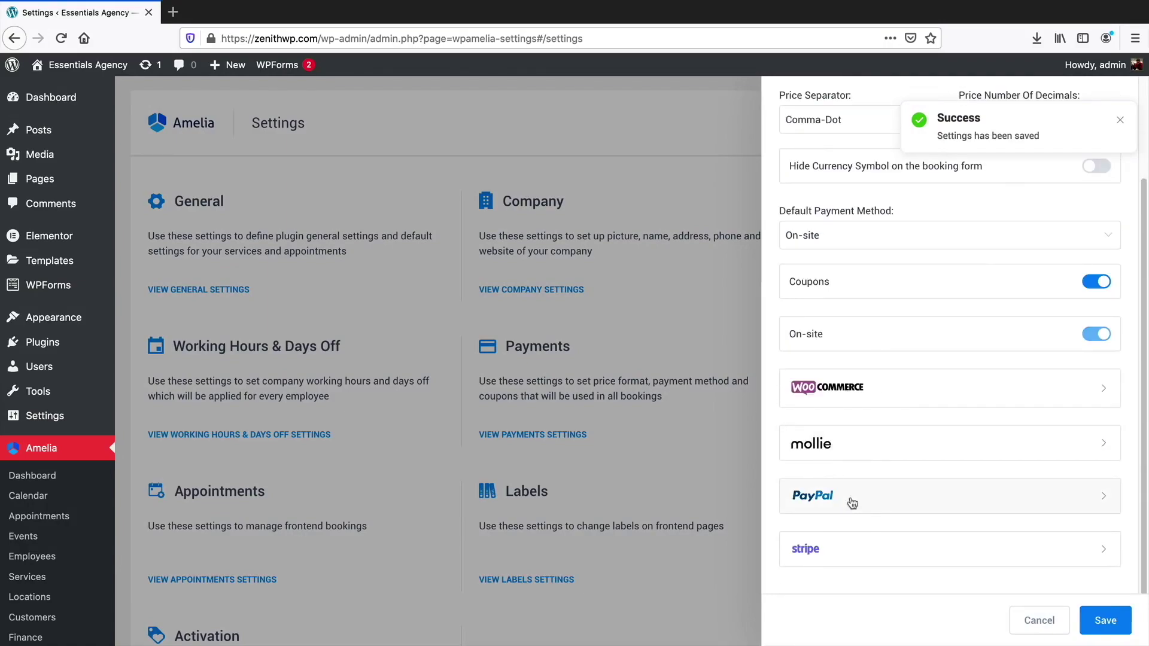
scroll(846, 498, up, 3)
click(1119, 119)
click(1106, 104)
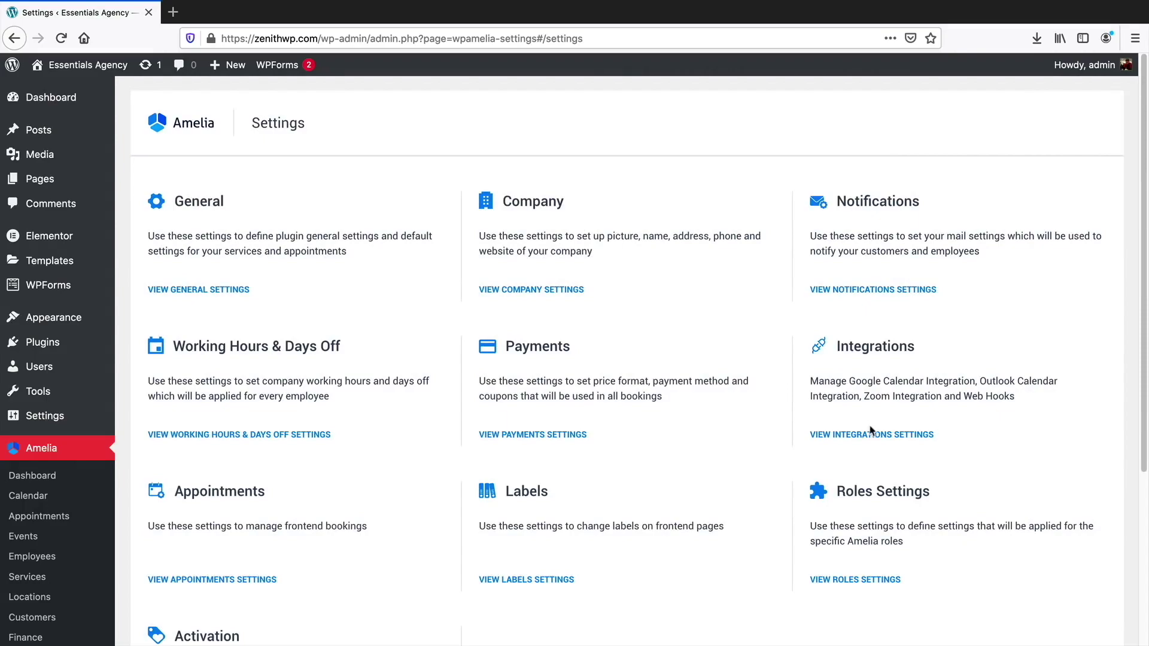
- Review the Integrations settings, leaving the Google Calendar fields empty, and close them
click(871, 432)
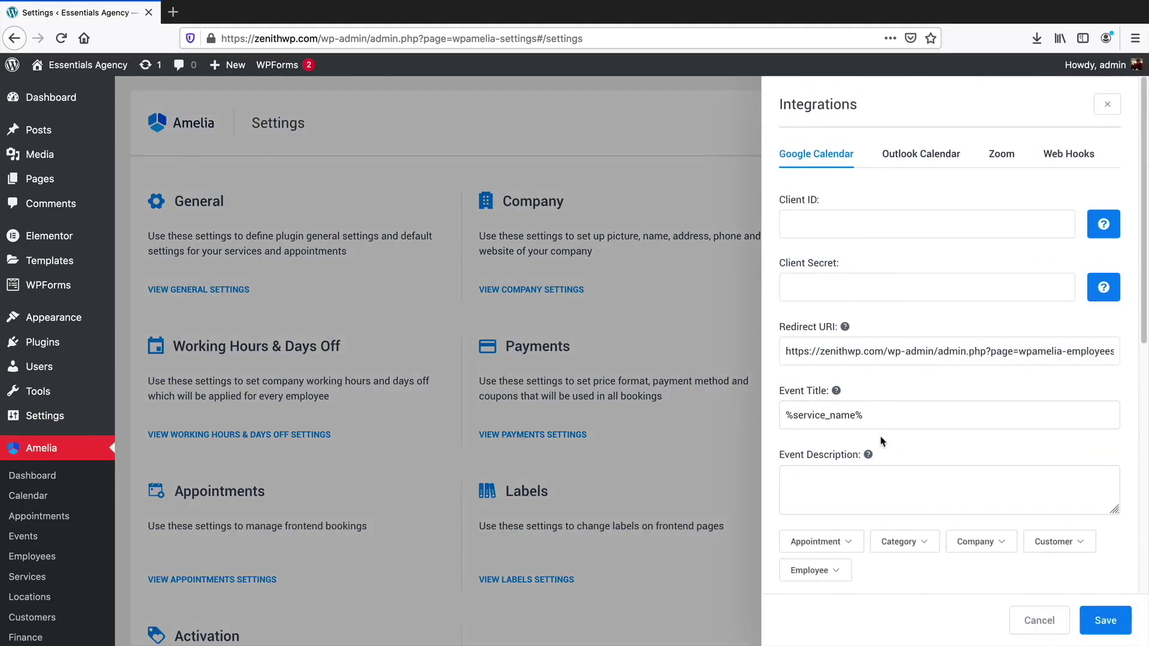
scroll(882, 440, down, 7)
scroll(879, 448, down, 1)
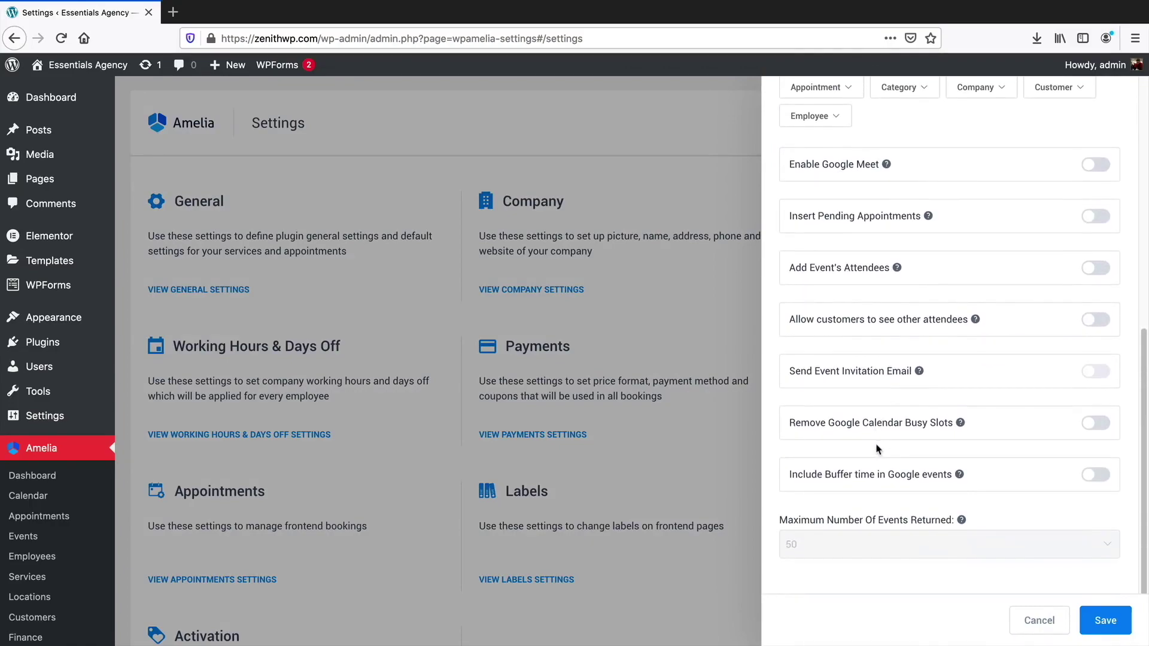
scroll(877, 447, up, 8)
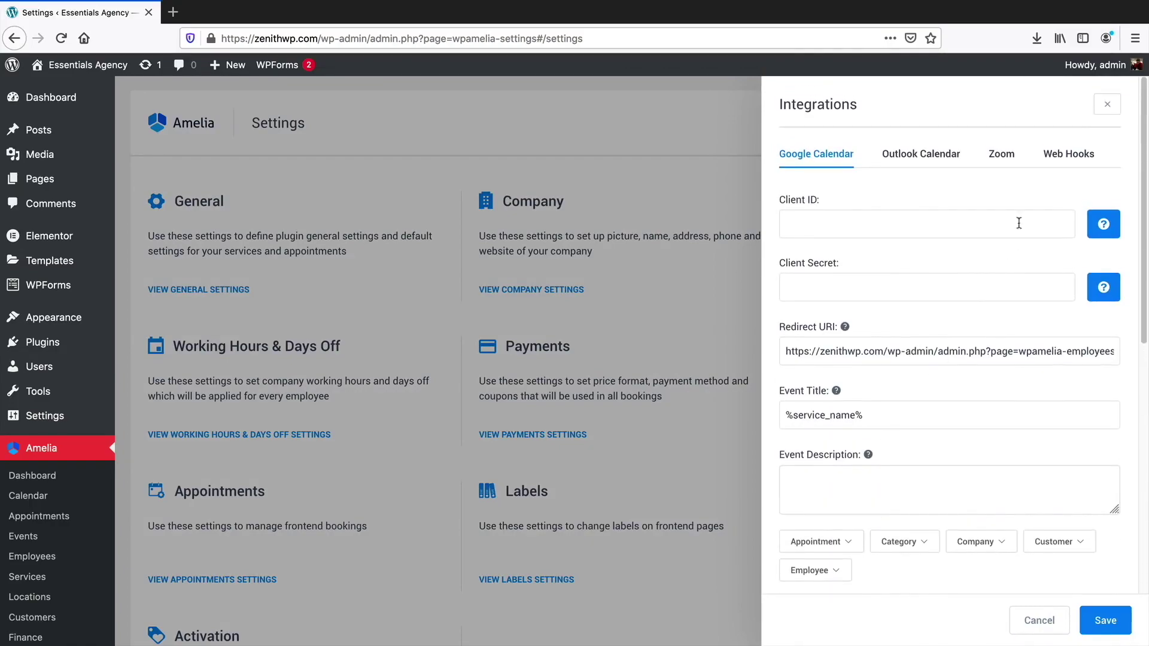
click(1107, 105)
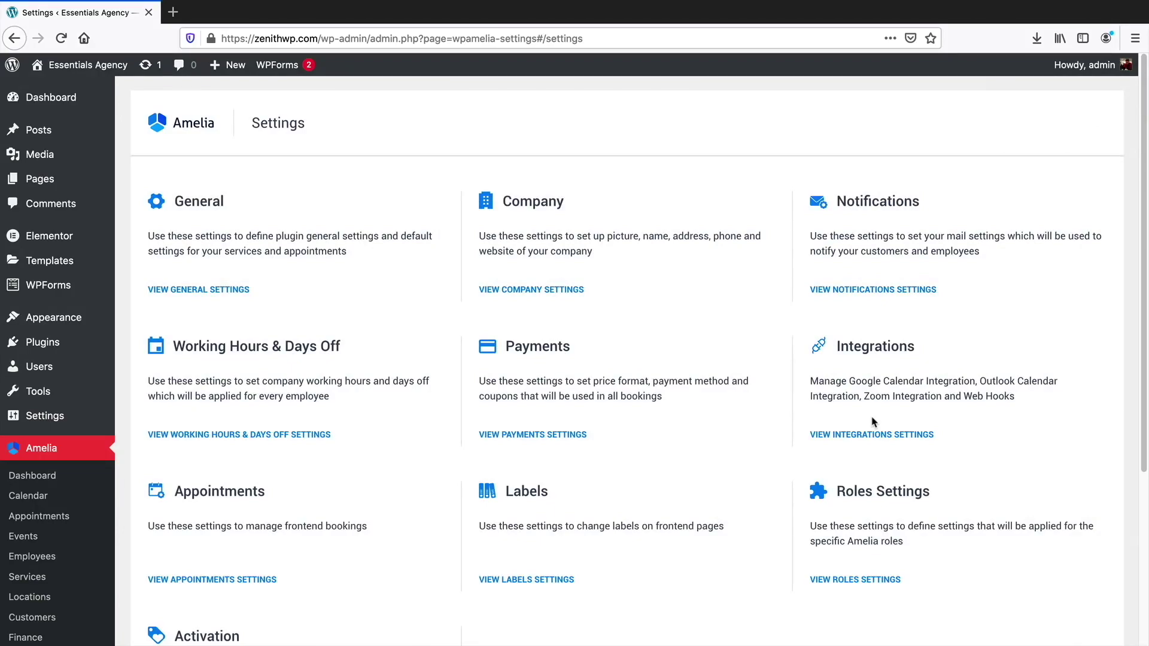
scroll(879, 423, down, 2)
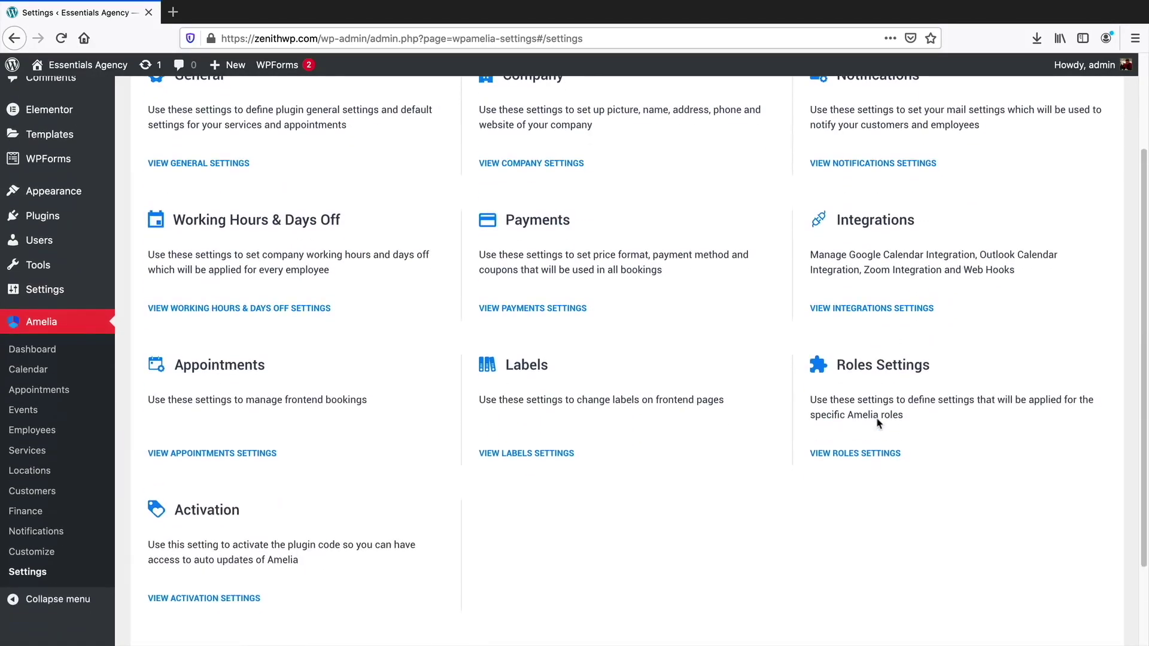
- Save Appointments Settings with bookings above maximum and below minimum capacity both allowed
click(186, 455)
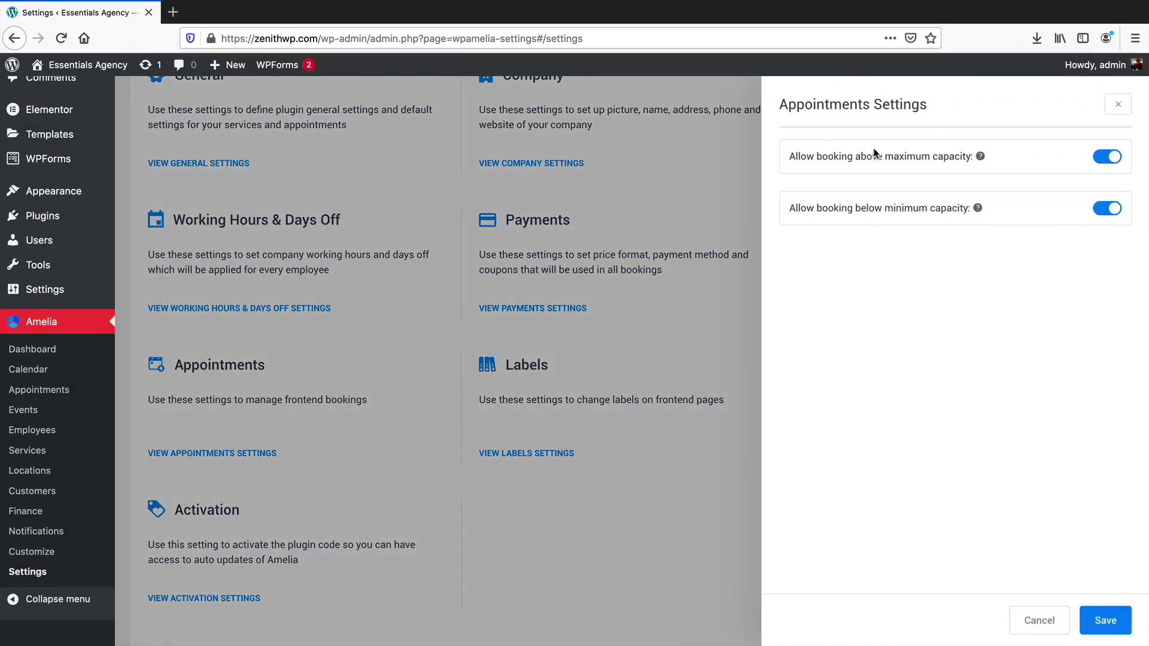
mouse_move(981, 158)
click(1086, 612)
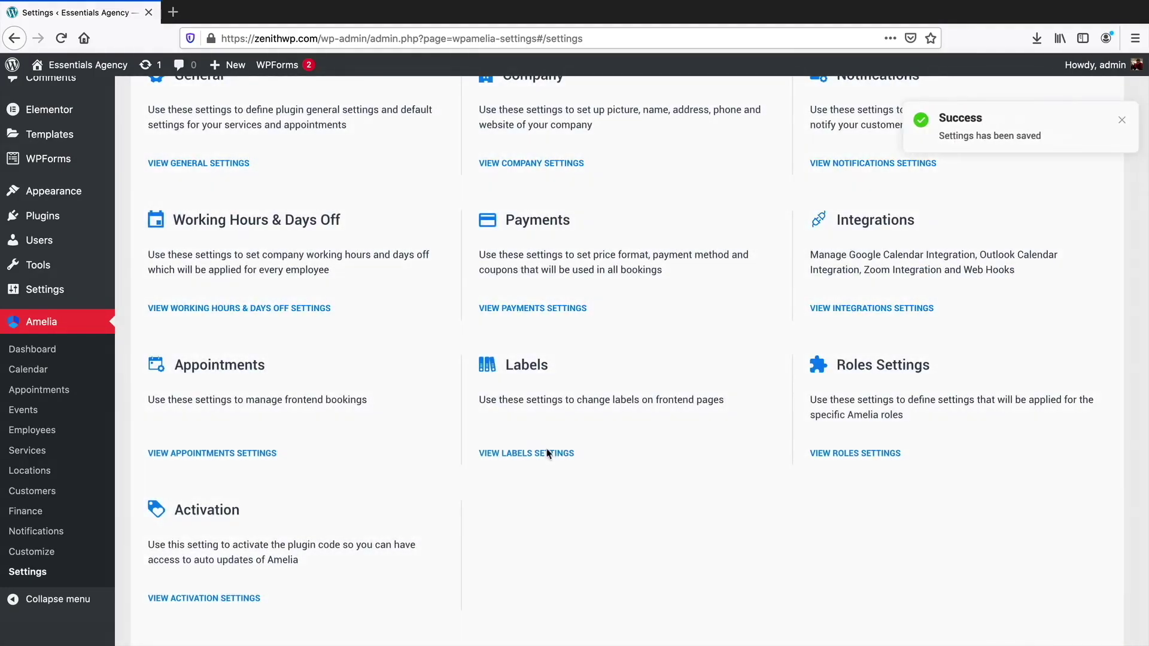
click(546, 453)
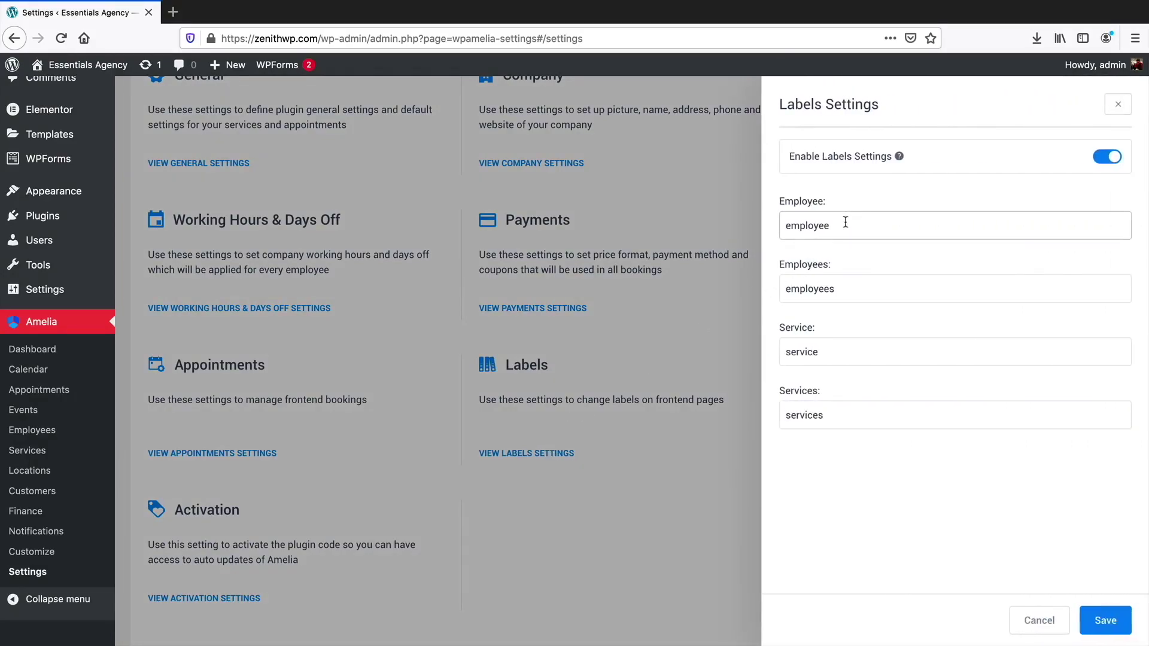
- Change both the Service and Services labels to 'Legal Services' and save
double_click(846, 223)
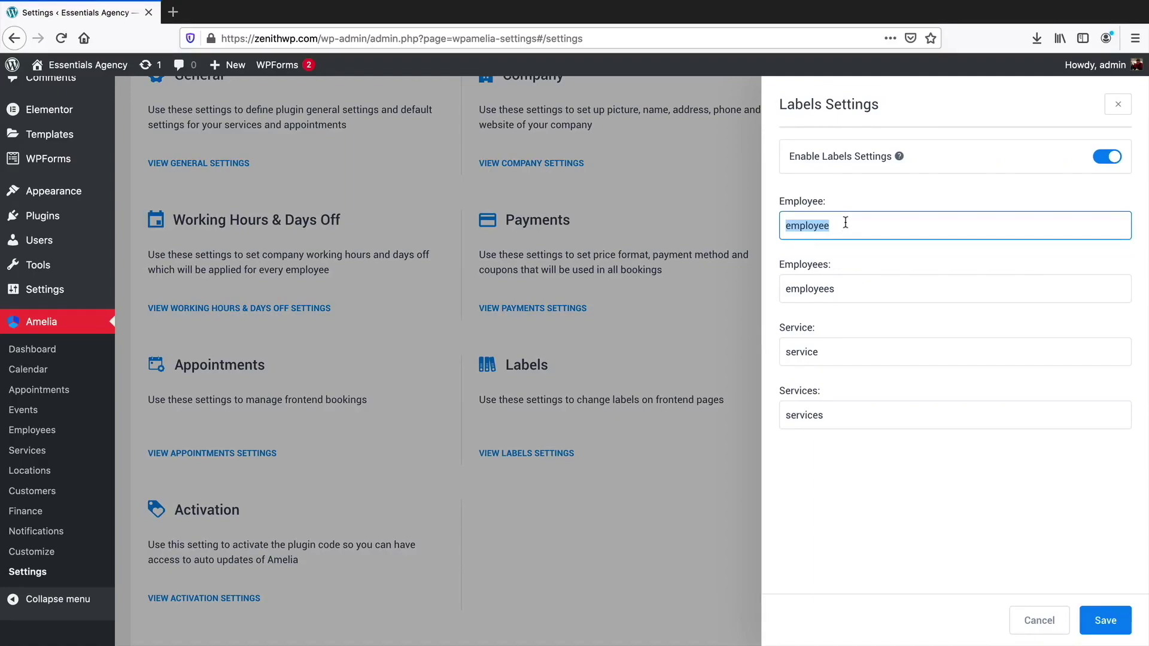
double_click(831, 346)
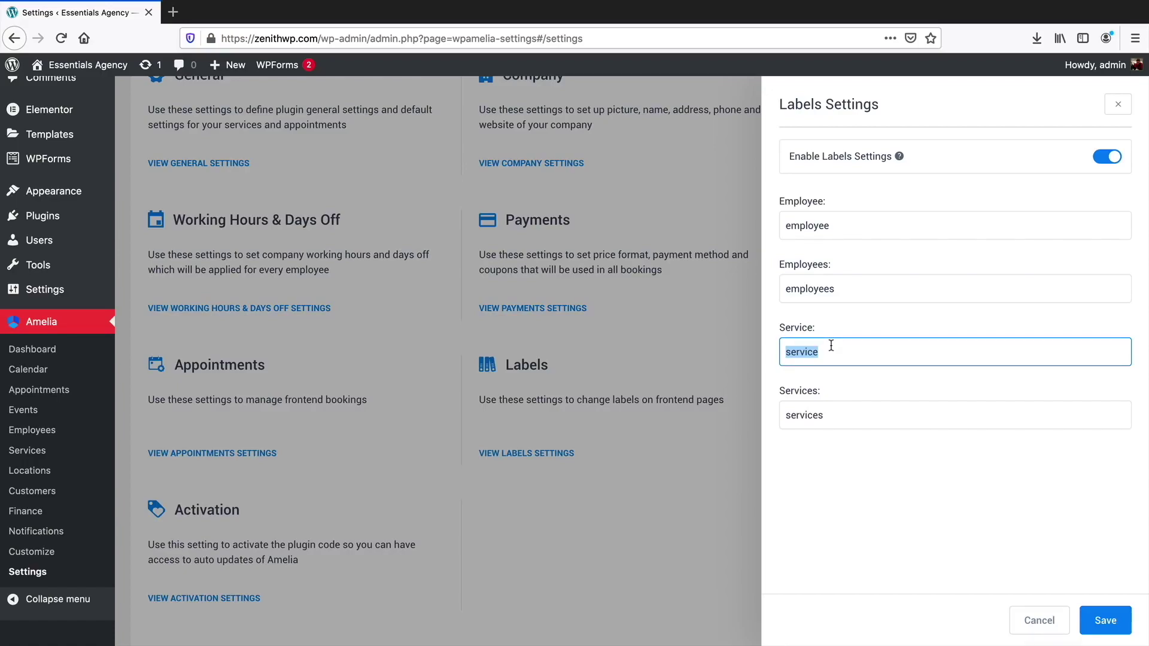
text(Legal Services)
key(Tab)
text(Legal Services)
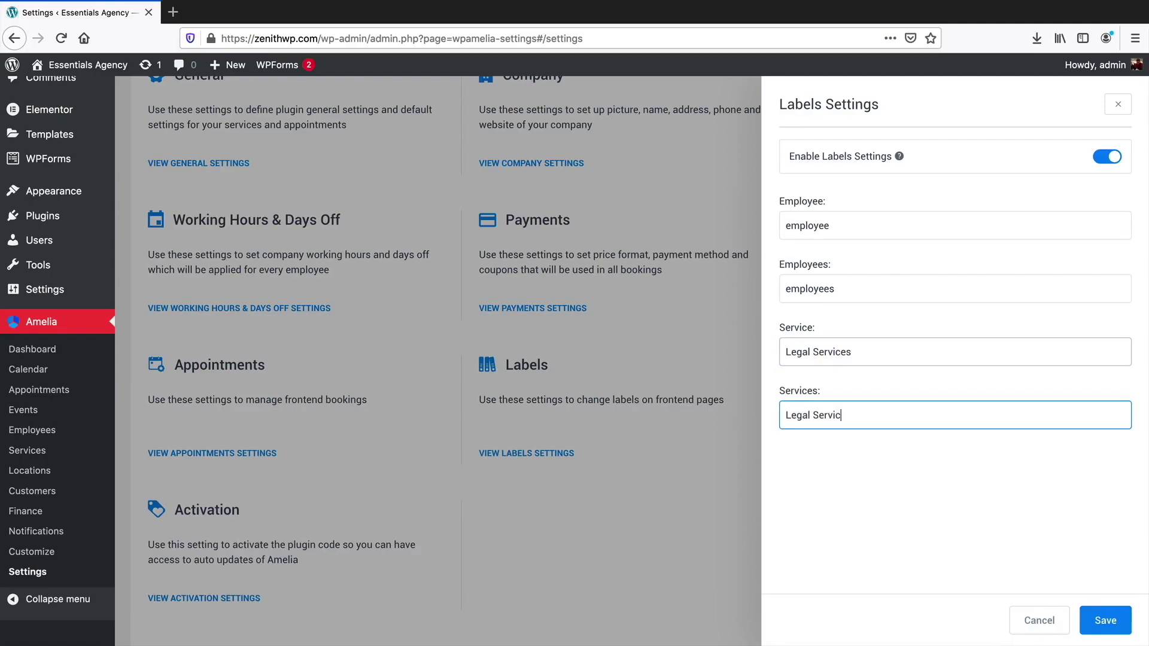
click(1104, 621)
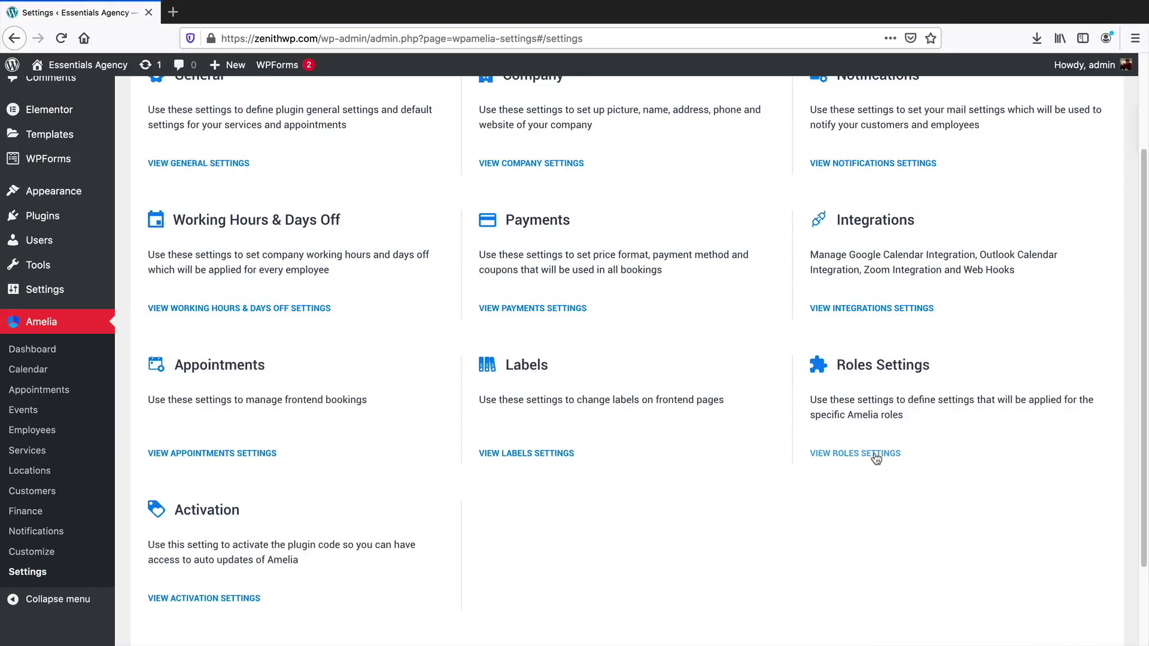
- Turn on employee appointment management, special days and days off in Roles Settings, and save
click(875, 453)
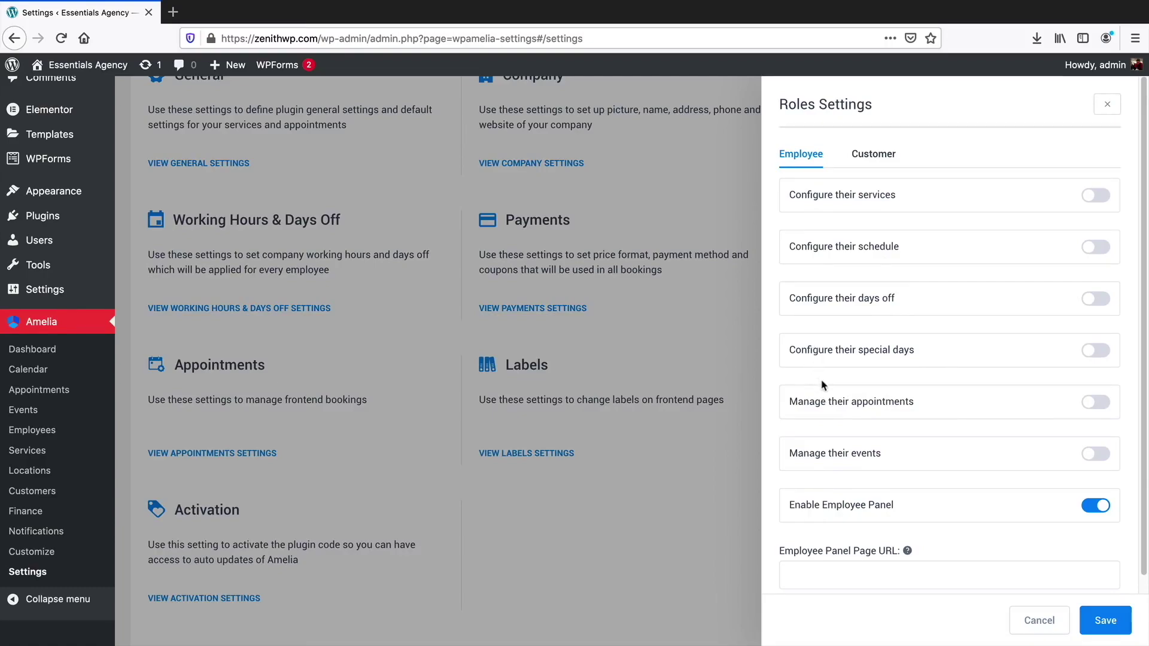
click(1098, 403)
click(1102, 350)
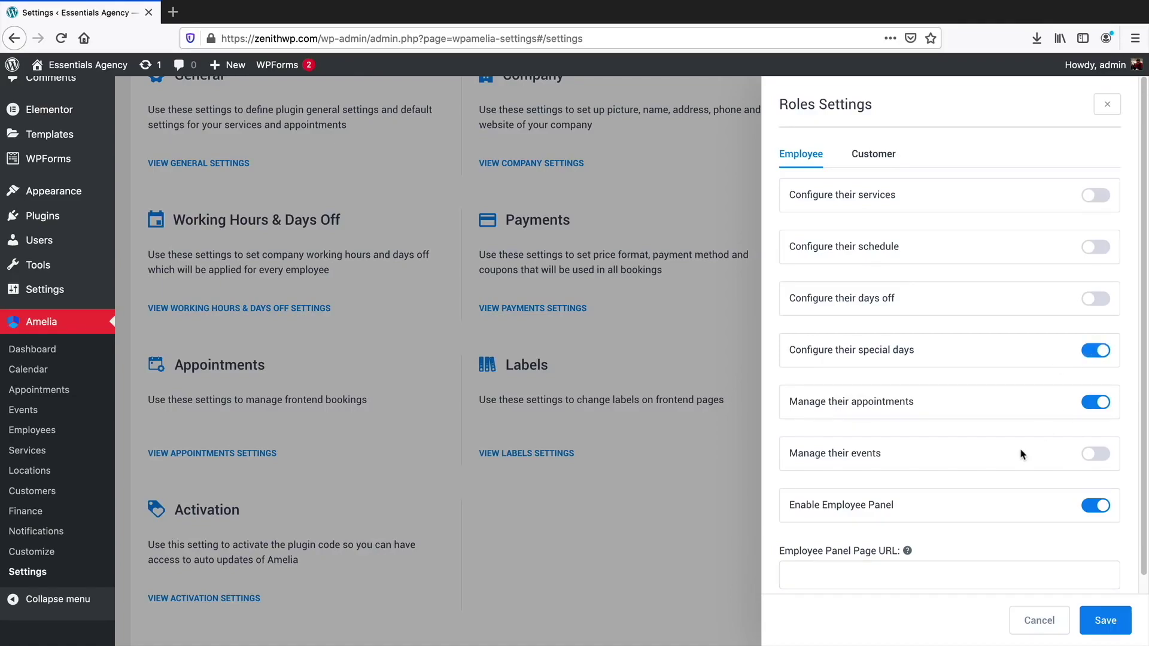
click(1095, 299)
scroll(806, 421, down, 1)
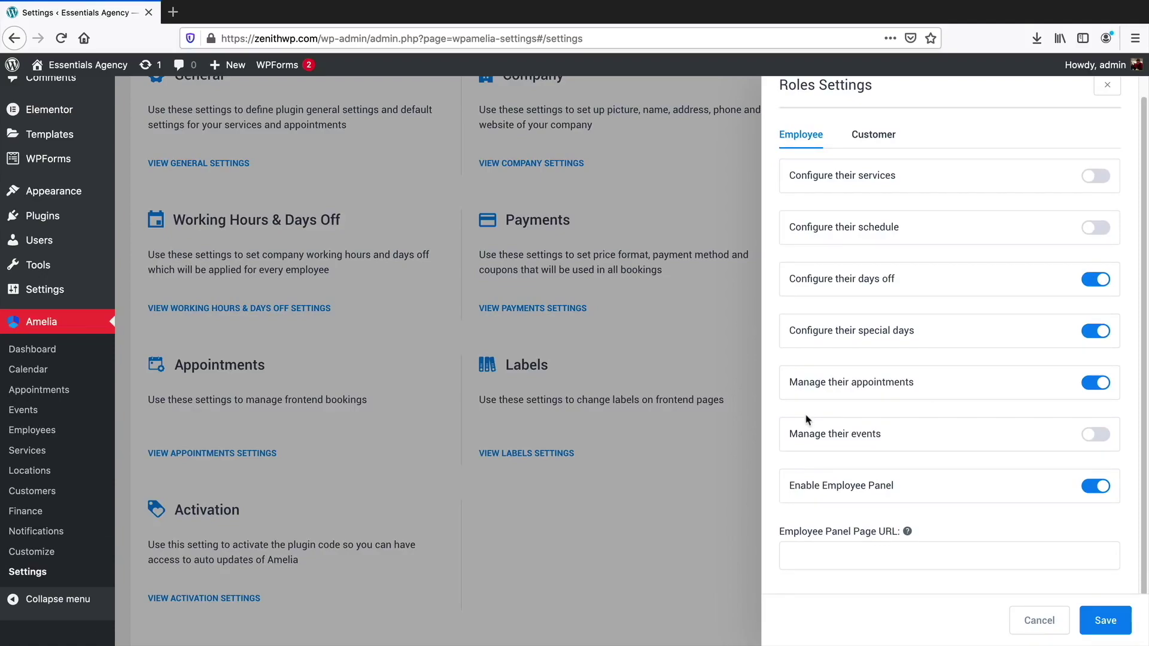
click(841, 554)
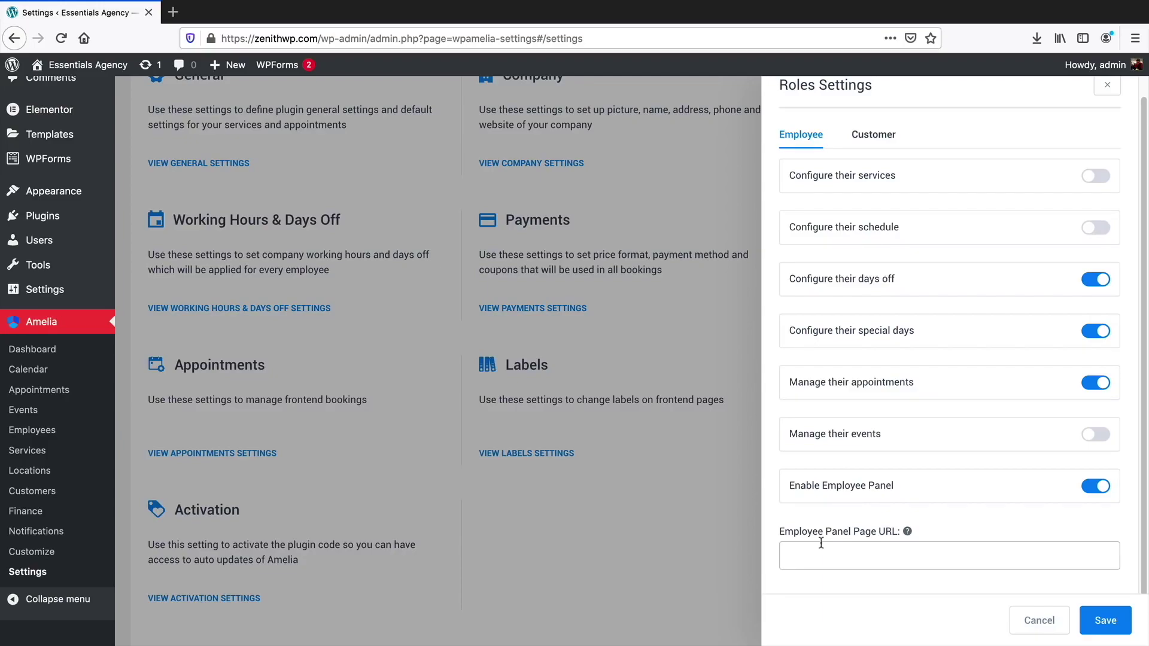
click(1104, 623)
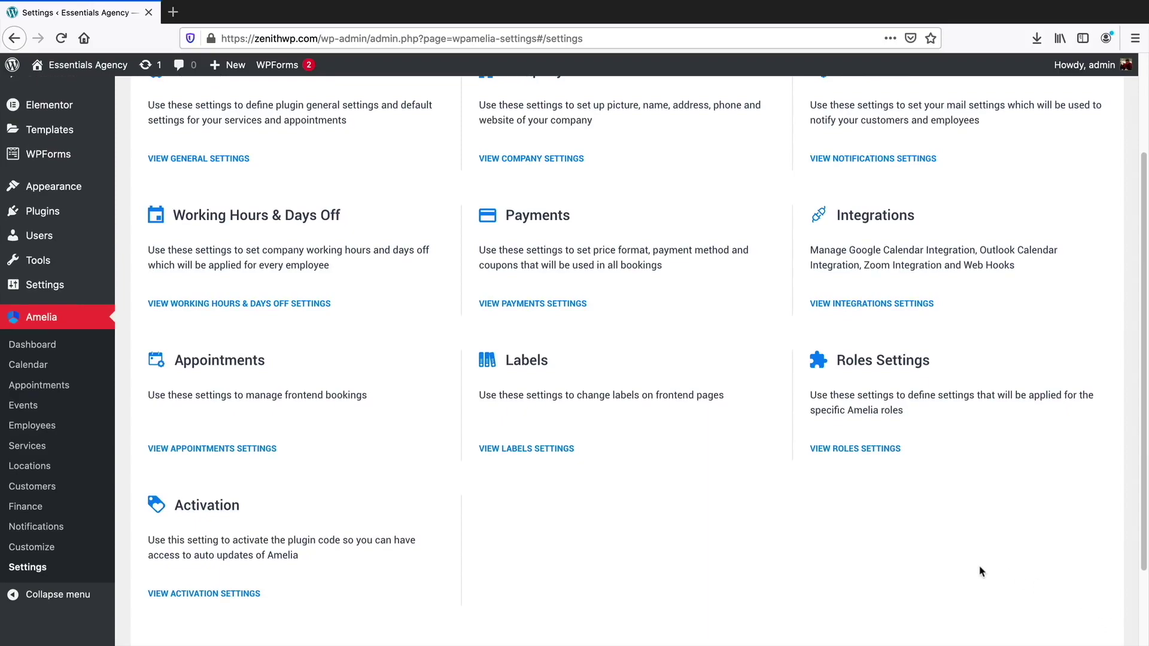
scroll(470, 462, down, 1)
scroll(513, 549, up, 3)
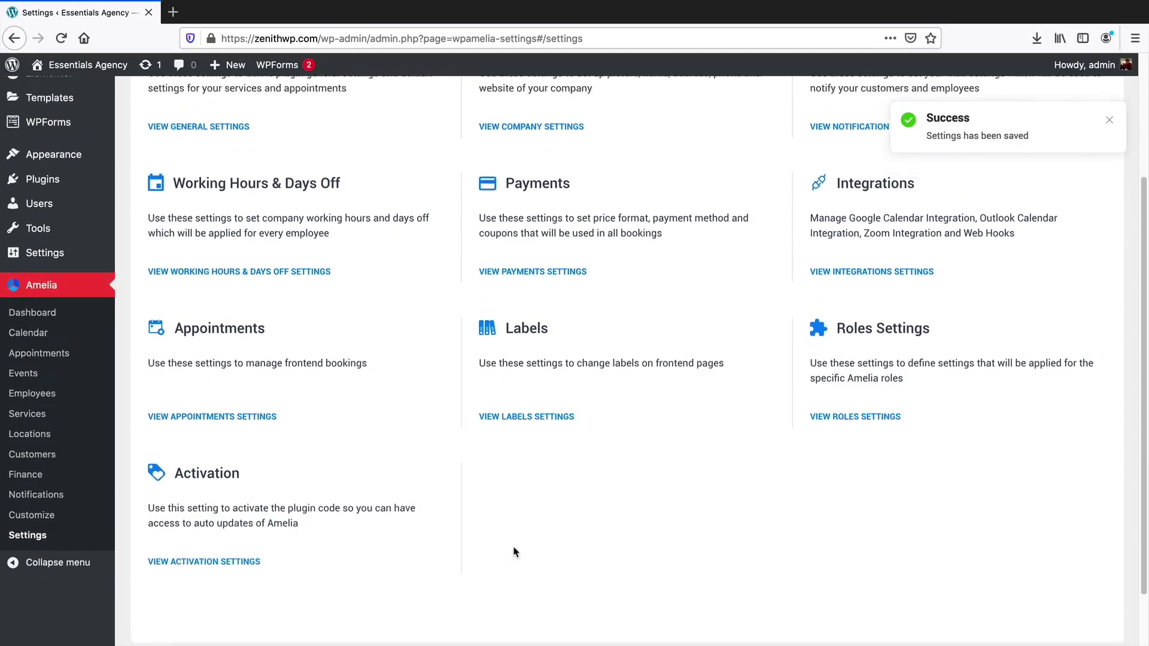
scroll(648, 572, up, 1)
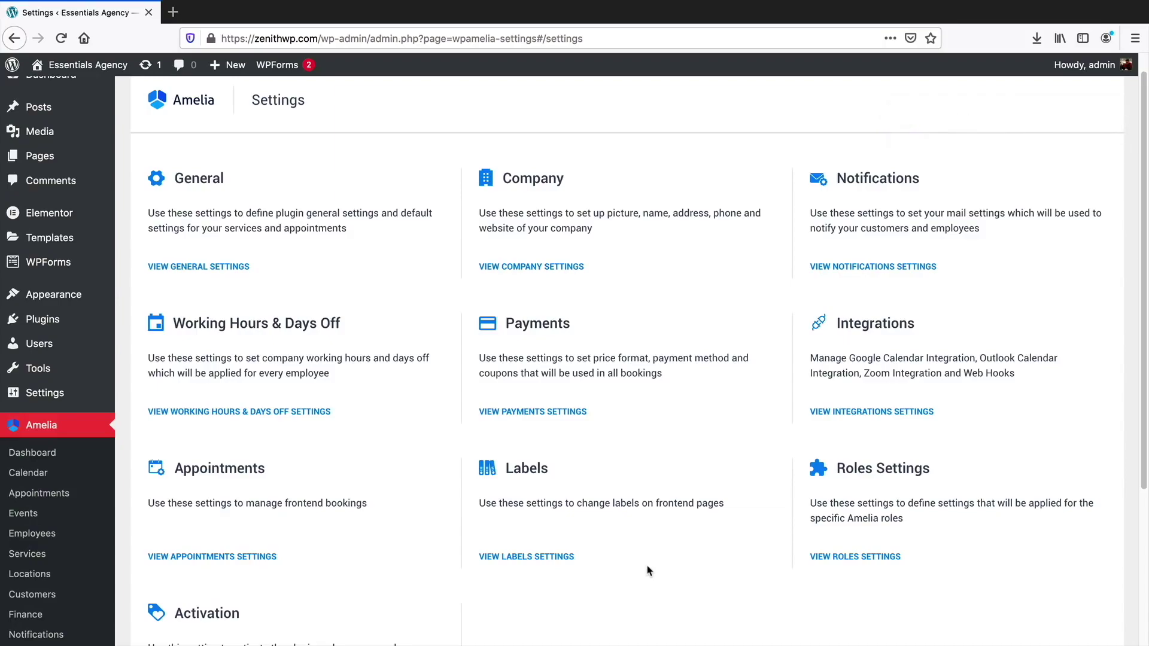
scroll(649, 571, up, 1)
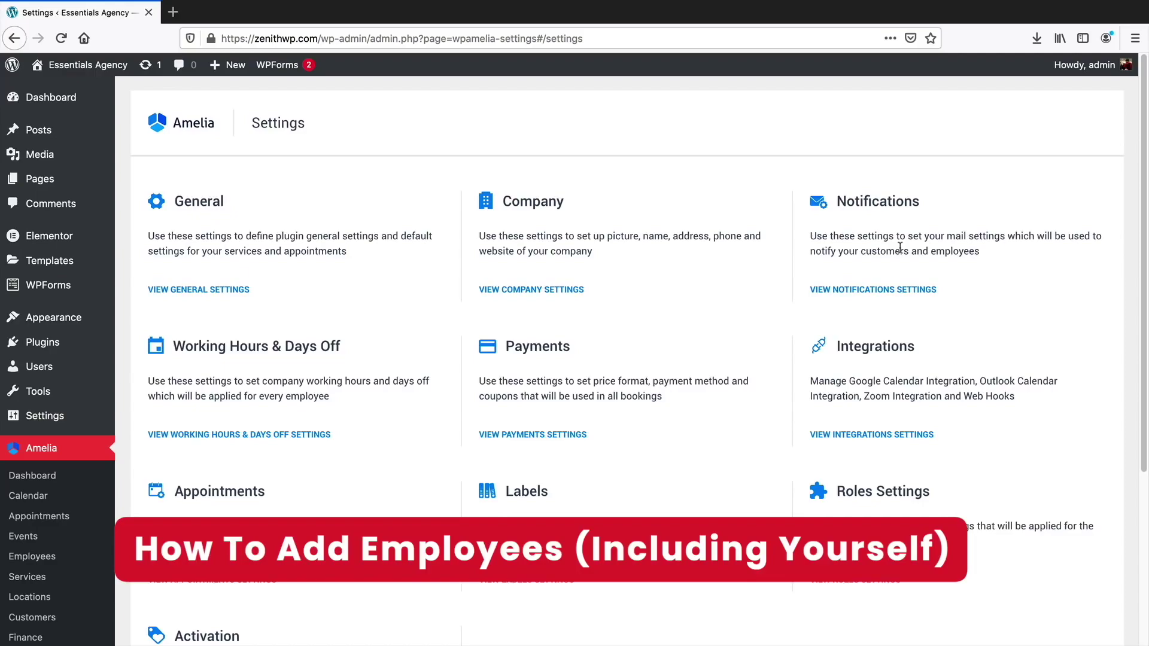
mouse_move(62, 370)
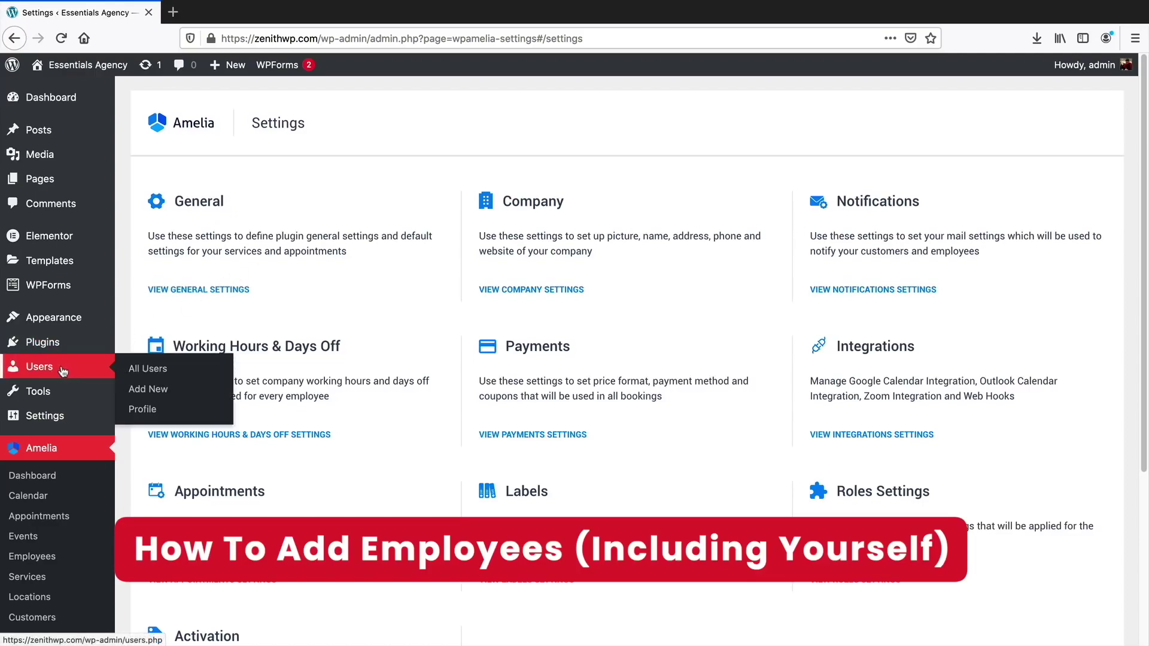
- Open the admin user's profile and enter a first and last name
click(140, 372)
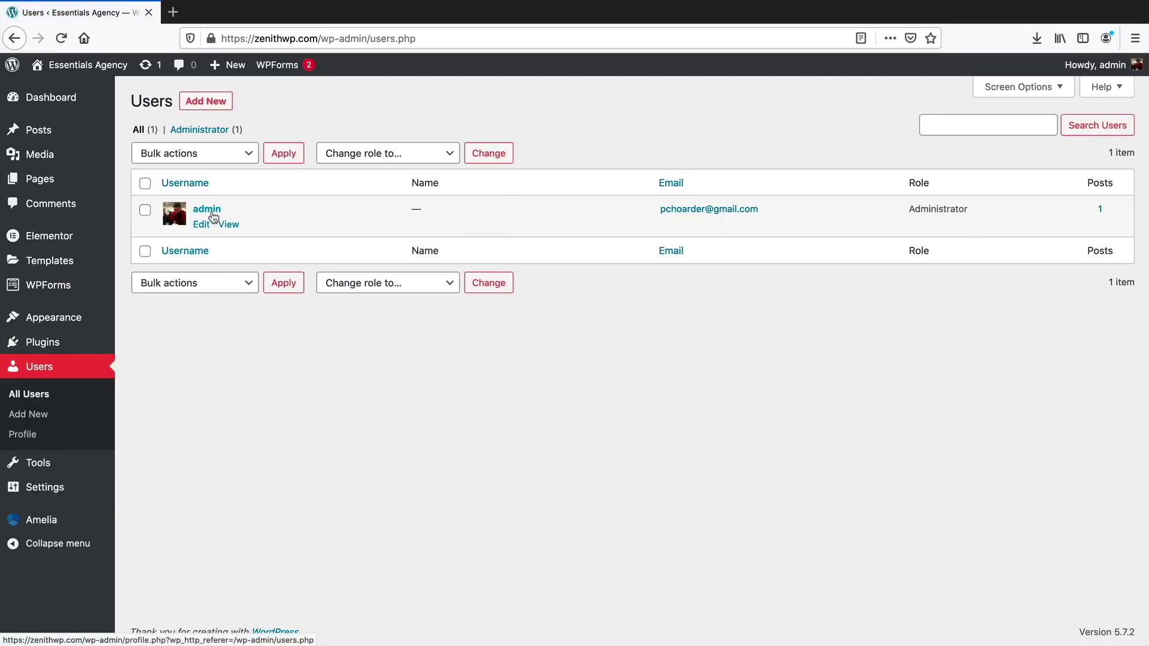
click(212, 215)
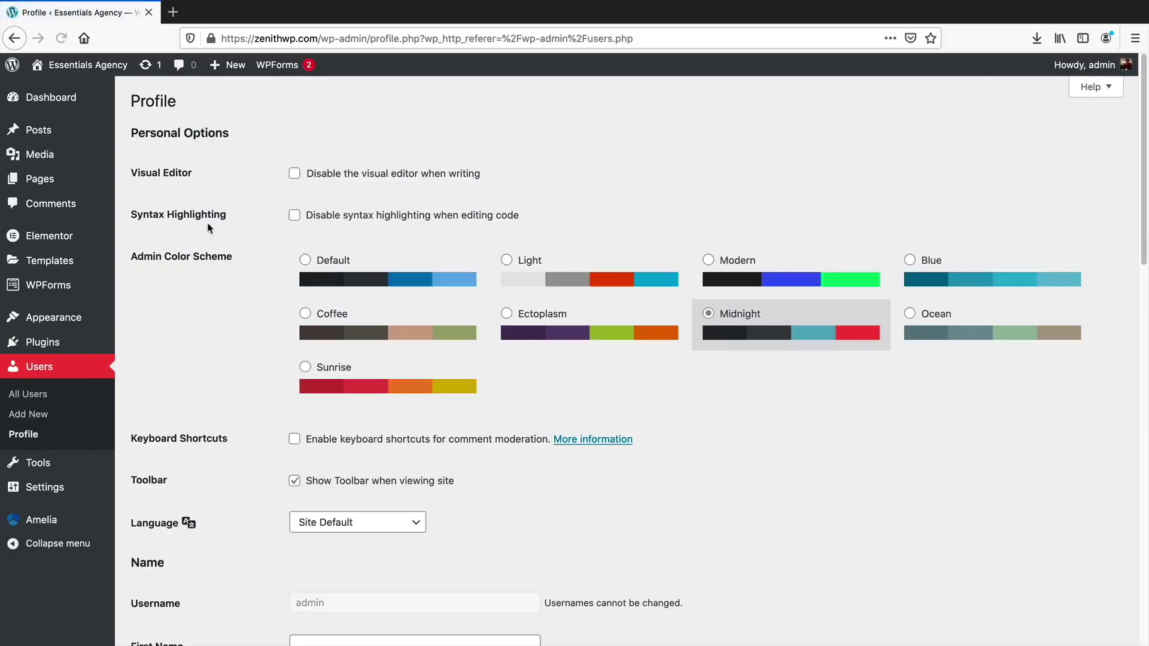
scroll(218, 357, down, 6)
click(299, 426)
click(329, 471)
click(361, 426)
text(Darrel)
key(Tab)
text(Wilson)
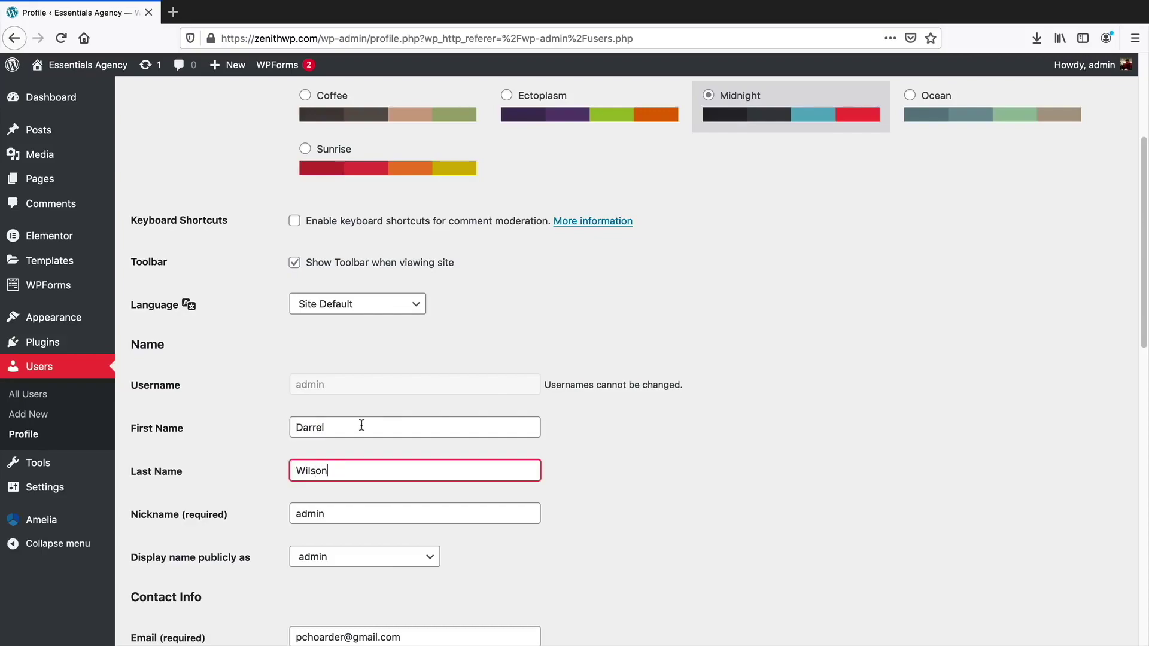
- Save the updated admin profile and return to All Users
scroll(361, 425, down, 4)
click(378, 417)
scroll(374, 407, down, 2)
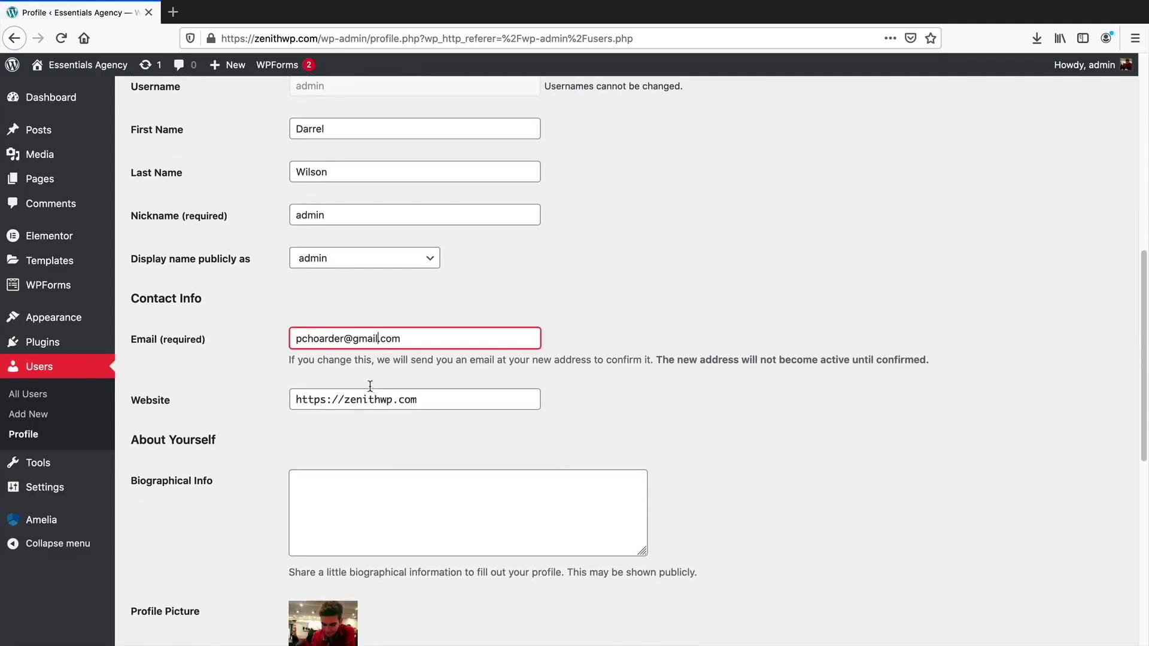
scroll(377, 371, down, 10)
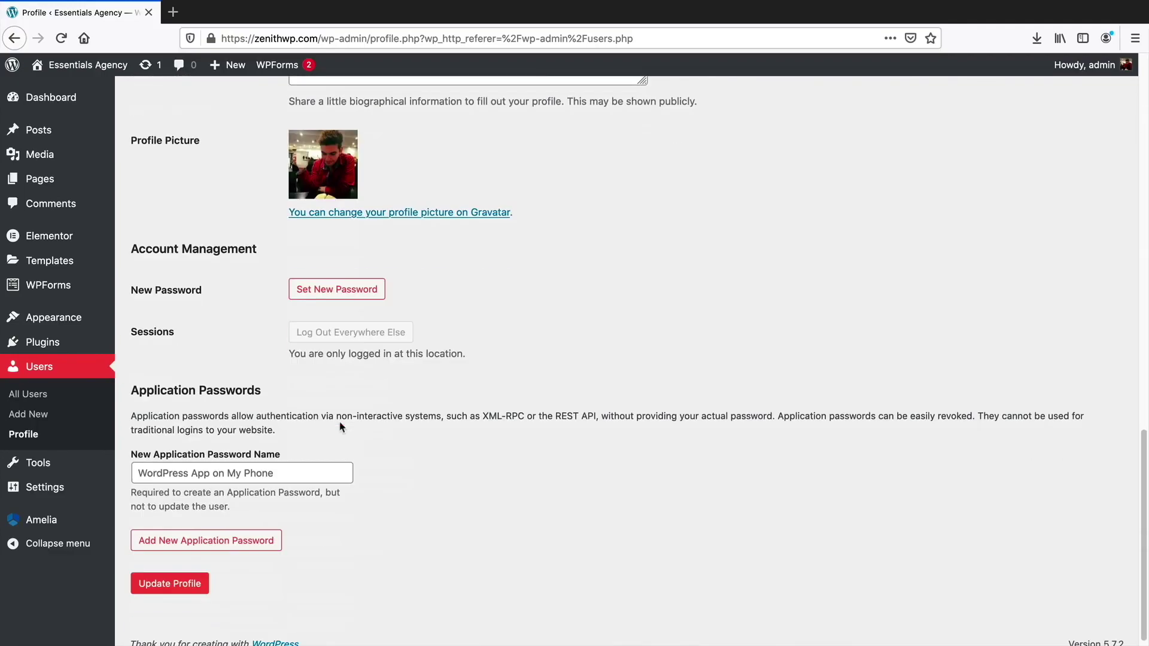
click(175, 574)
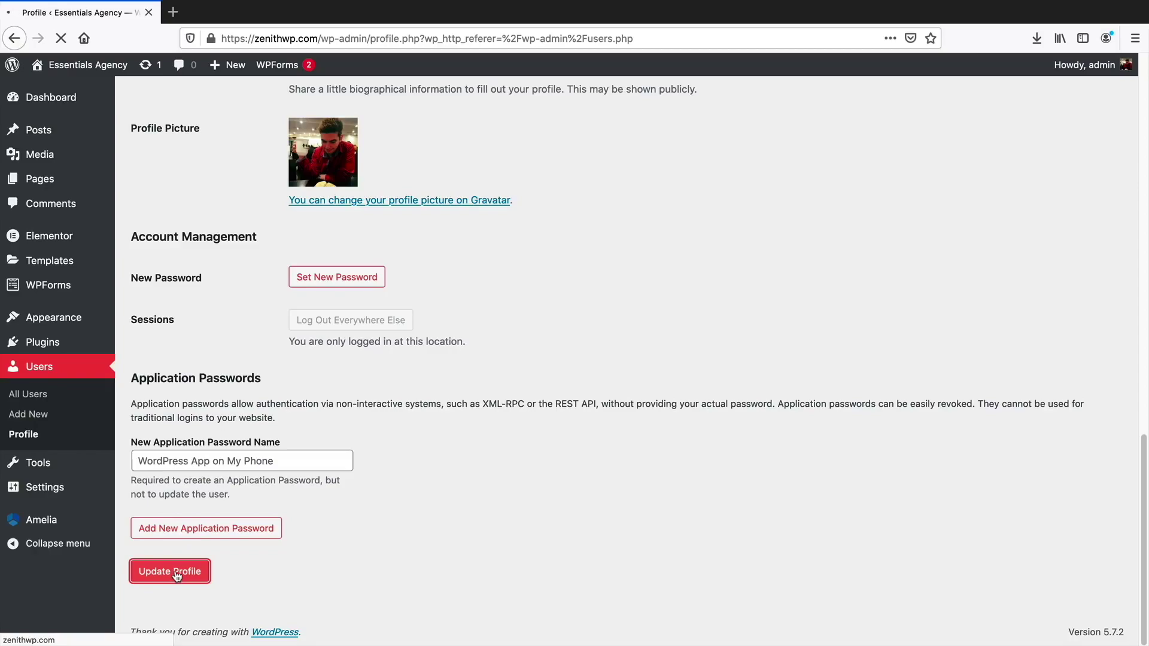
click(31, 395)
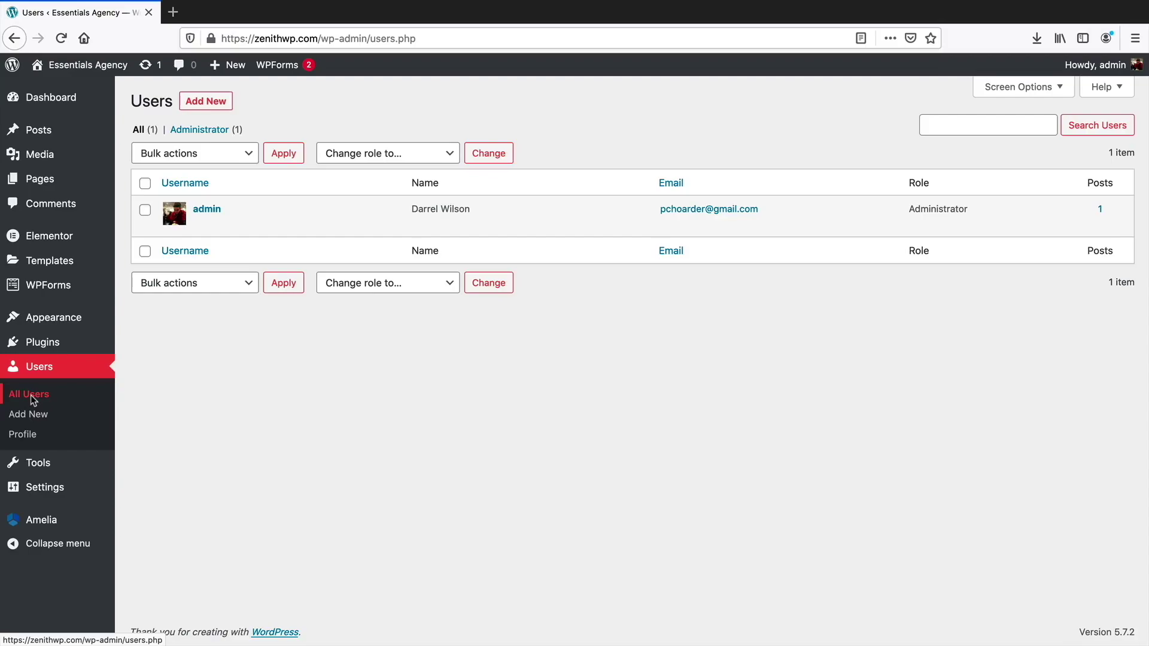
- Start a new user with a username and the browser-suggested email address
click(221, 106)
click(344, 170)
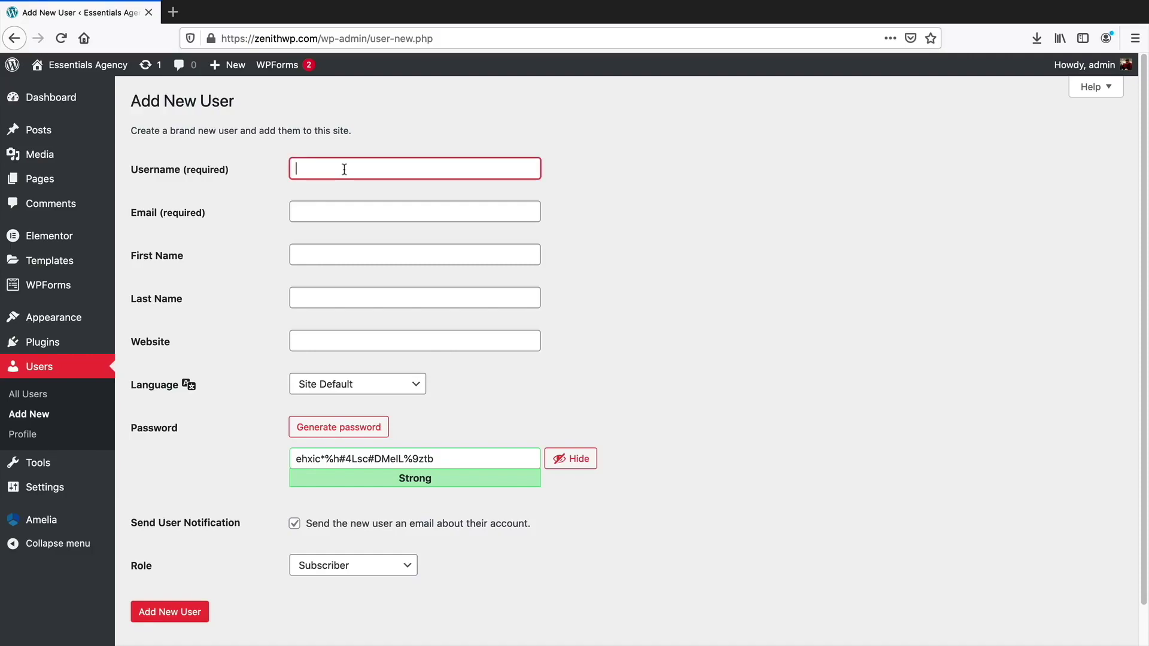
text(Patty)
click(415, 211)
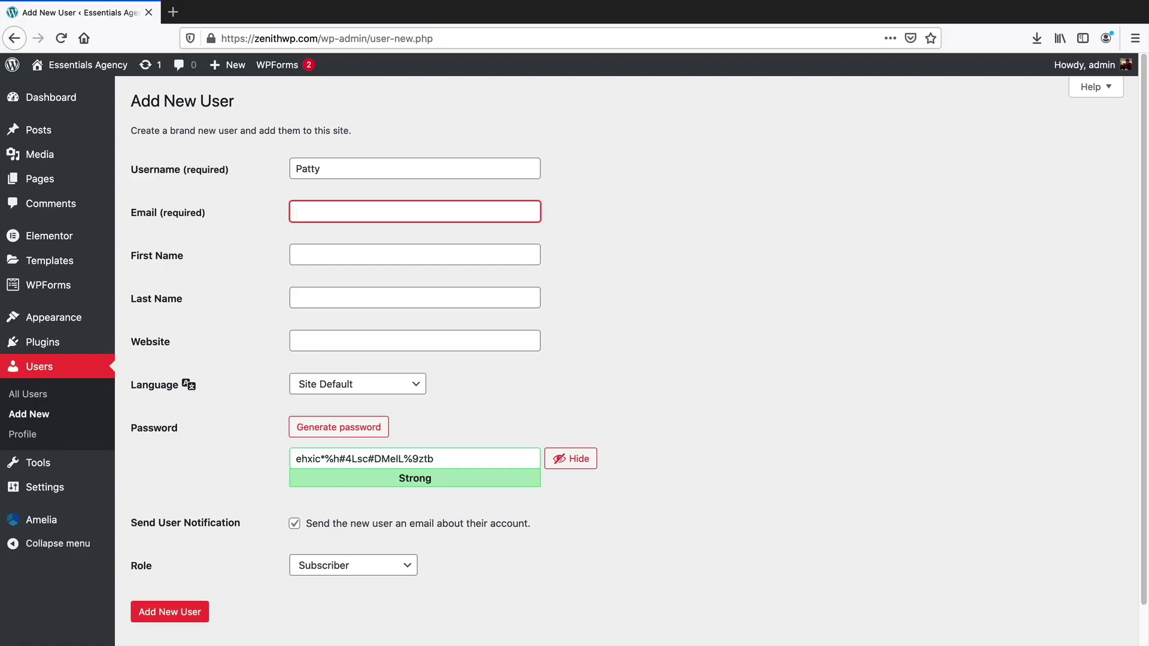
text(d)
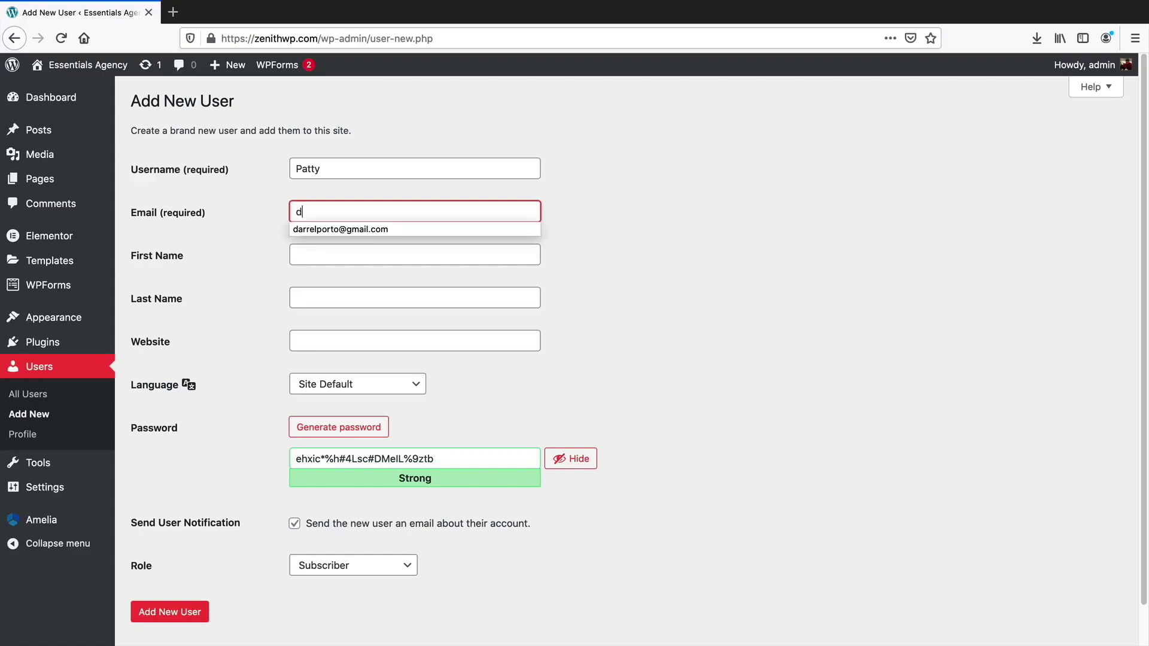
text(arrel)
key(Down)
key(Return)
- Fill in the new user's first and last name and keep language at Site Default
click(296, 254)
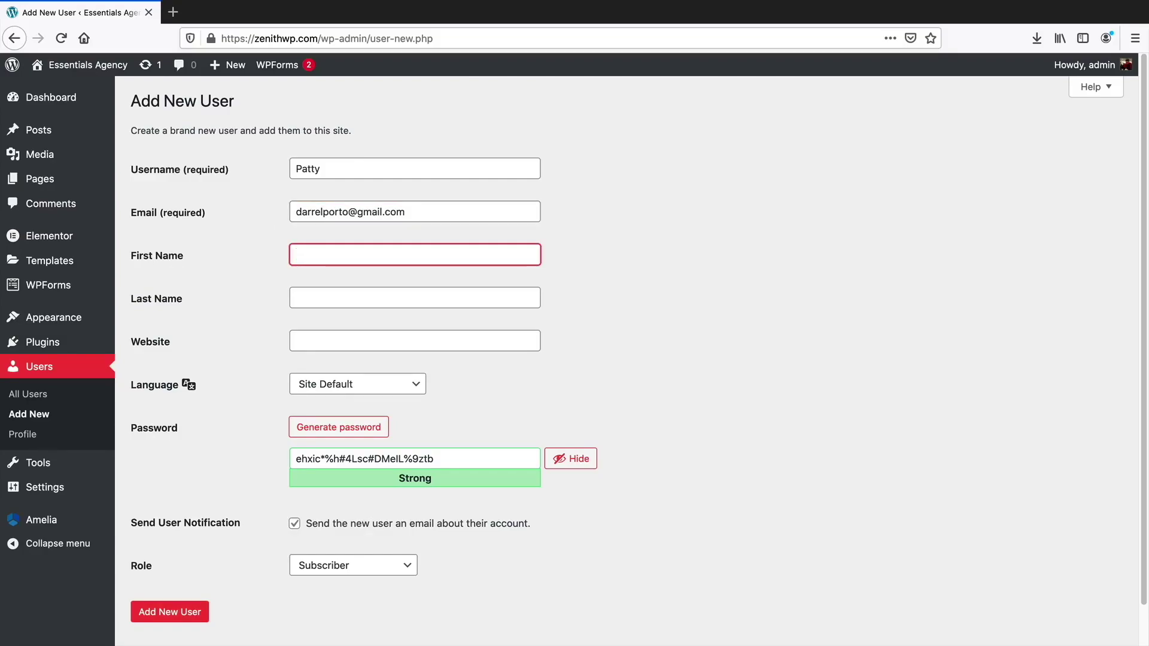
click(296, 298)
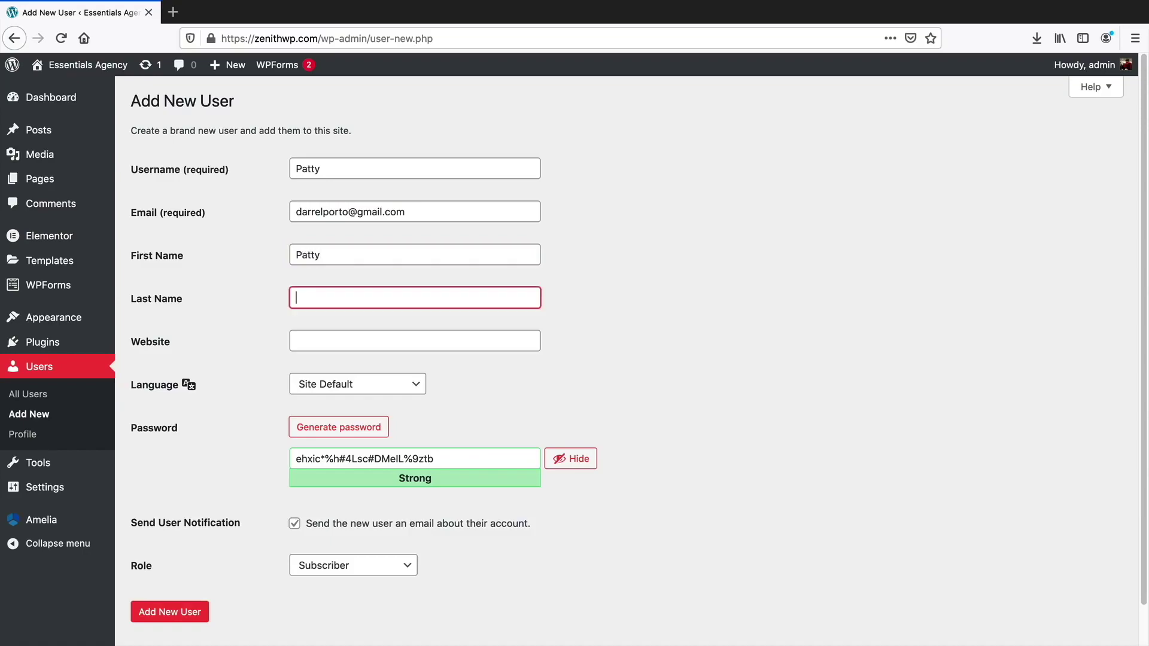
key(Tab)
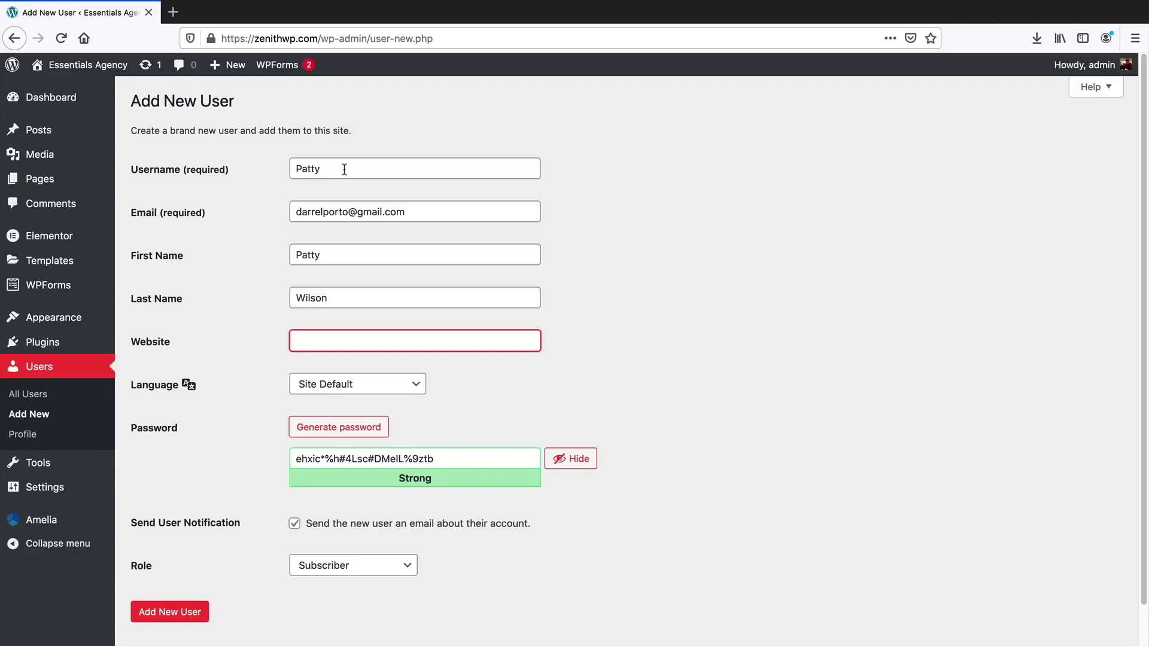
click(345, 387)
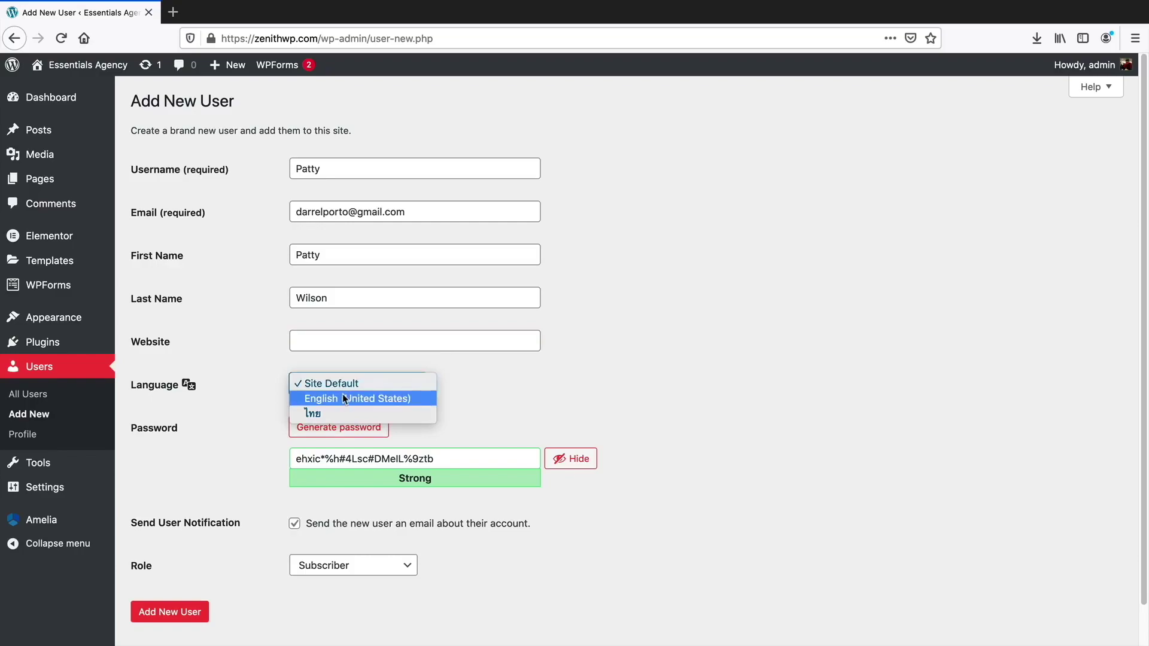
click(344, 390)
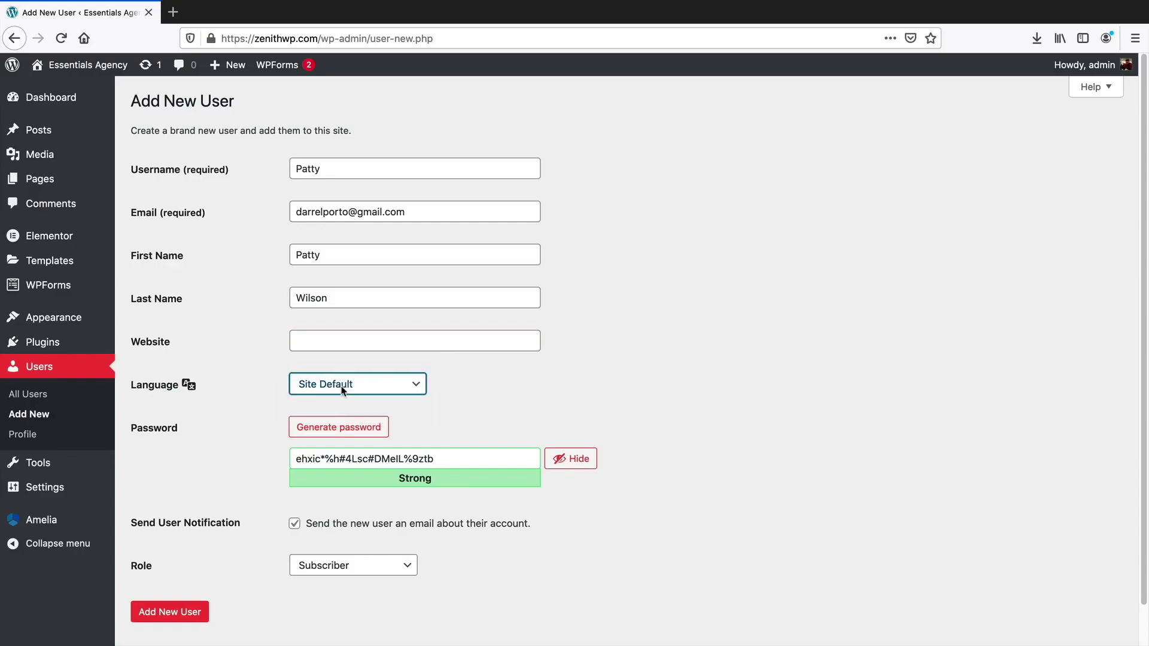
- Replace the generated password with a custom weak password and confirm weak-password use
scroll(376, 421, down, 1)
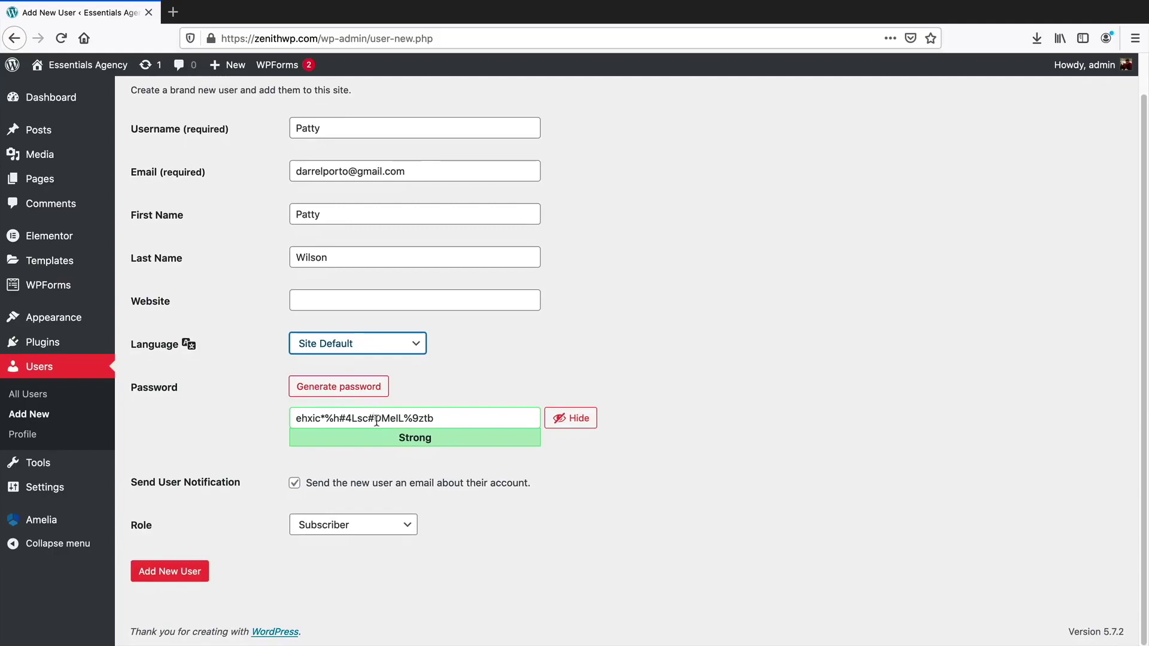
triple_click(376, 421)
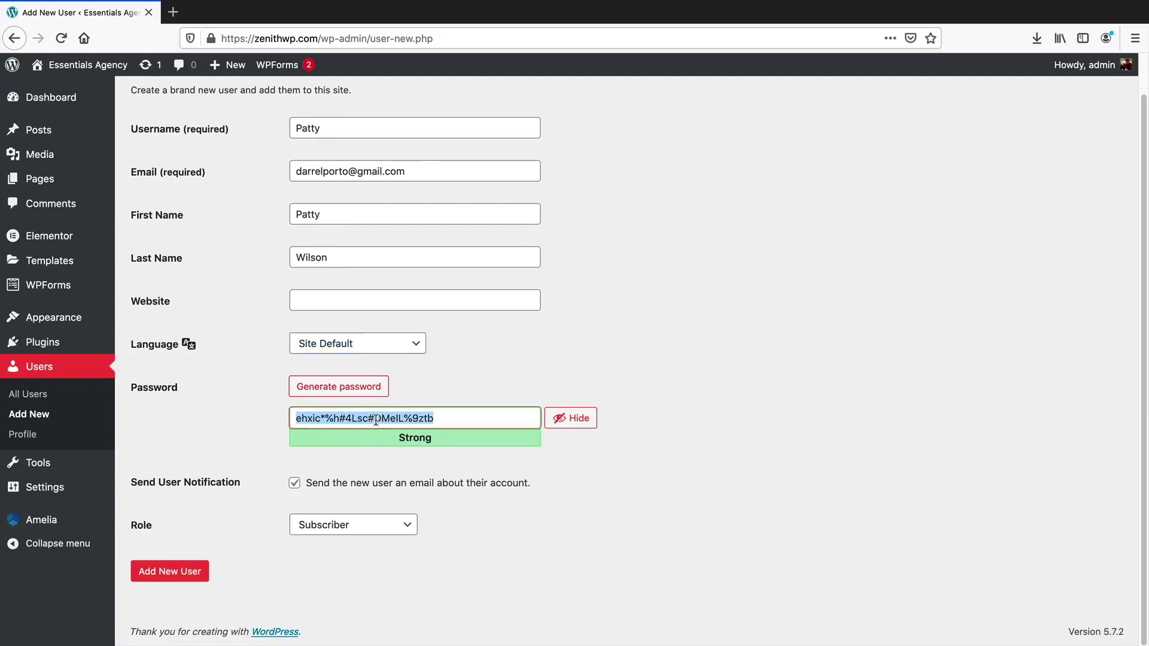
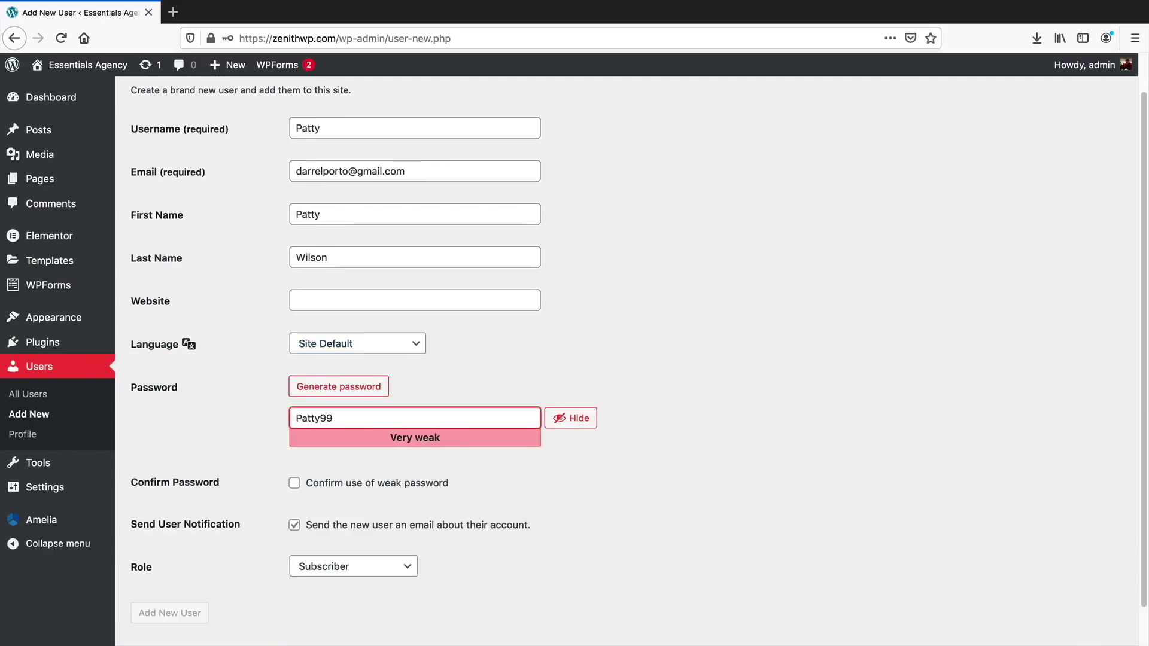
click(366, 486)
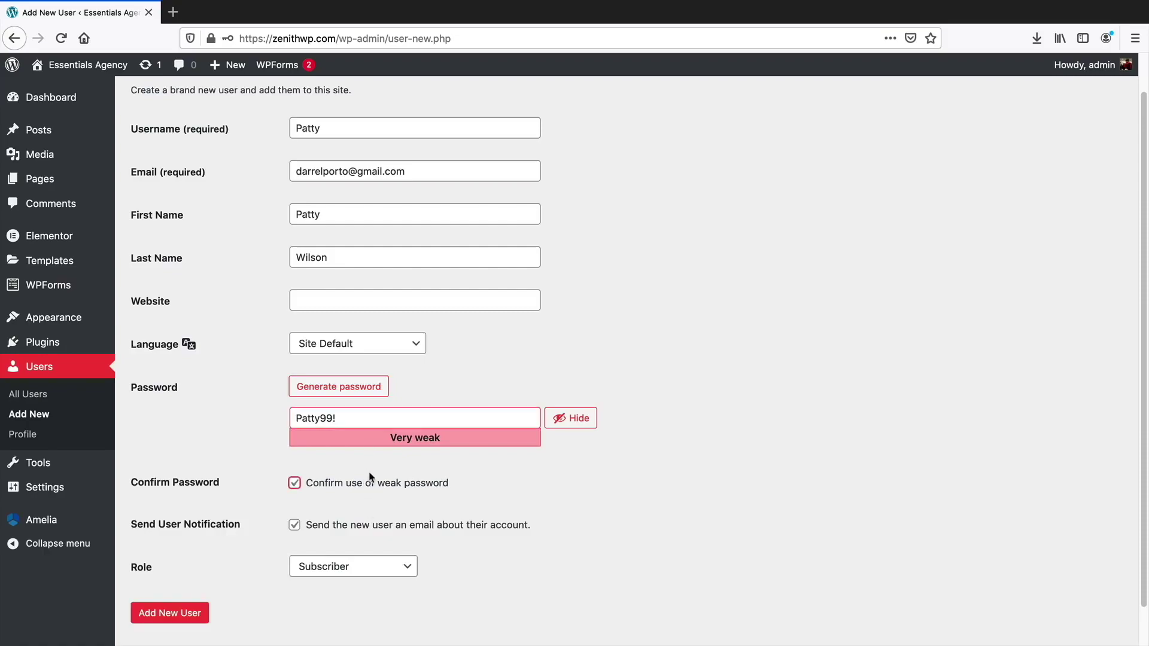
- Give the user the Amelia Employee role and create the account
scroll(444, 479, down, 1)
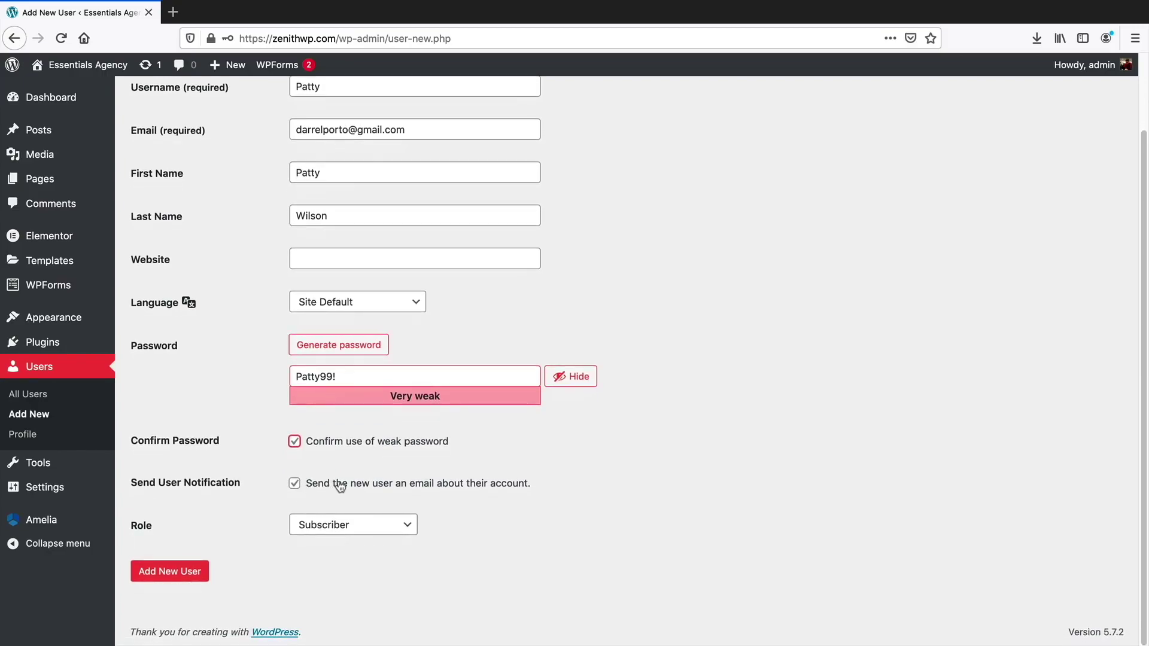
click(422, 526)
click(388, 525)
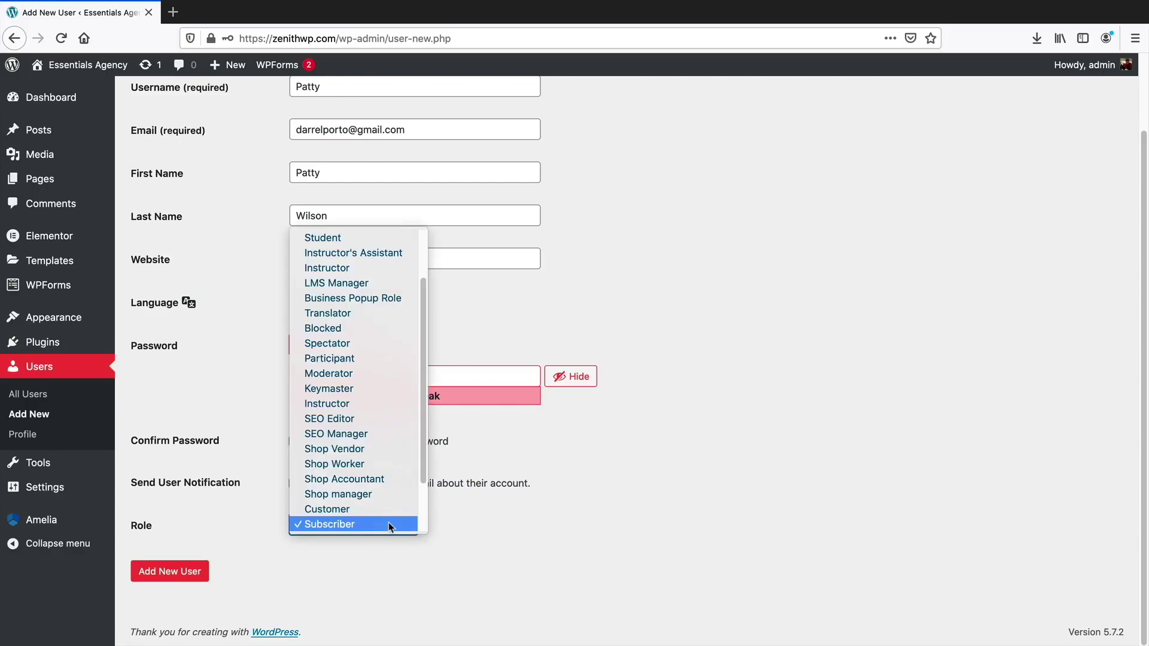
scroll(389, 486, up, 2)
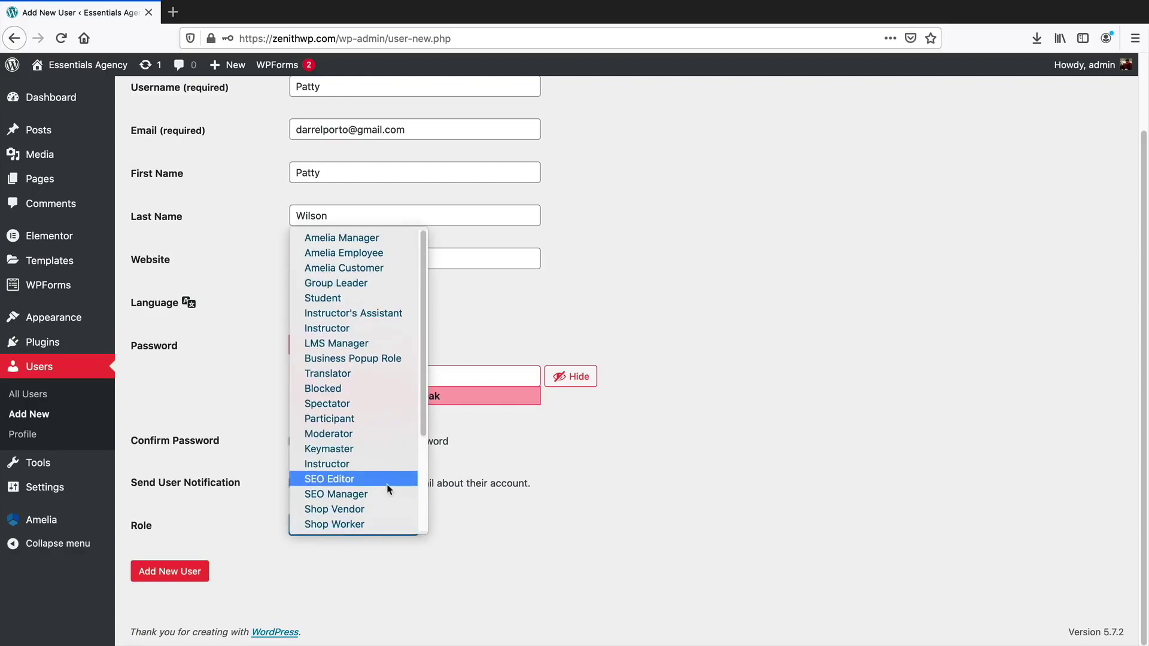
click(373, 257)
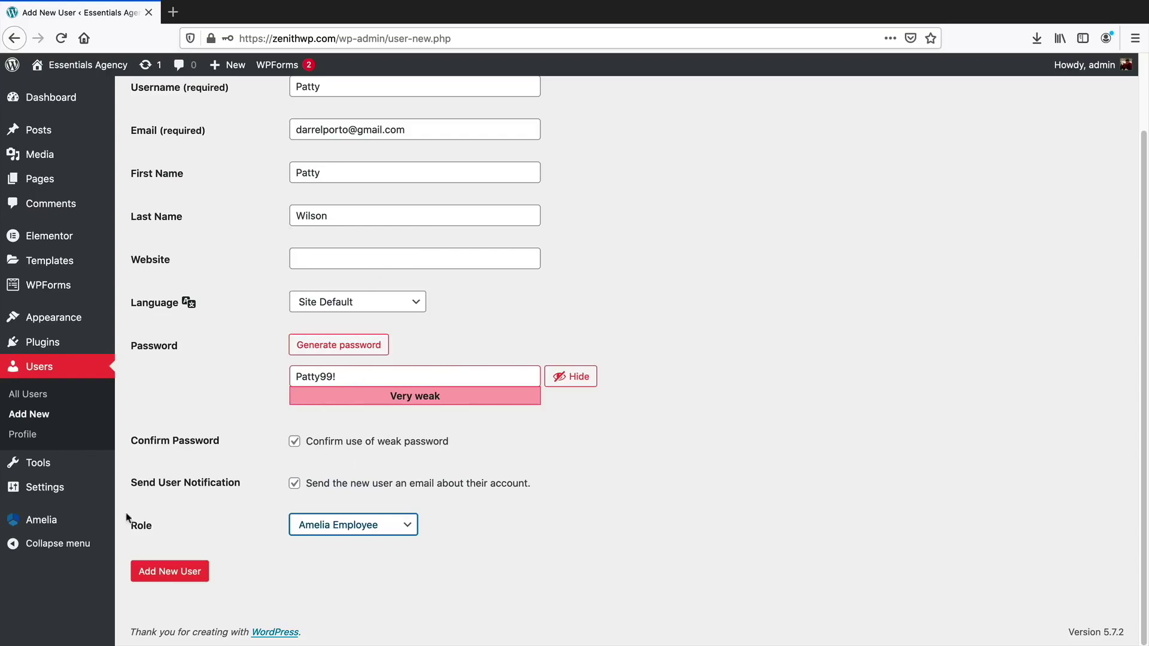
mouse_move(65, 532)
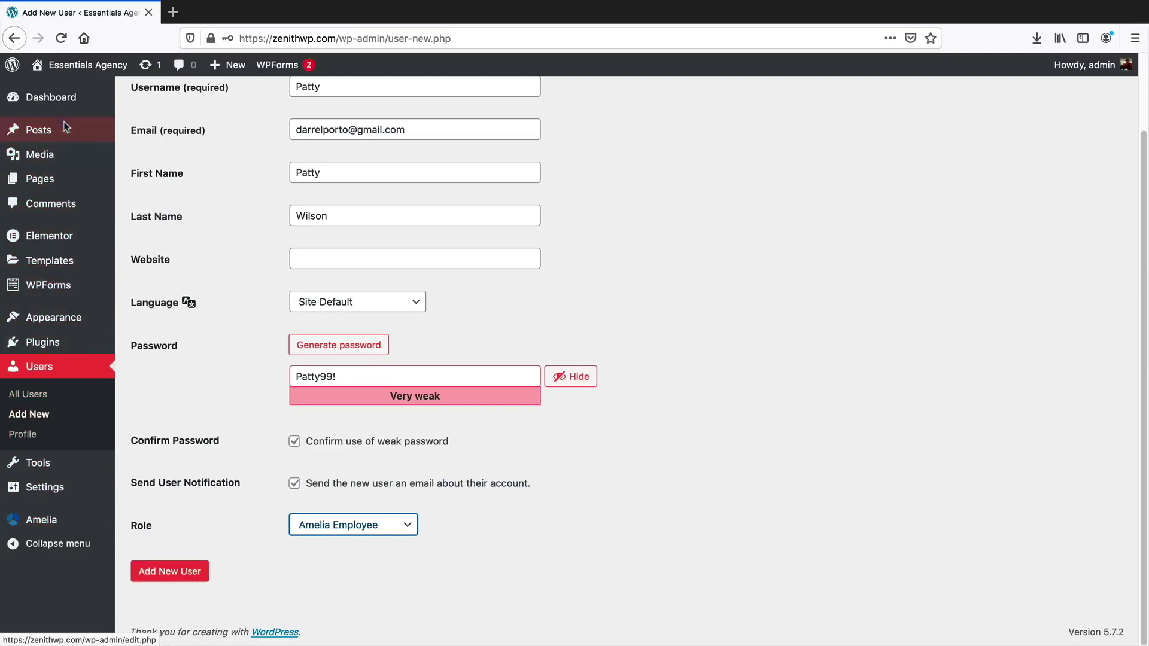
mouse_move(66, 189)
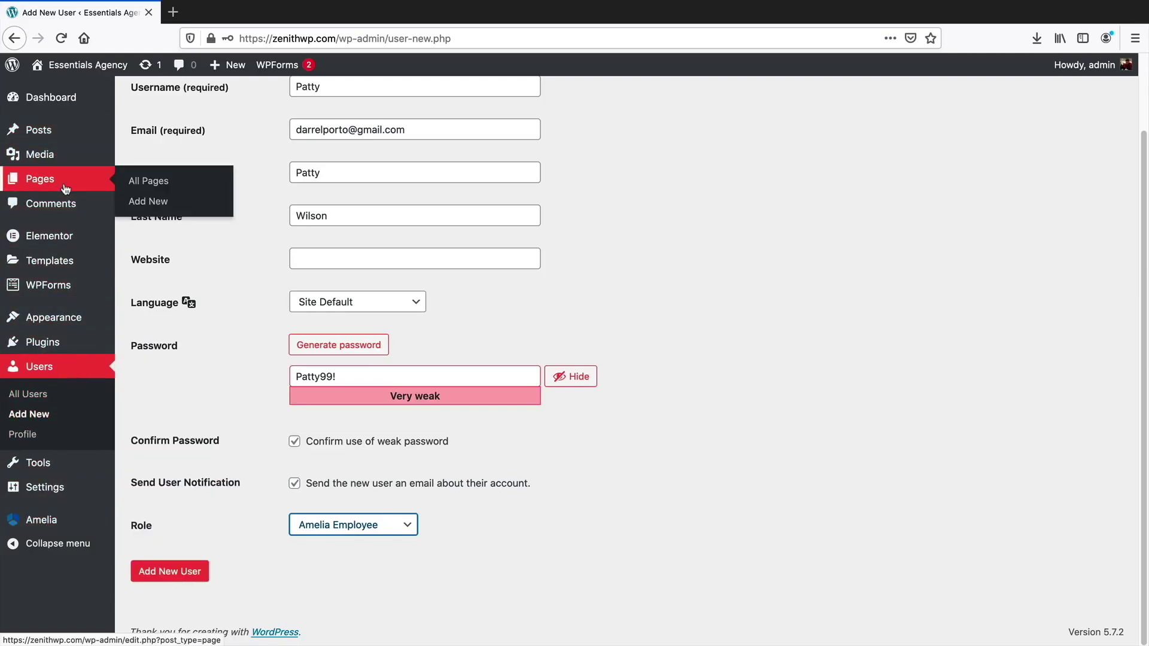
click(182, 573)
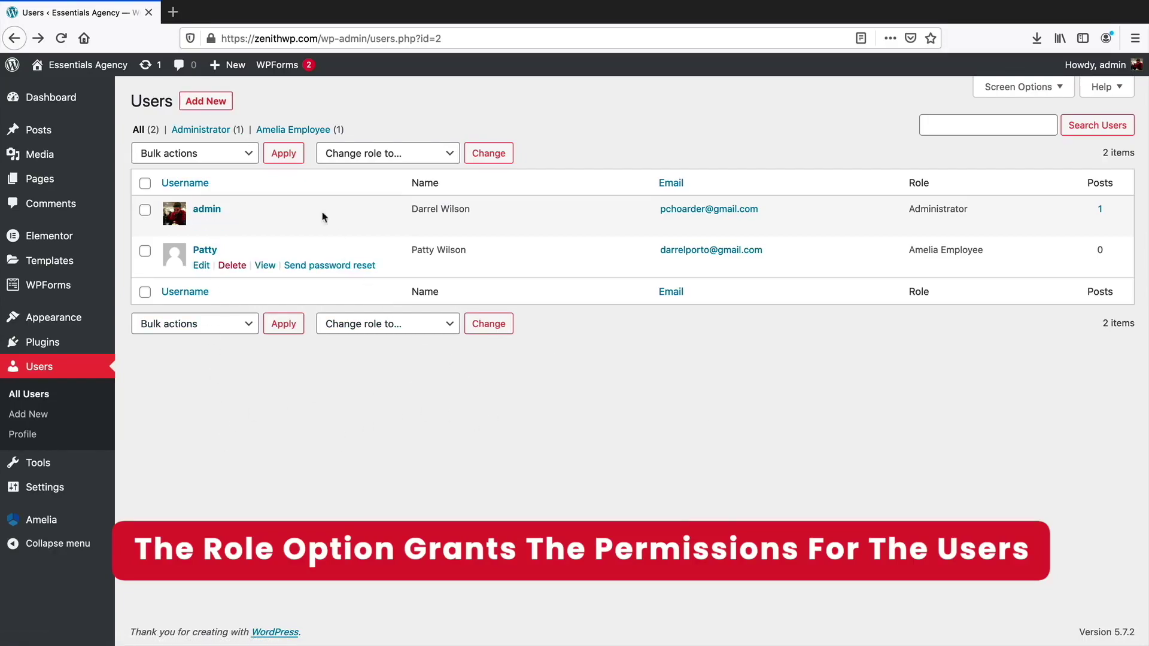
click(217, 103)
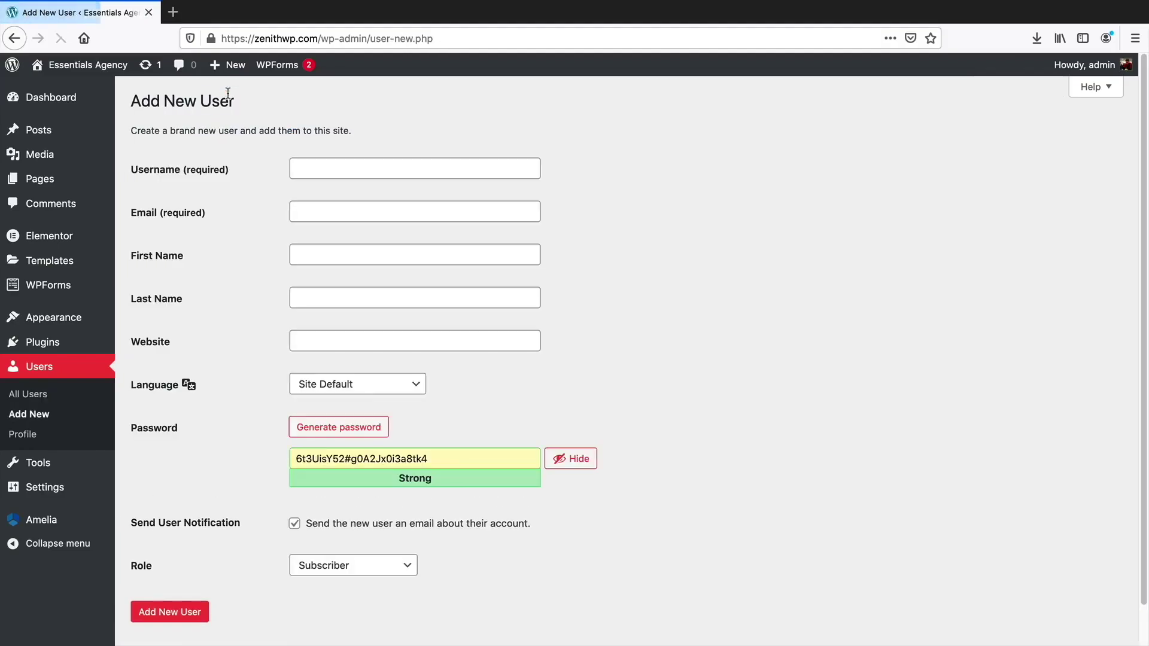
- Enter the second user's username and details, then create the account
click(325, 166)
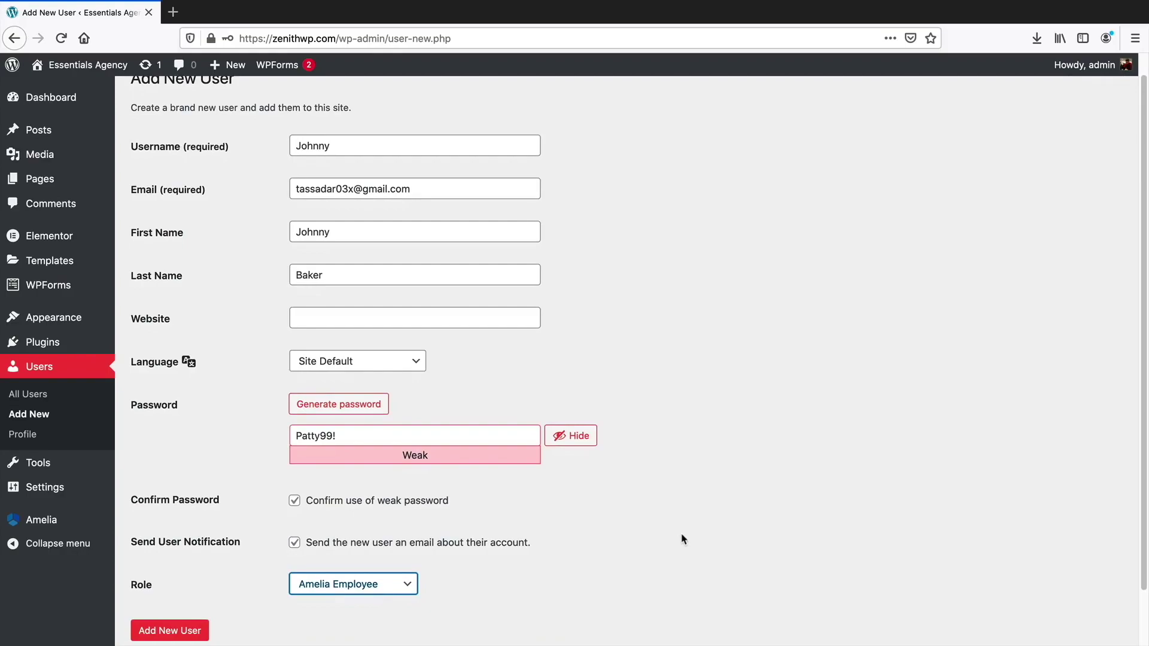
click(166, 634)
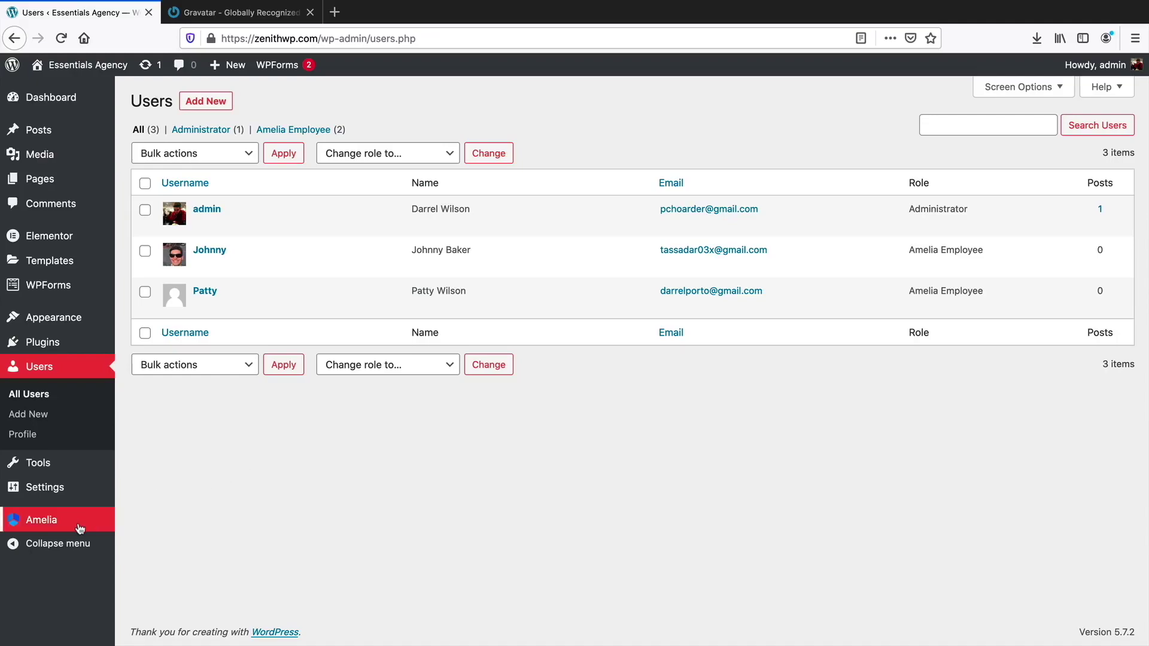
- Add a new Amelia employee with personal-injury-template-attorney-photo-2-1.jpg as its profile photo
mouse_move(79, 528)
click(173, 437)
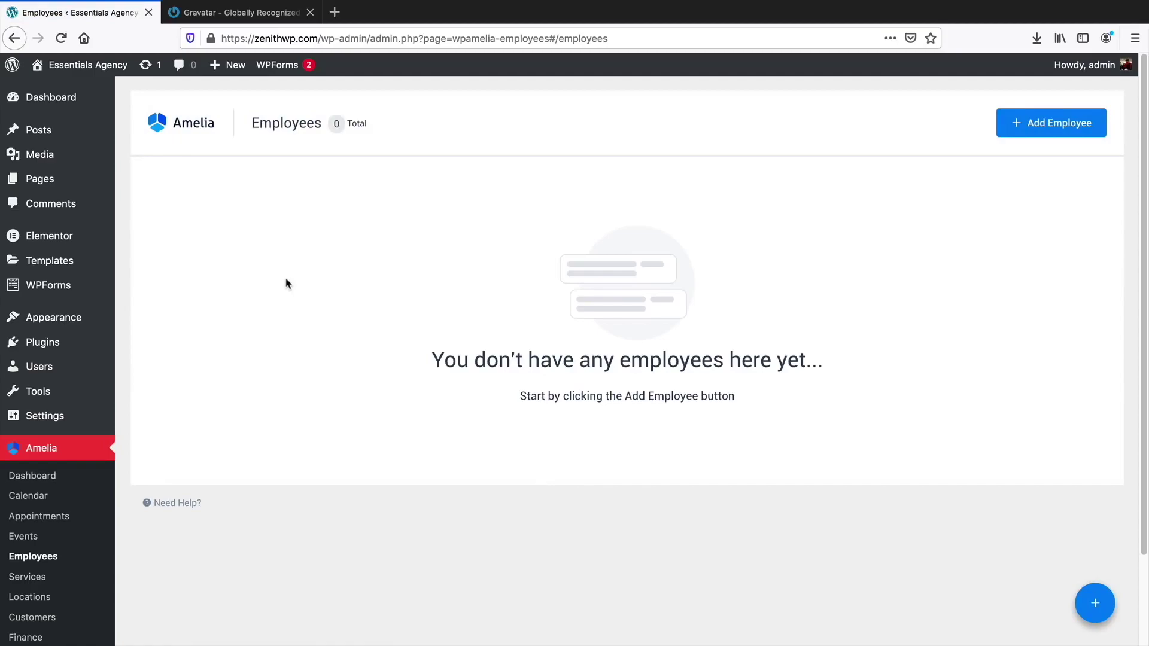
click(1042, 129)
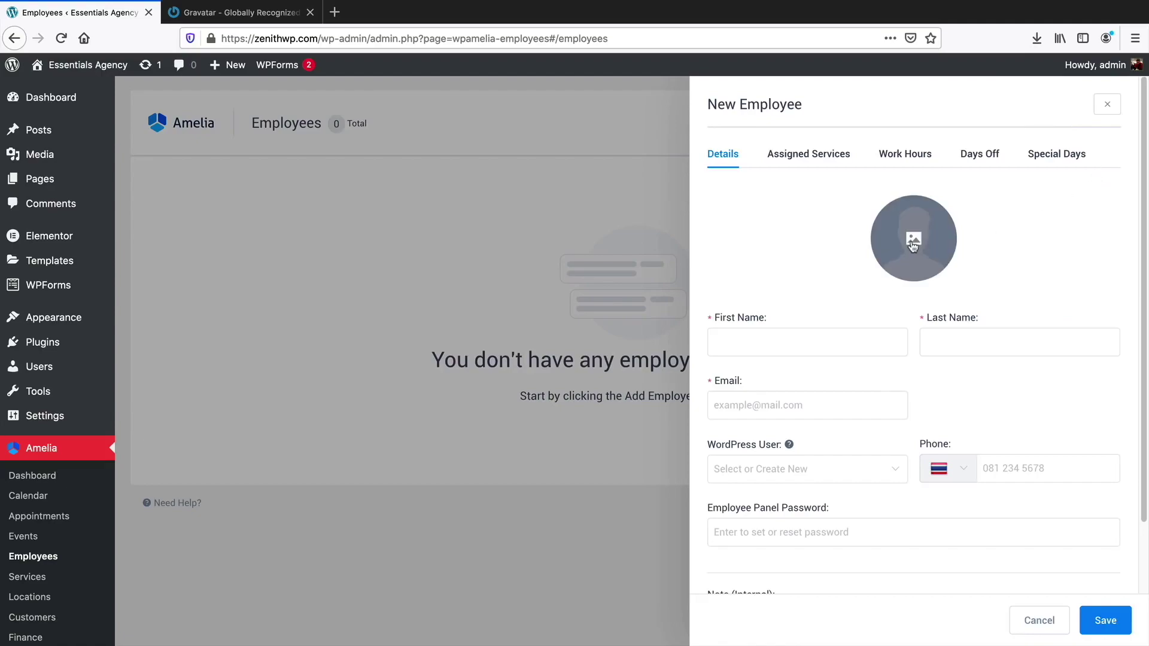
click(913, 242)
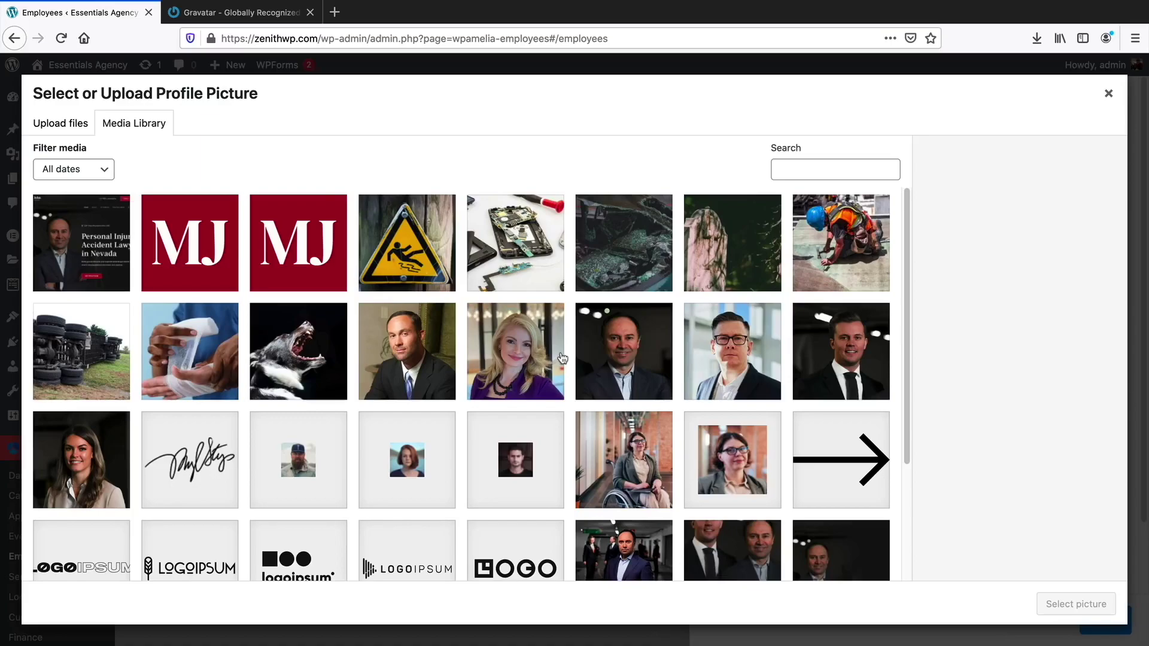
scroll(563, 358, down, 2)
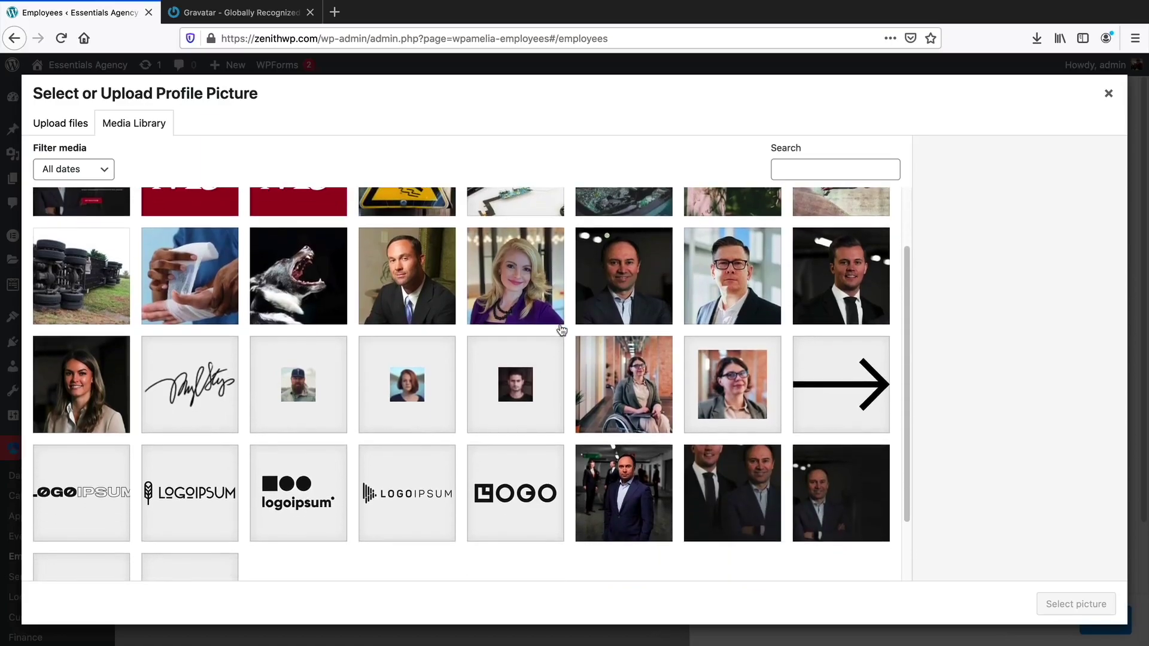
click(128, 371)
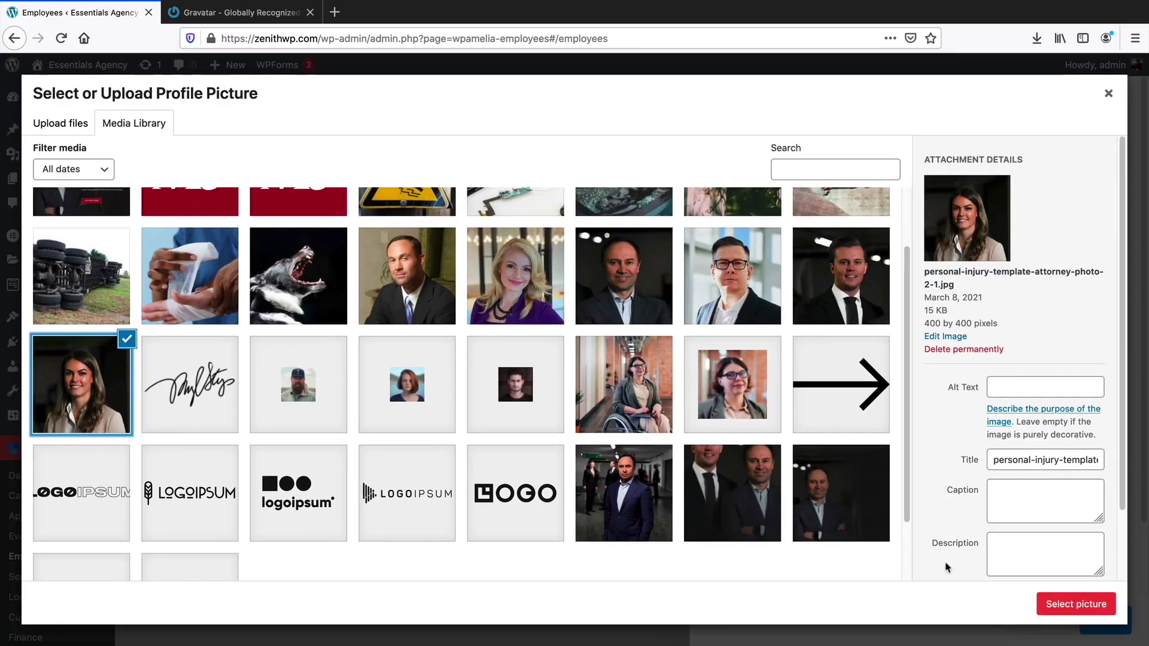
click(1082, 606)
click(836, 338)
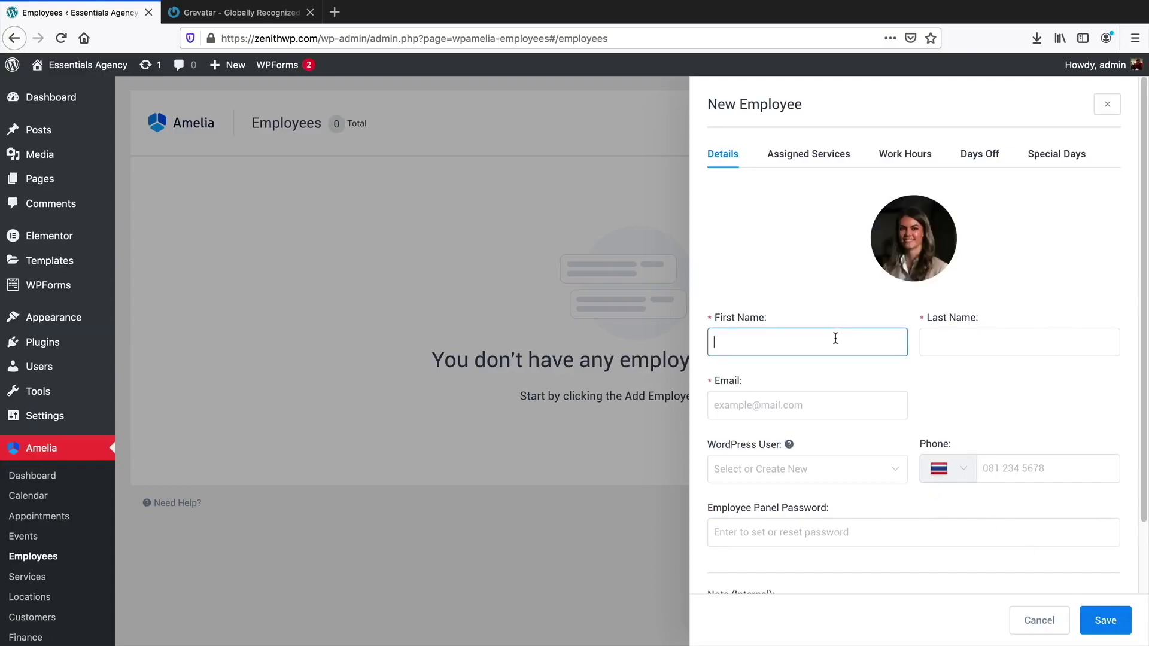
- Enter the employee's first name, last name and e-mail, and link her WordPress user
key(Tab)
key(Tab)
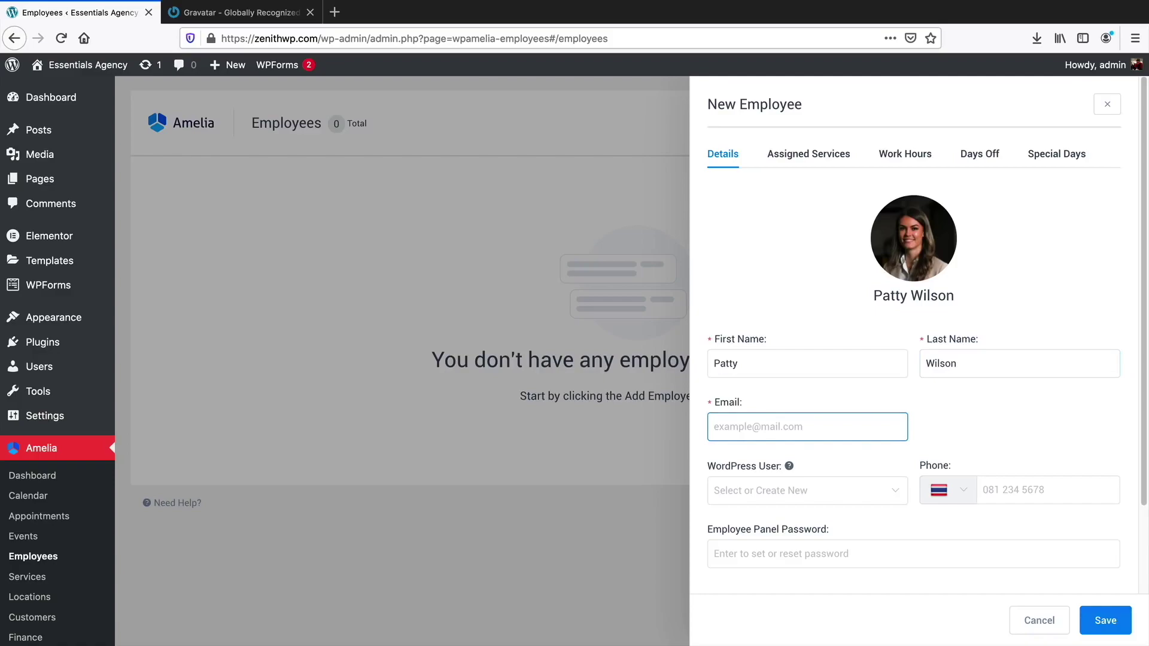
key(Tab)
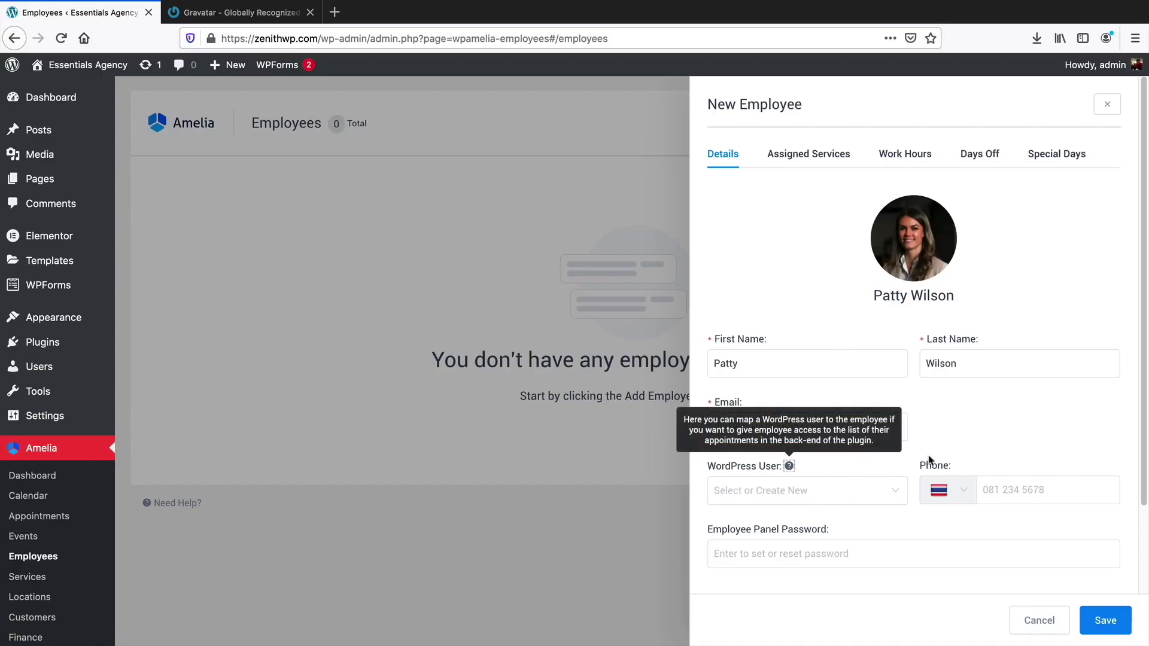
click(770, 495)
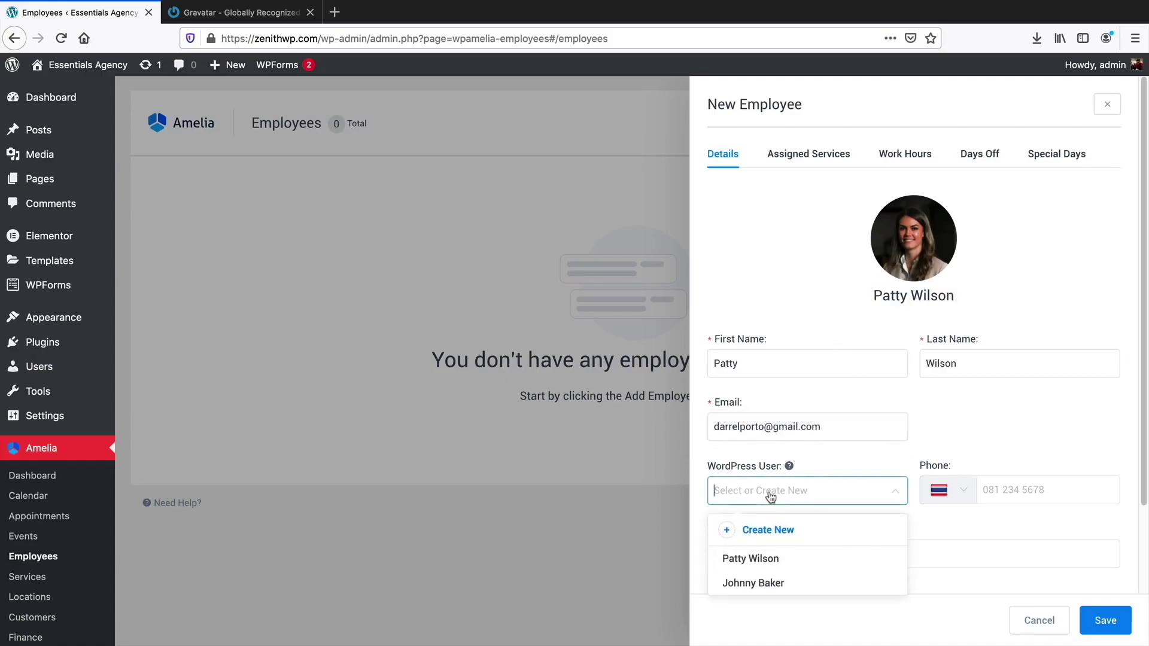
scroll(771, 500, down, 2)
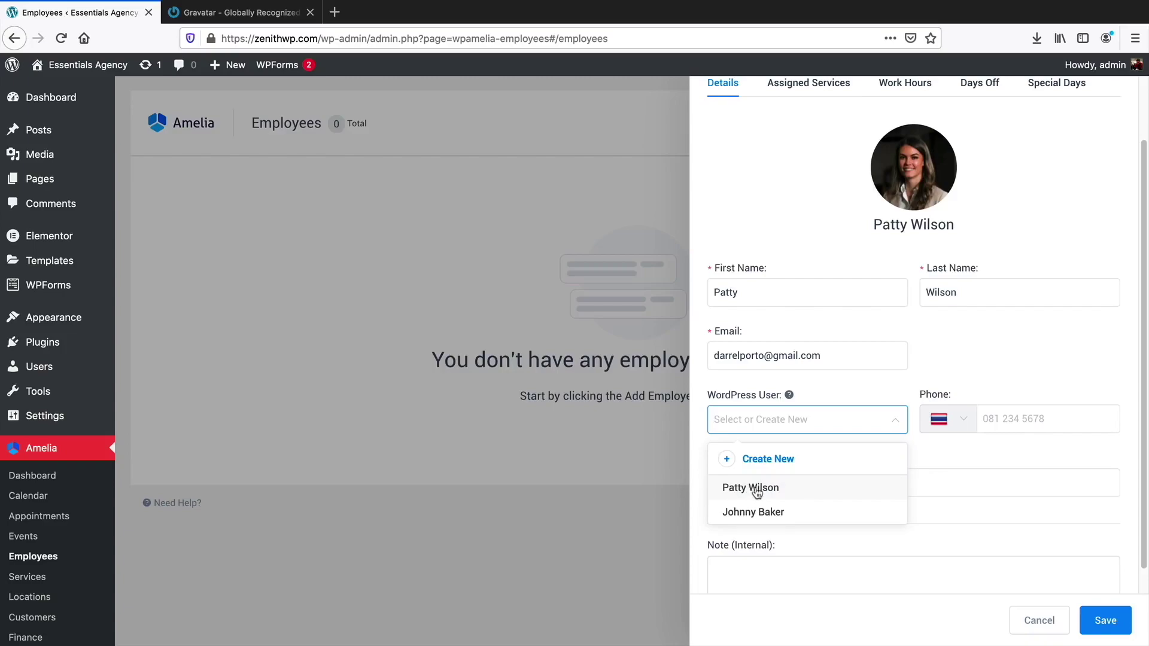
click(757, 492)
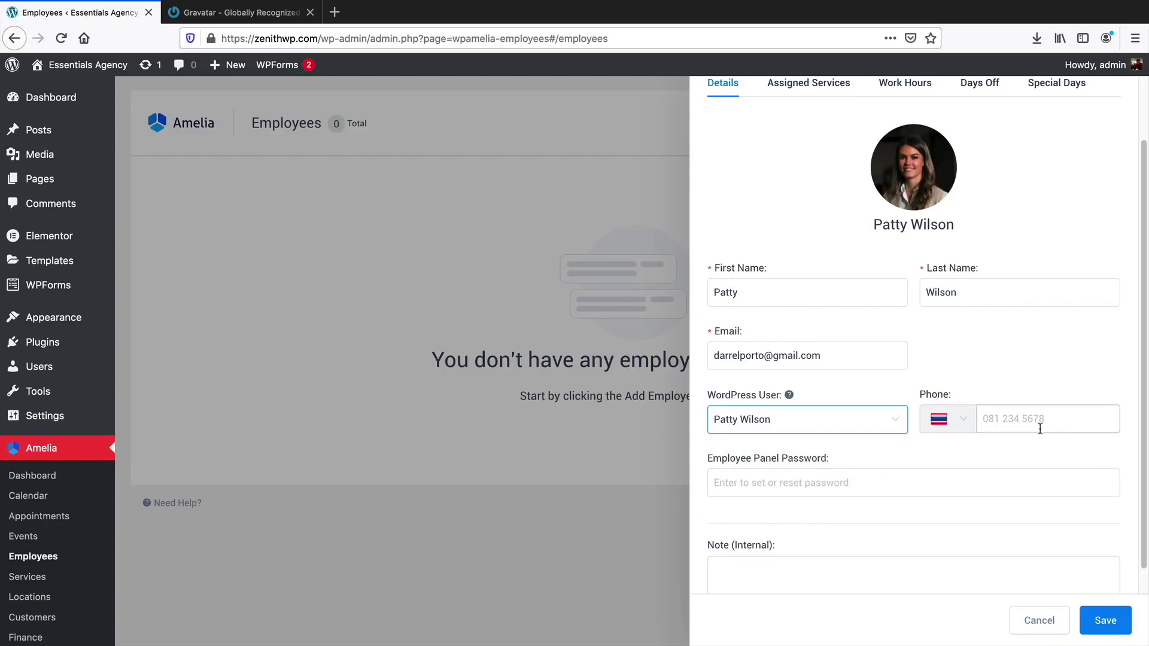
- Touch the panel password and internal note fields, then save the employee
scroll(1039, 431, down, 1)
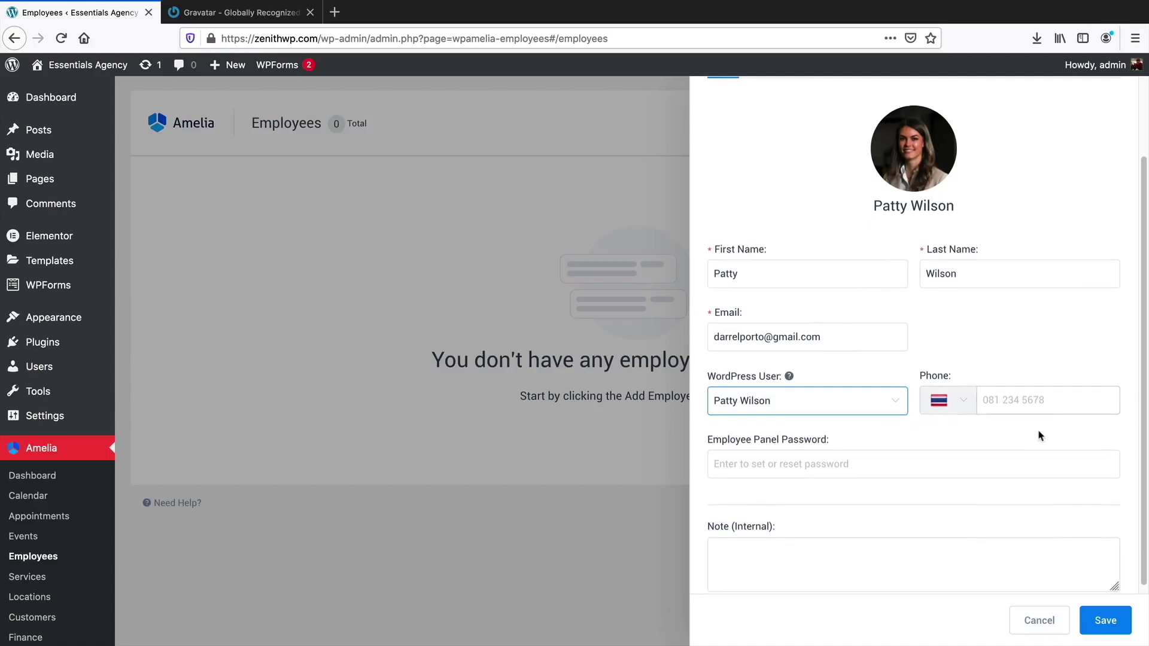
click(854, 425)
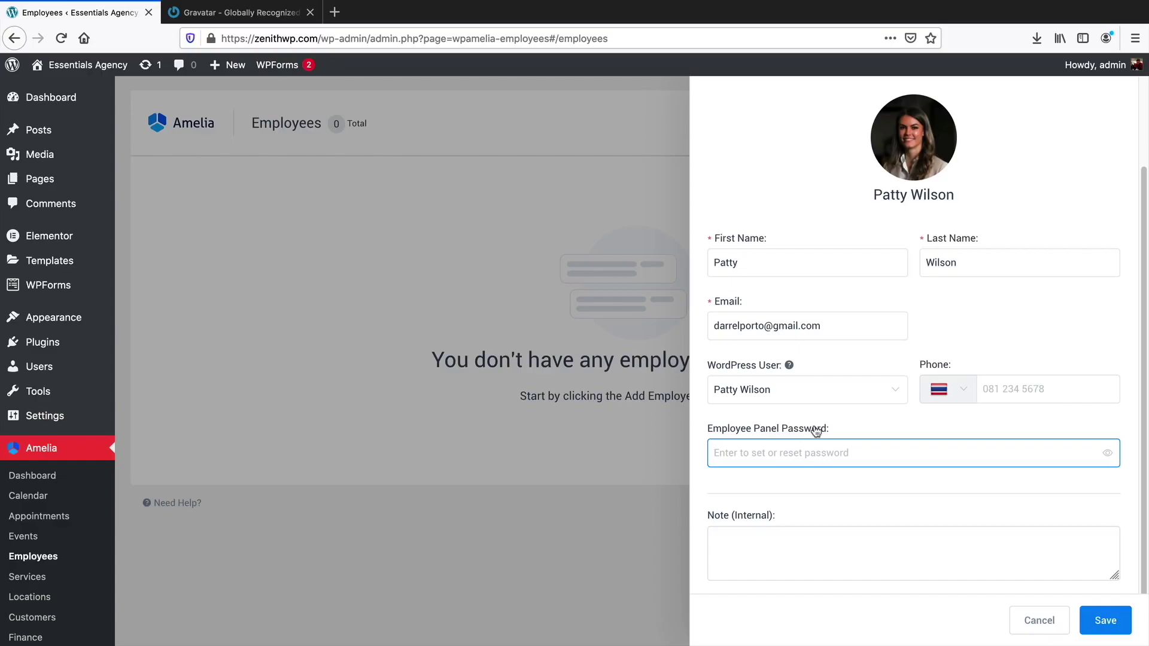
click(812, 456)
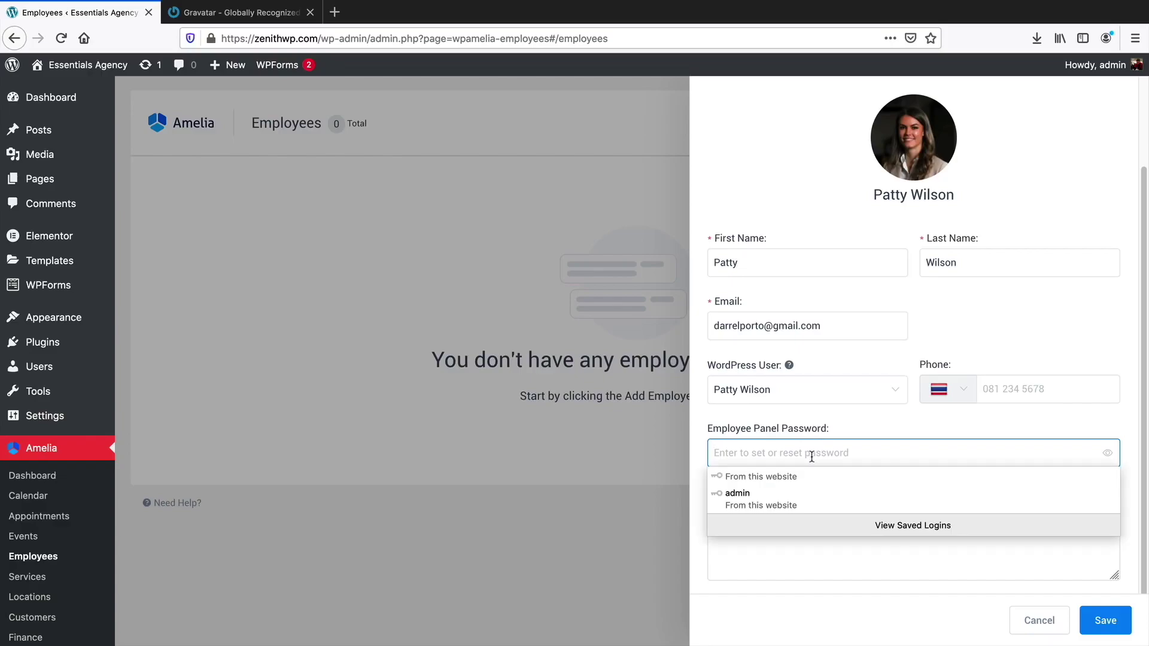
click(840, 429)
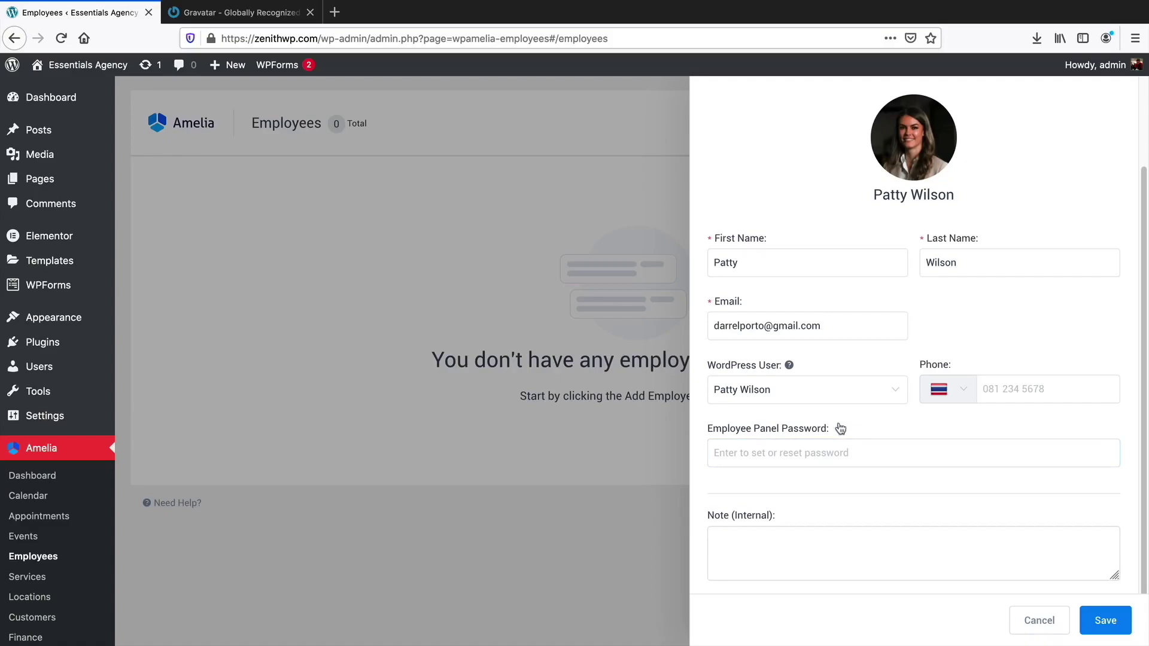
click(759, 548)
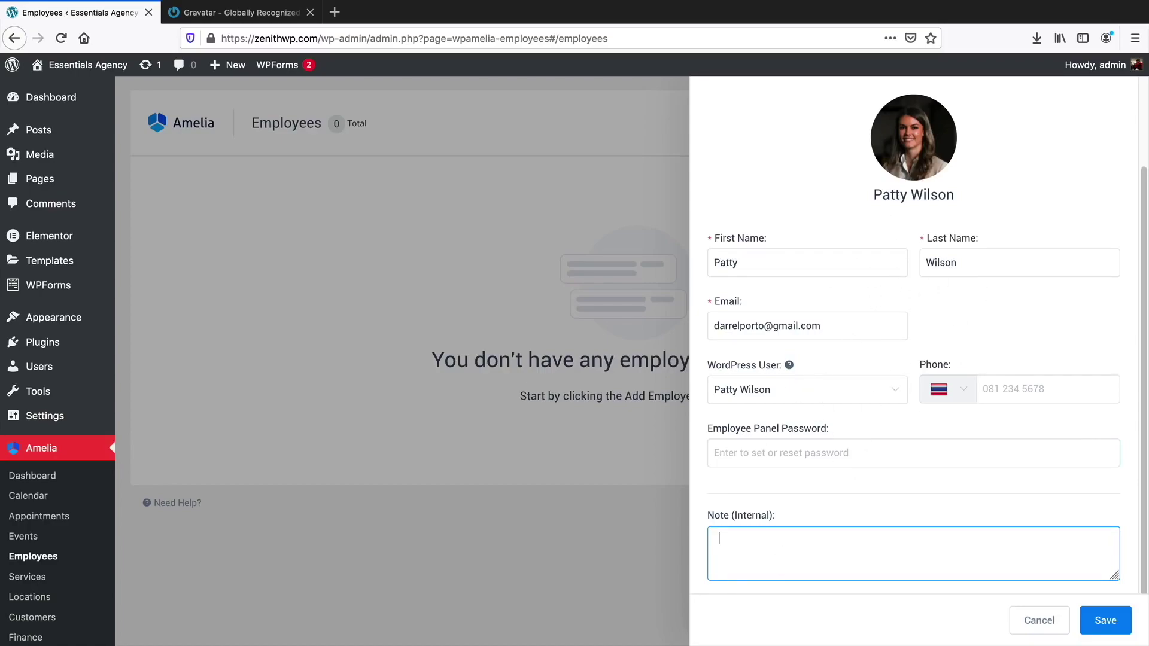
click(1102, 620)
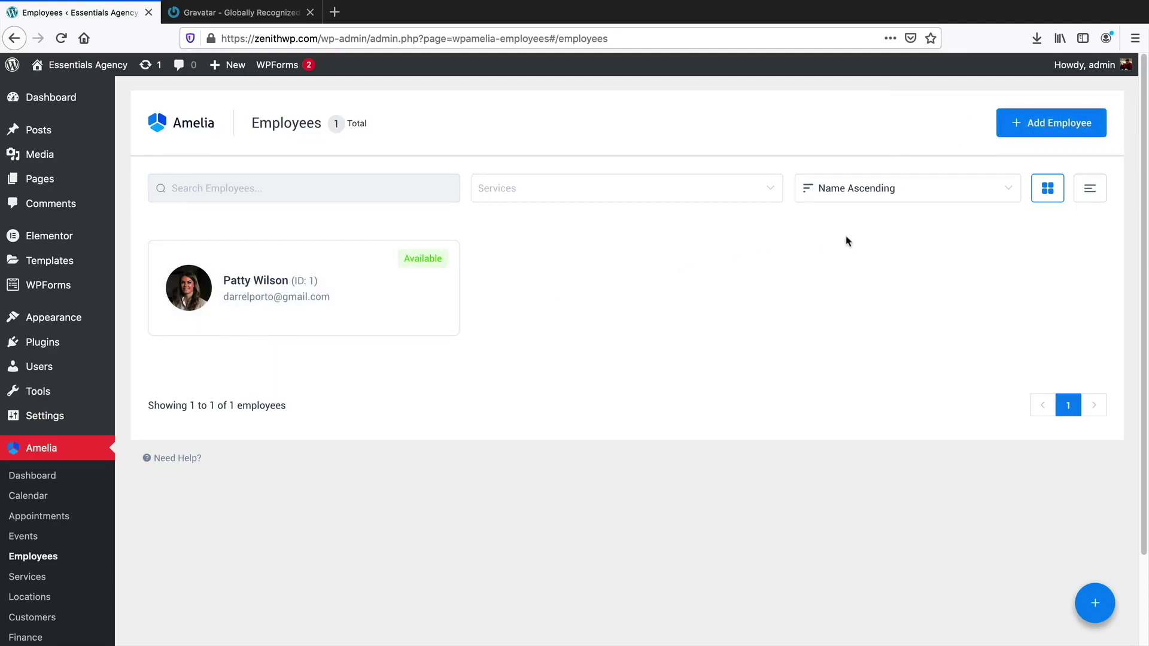
- Start a new employee and set the suited man's photo from the Media Library as avatar
click(1055, 123)
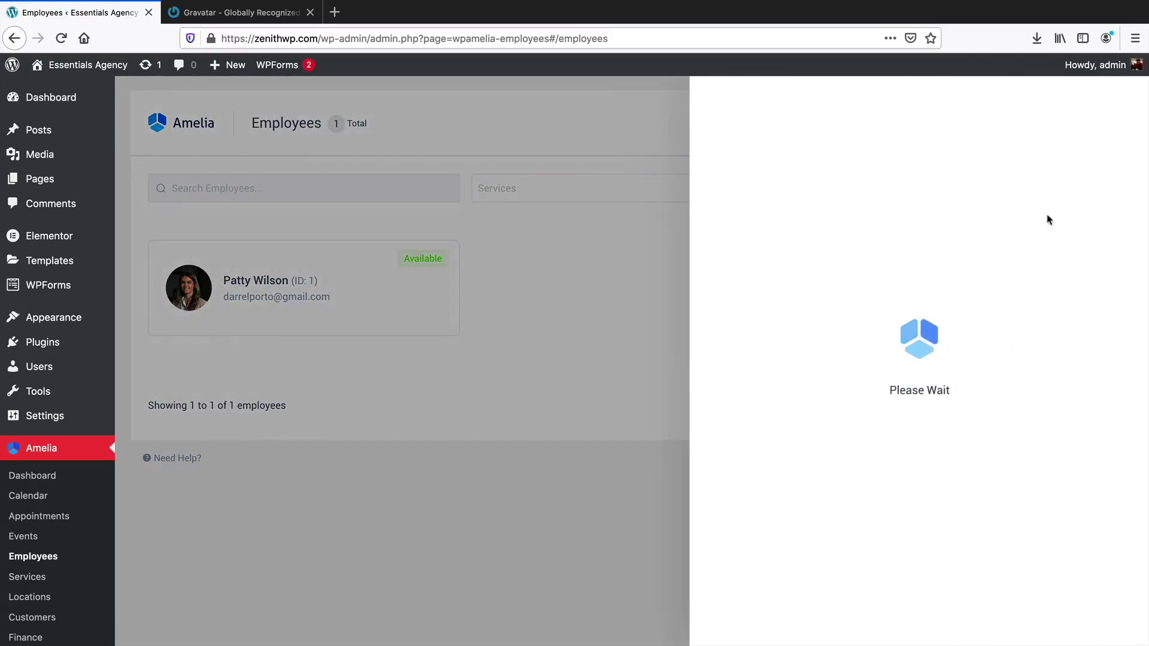
click(914, 242)
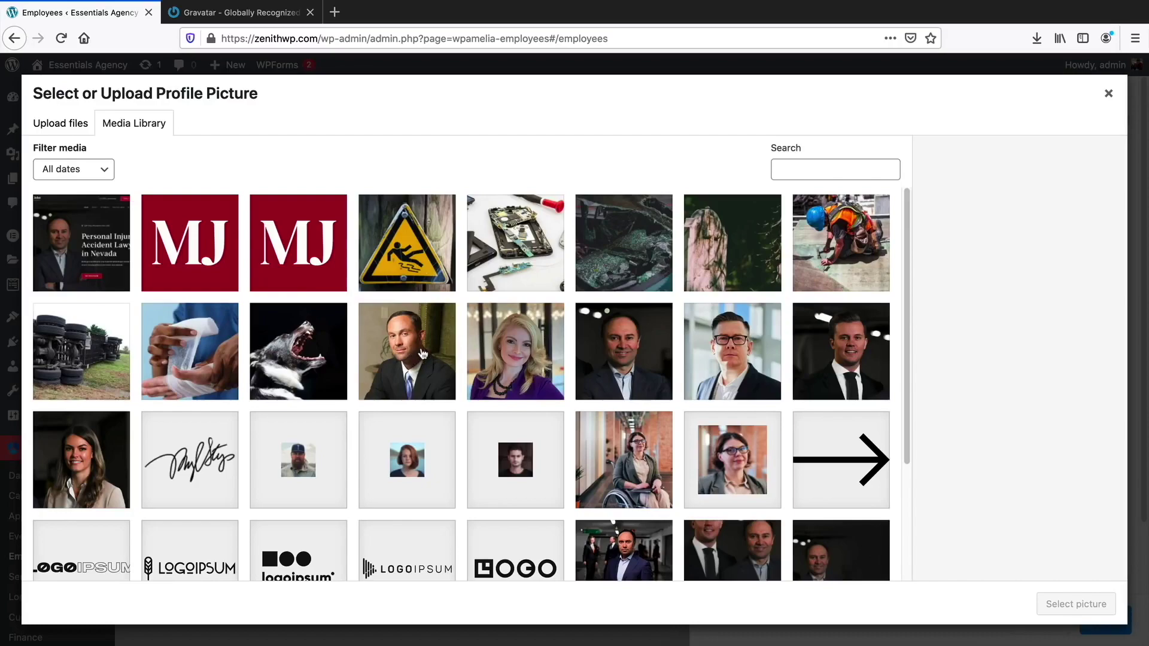
scroll(831, 368, down, 2)
scroll(832, 368, up, 2)
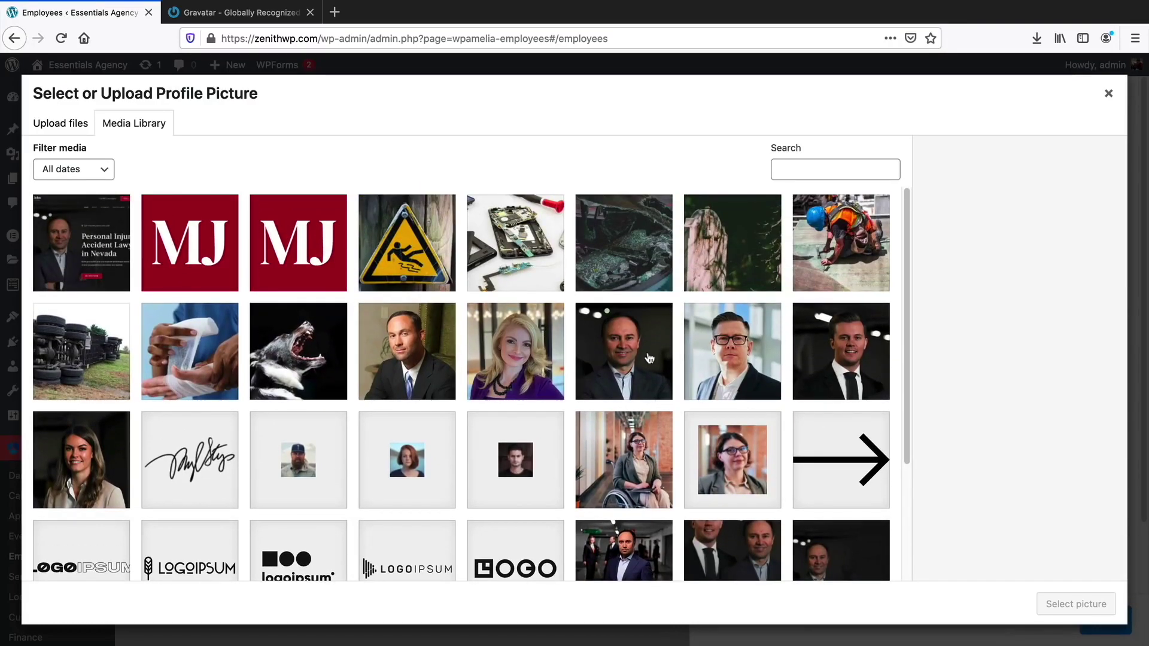
click(834, 367)
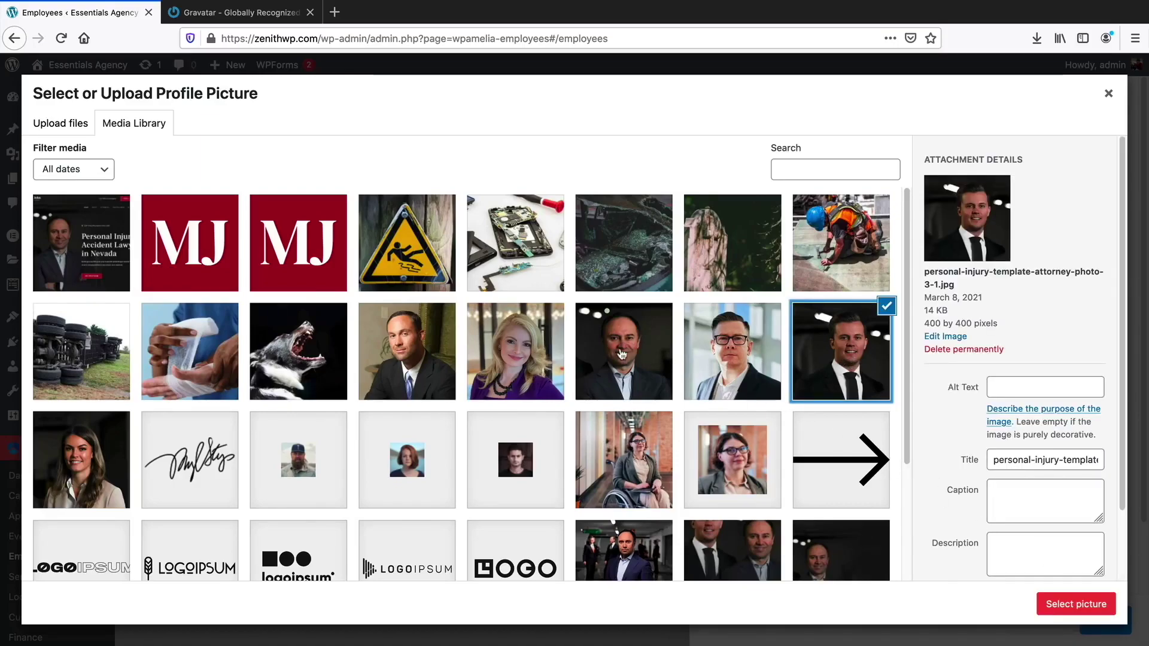
click(1076, 603)
- Enter the employee's first name, last name and e-mail, and link the matching WordPress user
click(833, 347)
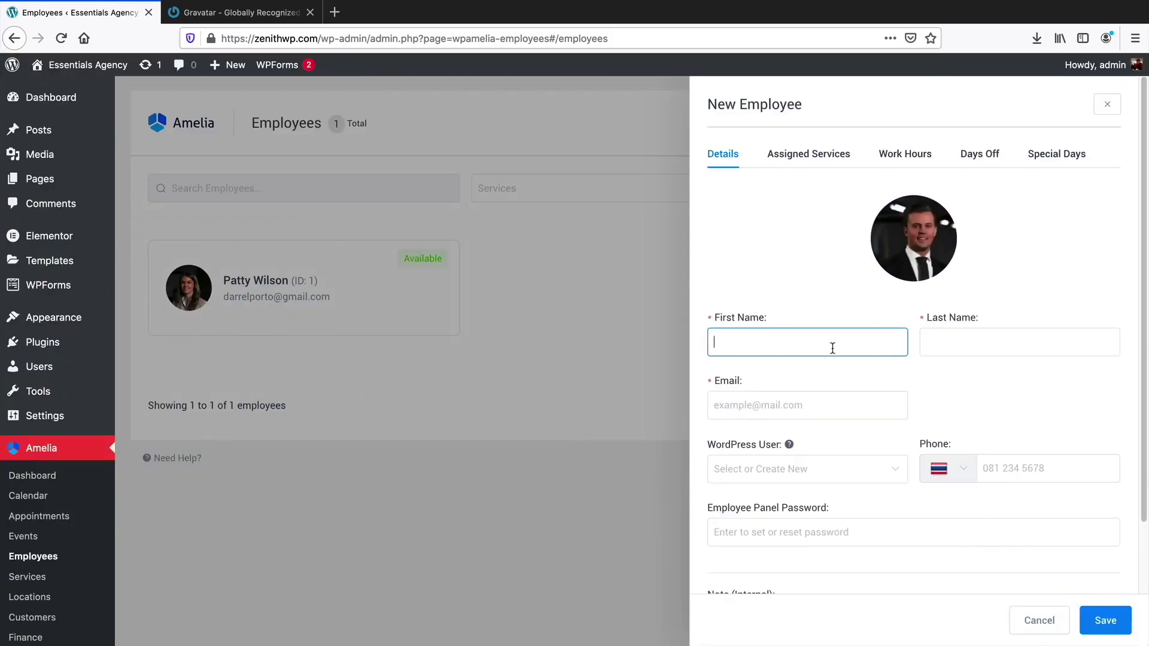
key(Tab)
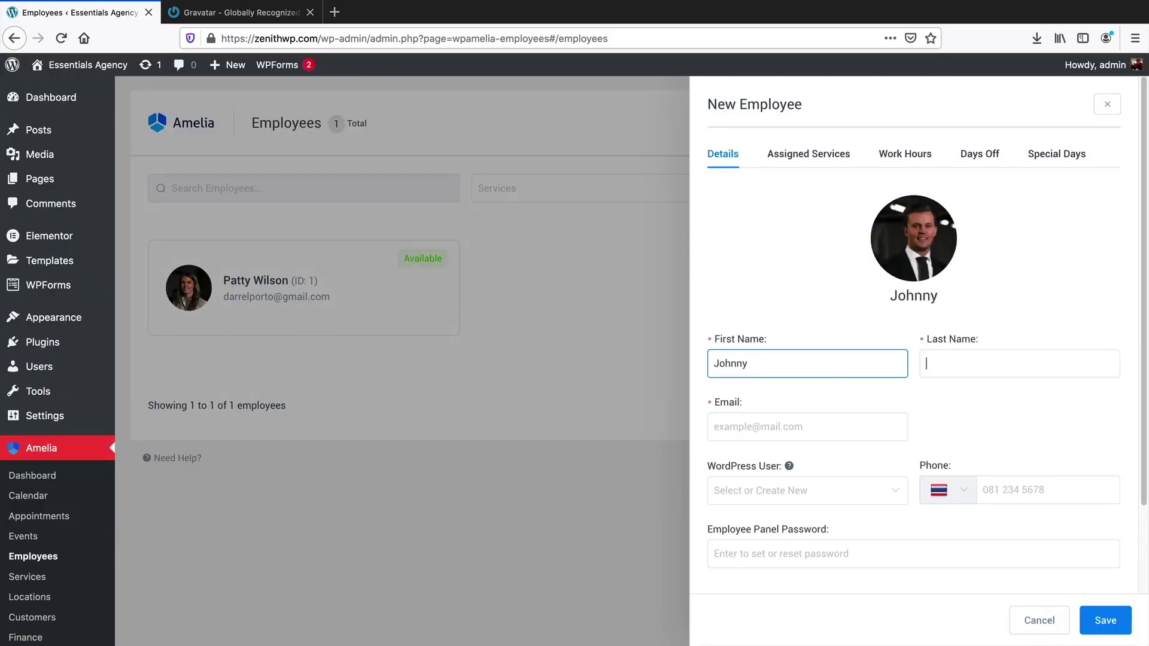
key(Tab)
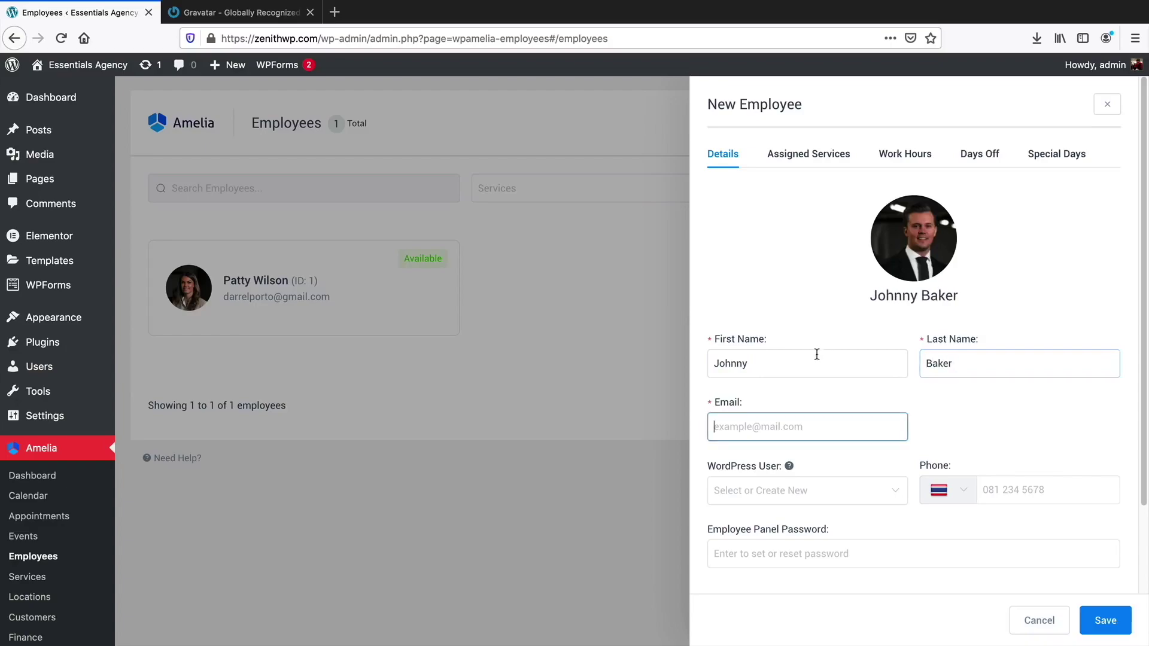
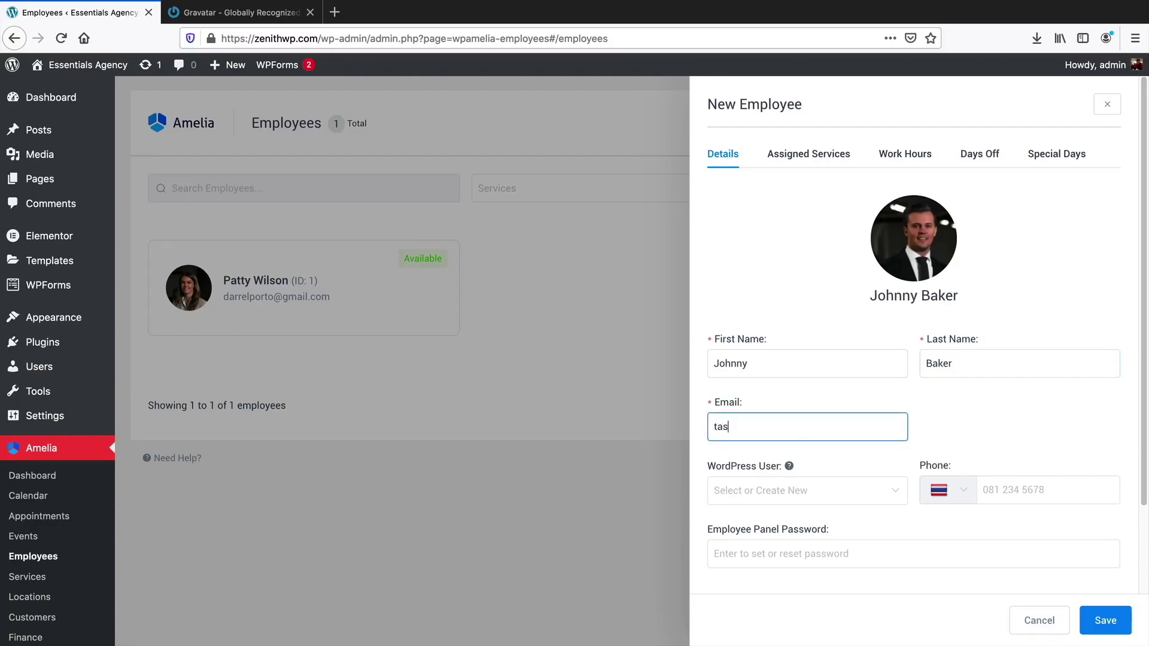
mouse_move(789, 465)
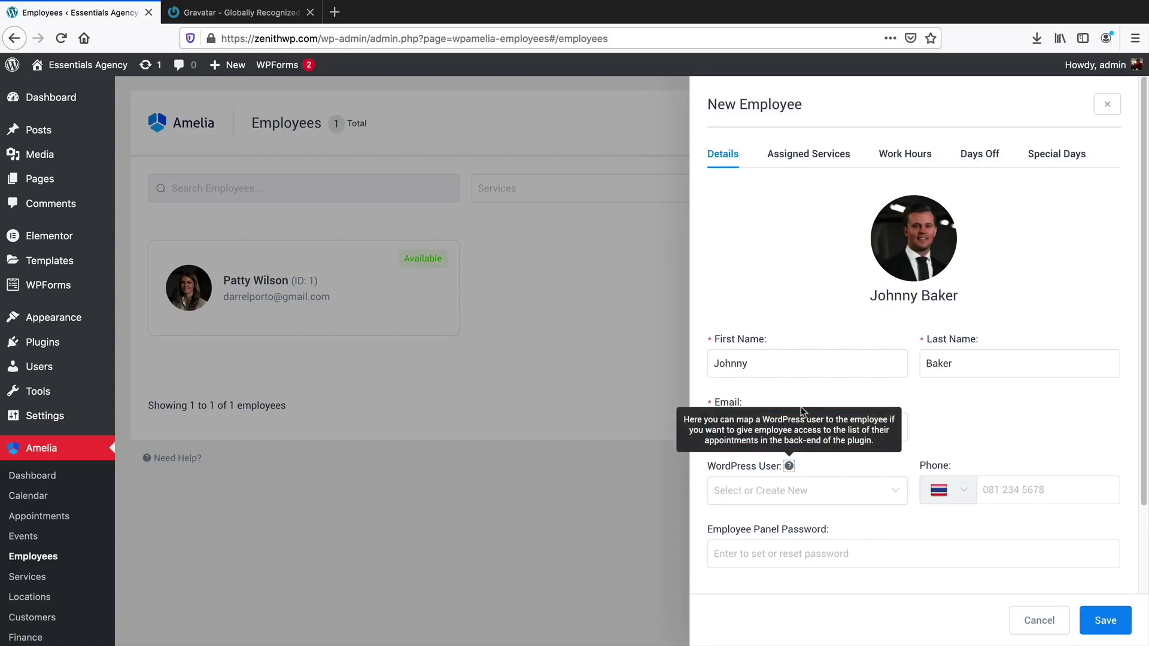
click(800, 489)
scroll(802, 496, down, 2)
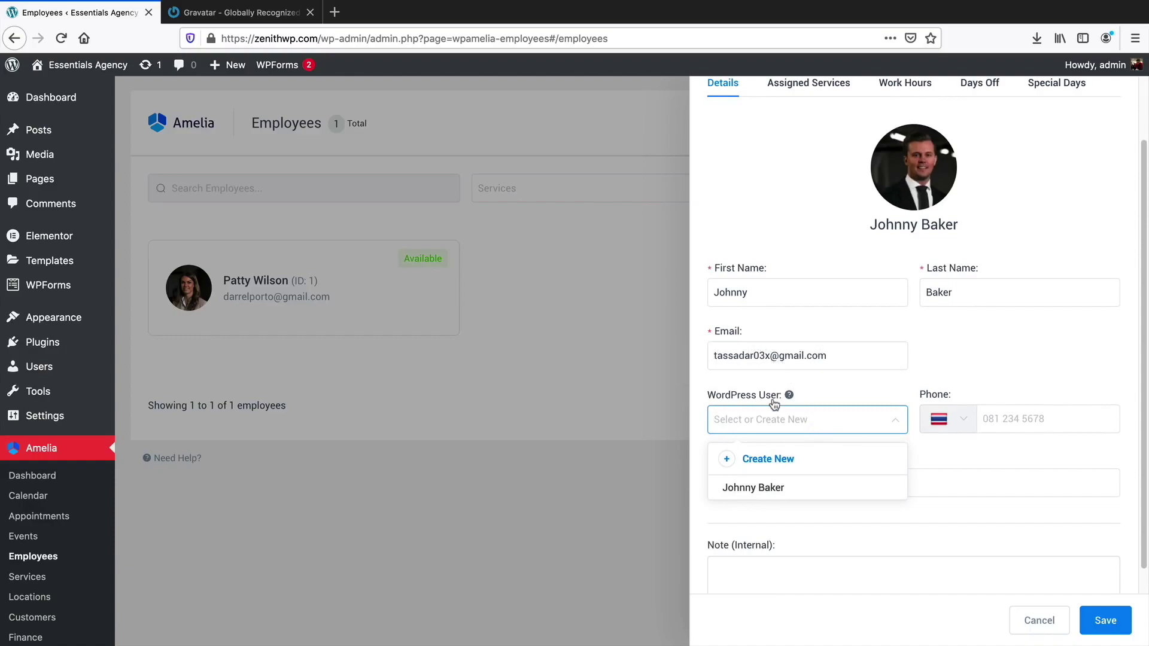
click(768, 488)
scroll(784, 431, down, 1)
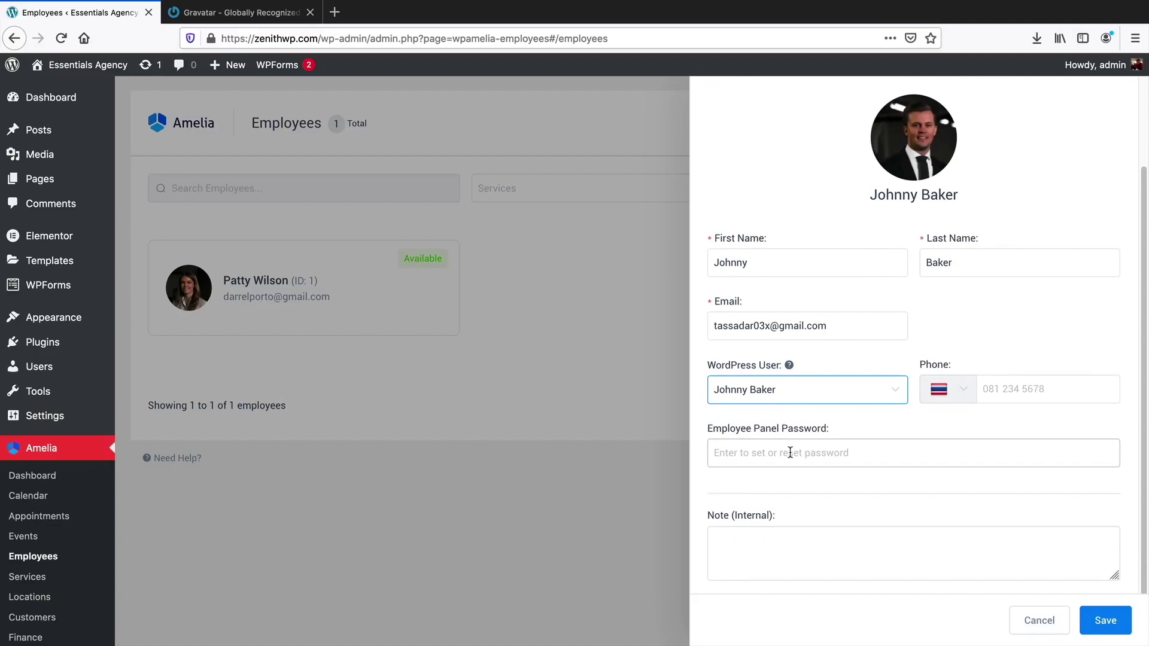
scroll(802, 556, up, 3)
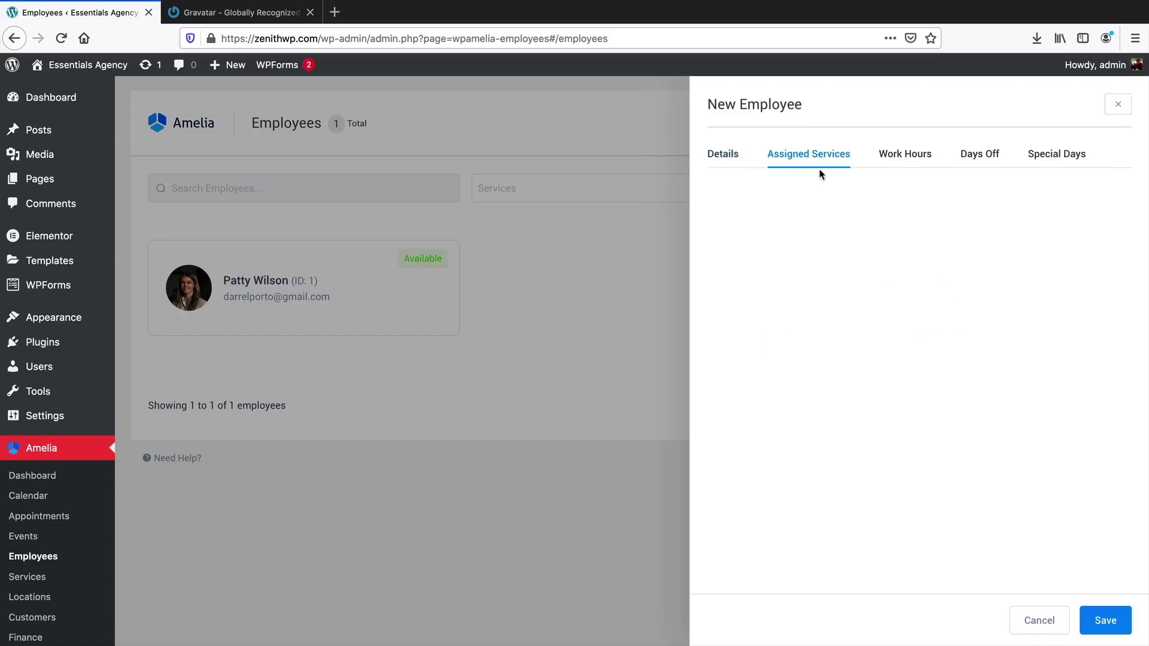
- Review the employee's Work Hours schedule of 09:00–17:00, Monday to Friday
click(883, 155)
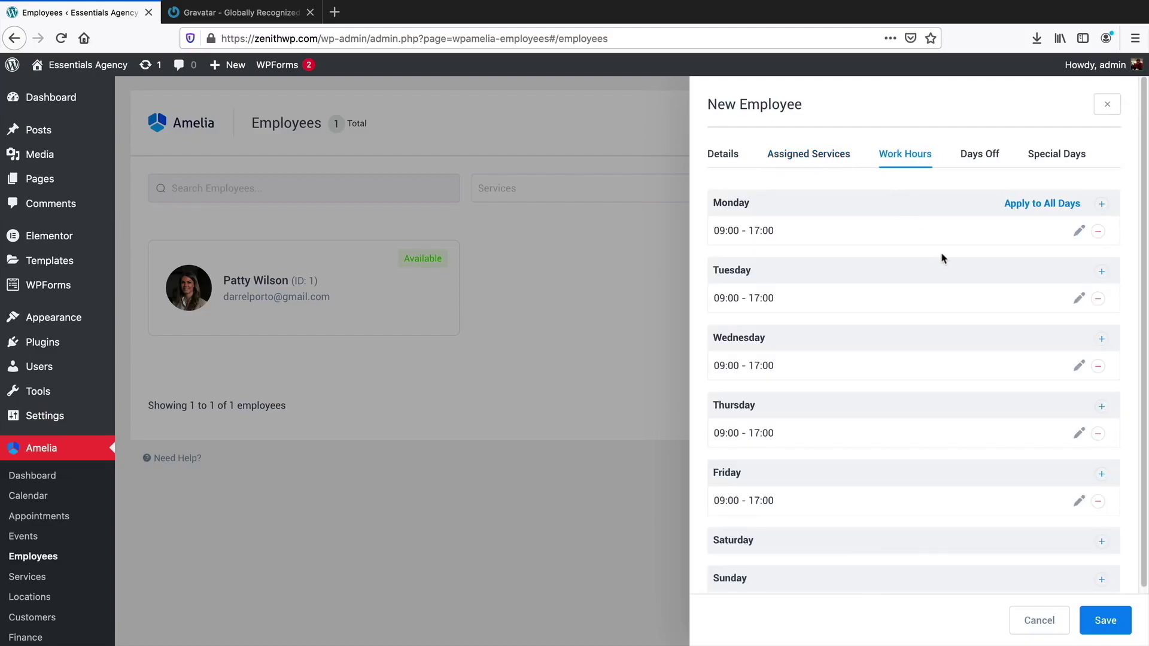
scroll(943, 259, down, 1)
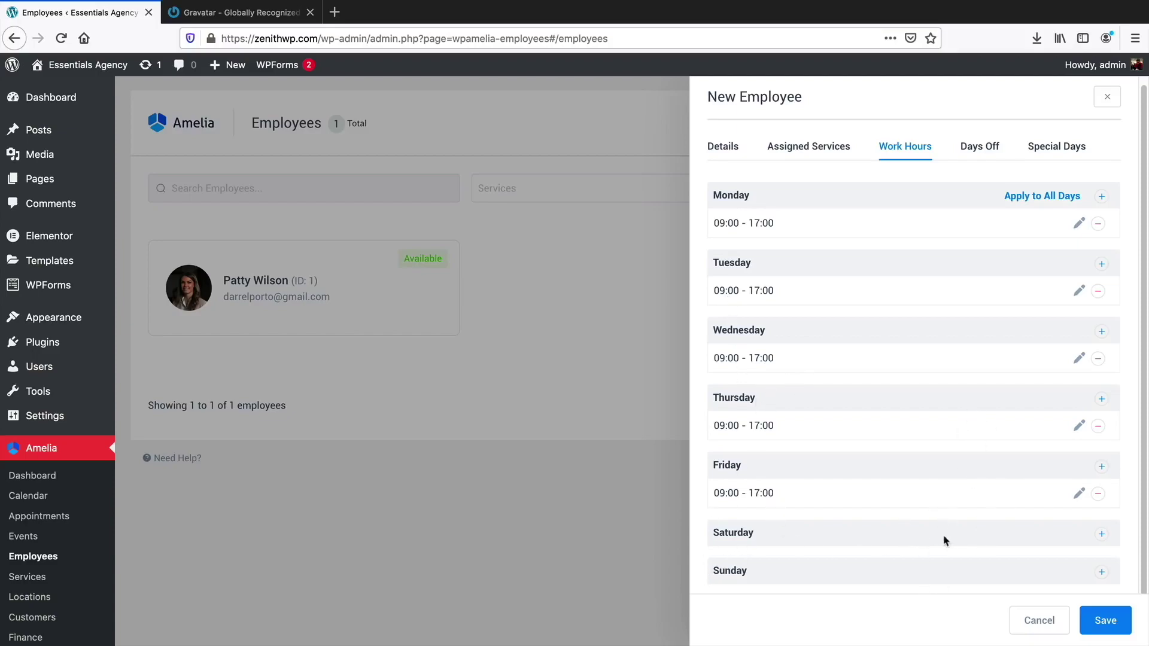
scroll(922, 434, up, 1)
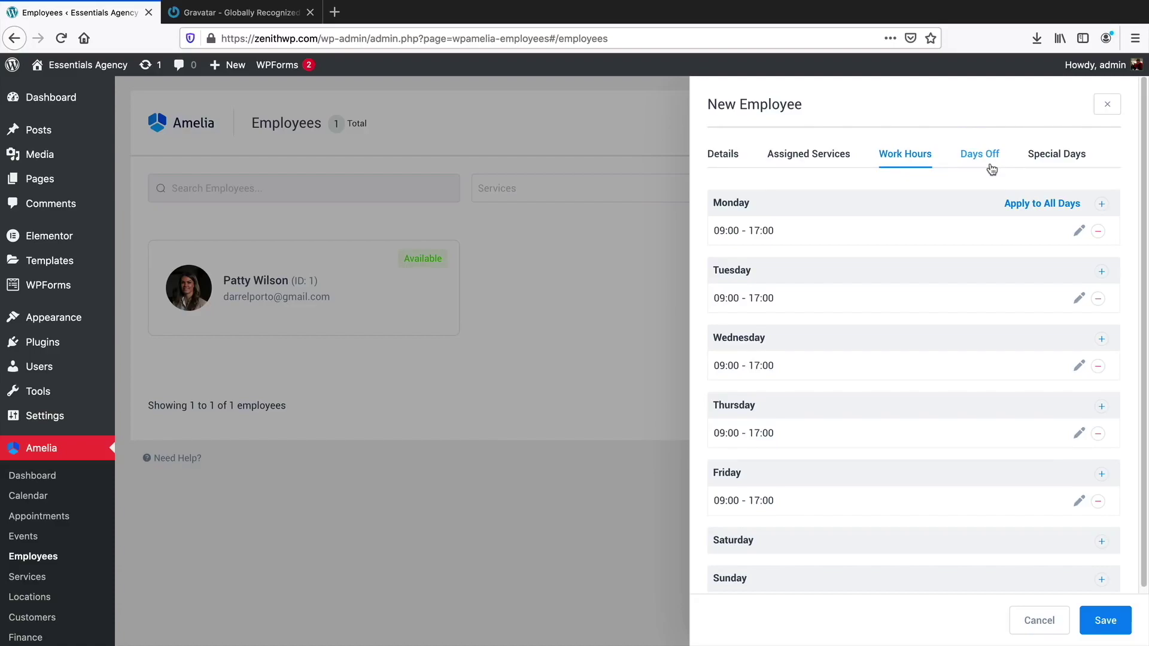
scroll(990, 170, down, 1)
scroll(991, 171, up, 1)
- Check Days Off and Special Days, discard the unfinished special day, and save the employee
click(974, 156)
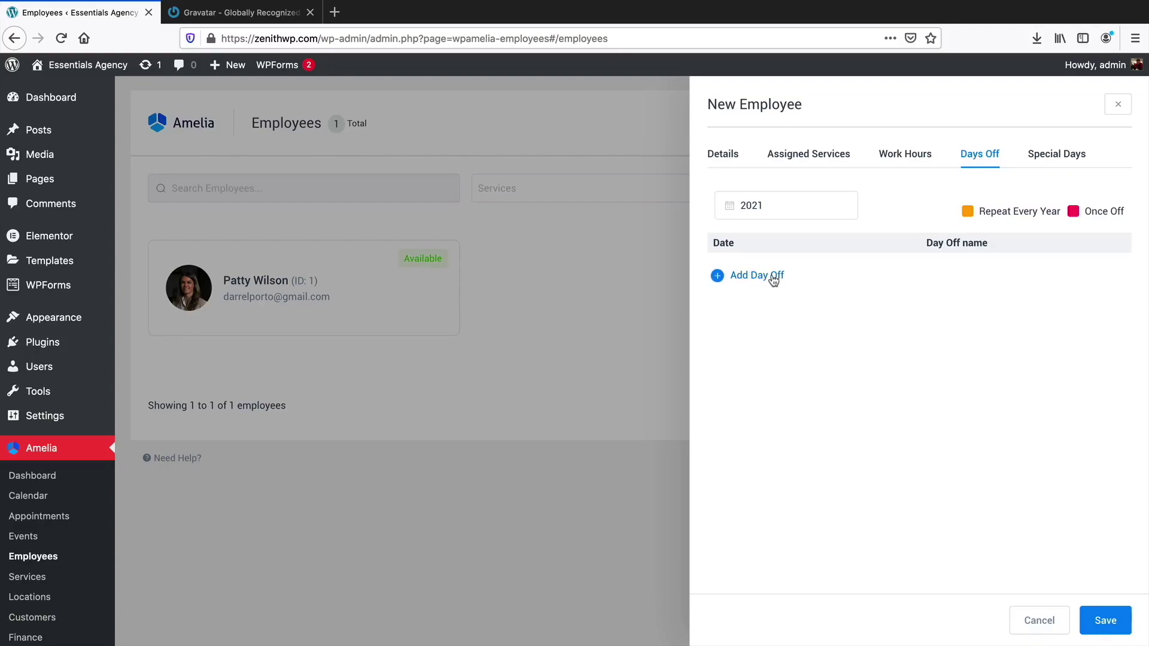
click(1061, 156)
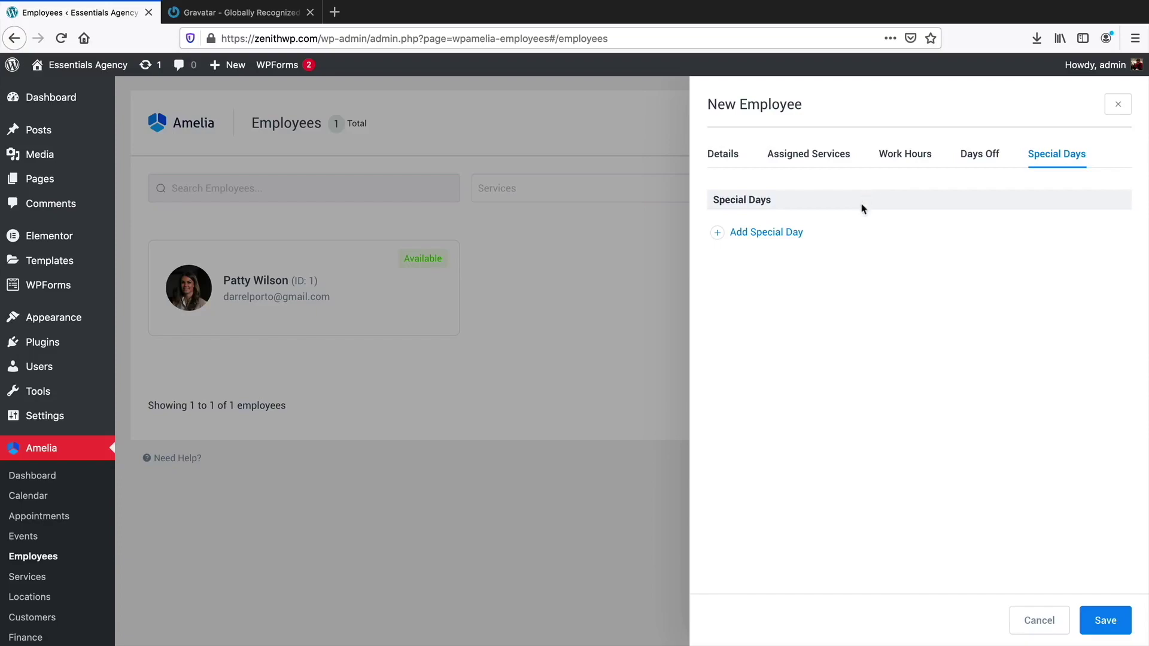
click(795, 237)
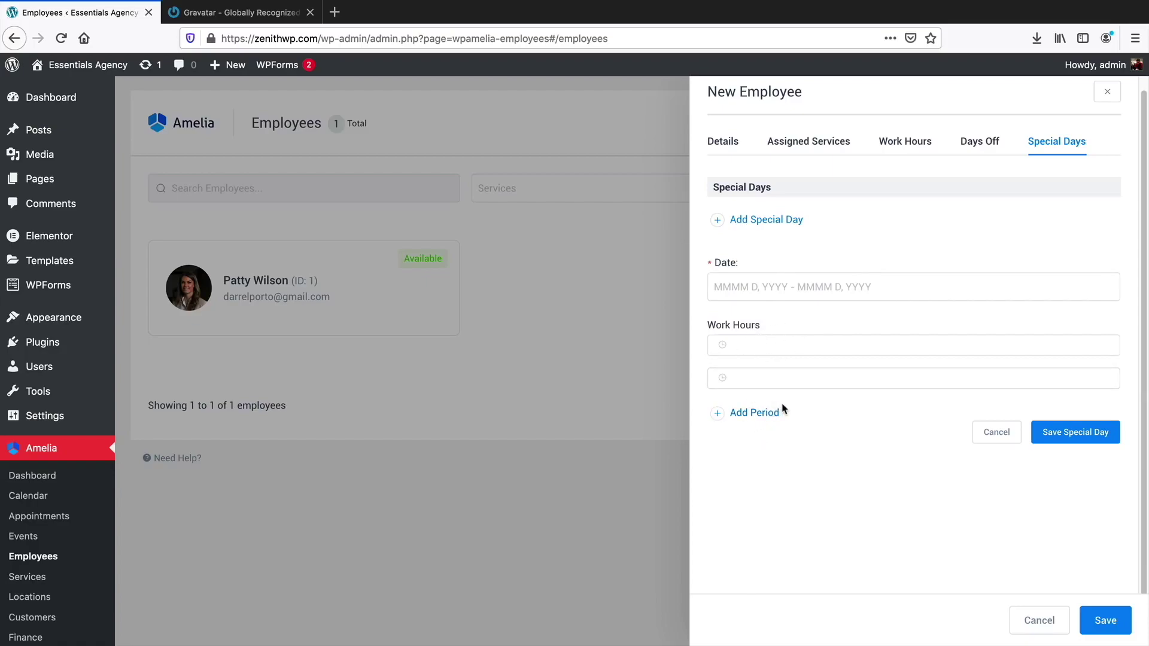
click(996, 432)
click(1113, 620)
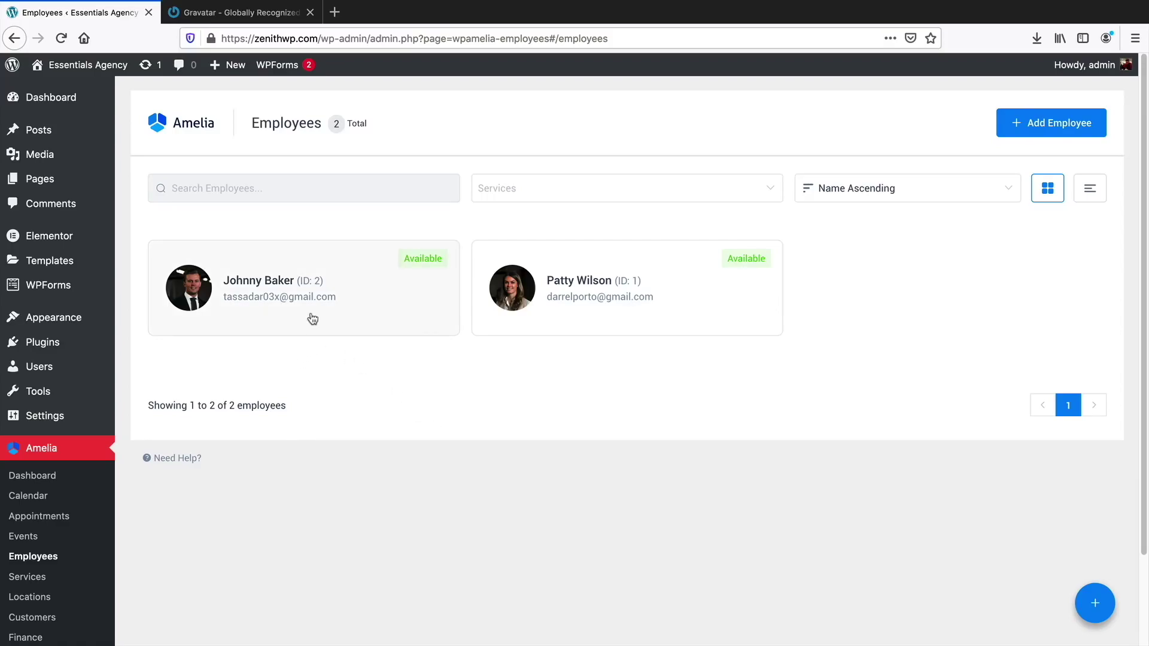
- Go to the Amelia Services page from the admin sidebar
scroll(312, 321, down, 3)
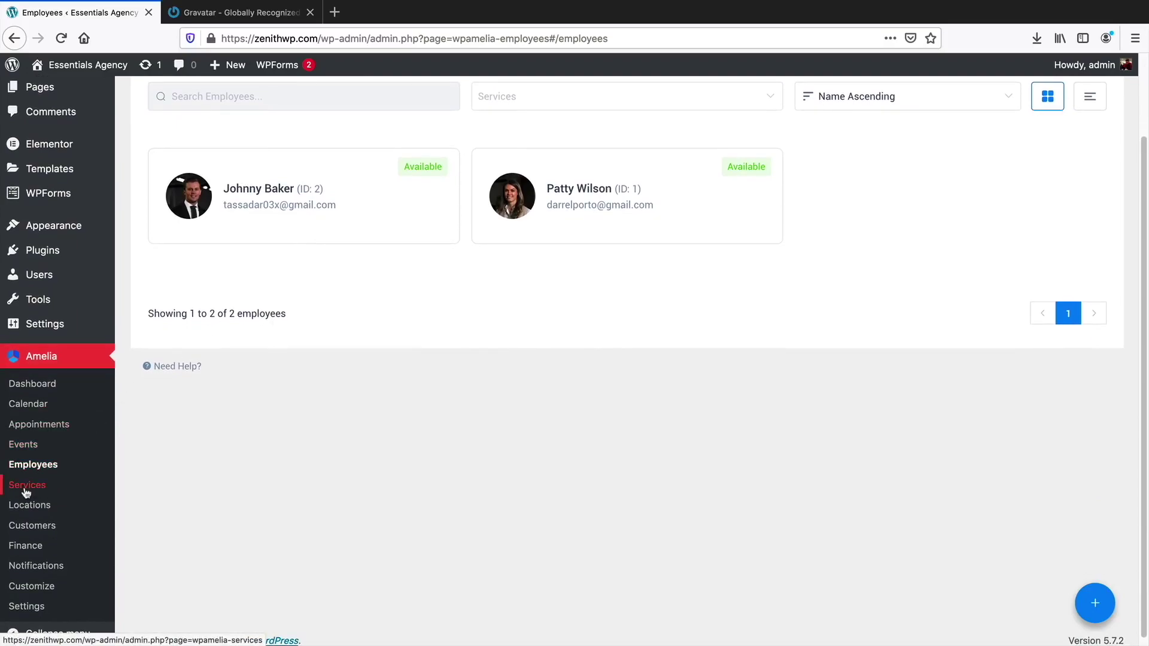
click(30, 490)
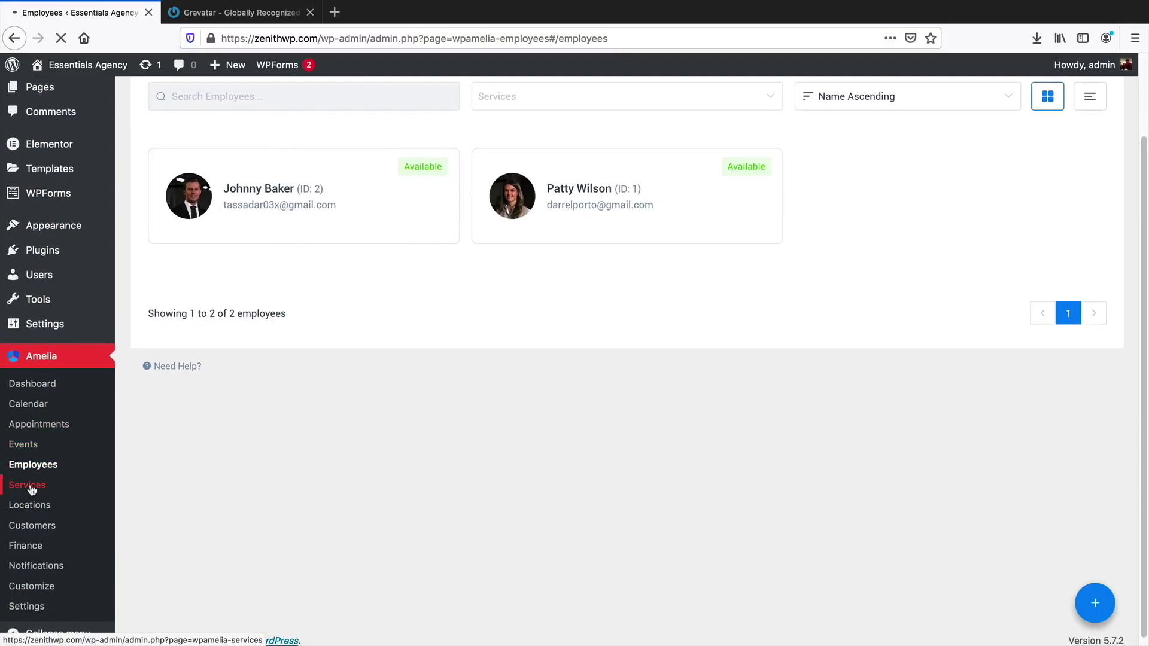
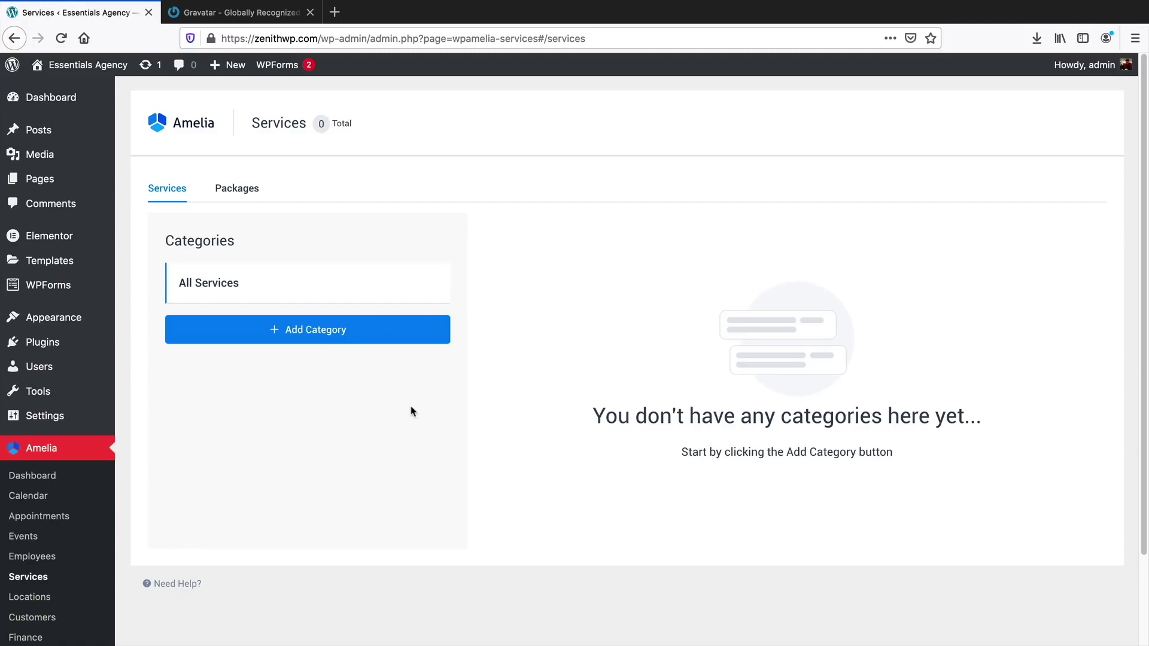
- Add and save the Marriage, Criminal and Immigration categories one after another
click(372, 330)
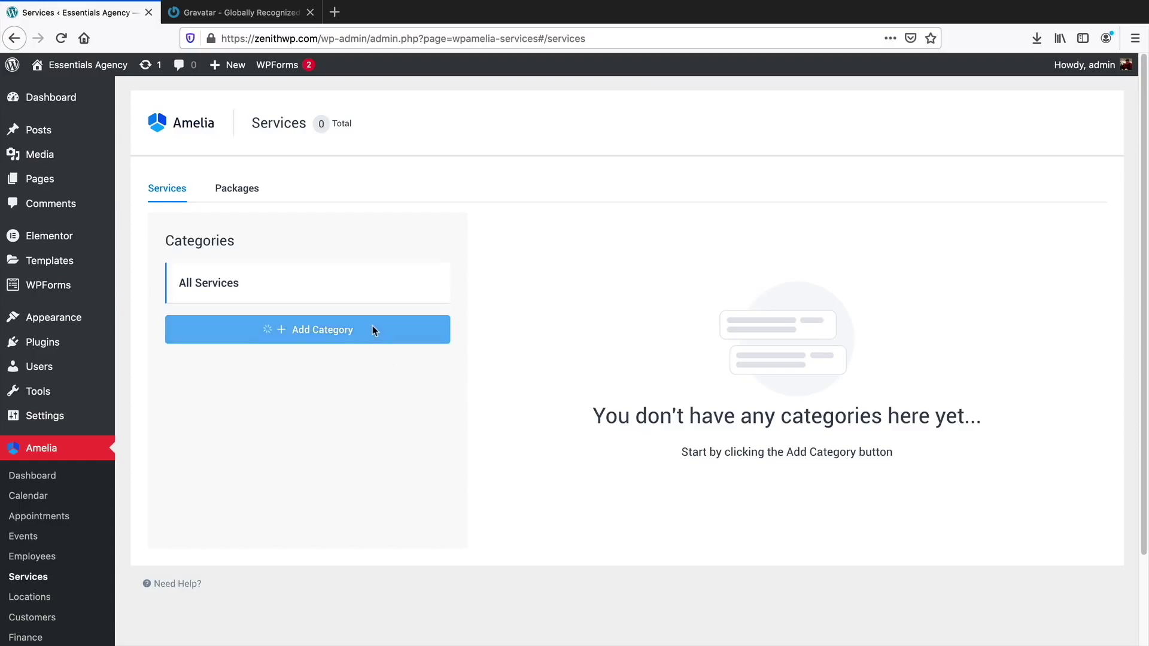
triple_click(334, 325)
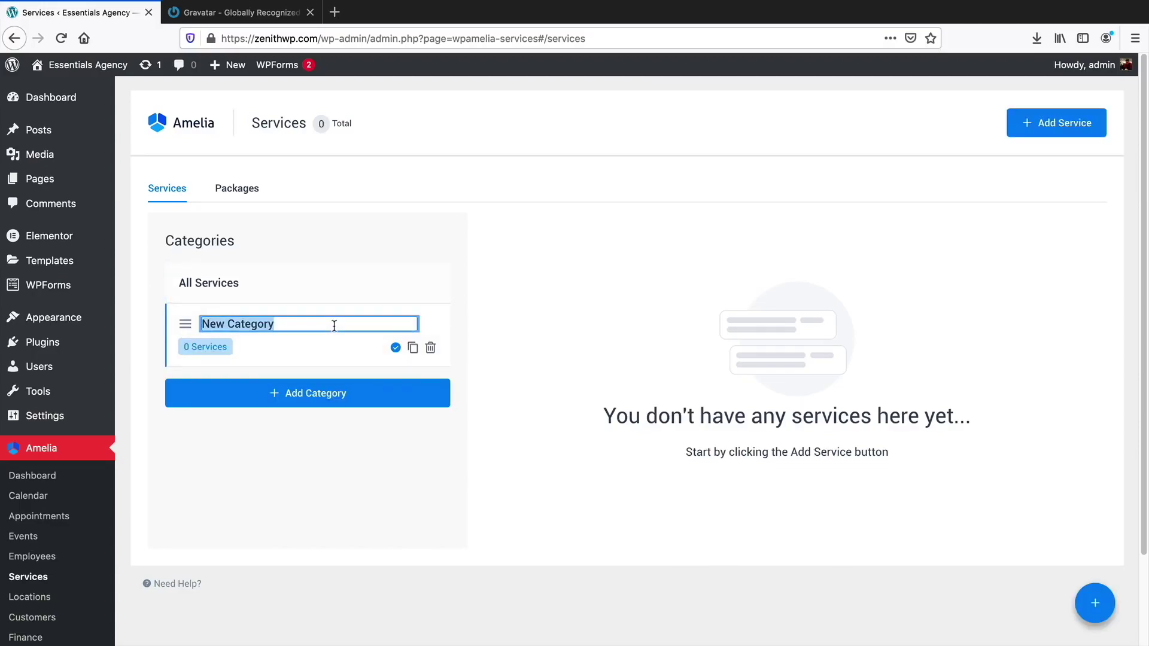
text(Marriage)
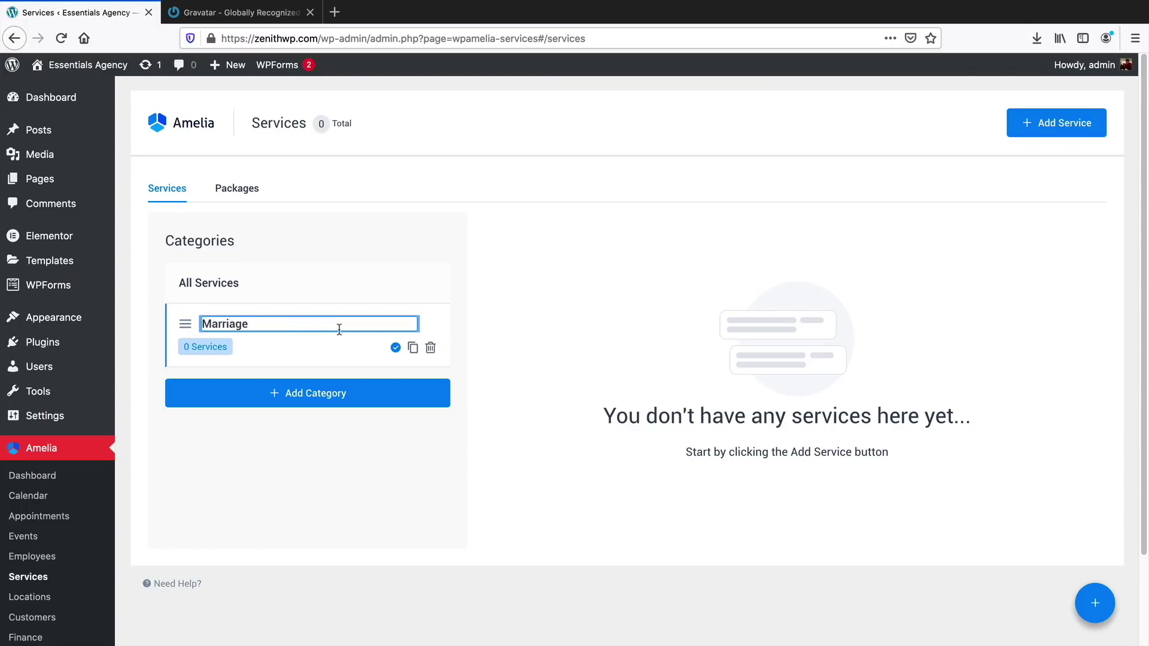
click(395, 347)
click(329, 397)
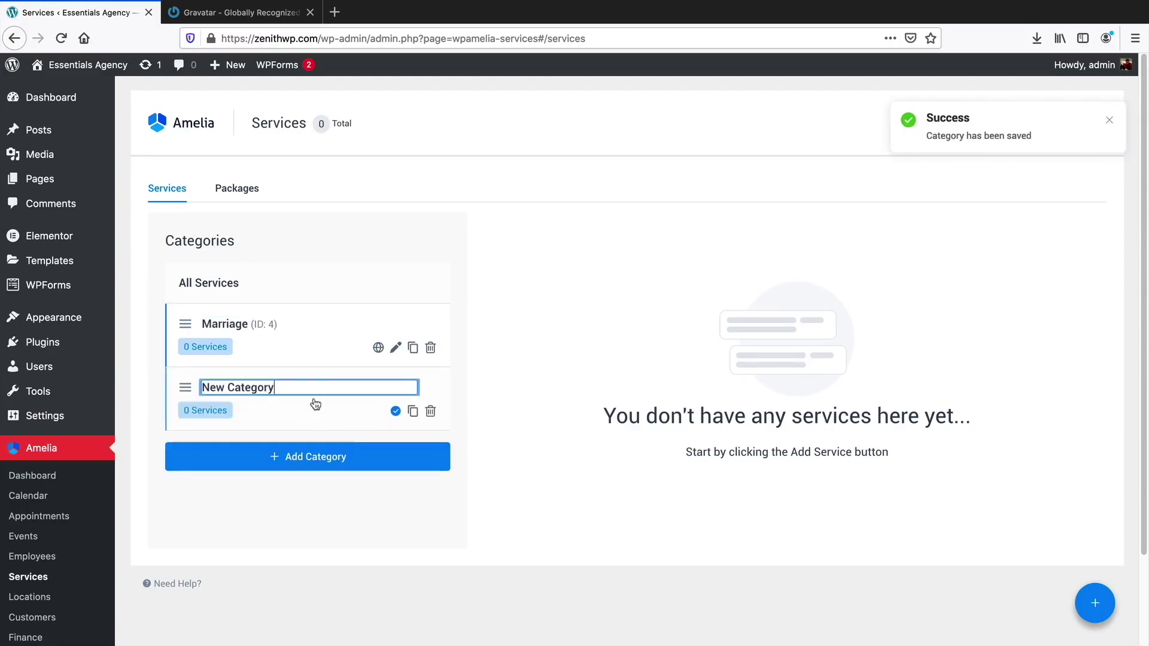
triple_click(308, 386)
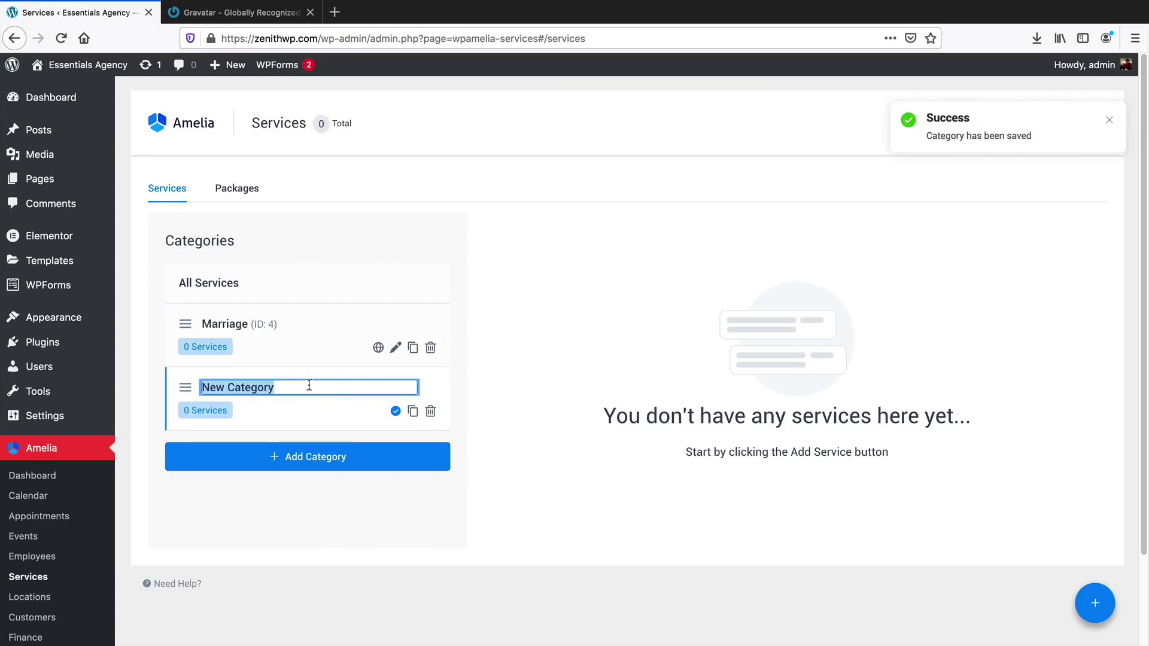
text(Crimin)
key(BackSpace)
key(BackSpace)
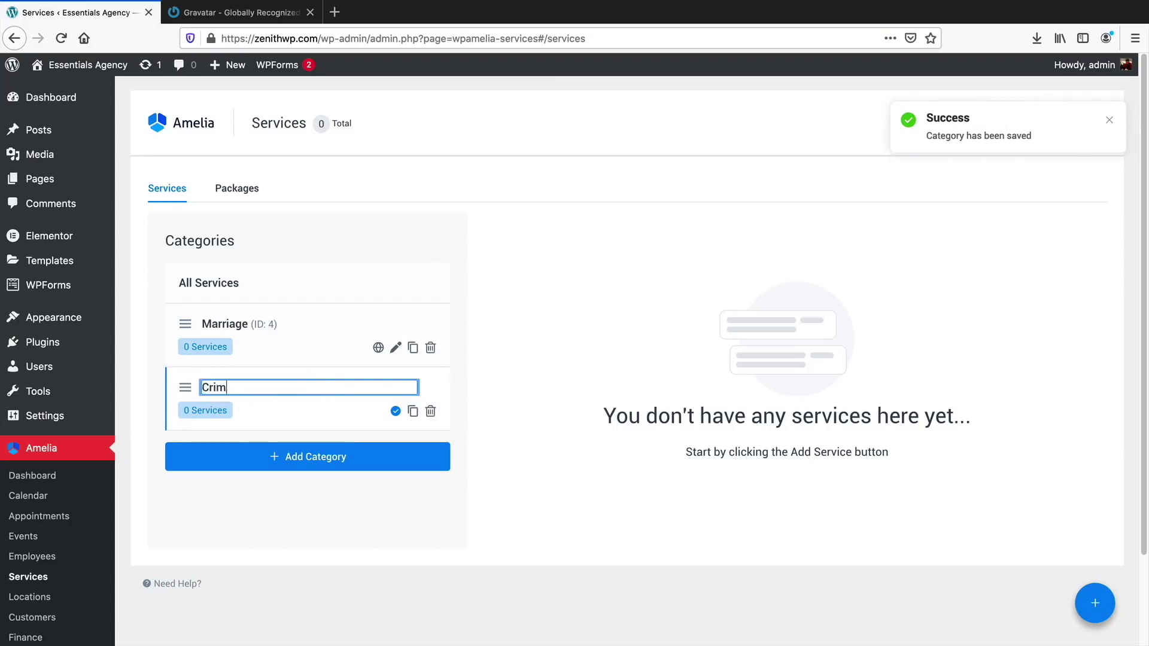
text(inal)
click(395, 413)
click(353, 459)
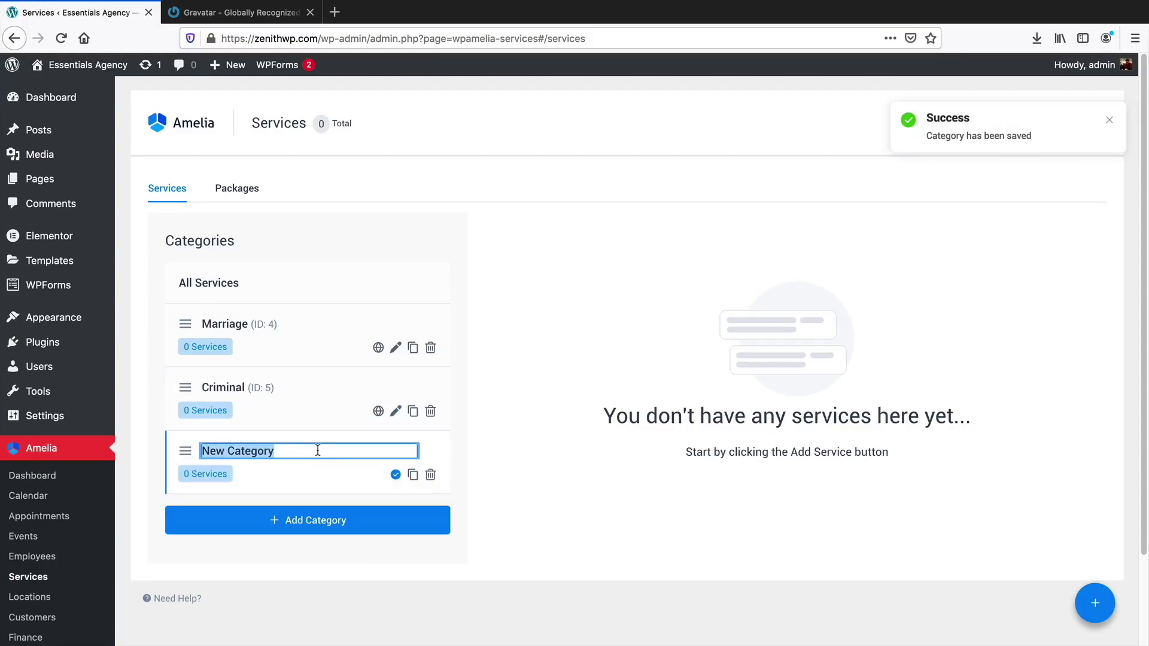
text(Immigration)
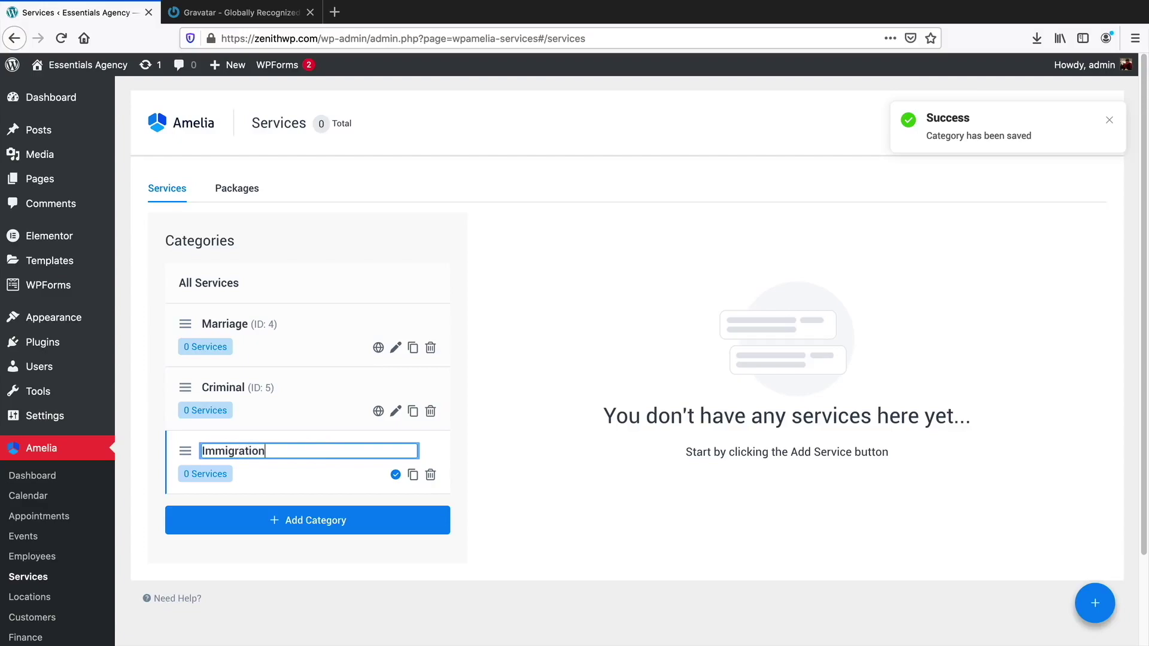
click(396, 476)
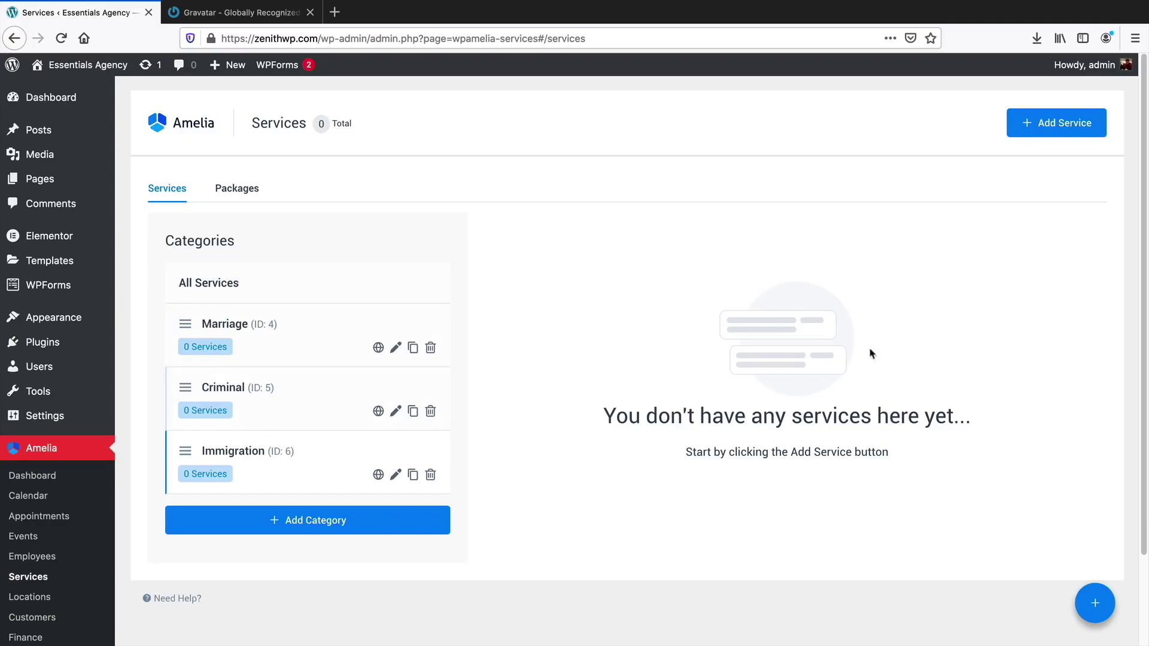
- Add a new service named '30 Minute Consulation (Marriage)'
click(1040, 128)
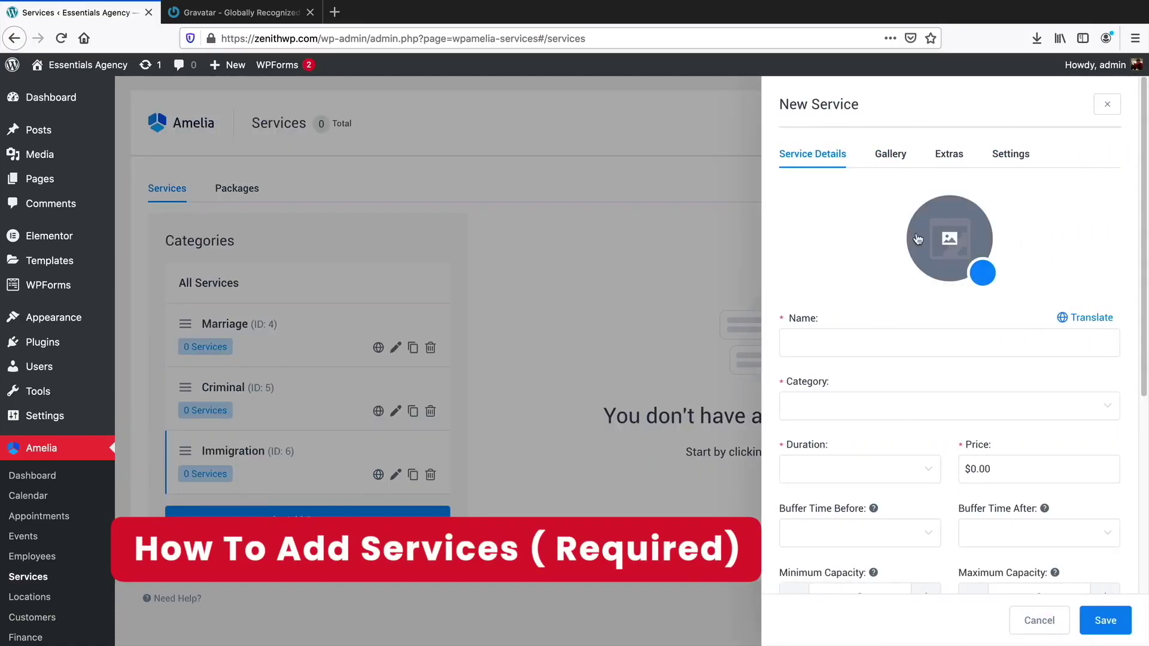
click(860, 340)
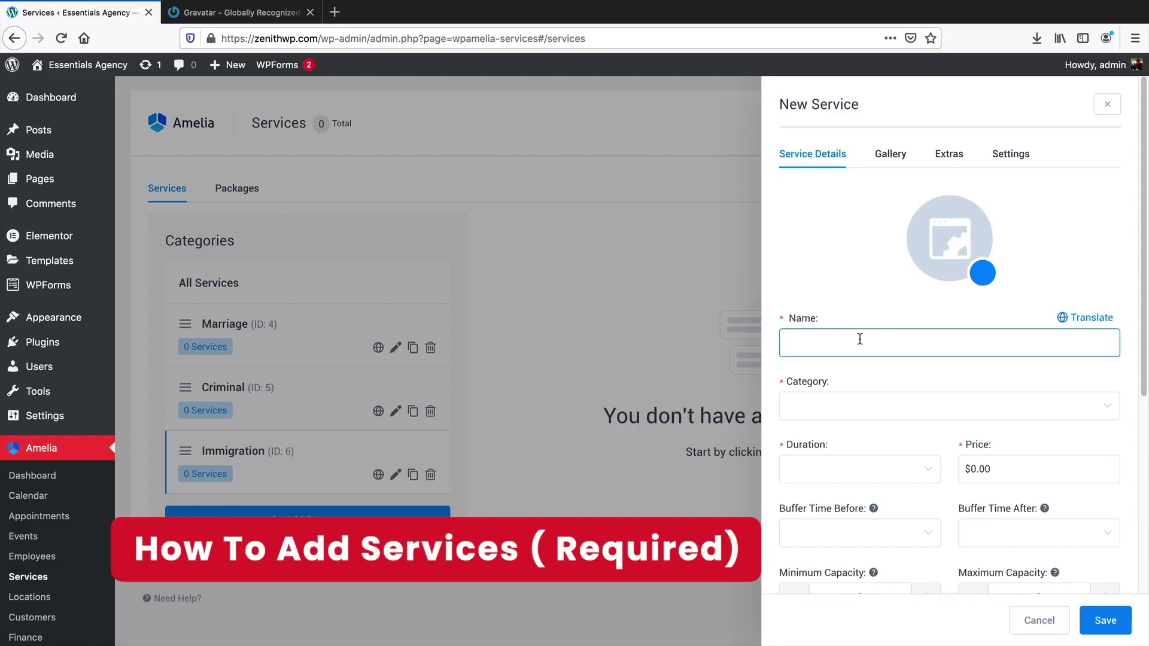
text(30 Minu)
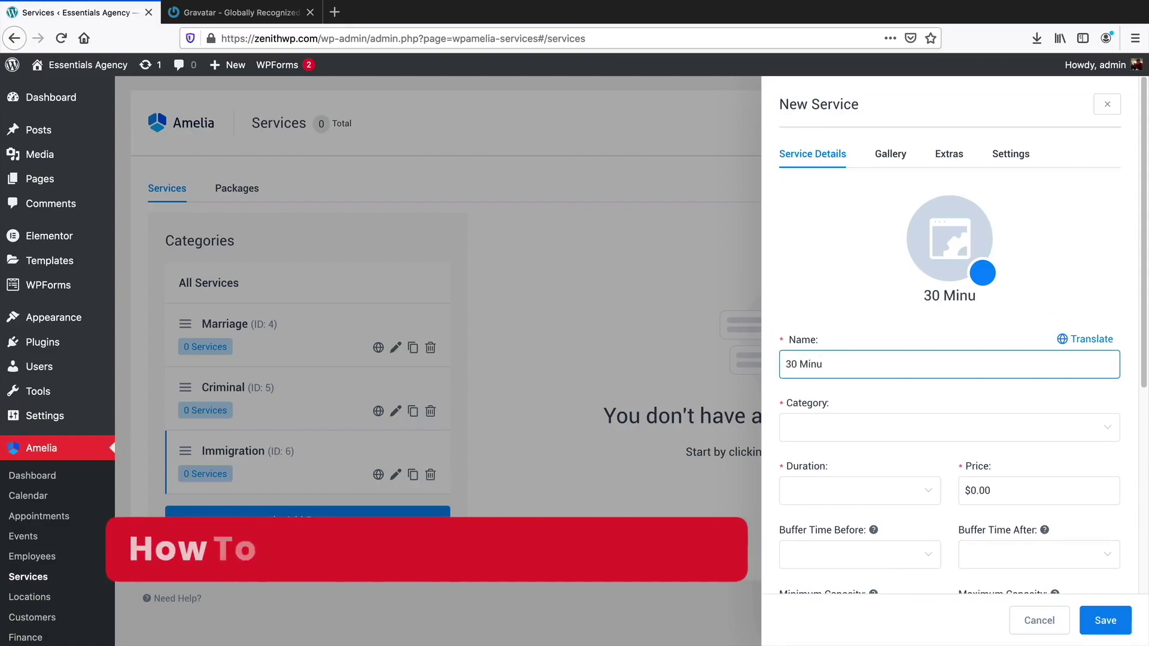
text(te Concu)
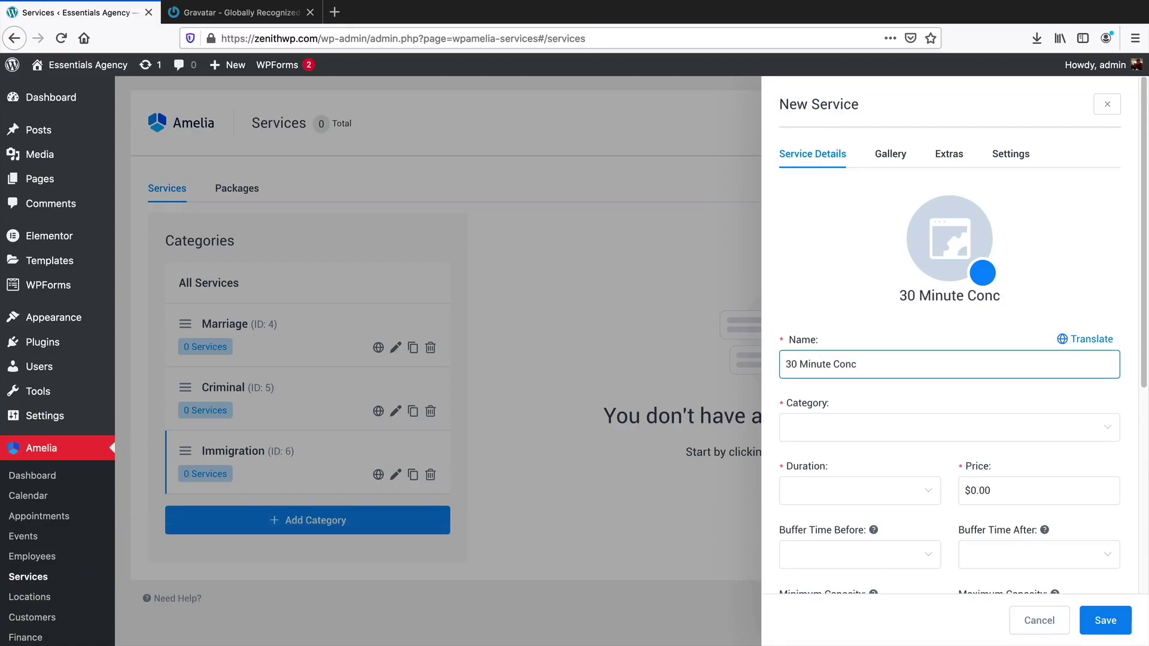
key(BackSpace)
key(BackSpace)
text(sulation)
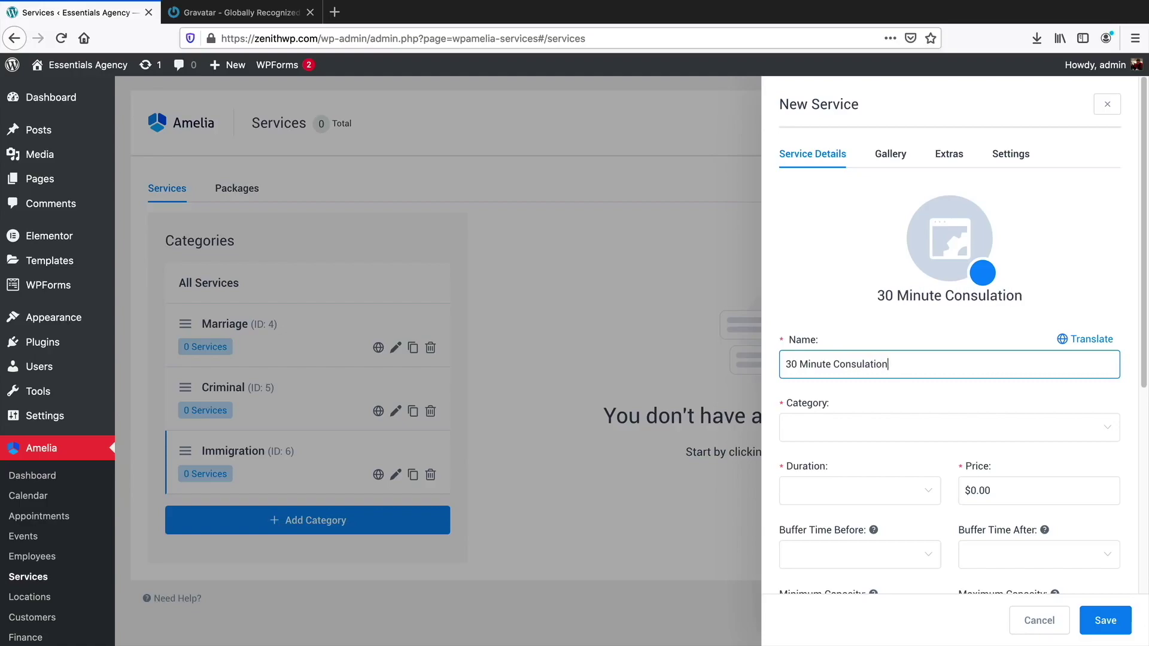
text( (Marriage))
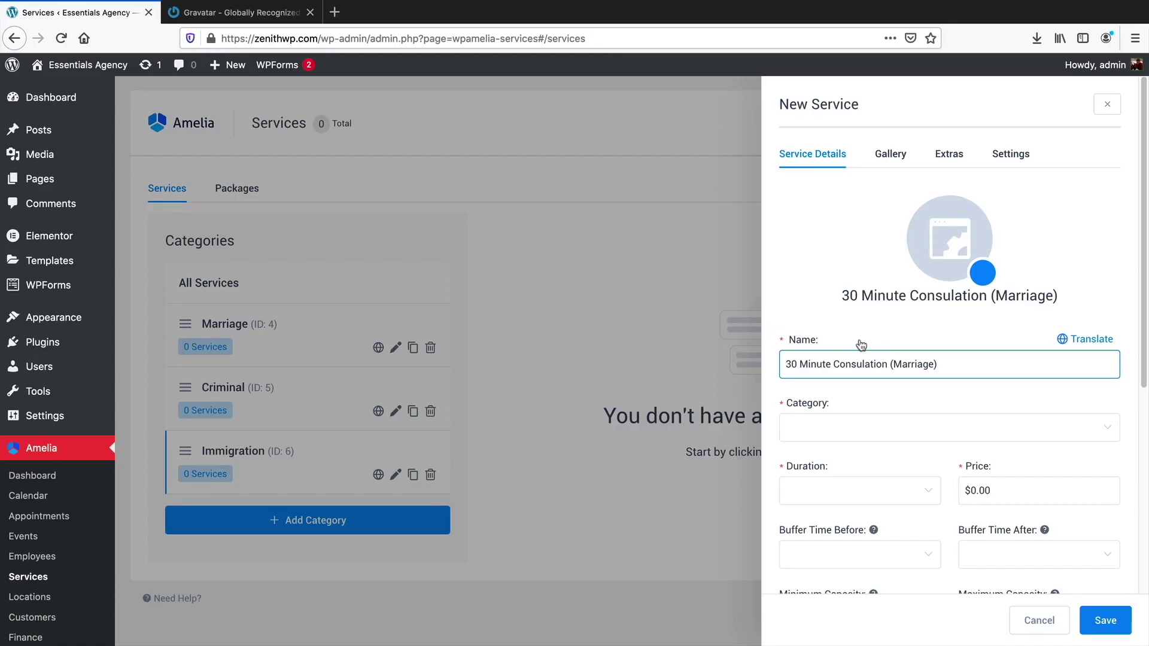
- Set the service picture to the blonde woman's photo from the Media Library
click(949, 239)
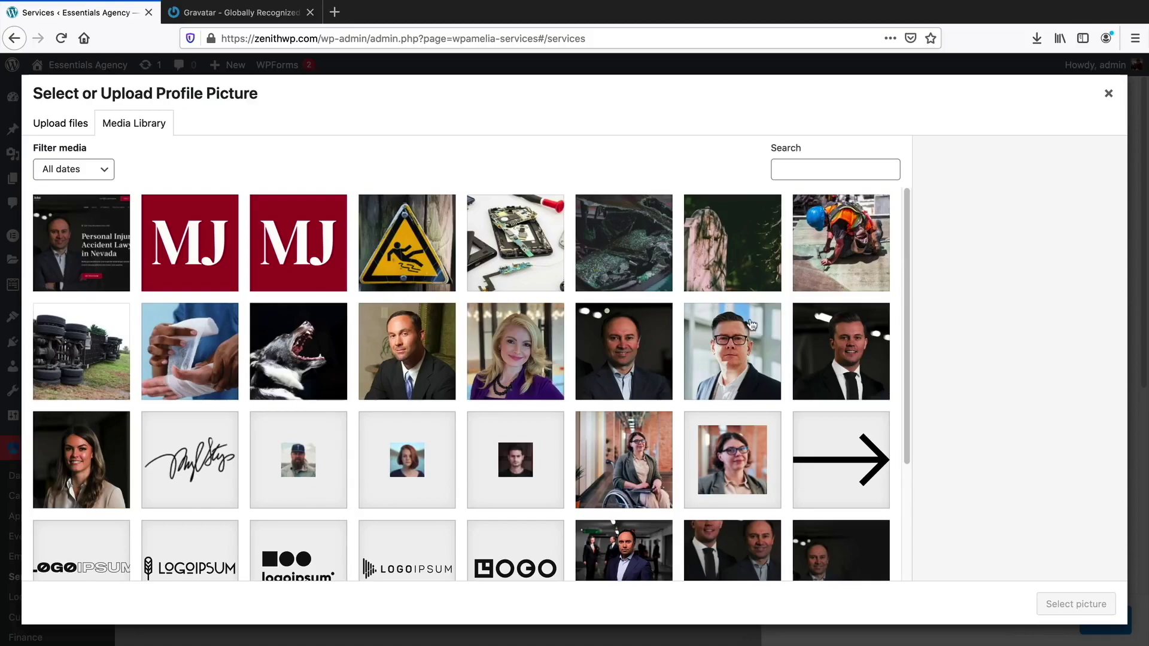
click(506, 356)
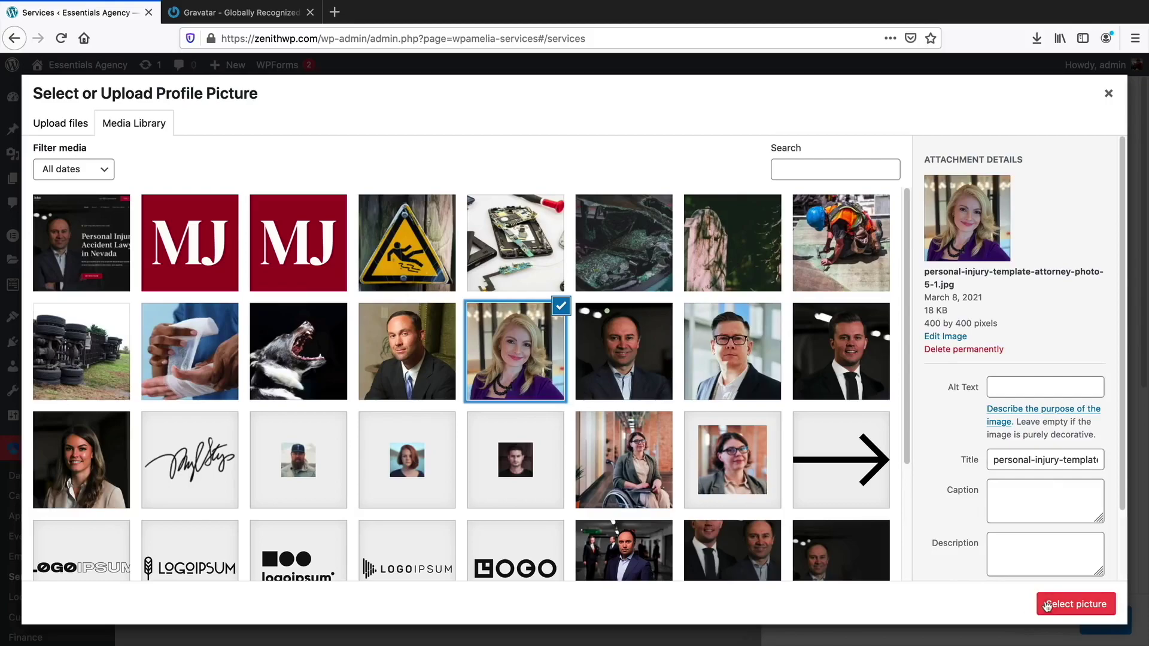
click(1049, 603)
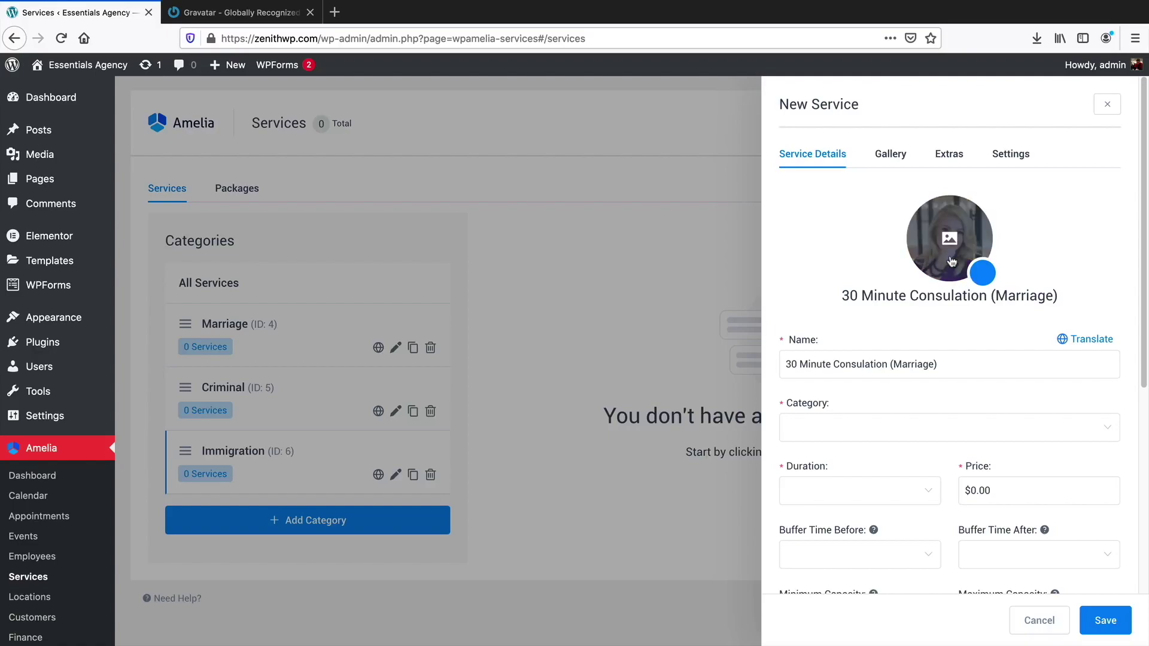
- Assign the service to the Marriage category with a 30min duration
scroll(843, 304, down, 2)
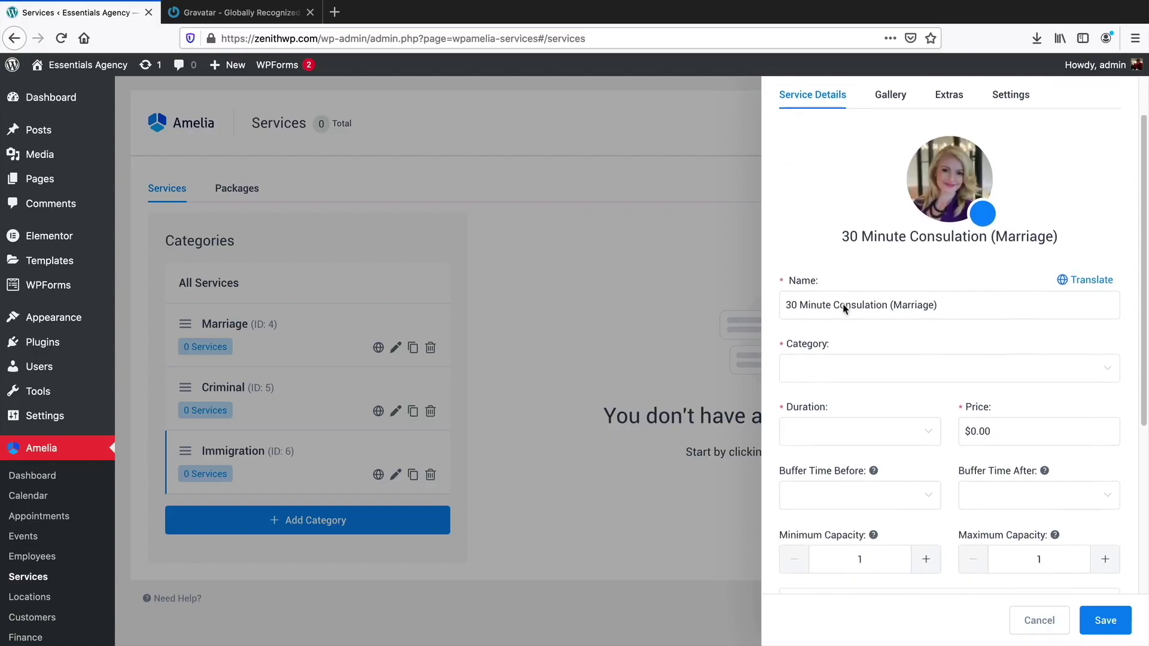
click(859, 299)
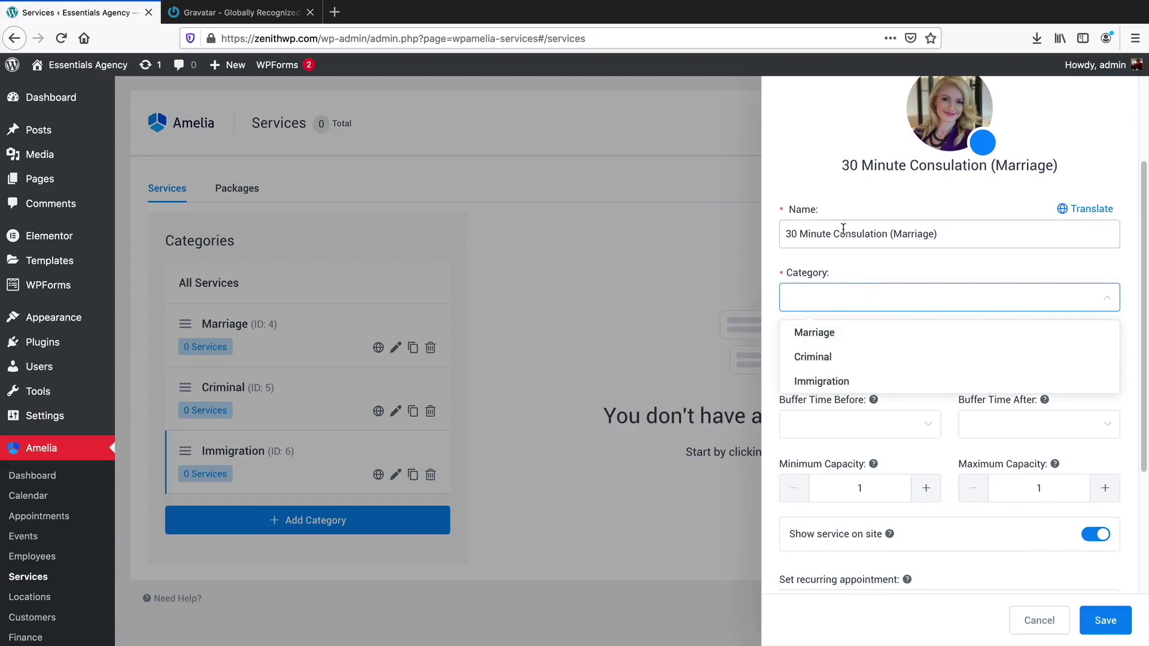
click(829, 334)
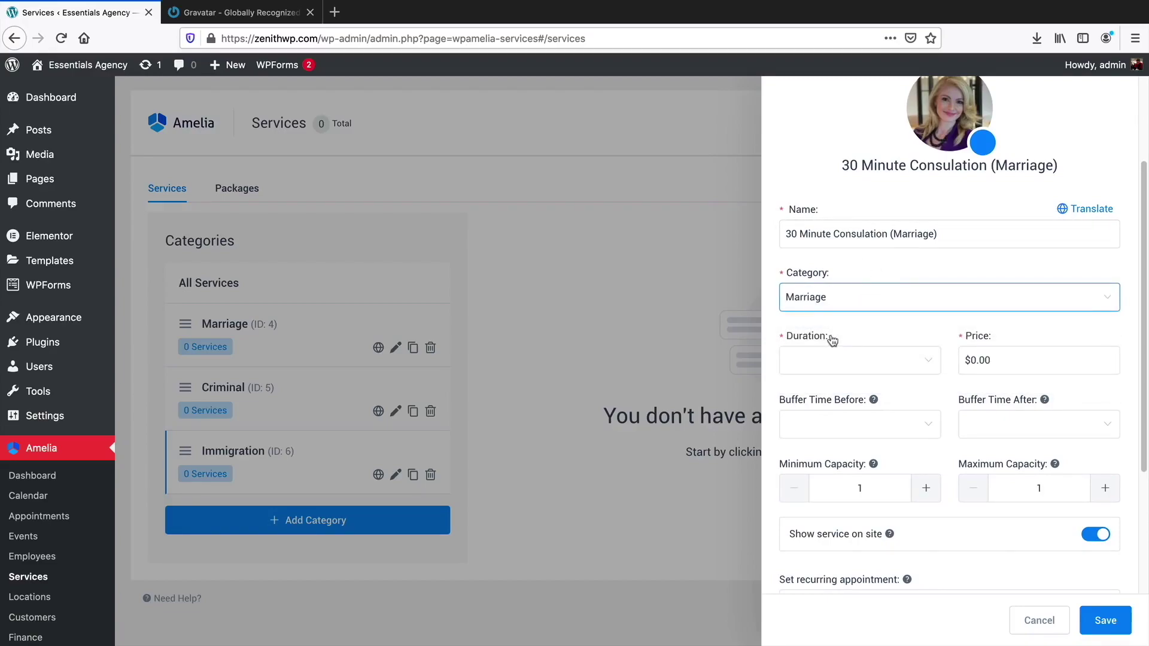
click(928, 363)
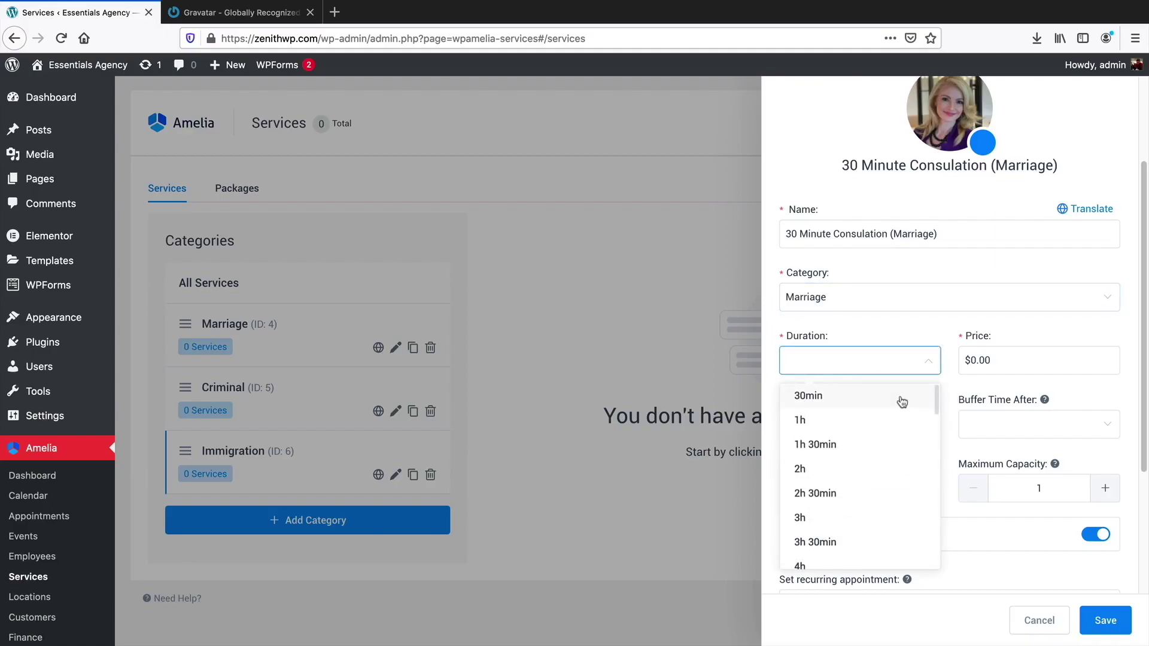
scroll(888, 419, down, 10)
scroll(882, 430, up, 10)
scroll(875, 419, up, 2)
click(867, 402)
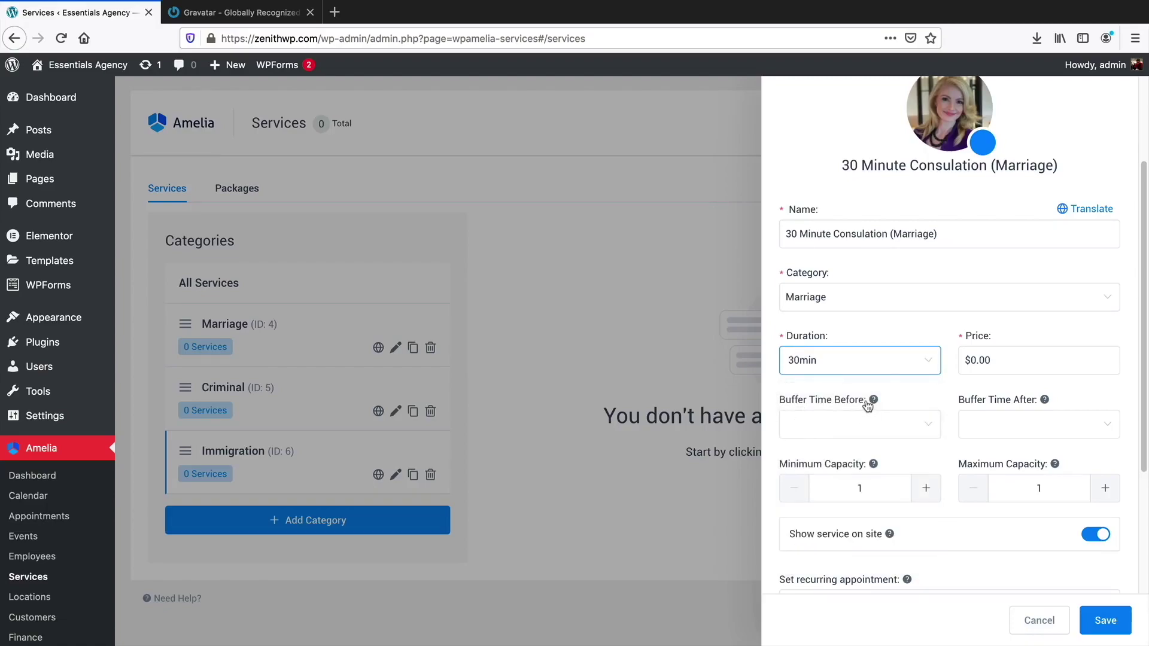
- Leave the price at $0.00 and set both buffer times, before and after, to 30min
click(1011, 357)
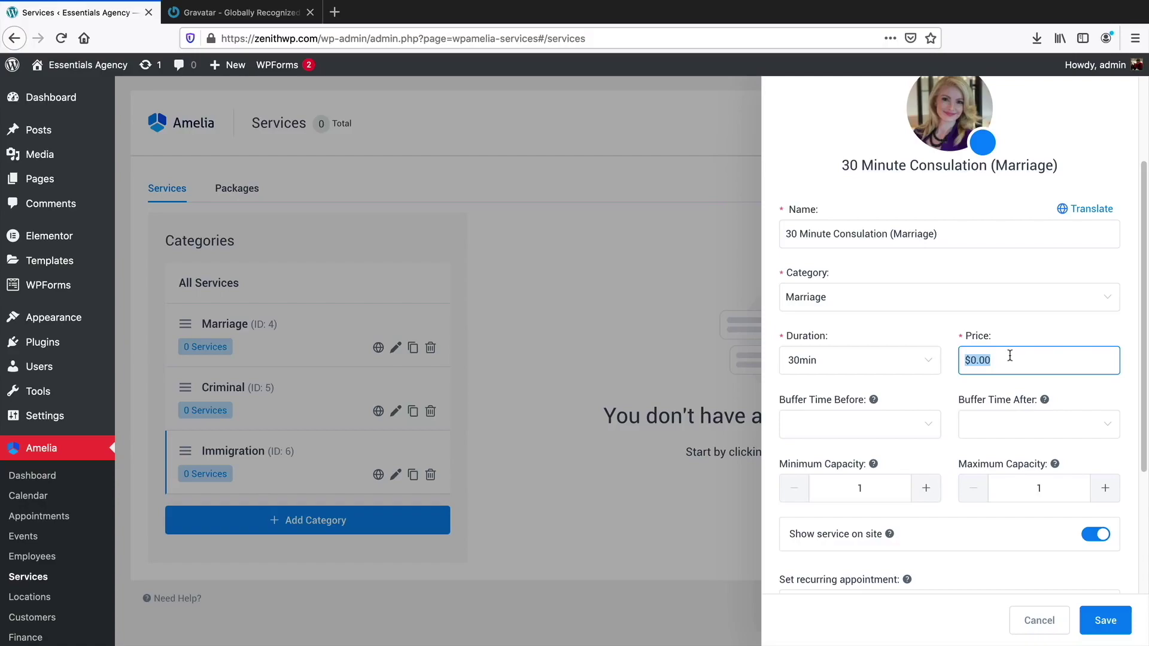
click(1007, 365)
click(920, 429)
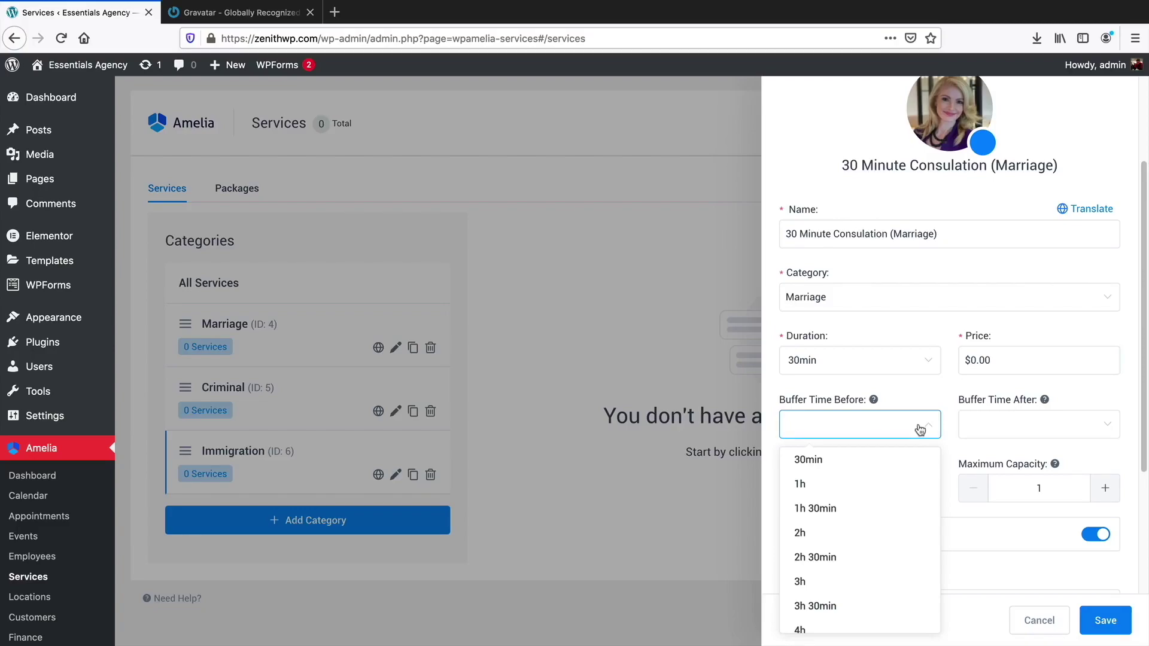
click(893, 466)
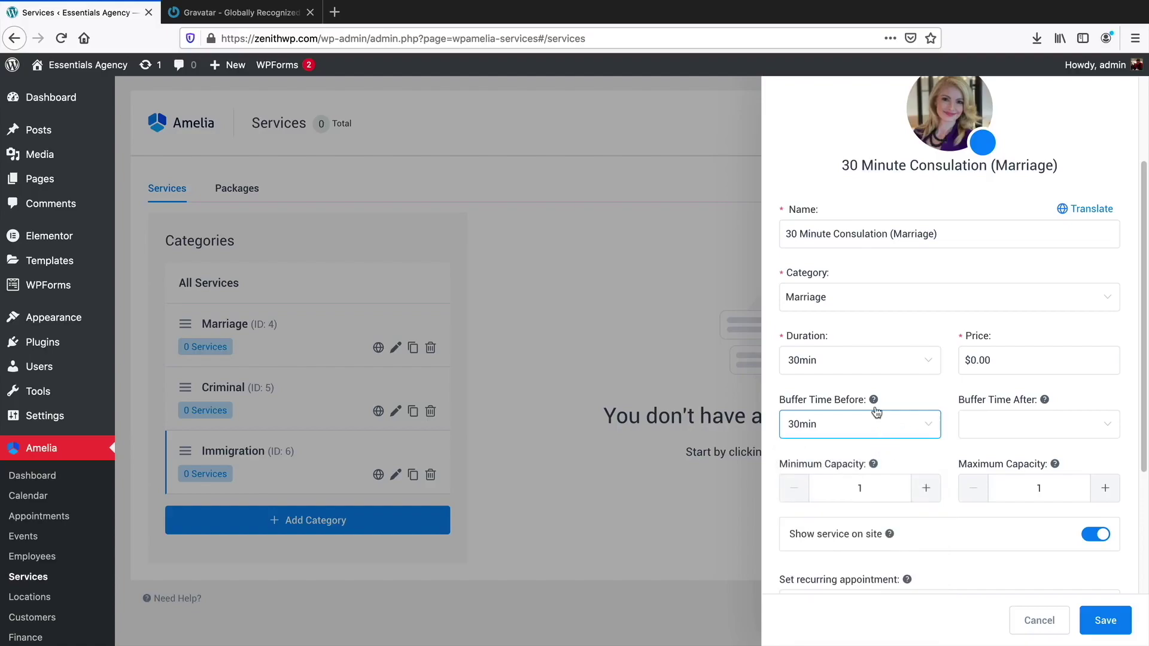
click(1070, 432)
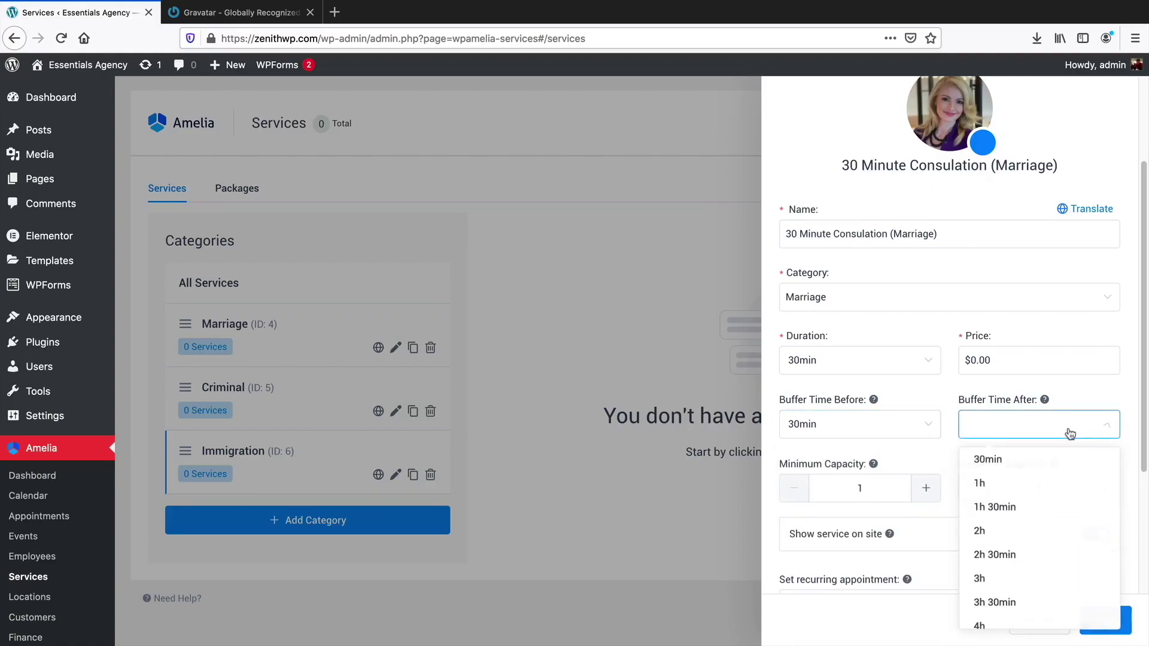
click(1035, 467)
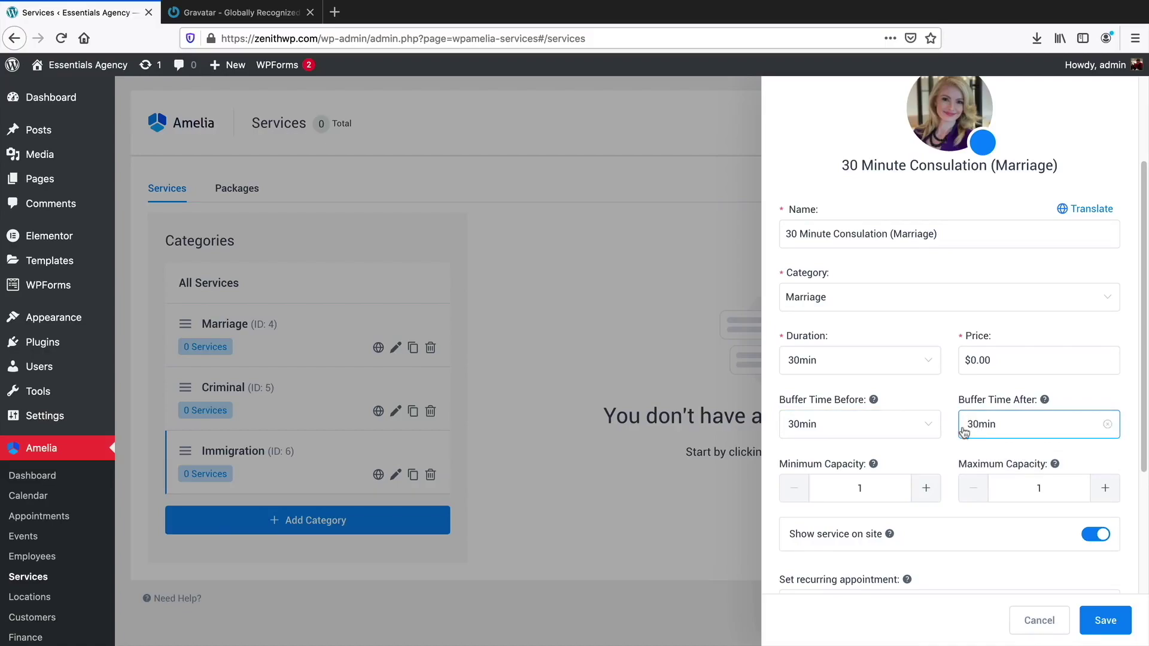
scroll(945, 347, up, 1)
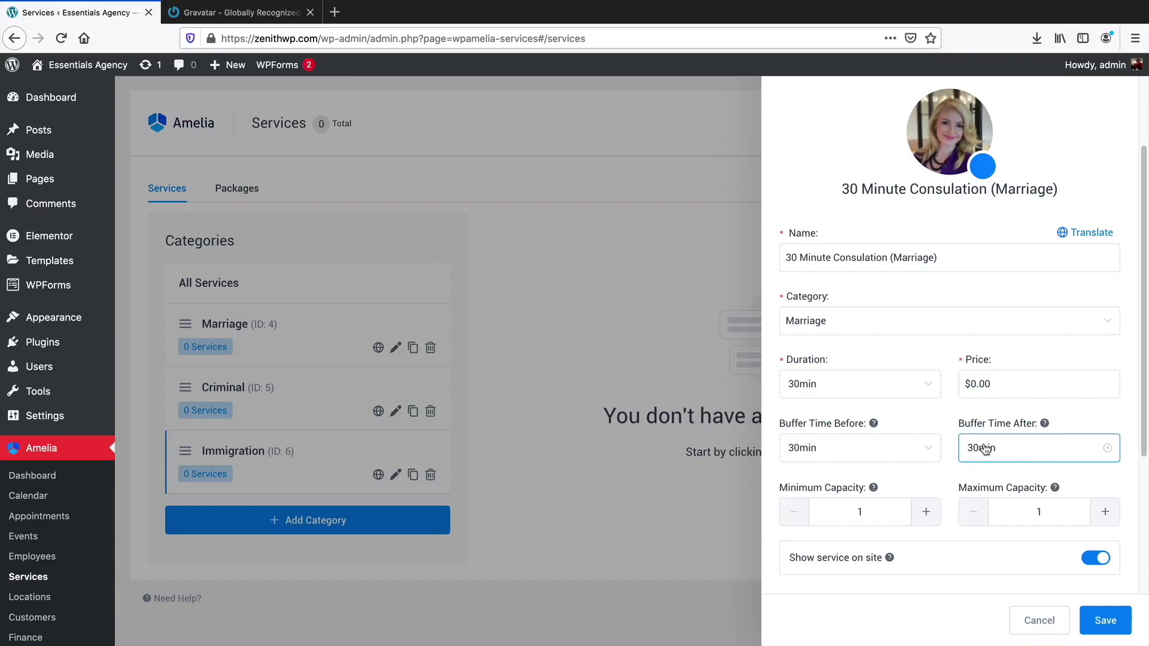
click(1107, 448)
click(928, 448)
scroll(935, 473, down, 2)
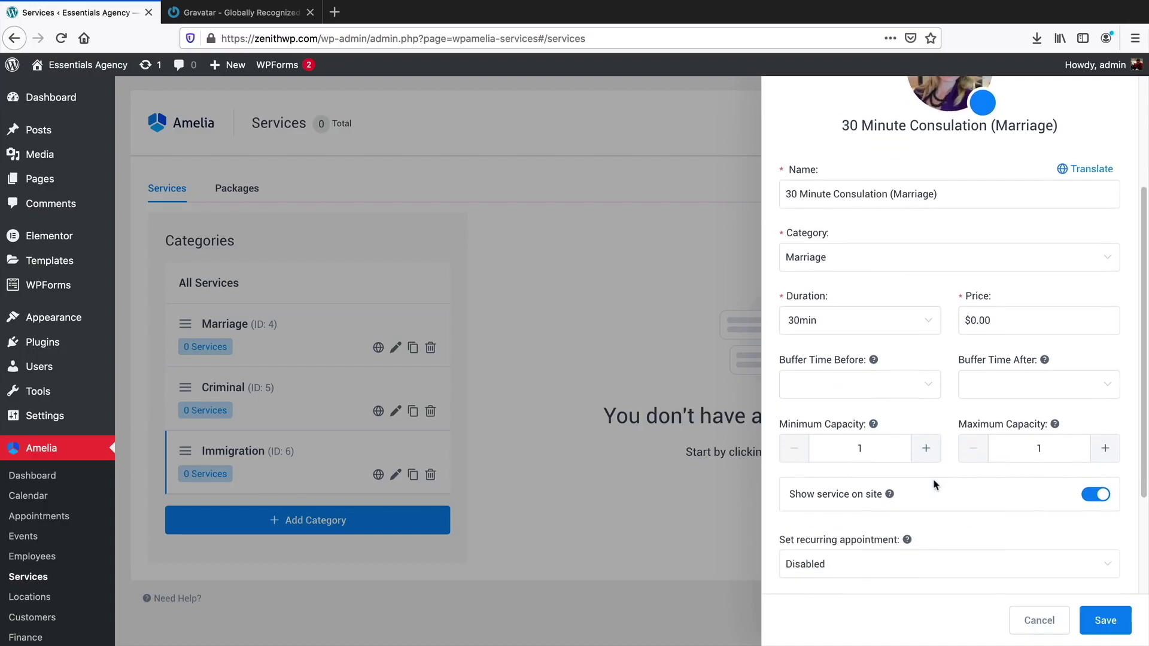
scroll(933, 363, down, 1)
scroll(937, 377, up, 2)
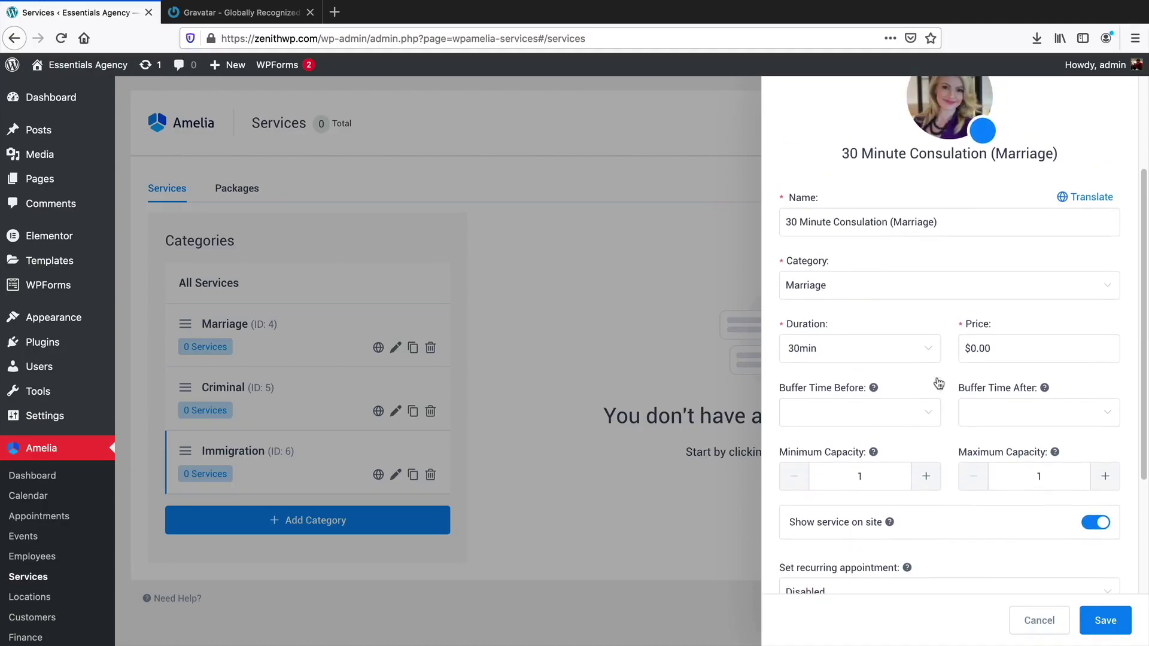
scroll(938, 383, up, 1)
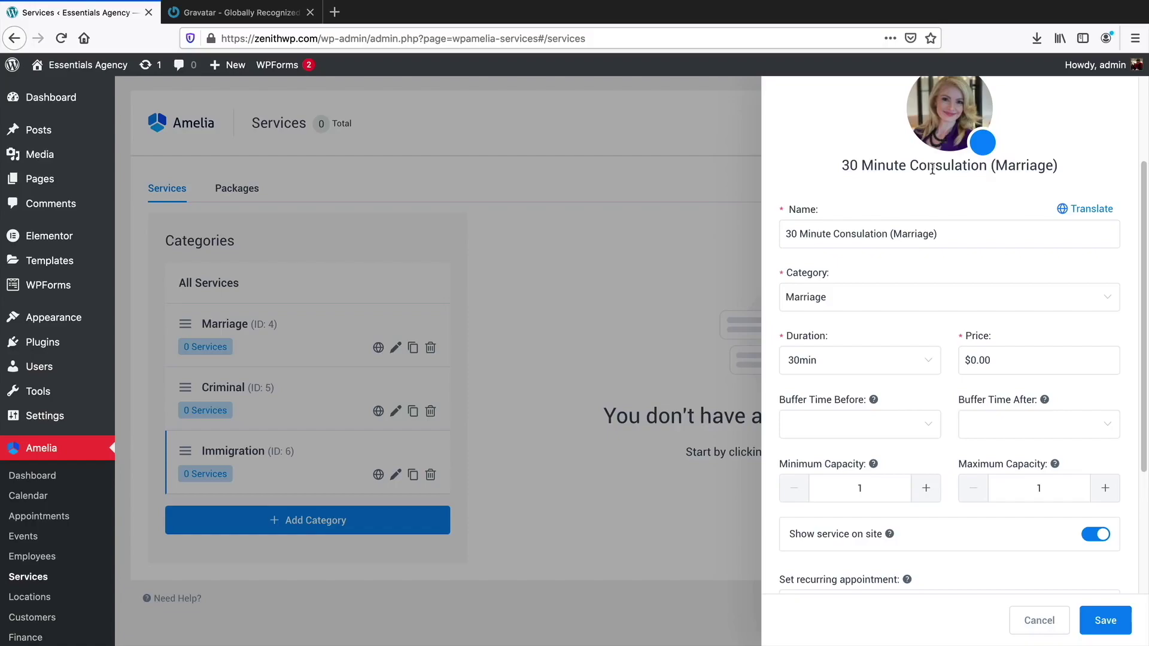
click(1104, 488)
click(1104, 488)
click(1104, 488)
click(1104, 488)
click(1104, 489)
click(1104, 488)
click(973, 488)
mouse_move(872, 396)
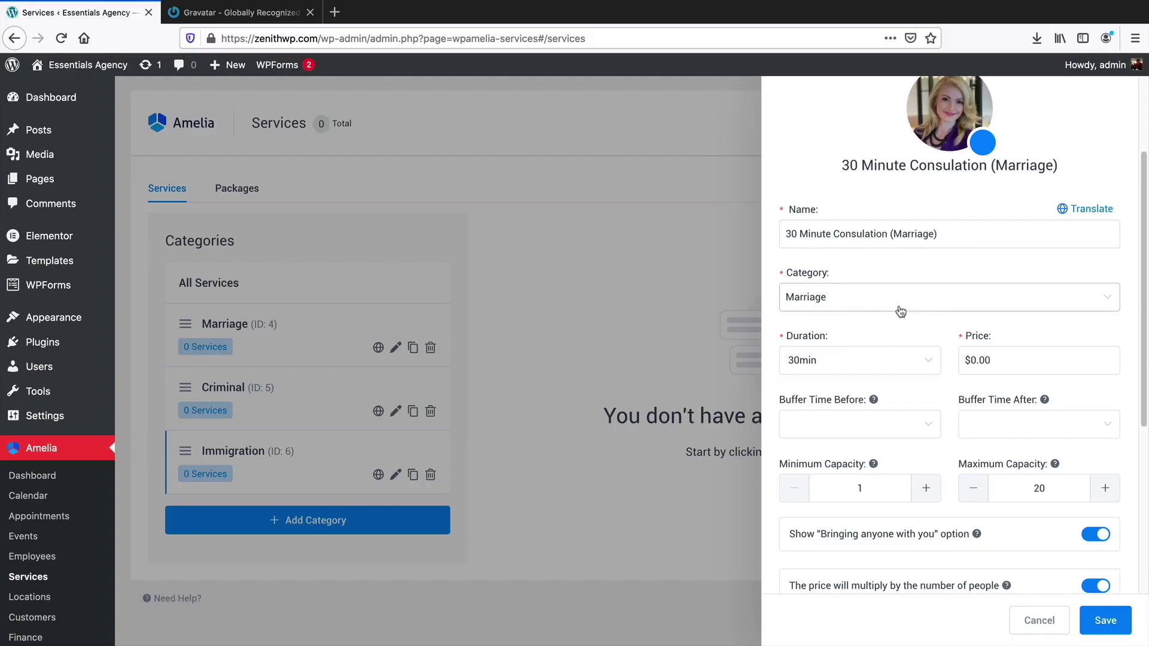
click(973, 489)
click(973, 490)
click(973, 492)
click(973, 495)
click(972, 496)
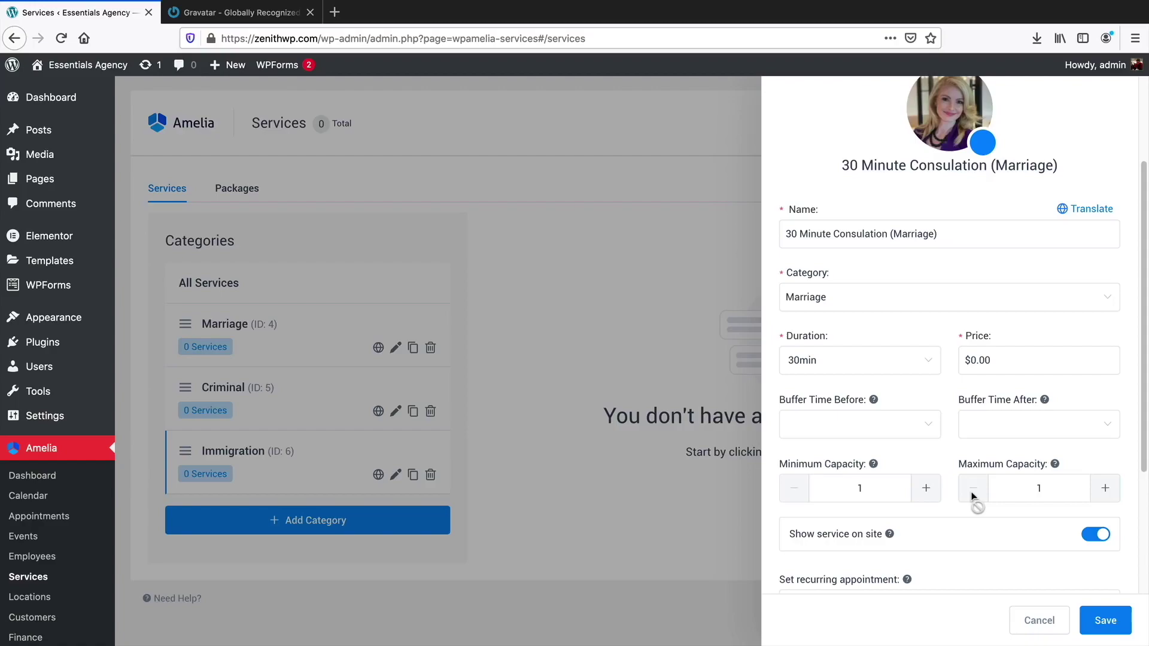
- Keep the service's recurring appointment setting at Disabled
scroll(967, 500, down, 3)
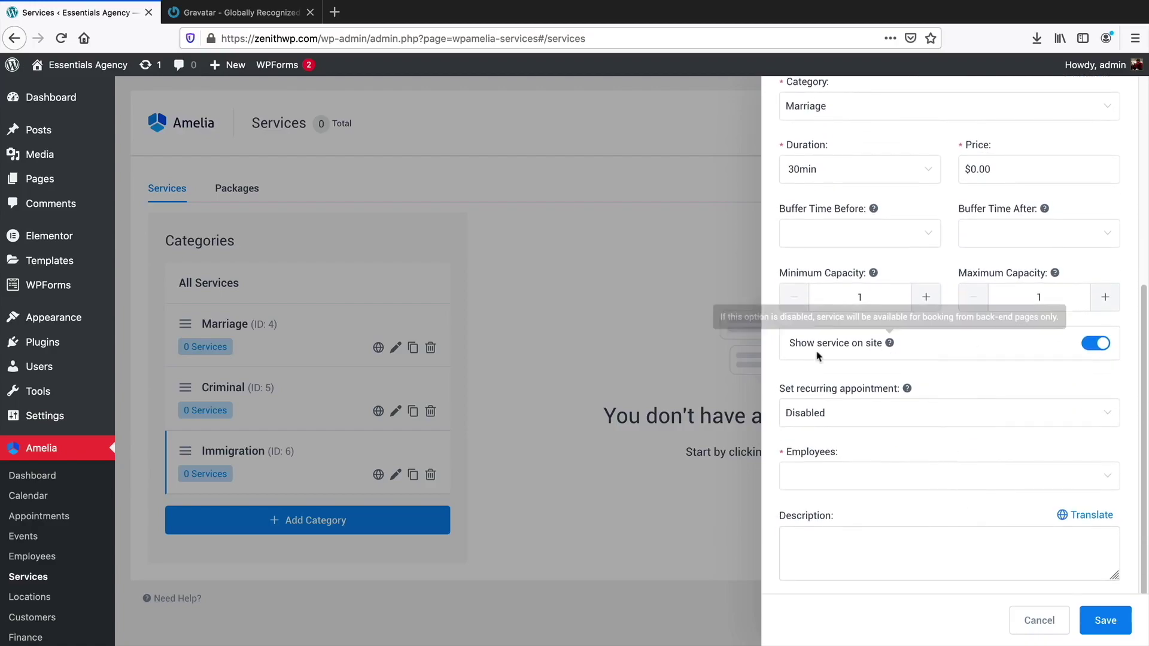
mouse_move(886, 342)
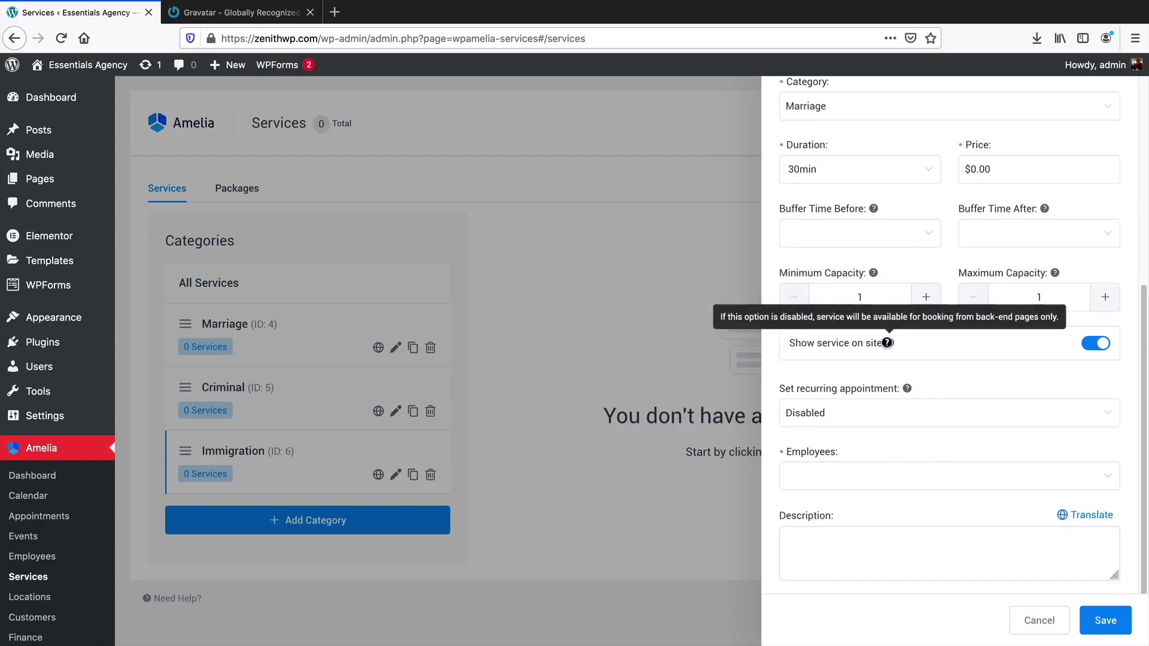
click(861, 412)
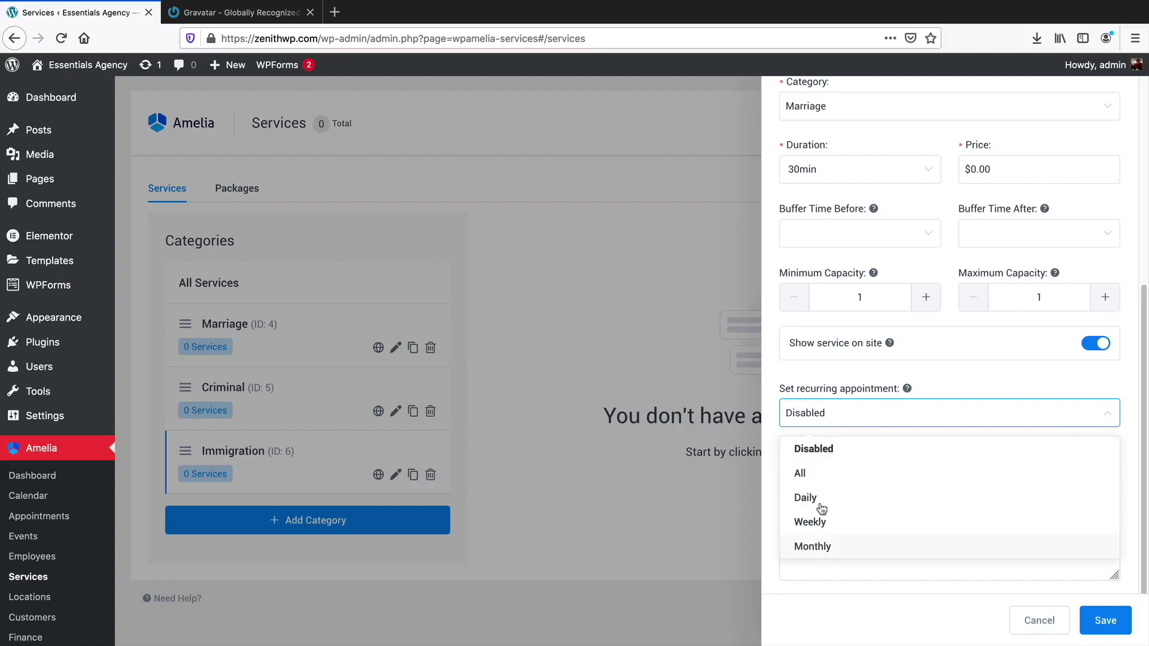
click(824, 449)
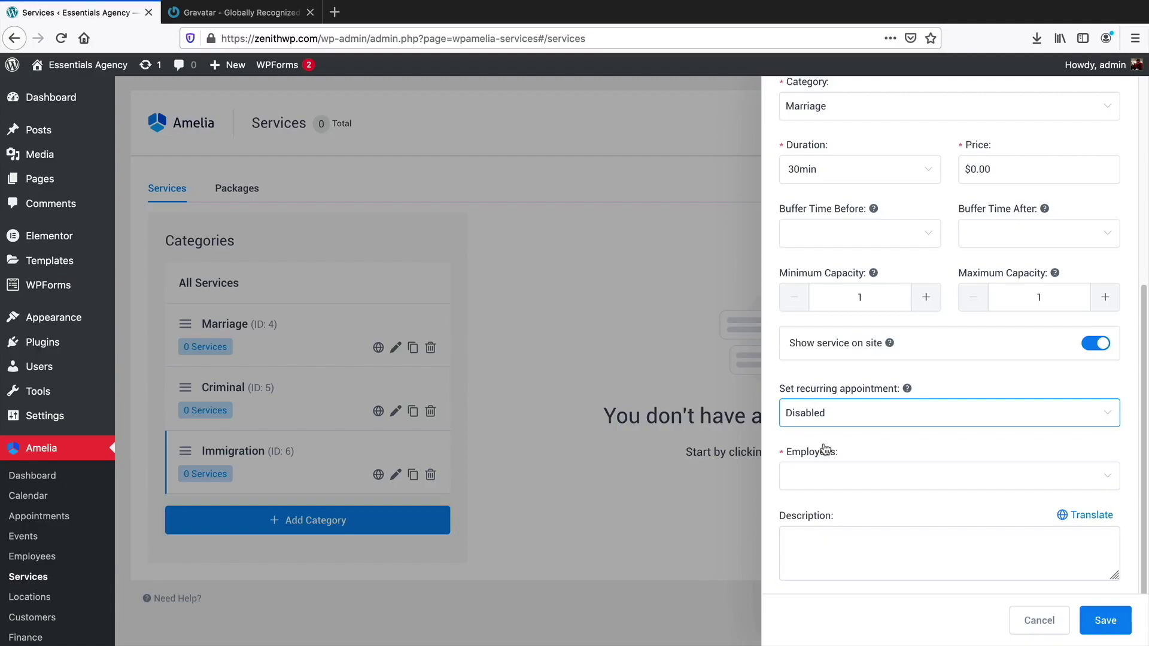
- Assign both available employees to the service
click(855, 480)
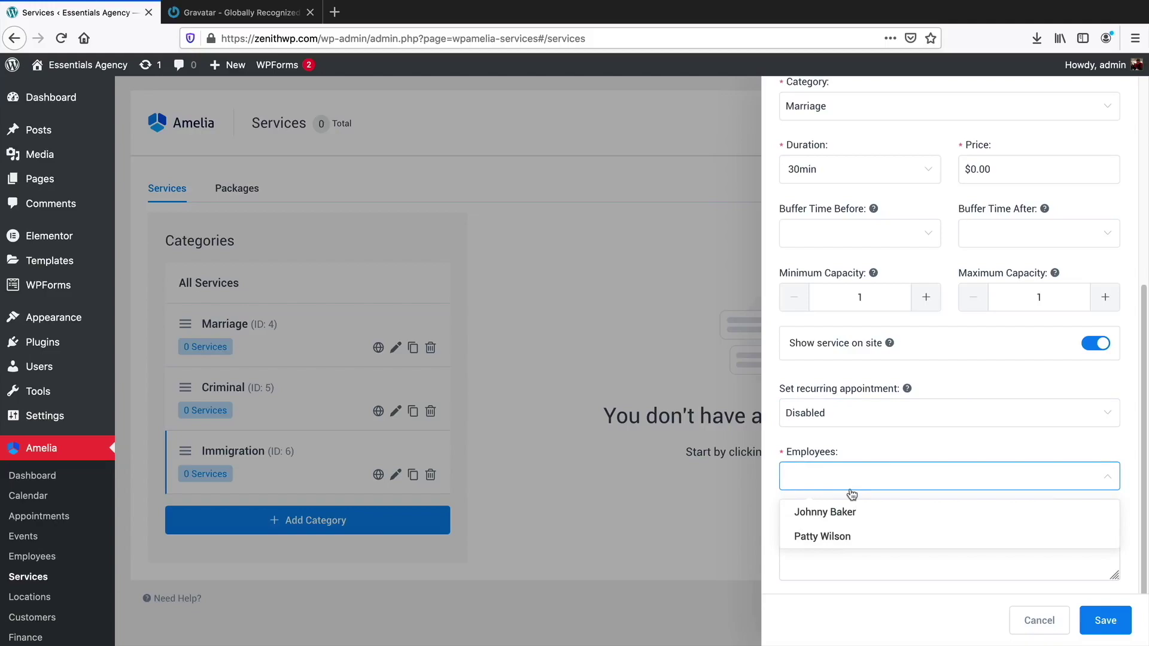
scroll(874, 377, up, 5)
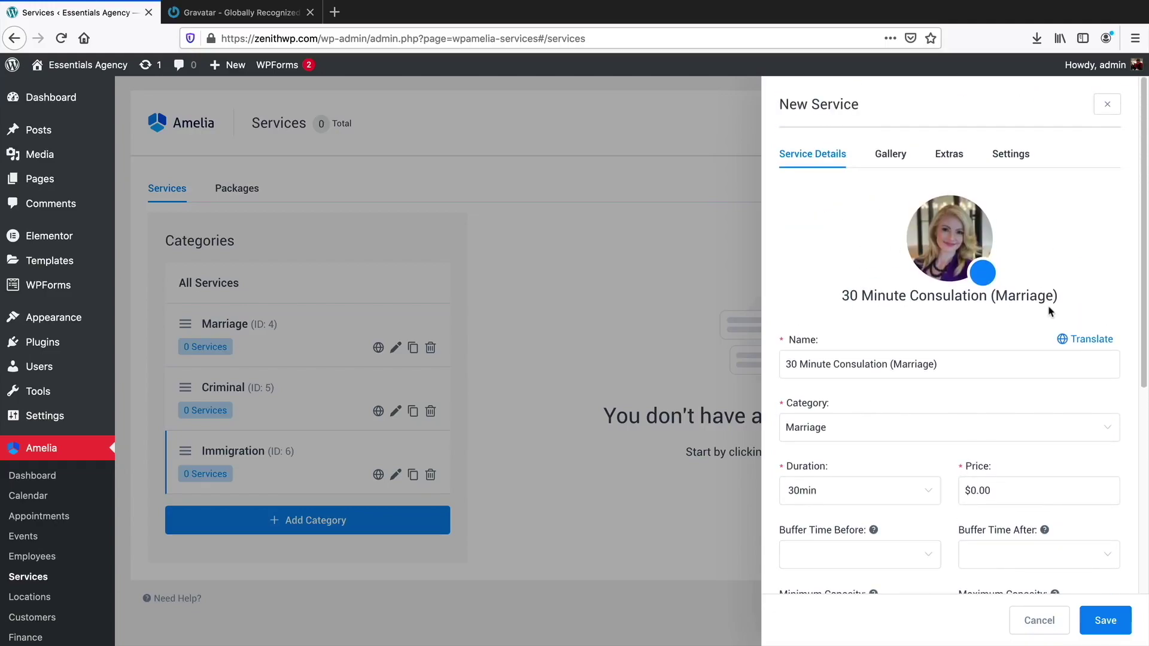
scroll(1049, 311, down, 5)
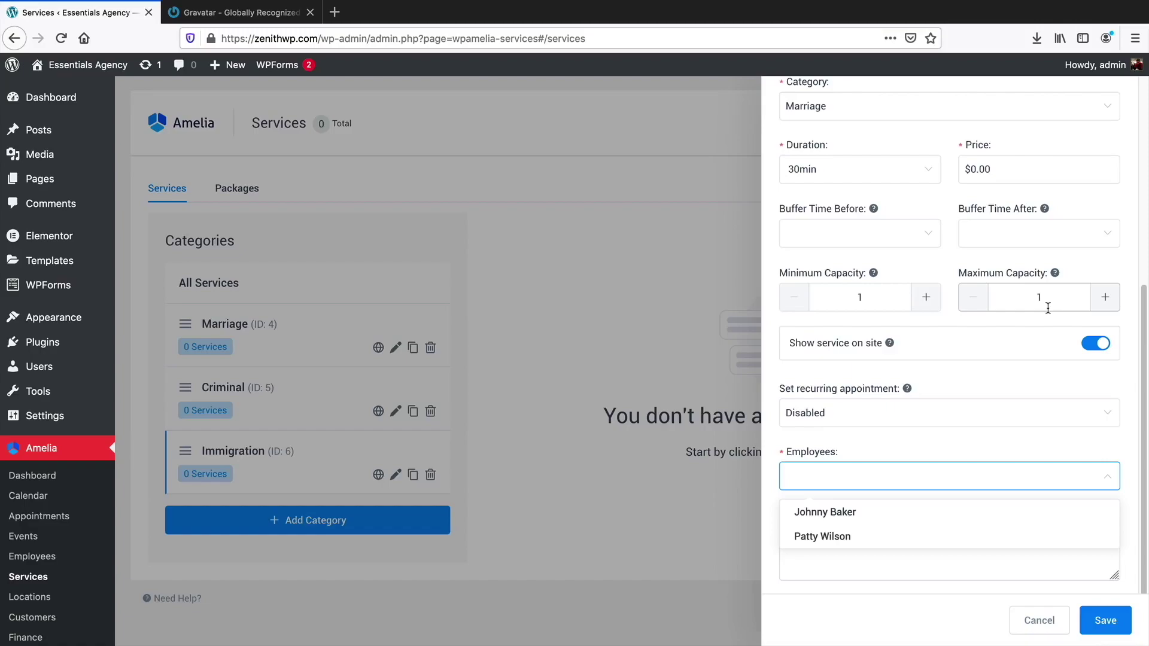
click(848, 516)
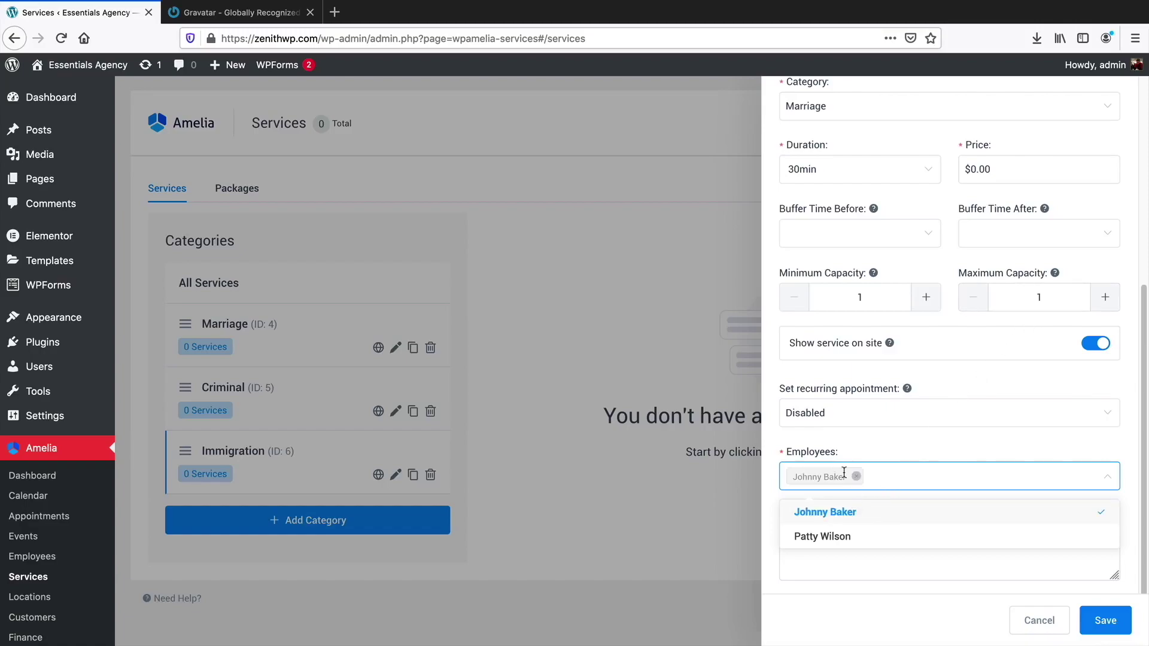
click(837, 541)
click(845, 617)
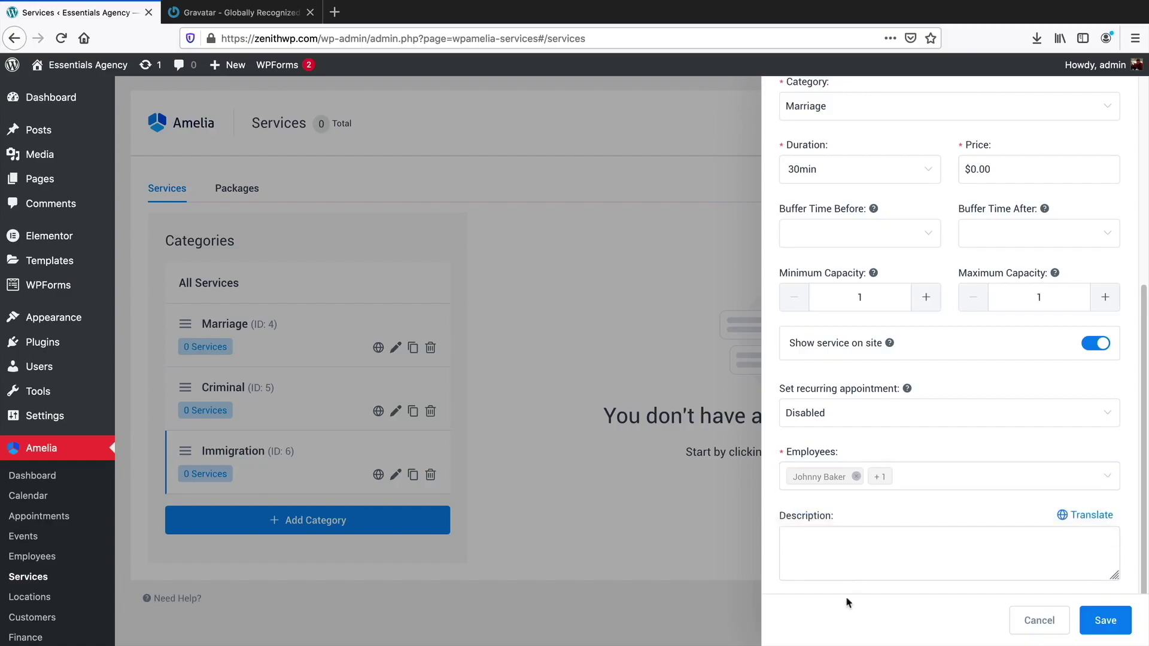
click(856, 479)
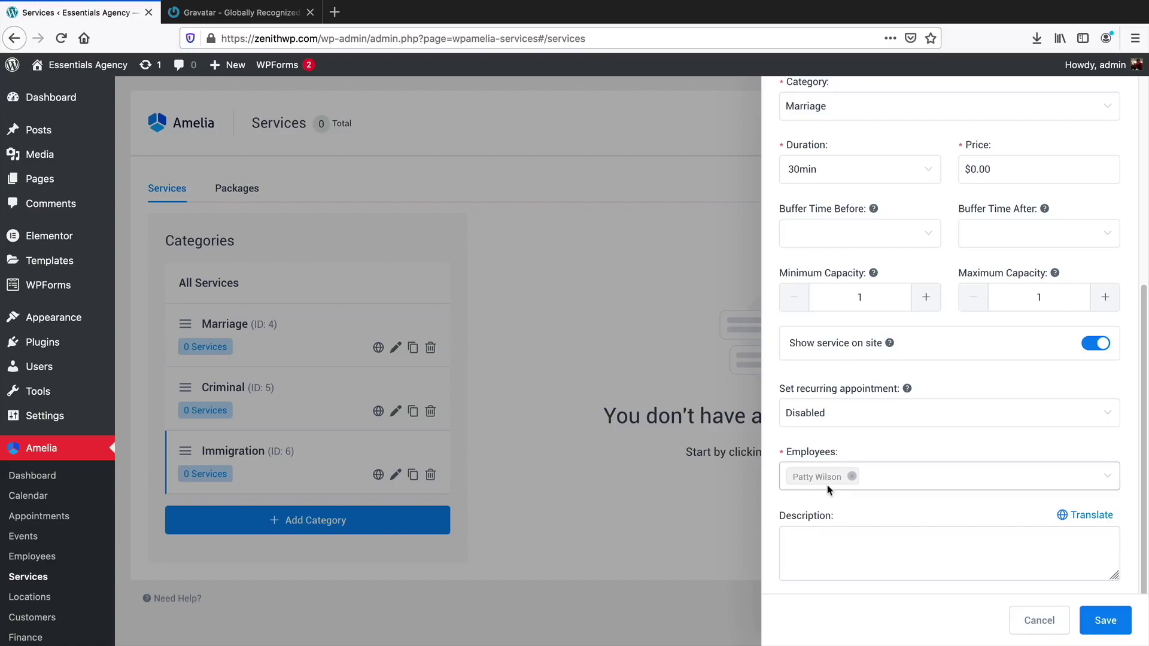
click(829, 475)
click(865, 514)
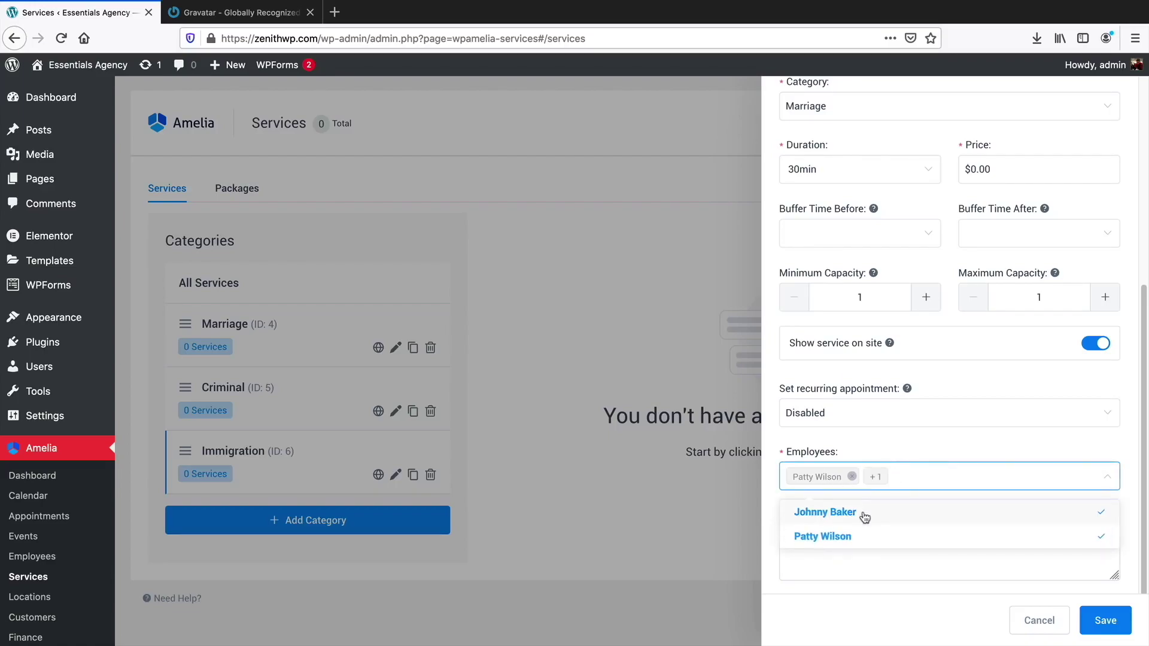
click(943, 435)
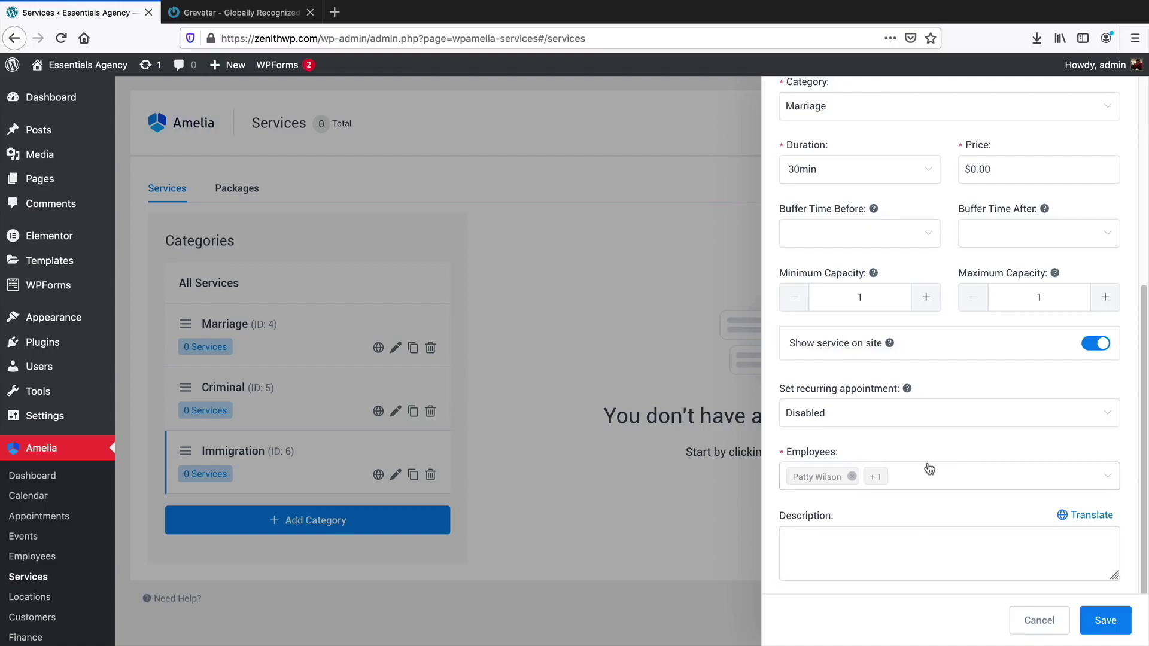
- Save the Marriage consultation service, check it under Marriage, then view the empty Packages list
click(1105, 622)
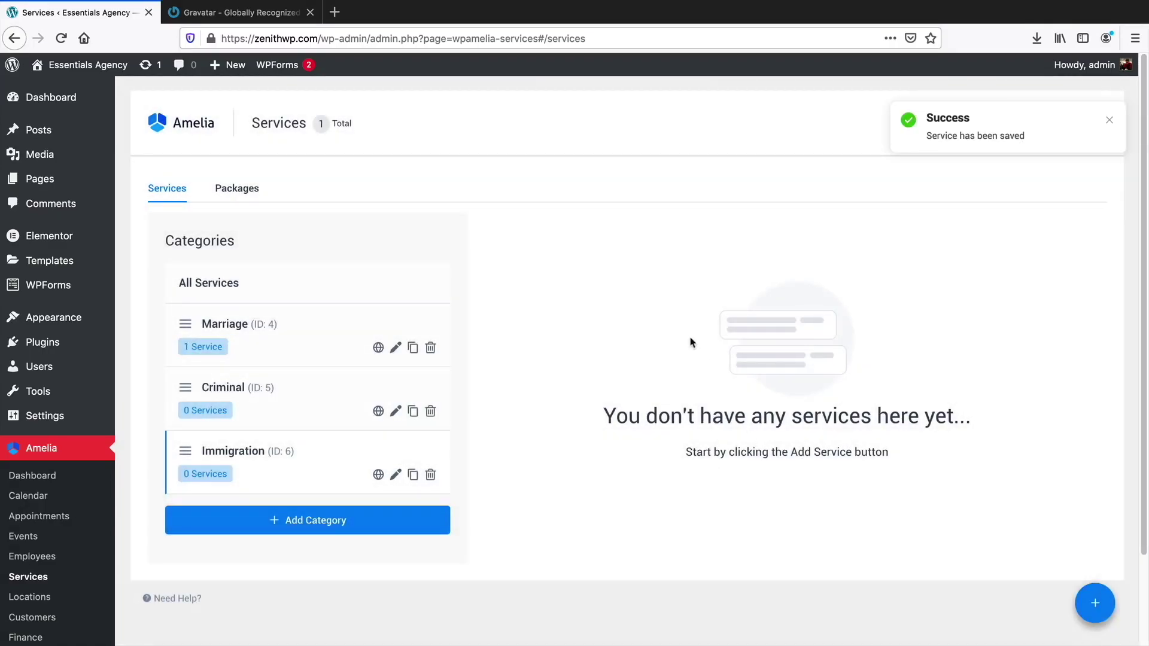
scroll(457, 329, down, 2)
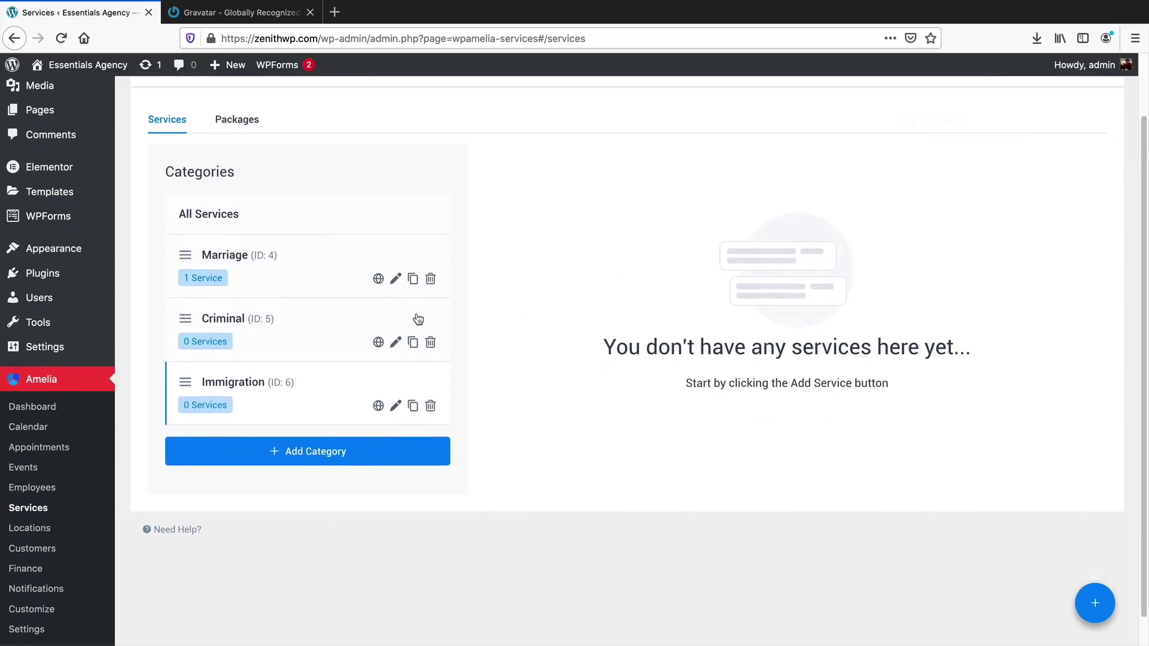
scroll(324, 327, up, 2)
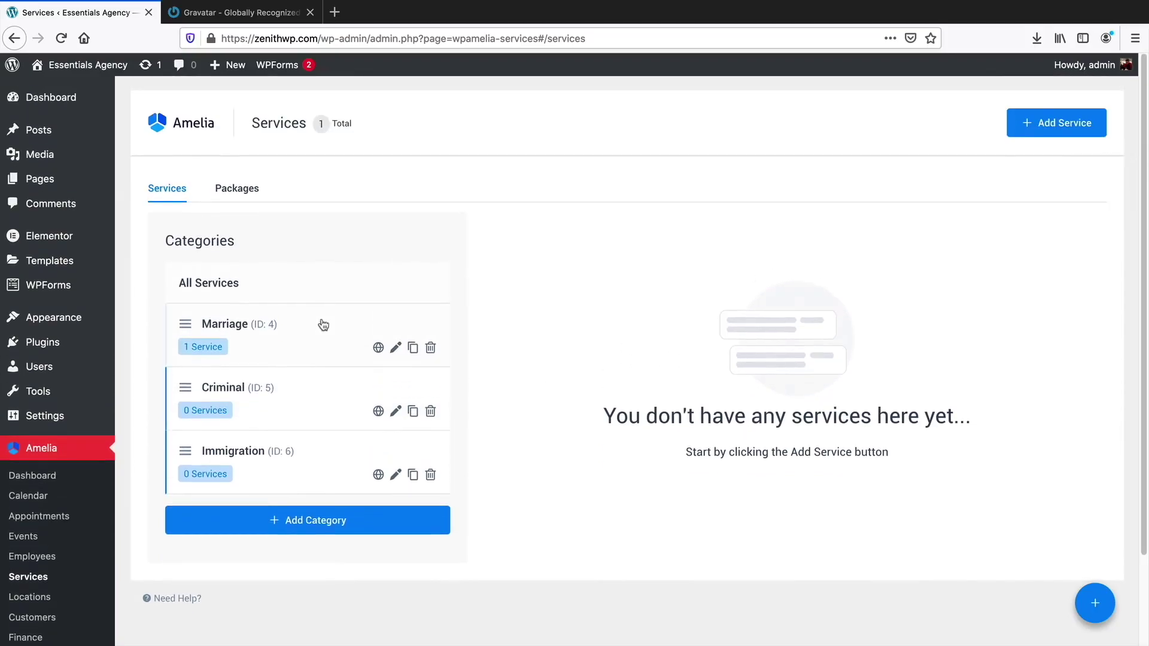
click(217, 351)
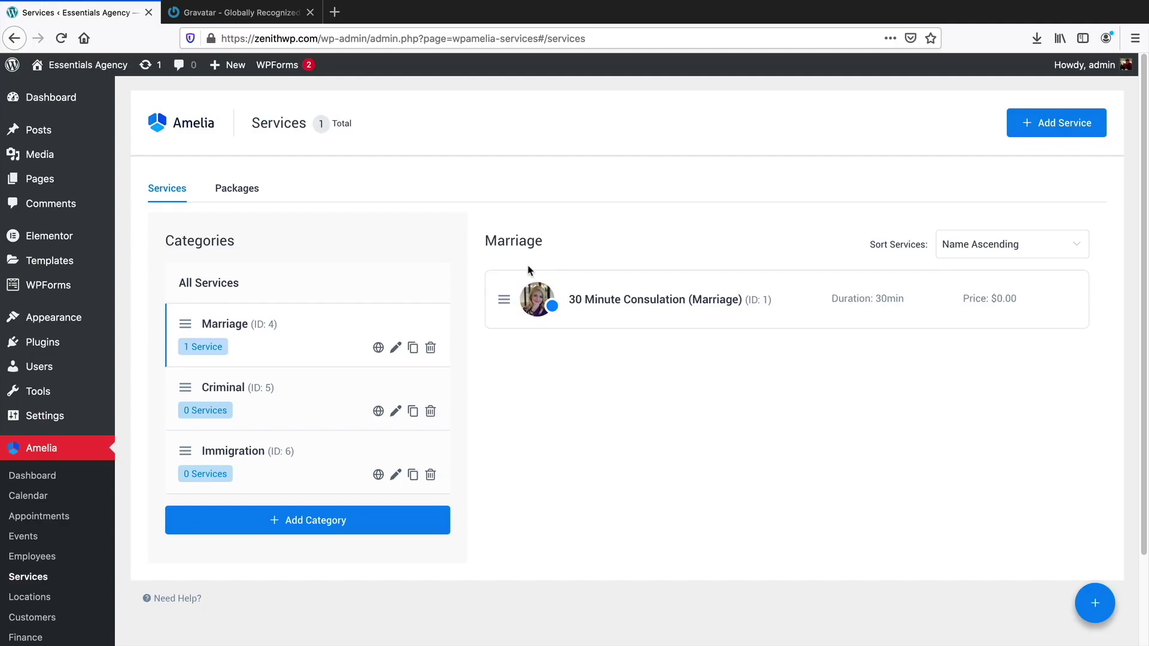
click(236, 193)
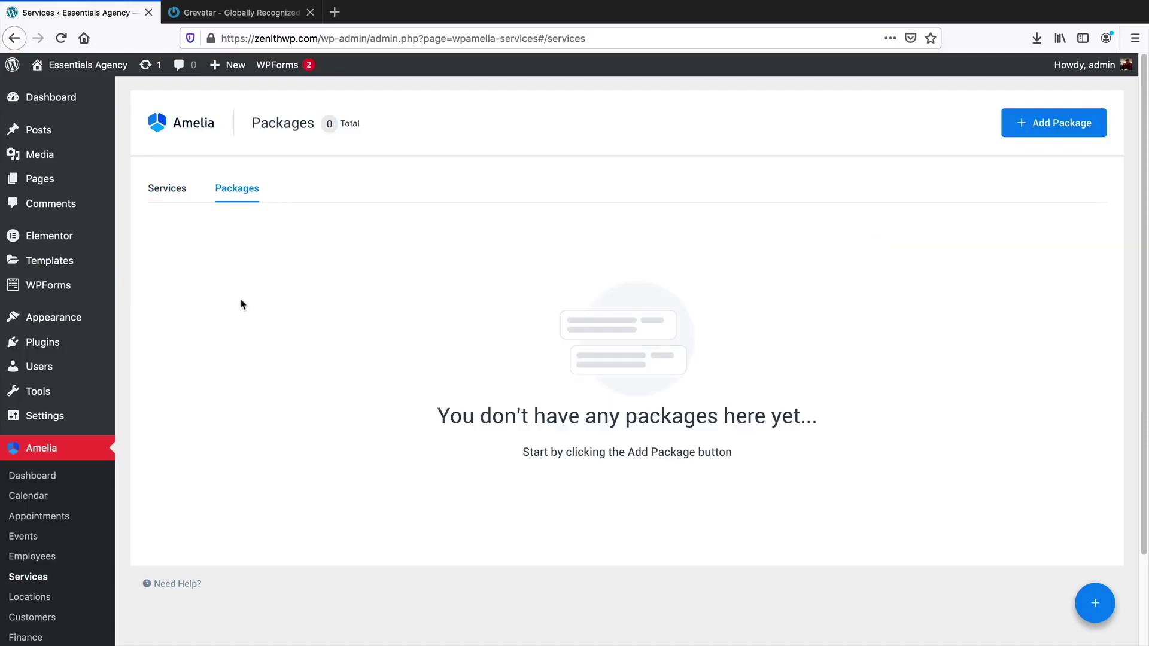
- Start a new package and set its picture to the slip-and-fall warning-sign image
click(1039, 131)
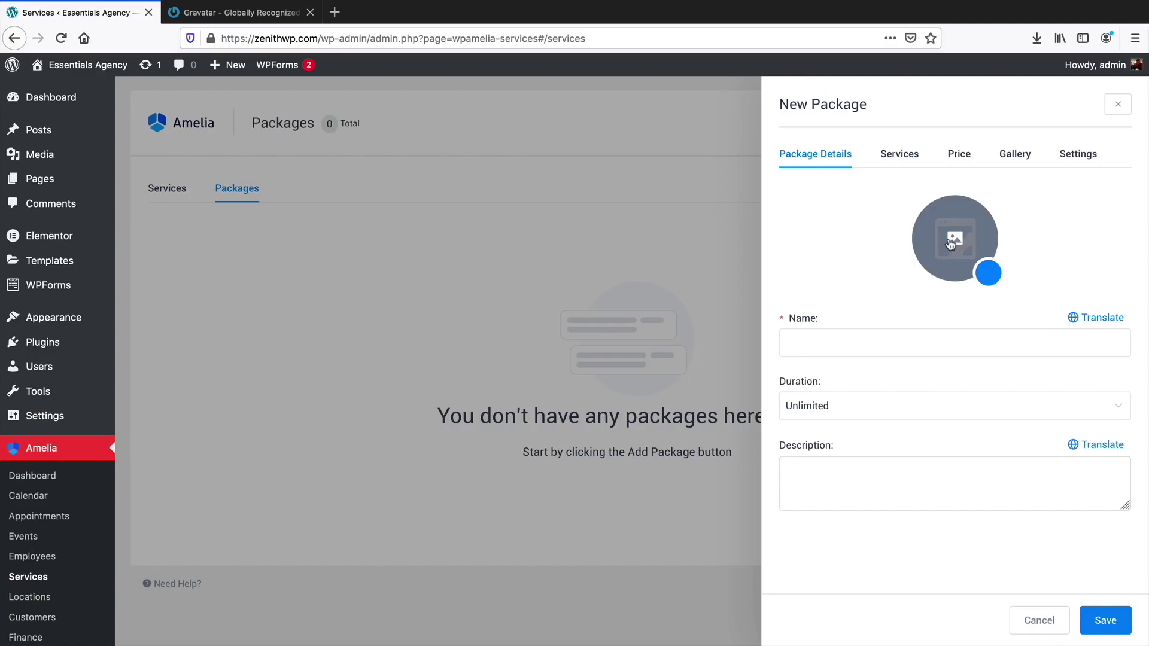
click(950, 243)
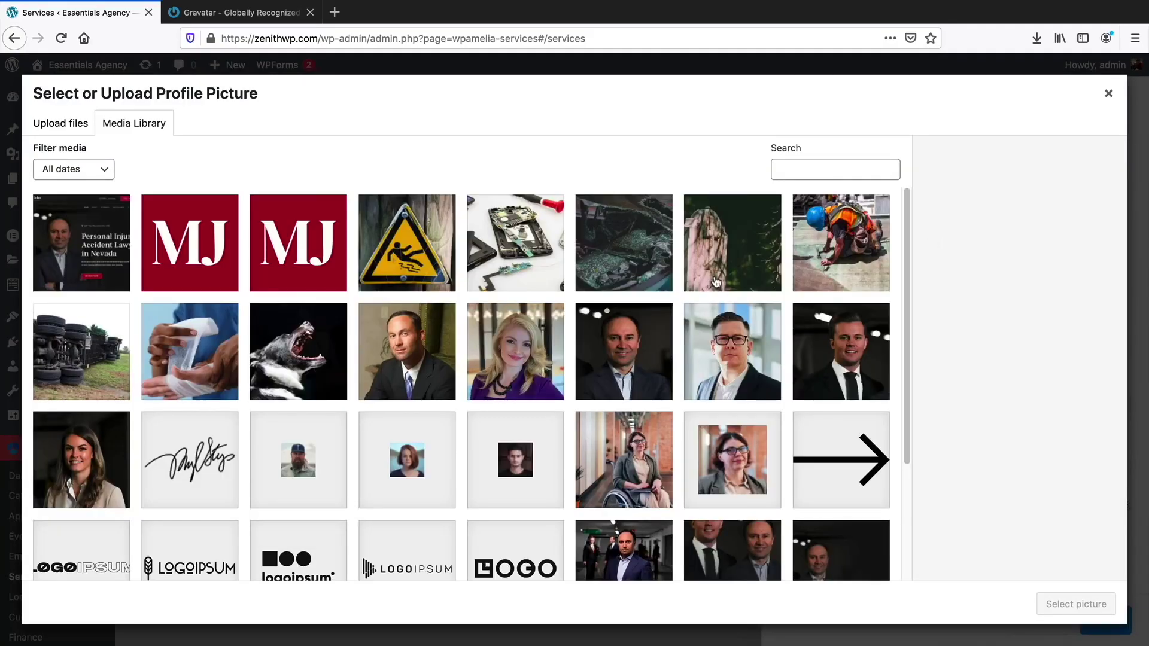
click(317, 242)
click(400, 263)
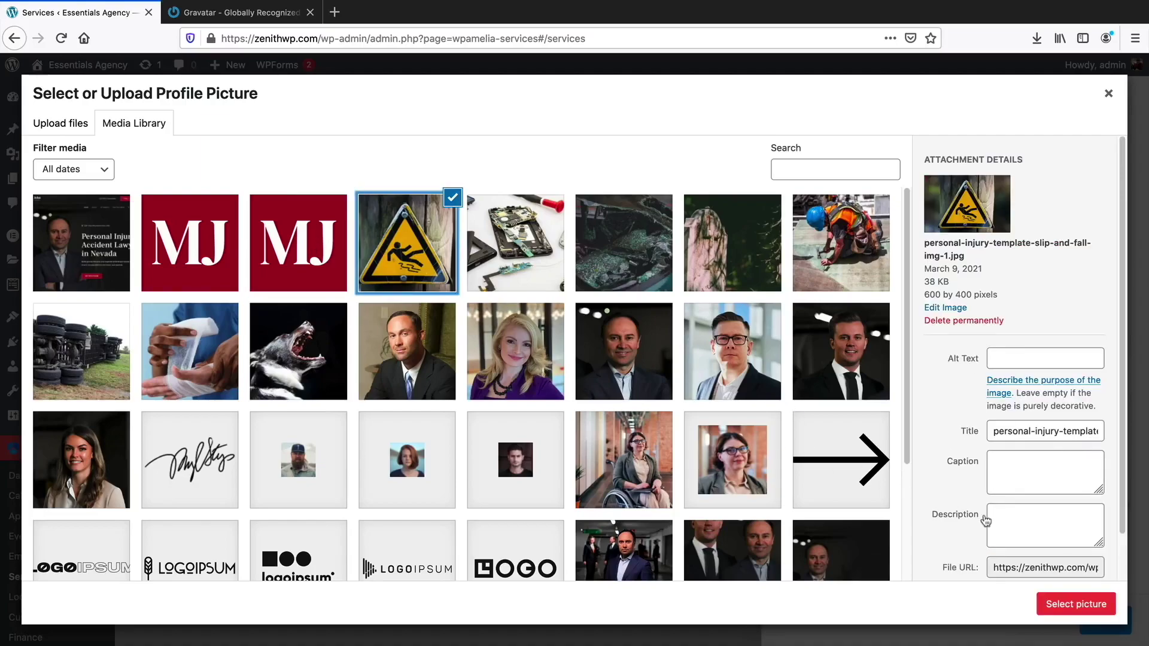
click(1071, 603)
click(872, 345)
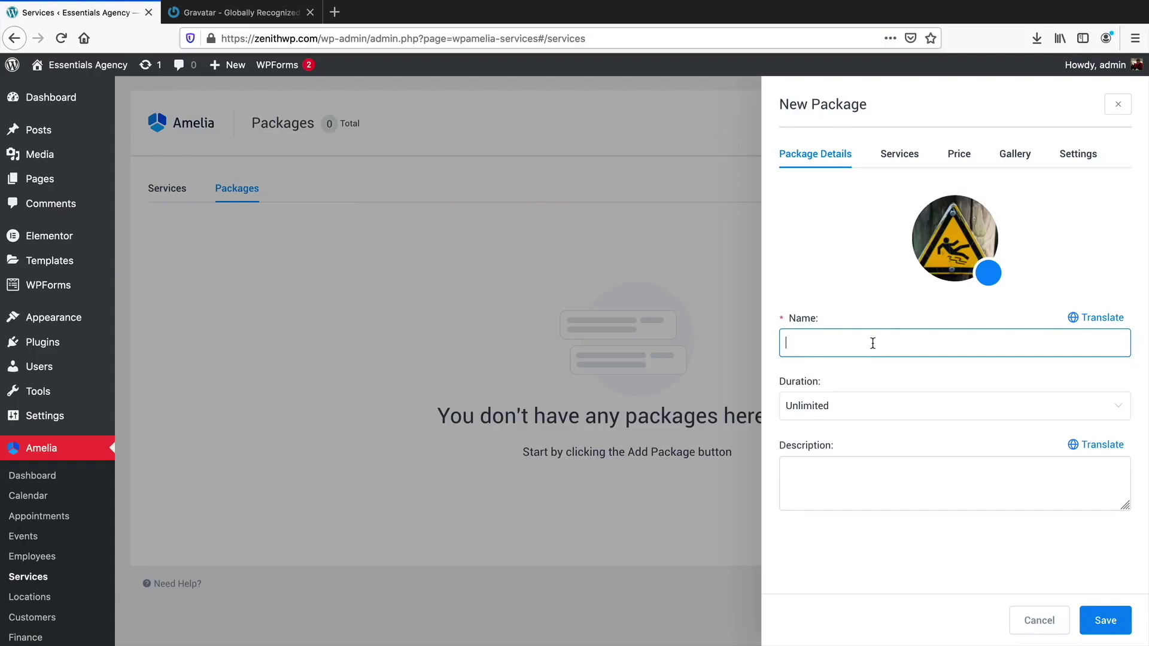
- Name the package 'Forms Filed' with description 'We Will File All PaperWork On Your Behalf'
text(Forms )
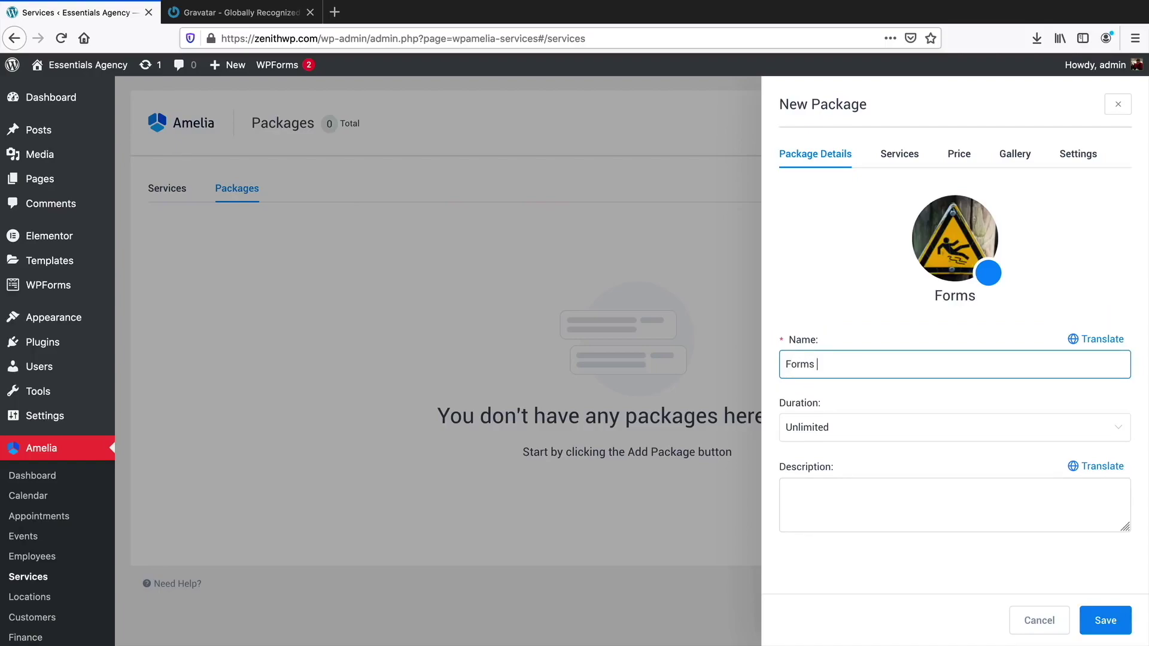
text(Completed)
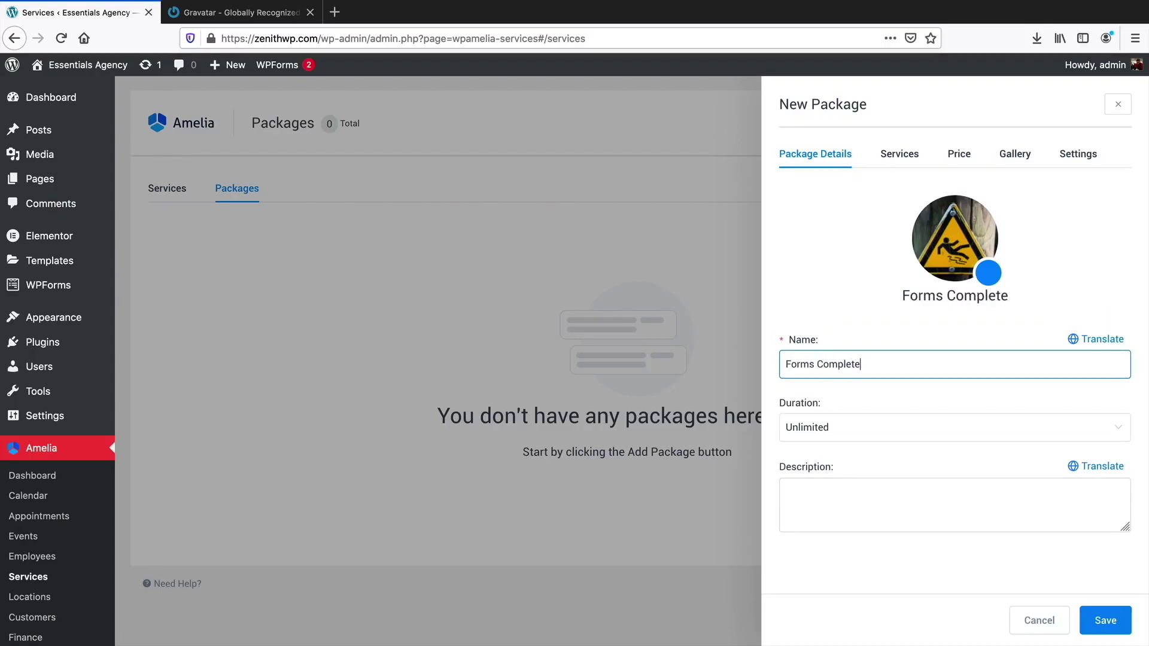
key(BackSpace)
key(BackSpace)
key(BackSpace)
key(BackSpace)
key(BackSpace)
key(BackSpace)
key(BackSpace)
key(BackSpace)
key(BackSpace)
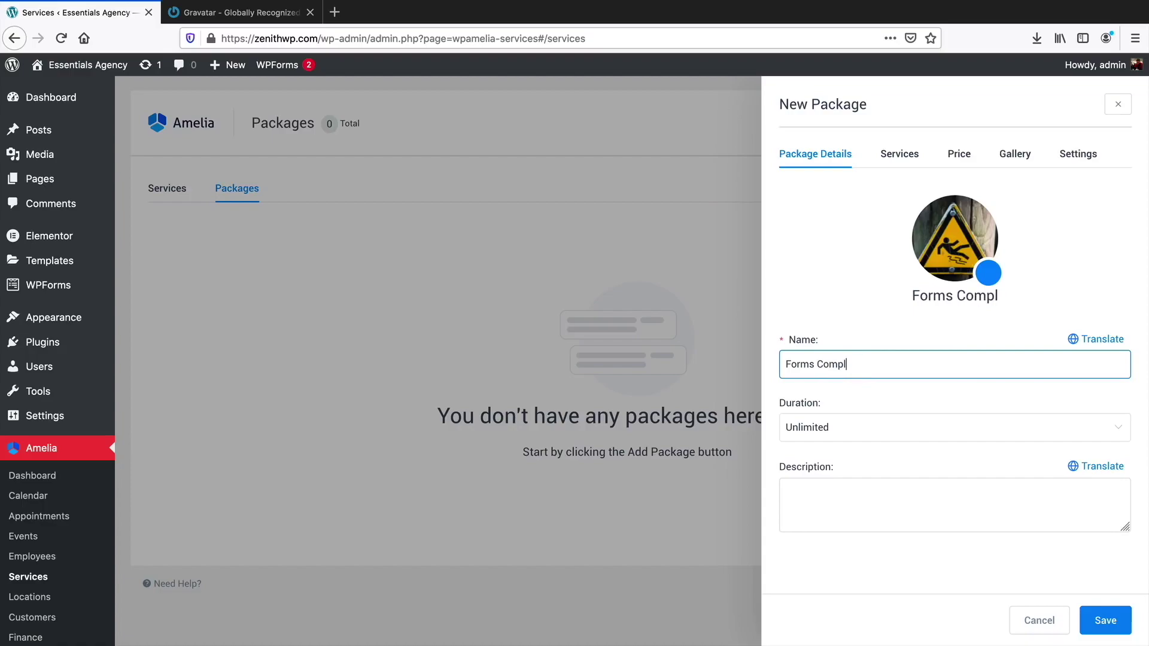
text(Filed)
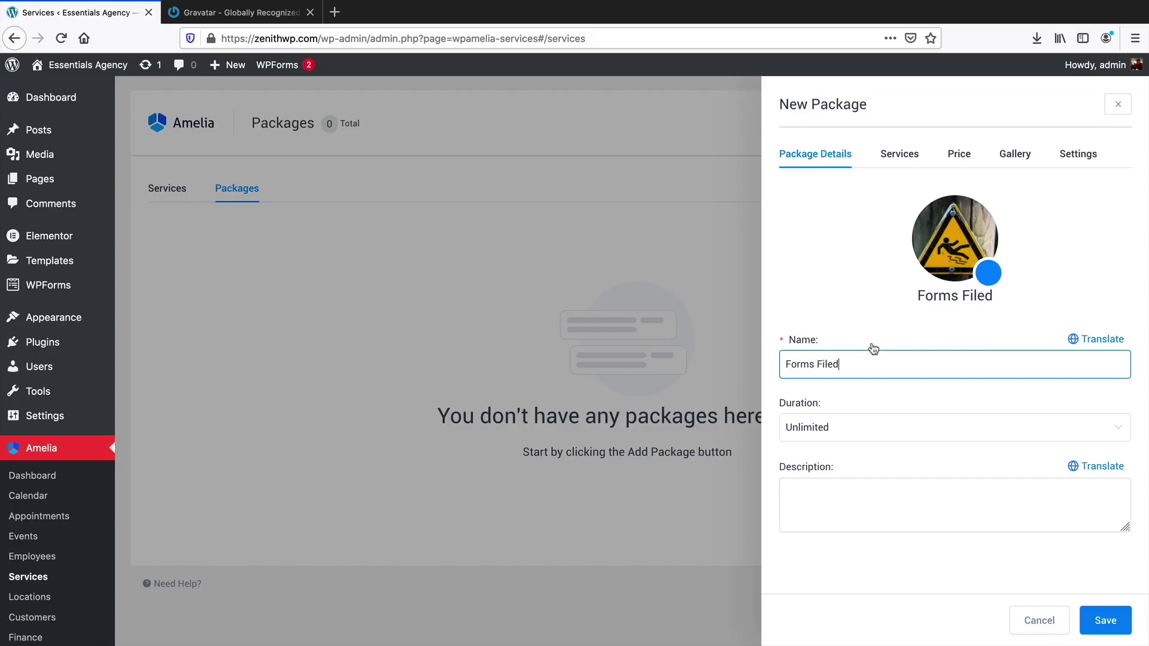
click(883, 504)
text(We Will)
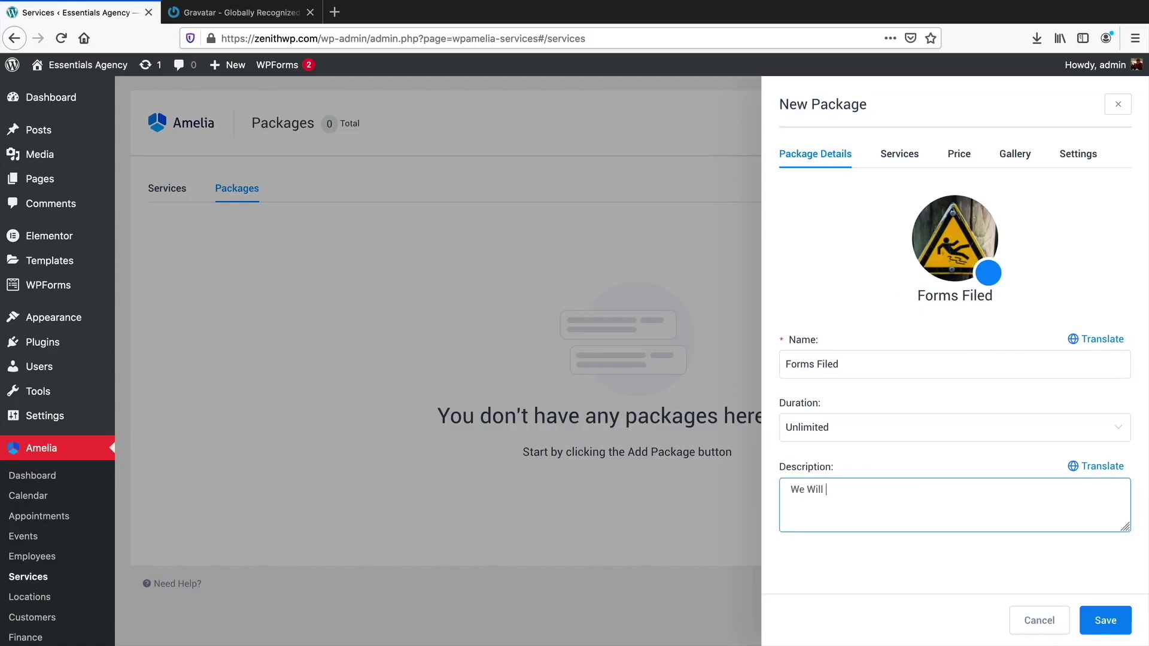
text( File All PaperWork On yourt)
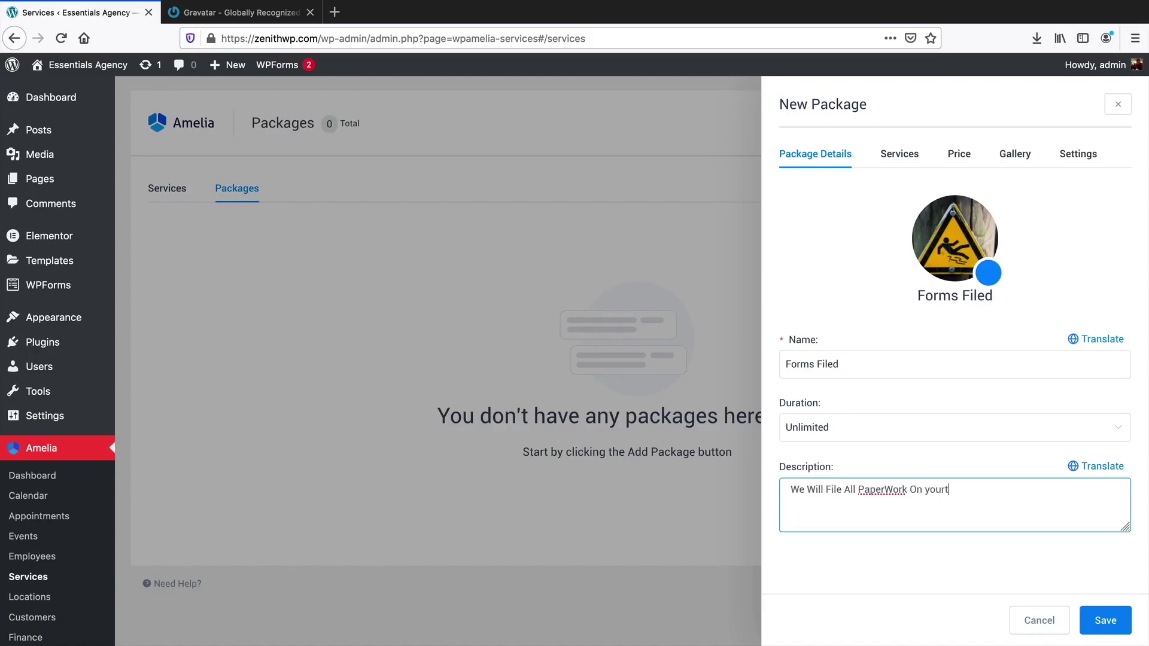
text(Your Behalf)
- Include the 30 Minute Consulation (Marriage) service in the package
click(903, 156)
click(928, 193)
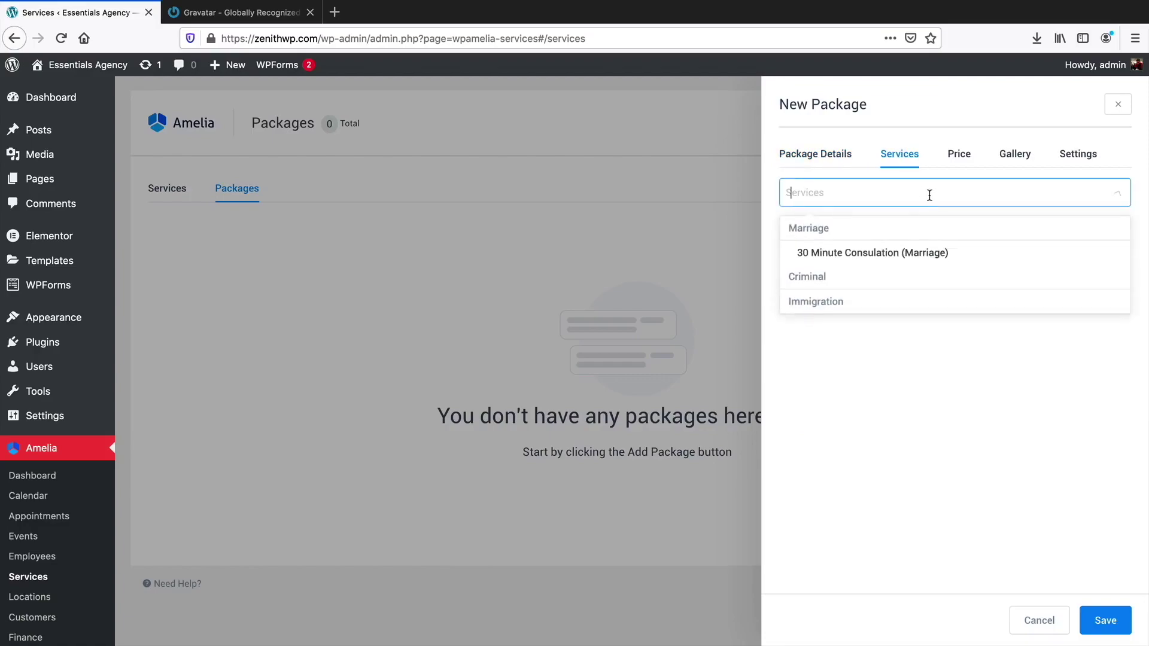
click(851, 261)
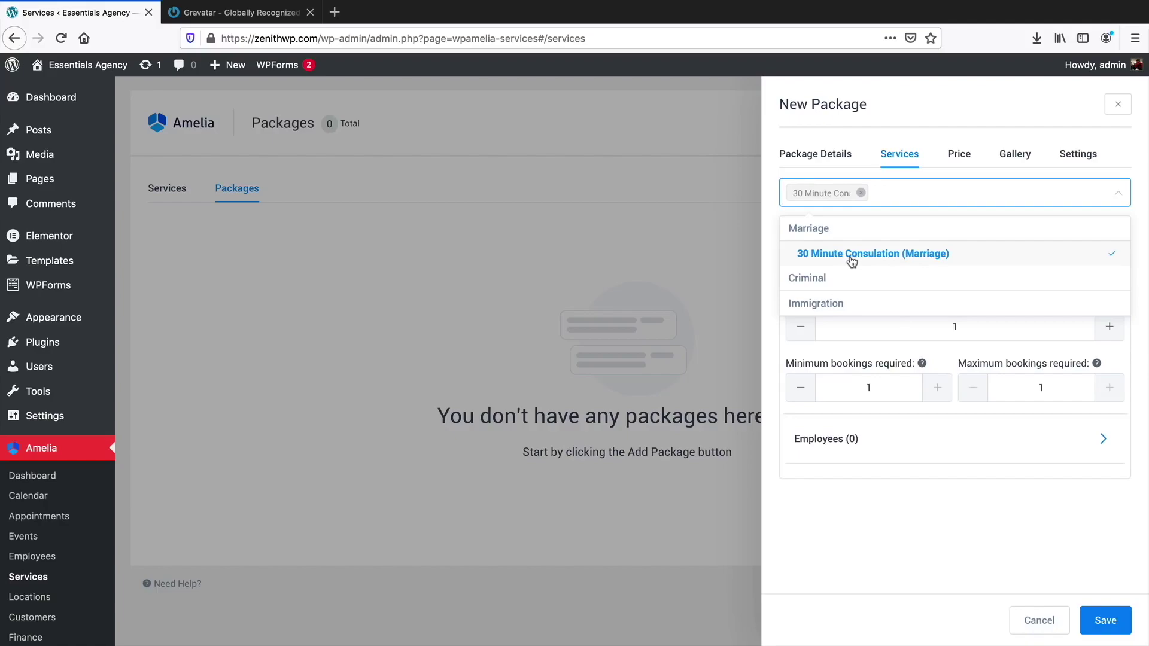
- Switch the package to a custom price of $5.00
click(964, 159)
double_click(919, 239)
click(924, 246)
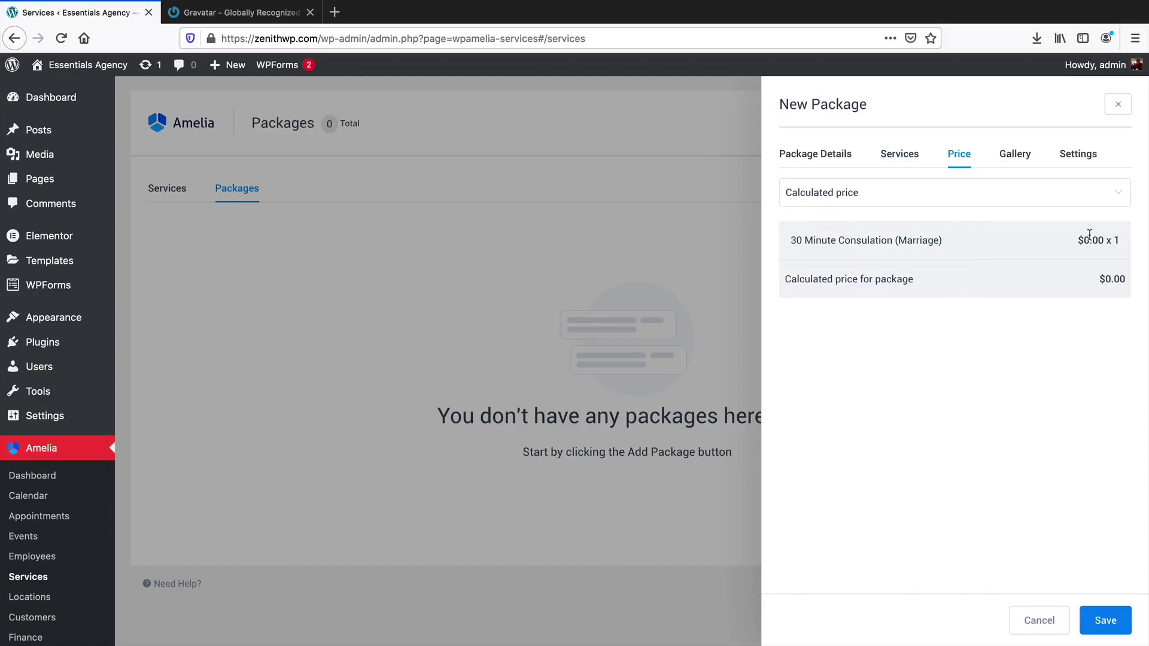
click(1098, 203)
click(883, 227)
double_click(884, 250)
triple_click(883, 251)
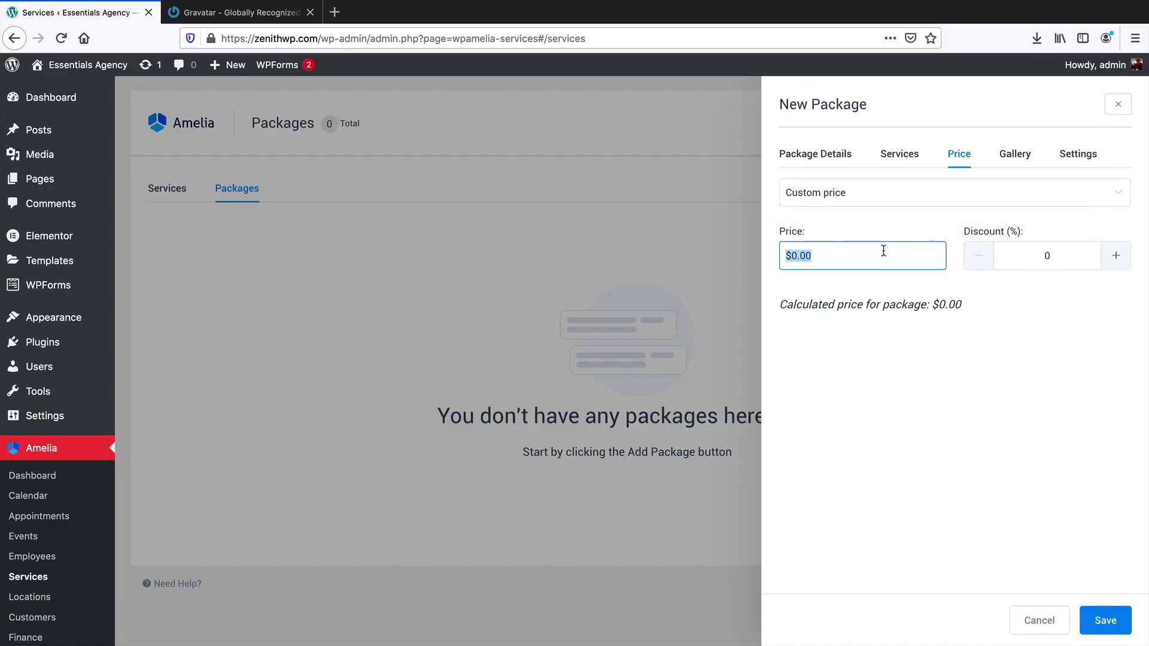
text(5.00)
key(BackSpace)
key(BackSpace)
key(BackSpace)
text(500)
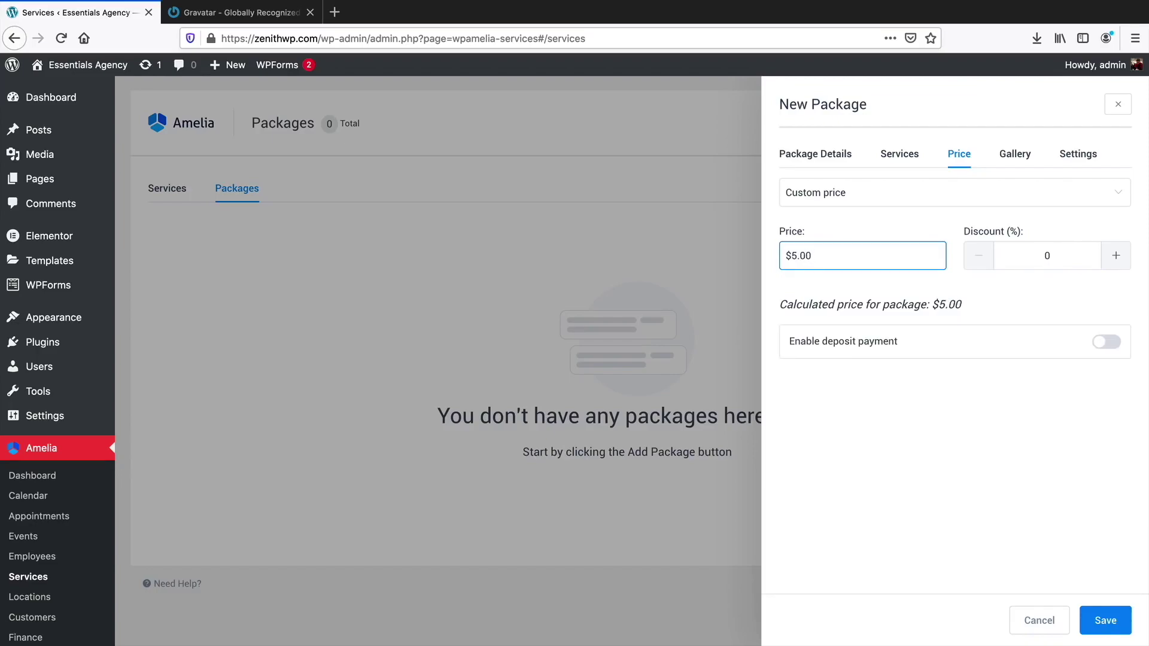
- Enable deposit payment for the package with a Percentage deposit type
click(1106, 343)
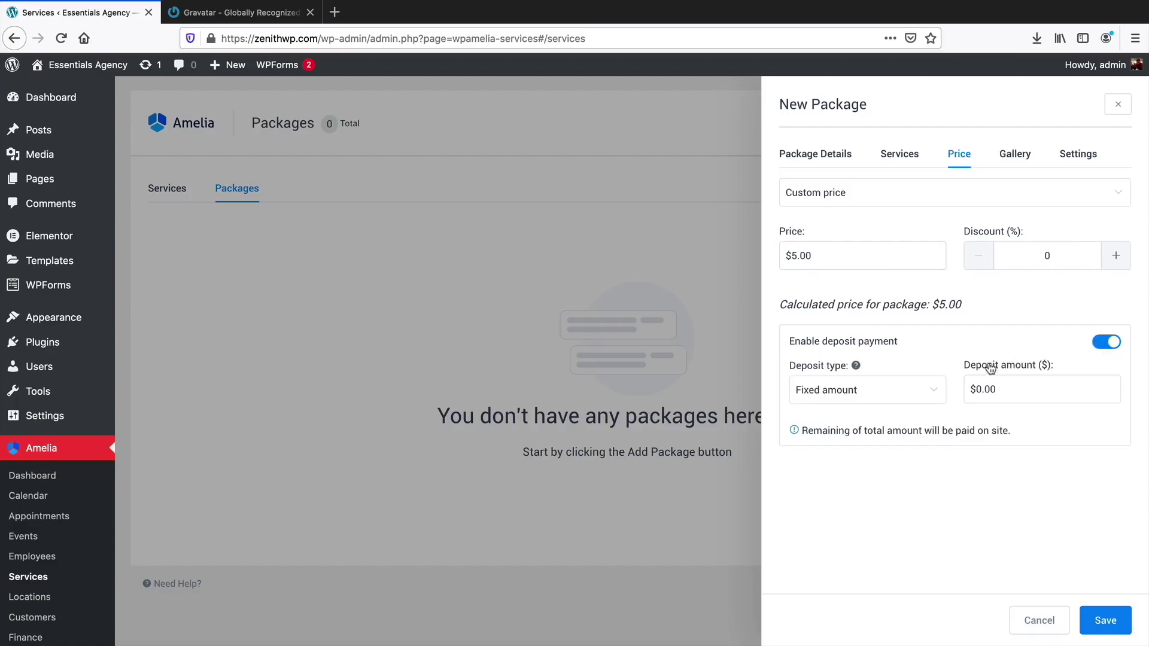
click(919, 391)
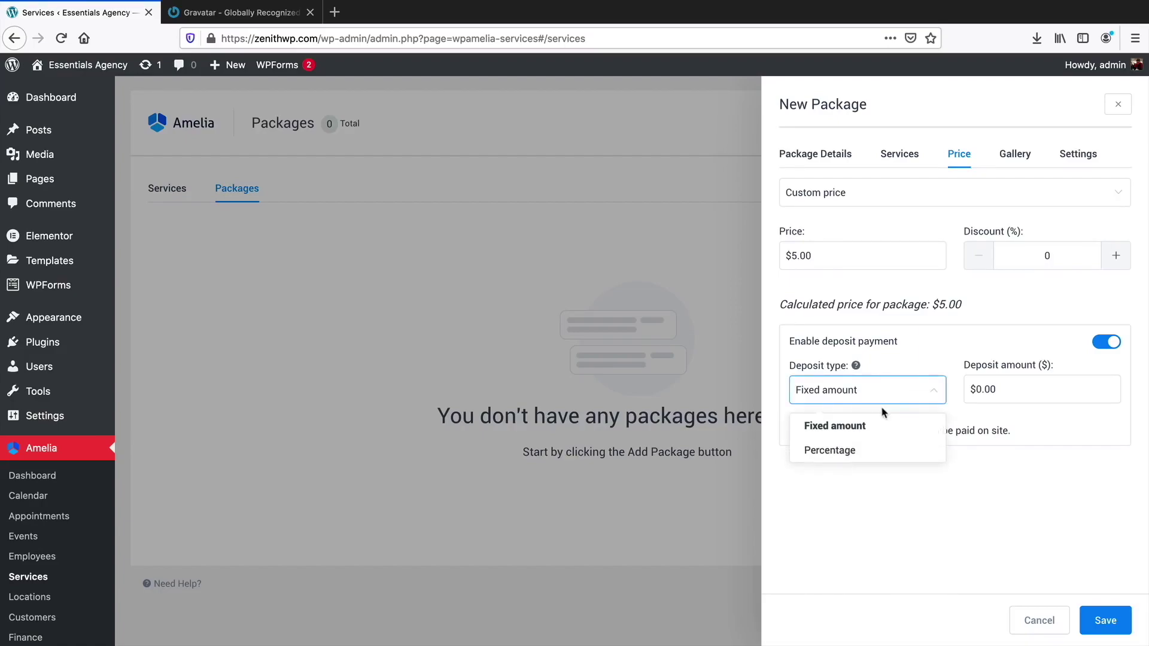
click(854, 455)
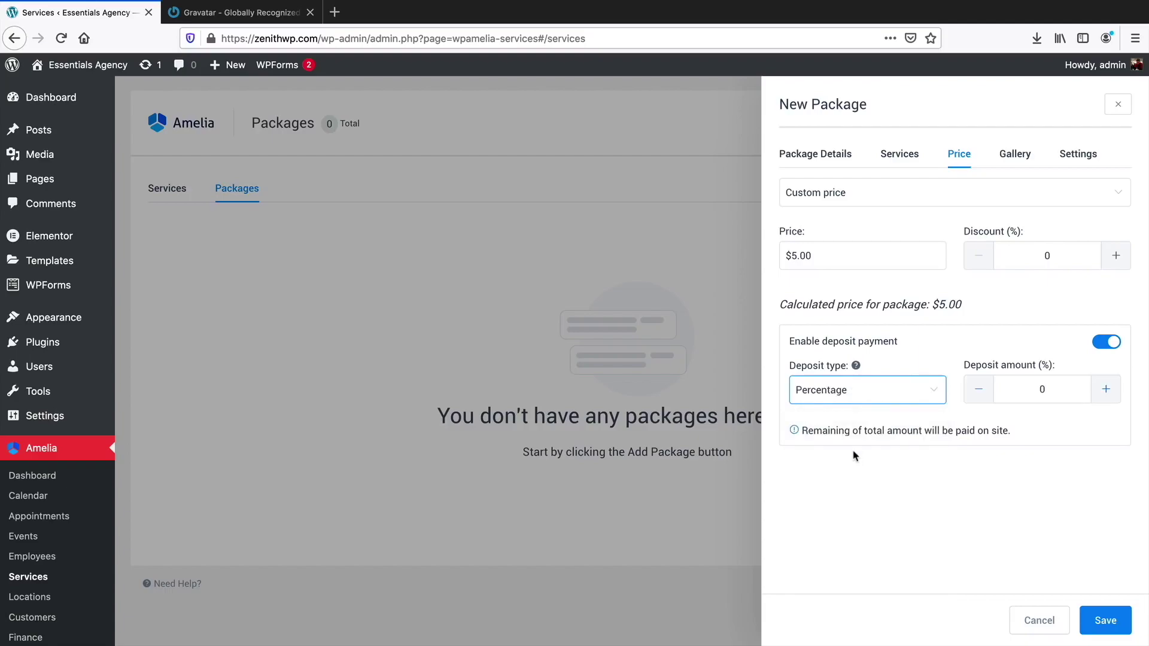
click(1015, 154)
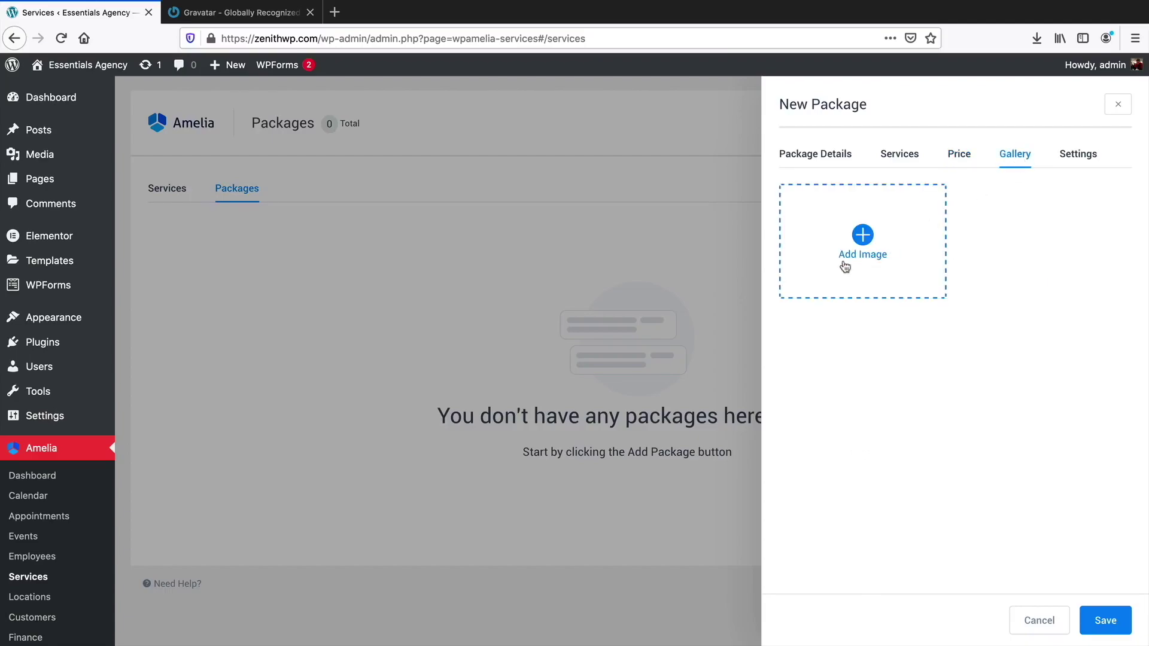
- Add the MJ logo and the overturned truck photo to the package gallery
click(863, 236)
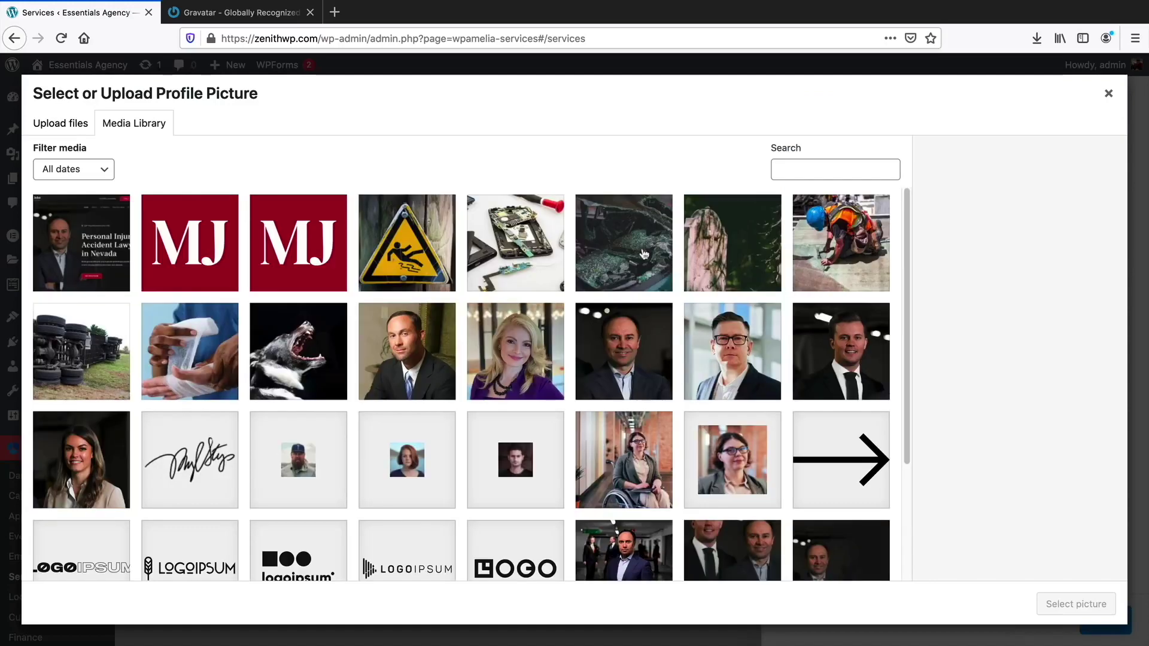
click(329, 250)
click(1058, 603)
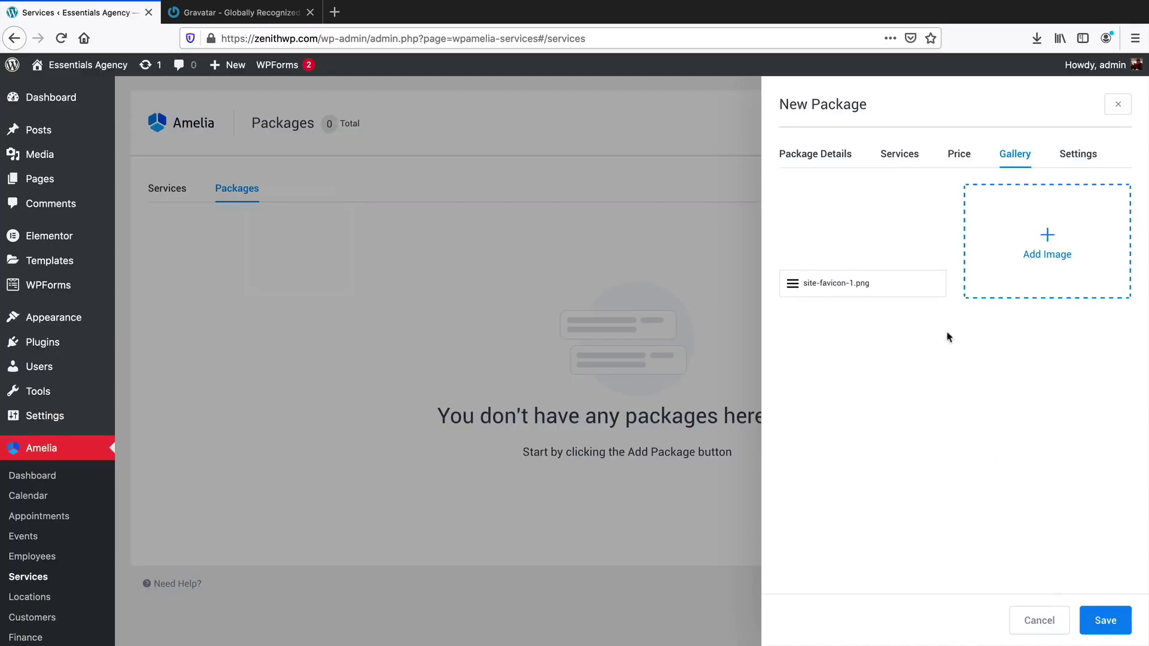
click(1040, 245)
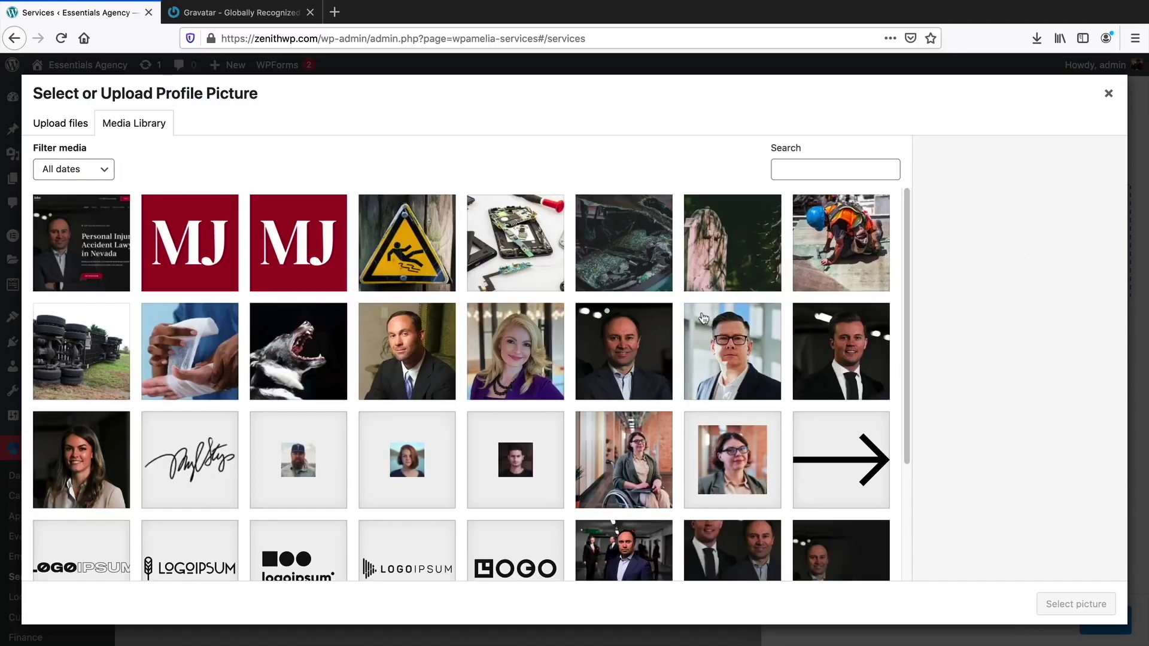
click(90, 314)
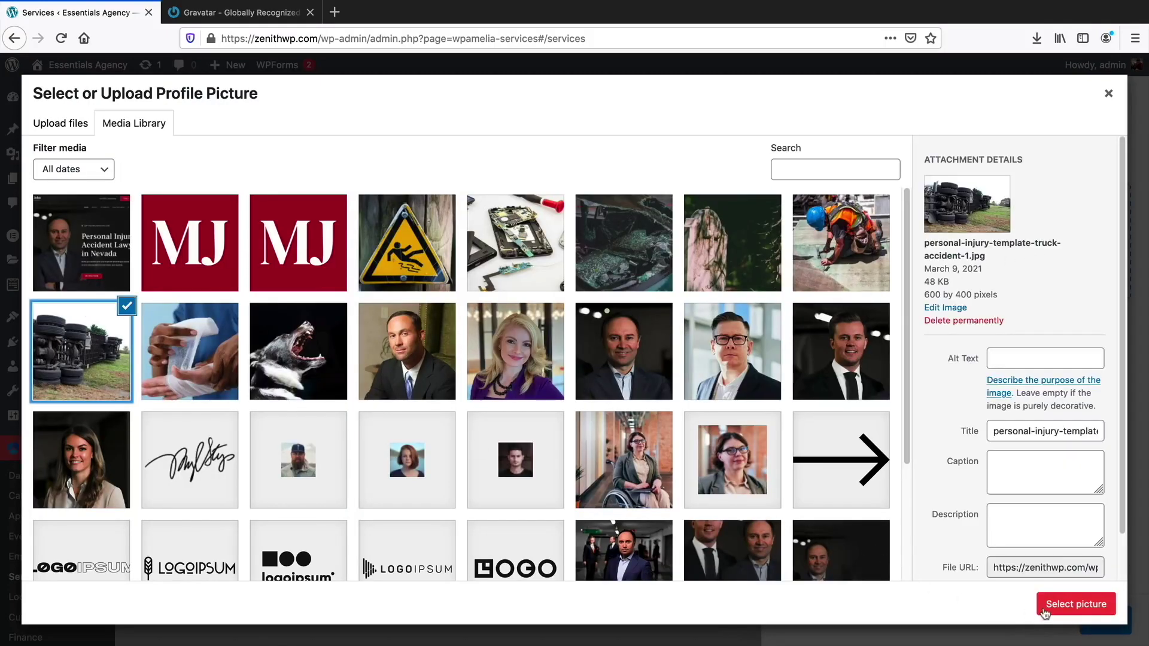
click(1046, 605)
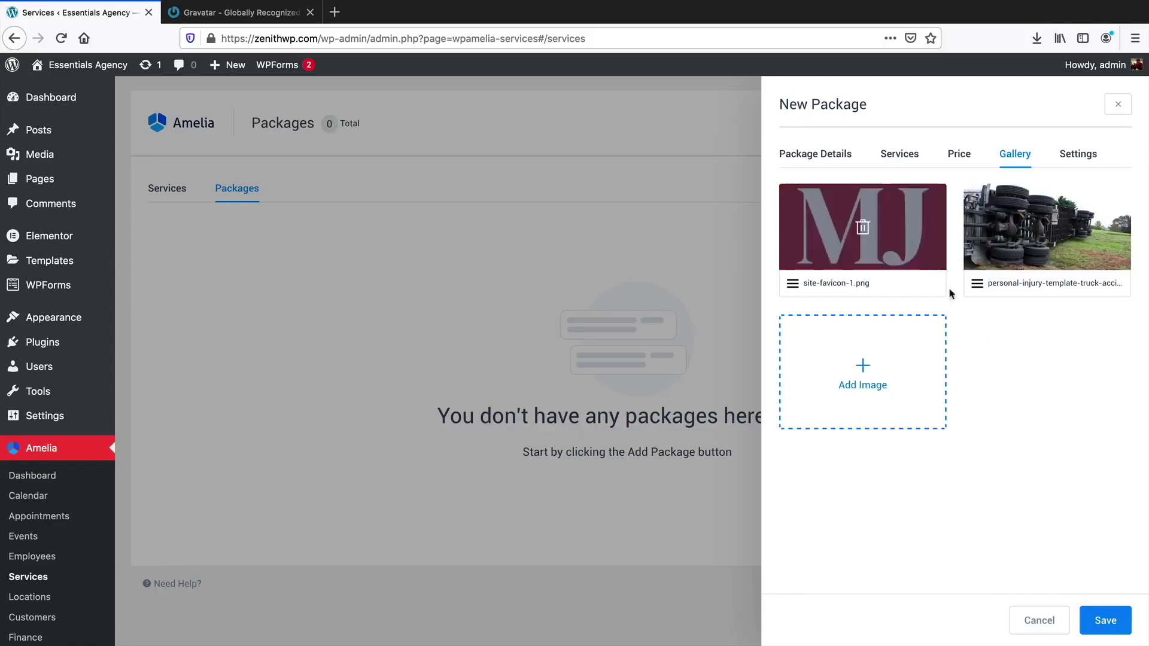
click(1088, 160)
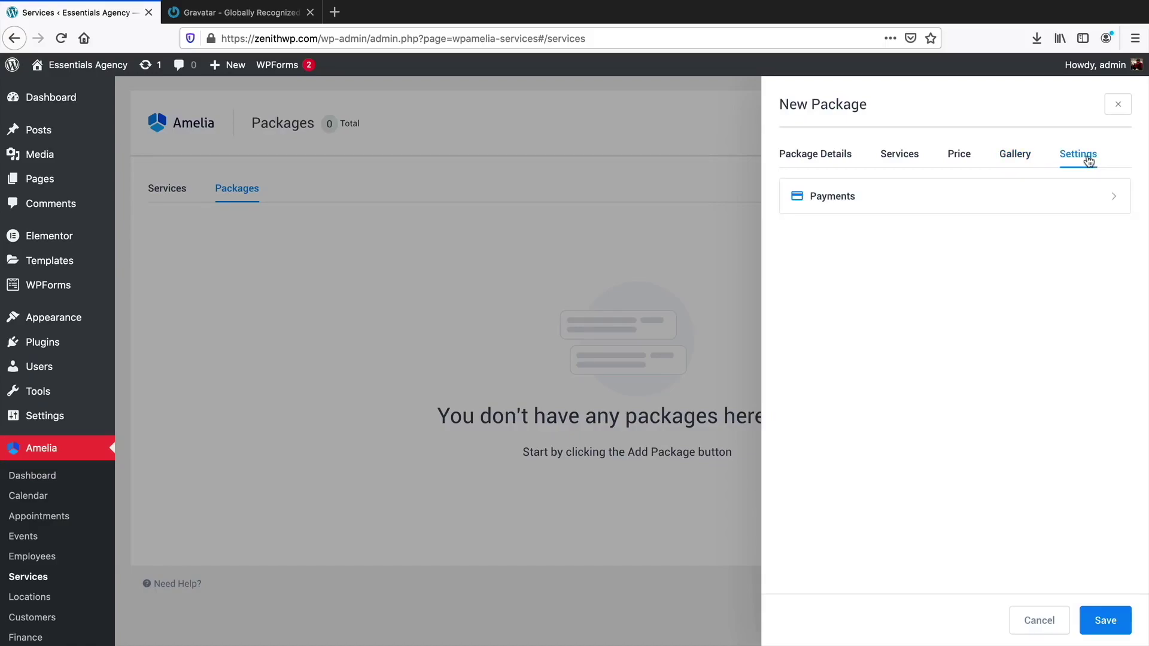
- Reset the package price to $0.00
click(917, 196)
click(919, 196)
click(900, 155)
click(956, 157)
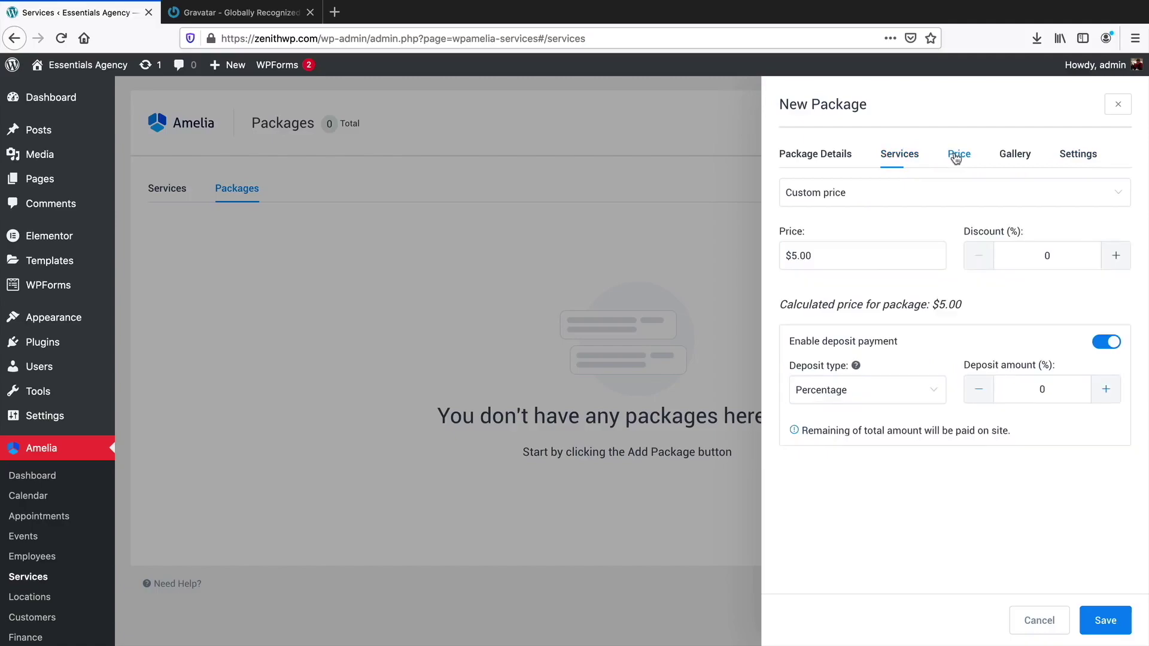
click(873, 259)
key(BackSpace)
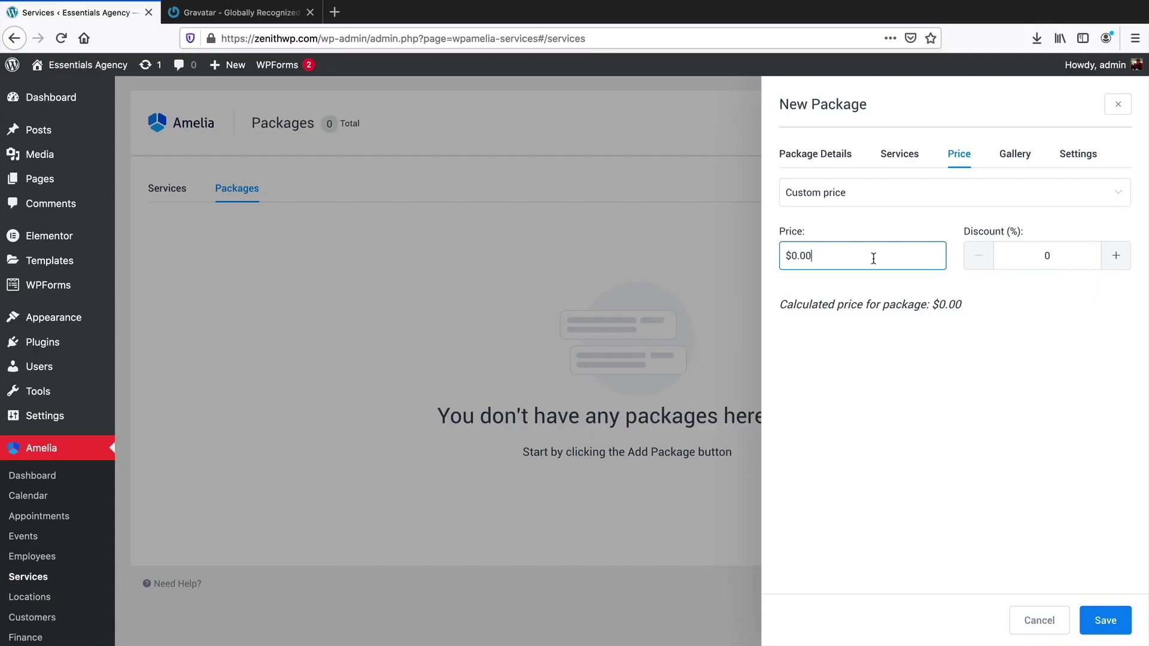
- Review the package details, save Forms Filed, and return to the Services list
click(888, 156)
click(853, 160)
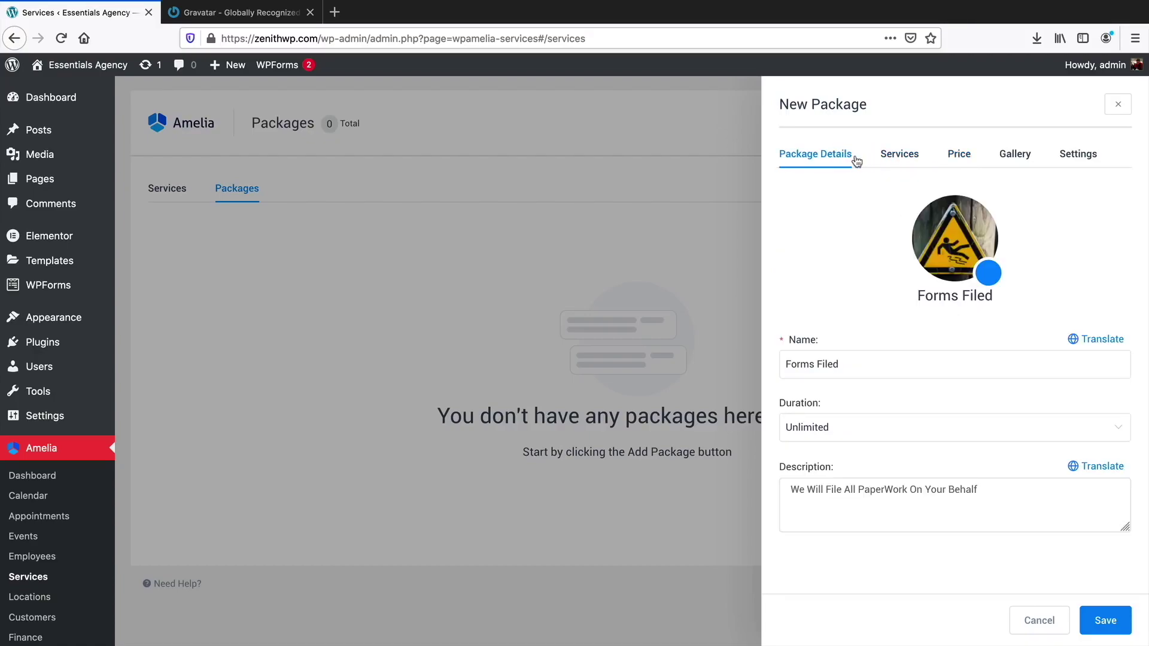
click(1107, 622)
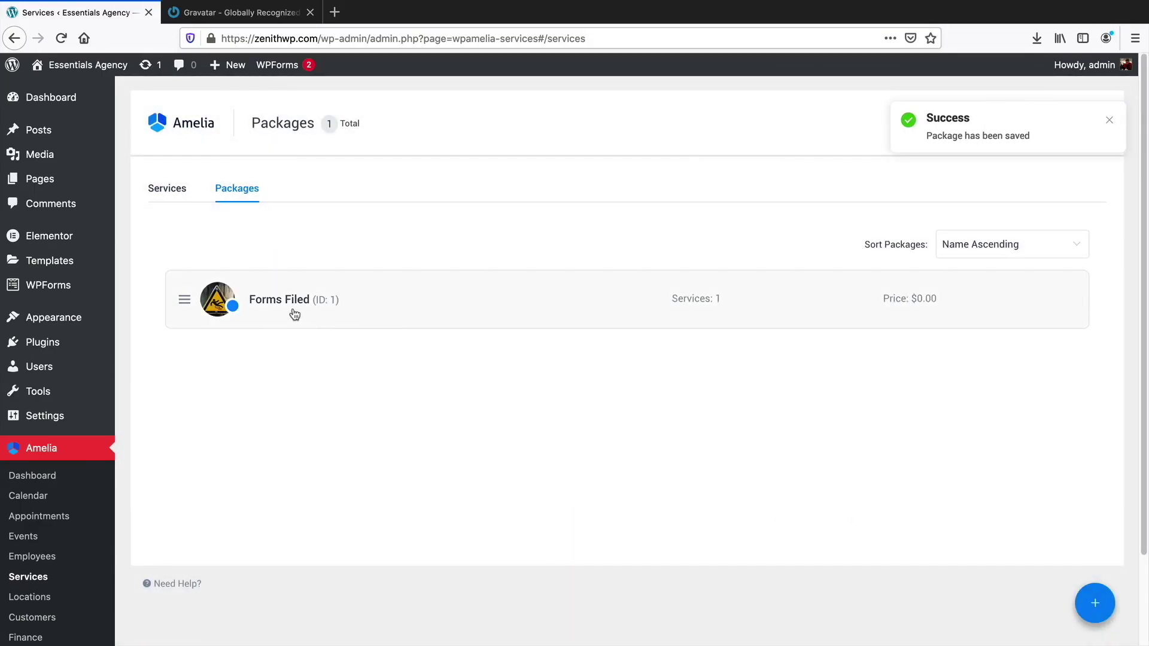
click(177, 189)
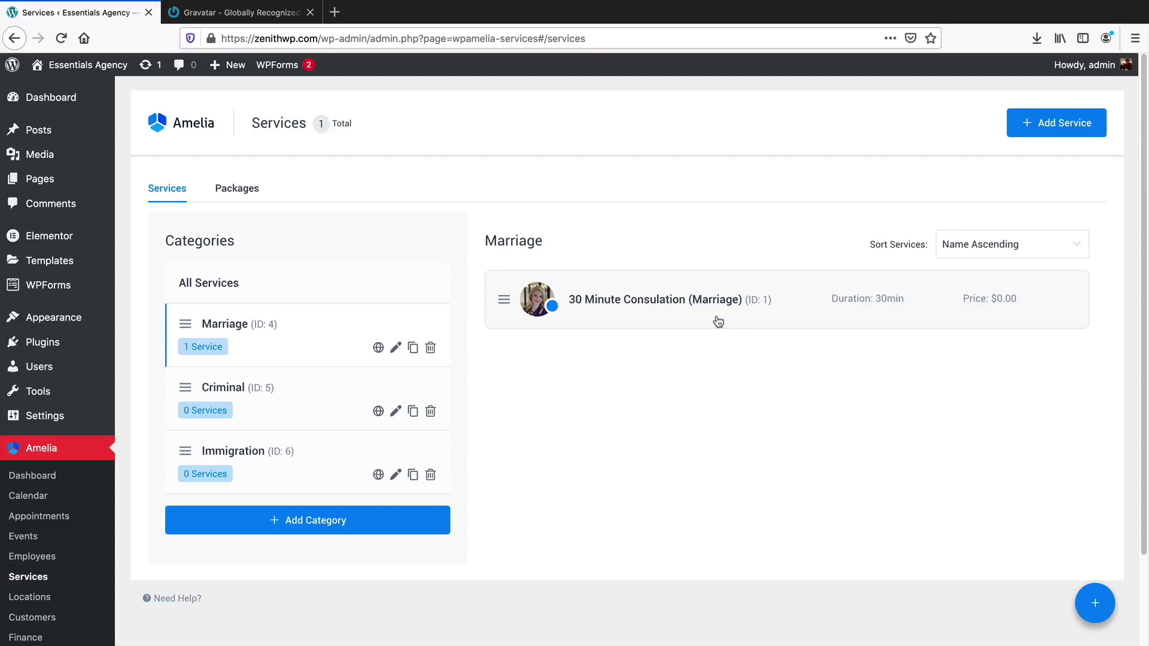
- Scroll down the Amelia dashboard to the Employees table and Upcoming appointments
scroll(634, 383, down, 1)
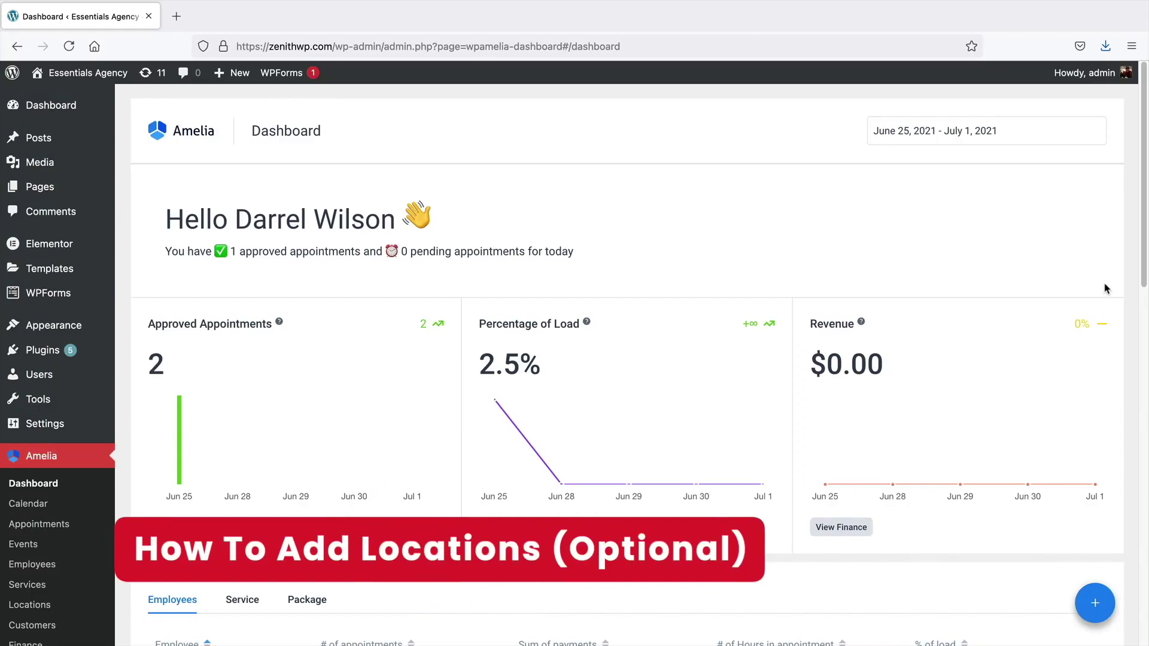
middle_click(1031, 270)
scroll(1030, 276, down, 2)
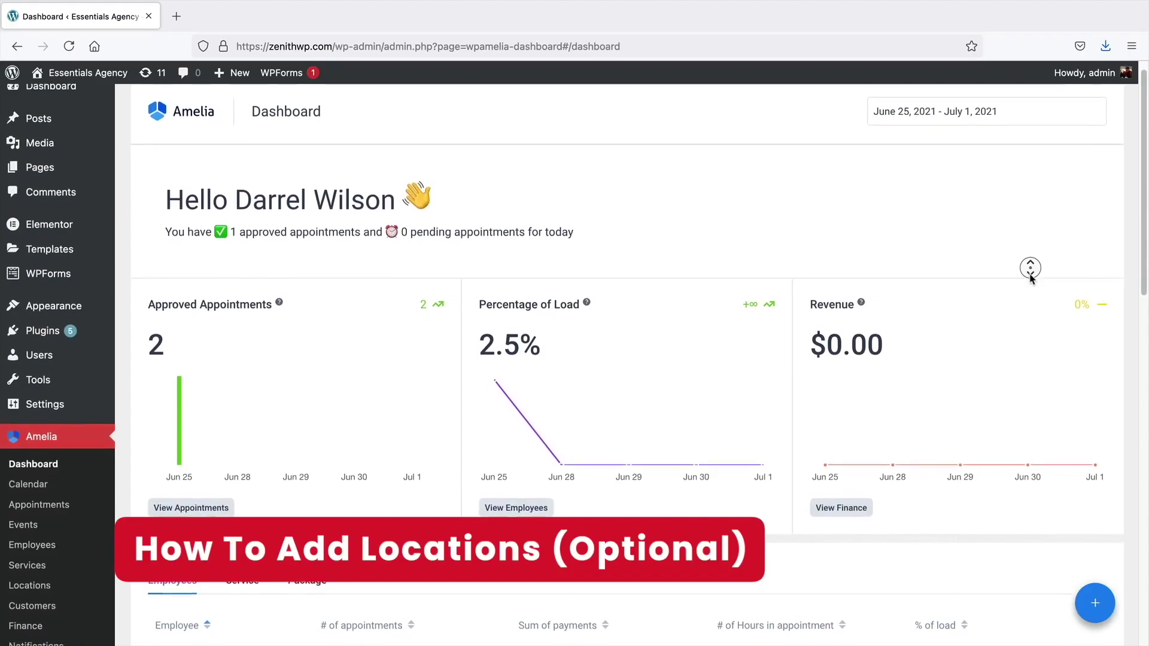
scroll(1030, 278, down, 3)
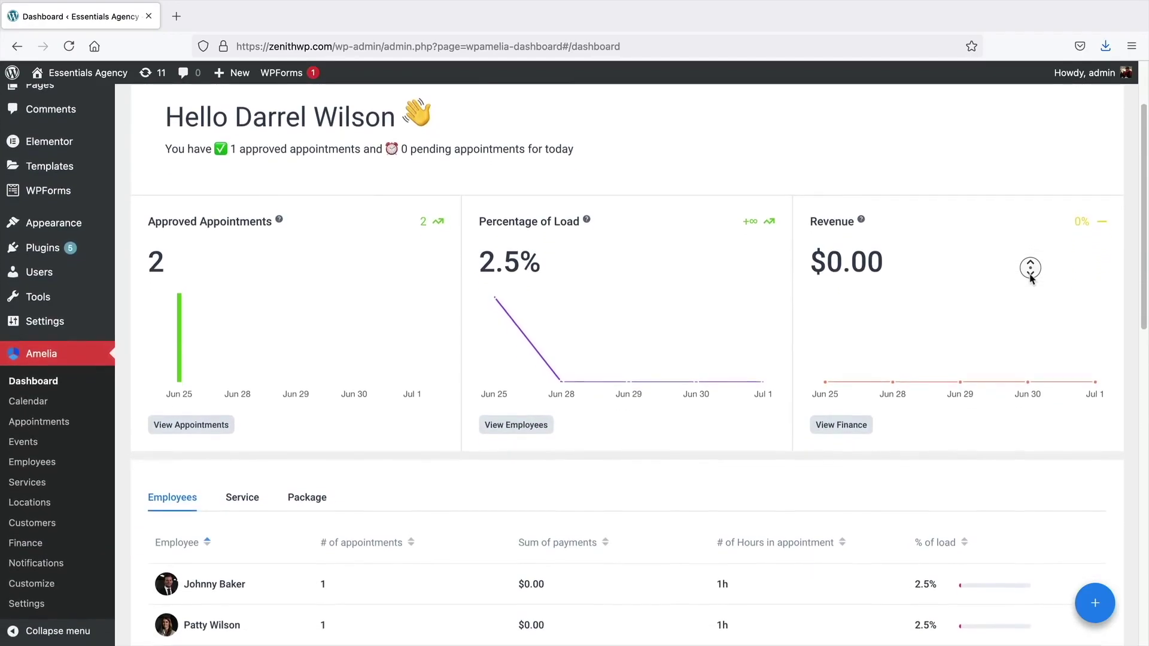
scroll(1031, 278, down, 3)
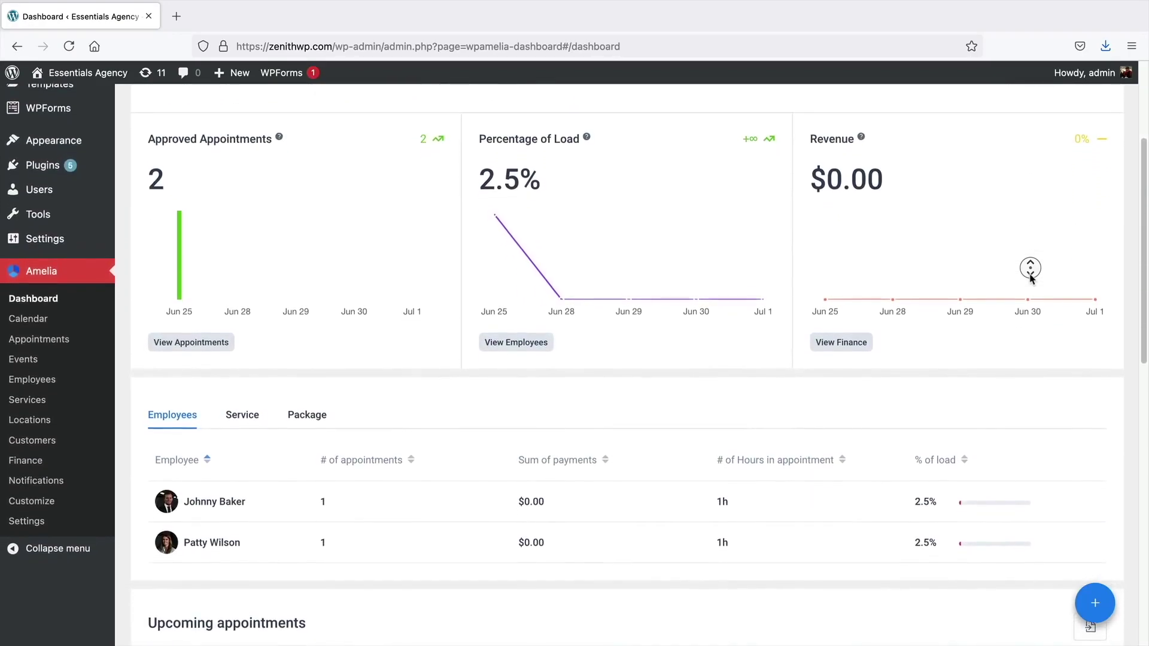
scroll(1030, 277, down, 1)
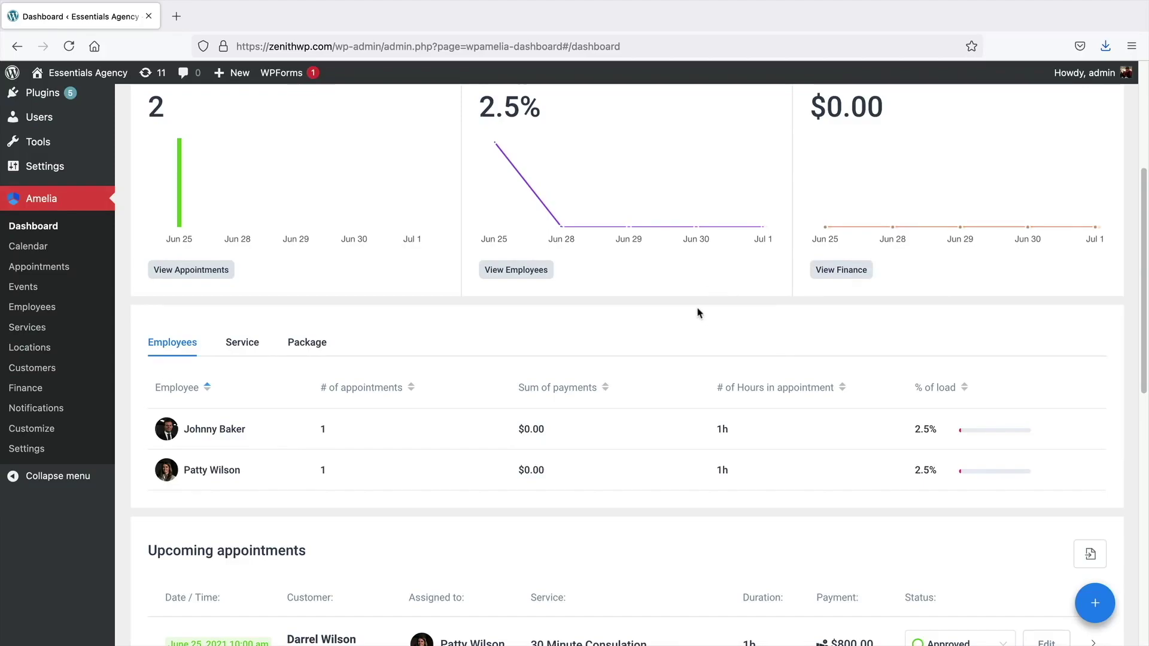
- Start a new Amelia location named Main Office with the MJ logo as its picture
click(29, 348)
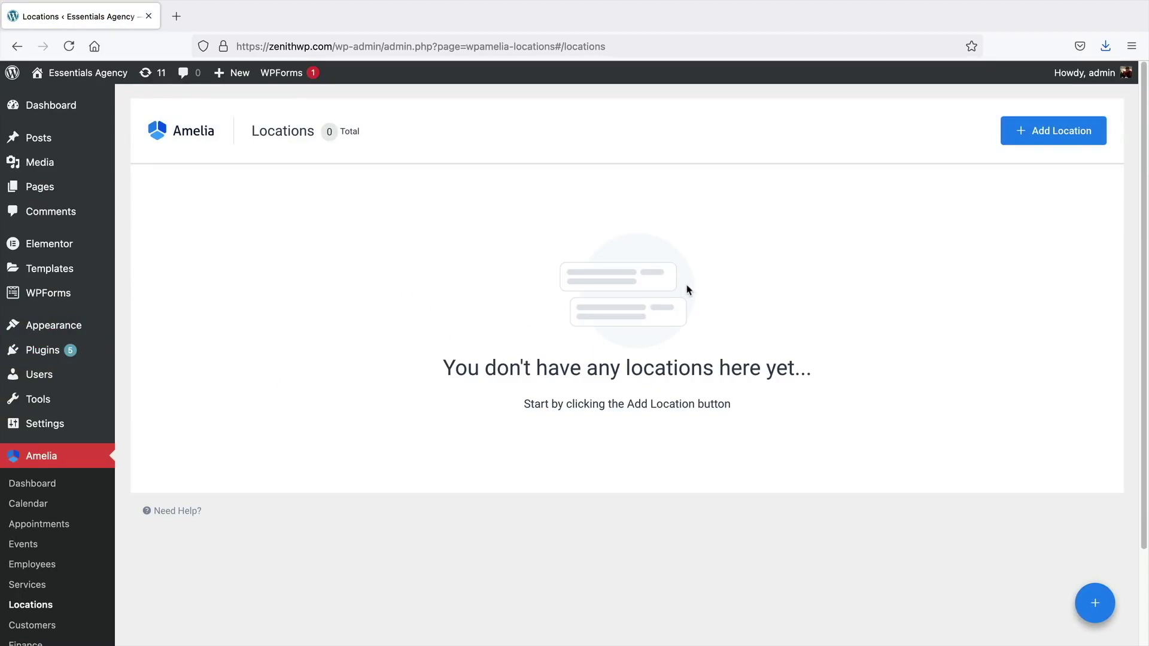
click(1076, 138)
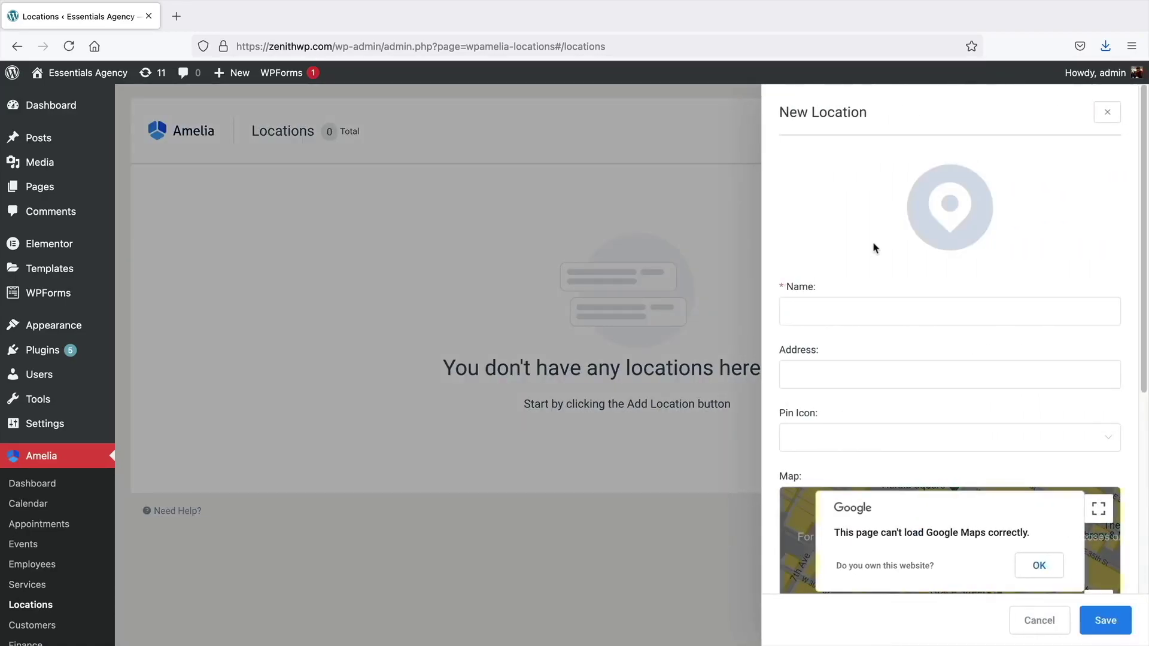
click(951, 209)
click(310, 256)
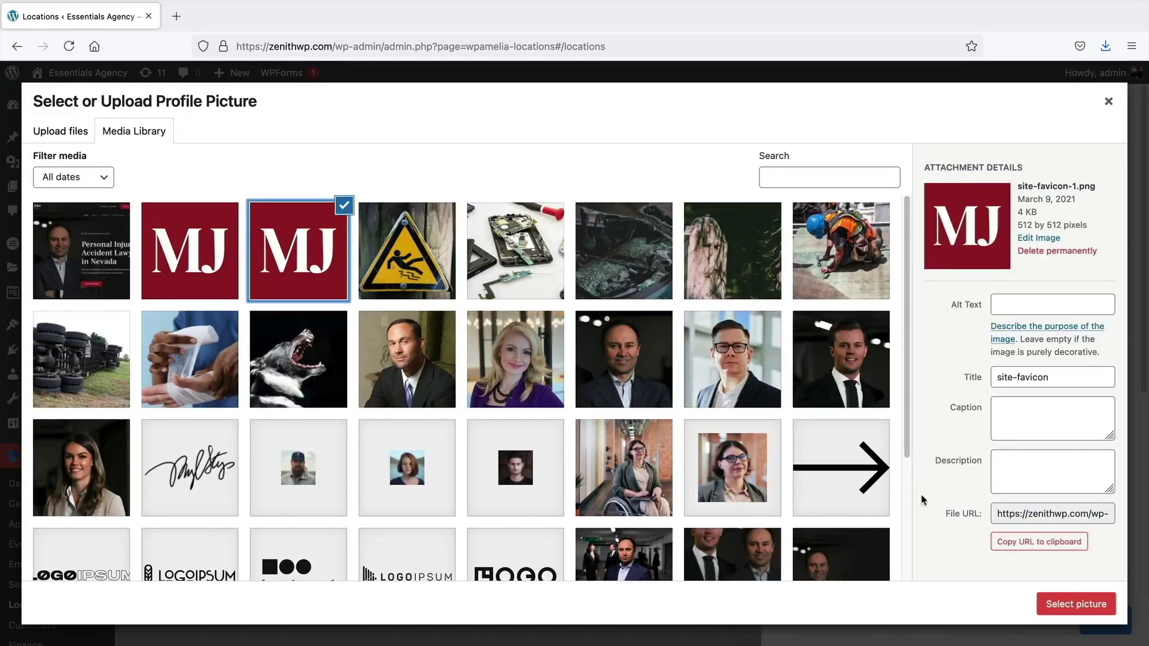
click(1076, 604)
click(894, 314)
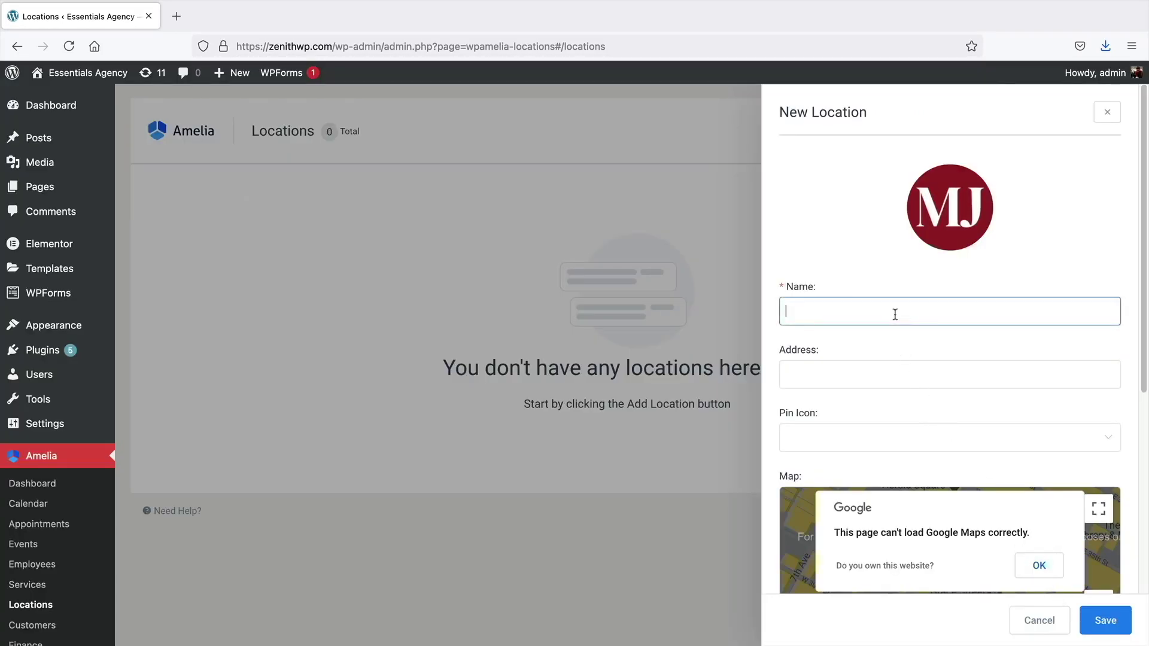
text(Main Off)
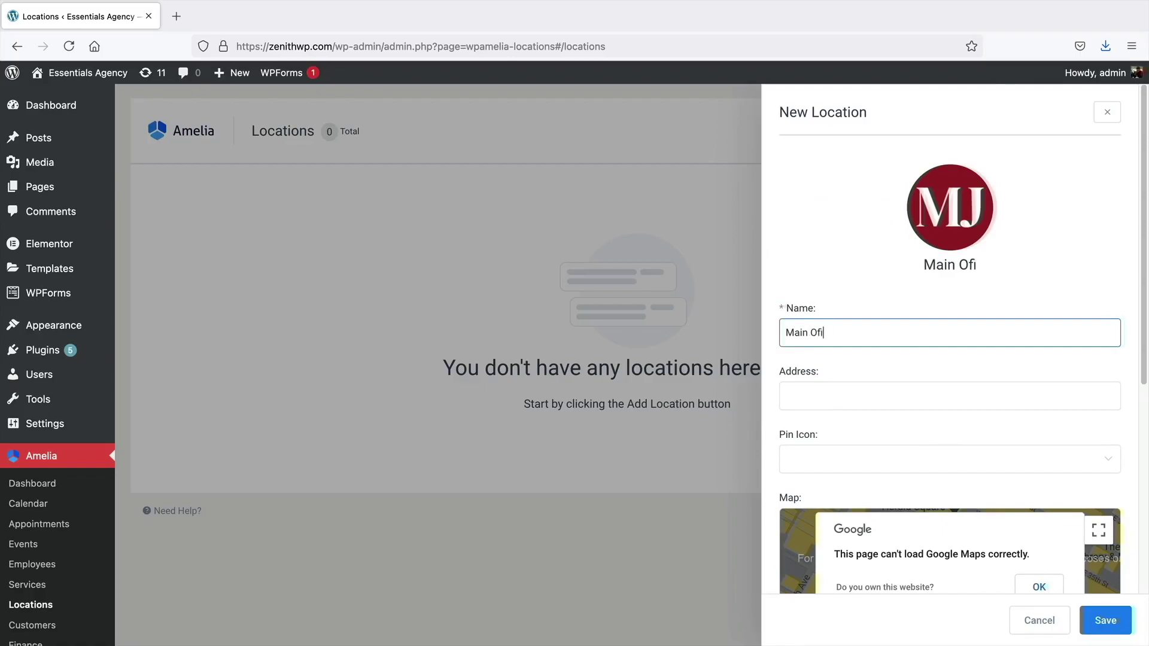
text(ice)
- Enter the address 4350, dismiss the Google Maps error, and save the location
click(787, 396)
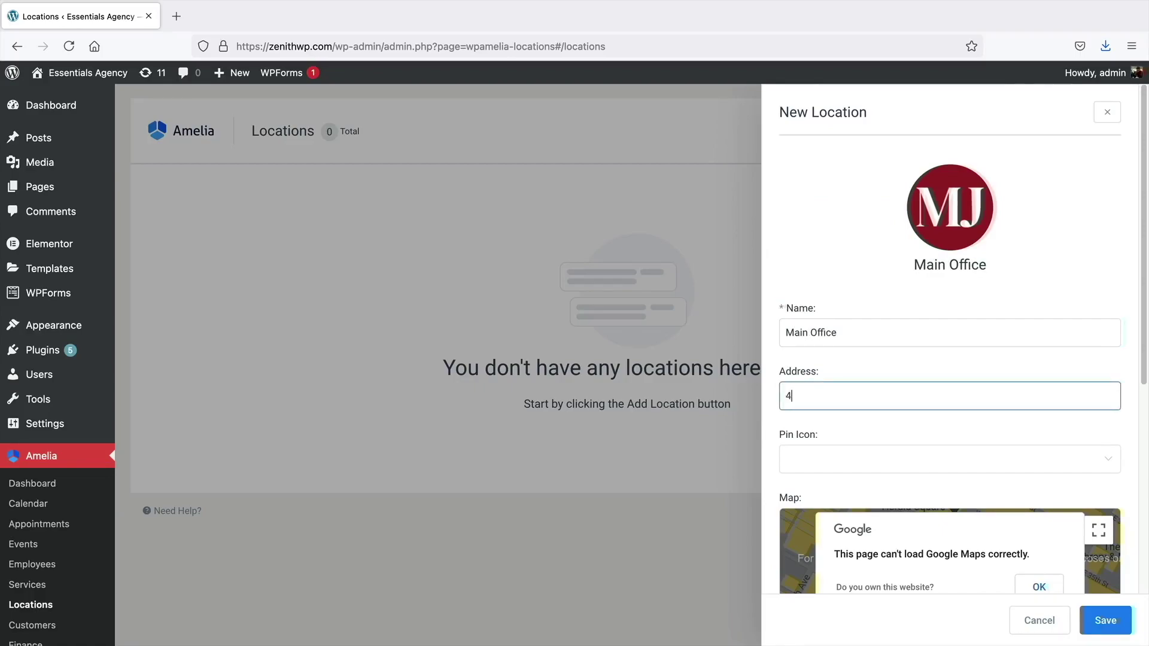
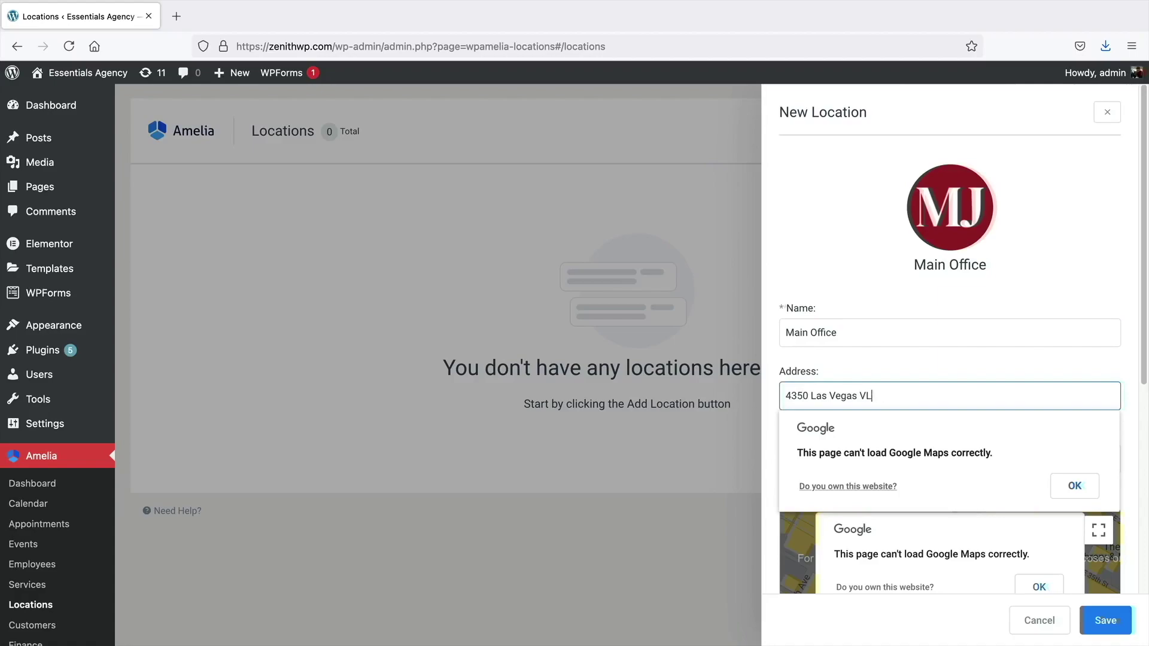
key(Tab)
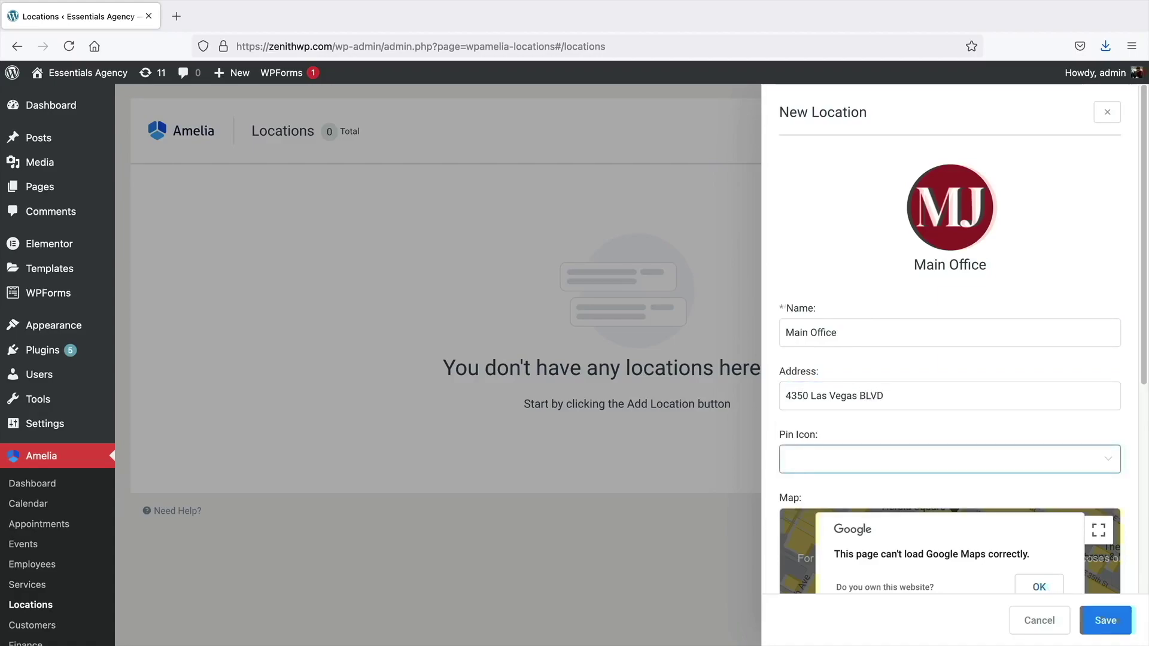
scroll(890, 321, down, 3)
scroll(855, 311, down, 2)
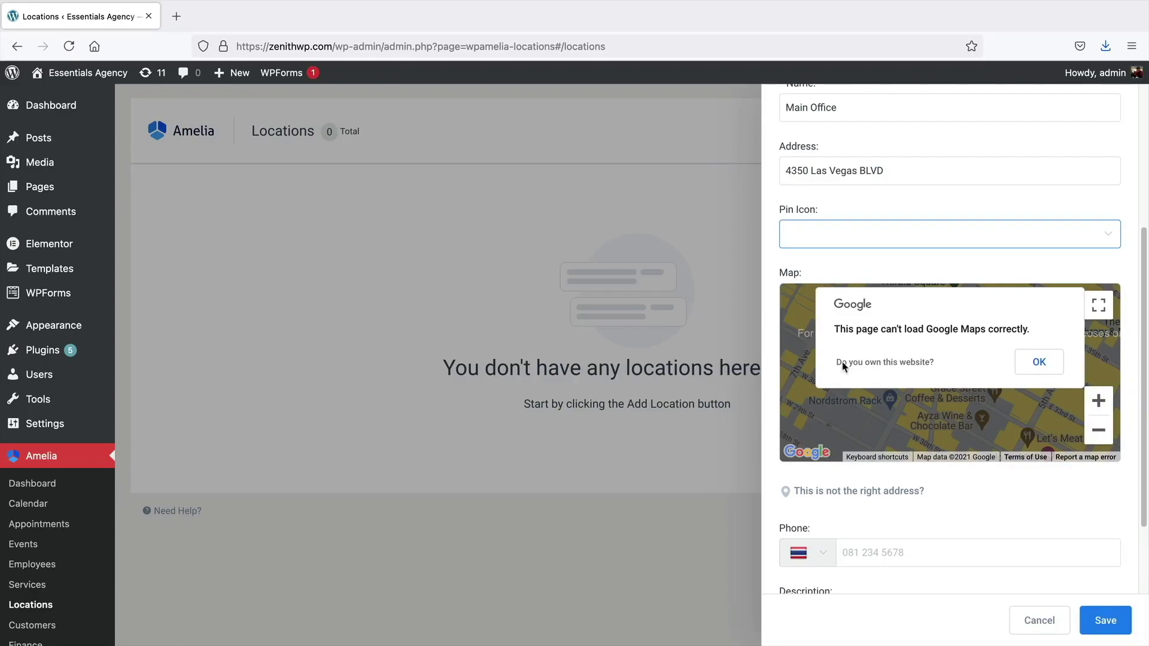
click(1038, 363)
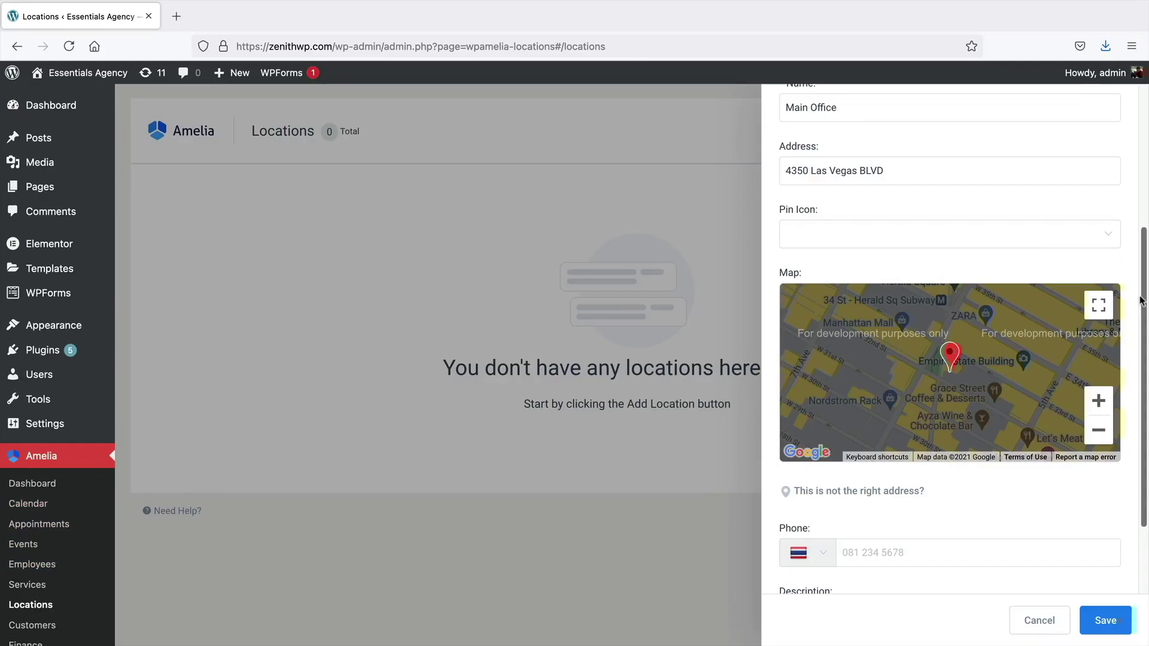
scroll(1143, 334, down, 3)
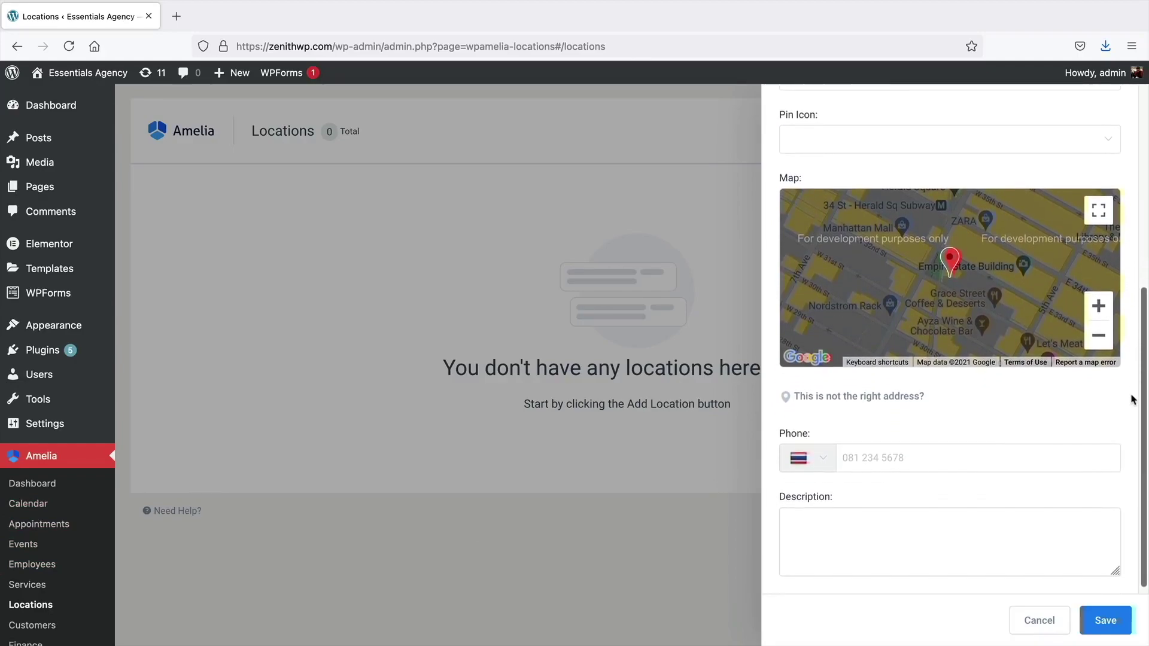
click(883, 444)
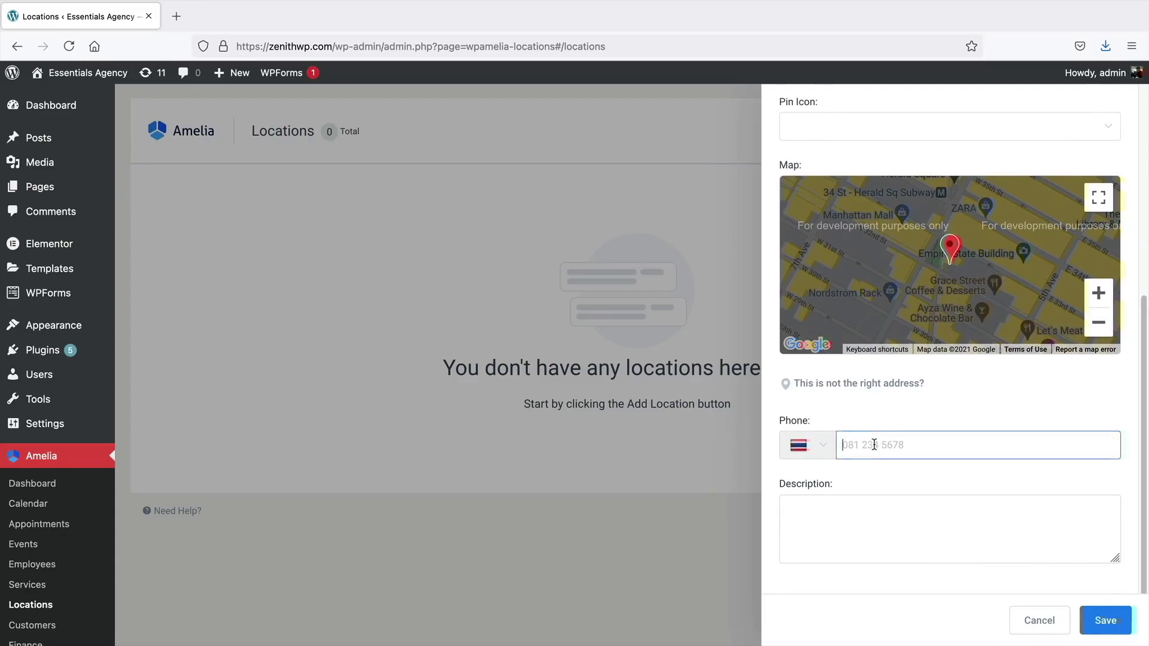
click(860, 521)
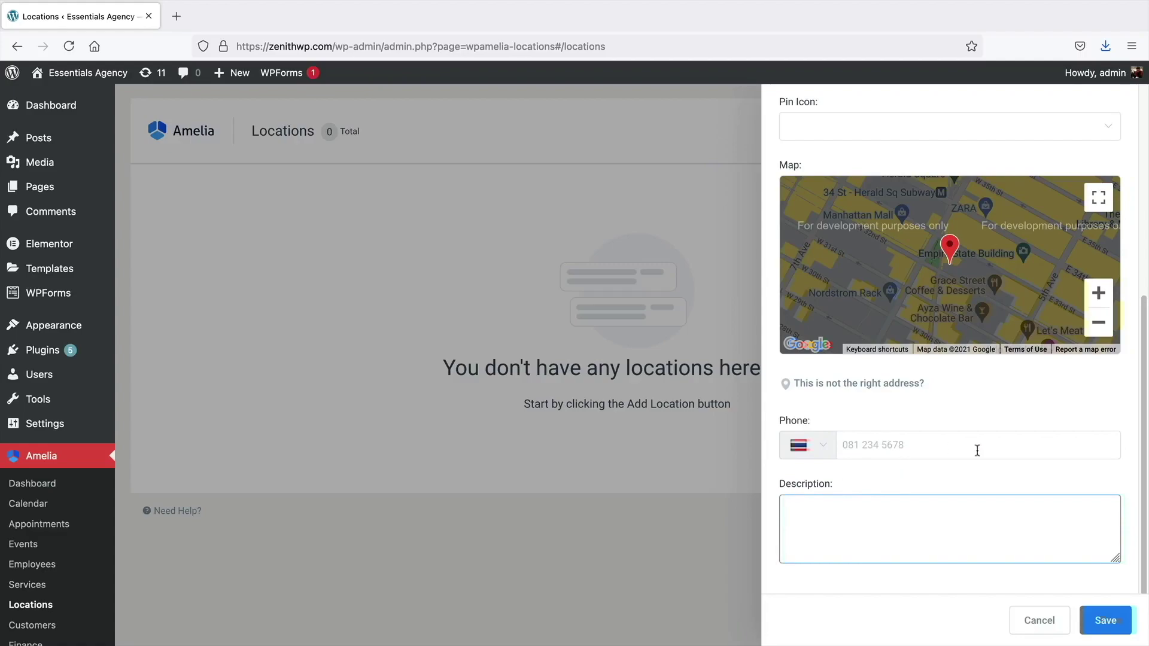
click(1106, 622)
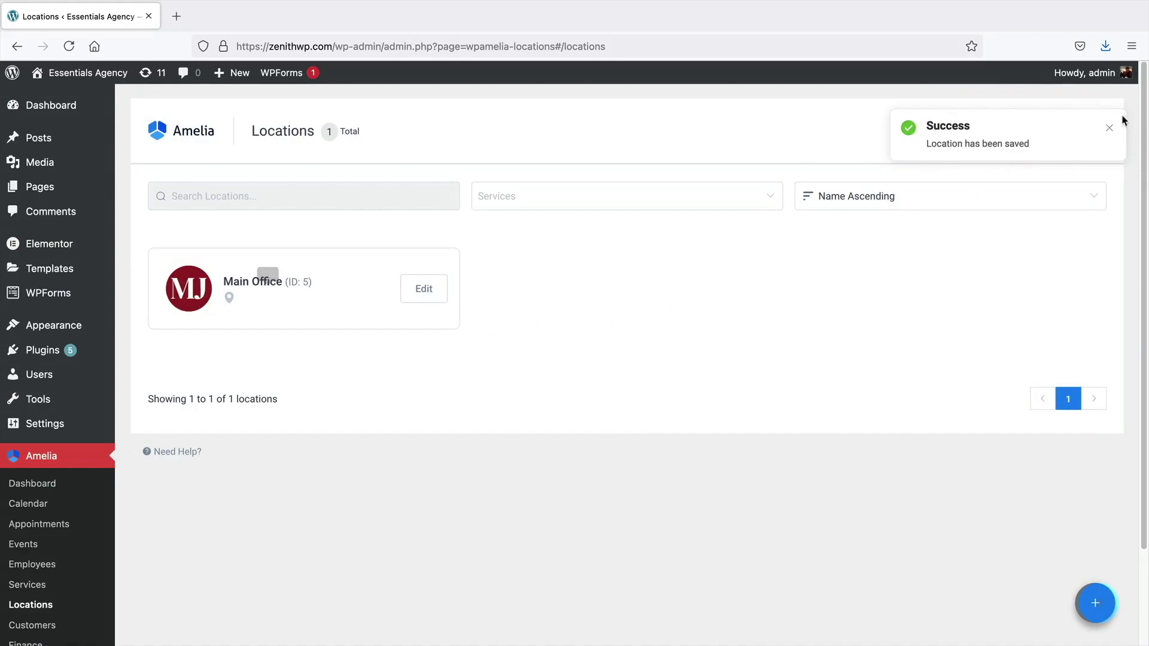
click(1109, 132)
- Add a location named Ventura Branch with the caution-sign image and save it
click(1065, 135)
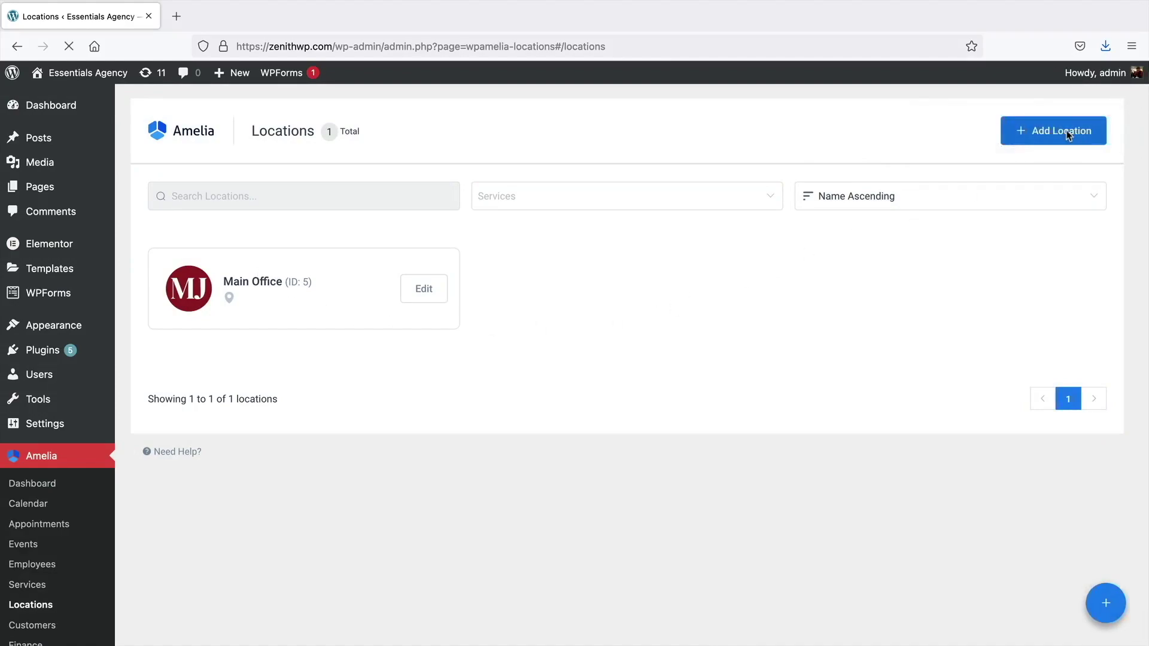
click(891, 297)
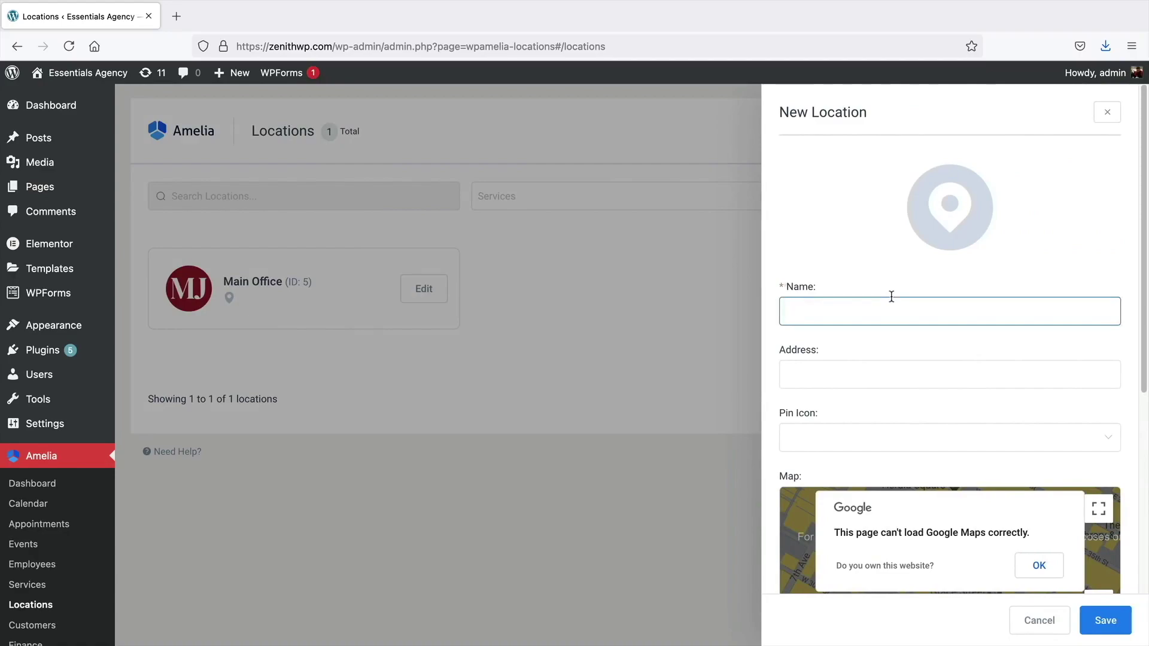
text(Ventura Branch)
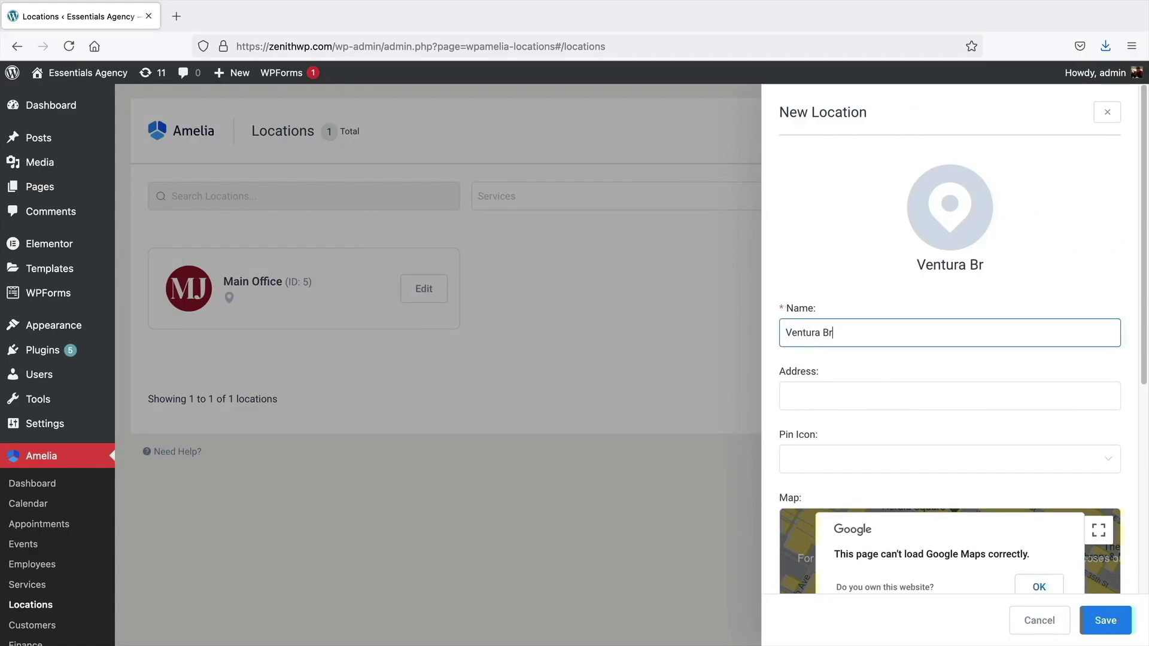
click(920, 200)
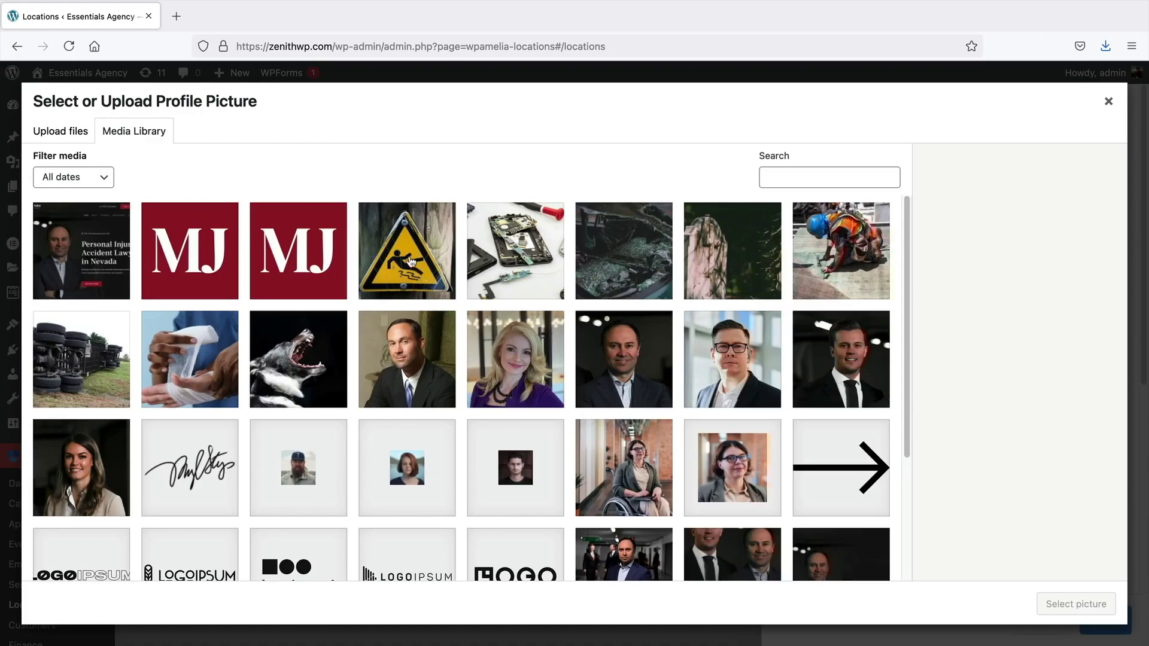
click(411, 254)
click(1076, 604)
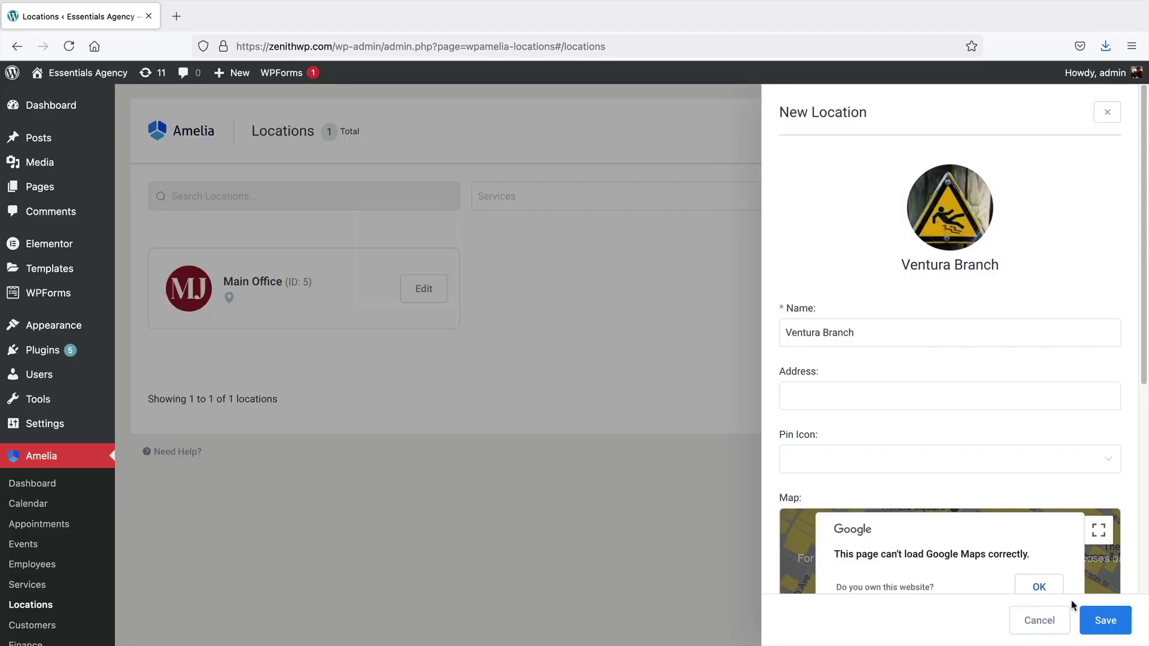
click(1112, 620)
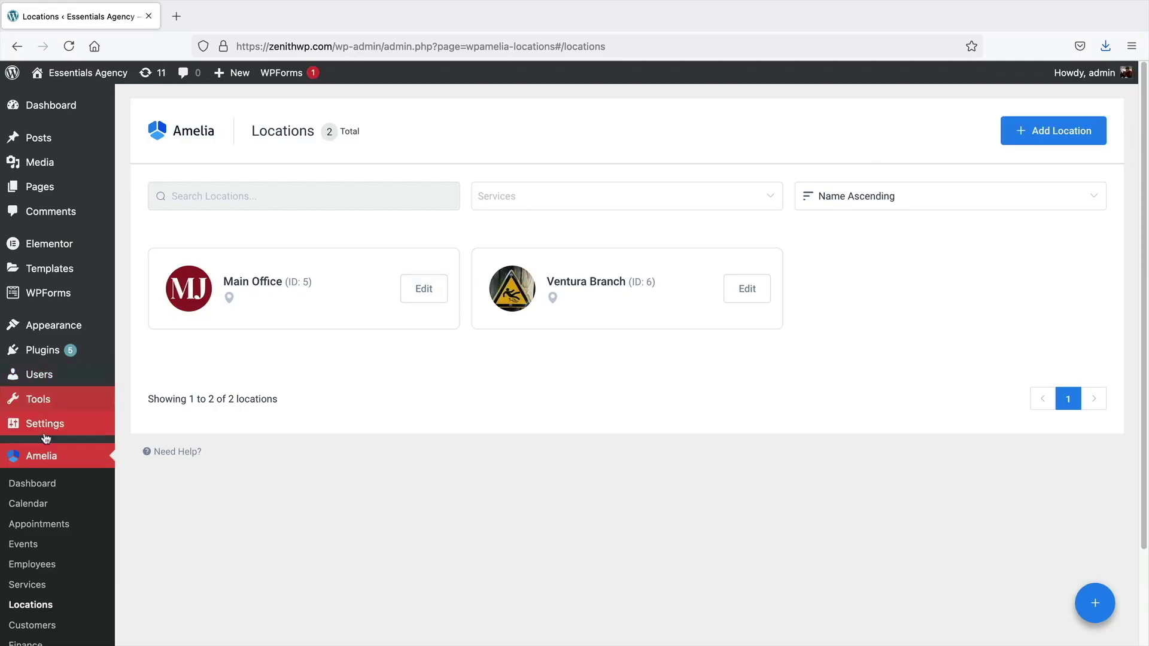
- Assign the second listed employee to Ventura Branch and save
click(36, 568)
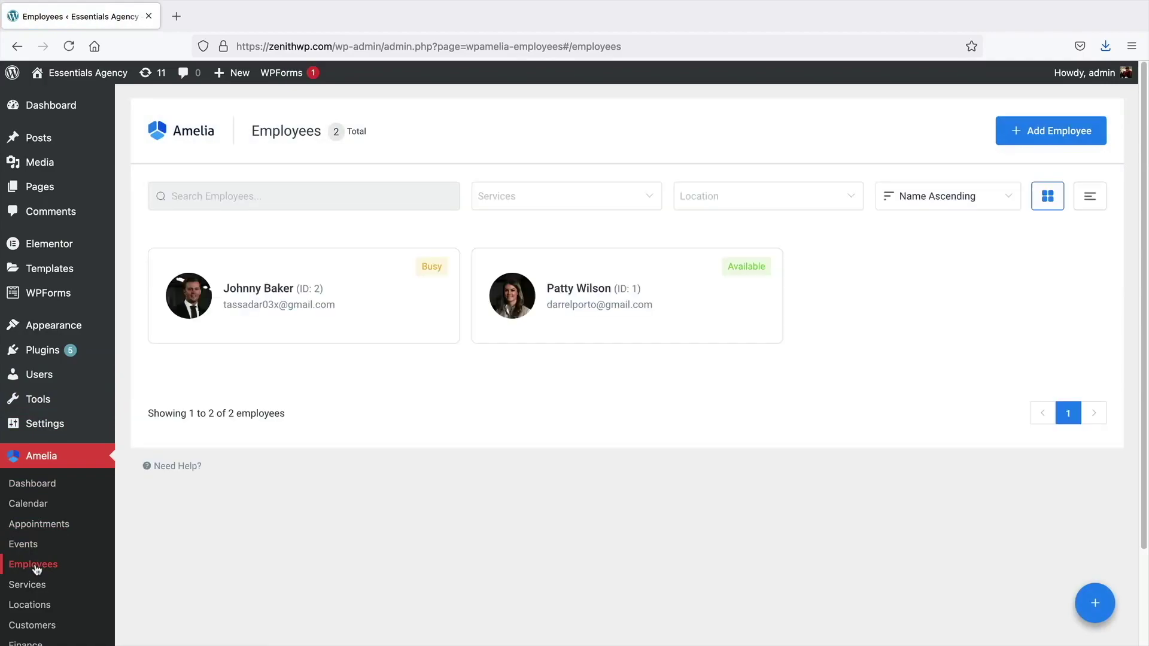
click(606, 289)
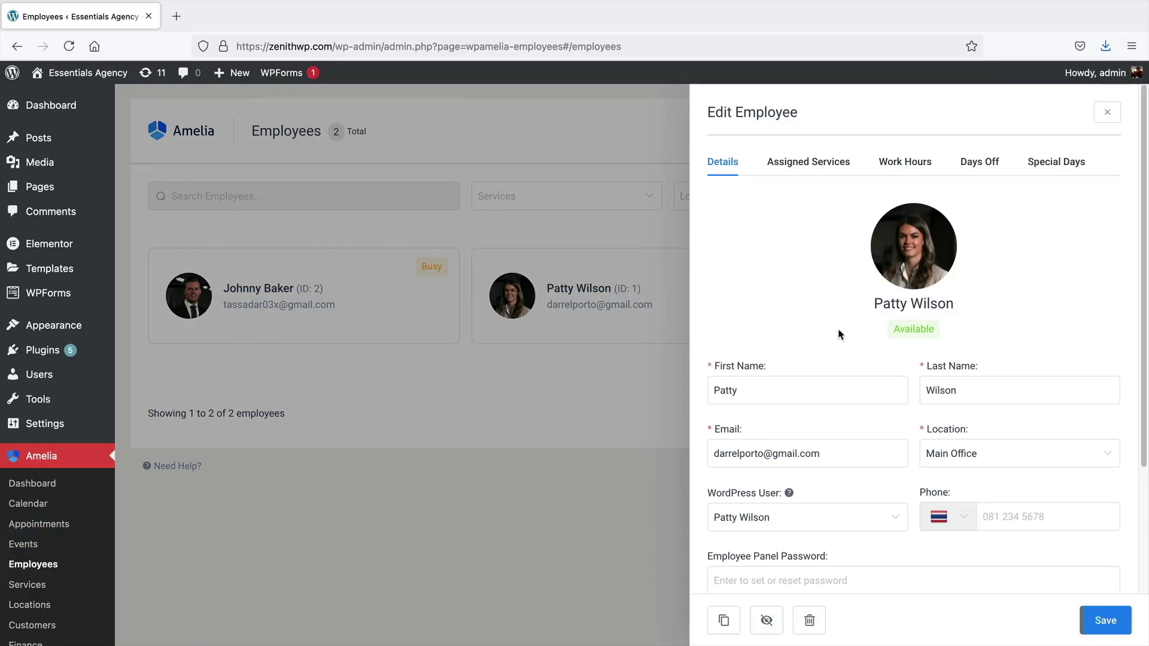
click(977, 454)
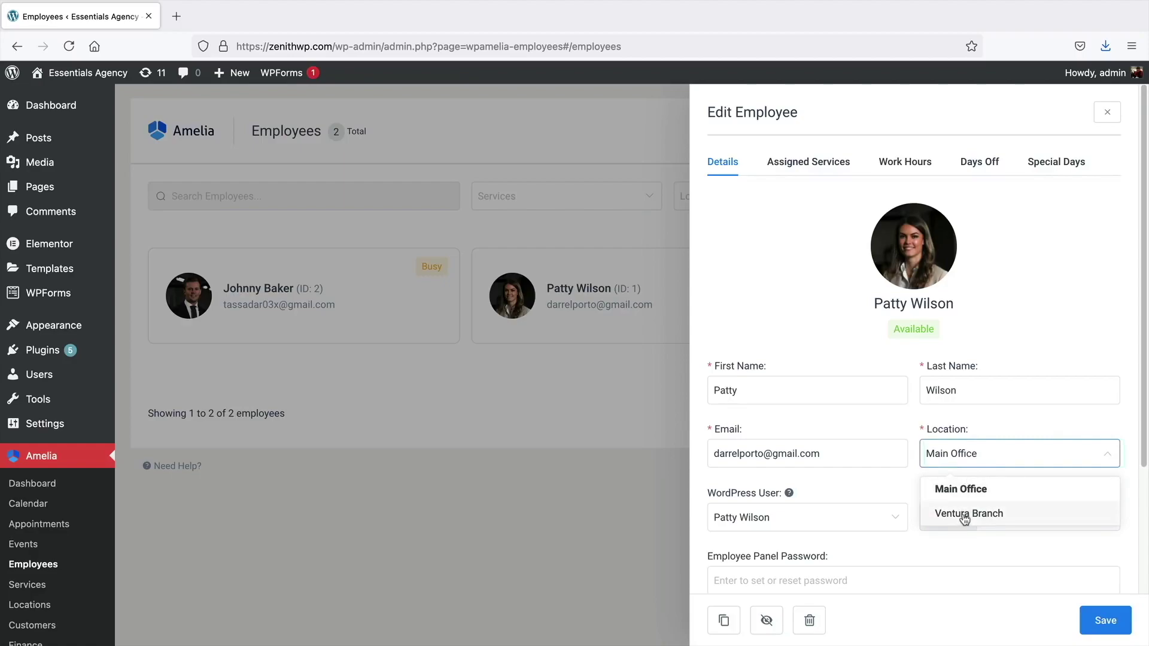
click(965, 515)
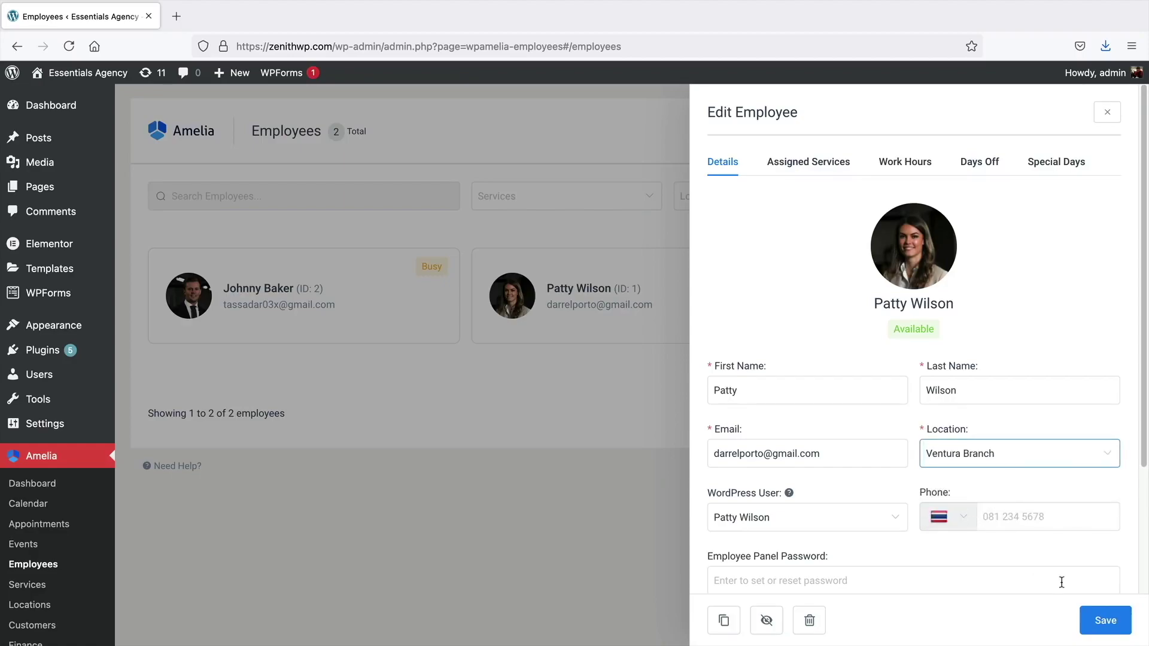
click(1105, 620)
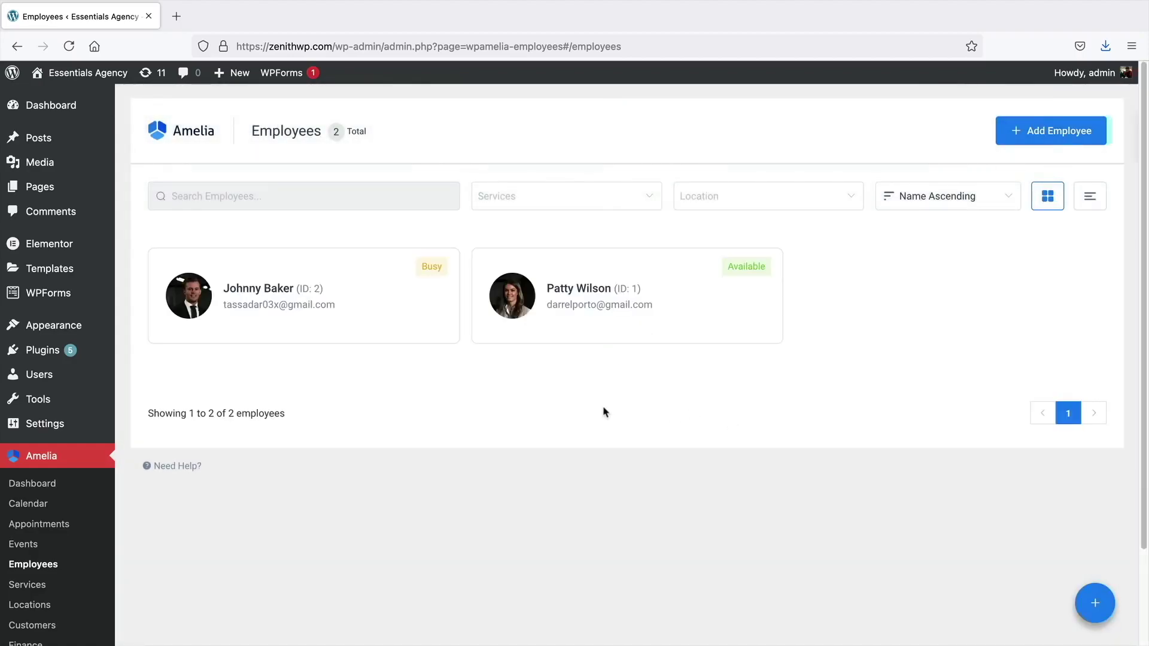
- Keep the other employee at Main Office and save their record
click(275, 292)
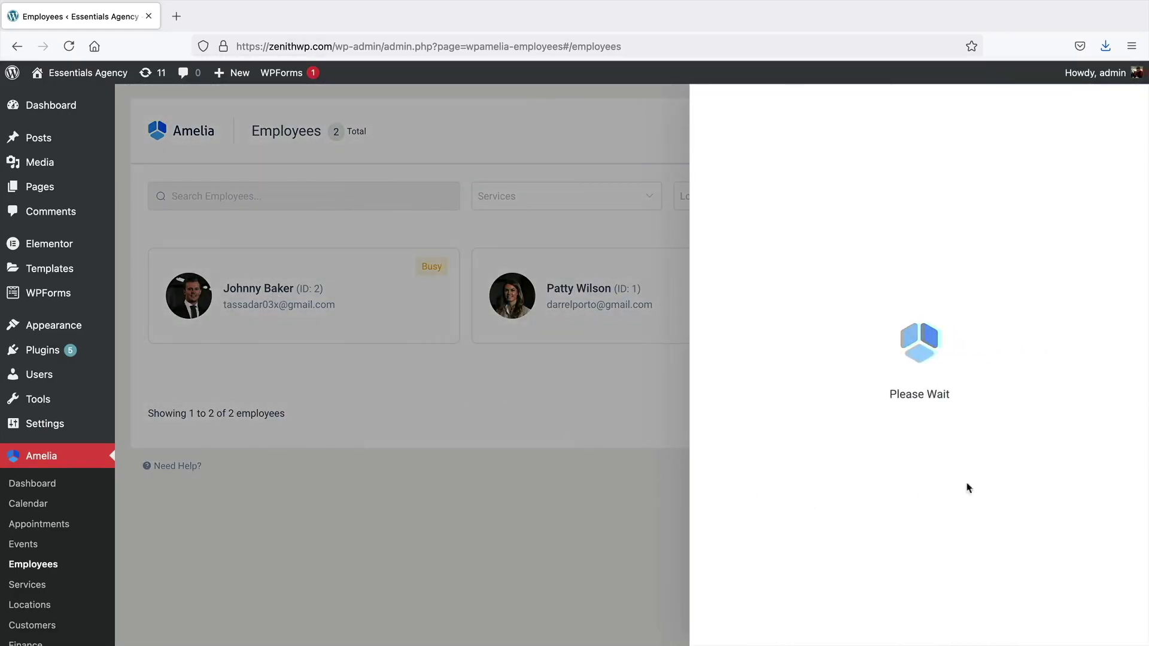
click(1007, 457)
click(987, 497)
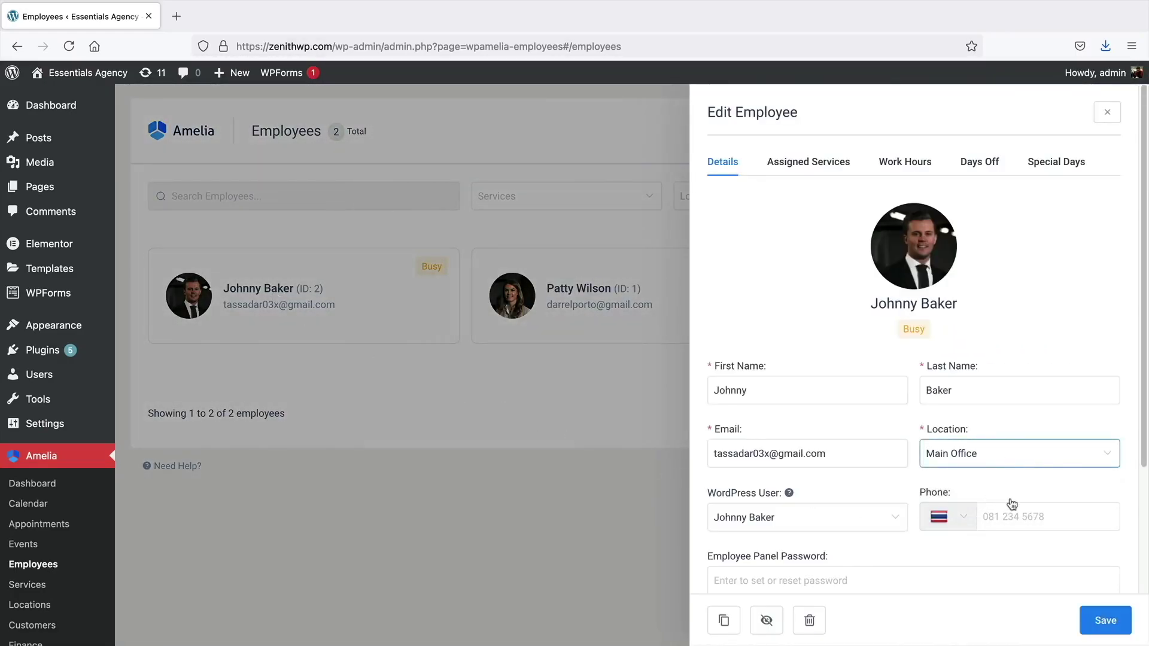
click(1100, 620)
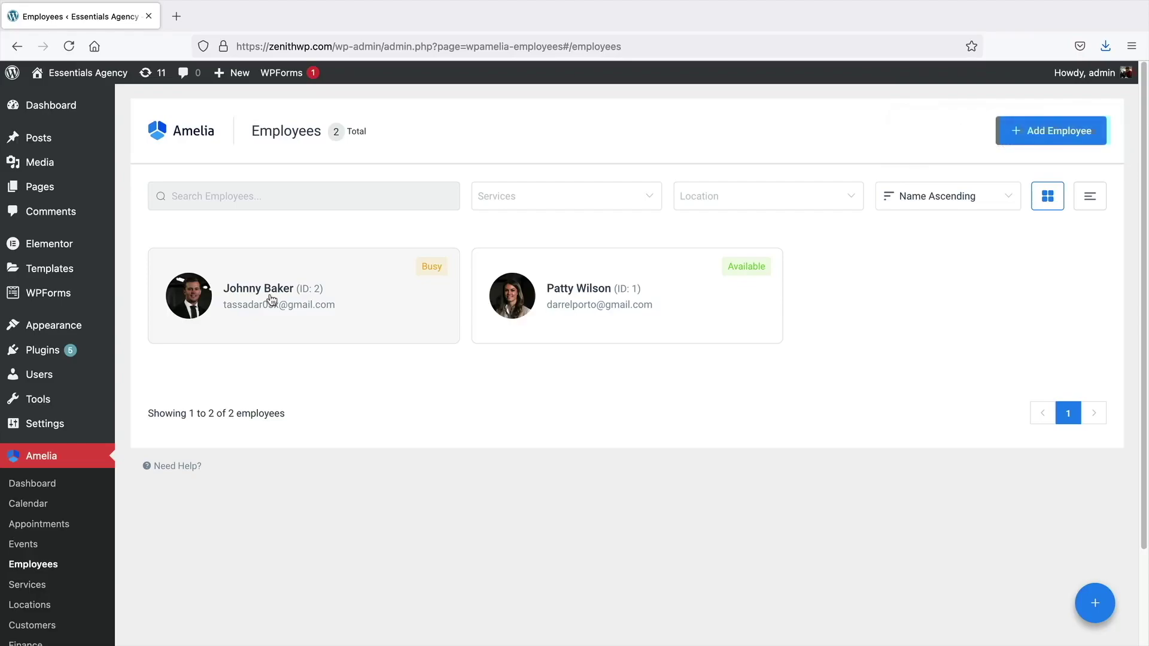
- On the live booking page, choose 45 Minute Consulation at Main Office and check its employees
mouse_move(84, 73)
click(54, 98)
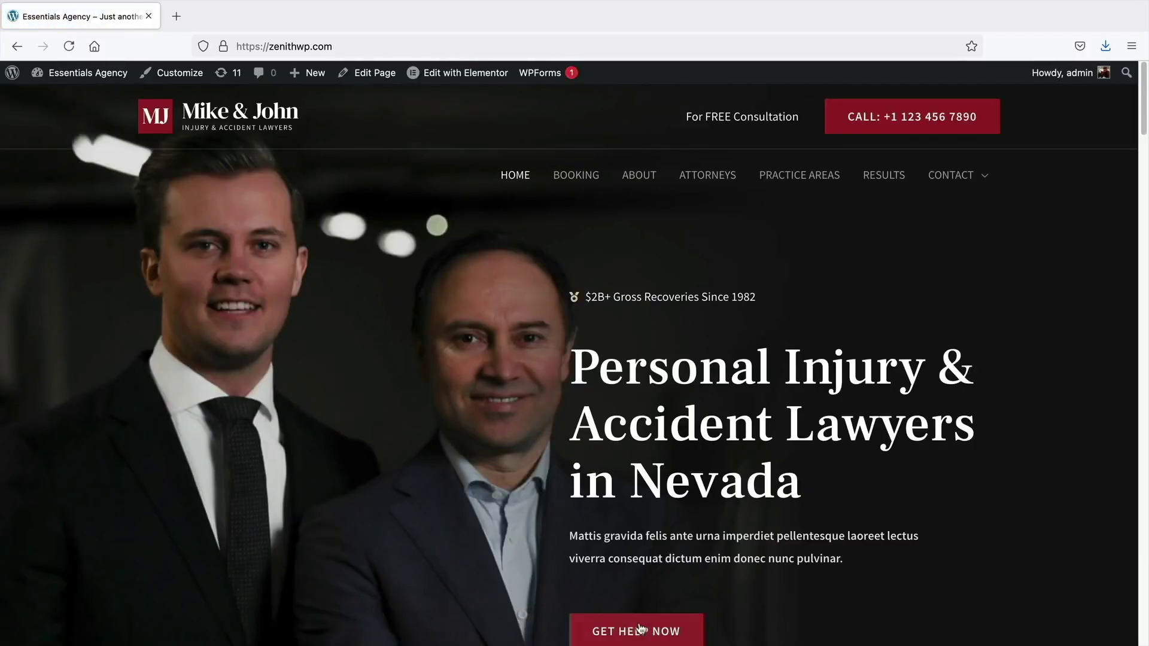
click(647, 634)
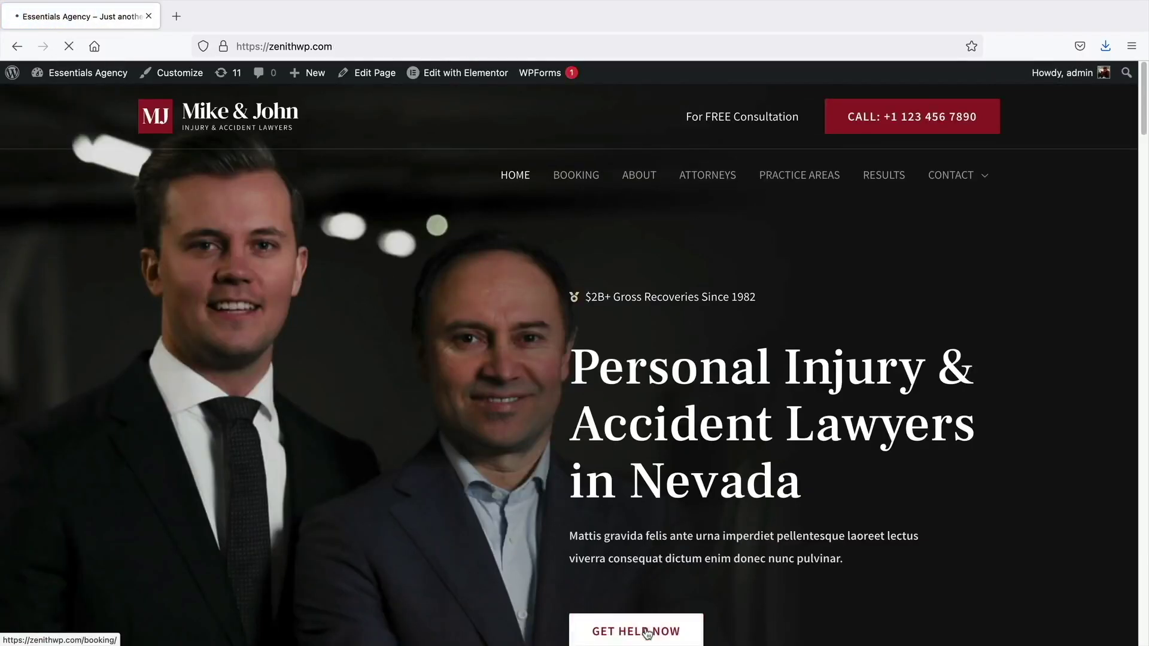
scroll(543, 556, down, 2)
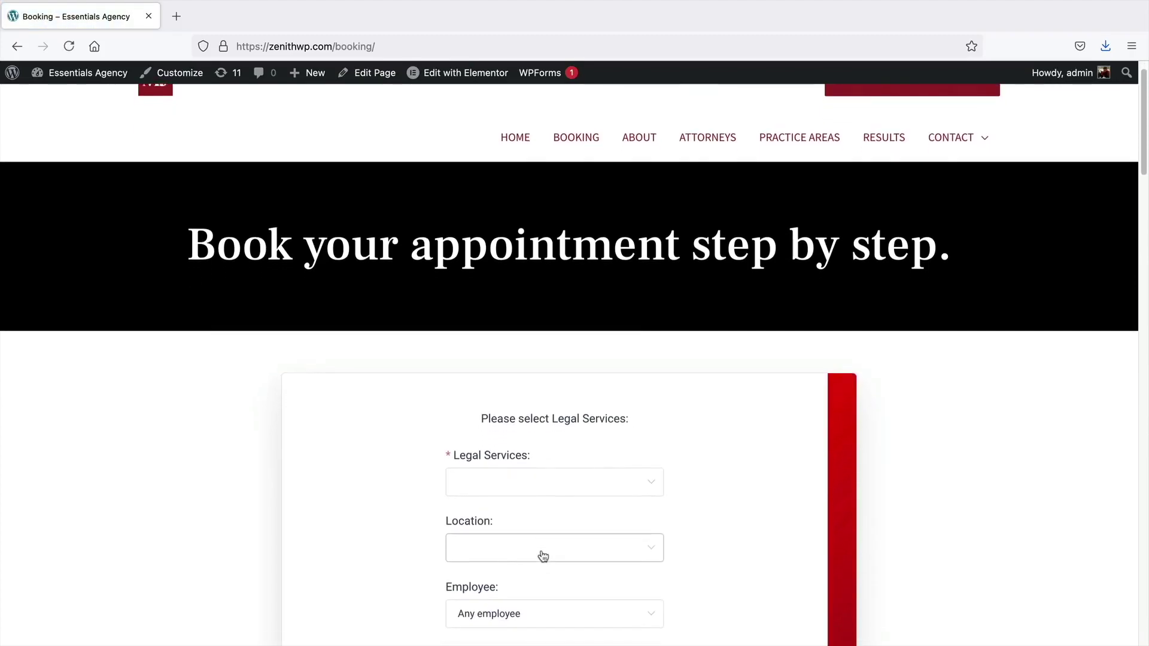
scroll(542, 551, down, 3)
click(559, 405)
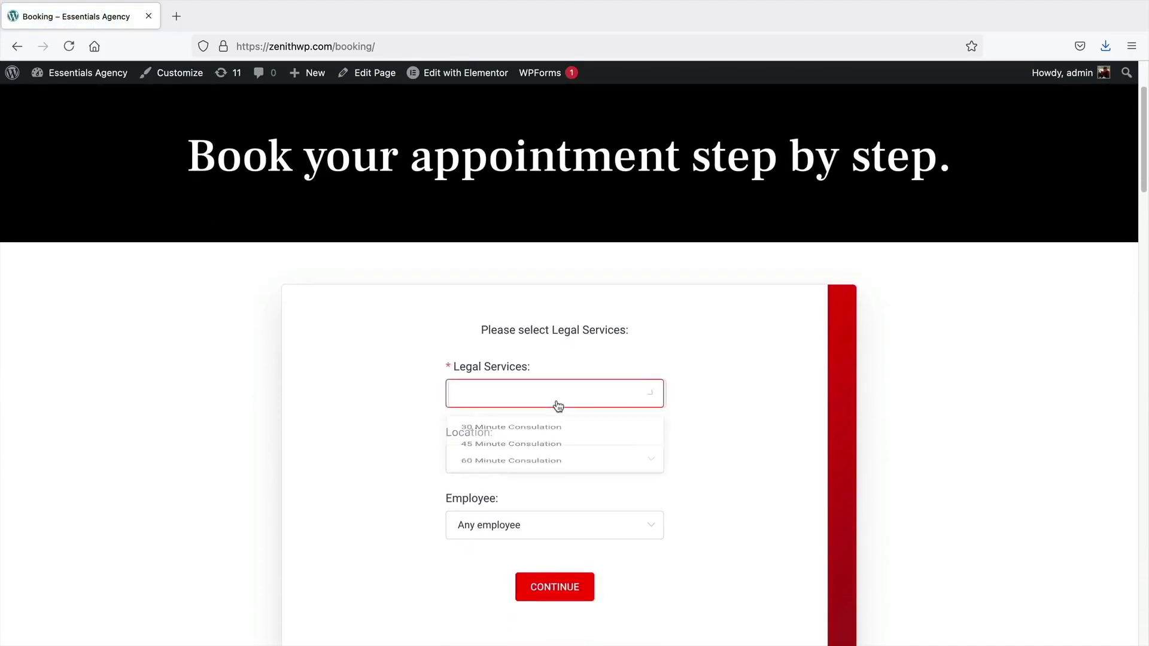
click(575, 460)
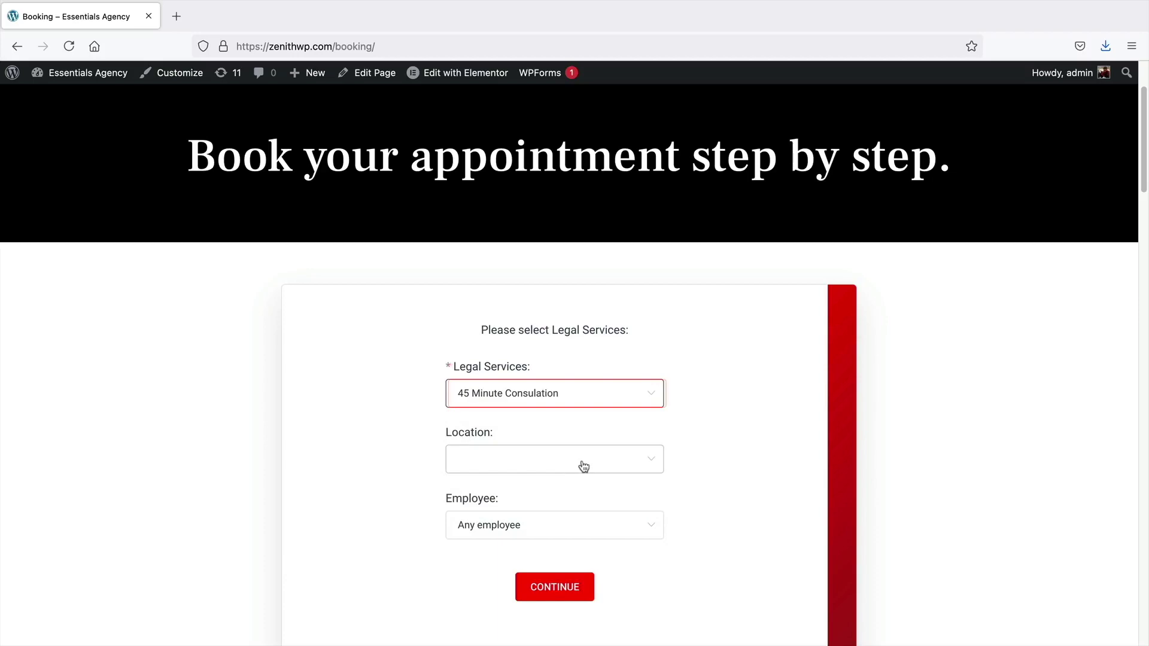
click(567, 467)
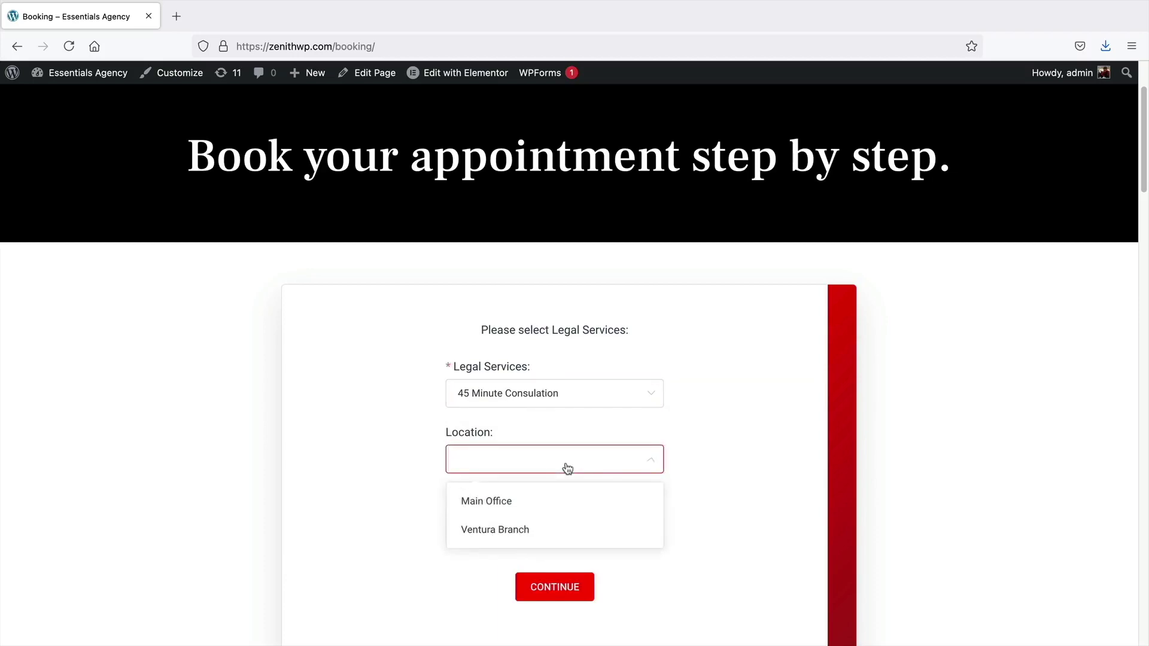
click(499, 505)
click(483, 526)
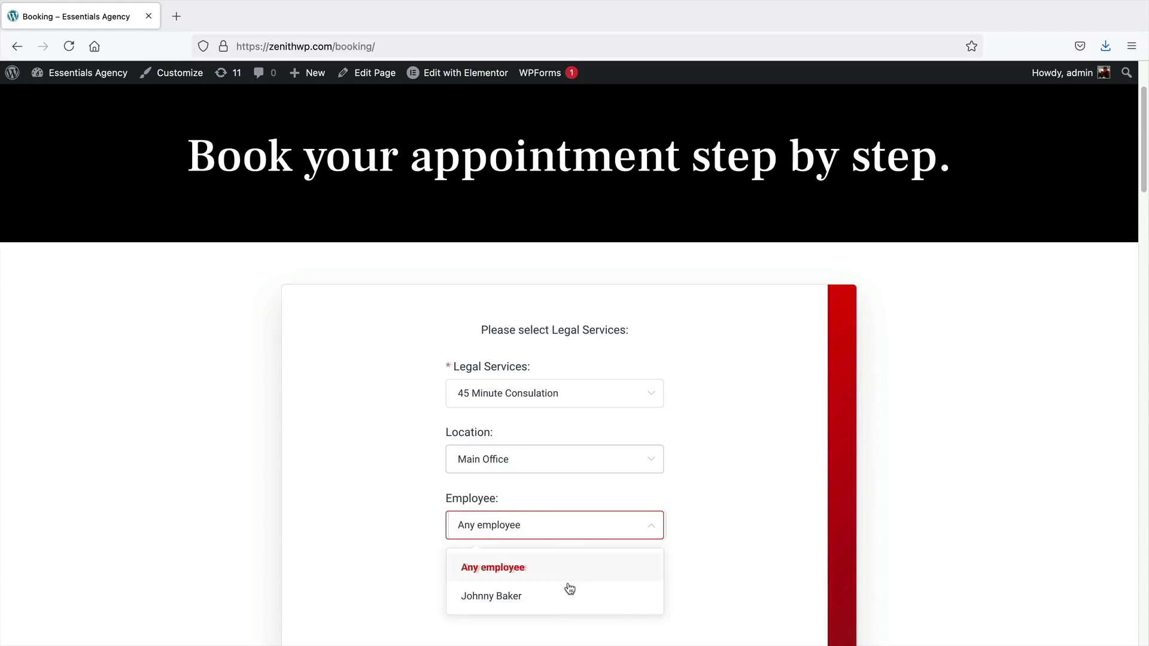
- Switch the booking location to Ventura Branch and pick its employee
click(548, 465)
click(688, 473)
click(647, 462)
click(650, 459)
click(634, 466)
click(634, 466)
click(546, 531)
click(646, 504)
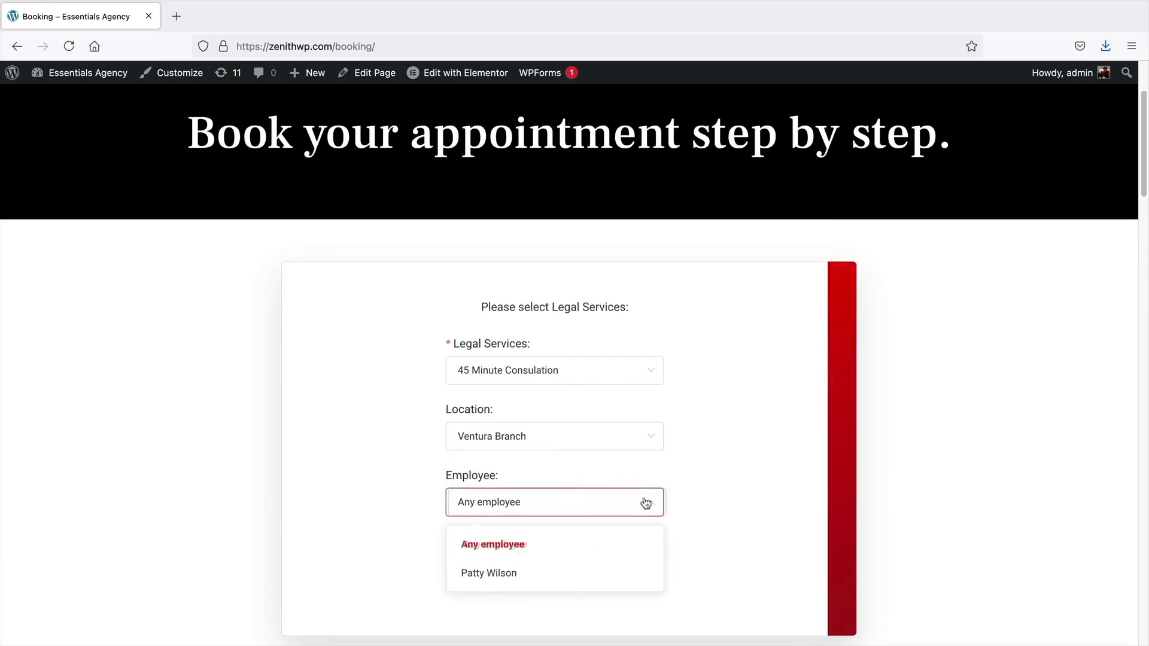
click(513, 574)
- Go back to the admin and open the Amelia Events page
scroll(773, 546, down, 2)
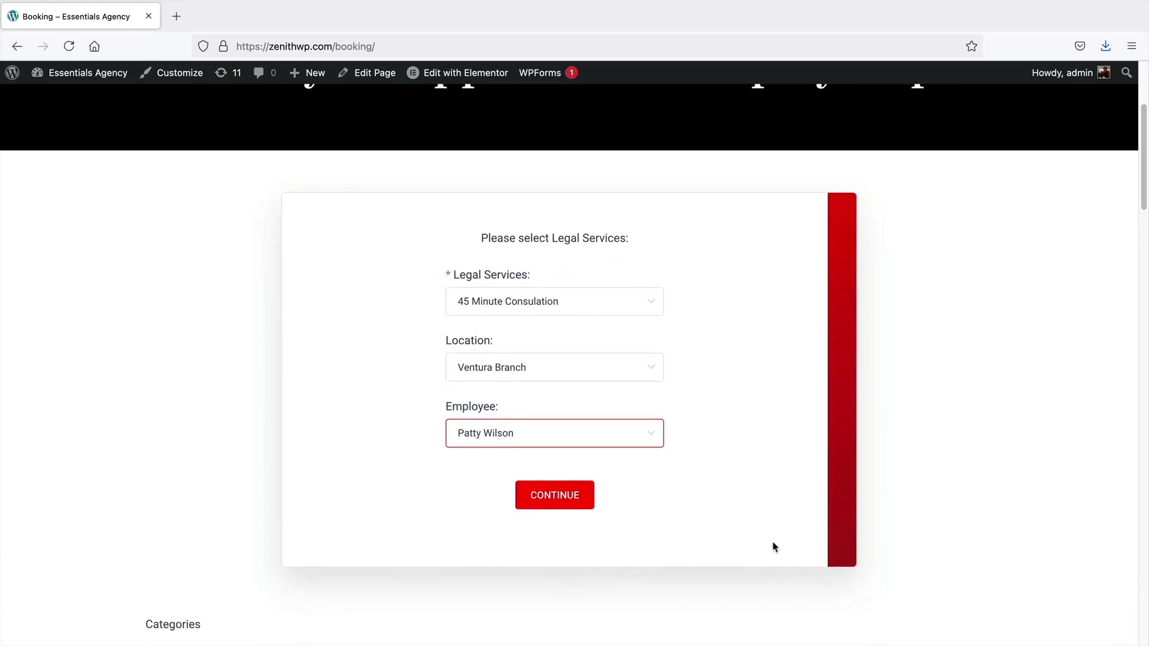
scroll(773, 546, up, 1)
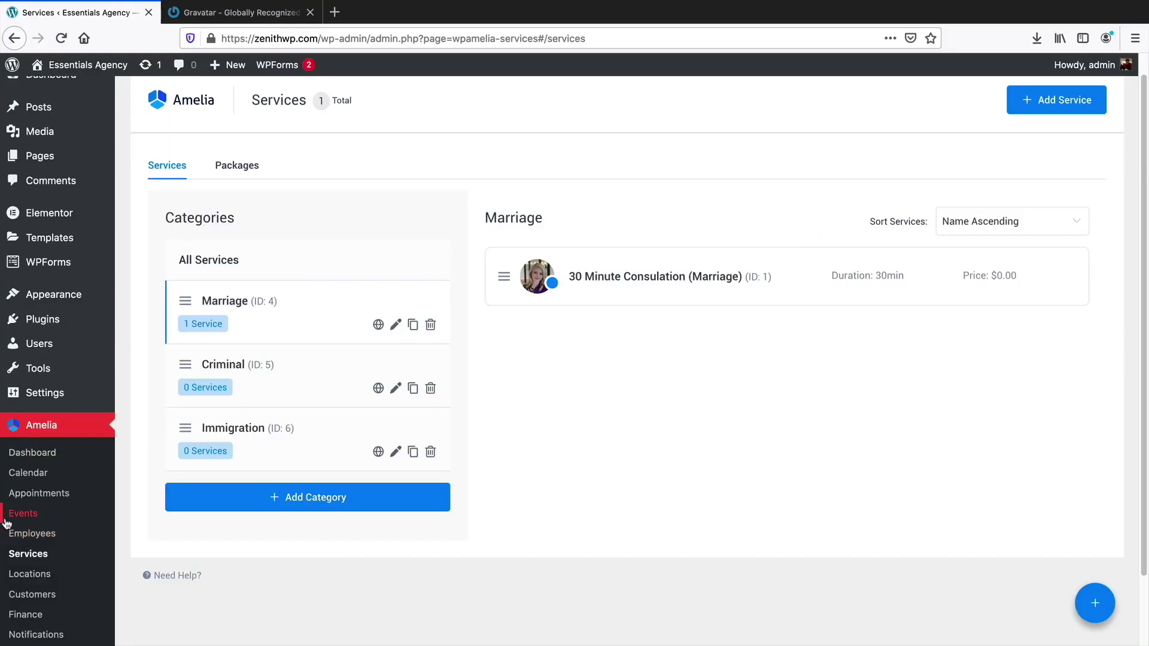
click(26, 517)
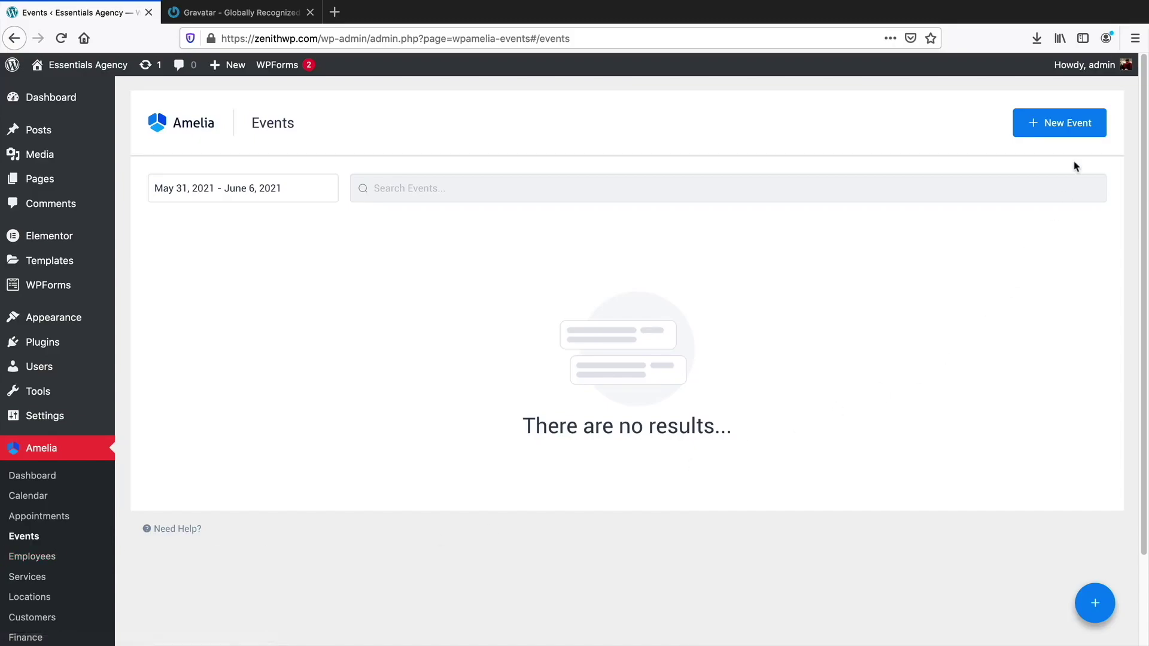
- Create a new event named Lawyer Education Class spanning June 2 to June 5
click(1070, 123)
click(930, 215)
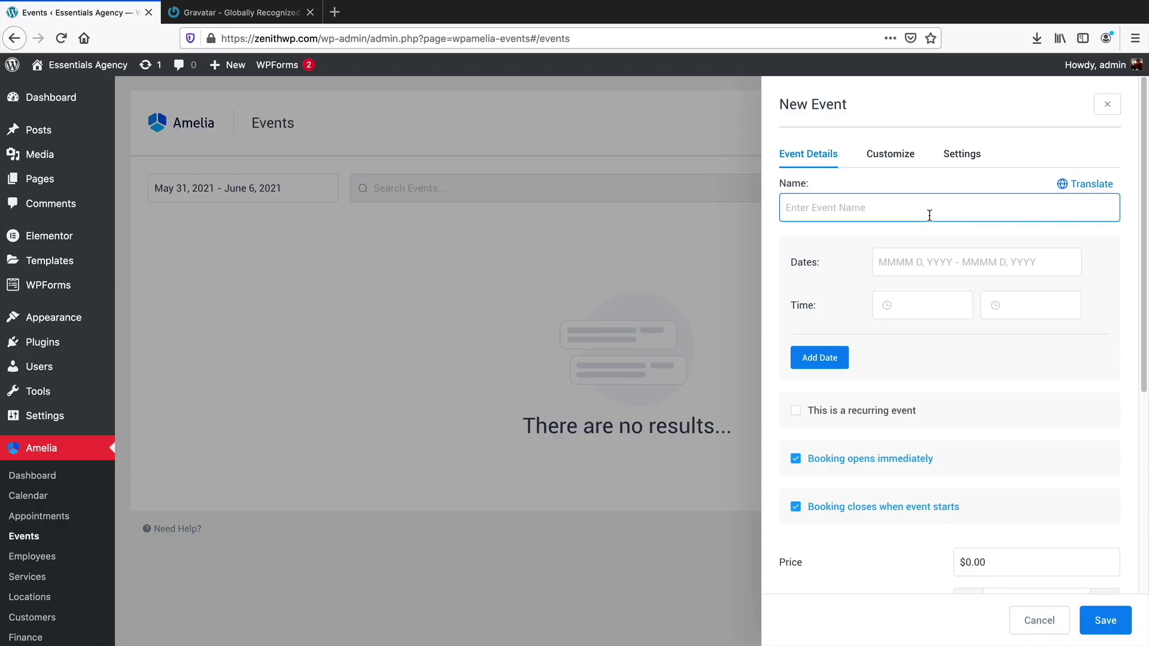
text(Lawyer Cducation Class)
key(Tab)
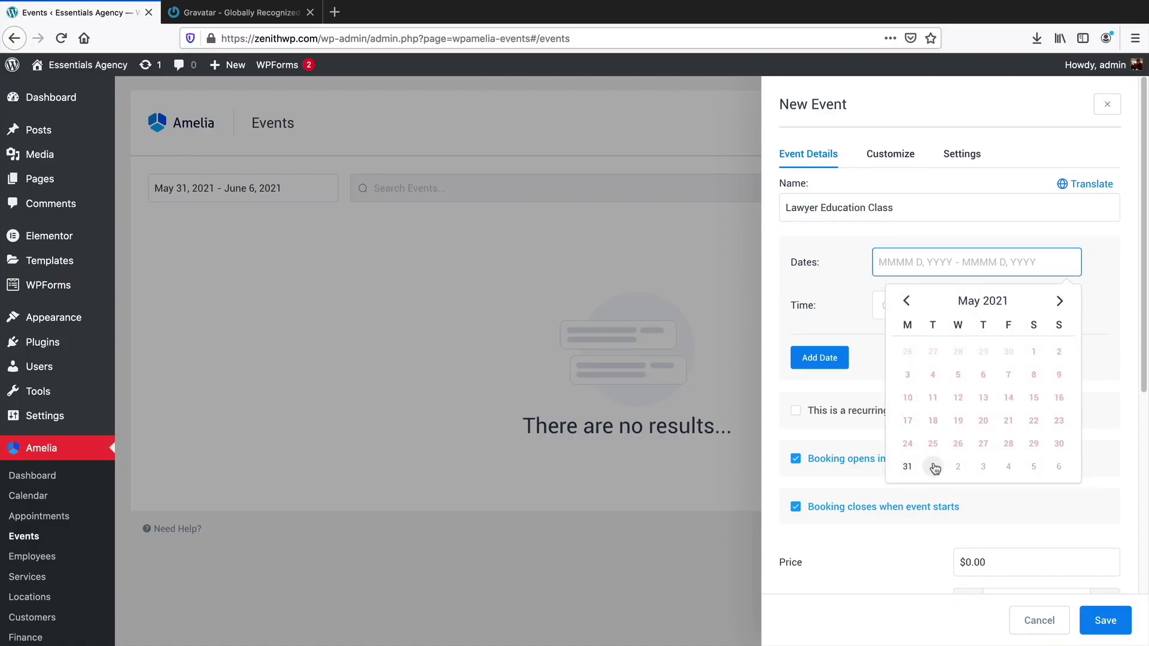
double_click(959, 467)
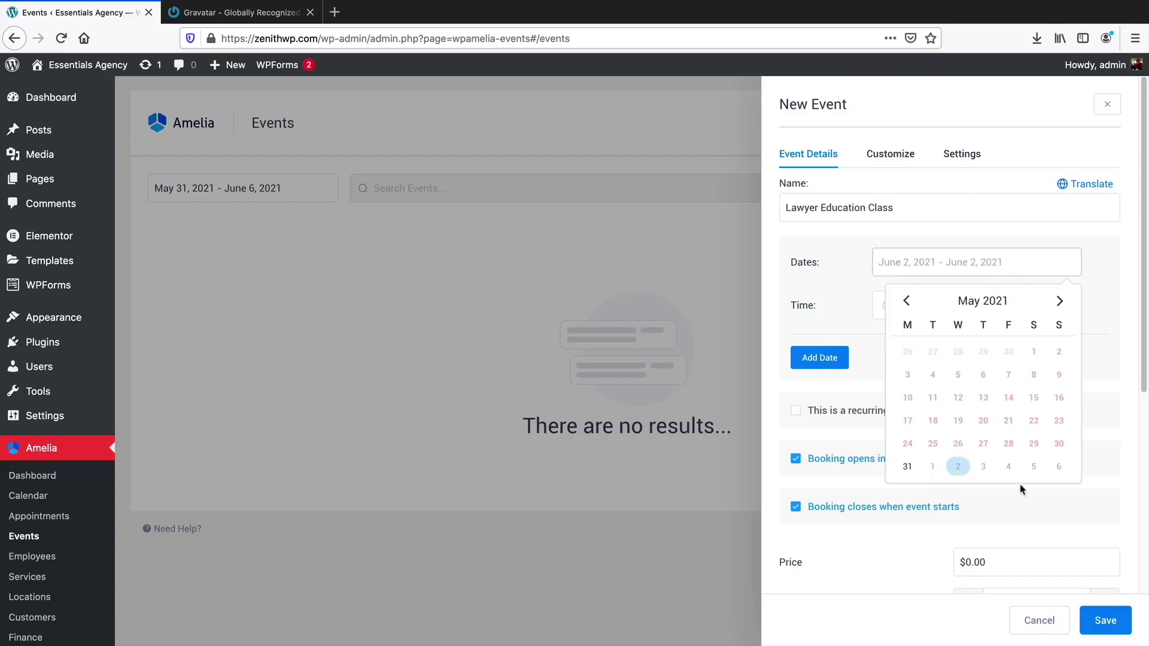
click(1033, 467)
- Set the event time to 10:00–12:00 and remove the extra May 31 date row
click(921, 306)
scroll(920, 383, down, 3)
scroll(920, 384, down, 5)
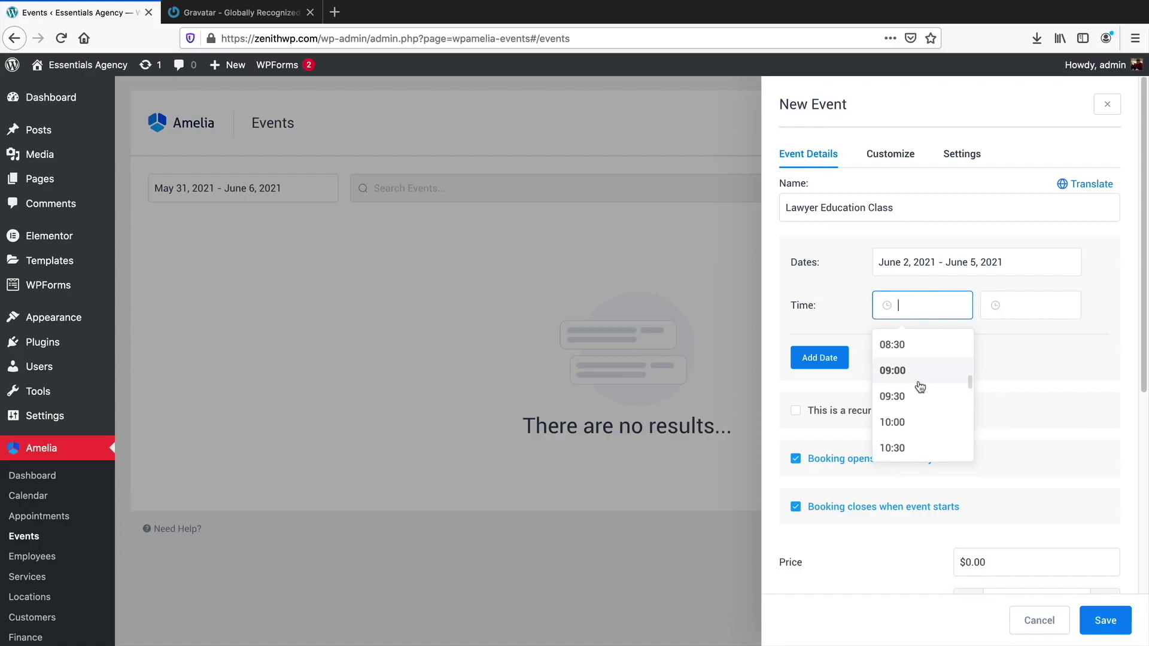
click(922, 356)
click(1009, 309)
scroll(1023, 397, down, 5)
scroll(1030, 356, up, 1)
click(1034, 352)
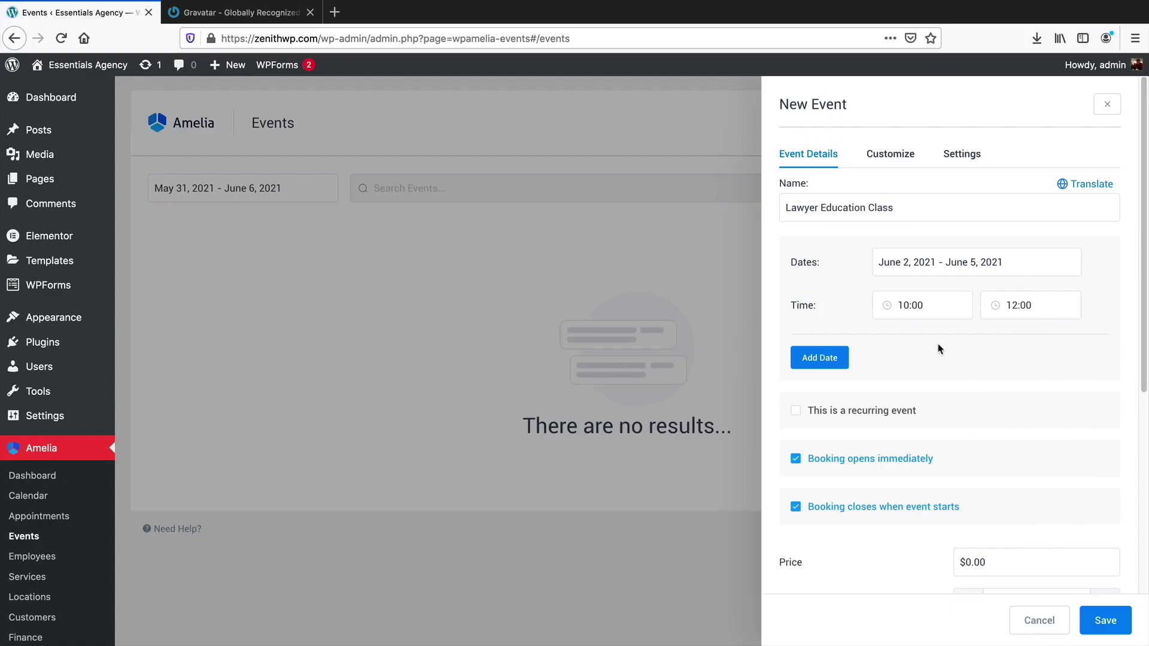
click(828, 359)
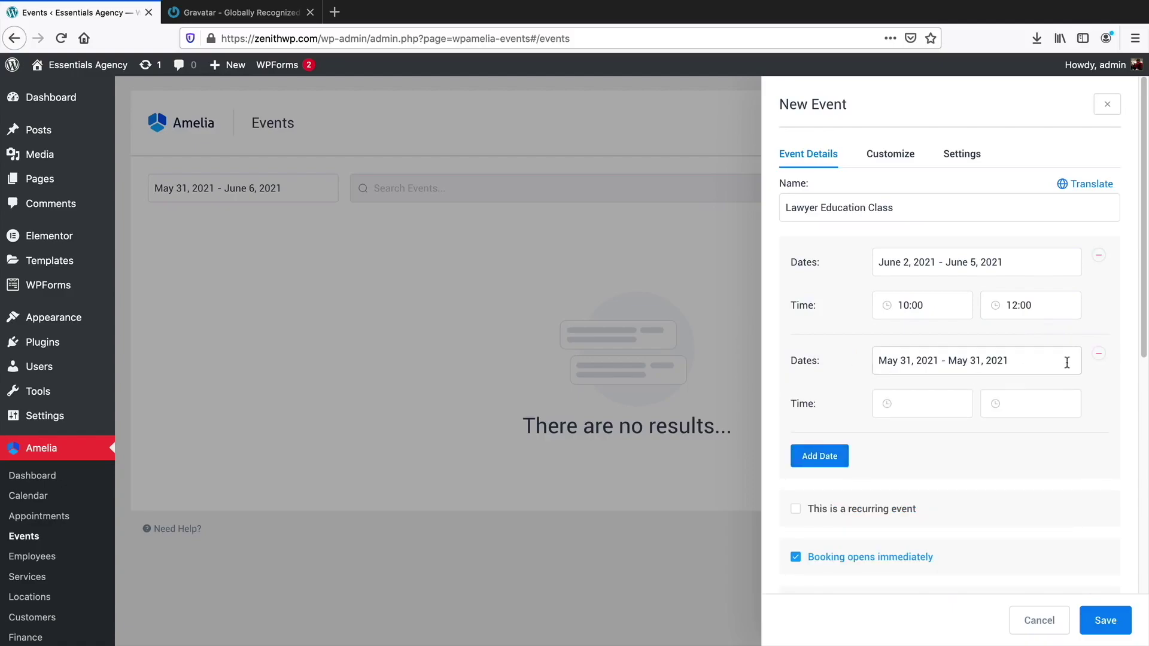
click(1099, 354)
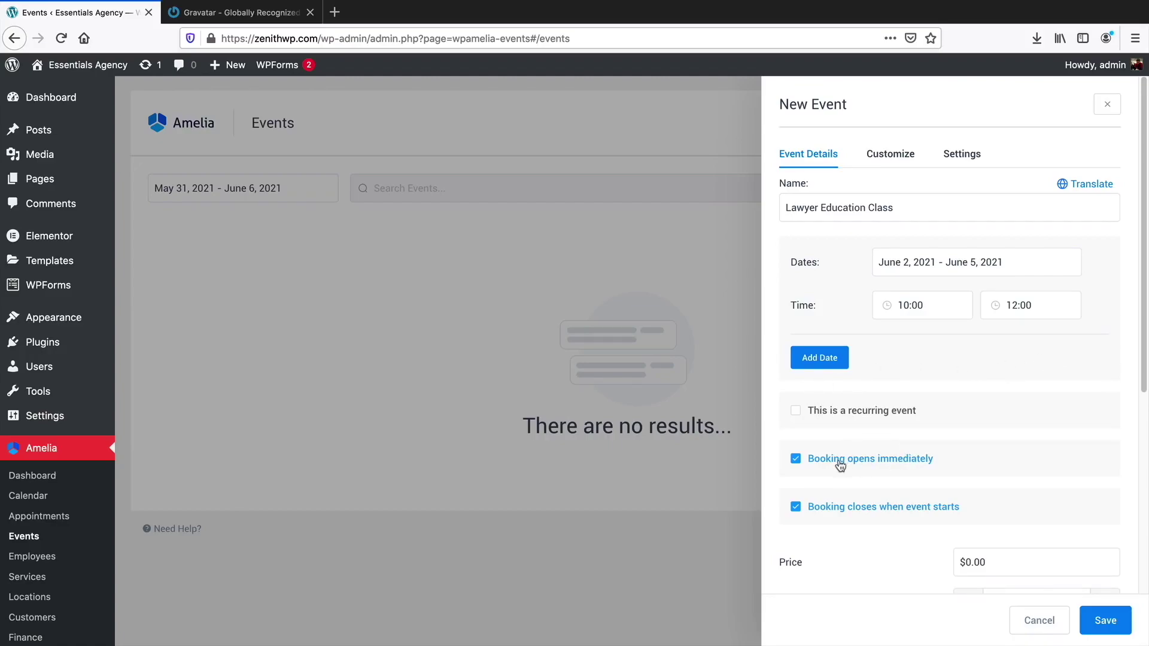
- Edit the event price field back to $0.00
scroll(844, 461, down, 2)
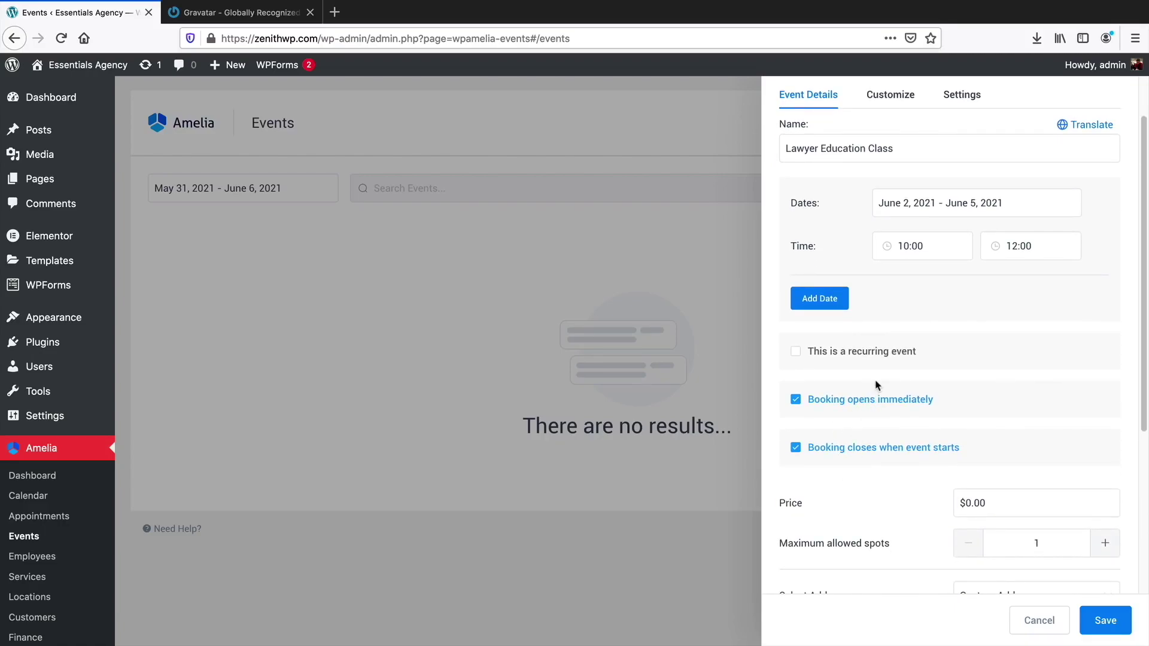
scroll(875, 387, down, 1)
click(994, 458)
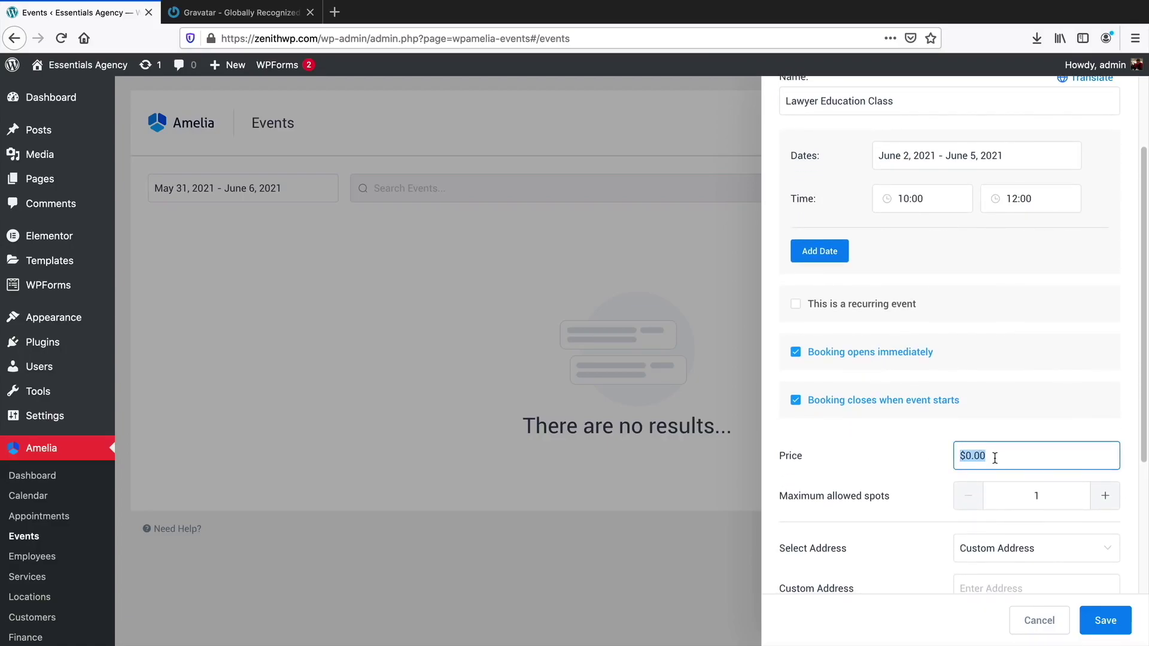
text(5)
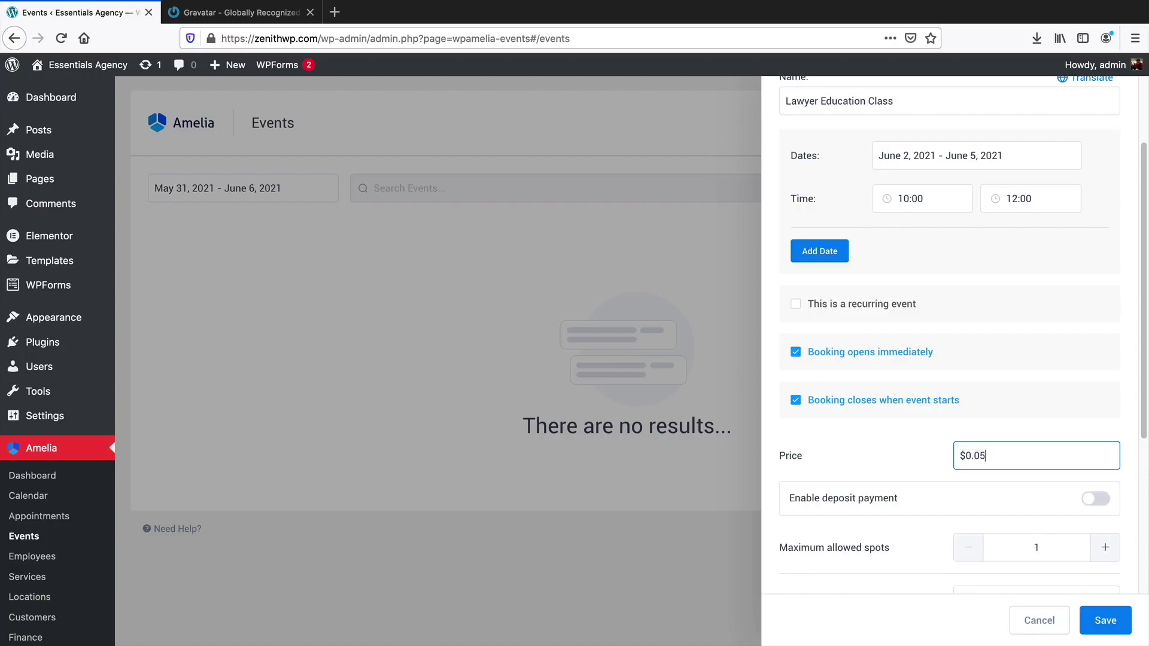
text(0.00)
key(BackSpace)
key(BackSpace)
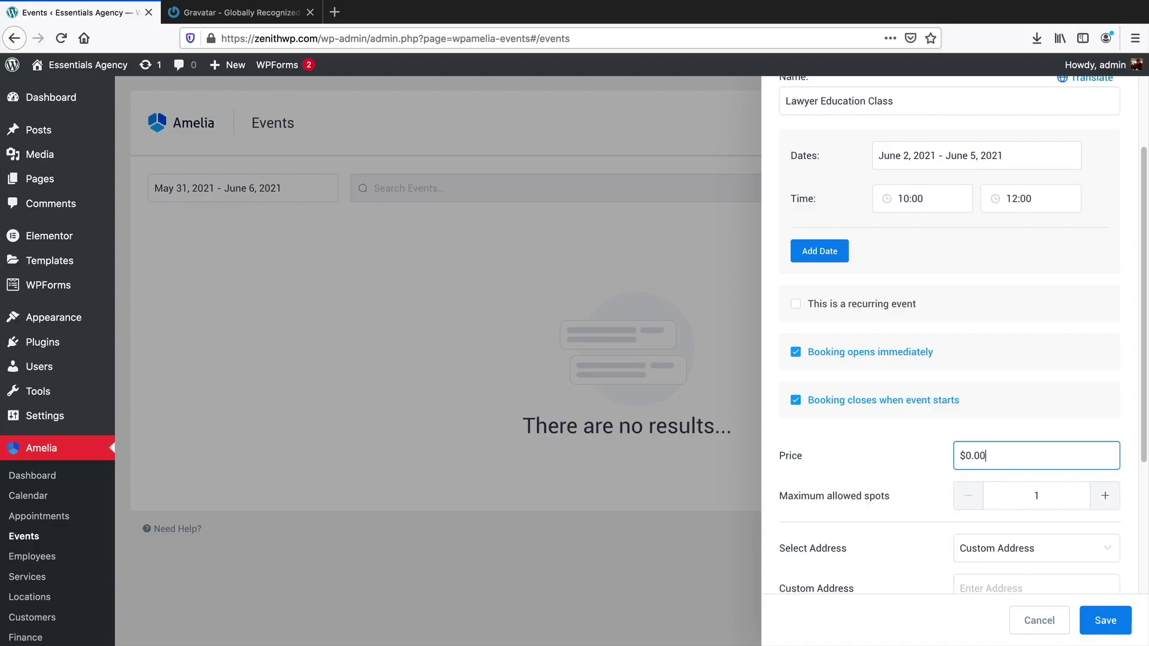
- Raise the maximum allowed spots from 1 to 30
scroll(1021, 456, down, 2)
click(1105, 413)
click(1106, 413)
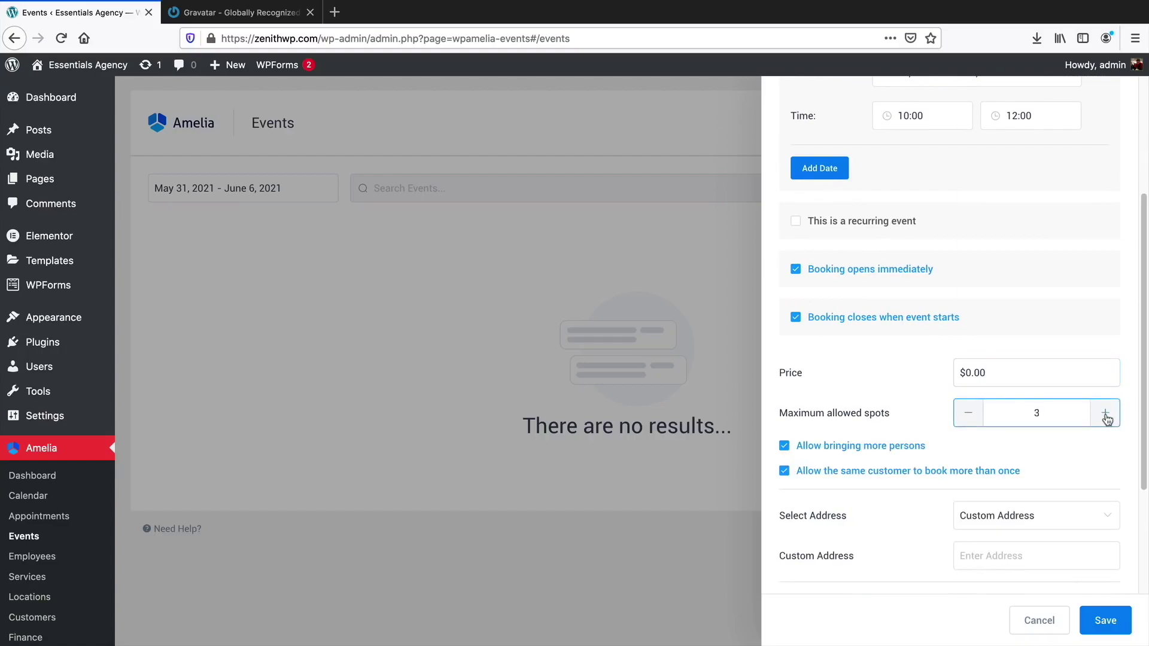
drag(1106, 418, 1107, 415)
- Keep the event's address type set to Custom Address
scroll(826, 450, down, 3)
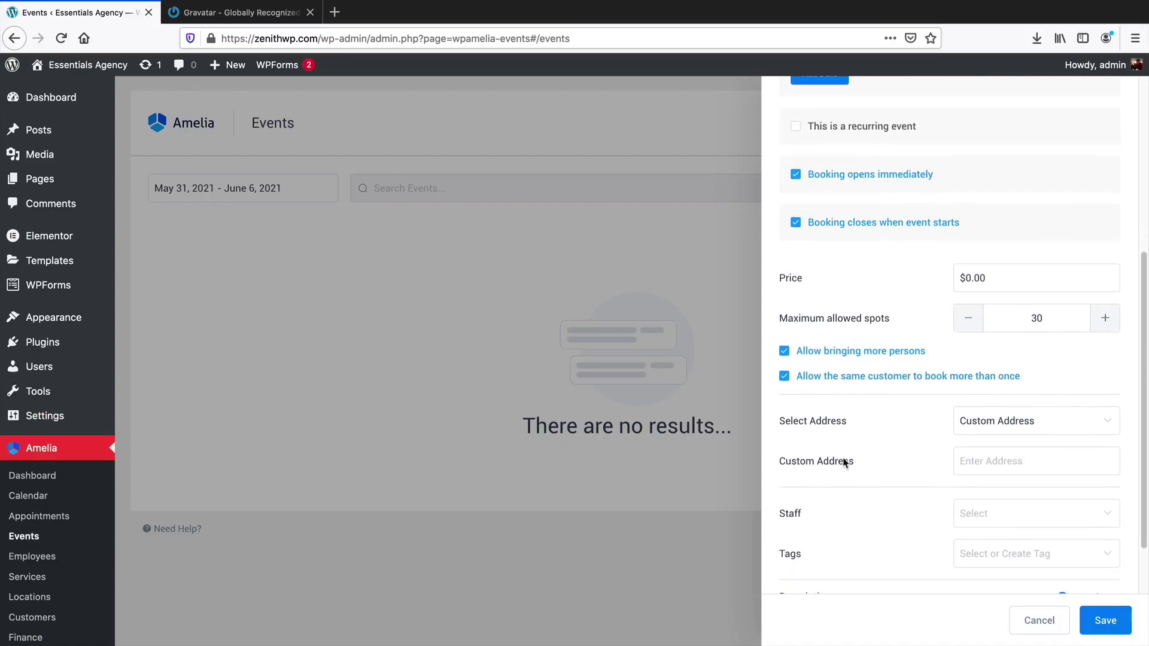
scroll(922, 418, down, 2)
click(1000, 363)
click(1002, 407)
click(1016, 401)
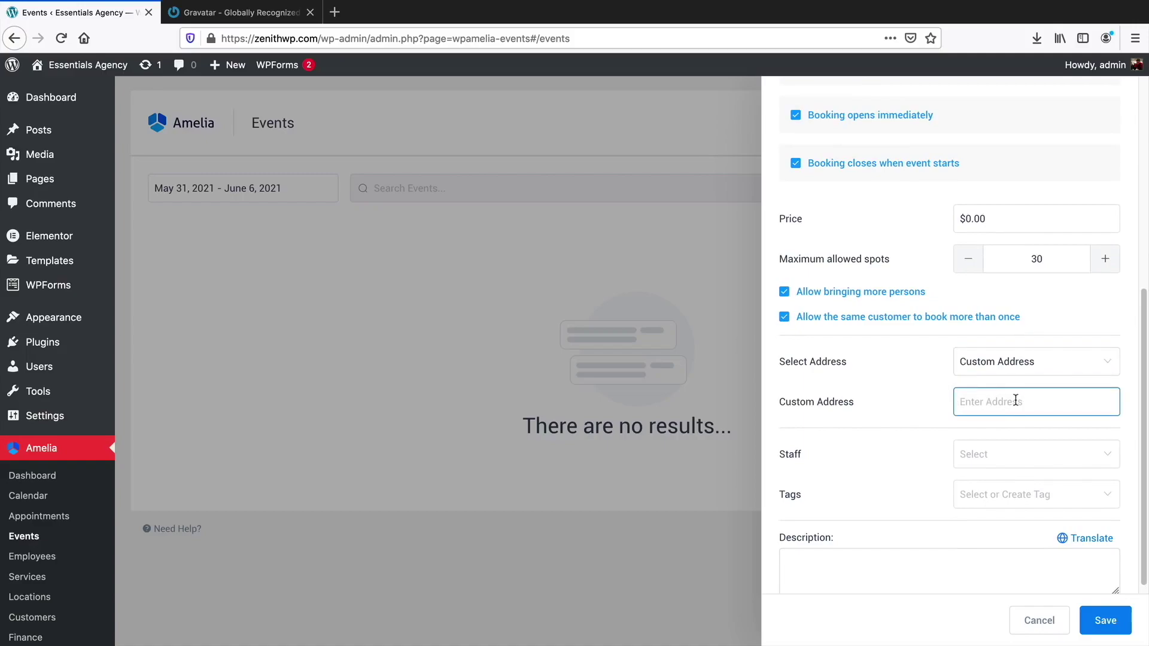
scroll(1016, 400, down, 1)
- Assign both available staff members to the event
click(1008, 440)
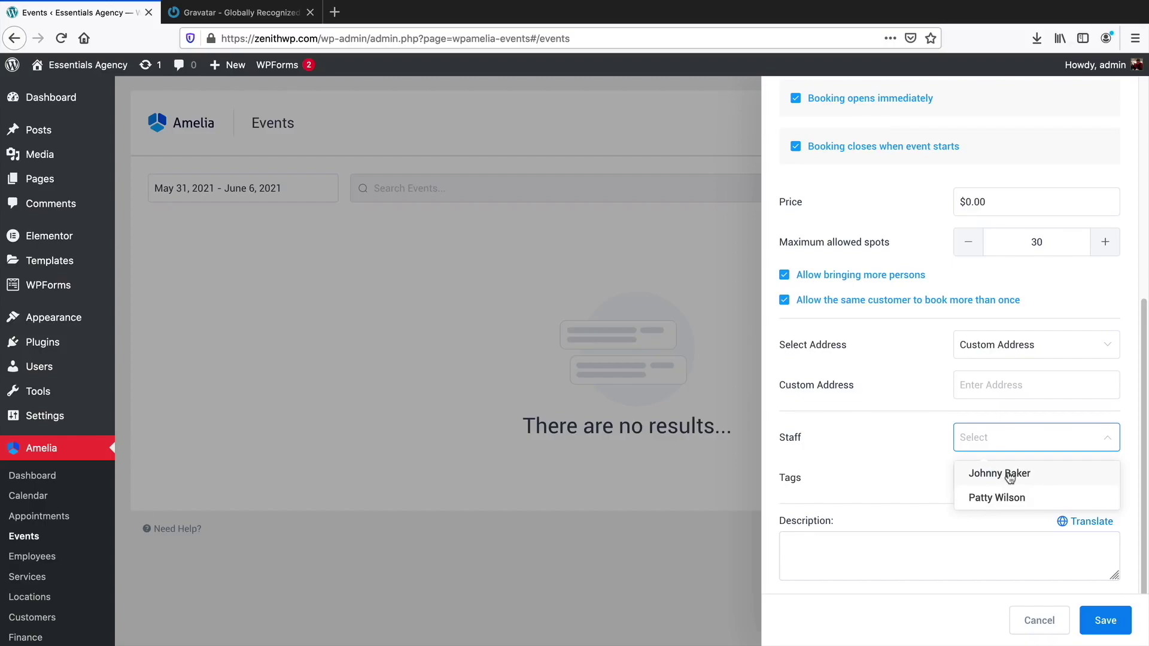
click(1010, 475)
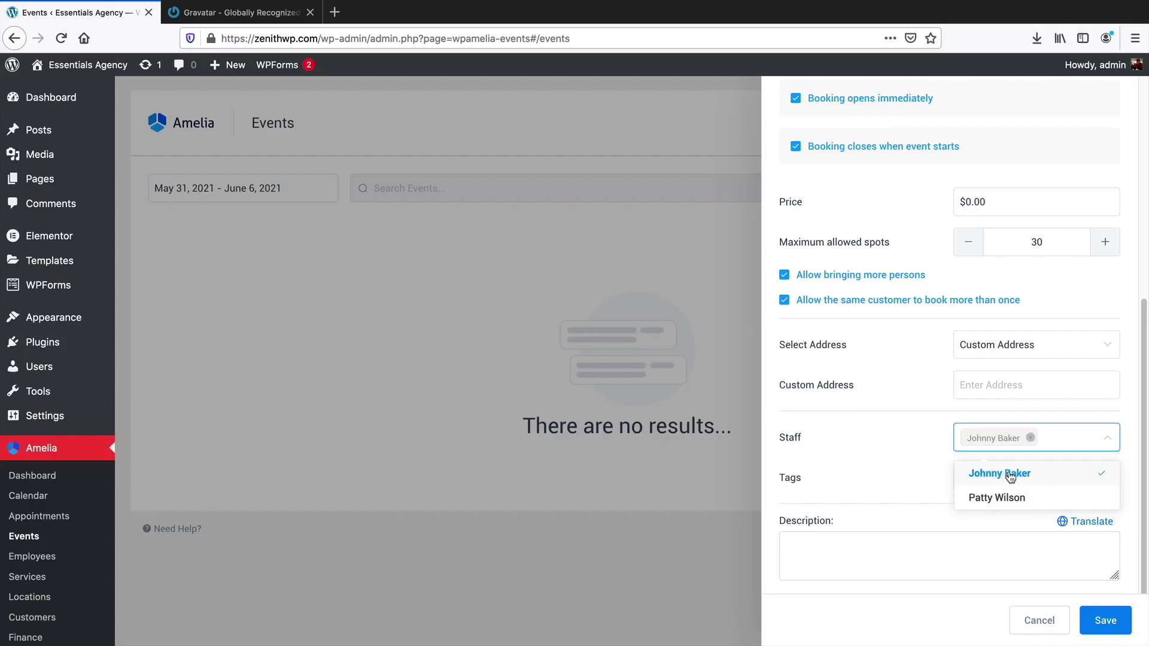
click(1030, 497)
click(862, 464)
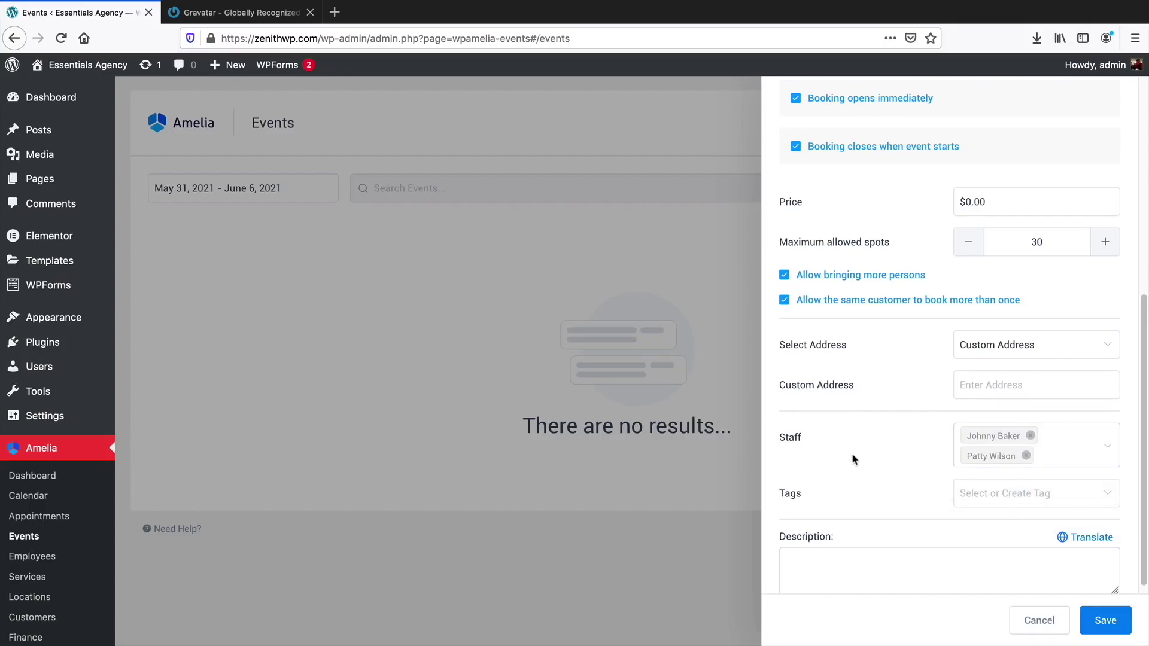
- Create and apply the tag Law to the event
scroll(852, 427, down, 1)
click(997, 478)
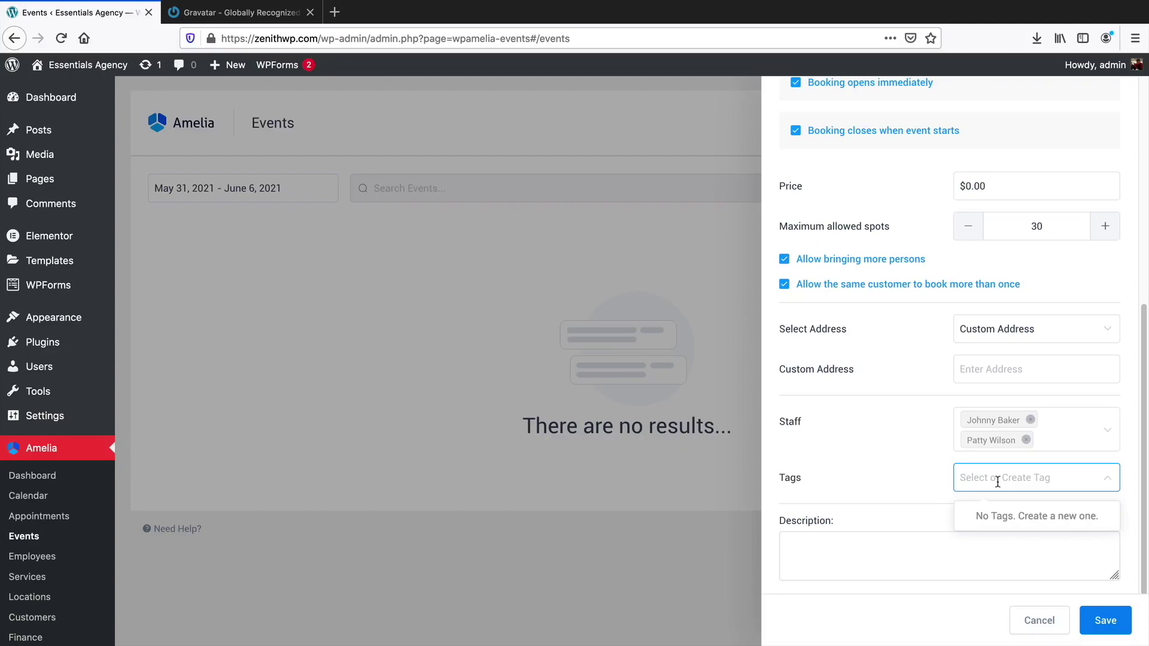
text(Law)
click(979, 513)
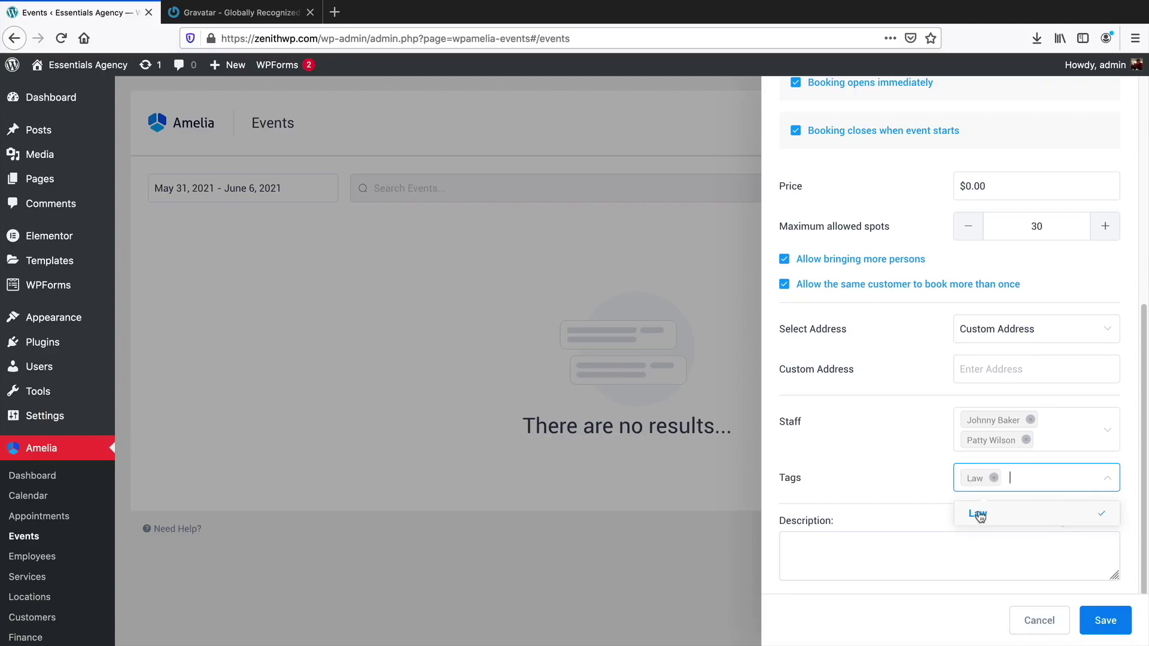
click(906, 482)
- Write the description 'This event will teach you the basics of law and marriage'
click(888, 556)
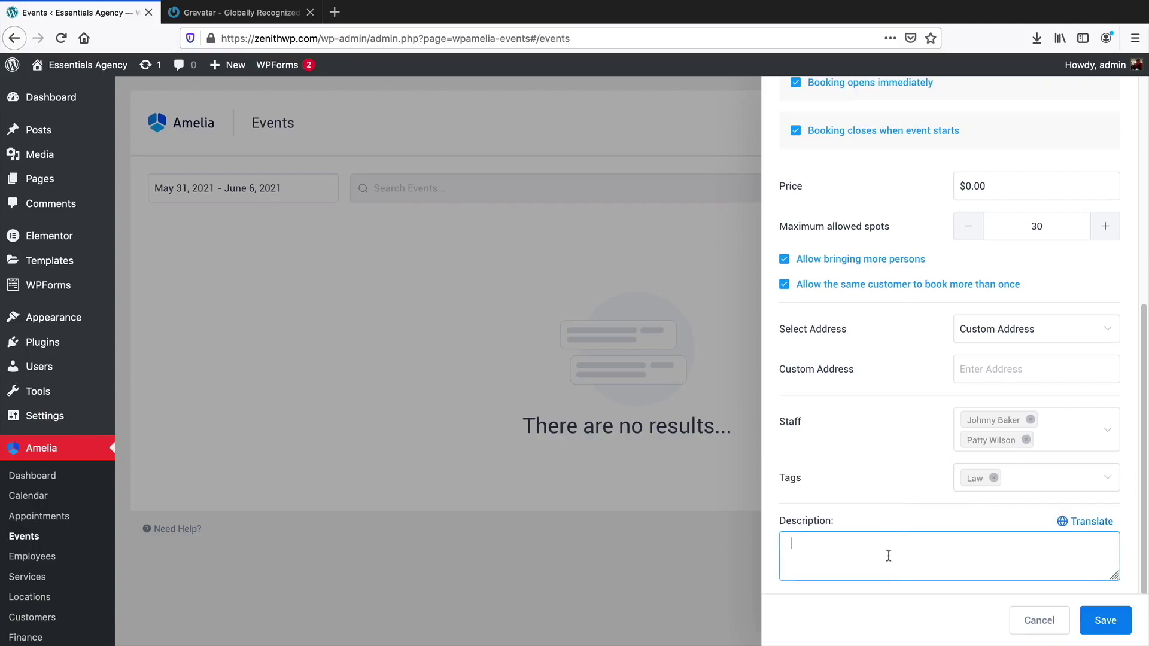
text(This event will teach)
key(BackSpace)
key(BackSpace)
key(BackSpace)
key(BackSpace)
text(teach you the basi)
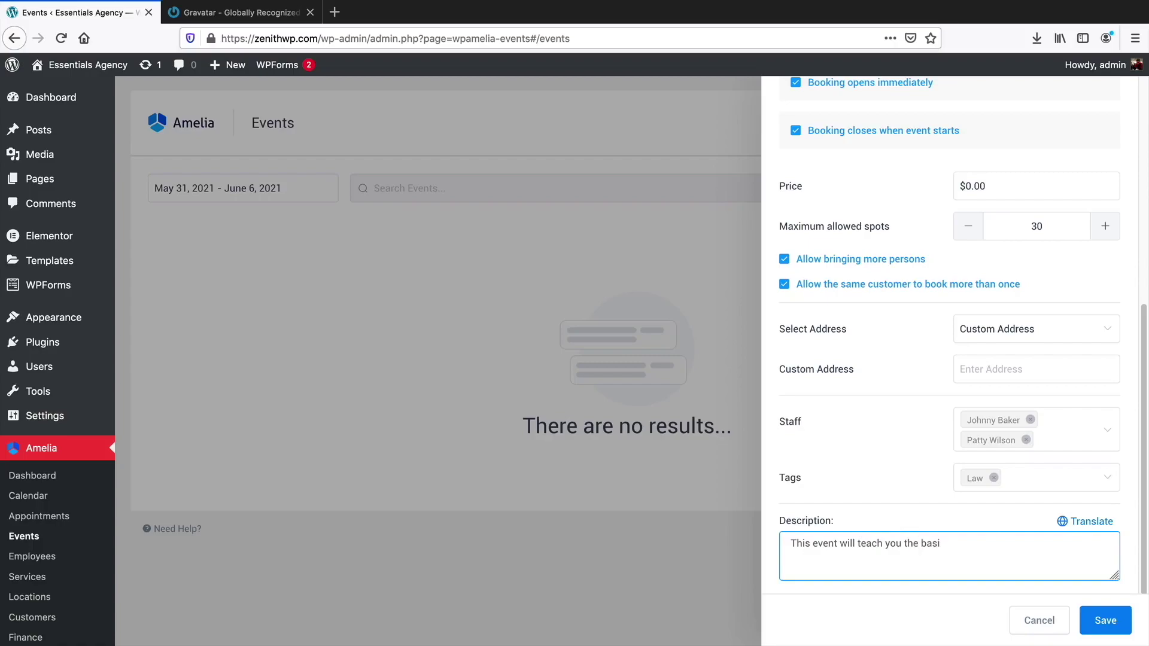
text(cs of law and marriage)
scroll(911, 465, up, 6)
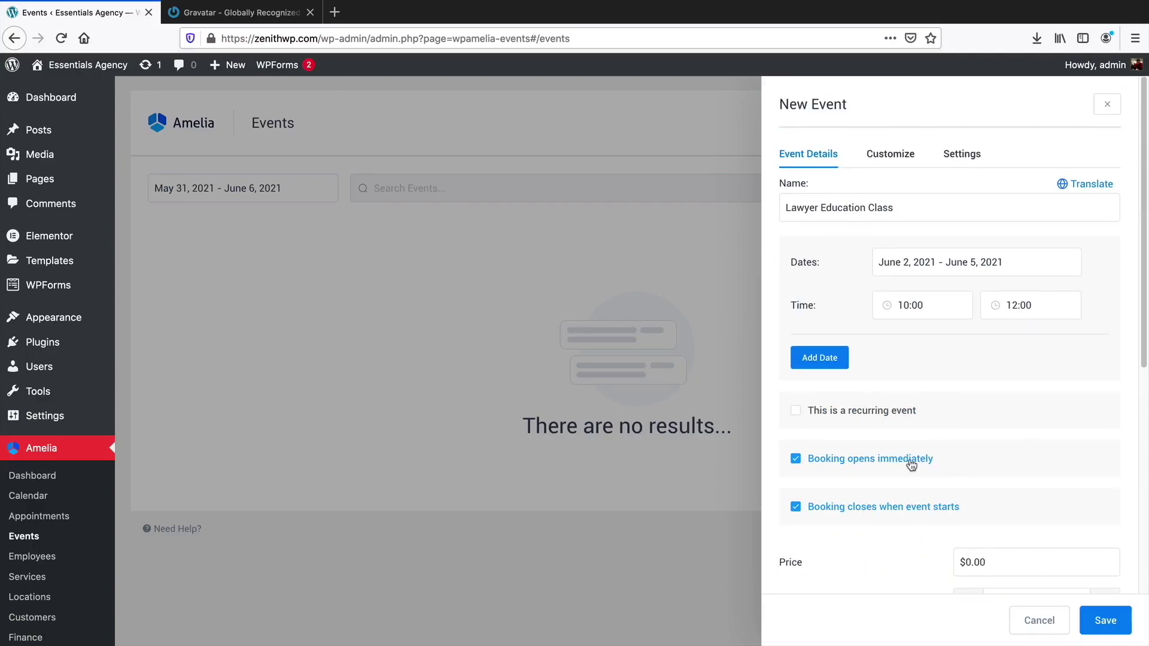
- Add the photo of men in suits to the event's gallery
click(898, 156)
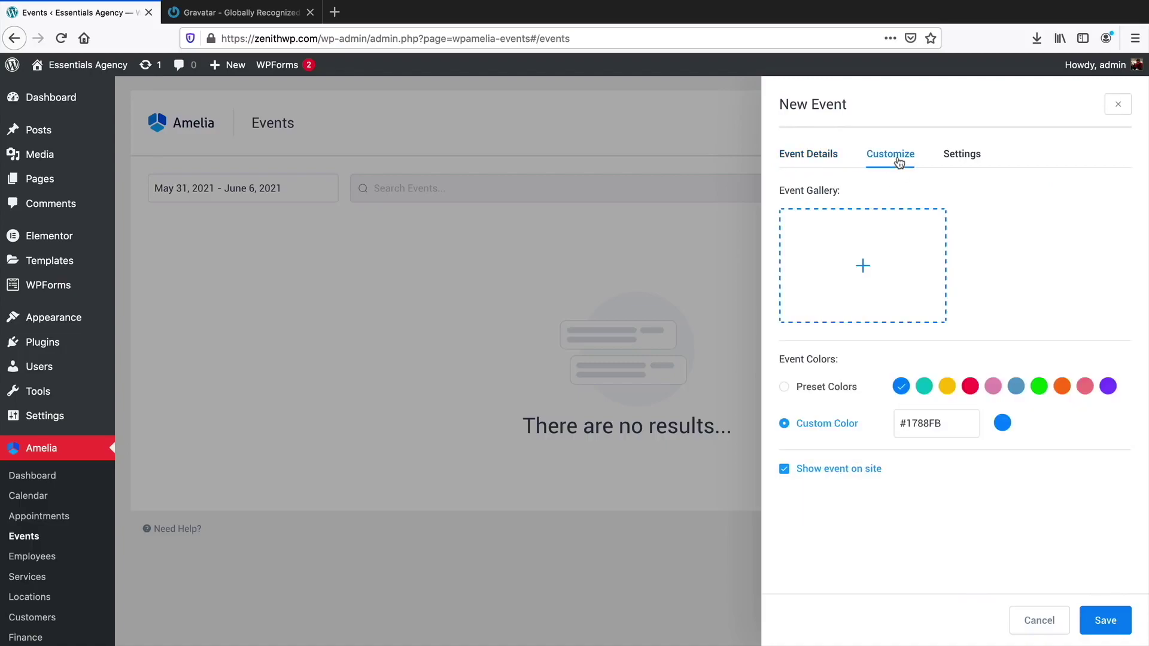
click(863, 267)
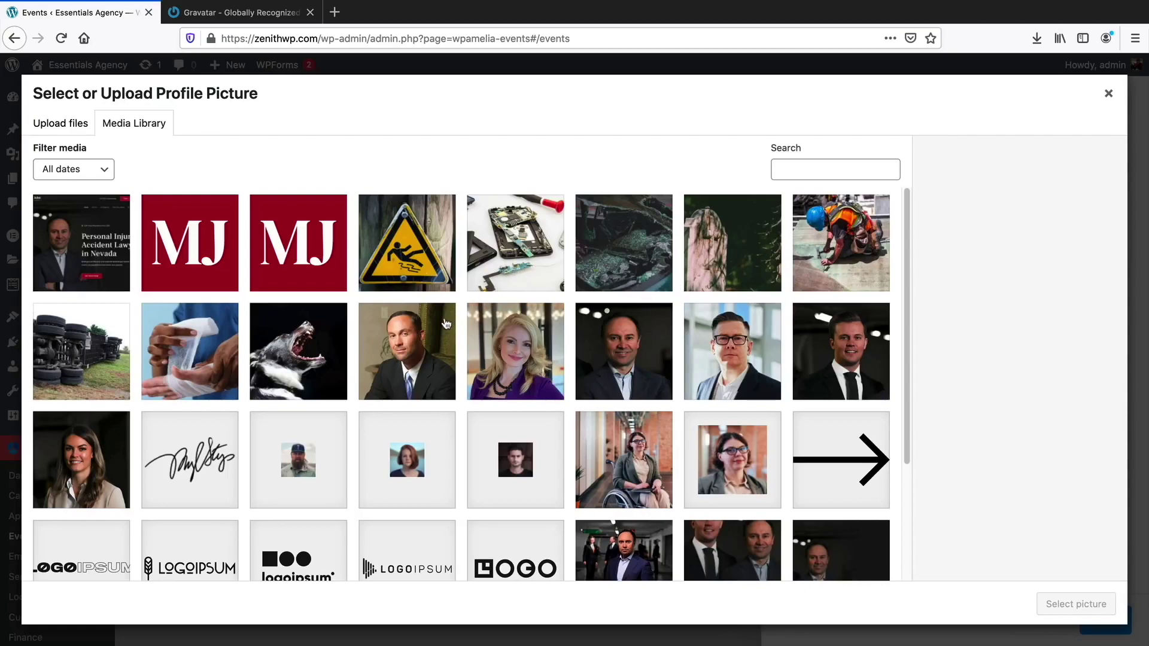
scroll(446, 324, down, 5)
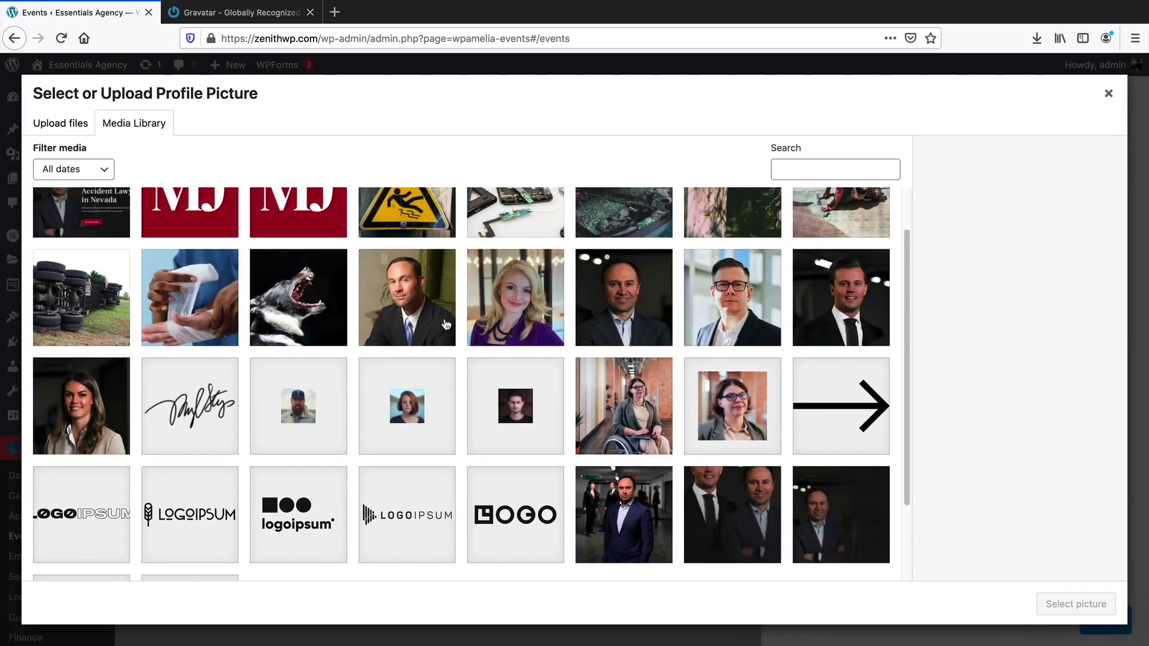
click(672, 402)
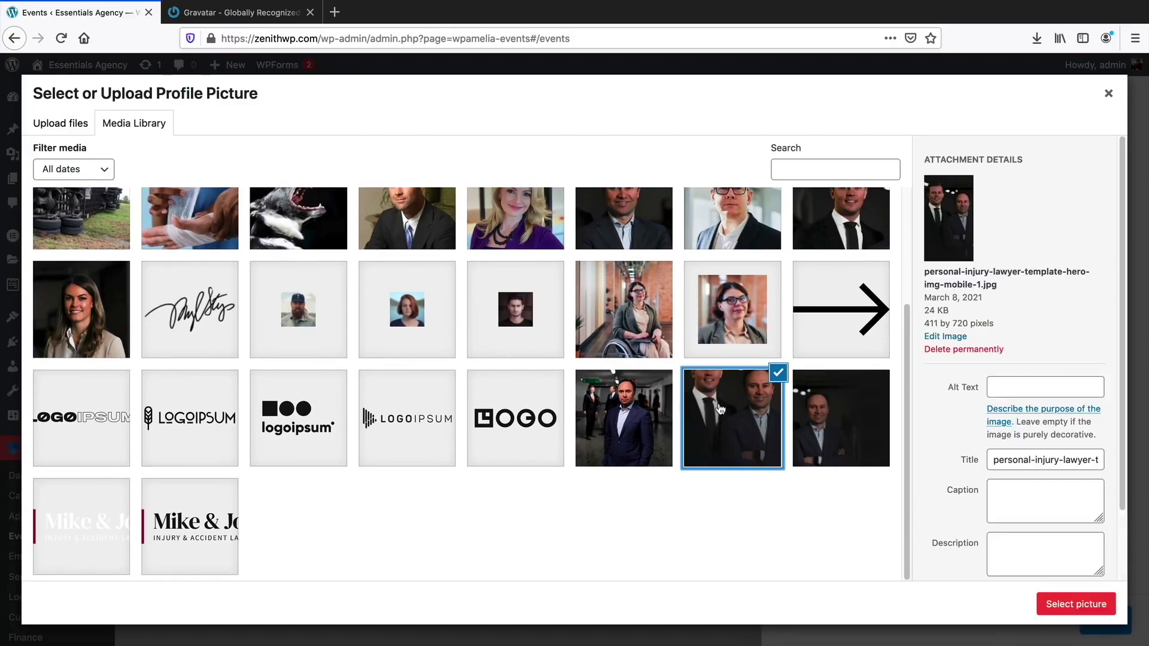
click(1074, 605)
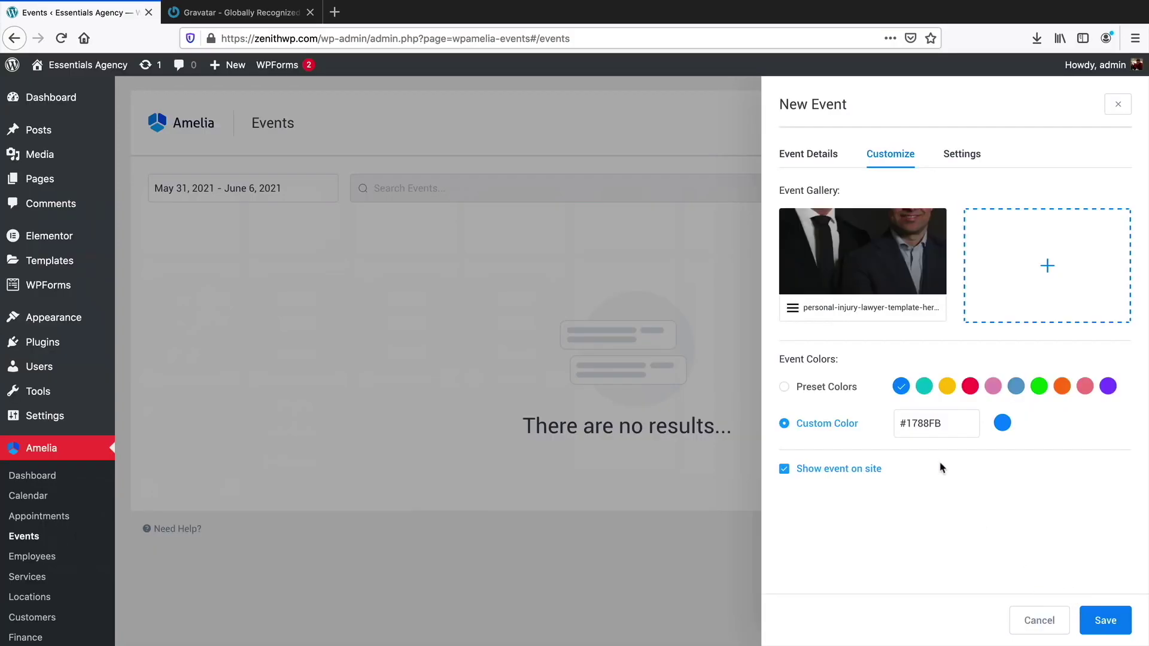
- Set the event colour to Custom Color #1788FB after trying preset colours
mouse_move(884, 269)
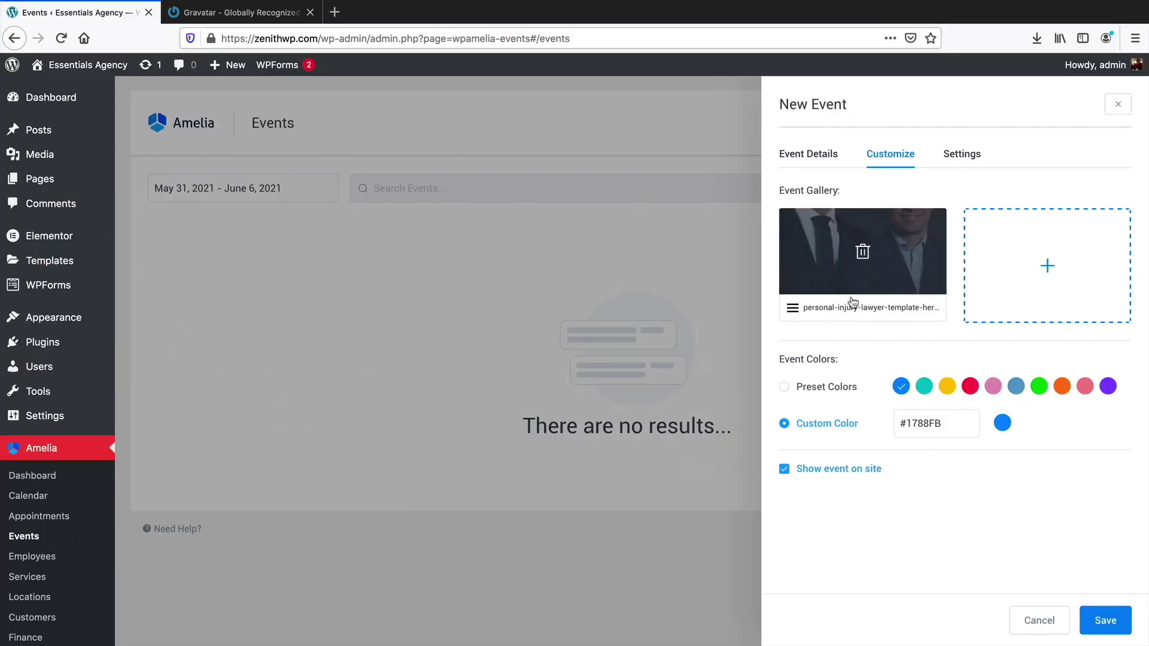
click(797, 389)
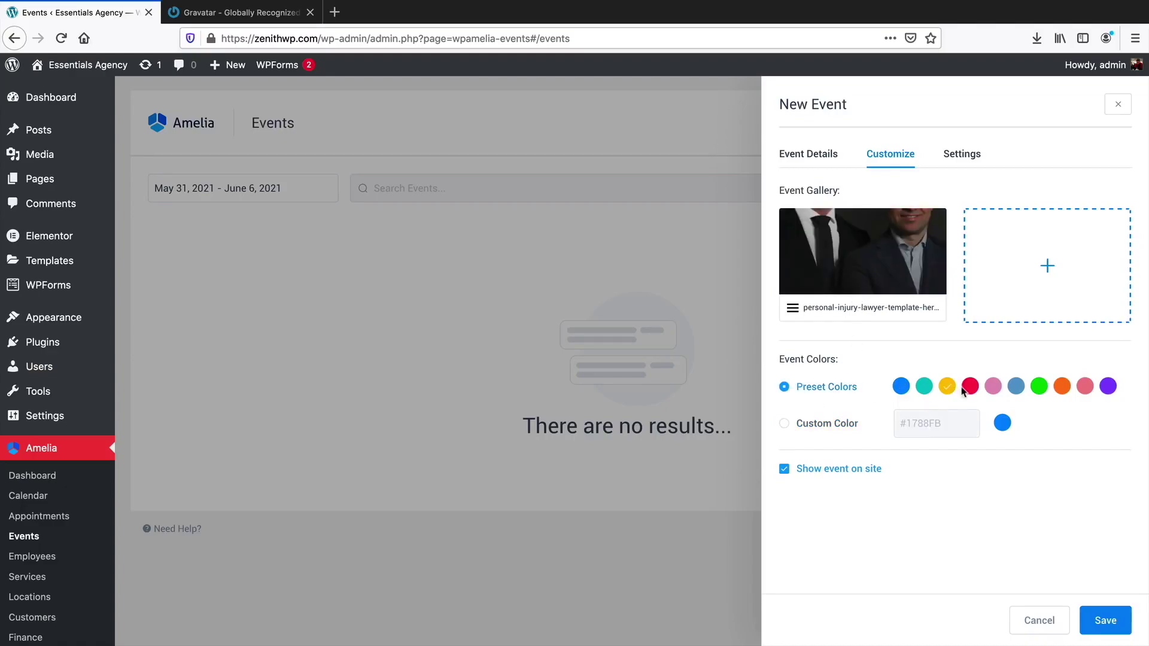
click(991, 389)
click(818, 425)
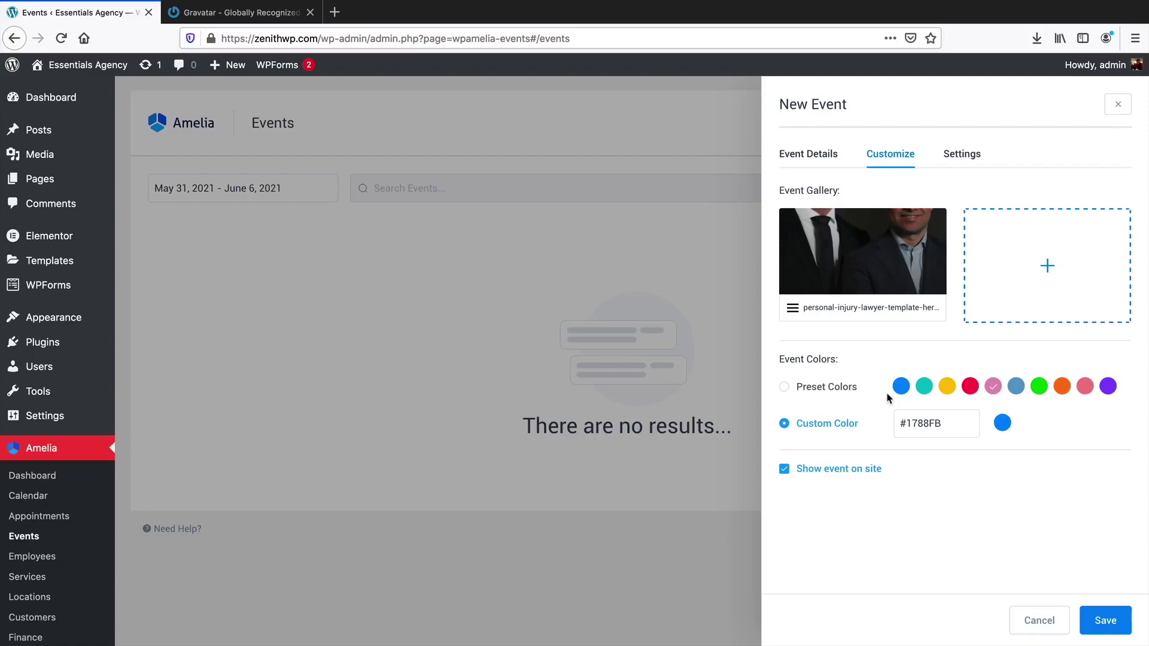
- Leave the General cancellation time Disabled and save the Lawyer Education Class event
click(962, 153)
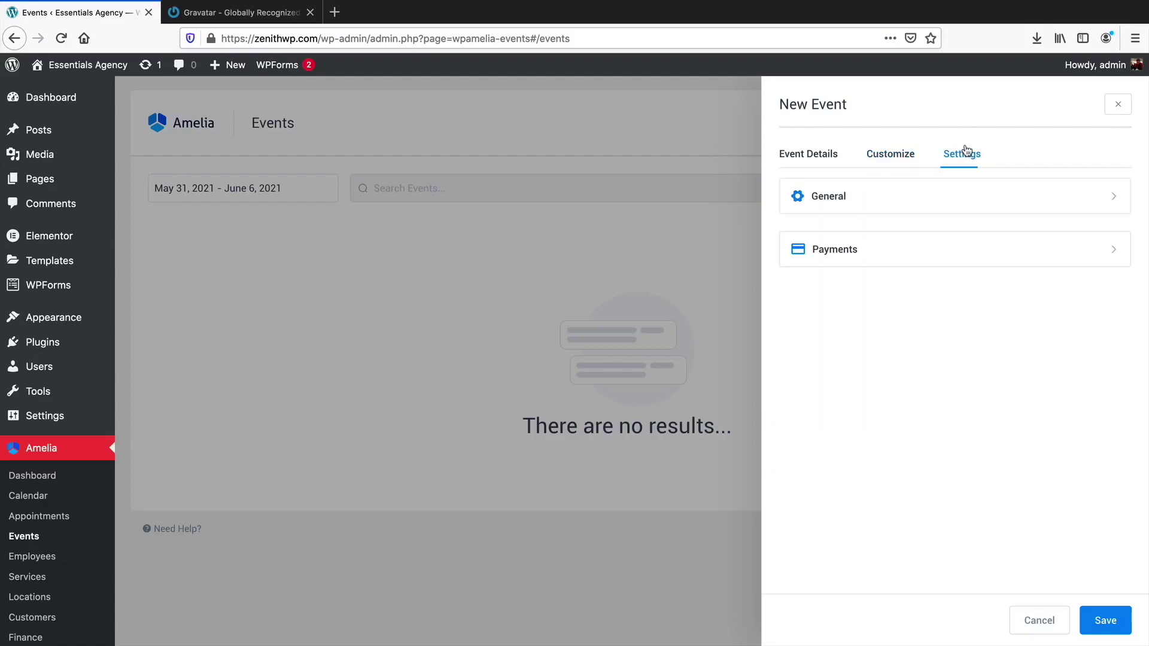
click(973, 202)
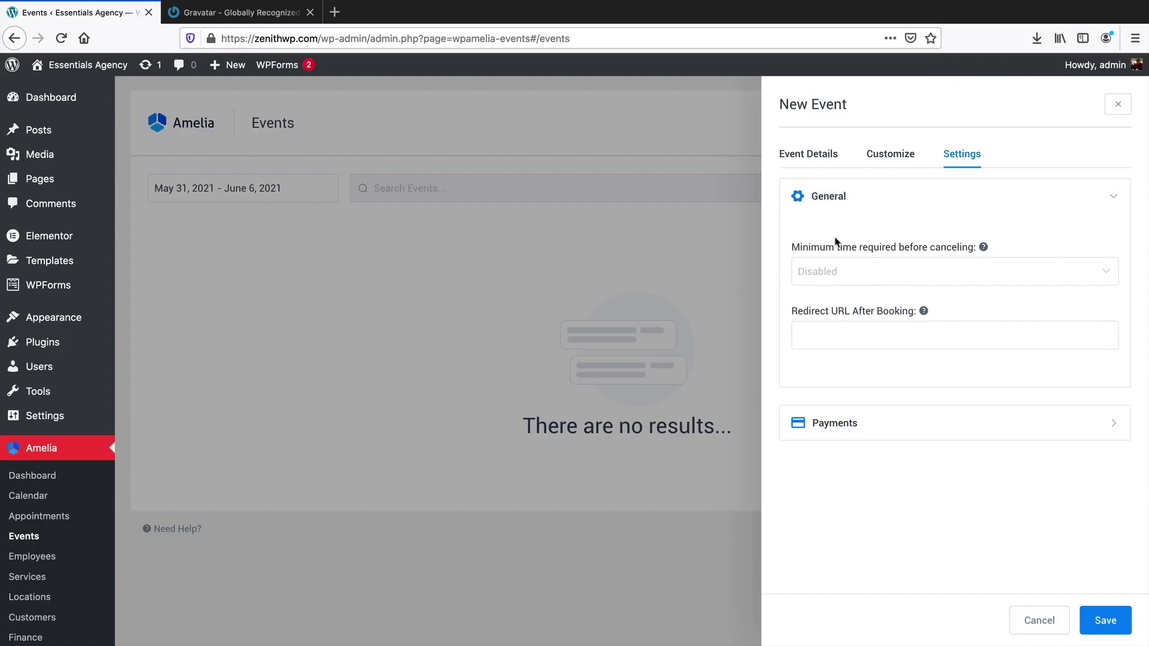
click(938, 282)
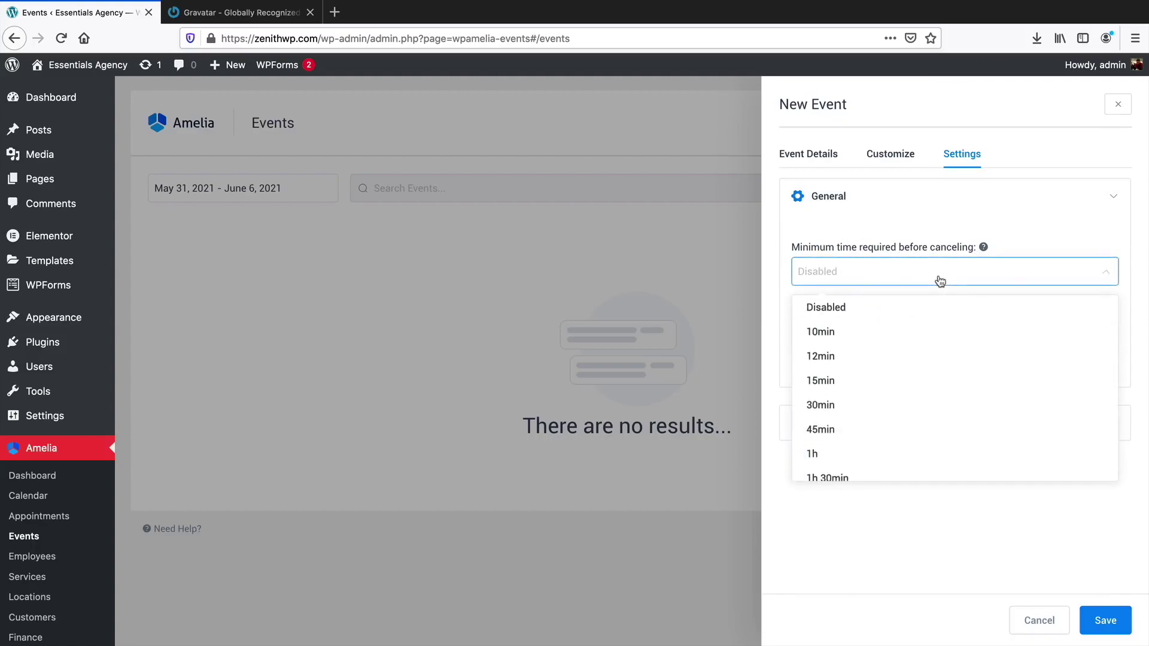
click(784, 289)
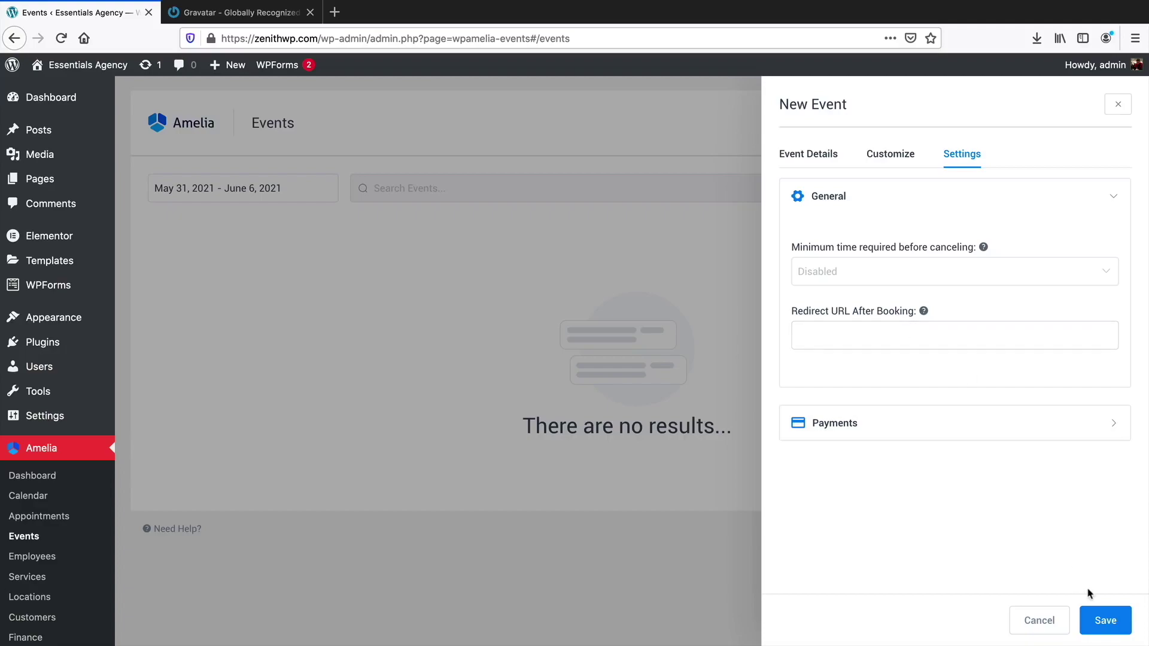
click(1108, 621)
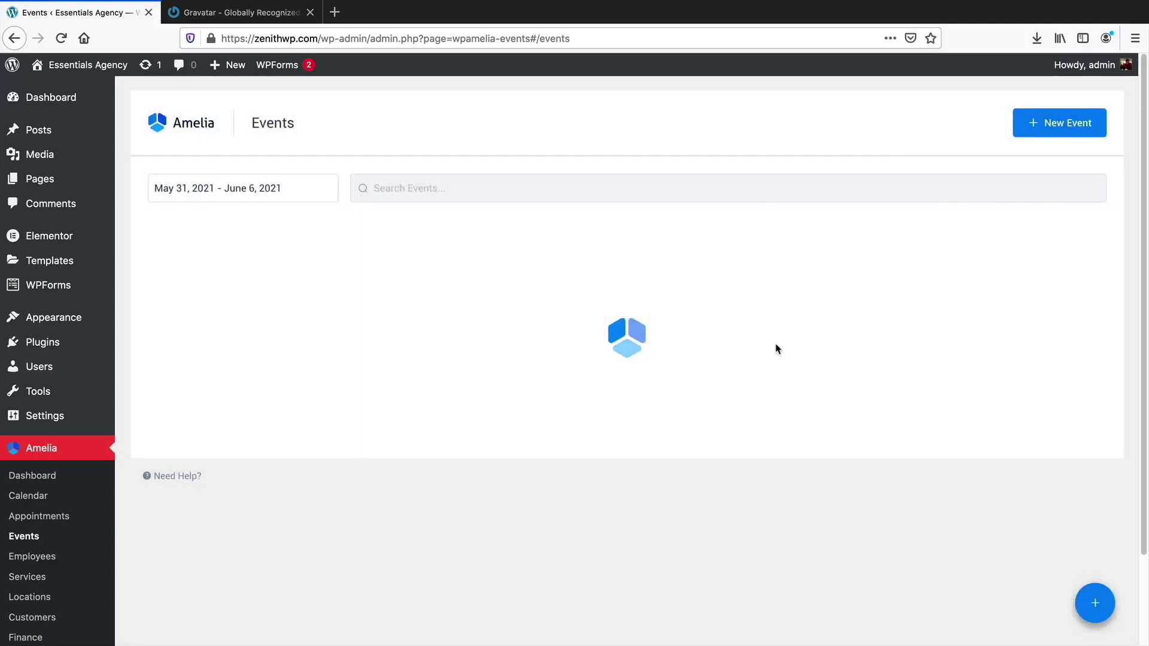
scroll(682, 308, down, 1)
scroll(682, 308, down, 2)
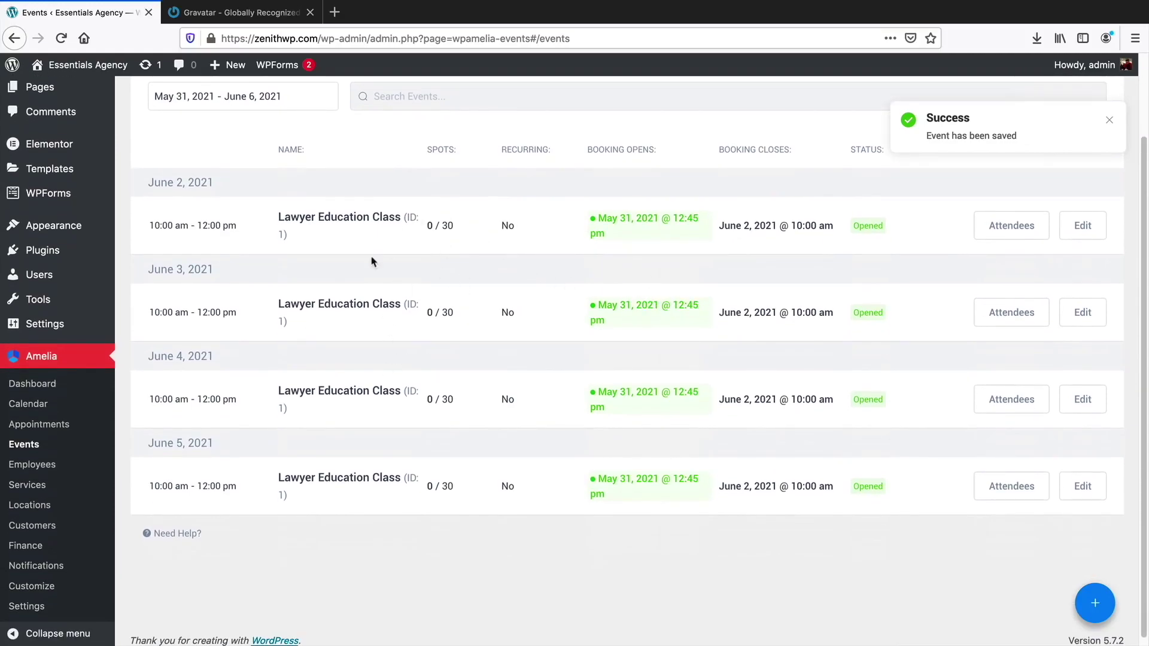
scroll(477, 312, up, 3)
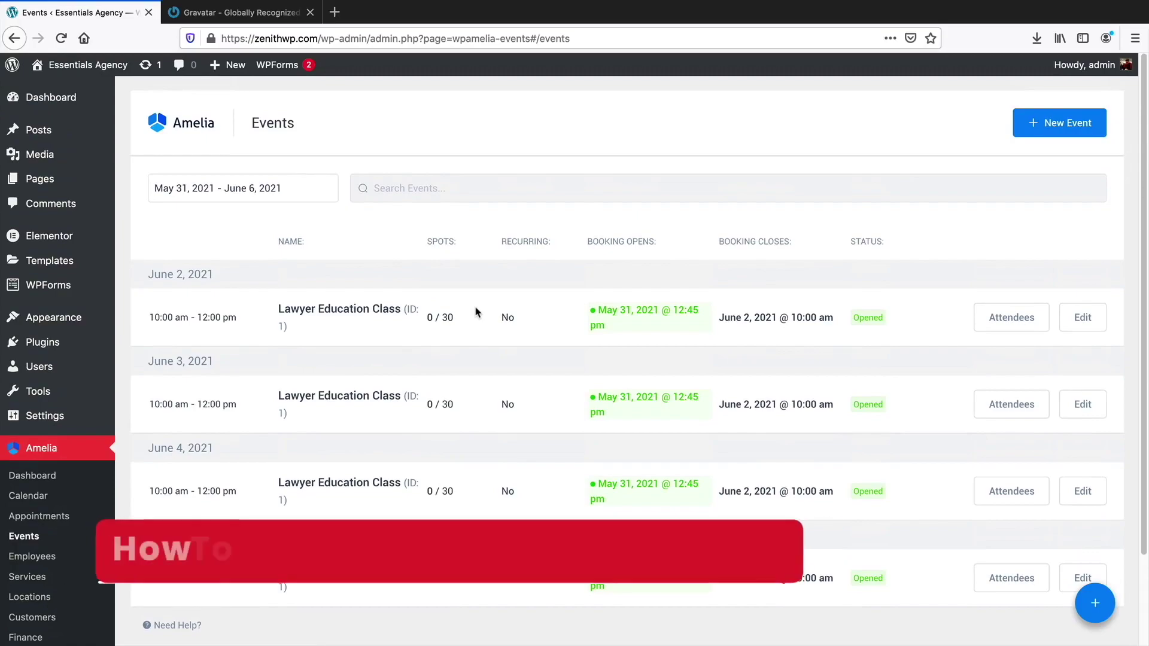
- Create a new page titled 'Booking' and publish it
mouse_move(54, 180)
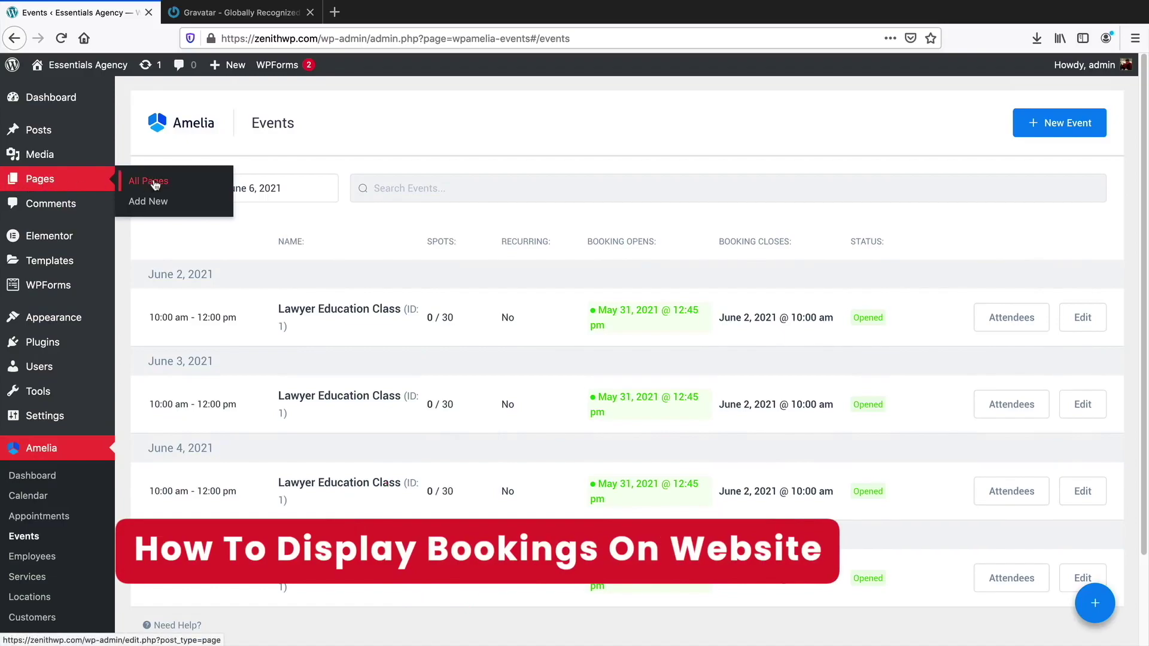
click(162, 207)
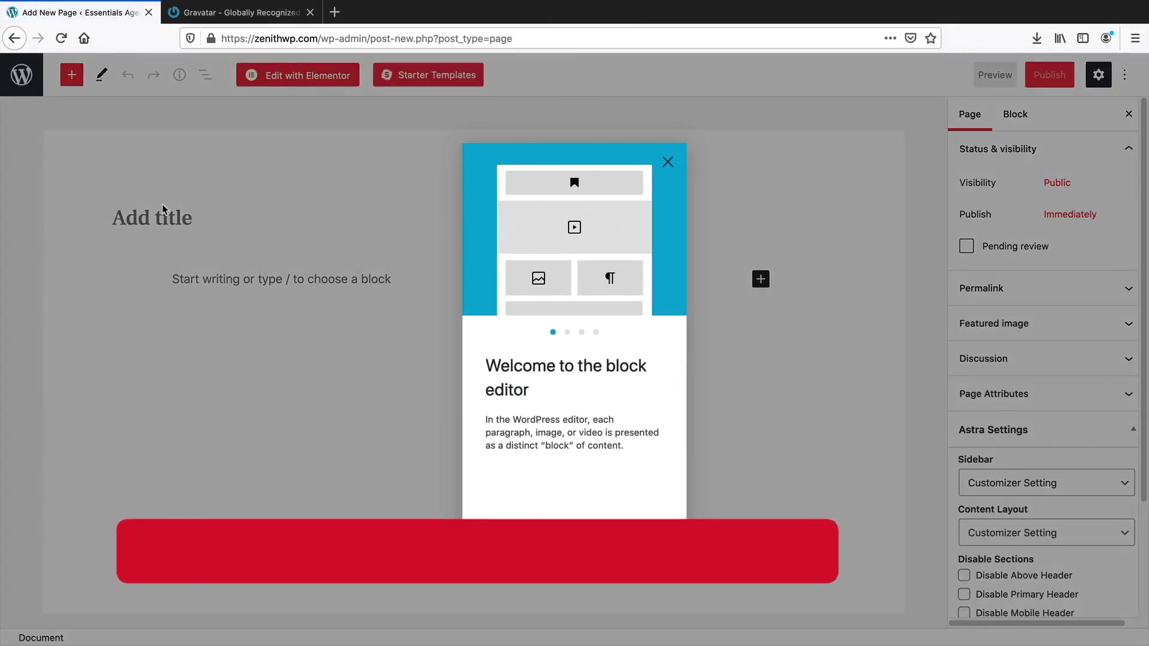
click(668, 162)
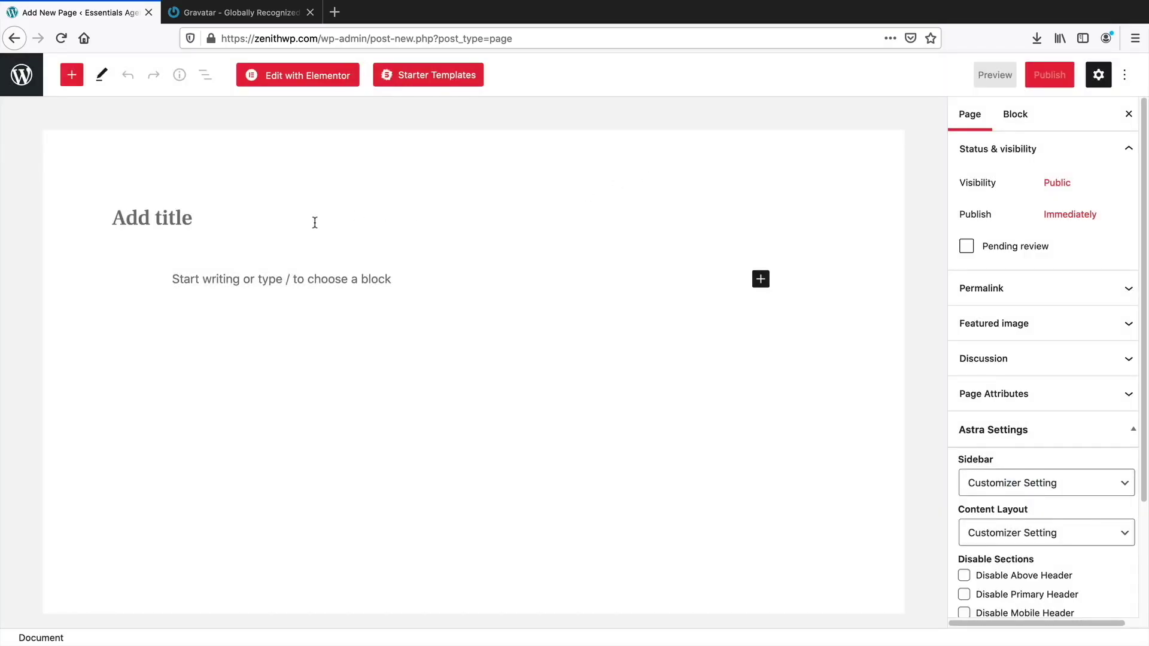
text(Booking)
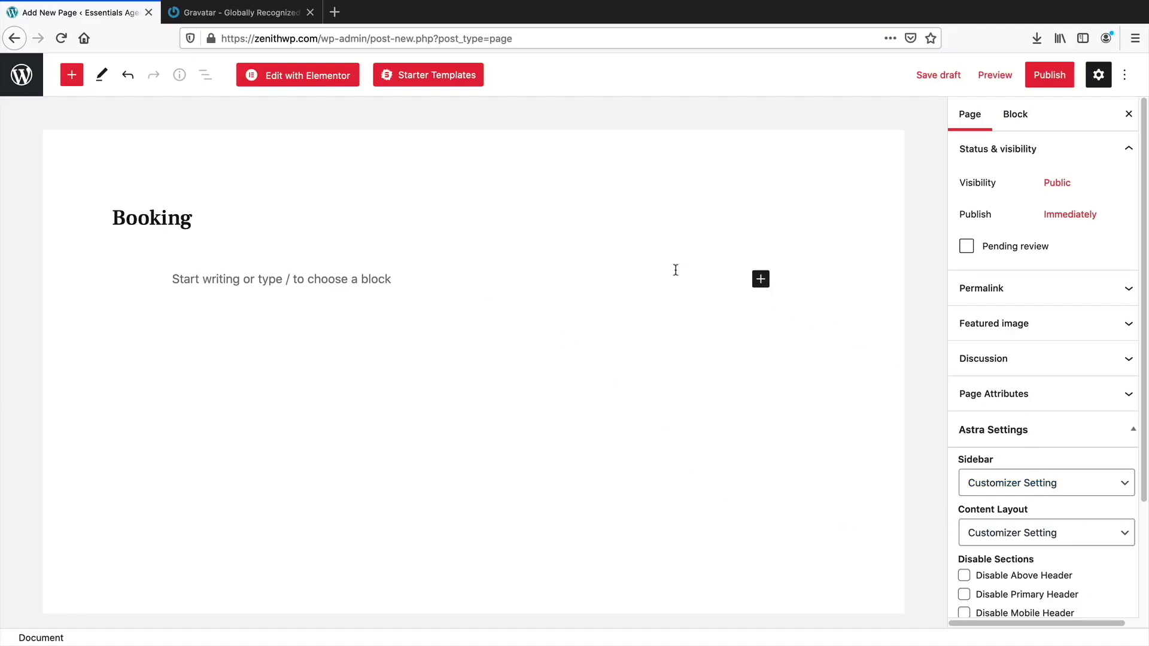
click(1052, 74)
click(1030, 76)
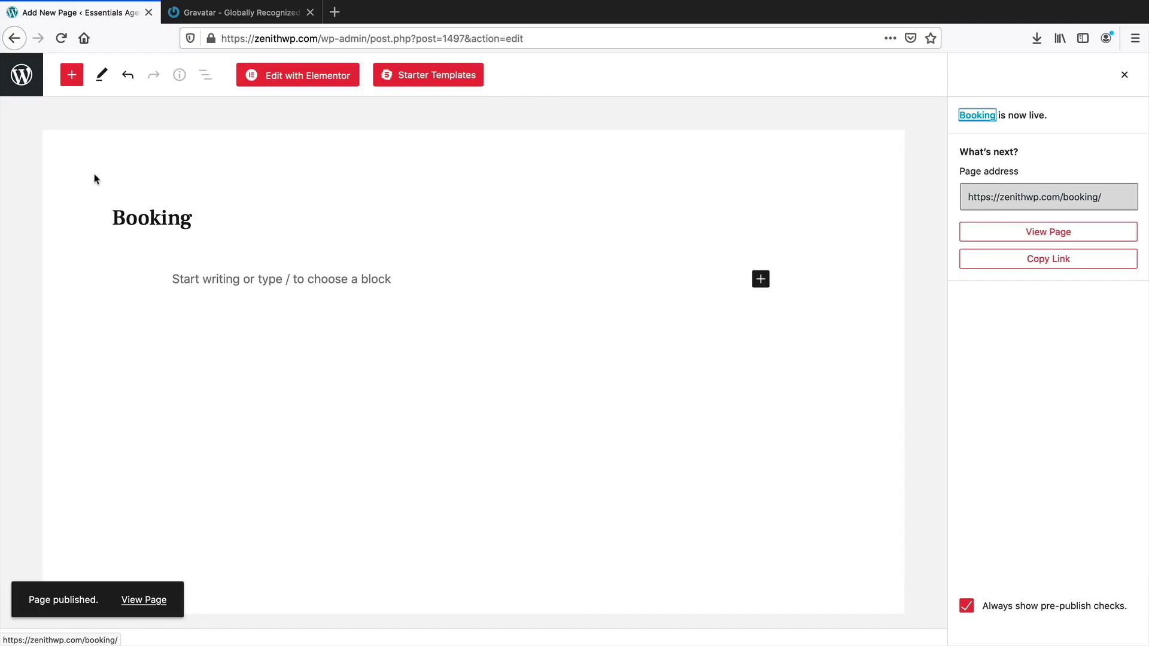
- Insert the Amelia Booking view block into the Booking page
click(73, 80)
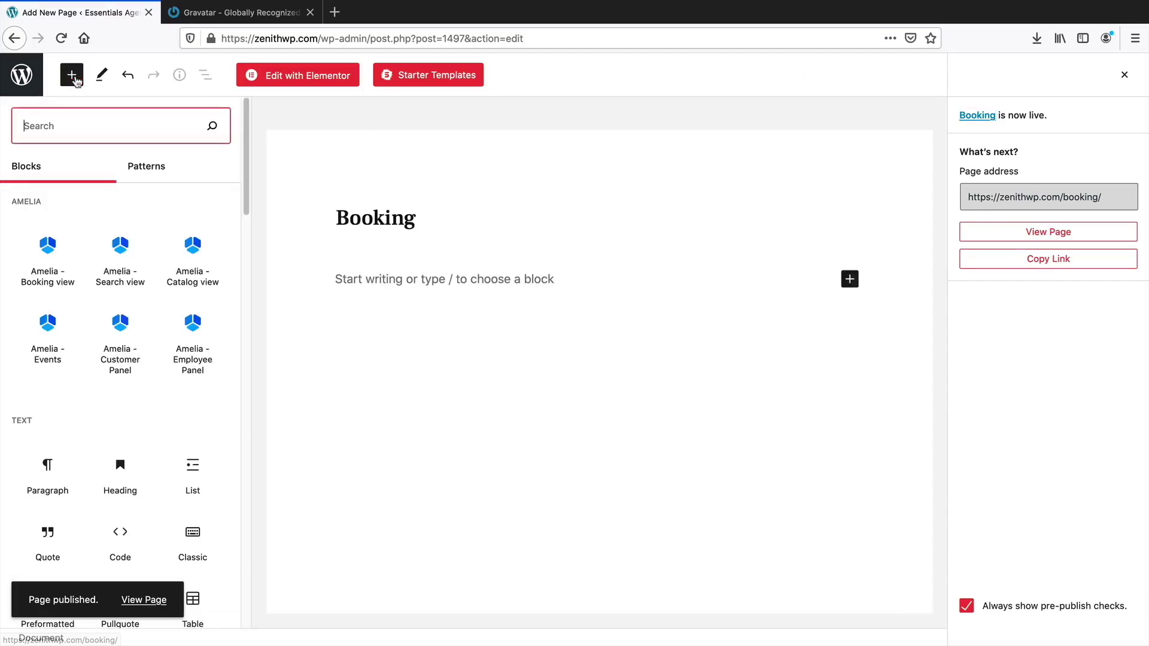
mouse_move(46, 258)
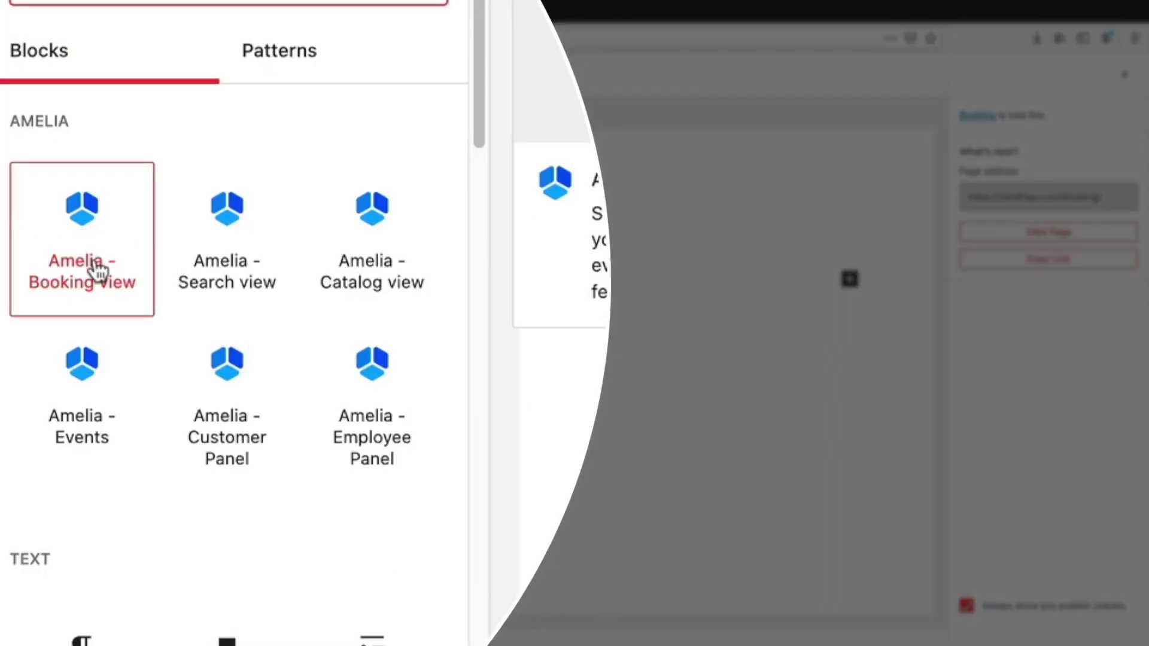
mouse_move(206, 243)
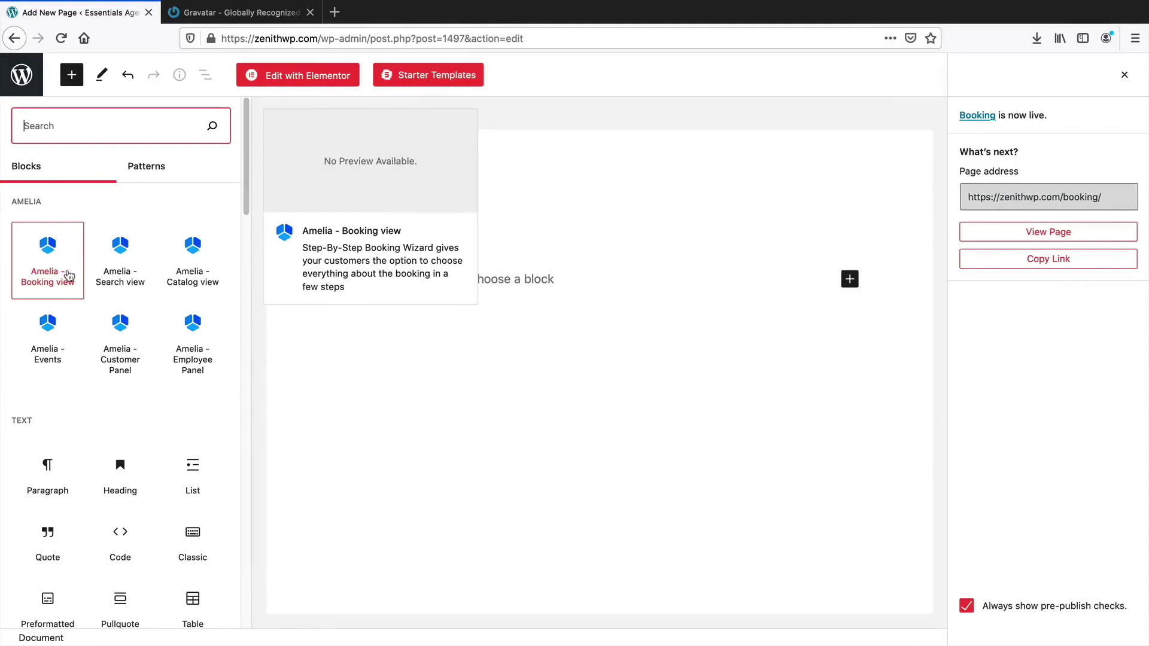
click(68, 275)
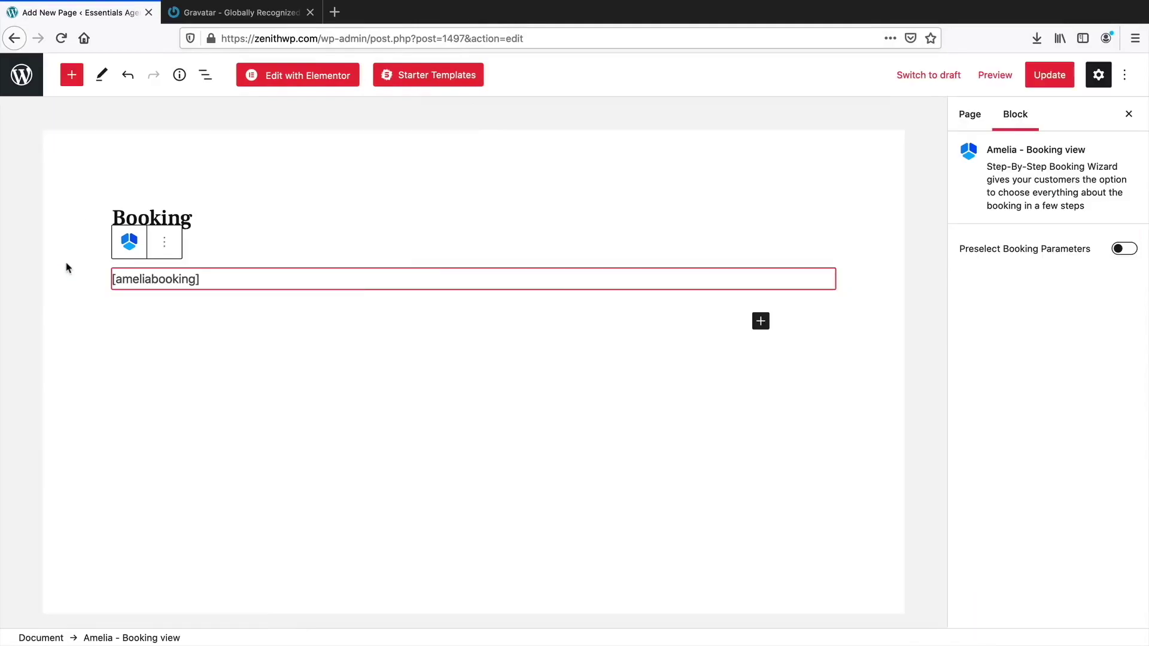
click(162, 317)
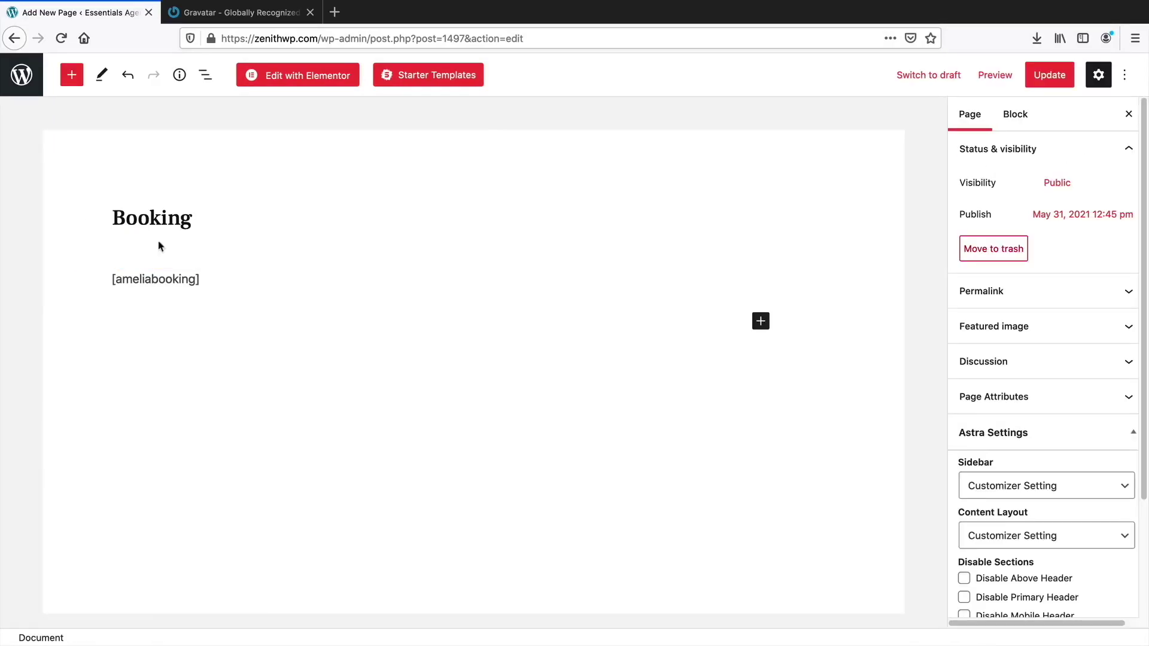
- Add the Amelia Catalog view, Events list and Search view blocks below it
click(72, 76)
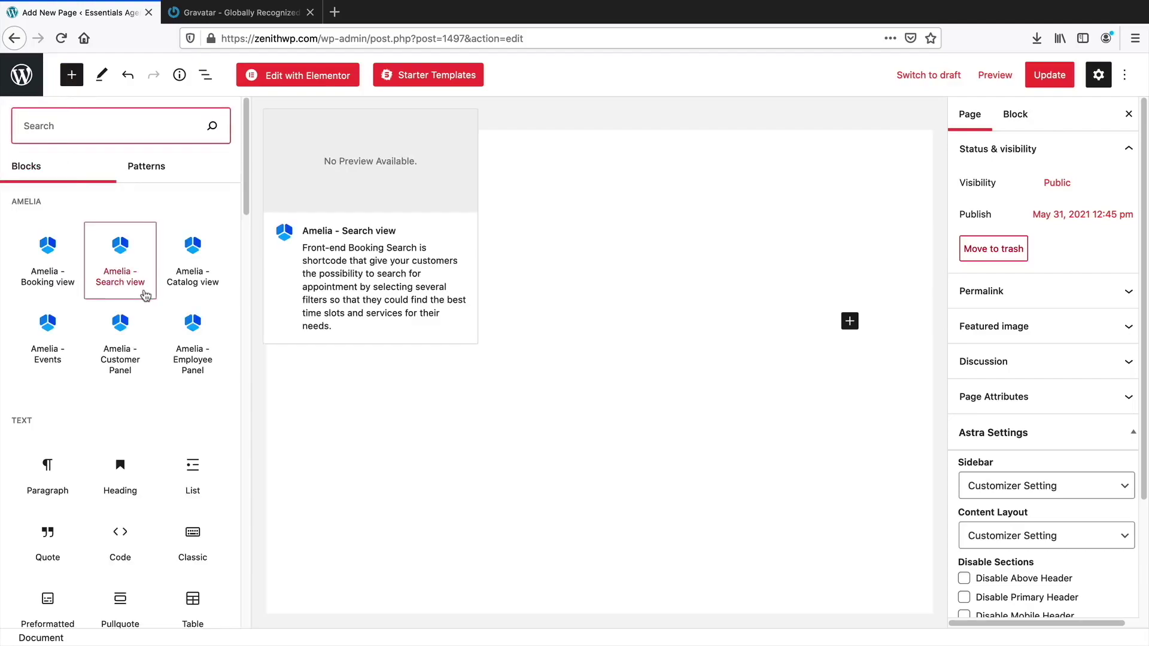
click(182, 270)
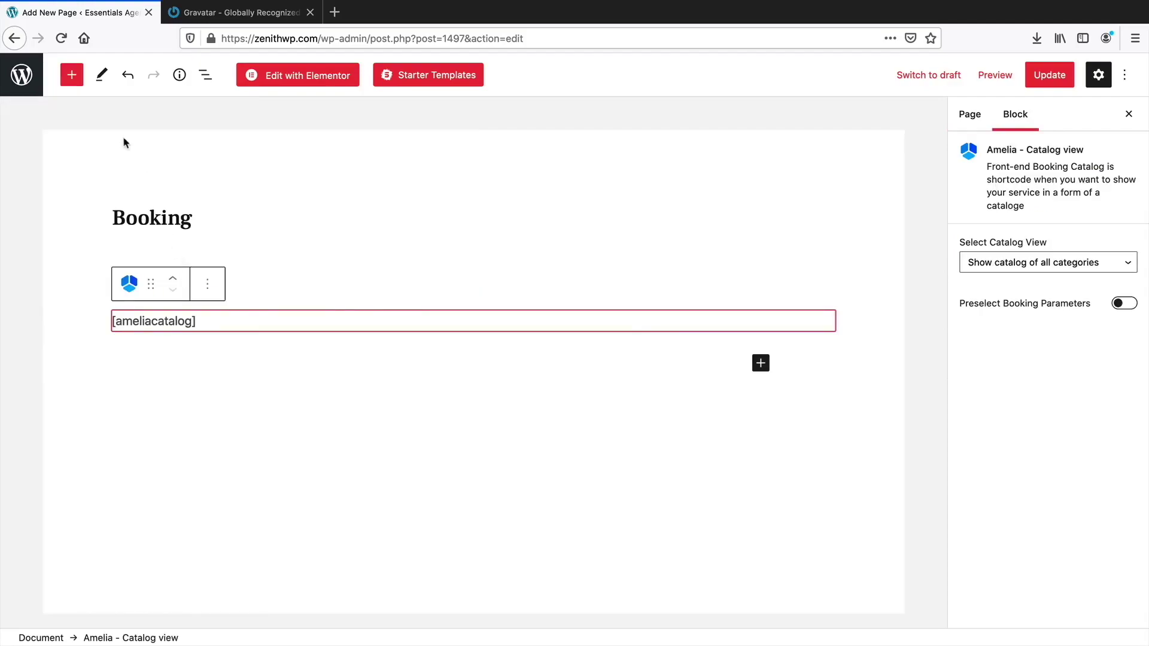
click(73, 76)
click(64, 338)
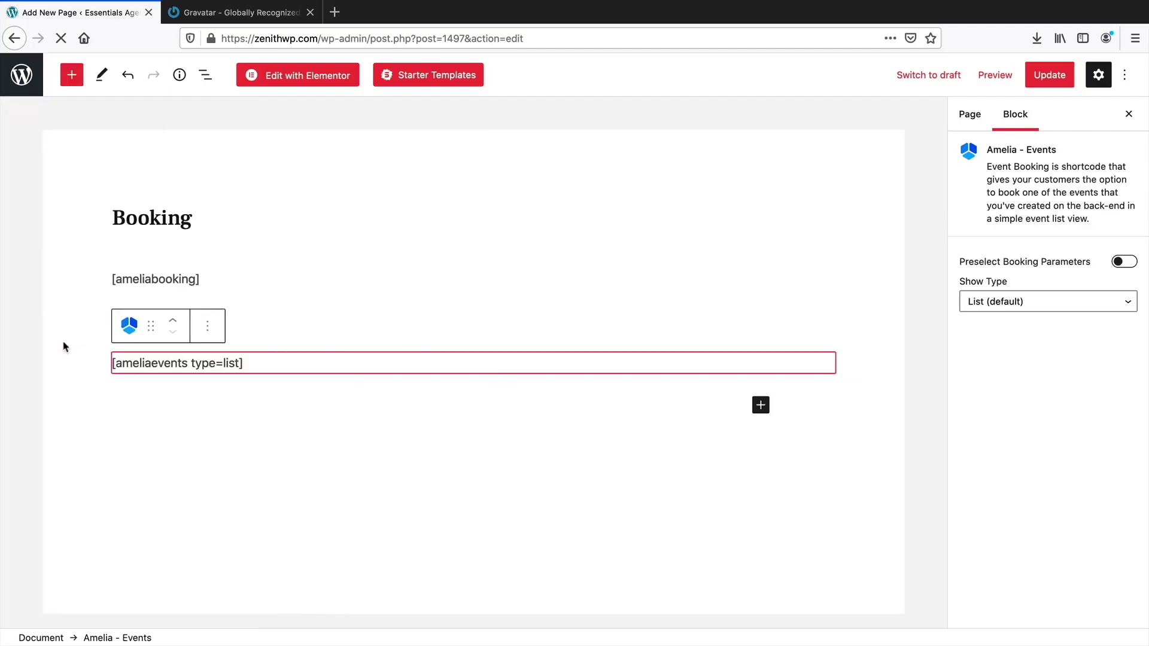
click(144, 412)
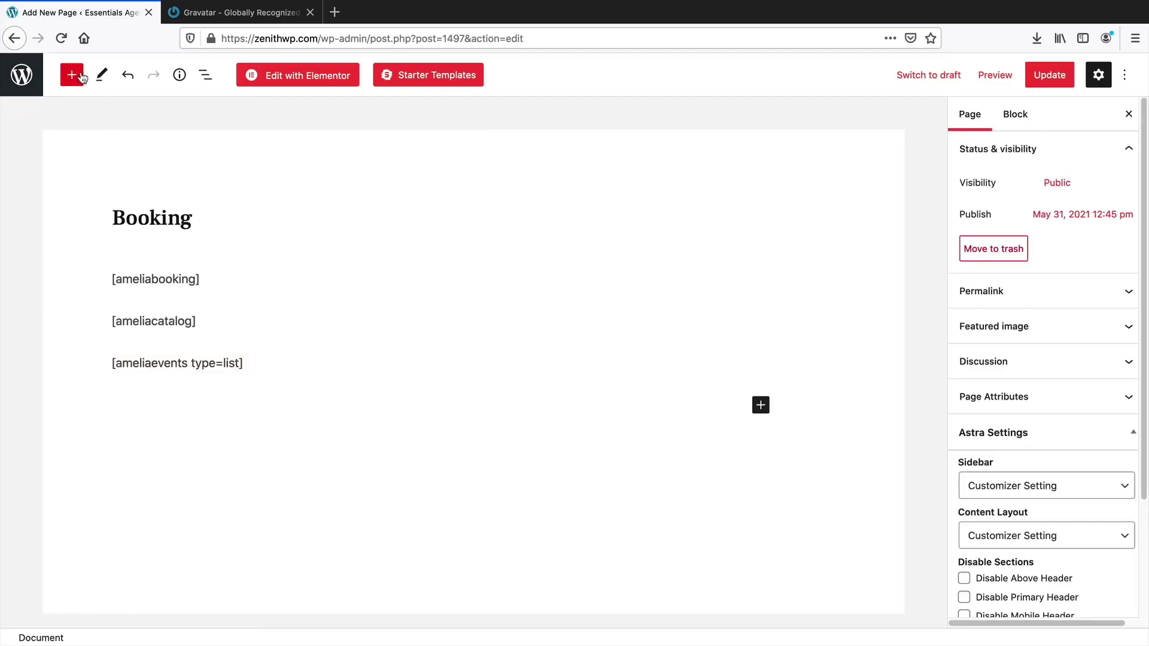
click(71, 75)
click(129, 274)
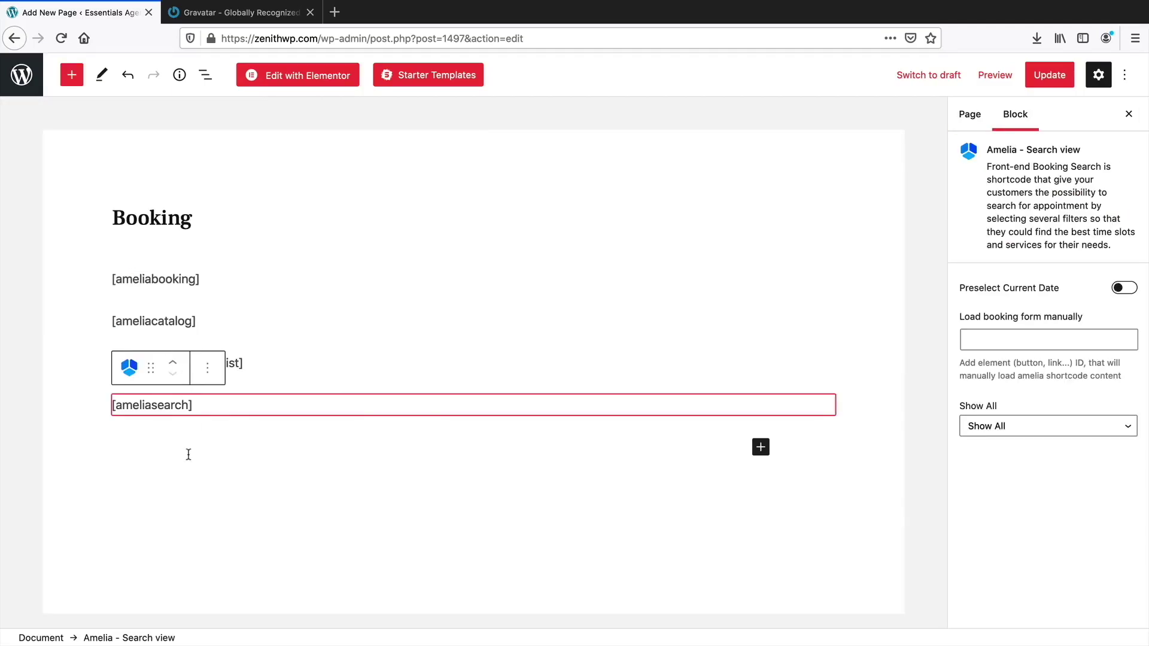
- Add an empty paragraph, update the page, and open the live Booking page
click(187, 446)
click(71, 75)
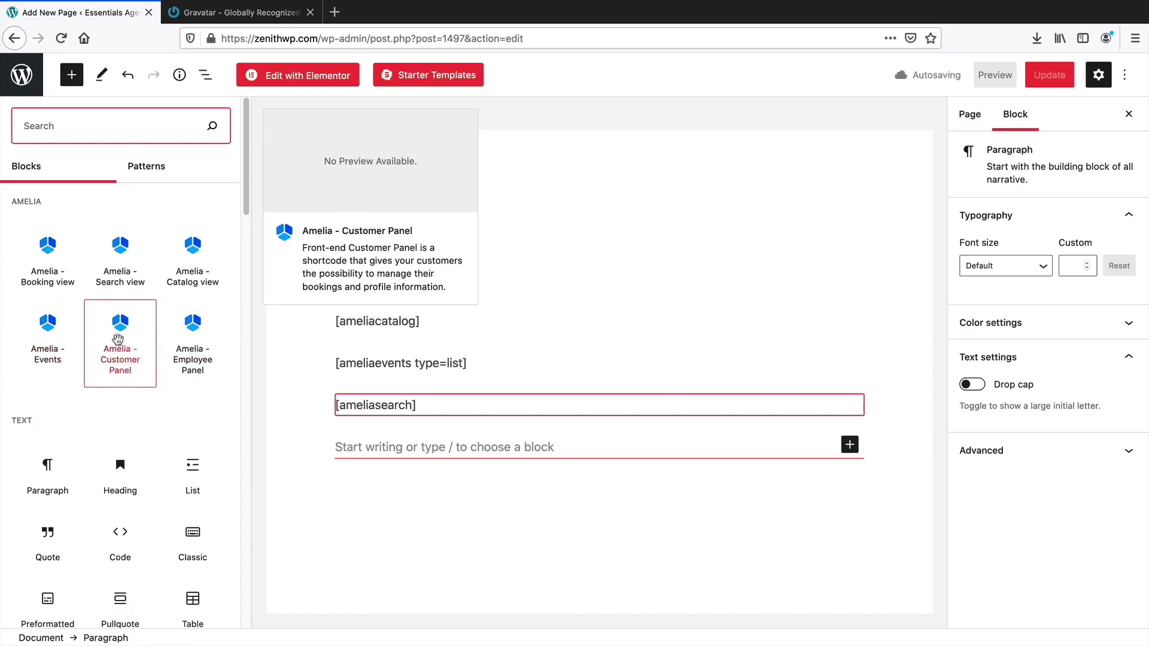
click(693, 299)
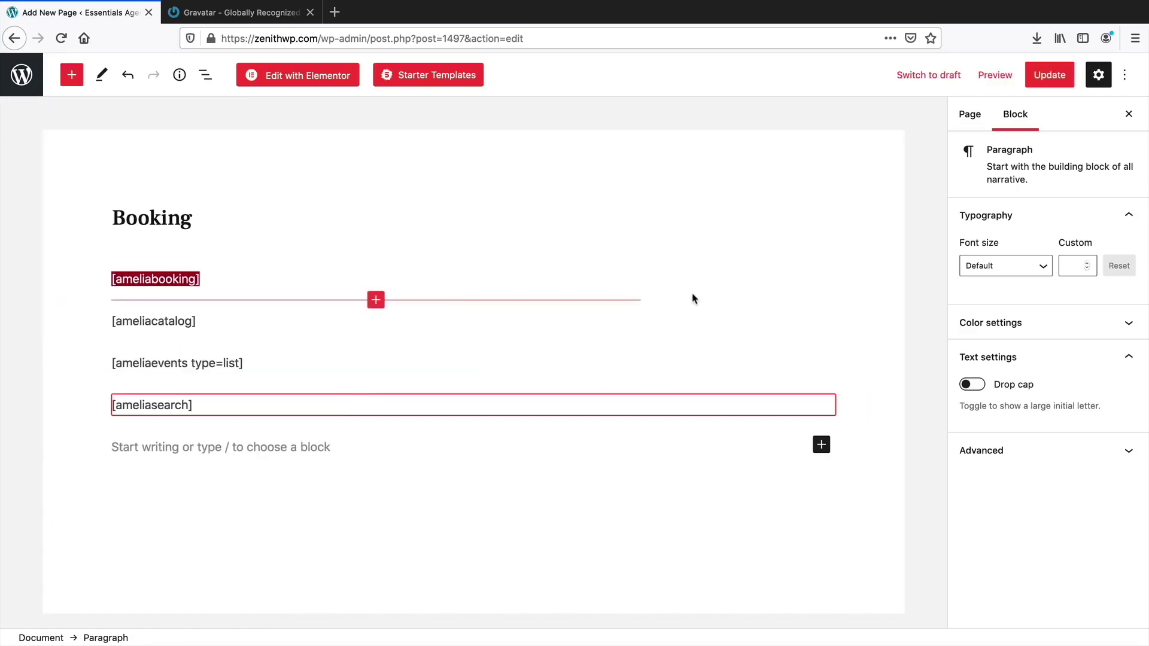
click(1057, 78)
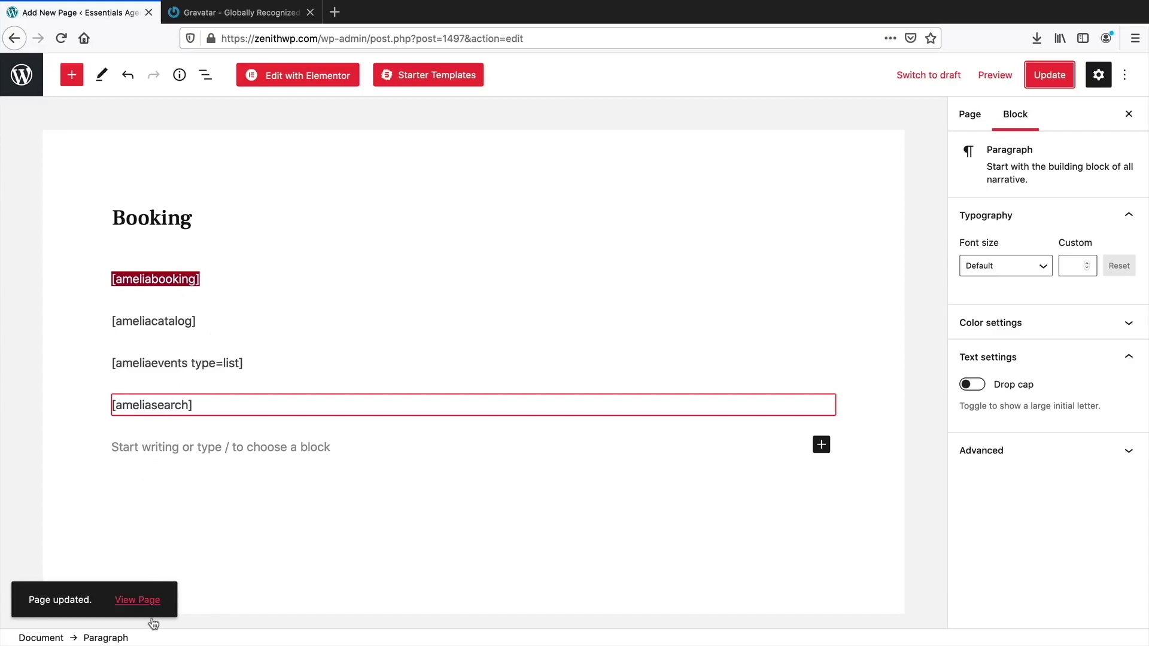
click(144, 601)
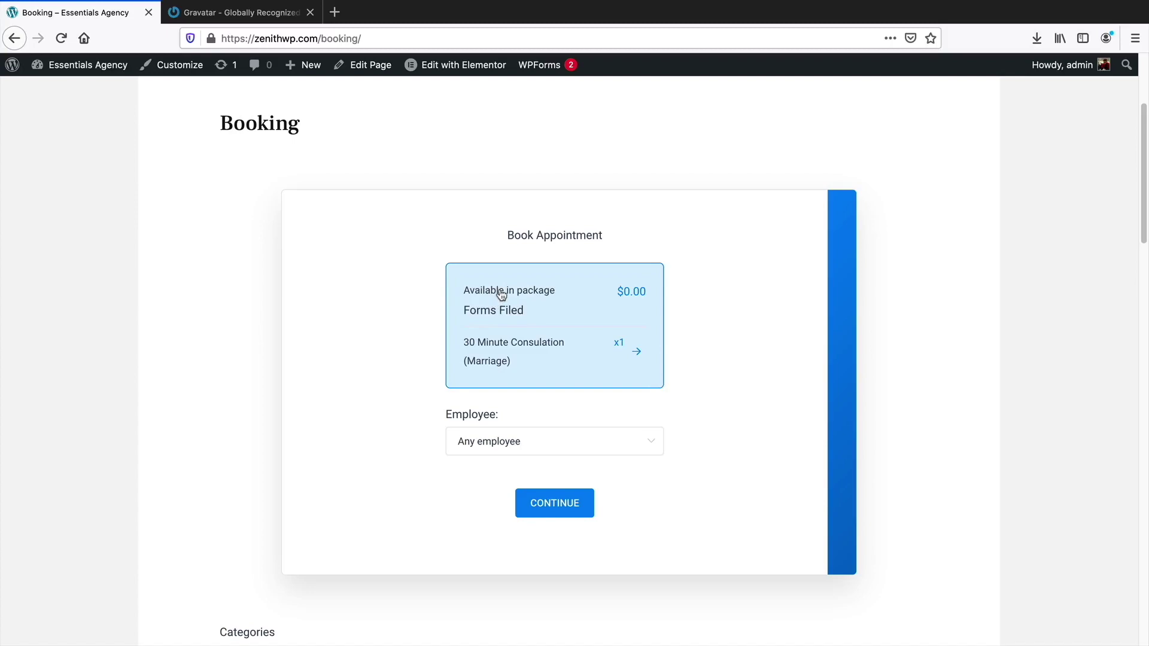
- Choose a specific employee for the consultation and move the calendar to June 2021
click(517, 444)
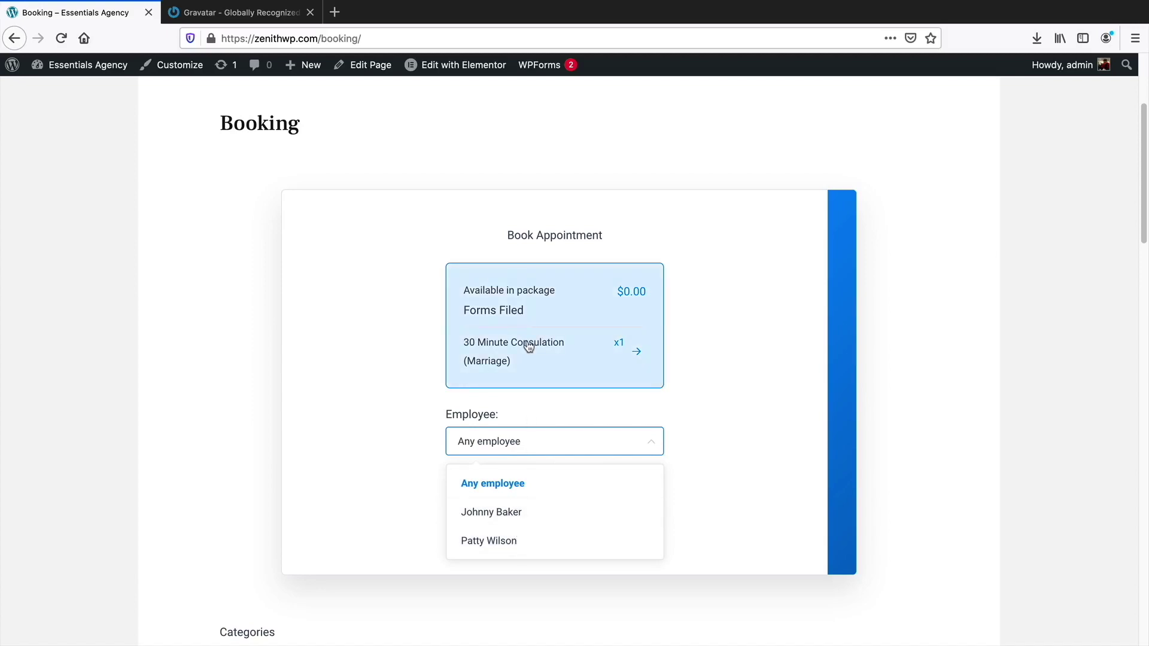
click(510, 546)
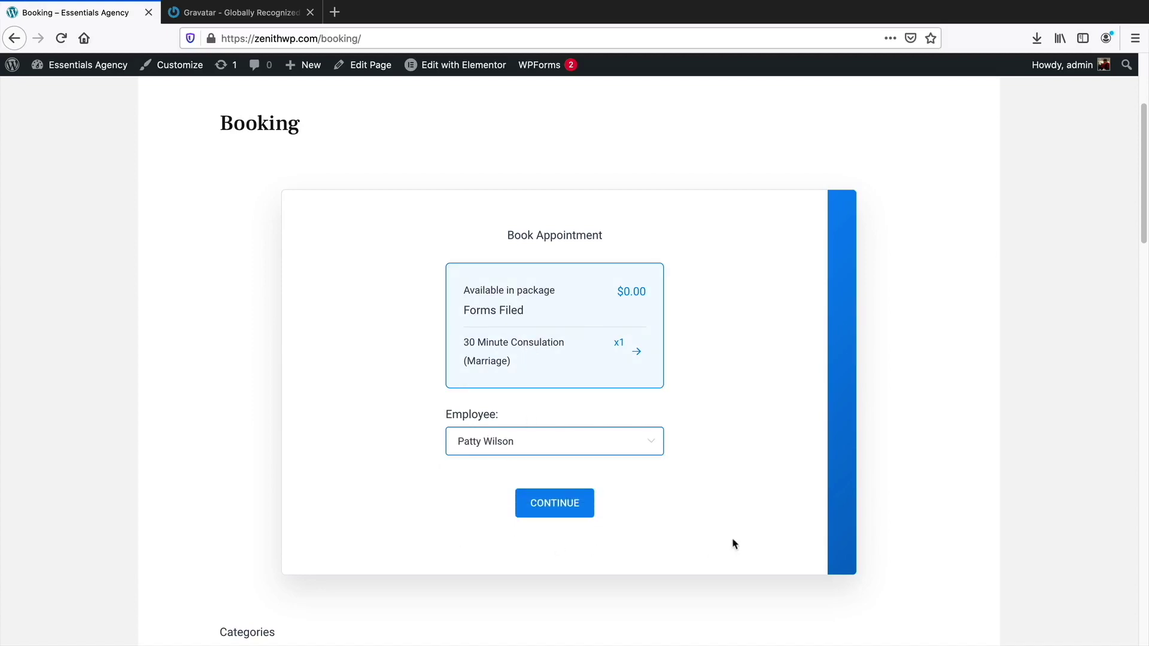
click(573, 506)
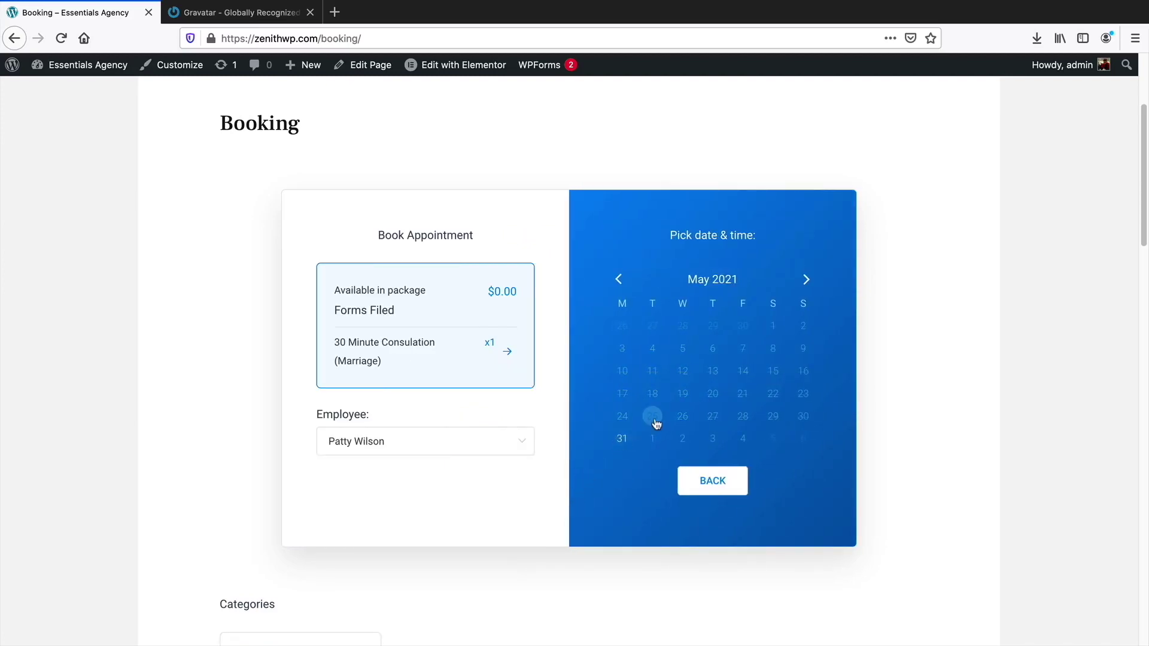
click(682, 441)
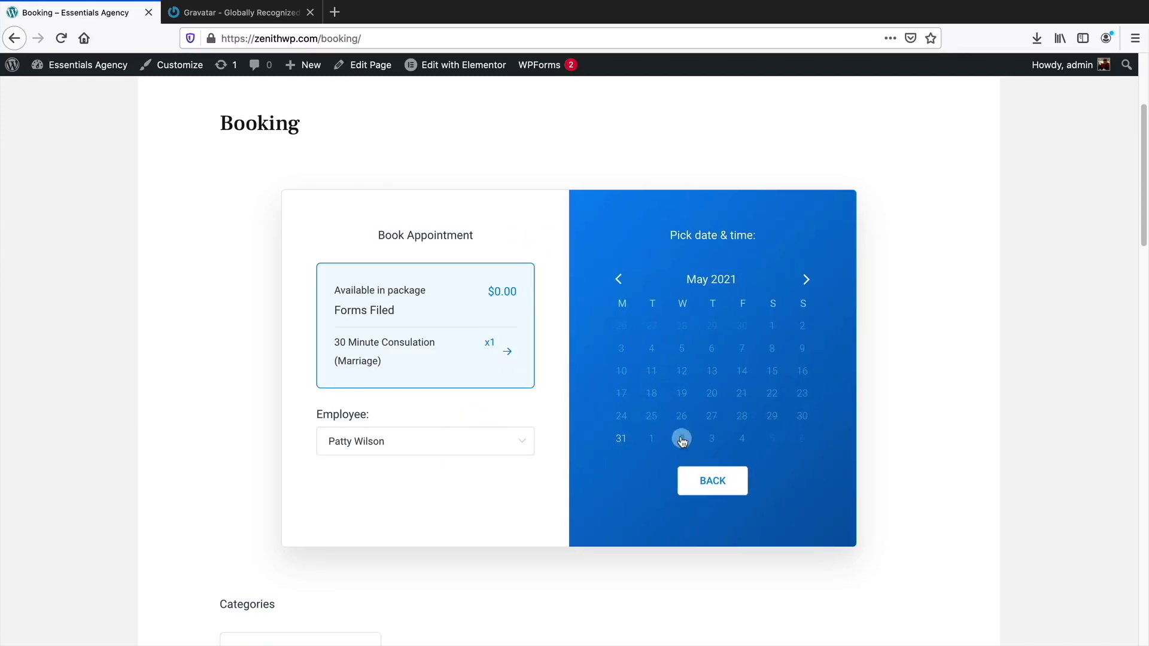
click(683, 328)
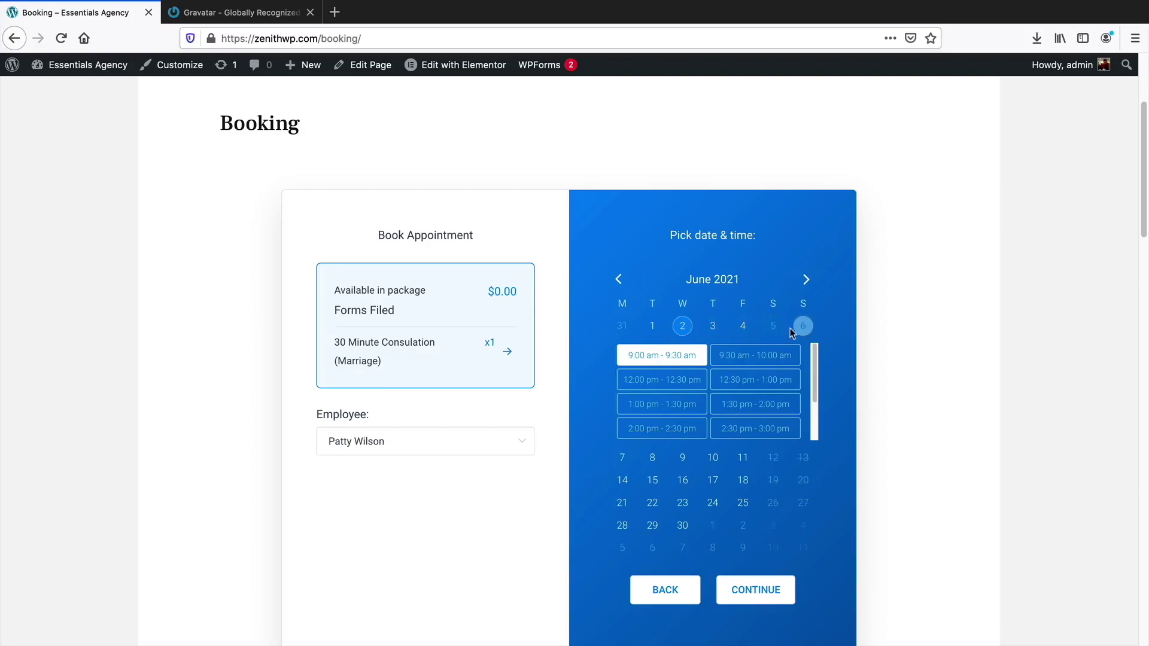
- Select June 3 and the 1:00 pm - 1:30 pm time slot
click(713, 328)
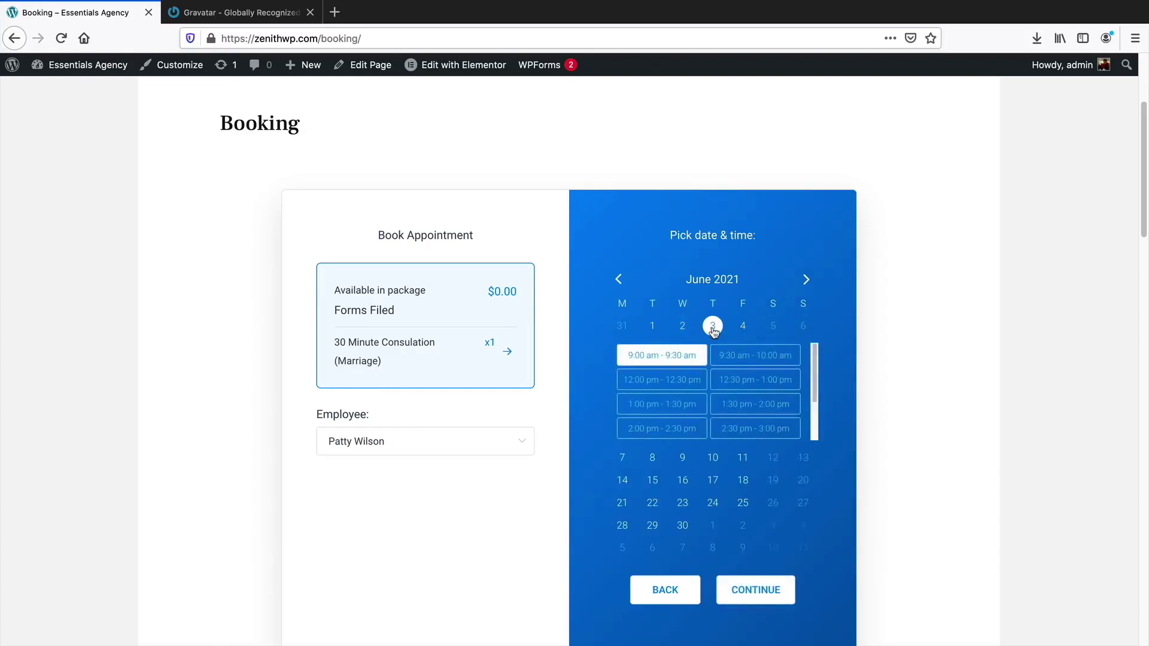
scroll(734, 367, down, 3)
scroll(737, 368, down, 1)
scroll(730, 389, up, 2)
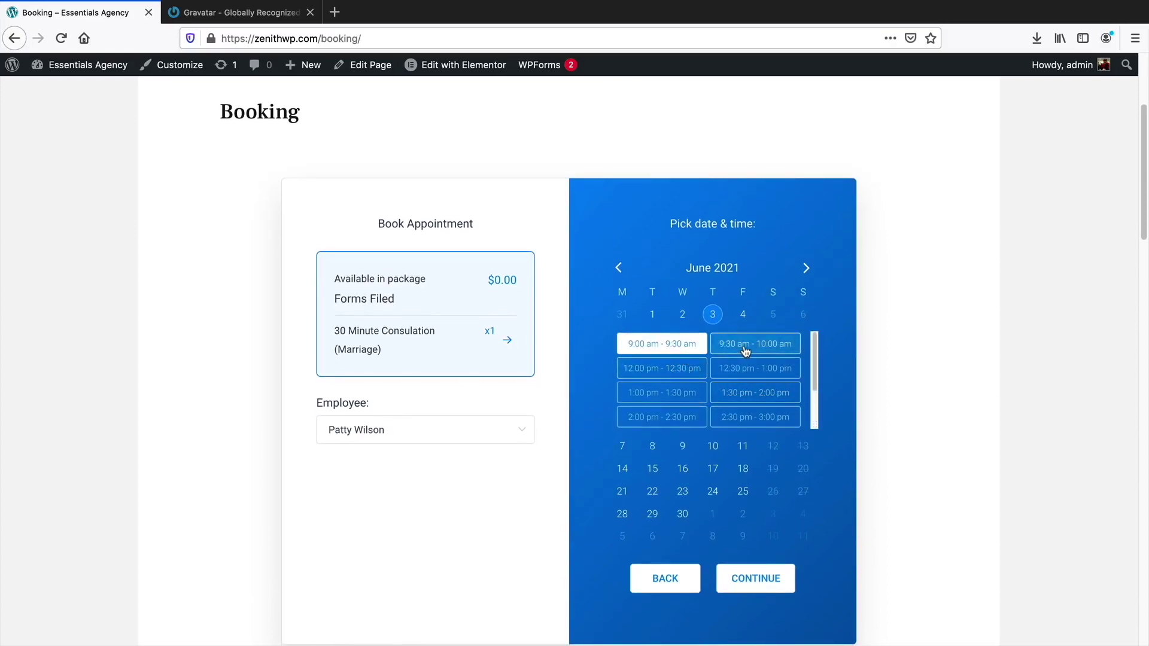
click(655, 398)
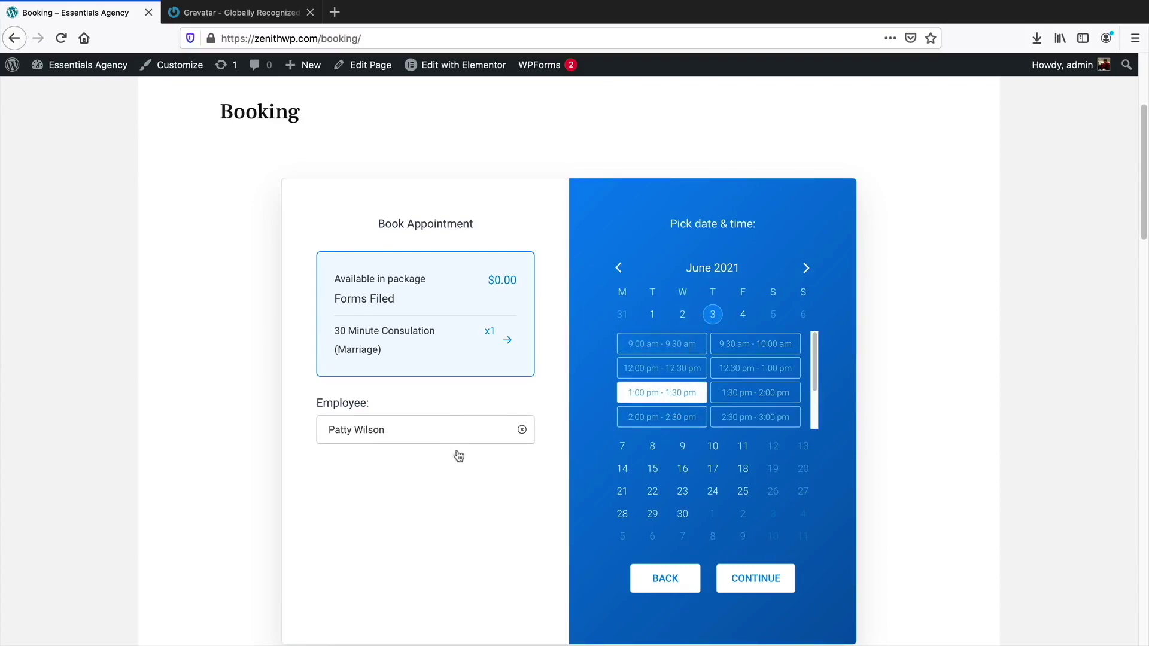
- Keep the original employee, reselect June 3 at 1:00 pm, and continue to customer details
click(522, 431)
click(521, 433)
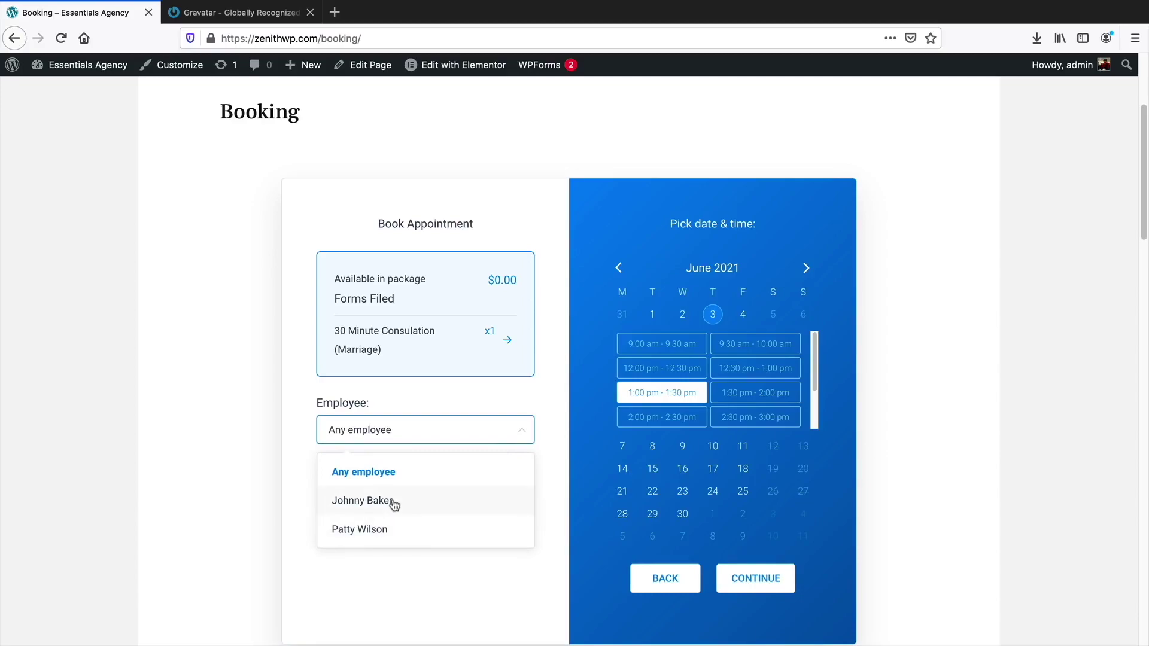
click(394, 530)
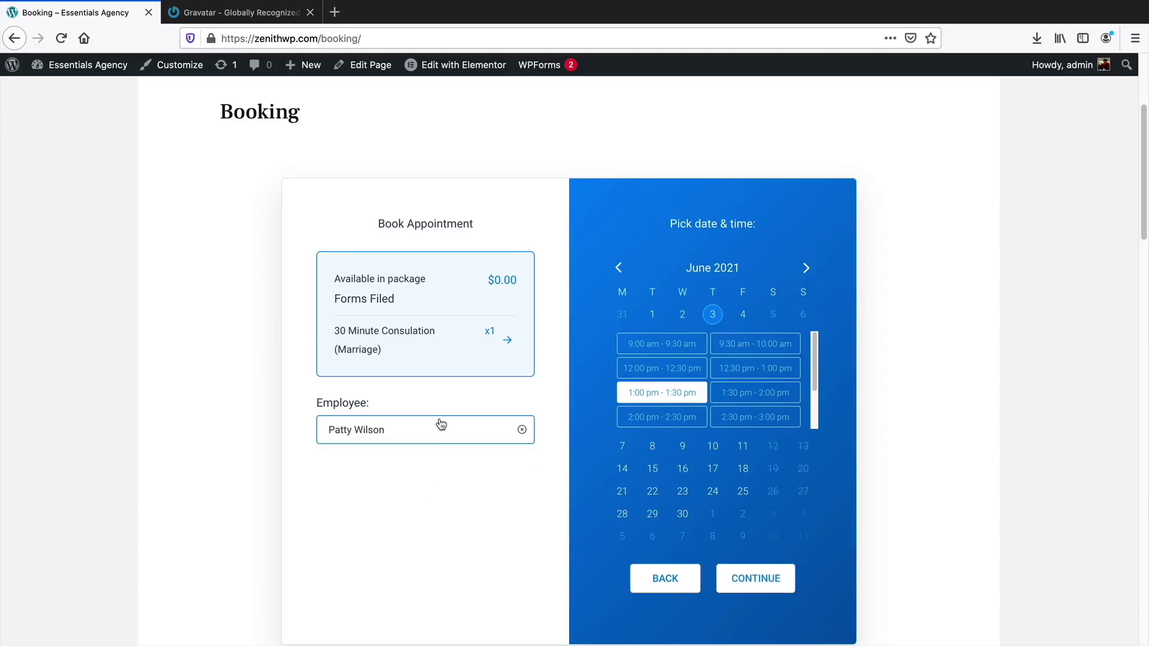
click(712, 491)
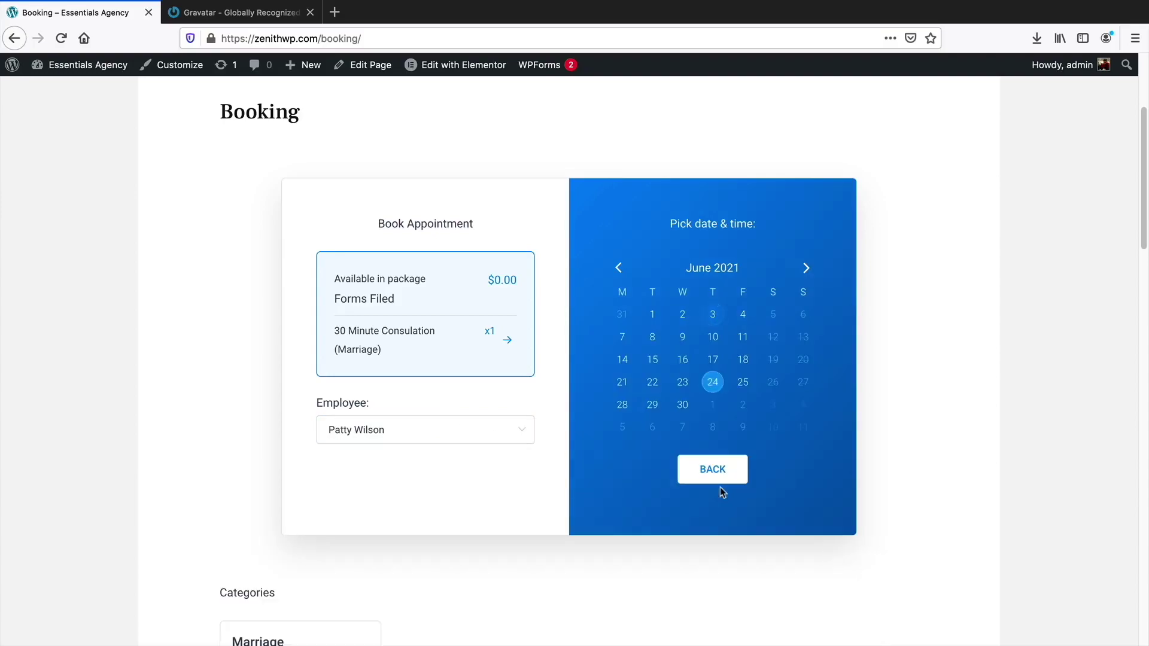
click(712, 314)
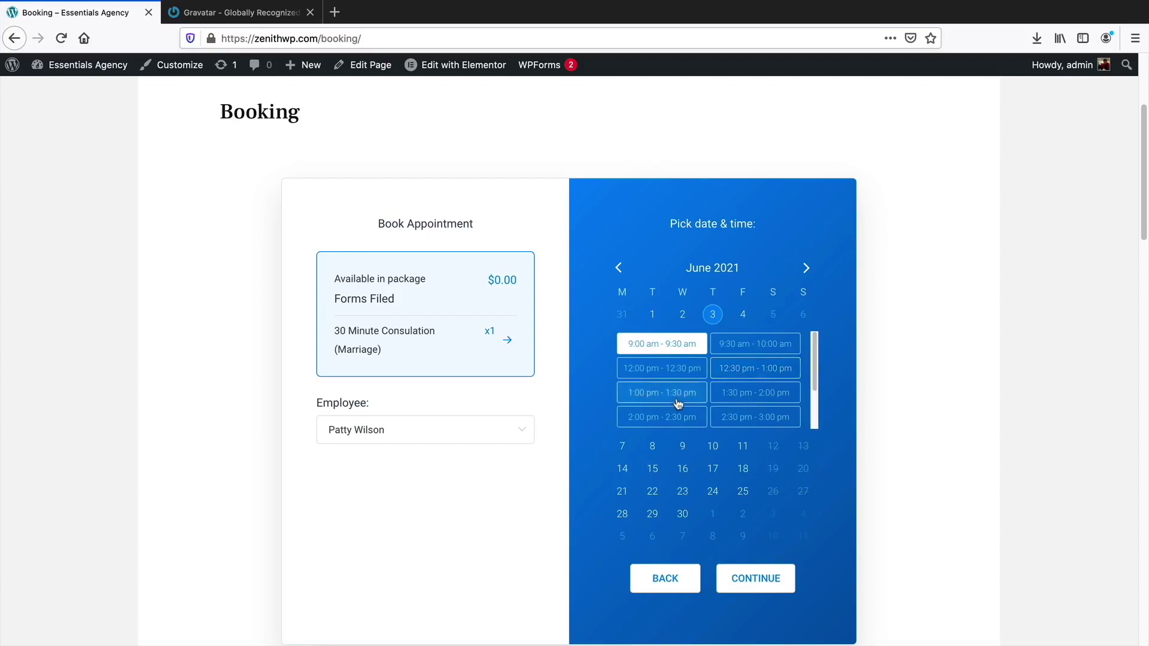
click(678, 396)
click(751, 582)
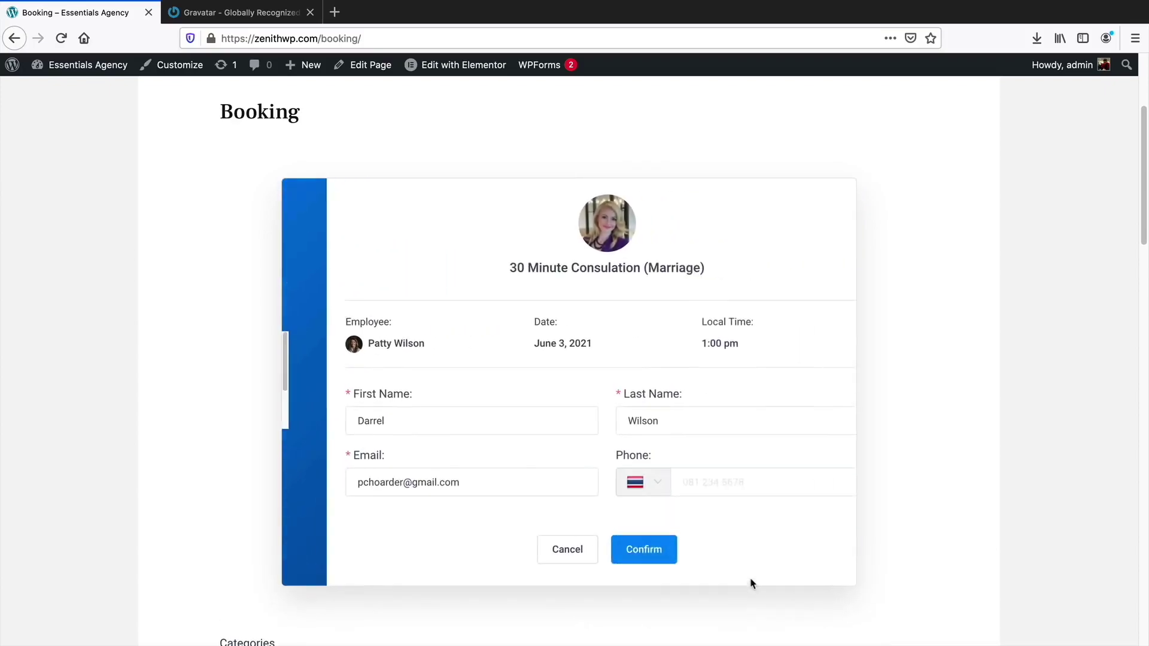
- Review the service, employee, June 3, 2021 date and 1:00 pm time, then confirm the booking
drag(471, 271, 687, 277)
click(620, 267)
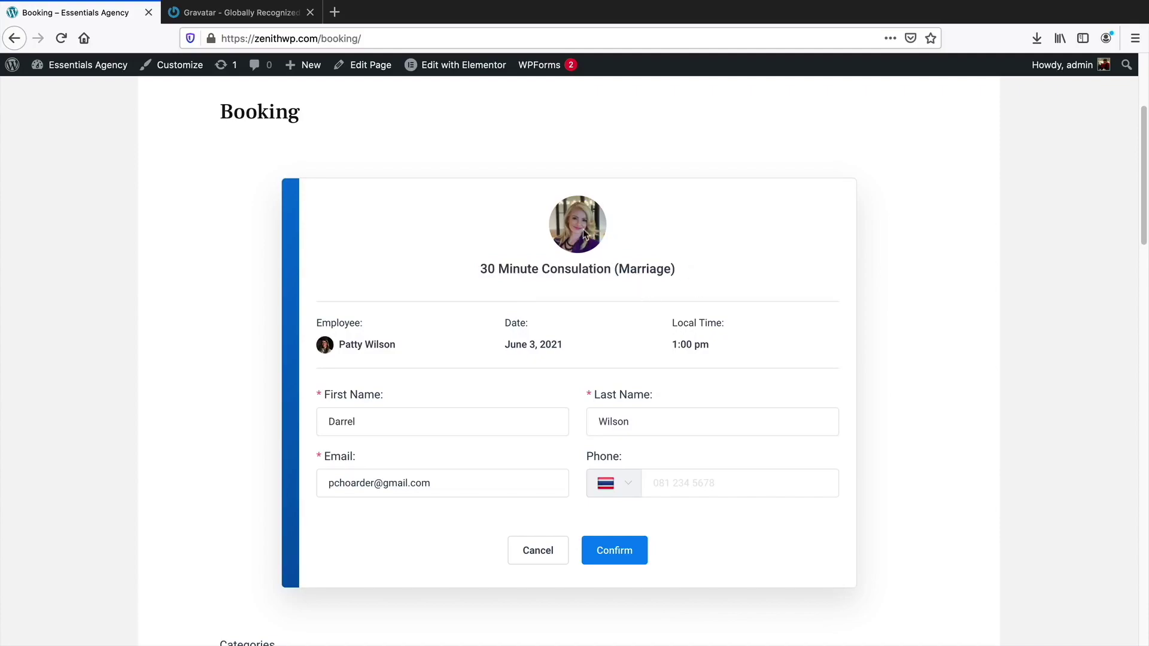
drag(400, 346, 342, 344)
drag(578, 353, 521, 374)
drag(711, 342, 551, 375)
click(371, 429)
click(618, 426)
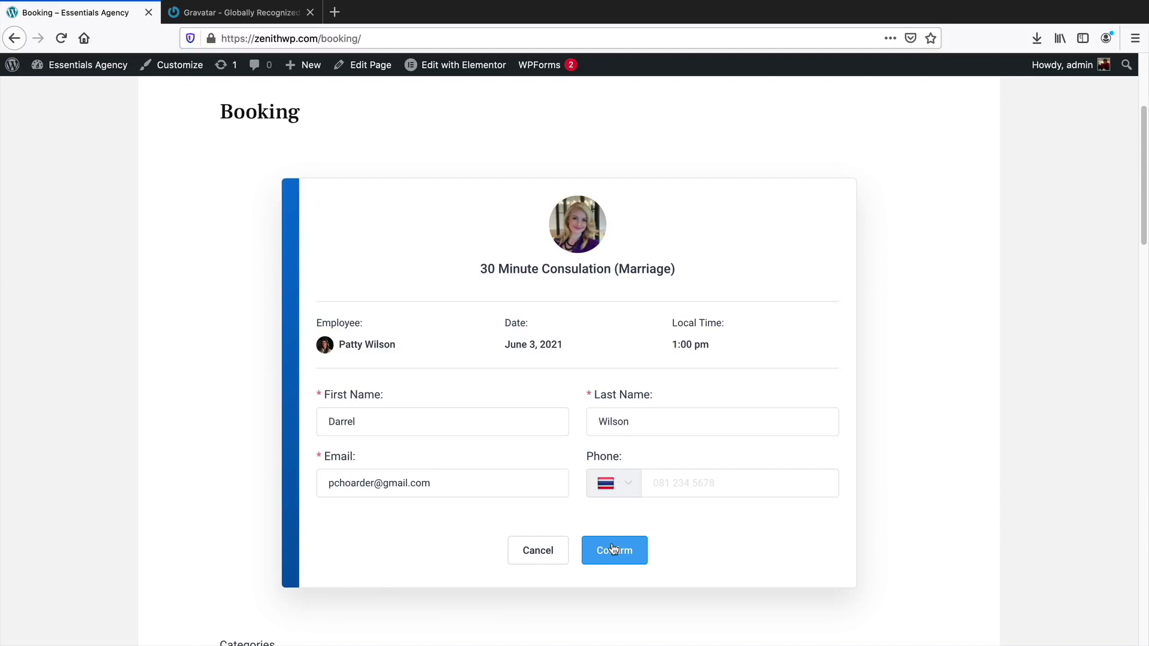
click(613, 549)
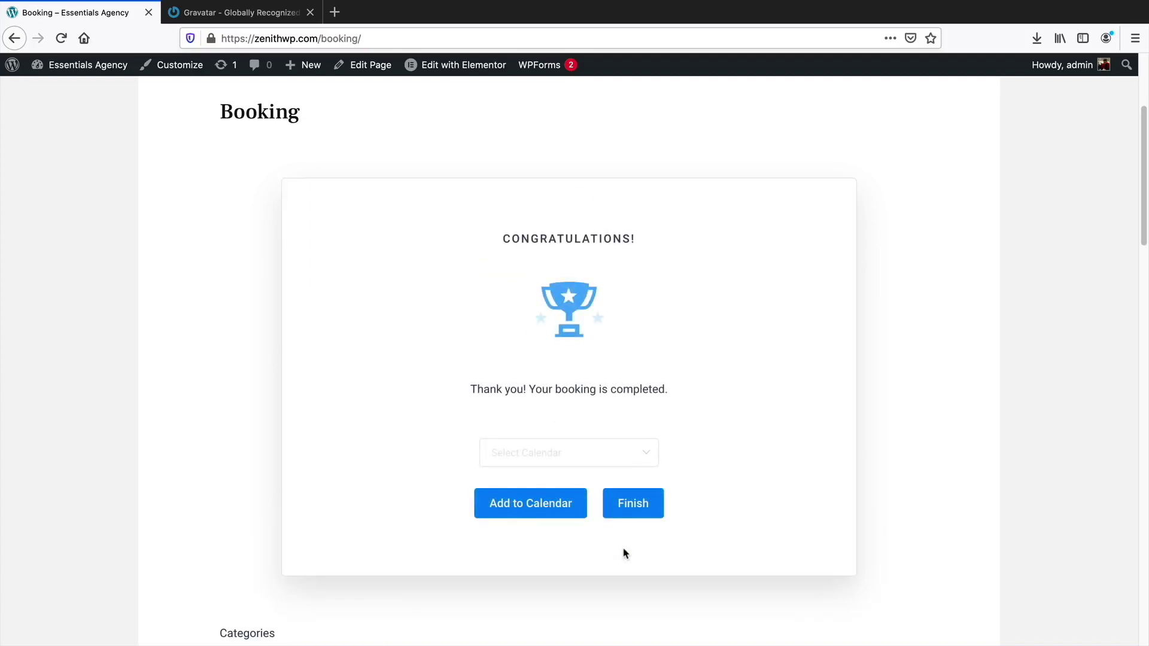
- Look at the Add to Calendar choices without picking one, then finish the booking
click(618, 458)
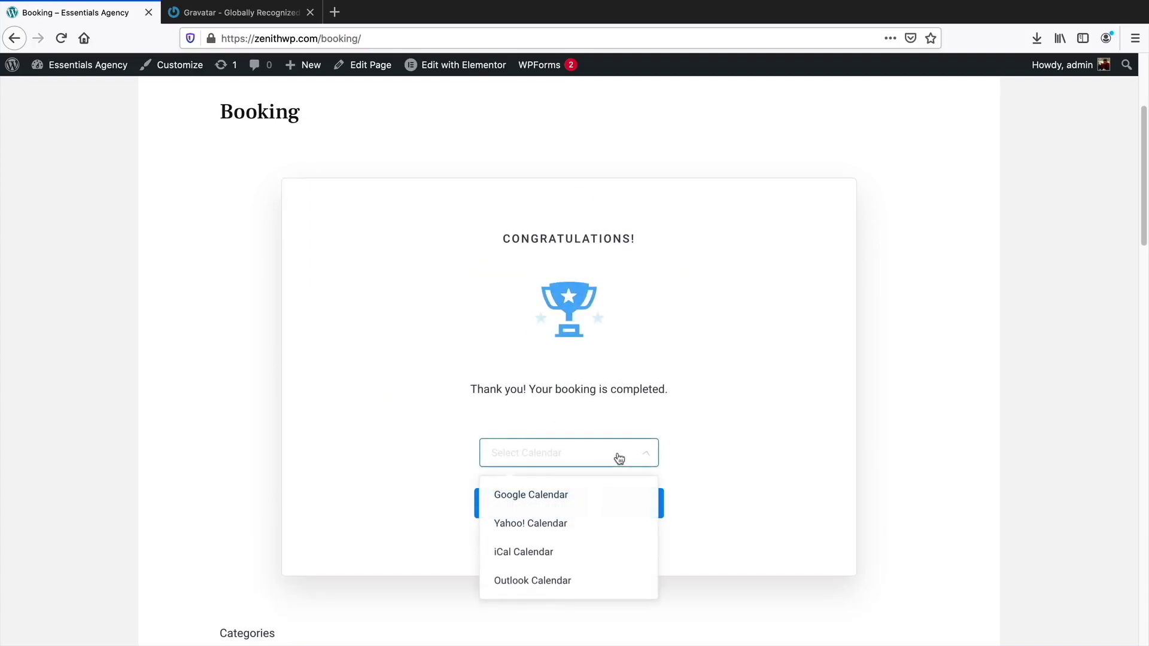
scroll(609, 476, down, 2)
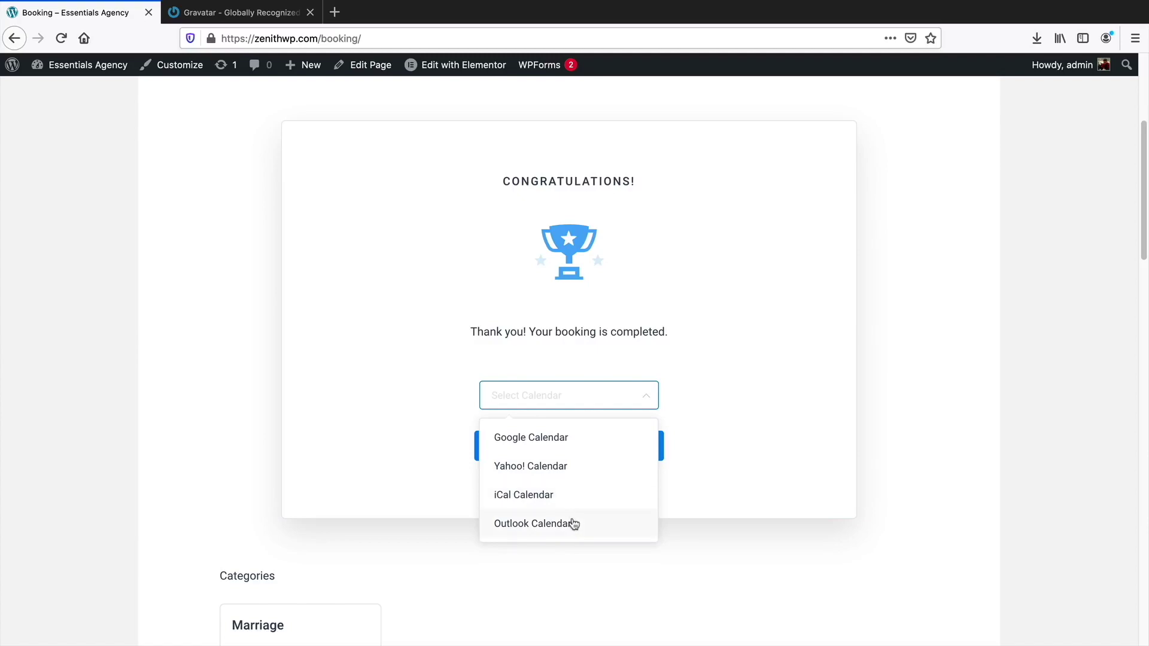
click(778, 353)
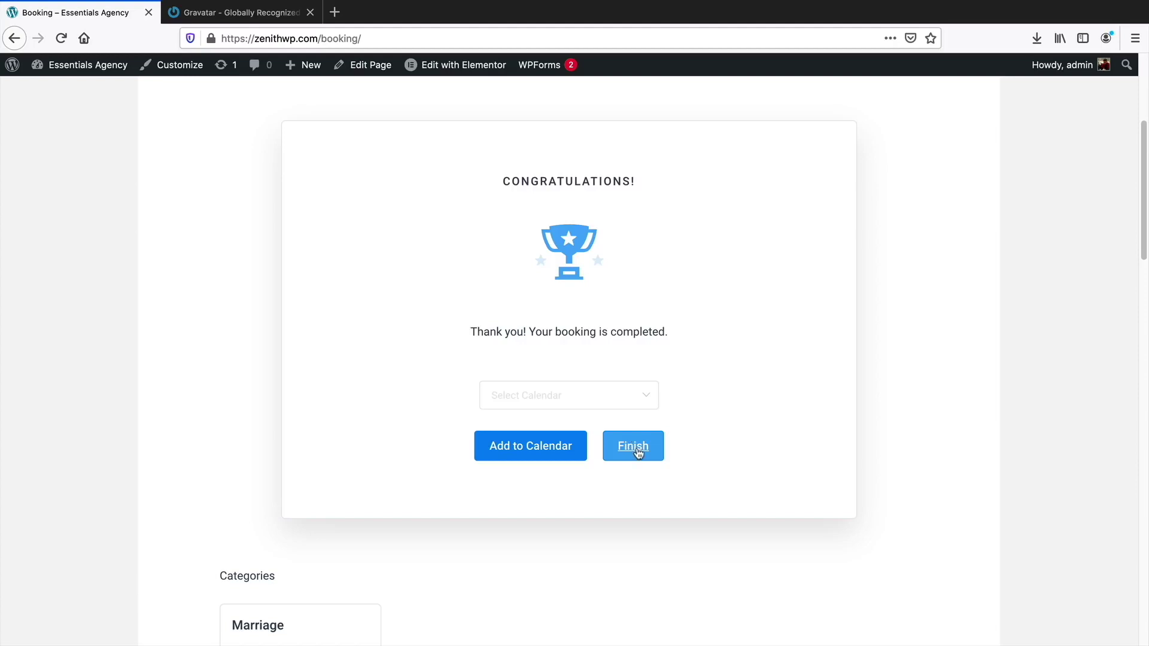
click(638, 454)
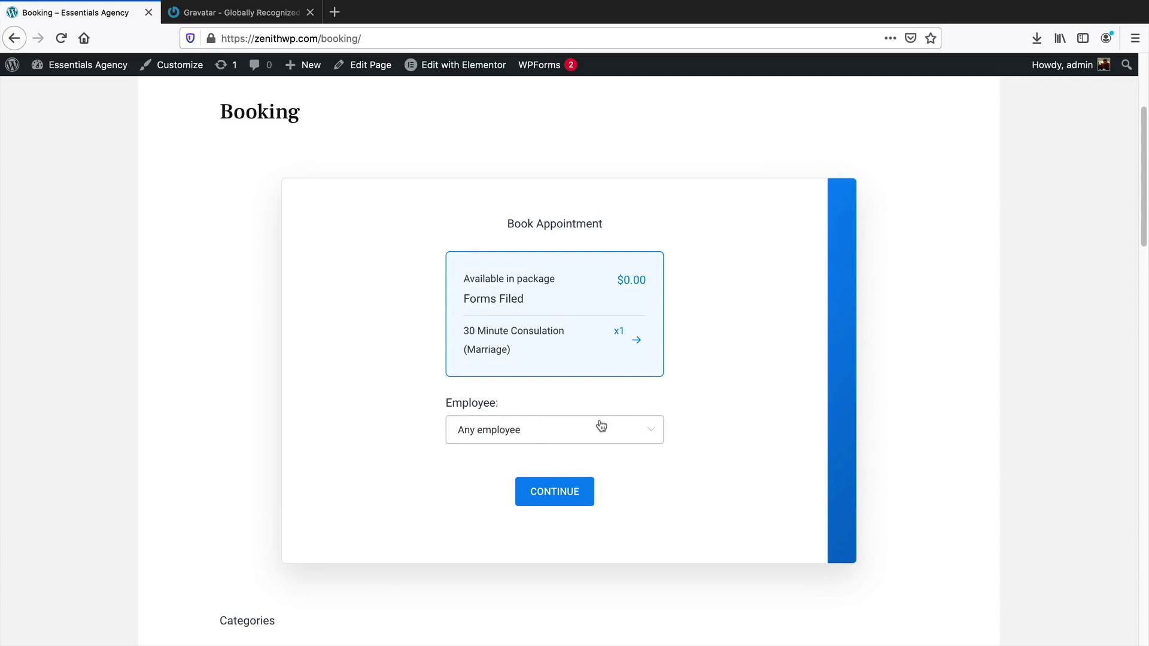
- Open the Marriage category in the catalog and view the Forms Filed package details
scroll(601, 426, down, 6)
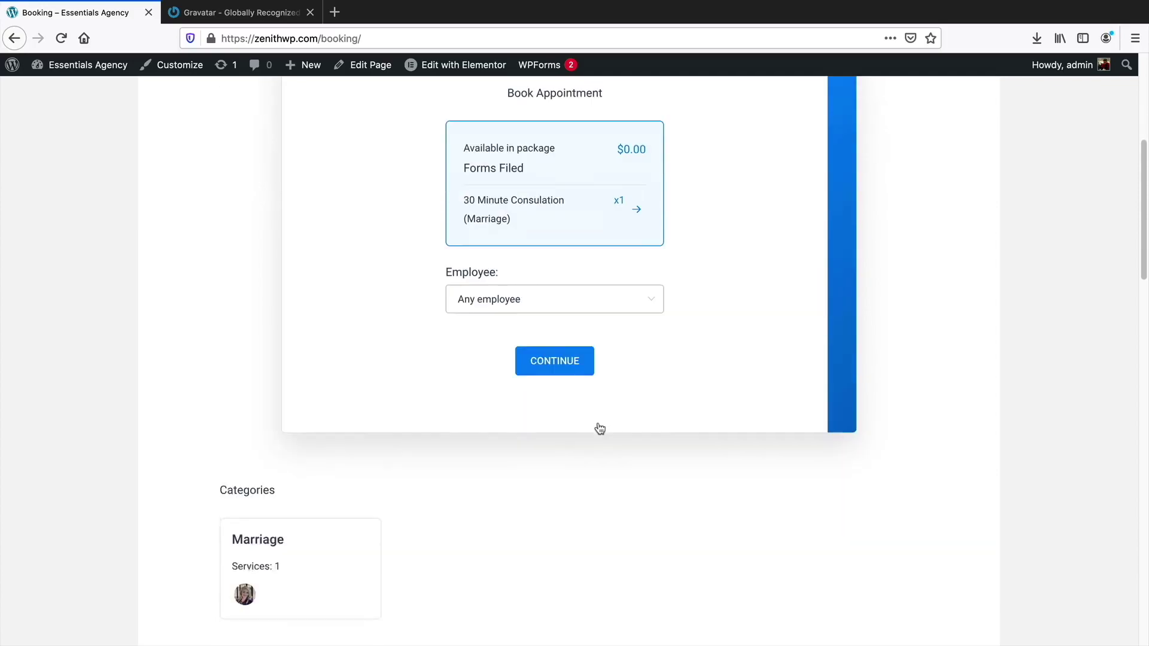
scroll(599, 423, down, 1)
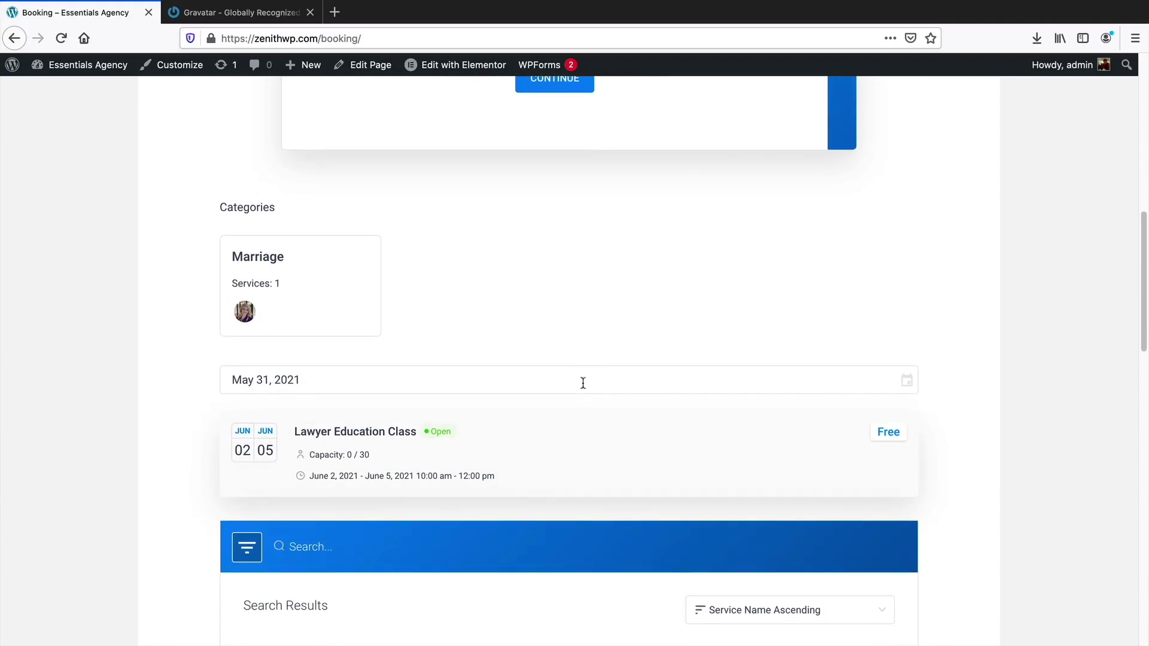
scroll(584, 382, up, 6)
scroll(501, 342, down, 1)
scroll(502, 342, down, 5)
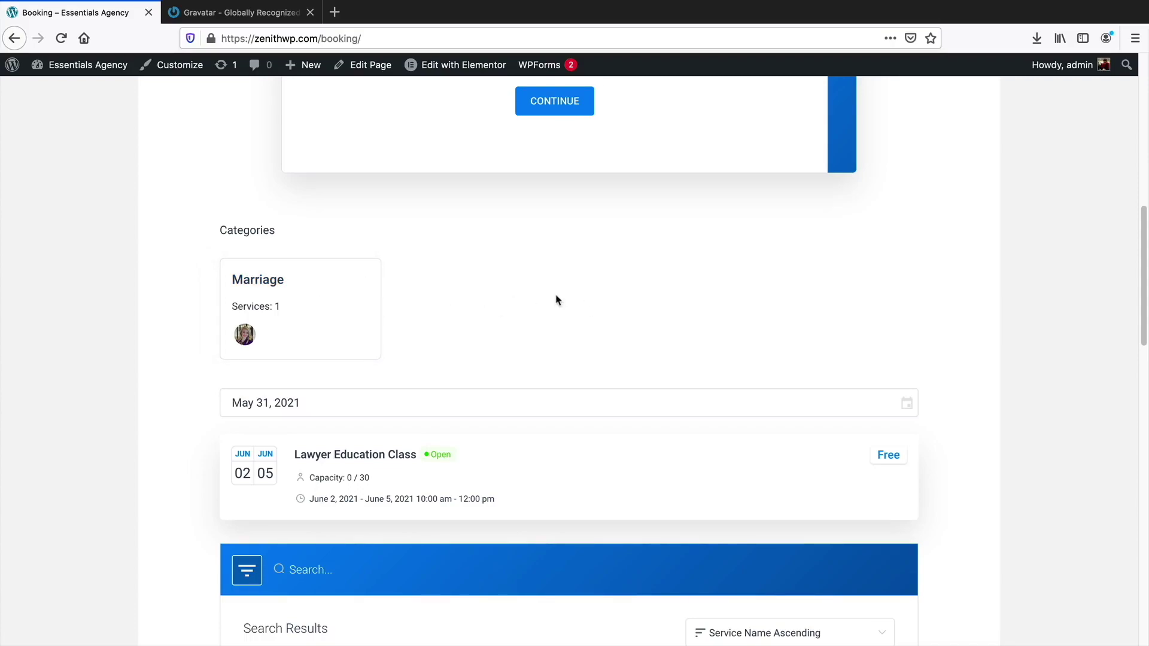
click(332, 303)
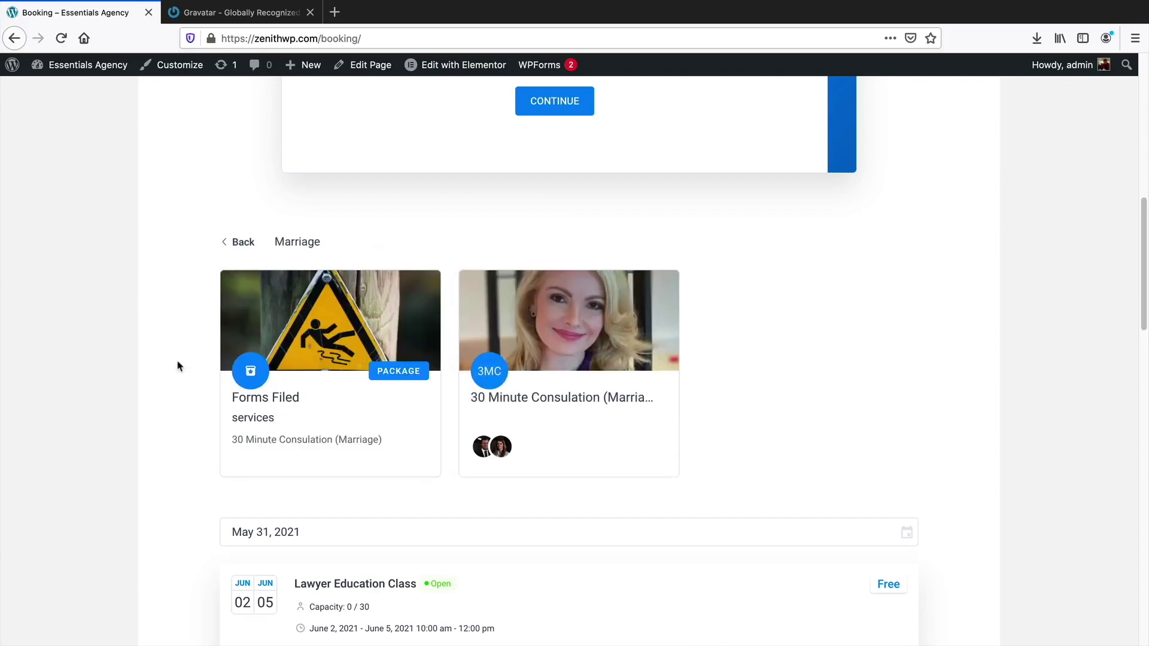
mouse_move(332, 377)
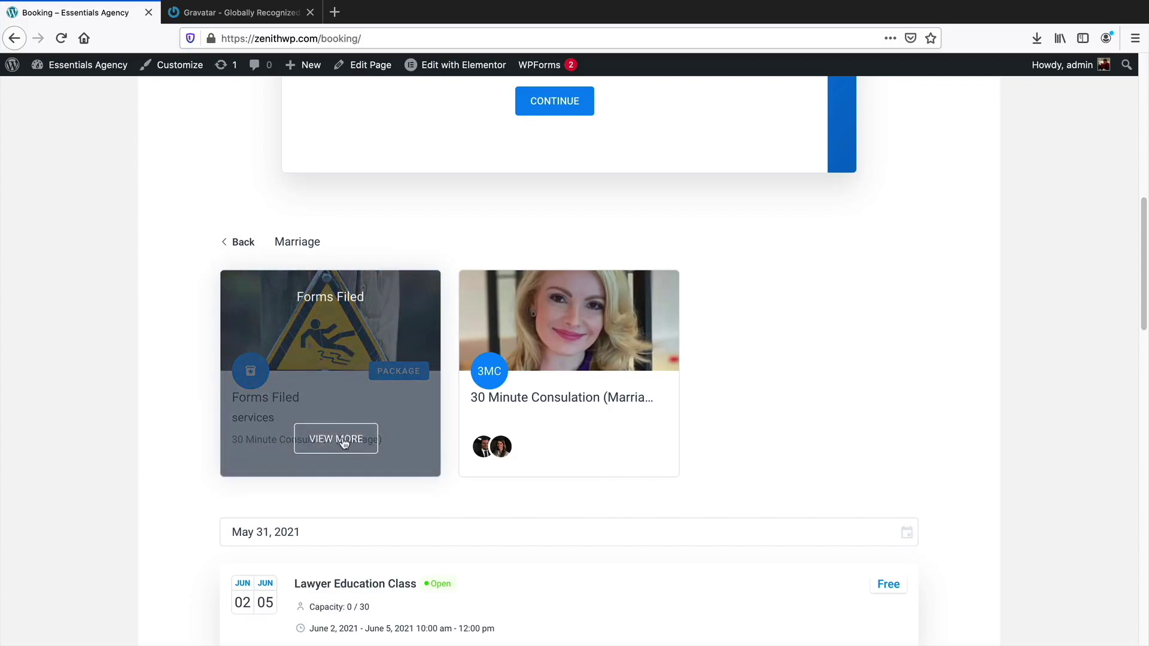
mouse_move(562, 368)
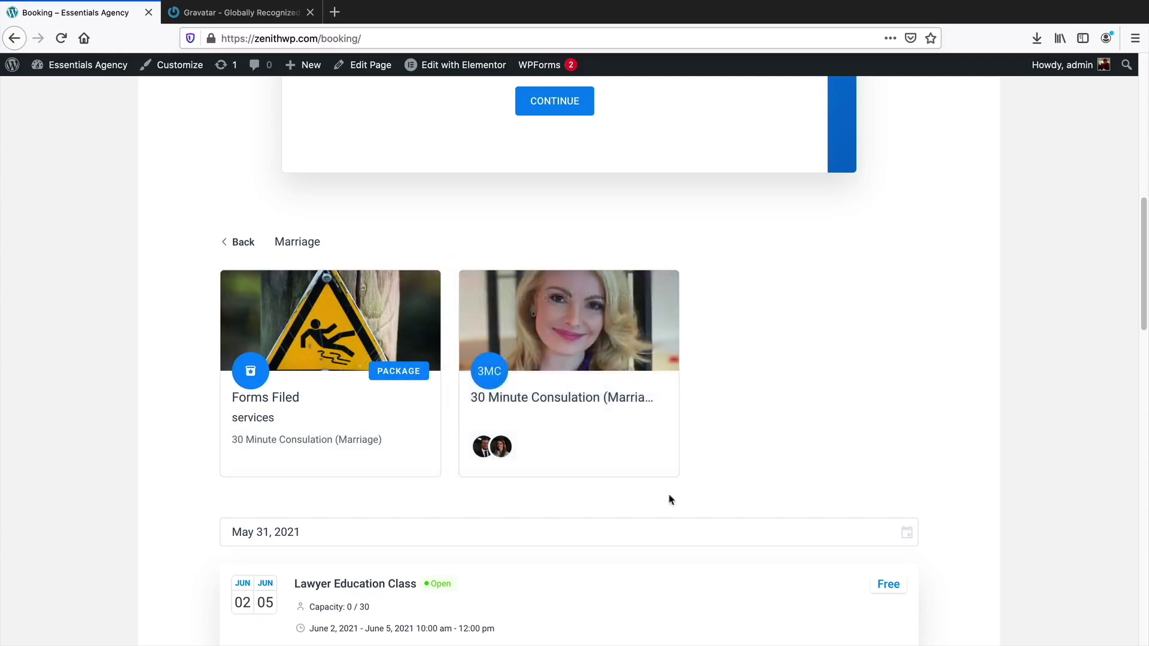
mouse_move(491, 450)
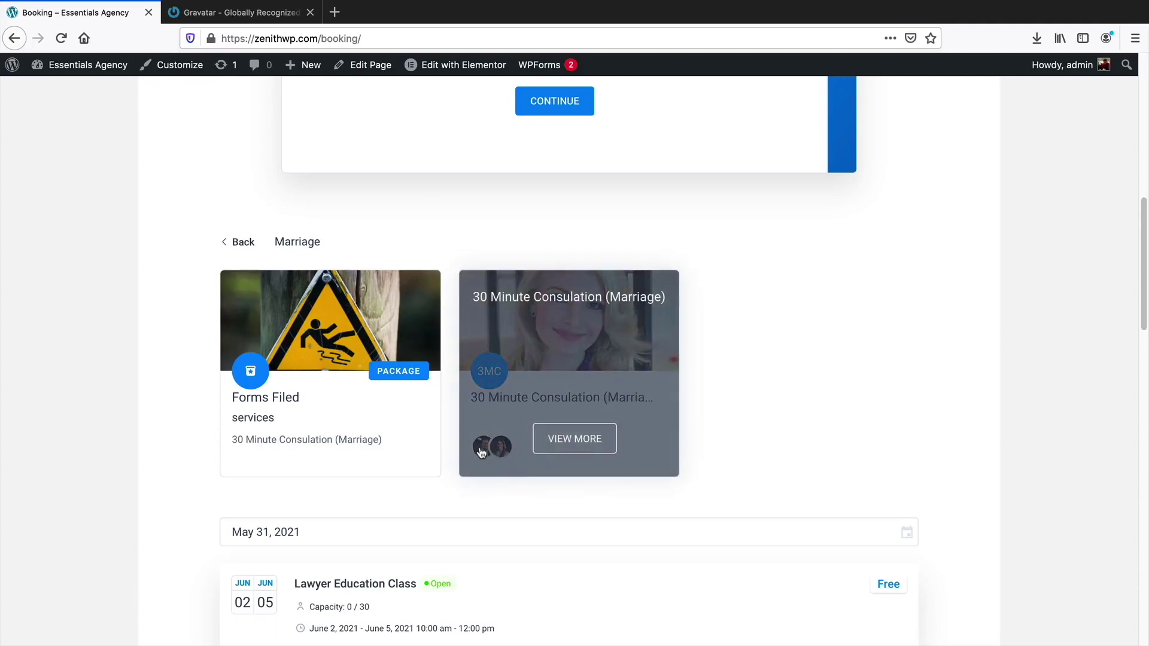
mouse_move(335, 436)
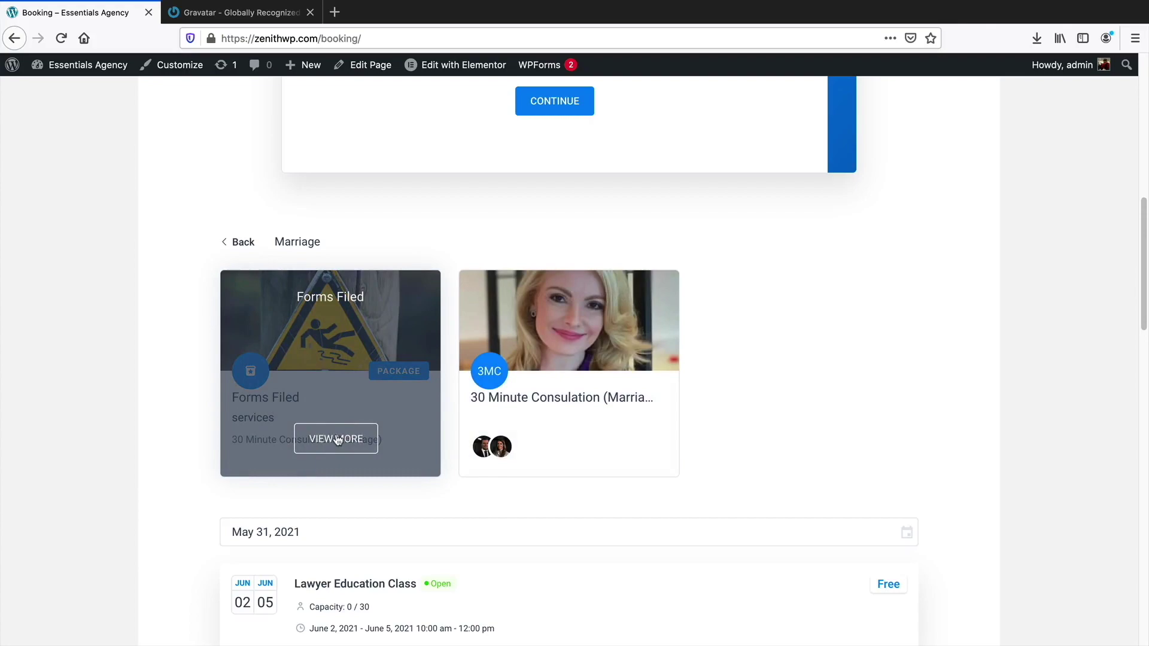
click(337, 440)
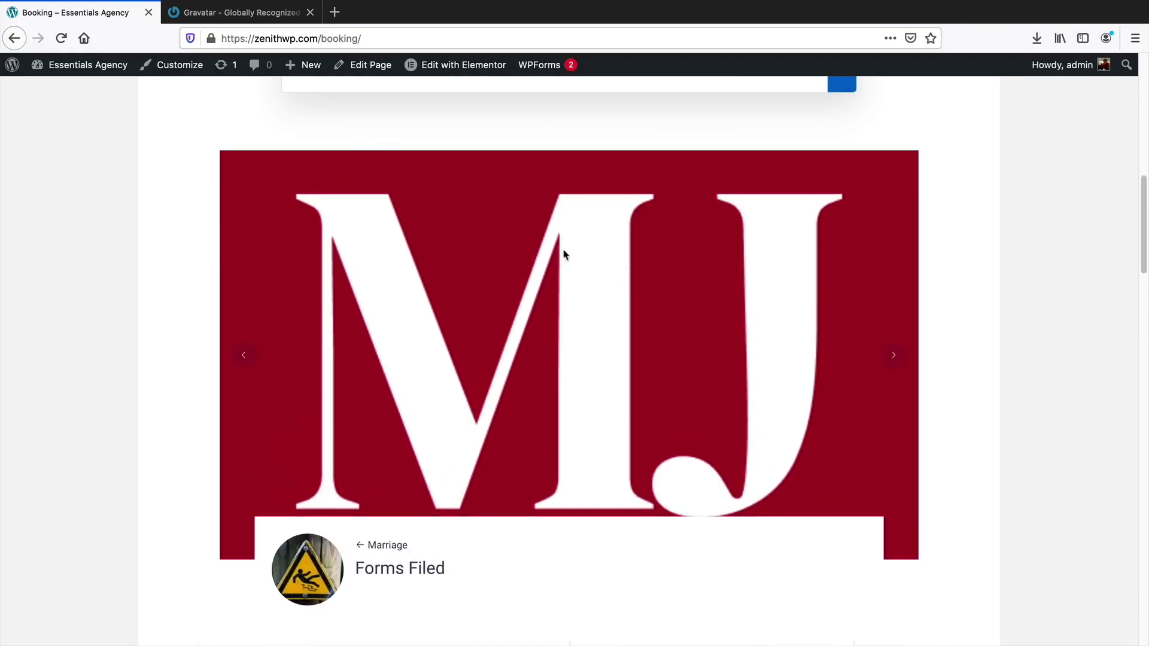
- Schedule the Forms Filed package for June 3, 2021 at 12:00 pm - 12:30 pm
scroll(619, 442, down, 5)
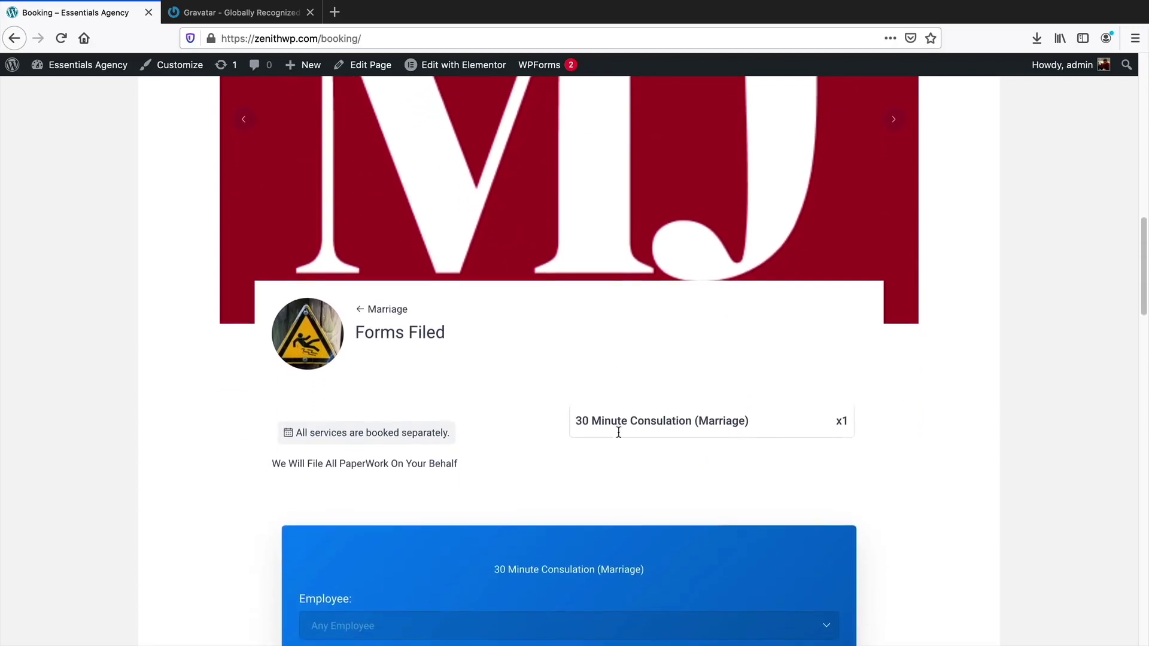
scroll(448, 339, down, 2)
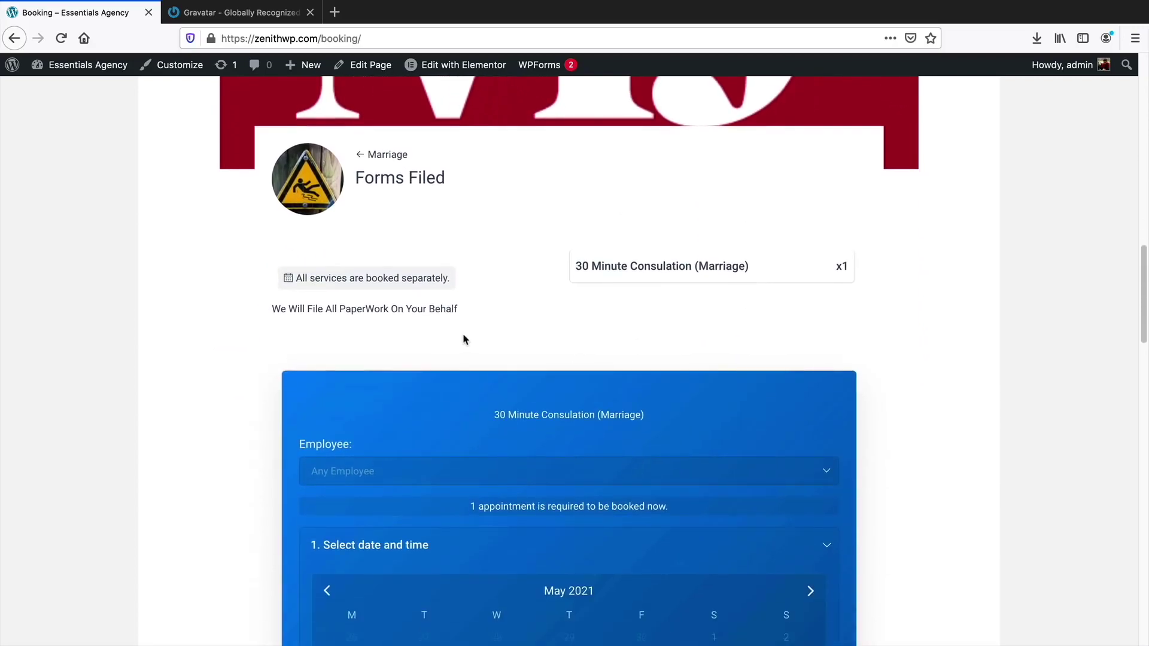
drag(582, 266, 746, 270)
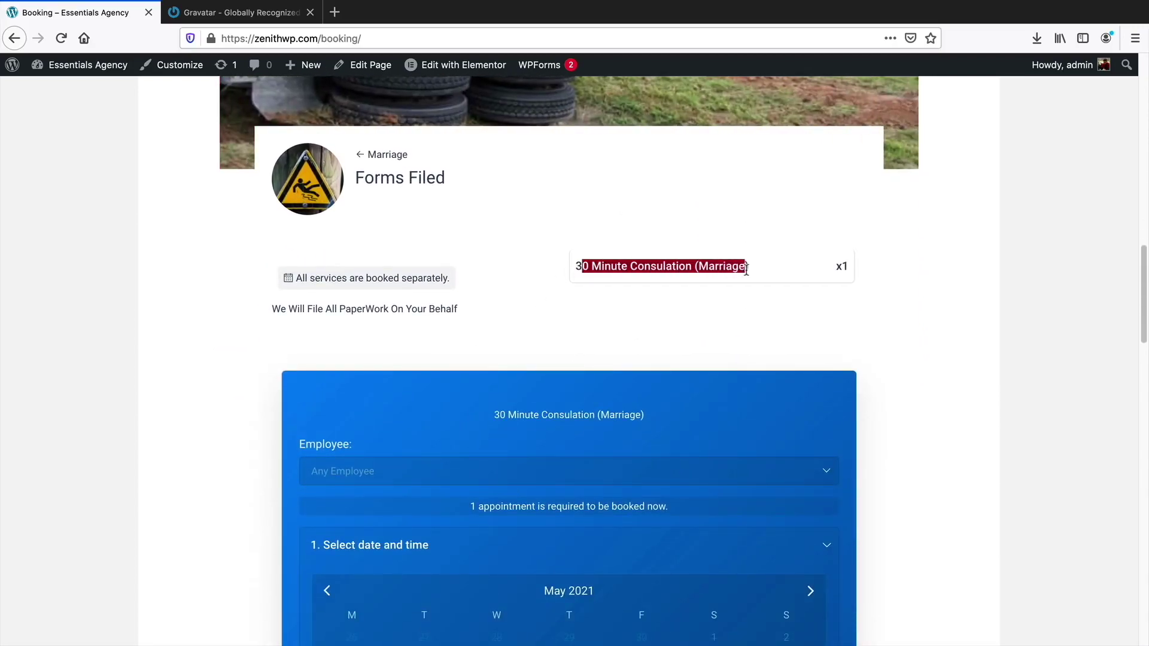
scroll(535, 342, down, 4)
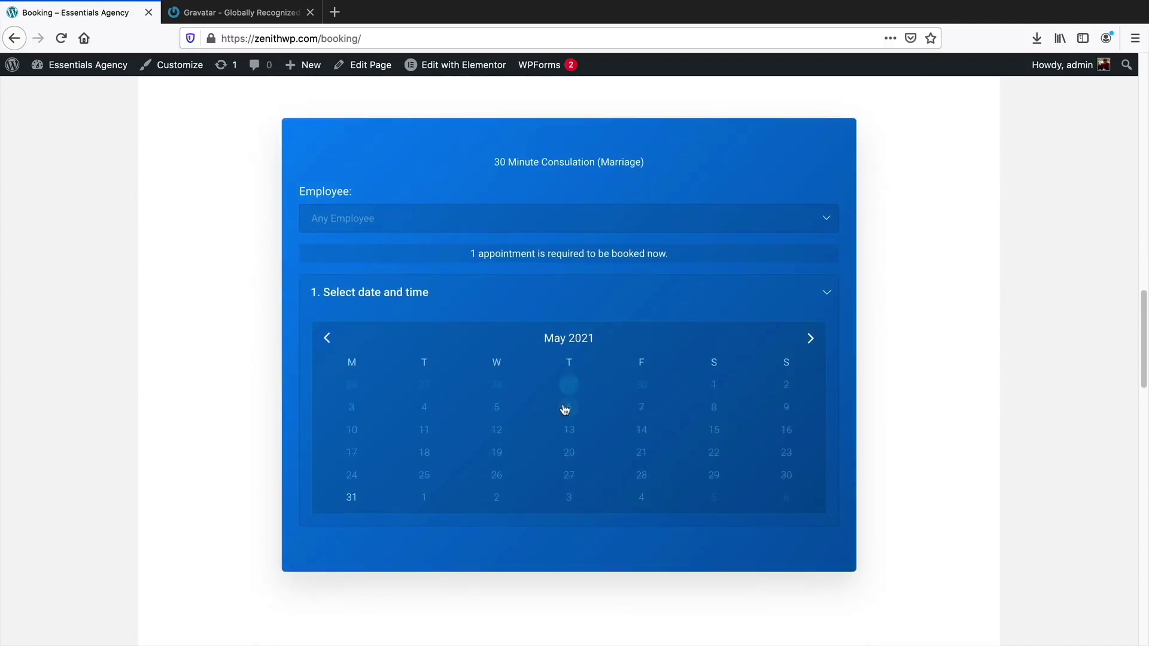
click(811, 338)
click(569, 386)
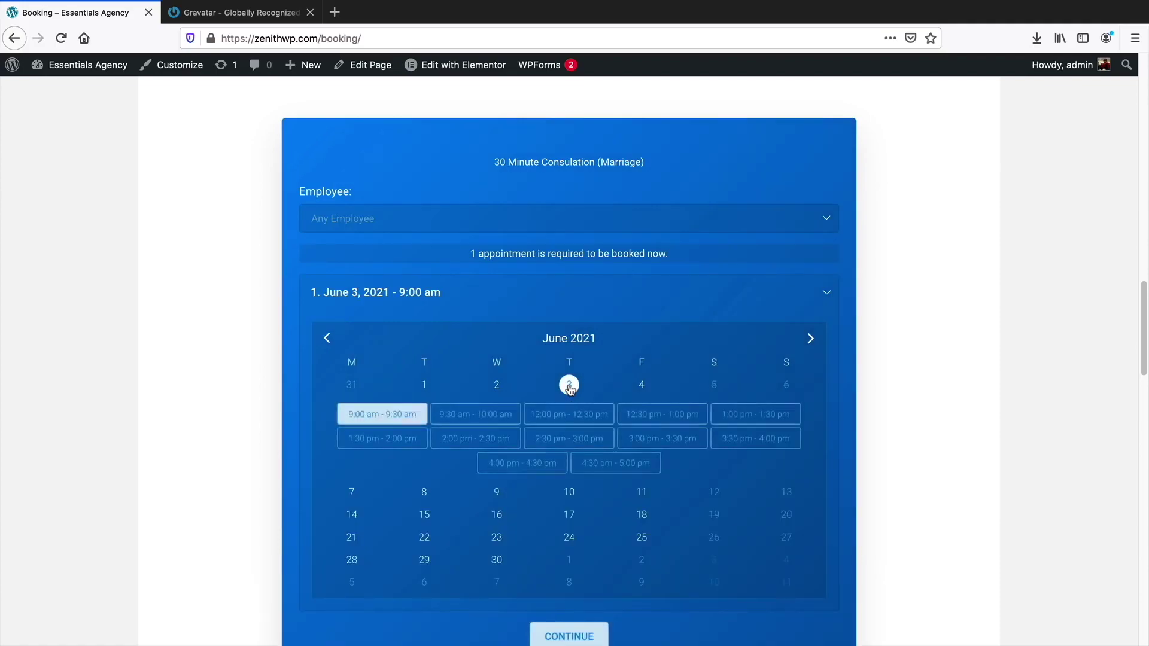
scroll(569, 387, down, 2)
click(577, 300)
click(571, 518)
- Confirm the package booking and finish the confirmation screen
scroll(572, 524, up, 5)
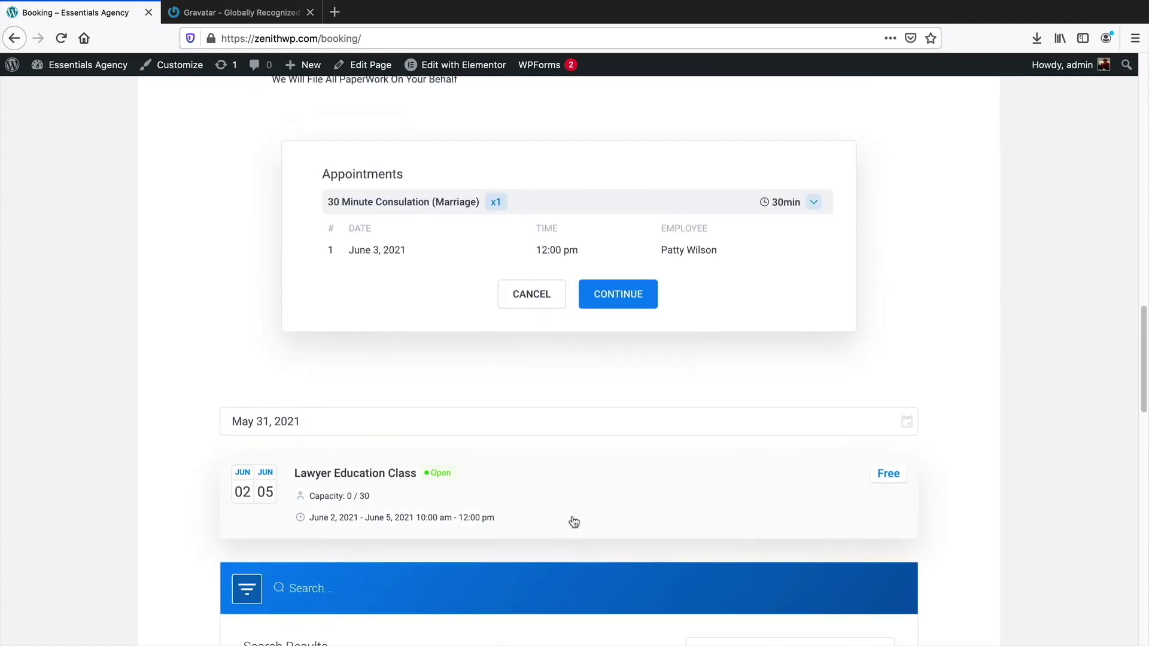
click(627, 422)
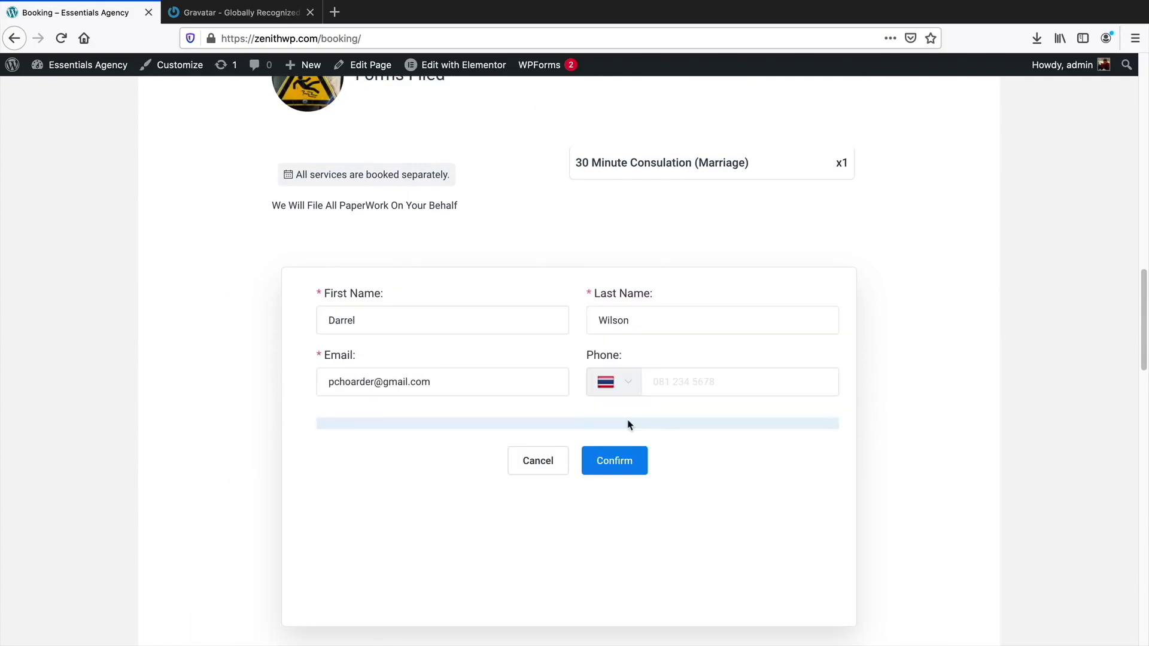
click(622, 465)
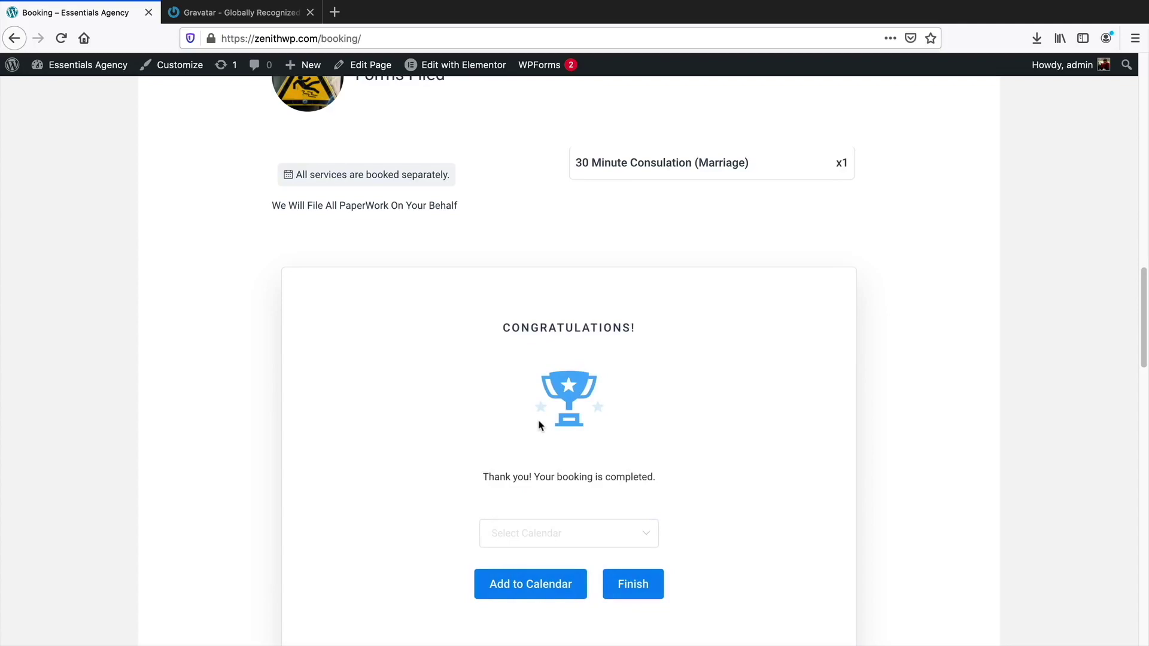
click(648, 589)
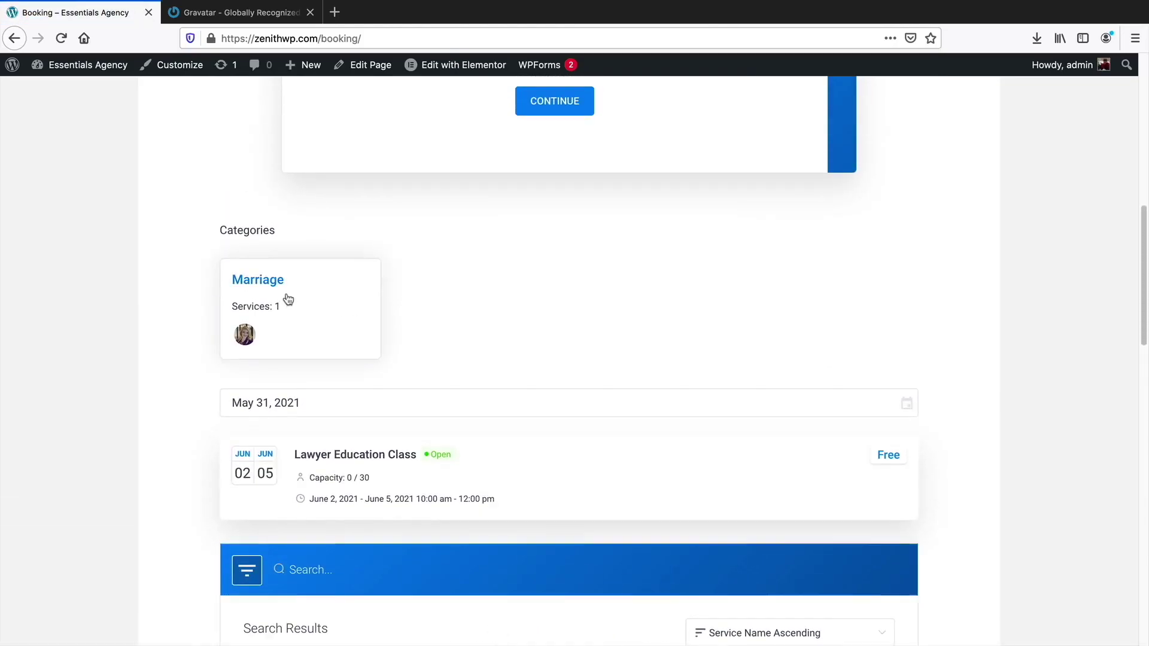
- Open the 30 Minute Consulation (Marriage) service details from the Marriage category
click(288, 299)
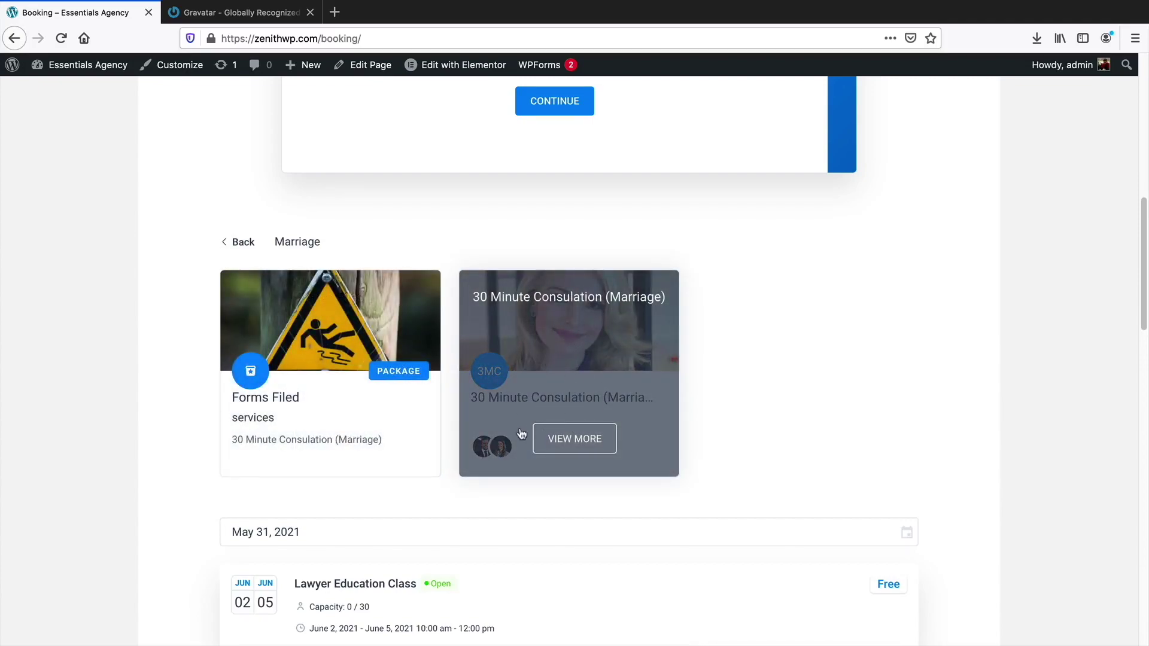
click(558, 435)
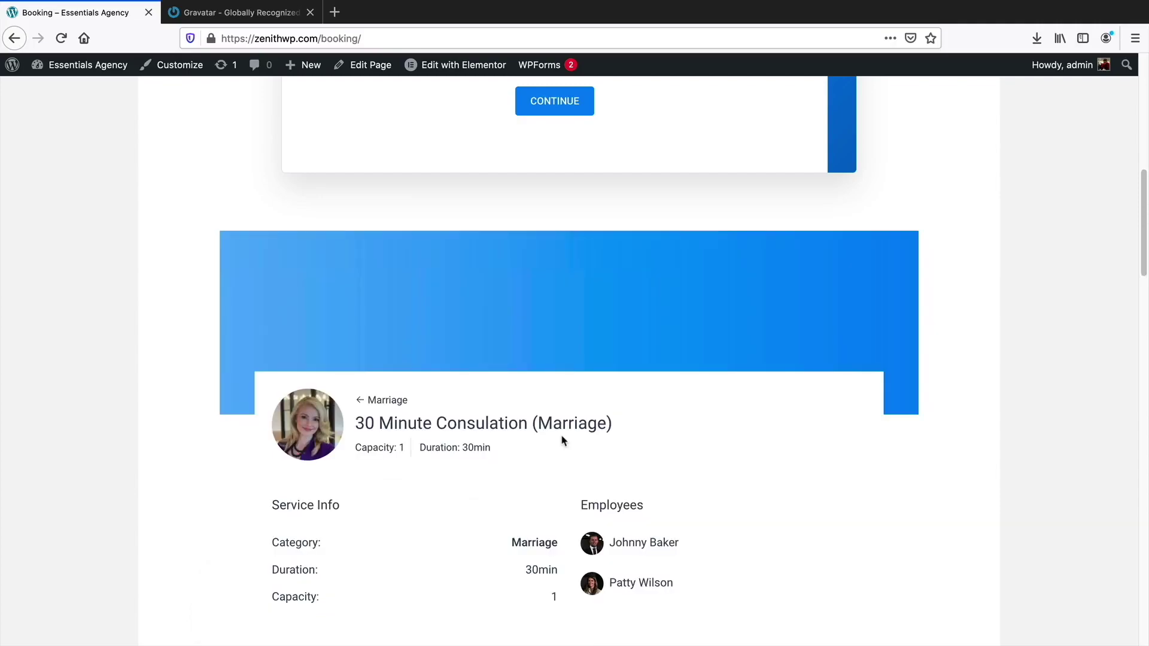
scroll(562, 441, down, 2)
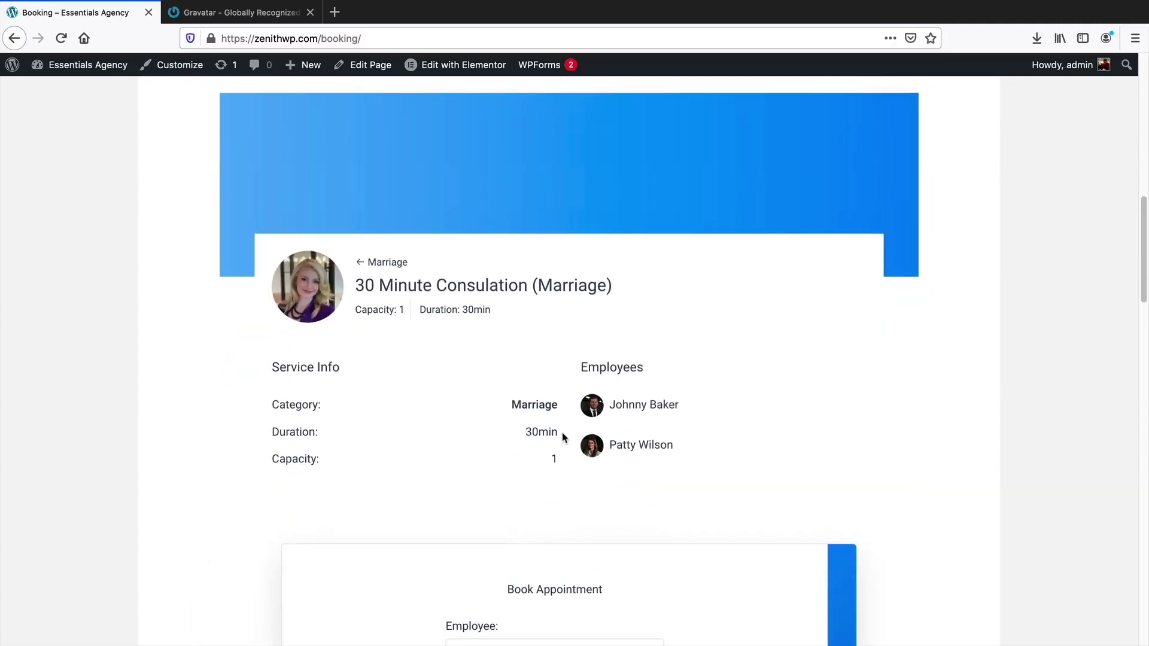
scroll(562, 437, down, 1)
scroll(535, 383, up, 1)
scroll(538, 342, up, 1)
scroll(502, 372, down, 1)
scroll(501, 370, down, 2)
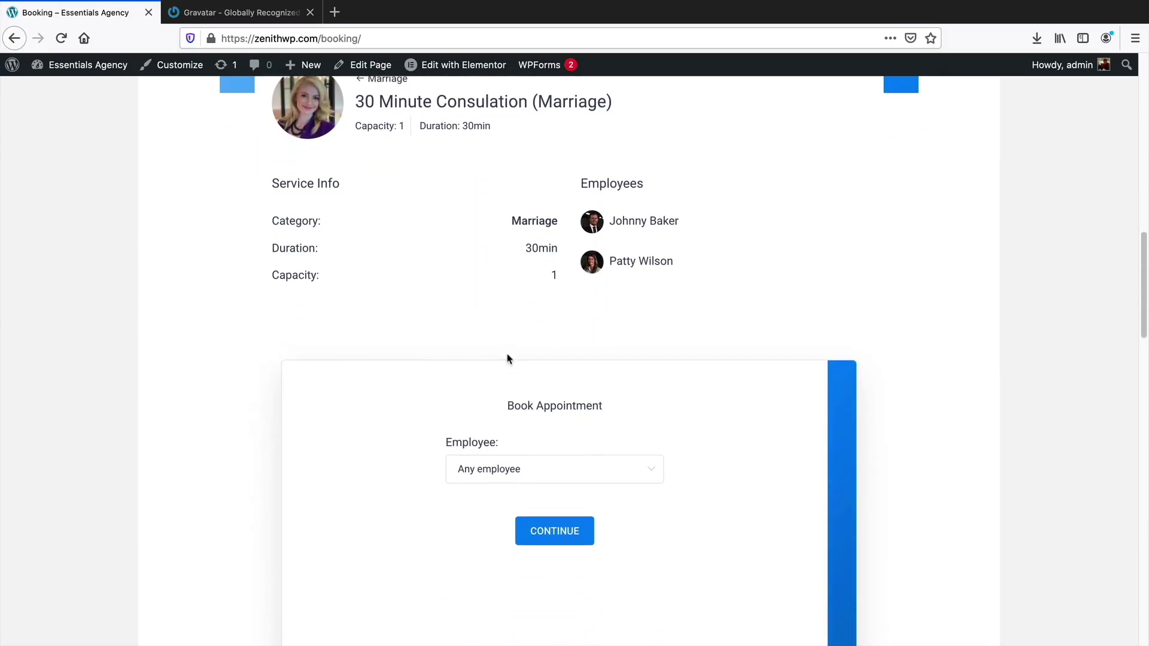
scroll(507, 359, down, 2)
- Book the consultation with a specific employee for May 31 at 1:00 pm
click(540, 326)
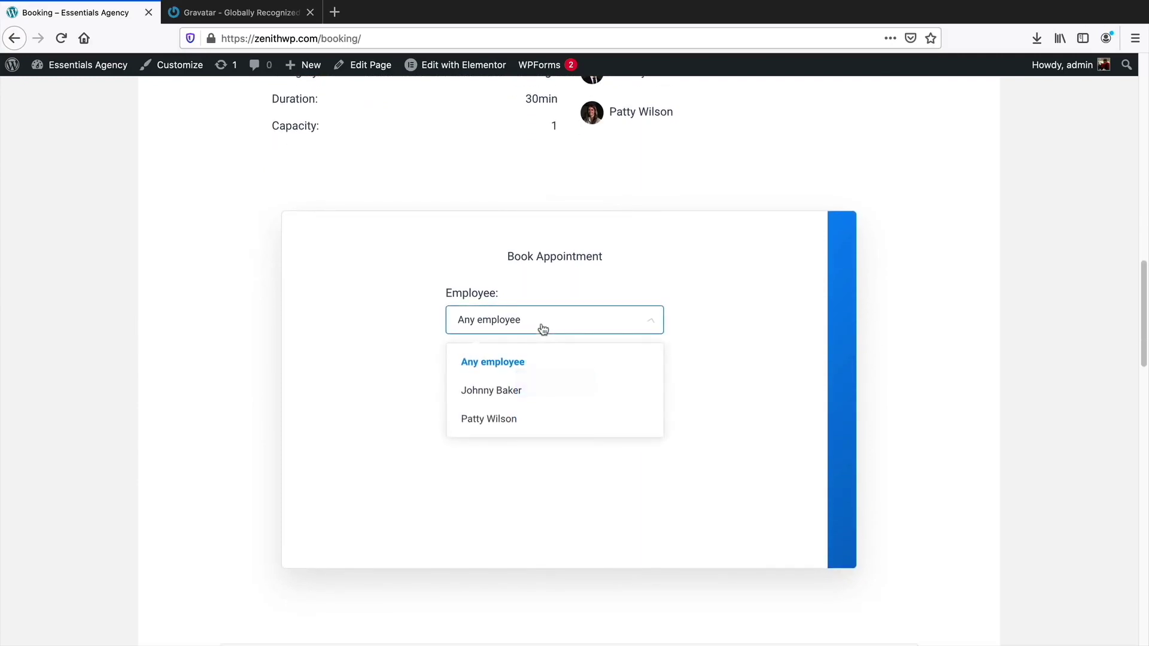
click(535, 393)
click(551, 381)
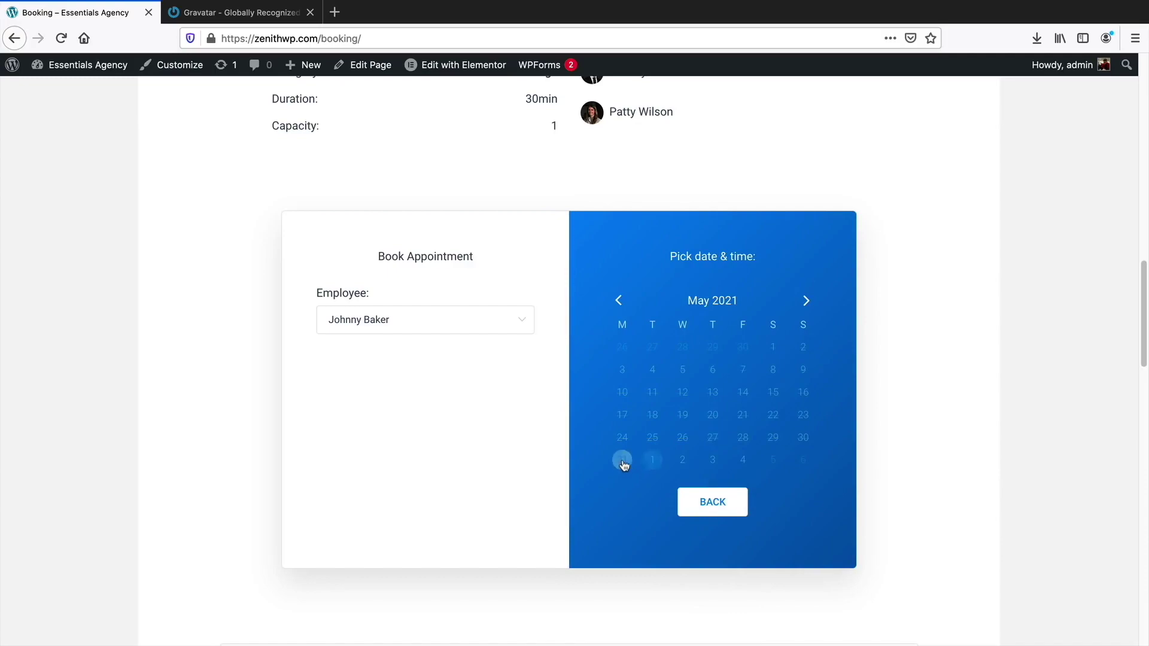
click(622, 460)
click(757, 608)
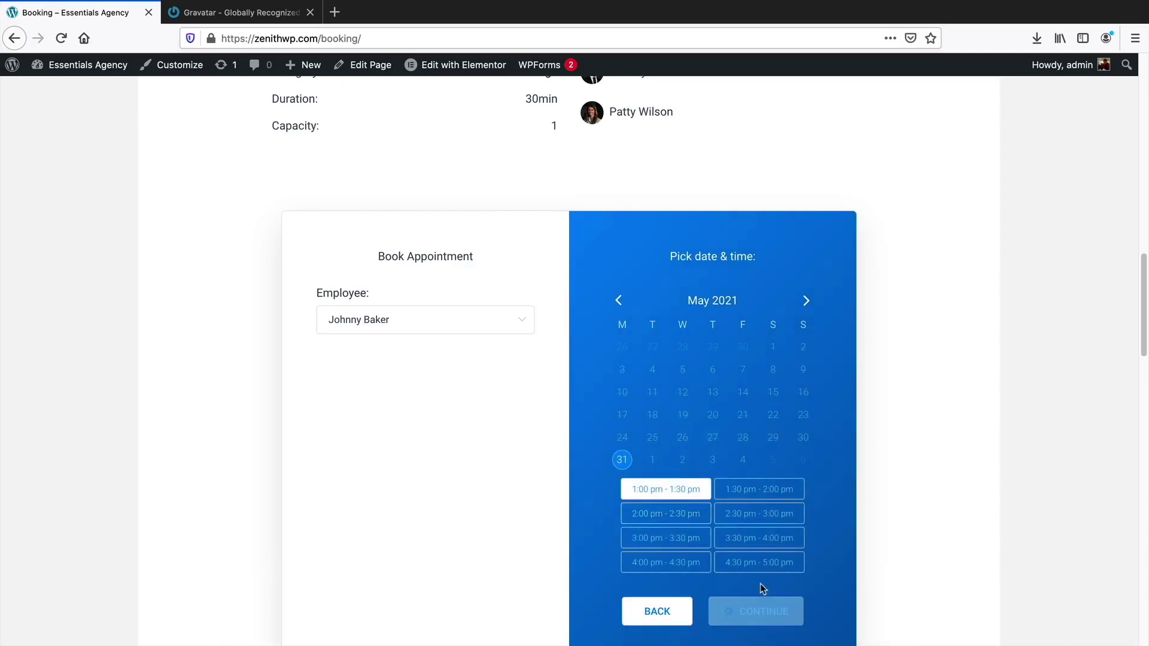
click(619, 583)
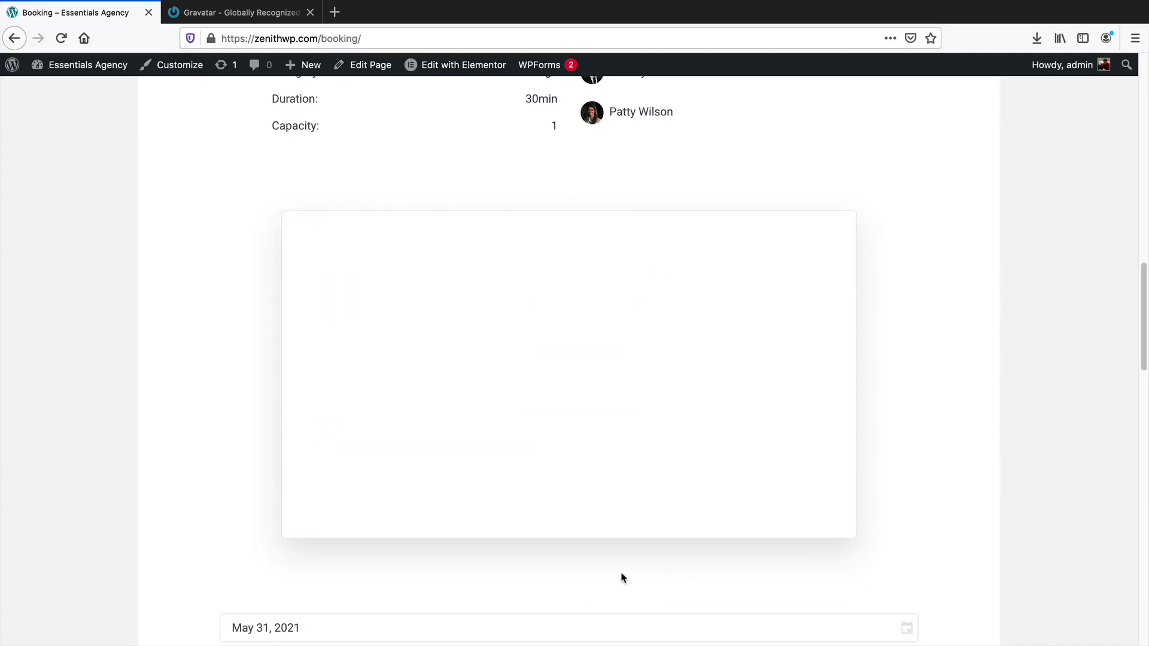
- Reload the Booking page
scroll(623, 578, up, 10)
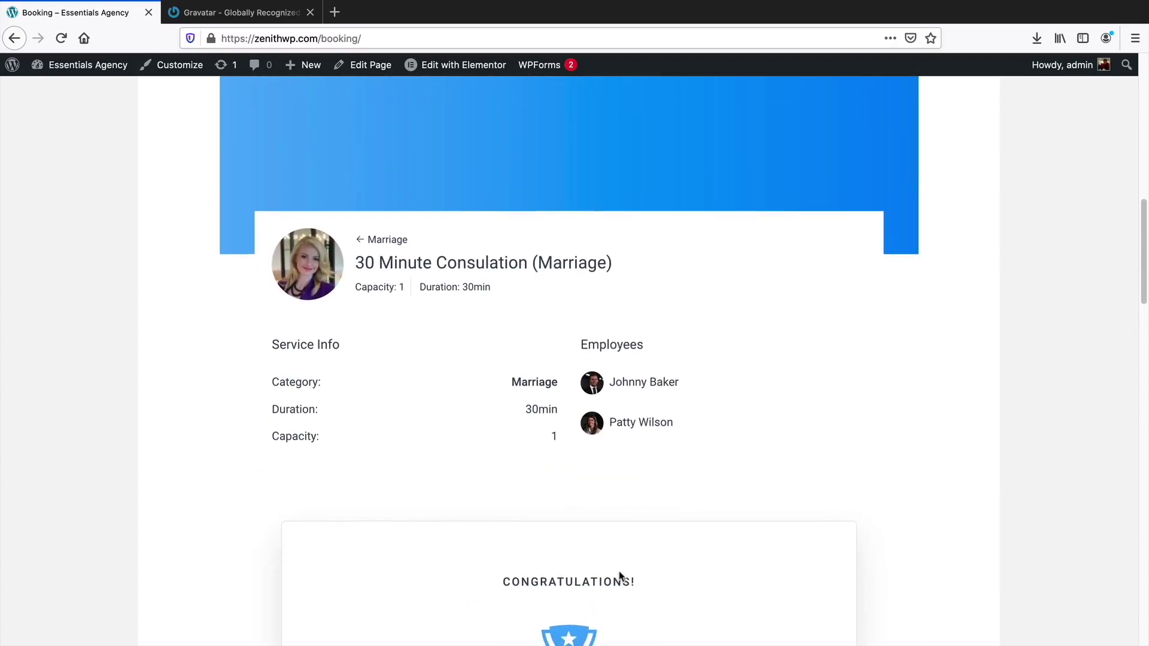
scroll(581, 473, down, 3)
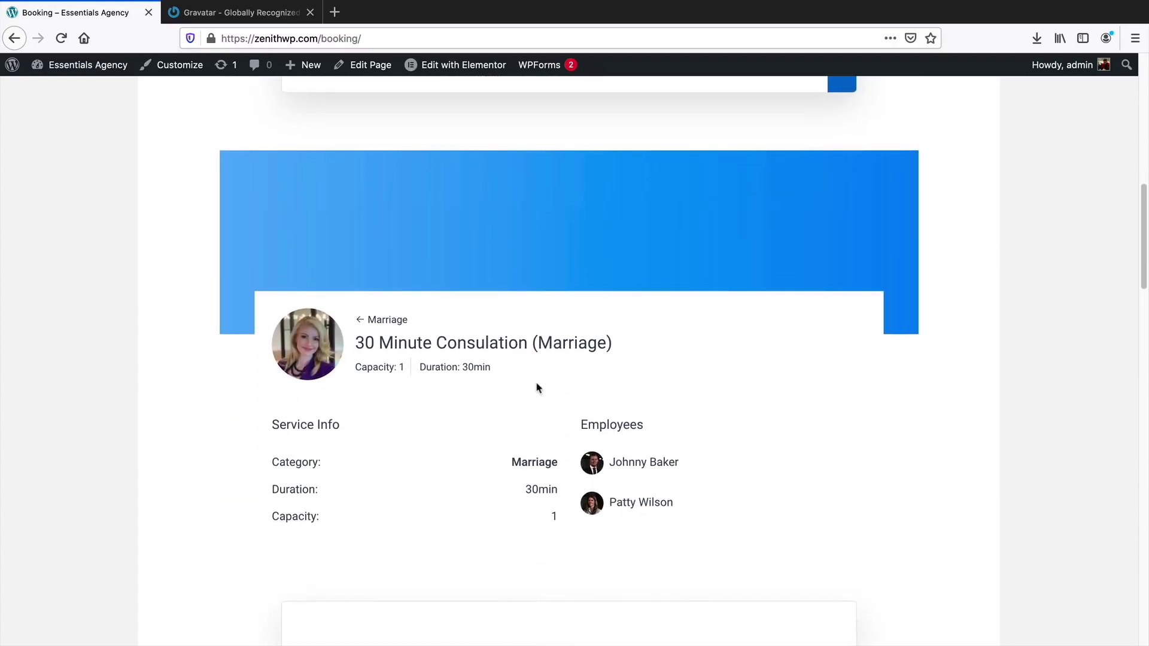
scroll(484, 467, down, 1)
scroll(473, 461, down, 1)
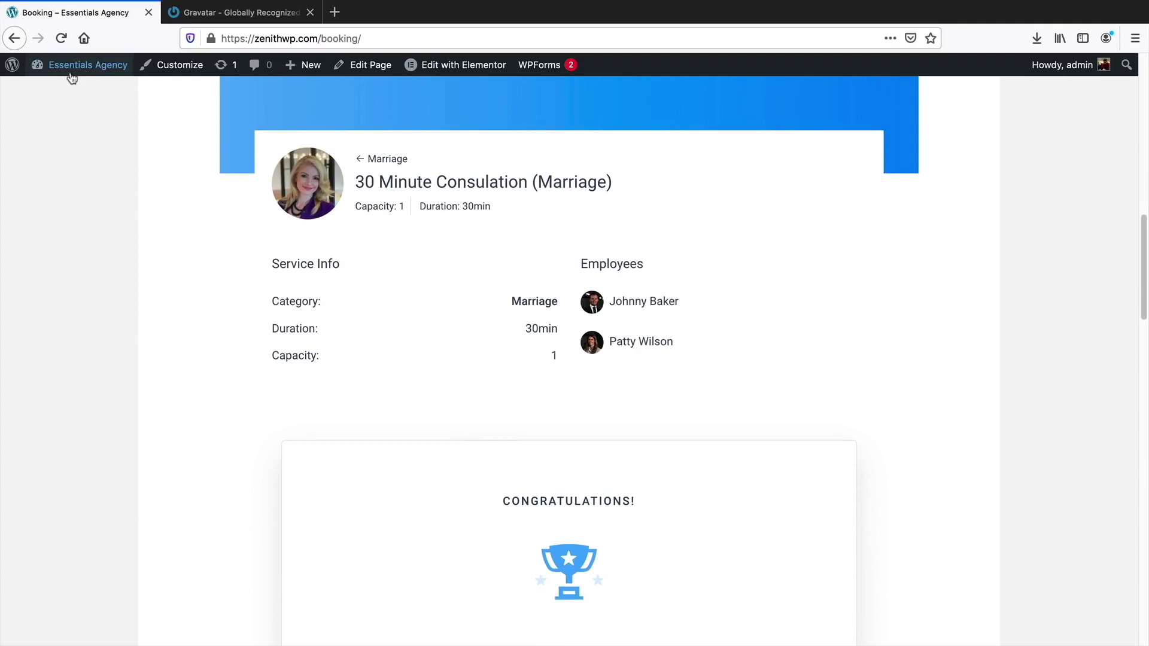
click(61, 38)
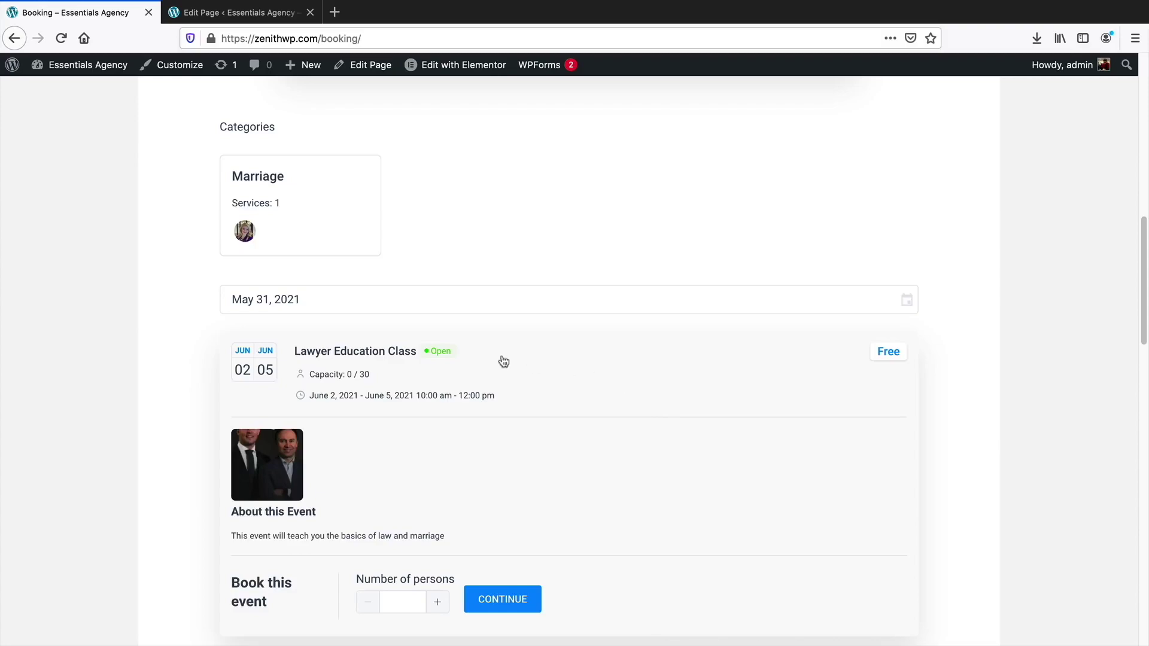
- Expand the Lawyer Education Class event and review its About this Event description
click(346, 356)
click(347, 356)
scroll(348, 354, down, 3)
scroll(349, 341, up, 1)
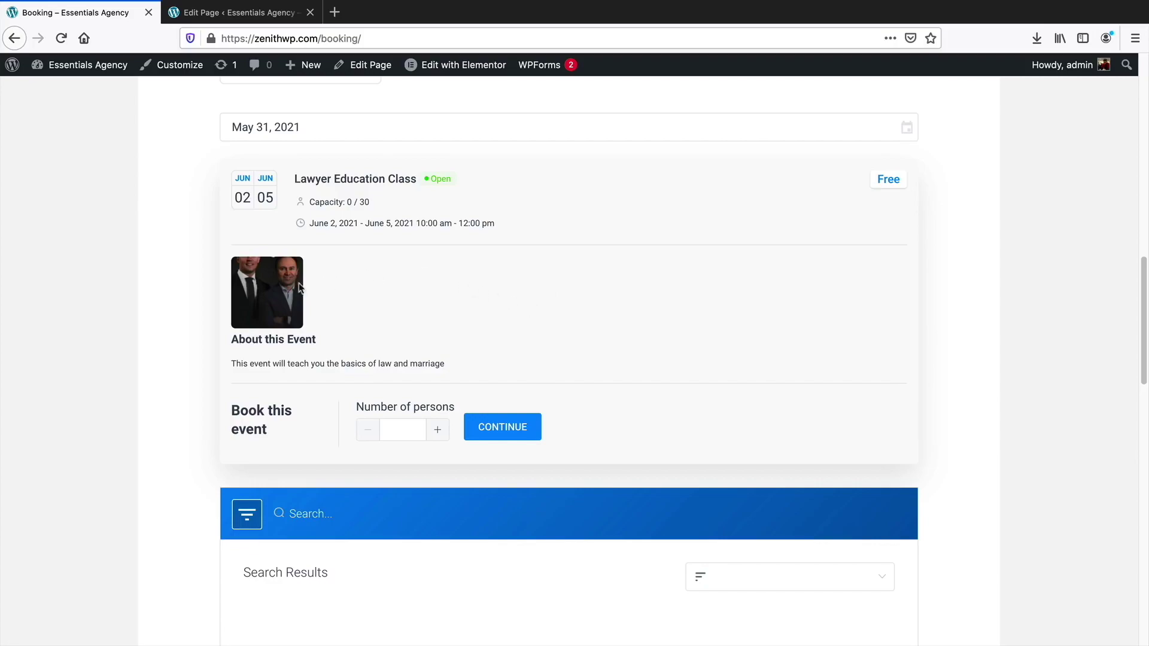
drag(238, 340, 321, 351)
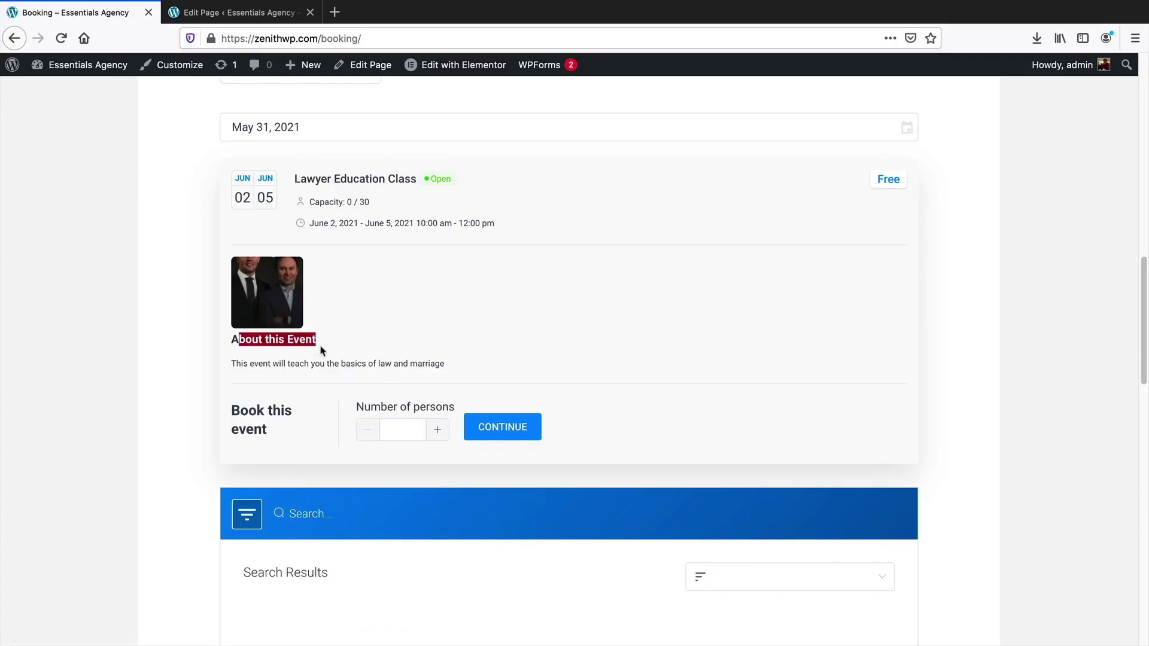
drag(236, 365, 453, 374)
- Set Number of persons to 2 and confirm the event booking
click(438, 430)
click(440, 430)
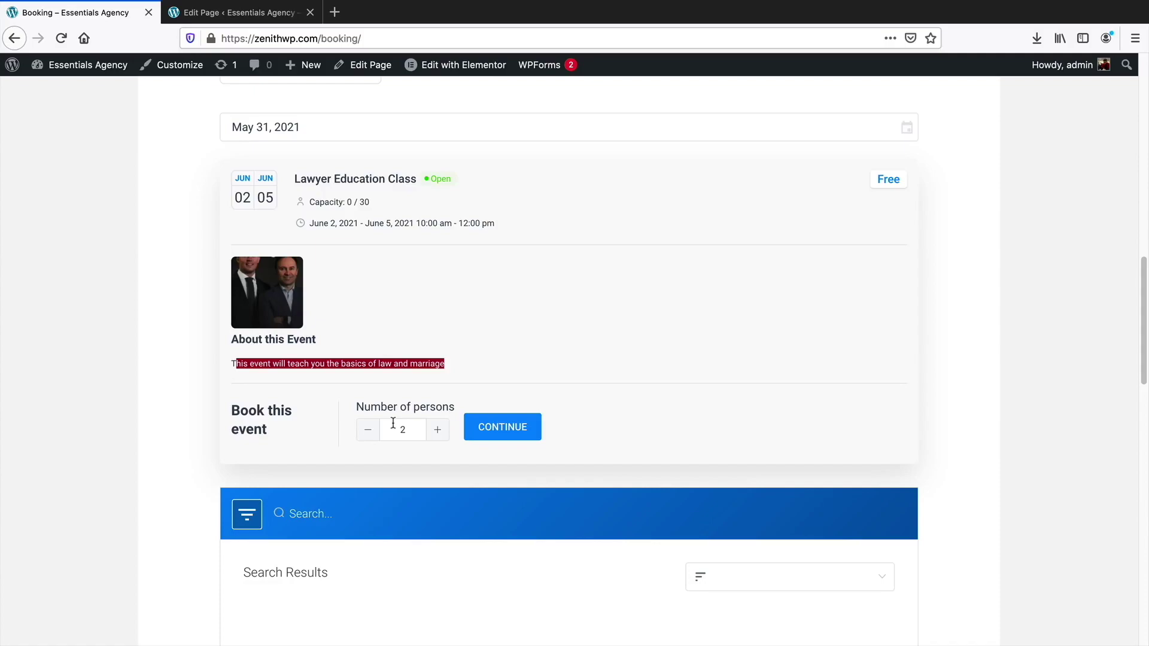
click(517, 432)
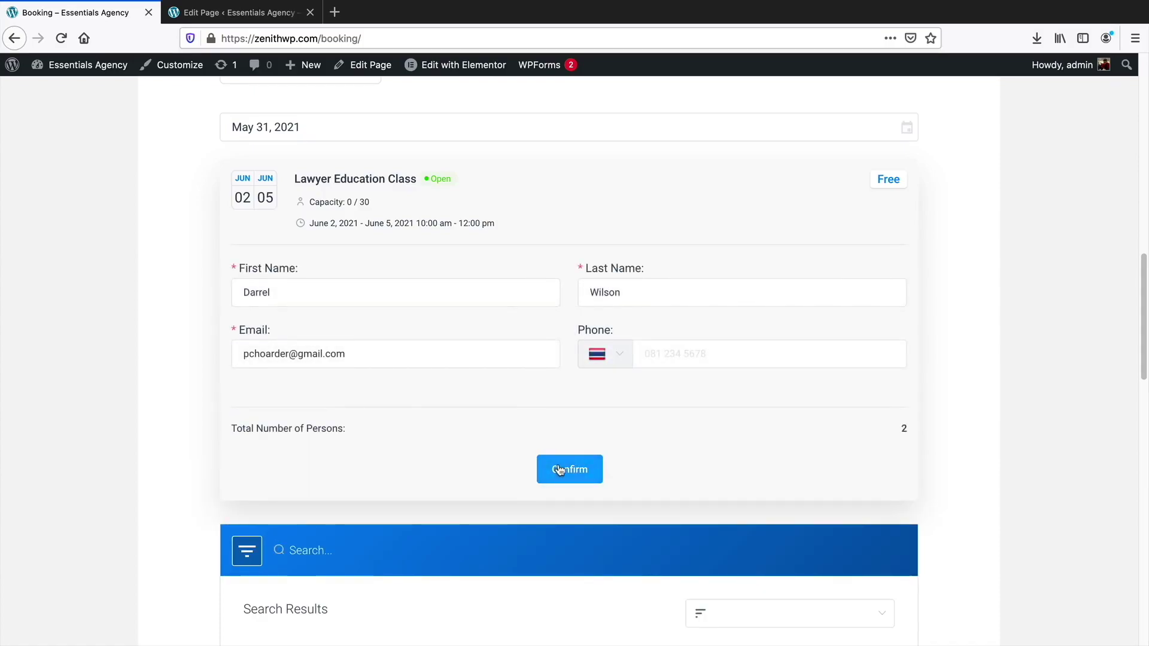
click(569, 476)
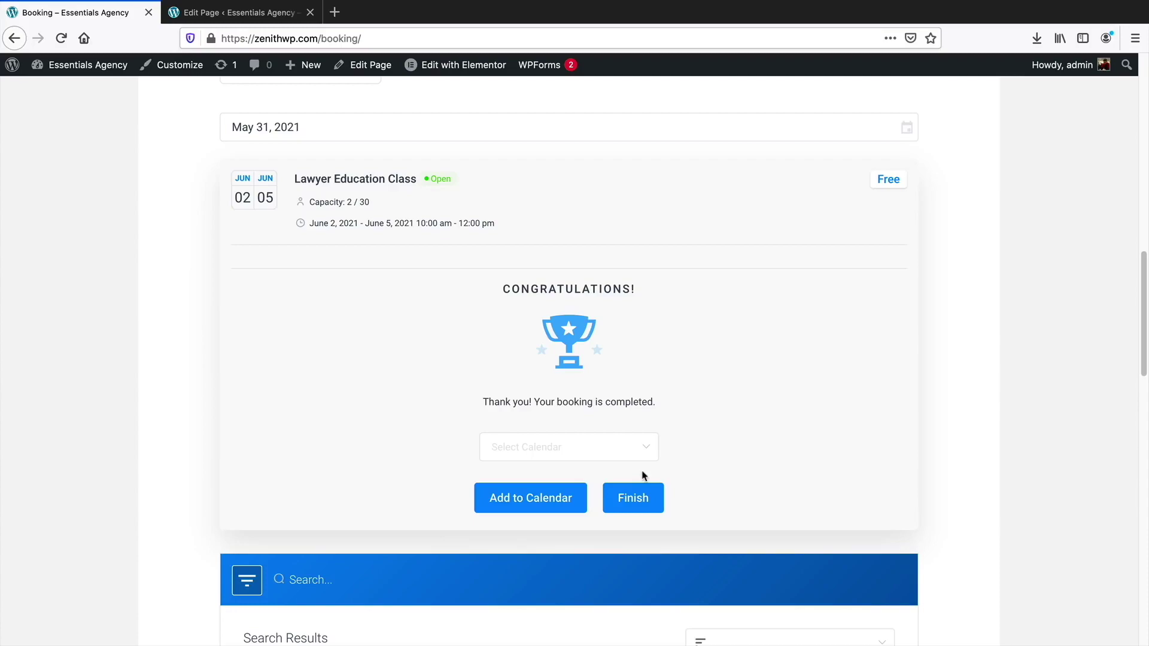
click(263, 16)
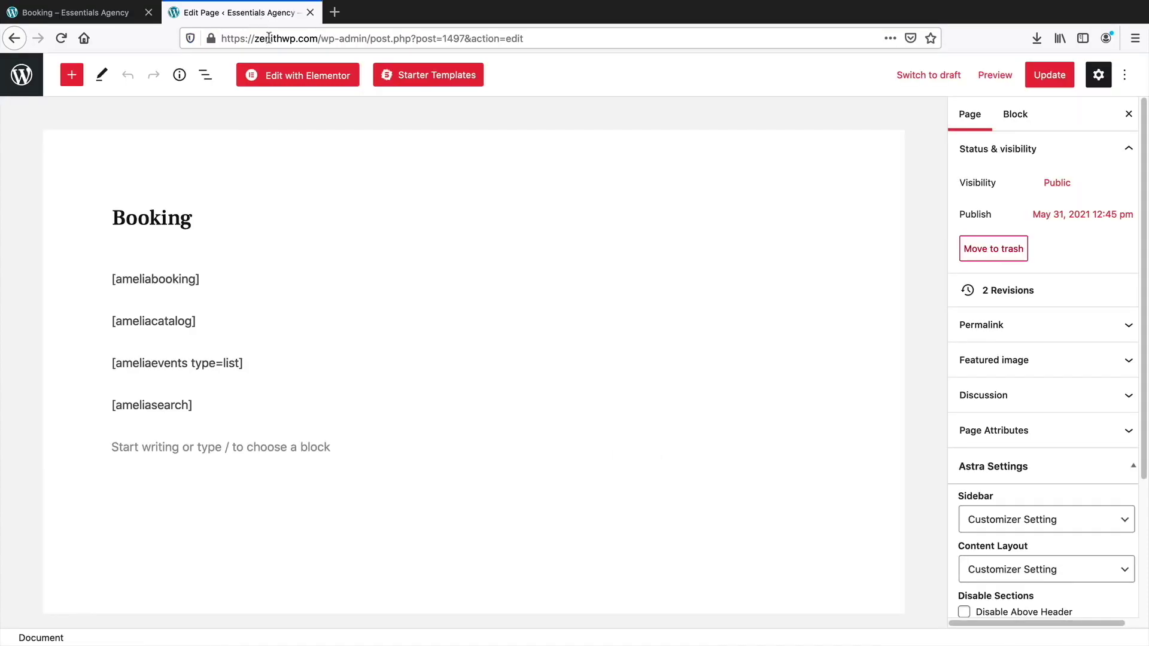
triple_click(159, 279)
triple_click(162, 321)
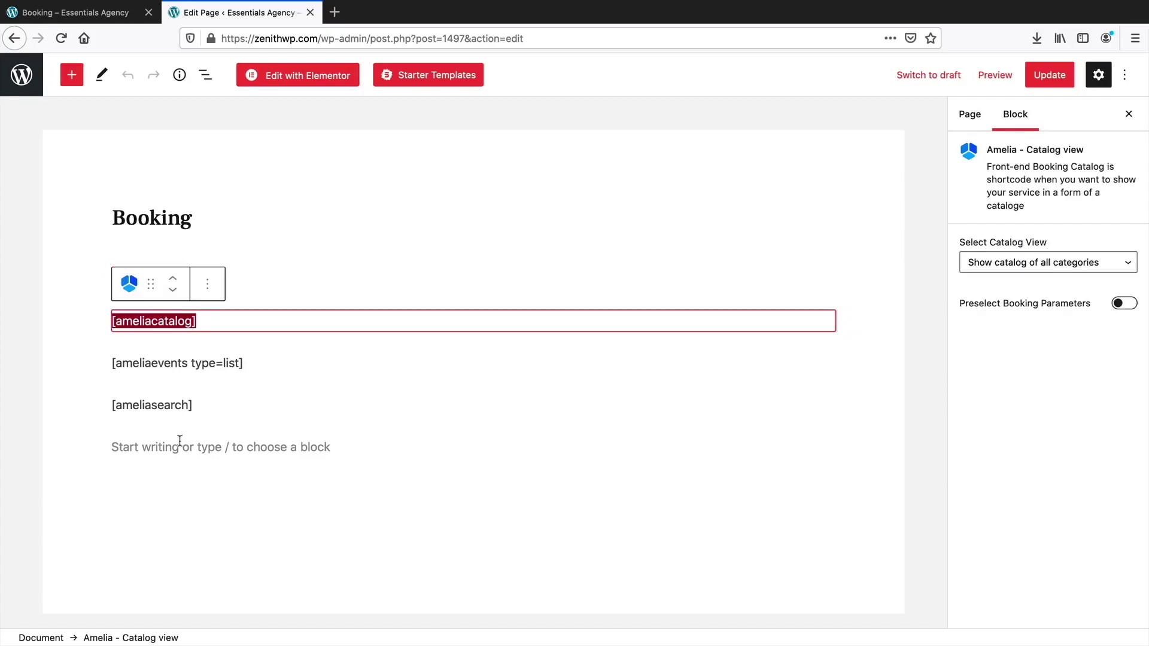
triple_click(178, 362)
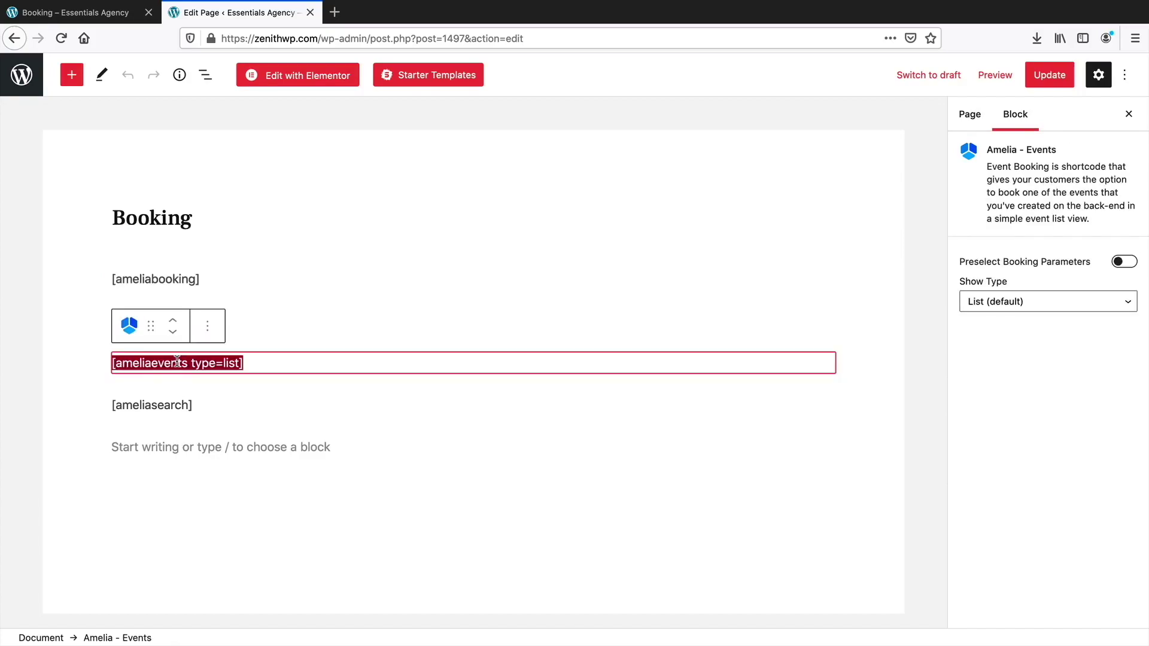
triple_click(165, 406)
click(188, 450)
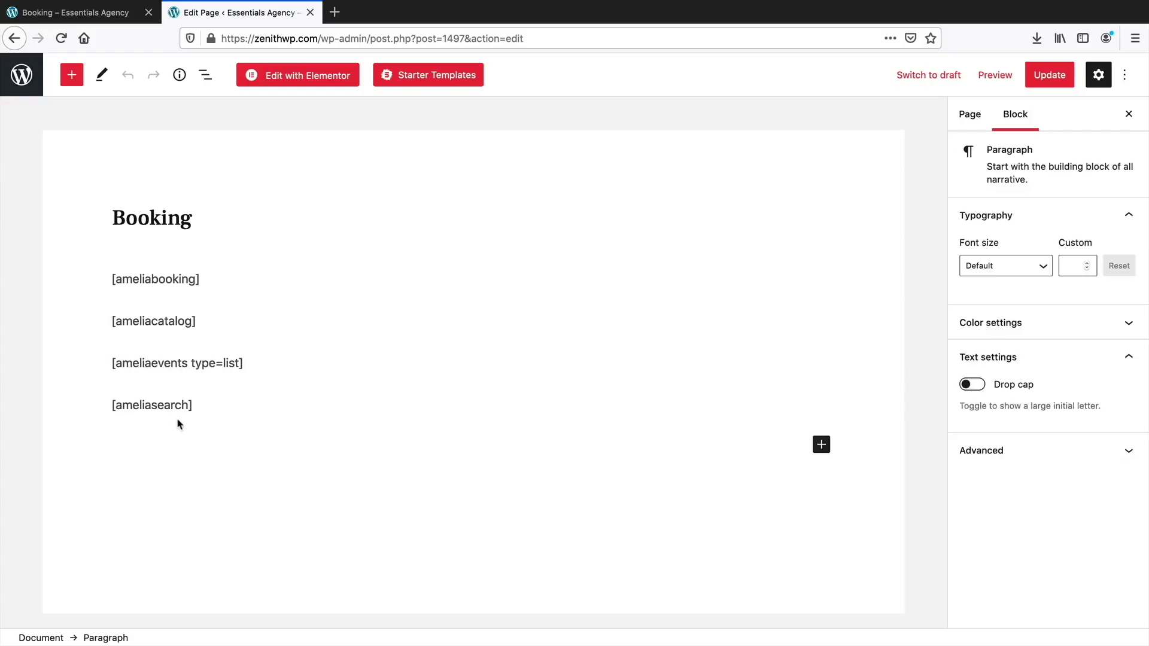
click(75, 12)
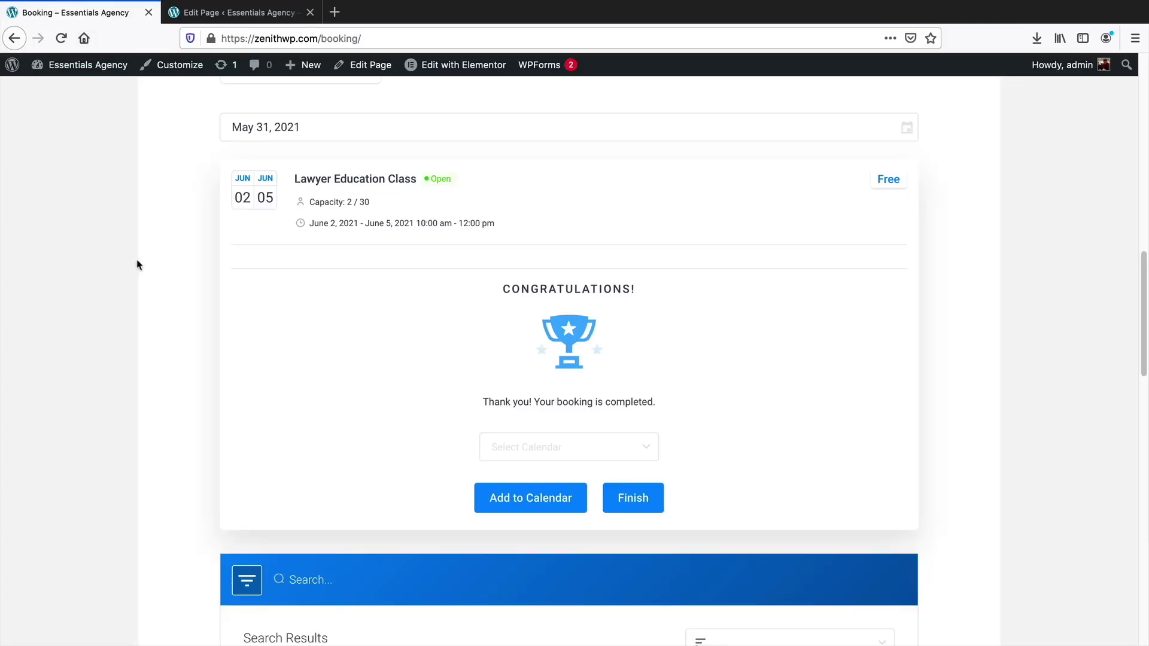
- Filter the appointment search to June 3, 2021 between 09:30 and 10:00
scroll(150, 318, down, 7)
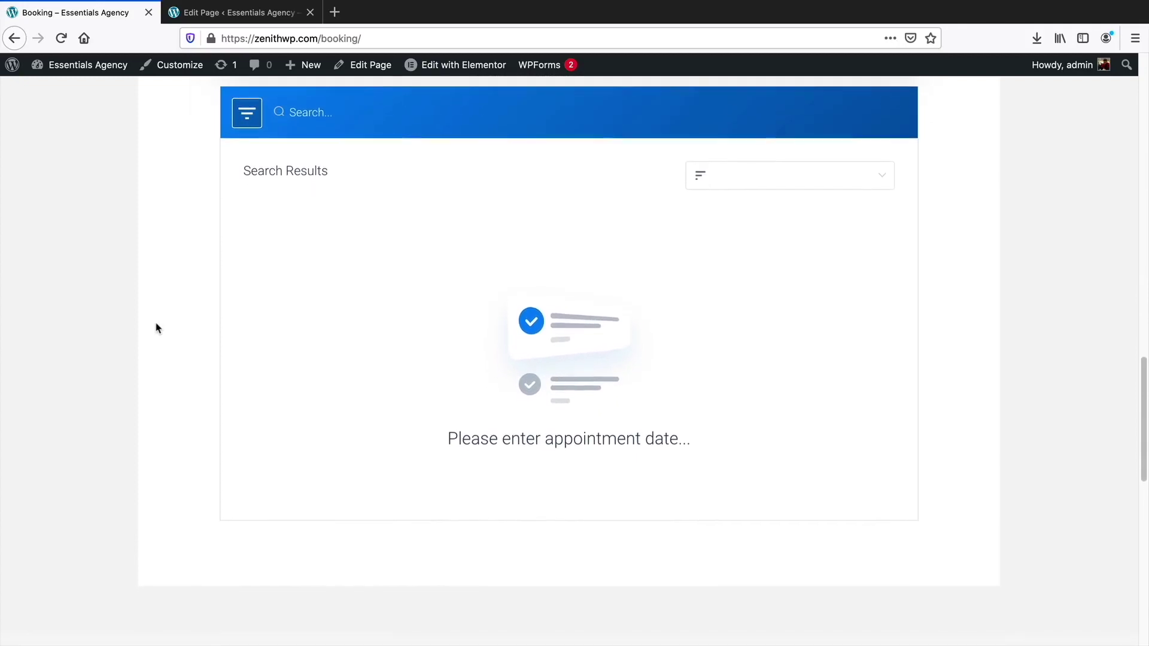
scroll(156, 328, up, 1)
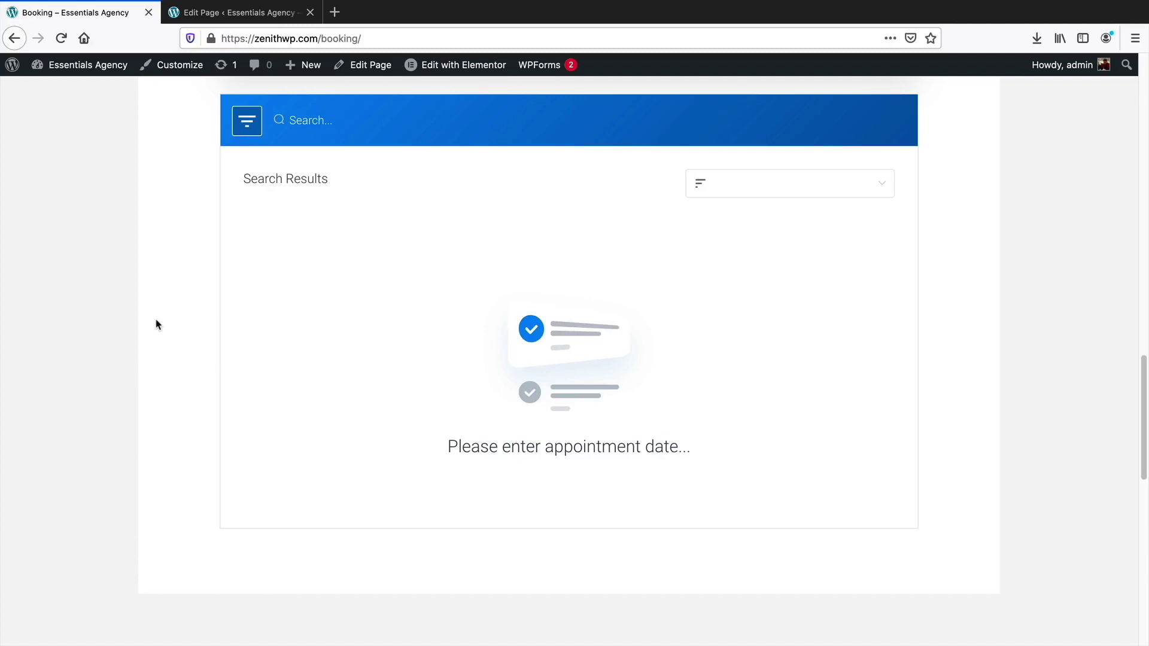
click(246, 121)
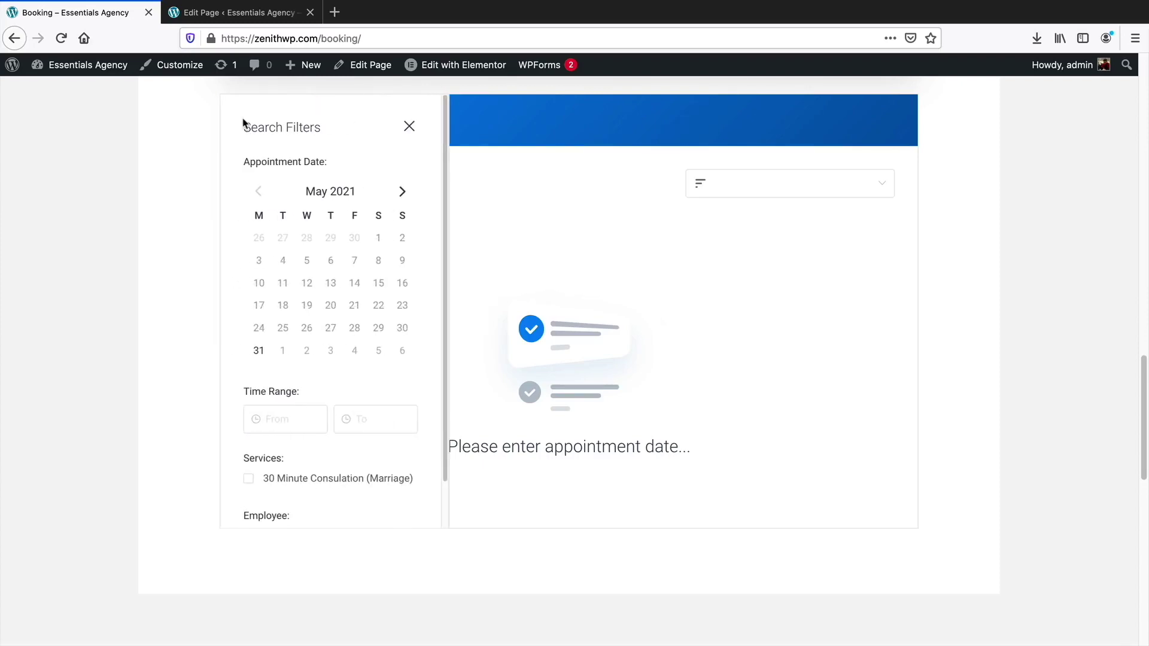
click(401, 191)
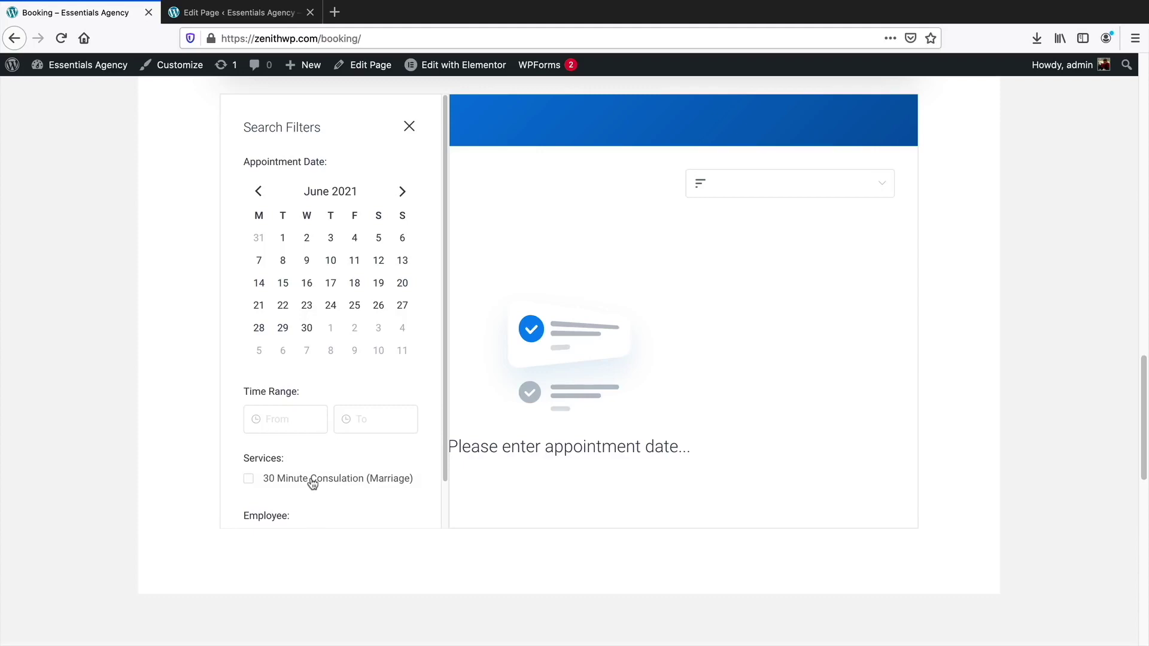
click(331, 239)
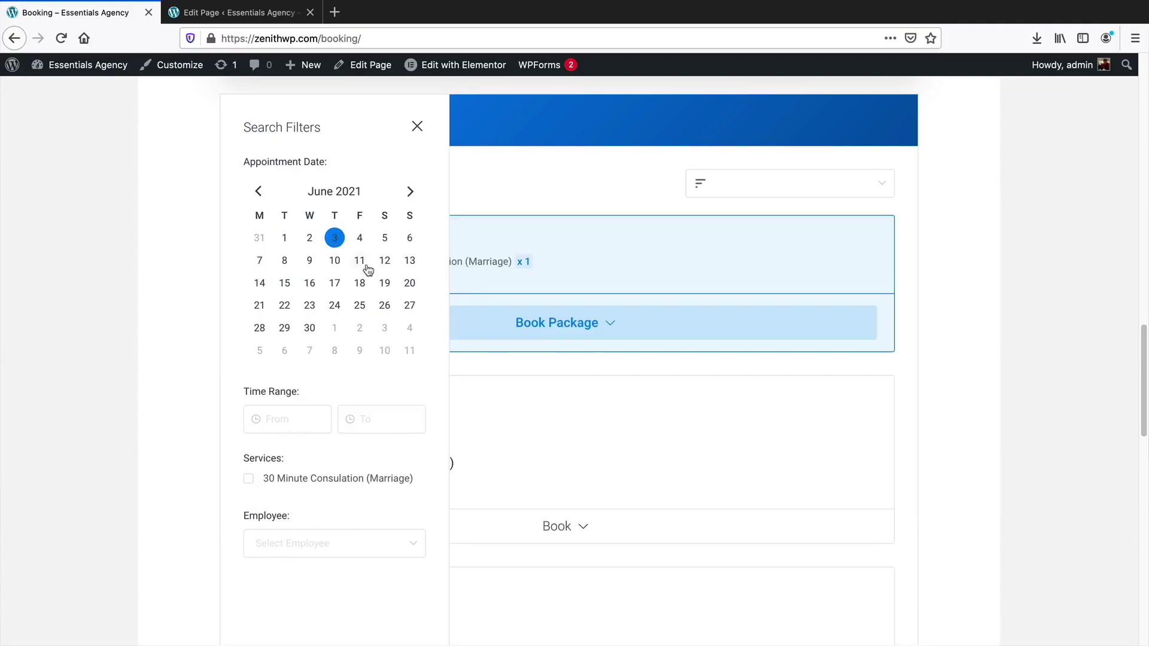
click(300, 418)
click(279, 477)
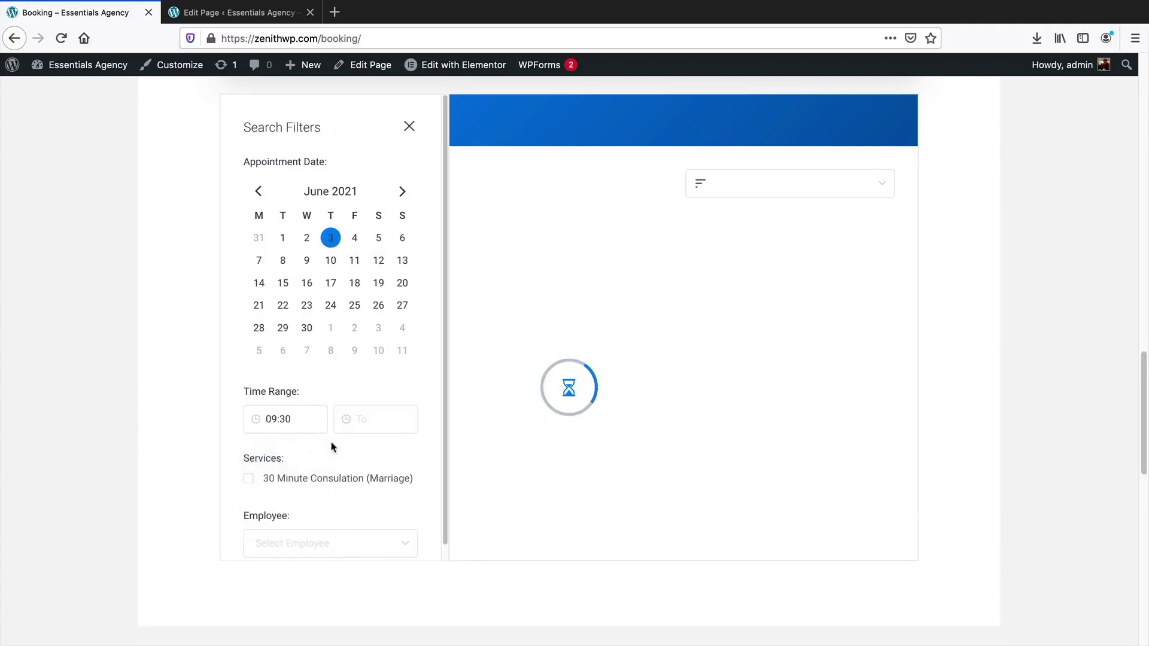
click(358, 421)
click(362, 508)
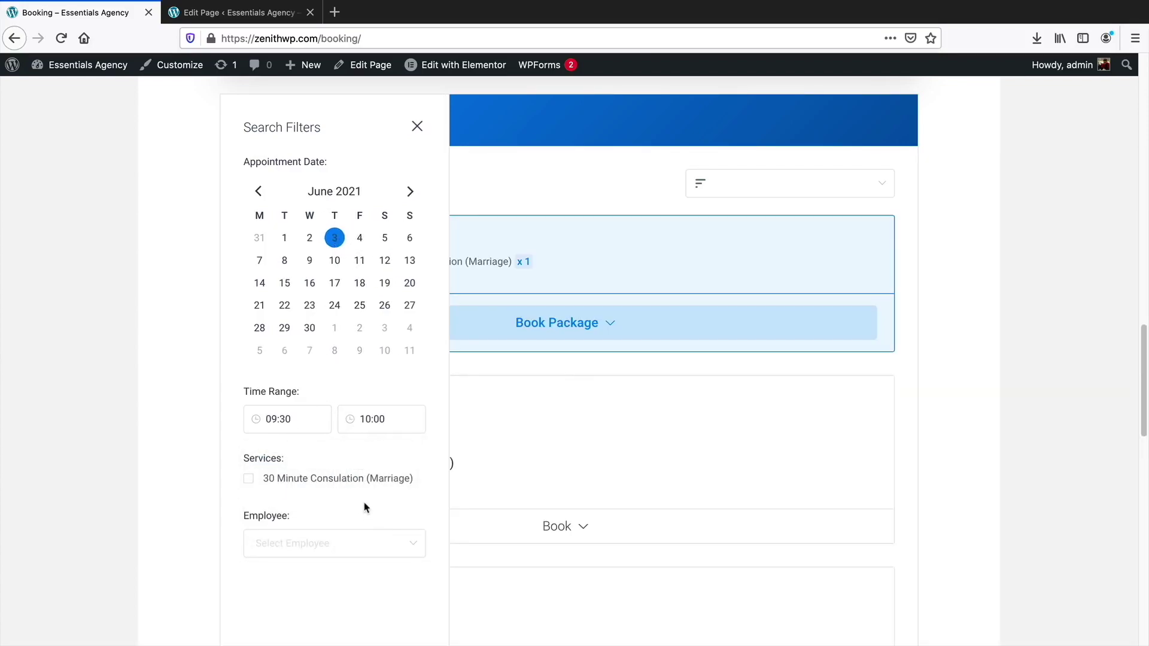
- Restrict the search results to one employee and close the filters panel
click(248, 480)
scroll(276, 482, down, 2)
click(359, 416)
click(320, 465)
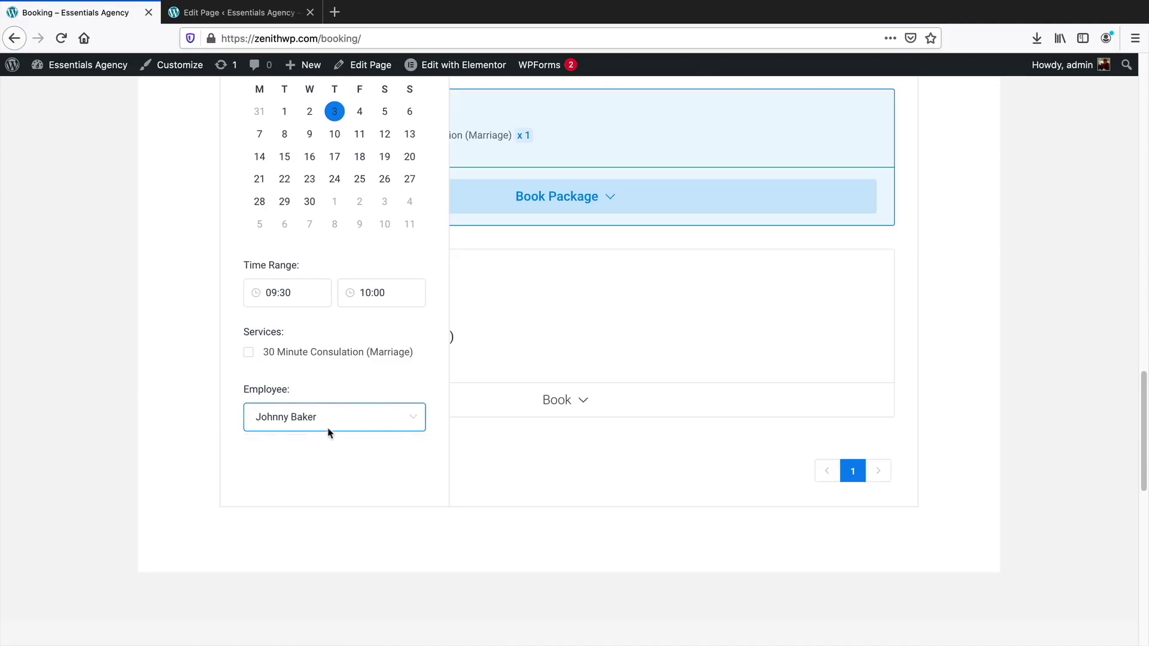
click(305, 353)
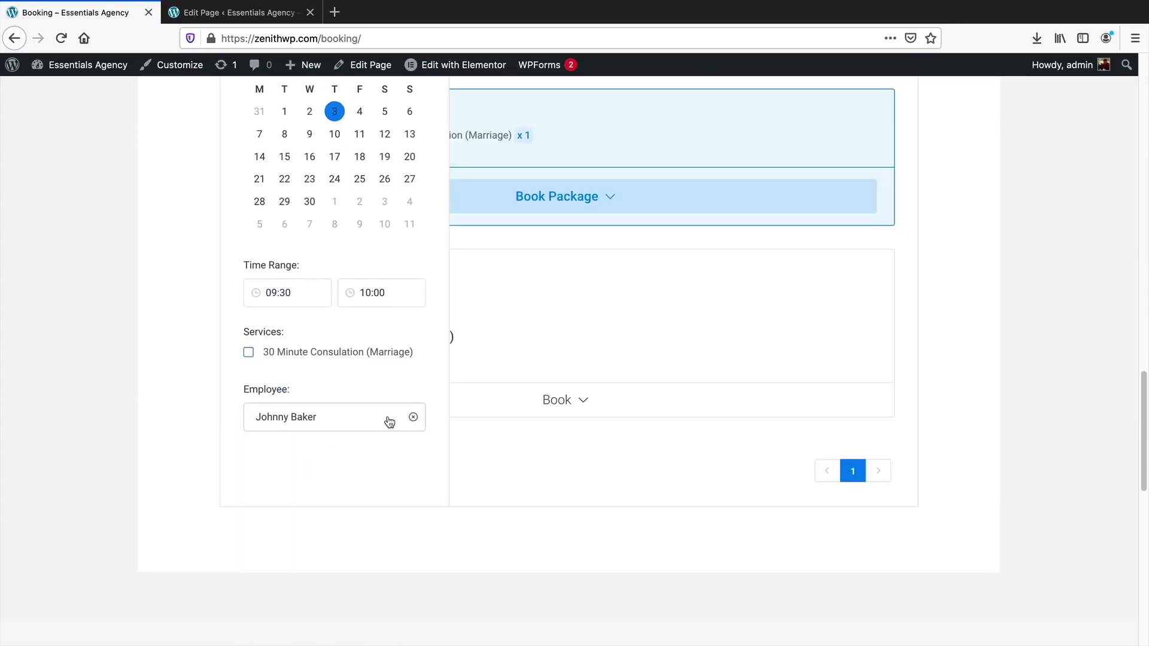
scroll(441, 415, up, 1)
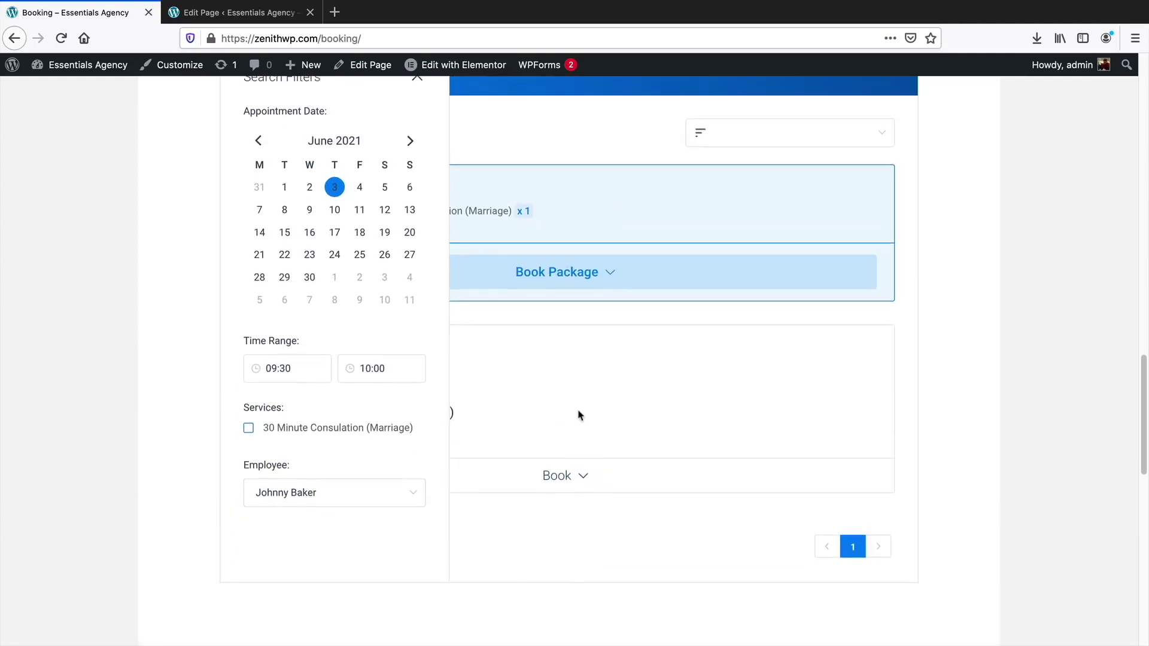
scroll(572, 415, up, 1)
click(419, 135)
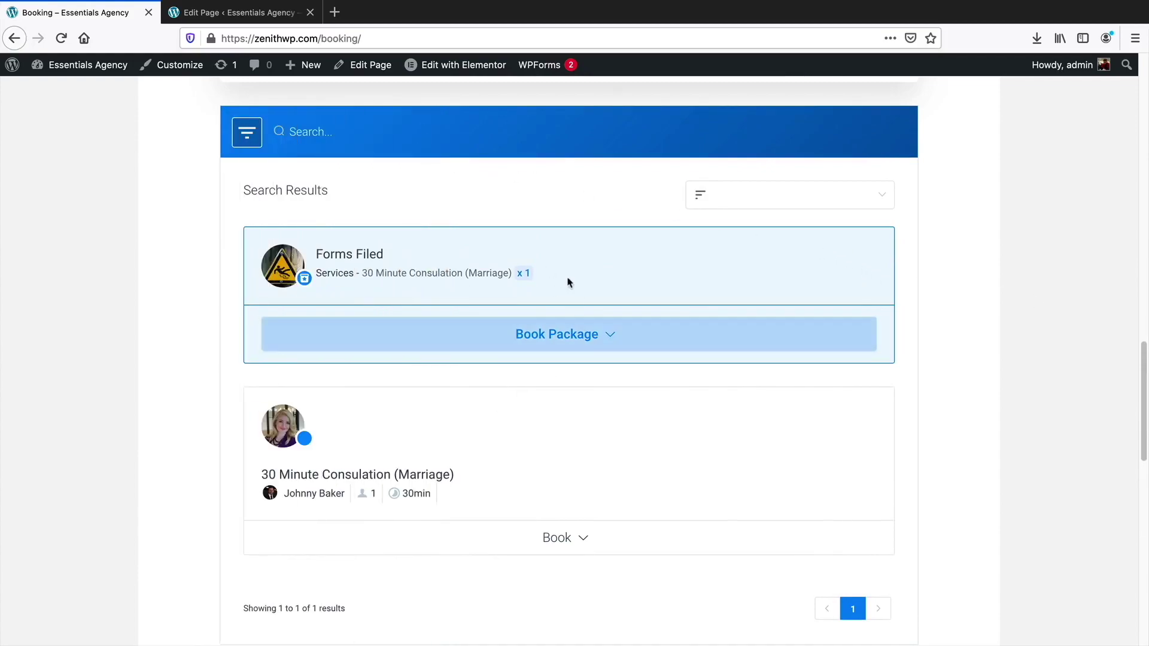
- Book the marriage consultation's 12:00 pm - 12:30 pm slot from the results and confirm
scroll(551, 507, down, 1)
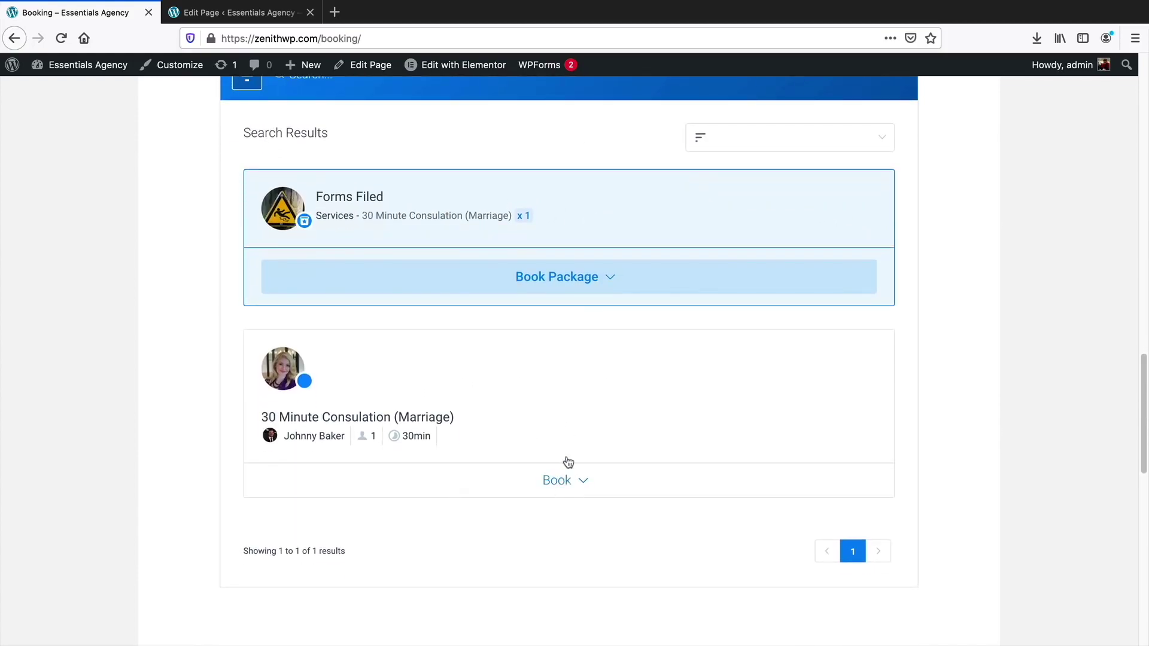
scroll(488, 263, down, 1)
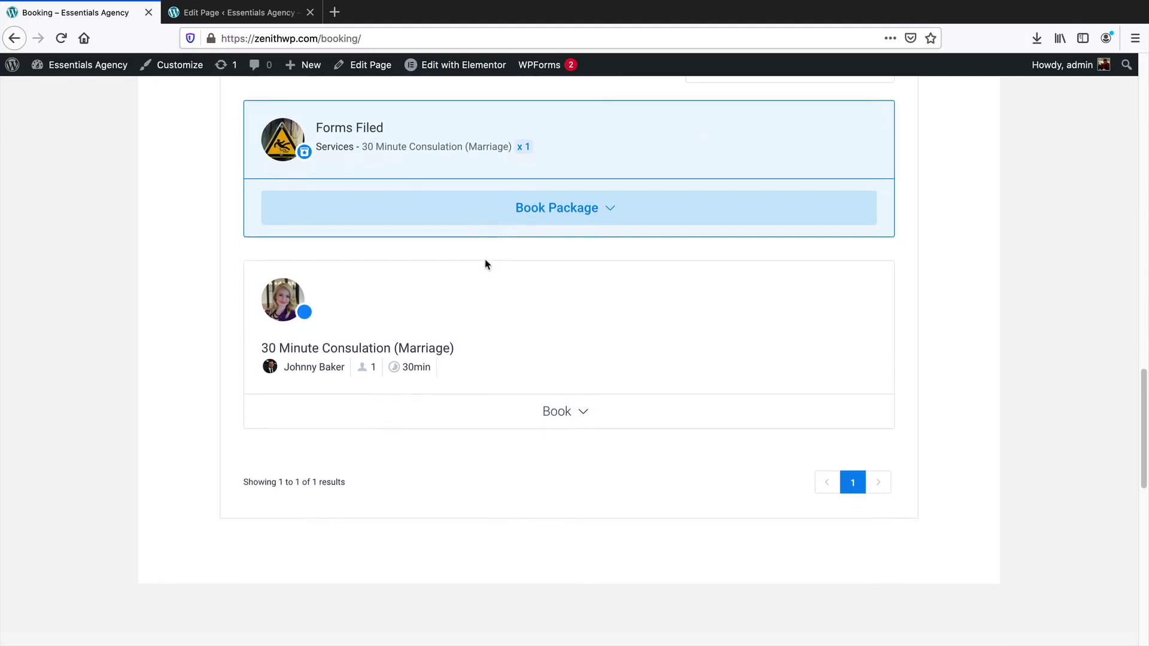
click(558, 413)
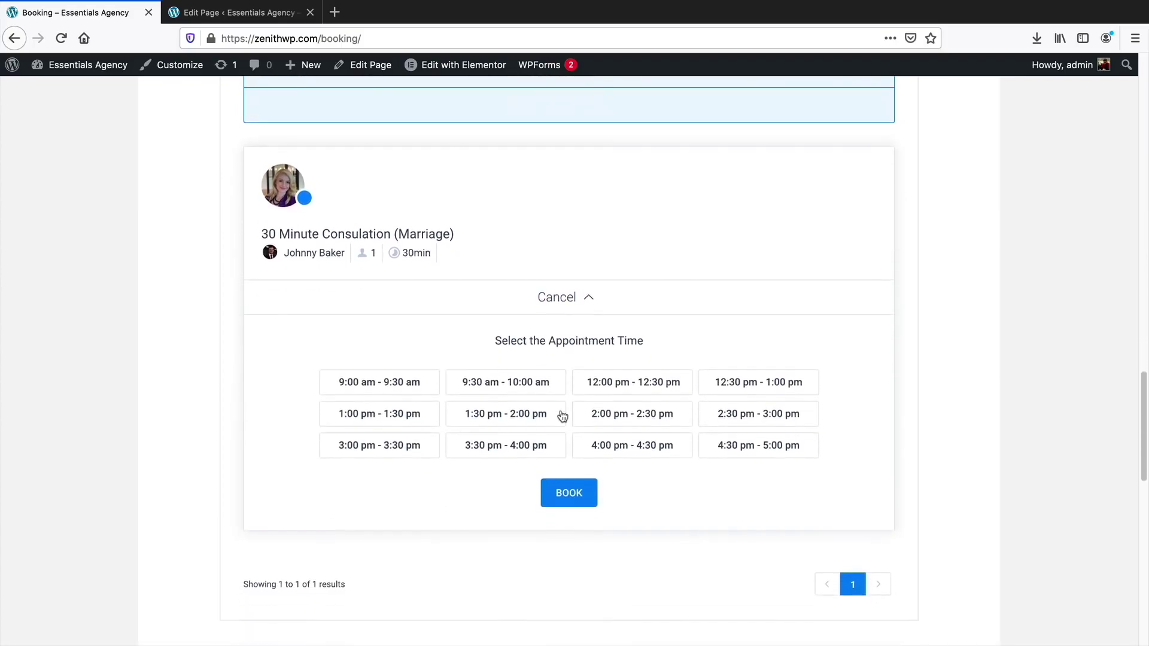
click(620, 383)
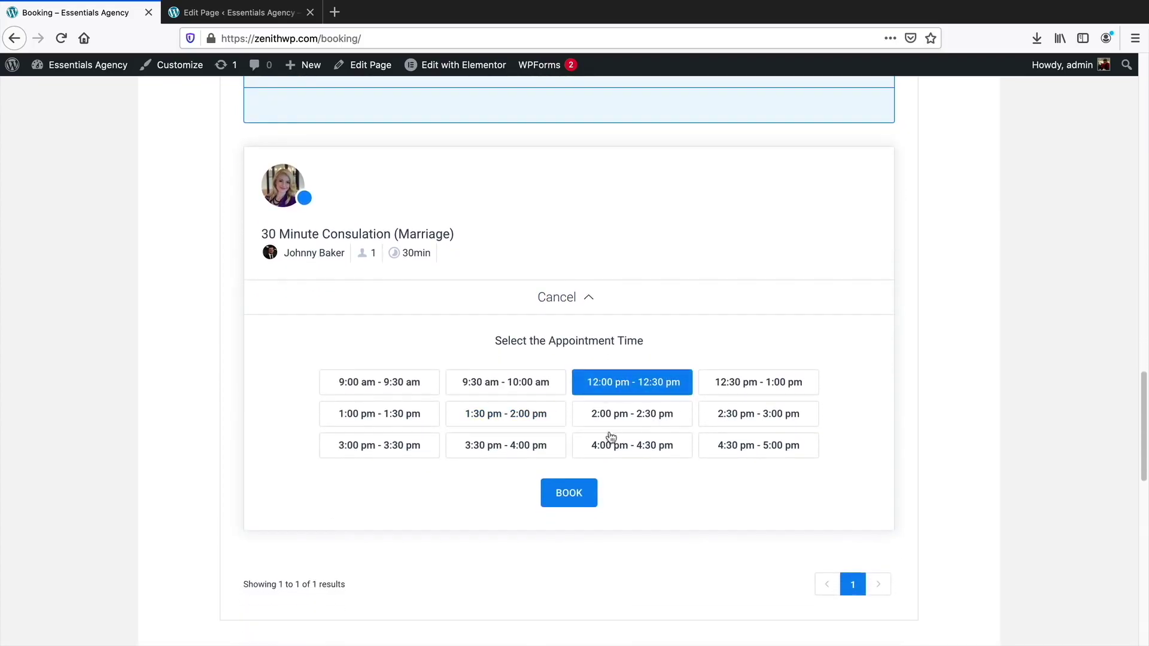
click(578, 493)
click(589, 547)
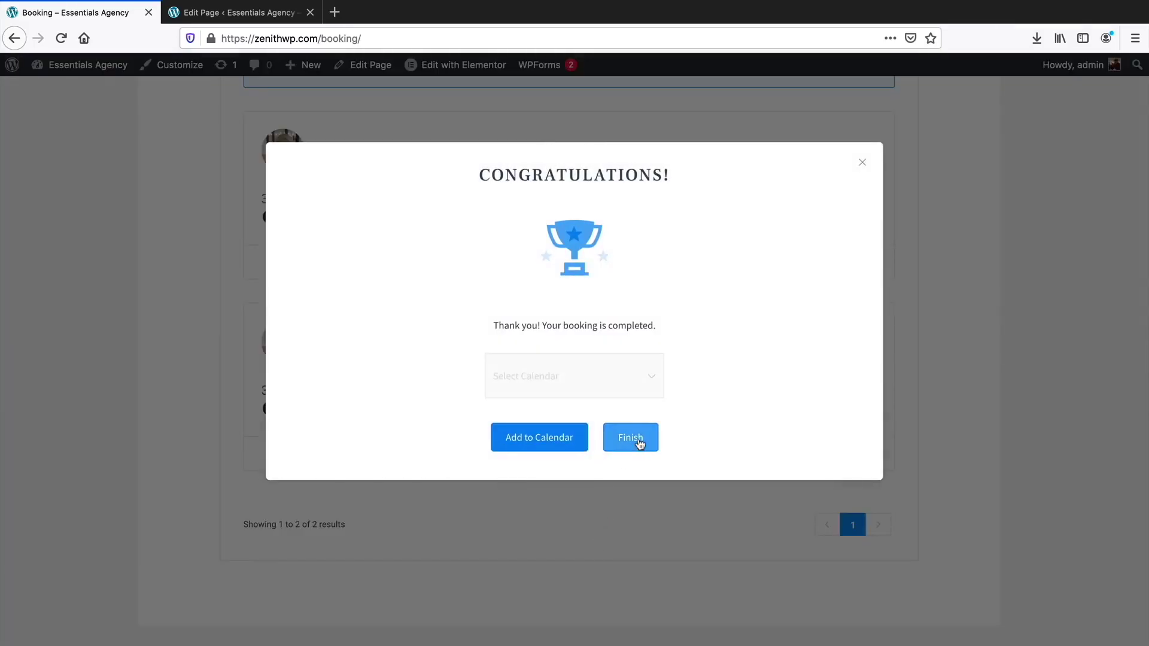
- Close the Congratulations booking message and return to the top of the Booking page
click(634, 440)
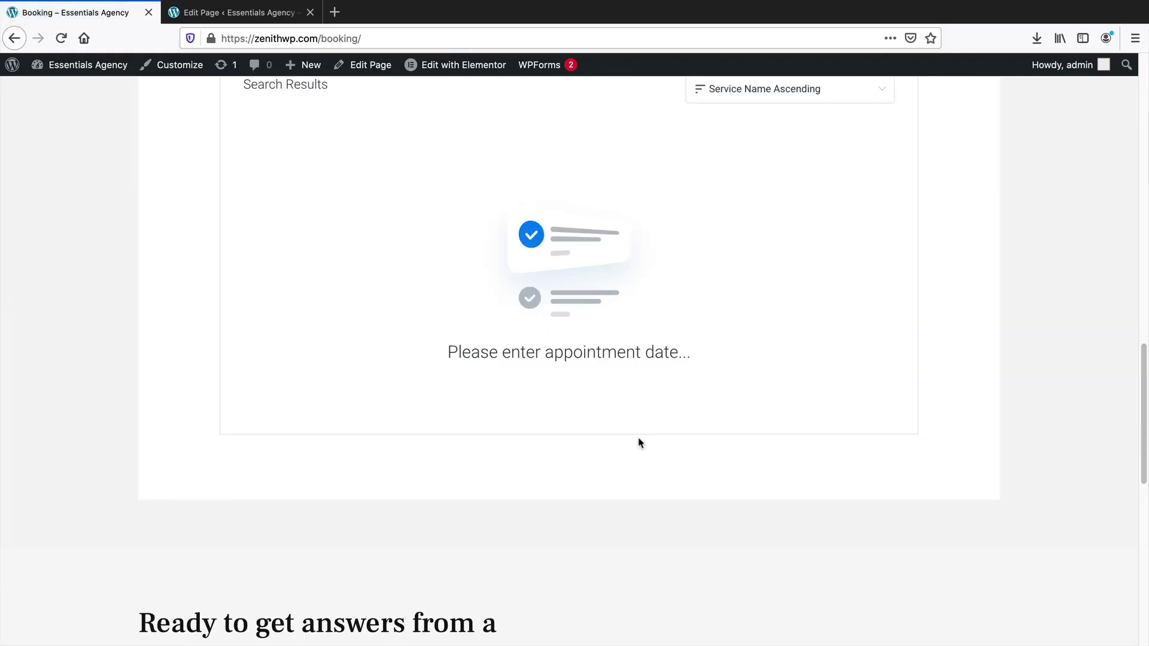
scroll(639, 443, up, 2)
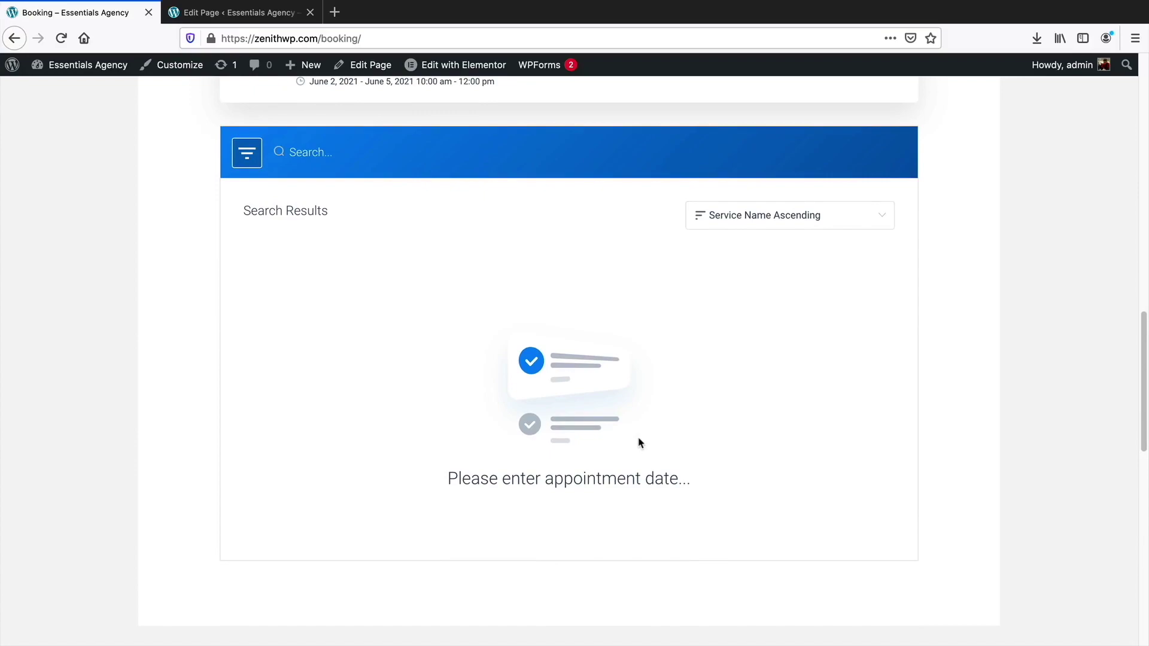
scroll(639, 443, up, 5)
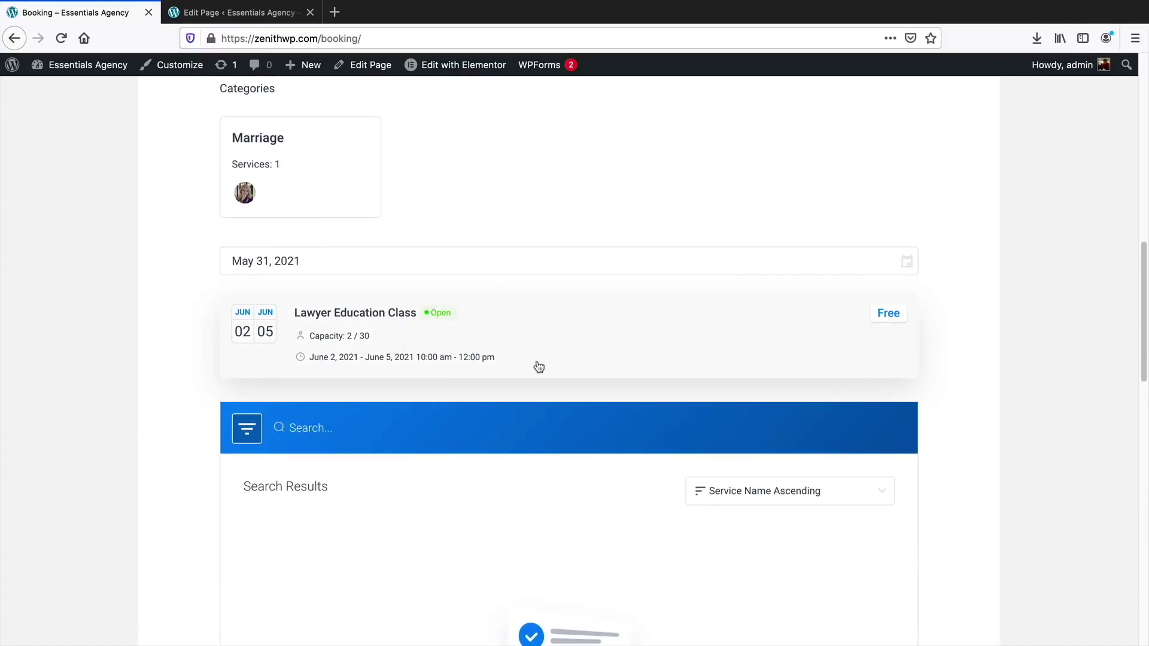
scroll(419, 276, up, 1)
scroll(347, 508, up, 7)
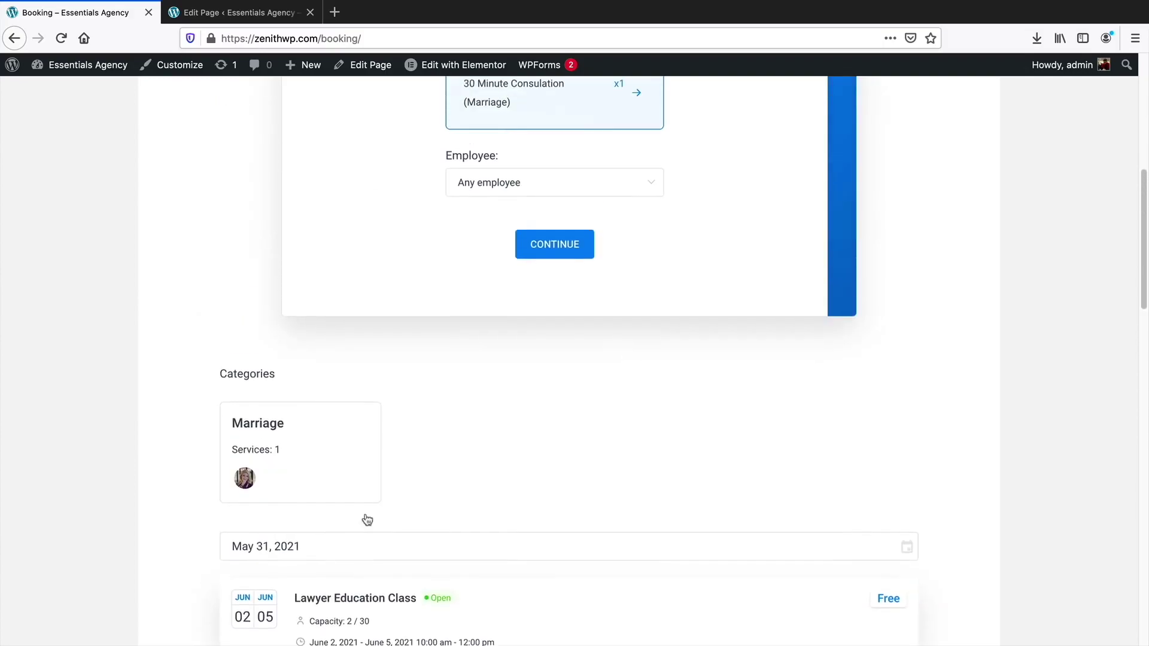
scroll(455, 479, up, 3)
scroll(523, 428, down, 1)
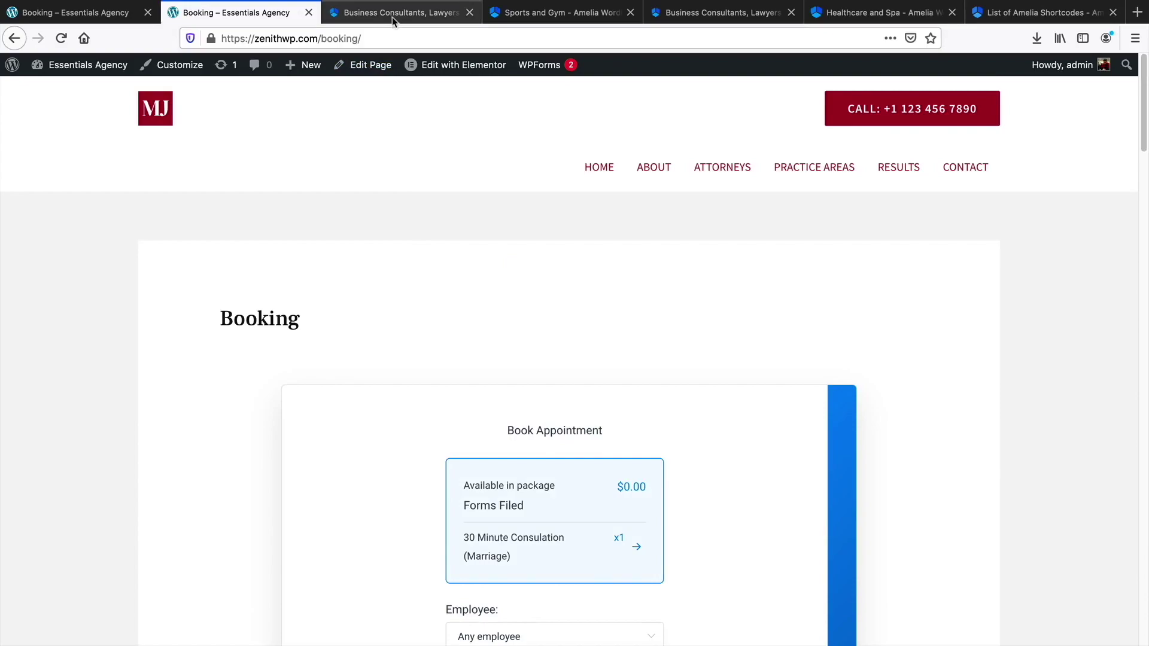
- In the Business Consultants demo, choose Family business services with employee Aaron David
click(393, 14)
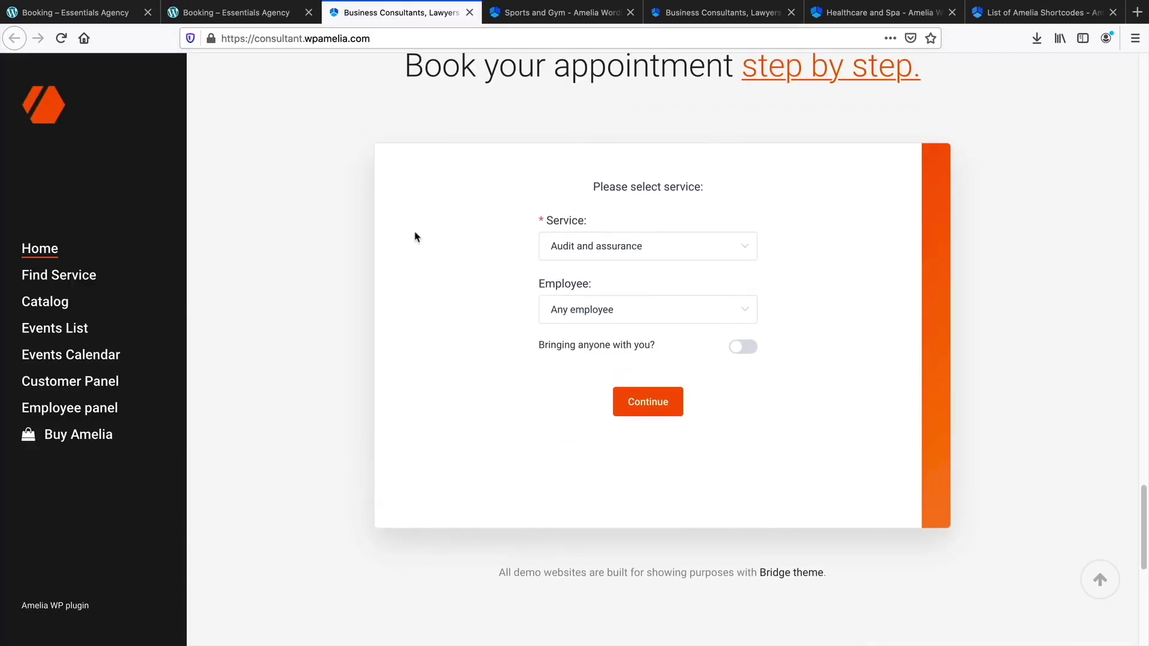
scroll(415, 237, up, 1)
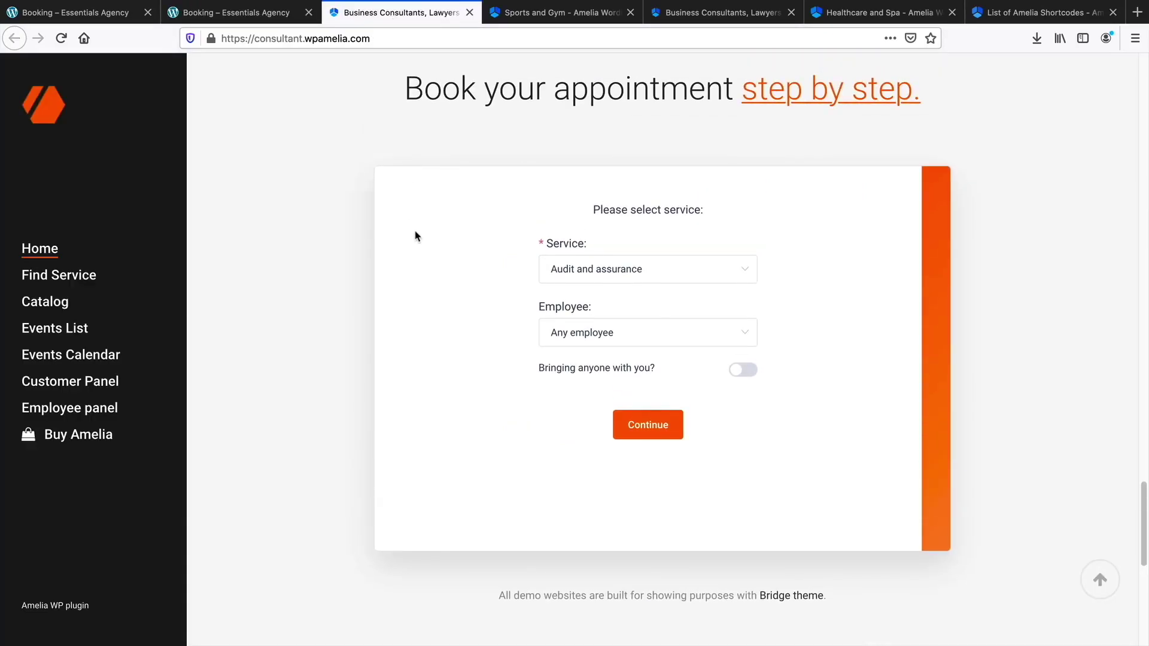
drag(1144, 522, 1120, 535)
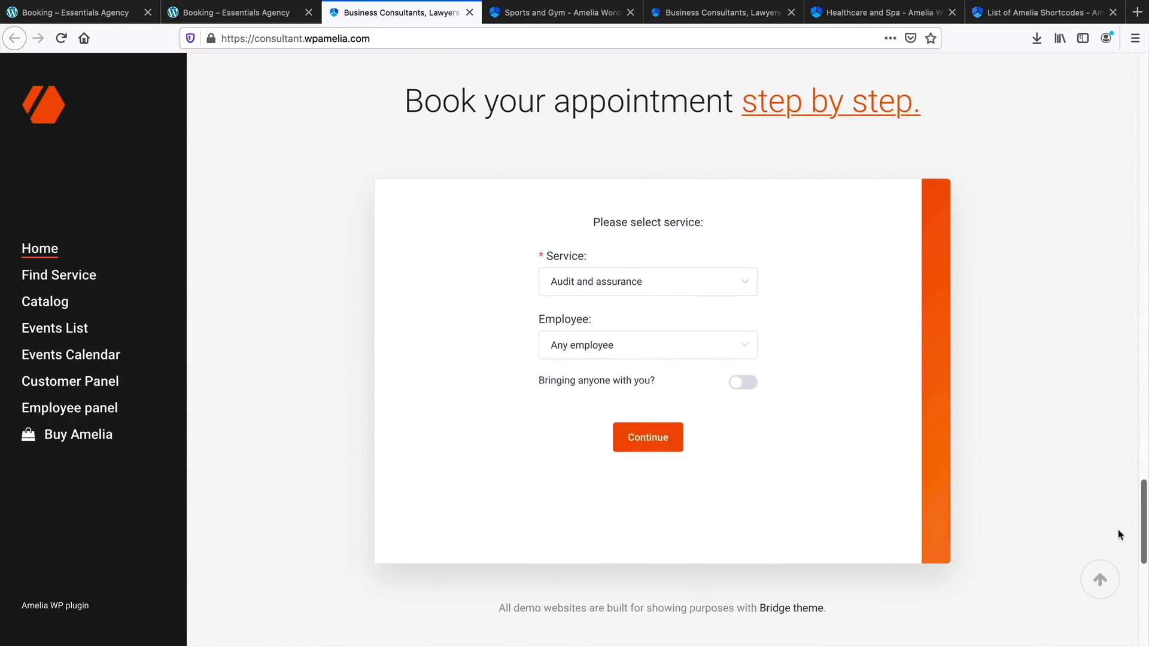
click(646, 270)
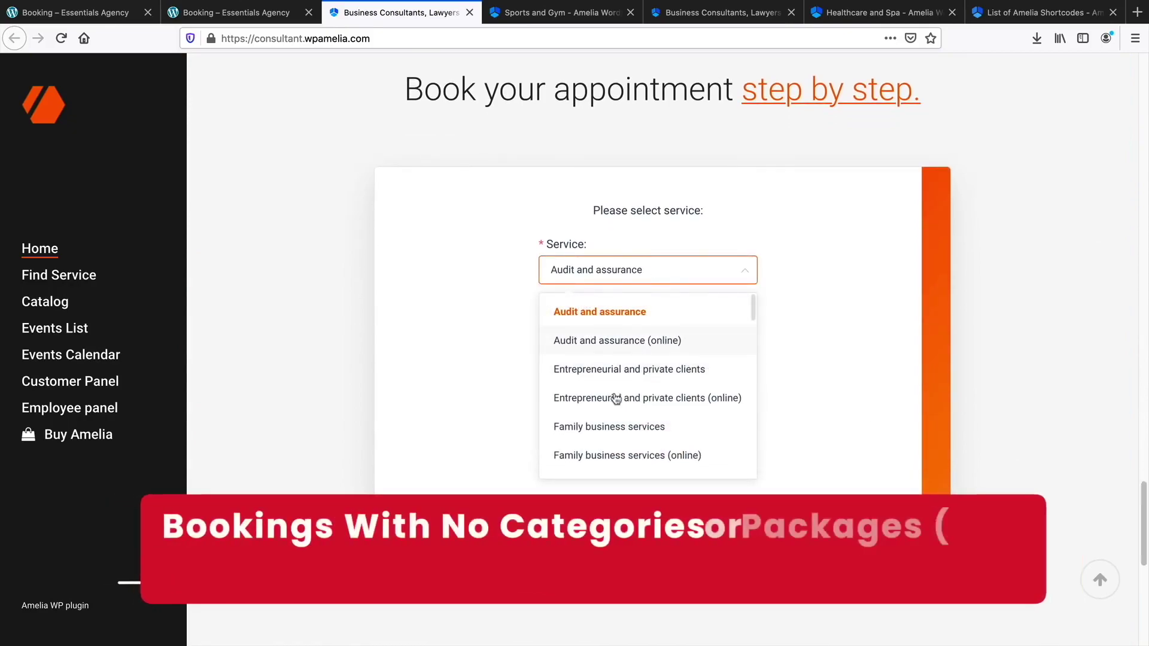
click(617, 426)
click(645, 333)
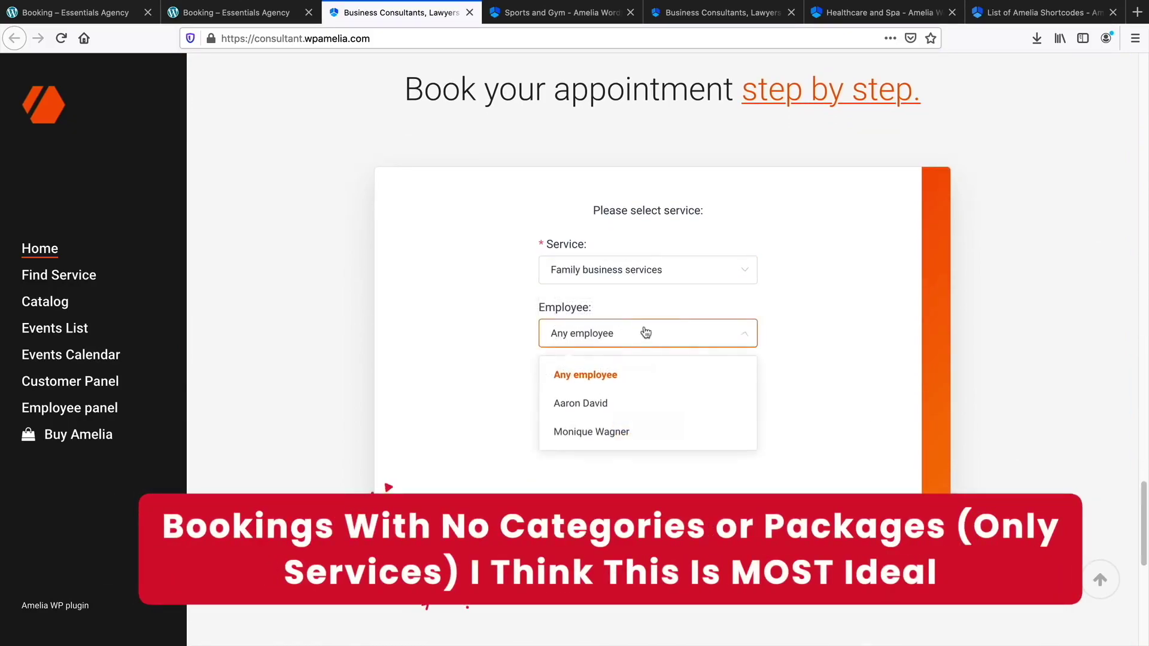
click(614, 409)
- Book June 1 at 9:00 am, continue to the details form, then switch to the Sports and Gym demo
click(676, 425)
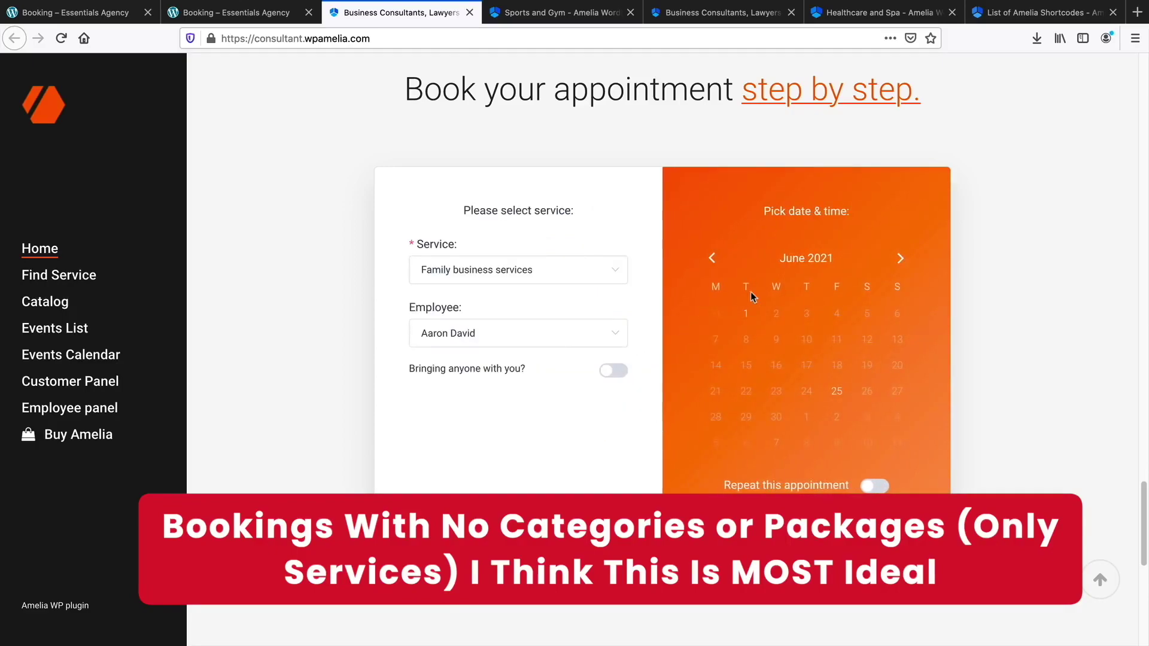
click(745, 313)
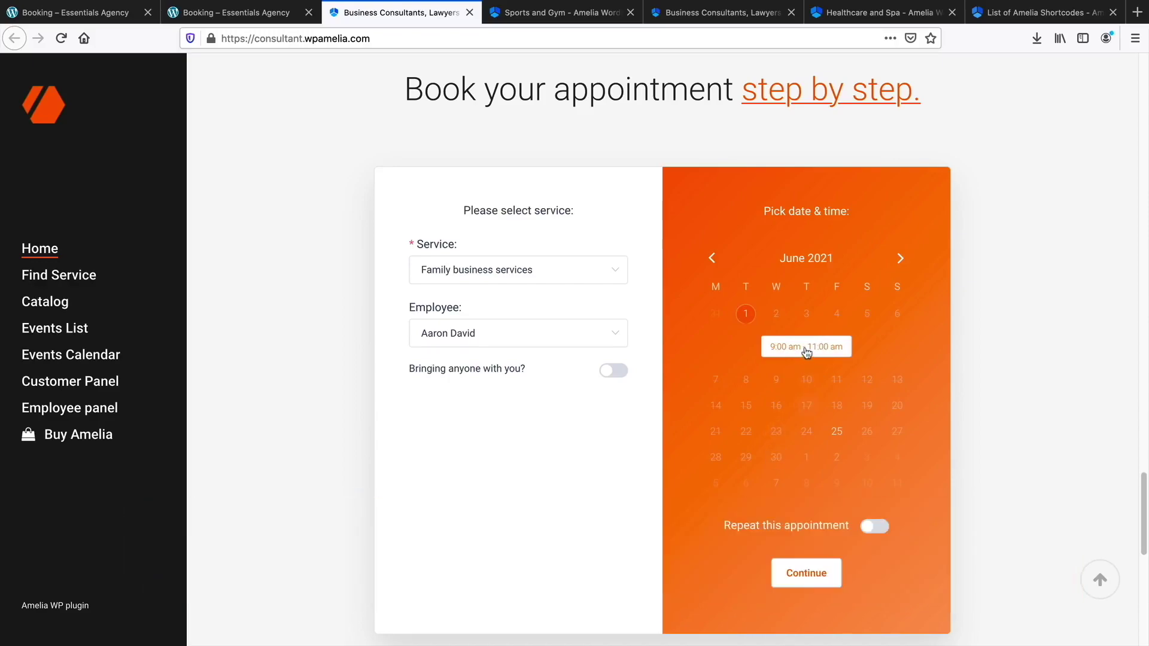
click(827, 572)
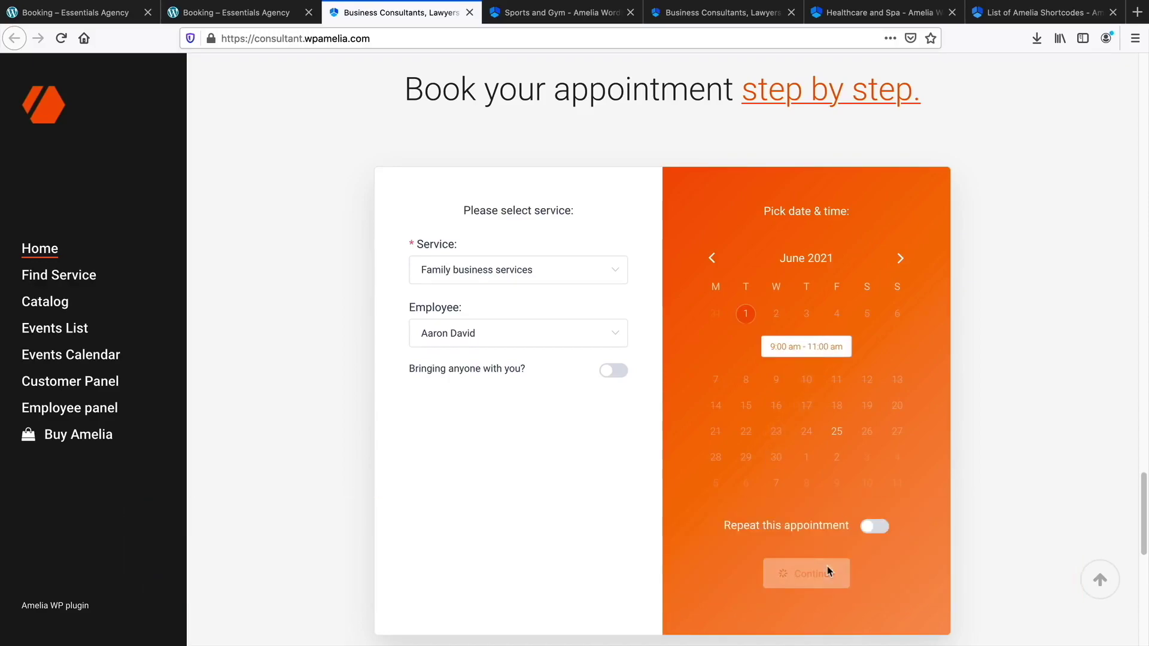
scroll(760, 541, down, 1)
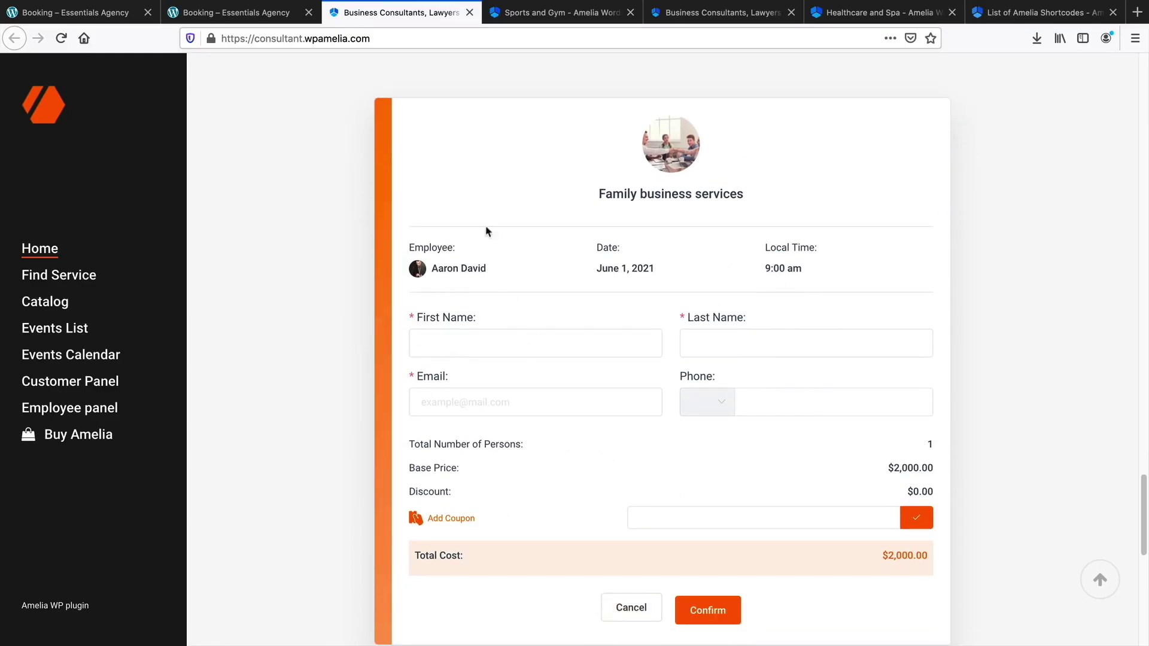
click(538, 13)
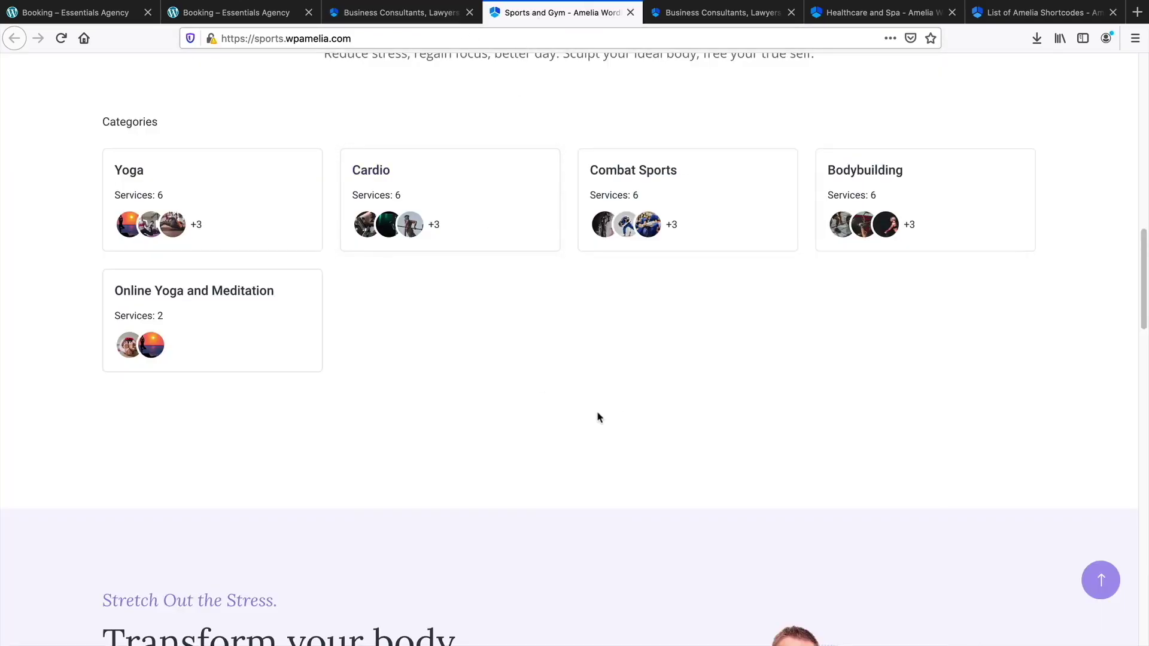
- Open the Yoga category to list Yoga Combo Lite, Yoga Combo Pro and its services
scroll(596, 426, up, 1)
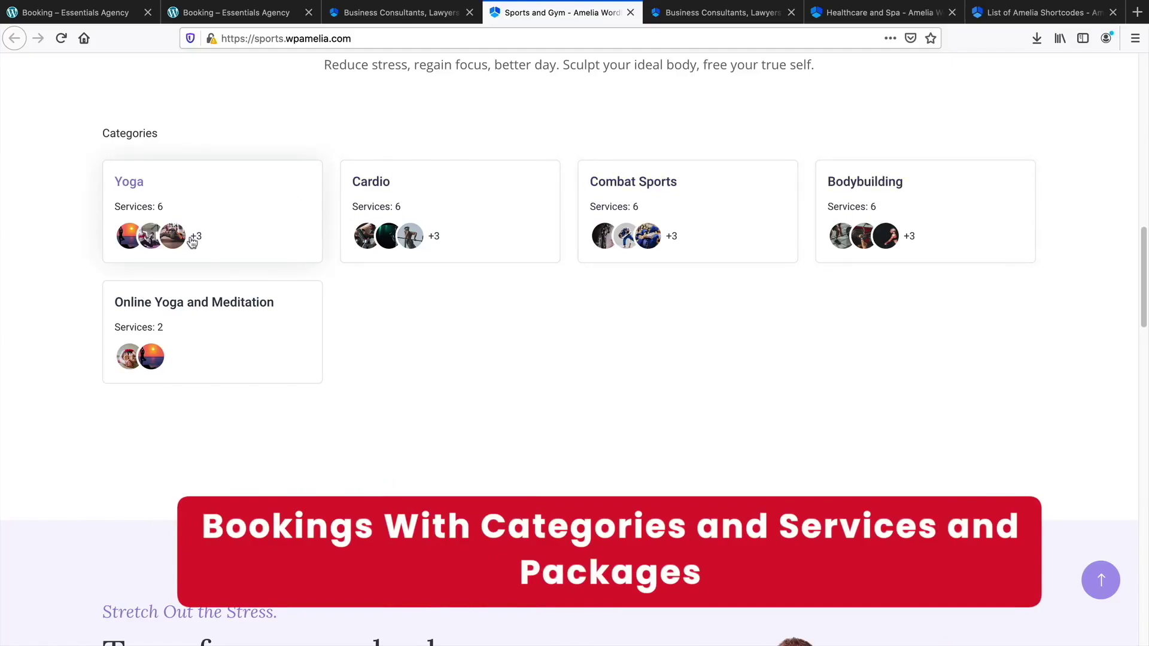
click(223, 228)
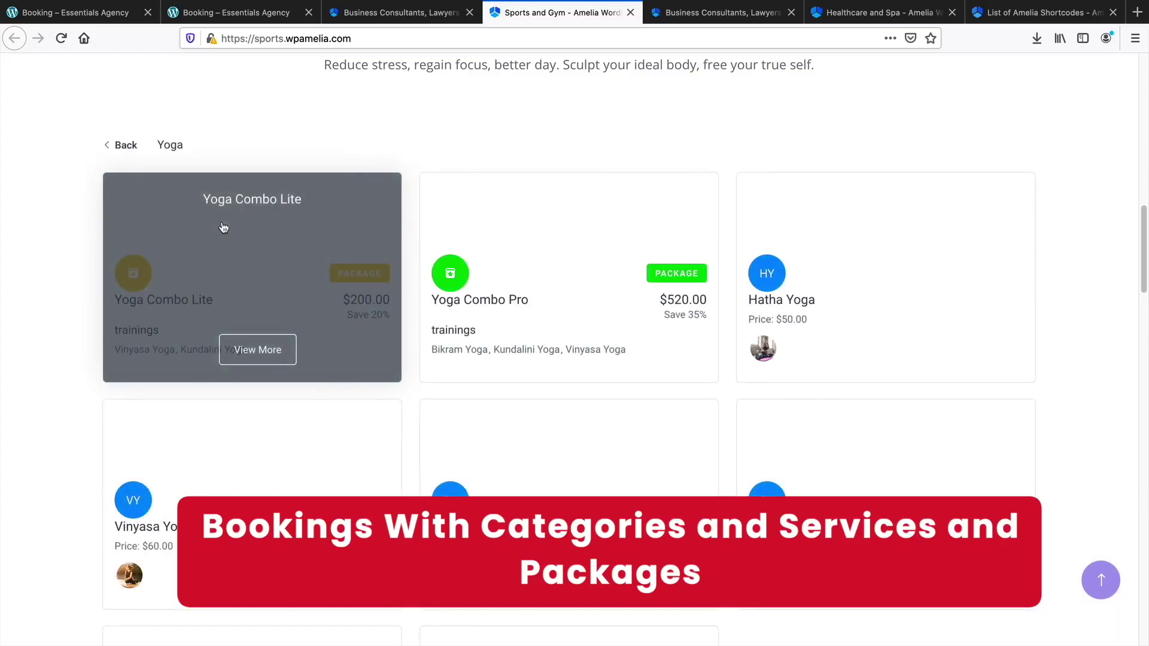
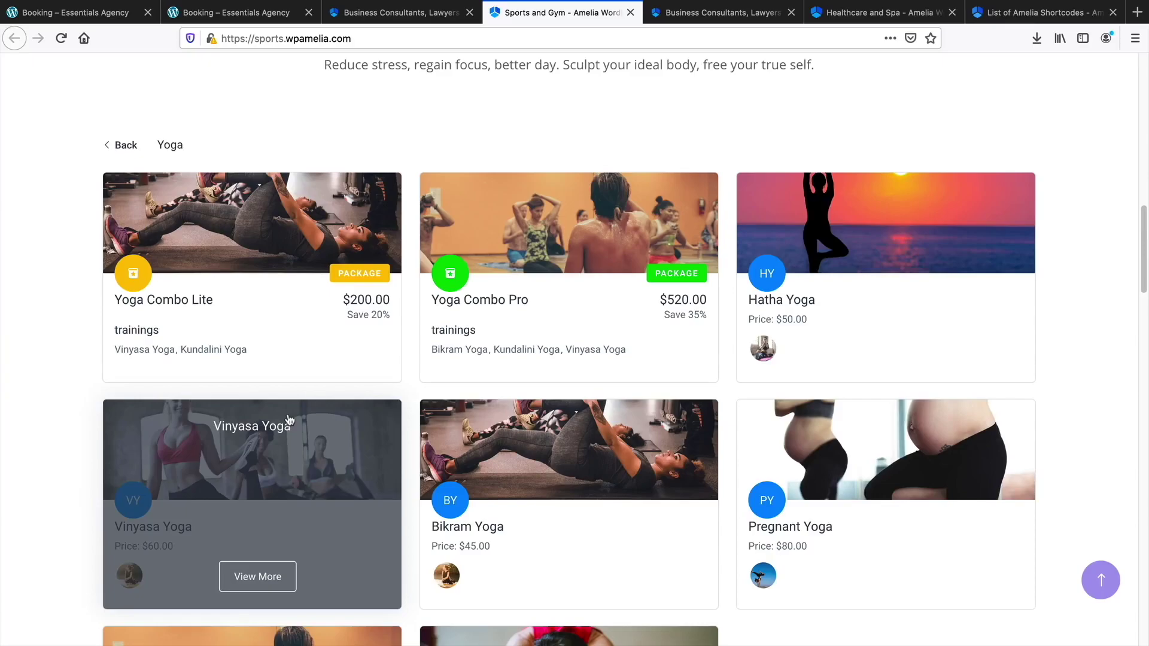
- Browse the Yoga catalog cards, then move to the Business Consultants demo
scroll(289, 421, down, 4)
scroll(289, 420, up, 3)
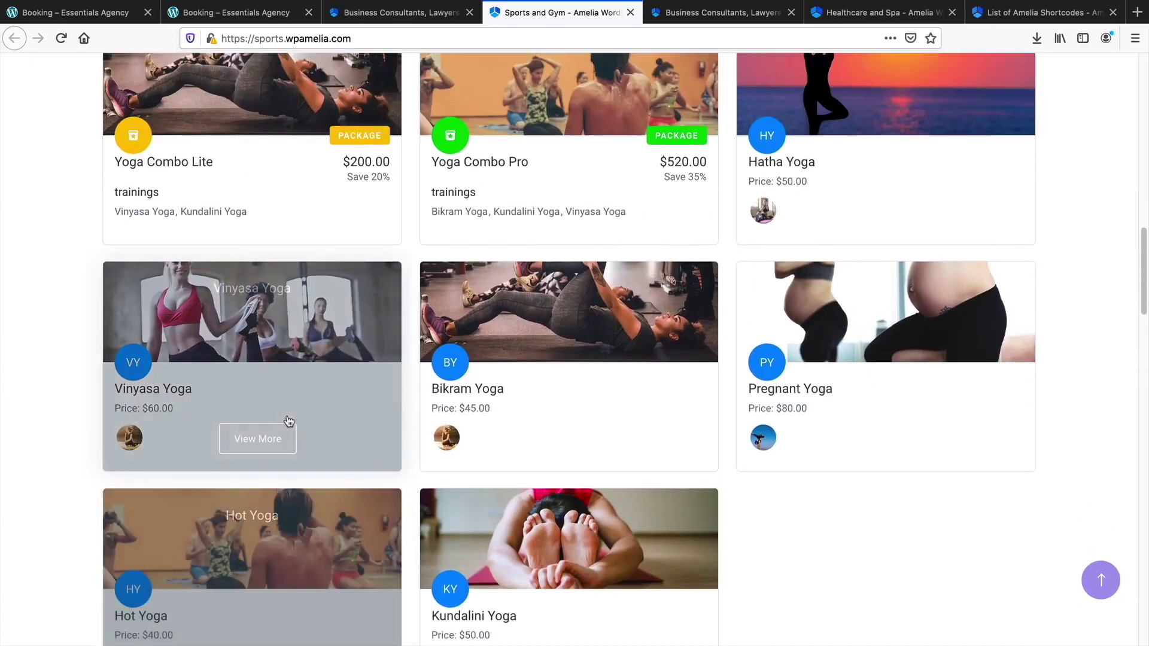
scroll(288, 421, up, 2)
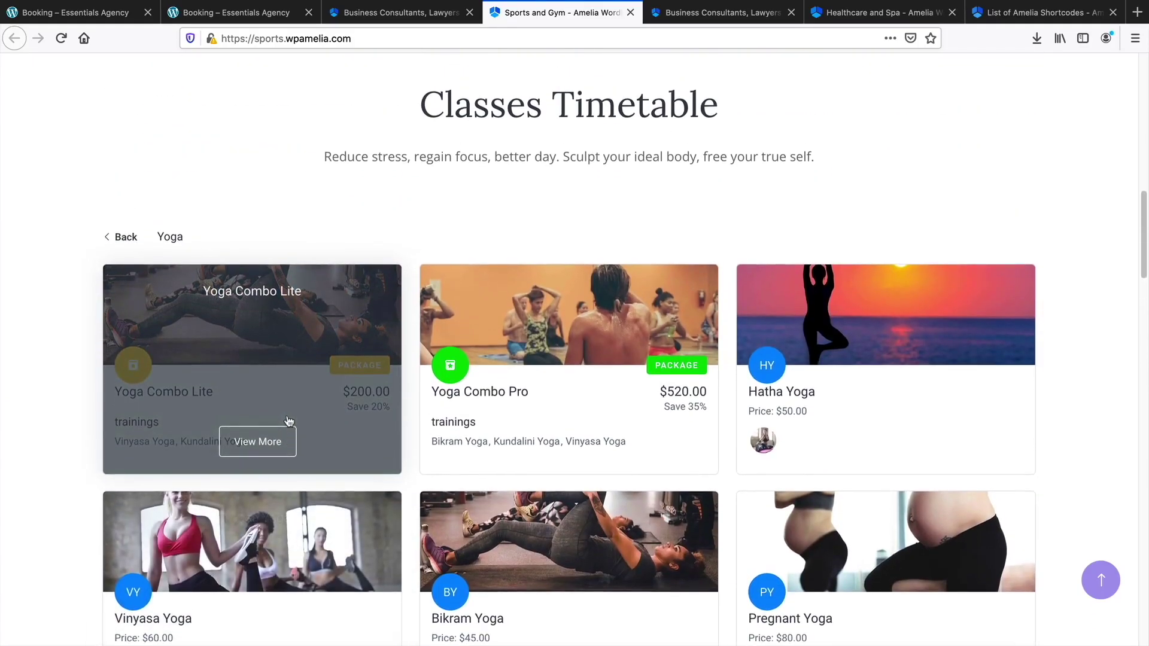
click(694, 15)
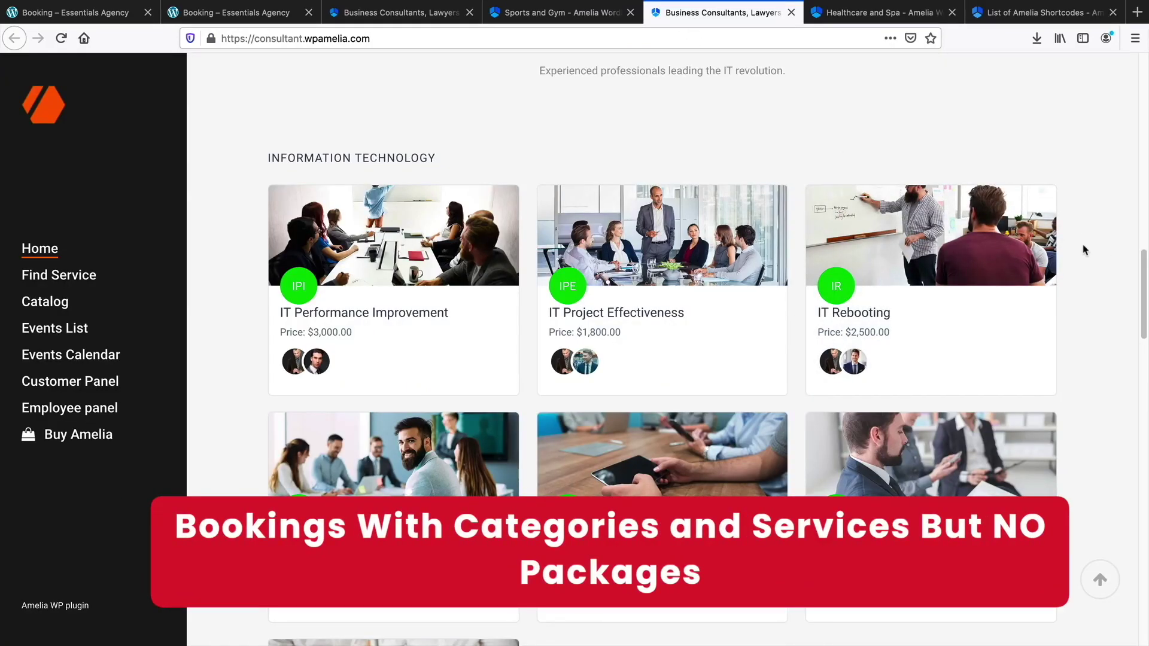
- Review IT services such as IT Rebooting ($2,500) and Big data analysis ($5,000), then go to Healthcare and Spa
mouse_move(1047, 218)
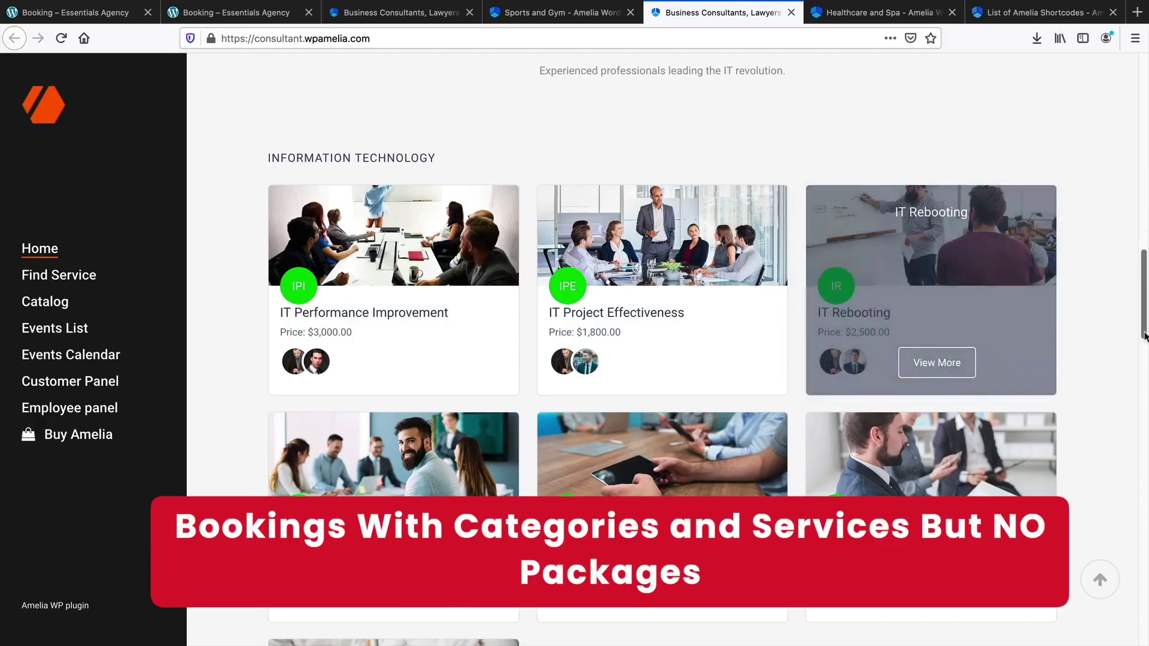
scroll(1066, 410, down, 1)
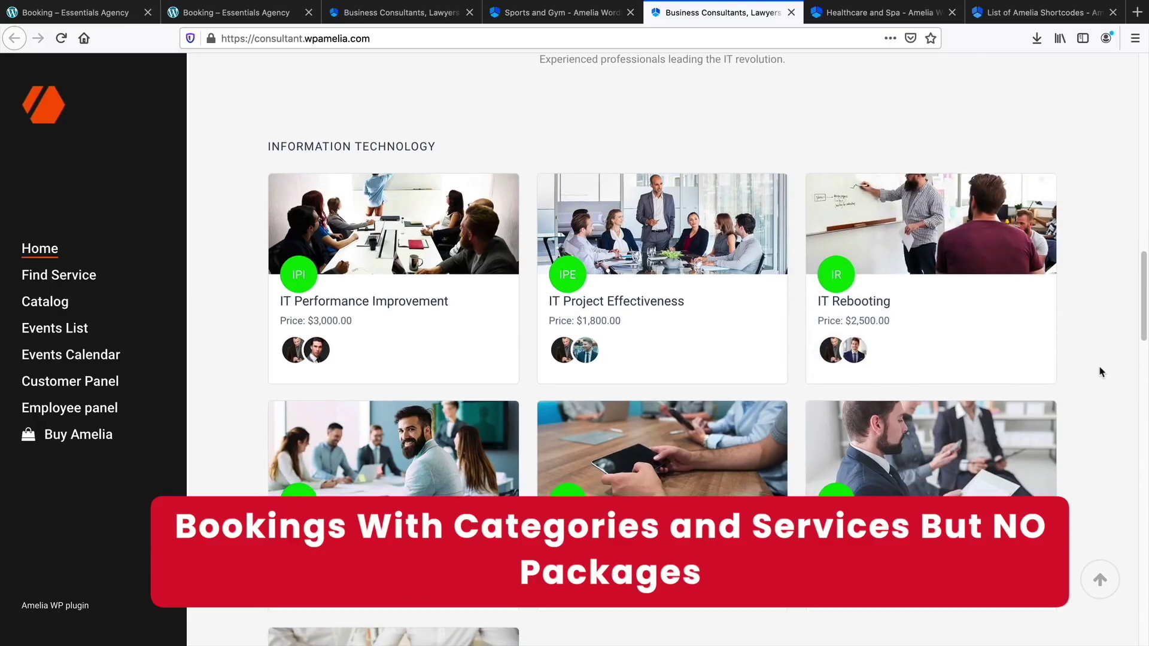
scroll(1102, 372, down, 3)
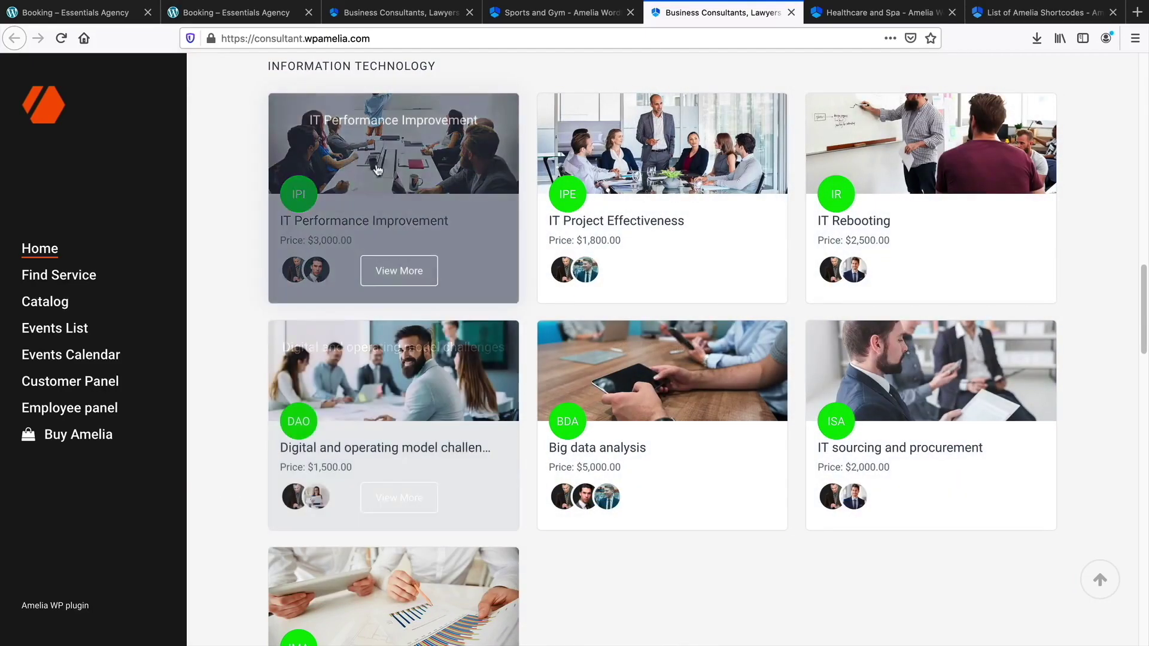
scroll(616, 198, up, 1)
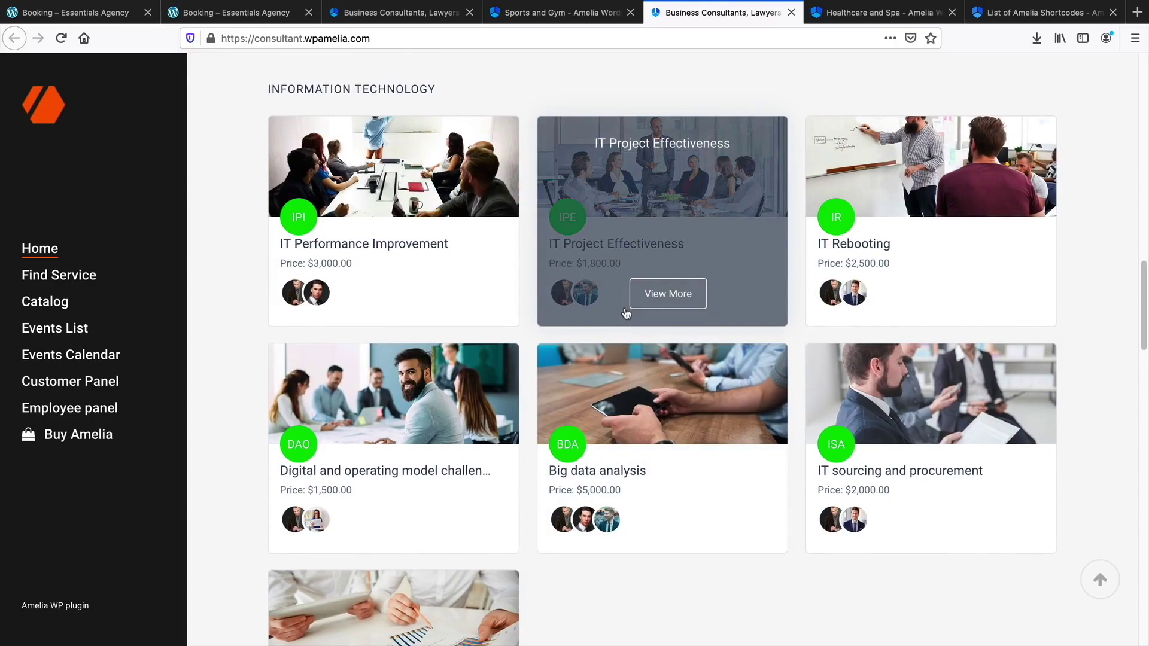
click(845, 15)
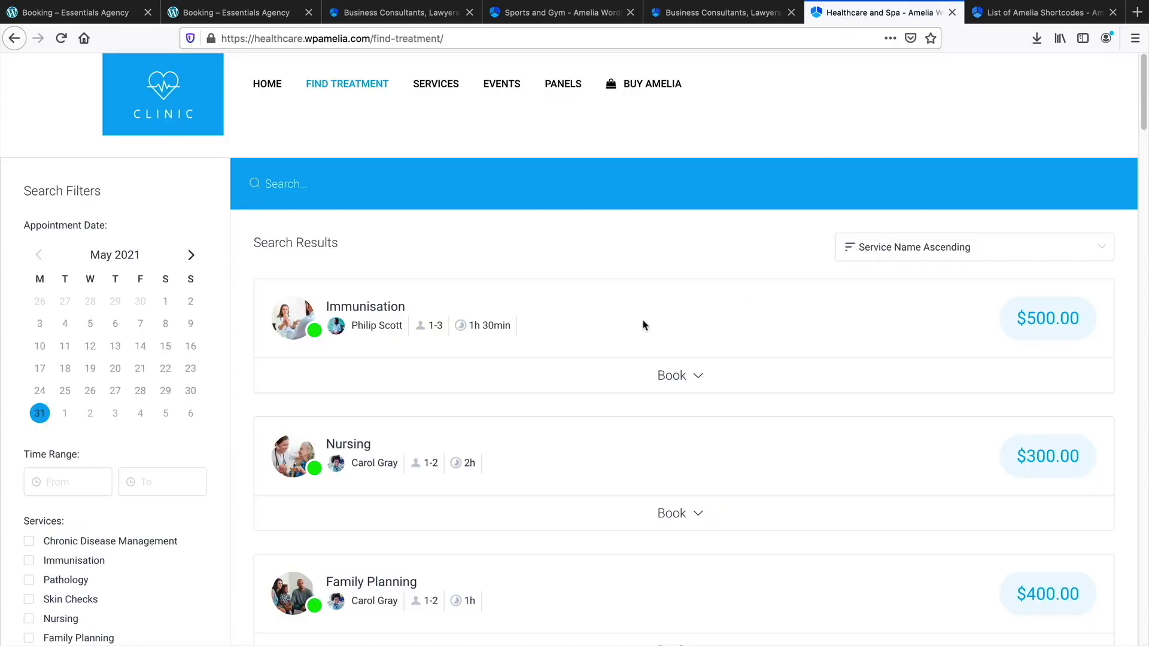
- Check the Essentials Agency booking page's search filters with May 31 as the date, then return to the clinic
scroll(645, 325, down, 2)
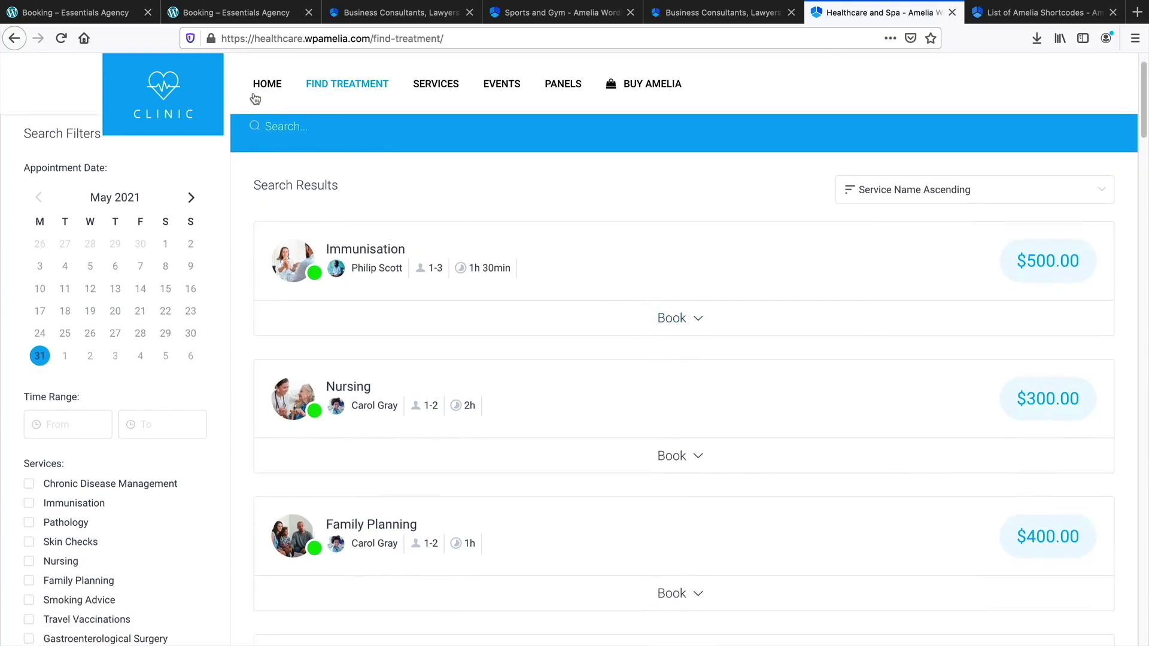
click(101, 15)
scroll(327, 357, down, 15)
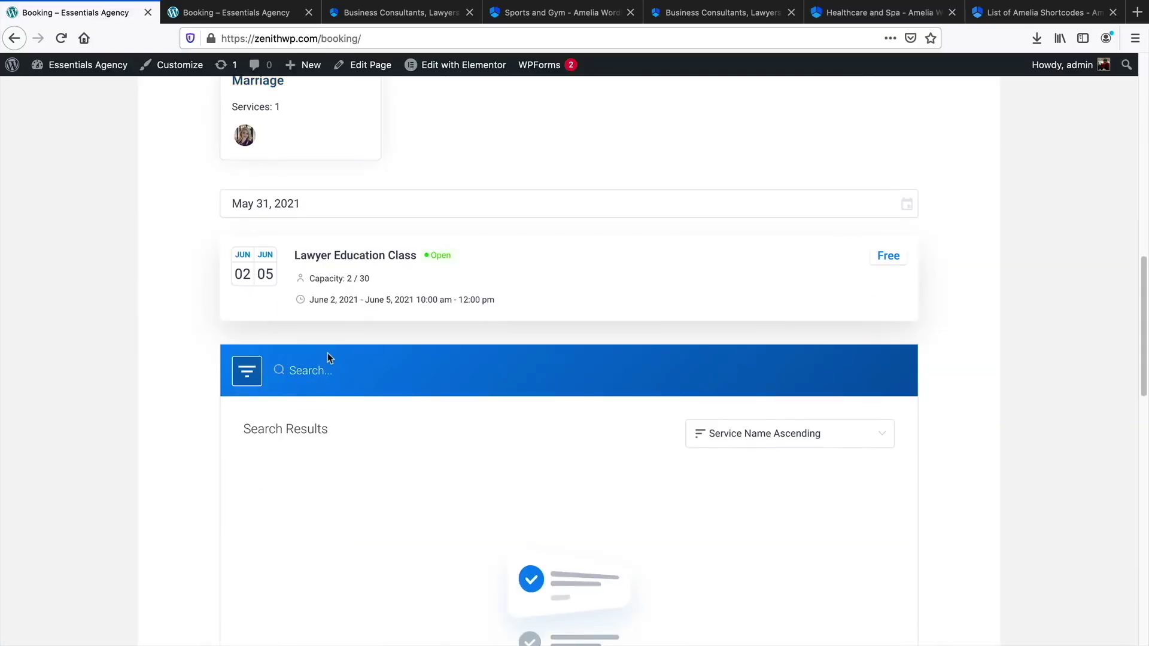
click(258, 163)
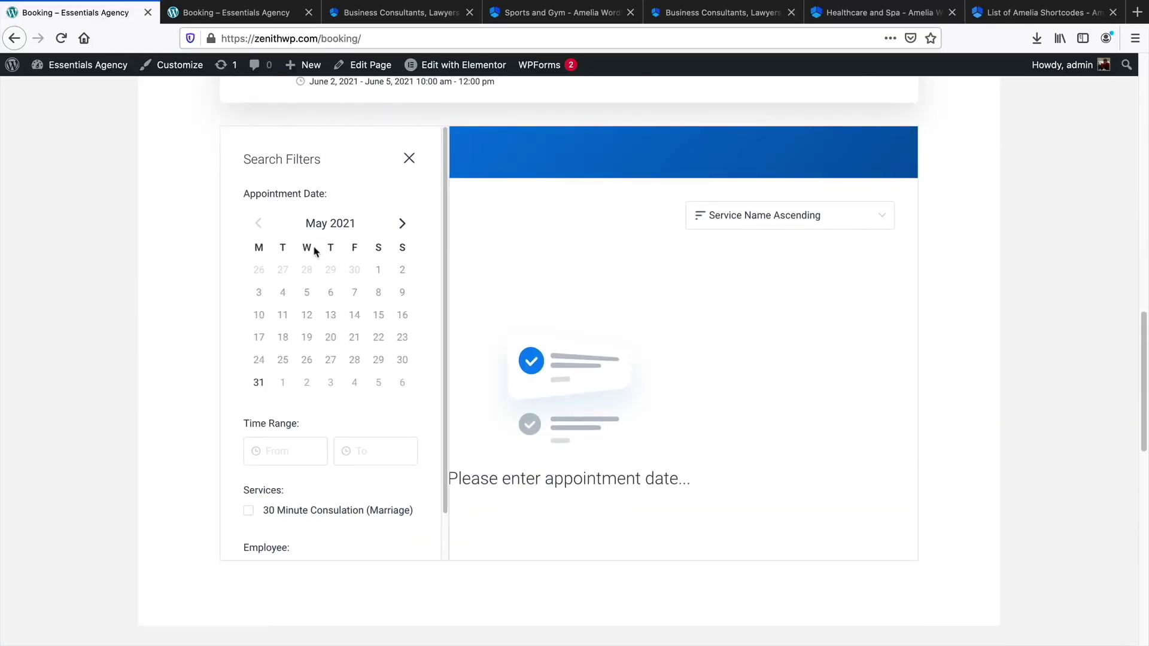
click(259, 382)
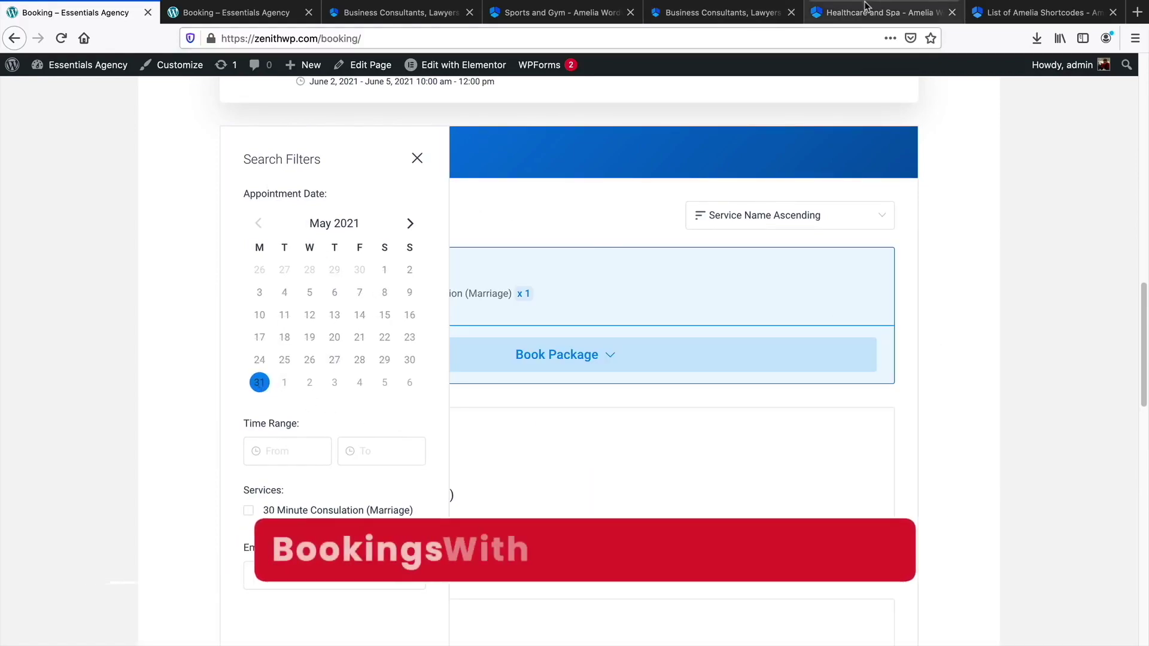
click(880, 12)
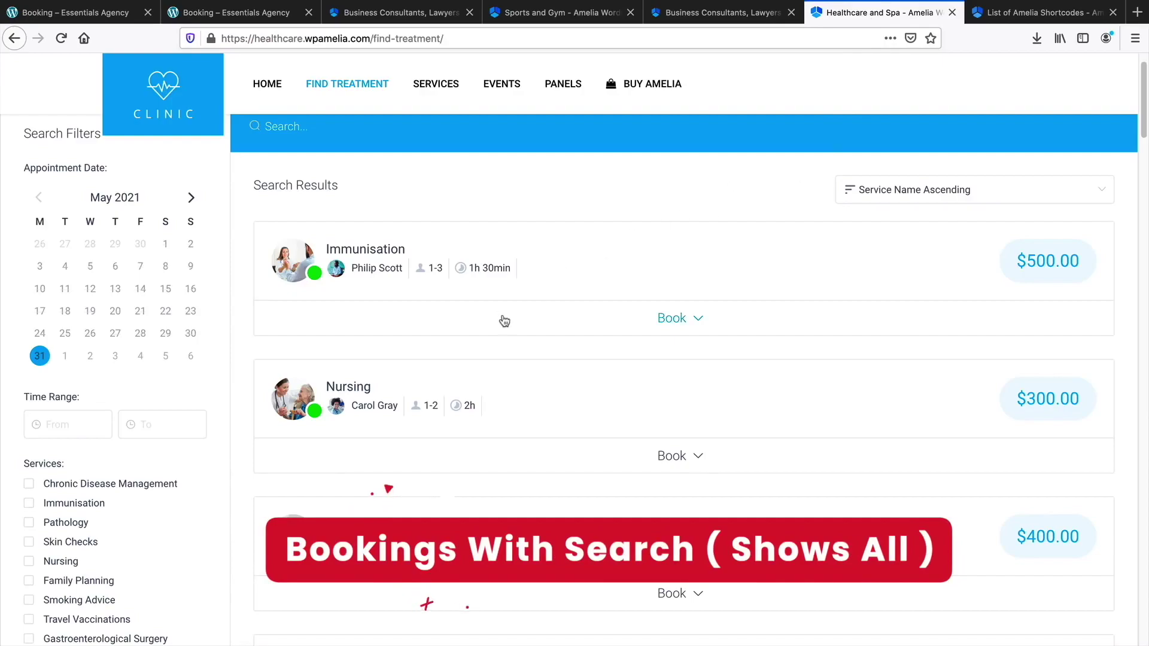
scroll(500, 323, down, 3)
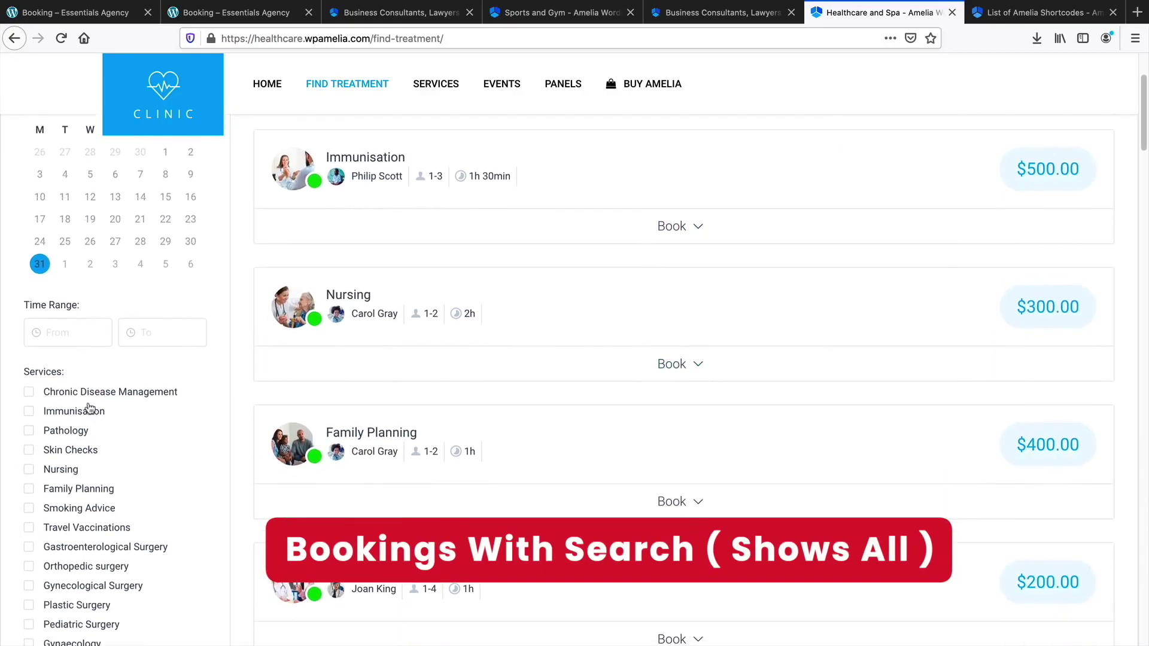
- Book Smoking Advice on June 3, 2021 at 9:10 am with one extra person, then close the form
click(29, 509)
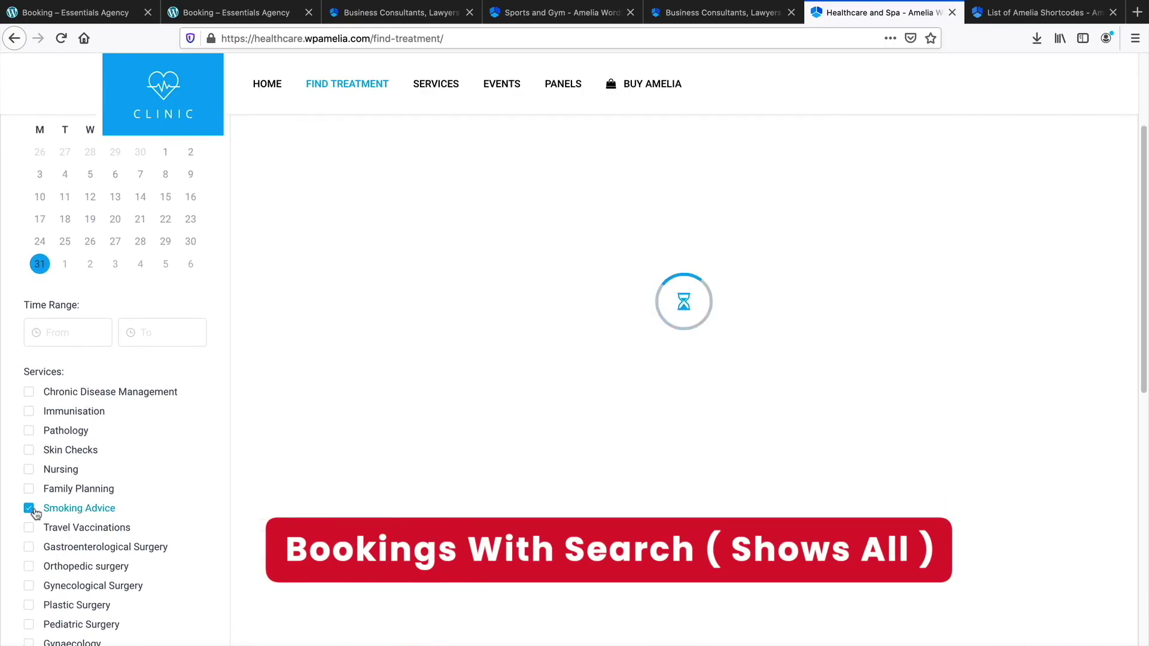
click(191, 232)
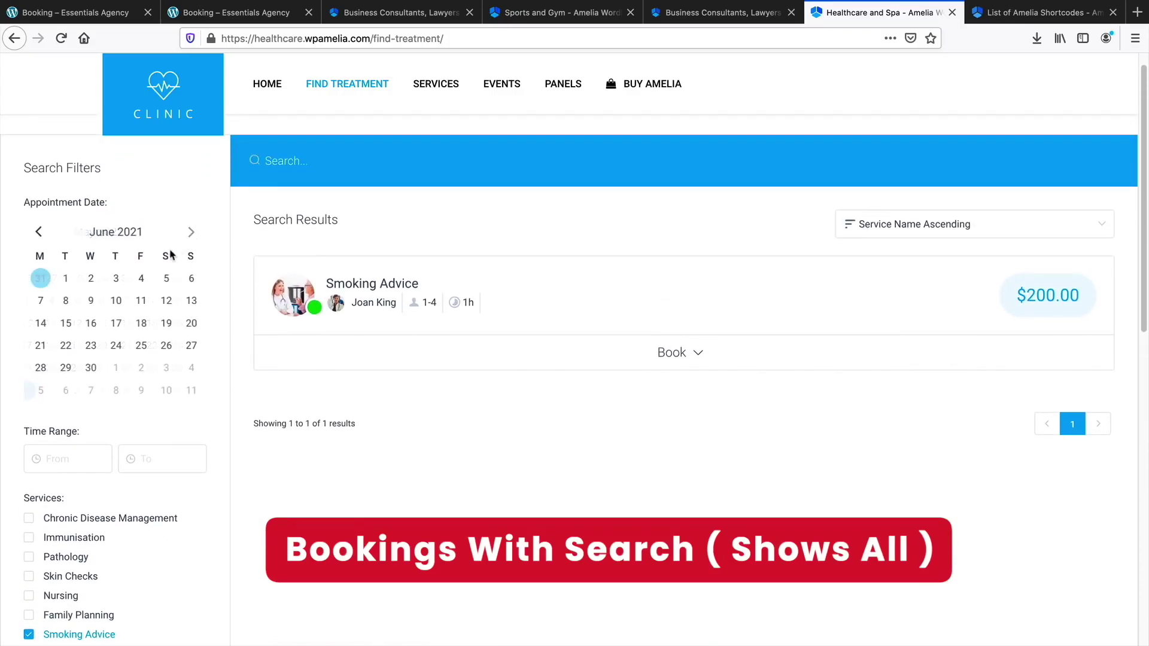
click(116, 279)
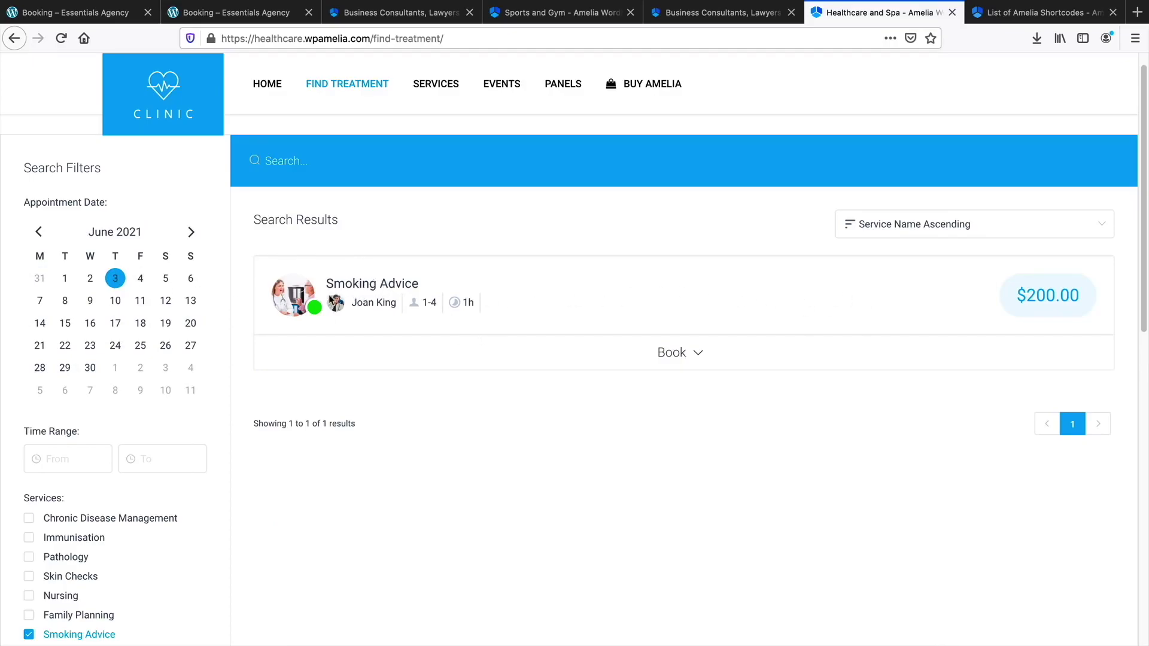
click(674, 354)
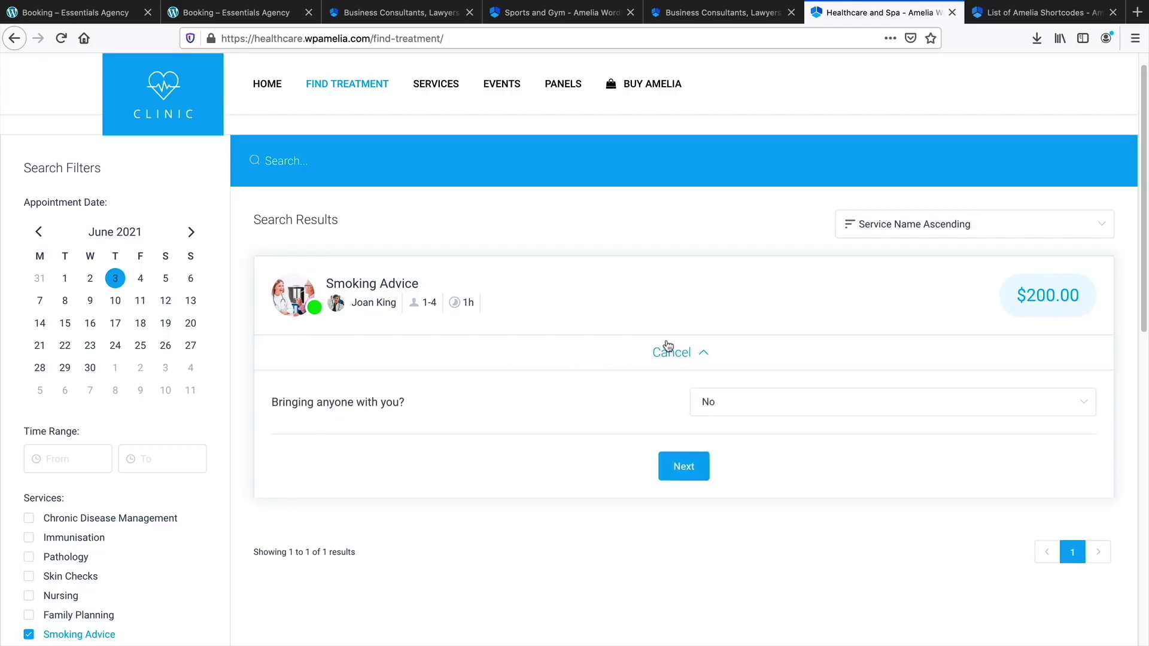
click(724, 403)
click(723, 470)
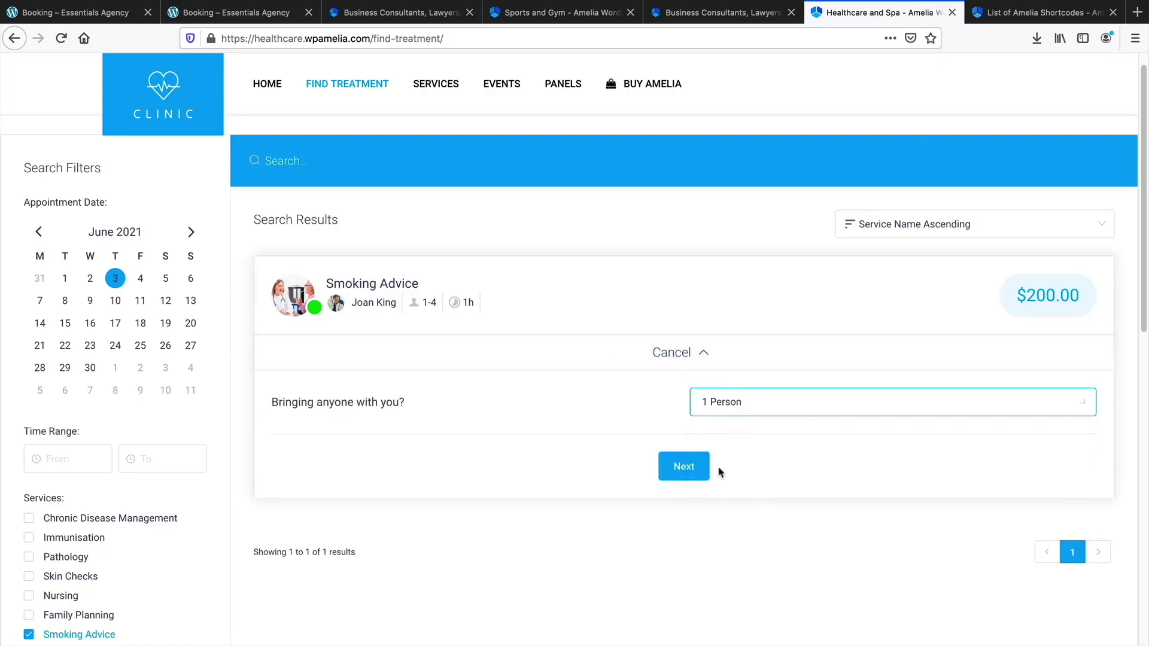
click(686, 467)
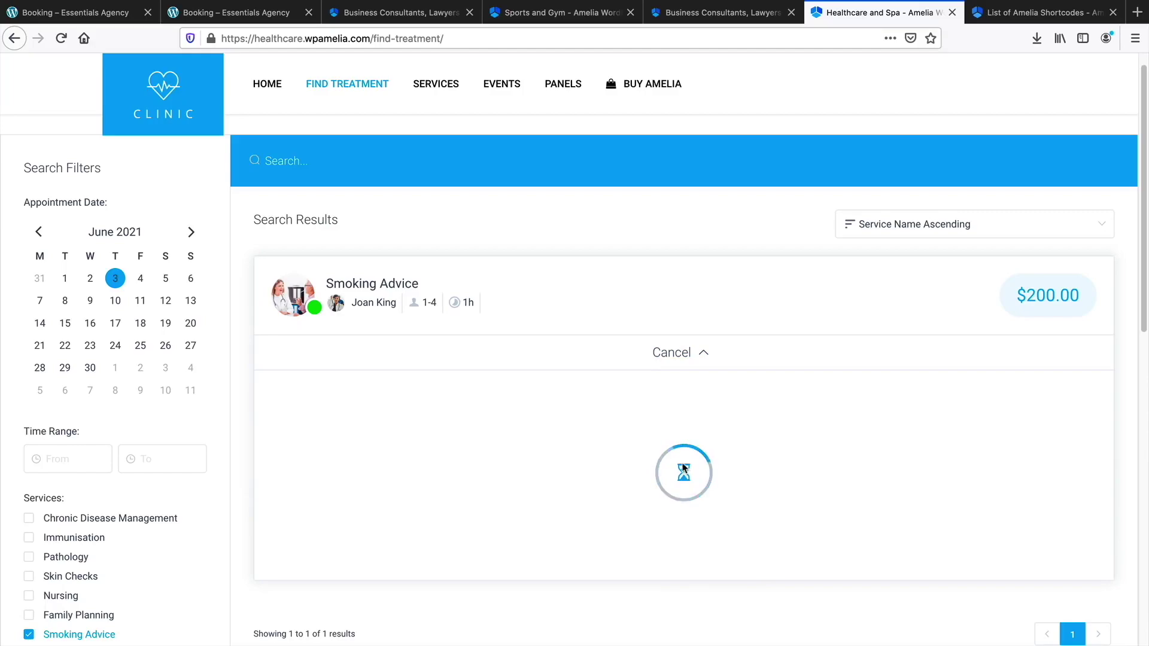
click(641, 441)
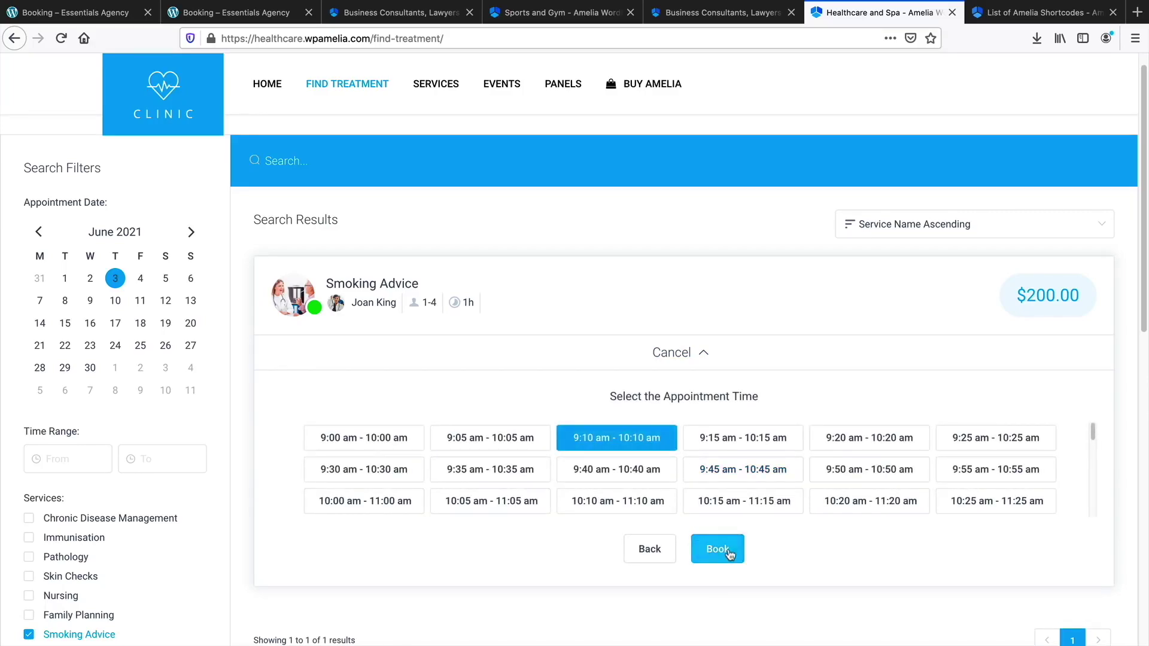
click(721, 547)
key(Escape)
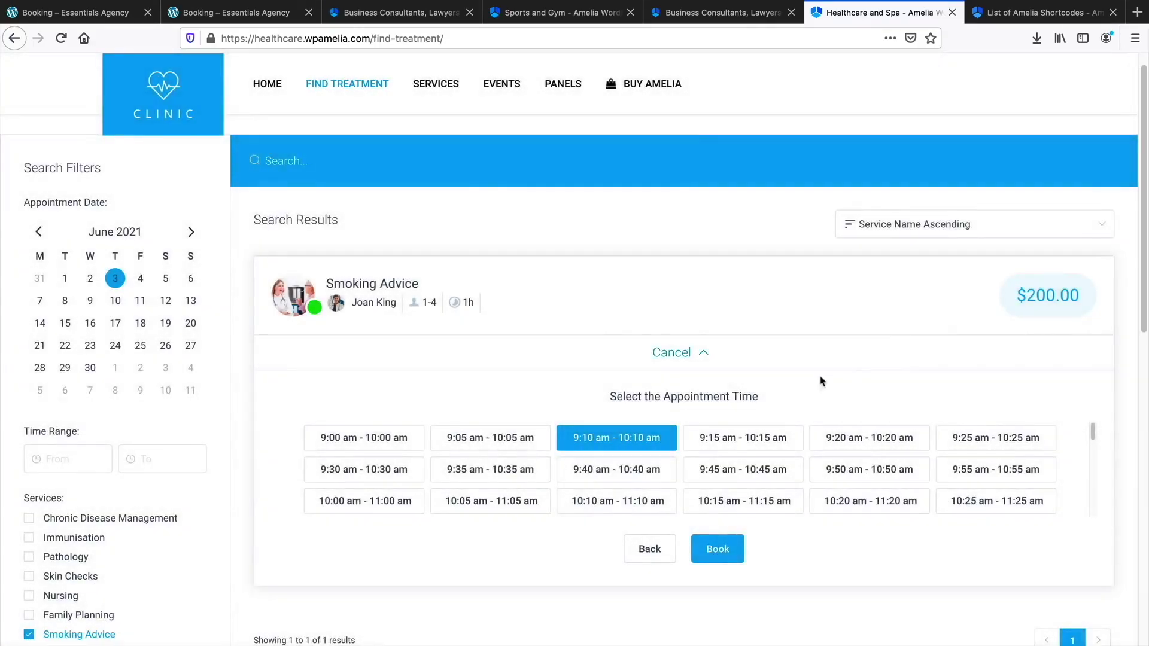
- Scroll through the page and switch to the list of Amelia shortcodes
scroll(486, 423, down, 5)
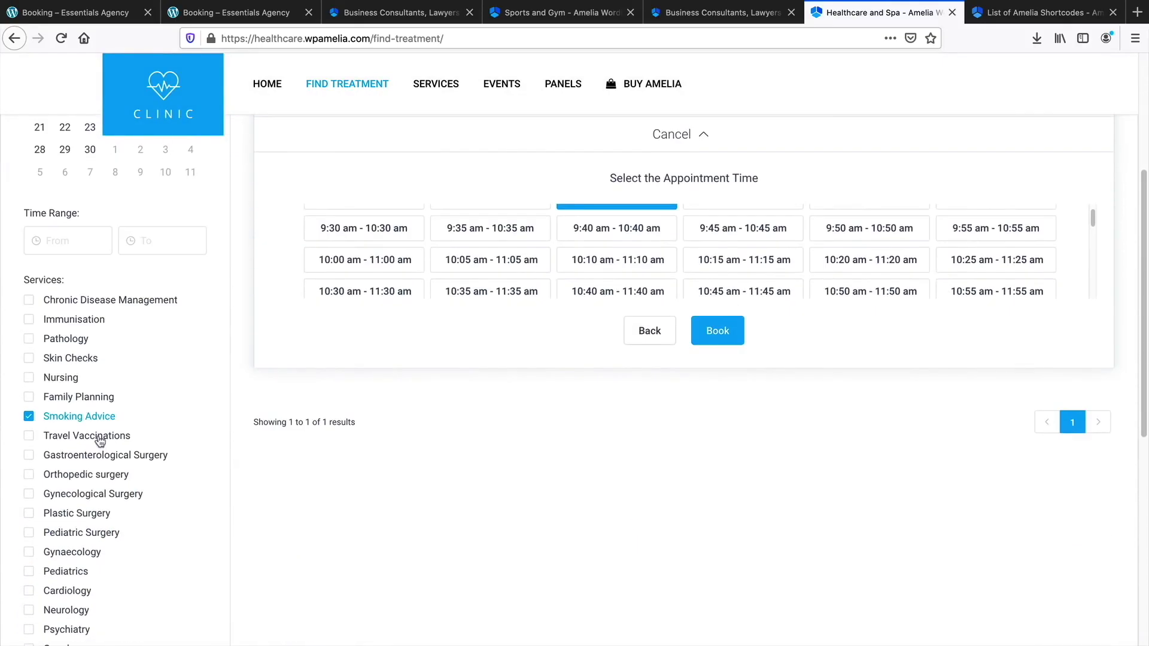
scroll(104, 411, down, 7)
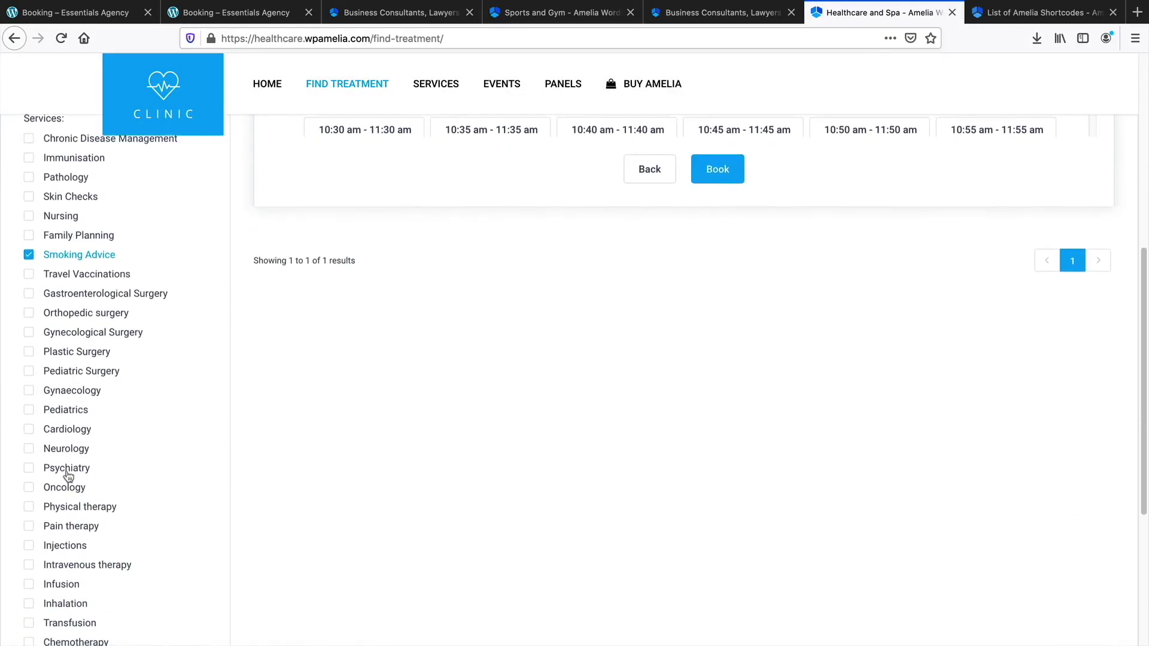
scroll(66, 469, down, 3)
scroll(67, 478, up, 6)
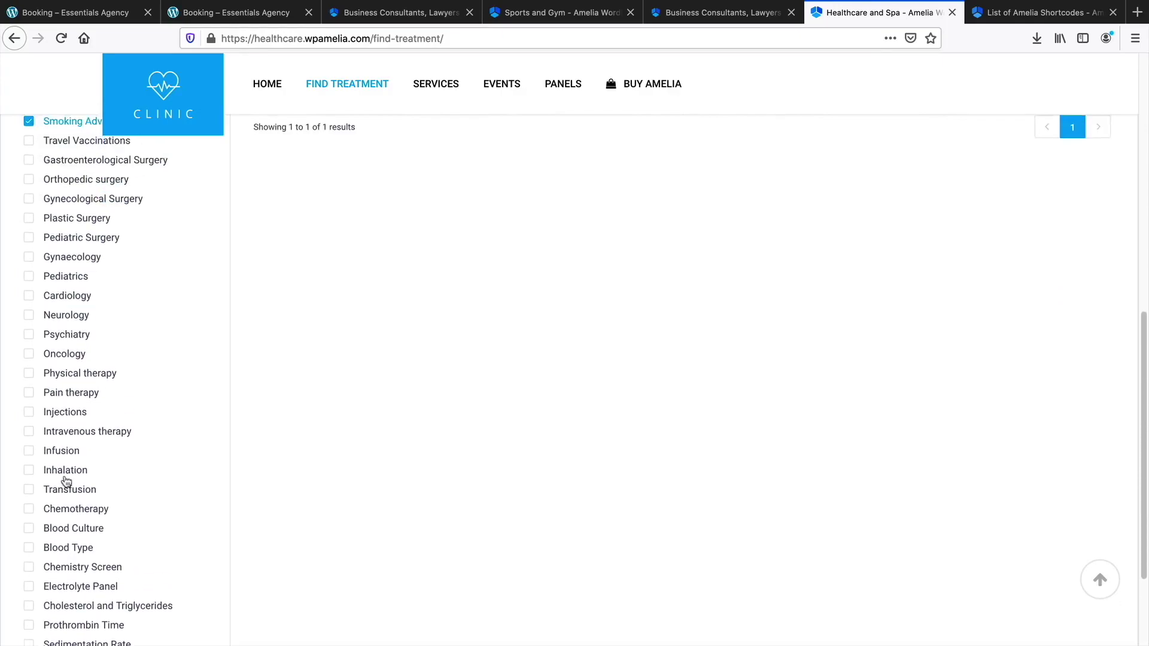
scroll(66, 479, up, 9)
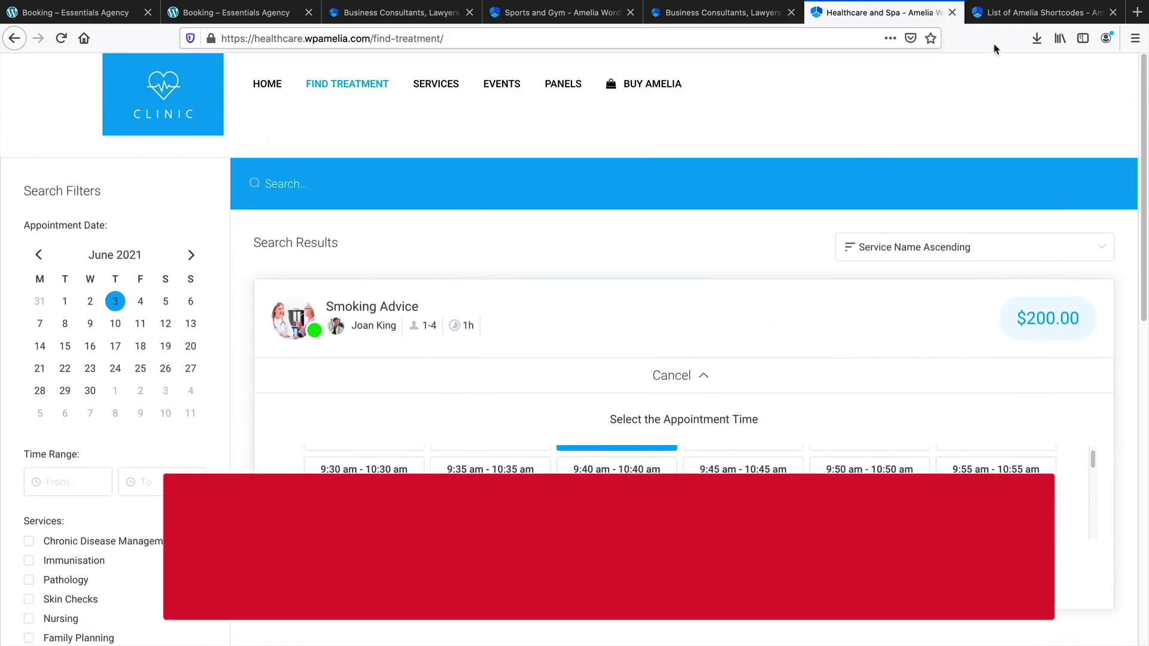
click(1038, 13)
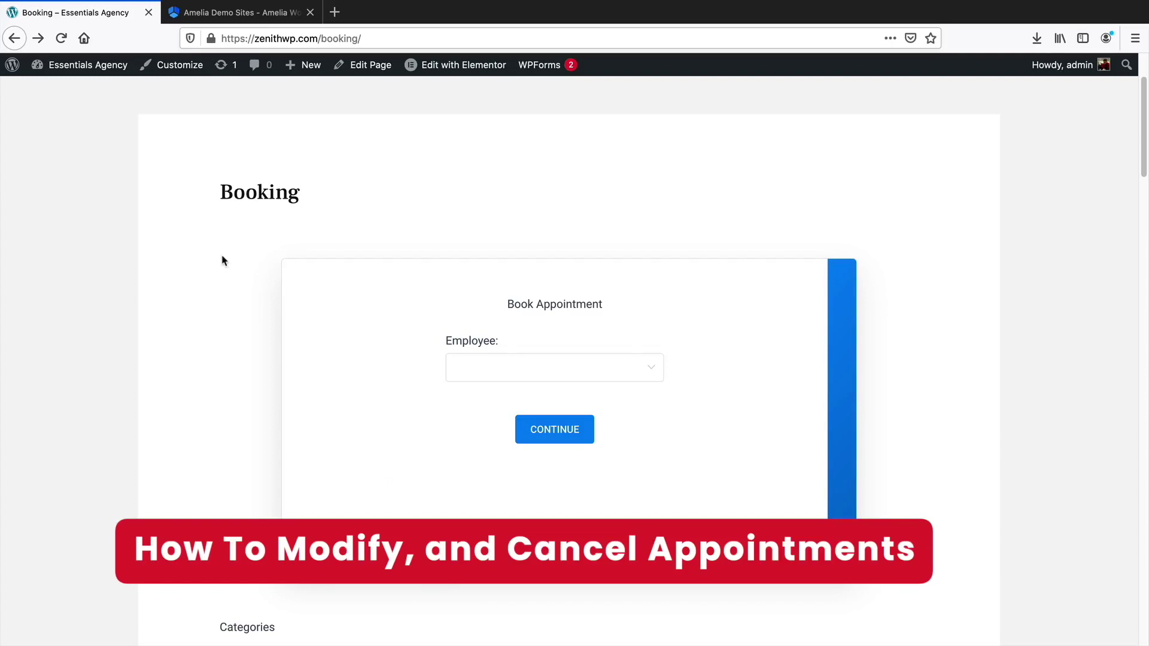
- Go to the WordPress dashboard and open Amelia's booking dashboard
mouse_move(94, 71)
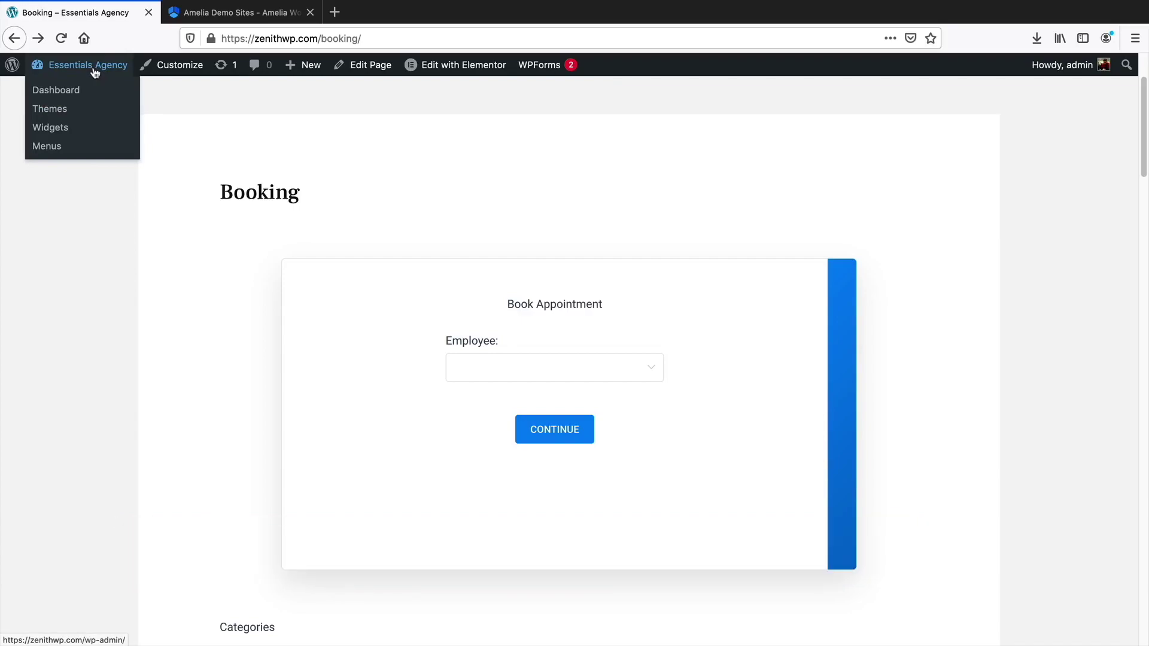
click(85, 96)
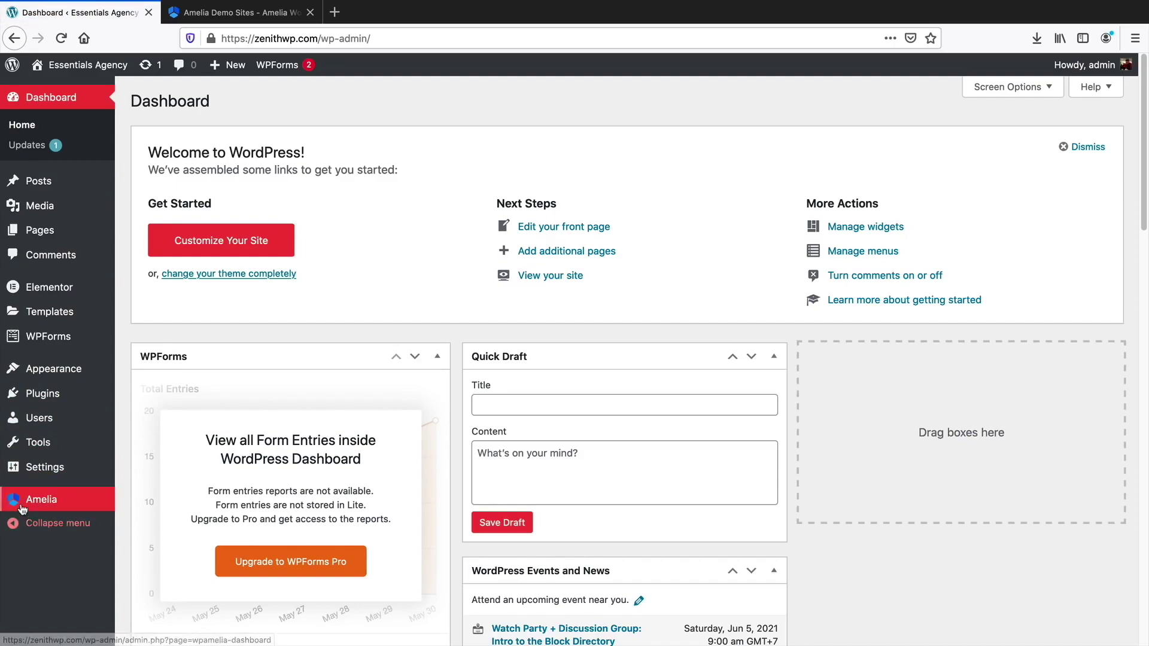
mouse_move(23, 510)
click(171, 388)
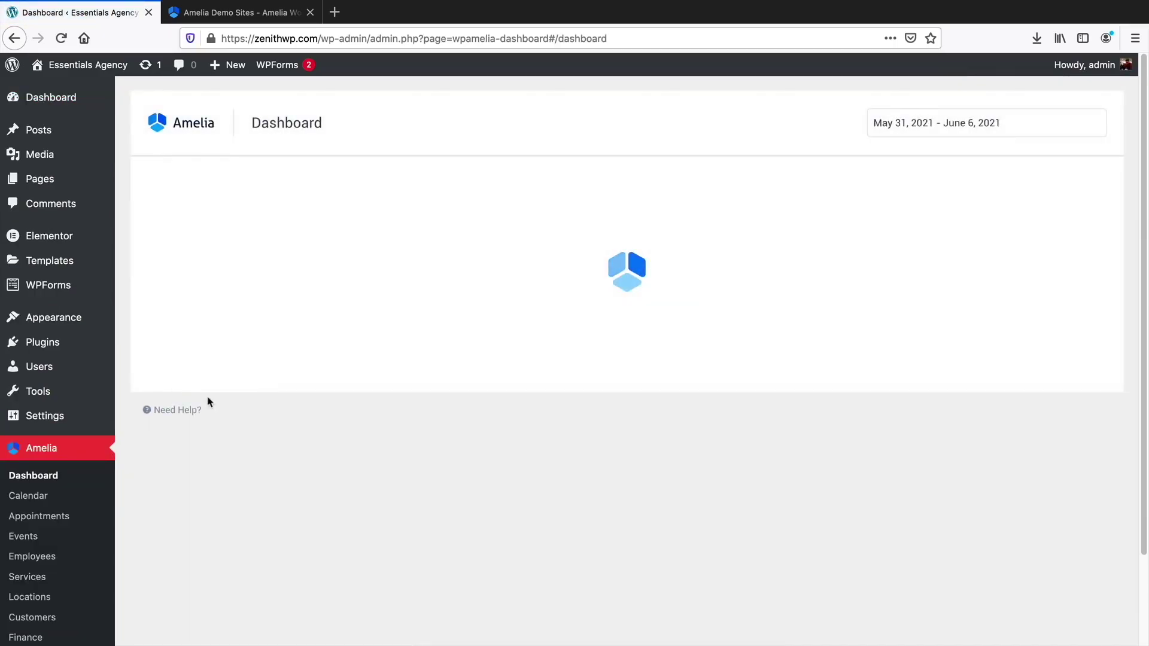
- Review 1 approved appointment today and the June 16, 9:30 am 30 Minute Consulation booking
scroll(221, 401, down, 3)
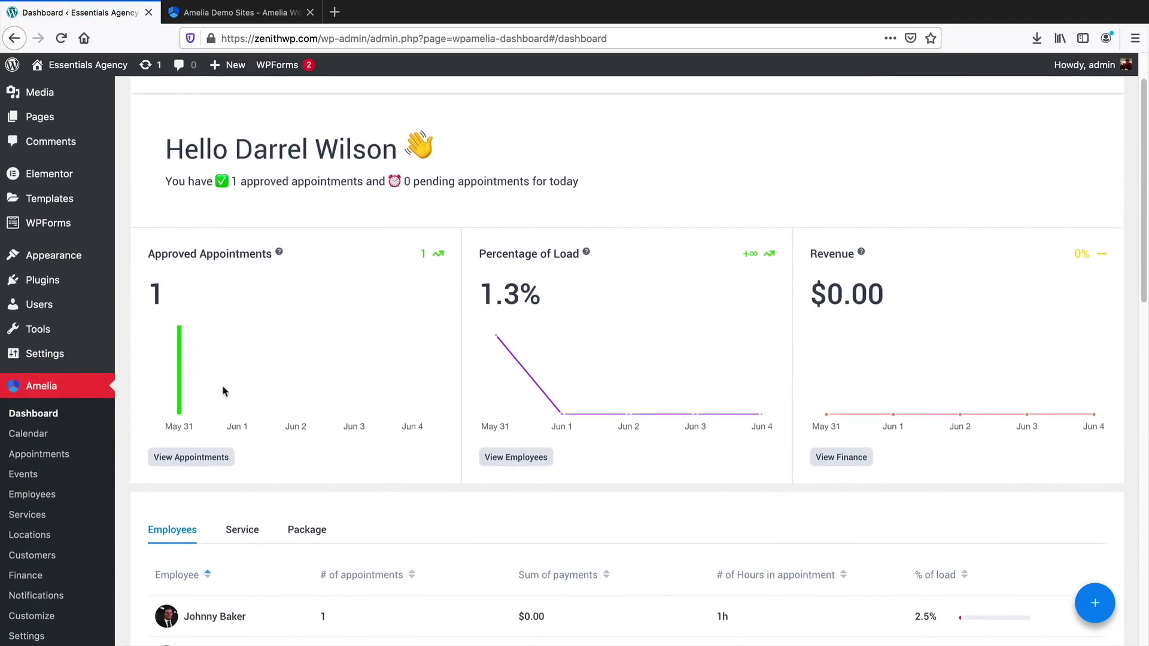
scroll(272, 576, down, 1)
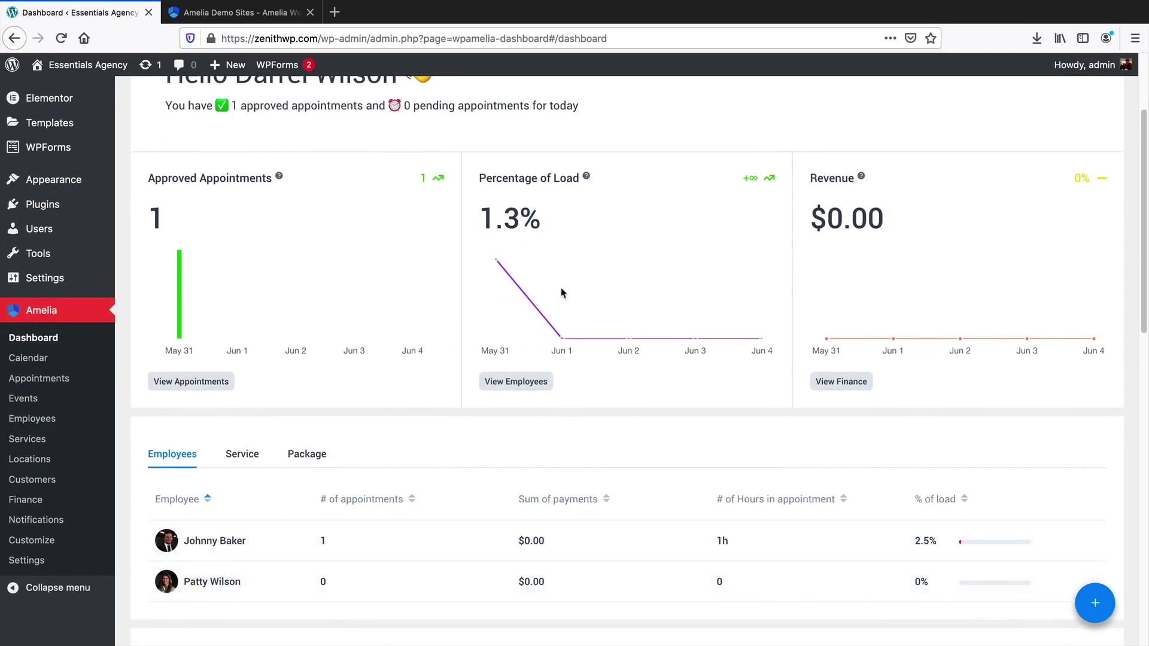
scroll(563, 293, down, 2)
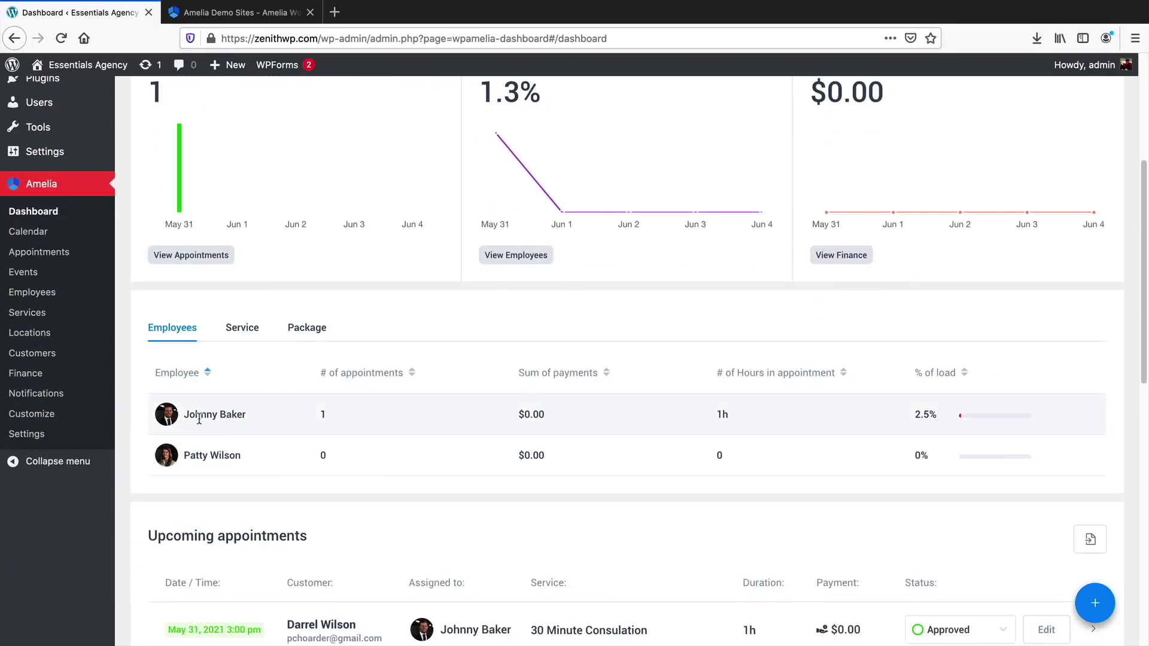
drag(231, 415, 253, 428)
scroll(254, 428, down, 3)
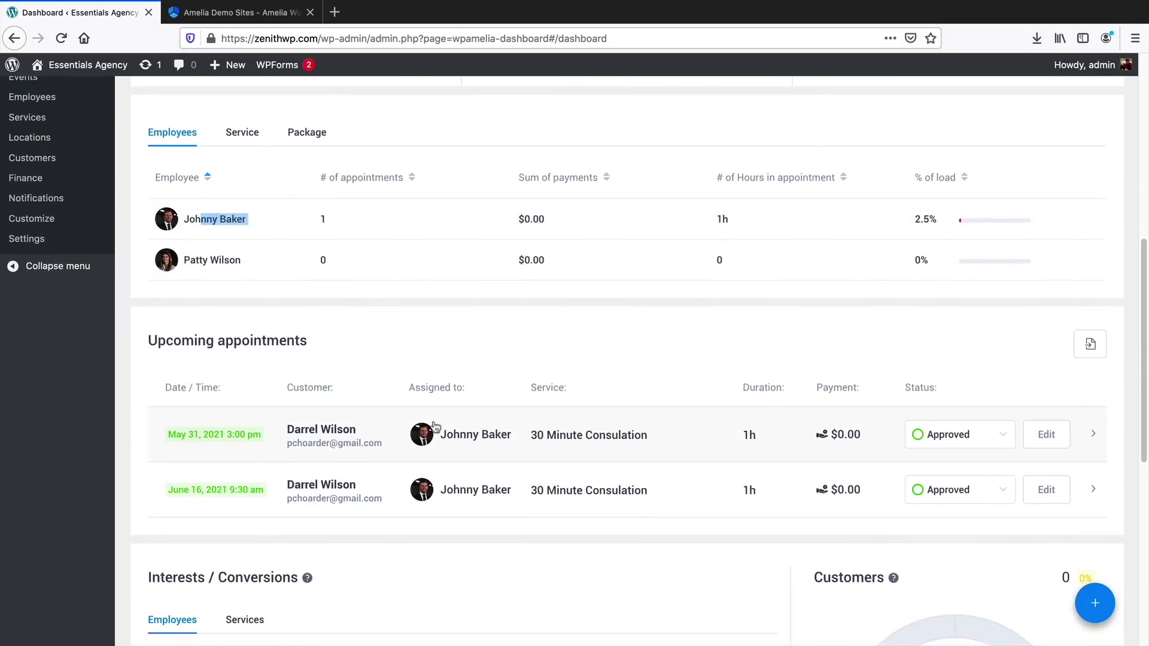
scroll(423, 467, down, 2)
scroll(423, 468, down, 5)
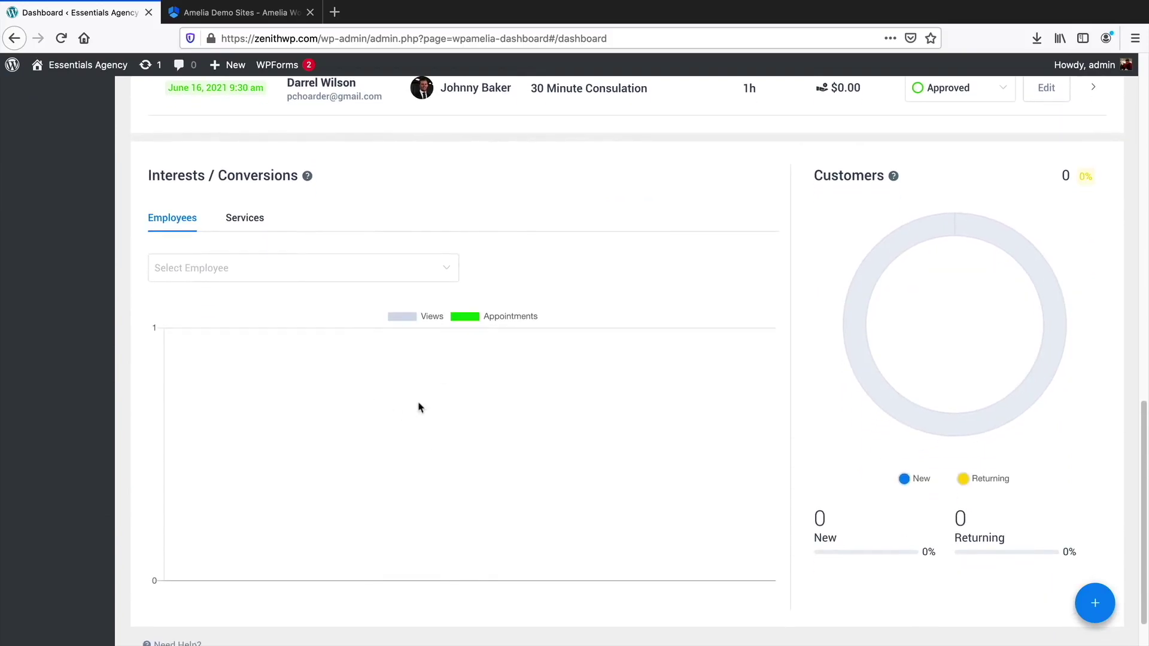
scroll(626, 436, up, 12)
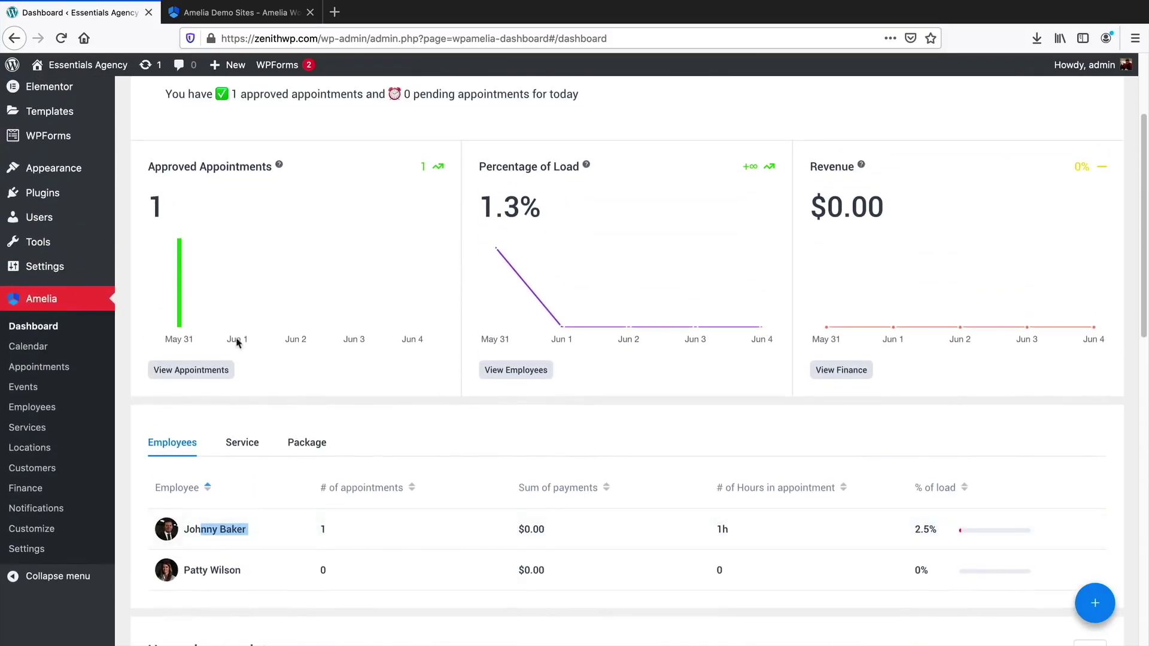
click(41, 353)
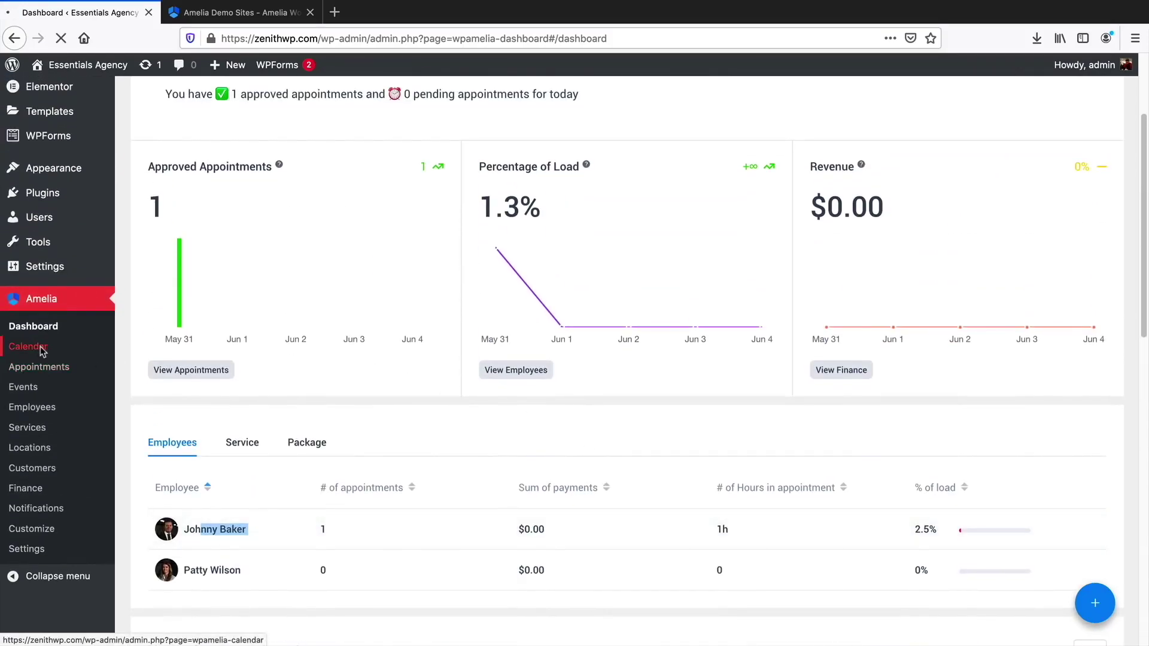
- Move from the Amelia calendar week to Appointments, showing today's approved 3:00 pm 30 Minute Consulation
scroll(135, 377, down, 2)
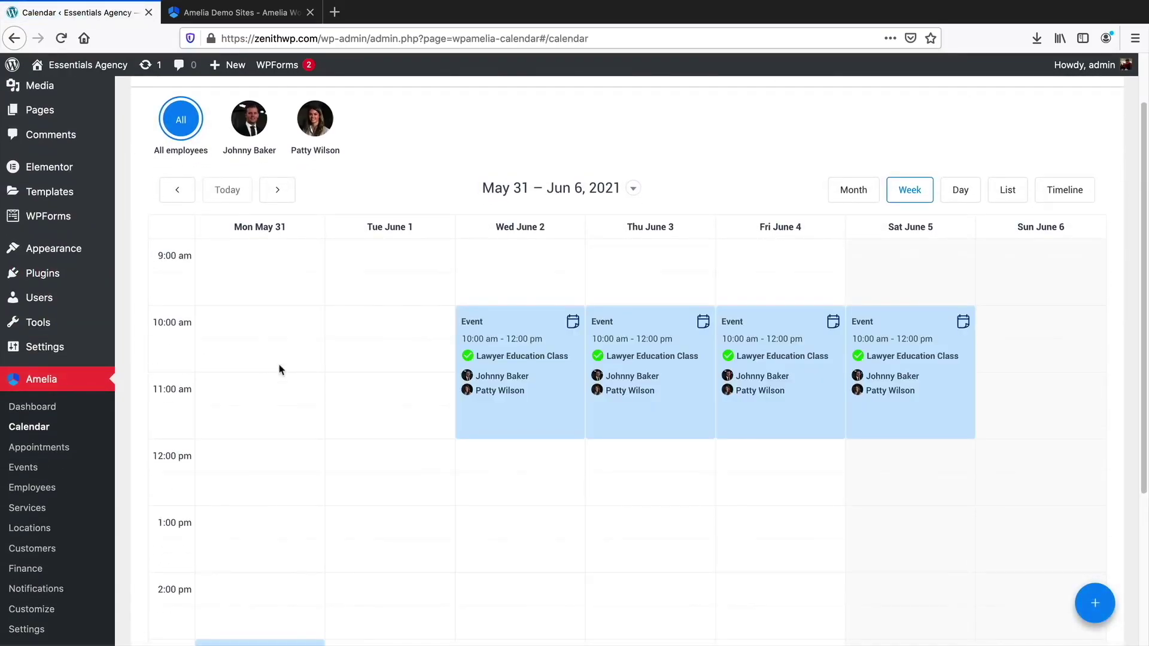
mouse_move(842, 350)
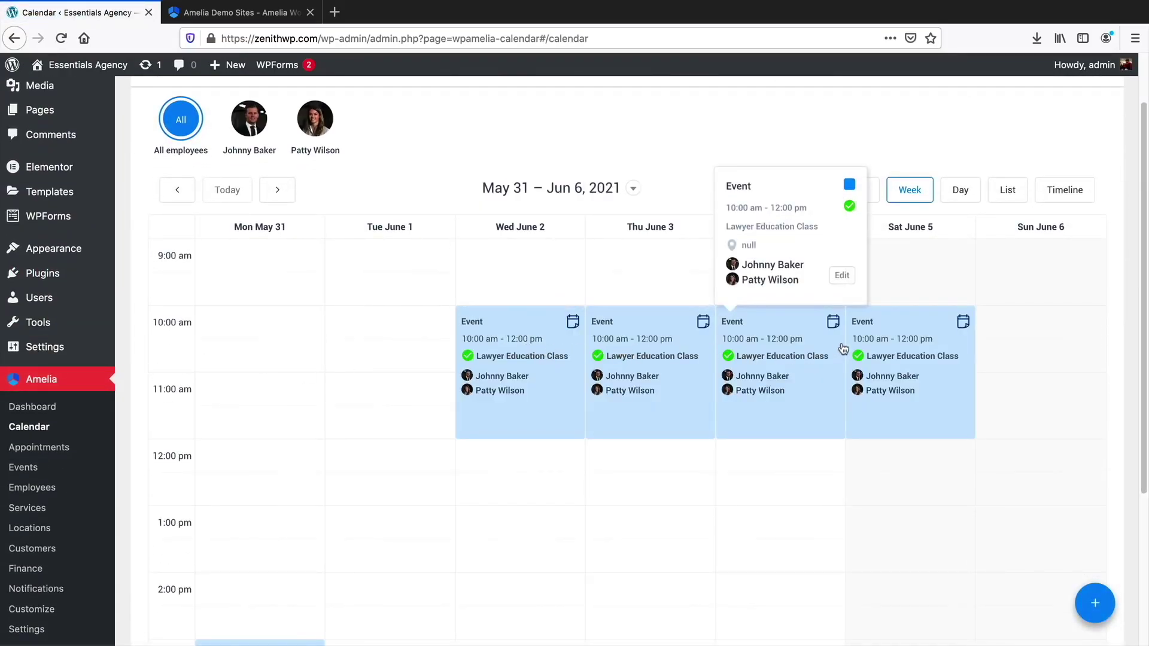
click(60, 452)
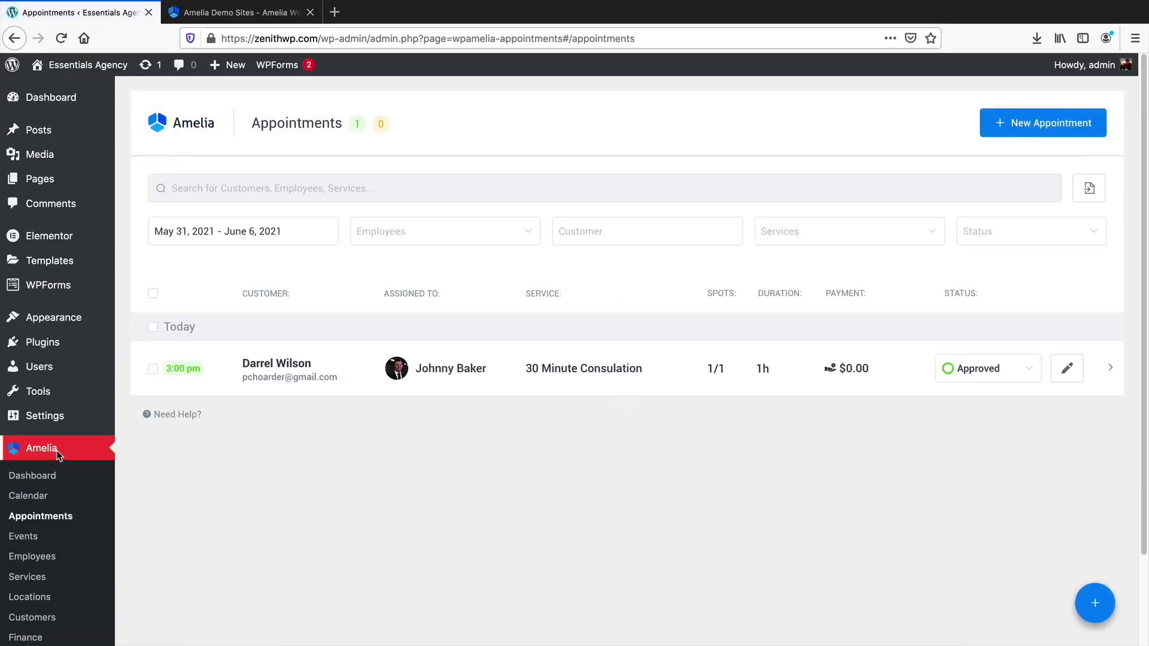
scroll(58, 455, down, 3)
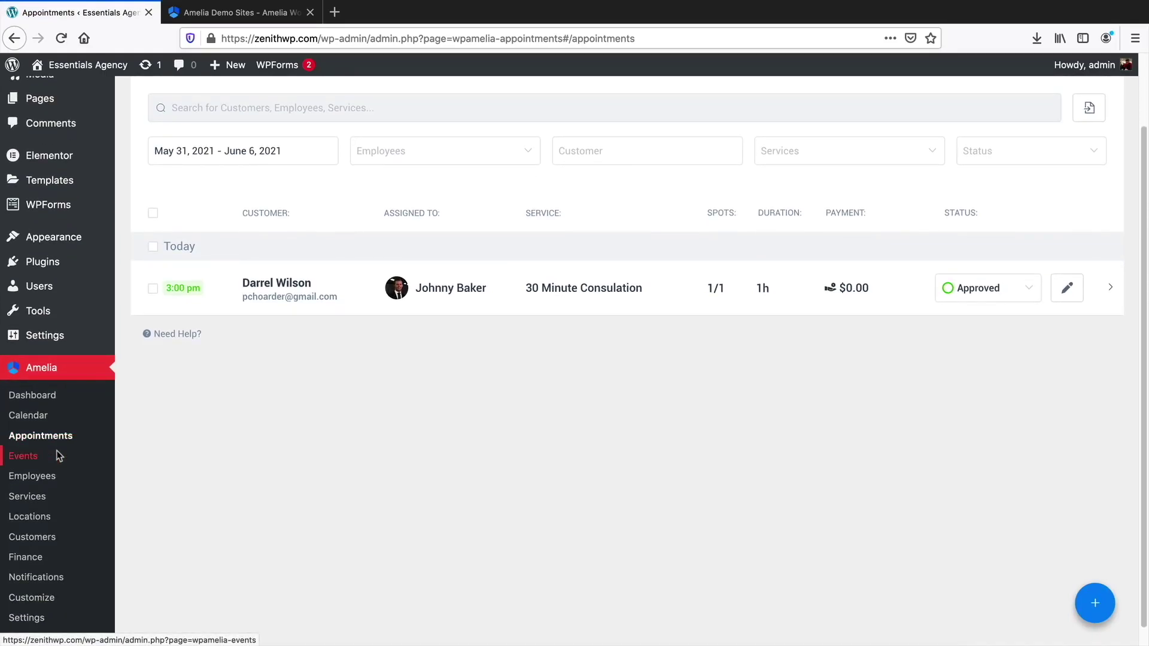
click(41, 498)
scroll(353, 435, up, 3)
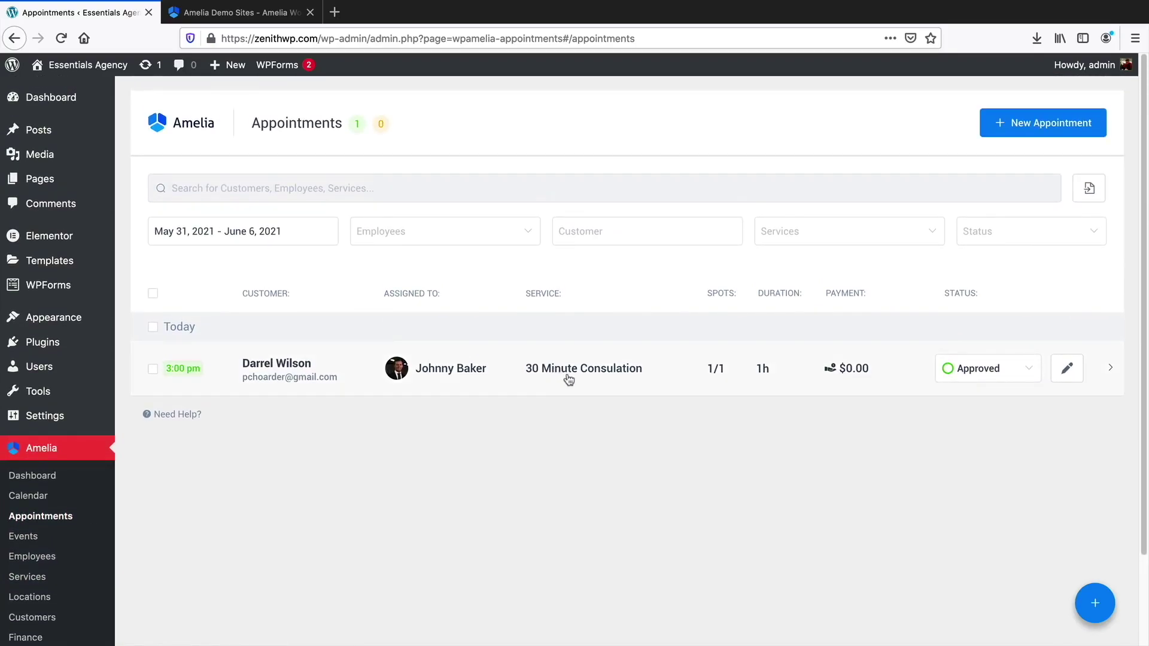
- Reassign the consultation to the other employee at 4:00 pm and save it
click(1067, 373)
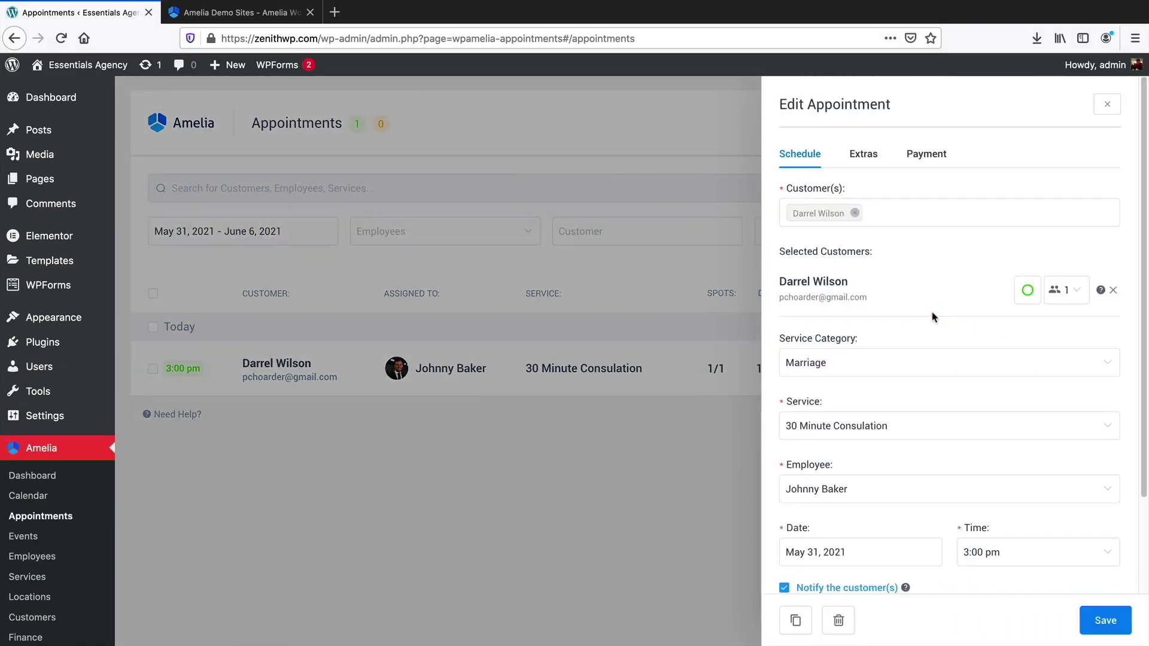
scroll(934, 317, down, 2)
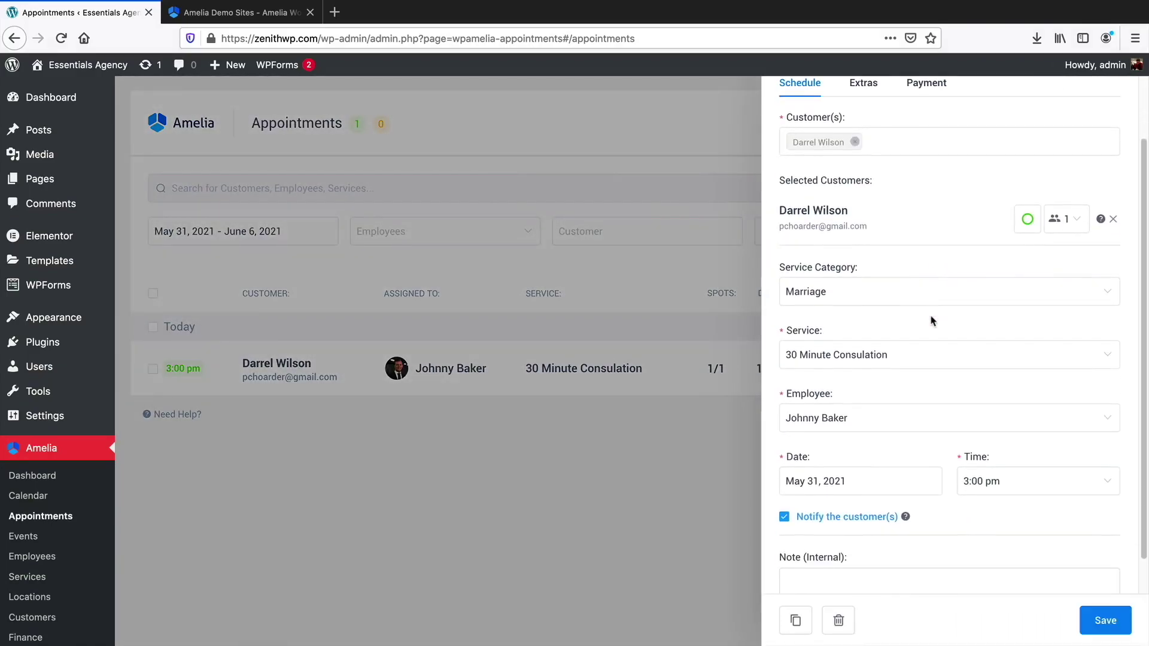
scroll(931, 323, down, 1)
click(916, 377)
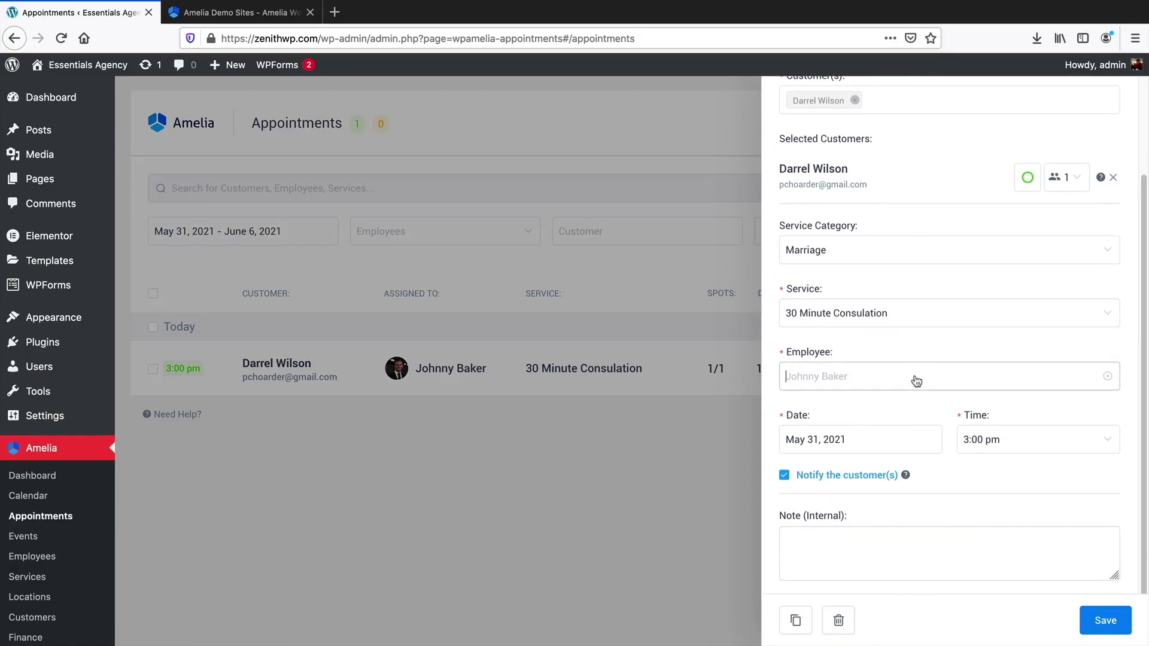
click(861, 435)
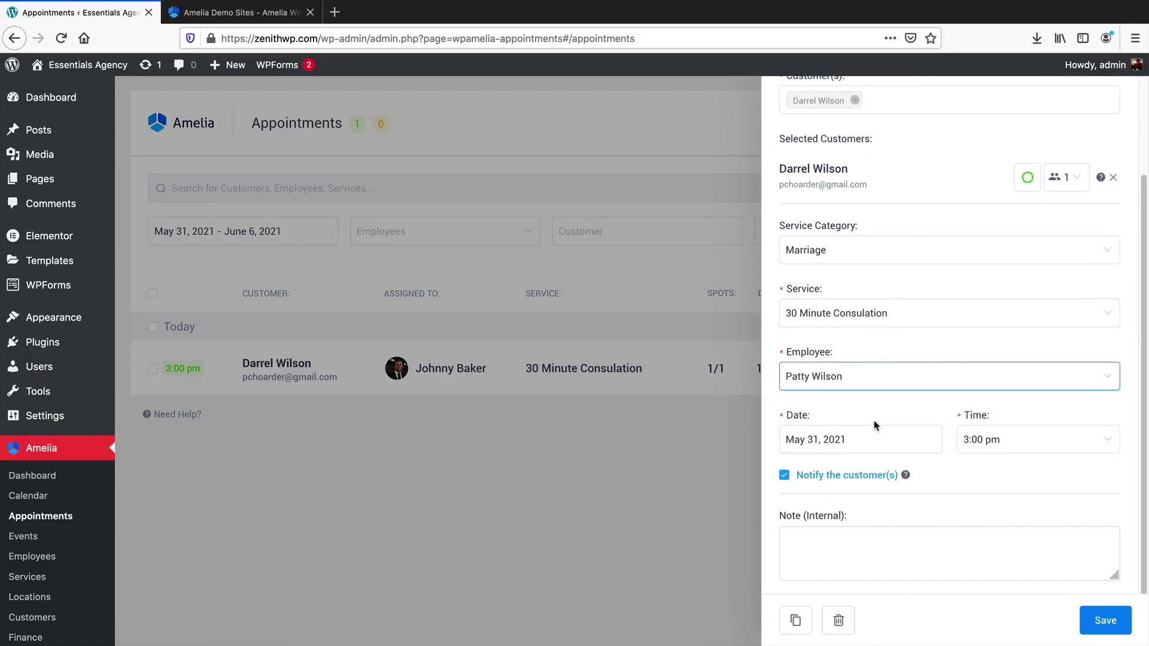
click(855, 446)
click(1013, 439)
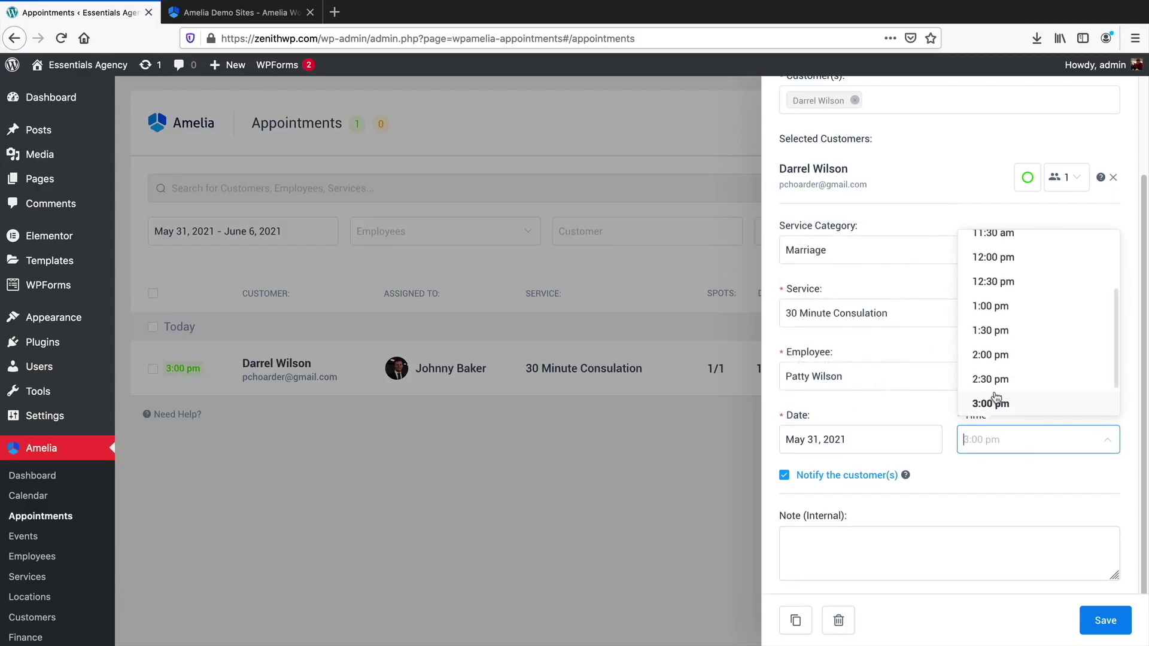
scroll(995, 398, down, 3)
click(995, 399)
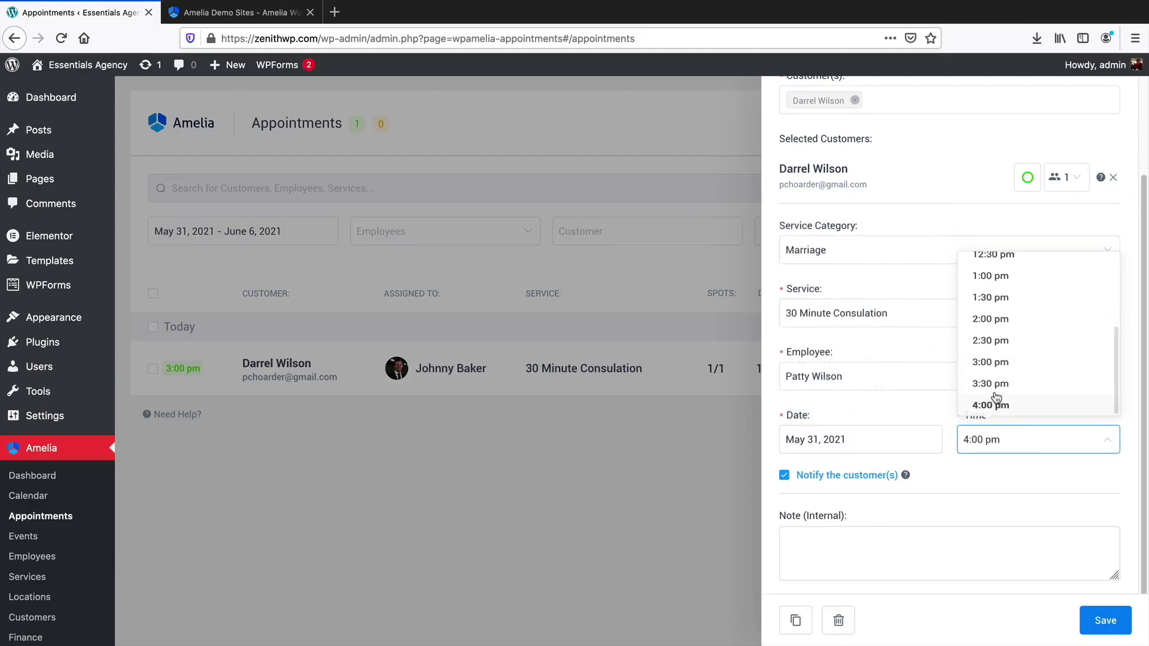
click(1104, 623)
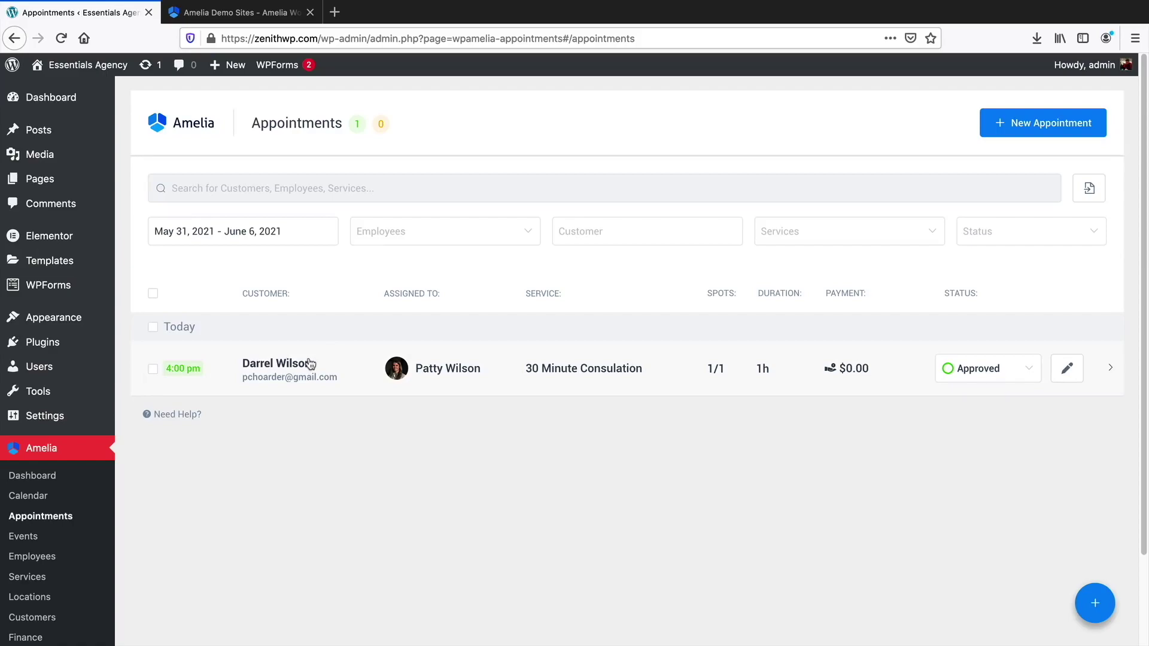
- Select the consultation appointment and delete it
click(153, 369)
click(153, 619)
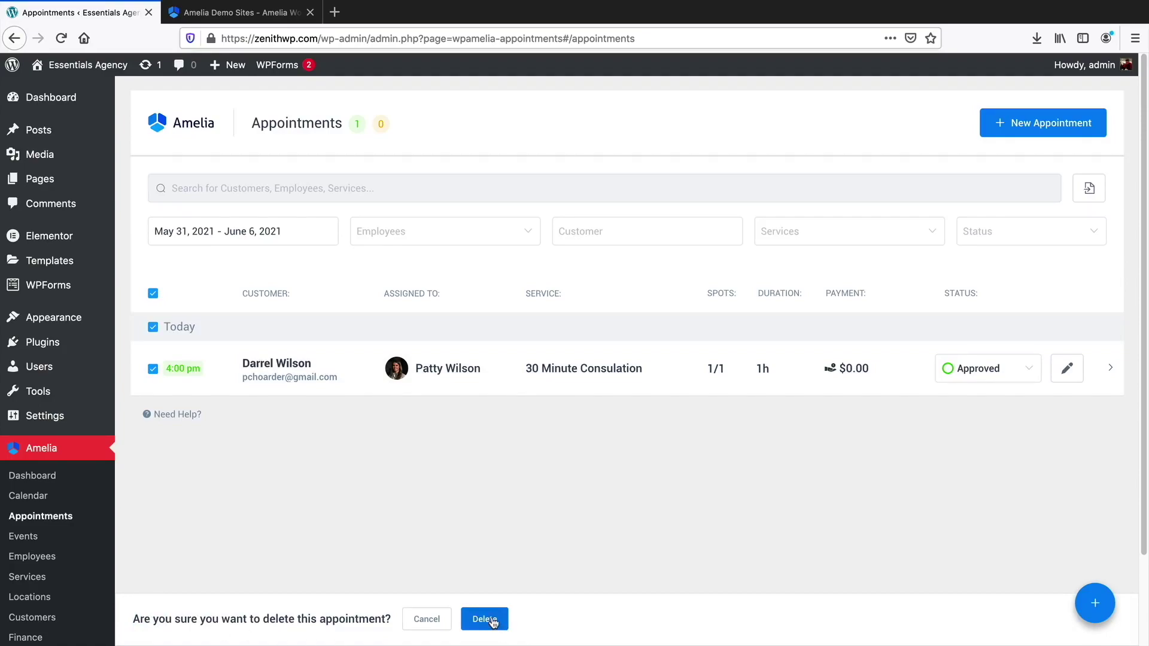
click(493, 622)
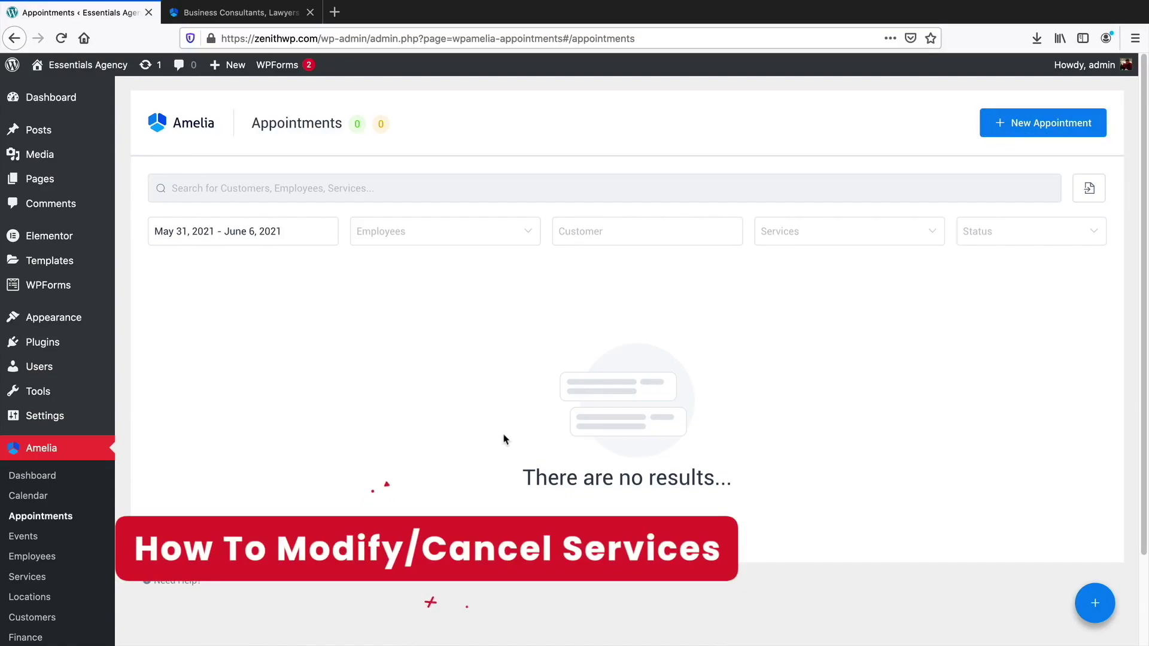
- Open Amelia Services and inspect the 30 Minute Consulation settings, closing without changes
click(27, 578)
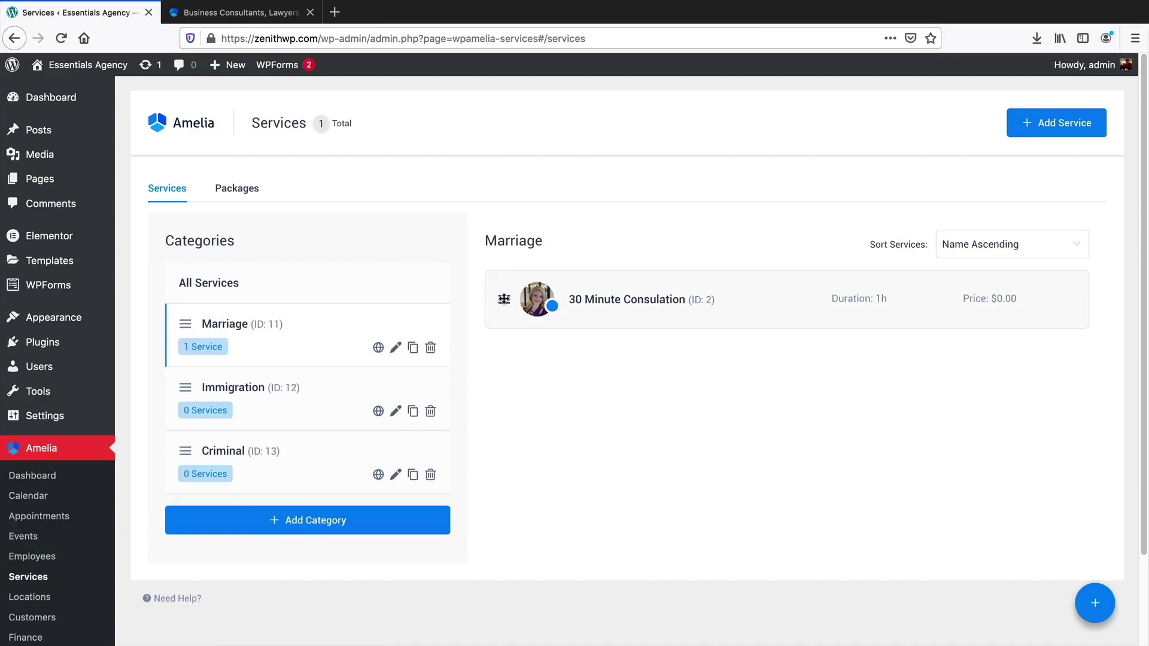
click(504, 299)
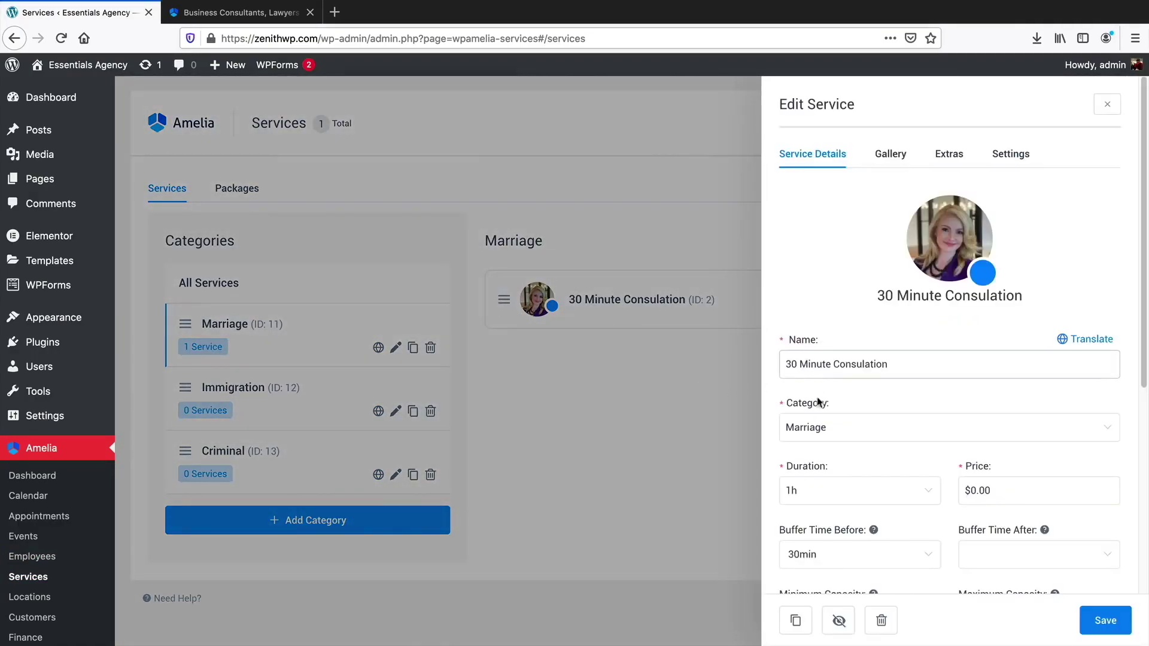
scroll(957, 368, down, 3)
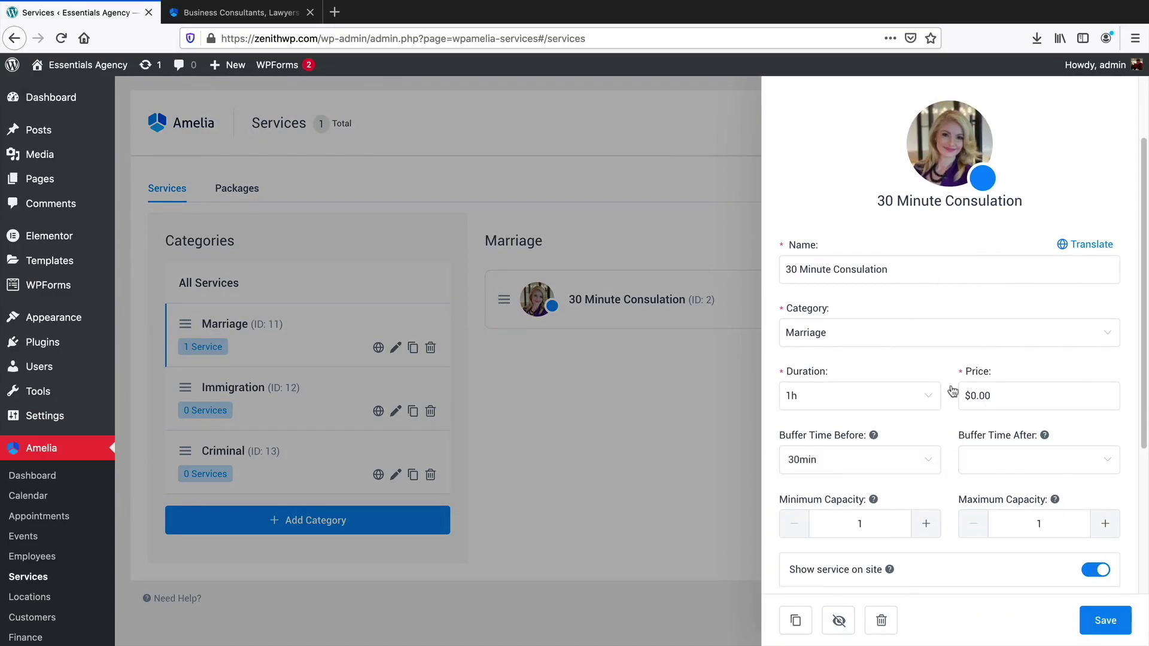
scroll(967, 336, down, 1)
scroll(915, 487, down, 3)
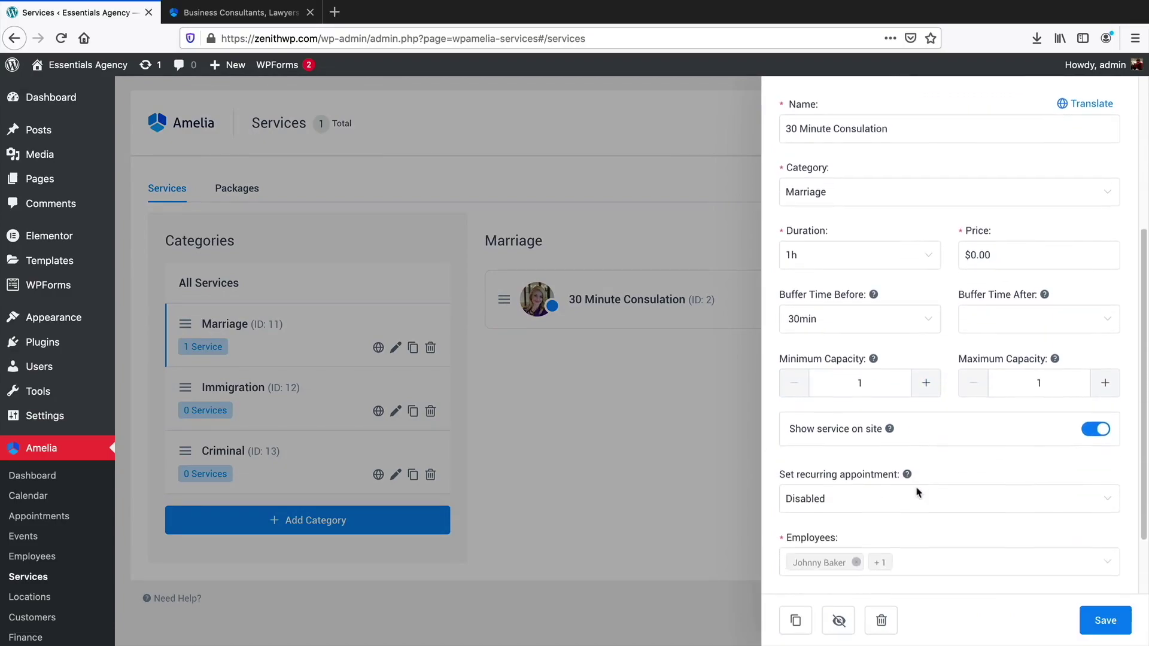
scroll(918, 493, up, 6)
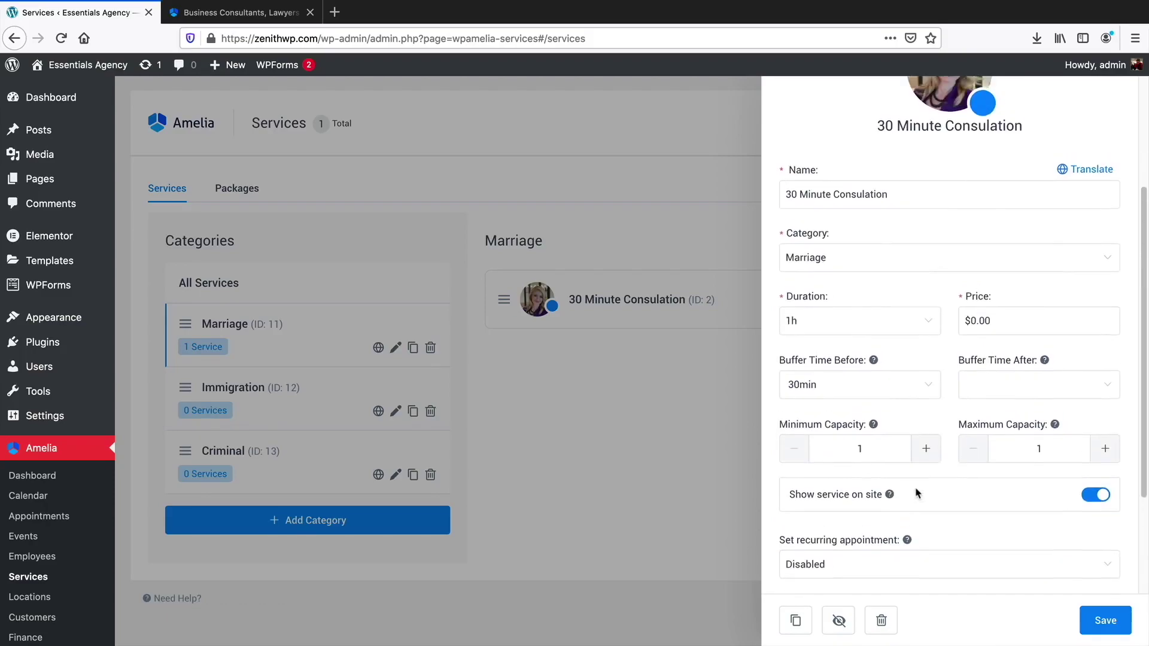
click(541, 476)
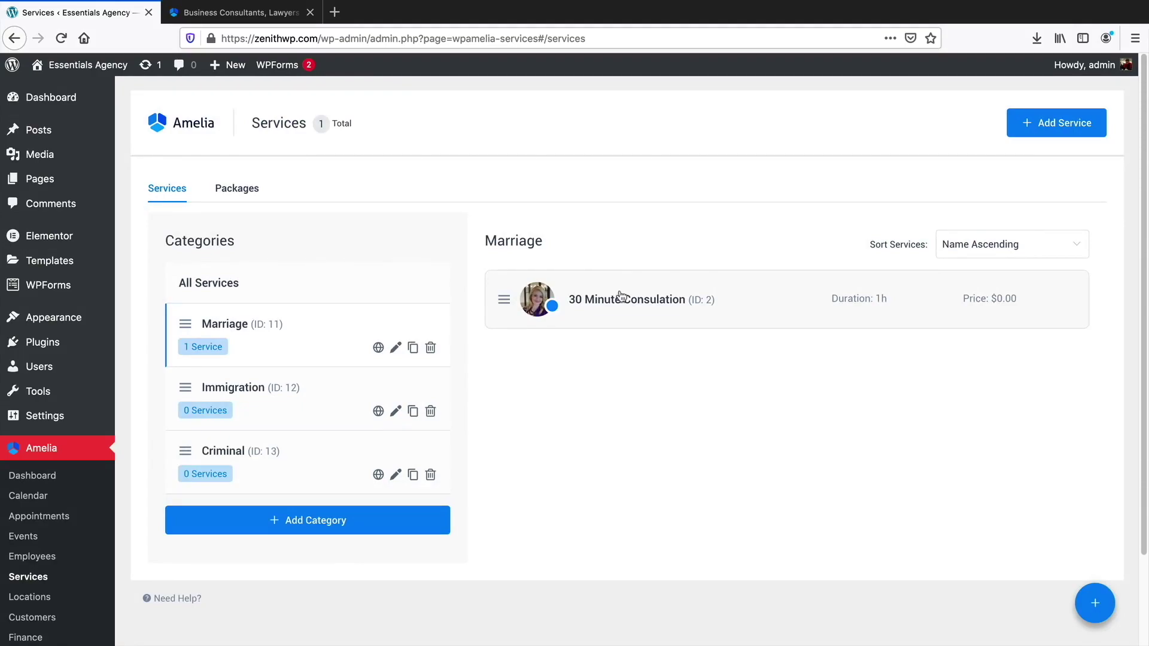
- Choose Audit and assurance (online) with the one available consultant, reach date and time, then return
click(253, 14)
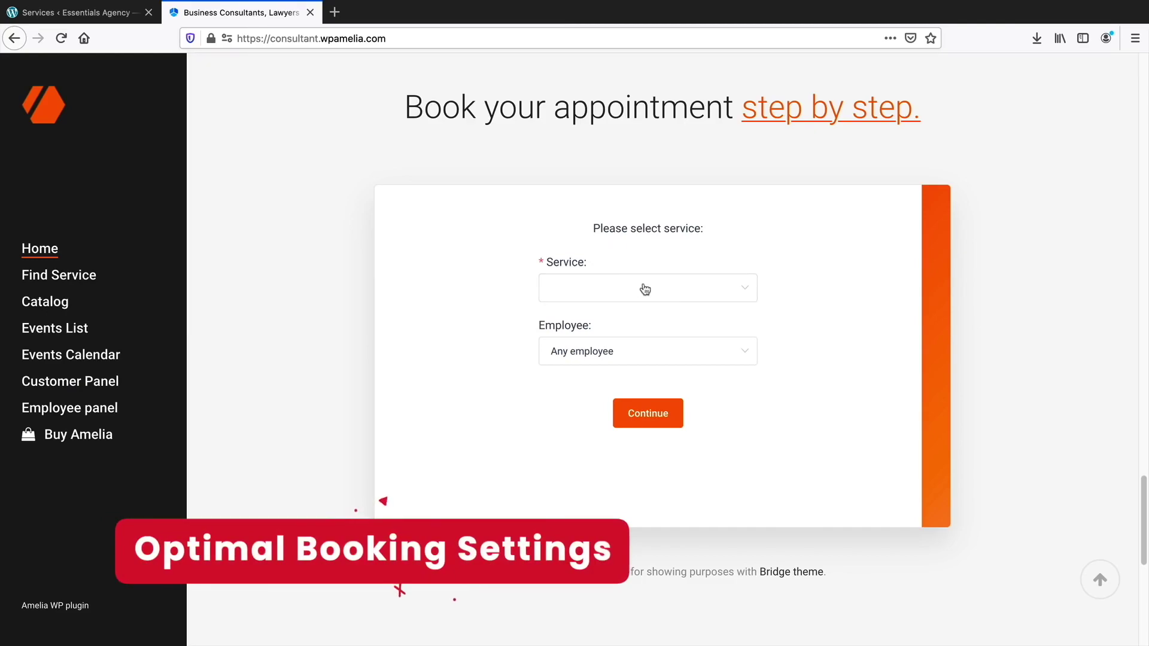
click(735, 292)
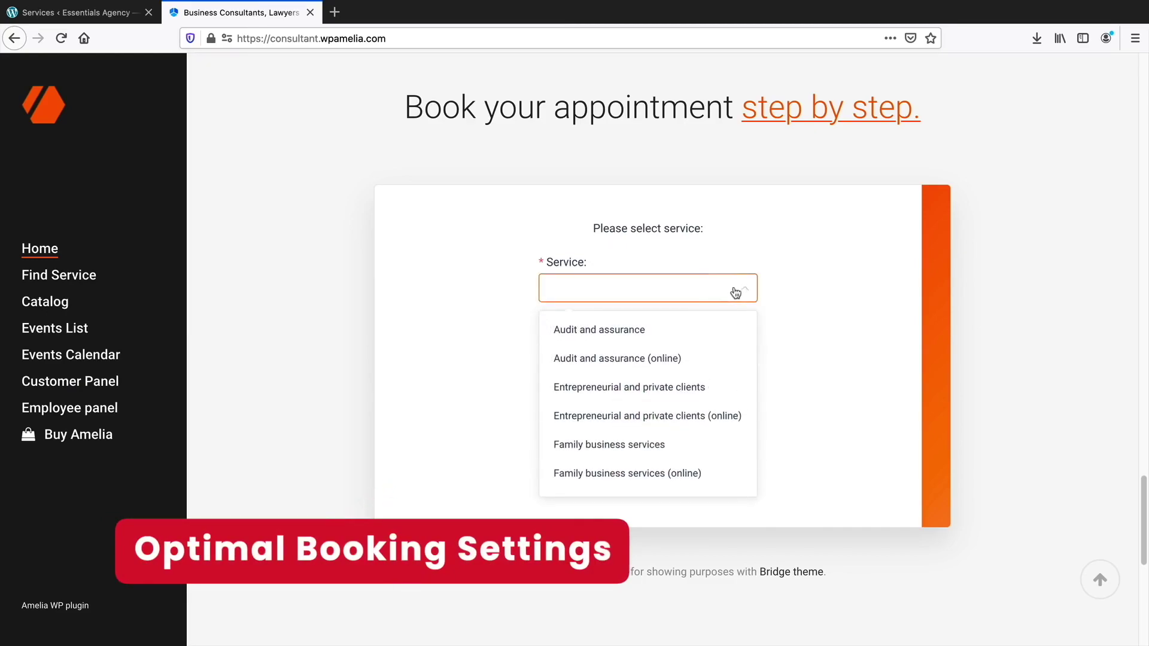
click(712, 357)
click(679, 362)
click(640, 420)
click(649, 444)
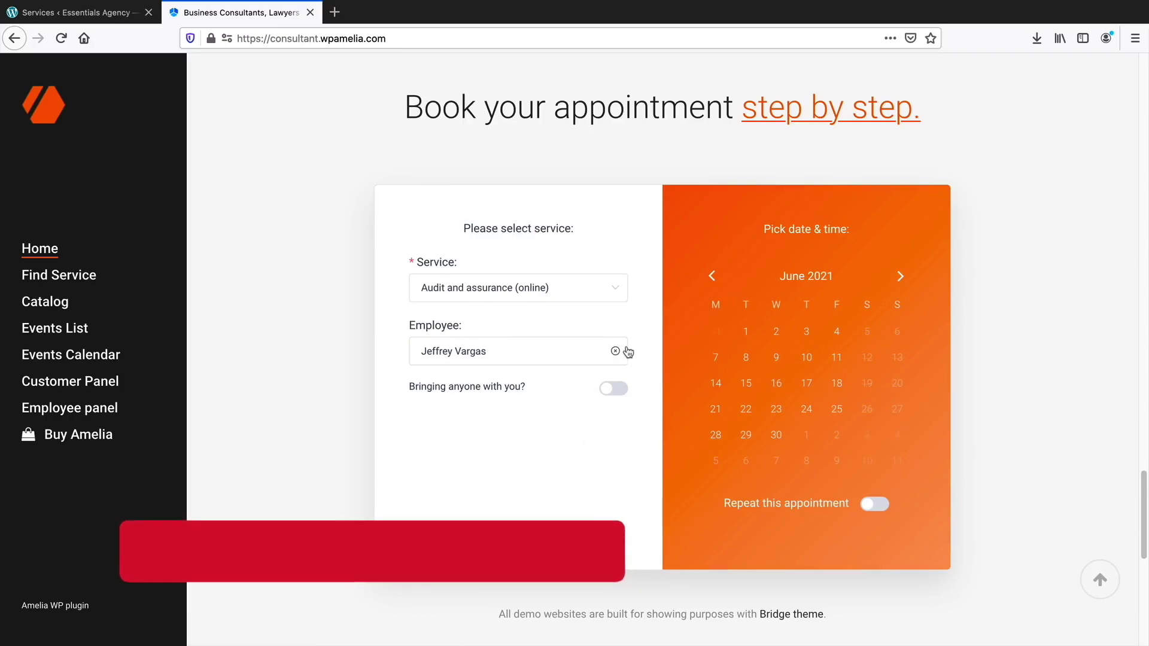
click(108, 13)
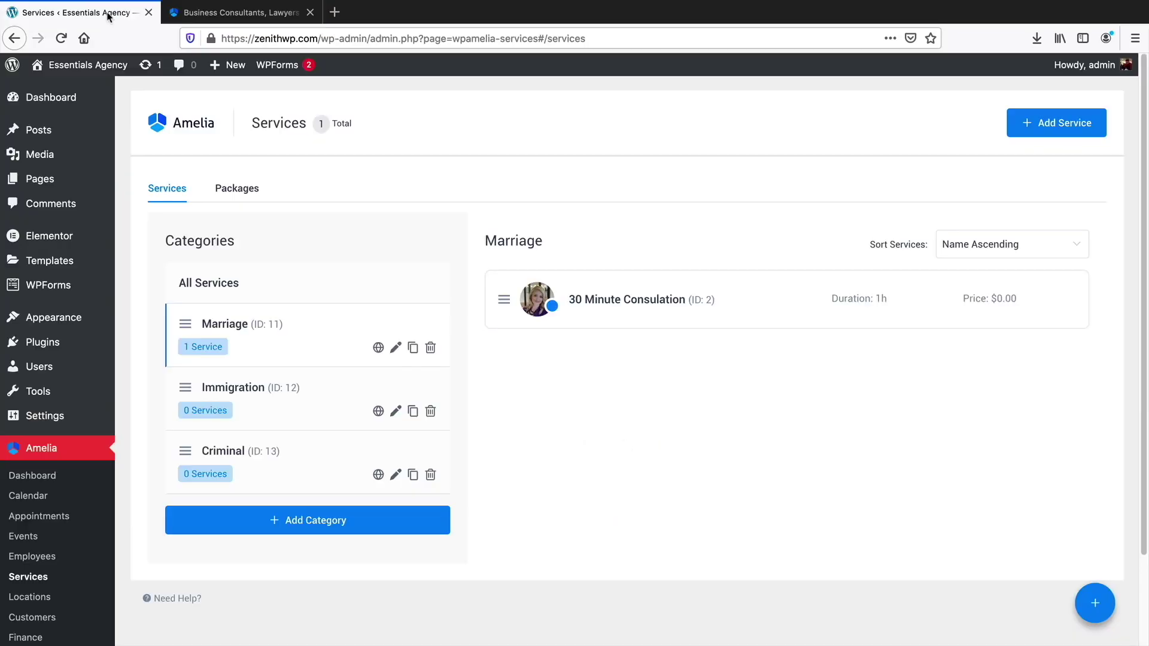
- Delete the empty Immigration and Criminal service categories
click(430, 412)
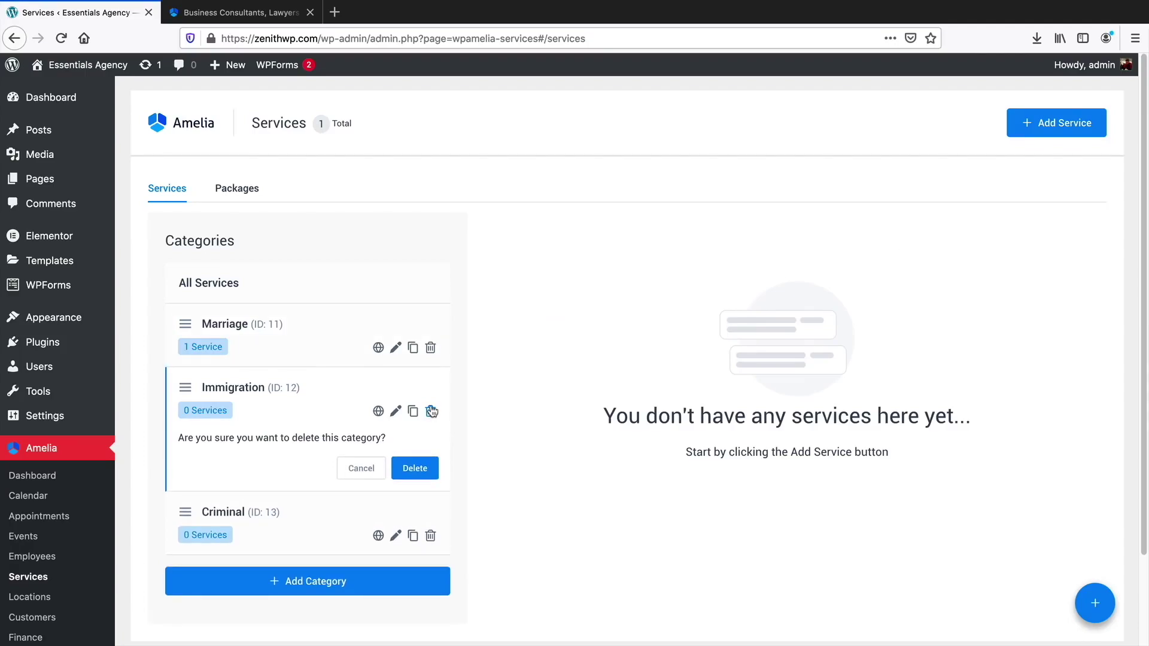
click(424, 468)
click(430, 411)
click(419, 472)
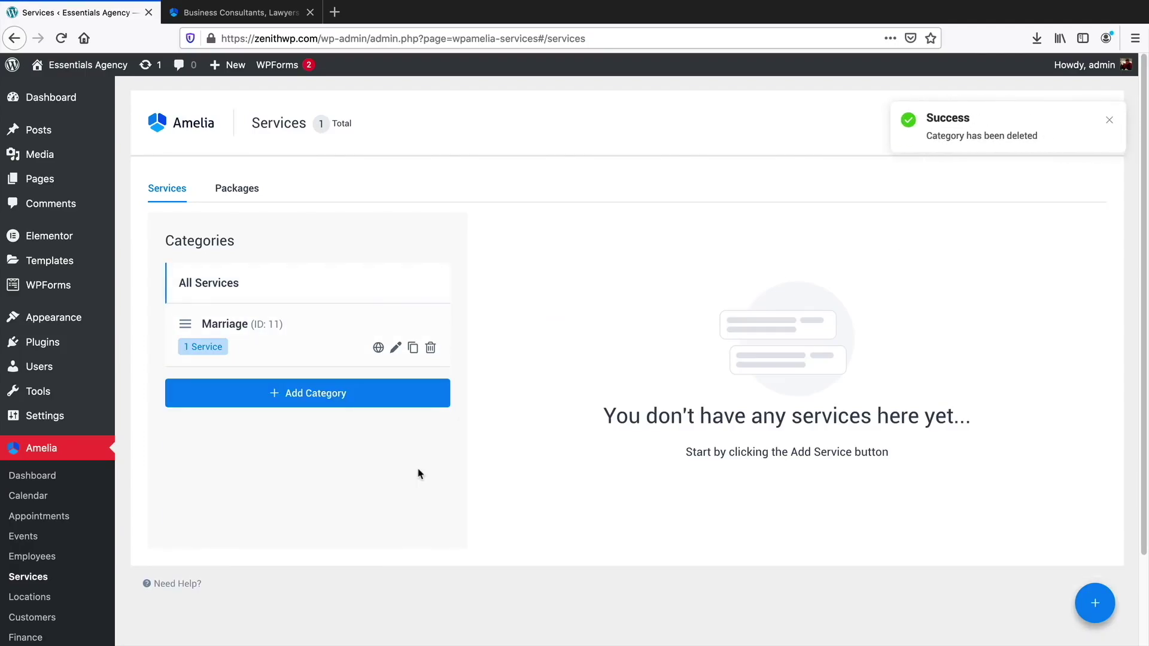
- Rename the Marriage category to Law Consultation
click(396, 347)
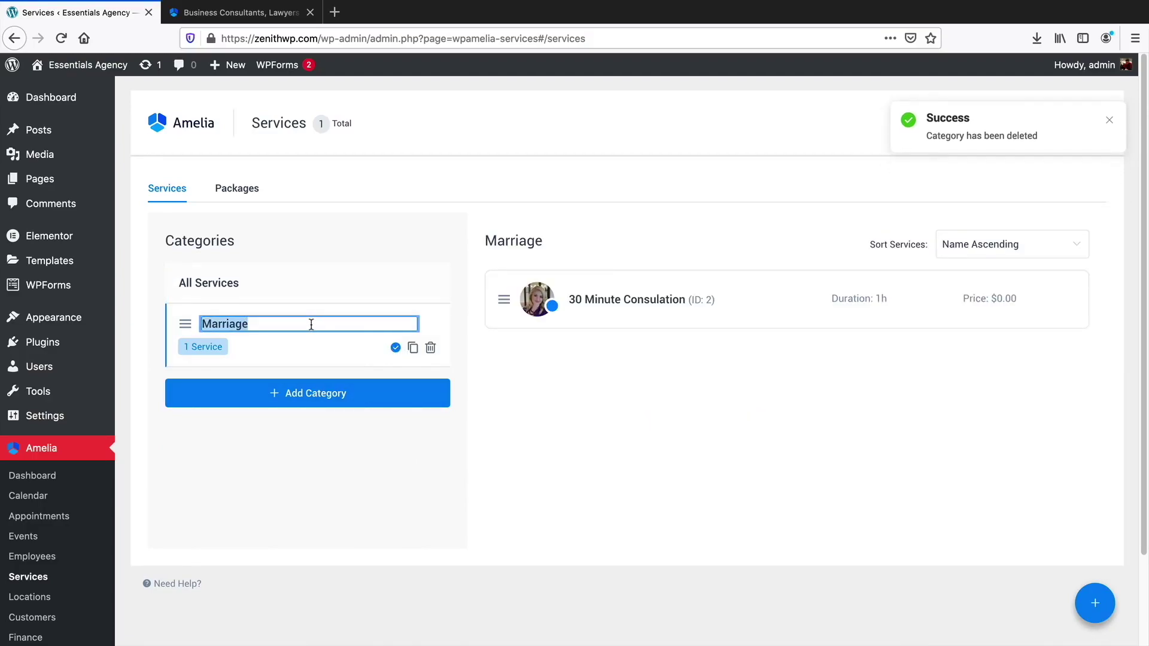
text(Law Consultation)
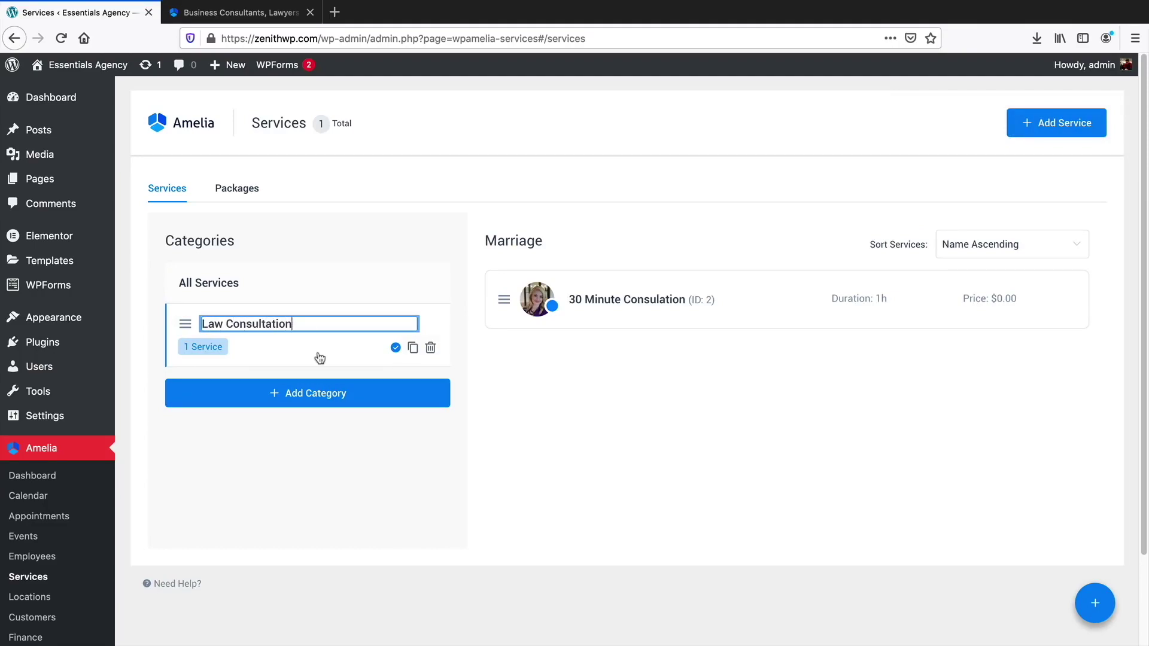
click(395, 349)
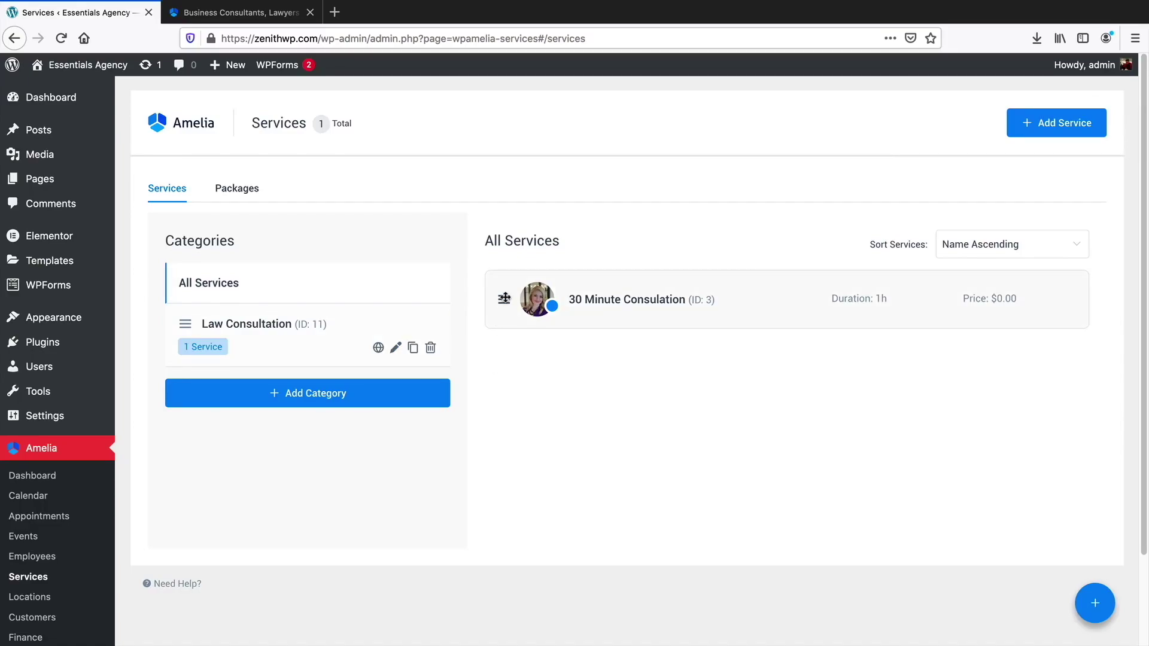
- Duplicate the 30 Minute Consulation service and save, then duplicate it once more
click(505, 298)
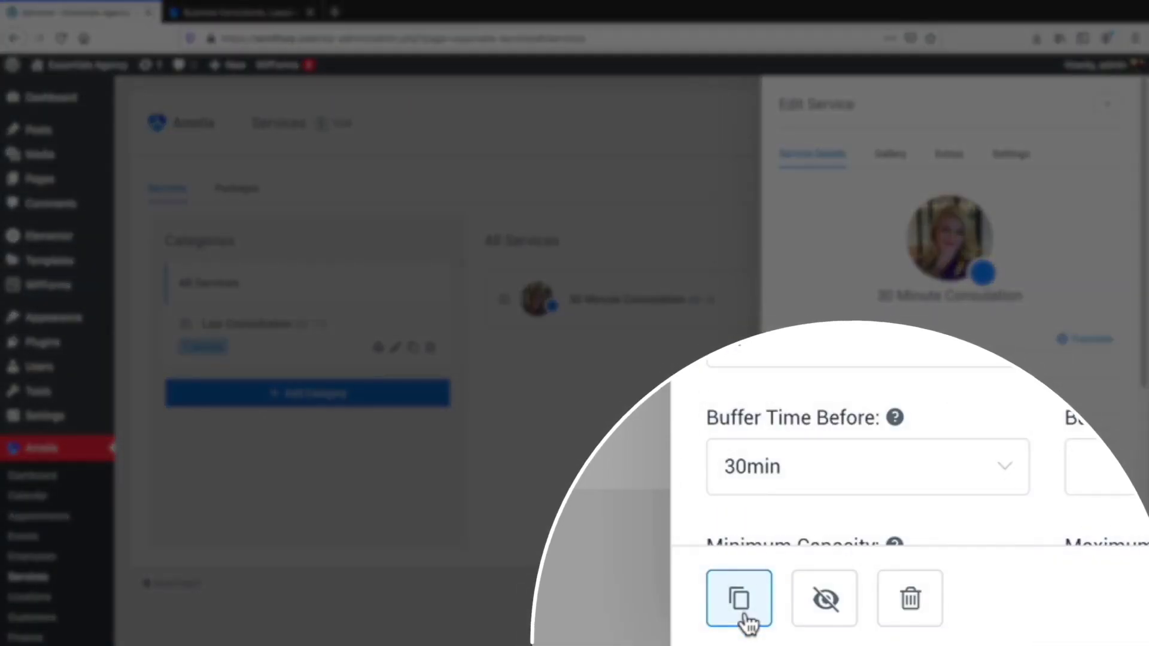
click(795, 625)
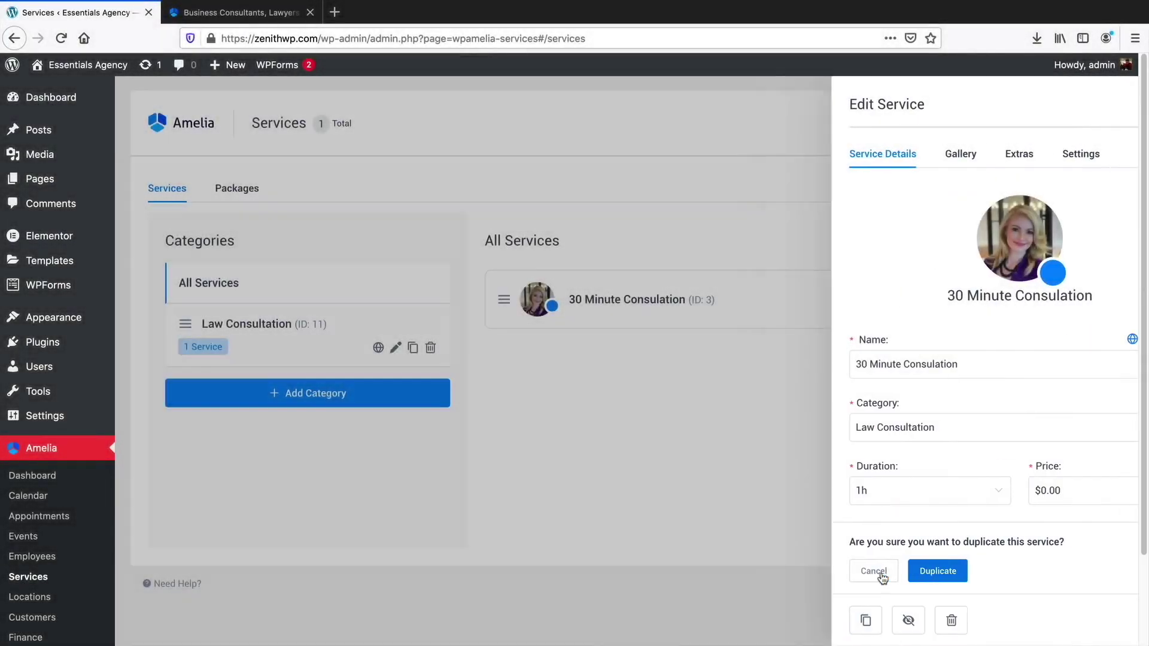
click(881, 573)
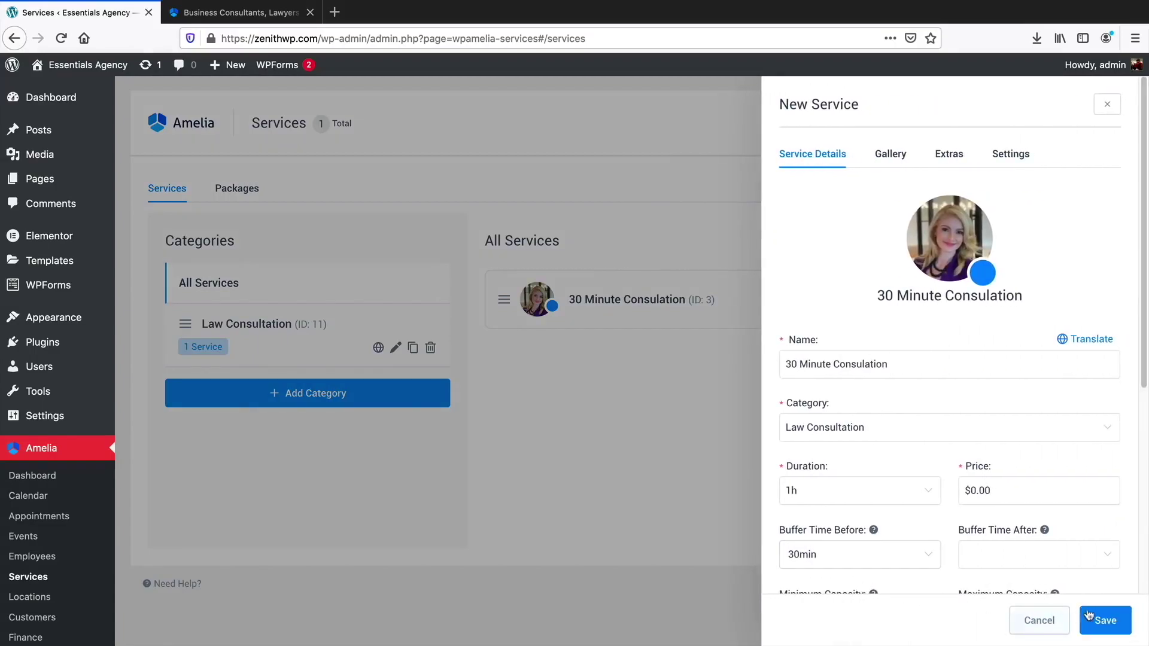
click(1115, 624)
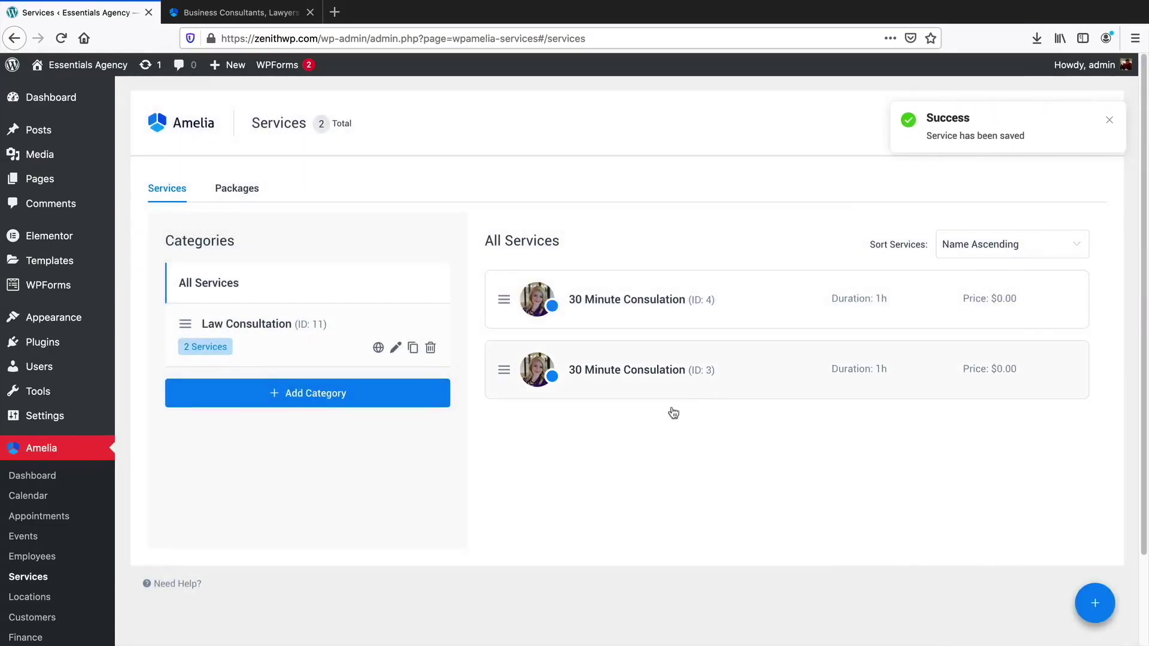
click(505, 370)
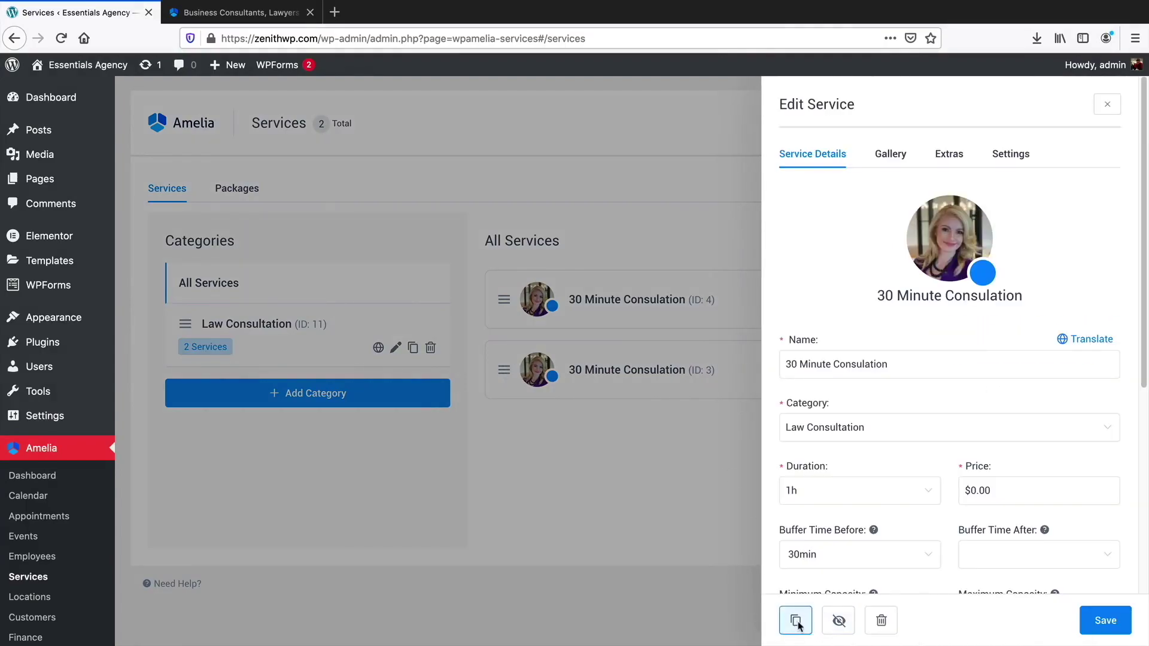
click(795, 620)
click(869, 571)
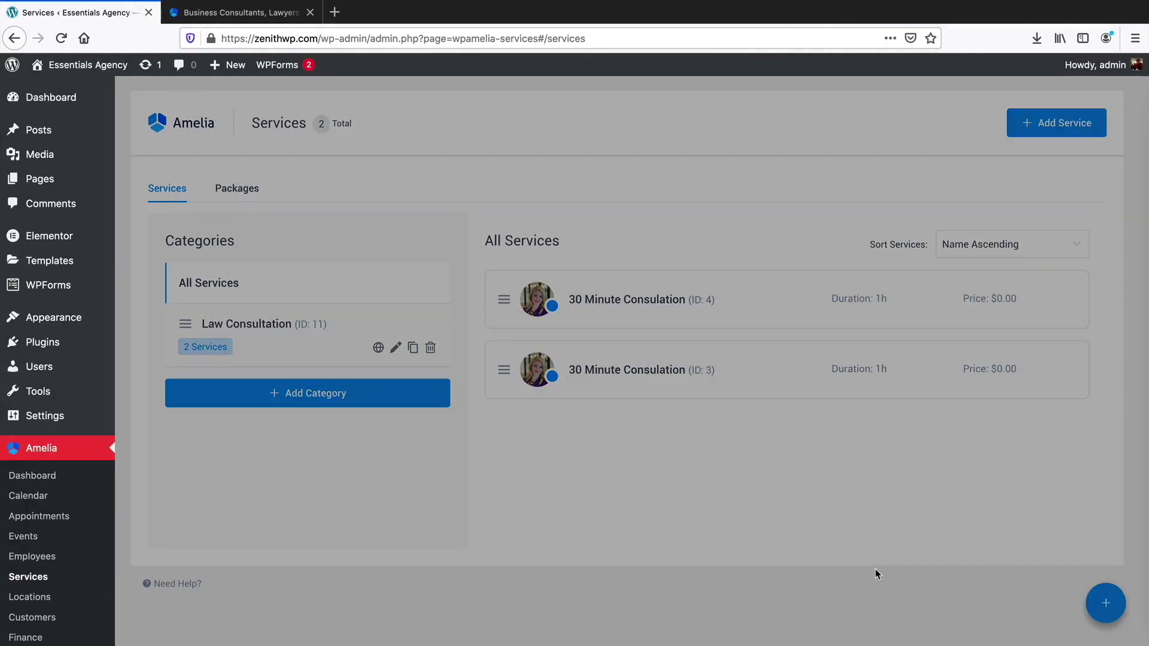
- Save the second duplicated service, then focus 30 Minute Consulation's Redirect URL After Booking field
click(1106, 622)
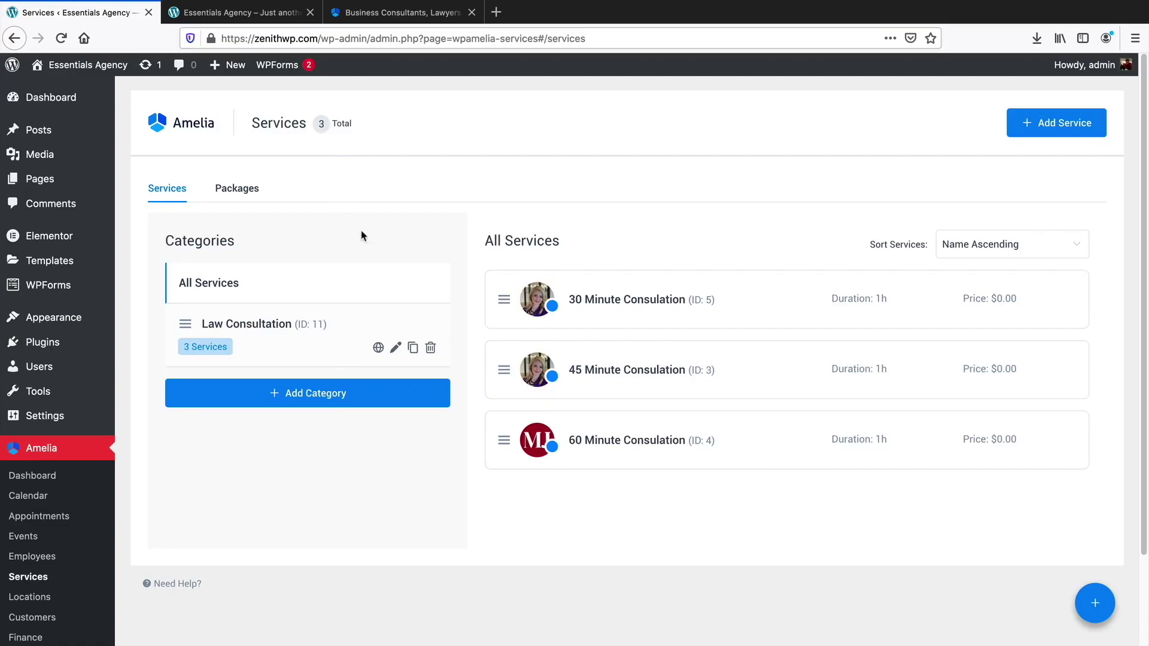
click(505, 301)
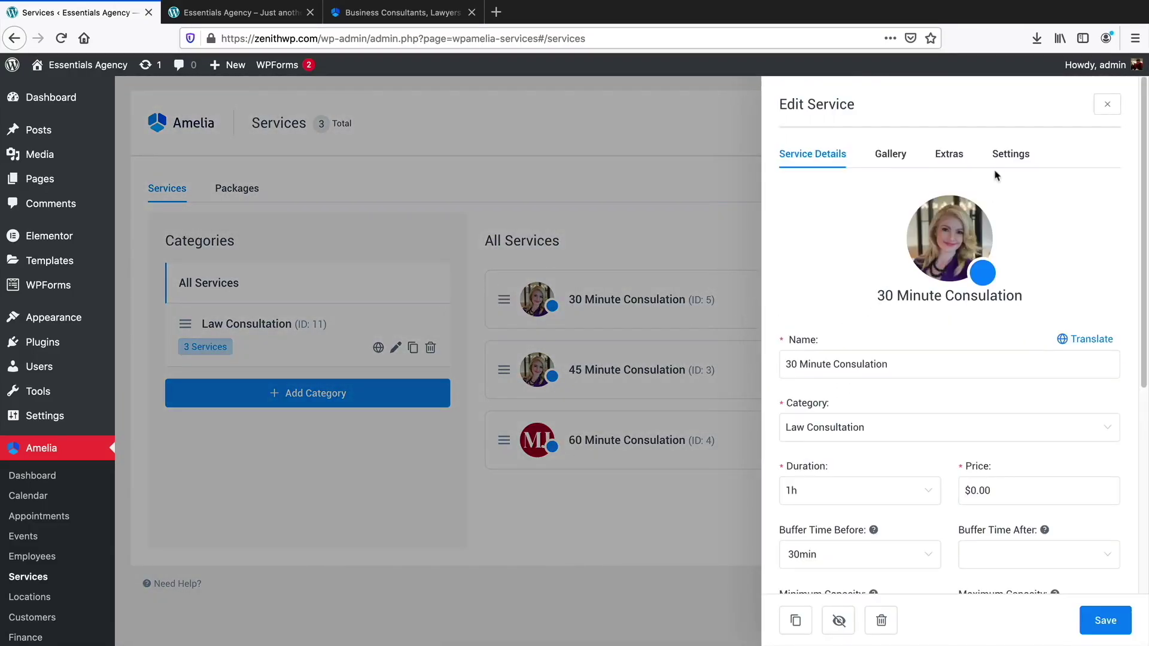
click(1007, 157)
click(1008, 204)
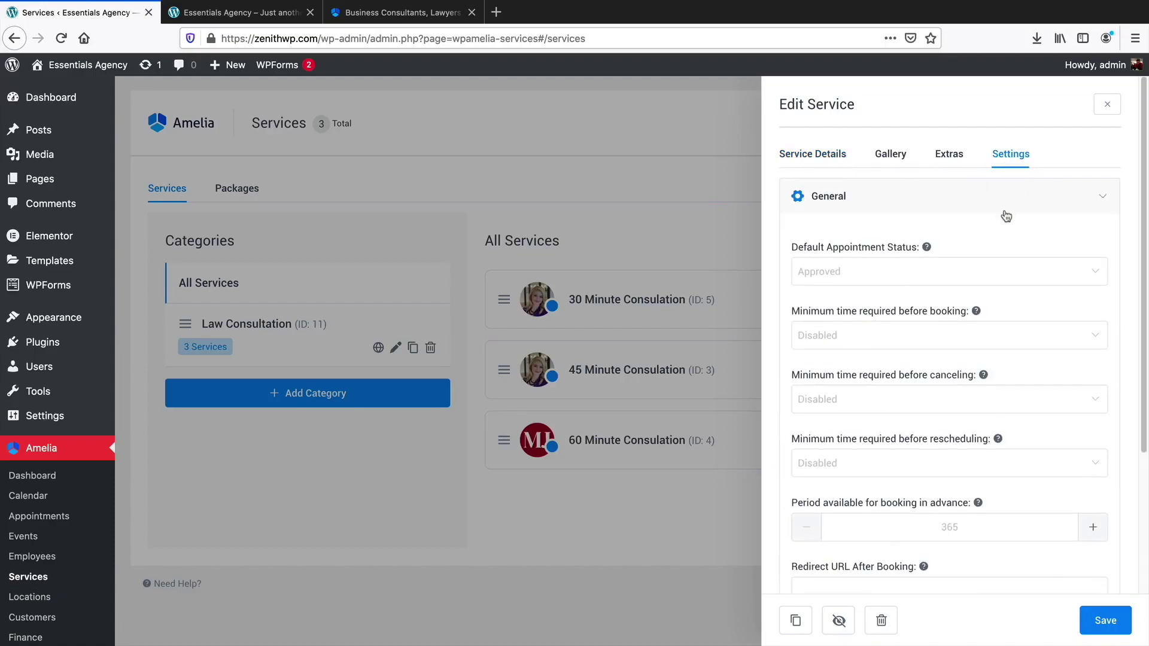
scroll(971, 302, down, 3)
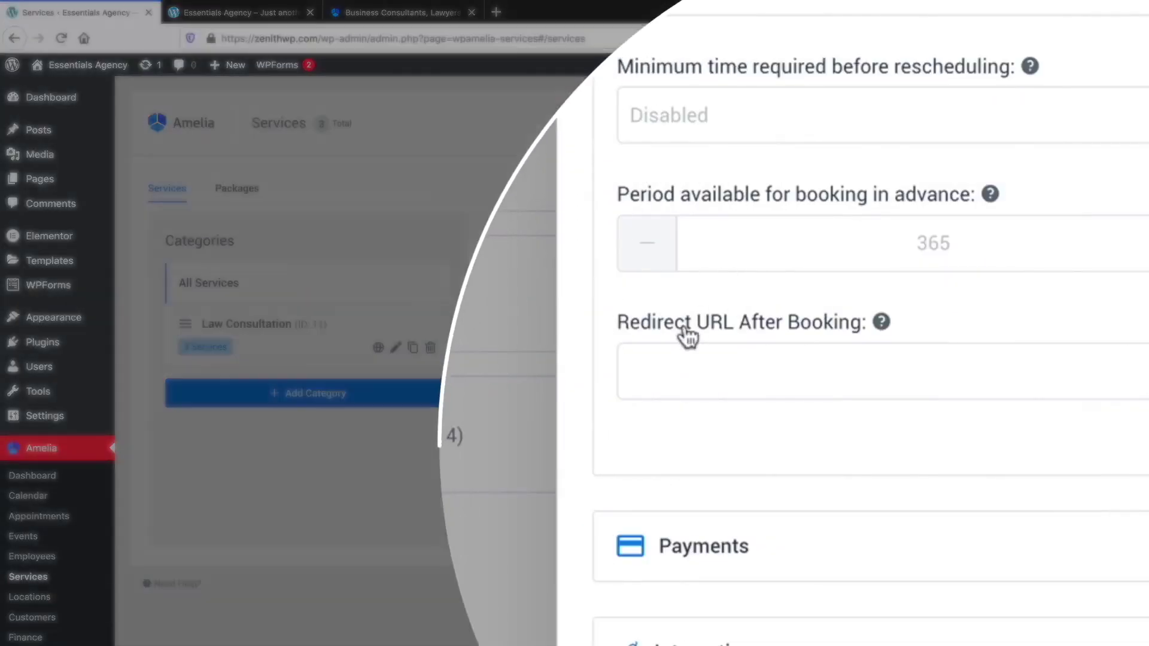
click(657, 365)
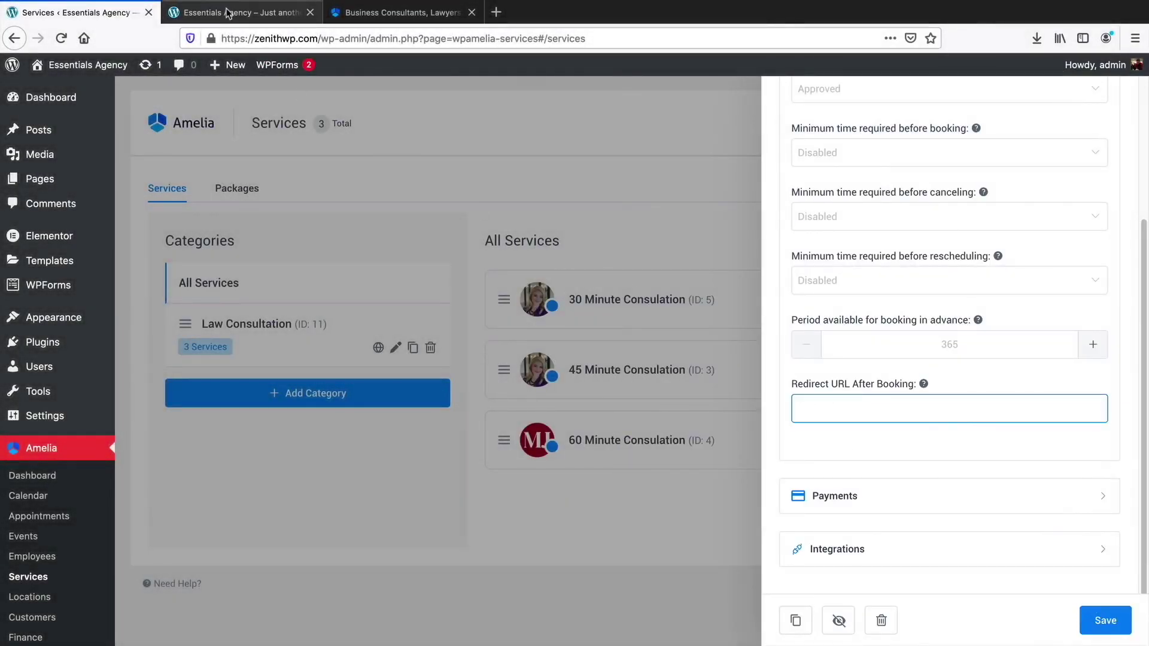
- Create a new page titled 'Thank You', publish it, and open it in Elementor
click(226, 12)
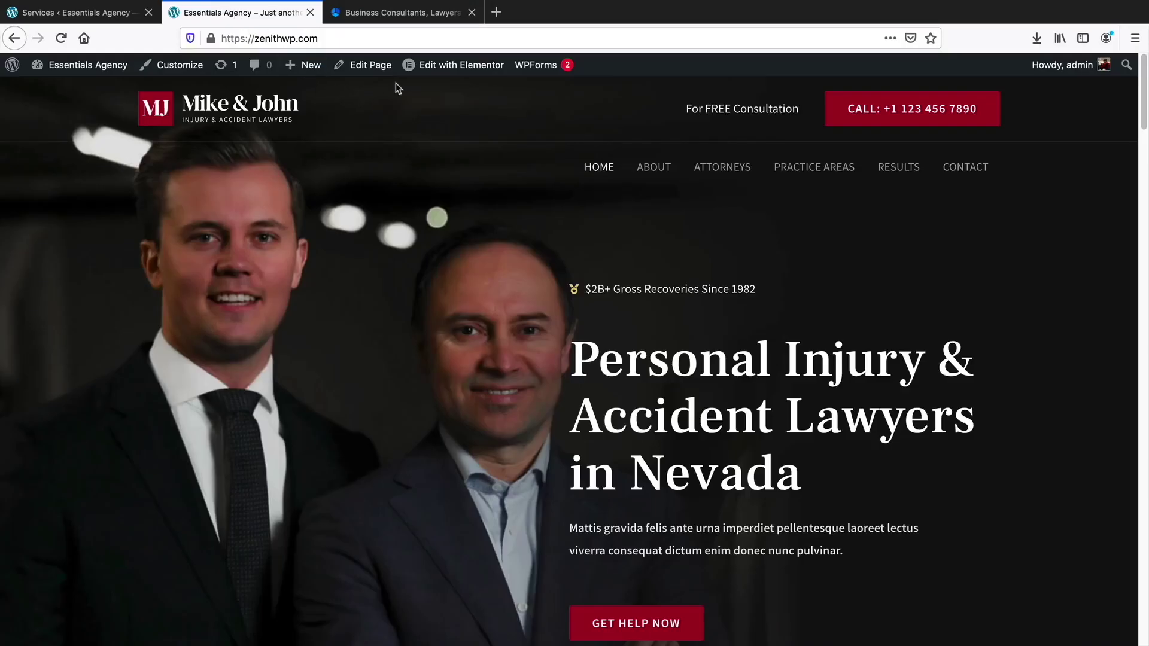
mouse_move(325, 70)
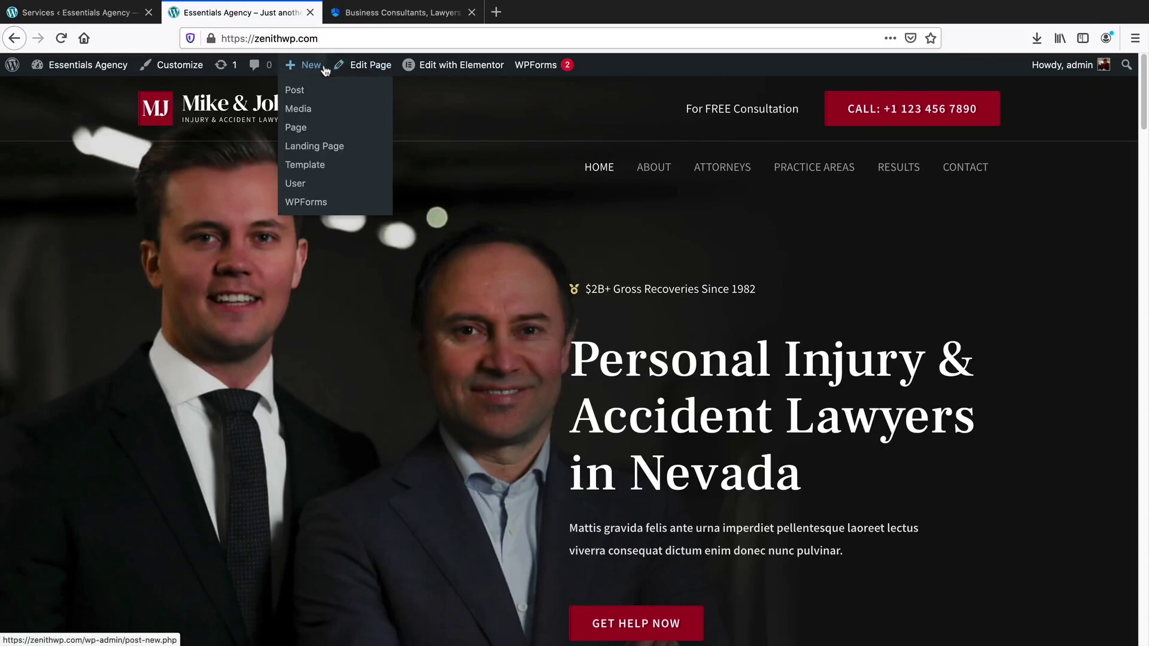
click(318, 132)
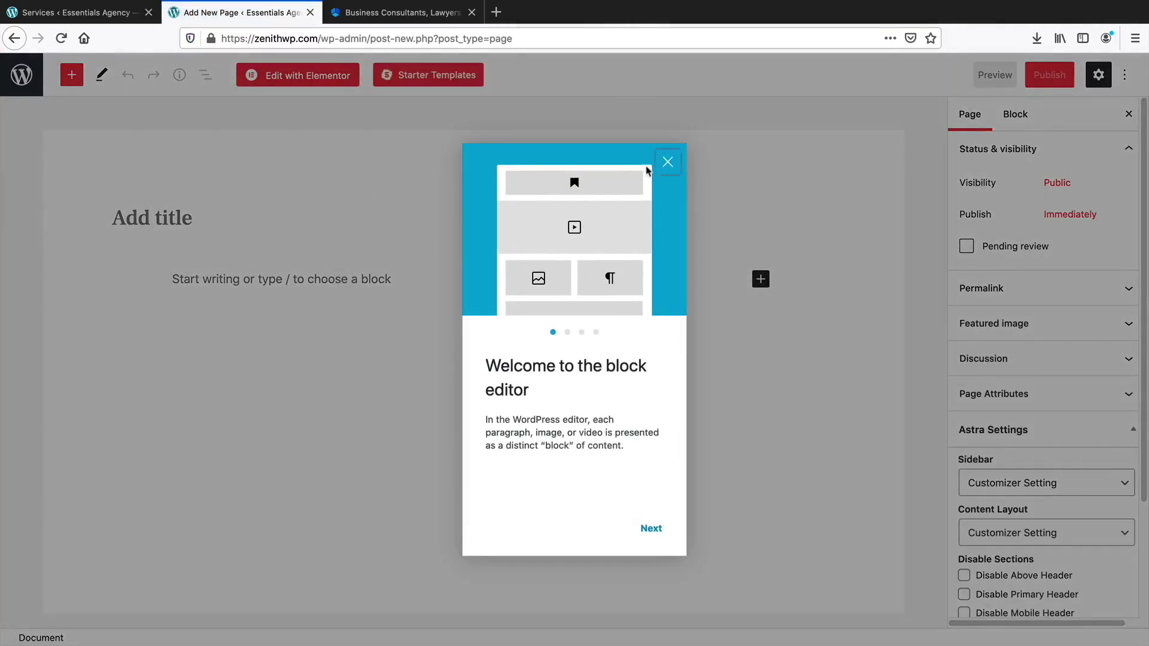
click(668, 162)
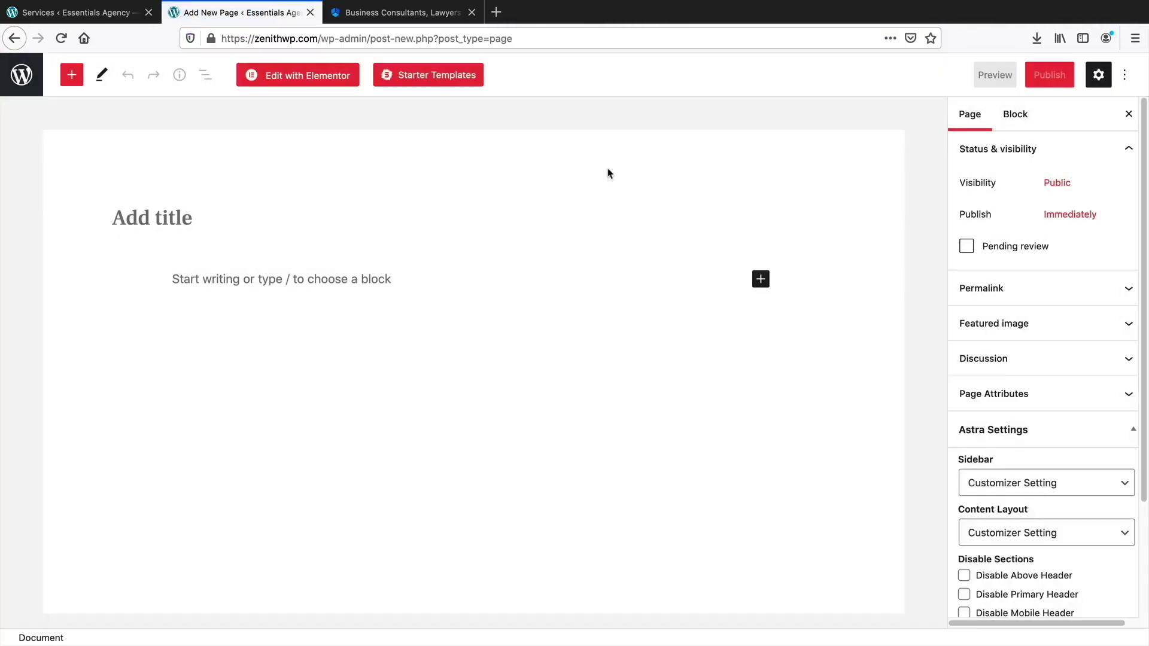
text(Thank You)
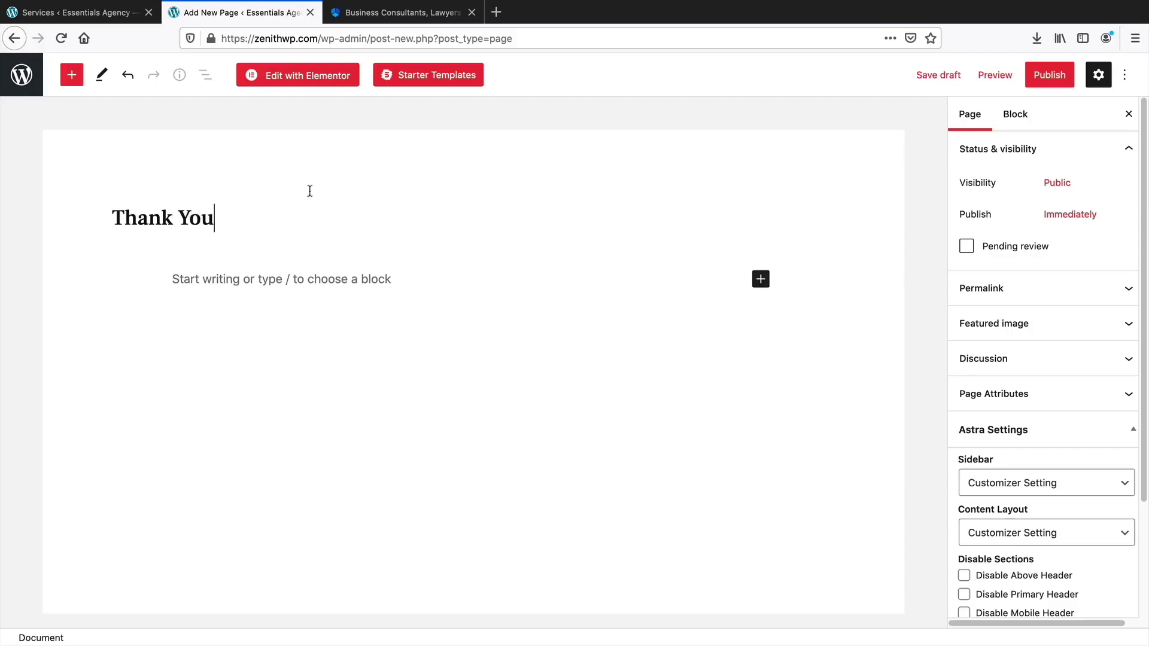
click(1050, 74)
click(1015, 77)
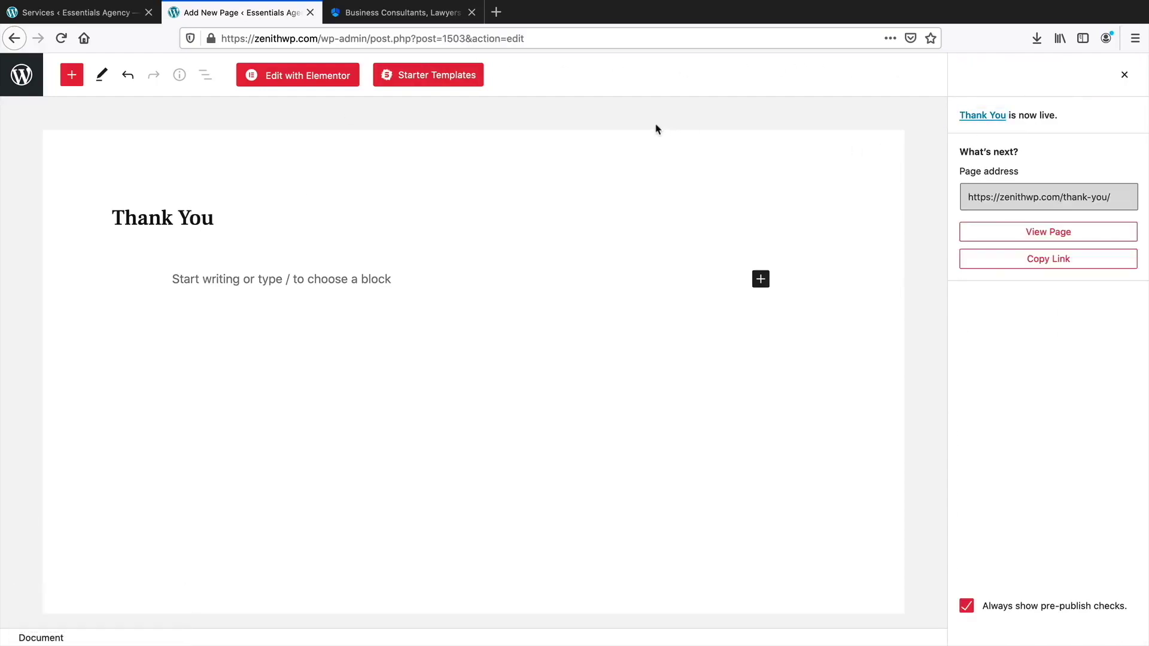
click(303, 76)
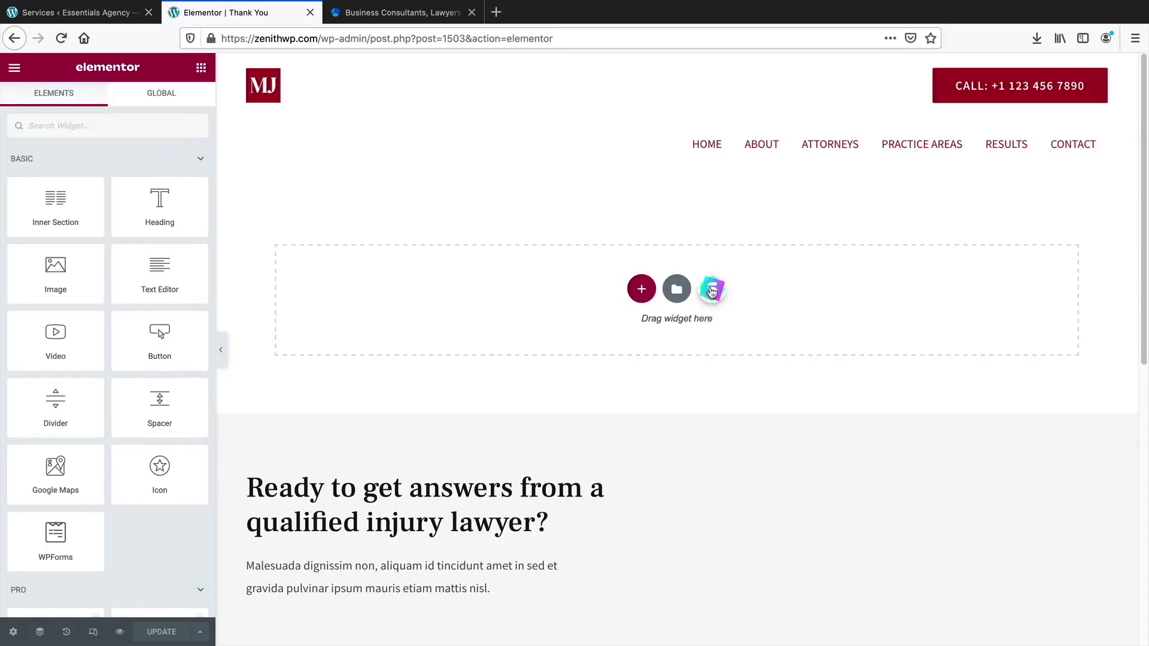
- Import the Results template from the Injury and Accident Lawyers template set
click(711, 289)
click(572, 369)
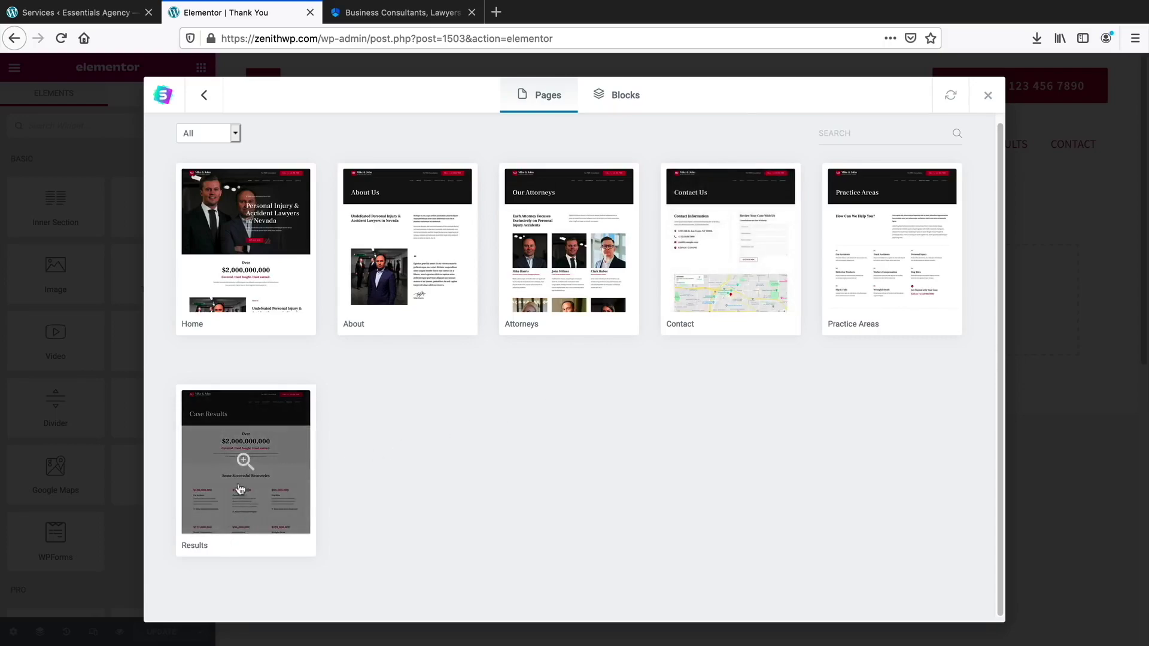
click(244, 460)
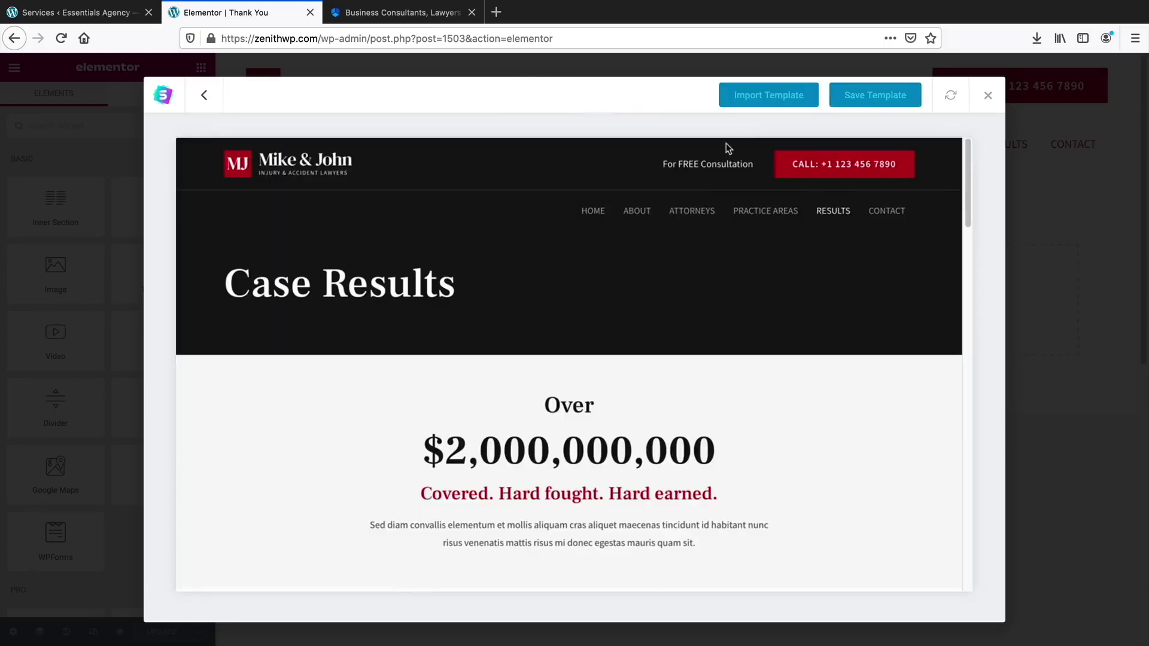
click(771, 98)
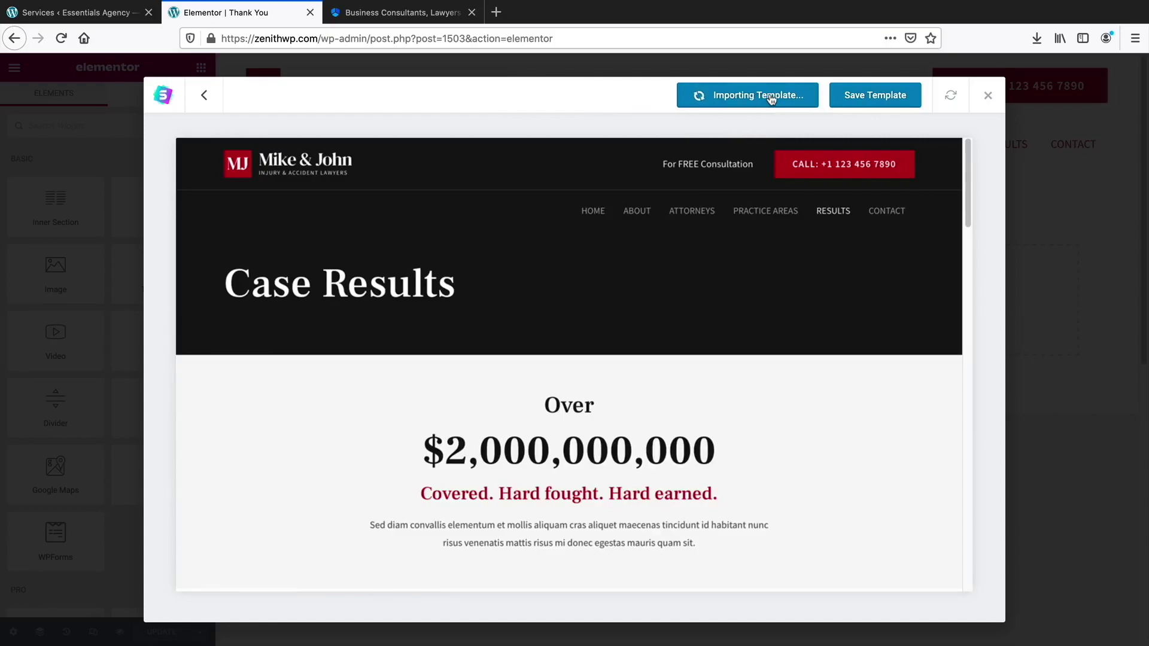
- Change the Case Results heading to 'Thank You! Booked!' and centre it
triple_click(368, 351)
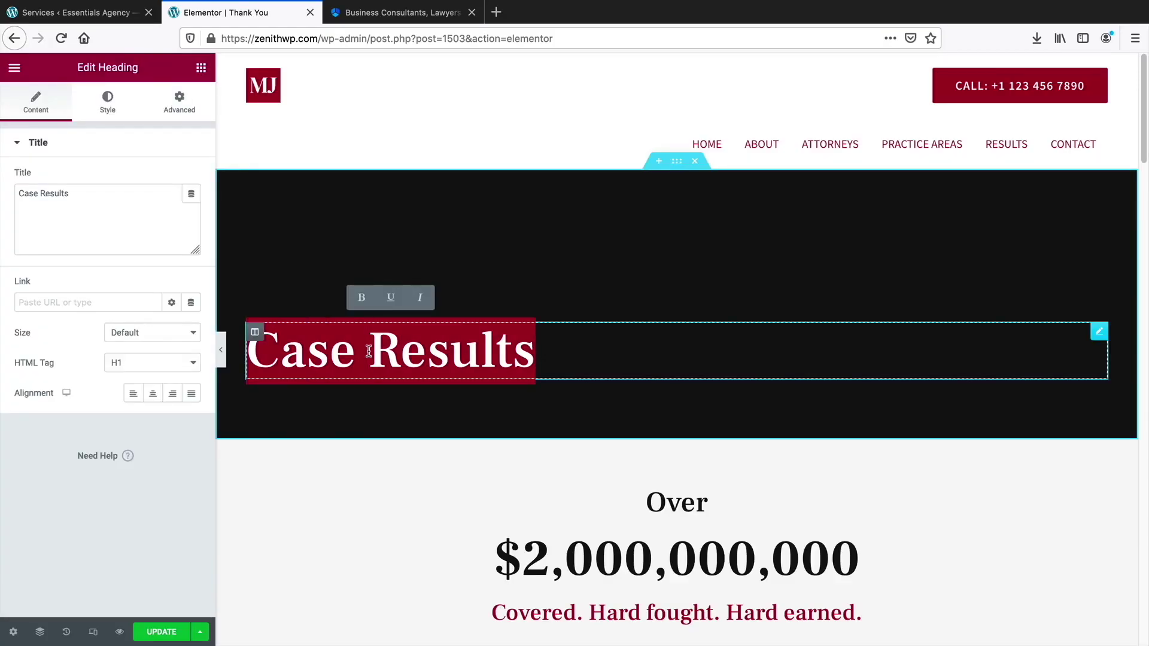
text(Thank You! Booked!)
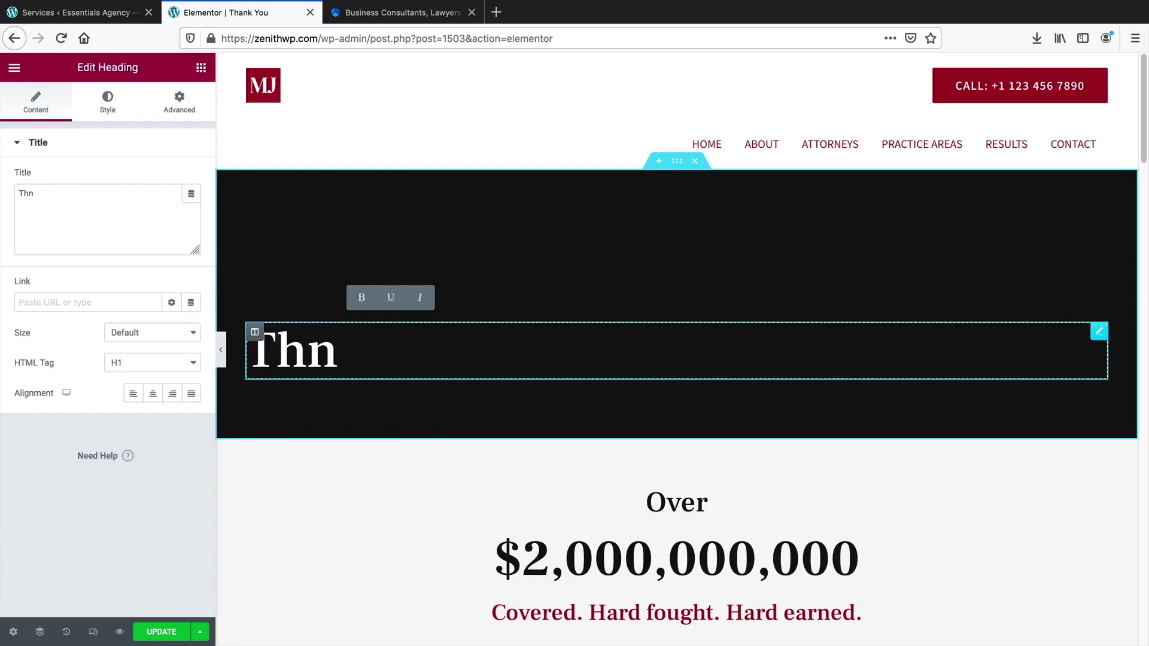
click(152, 395)
- Delete the Some Successful Recoveries section from the page
scroll(505, 454, down, 5)
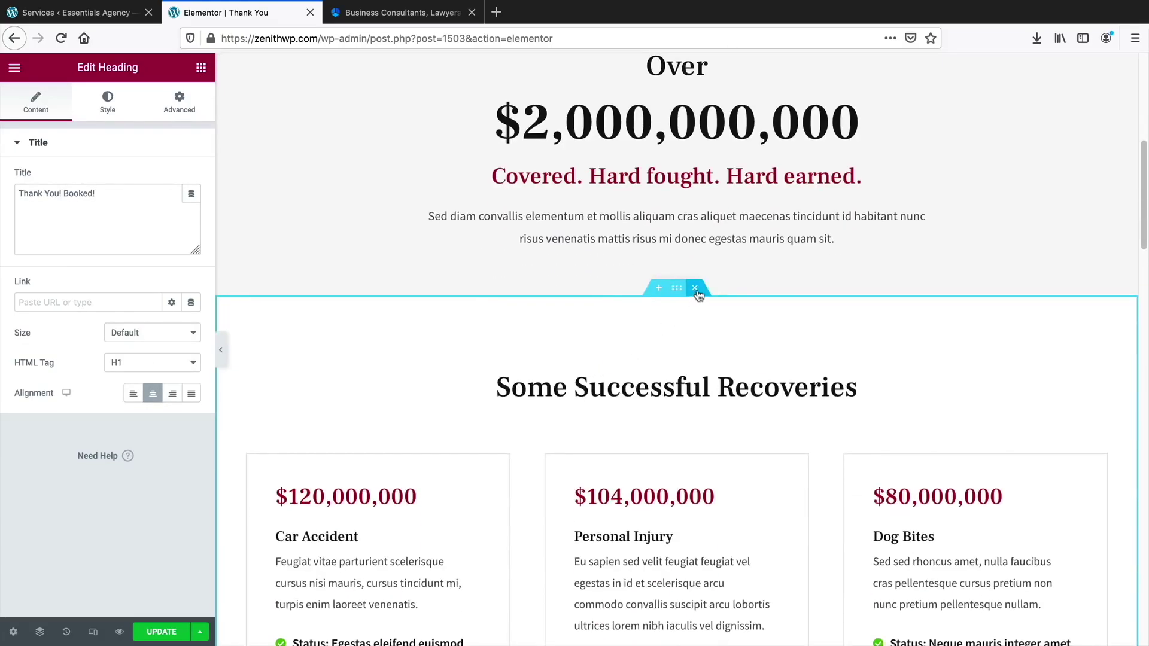
scroll(715, 334, down, 2)
scroll(715, 334, down, 10)
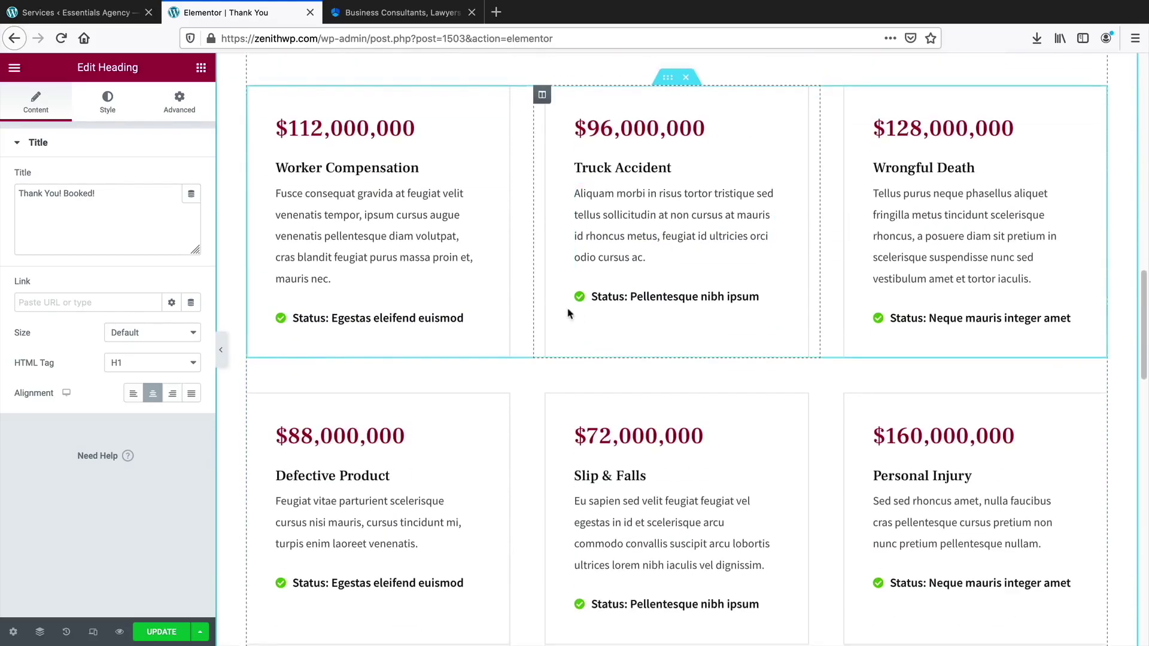
scroll(643, 466, down, 8)
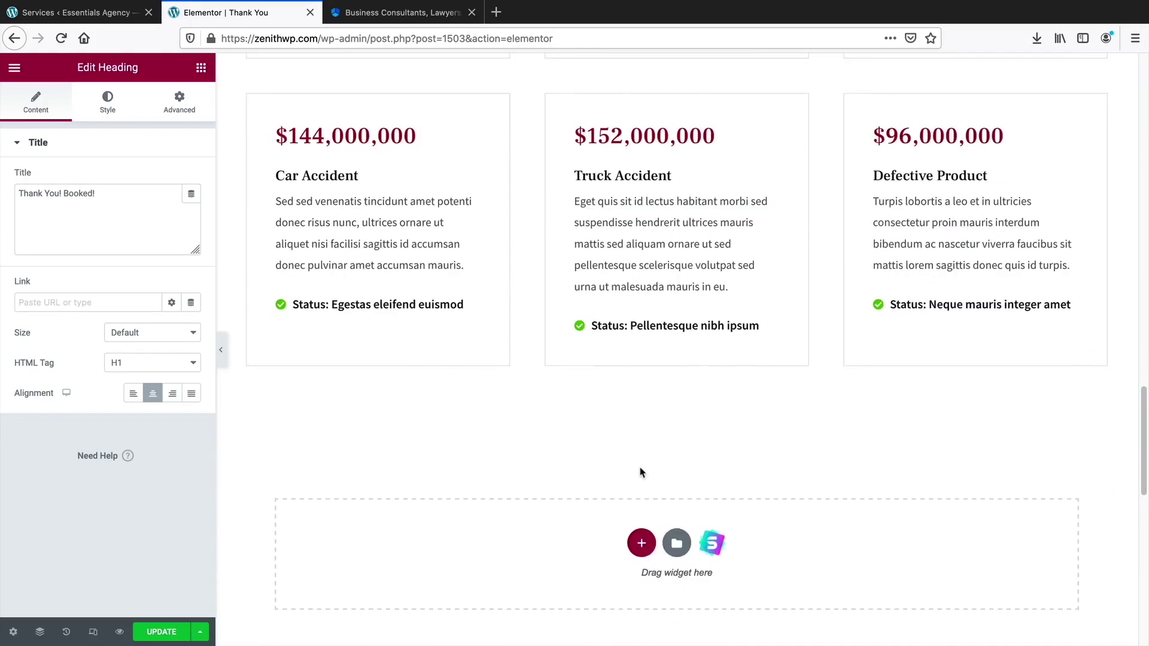
scroll(642, 468, up, 10)
scroll(639, 467, up, 10)
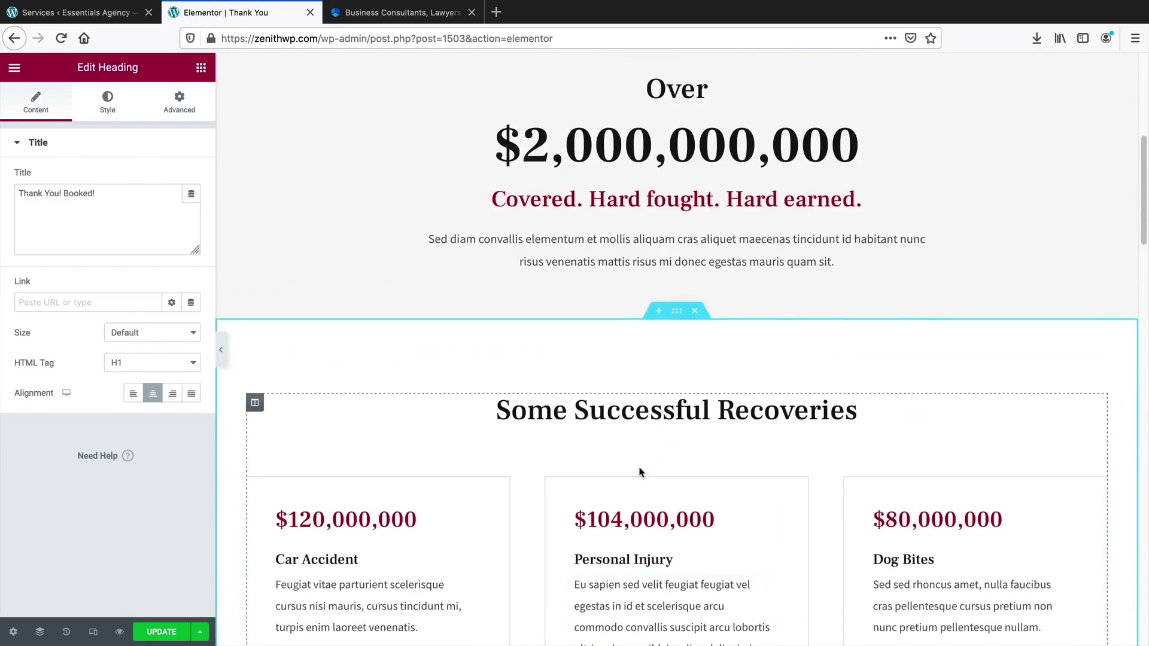
scroll(697, 419, up, 3)
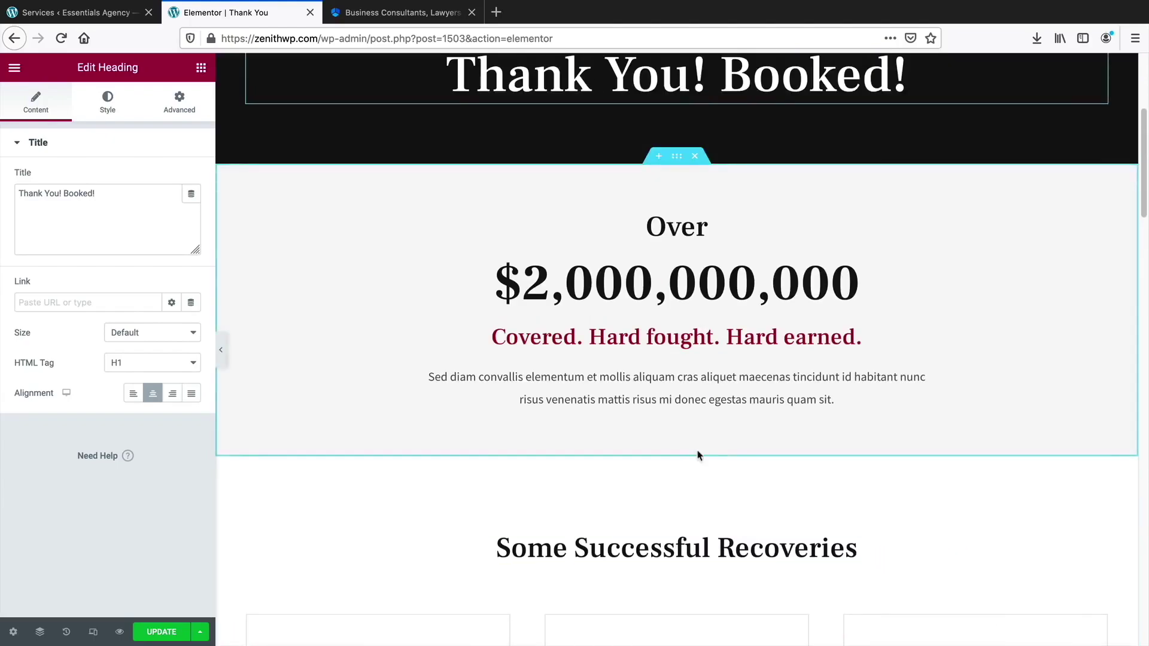
scroll(698, 448, down, 2)
click(695, 380)
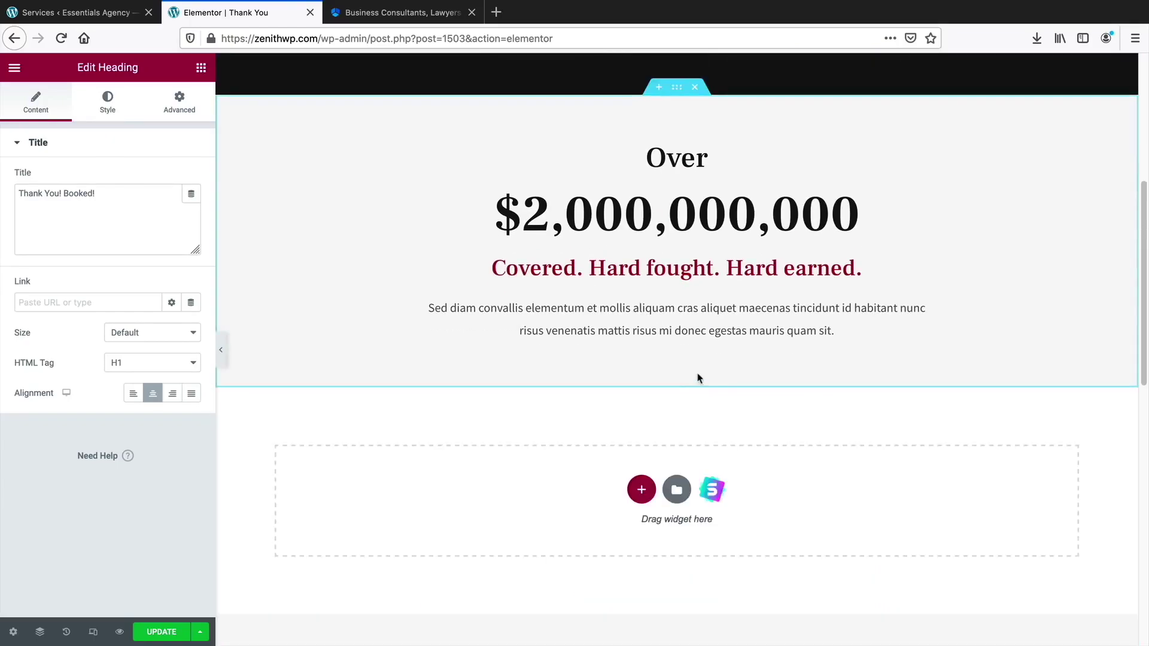
- Save the Thank You page changes in Elementor
scroll(698, 380, up, 5)
click(170, 633)
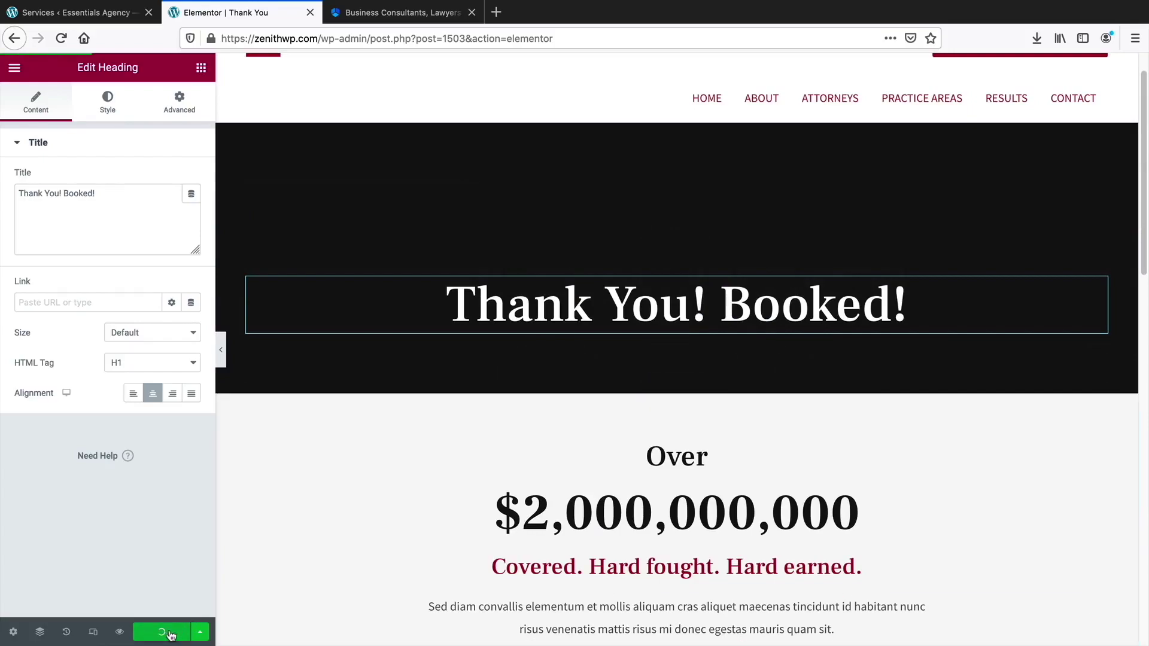
scroll(475, 636, down, 2)
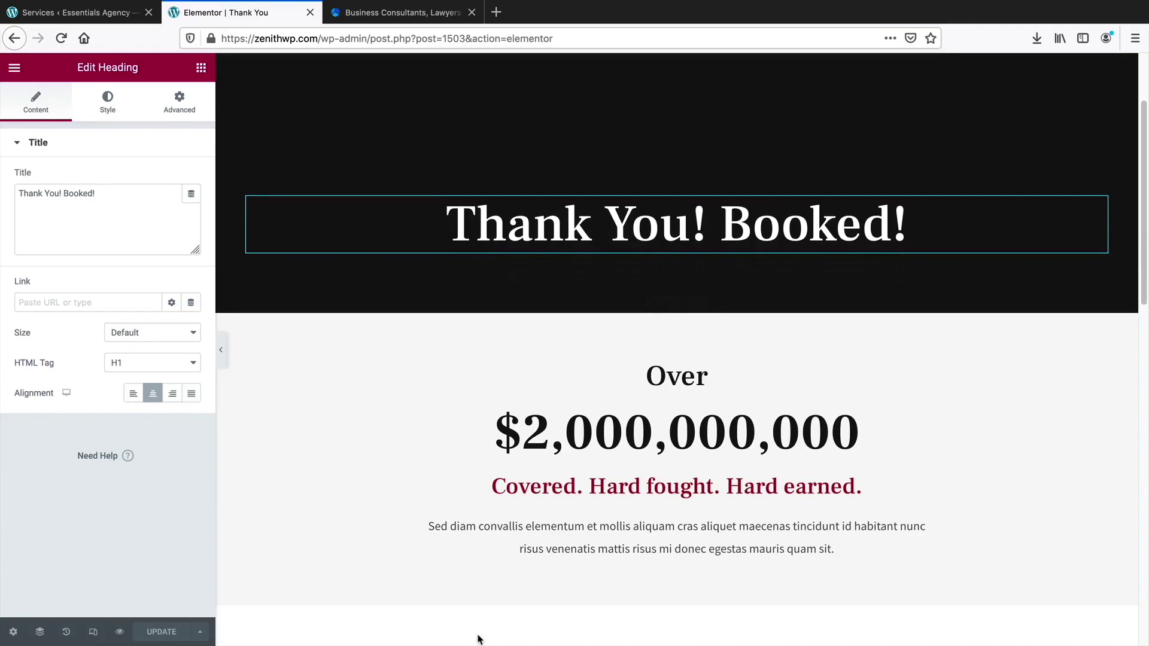
click(15, 67)
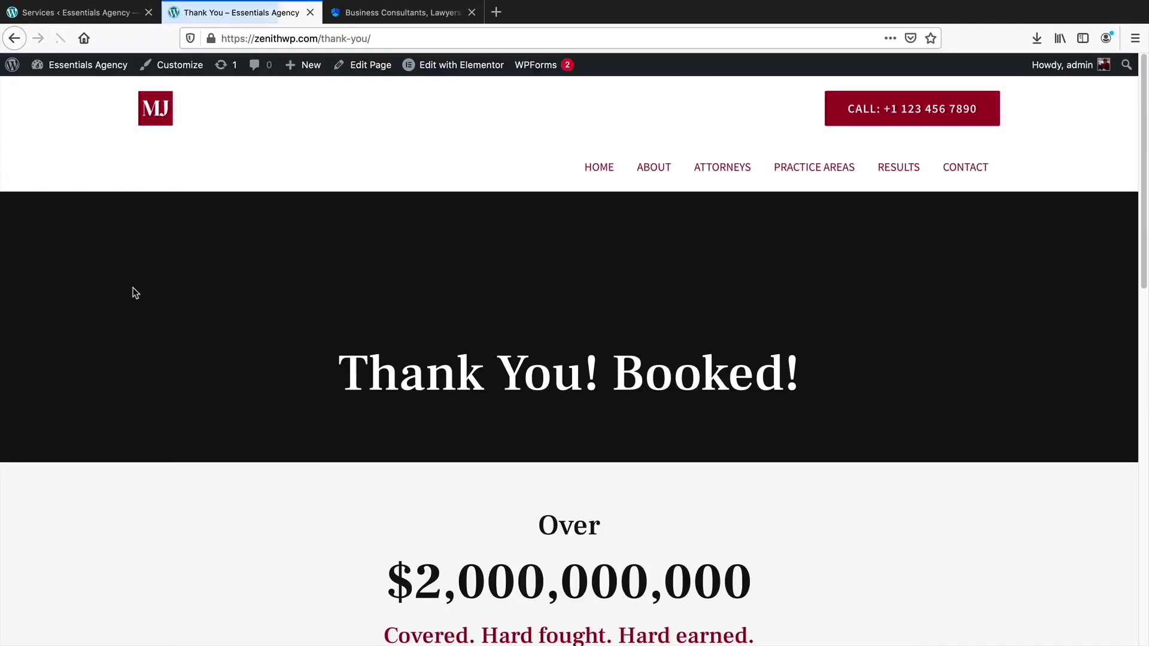
- Copy the thank-you page URL from the browser address bar
scroll(296, 334, down, 2)
scroll(297, 333, up, 2)
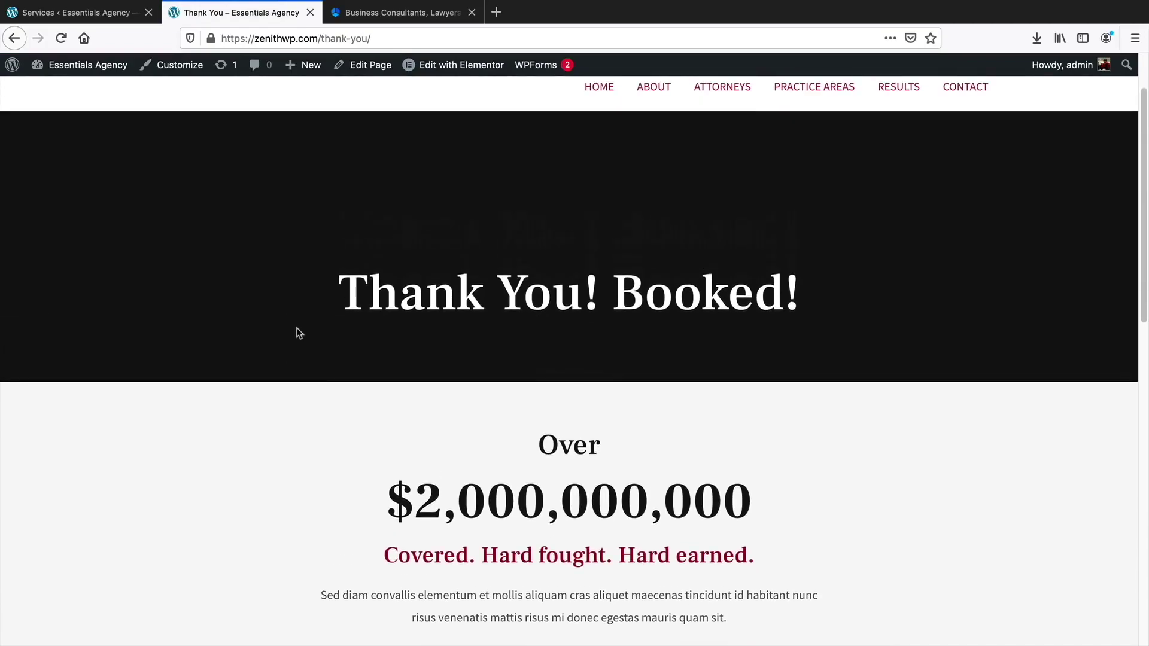
click(290, 39)
right_click(293, 38)
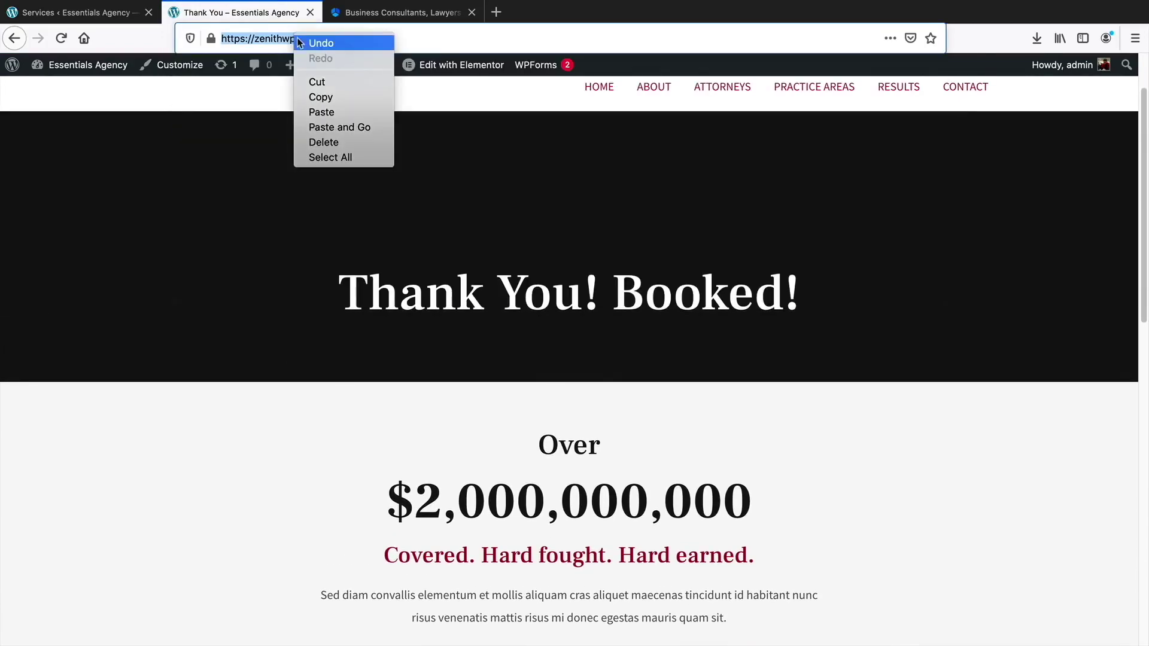
click(327, 94)
- Paste the thank-you URL as 30 Minute Consulation's redirect after booking and save
click(88, 12)
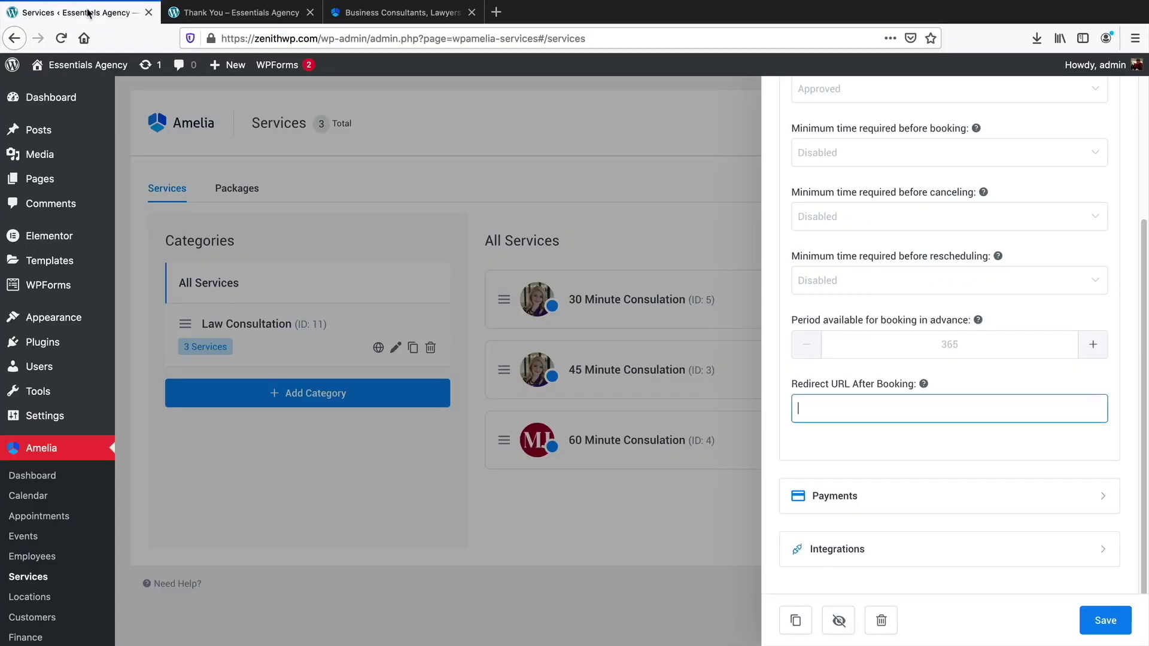
right_click(828, 402)
click(859, 475)
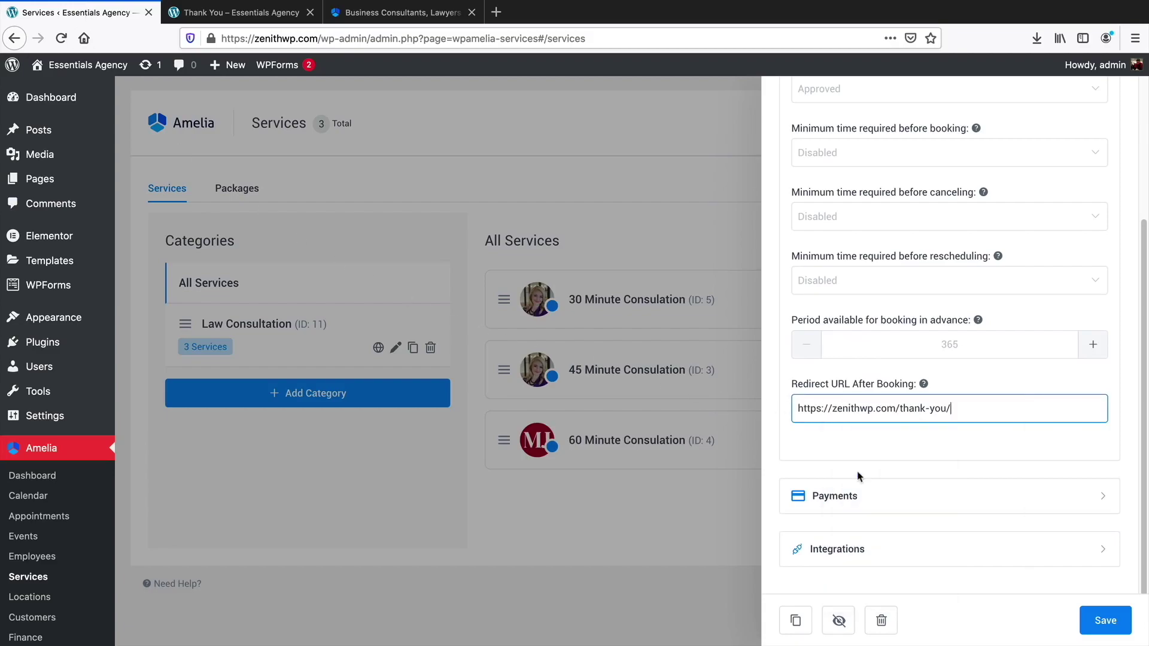
click(1119, 627)
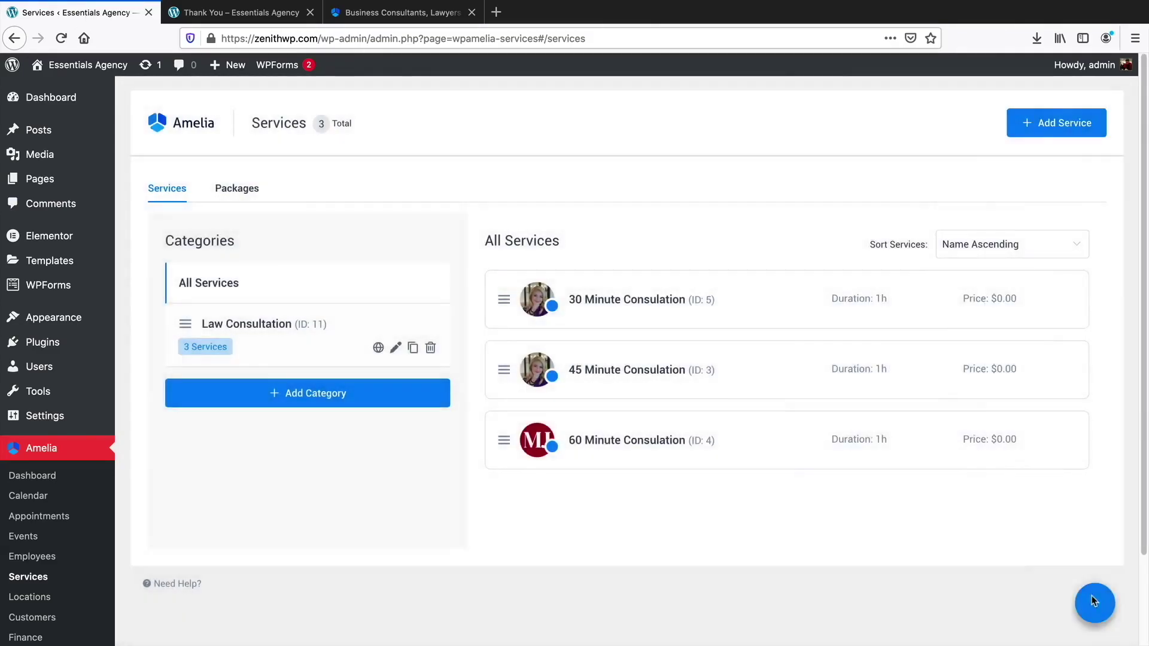
- Give 45 Minute Consulation the same thank-you redirect URL, save, then open 60 Minute Consulation
click(509, 369)
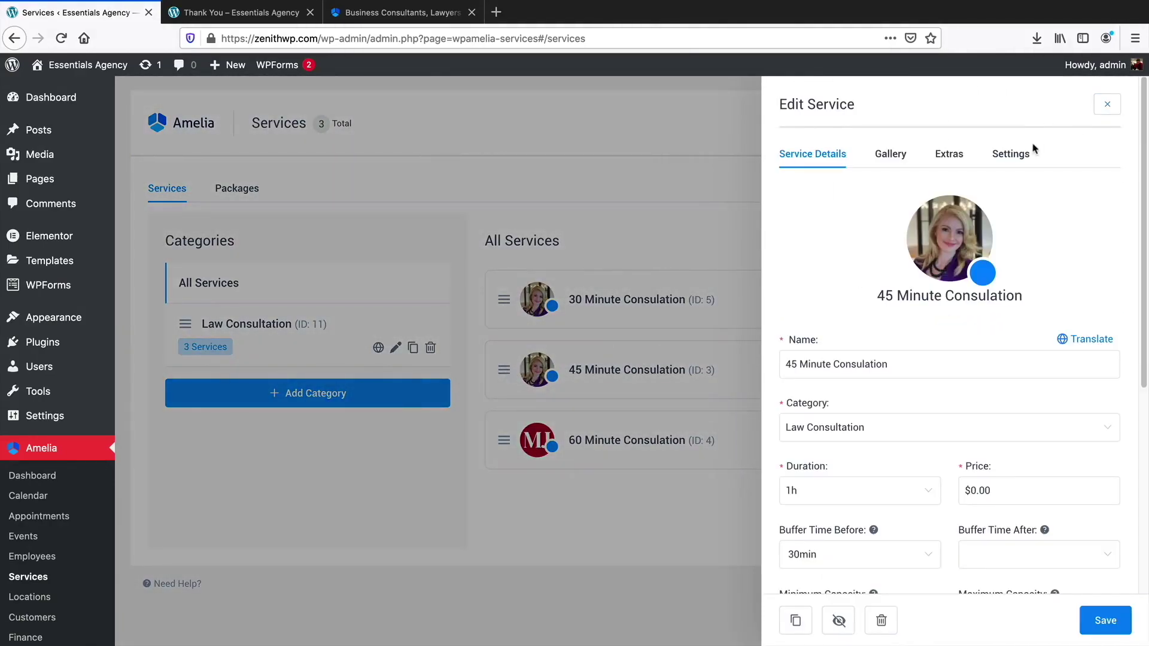
click(1013, 155)
click(898, 201)
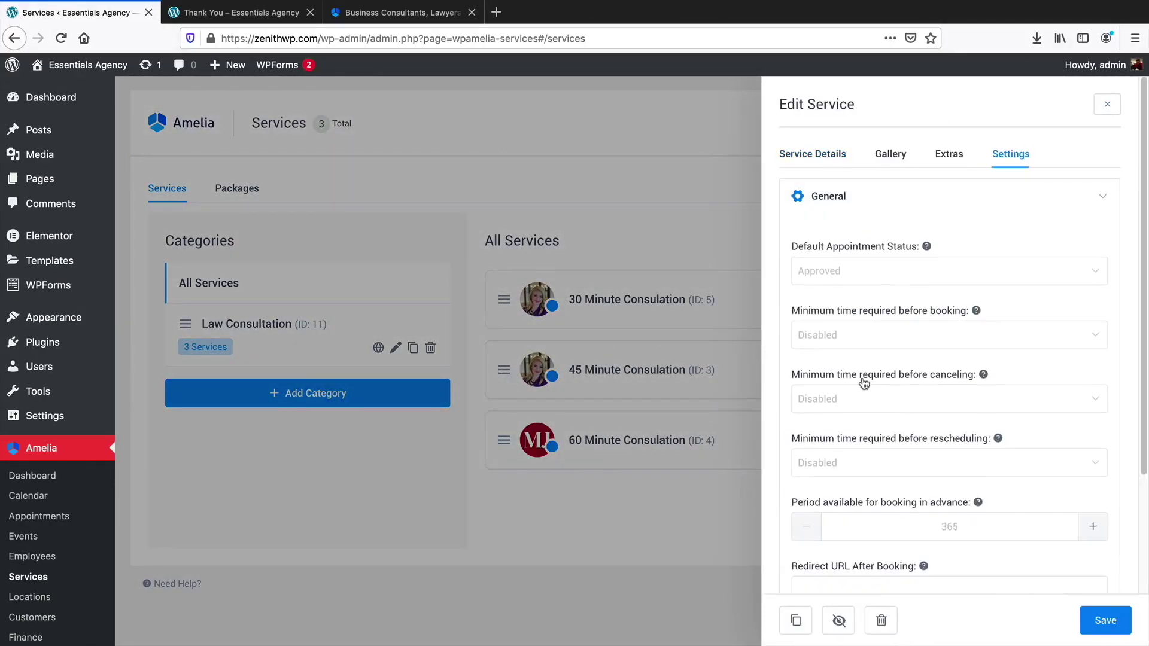
scroll(864, 383, down, 3)
right_click(844, 405)
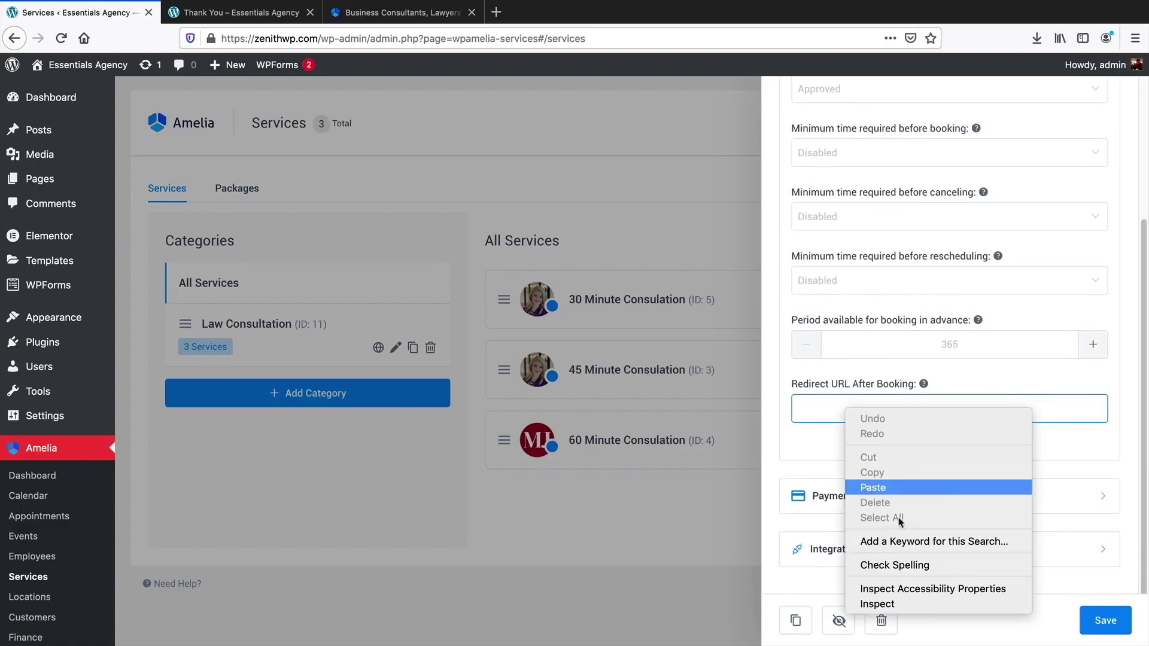
click(861, 487)
click(1106, 620)
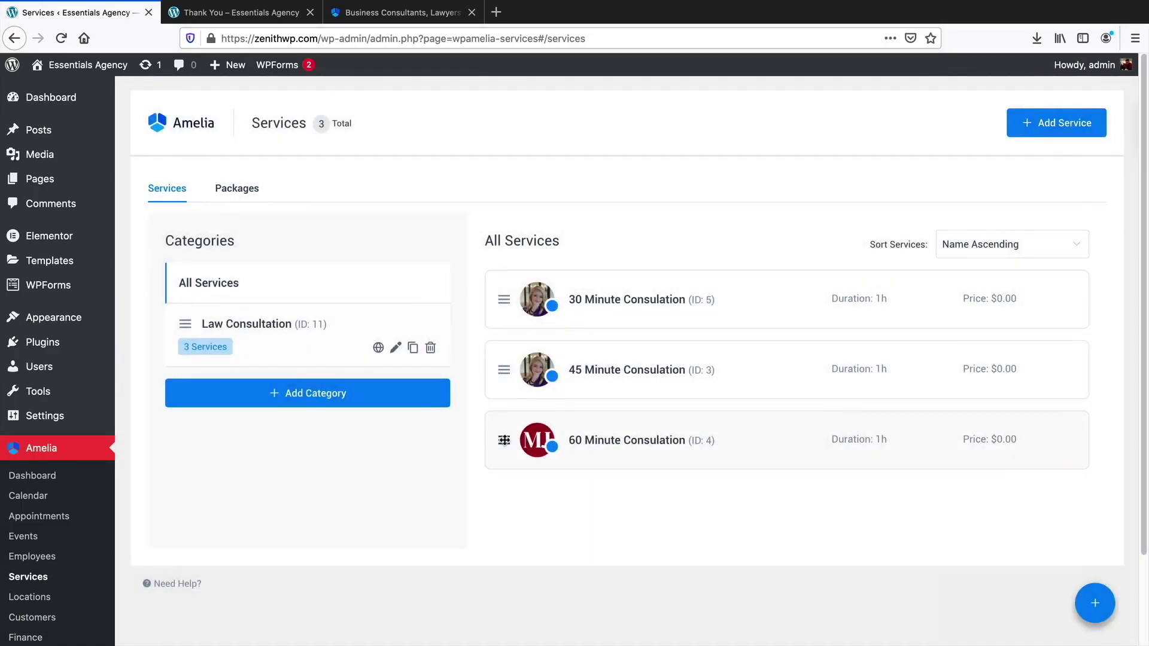
click(542, 432)
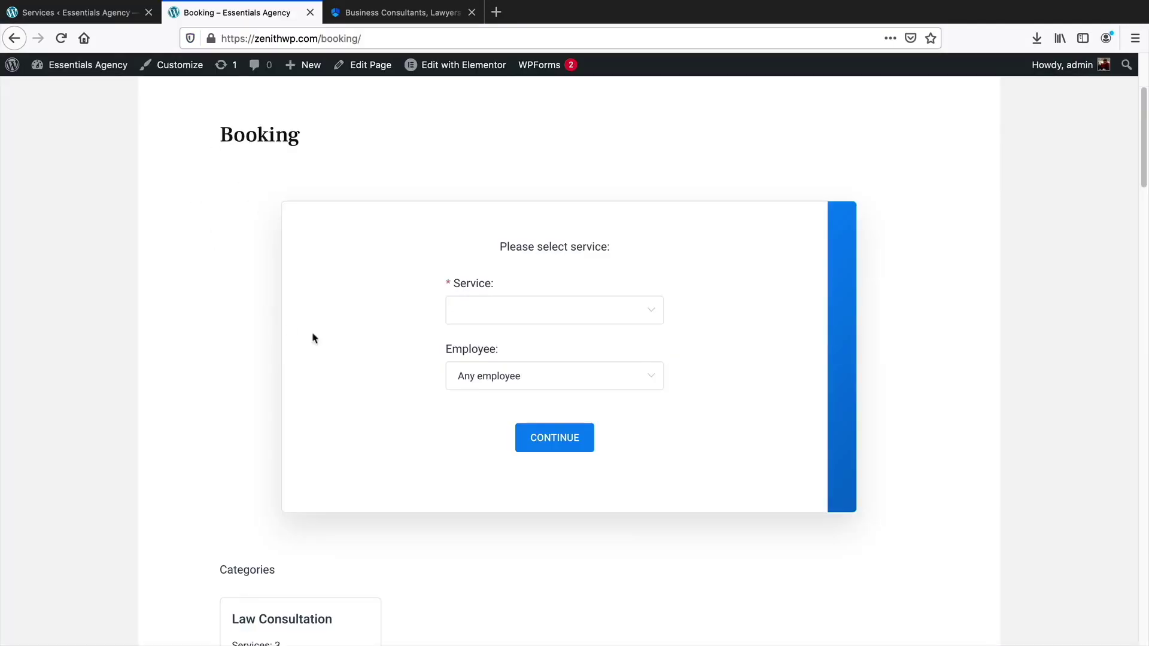
- On the booking form, choose the 30 Minute Consulation service and an employee
drag(494, 283, 456, 284)
drag(500, 352, 437, 351)
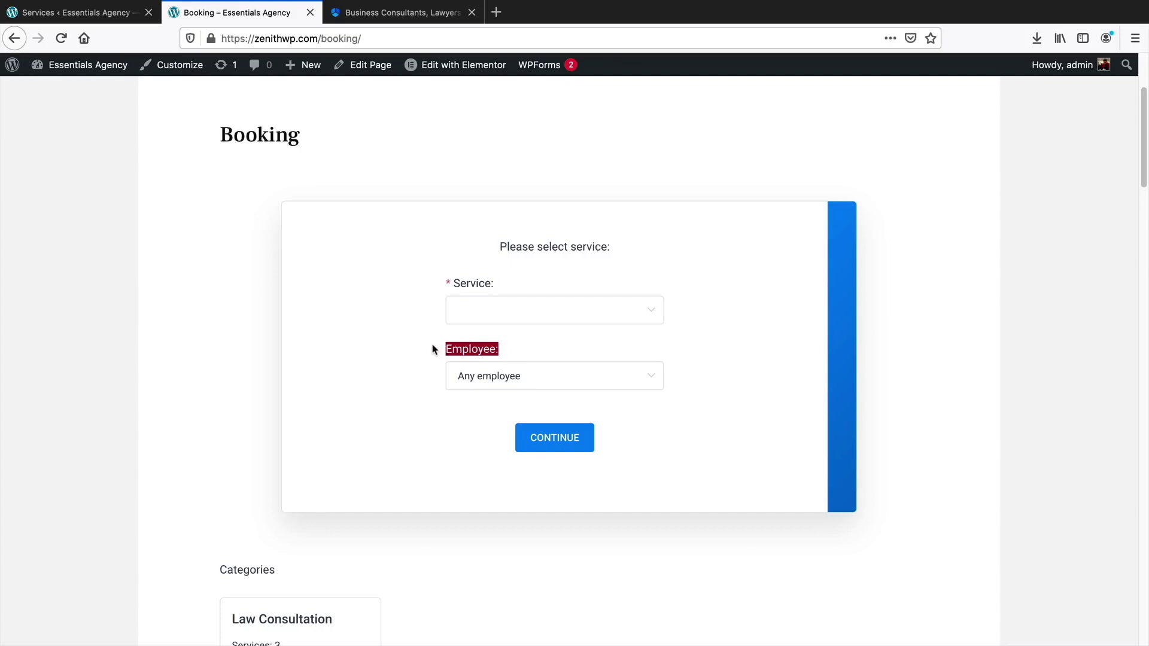
drag(494, 283, 436, 285)
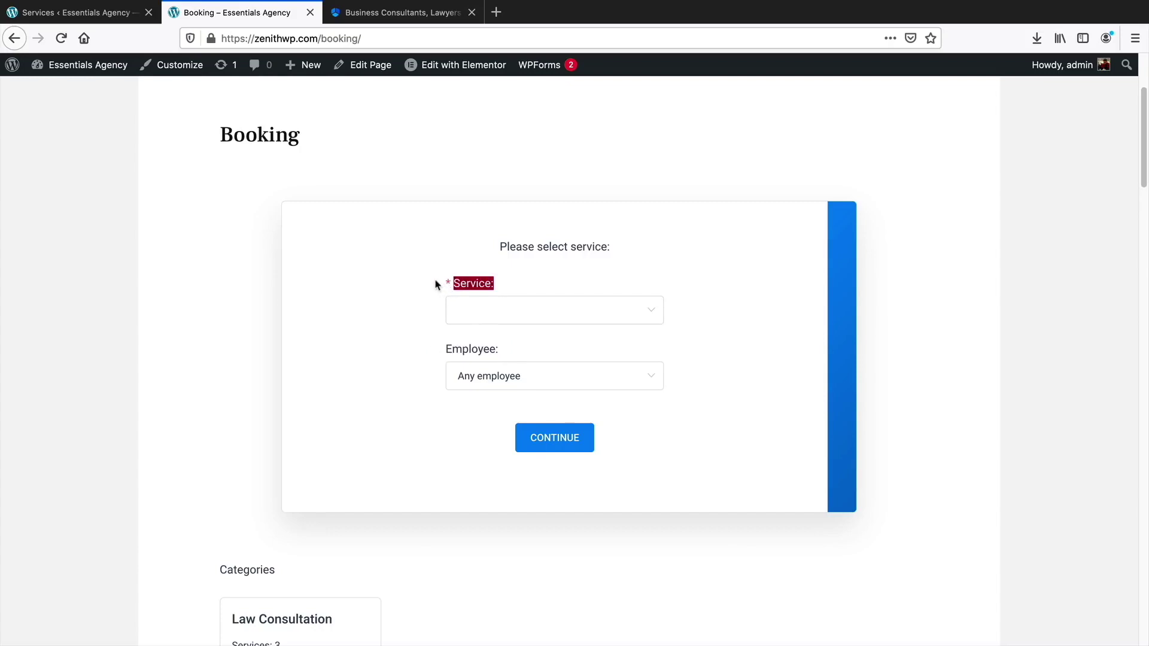
click(468, 285)
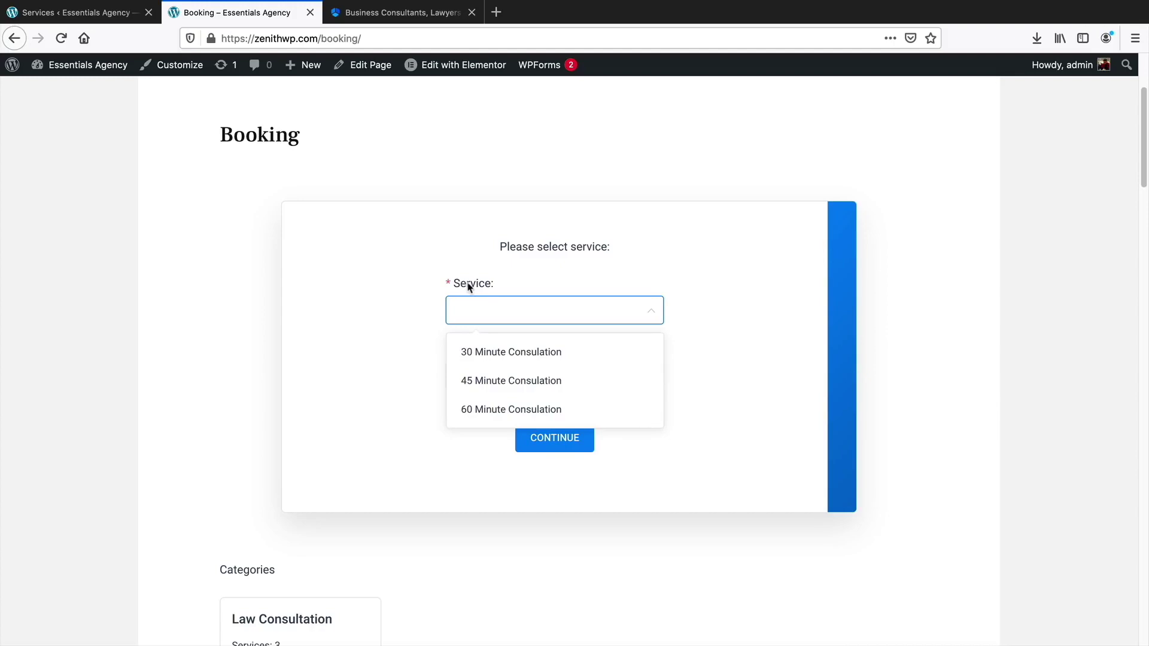
click(494, 354)
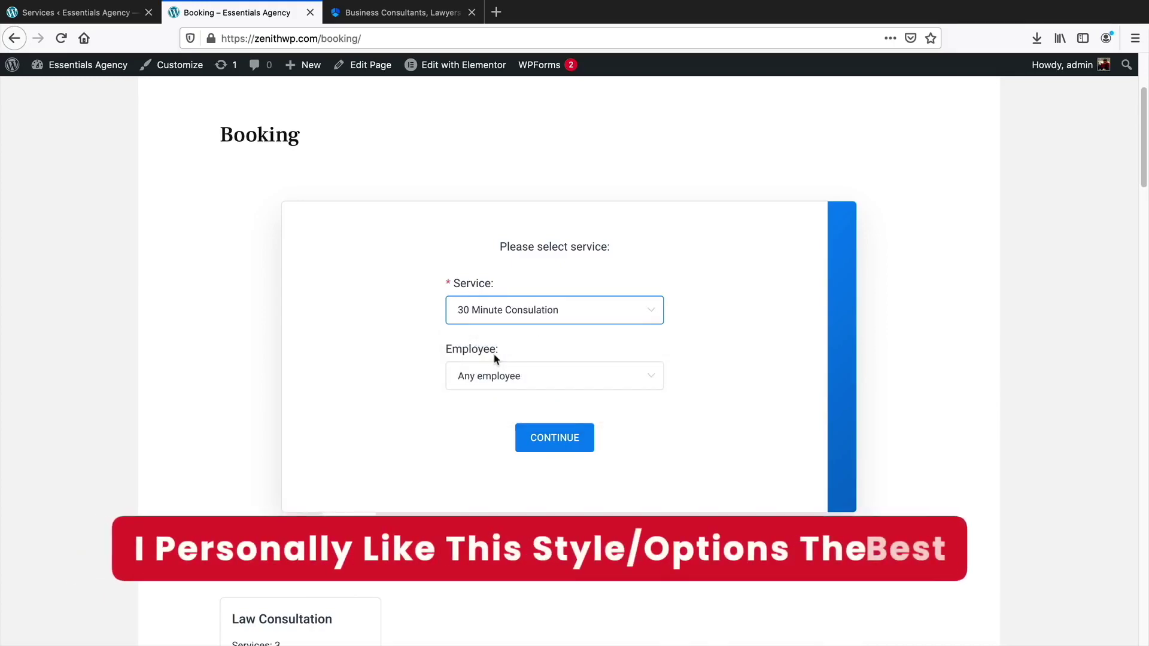
click(507, 386)
click(501, 448)
- Book May 31 at 2:30 pm and confirm, landing on the 'Thank You! Booked!' page
click(549, 438)
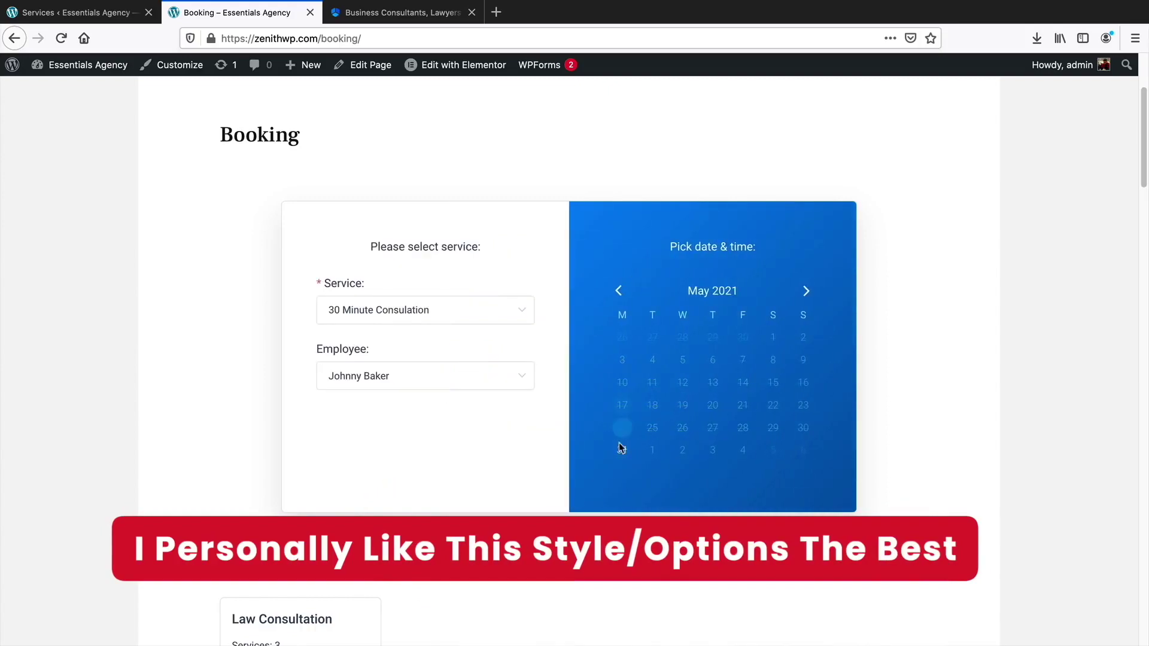
click(623, 450)
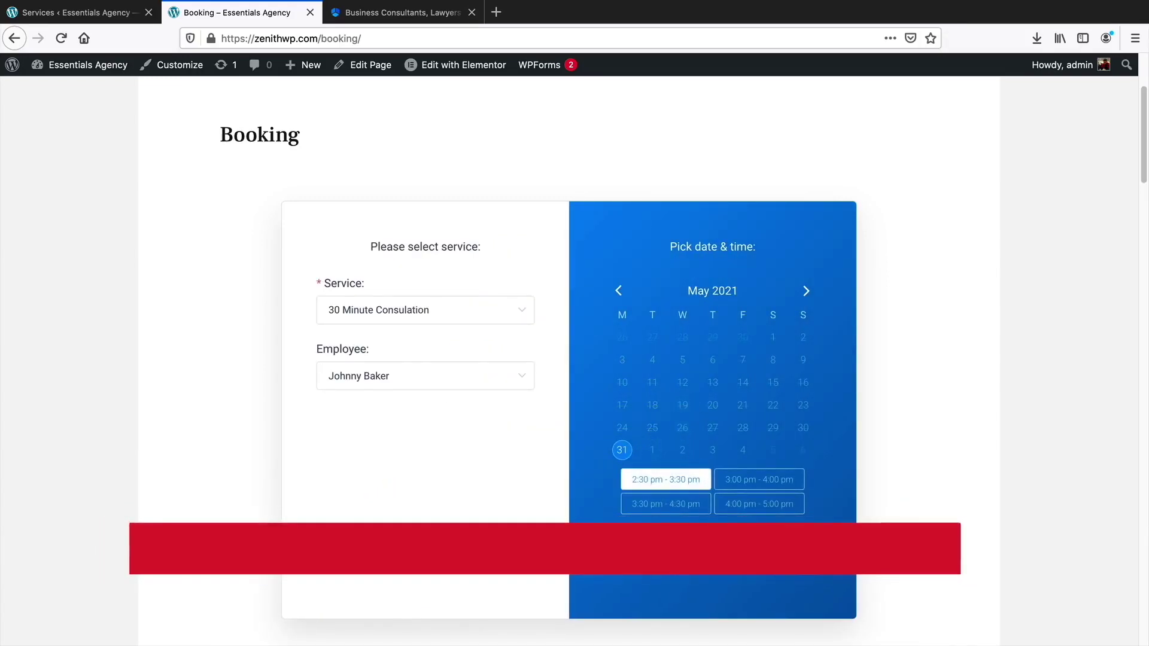
click(660, 563)
click(624, 579)
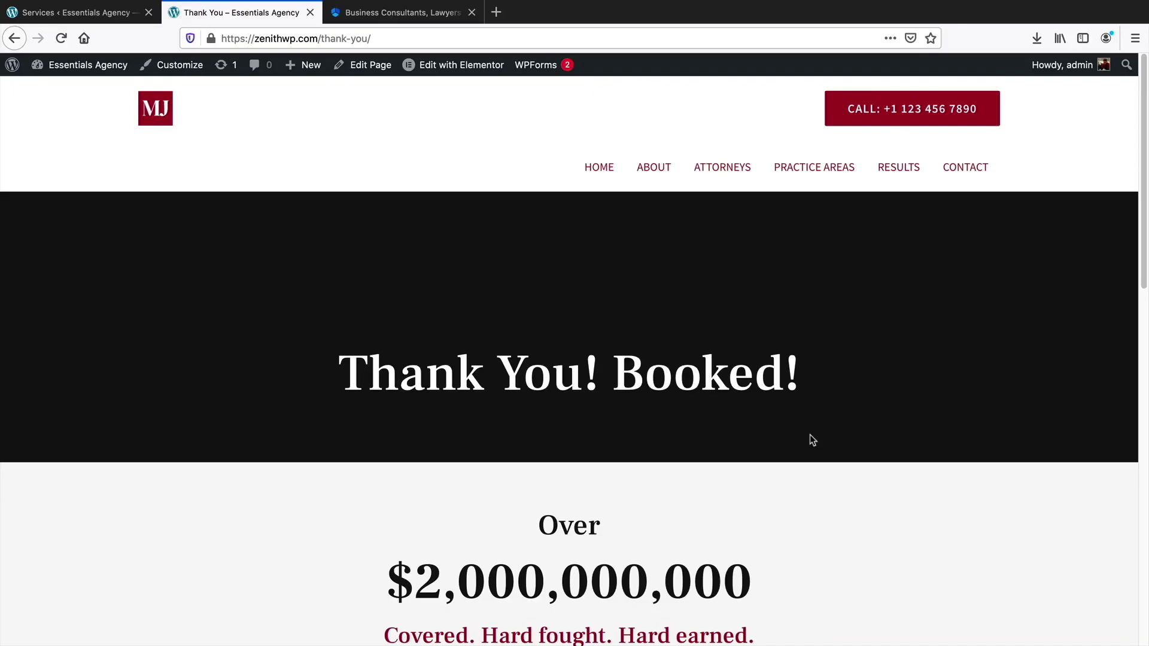
scroll(809, 440, down, 3)
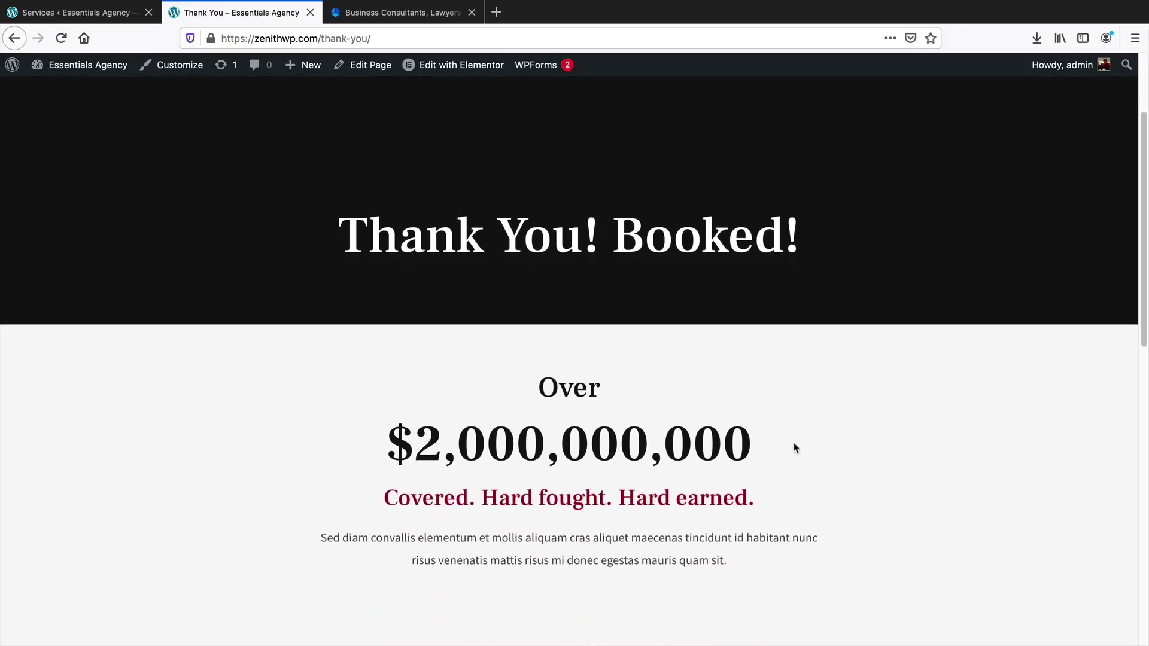
scroll(794, 448, down, 1)
scroll(794, 448, up, 3)
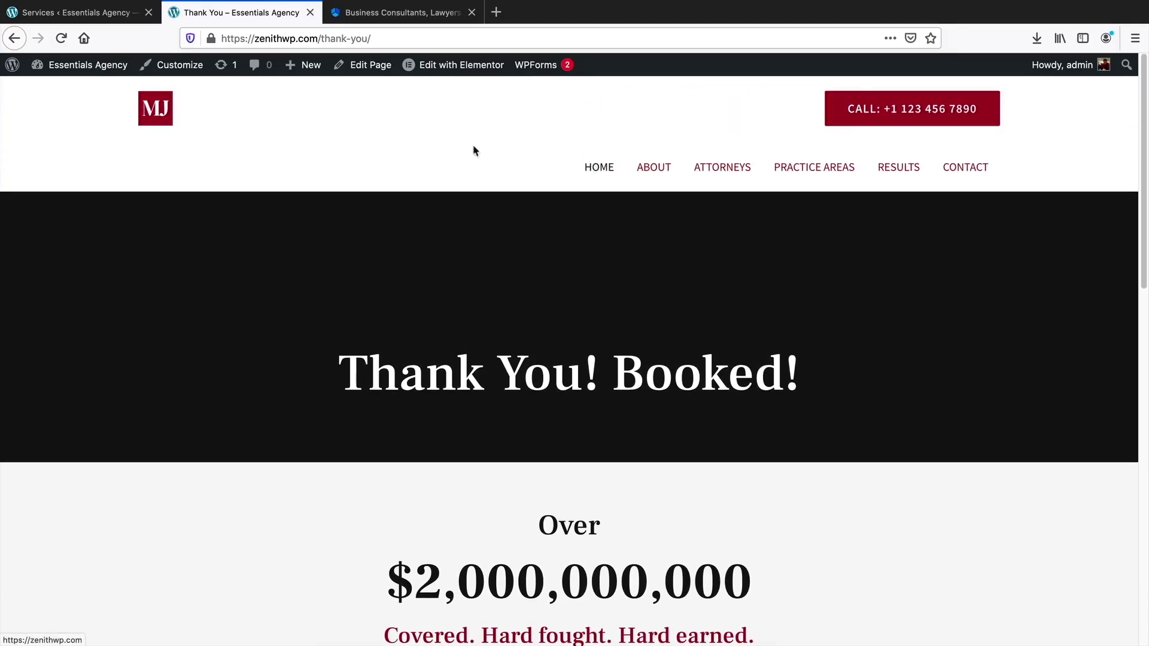
- Copy the Booking page URL from the address bar
click(13, 39)
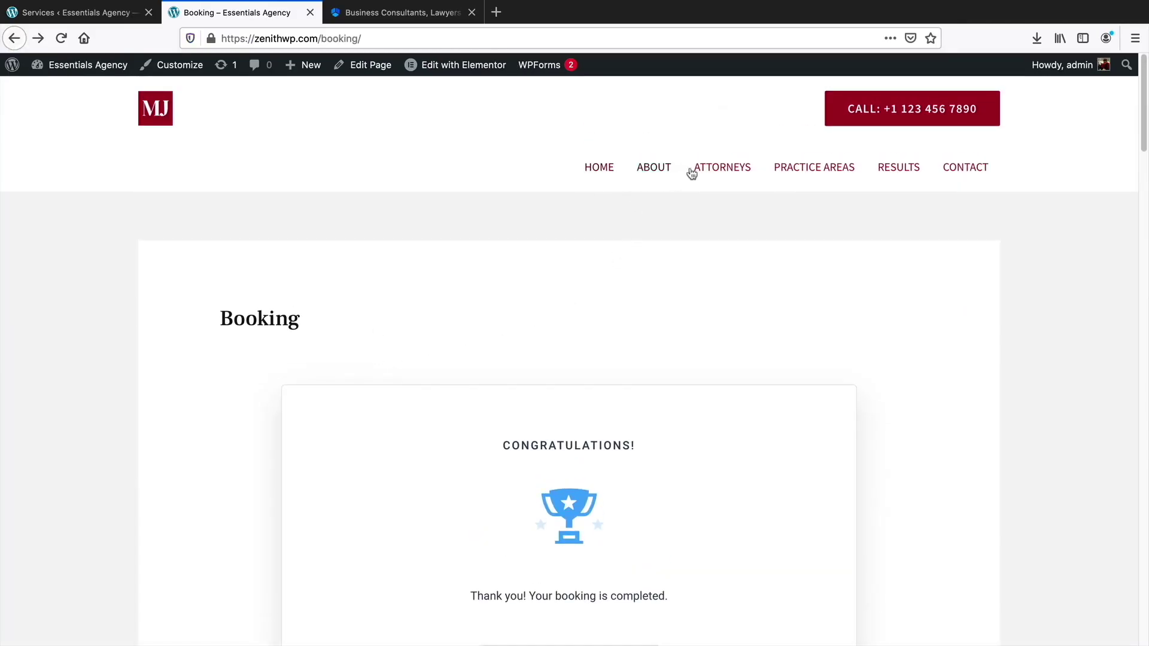
click(264, 38)
right_click(267, 34)
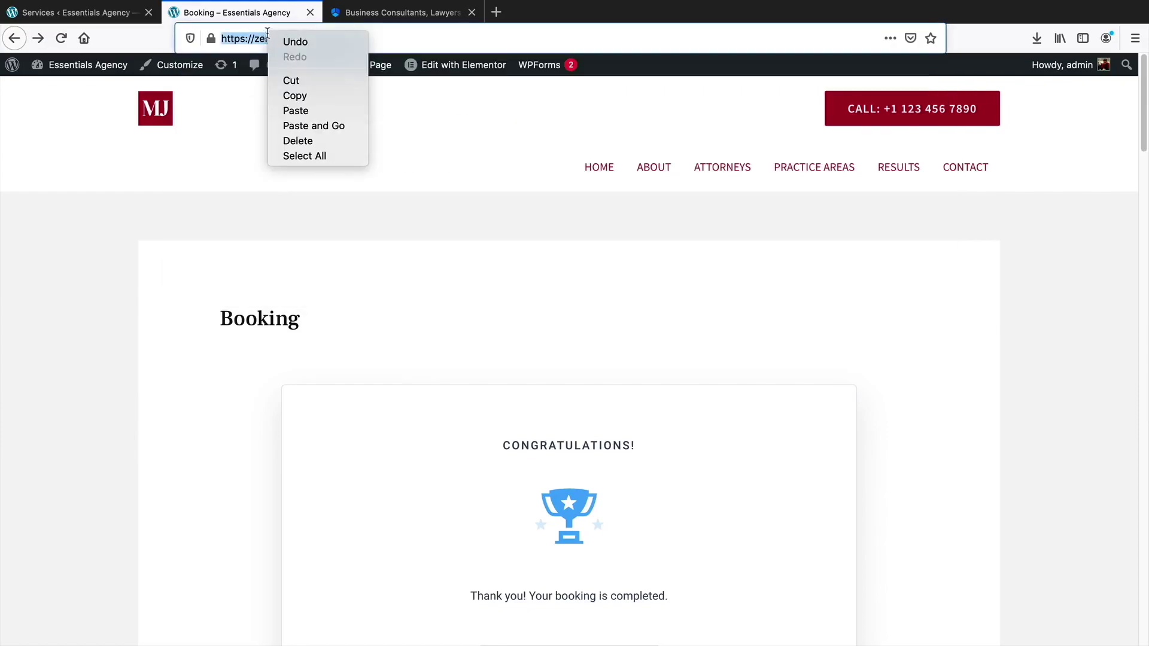
click(289, 97)
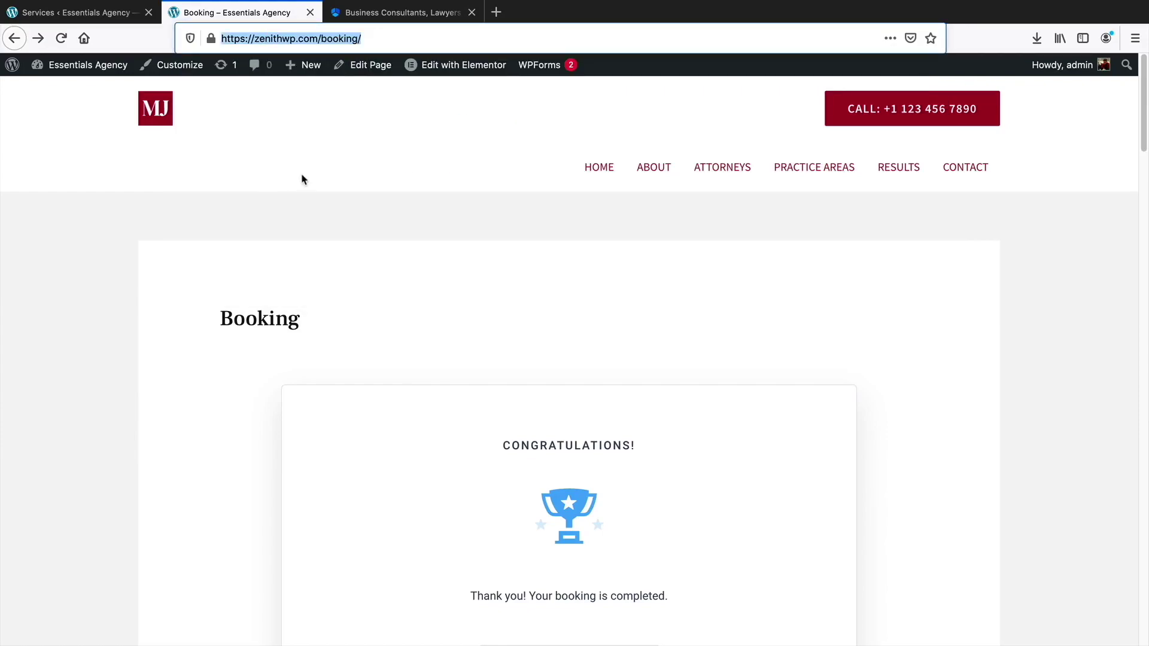
click(599, 170)
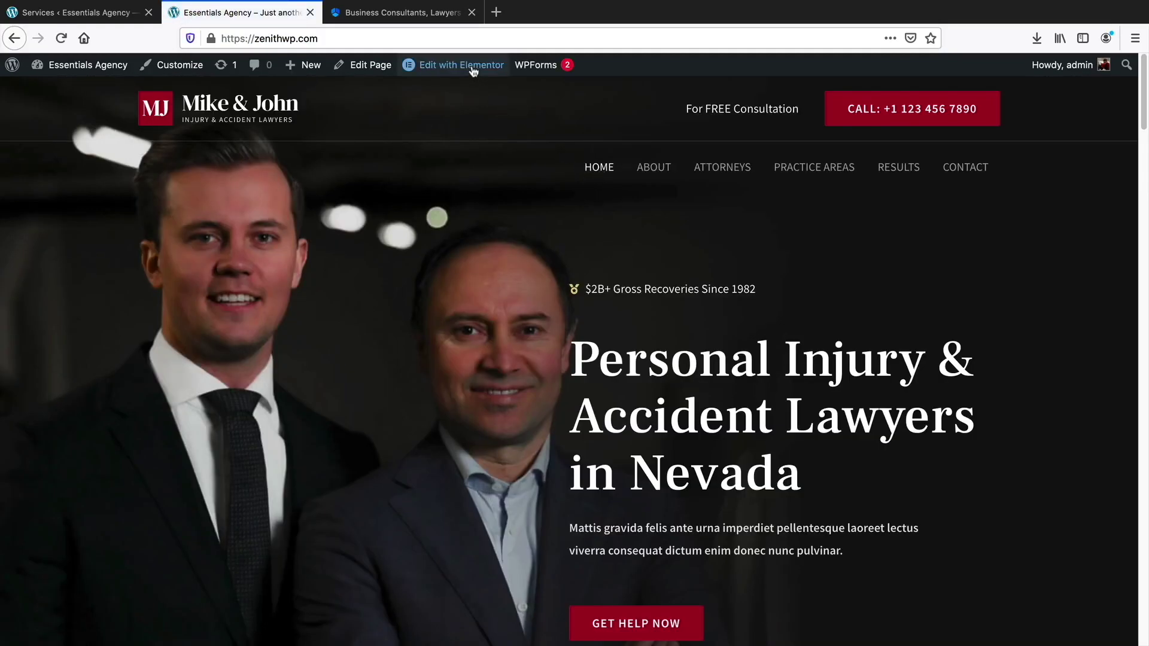
click(473, 71)
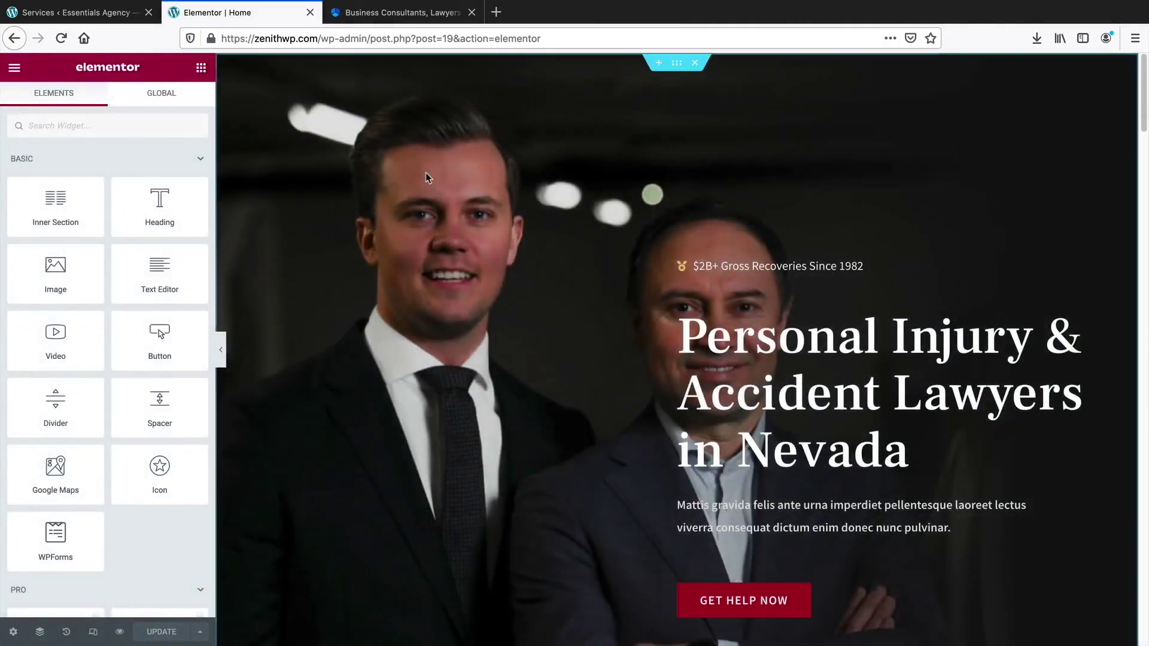
click(717, 604)
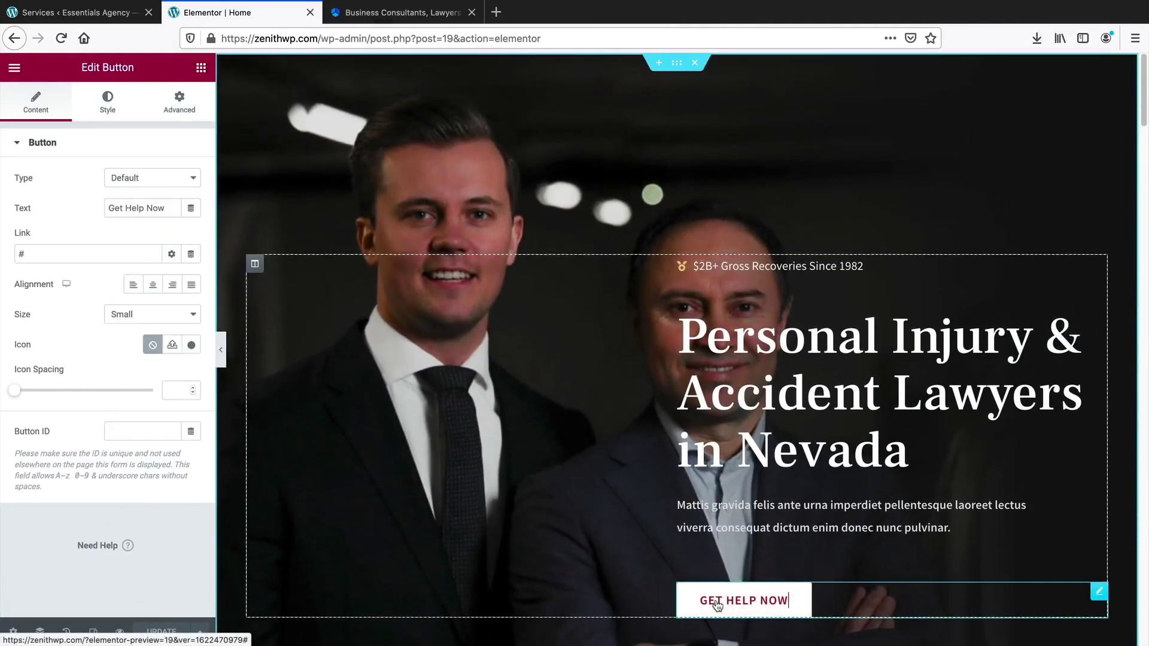
click(39, 256)
right_click(35, 253)
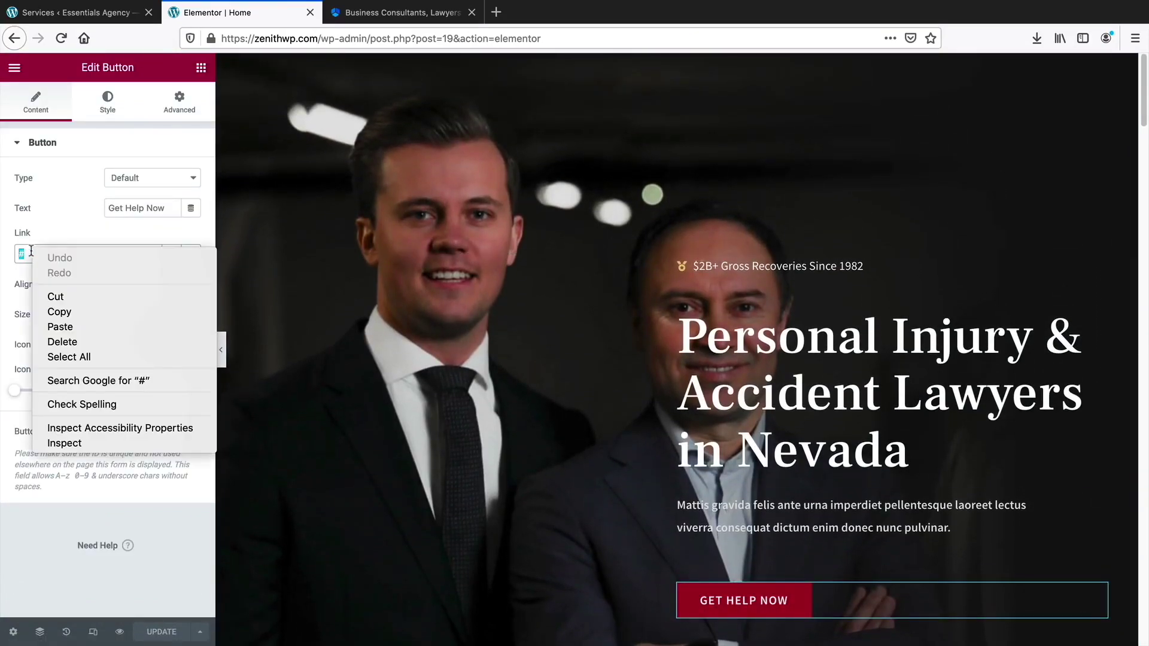
click(58, 326)
click(171, 630)
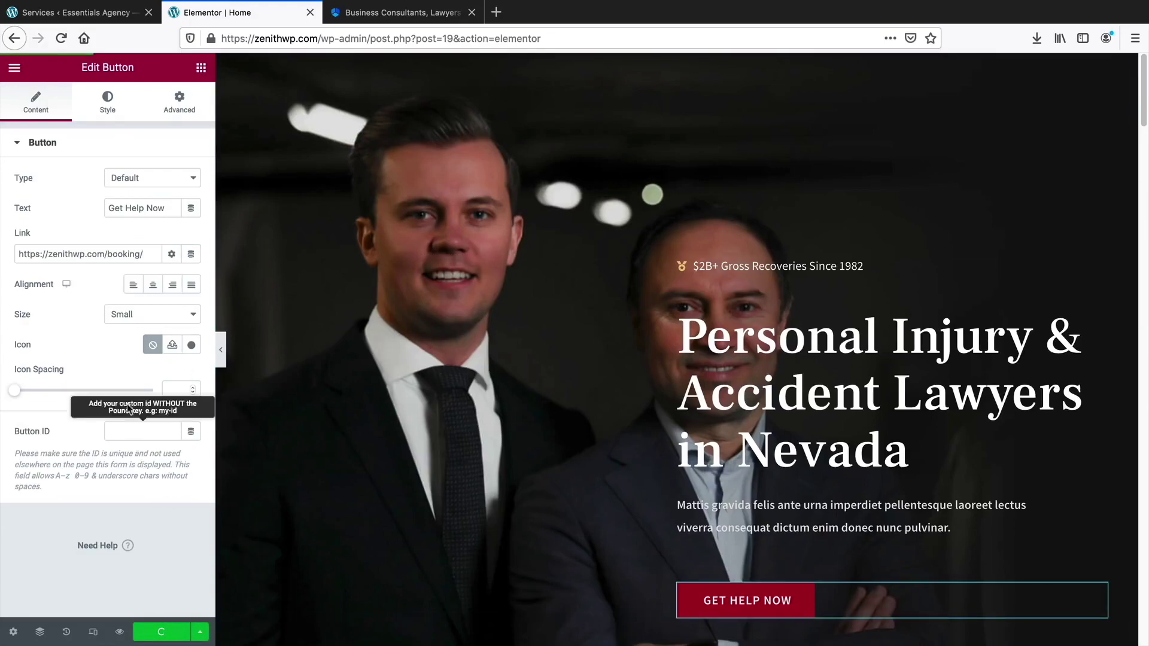
triple_click(14, 70)
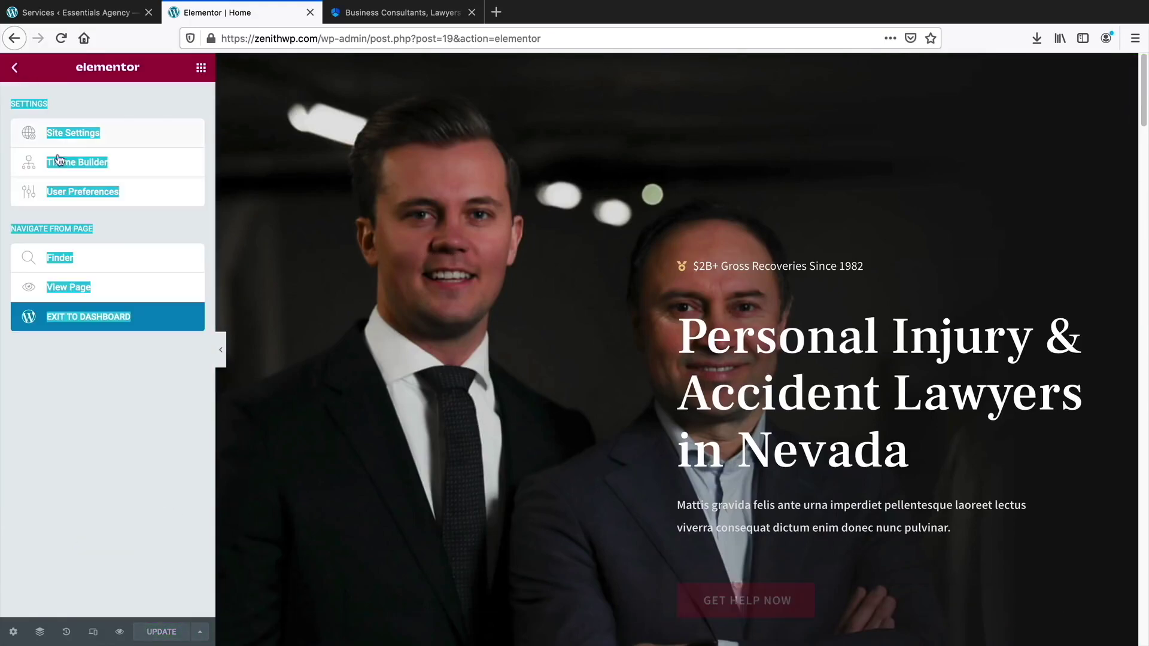
click(68, 287)
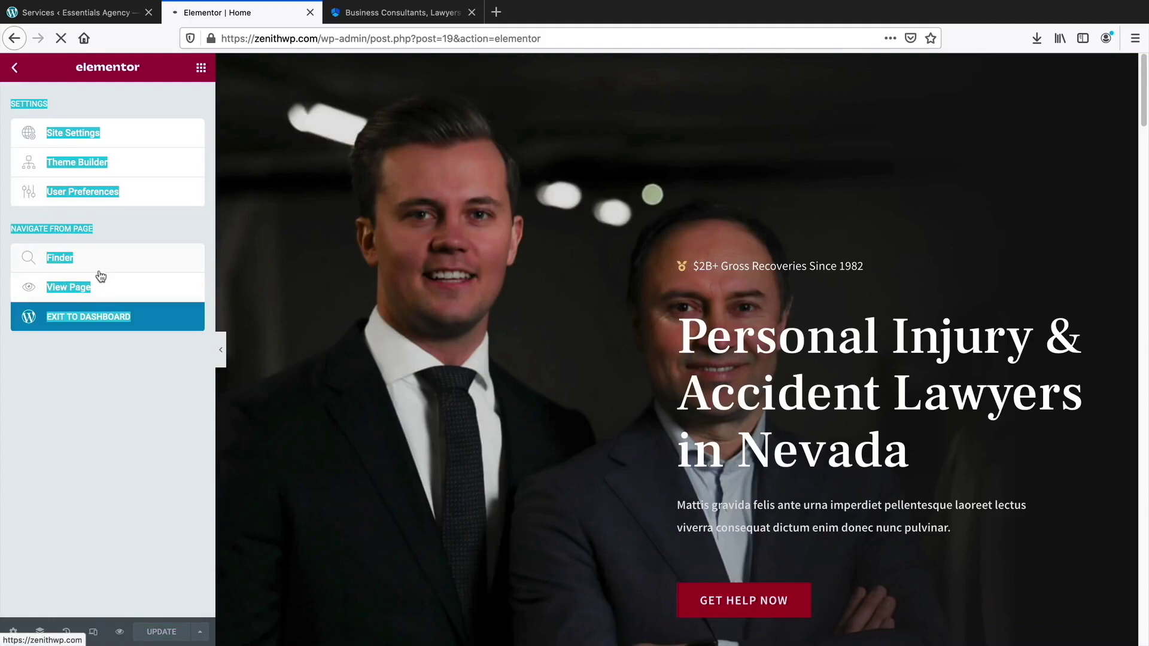
- Click GET HELP NOW on the live homepage and confirm it opens the Booking form
scroll(167, 347, down, 2)
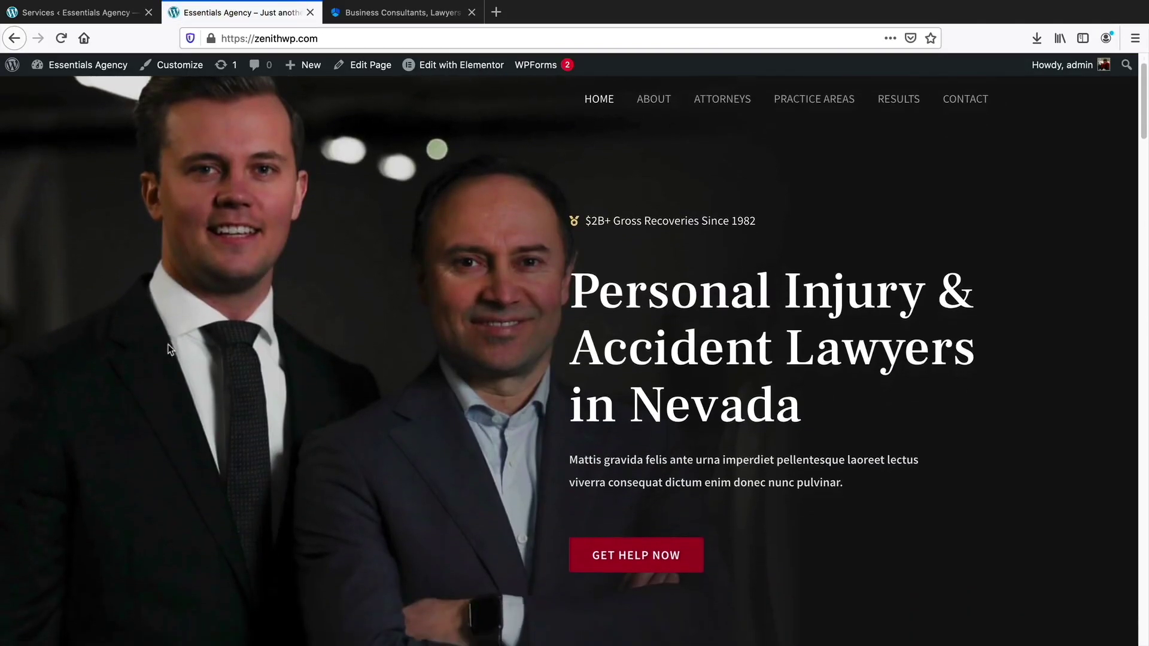
scroll(170, 341, down, 1)
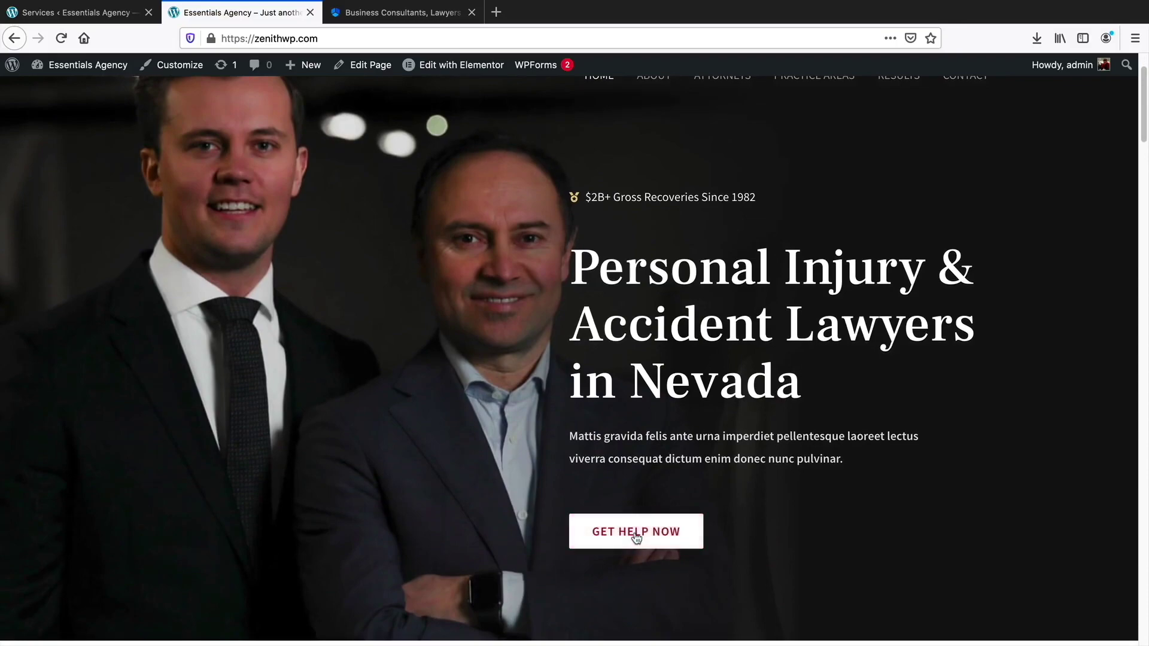
click(636, 538)
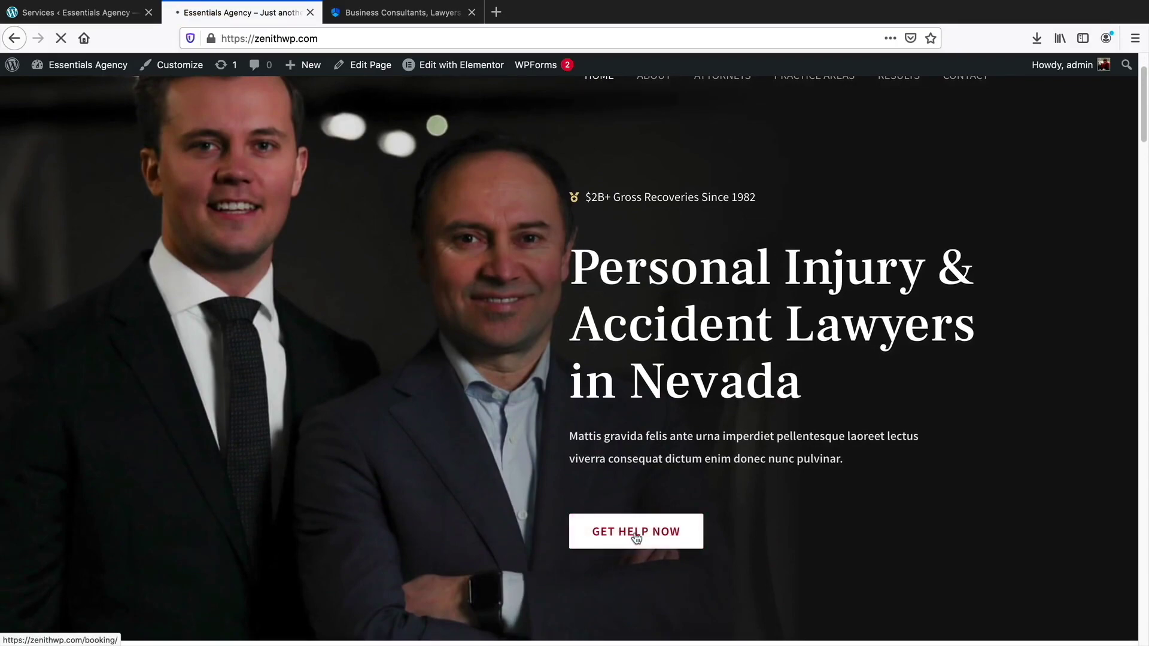
scroll(636, 539, down, 2)
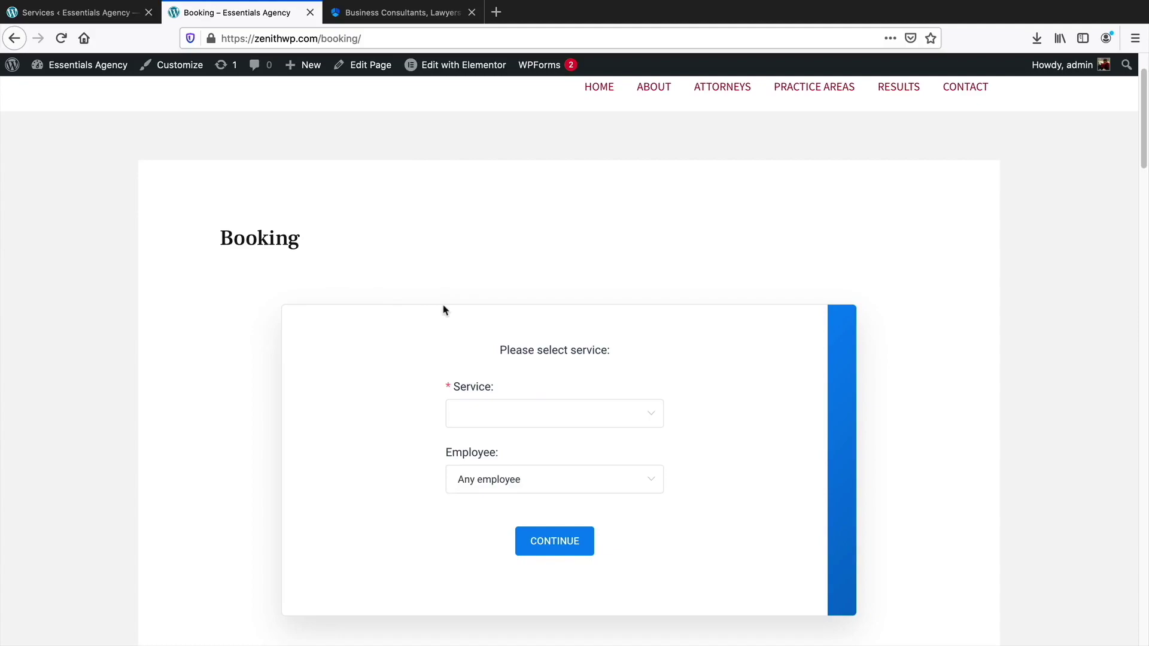
- Browse the Business Consultants demo site, then return to the Booking page tab
click(411, 12)
scroll(470, 265, up, 8)
scroll(479, 291, up, 2)
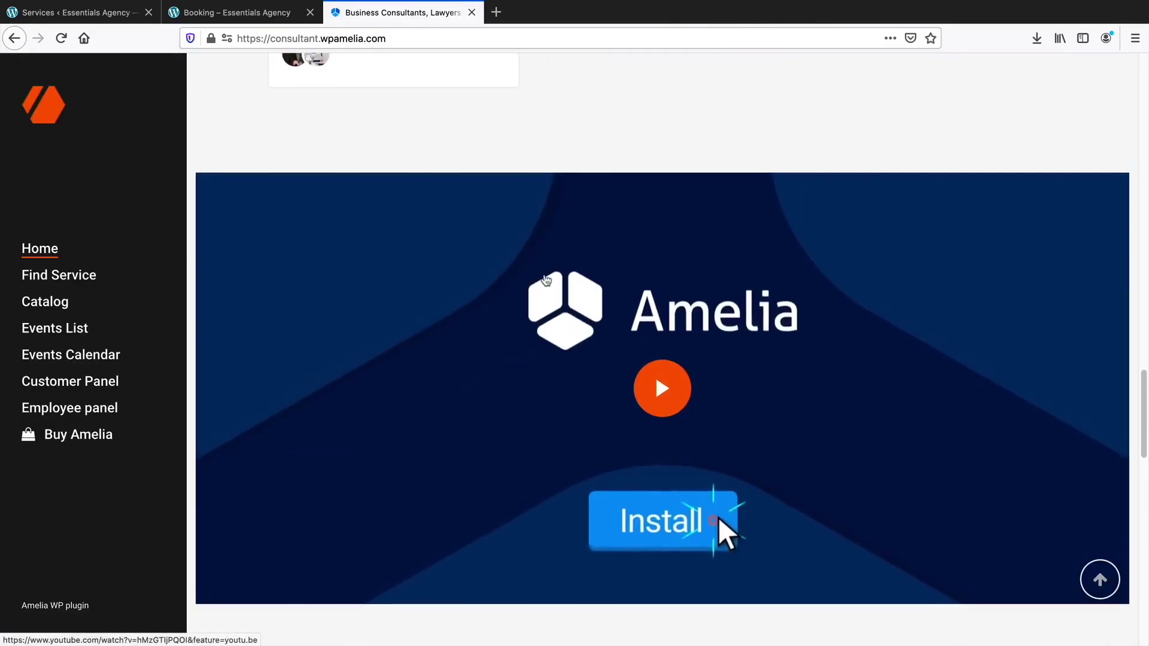
scroll(546, 385, up, 5)
scroll(549, 386, up, 4)
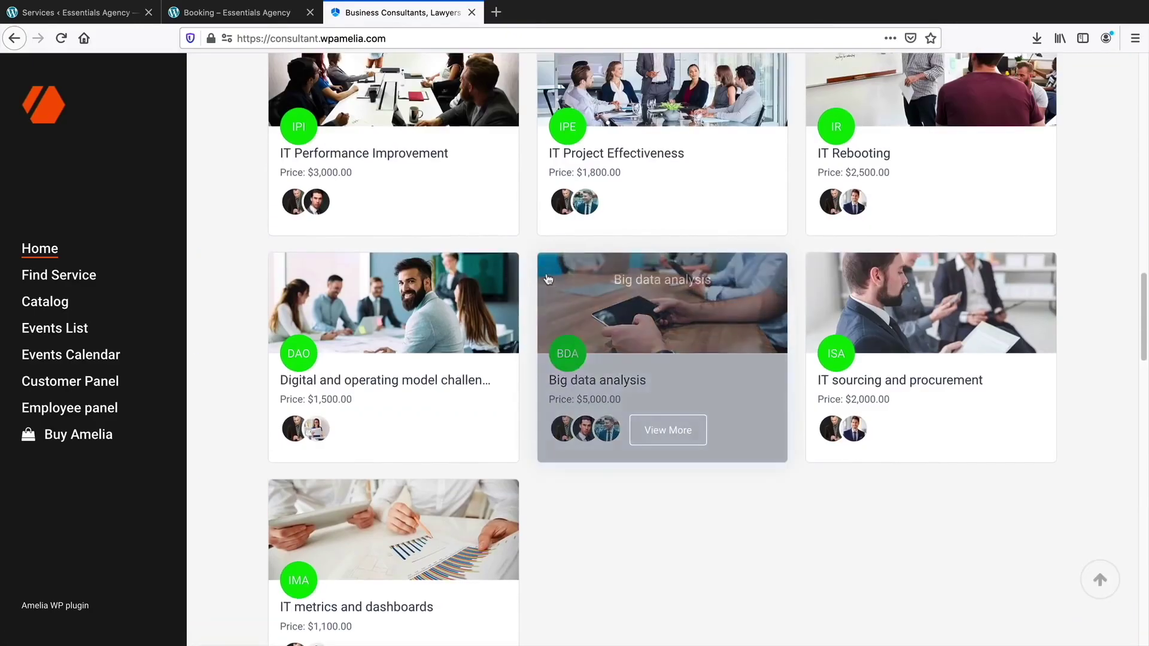
scroll(580, 205, up, 4)
scroll(584, 364, up, 8)
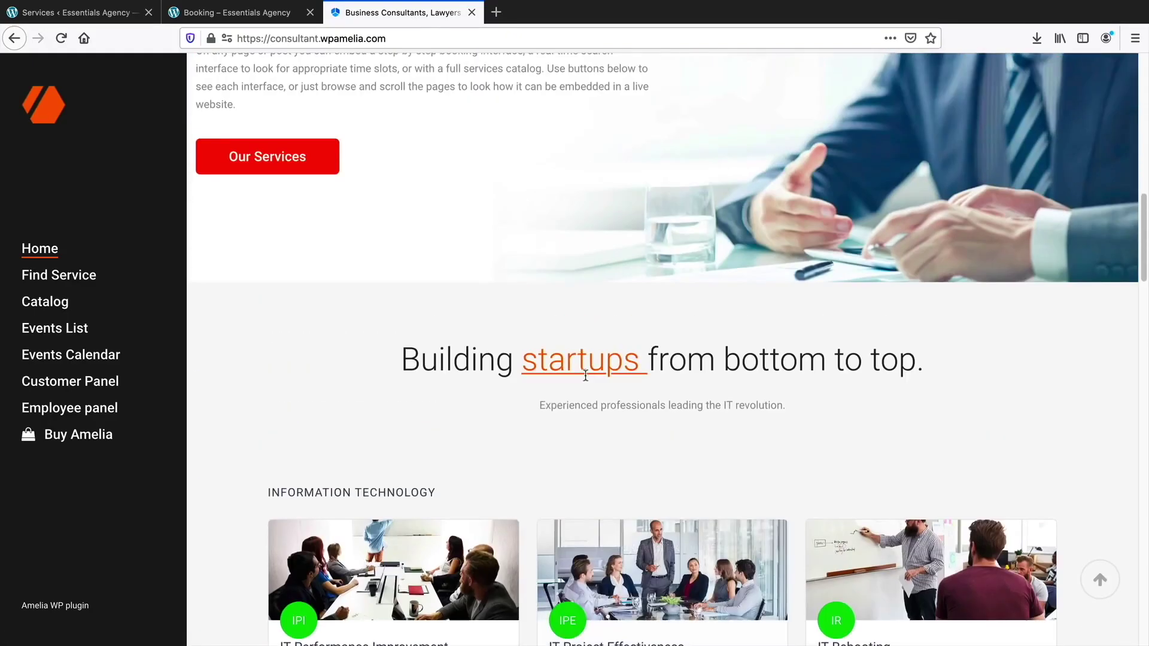
scroll(410, 161, down, 4)
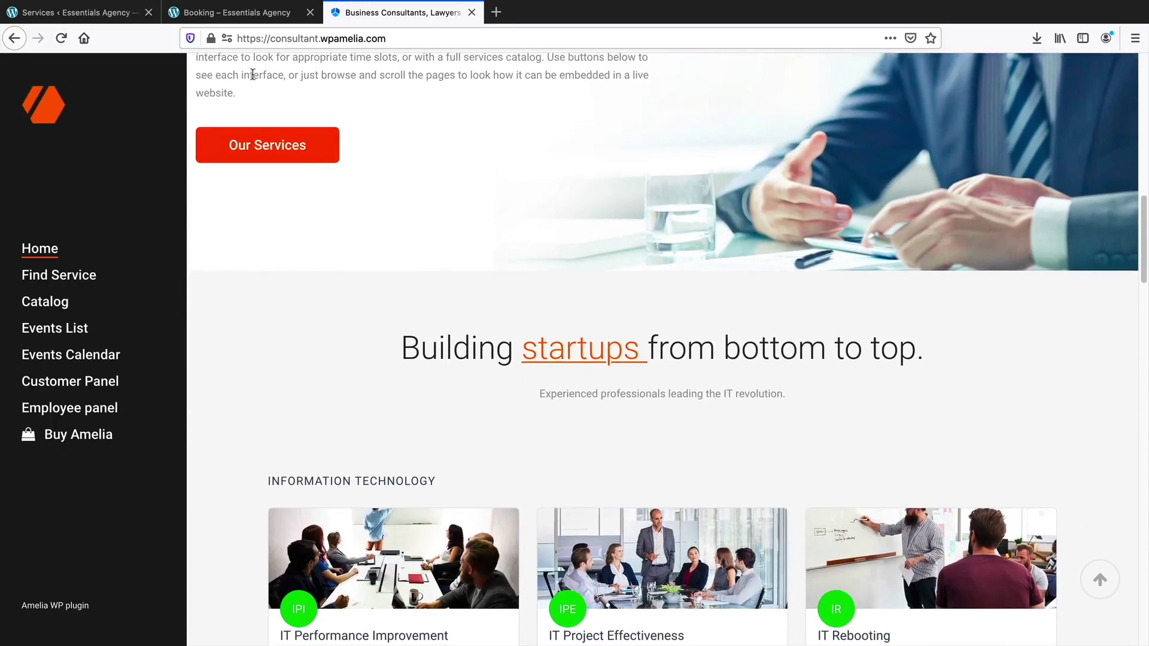
click(232, 12)
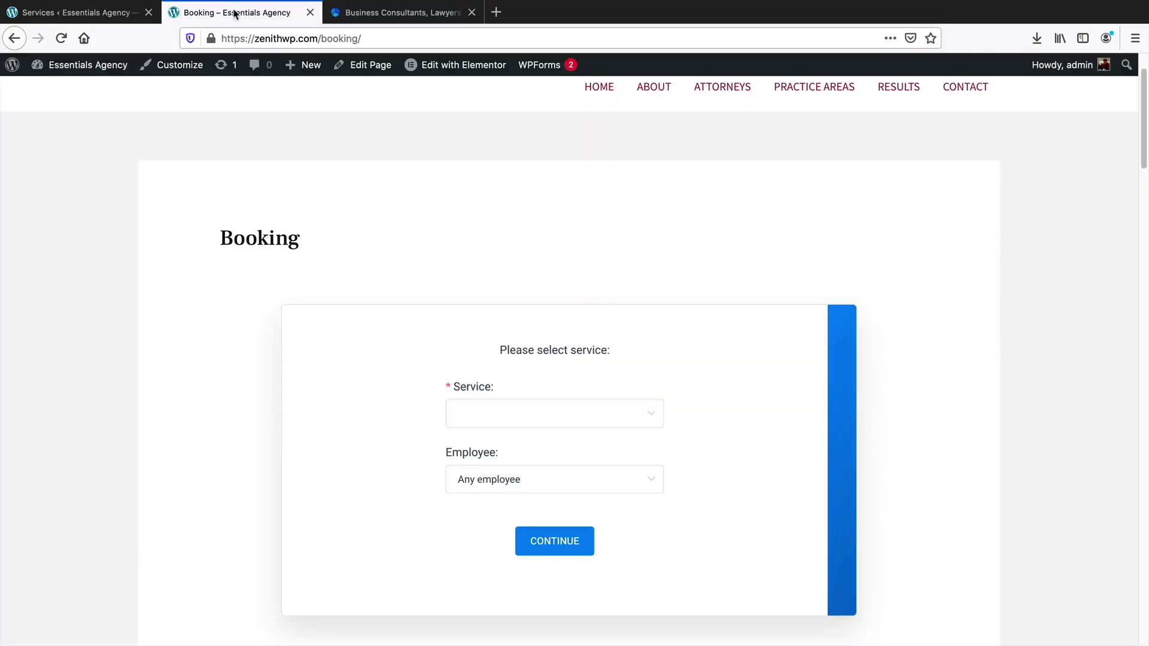
- Inspect the Booking page's [ameliabooking], [ameliacatalog], events list and [ameliasearch] blocks, then go back
click(376, 71)
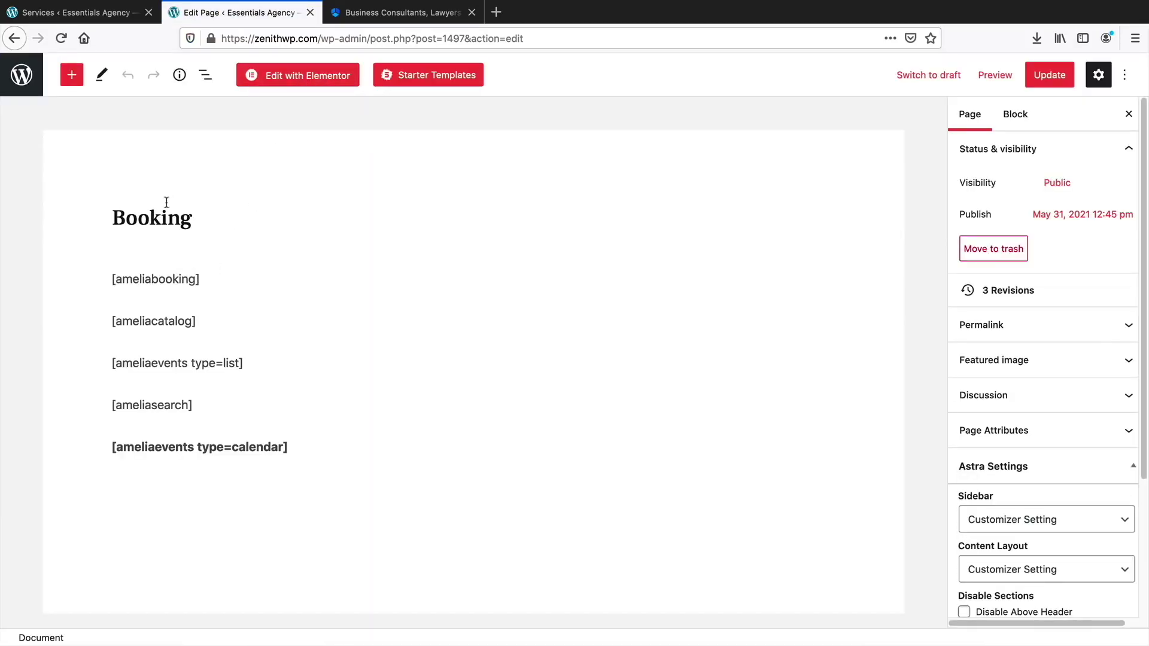
click(149, 282)
click(164, 318)
click(162, 365)
click(165, 408)
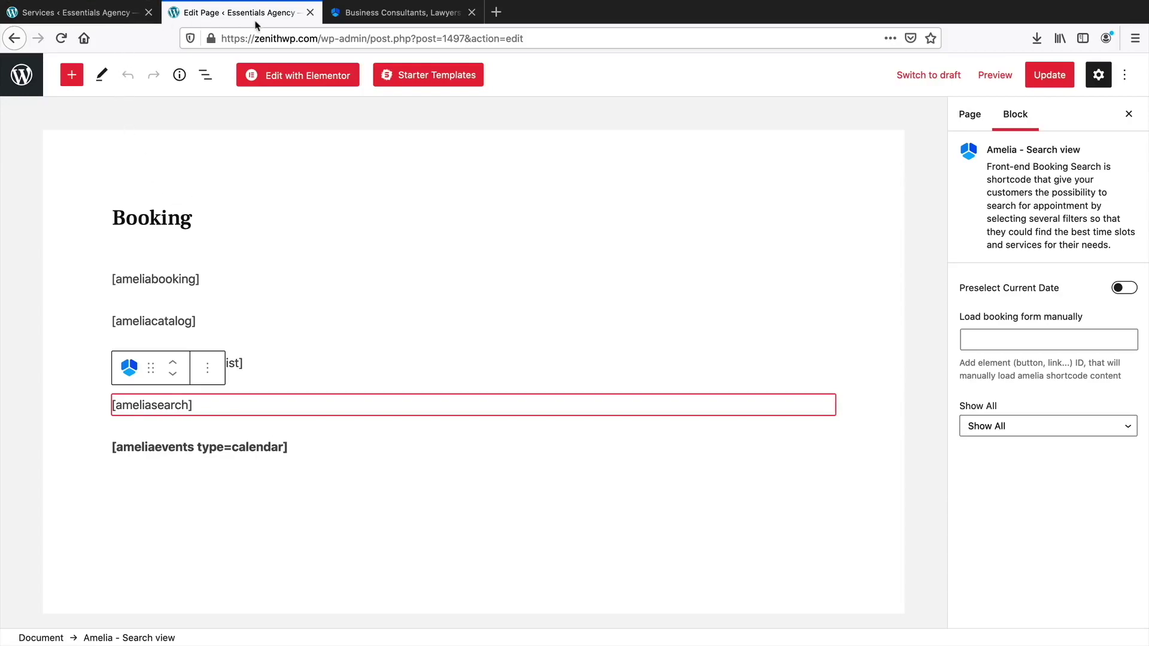
click(9, 40)
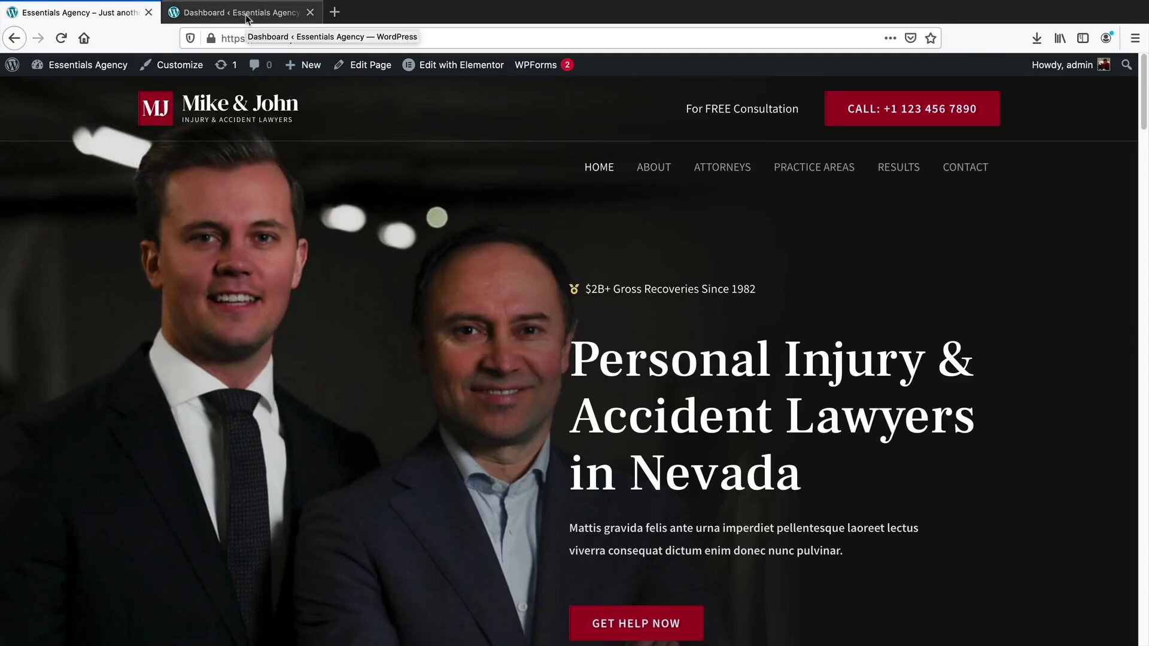
- Add the Booking page to the currently loaded menu under Appearance > Menus
click(190, 22)
mouse_move(65, 374)
click(161, 434)
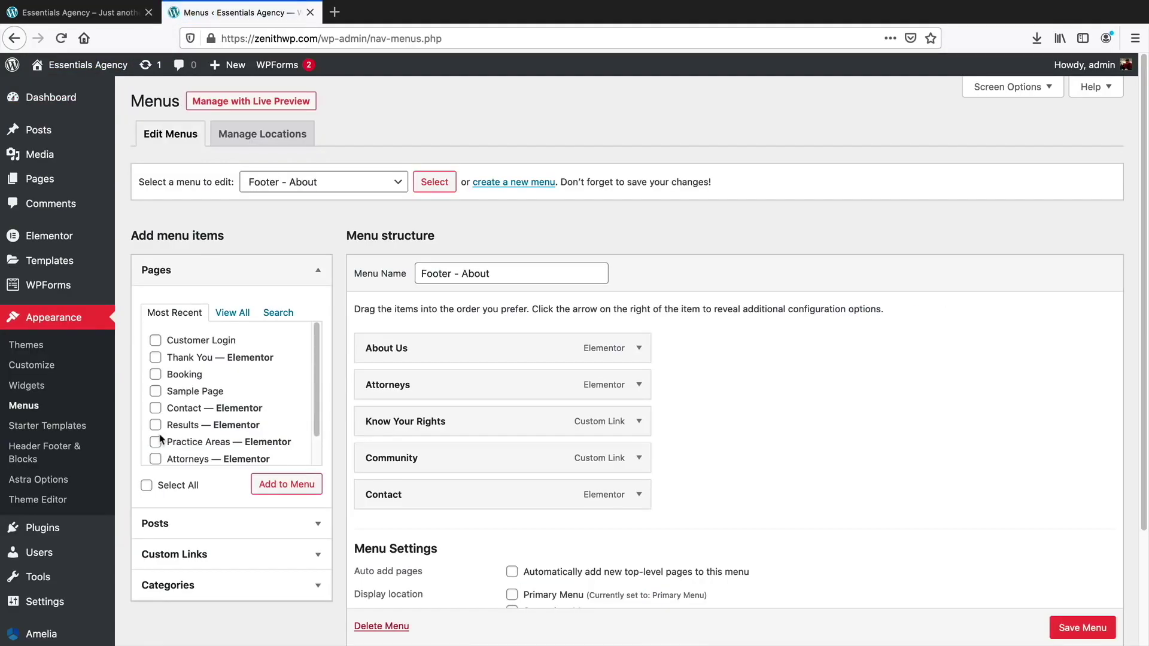
click(155, 375)
click(286, 484)
- Switch to editing the Primary Menu, discarding the footer menu change
click(339, 182)
click(339, 181)
click(339, 182)
click(331, 226)
click(420, 182)
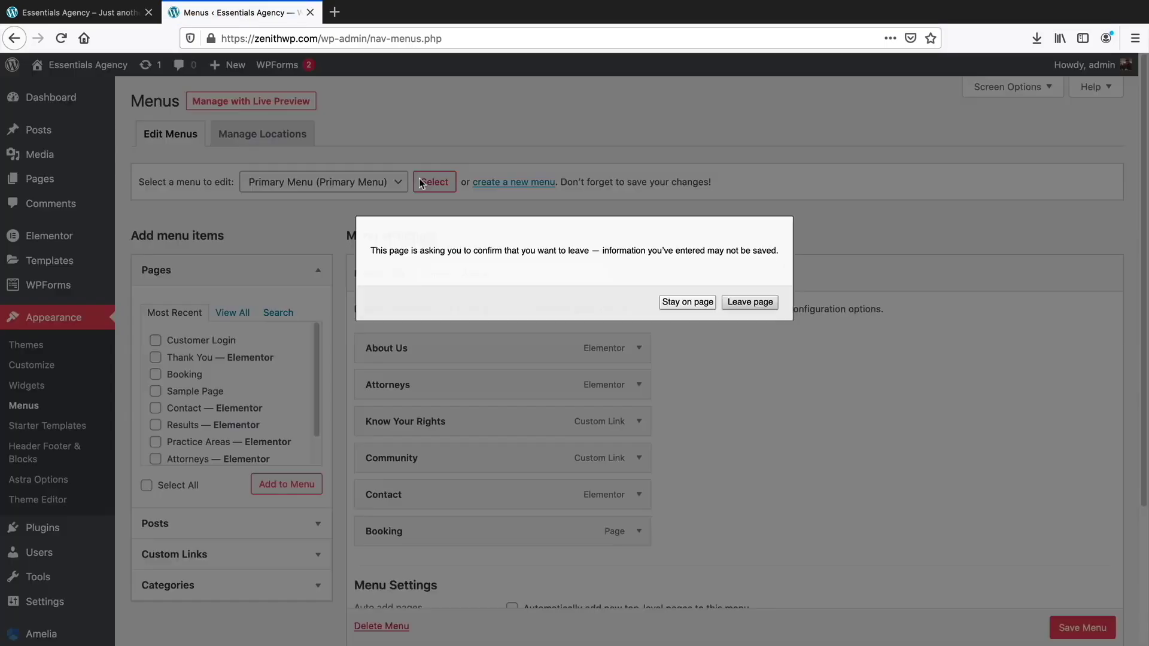
key(Return)
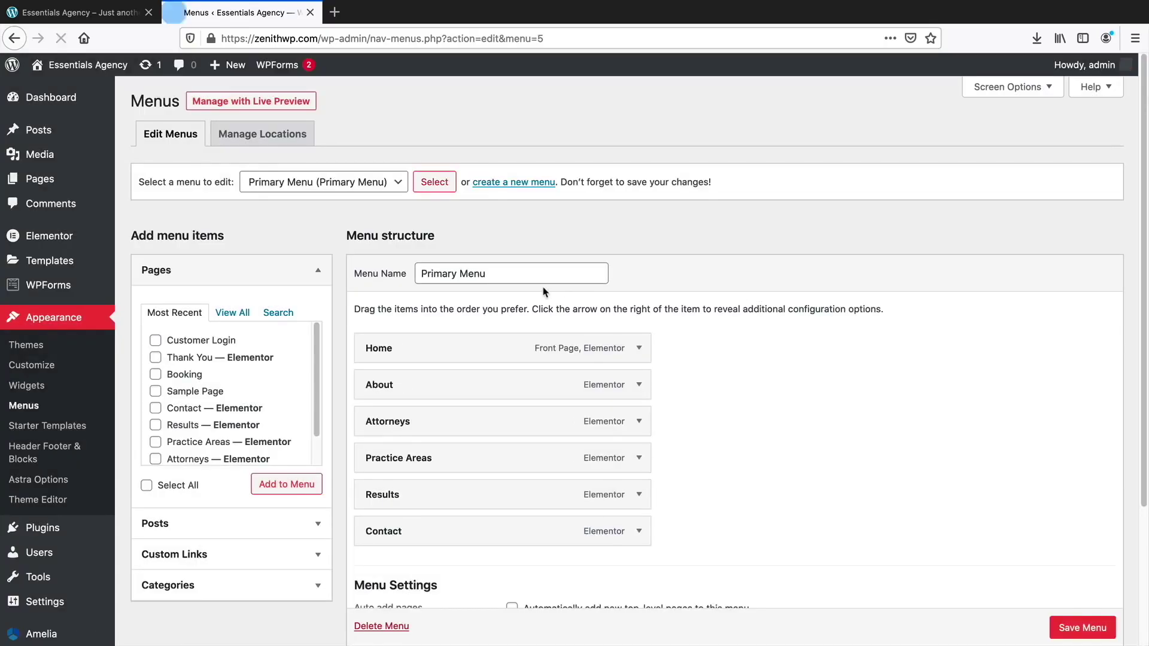
- Add Booking to the Primary Menu right under Home, save, and visit the site
click(157, 376)
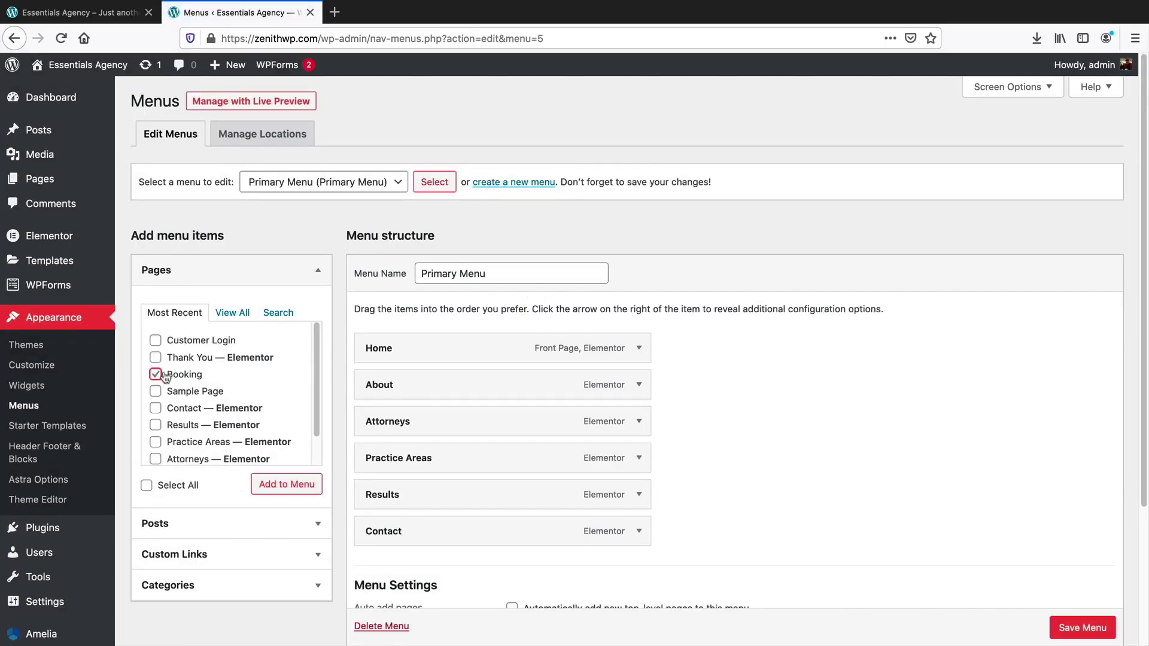
click(295, 485)
drag(425, 559, 426, 383)
click(1071, 627)
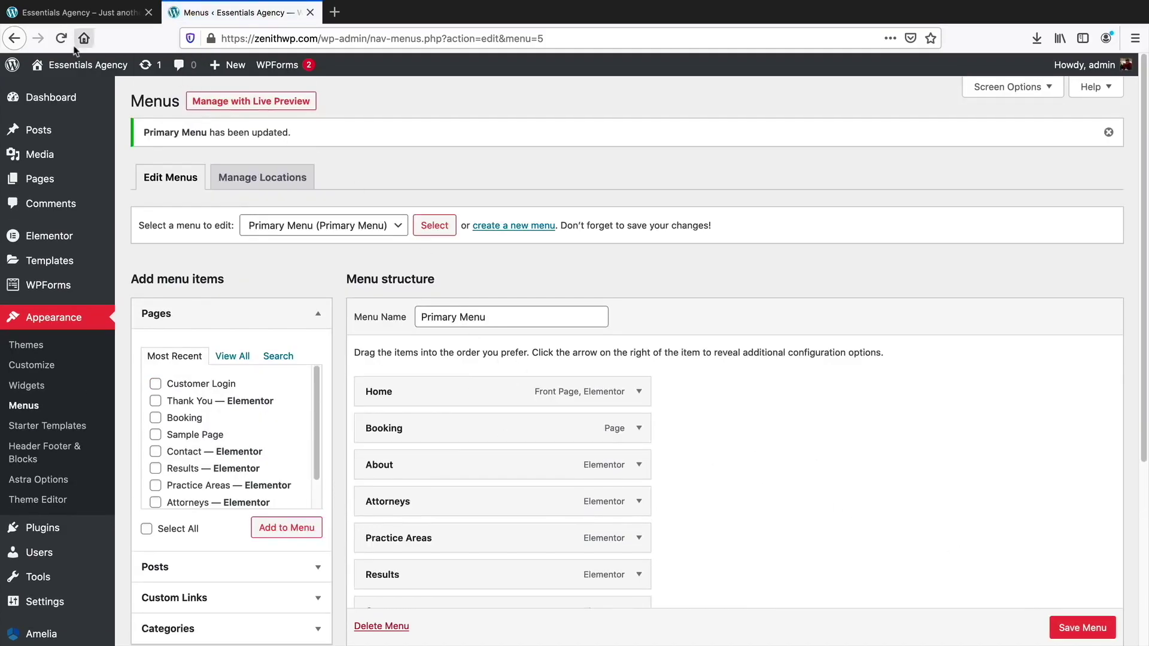
mouse_move(78, 63)
click(75, 96)
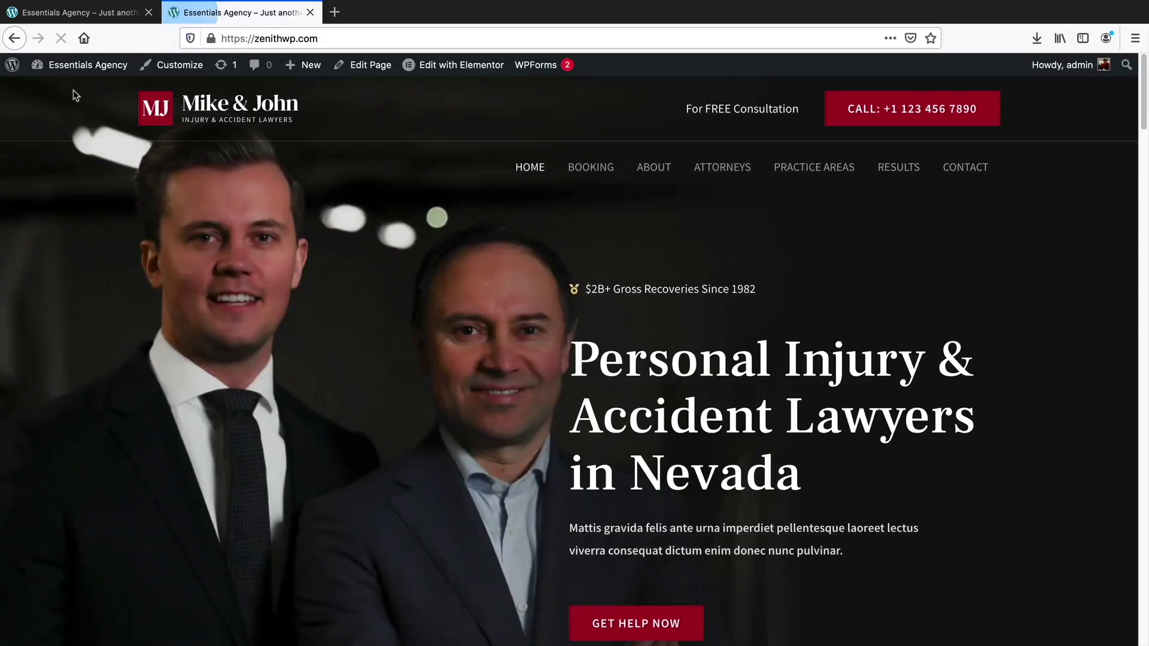
- Visit Booking and Home from the site menu, then start a new page from the first tab's + New menu
click(604, 174)
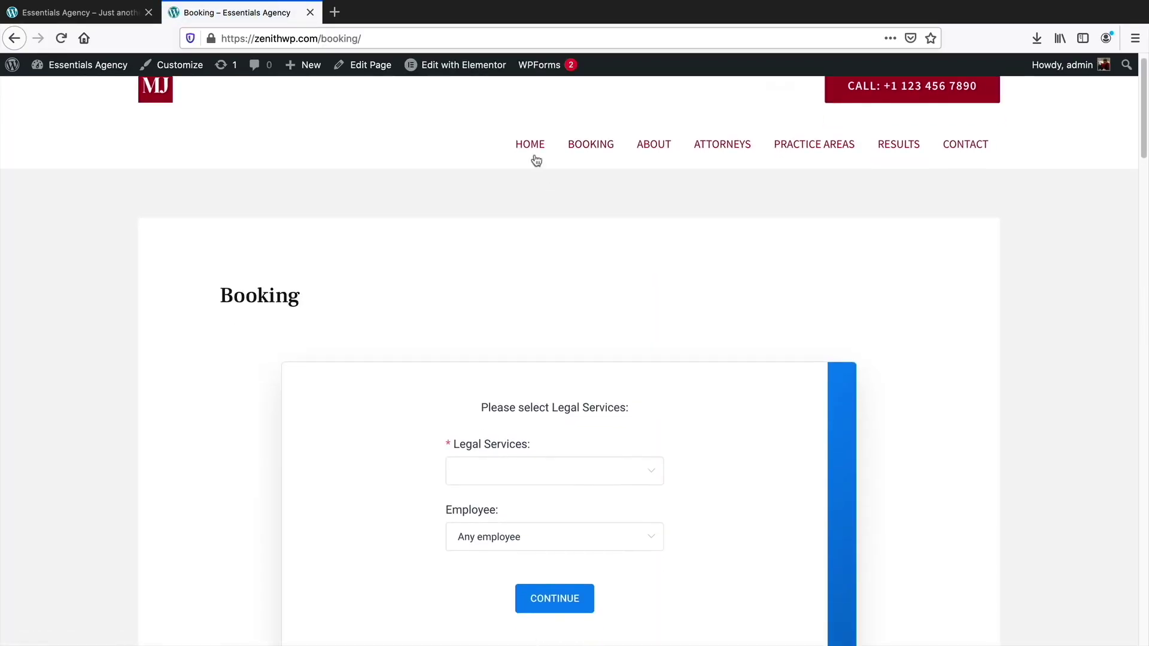
click(531, 149)
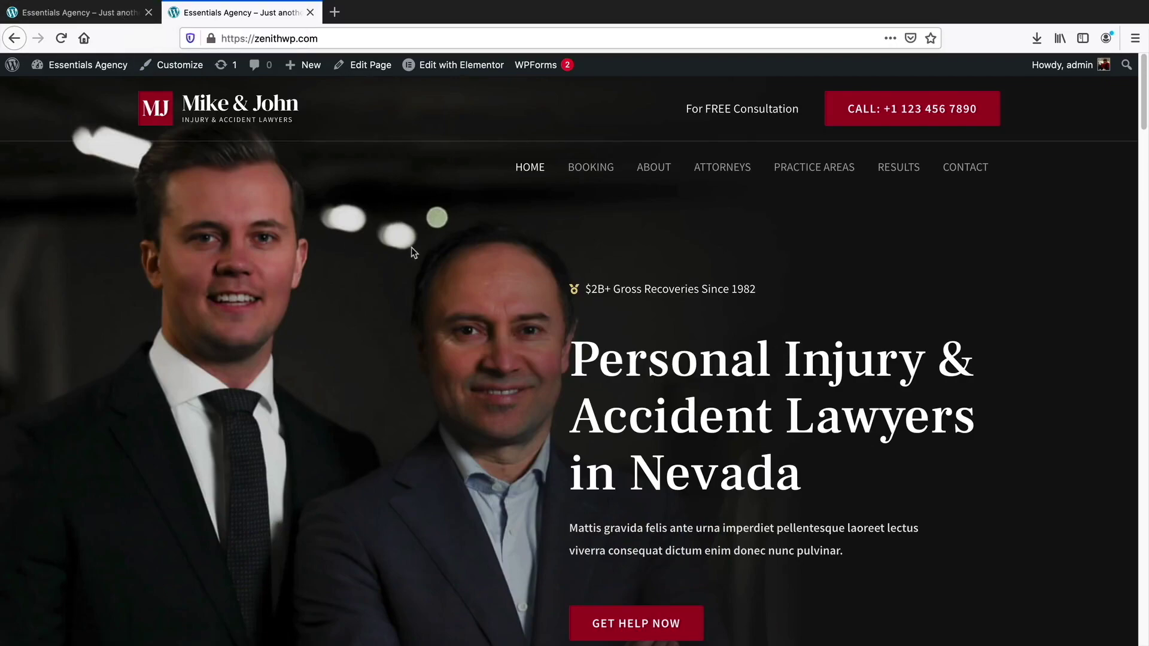
click(100, 18)
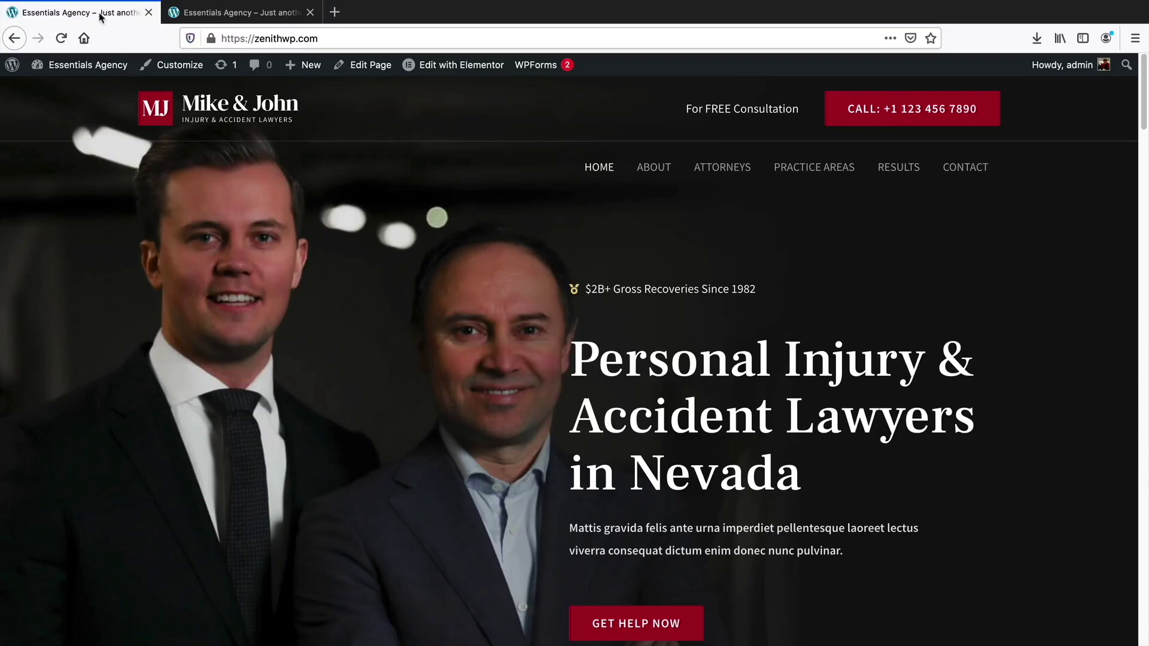
mouse_move(99, 67)
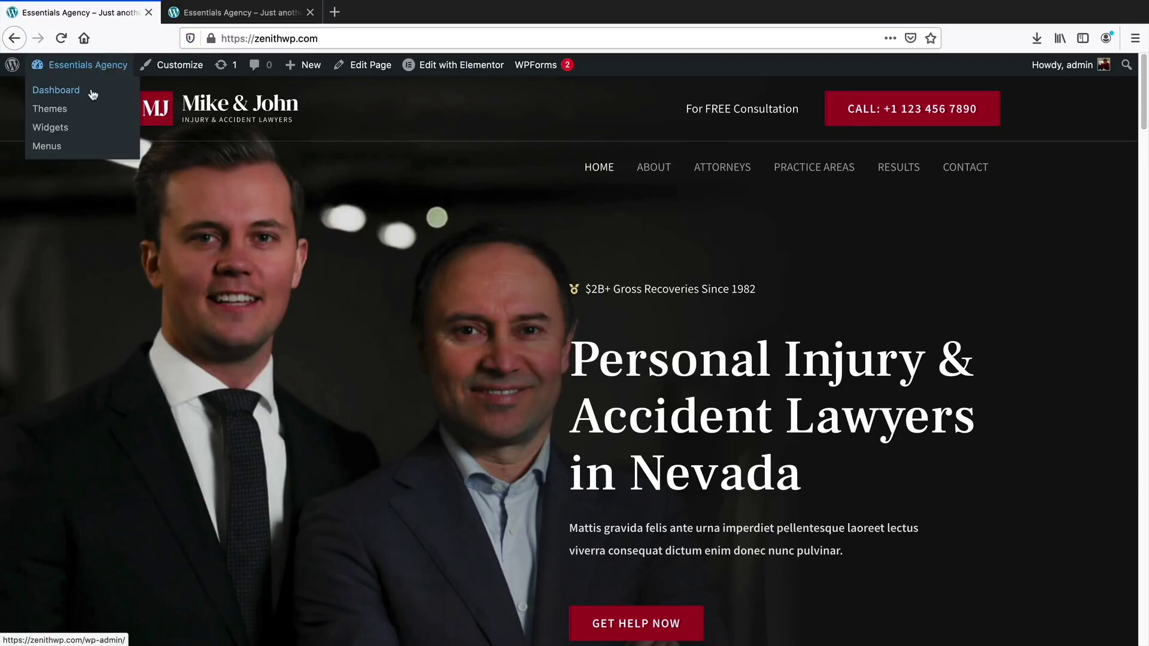
mouse_move(322, 70)
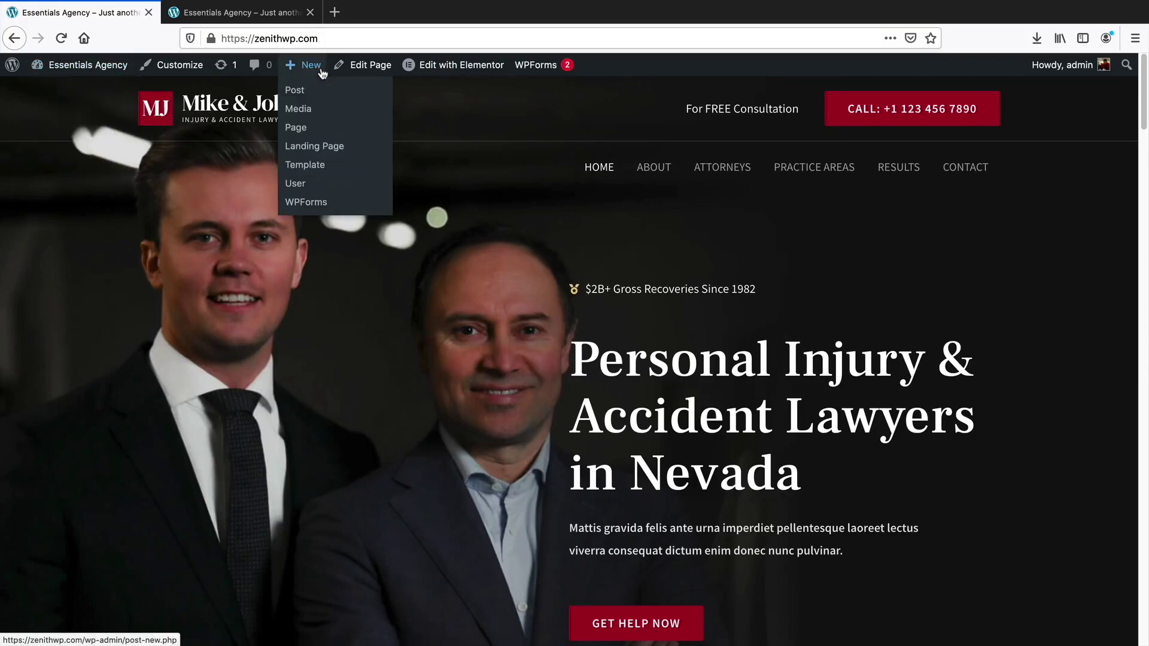
- Create and publish an 'Employees' page holding the Amelia - Employee Panel block, then view it
click(311, 133)
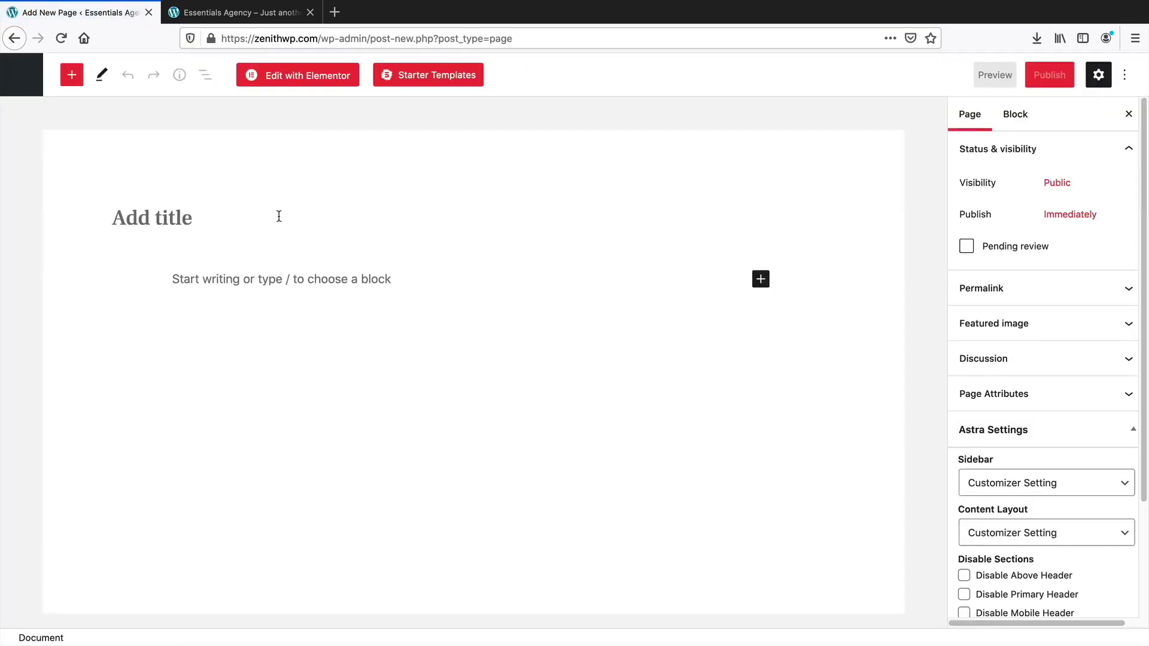
text(Employees)
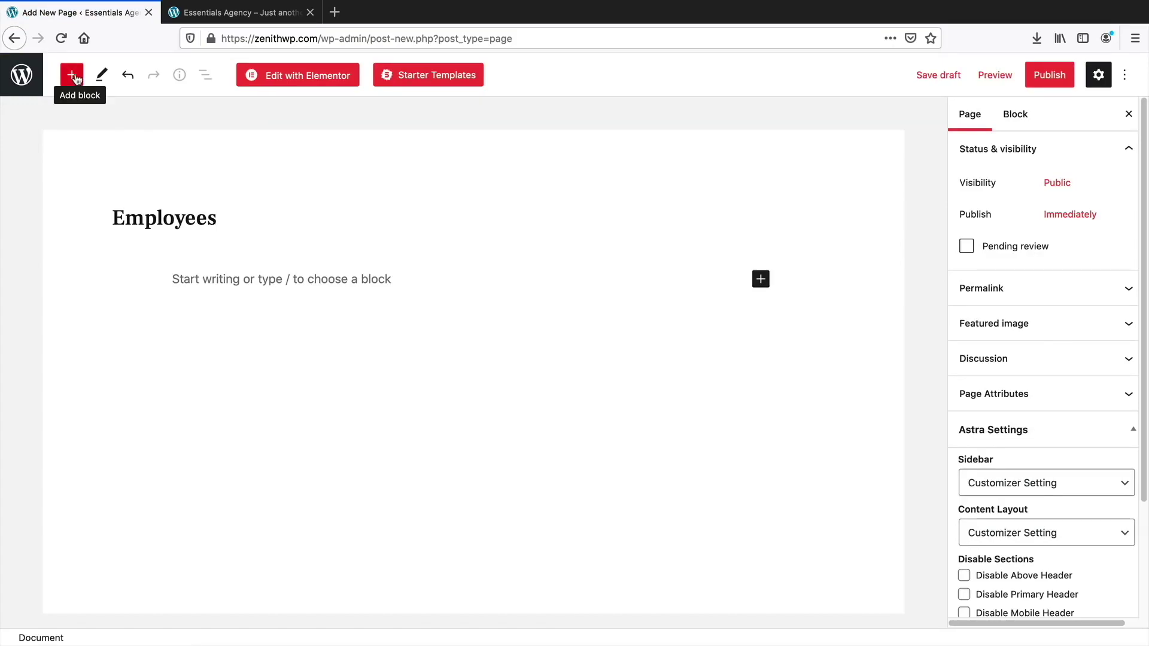
click(71, 75)
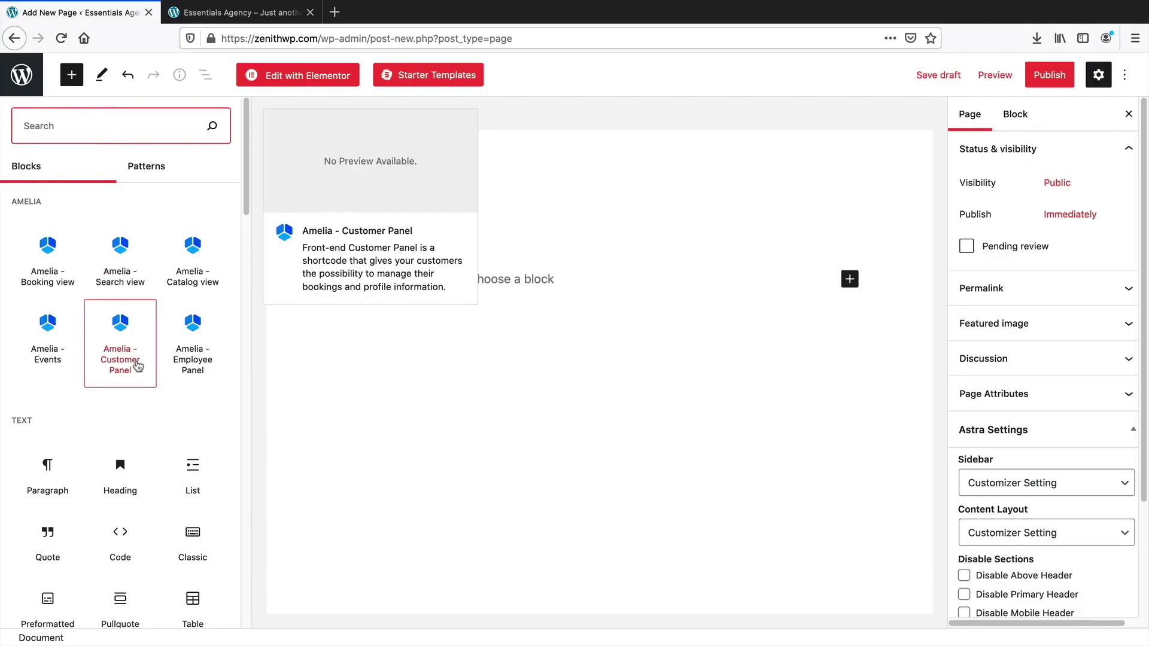
click(204, 365)
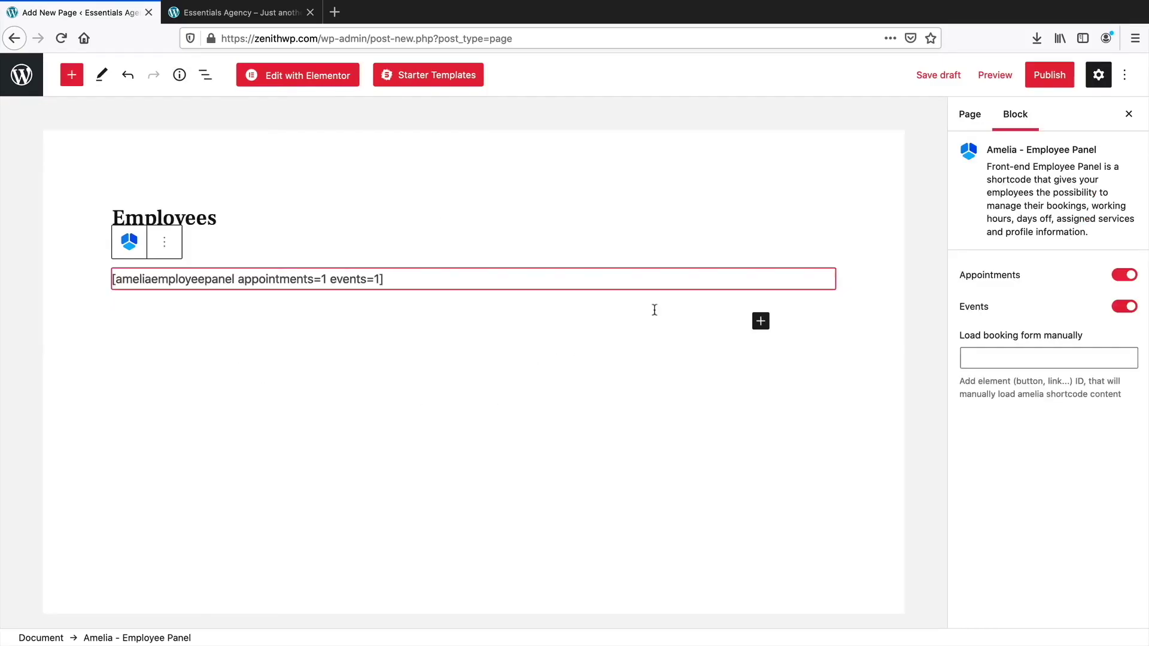
click(1045, 79)
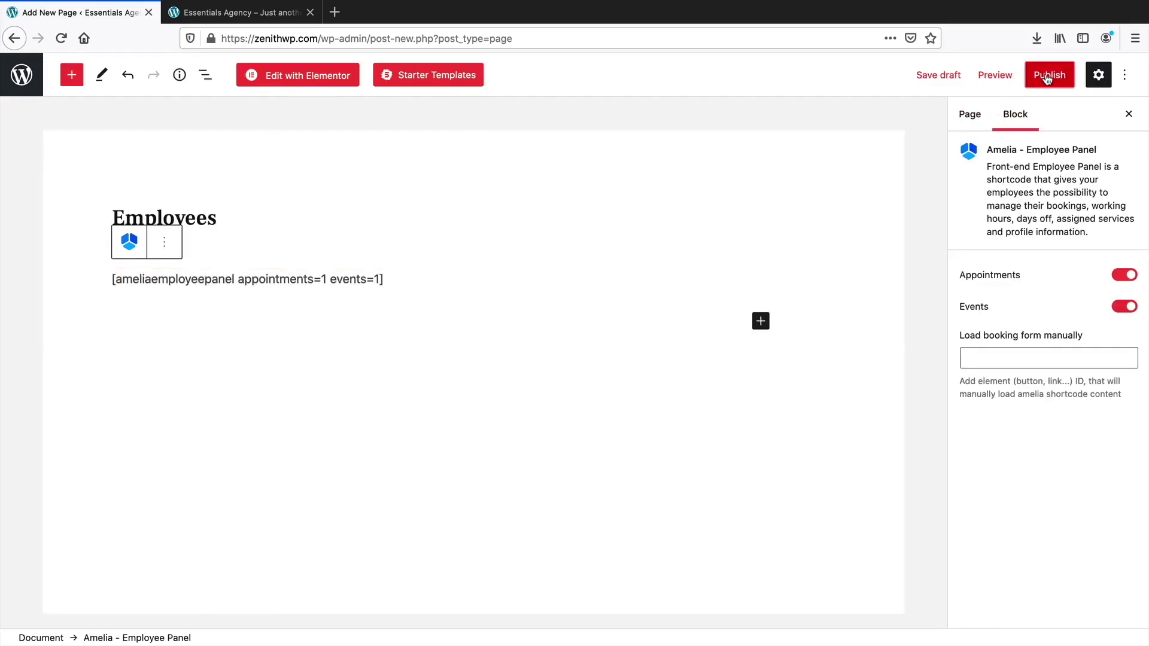
click(1028, 81)
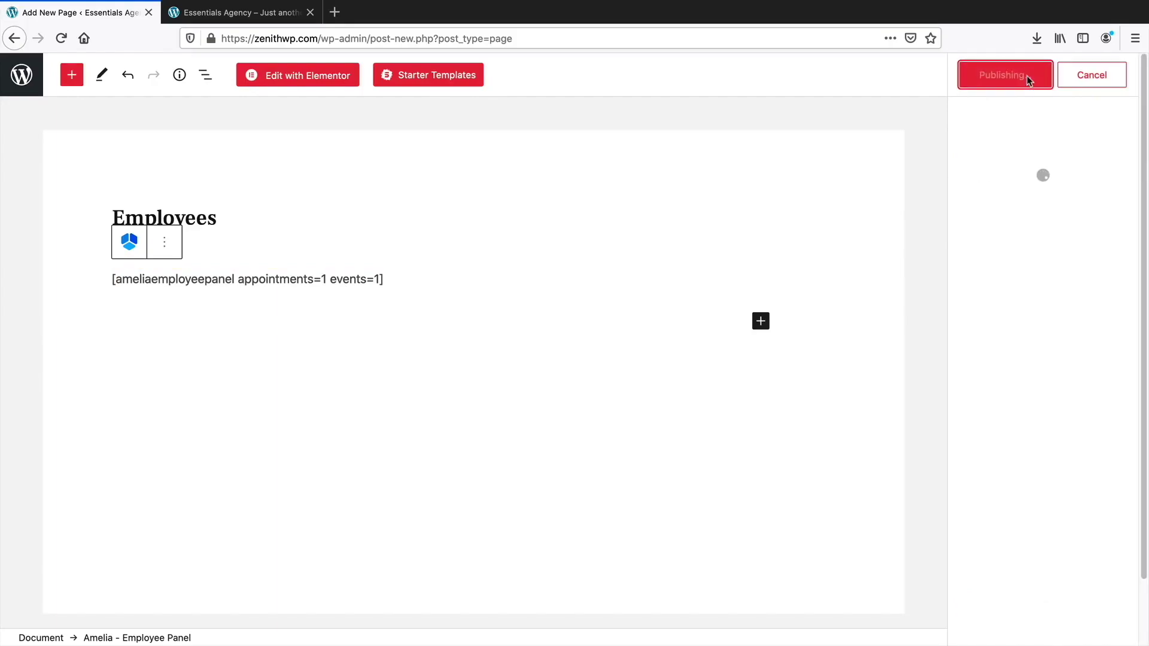
click(144, 599)
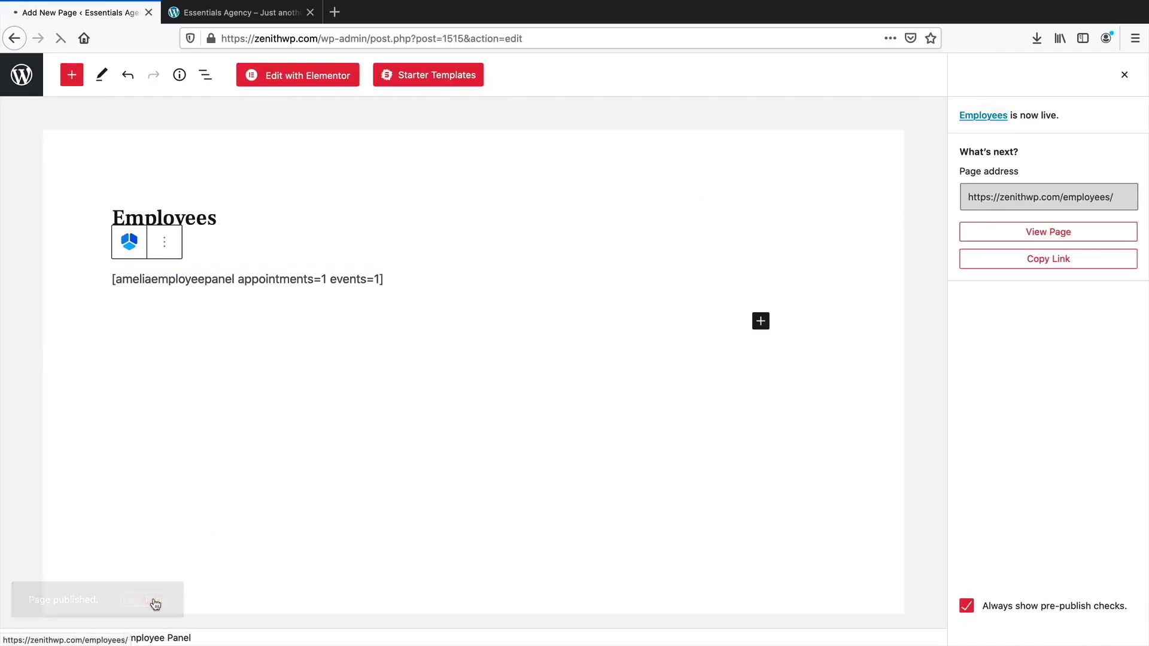
- Look over the live Employees page's Amelia Sign In form, then go to the site home page tab
scroll(419, 359, down, 3)
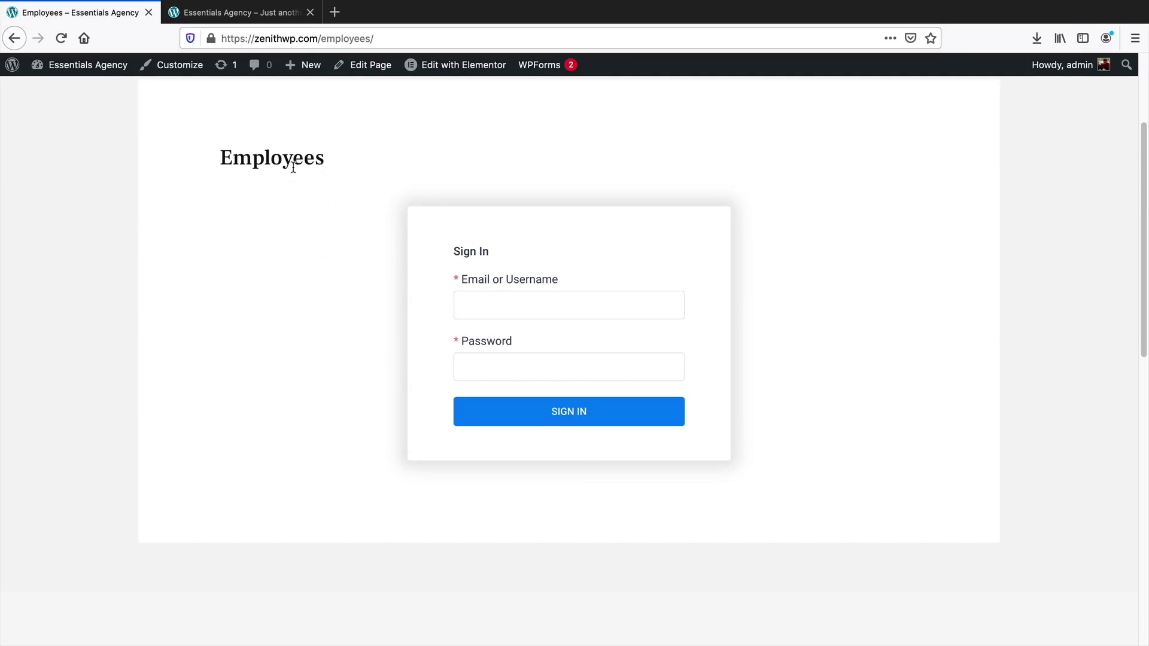
scroll(300, 180, up, 3)
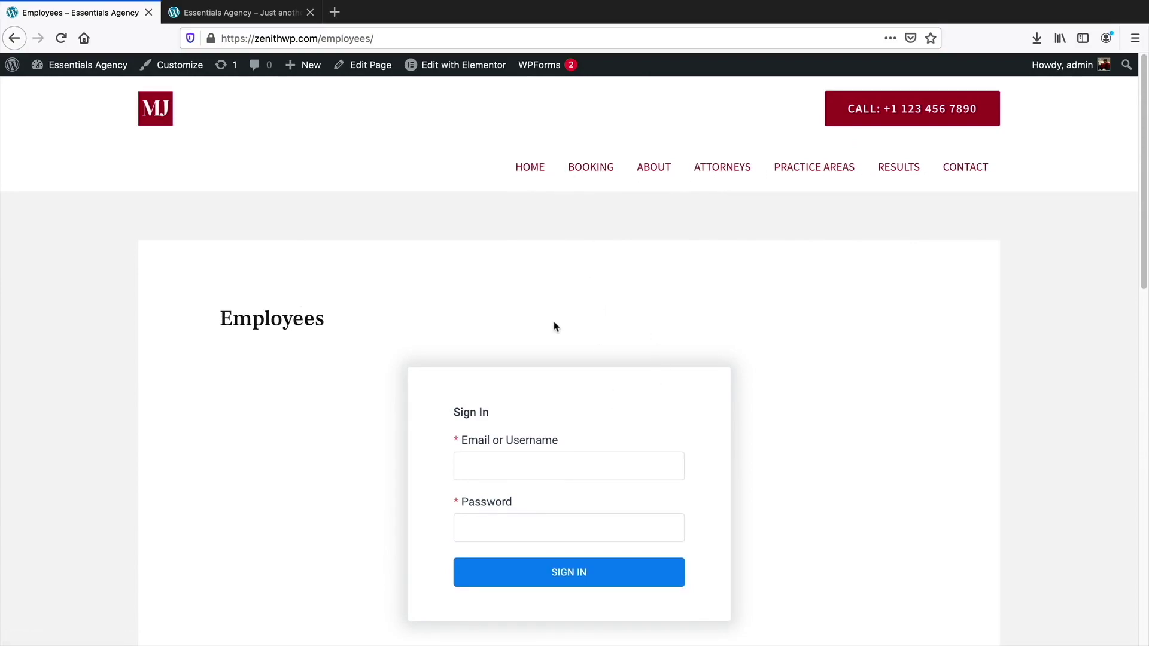
click(316, 40)
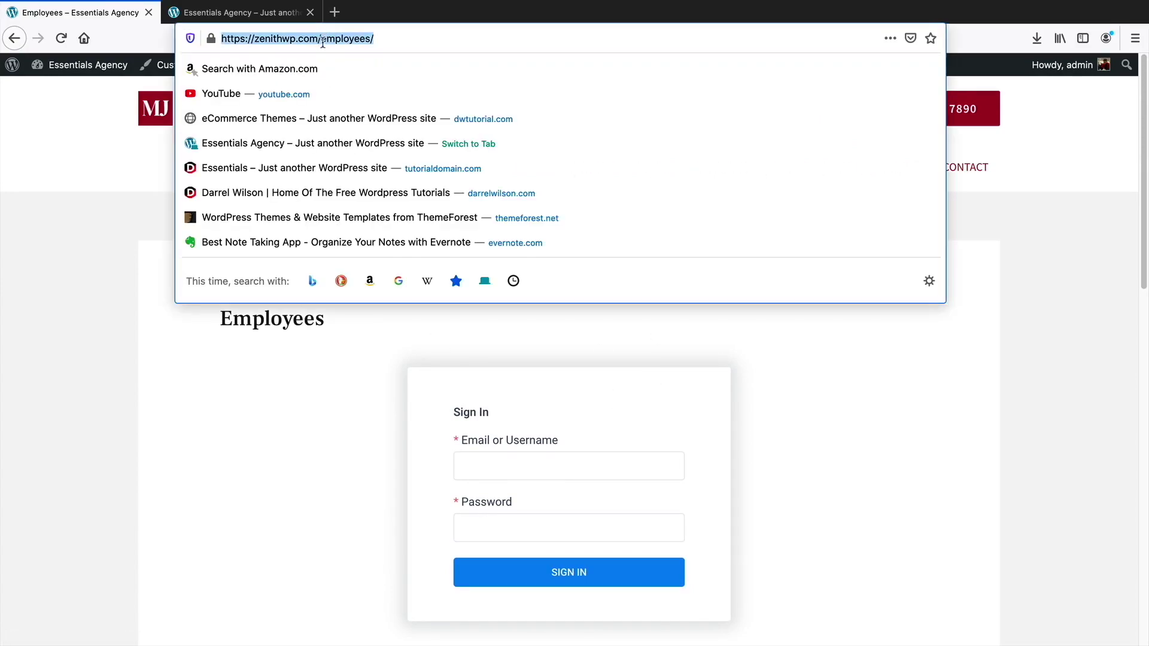
click(90, 269)
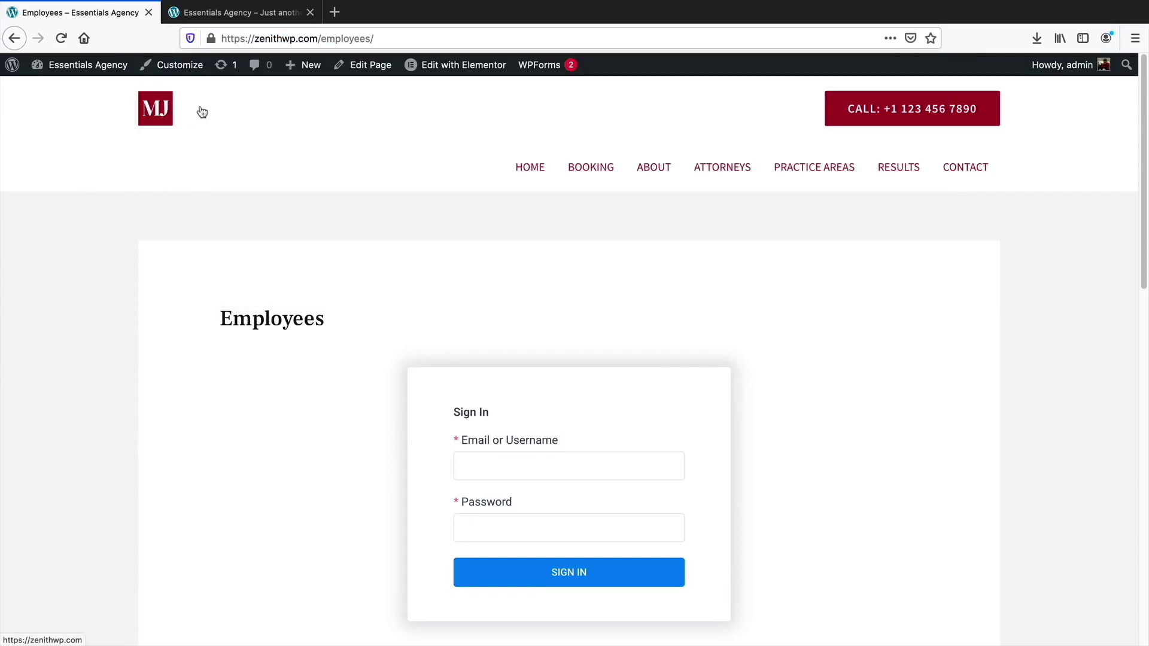
scroll(201, 112, down, 3)
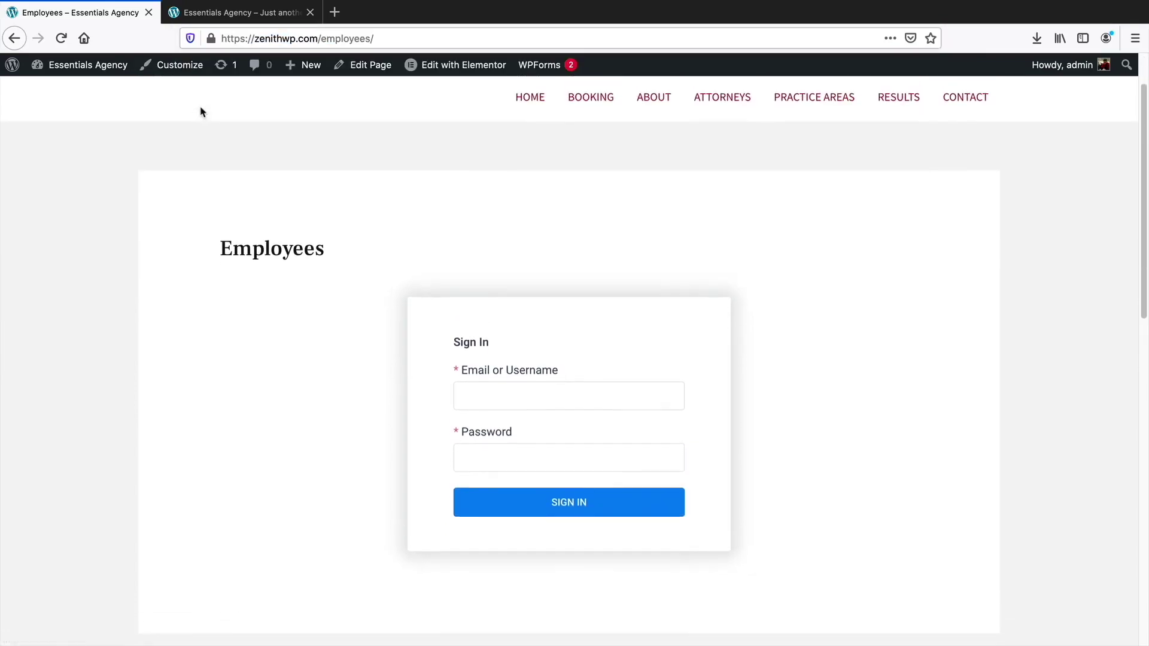
scroll(257, 171, up, 1)
click(281, 13)
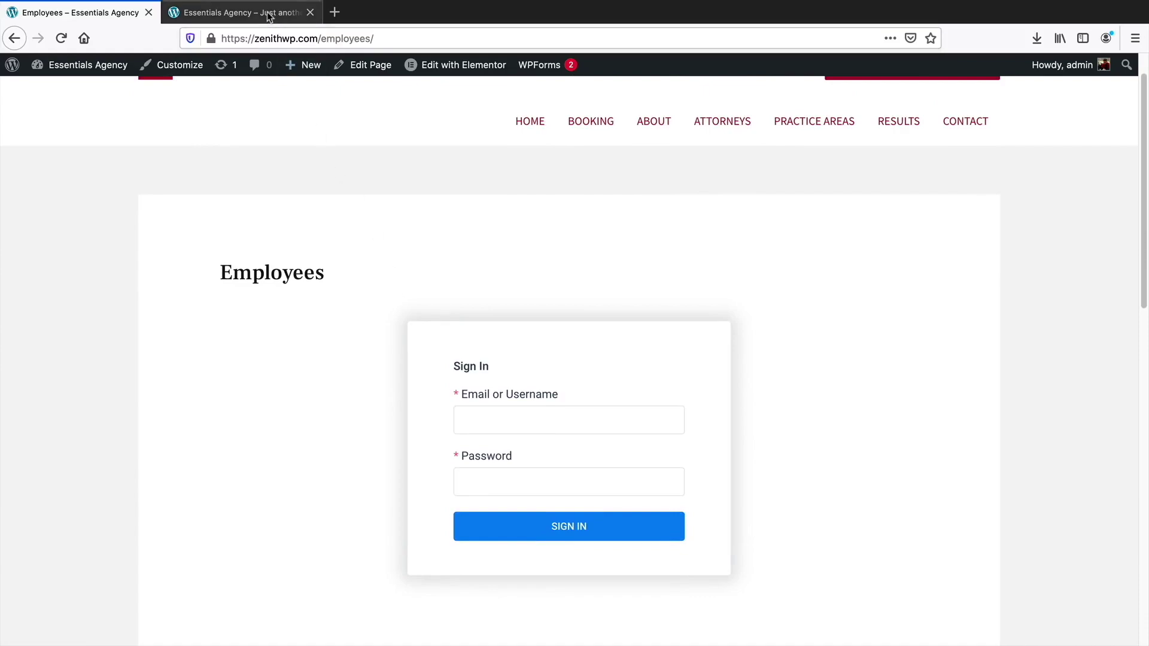
- Go from the dashboard to the All Users list
click(94, 98)
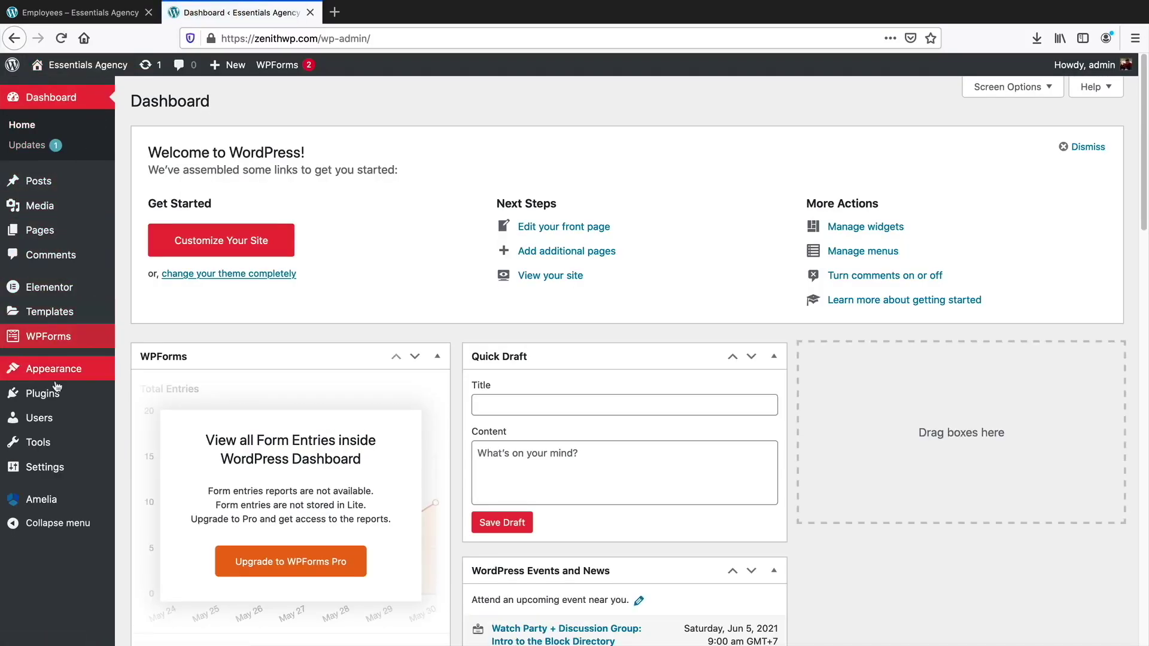
mouse_move(58, 420)
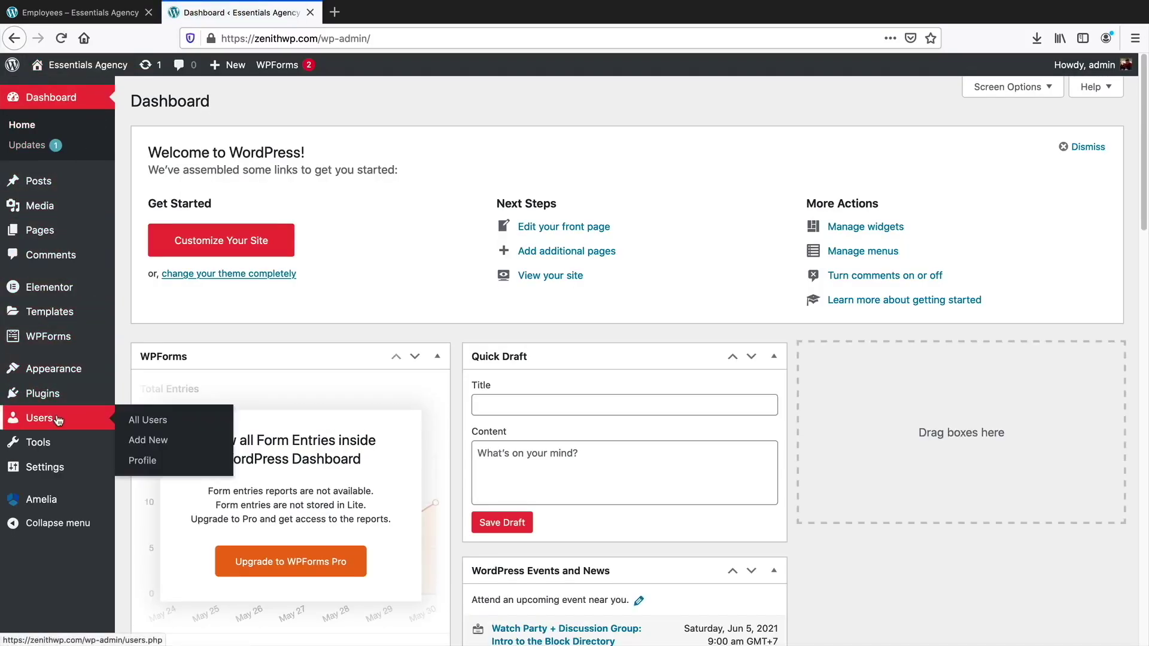
click(143, 461)
click(151, 421)
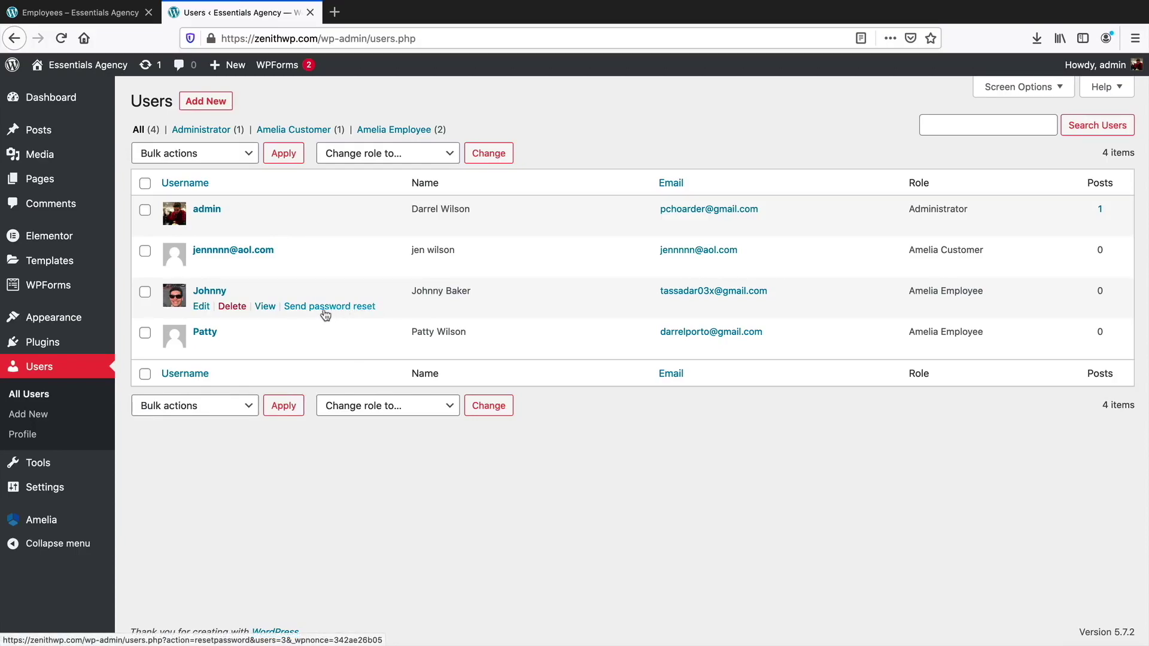
- Copy the second Amelia Employee's e-mail address from the Users list
drag(774, 333, 661, 337)
right_click(679, 328)
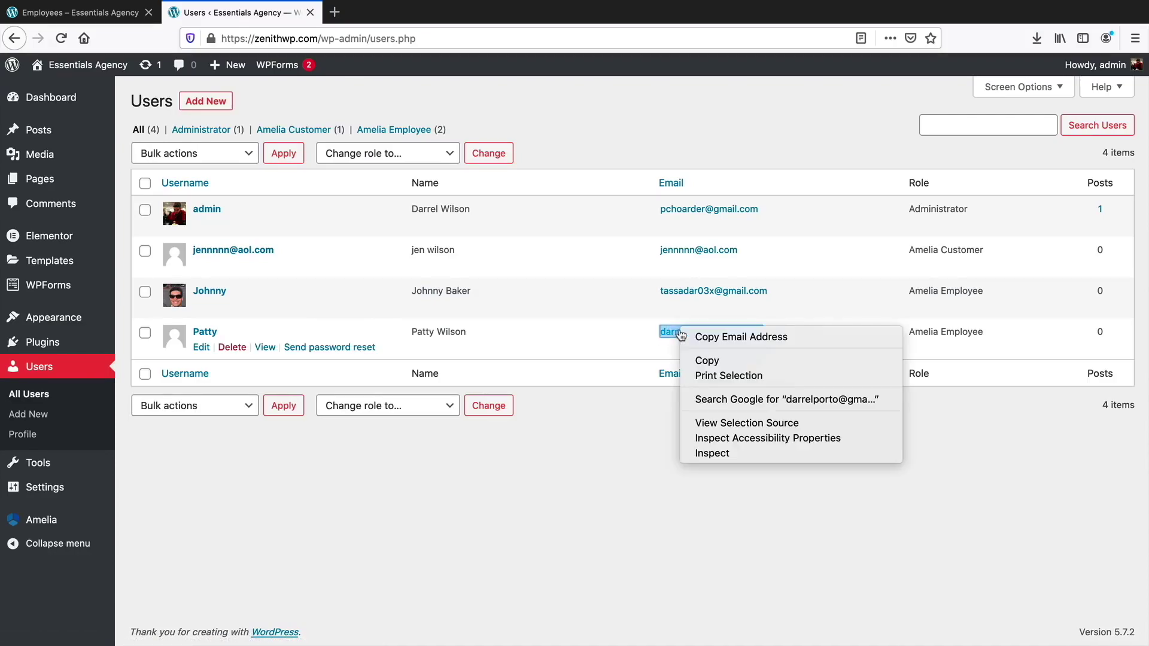
click(690, 360)
click(672, 396)
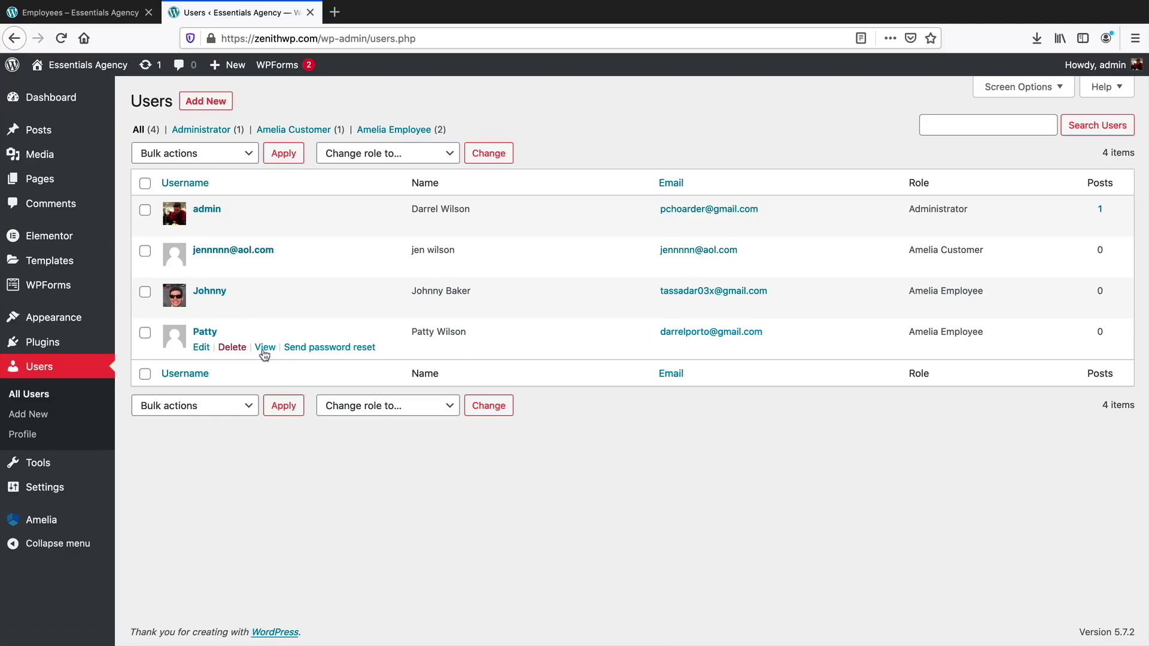
- Sign in to the Employees page's Amelia panel with the copied employee e-mail and password
click(78, 12)
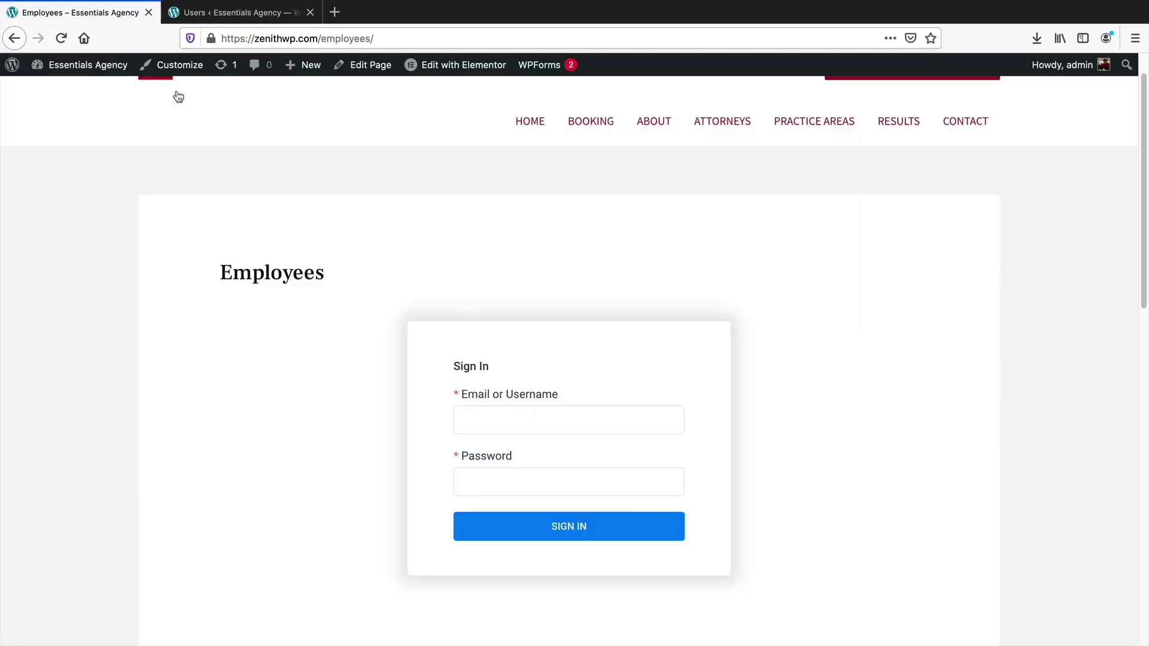
right_click(473, 419)
click(503, 496)
click(531, 486)
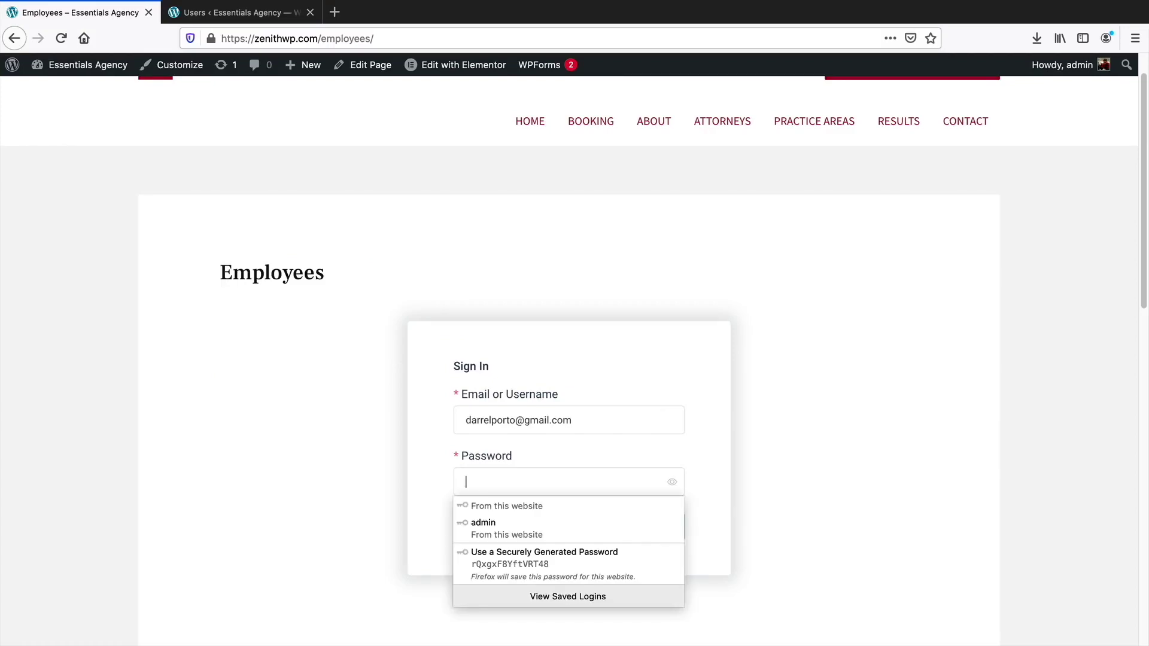
text(••)
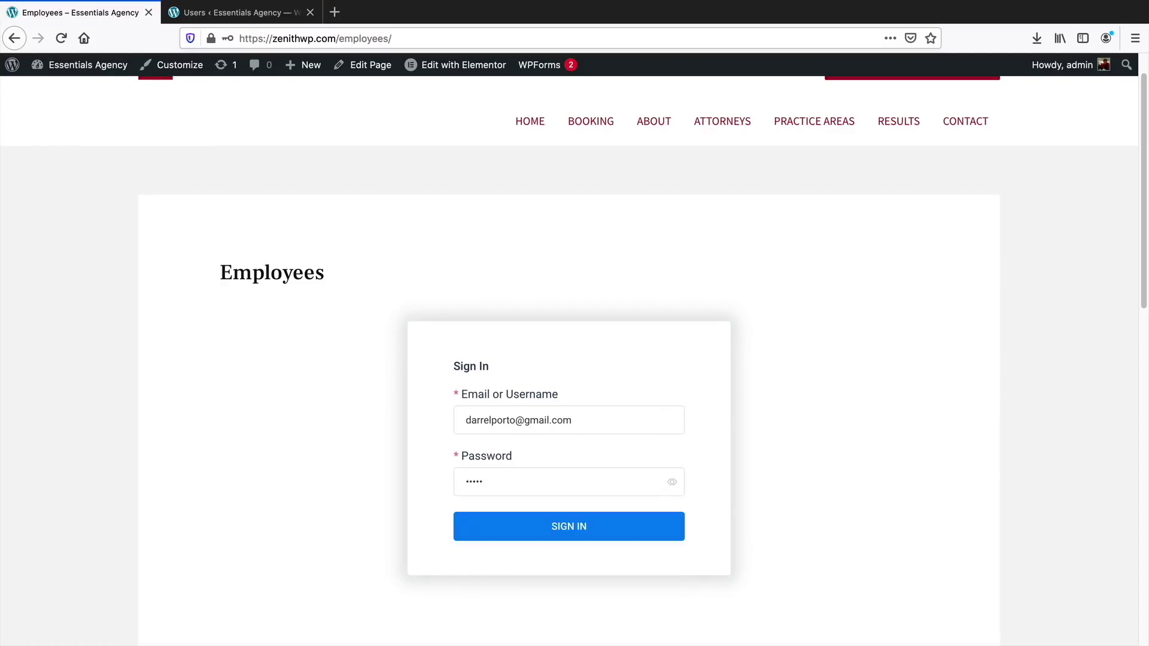
text(••••••)
key(Return)
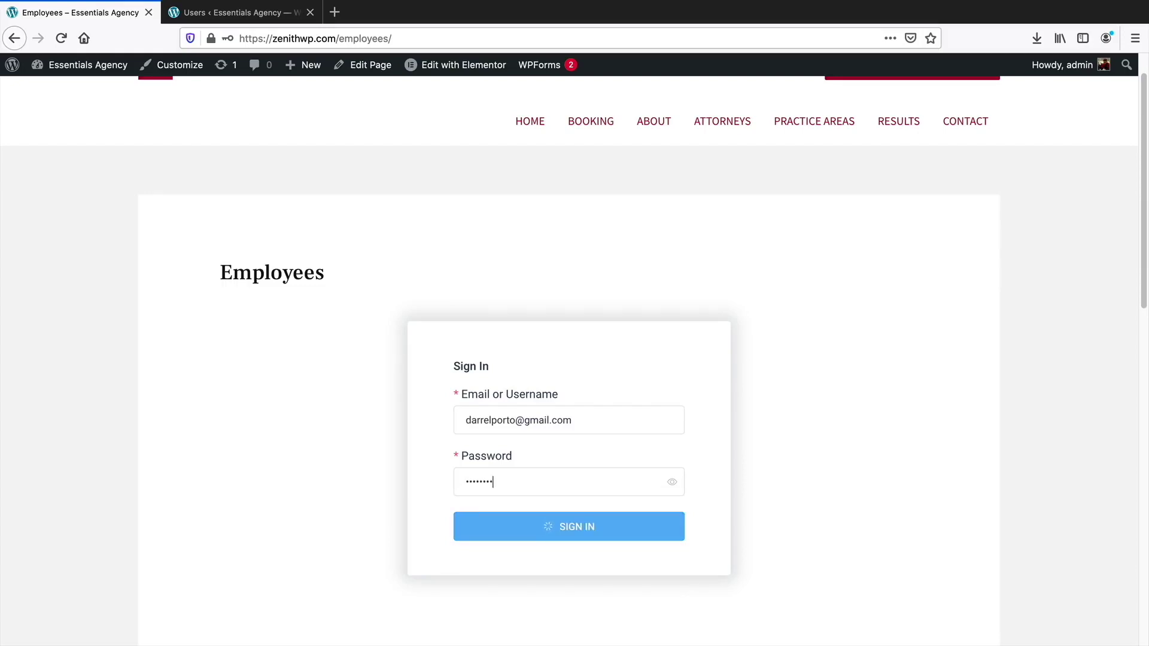
- Set the employee panel's date range to June 1 – June 6, 2021
scroll(533, 395, down, 2)
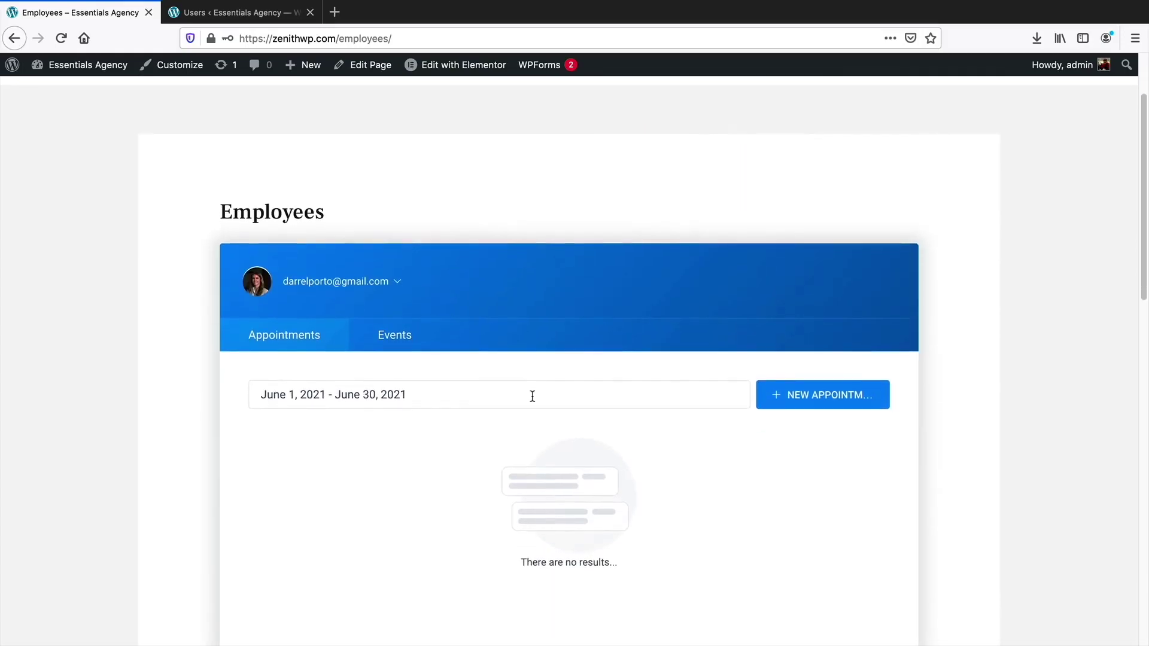
scroll(533, 396, down, 5)
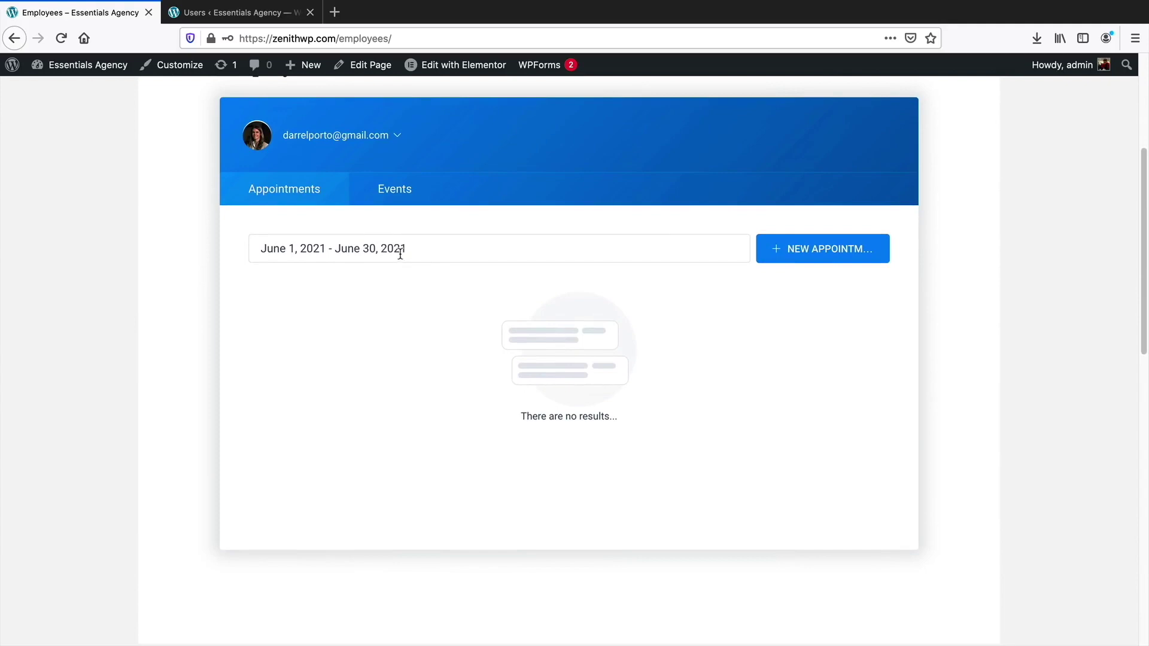
click(393, 253)
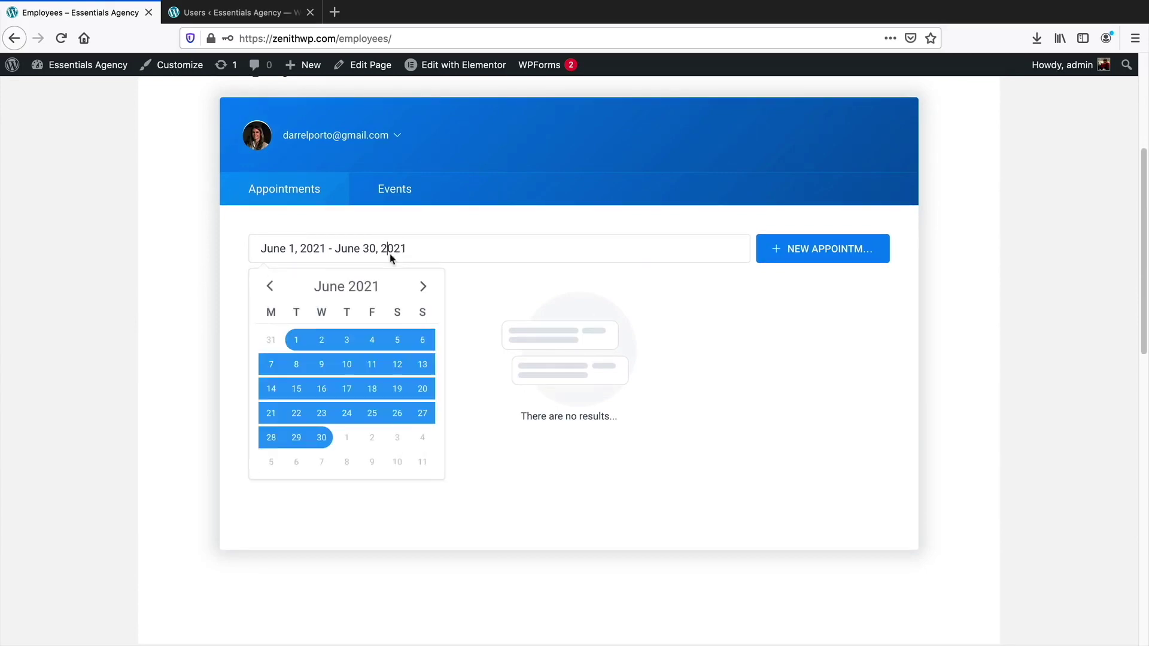
click(270, 291)
click(295, 464)
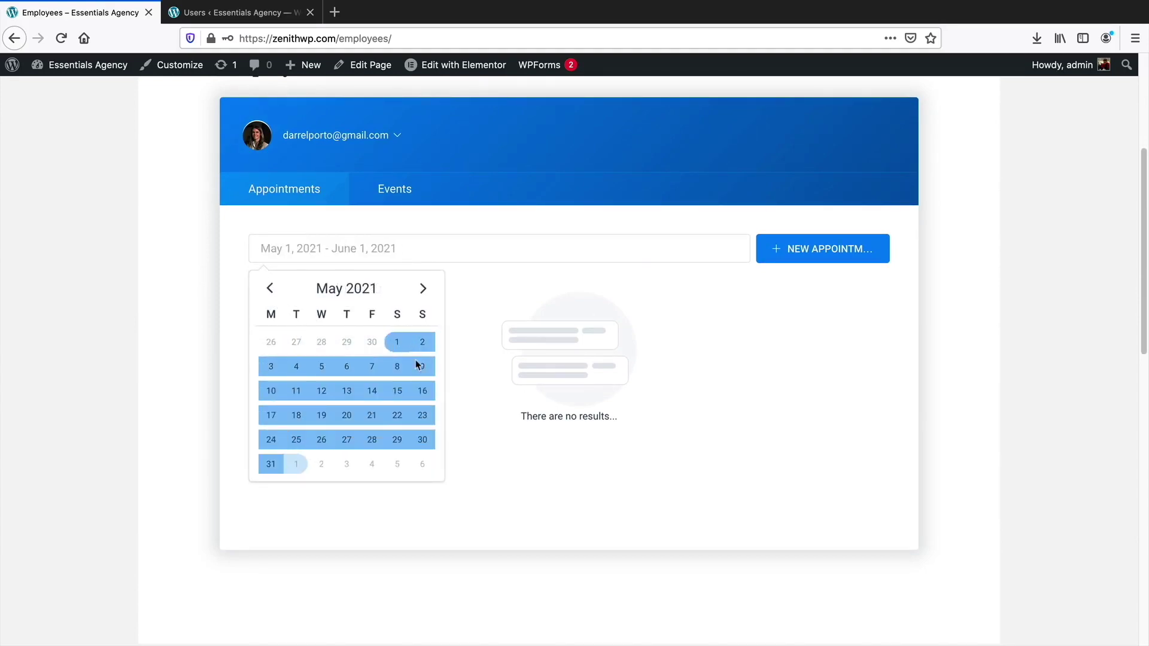
click(424, 473)
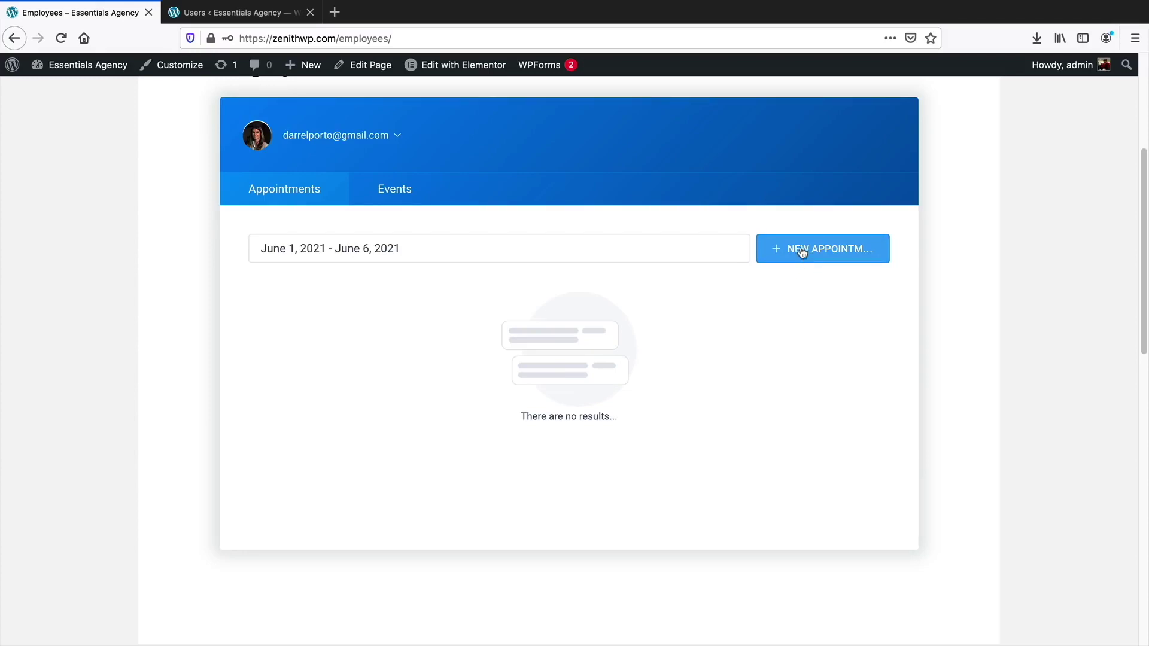
- Move the Users tab to first position, close the date calendar, and return to the Users list
scroll(353, 264, up, 2)
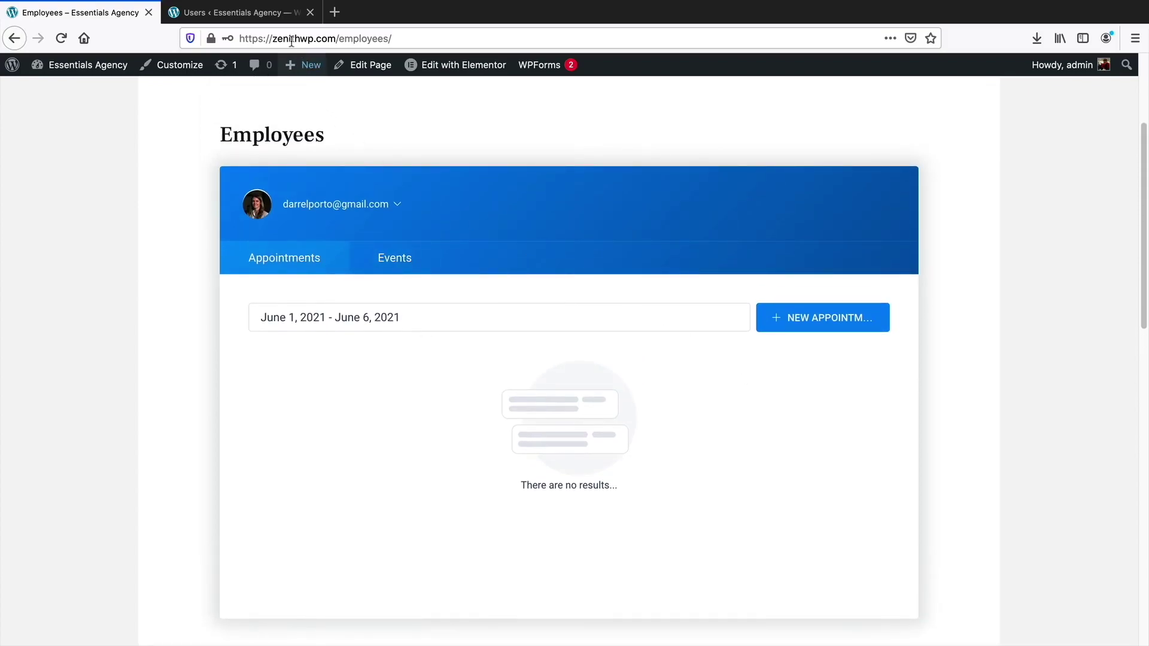
click(240, 12)
drag(239, 12, 127, 20)
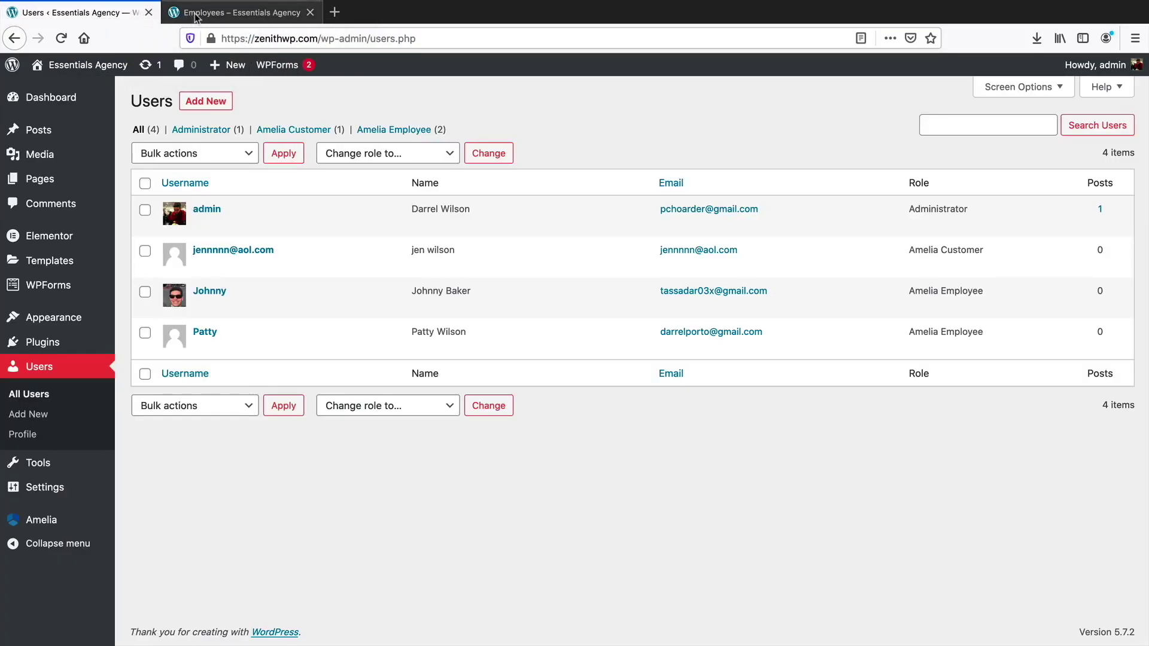
click(196, 18)
click(220, 379)
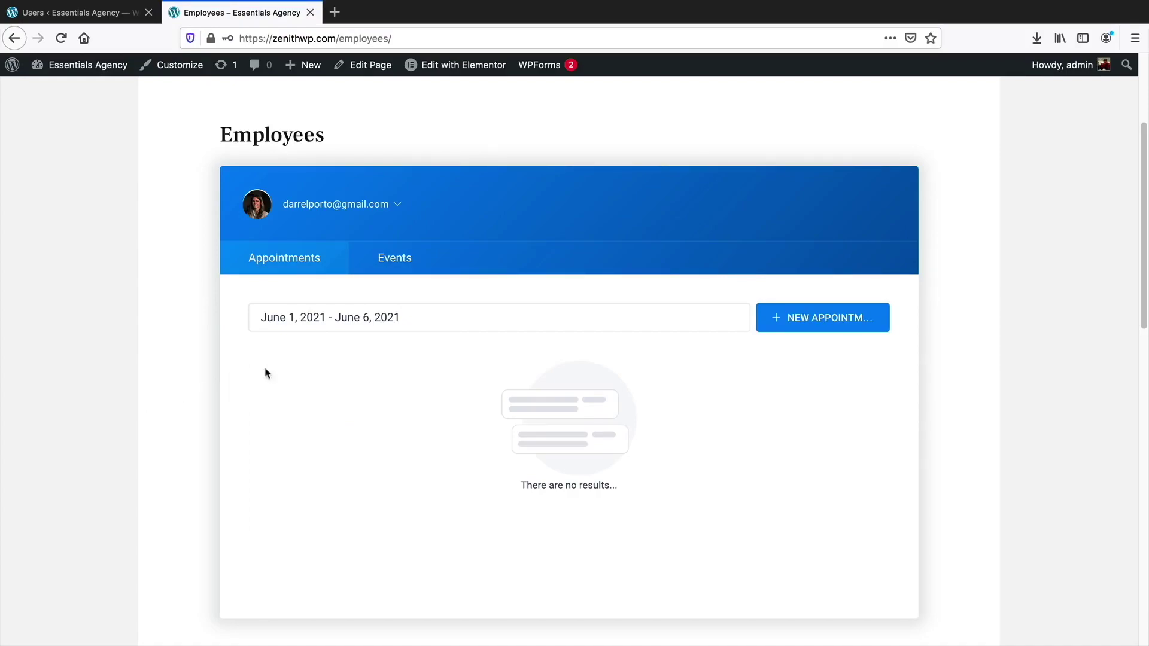
click(100, 19)
- In Amelia's Employee roles settings, enable 'Configure their services' and 'Configure their schedule', then save
mouse_move(51, 523)
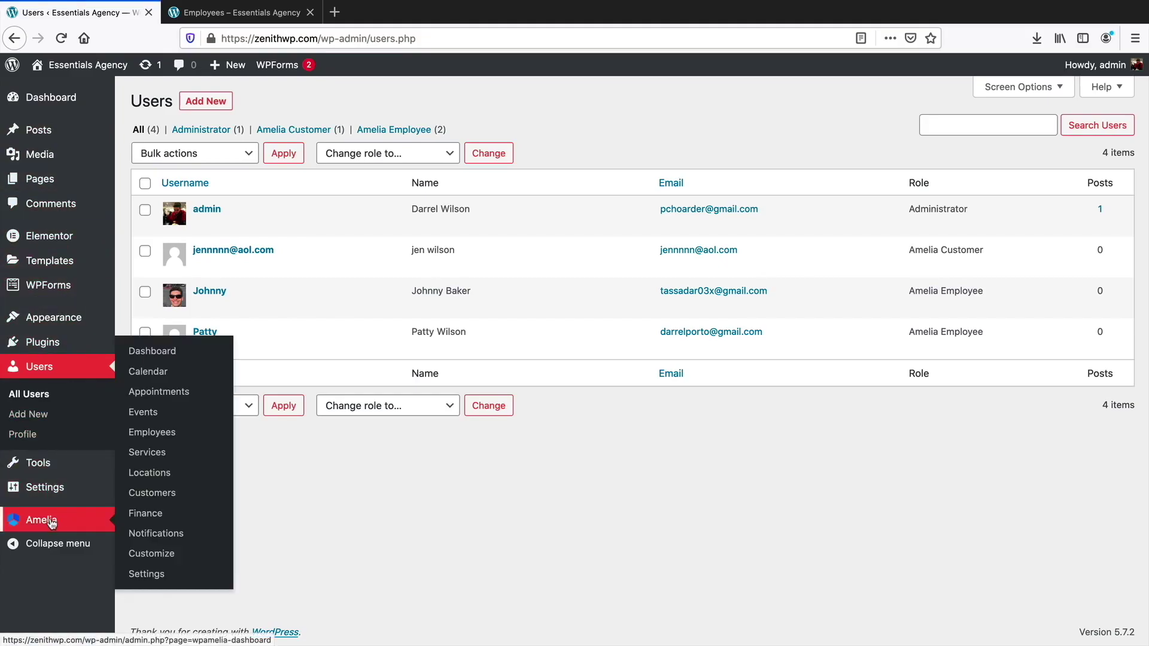
click(152, 575)
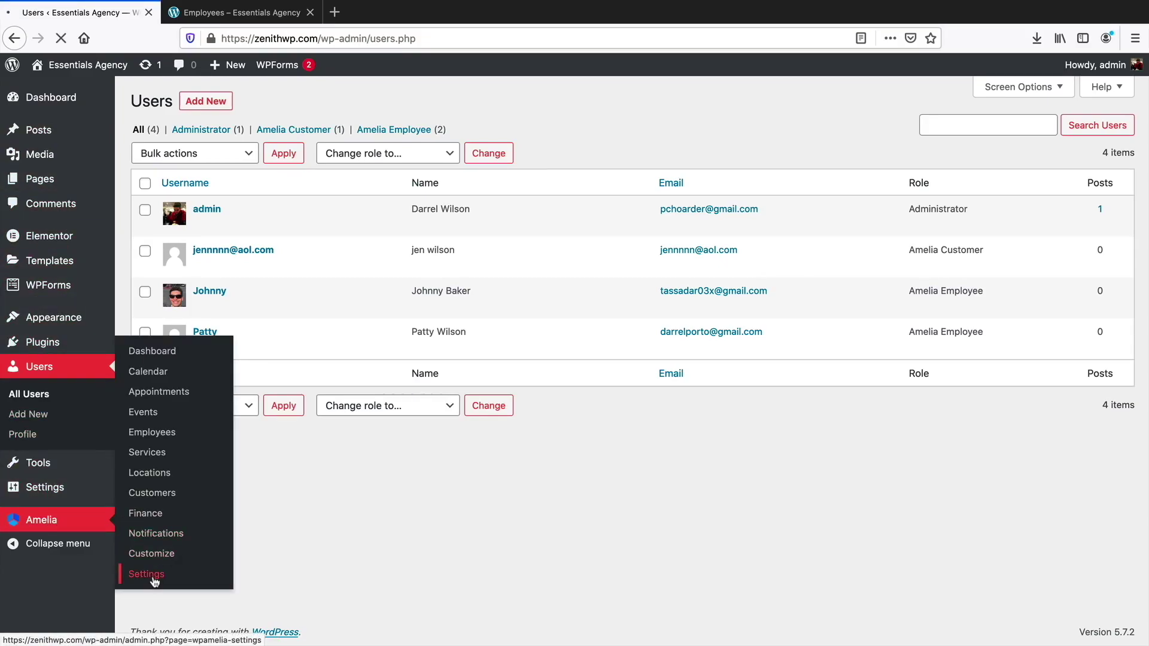
scroll(854, 380, down, 3)
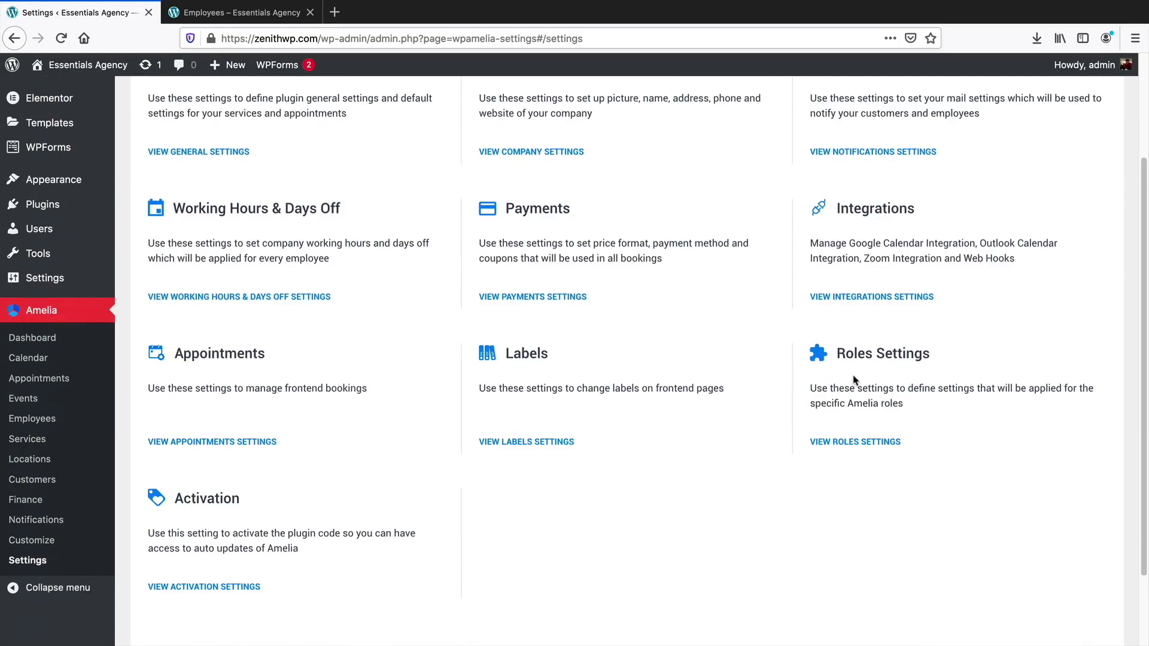
click(871, 442)
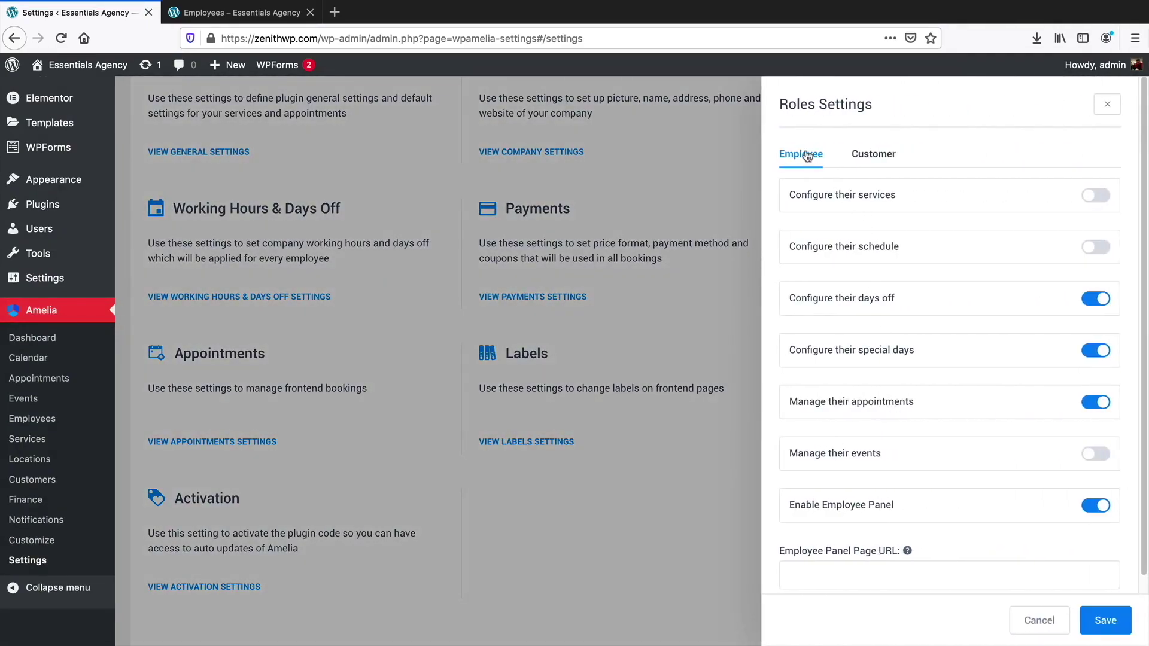
click(1095, 195)
click(1093, 247)
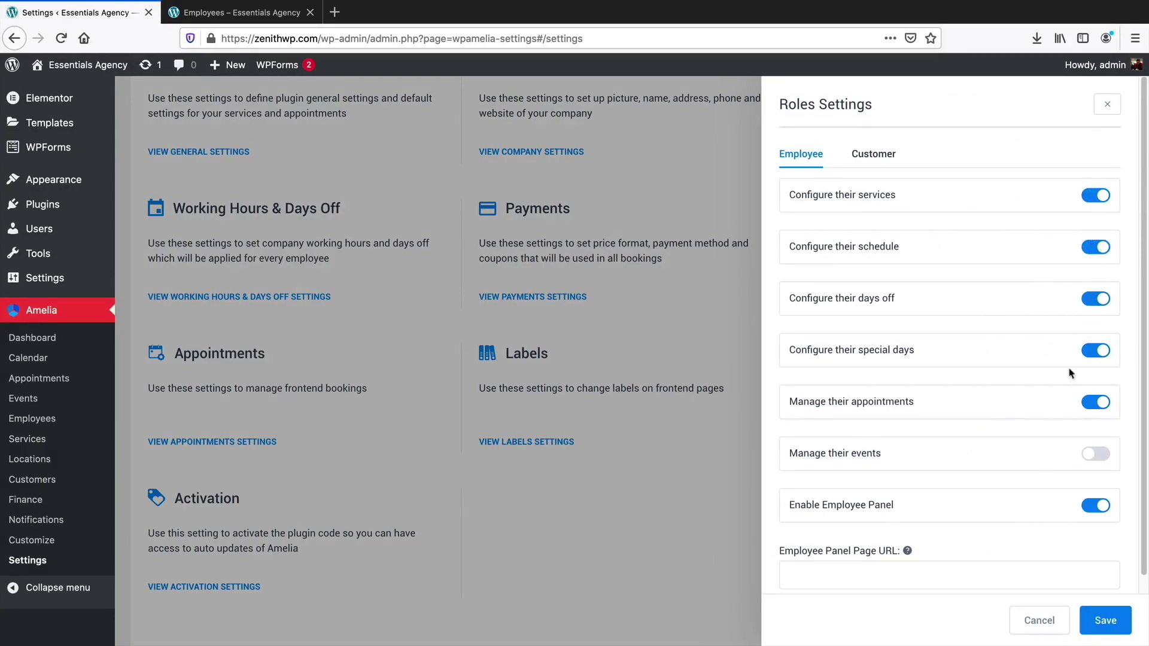
scroll(1024, 448, down, 1)
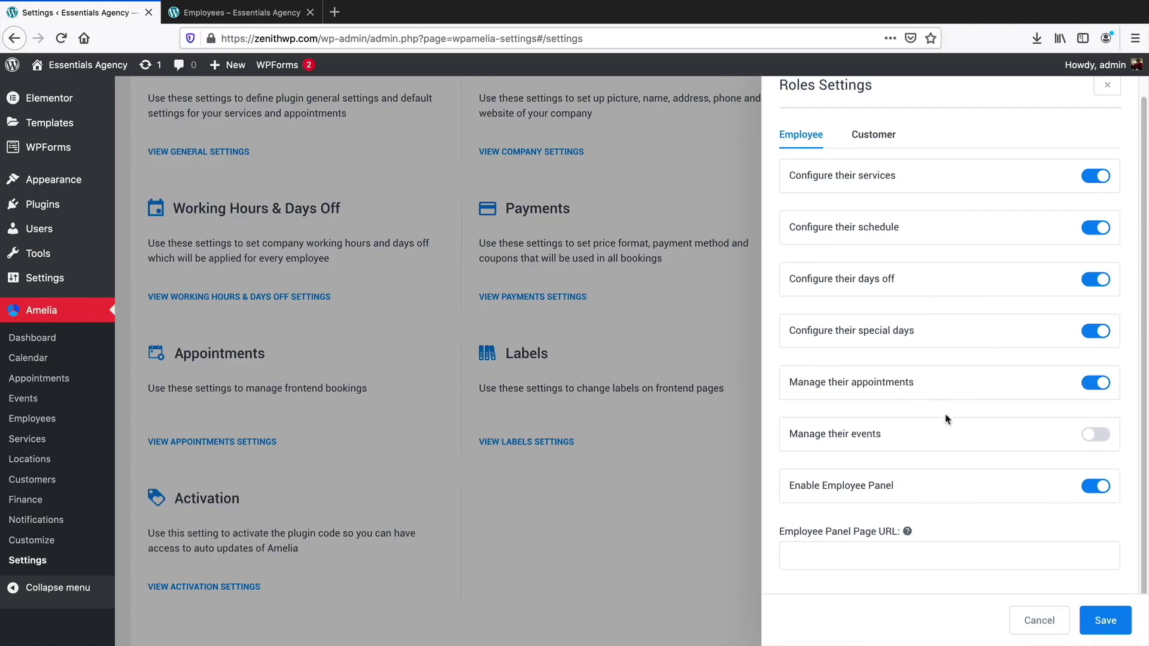
scroll(1033, 385, up, 1)
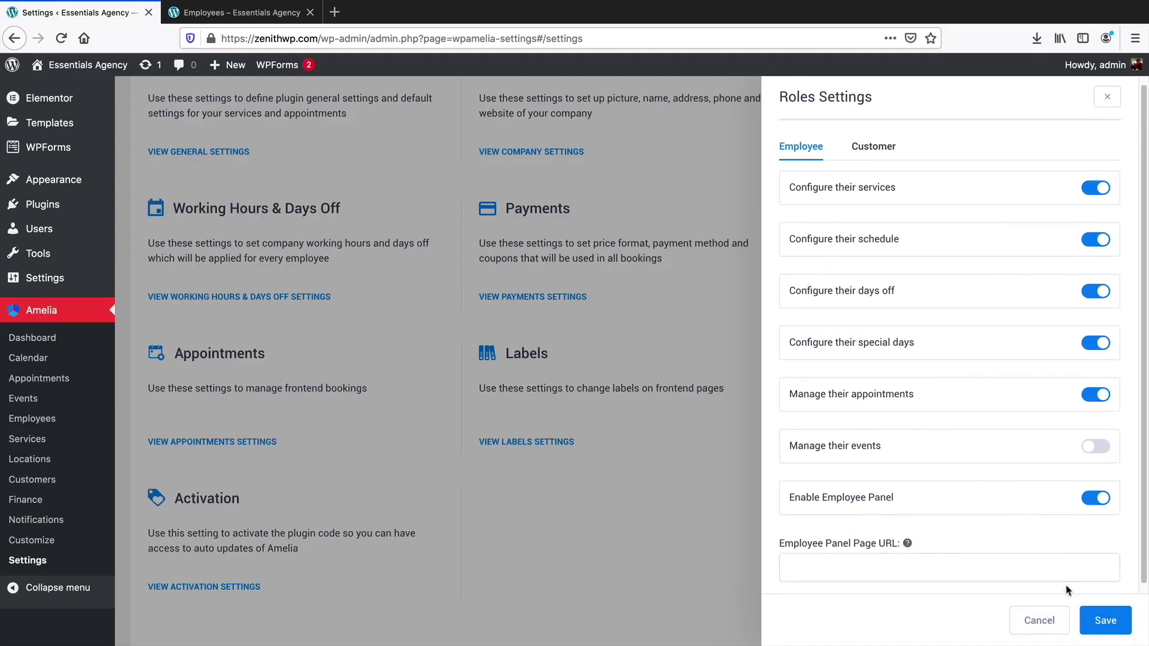
click(1106, 621)
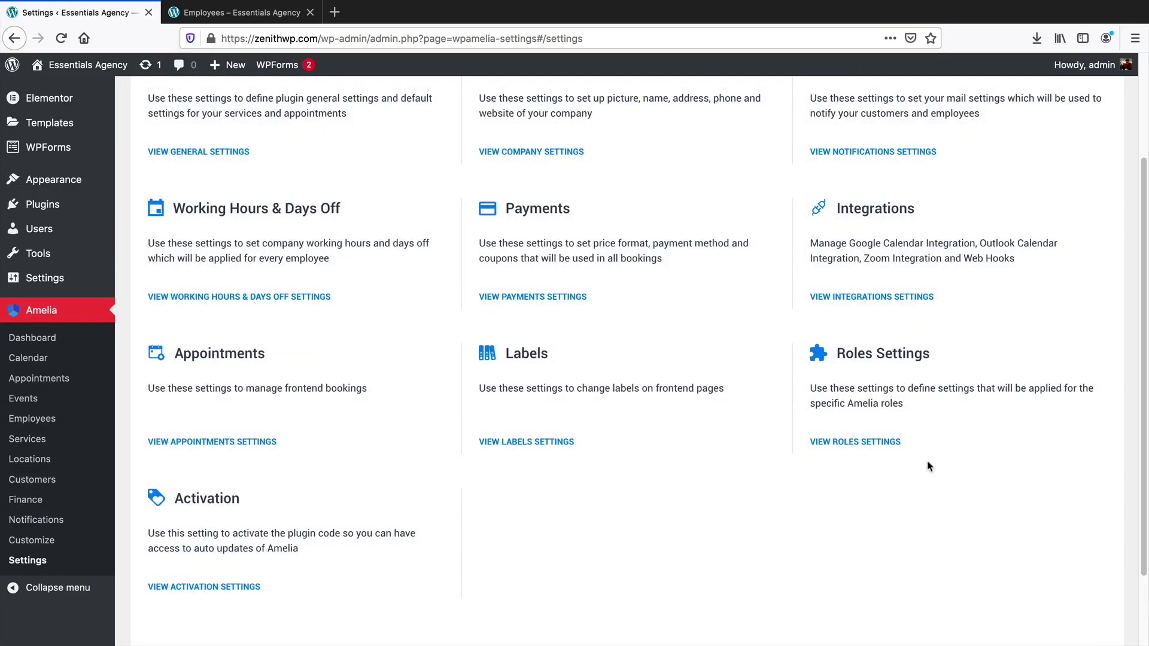
- Reload the Employees page and check the panel's Events and Appointments, cancelling a new appointment
click(264, 17)
click(62, 38)
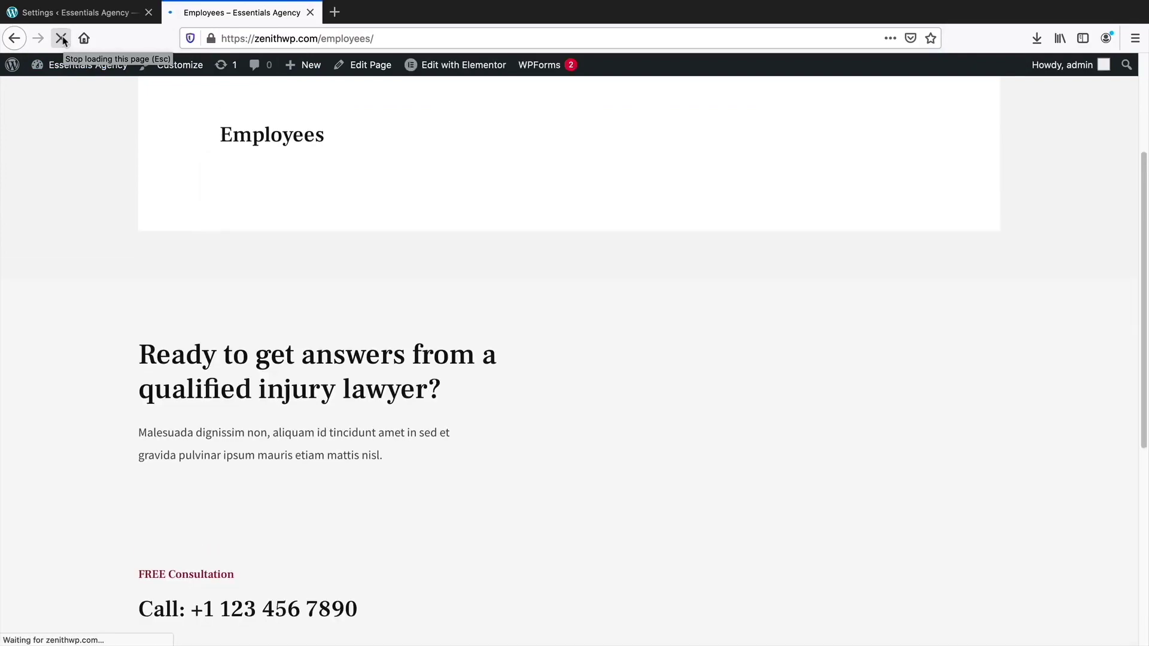
scroll(325, 262, down, 1)
click(383, 250)
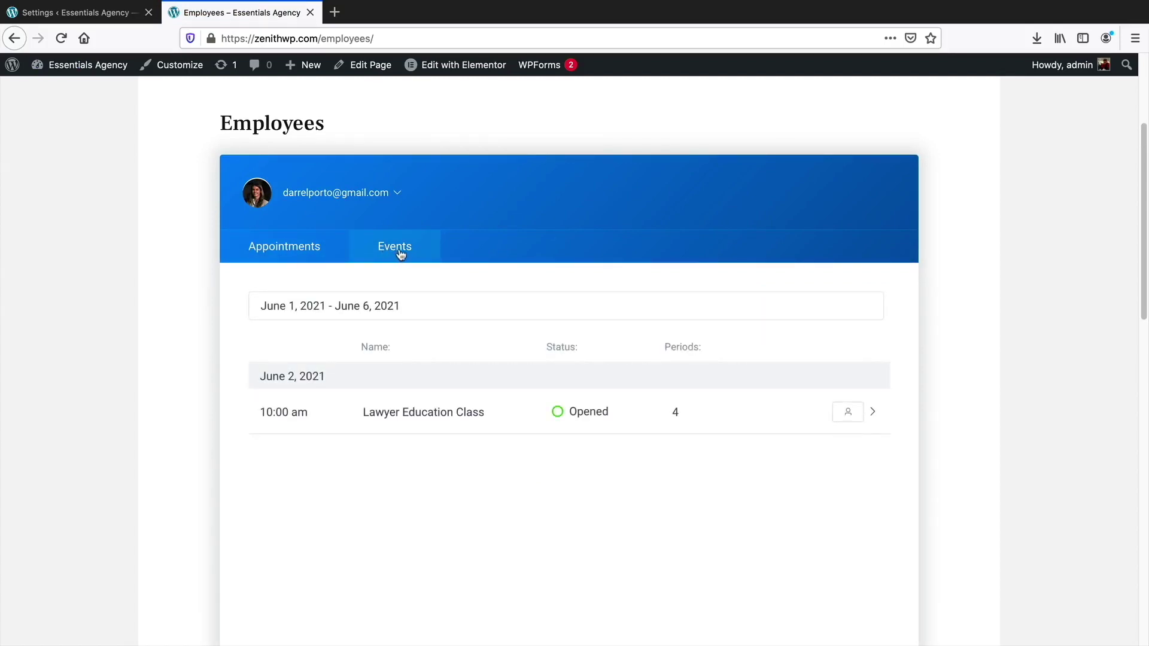
scroll(401, 258, down, 2)
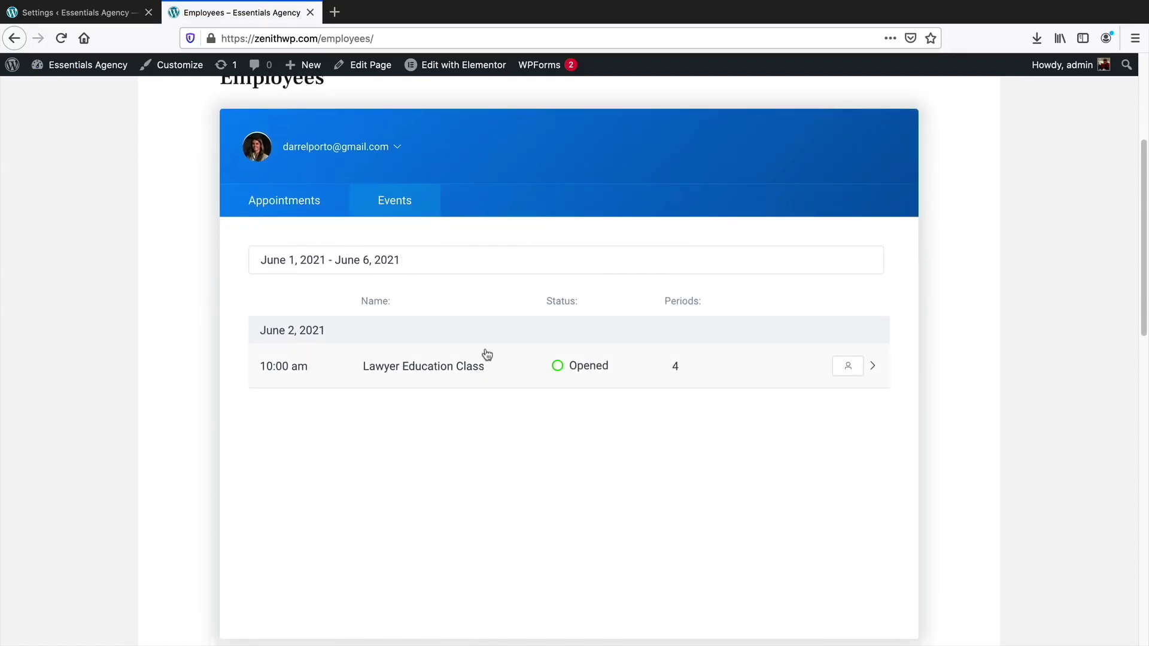
click(282, 202)
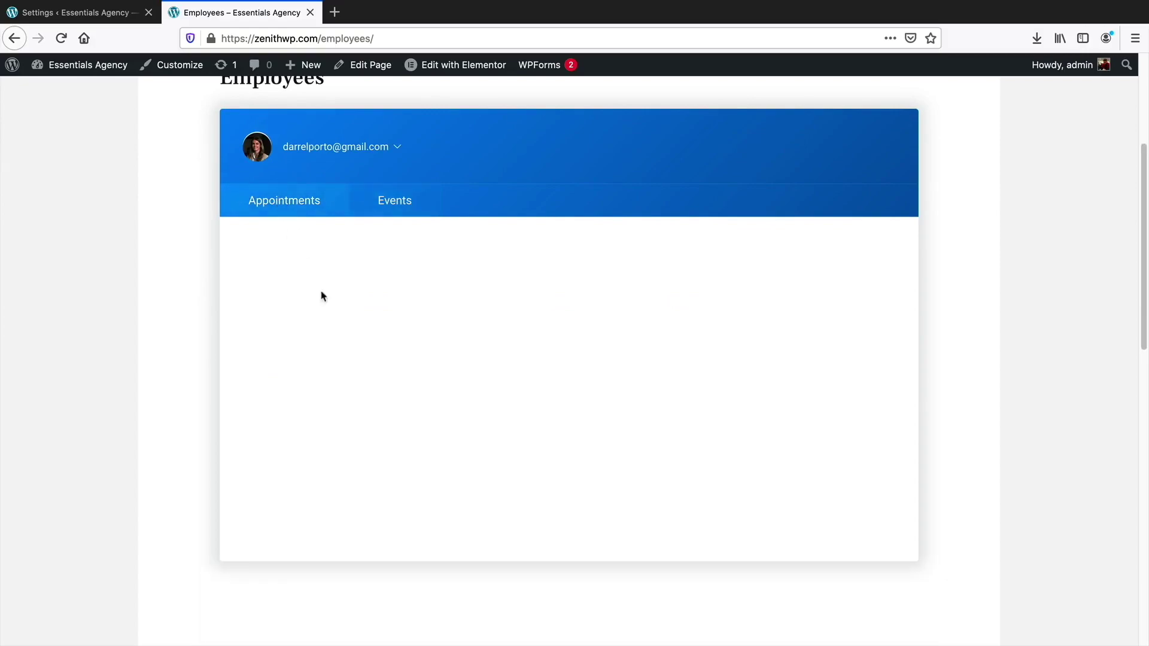
click(790, 264)
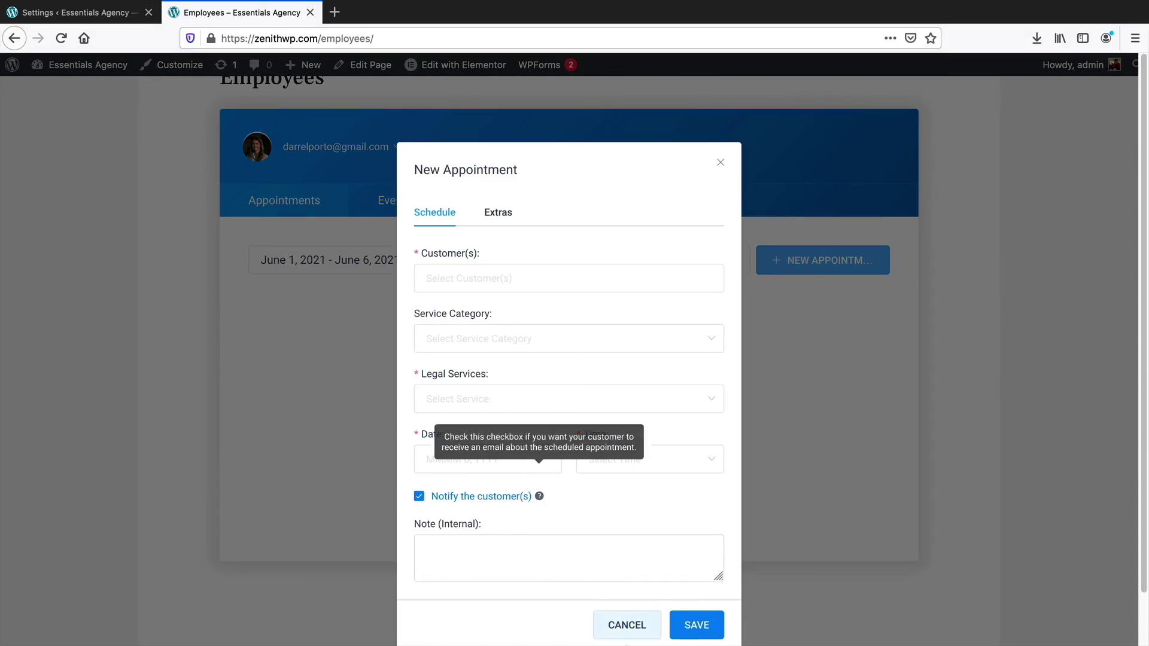
click(627, 625)
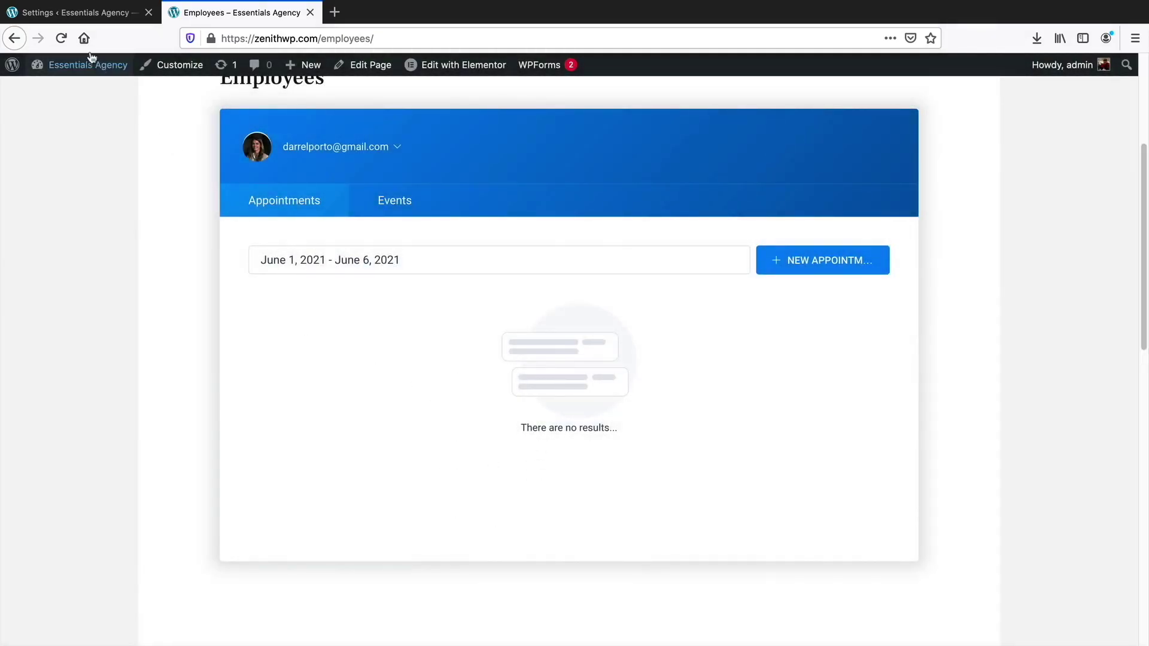
- Re-save Amelia's Roles Settings and return to the Employees page
click(79, 18)
click(854, 441)
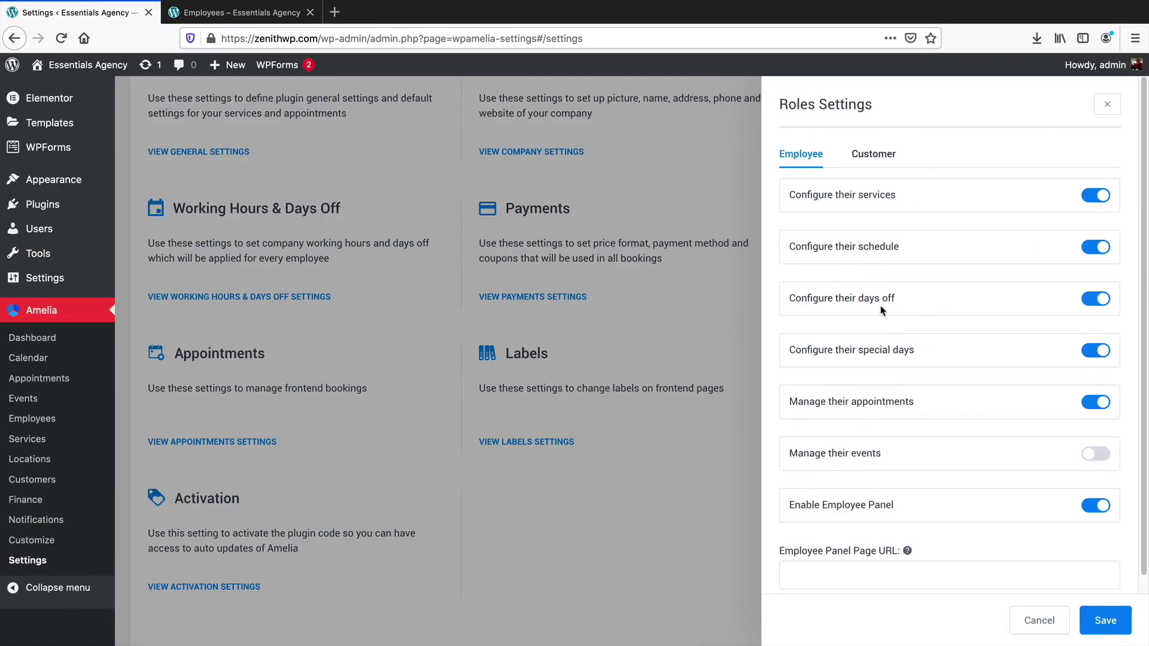
click(1104, 622)
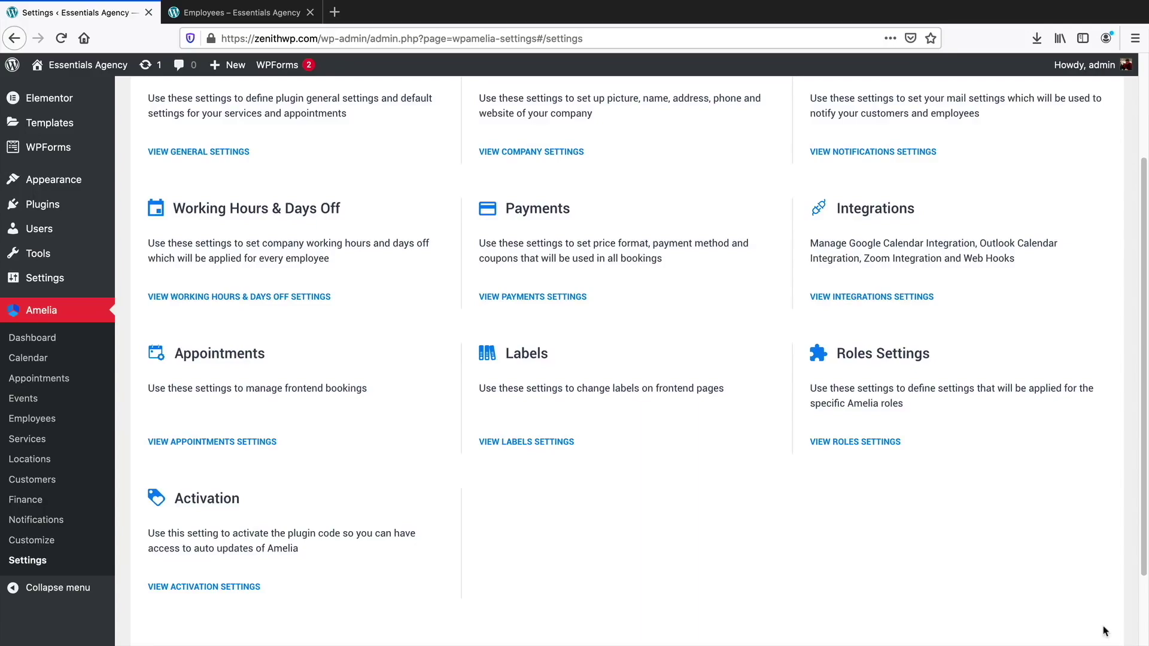
click(271, 14)
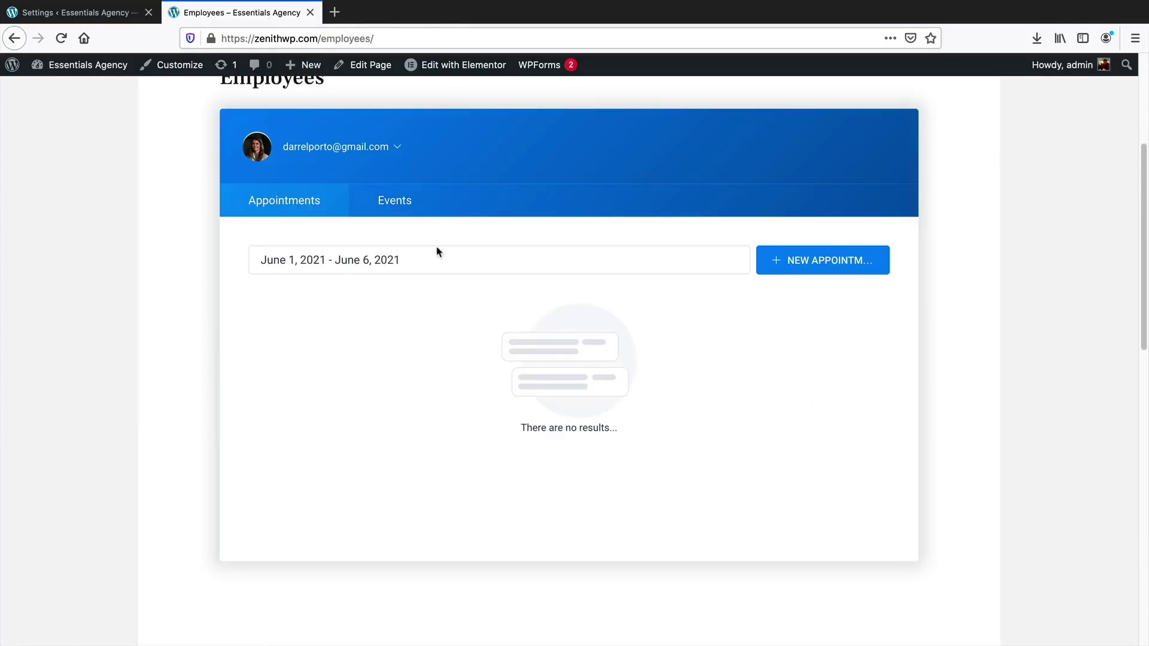
scroll(439, 251, up, 5)
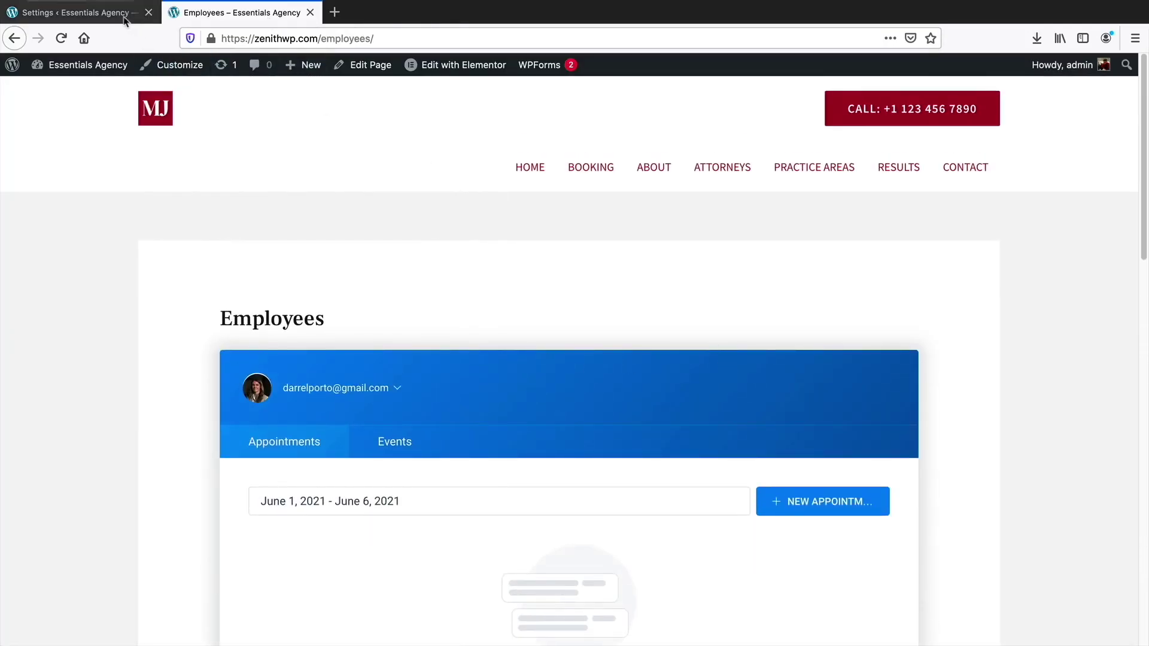
- Load the Footer - Practice Areas menu in the Menus editor
click(120, 18)
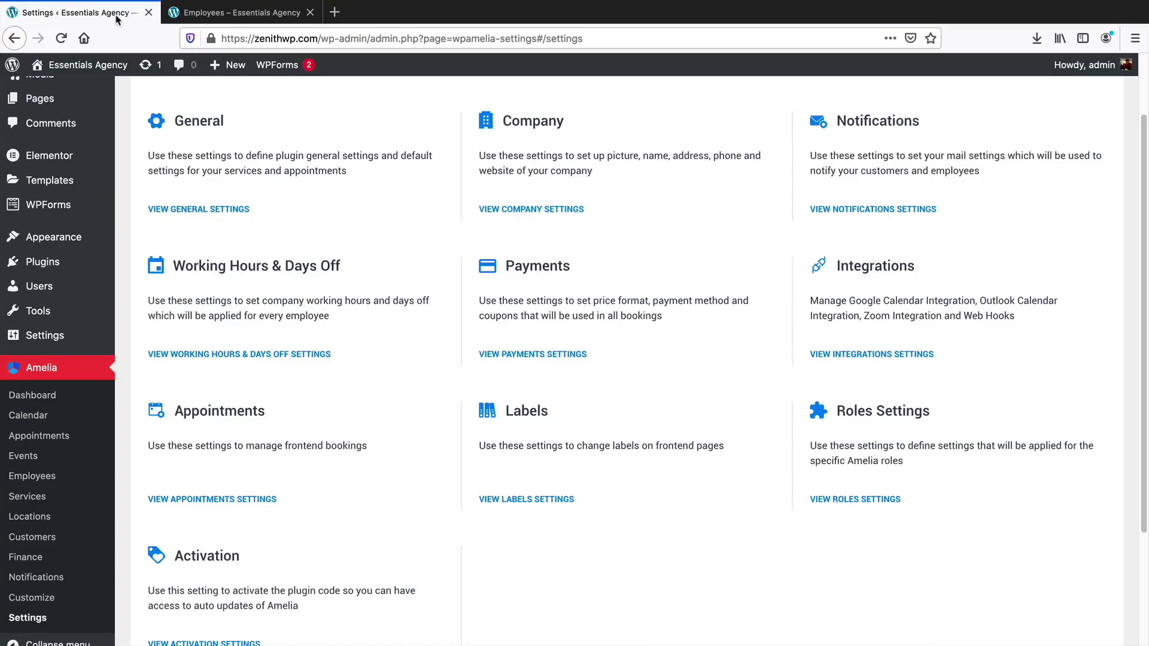
mouse_move(54, 237)
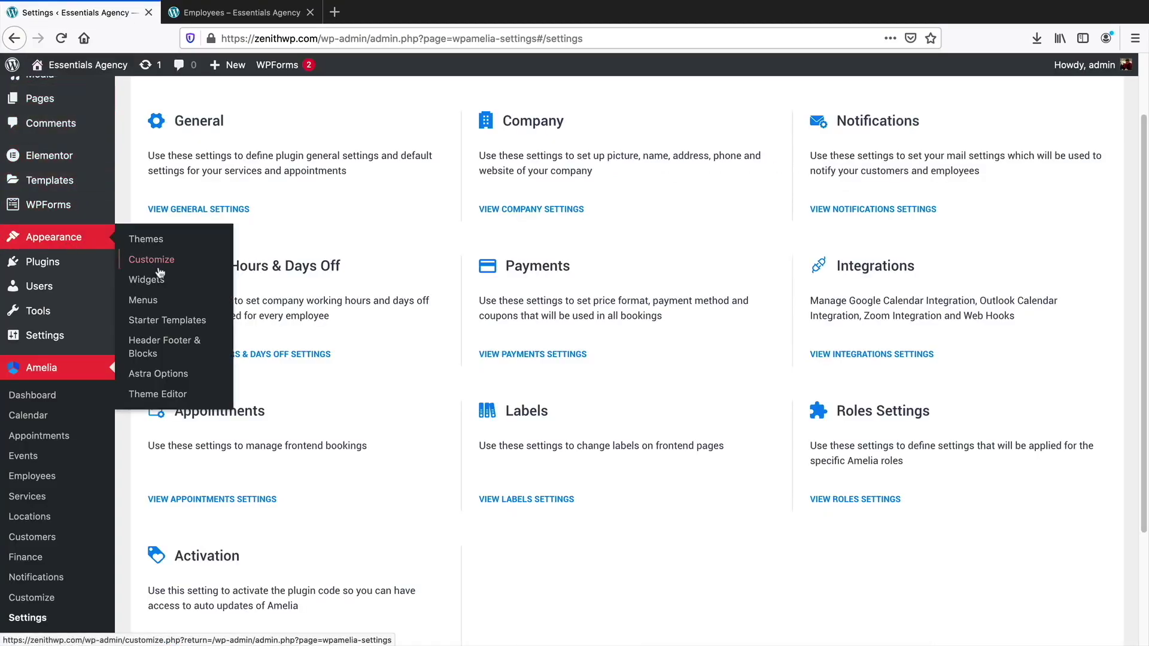
click(162, 299)
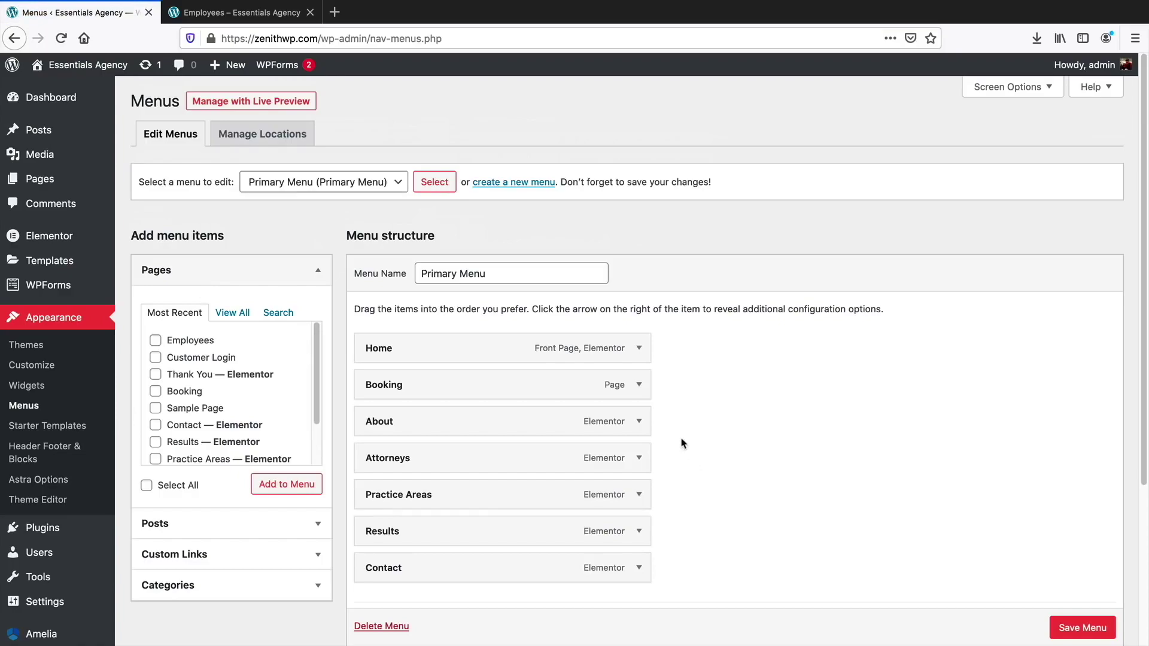
click(318, 182)
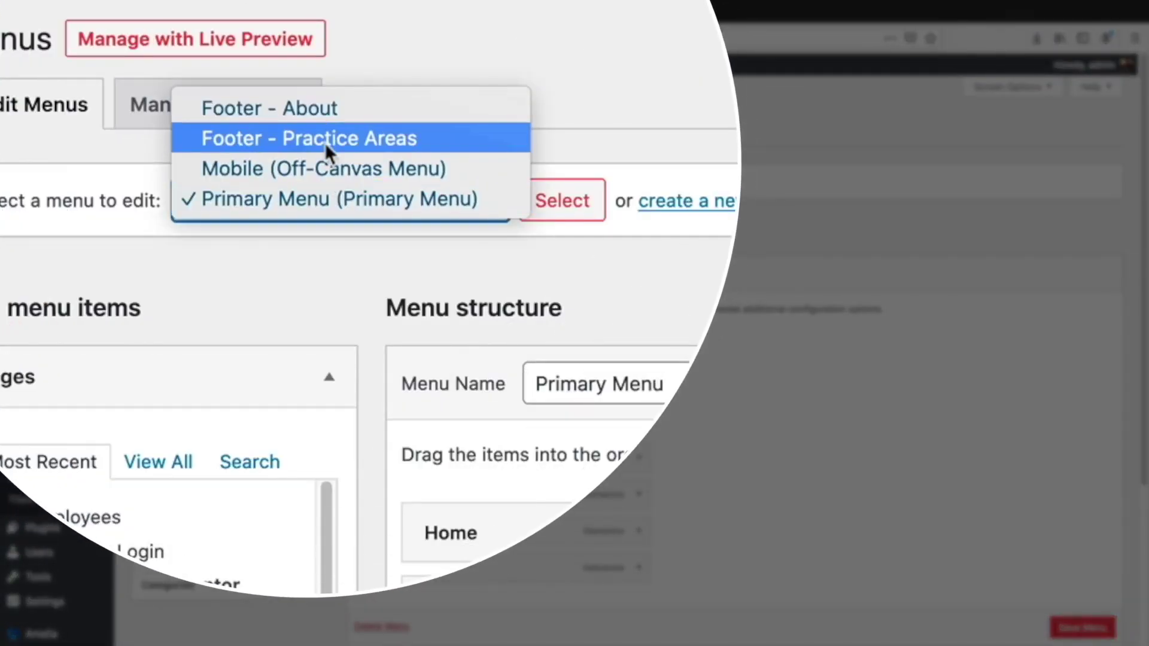
click(333, 138)
click(556, 200)
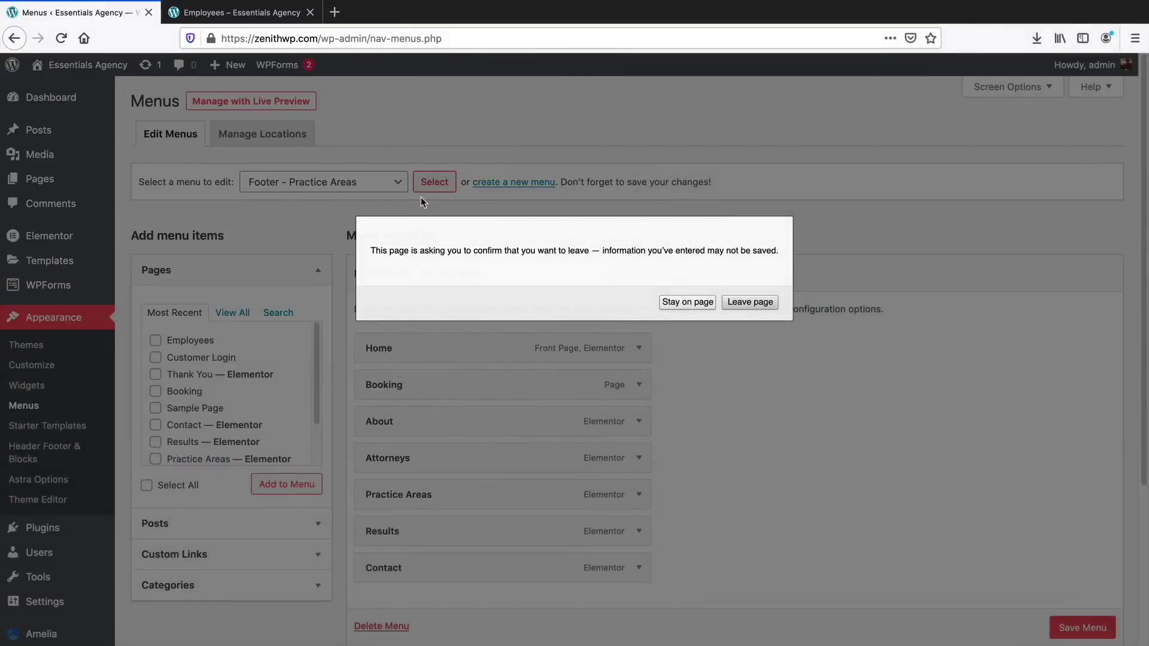
click(742, 308)
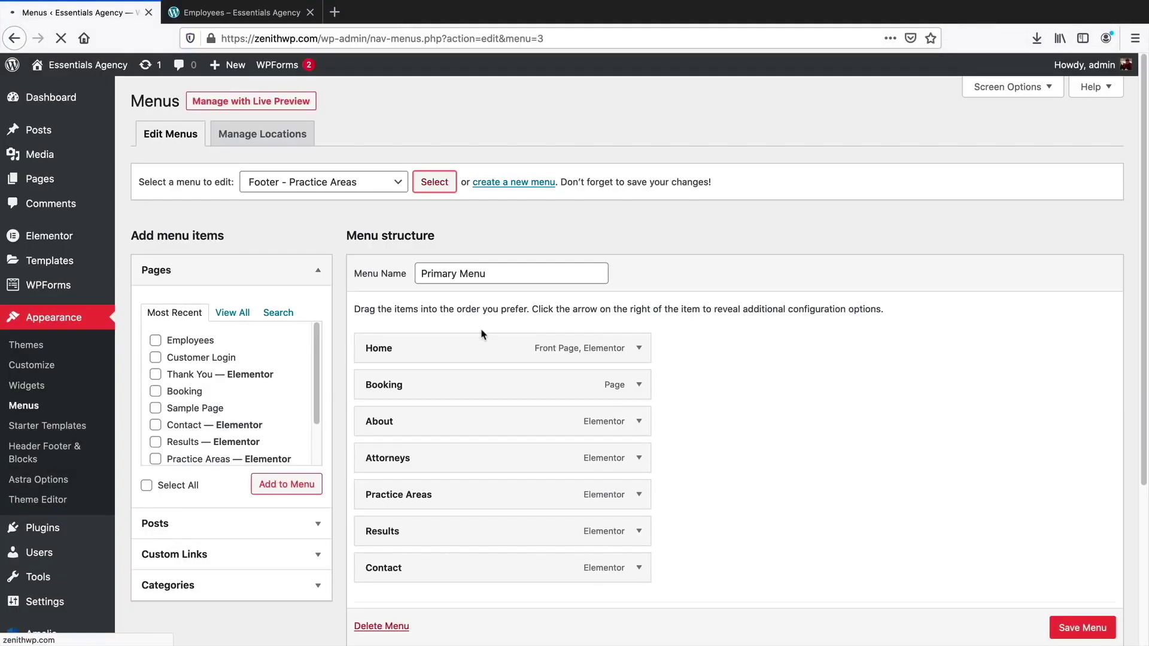
- Add the Employees page to the Footer - Practice Areas menu and save it
click(155, 340)
click(292, 488)
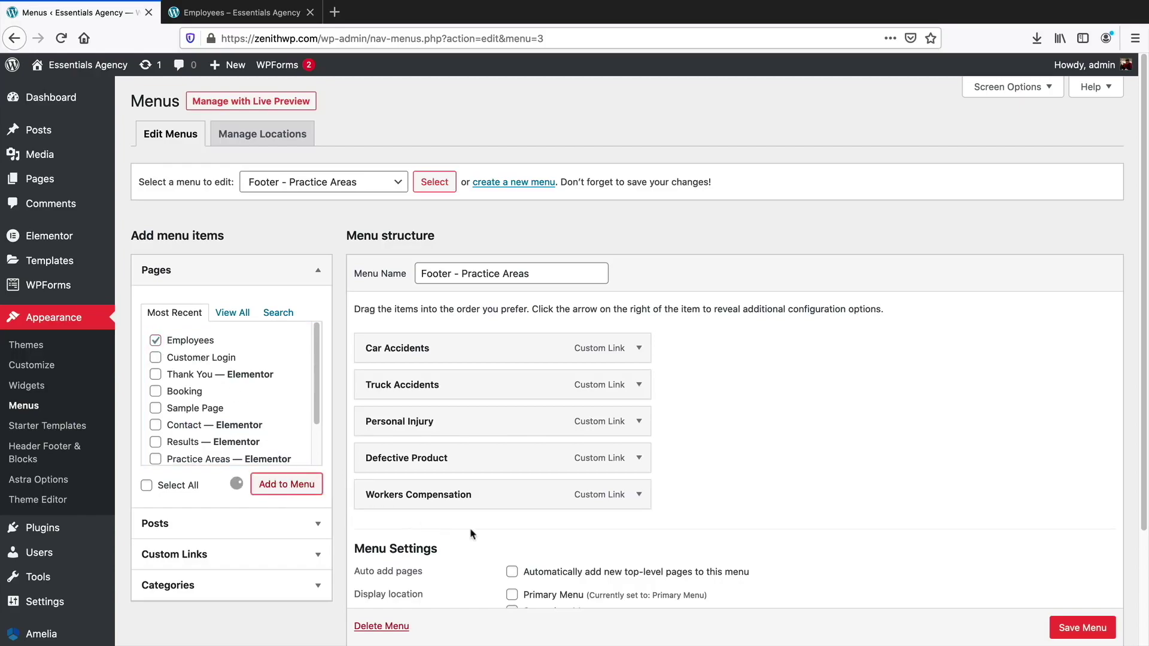
scroll(1068, 630, down, 1)
click(1068, 629)
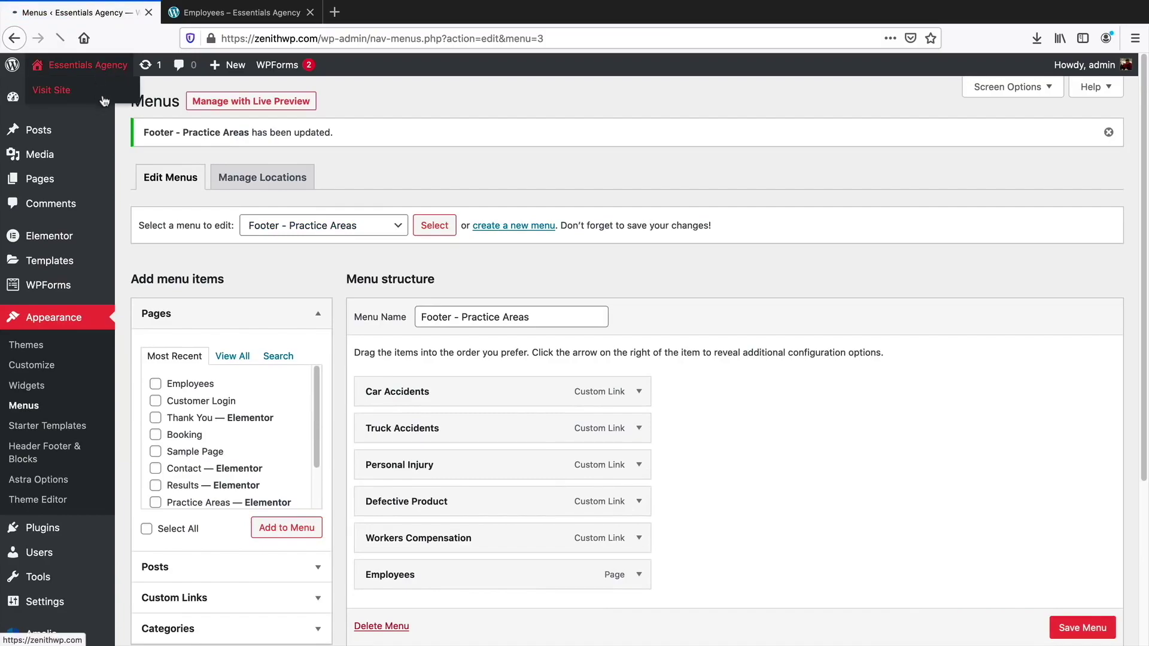
scroll(1107, 644, down, 15)
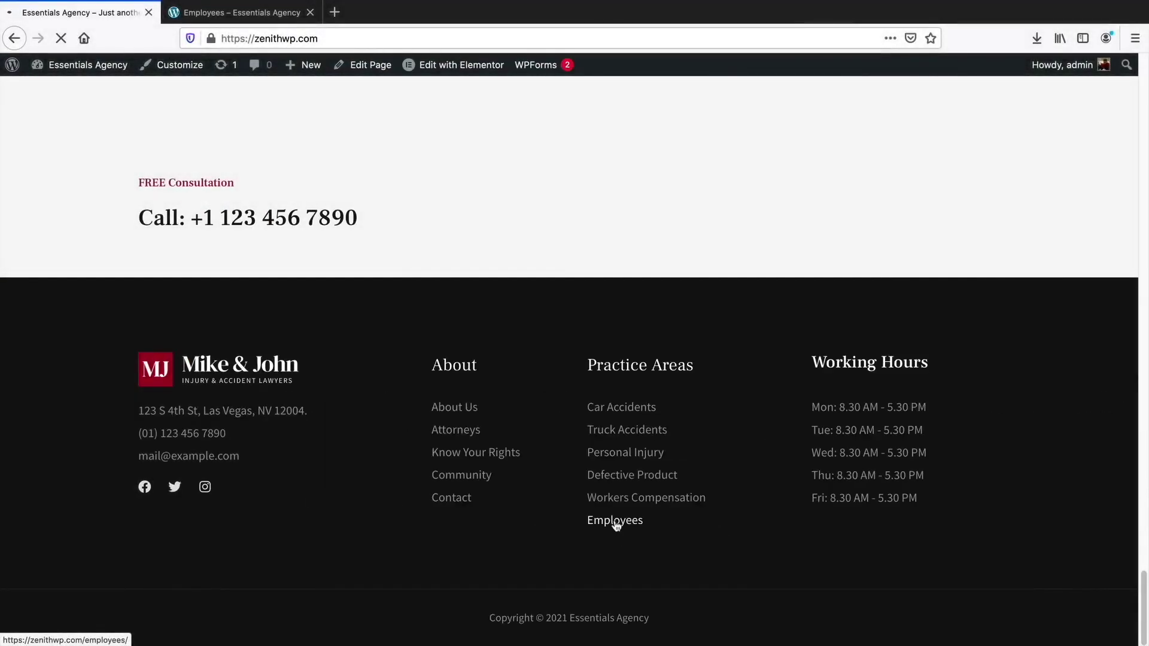
- Open the Employees page from the footer link and log out of the employee panel
click(578, 542)
scroll(615, 526, down, 3)
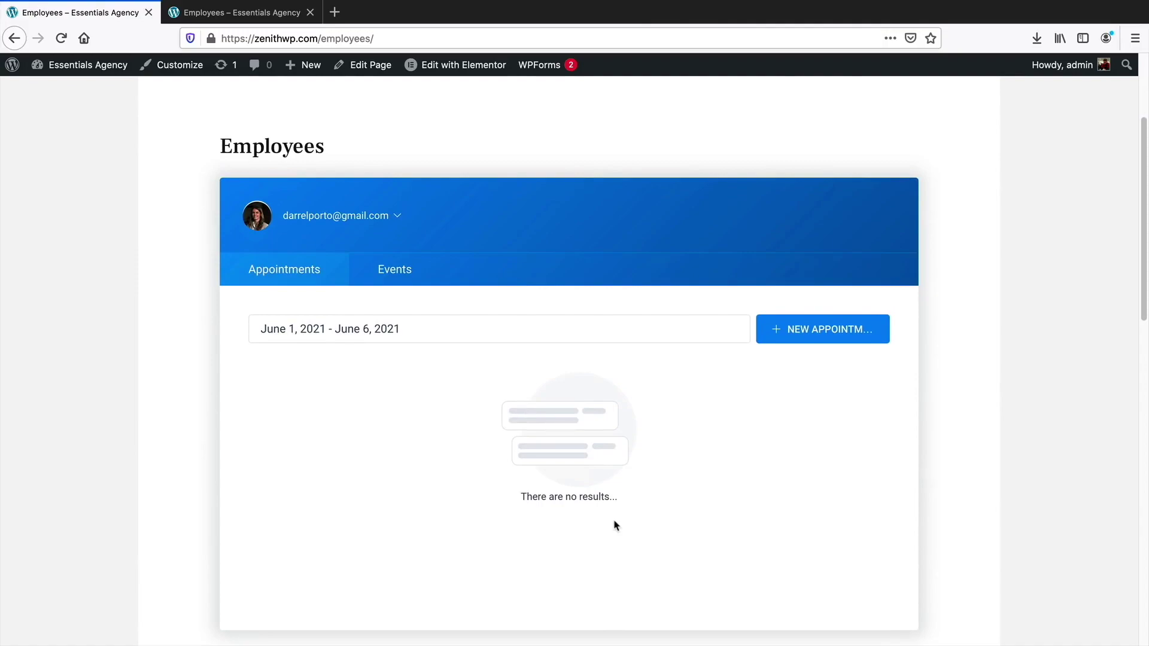
scroll(399, 253, up, 1)
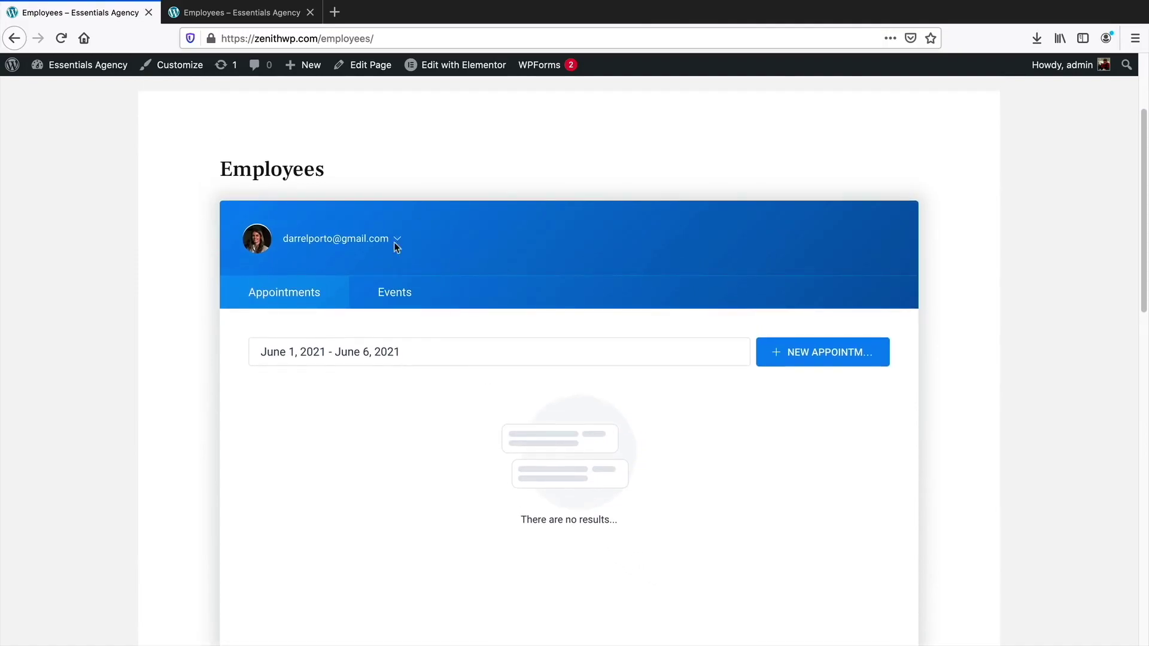
click(393, 242)
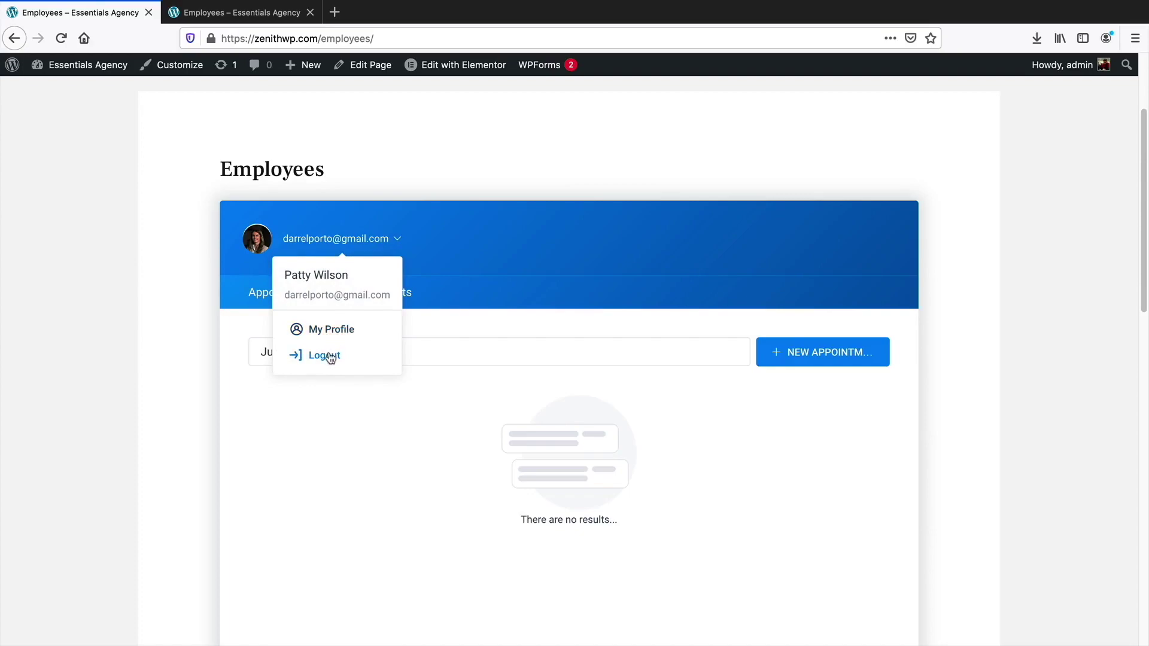
click(329, 356)
- Return to the WordPress admin Dashboard
scroll(369, 390, up, 3)
scroll(369, 390, up, 1)
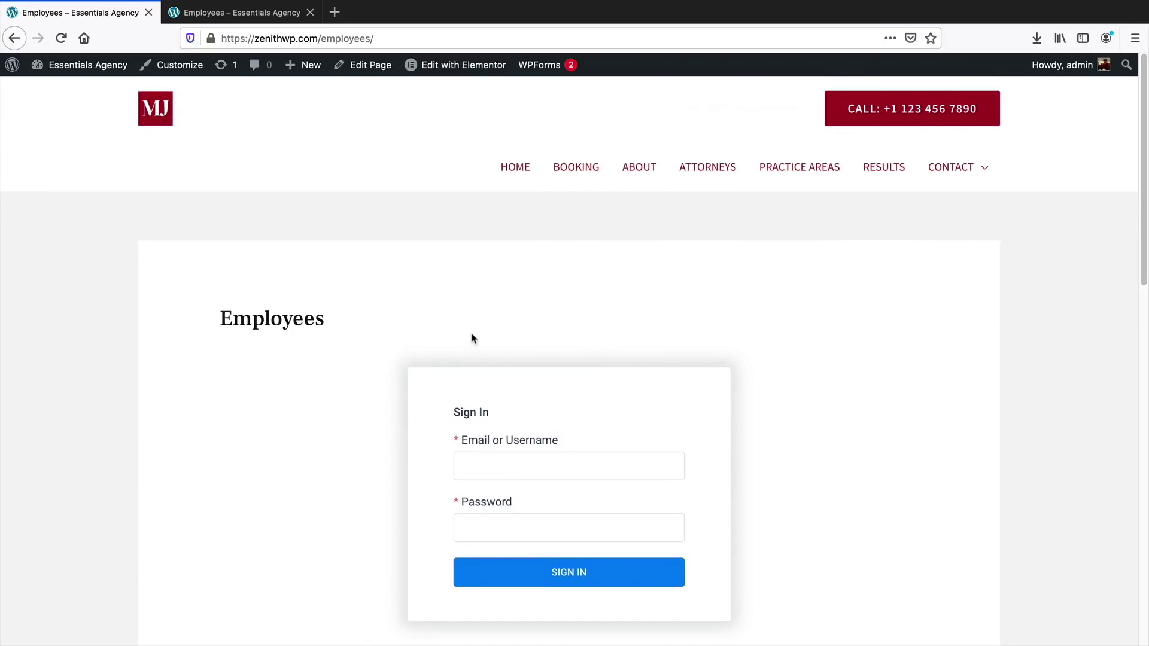
scroll(469, 336, down, 4)
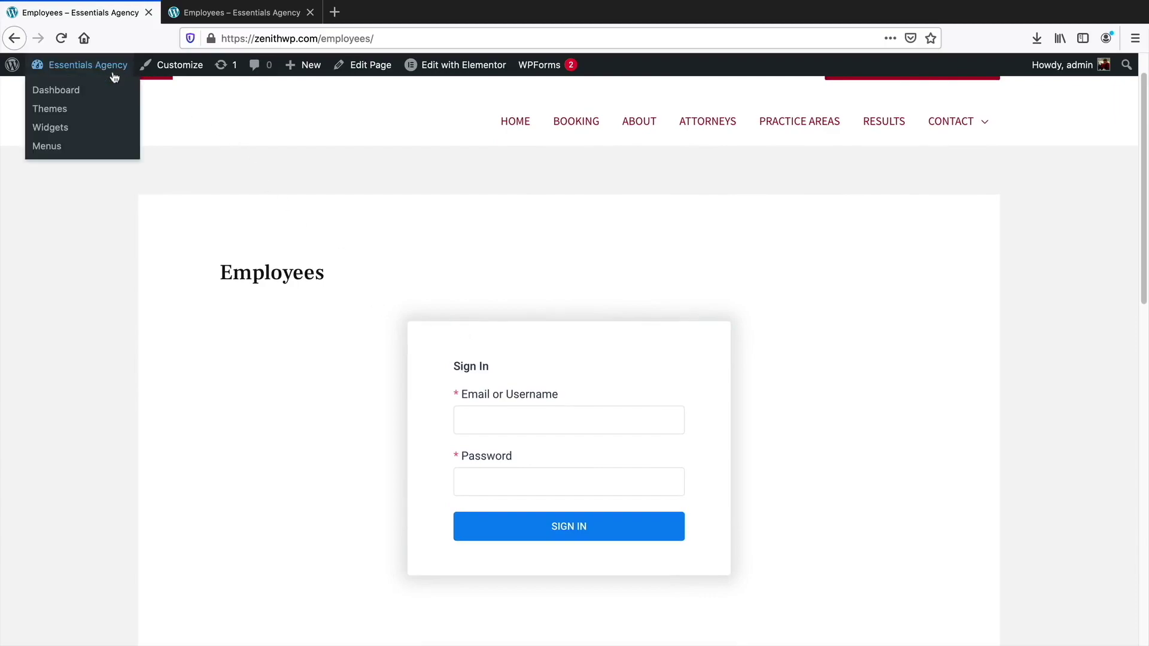
click(109, 93)
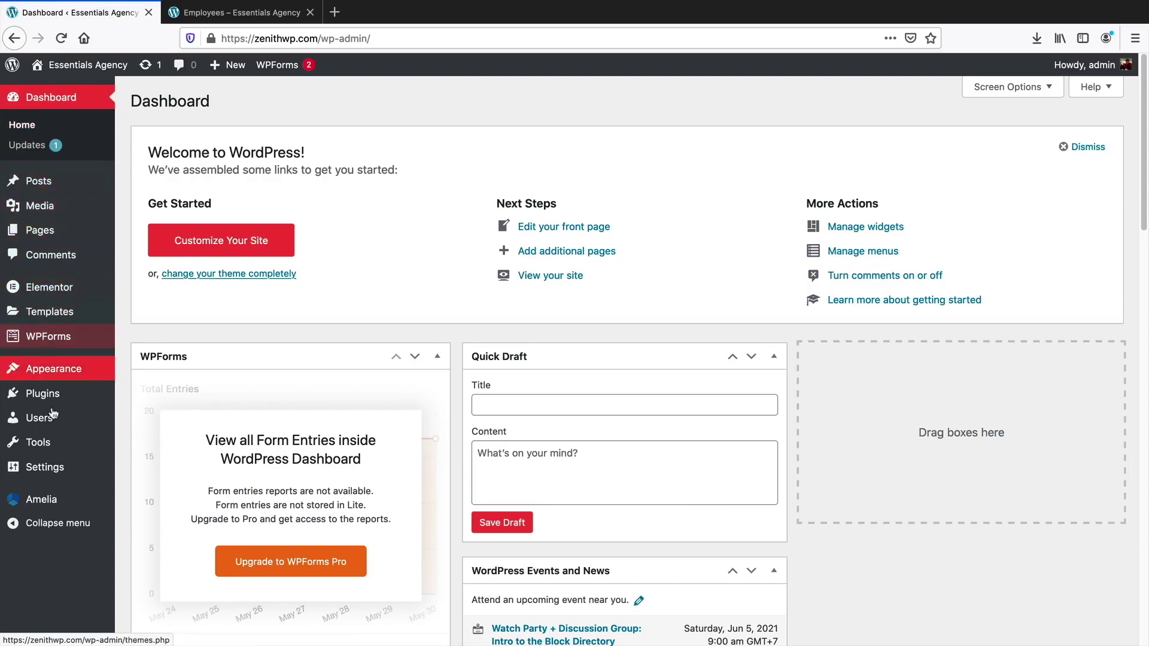
- Bring up the Customer tab of Amelia's Roles Settings
mouse_move(49, 501)
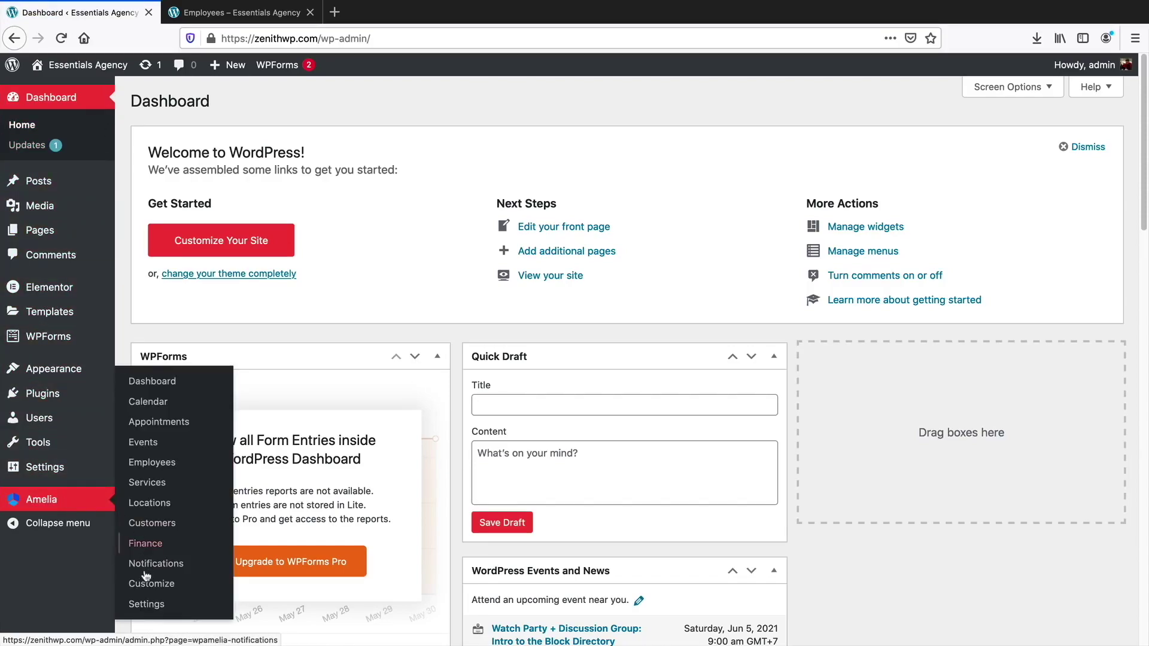
click(149, 603)
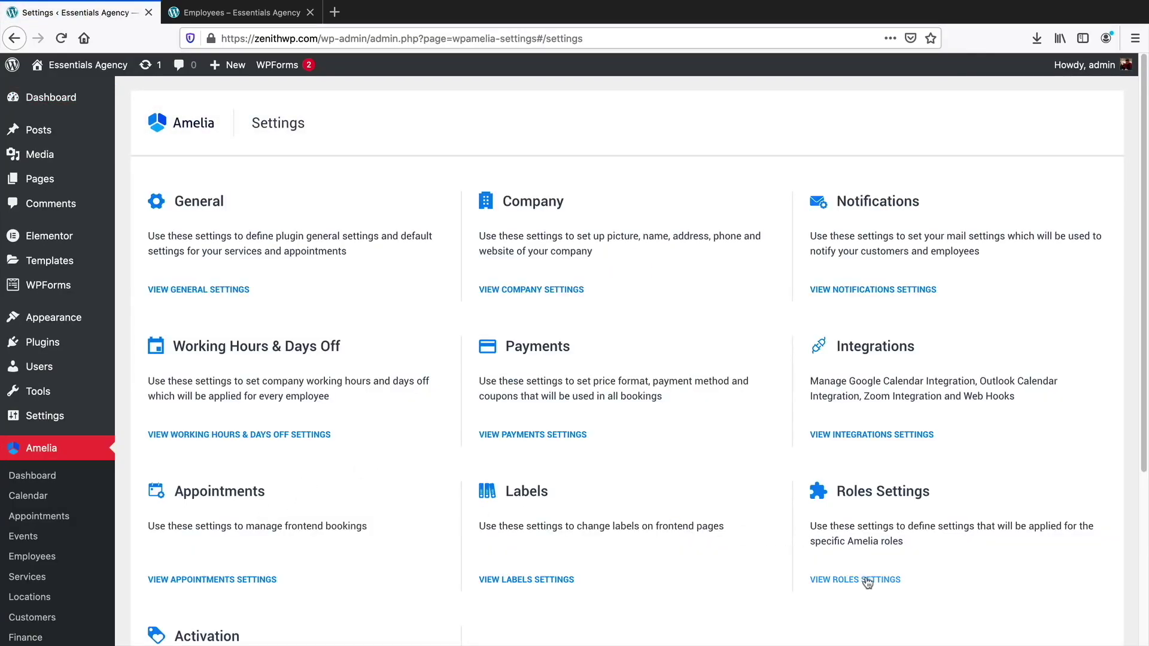
click(864, 580)
click(878, 155)
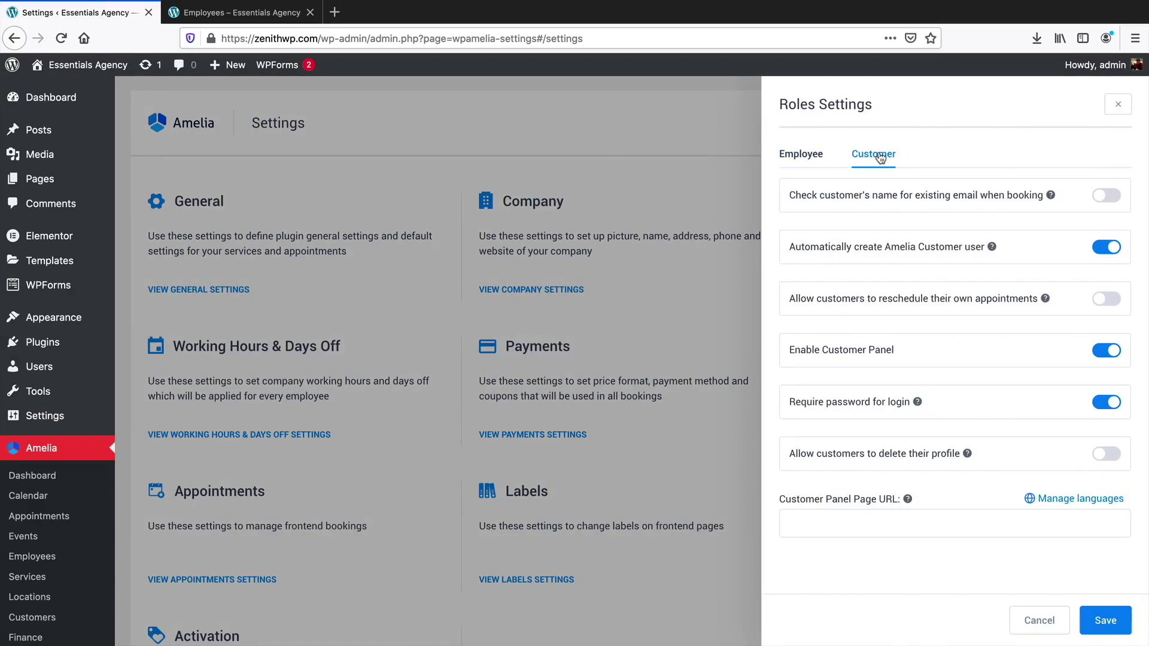
- Enable customer rescheduling and profile deletion, leaving the name check off, and save
drag(793, 247, 996, 254)
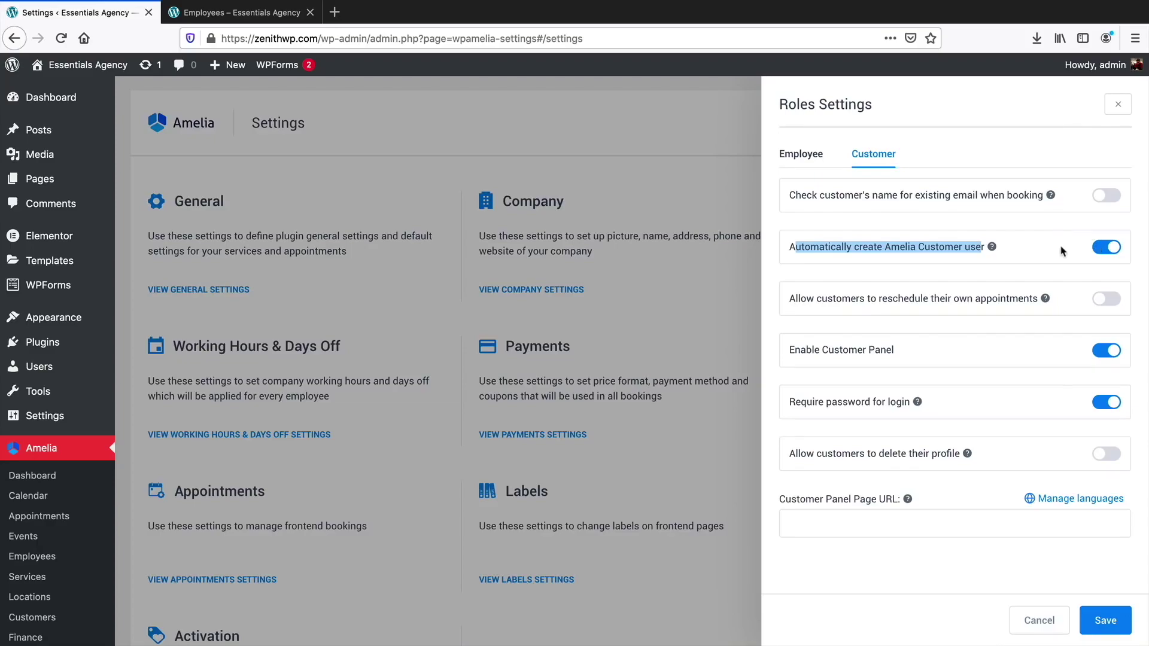
drag(807, 298, 1027, 301)
drag(806, 194, 1008, 214)
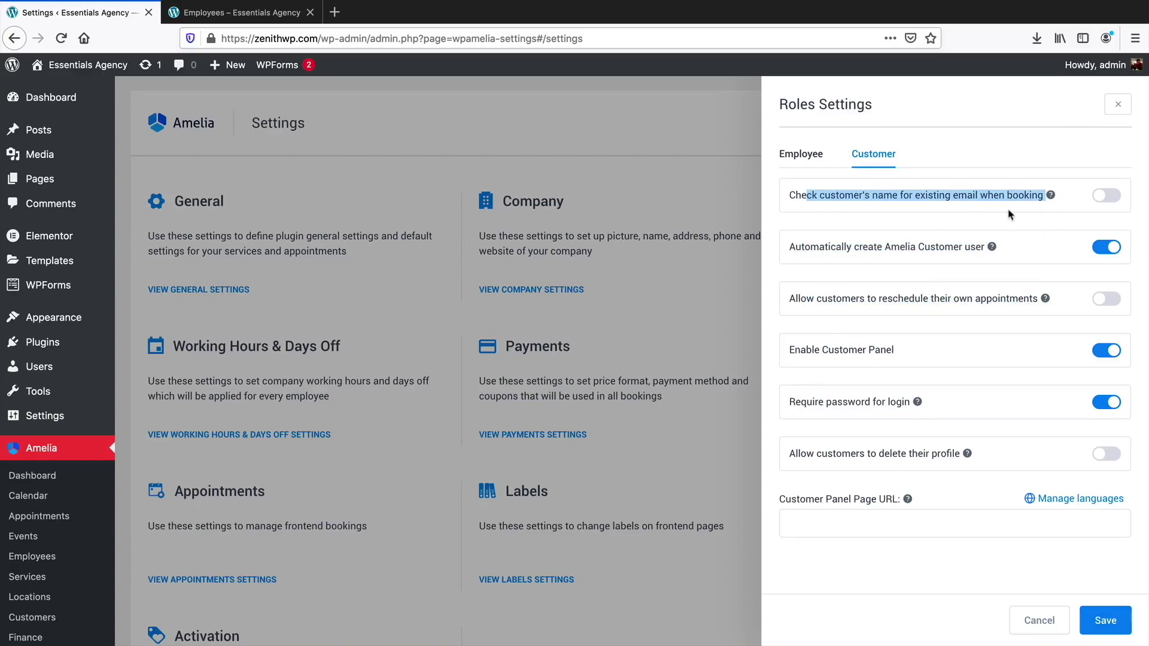
click(1101, 306)
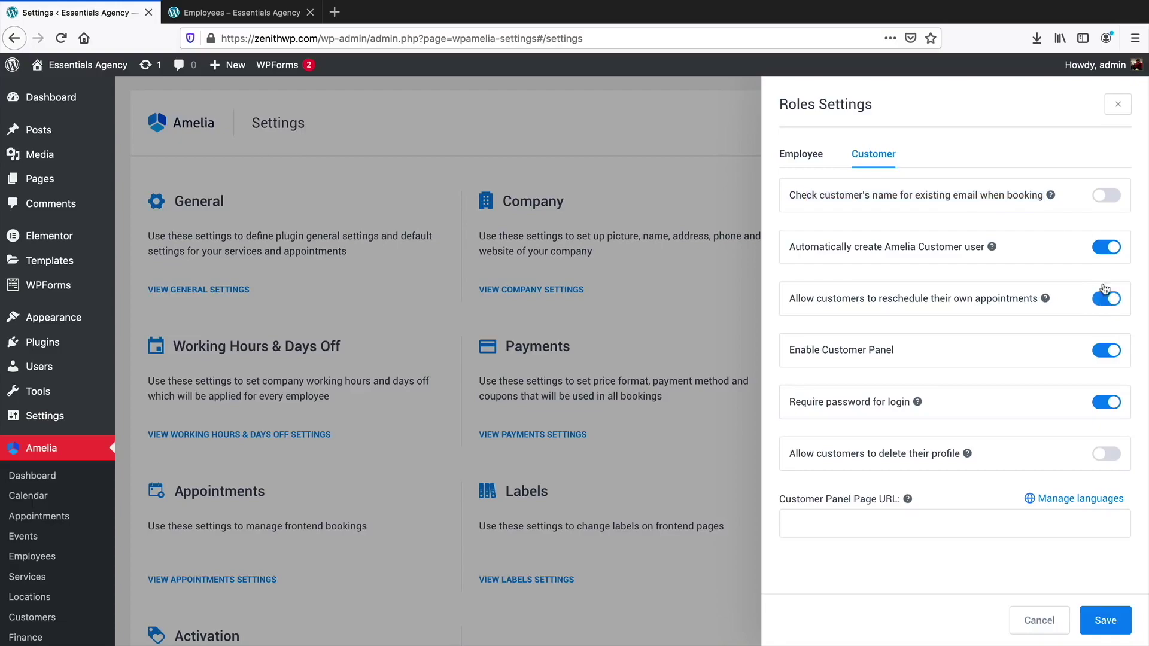
click(1101, 200)
click(1103, 458)
click(1106, 196)
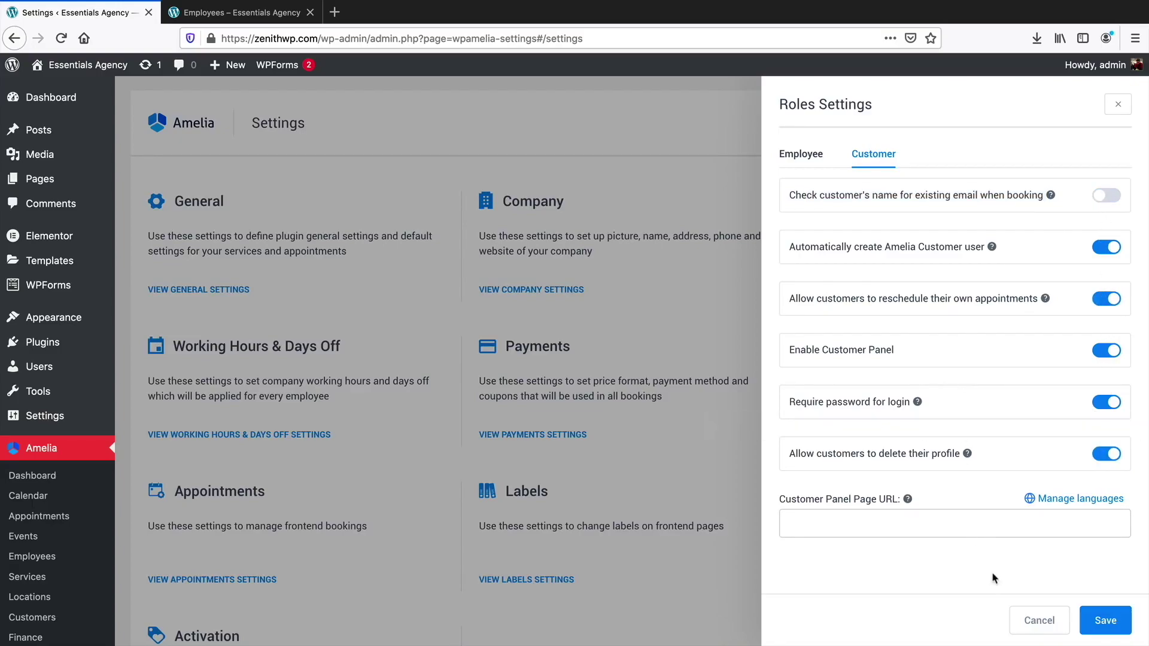
click(1104, 619)
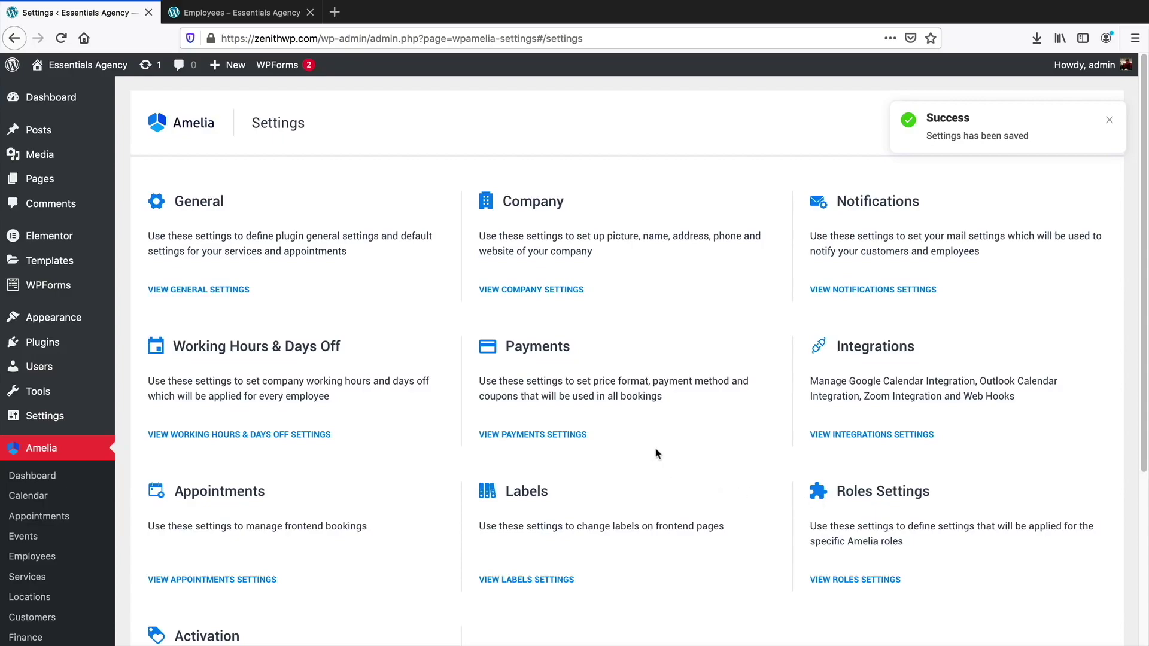
- Create a new page titled 'Customers Portal' with the Amelia - Customer Panel block
mouse_move(233, 65)
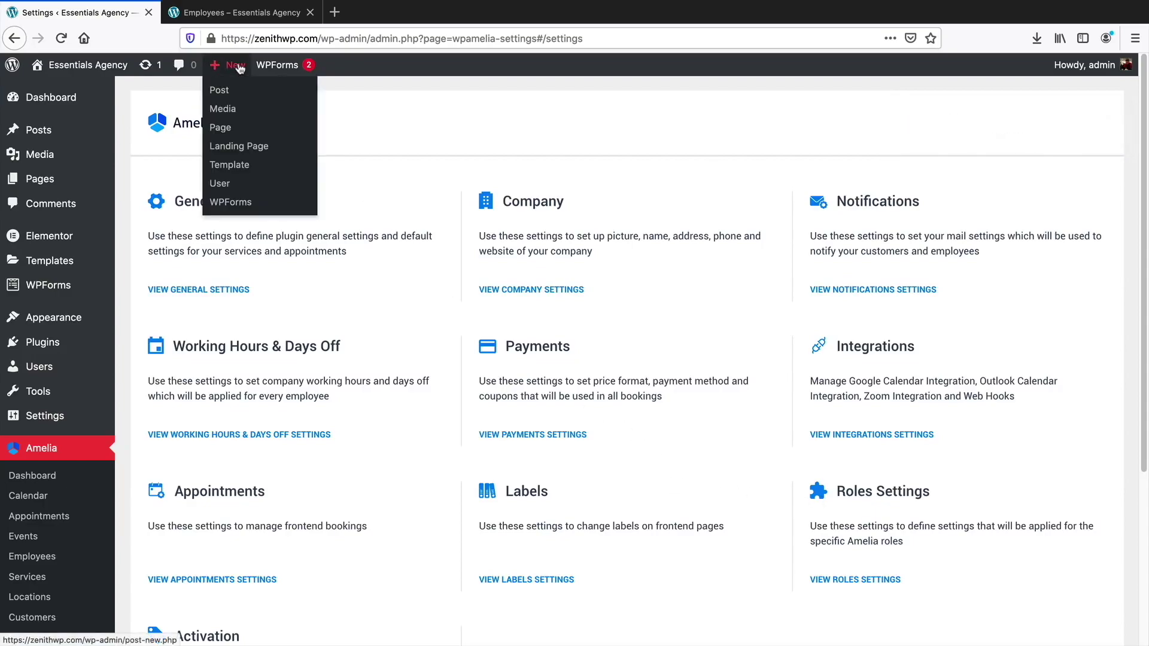
click(226, 129)
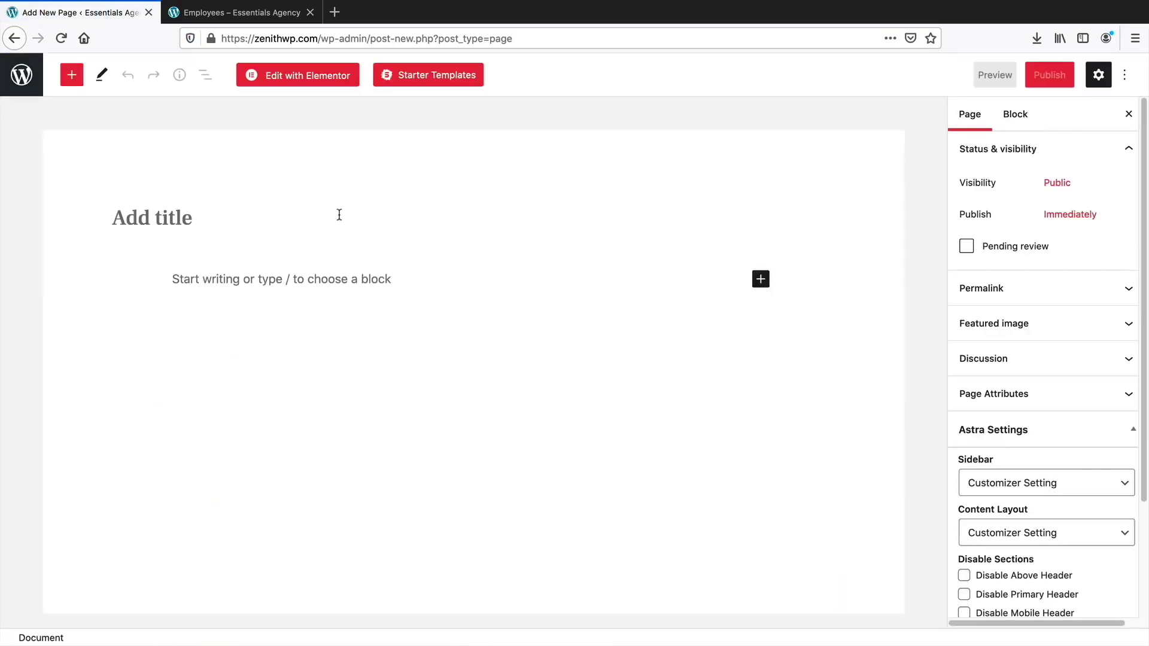
text(Customers Portal)
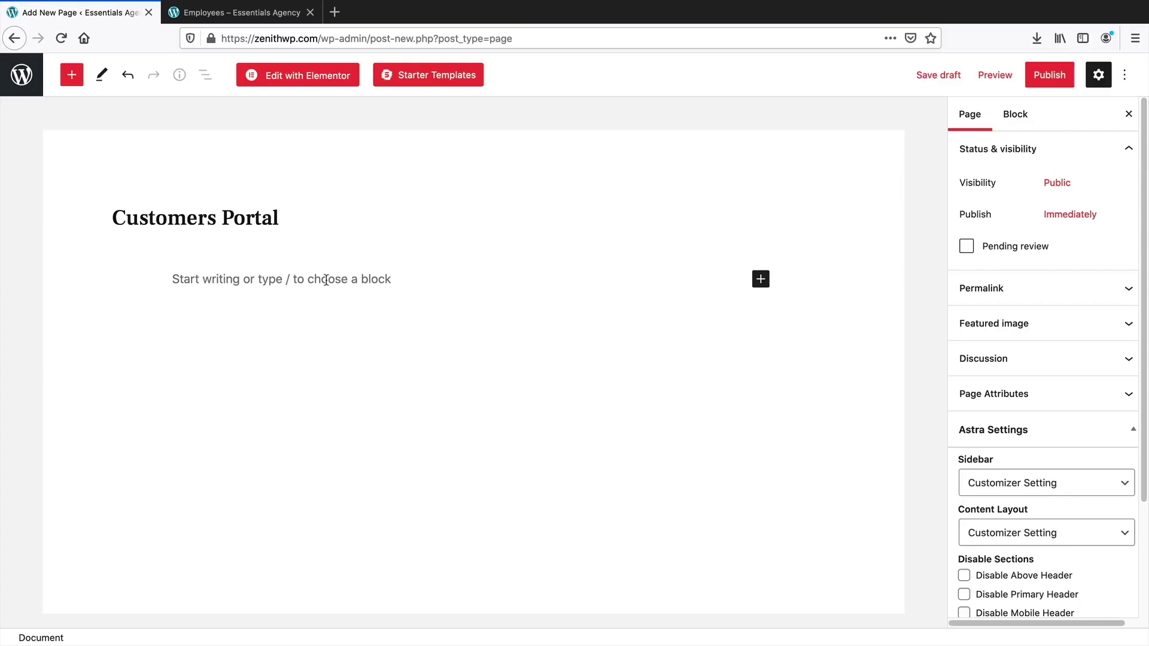
click(326, 279)
click(71, 74)
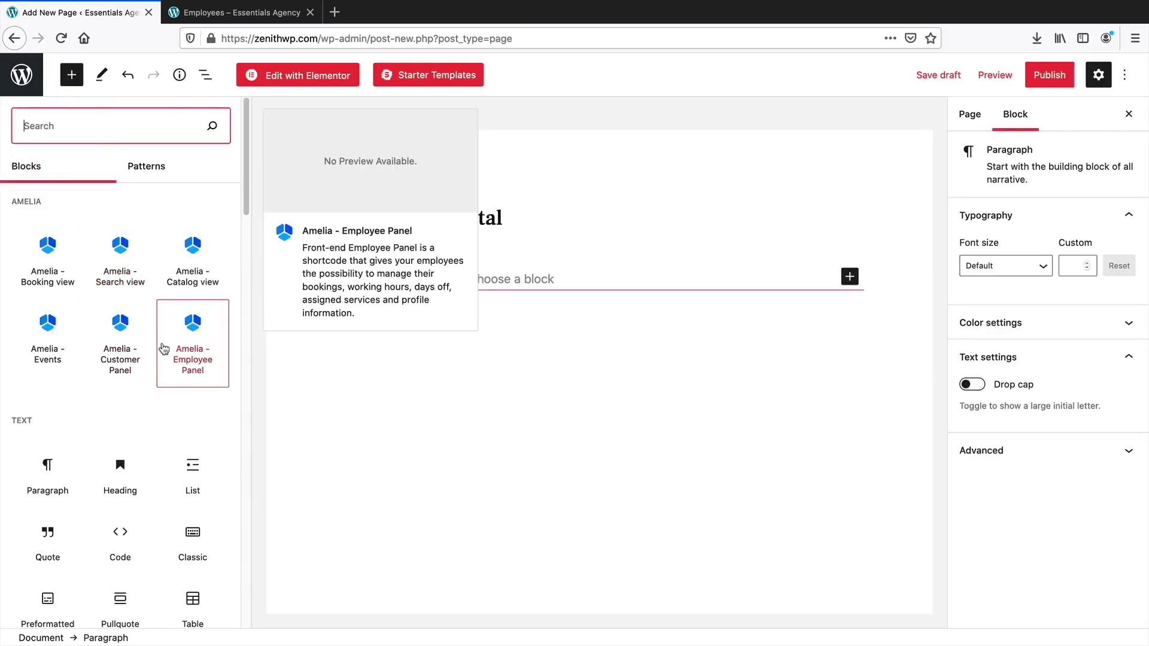
click(127, 317)
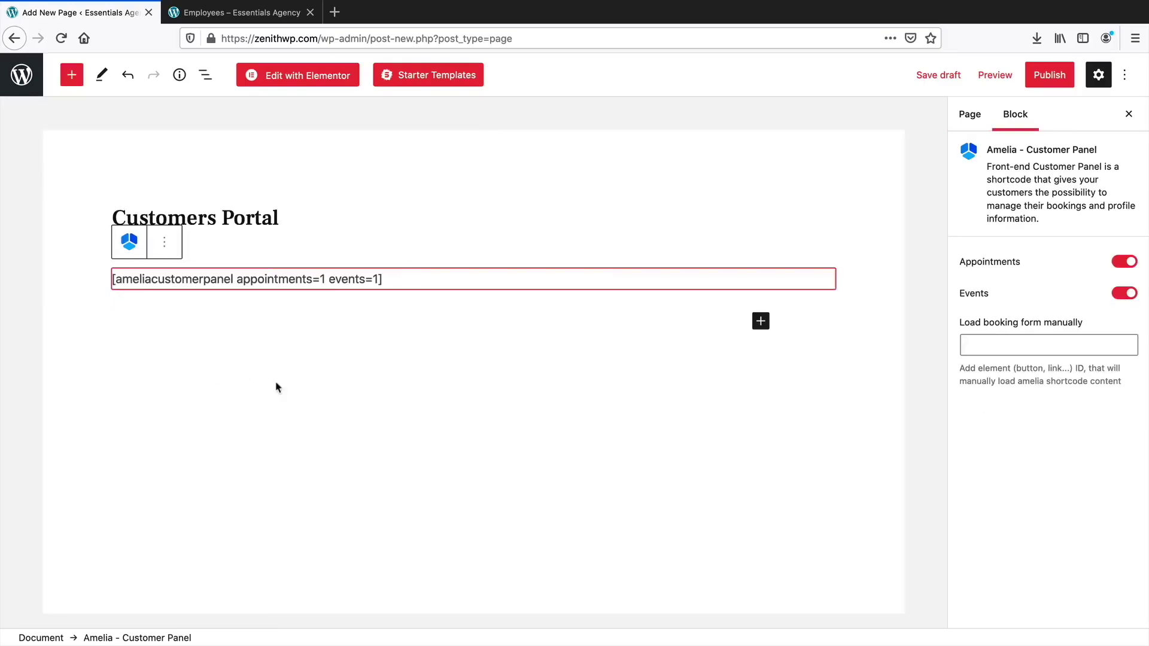
- Publish the Customers Portal page and view it live
click(1050, 75)
click(1005, 83)
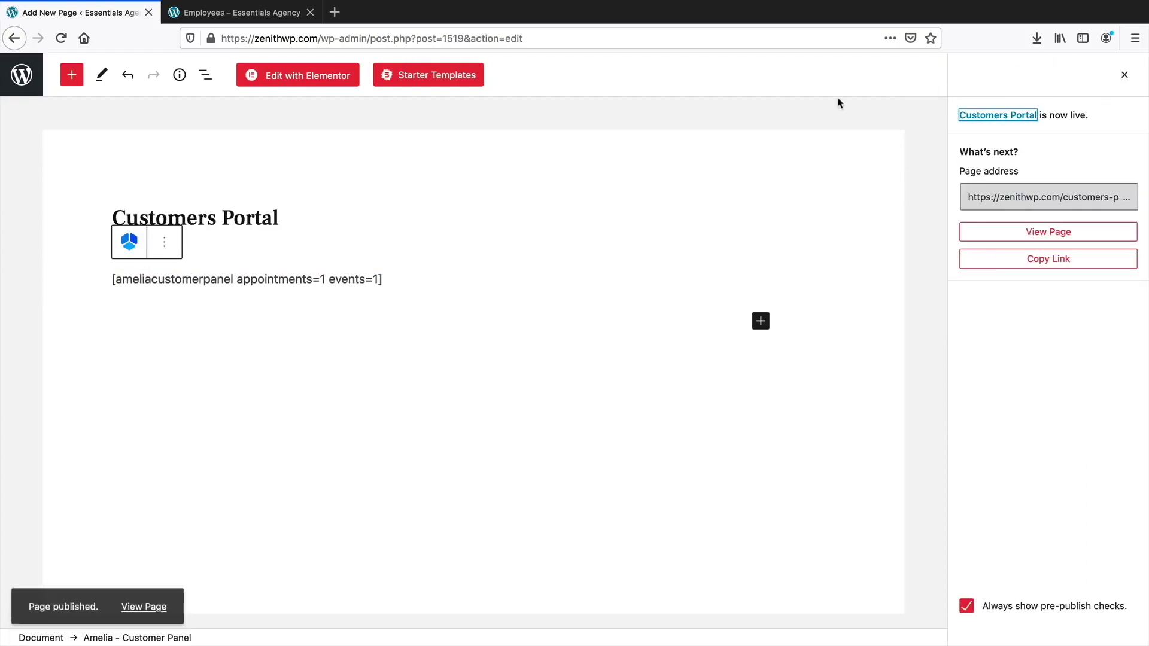
click(144, 600)
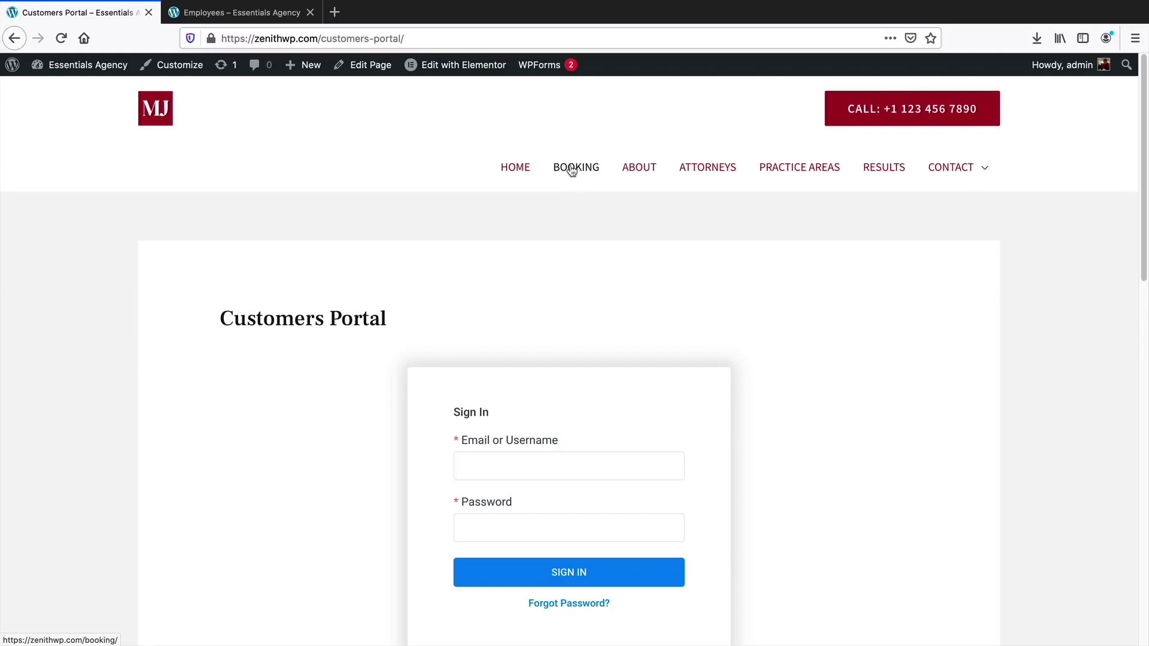
- On the booking form, choose the 30 Minute Consulation service and an employee
scroll(571, 171, down, 2)
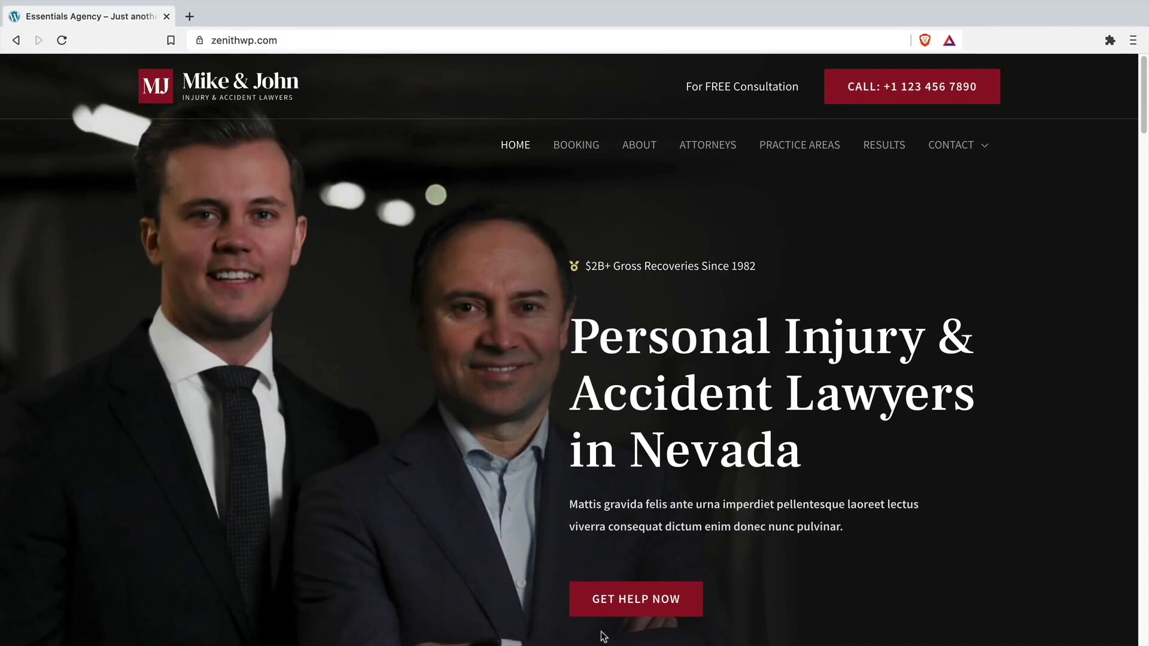
click(620, 604)
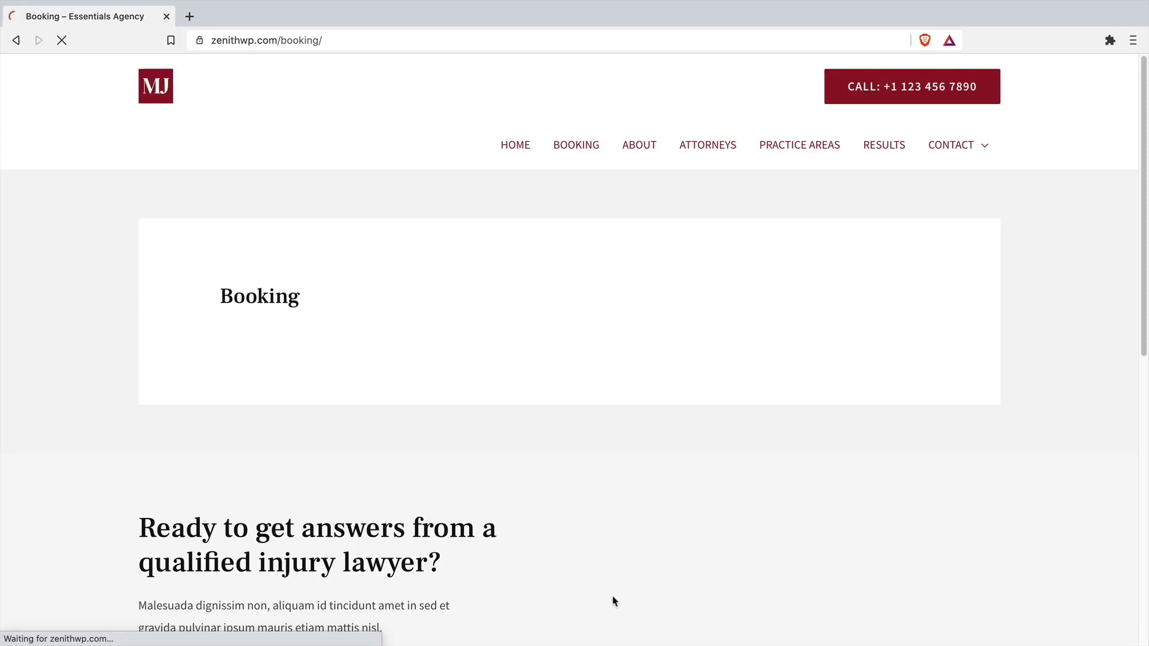
scroll(418, 495, down, 3)
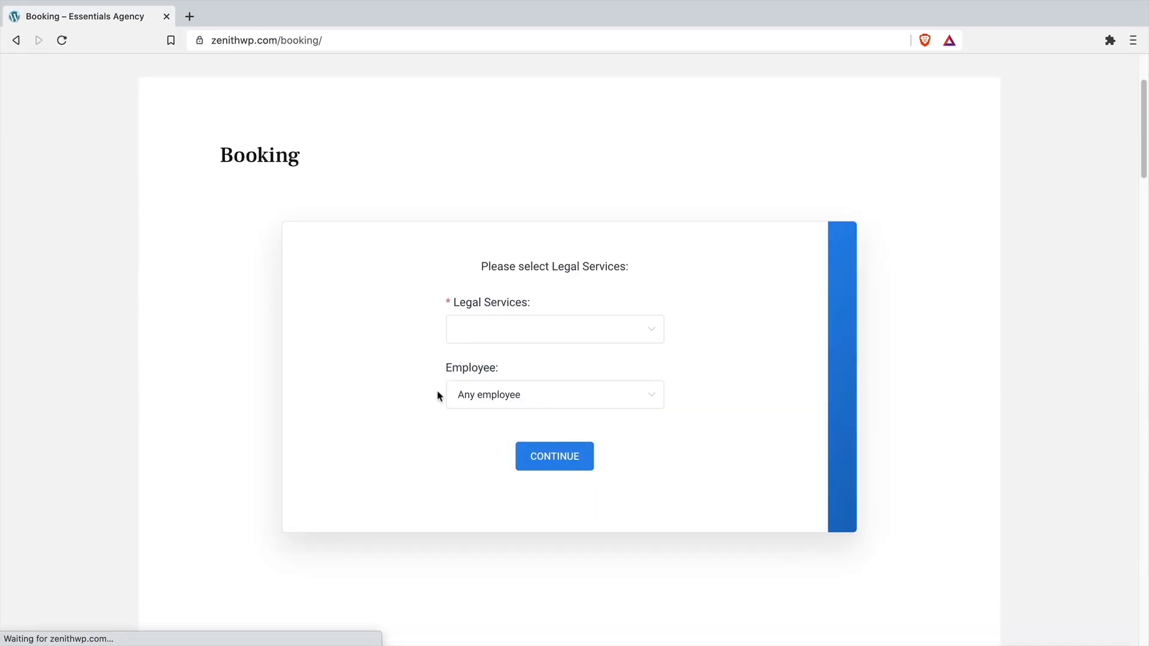
click(502, 333)
click(508, 372)
click(532, 399)
click(526, 467)
click(536, 460)
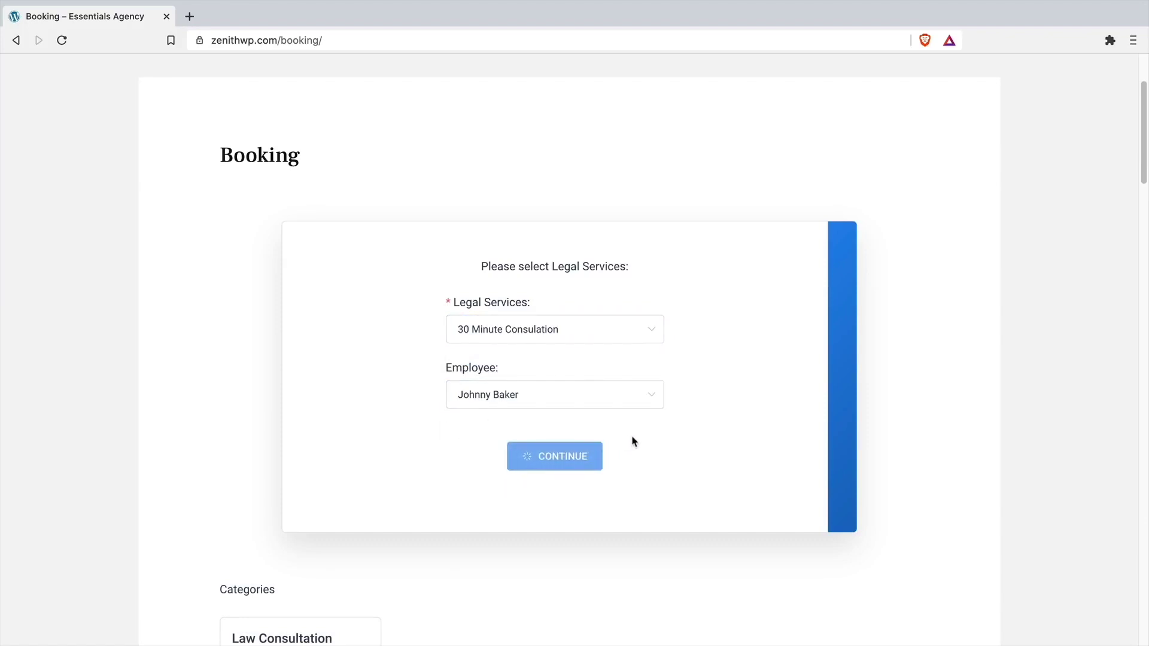
- Book June 16 at 9:30 am with the customer's name and e-mail, then confirm and finish
click(683, 403)
click(645, 432)
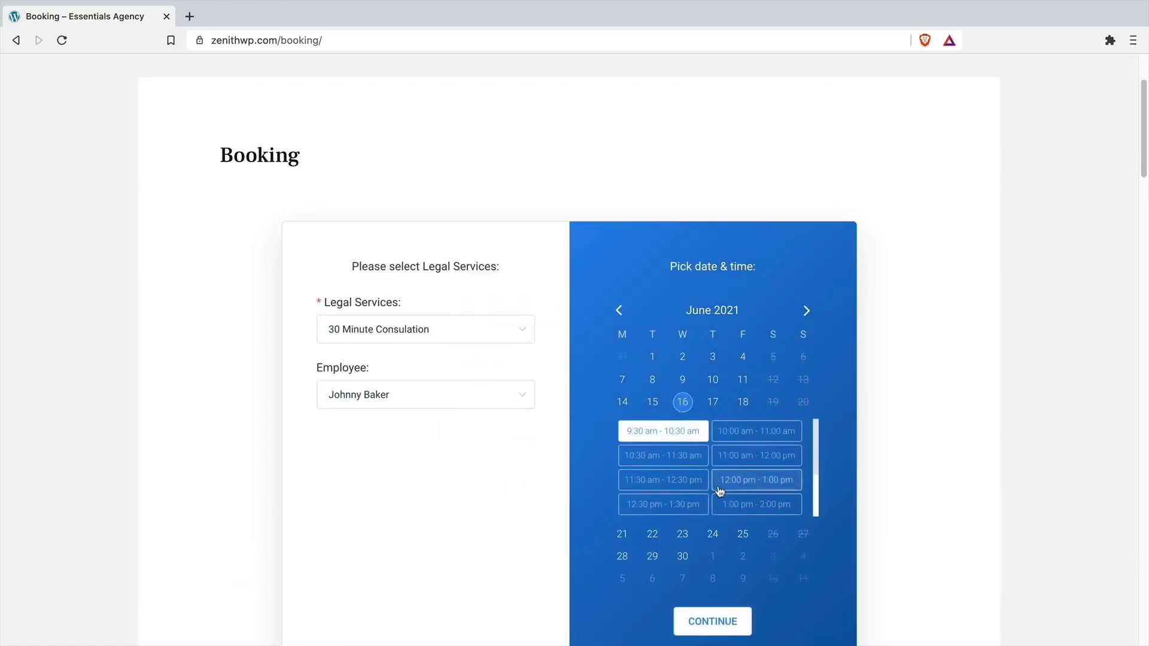
click(712, 621)
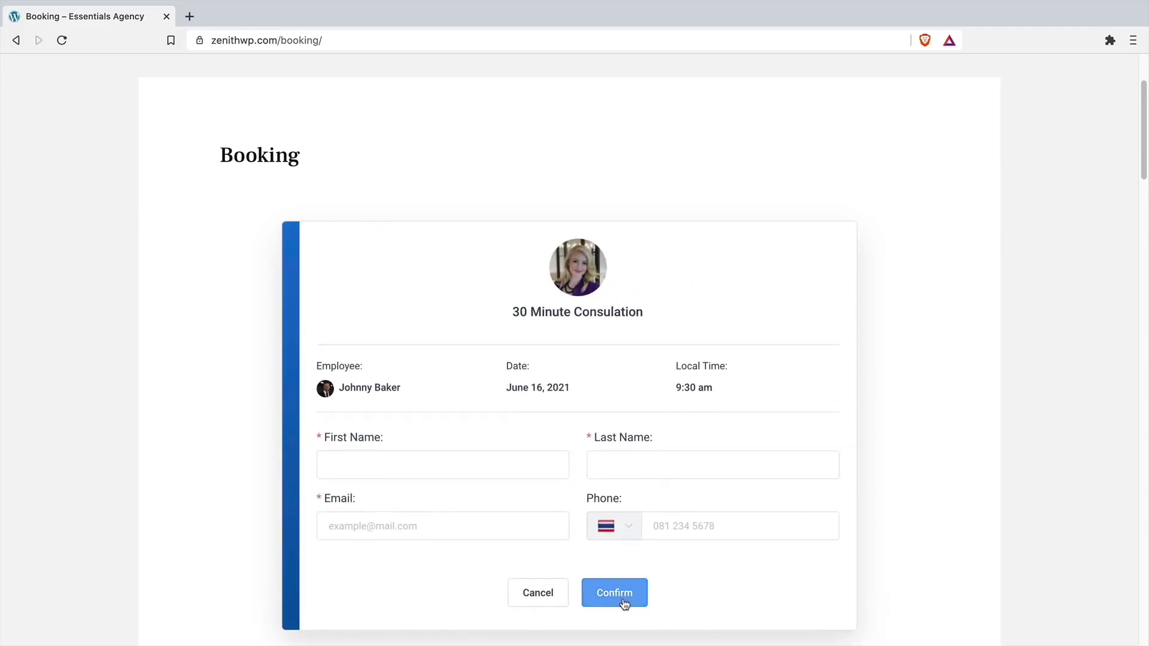
text(Miss)
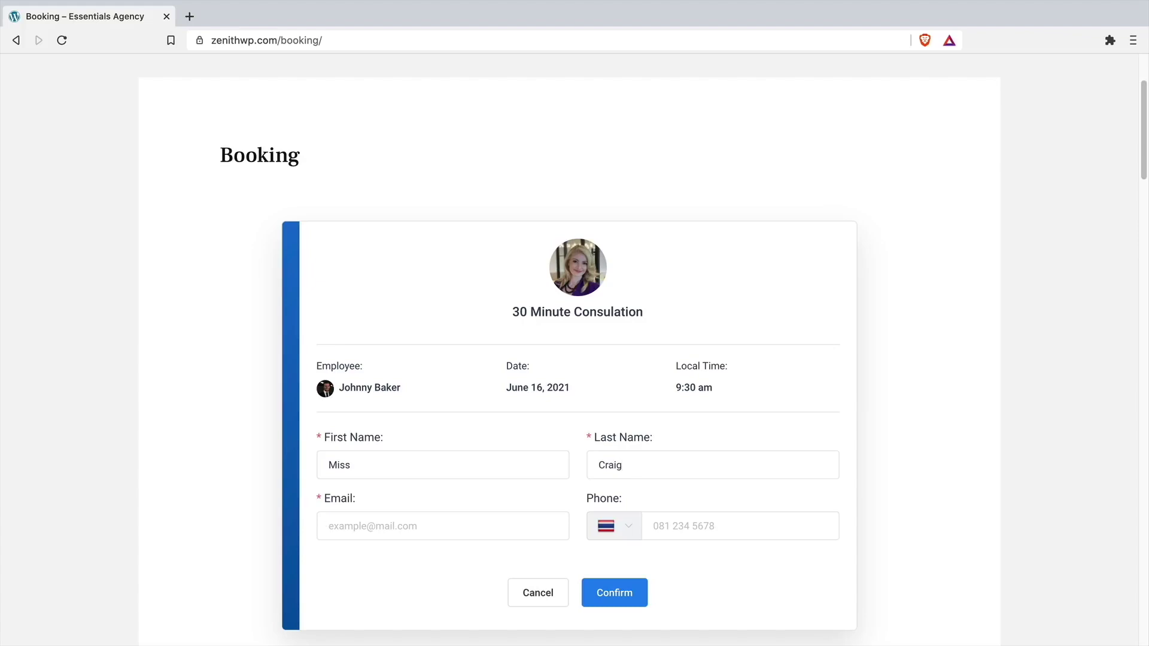
click(616, 598)
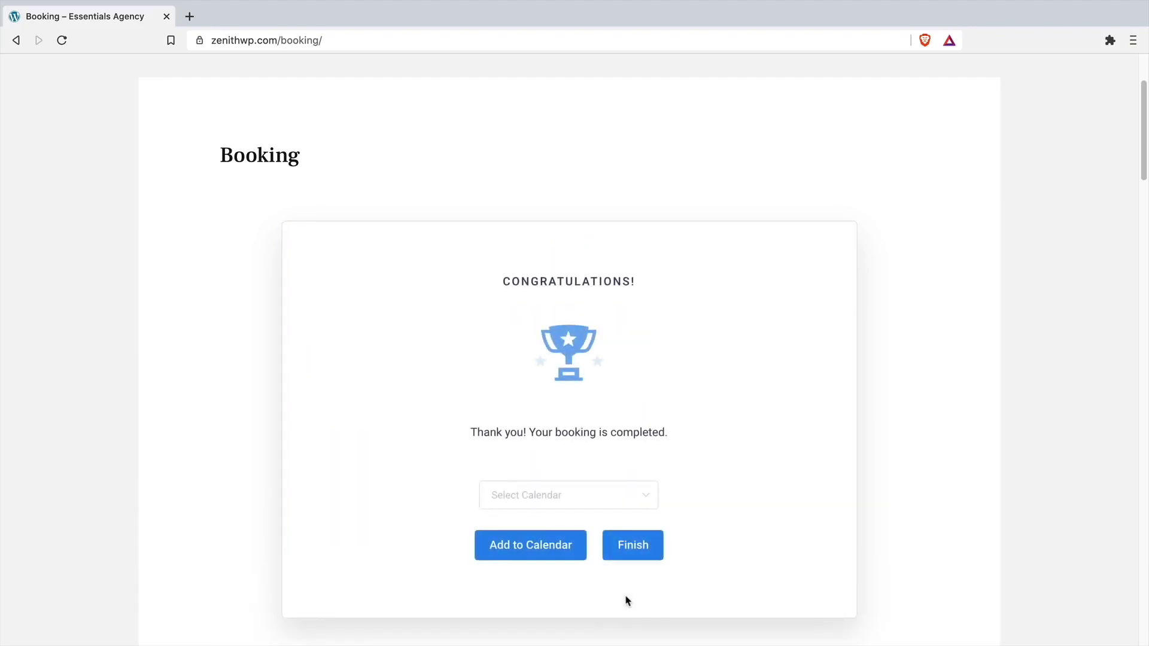
click(644, 535)
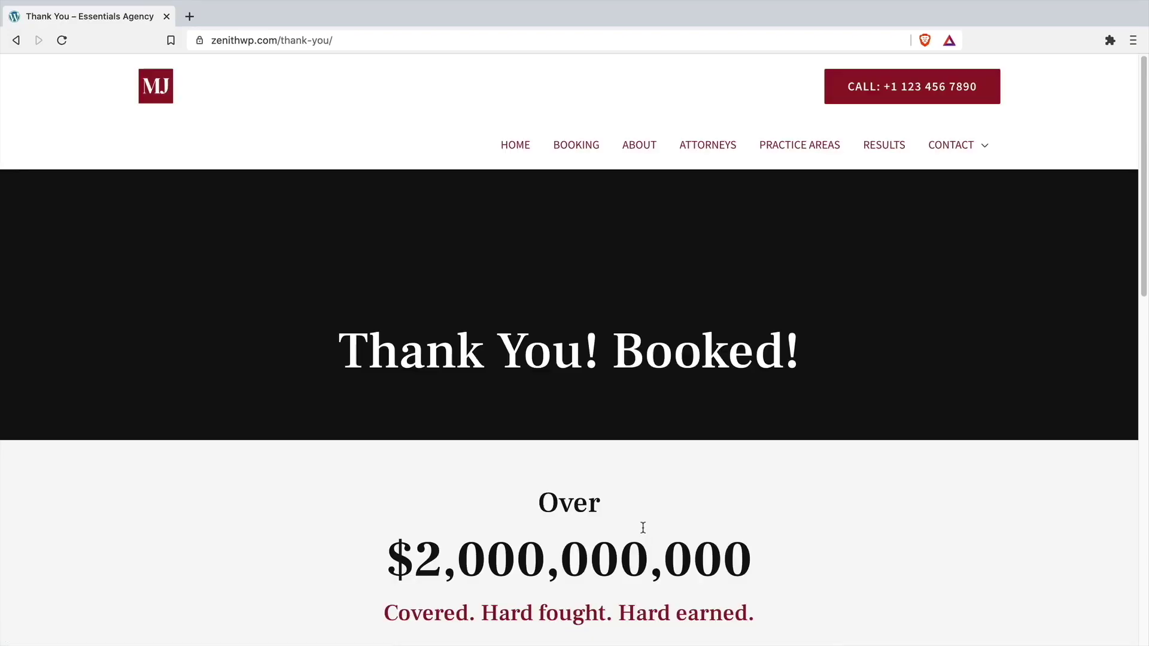
- Review the 'Thank You! Booked!' heading on the confirmation page
scroll(634, 539, down, 3)
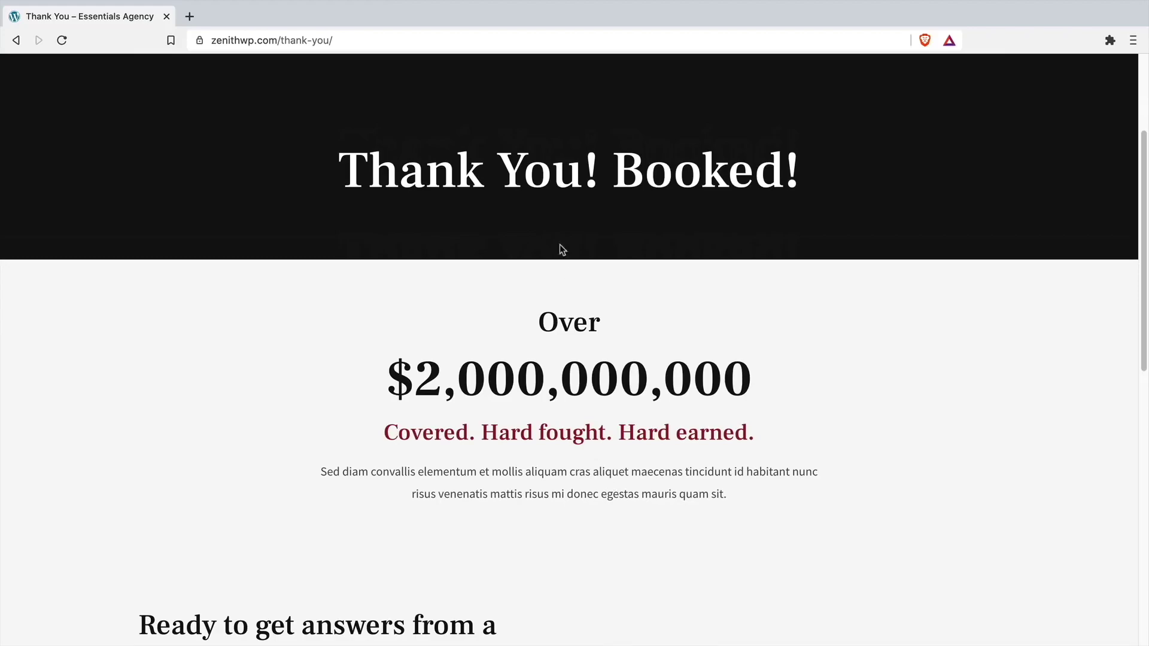
drag(306, 144, 860, 188)
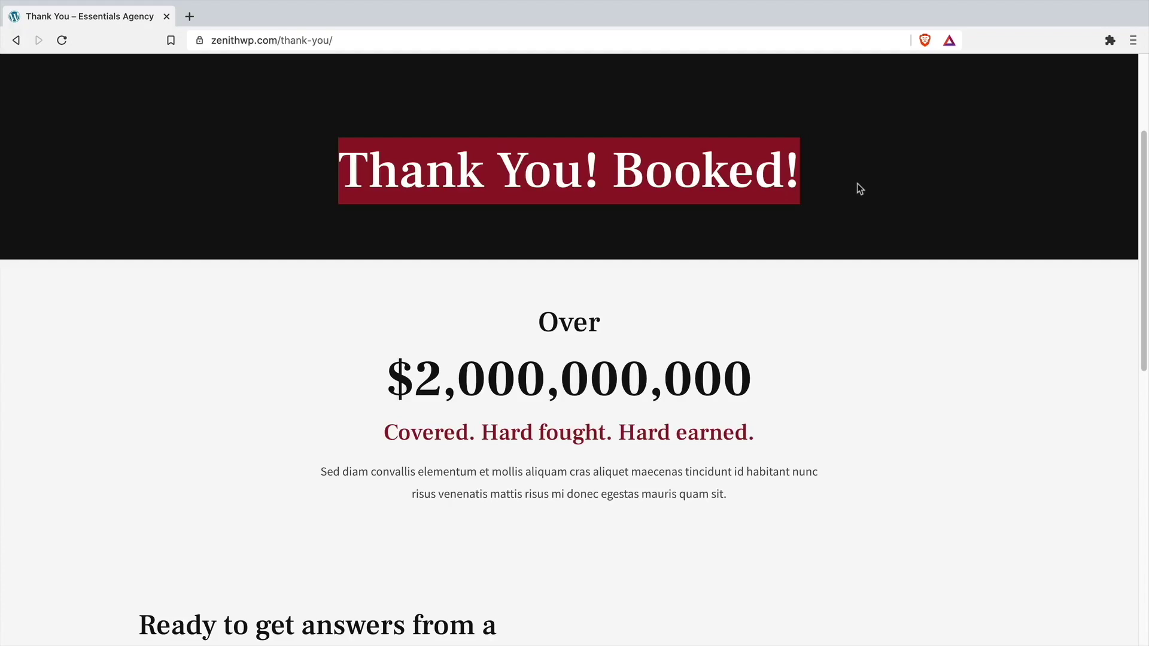
click(800, 186)
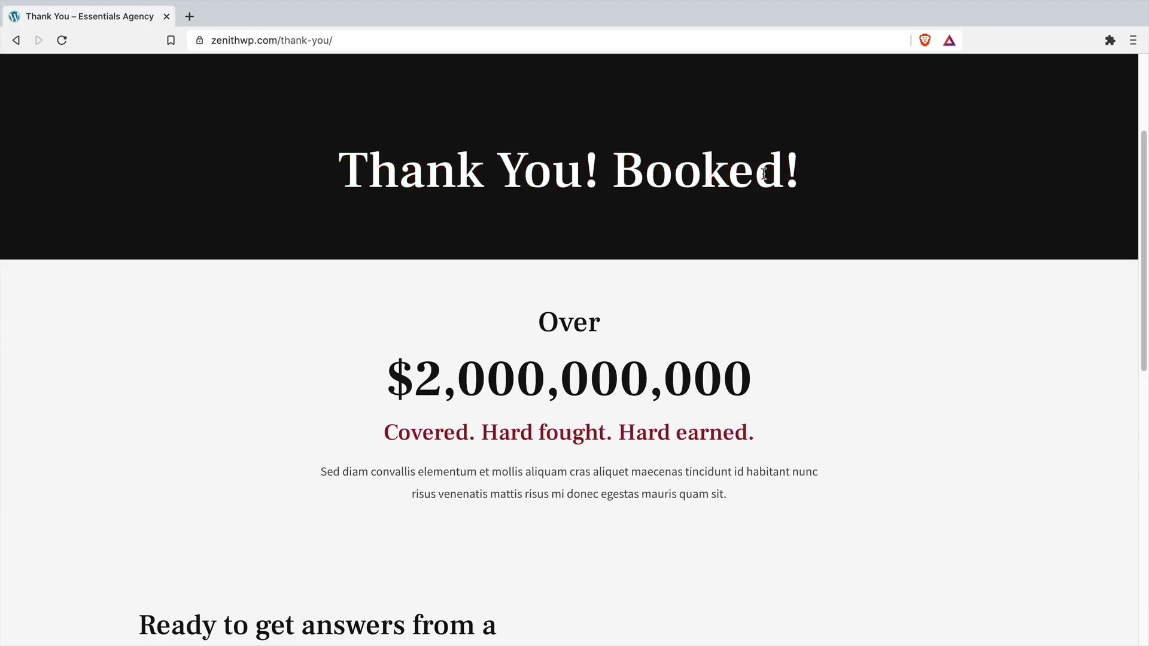
scroll(745, 338, up, 3)
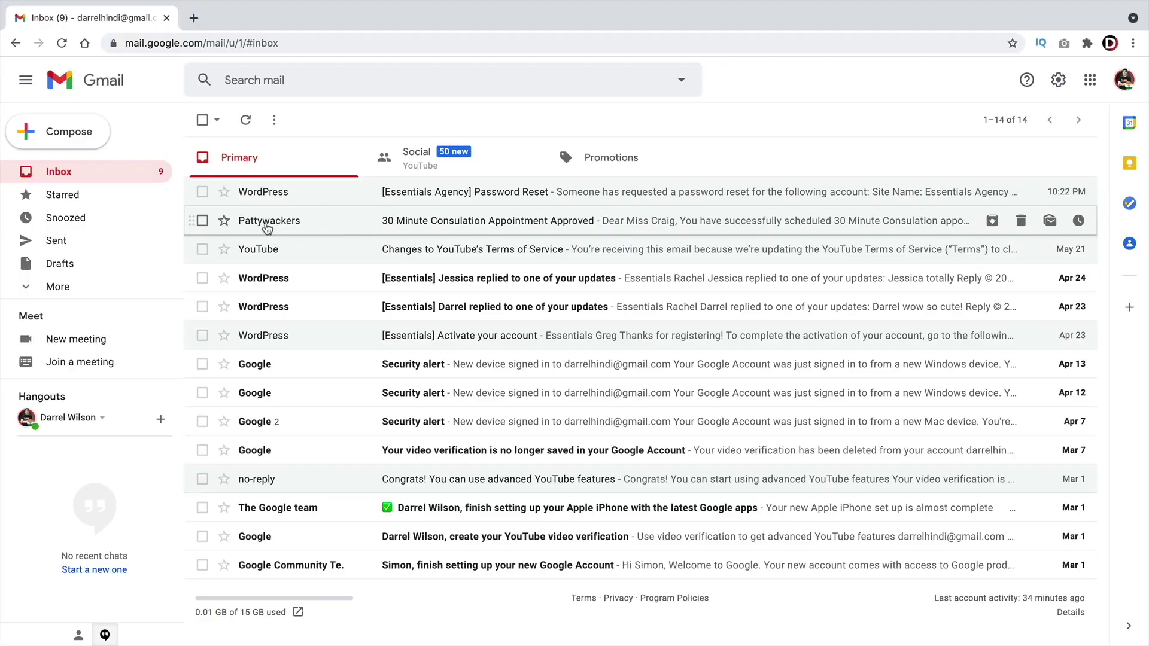
- Read the appointment approved email, checking its body and sender address
click(266, 221)
drag(416, 430, 248, 382)
click(248, 382)
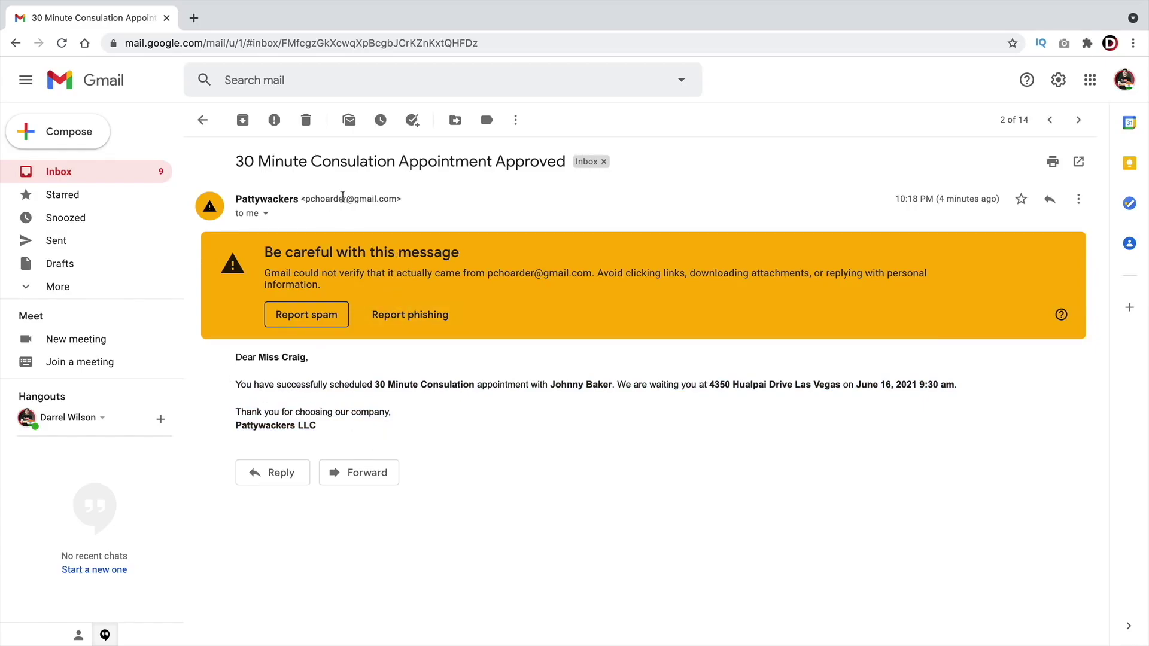
drag(401, 201, 297, 194)
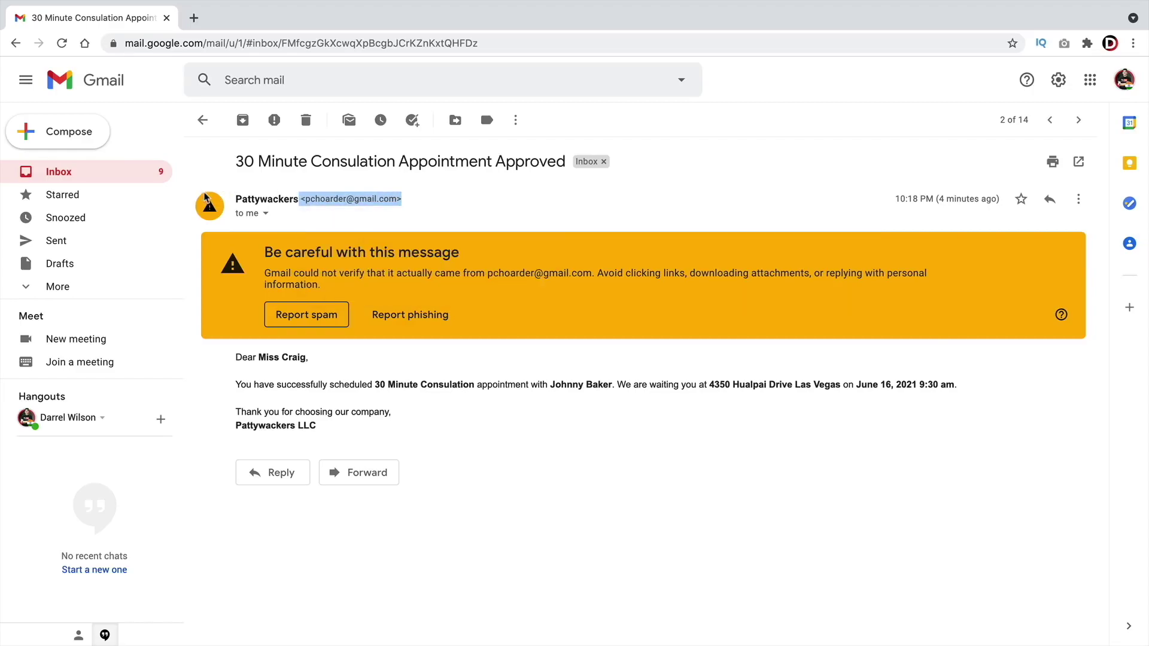
click(206, 197)
click(202, 120)
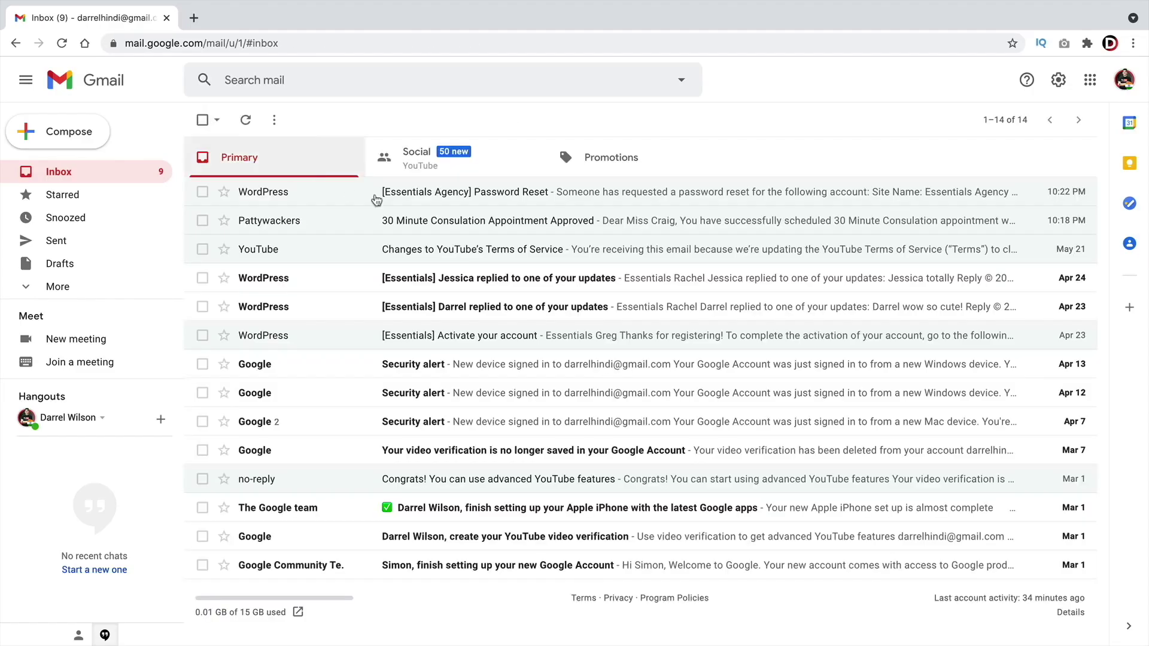
- Open the Password Reset email's link in an incognito window
click(458, 198)
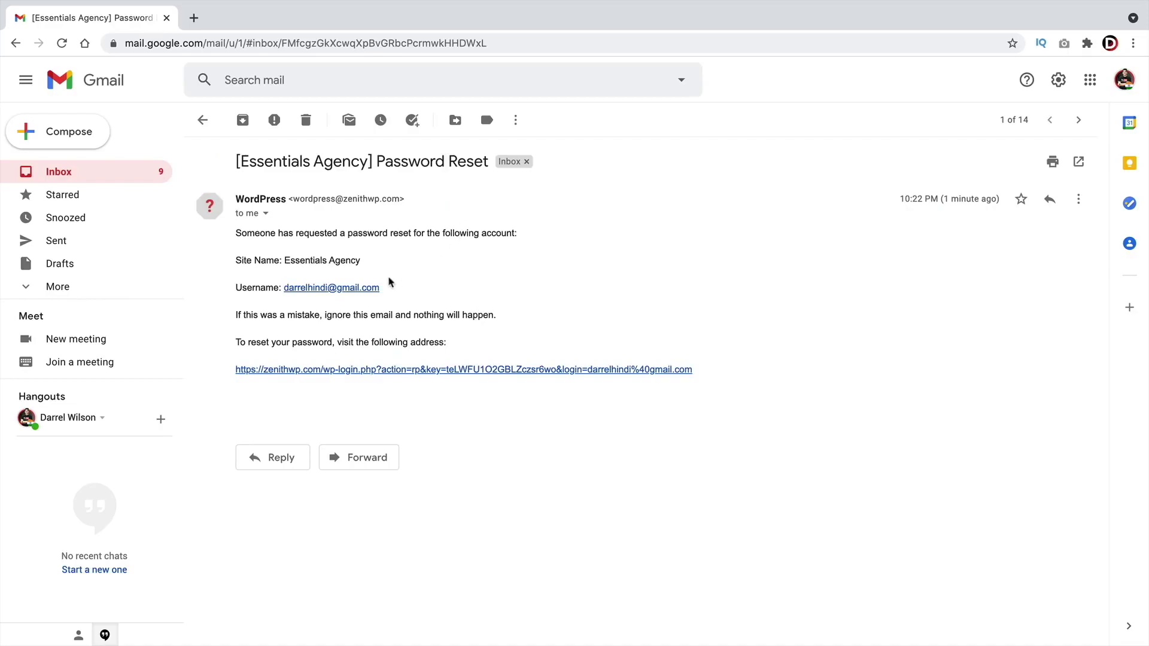
right_click(304, 371)
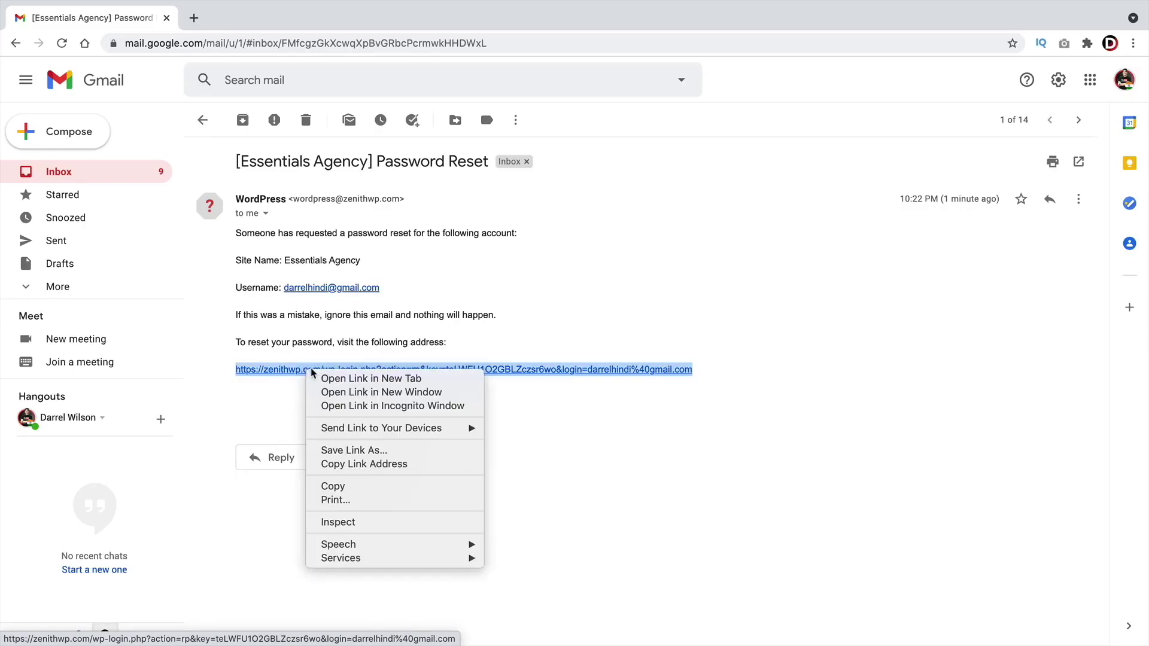
click(336, 409)
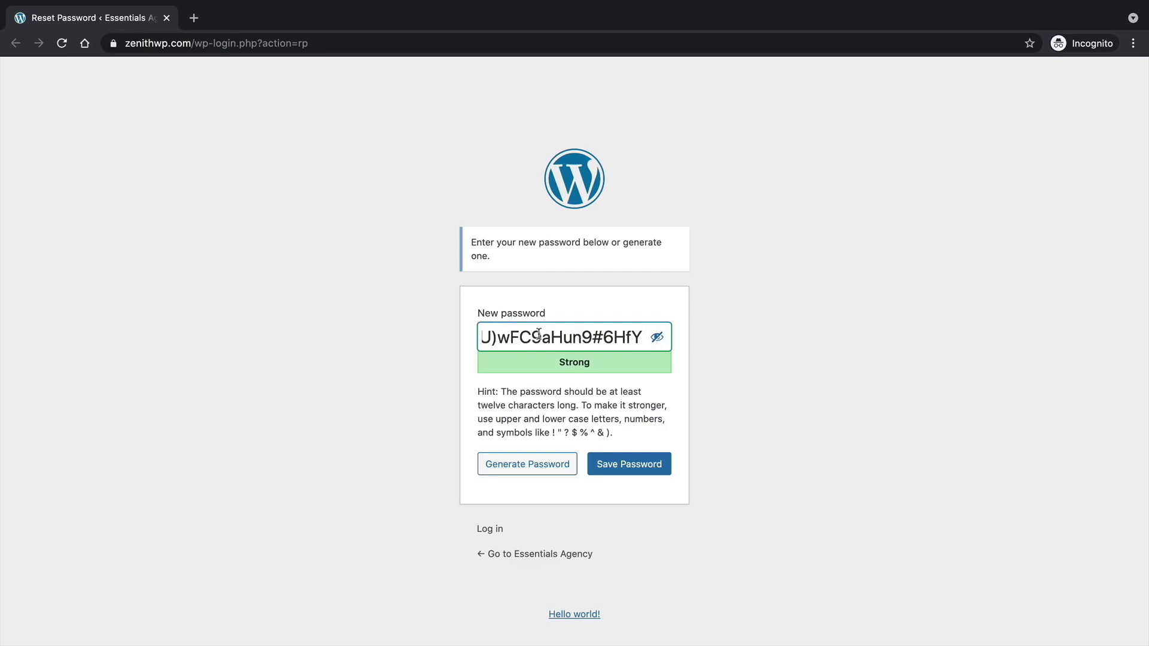
- Replace the generated password with a custom password and confirm using a weak password
triple_click(538, 334)
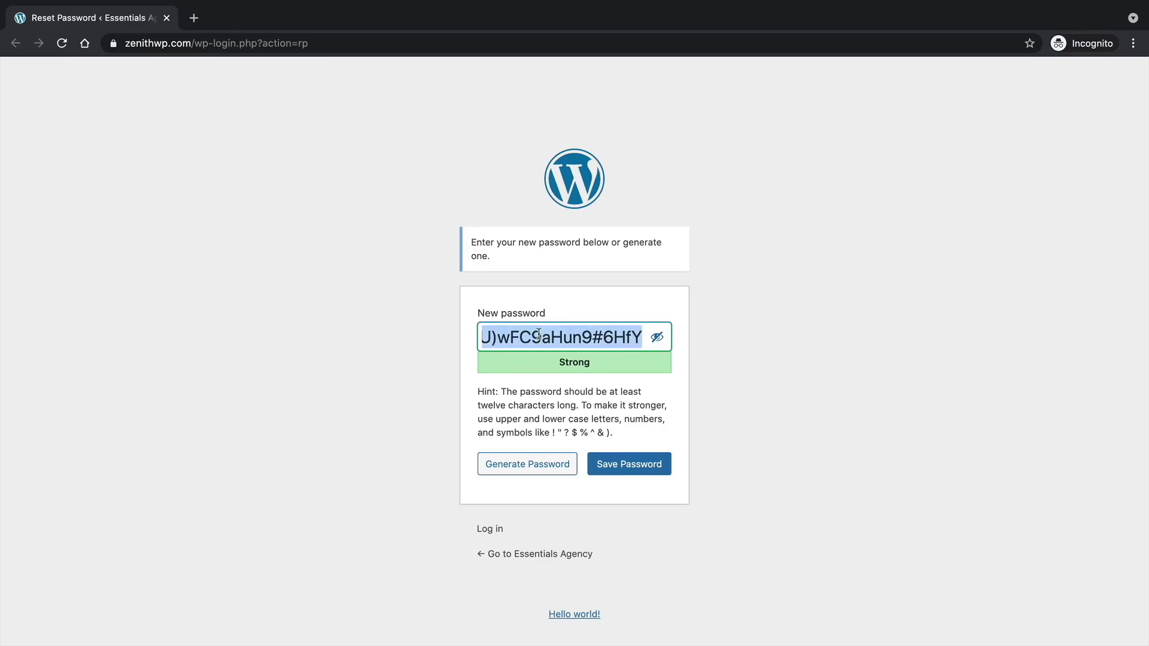
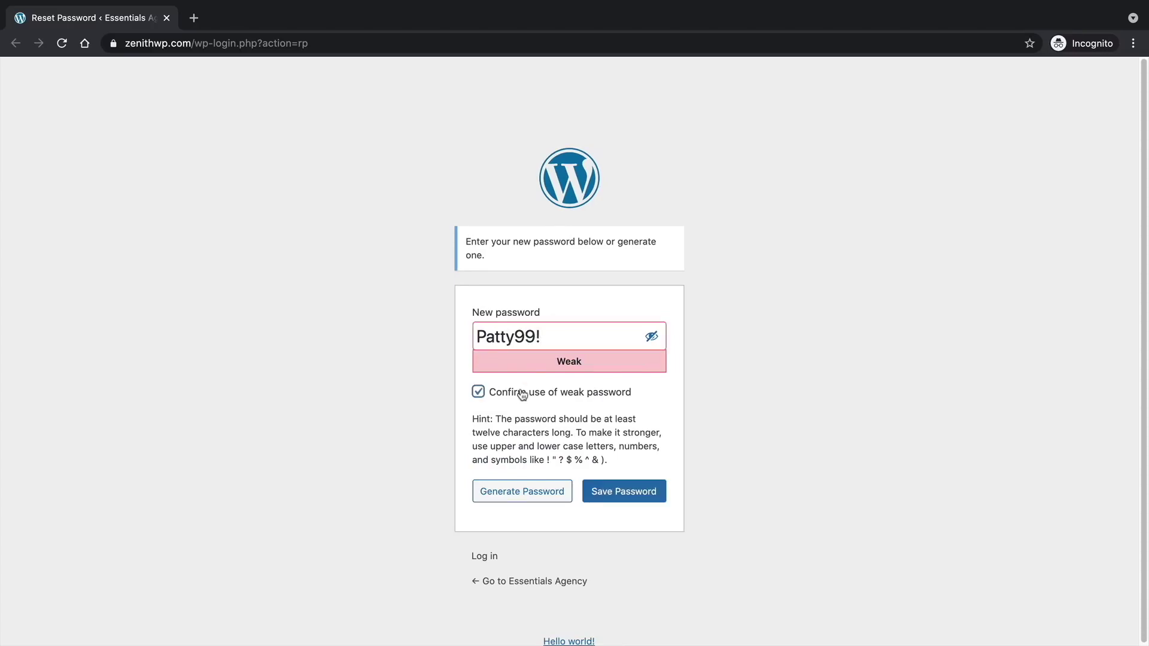
click(526, 393)
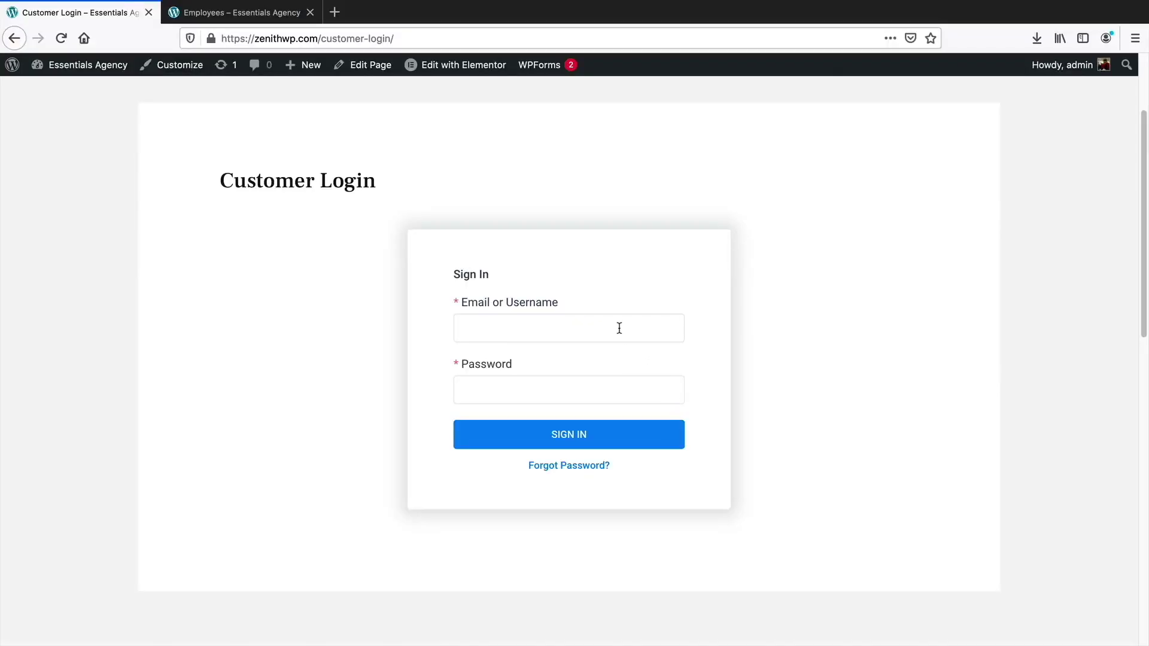
- Sign in on Customer Login with the customer's e-mail and password to view the appointments
key(Tab)
text(••)
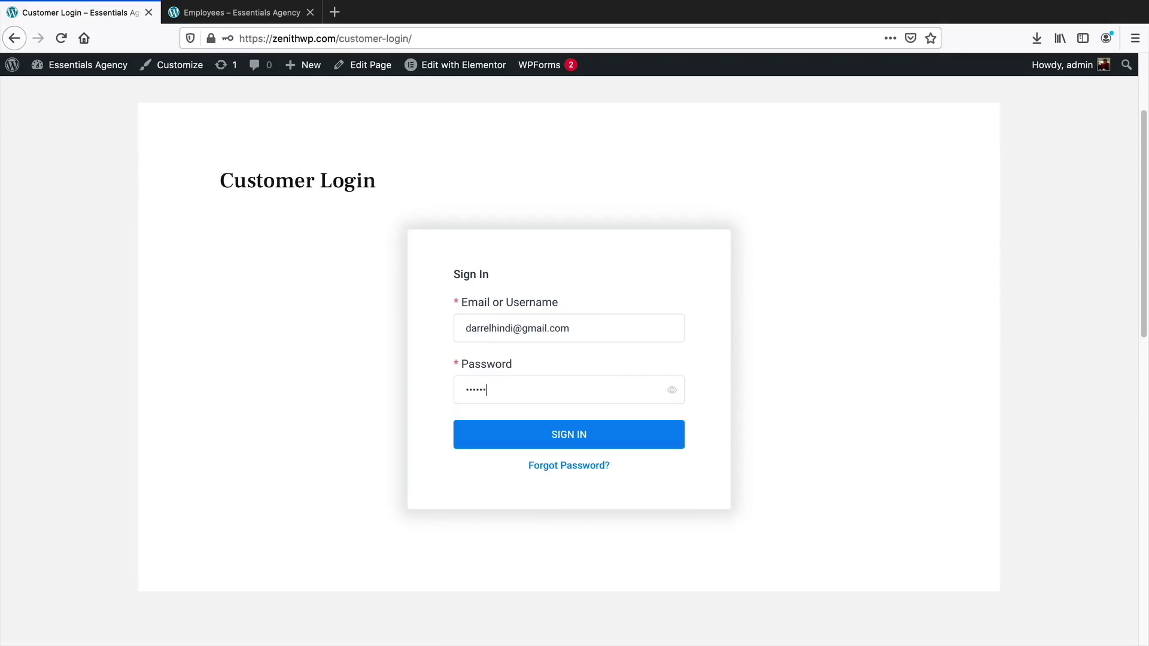
key(Return)
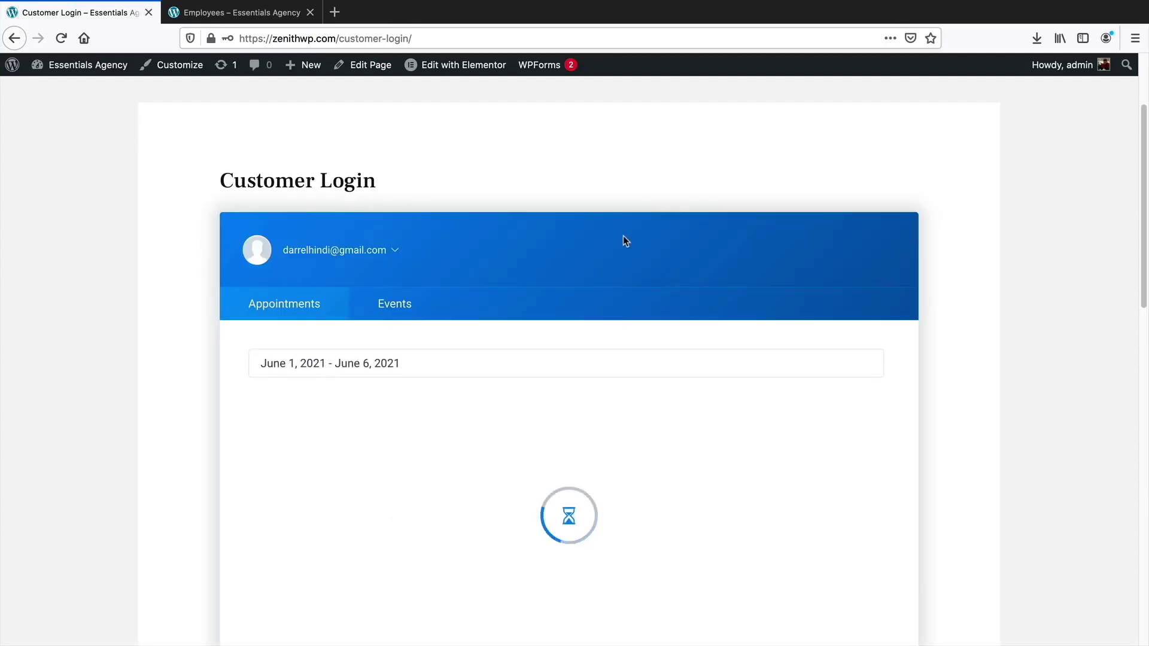
scroll(623, 236, down, 1)
scroll(615, 260, down, 2)
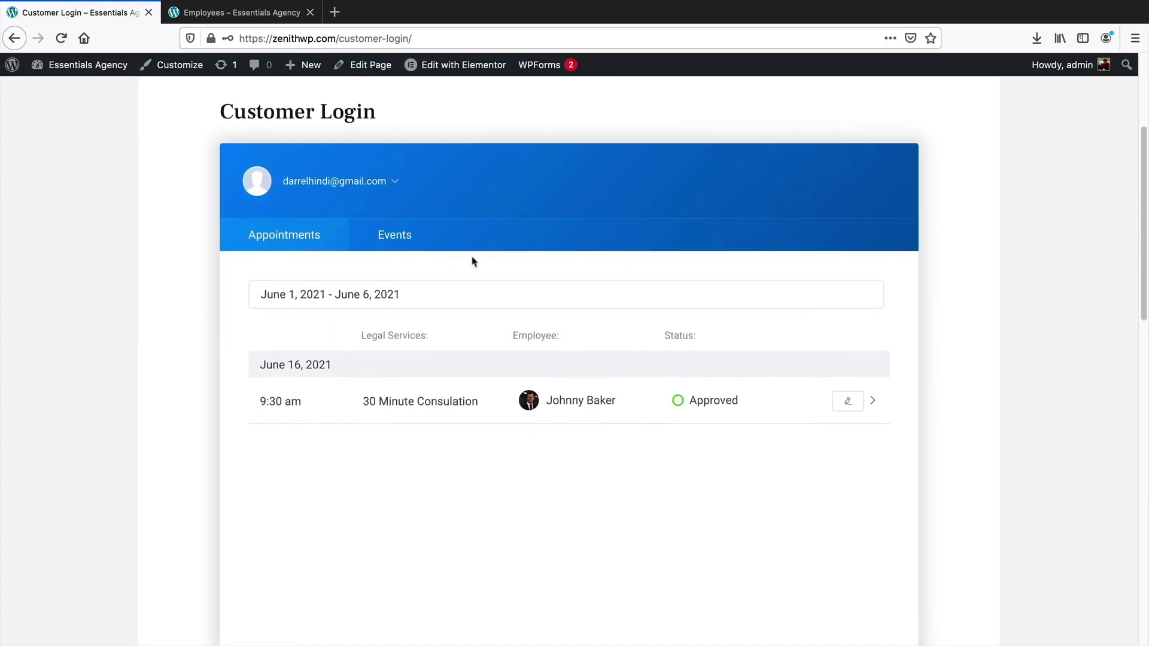
scroll(334, 247, down, 3)
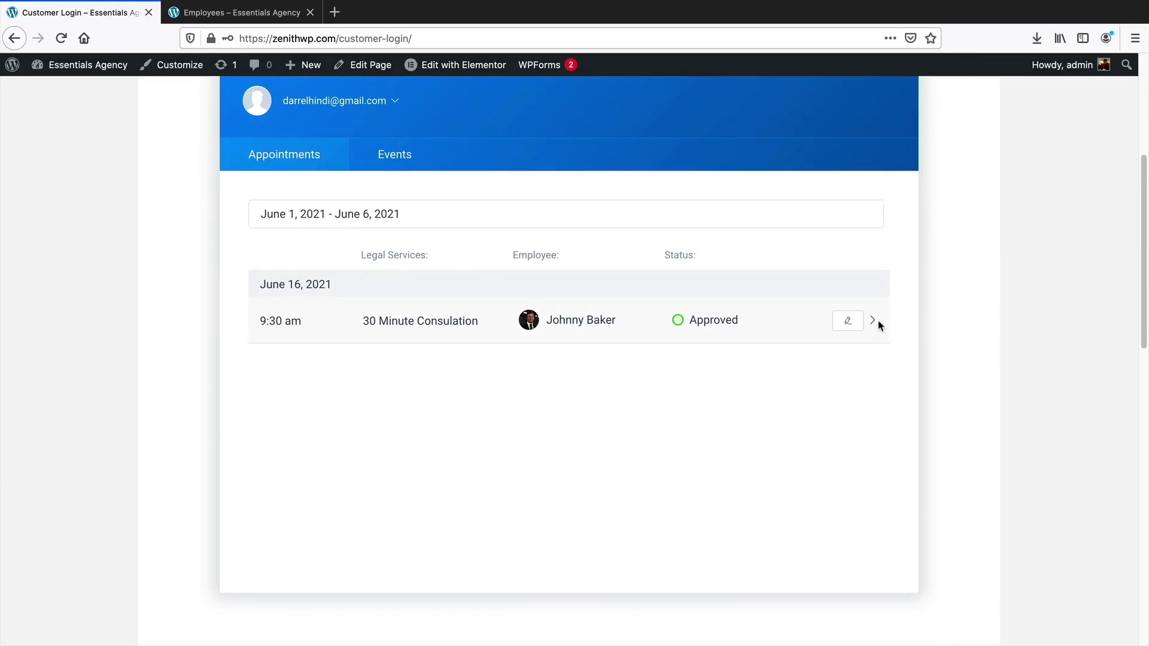
- Show the June 16 appointment's reschedule/cancel options, then check the empty Events list
click(842, 326)
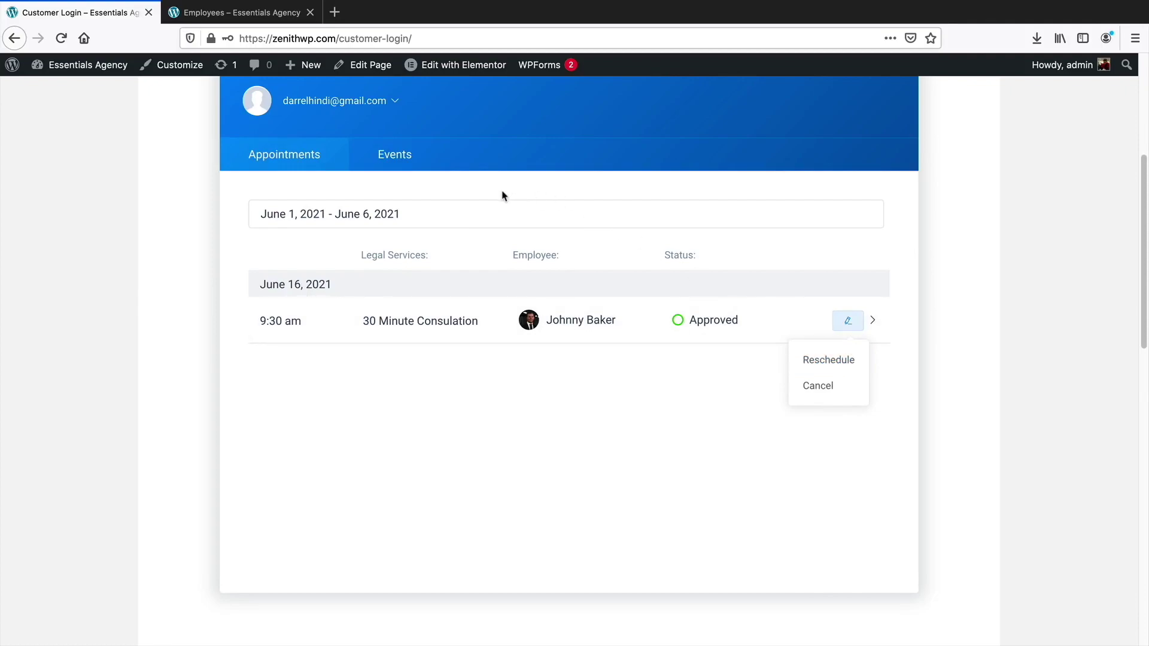
click(403, 167)
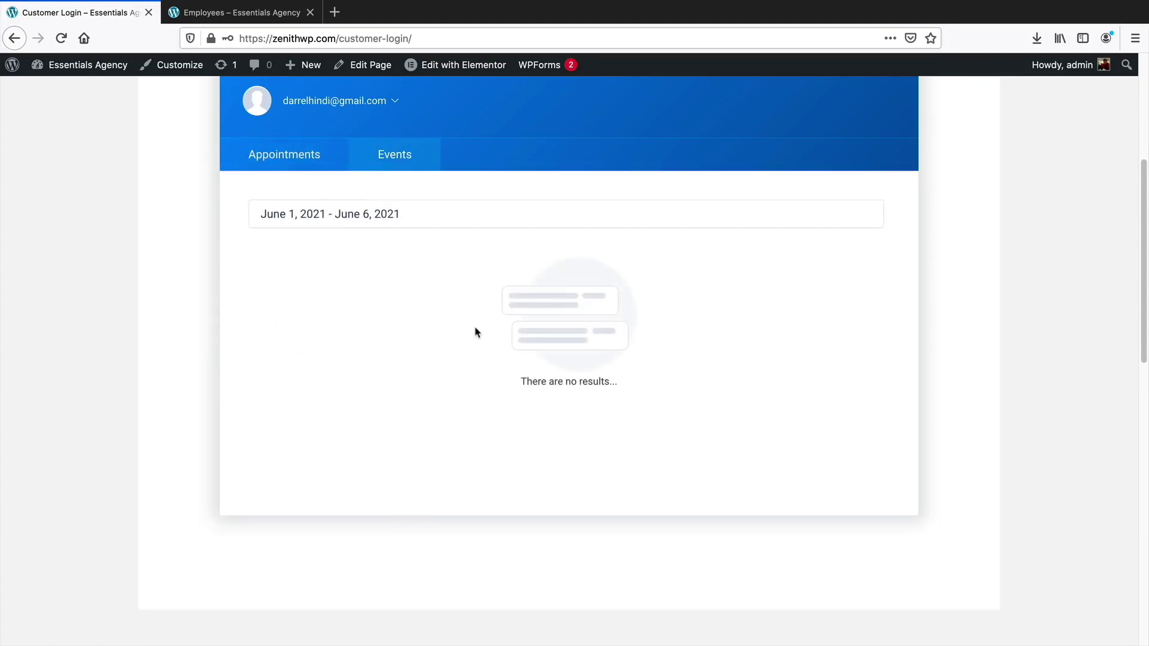
scroll(513, 301, up, 3)
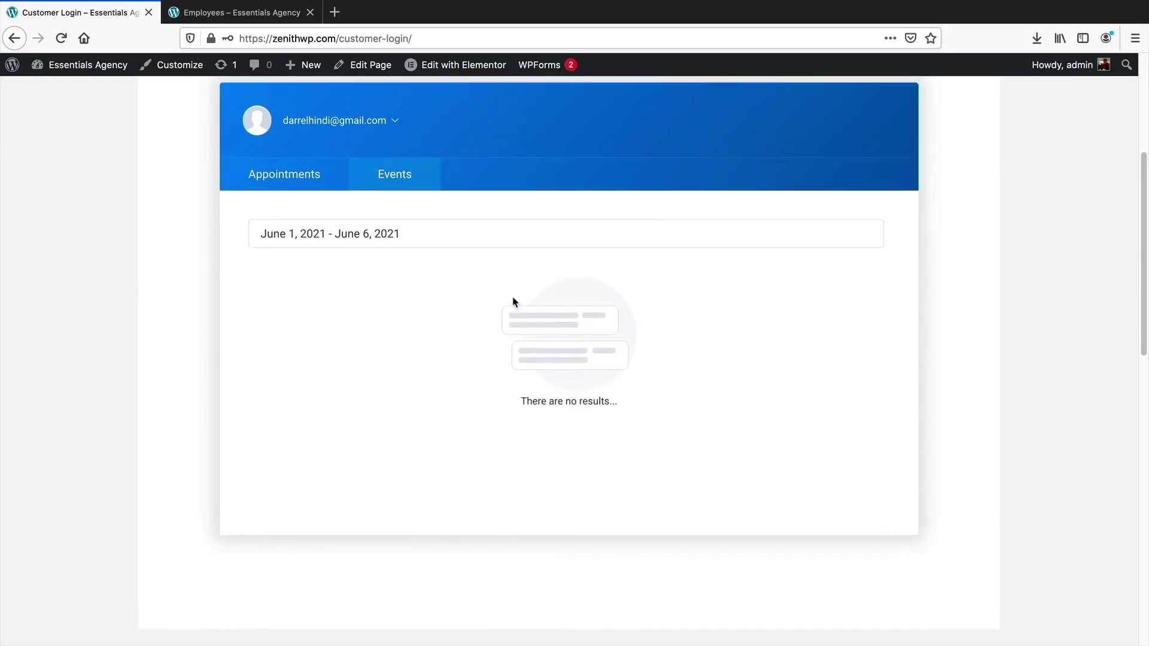
scroll(501, 369, up, 3)
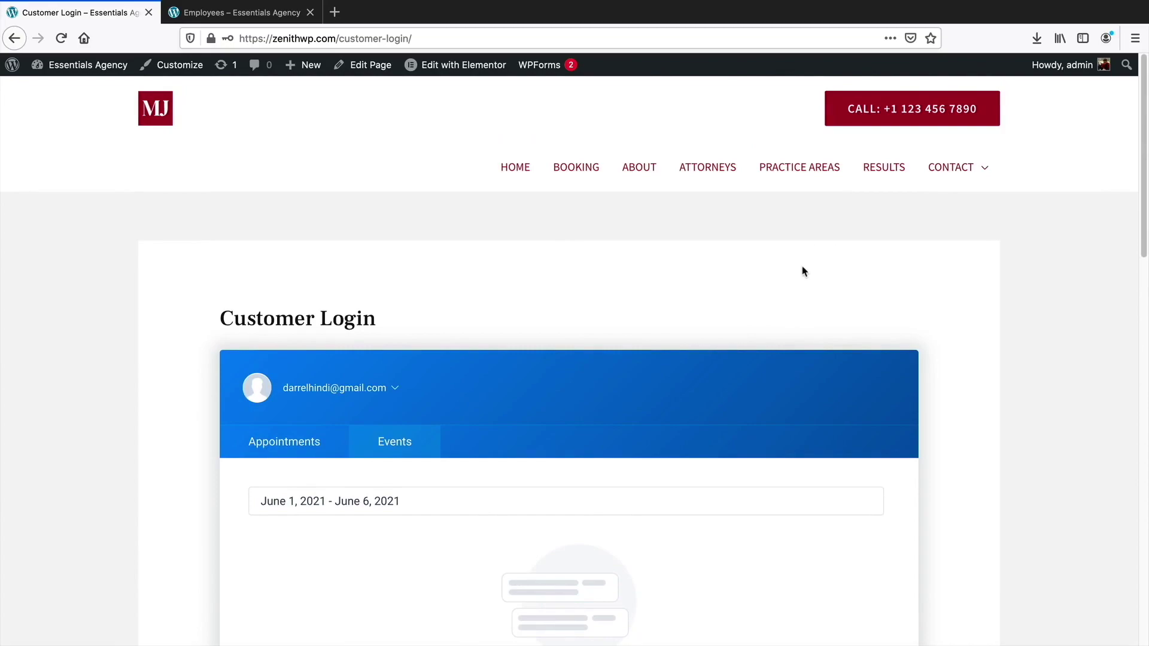
scroll(803, 272, down, 3)
scroll(806, 283, down, 1)
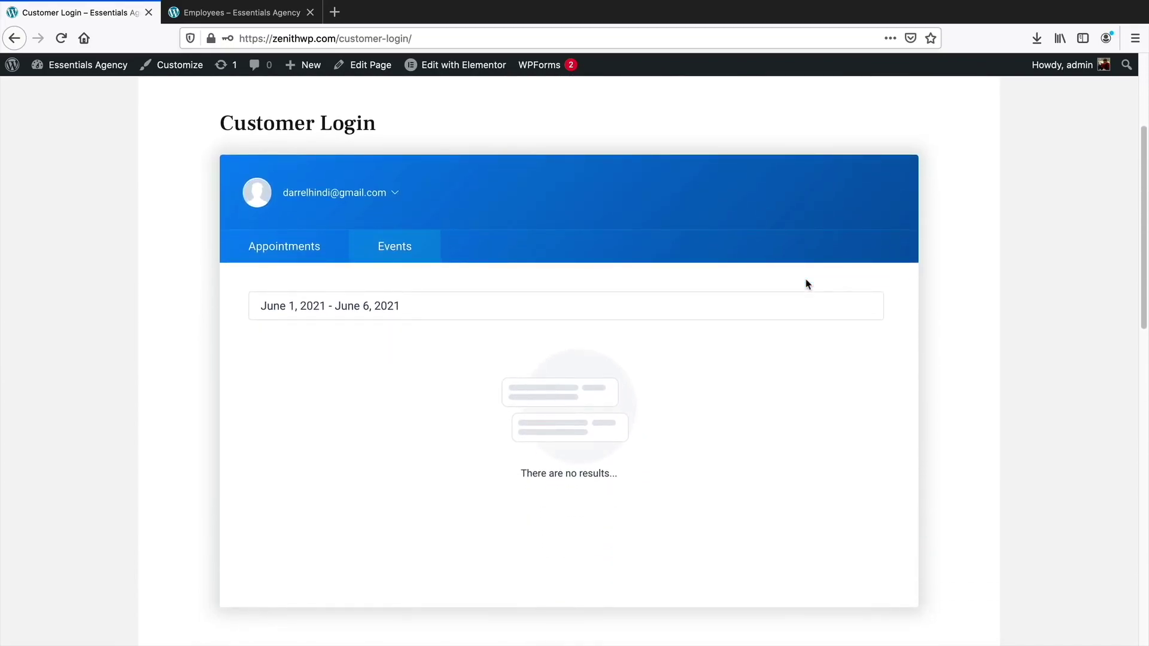
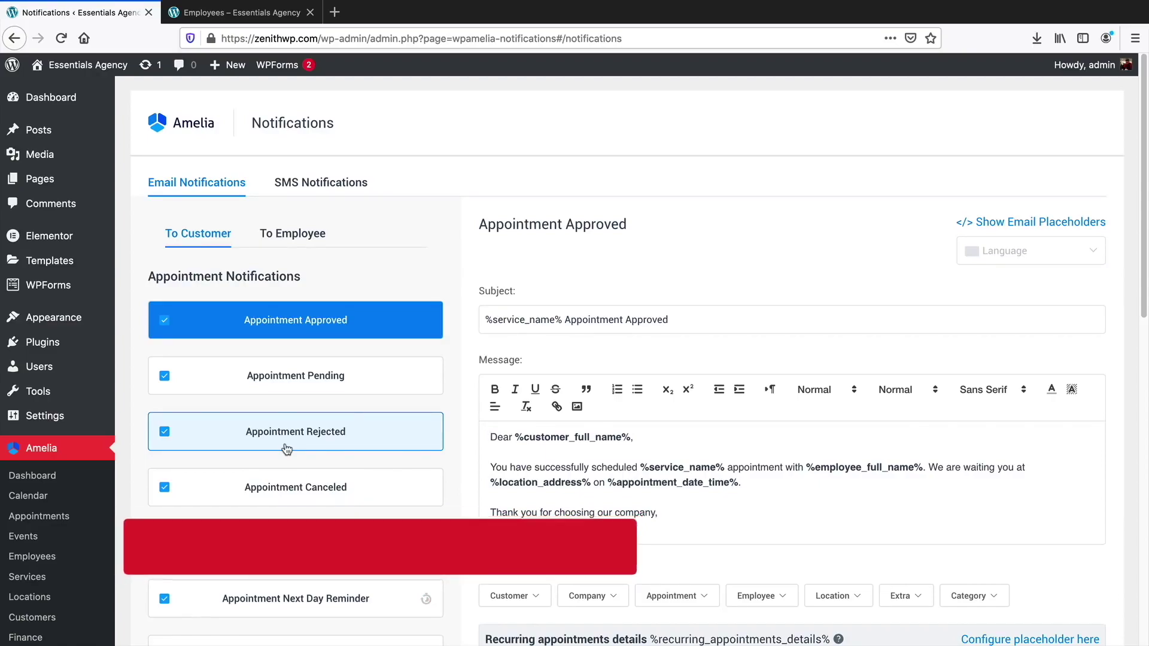
- Replace 'Dear' with 'Thanks!' in the customer Appointment Approved email greeting
scroll(496, 386, down, 2)
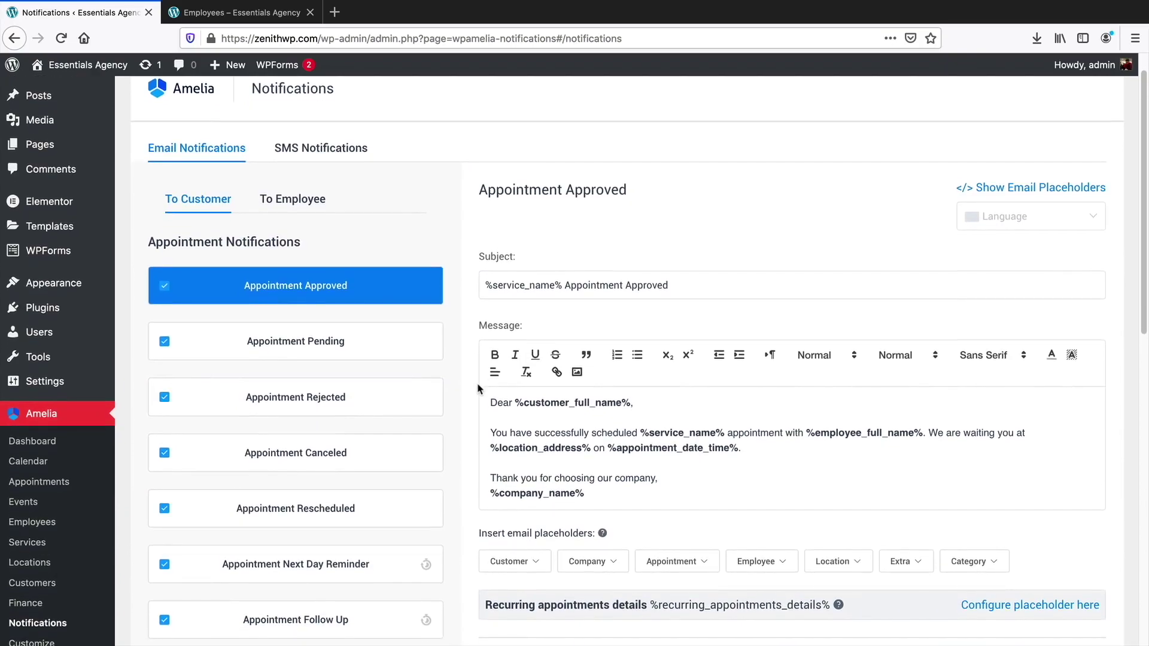
scroll(476, 389, down, 2)
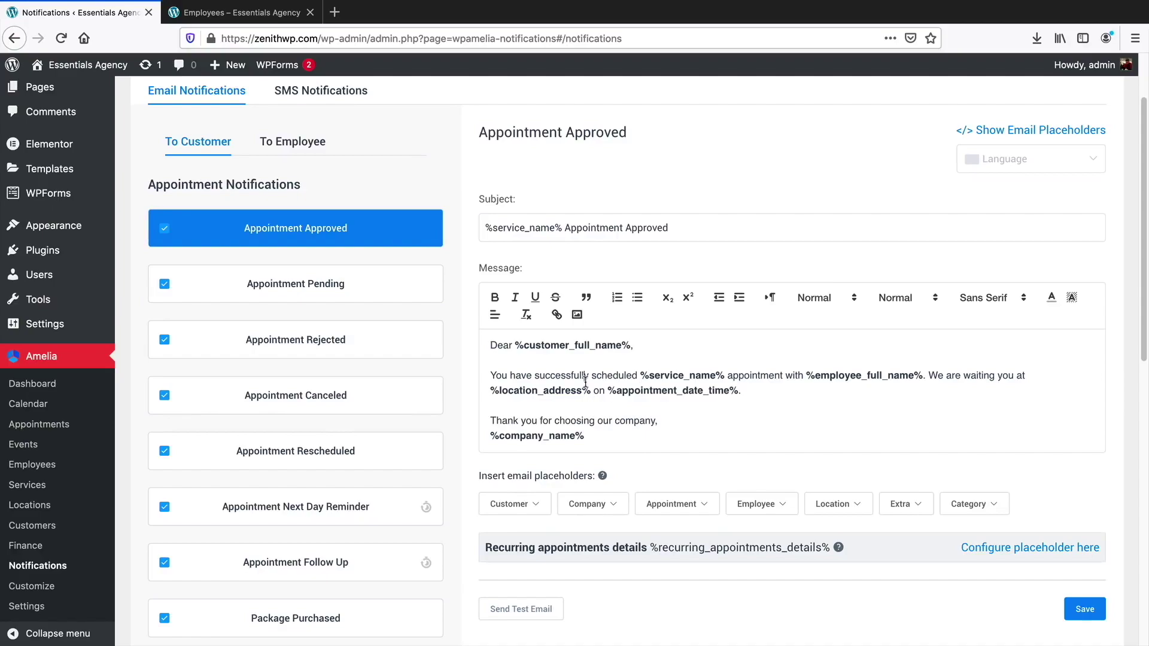
scroll(626, 376, down, 2)
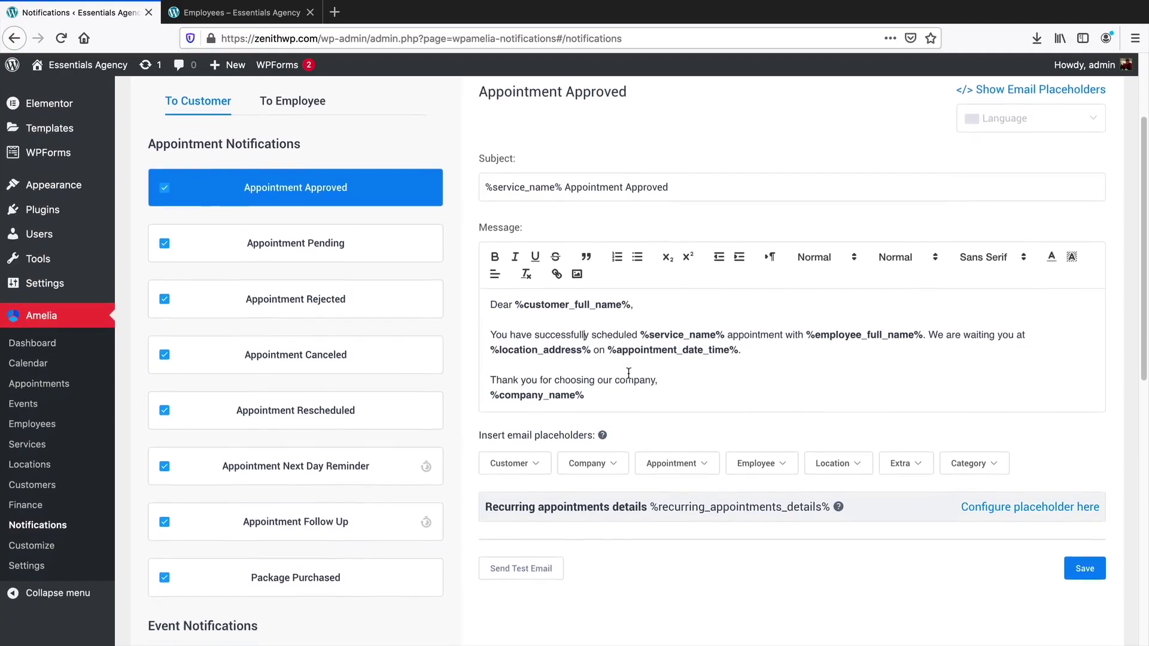
scroll(628, 374, down, 1)
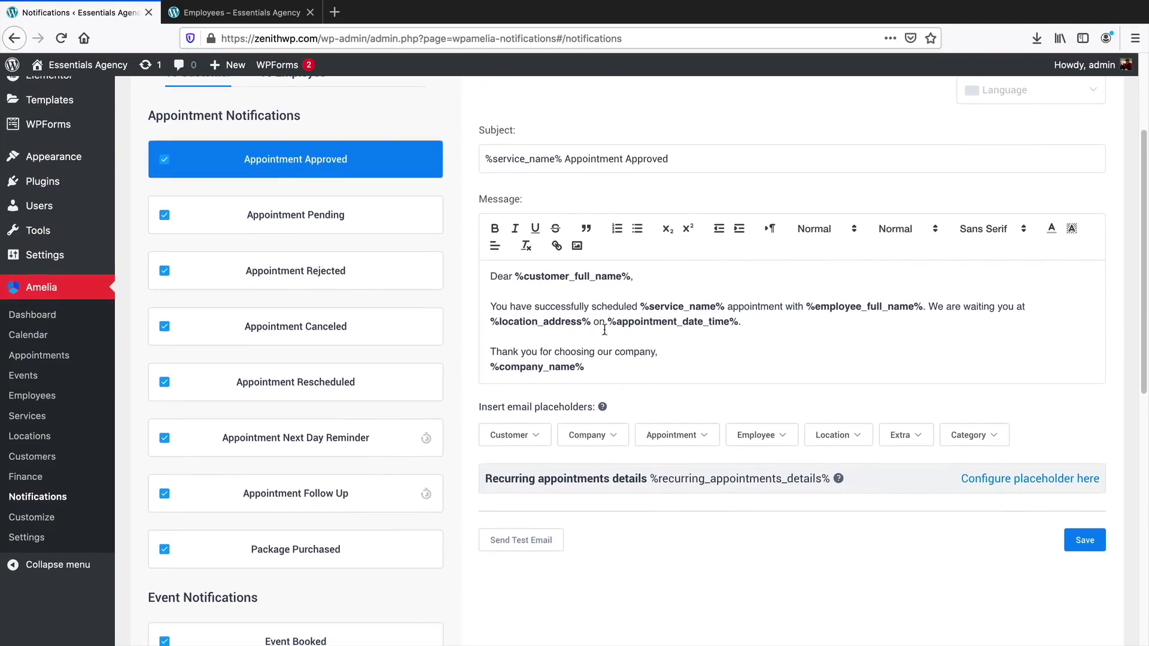
scroll(659, 353, up, 1)
click(749, 355)
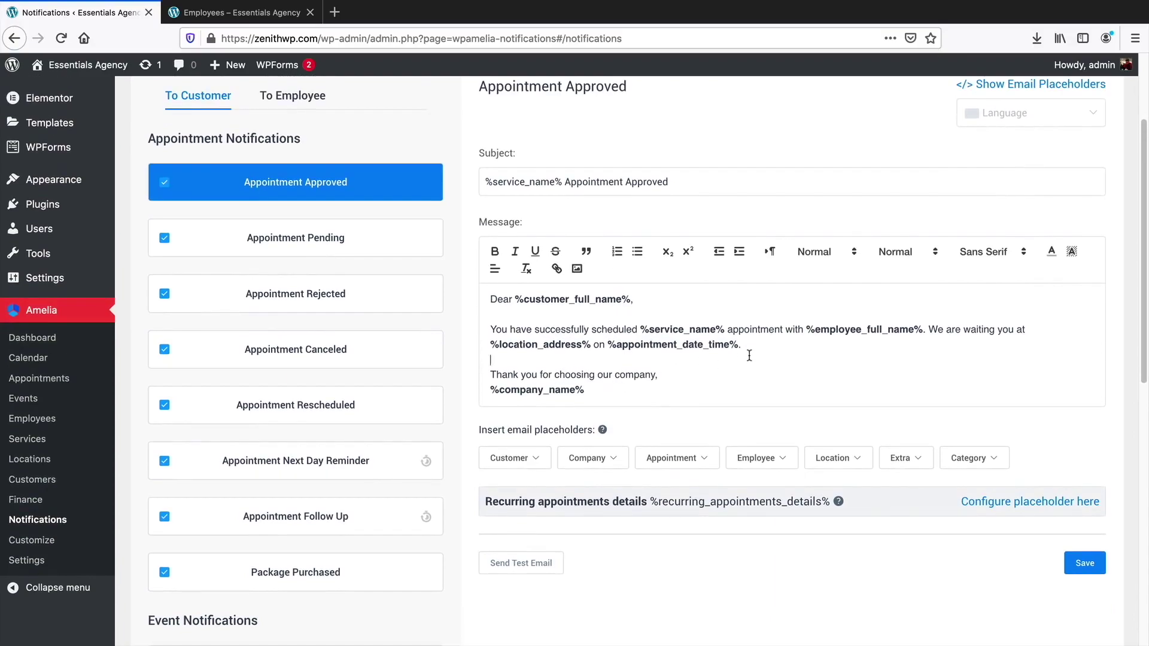
double_click(501, 298)
text(Thanks!)
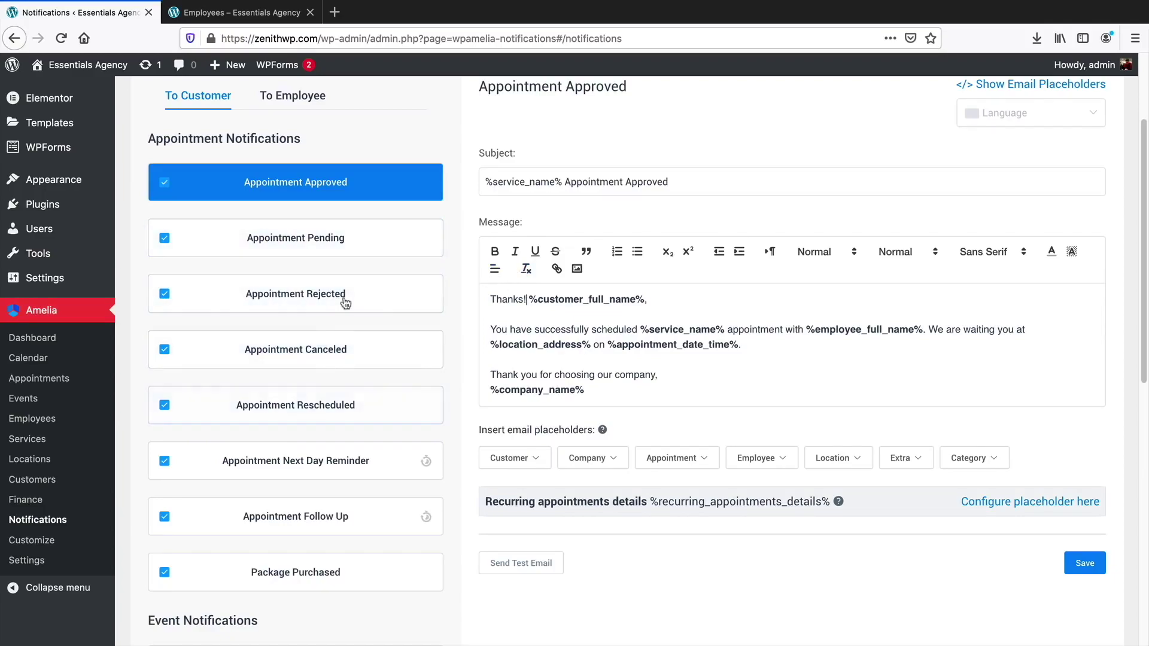
- Switch to the employee templates, disable Appointment Canceled, and open its email template
scroll(333, 433, up, 5)
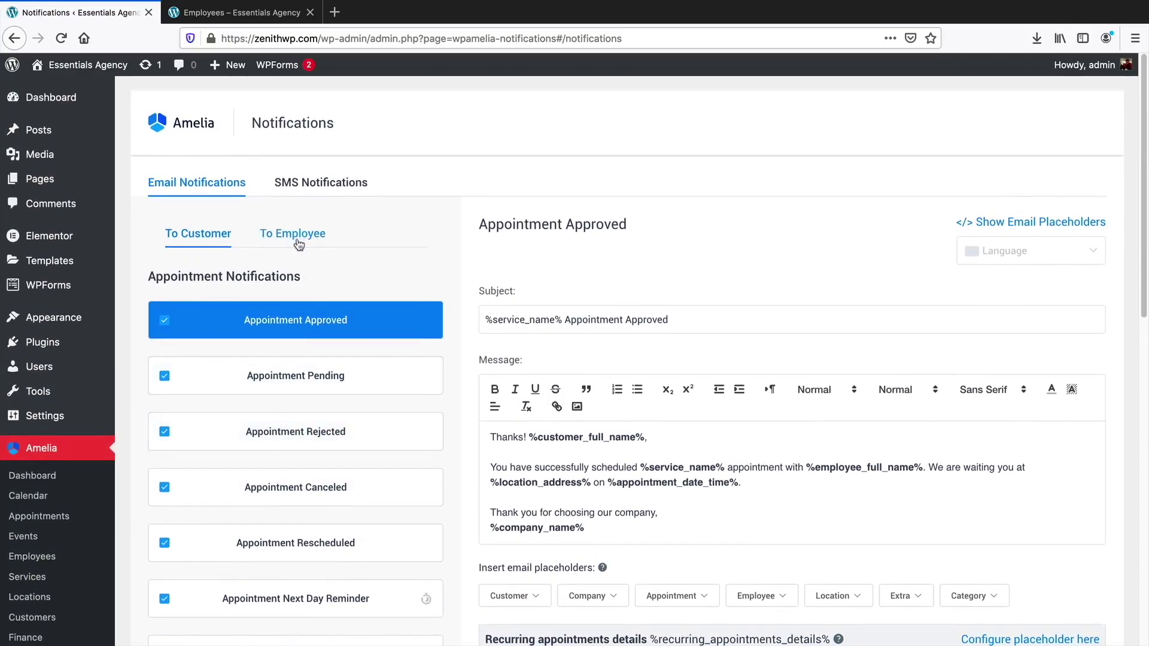
click(298, 241)
scroll(374, 341, down, 5)
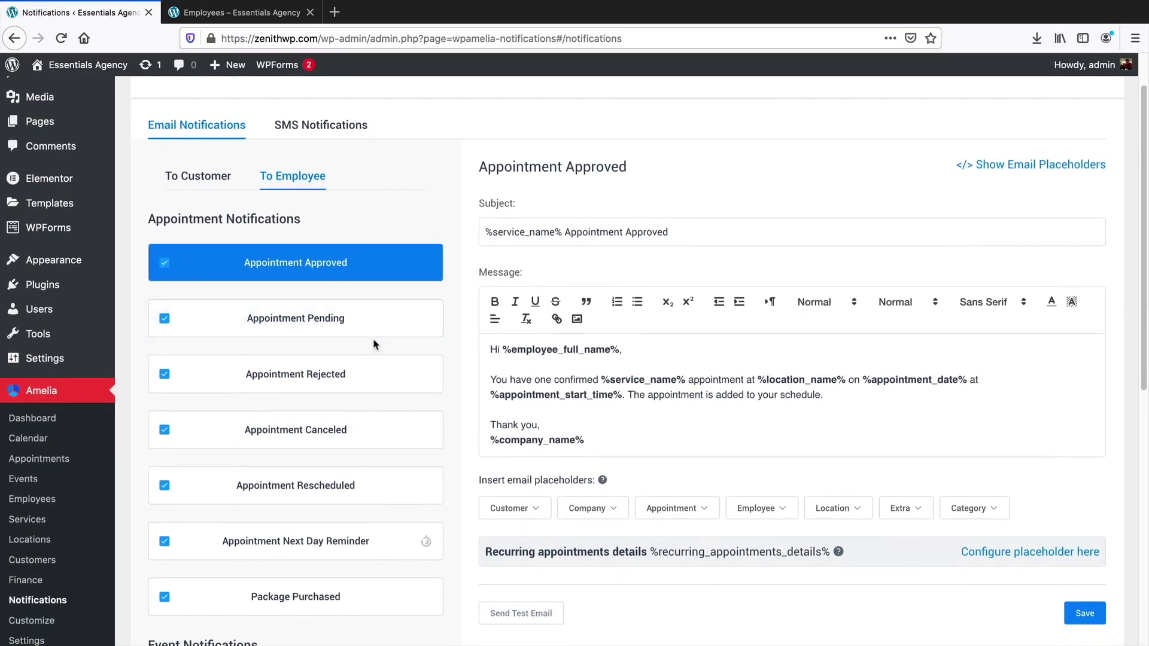
scroll(373, 414, down, 8)
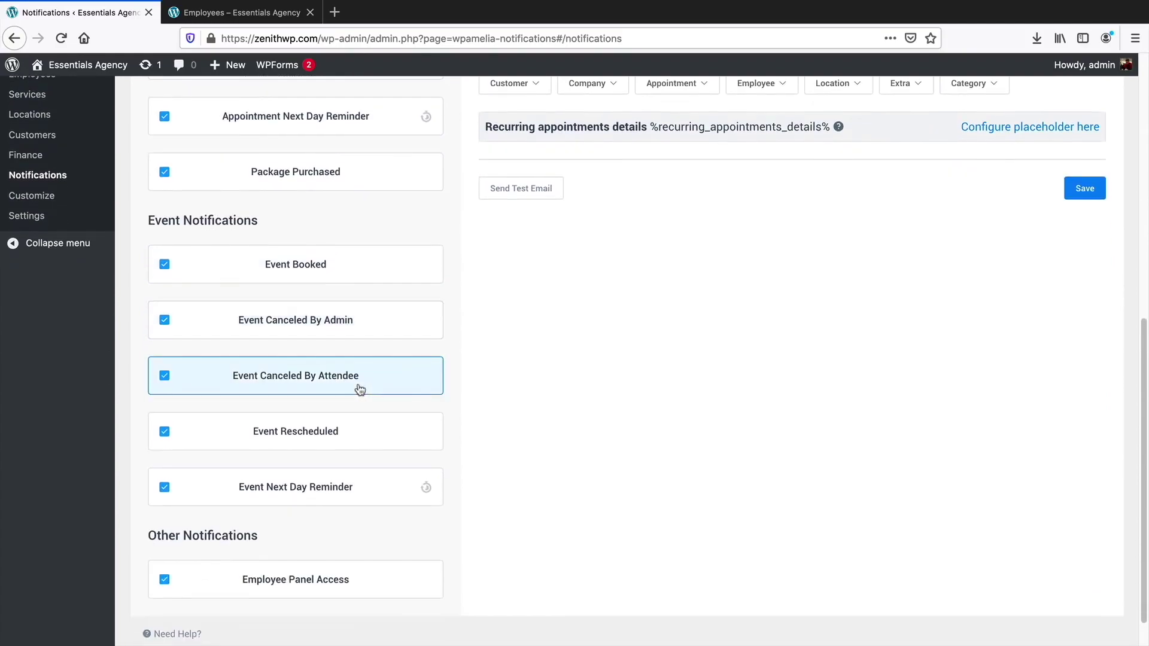
scroll(355, 394, up, 9)
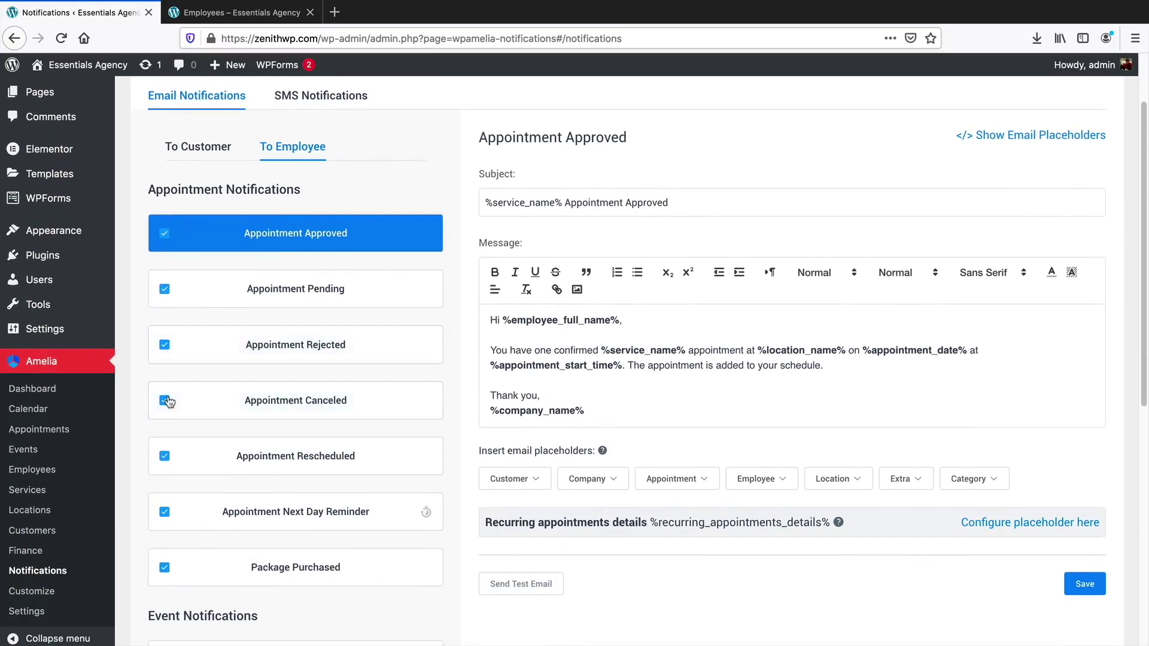
click(165, 401)
click(347, 394)
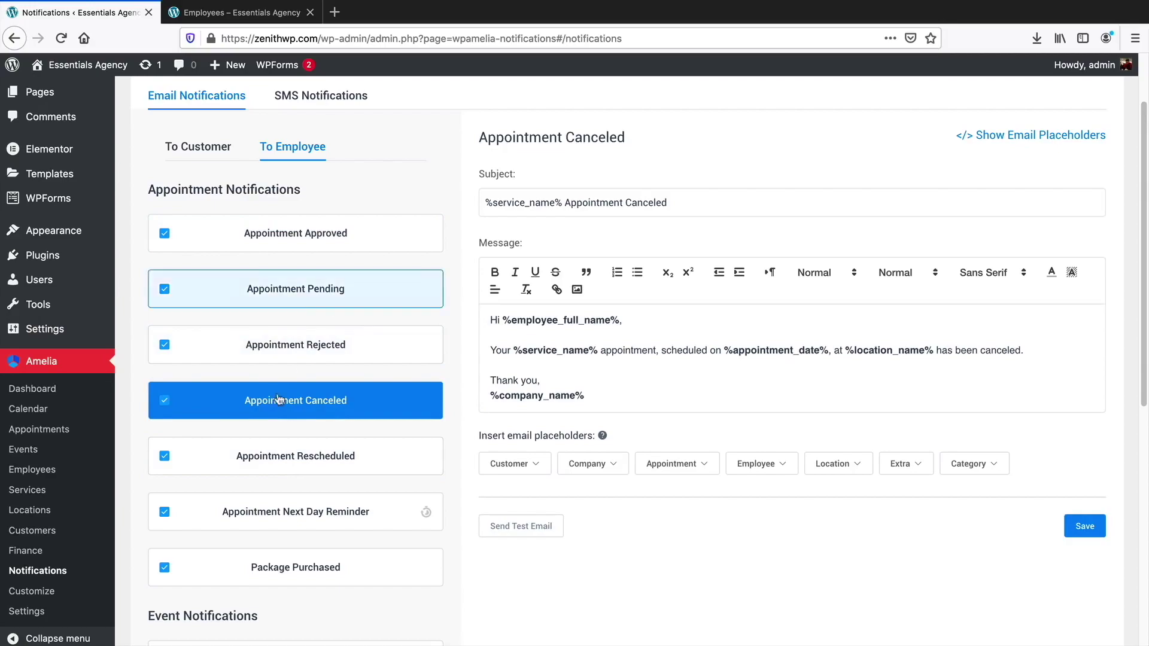
scroll(315, 321, up, 3)
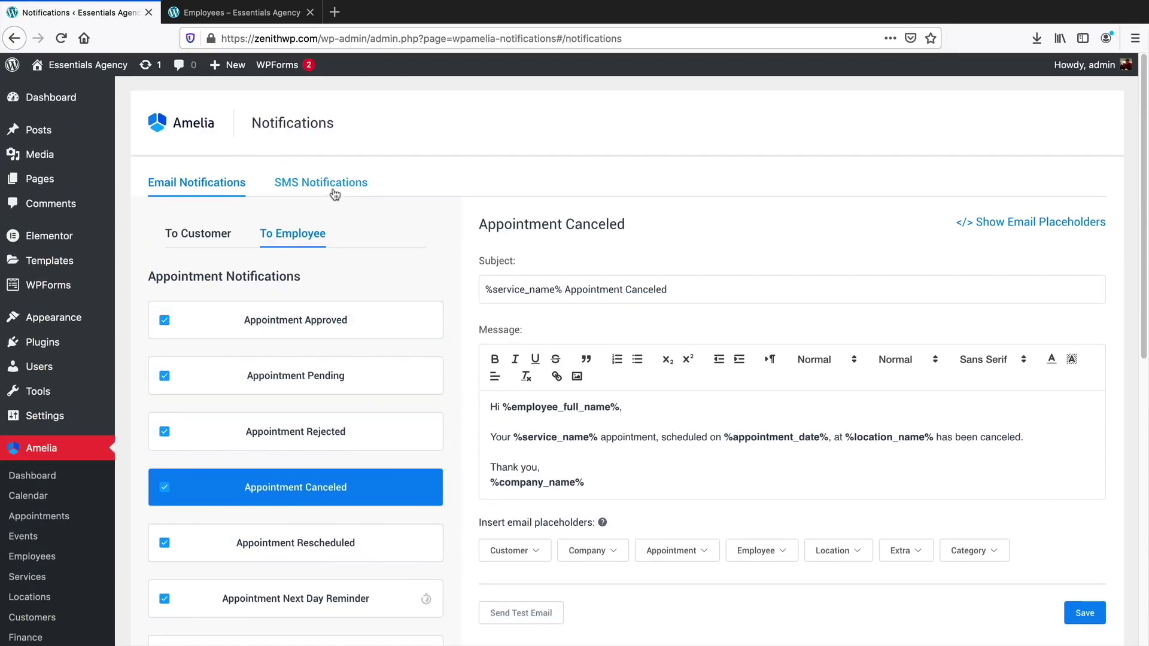
- Open SMS Notifications, preview the balance recharge options, then view the SMS message templates
click(326, 190)
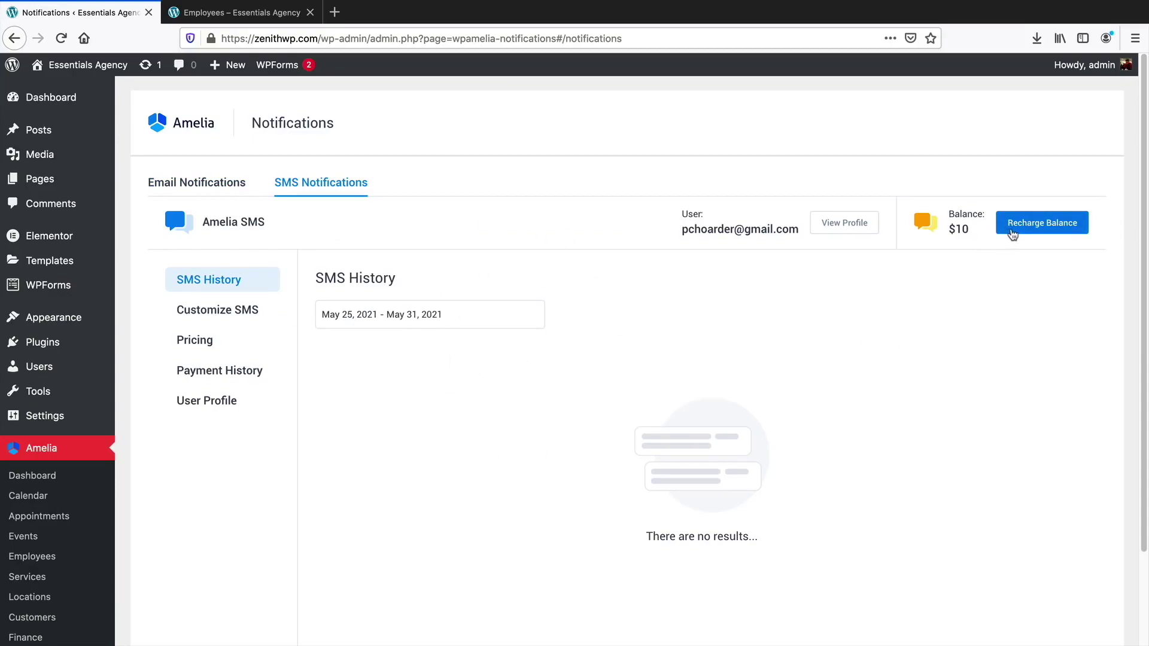
click(1011, 234)
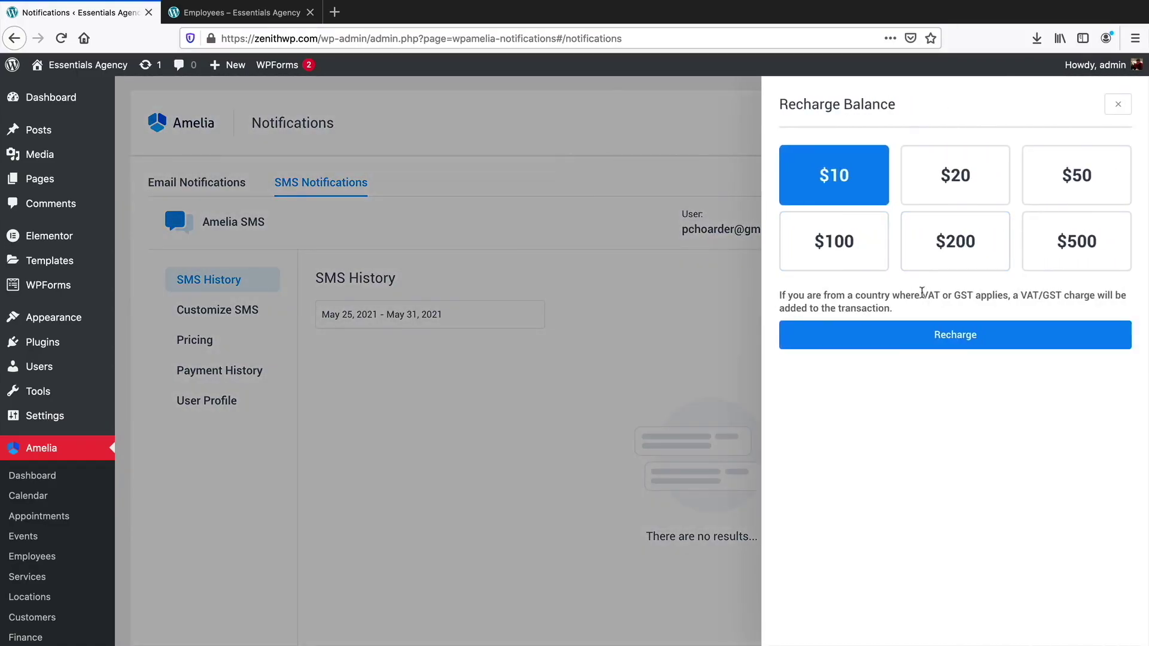
click(1117, 105)
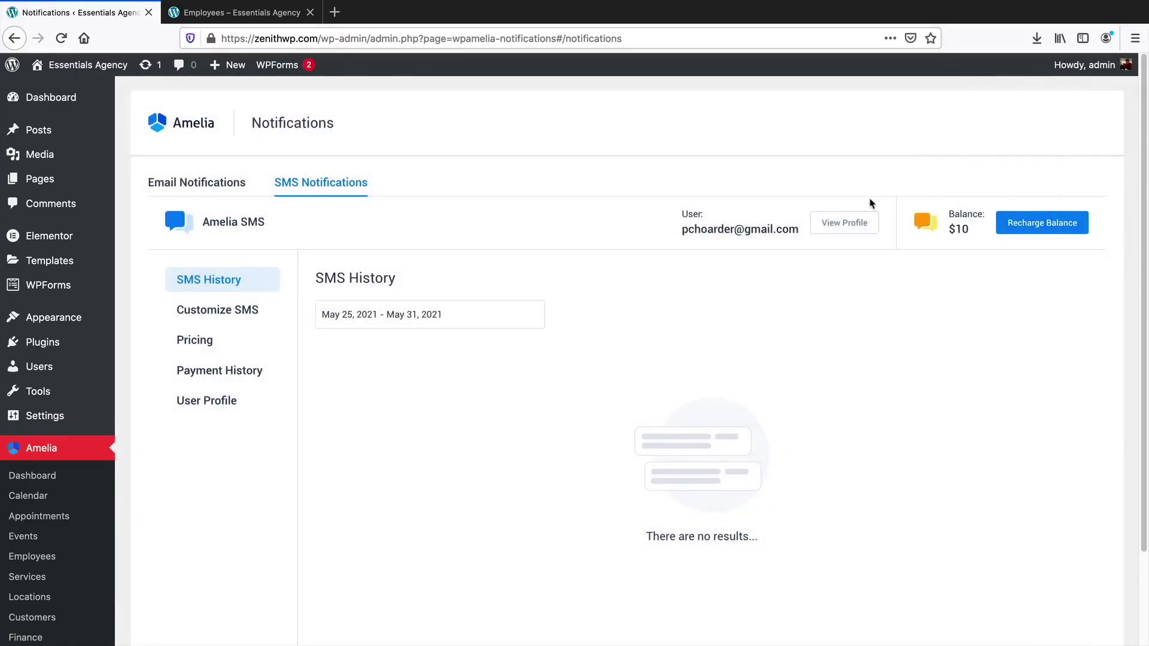
click(238, 318)
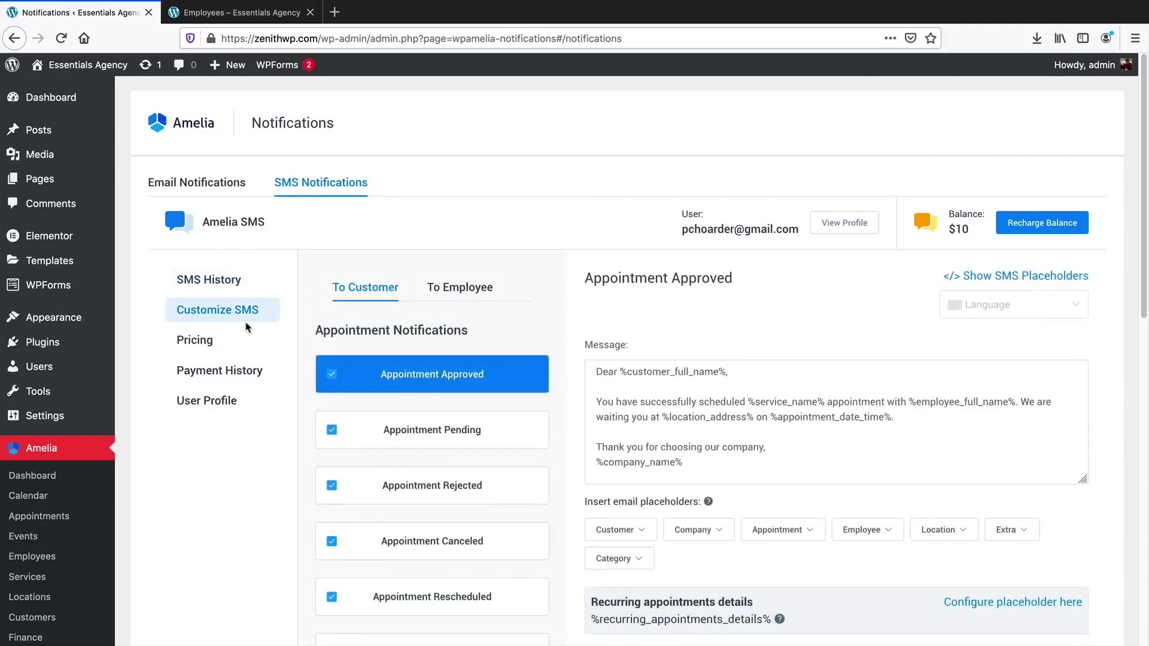
- Browse SMS payment history and user profile, ending on United States carrier pricing at $0.01125
click(226, 342)
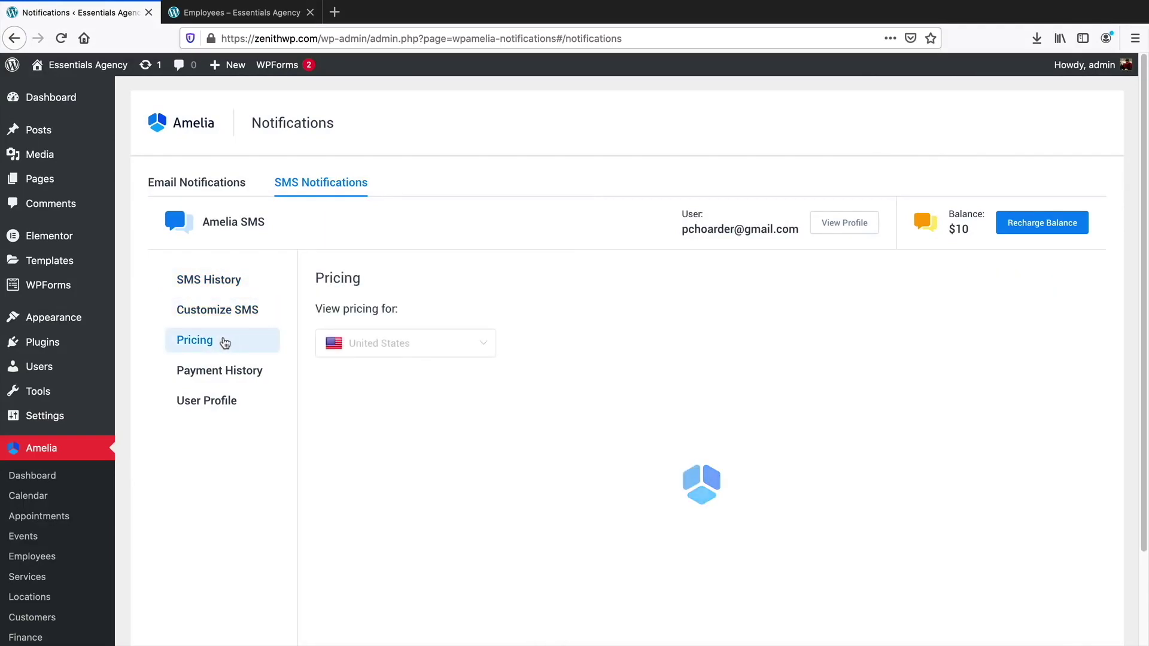
scroll(225, 342, down, 1)
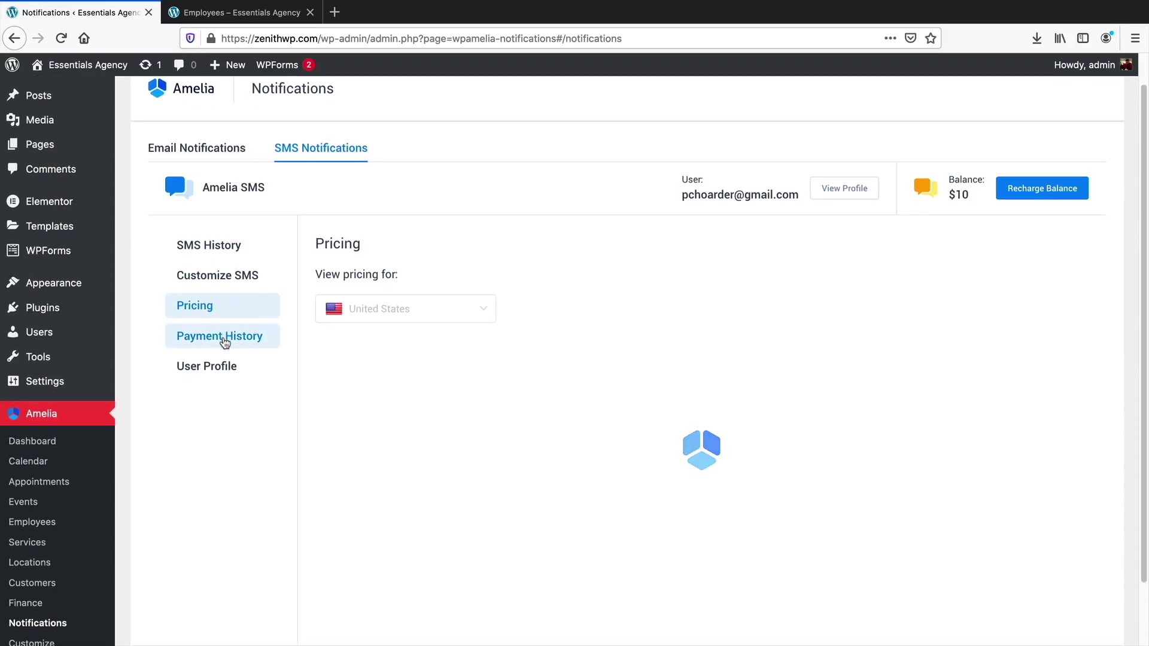
click(224, 342)
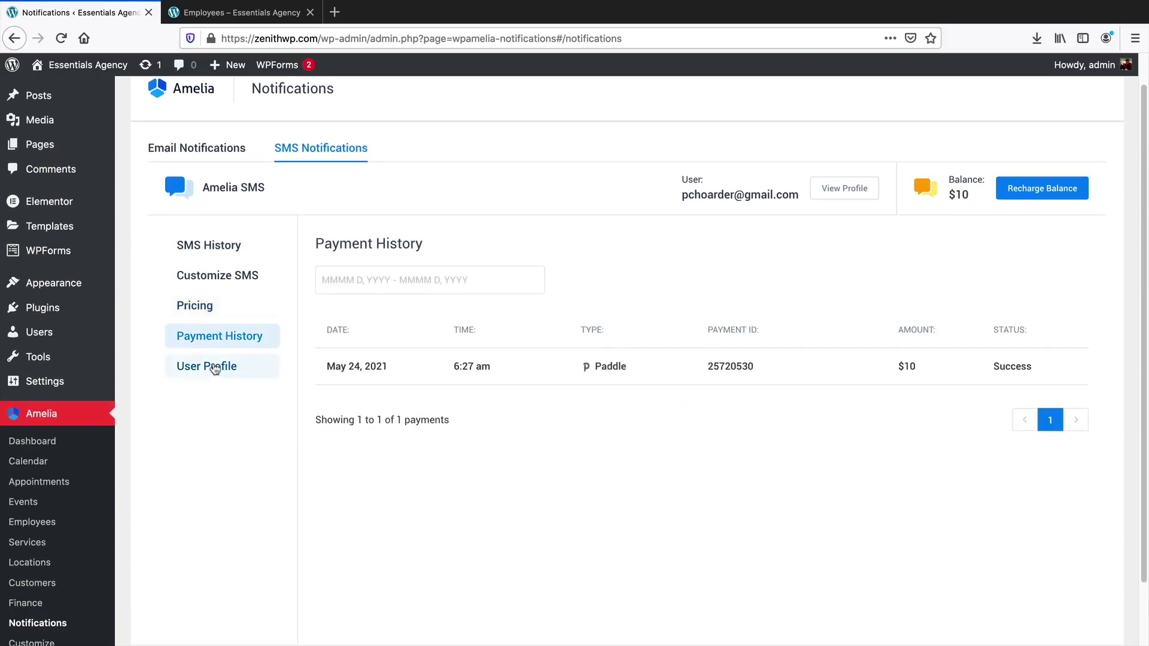
click(214, 368)
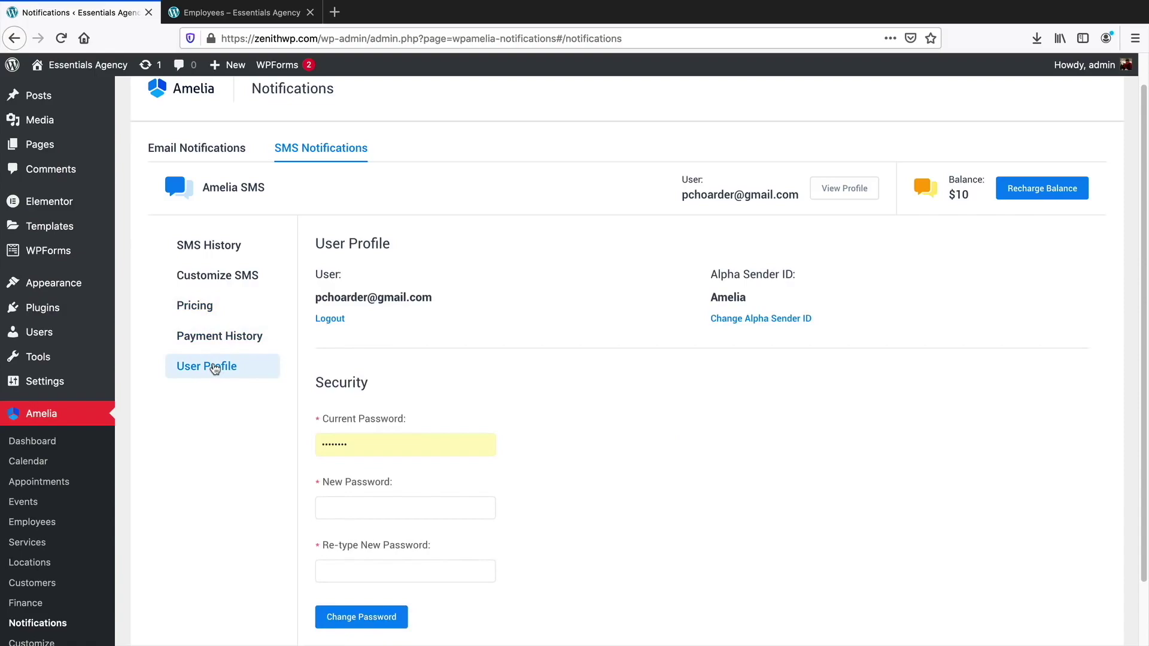
scroll(204, 363, down, 1)
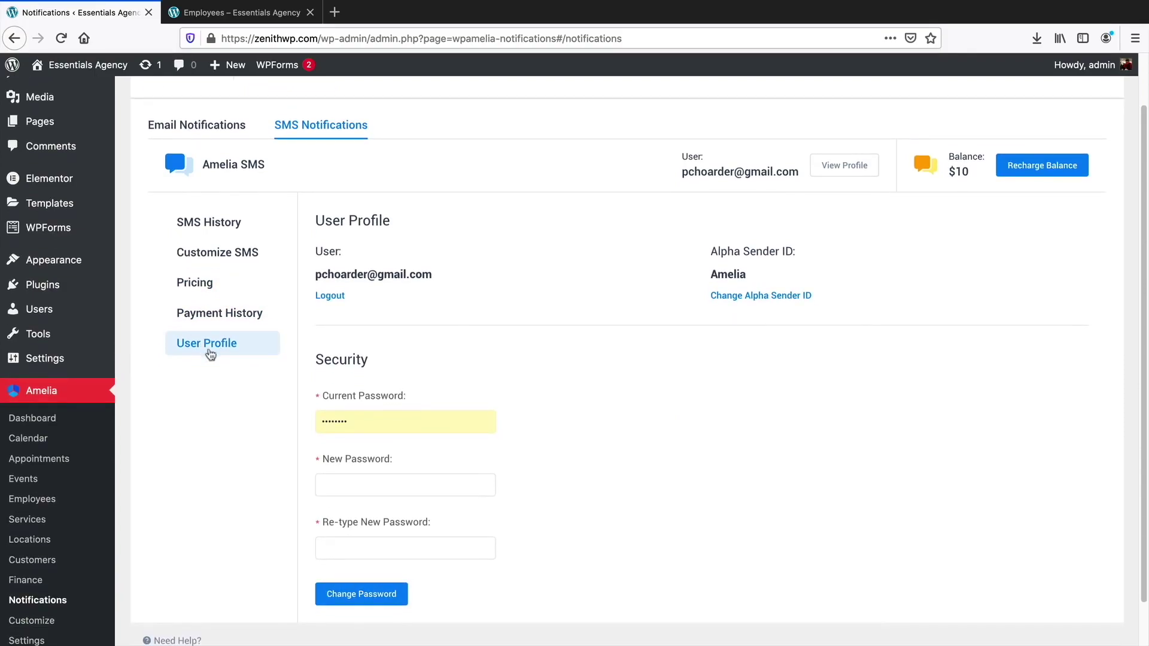
scroll(220, 340, down, 2)
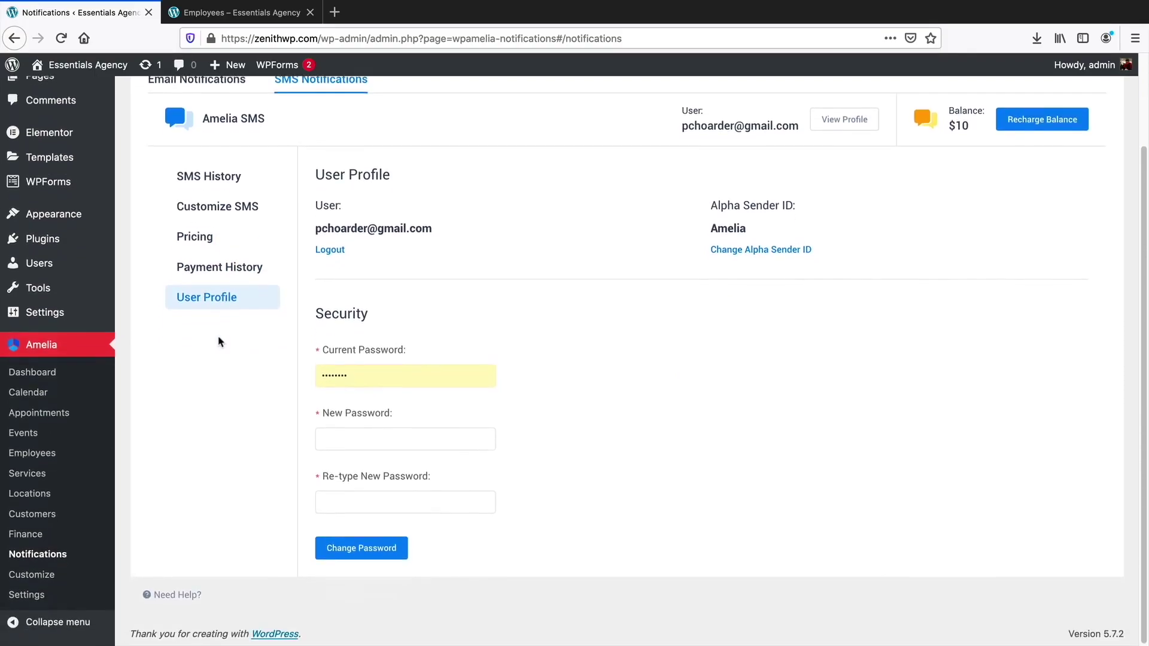
scroll(221, 338, up, 5)
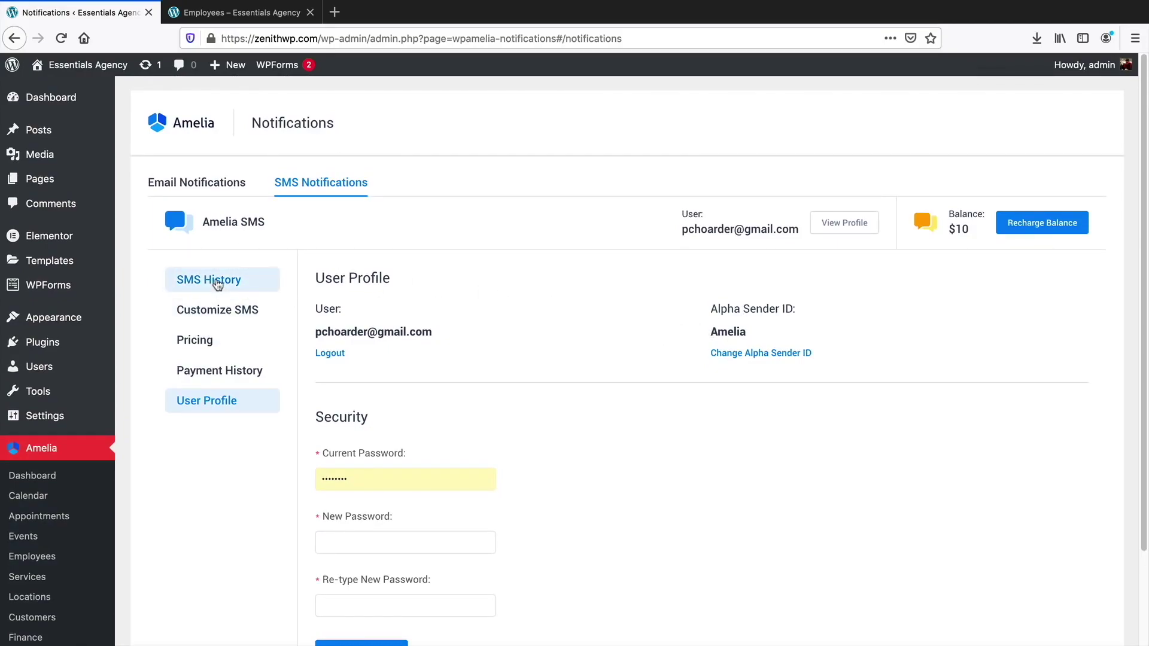
click(217, 346)
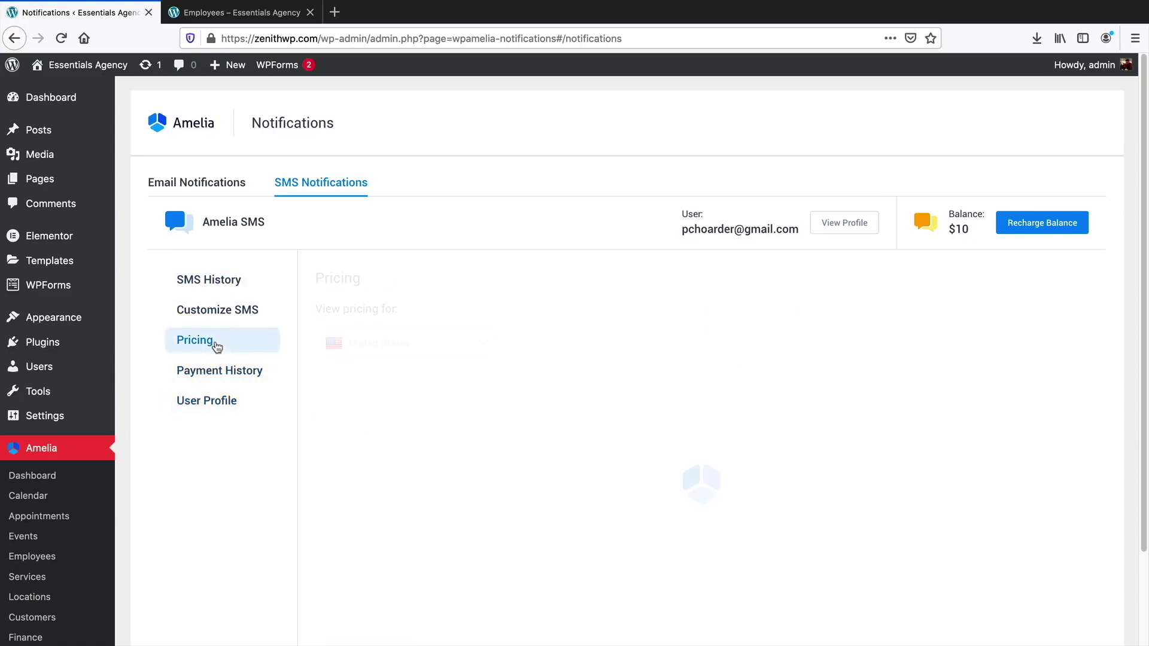
scroll(467, 353, down, 1)
scroll(468, 353, down, 2)
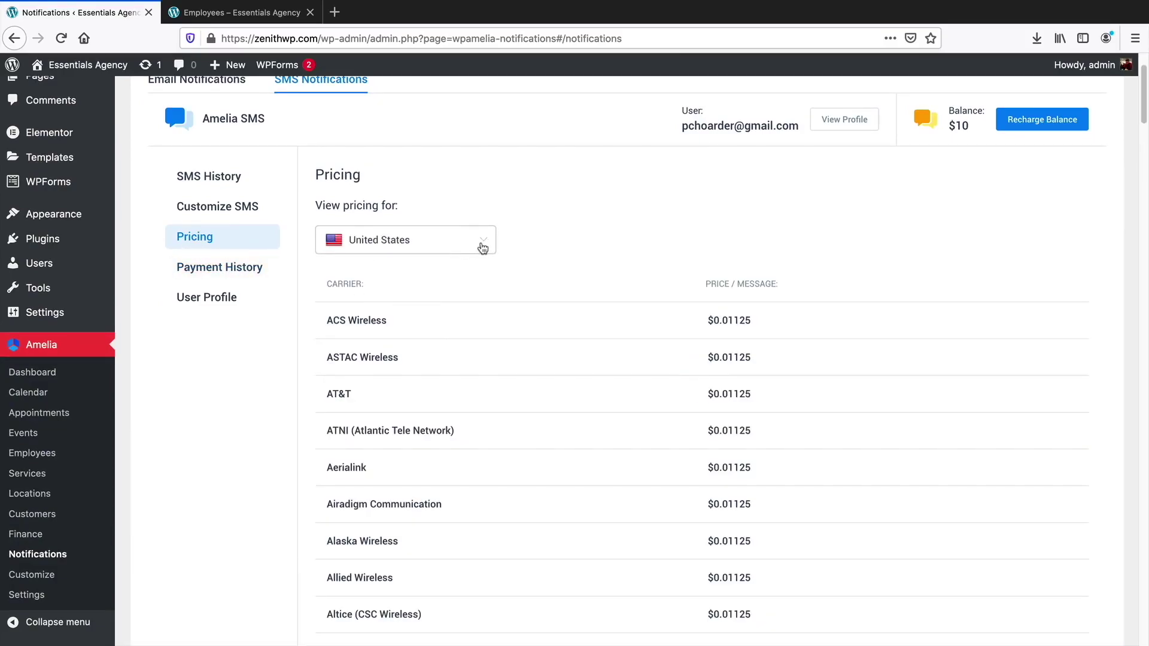
scroll(487, 256, down, 3)
drag(758, 292, 447, 297)
scroll(453, 424, down, 3)
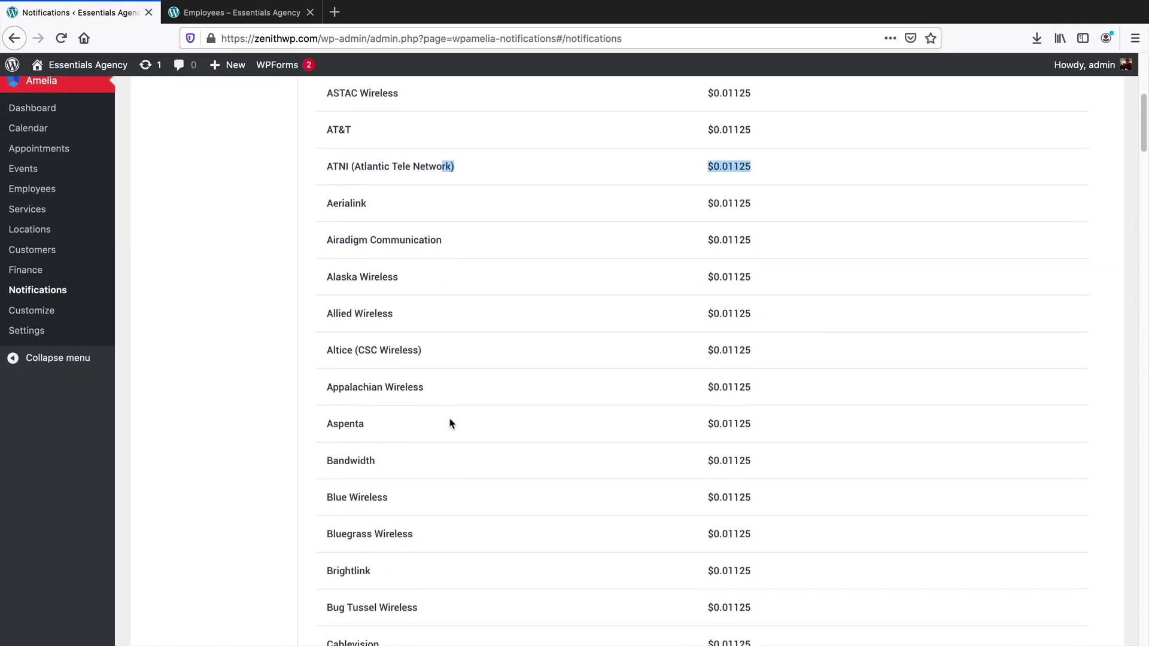
scroll(451, 423, down, 15)
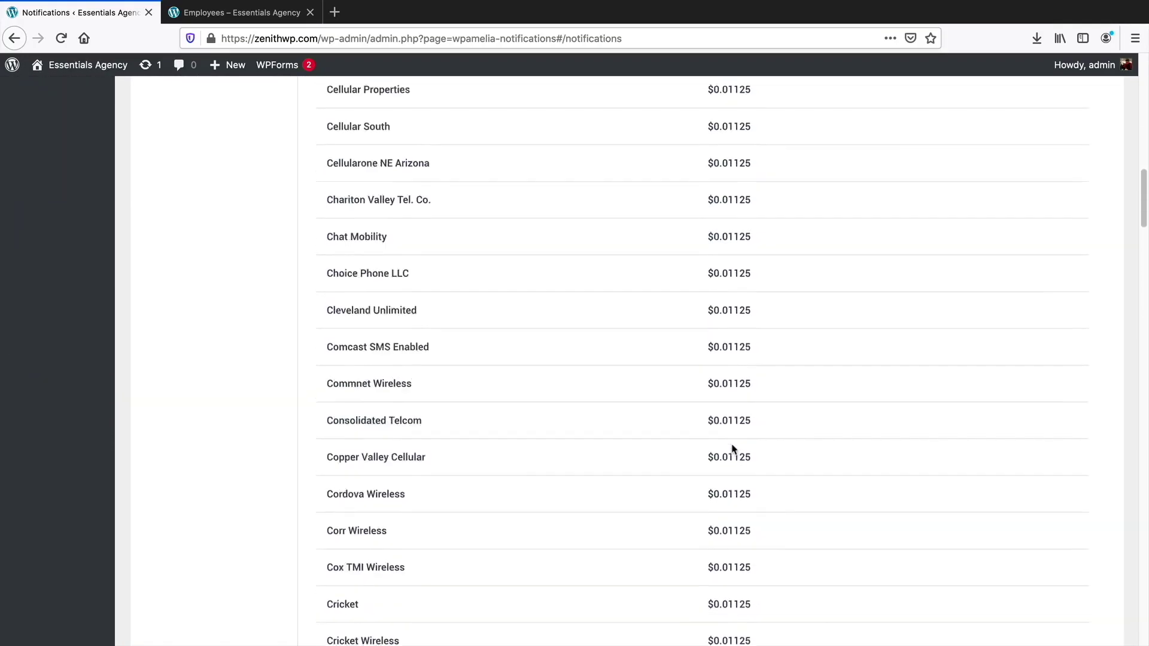
scroll(732, 446, down, 20)
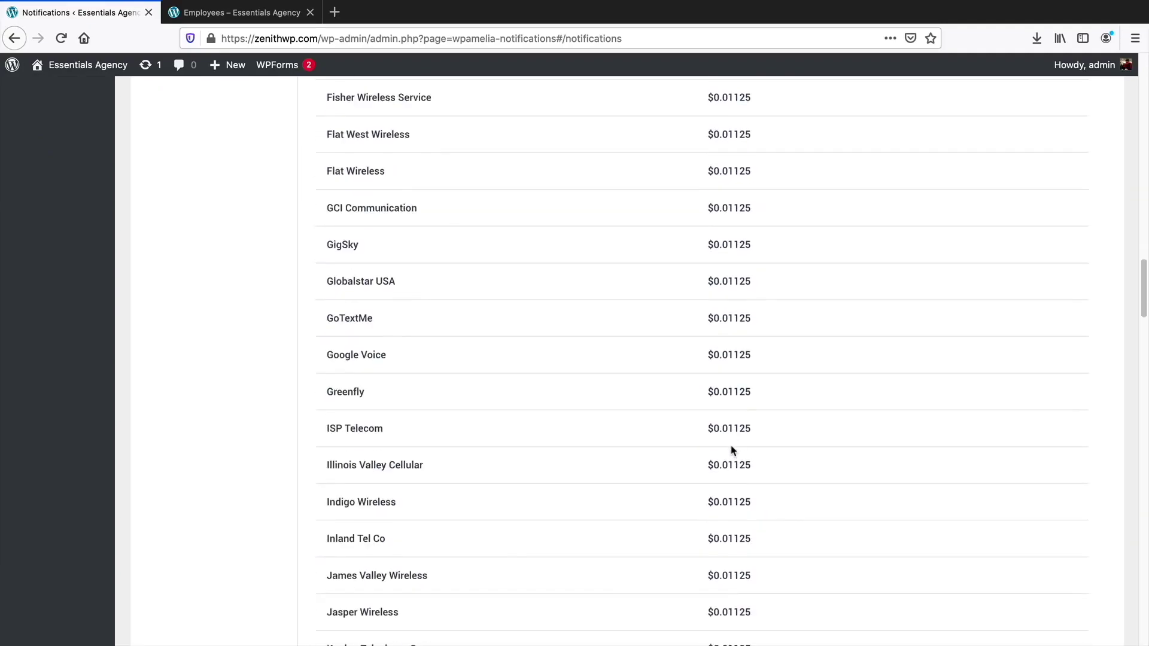
scroll(731, 453, down, 10)
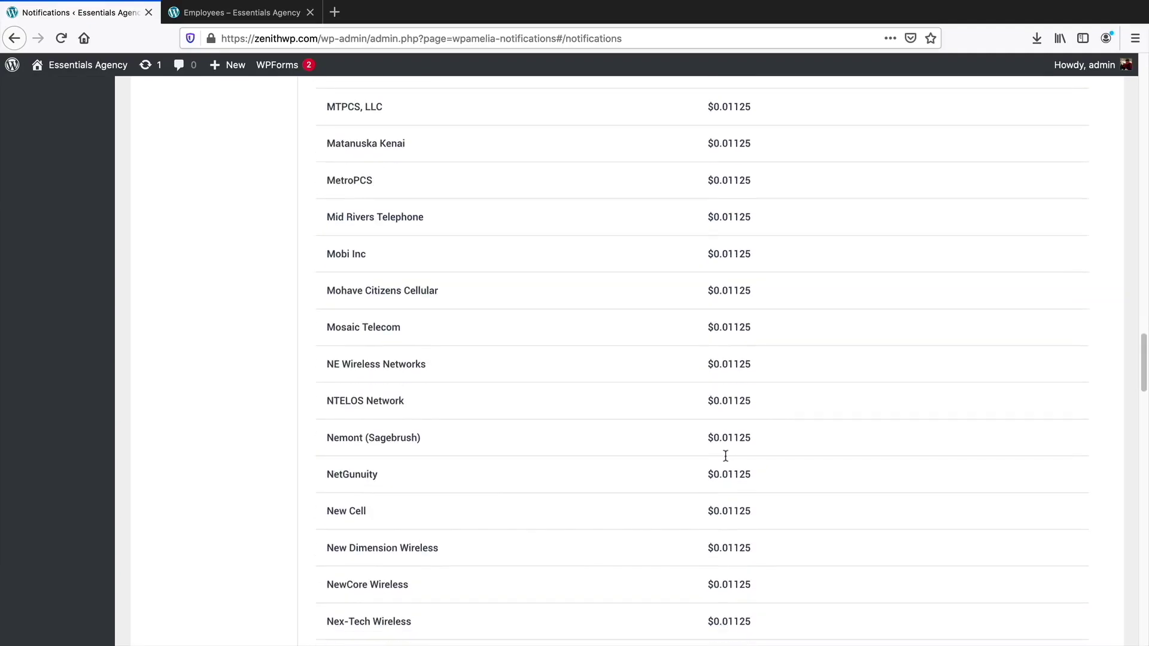
scroll(741, 464, down, 20)
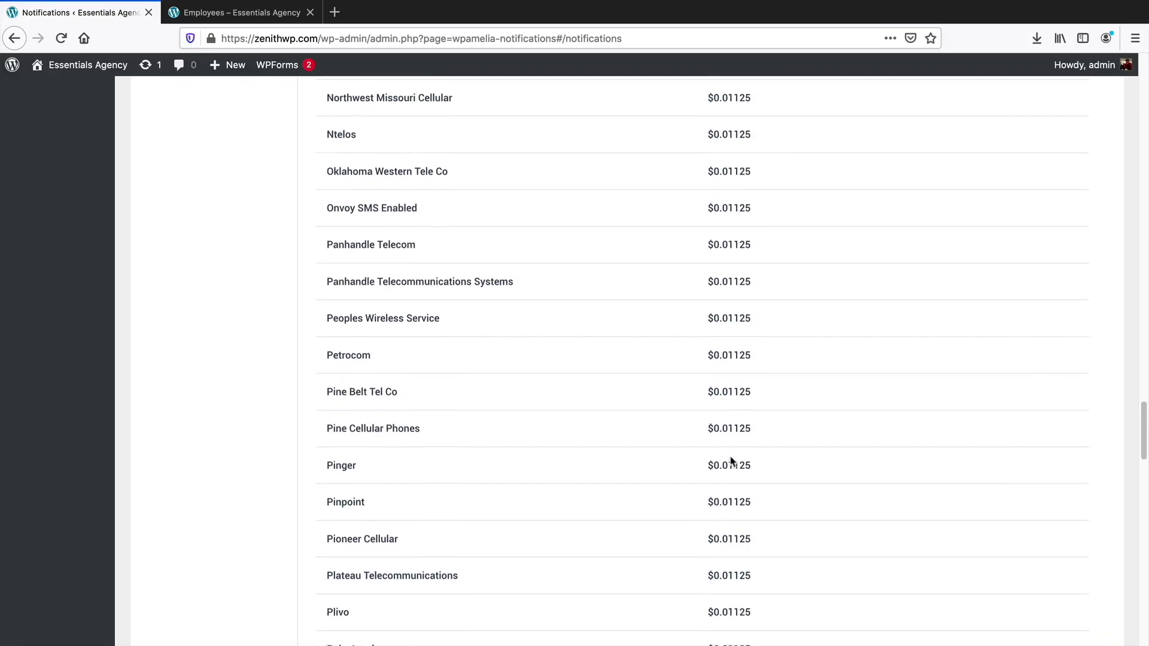
scroll(729, 458, down, 20)
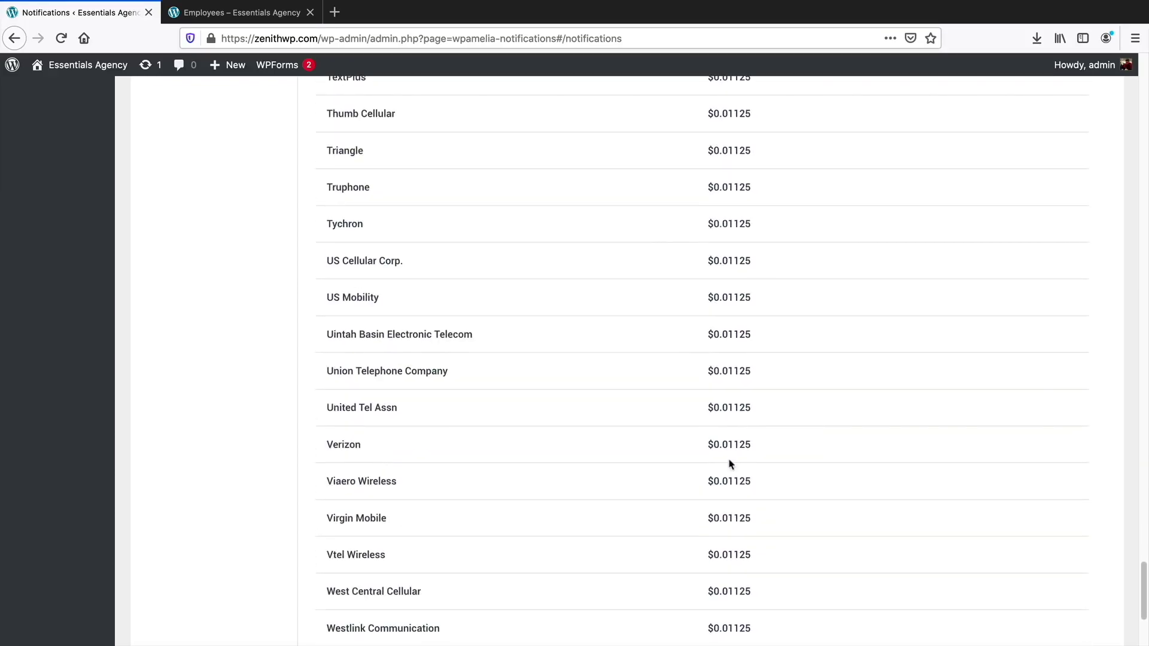
drag(513, 534, 341, 295)
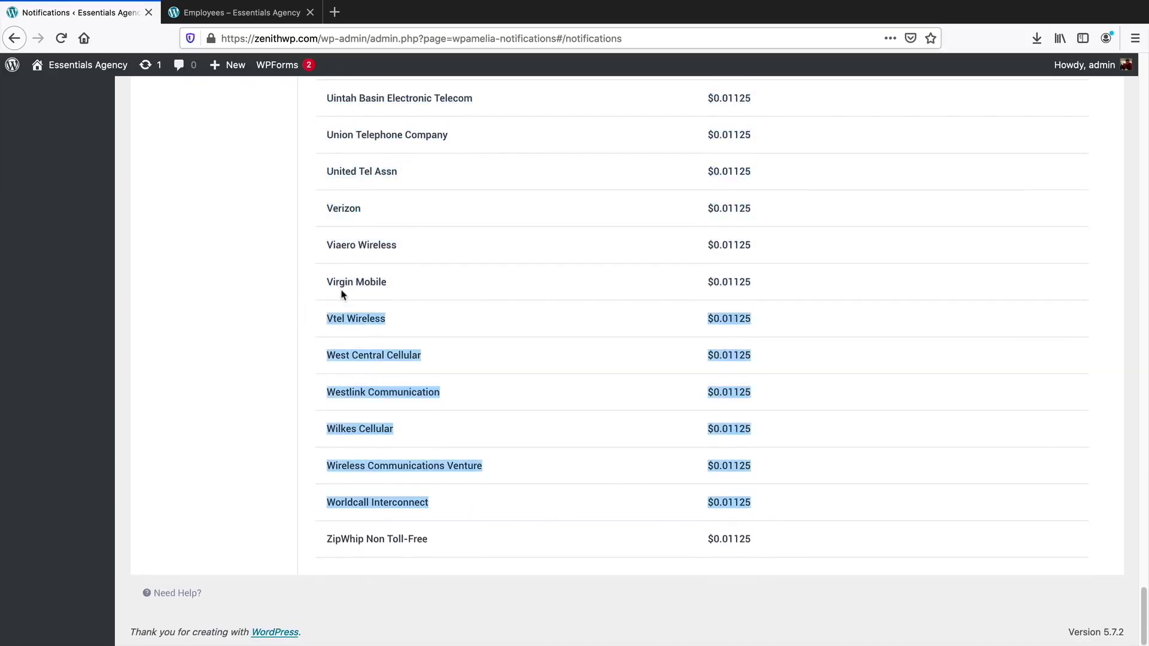
click(359, 335)
triple_click(454, 305)
triple_click(377, 210)
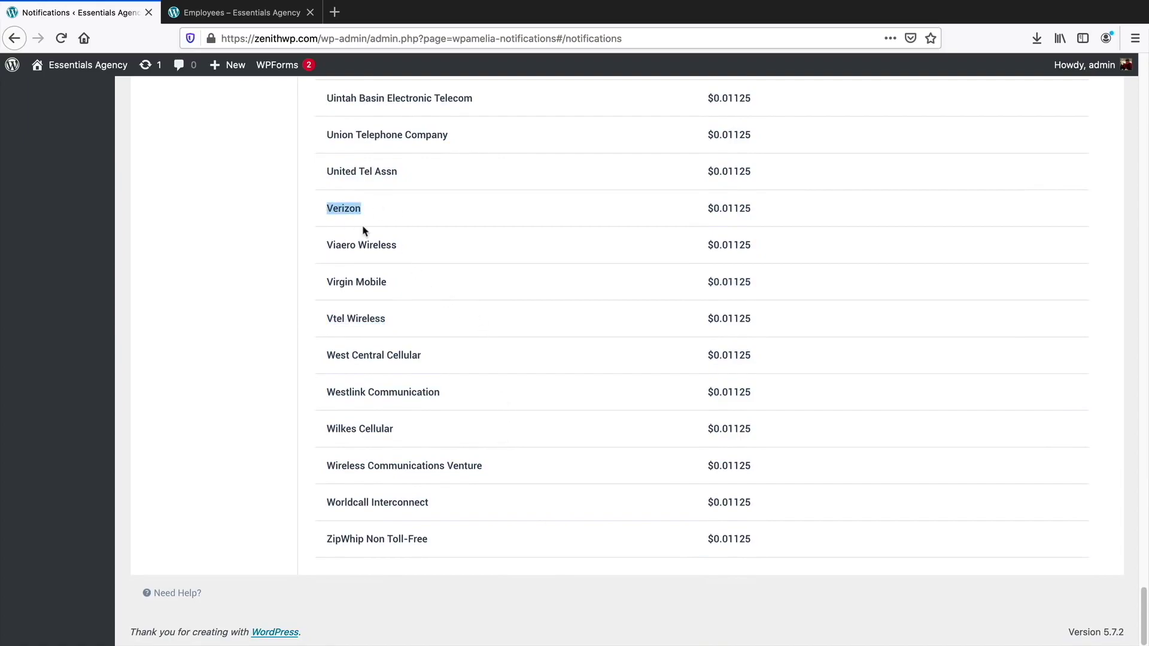
scroll(433, 377, up, 20)
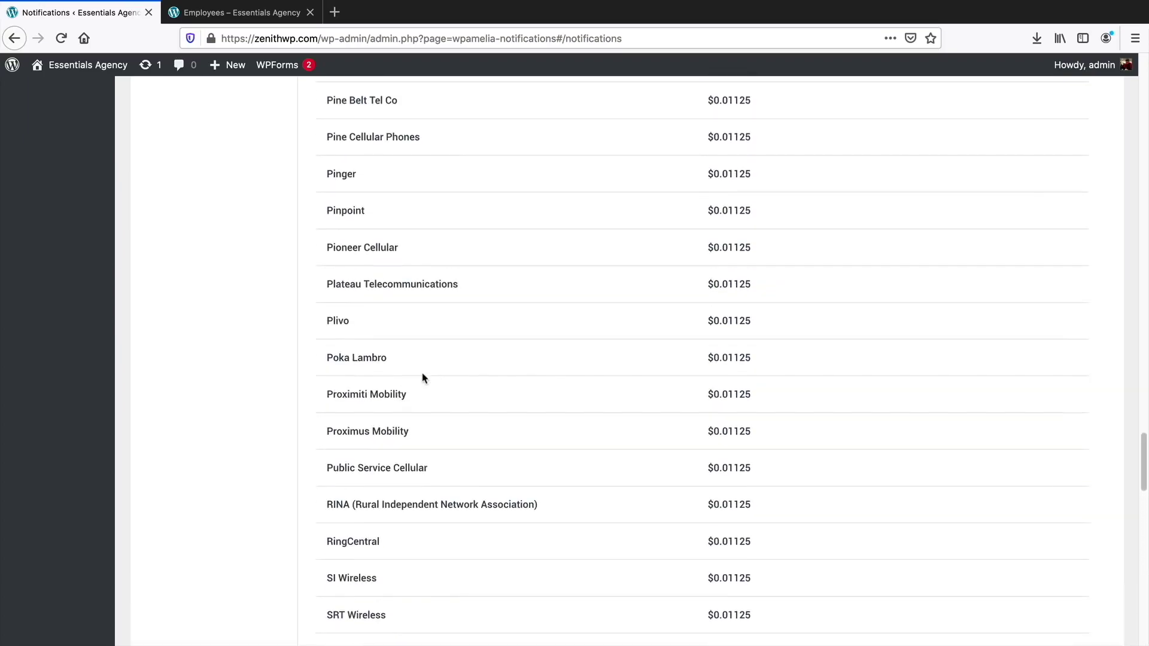
drag(1143, 422, 1133, 91)
scroll(1133, 91, up, 3)
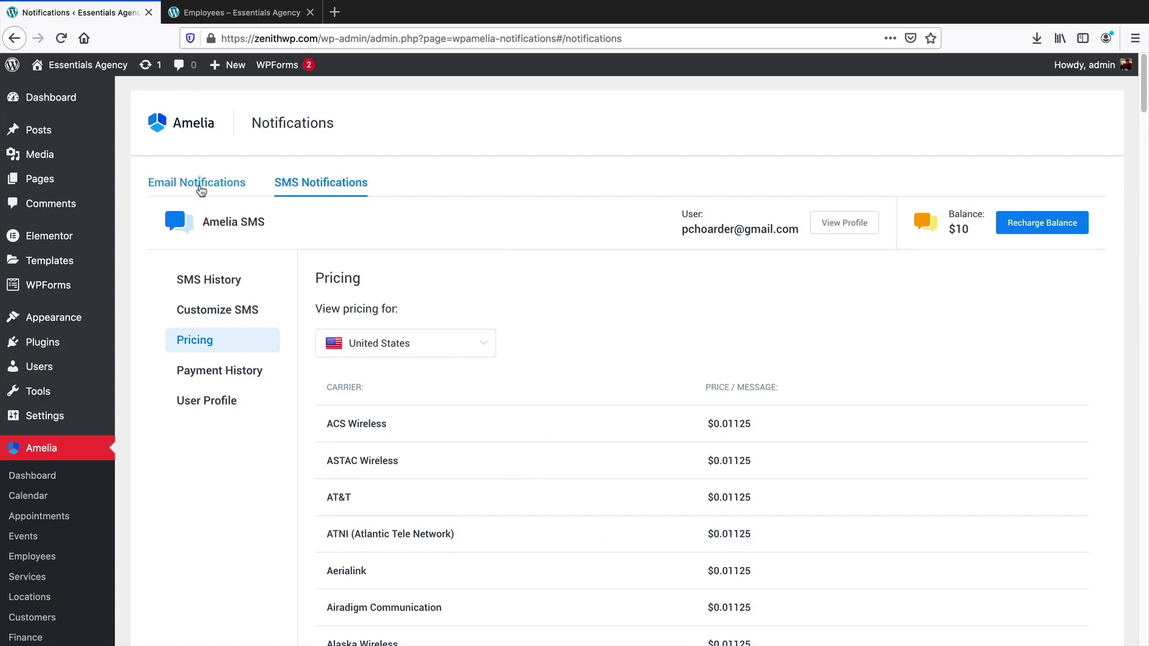
- Open Amelia's Customize page and try a red primary colour, then cancel it
click(199, 188)
scroll(159, 472, down, 3)
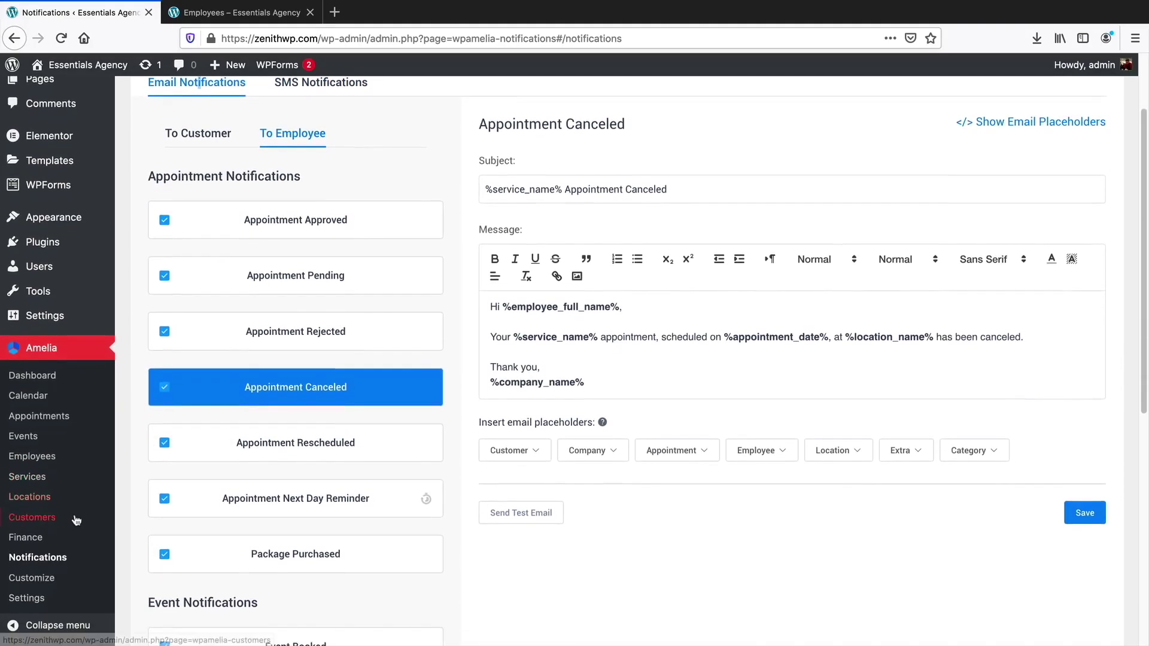
click(31, 574)
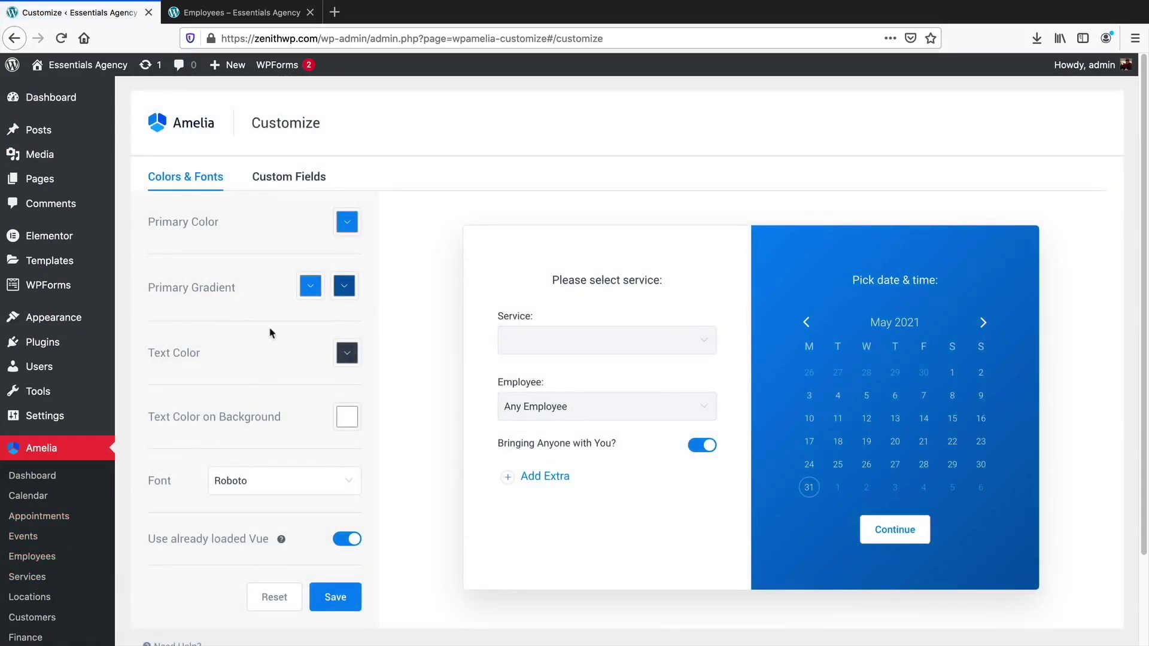
click(352, 225)
drag(426, 323, 425, 270)
click(452, 247)
click(450, 207)
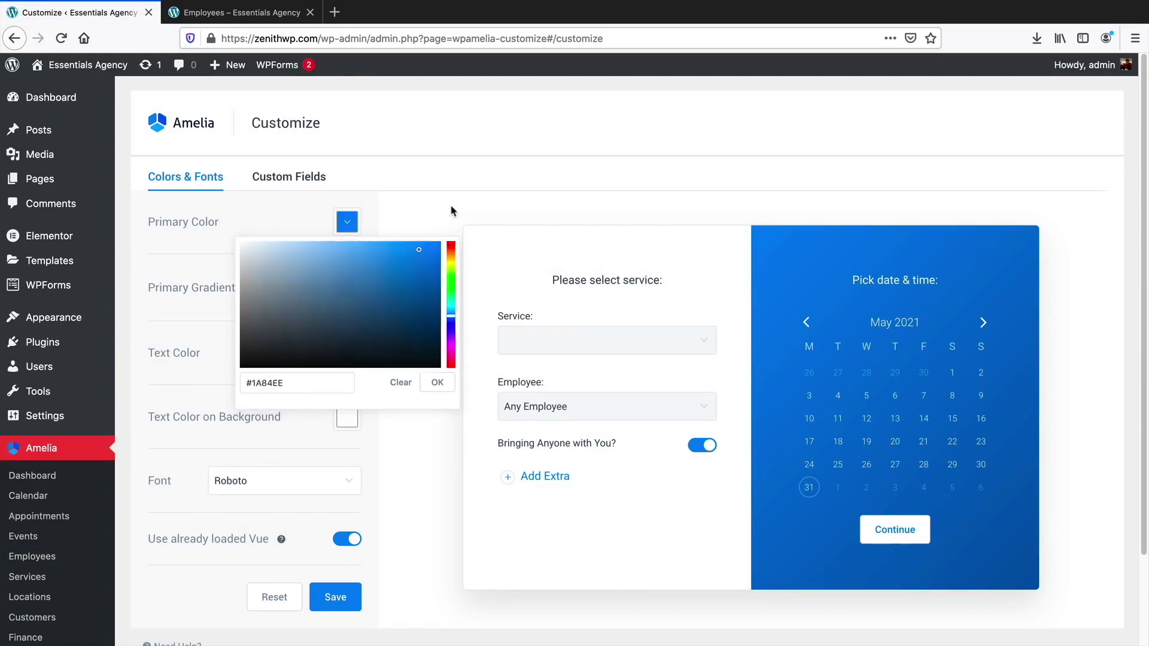
- Set the Primary Gradient colours to purple and black, leaving the primary colour unchanged
click(314, 291)
drag(416, 390, 397, 436)
click(401, 449)
click(346, 286)
click(432, 449)
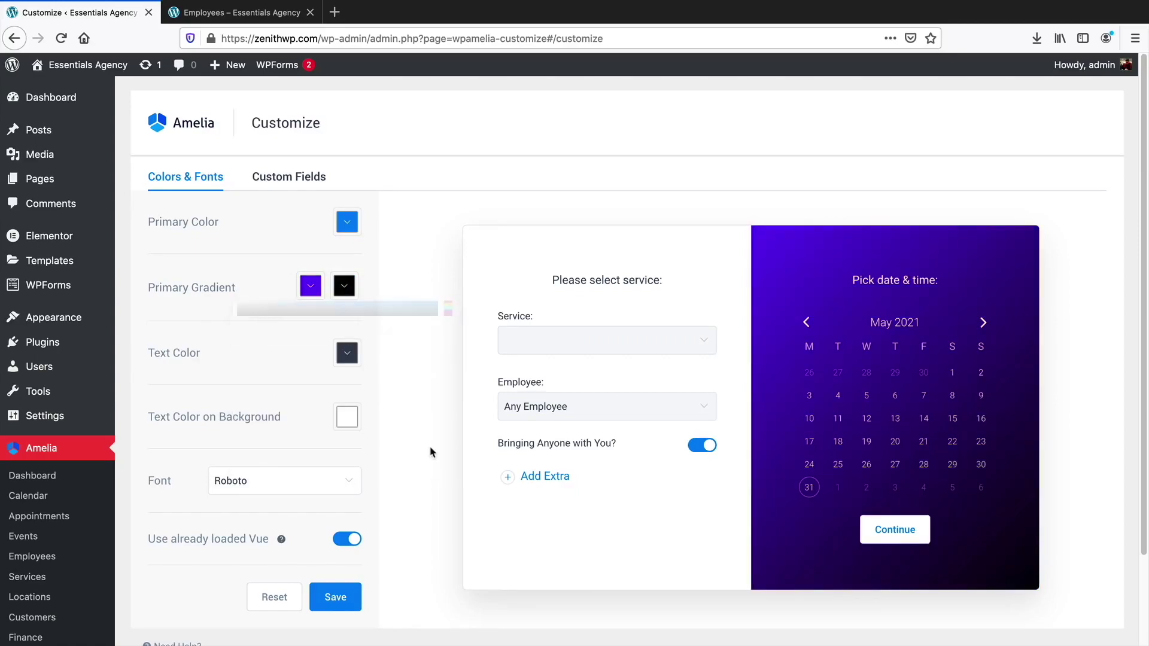
click(347, 222)
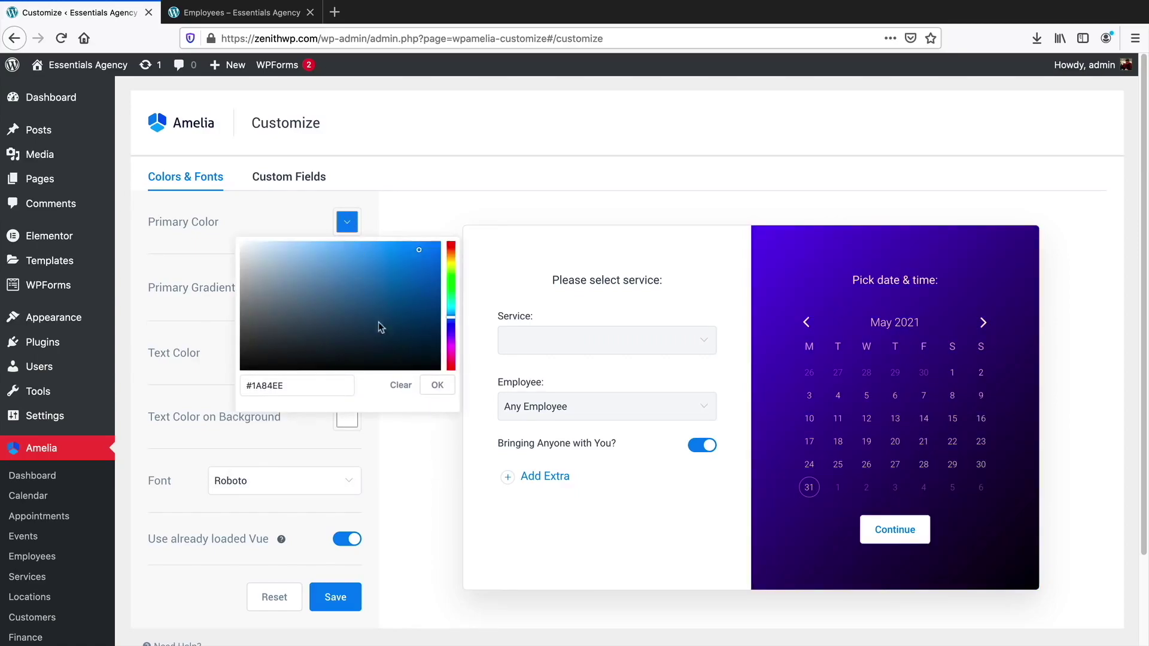
click(428, 452)
- Open the Custom Fields tab, which has no fields yet
scroll(429, 450, down, 1)
scroll(430, 450, down, 2)
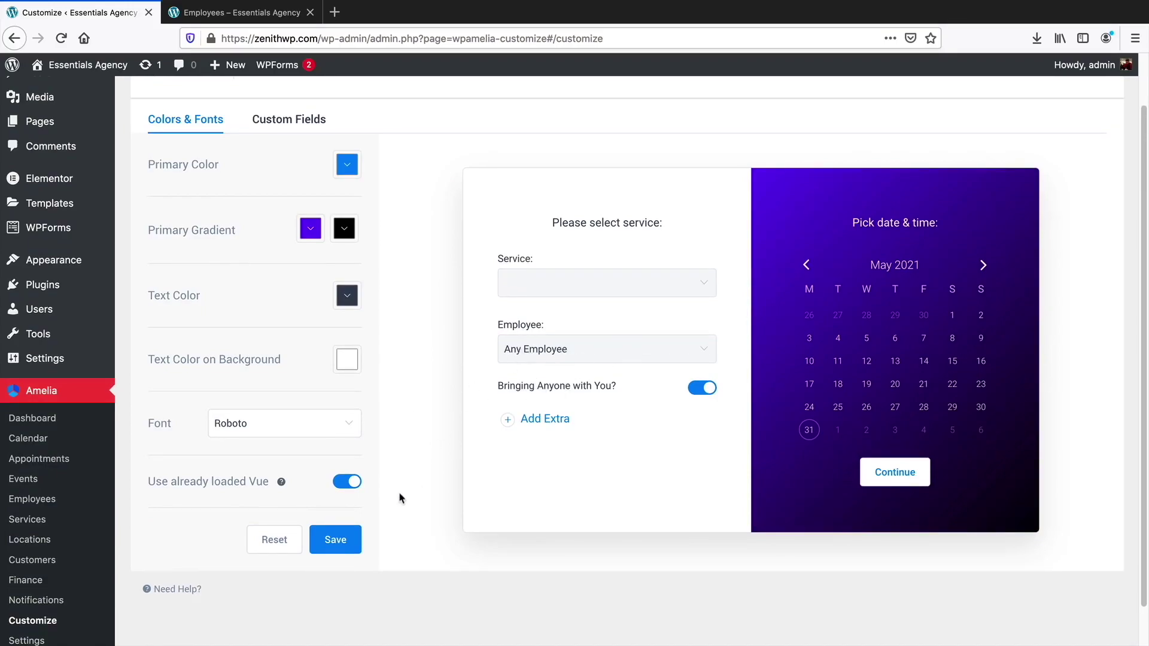
scroll(254, 373, up, 2)
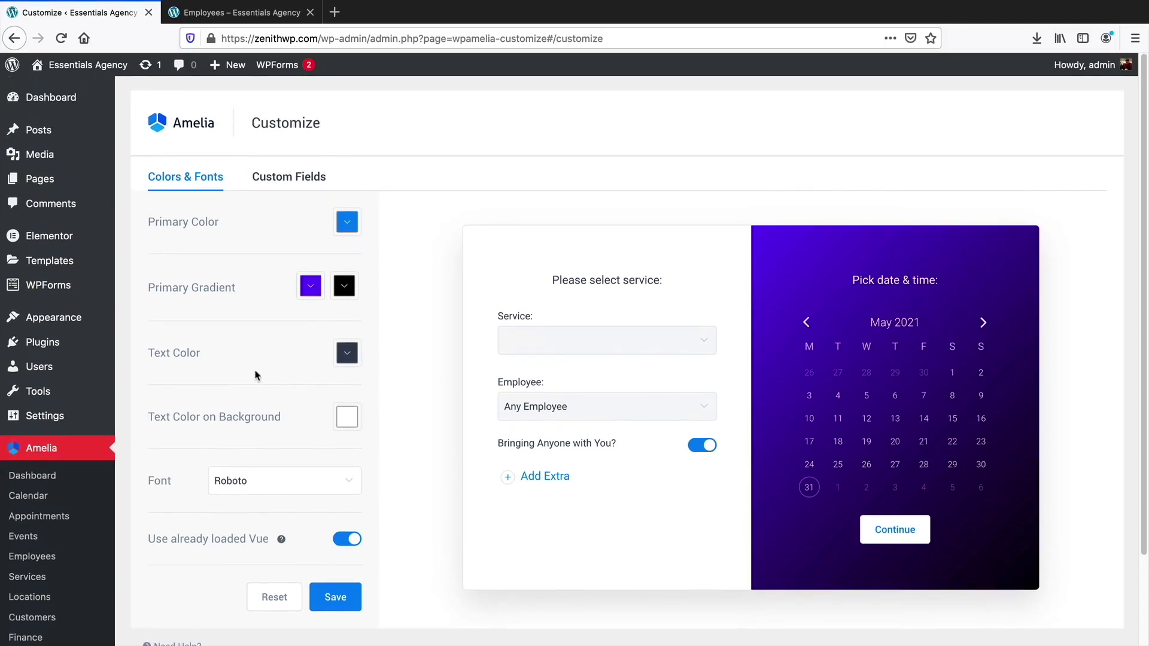
click(292, 183)
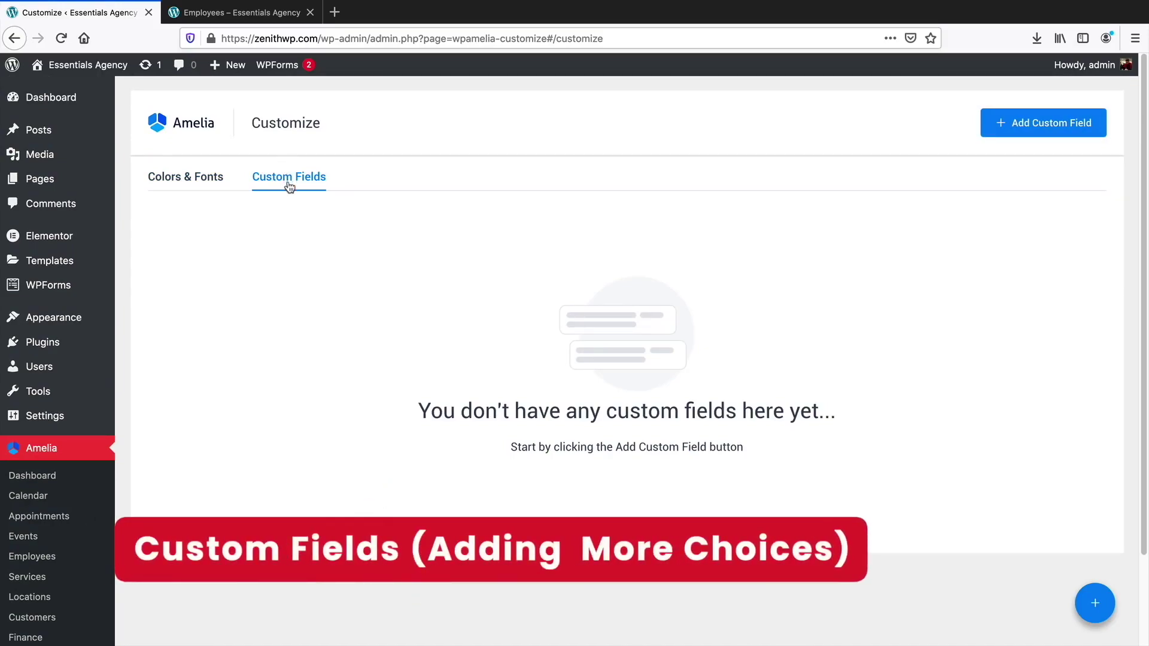
- Open the Add Custom Field panel listing Text, Selectbox, Checkbox and Date Picker types
click(1027, 129)
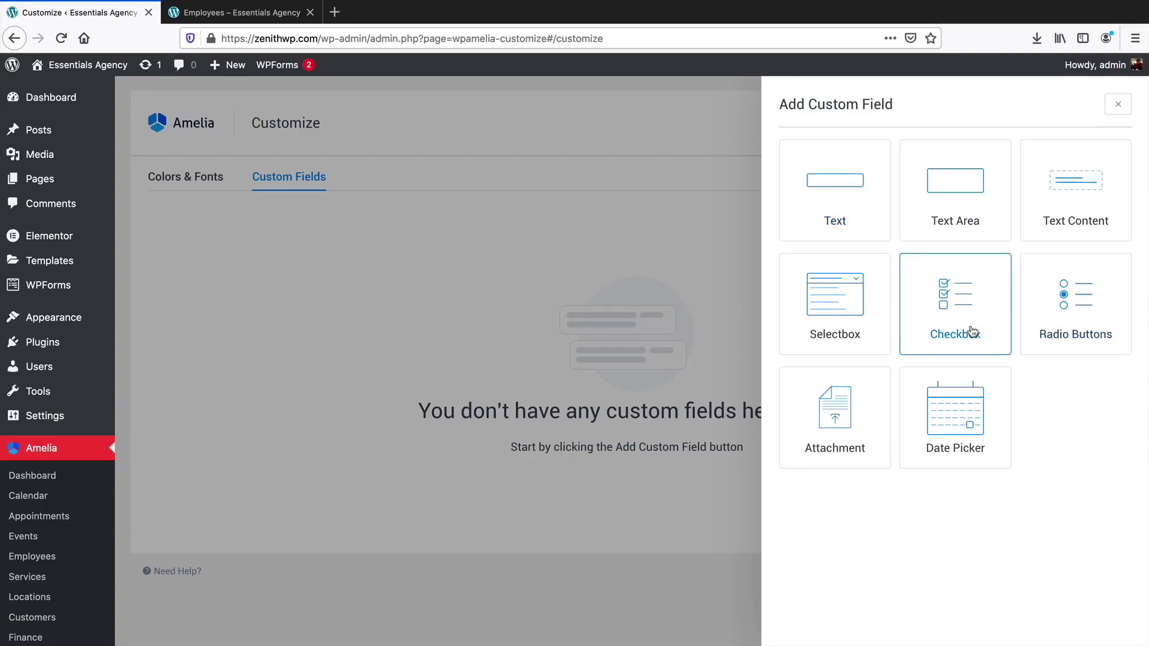
- Add a Text field labelled 'Bringing Dogs?', first assigning it to 60 Minute Consulation only
click(846, 187)
click(315, 313)
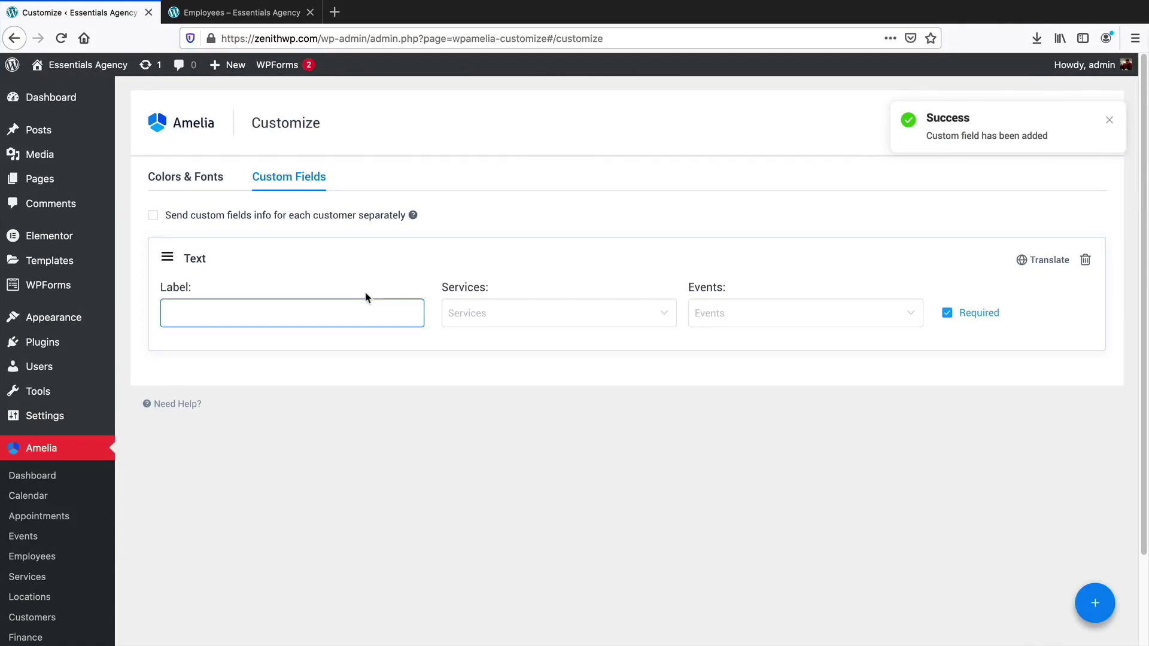
text(Bringing Dogs?)
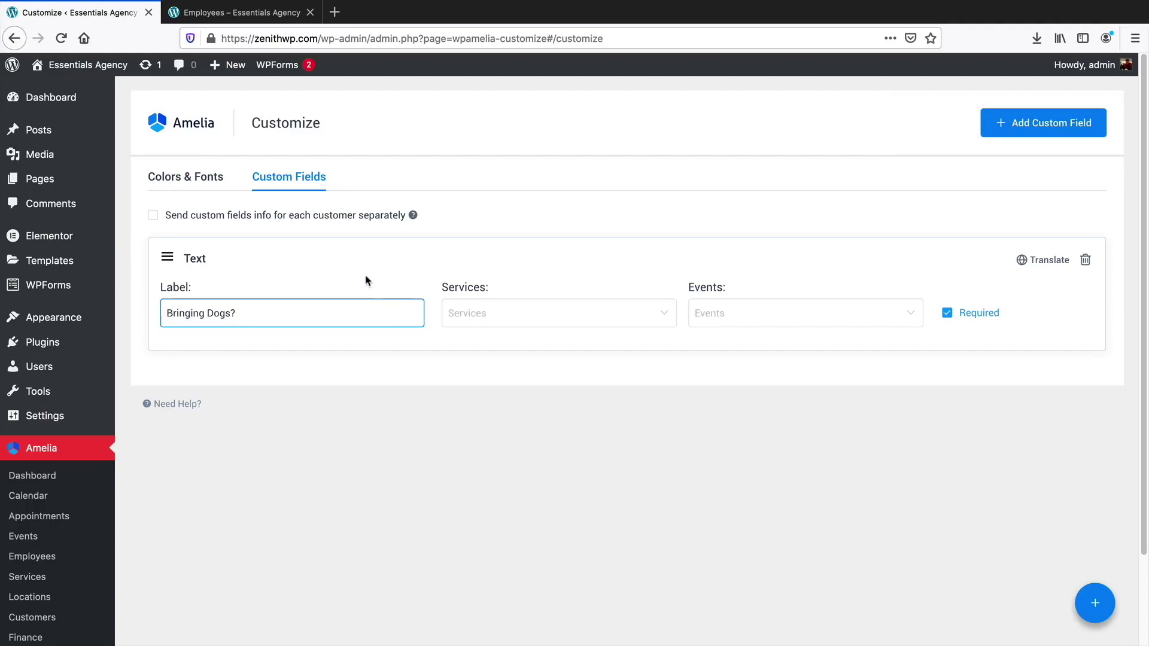
click(526, 321)
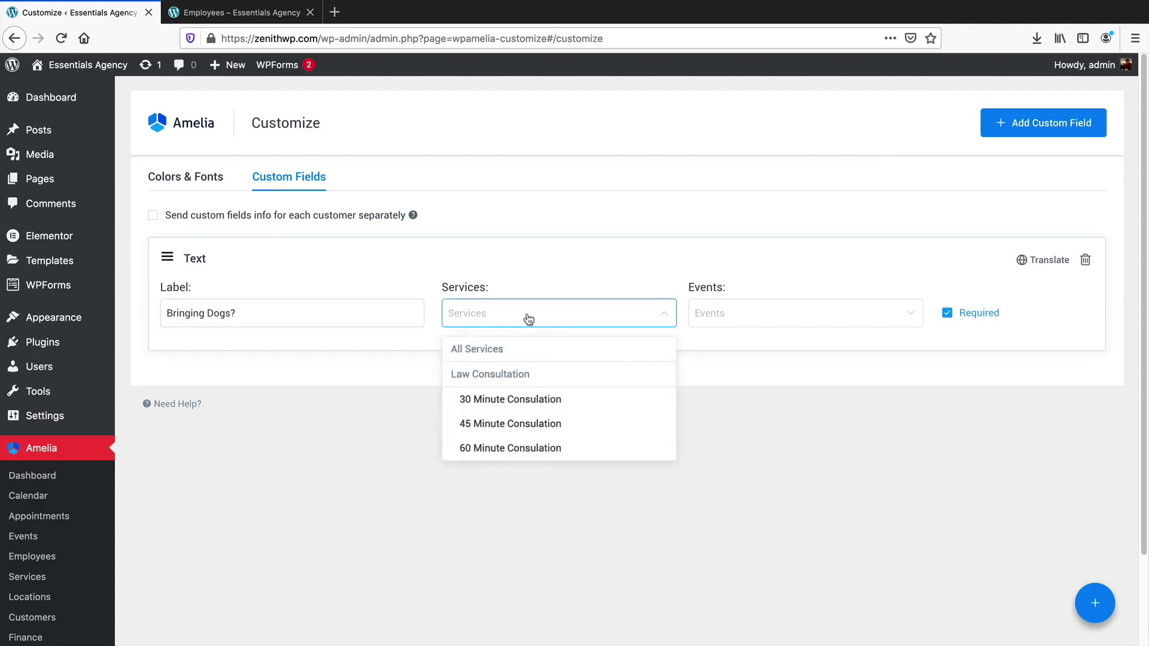
click(509, 350)
click(383, 452)
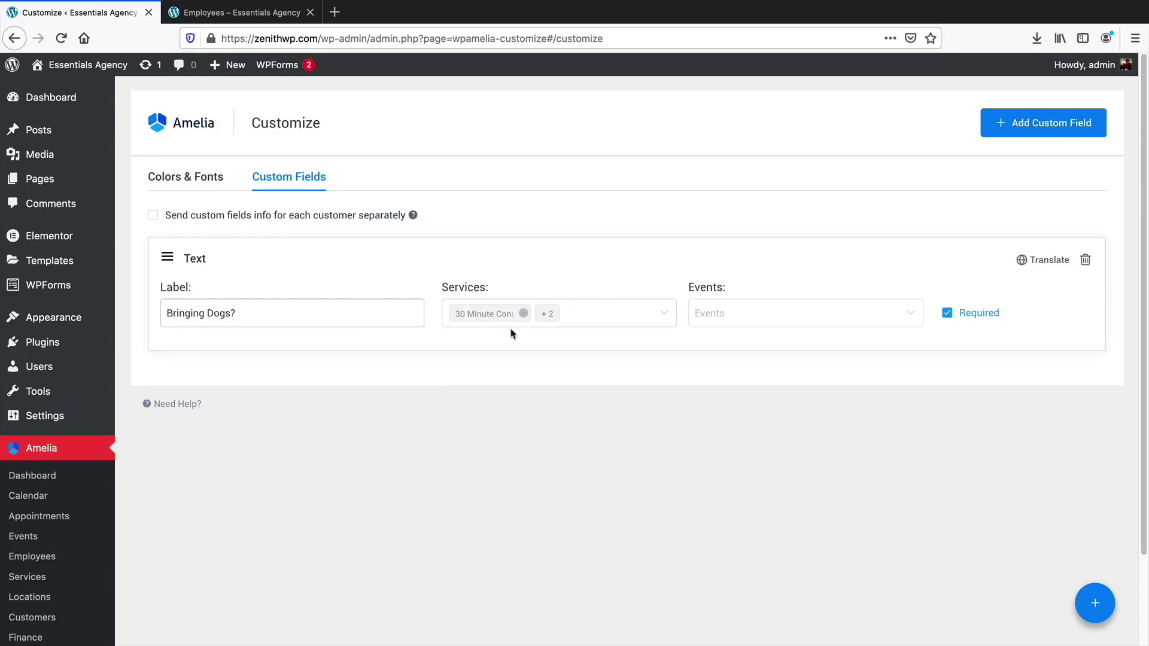
click(524, 314)
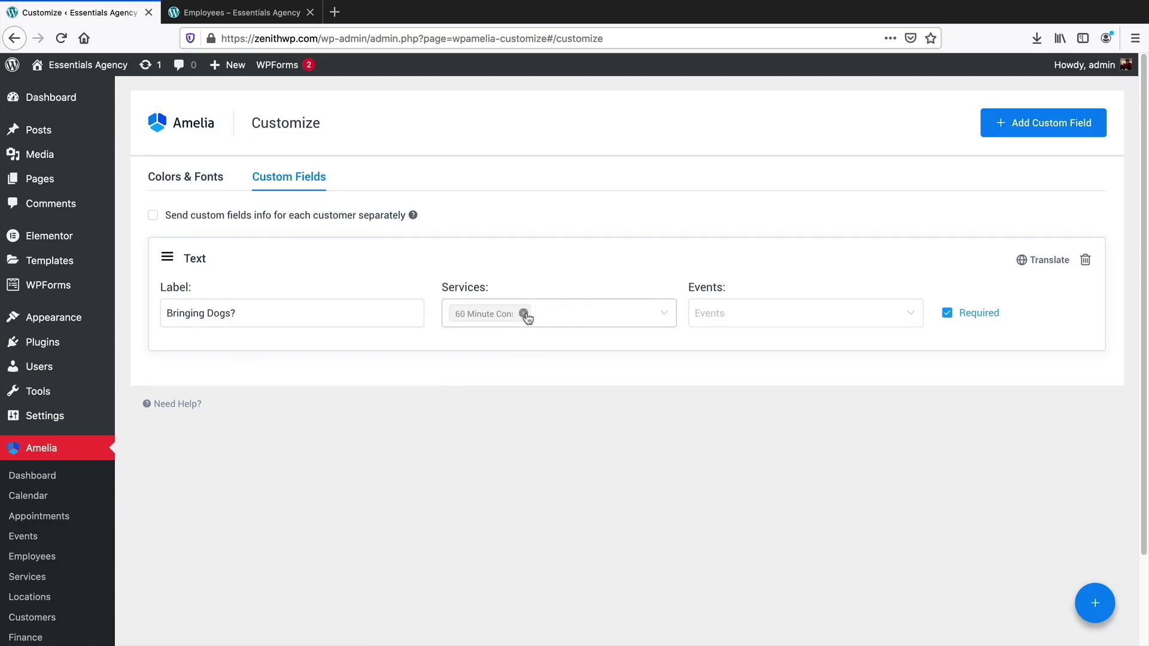
click(524, 313)
click(530, 315)
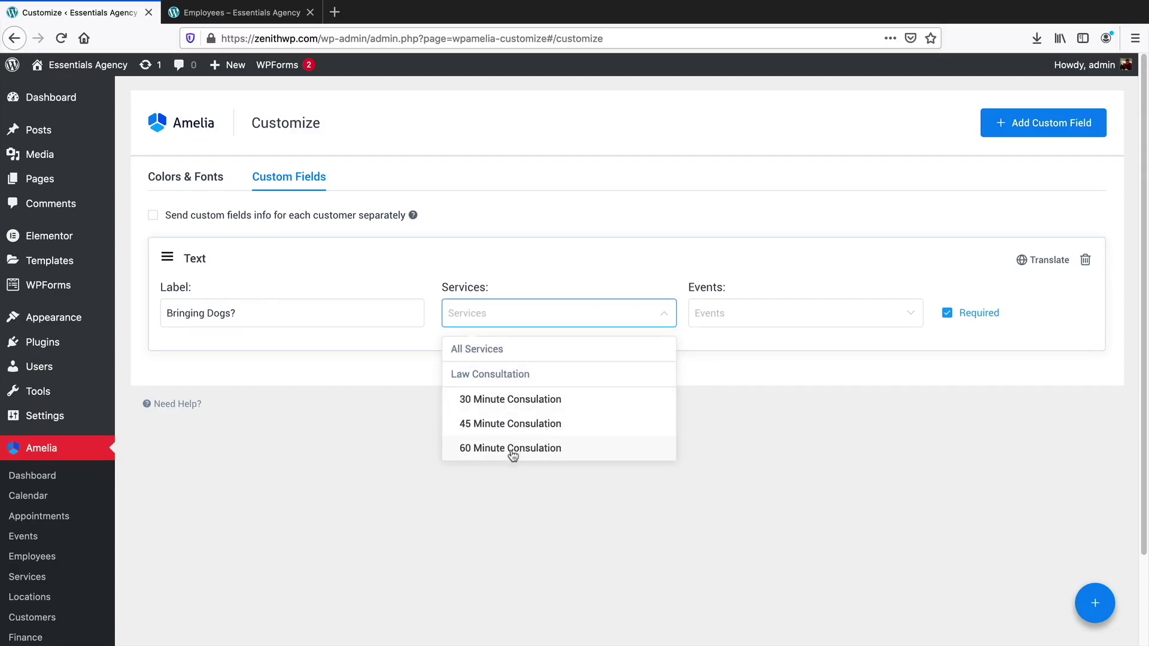
click(479, 450)
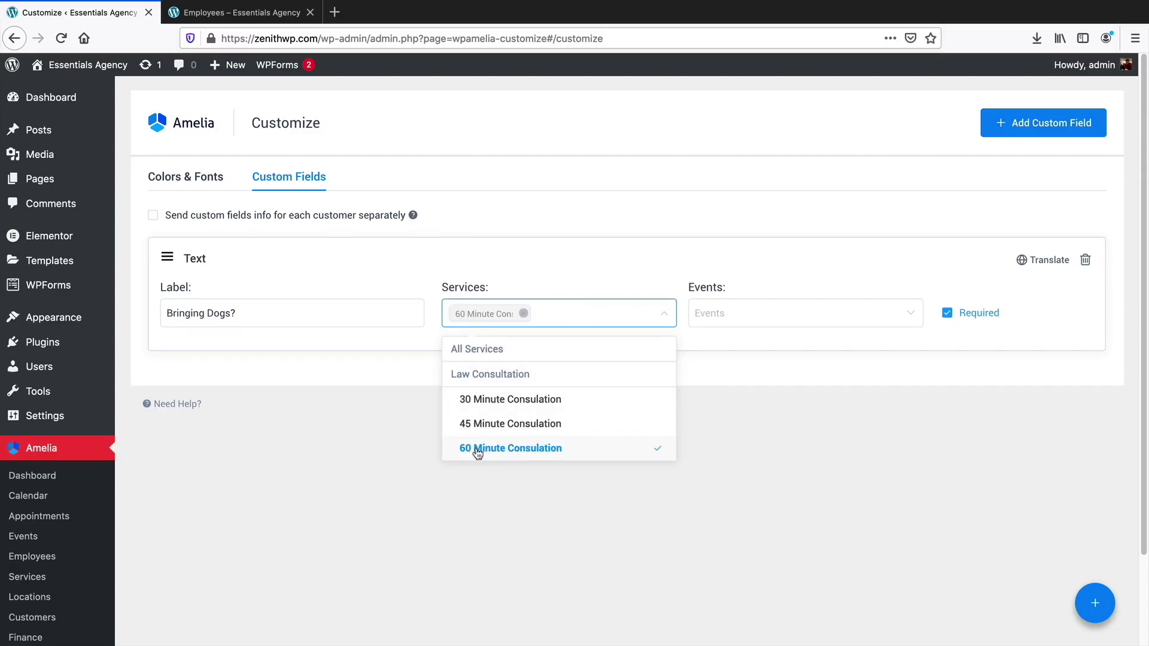
click(420, 536)
- Check the events list, reassign the field to All Services, and reopen the field types
mouse_move(271, 311)
mouse_down()
mouse_move(165, 305)
mouse_move(251, 308)
mouse_up()
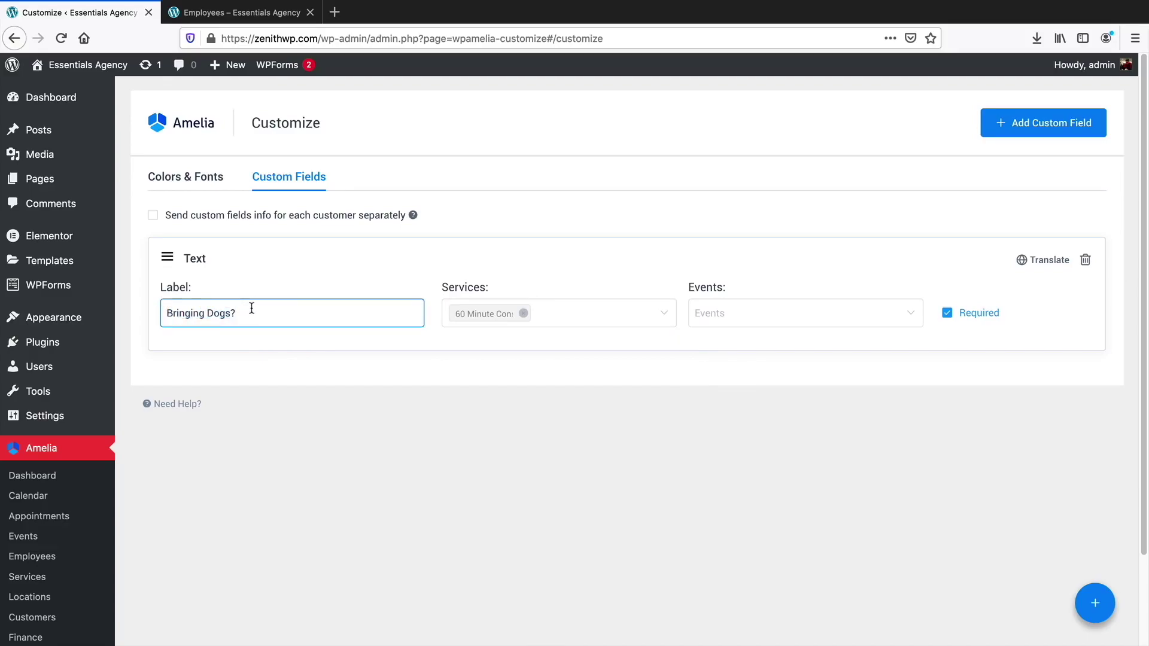
click(761, 318)
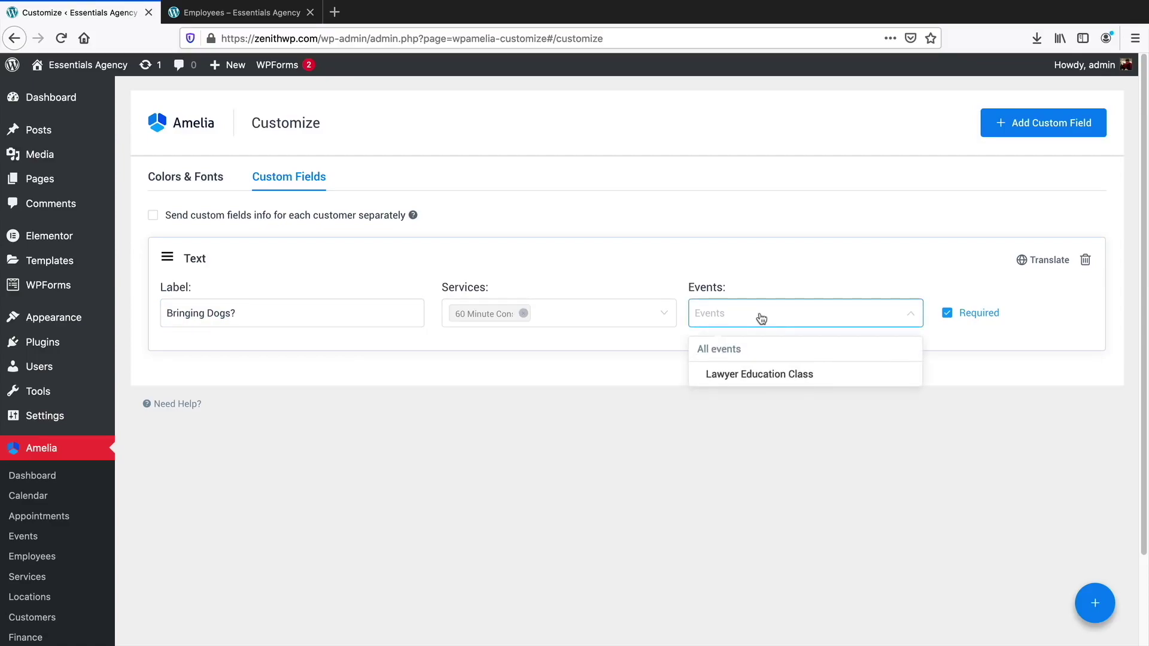
click(842, 471)
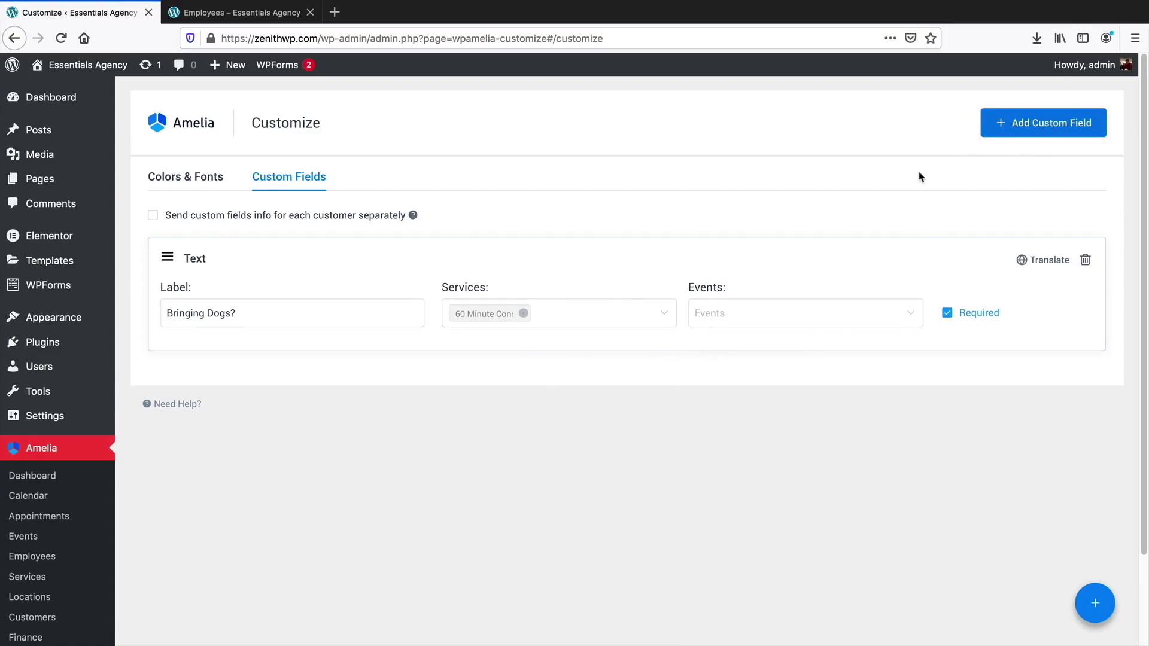
click(519, 313)
click(523, 313)
click(512, 350)
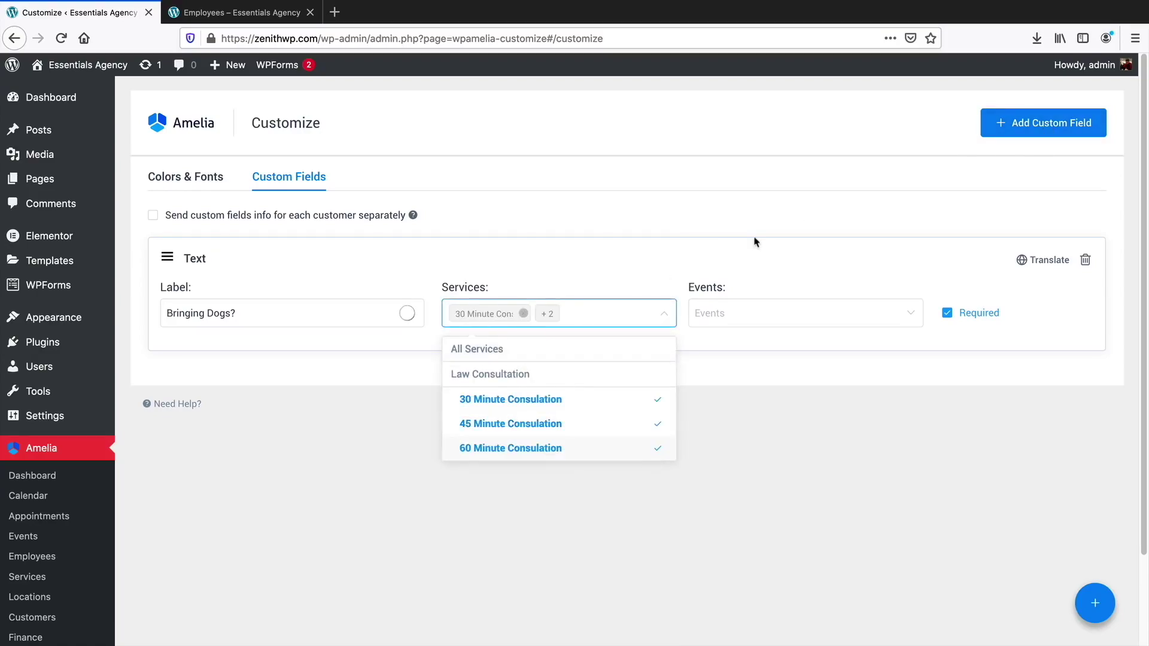
click(1021, 132)
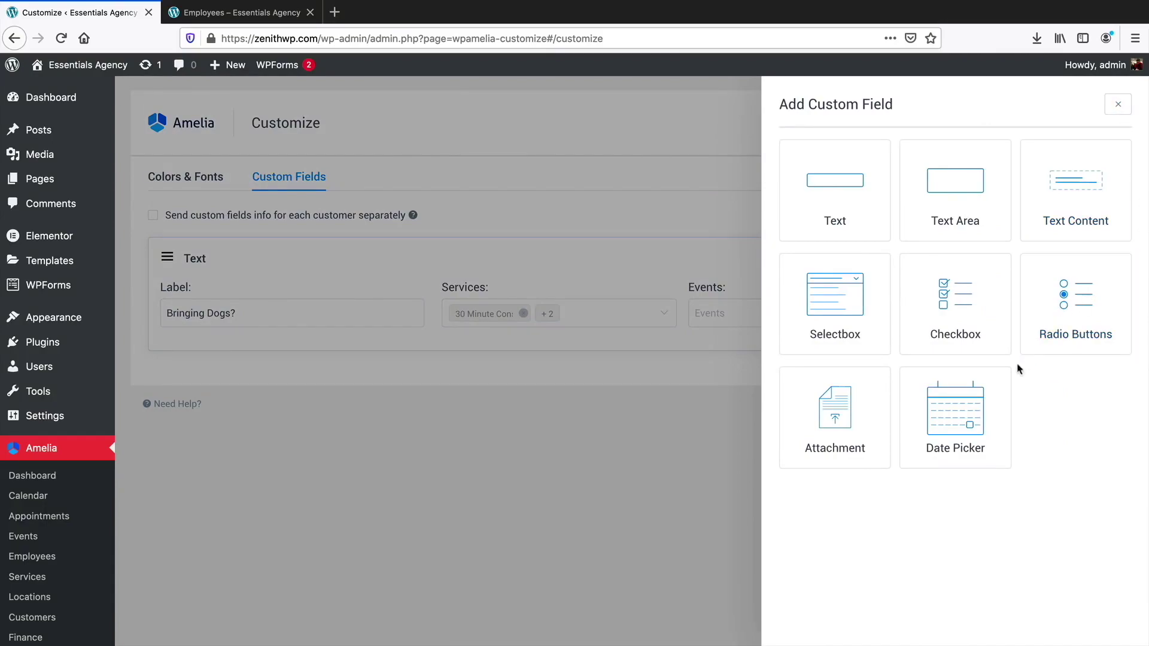
- Add and delete an Attachment field, then add a Radio Buttons field labelled 'Are You Pregnant?'
click(837, 423)
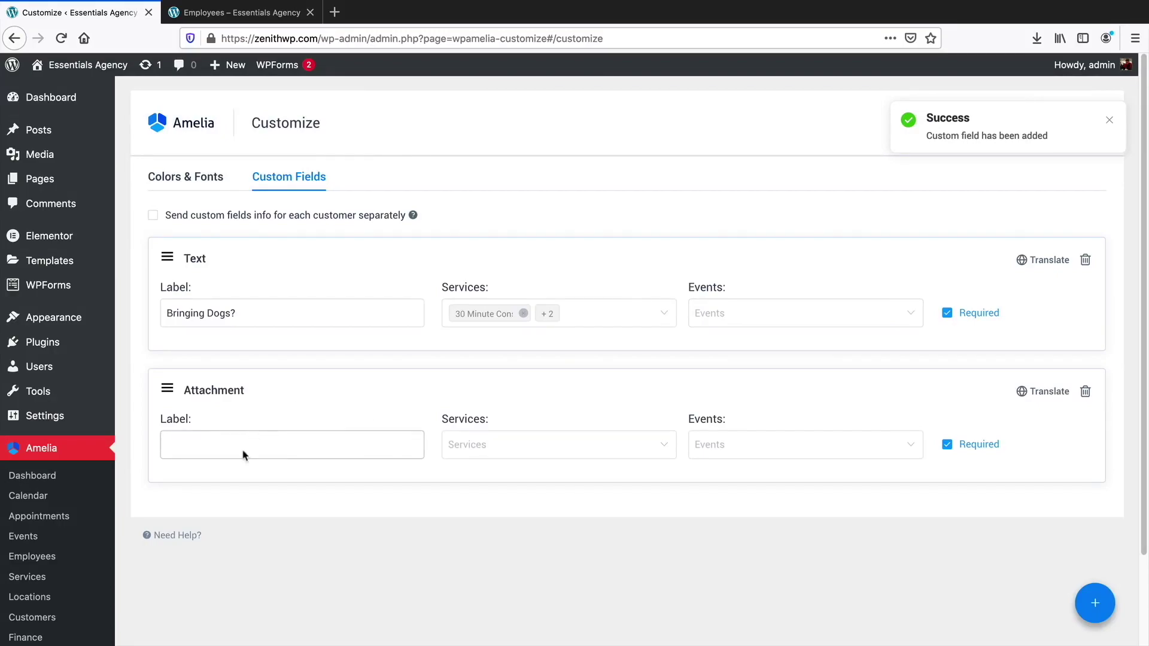
click(1085, 394)
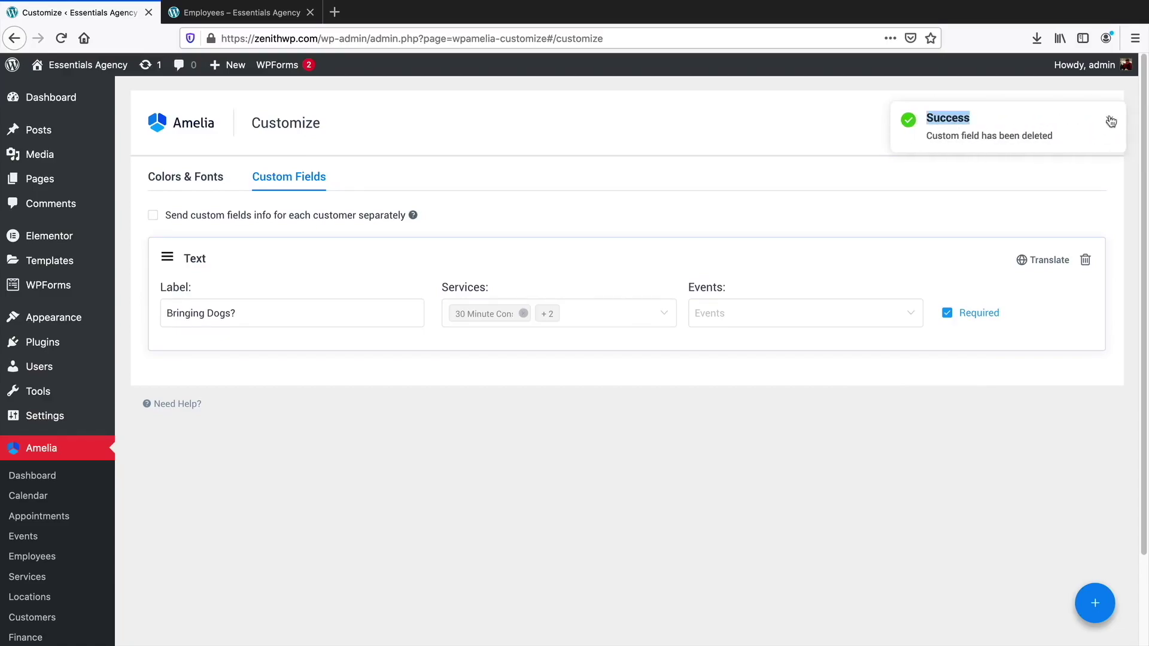
click(1054, 128)
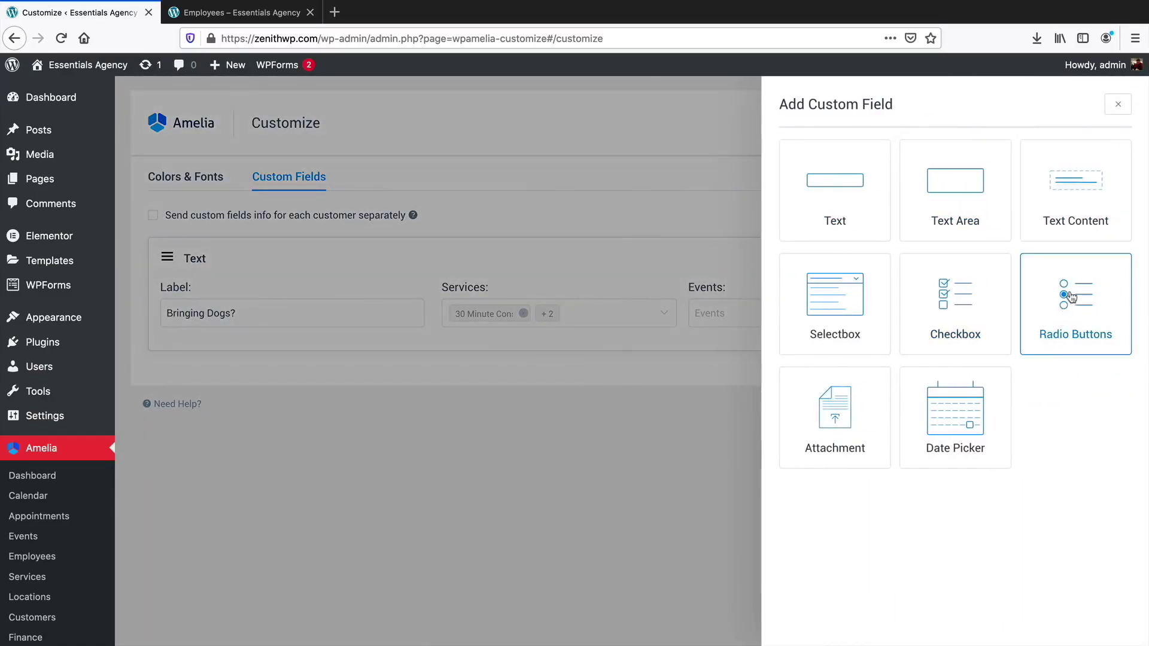
click(1058, 297)
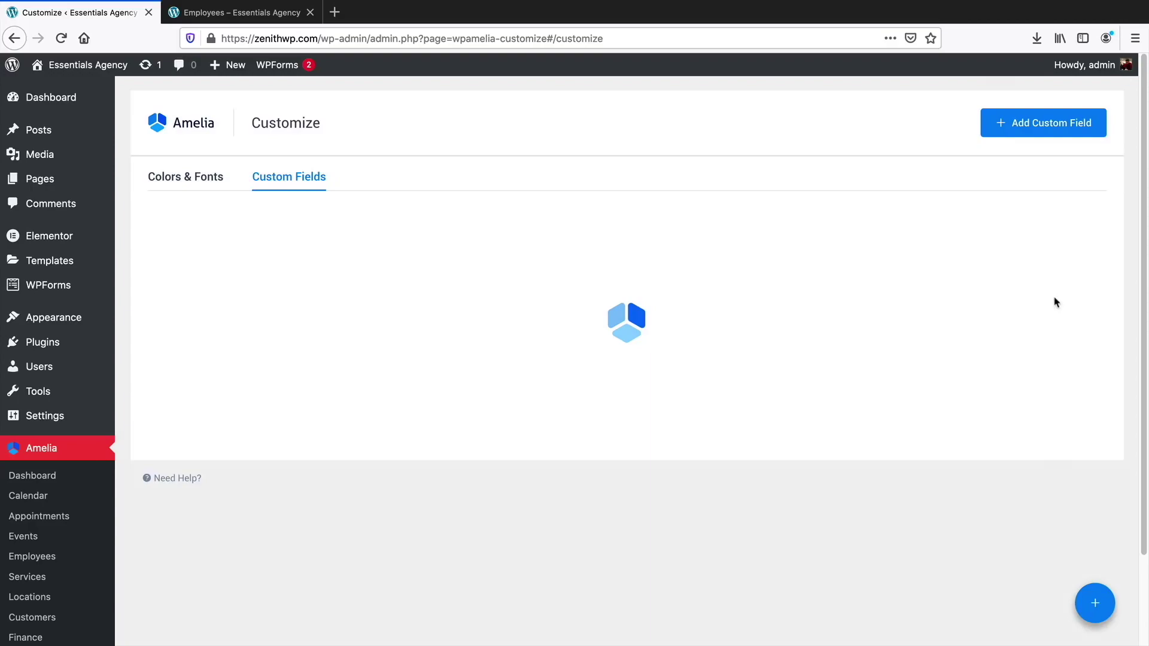
click(321, 449)
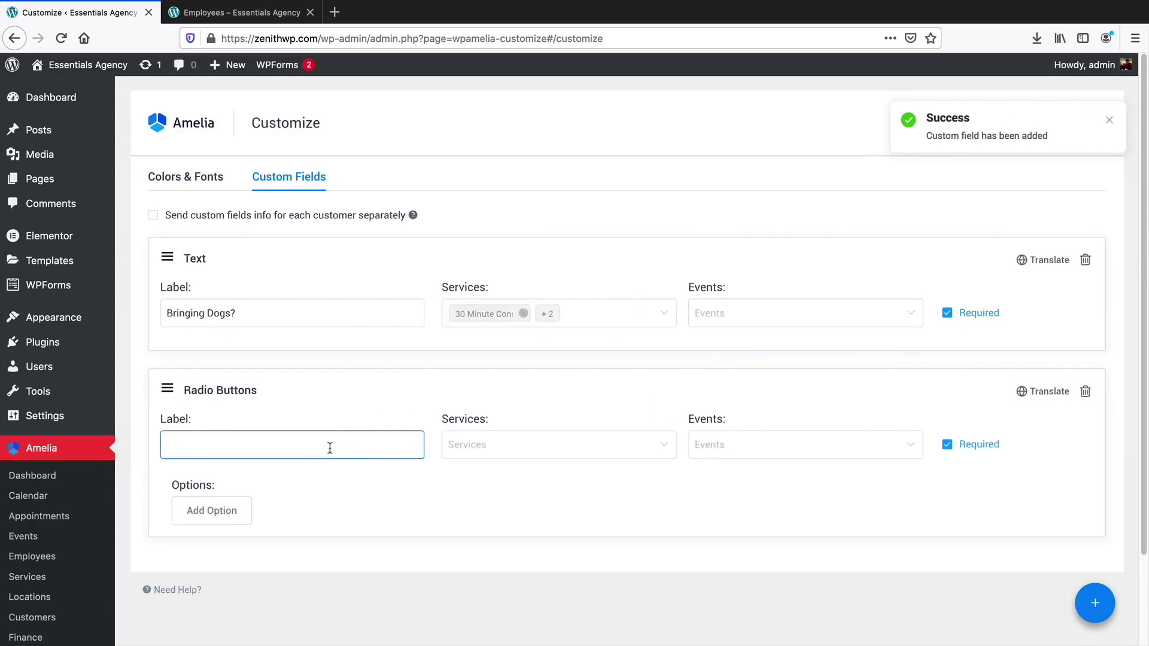
text(R)
key(BackSpace)
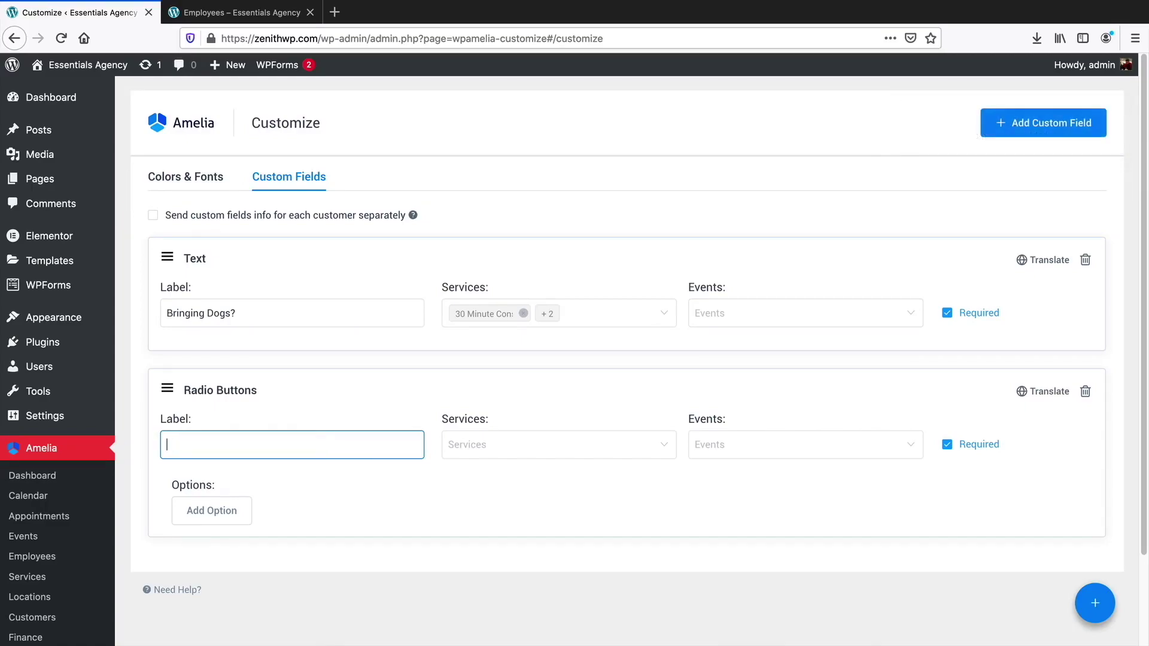
text(Are You Pregnant?)
key(Tab)
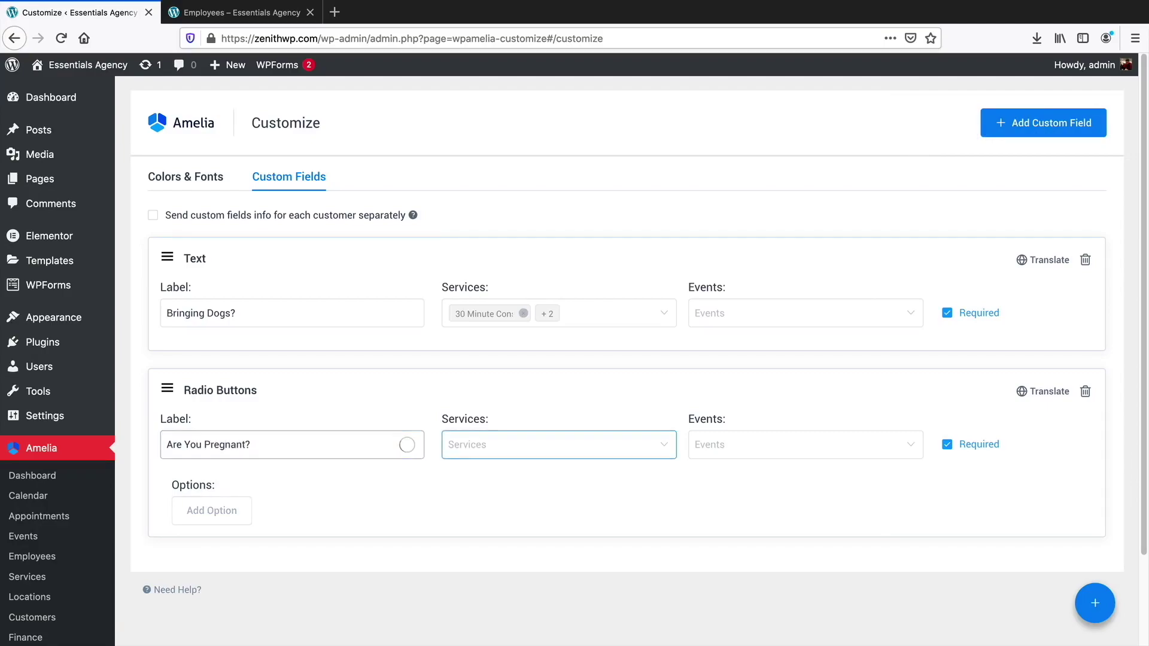
key(Tab)
- Give the radio question options Yes and No and apply it to All Services
click(207, 512)
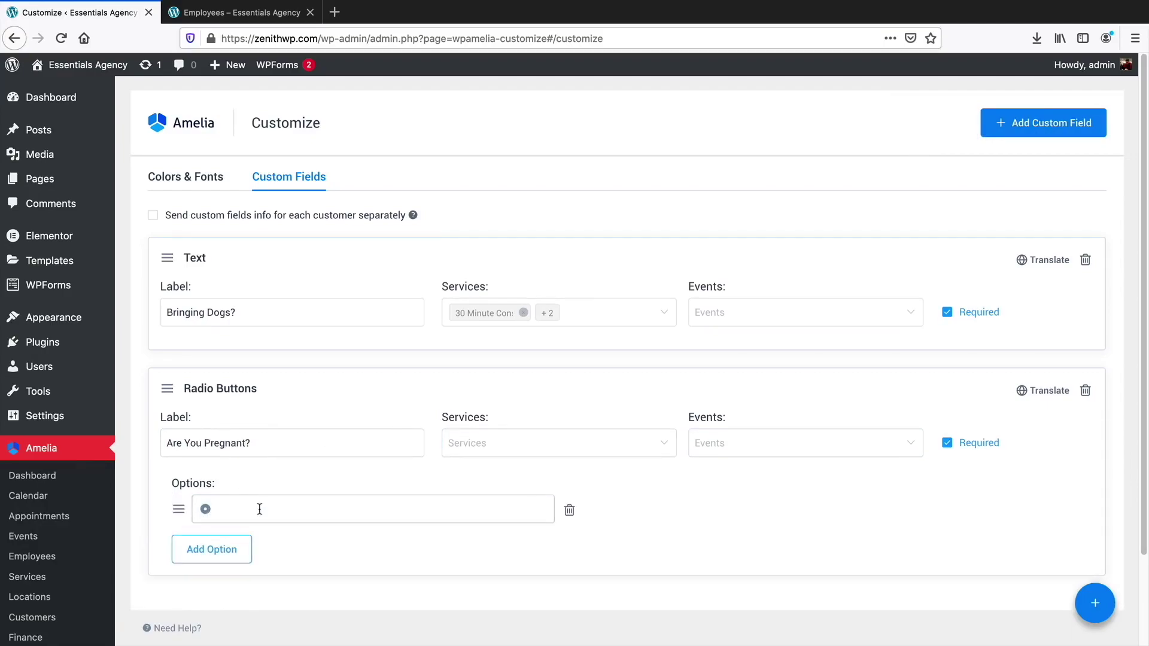
text(Yes)
click(239, 553)
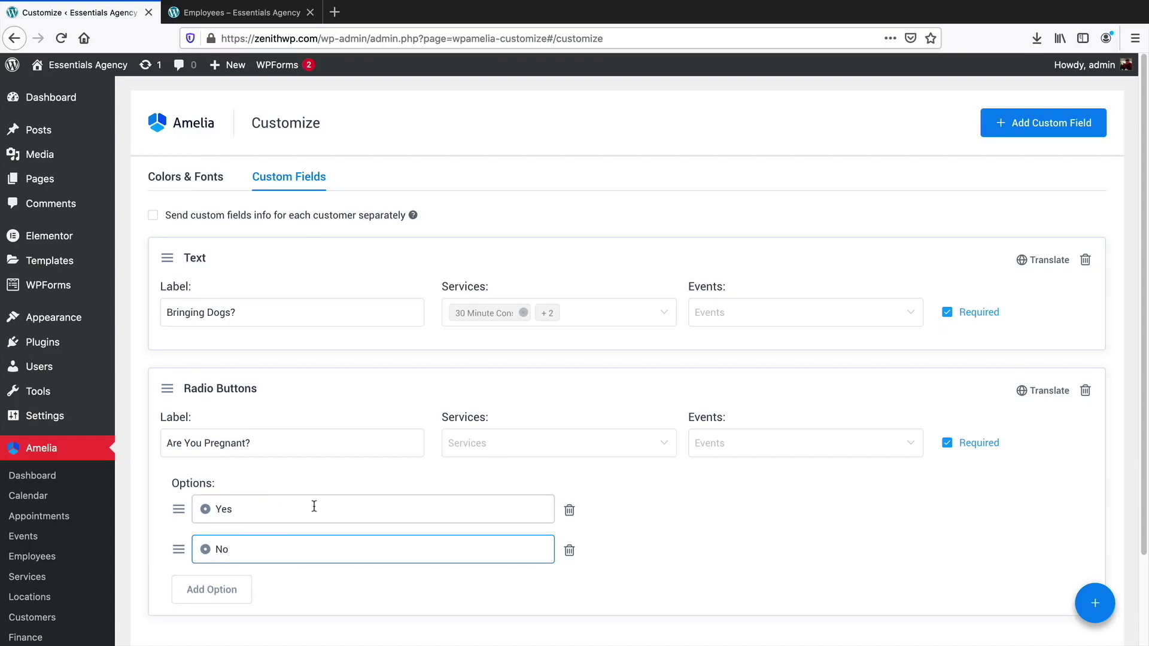
scroll(440, 419, down, 1)
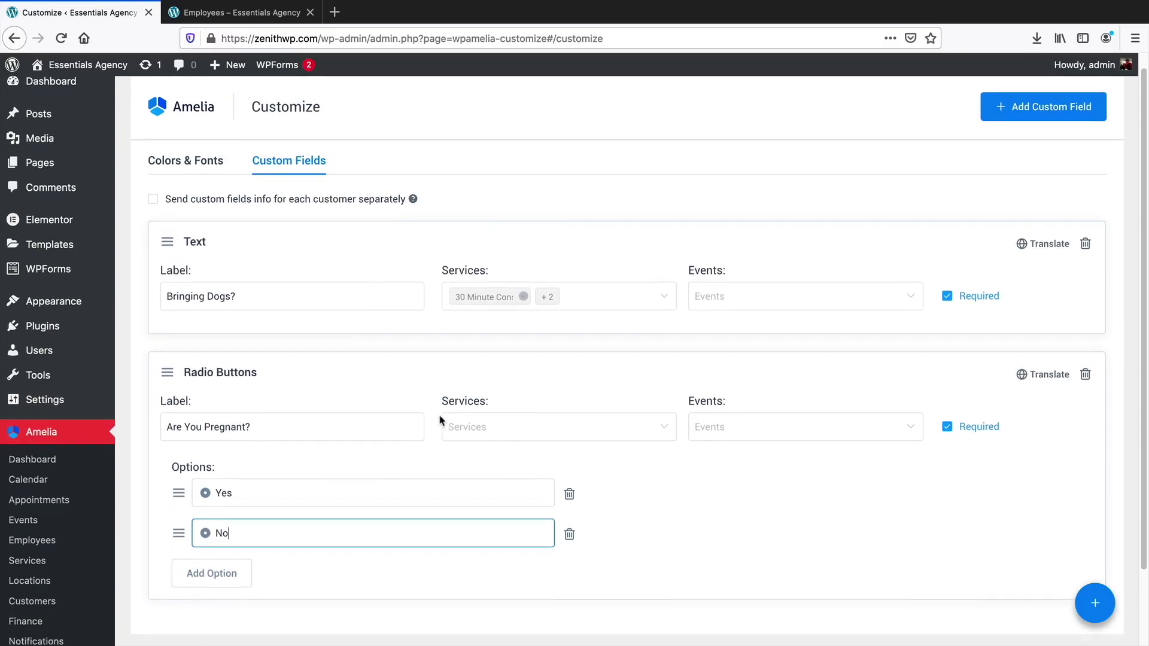
scroll(440, 419, down, 2)
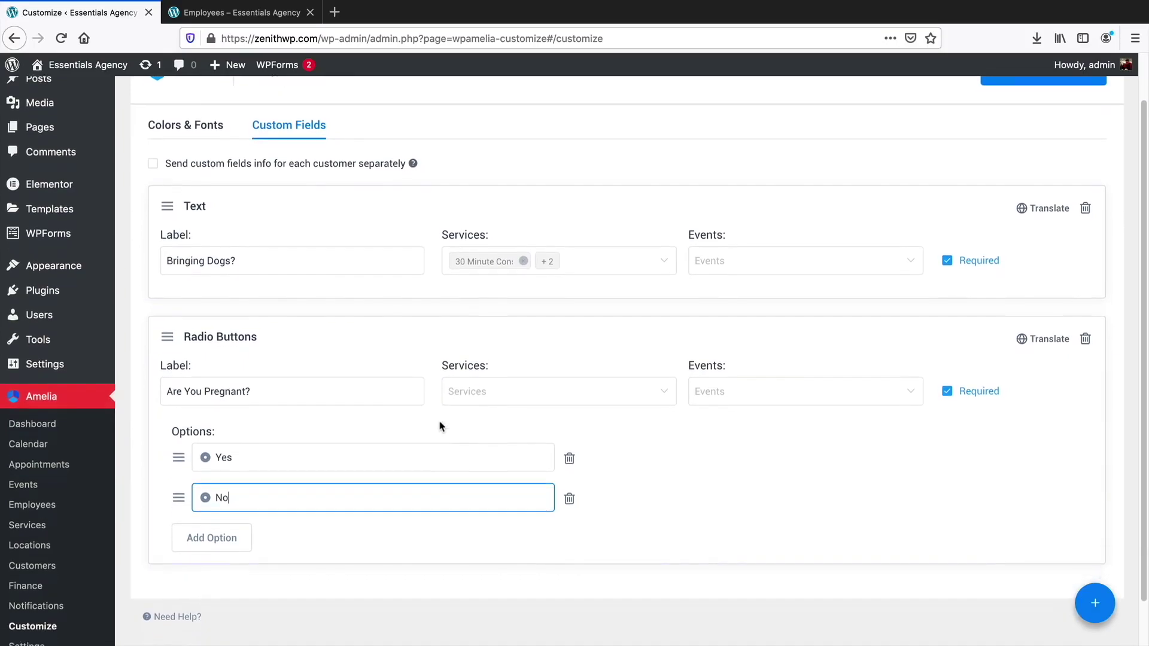
click(490, 351)
click(483, 379)
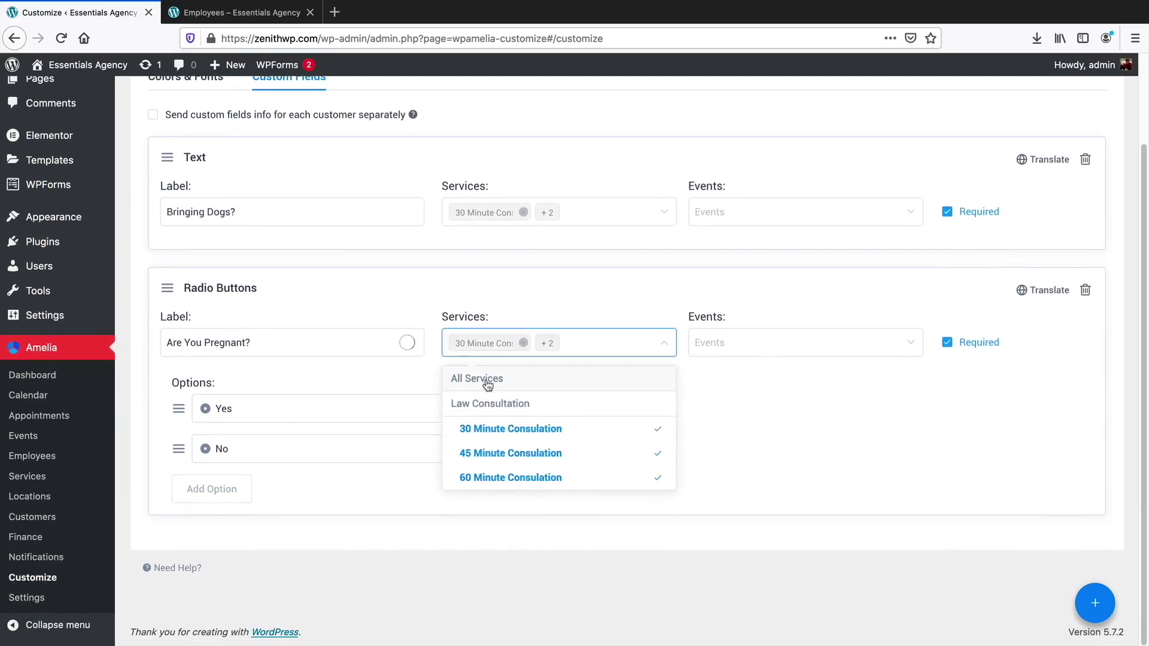
click(990, 492)
scroll(991, 493, up, 3)
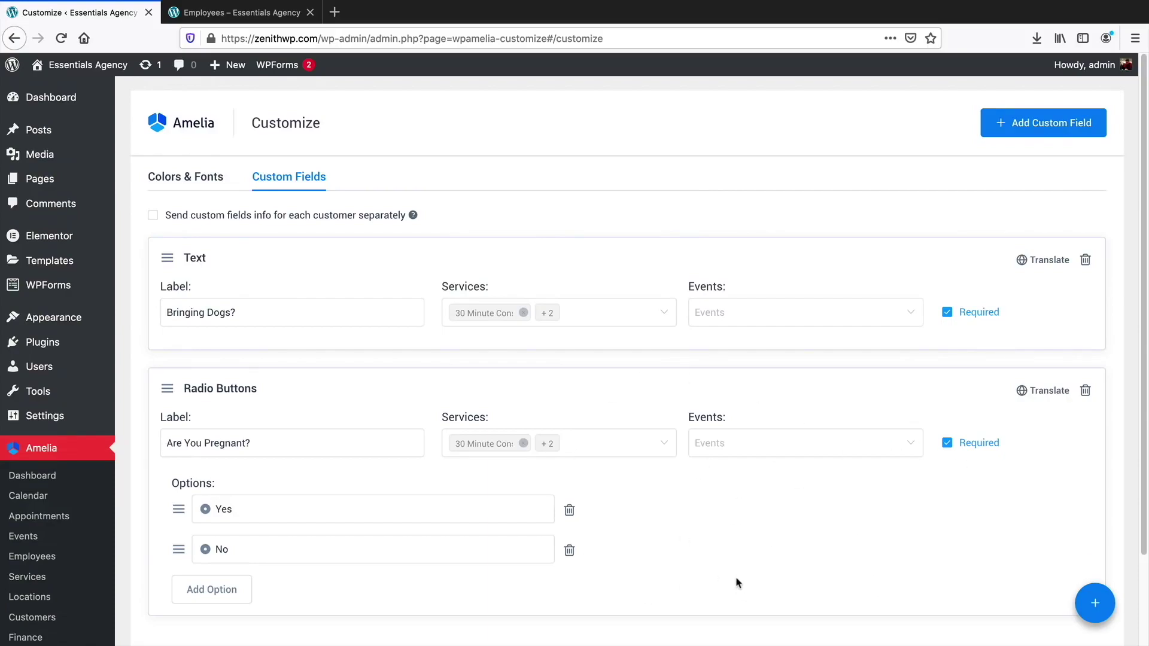
scroll(735, 586, down, 2)
- Save the customization from Colors & Fonts and preview the updated form on the Booking tab
scroll(734, 592, up, 2)
click(198, 177)
click(254, 178)
click(212, 180)
scroll(345, 506, down, 1)
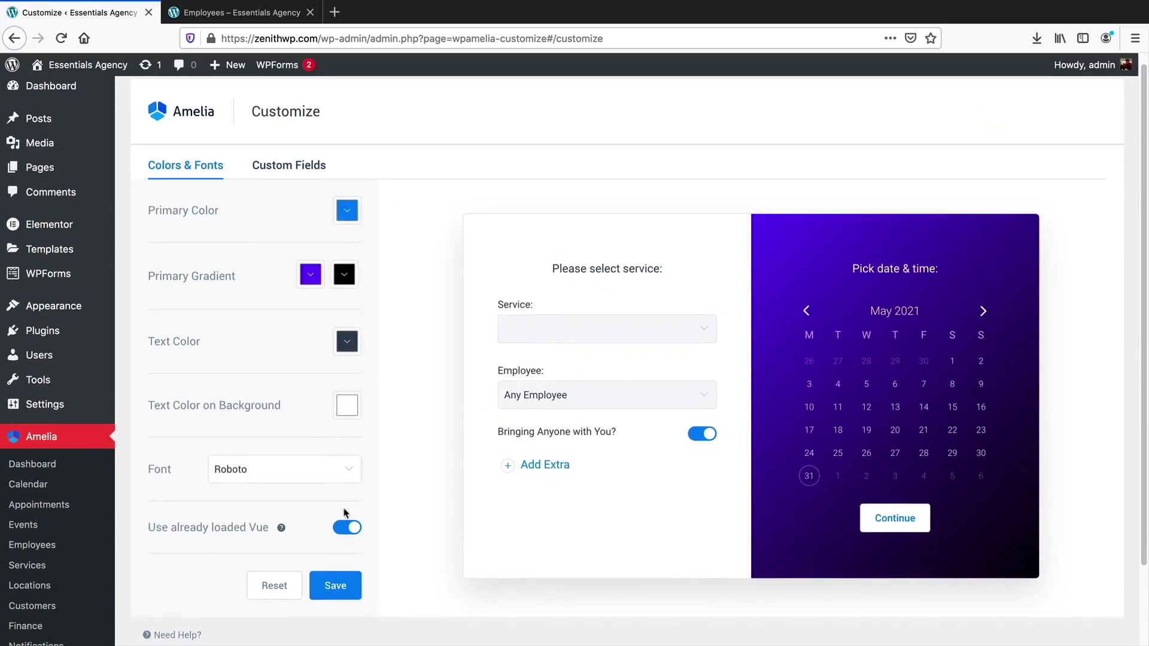
click(328, 584)
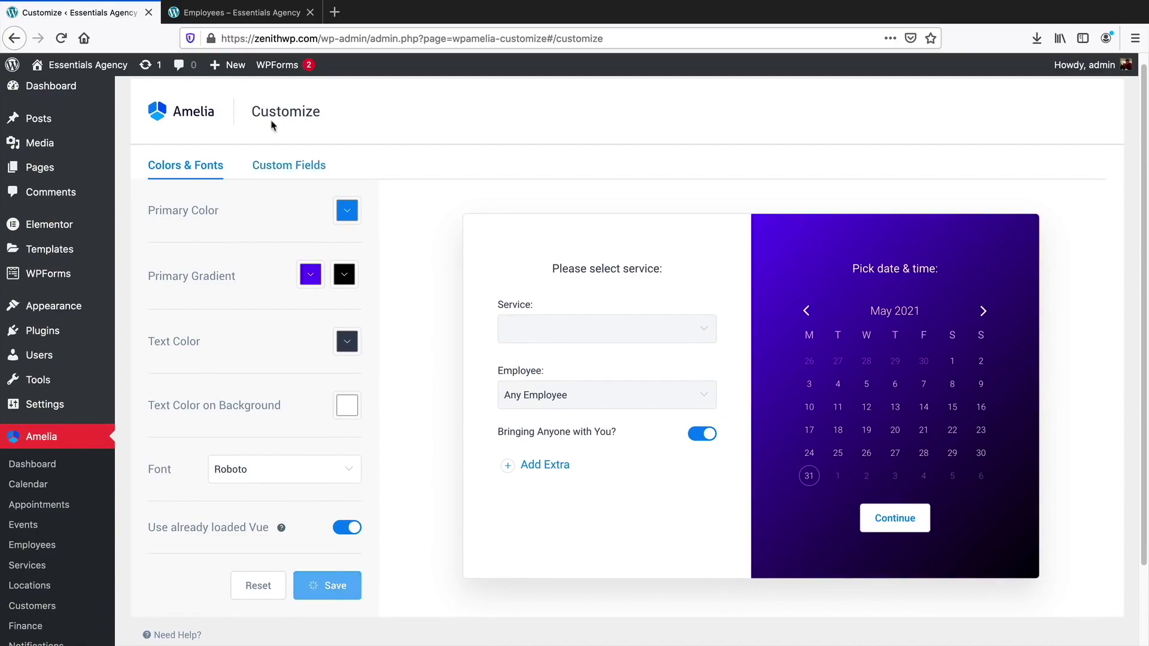
click(247, 14)
scroll(728, 535, down, 2)
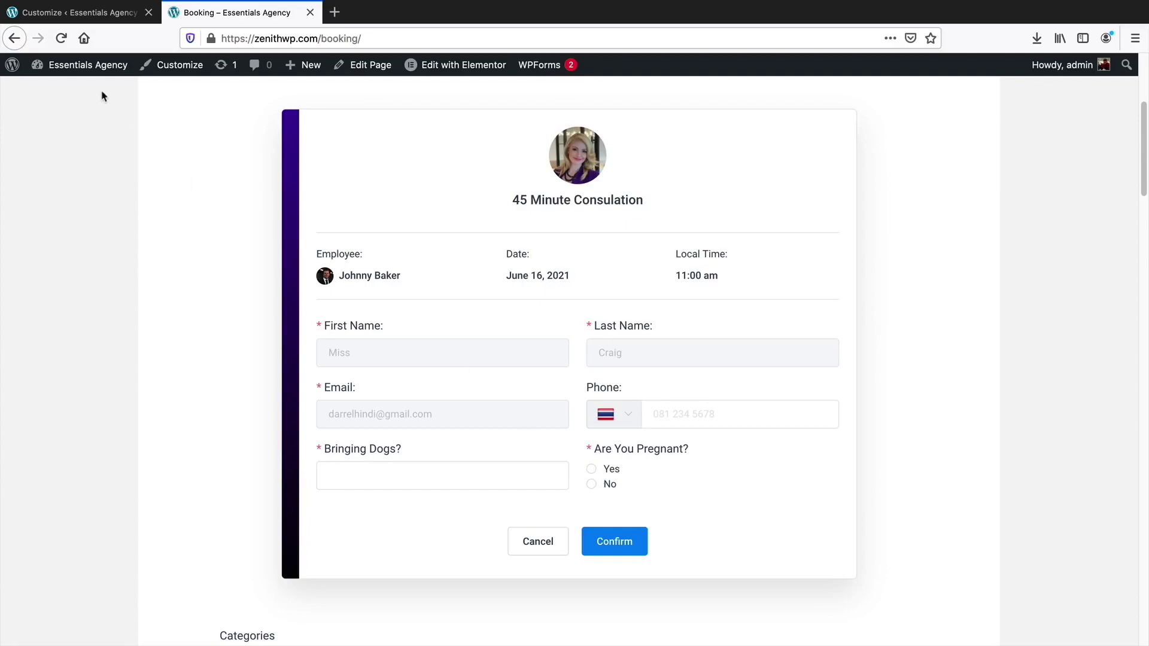
- Return to the admin tab and open Amelia's Settings overview
click(88, 16)
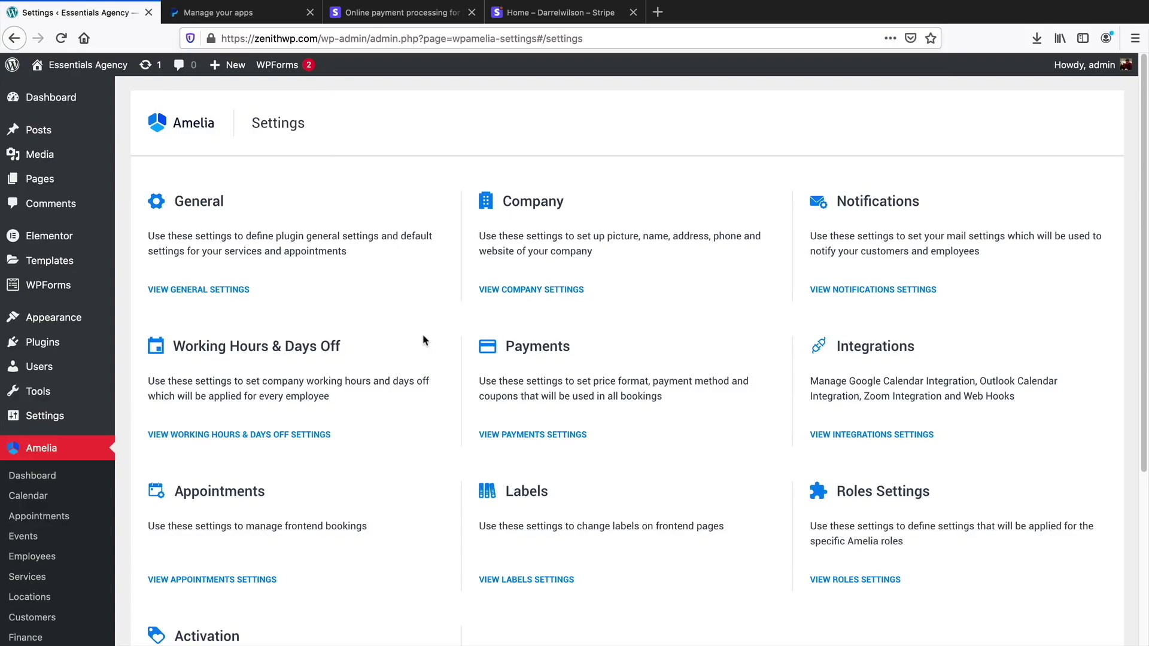
- Open Amelia's payment settings and inspect the WooCommerce payment options
click(538, 441)
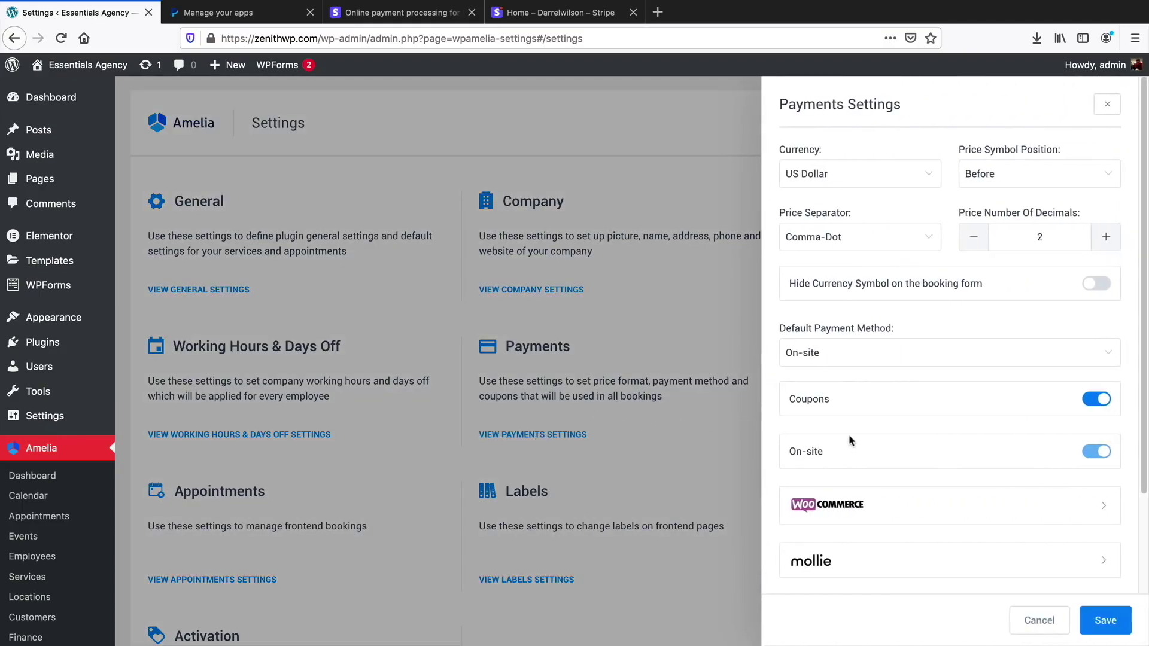
scroll(851, 442, down, 2)
scroll(851, 441, down, 1)
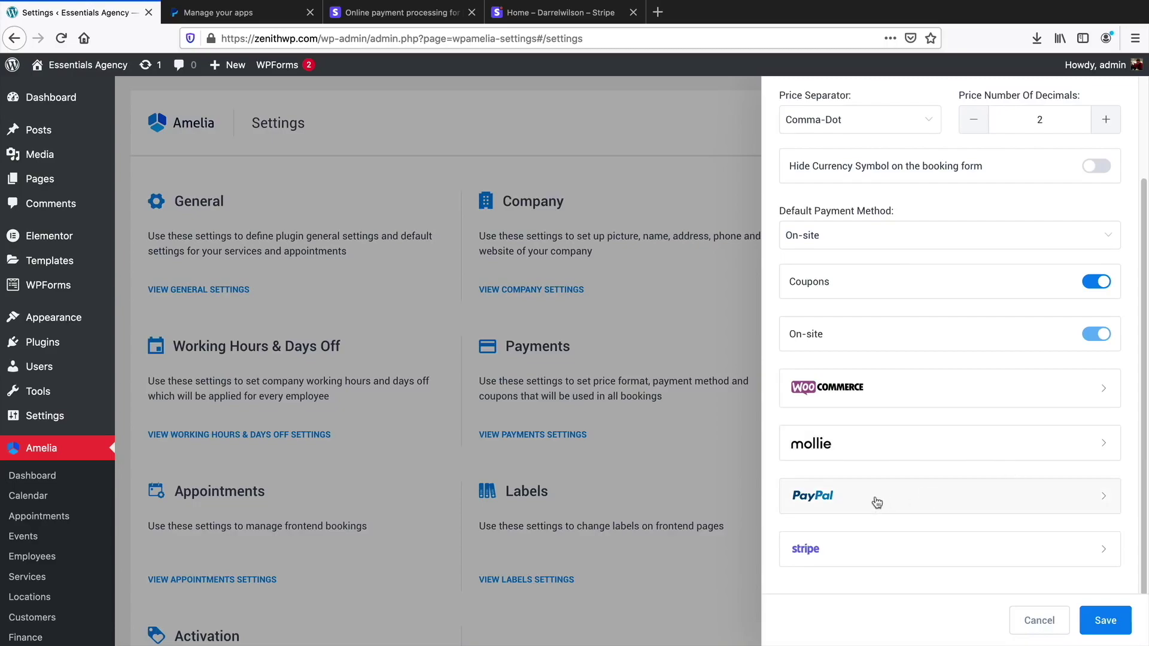
click(950, 393)
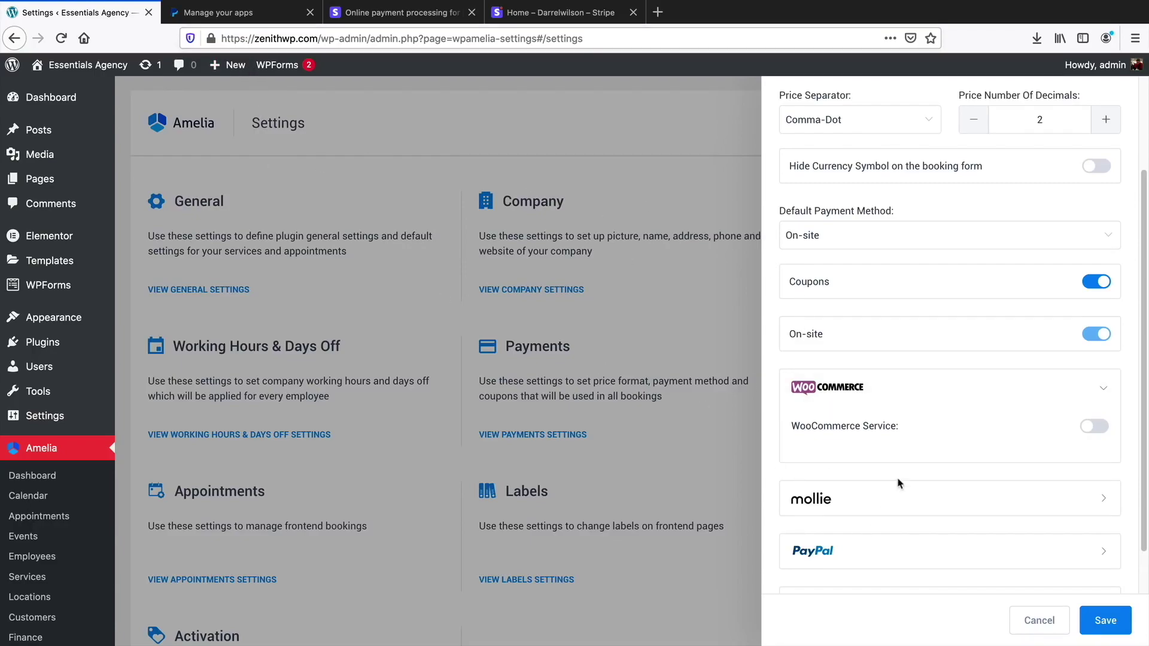
scroll(908, 497, down, 2)
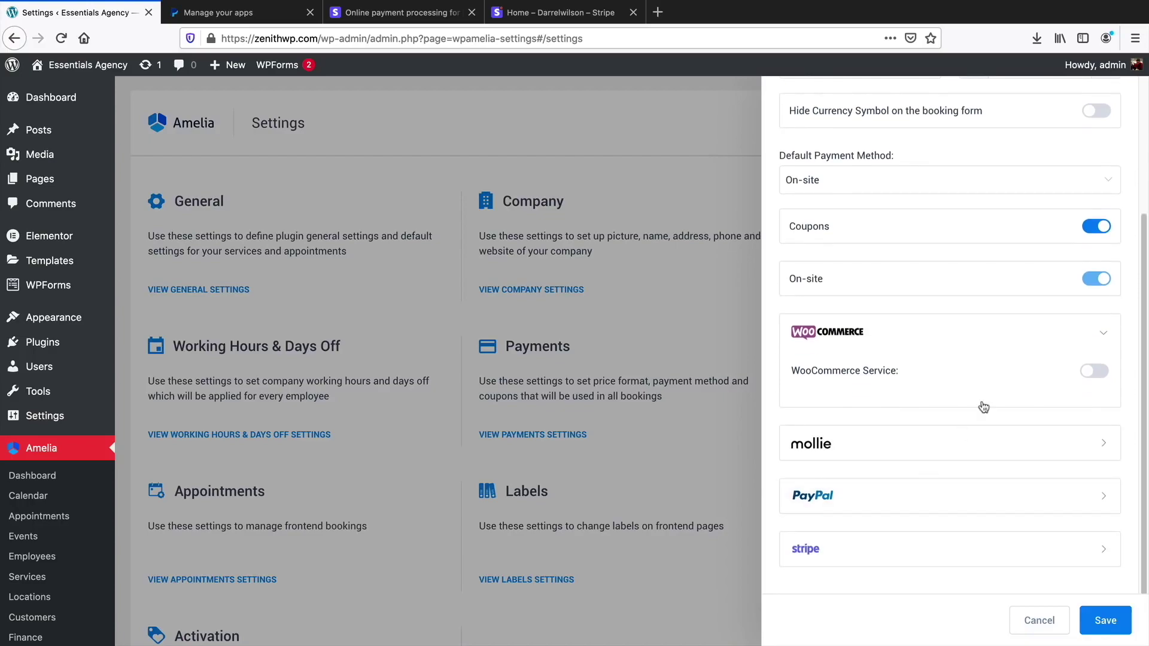
click(1101, 342)
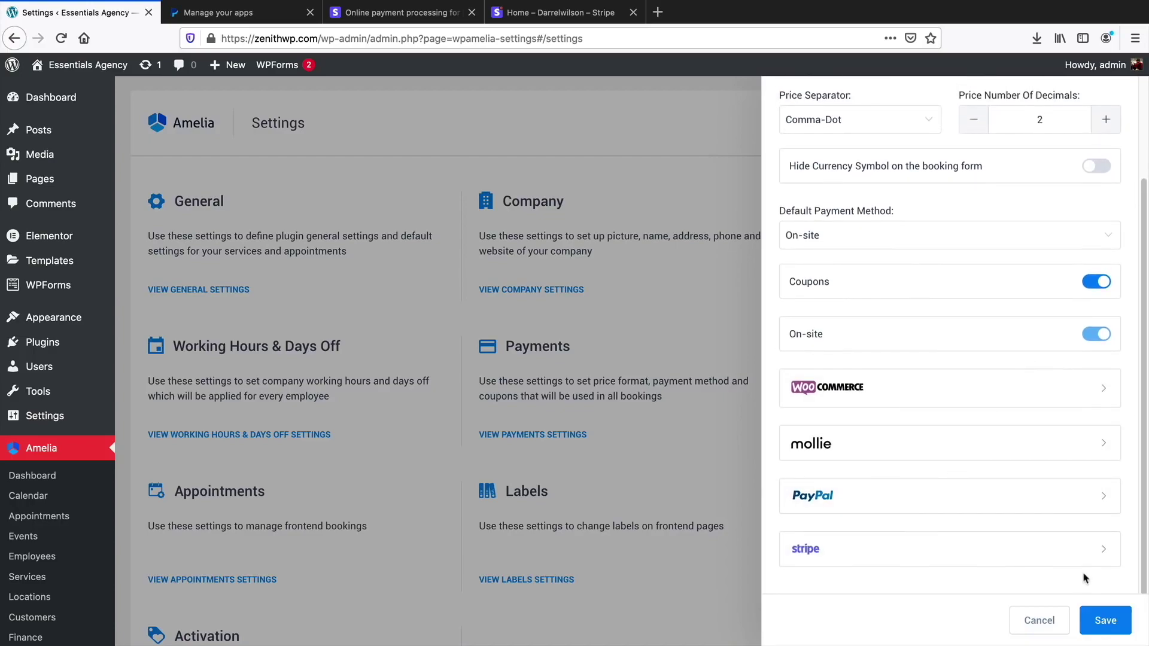
- Turn on the Stripe Service, then move to the stripe.com homepage
click(1106, 549)
scroll(1077, 541, down, 2)
click(1094, 531)
scroll(996, 507, down, 5)
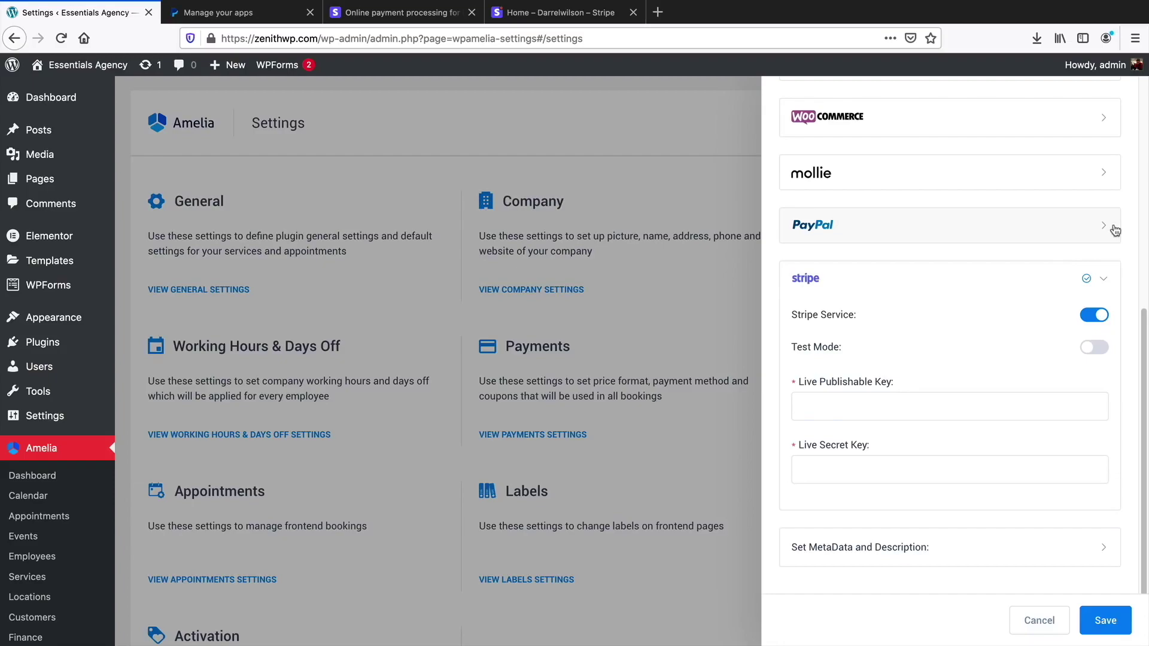
click(553, 18)
click(446, 15)
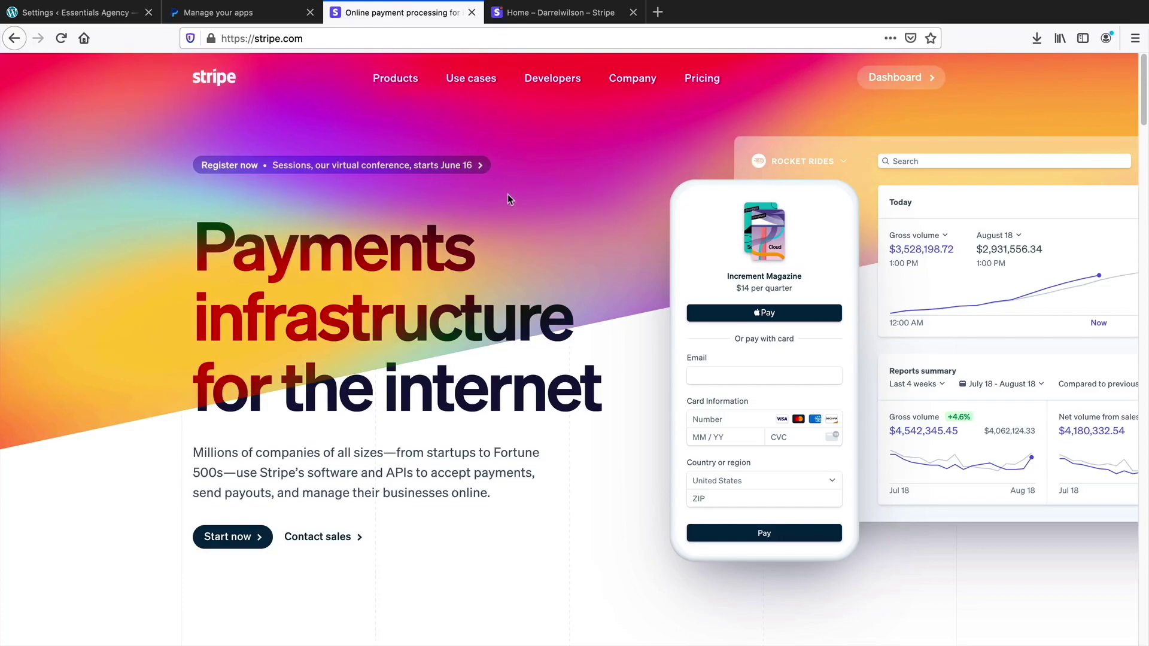
- Toggle Stripe test data and Amelia's Stripe Test Mode on then off, ending on live data
click(565, 12)
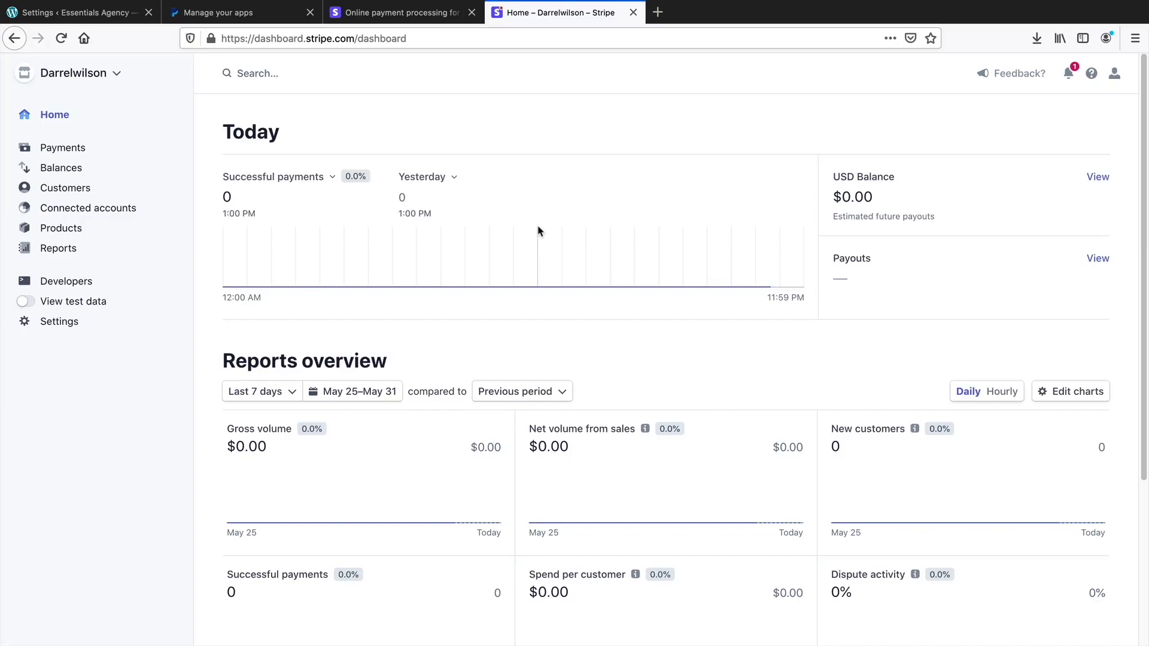
click(25, 302)
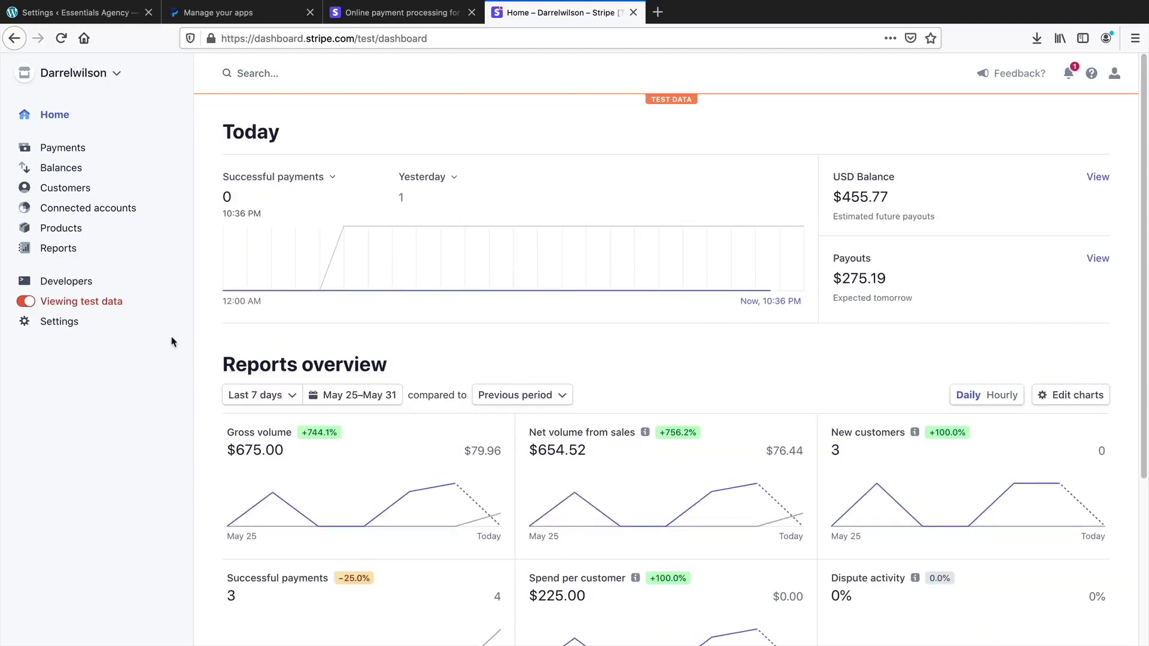
click(71, 17)
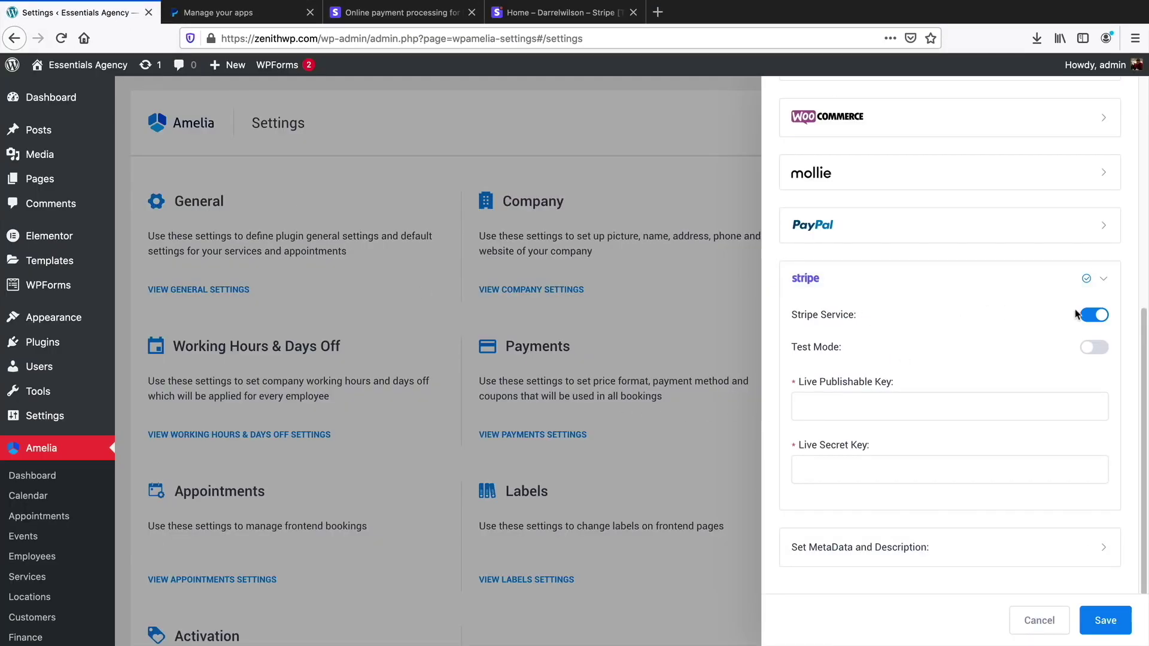
click(1090, 350)
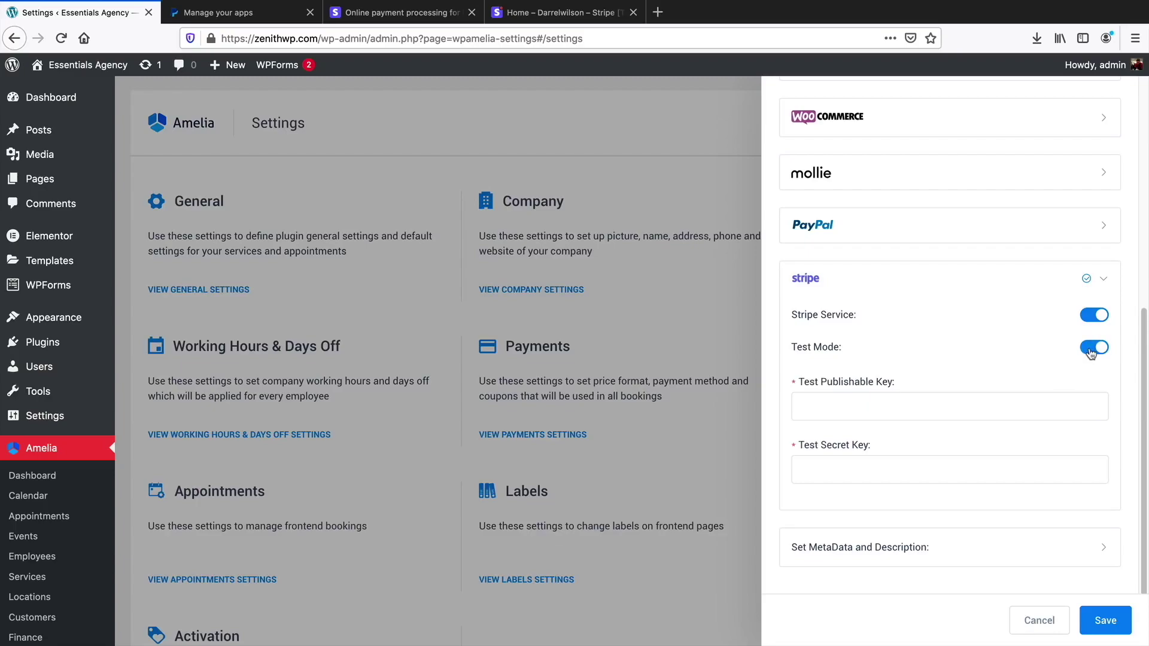
click(1091, 352)
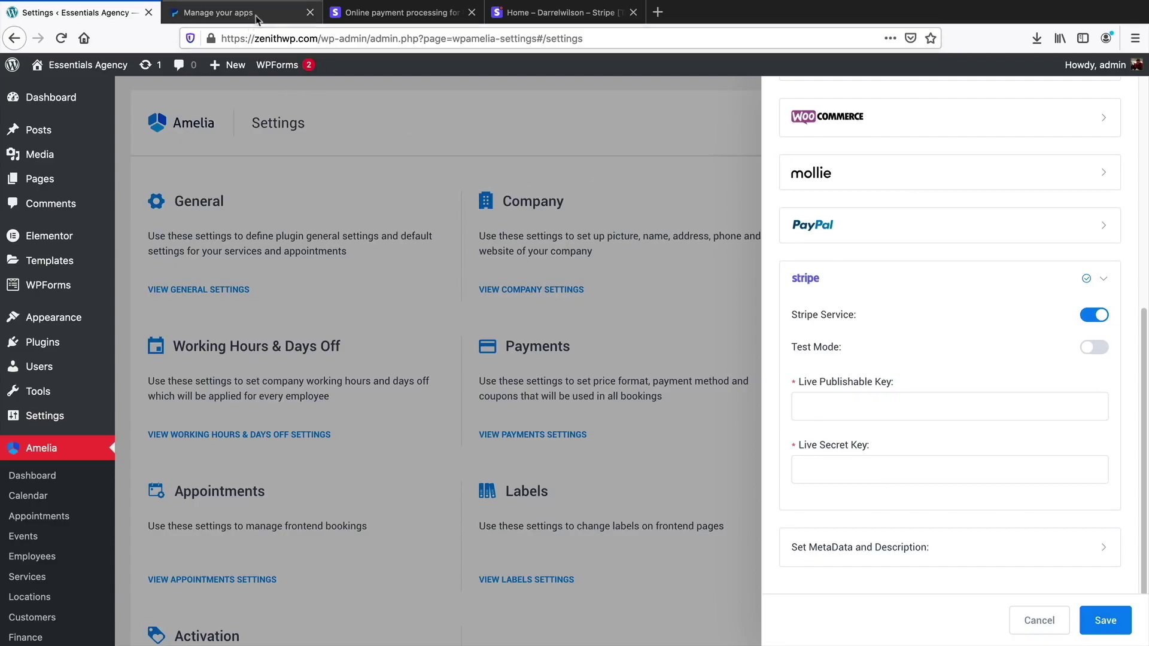
click(402, 12)
click(514, 12)
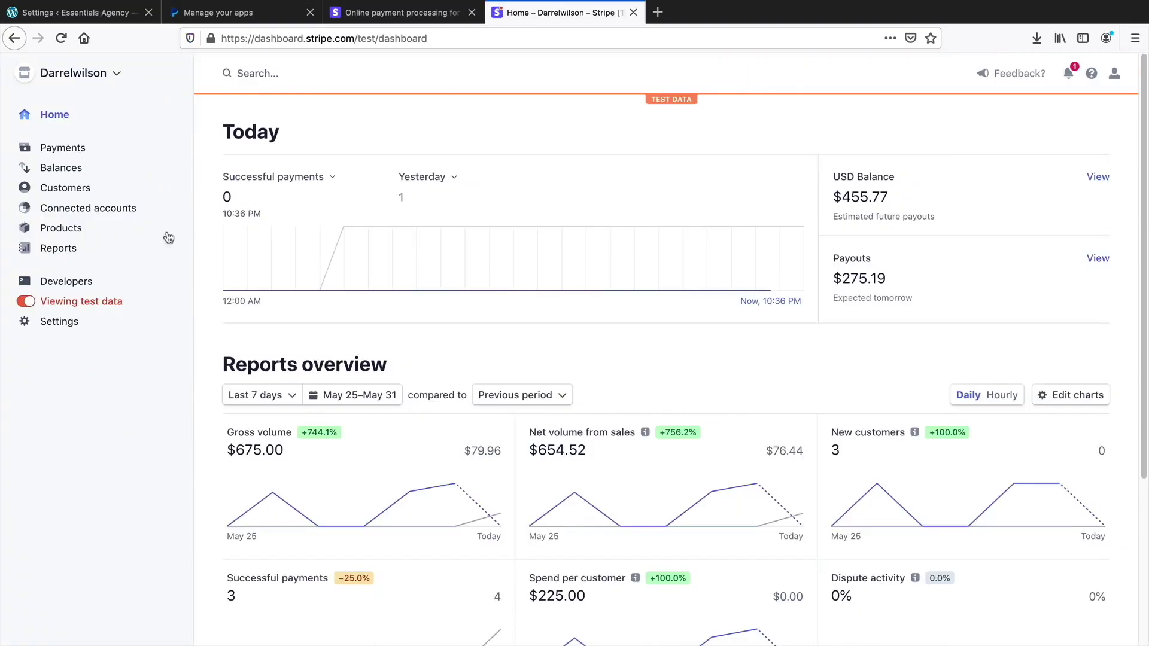
click(26, 301)
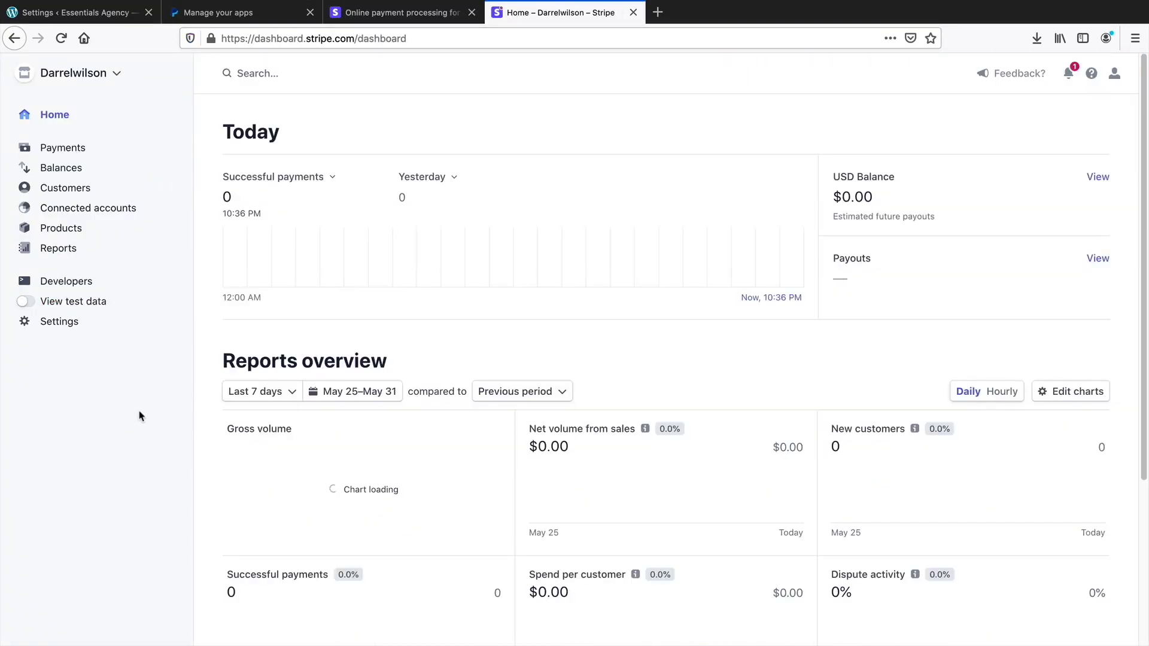
- Show test data in Stripe and turn on Stripe test mode in Amelia
click(31, 305)
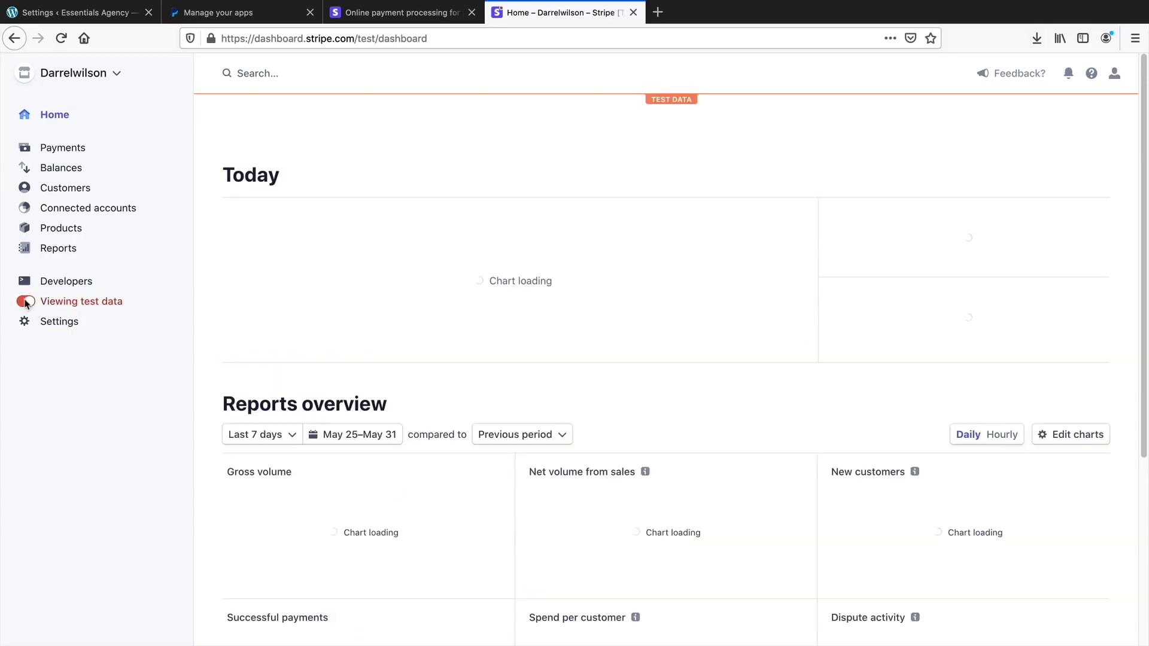
click(101, 13)
click(1094, 348)
- Copy the Stripe test publishable key into Amelia's Test Publishable Key field
click(539, 15)
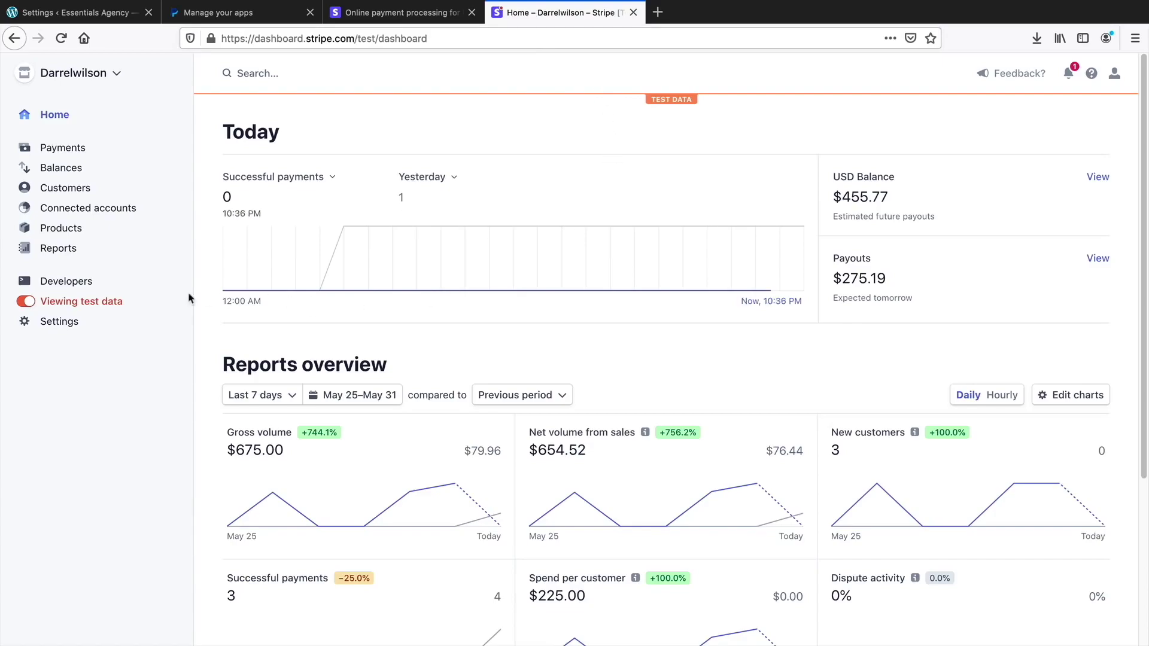
click(62, 282)
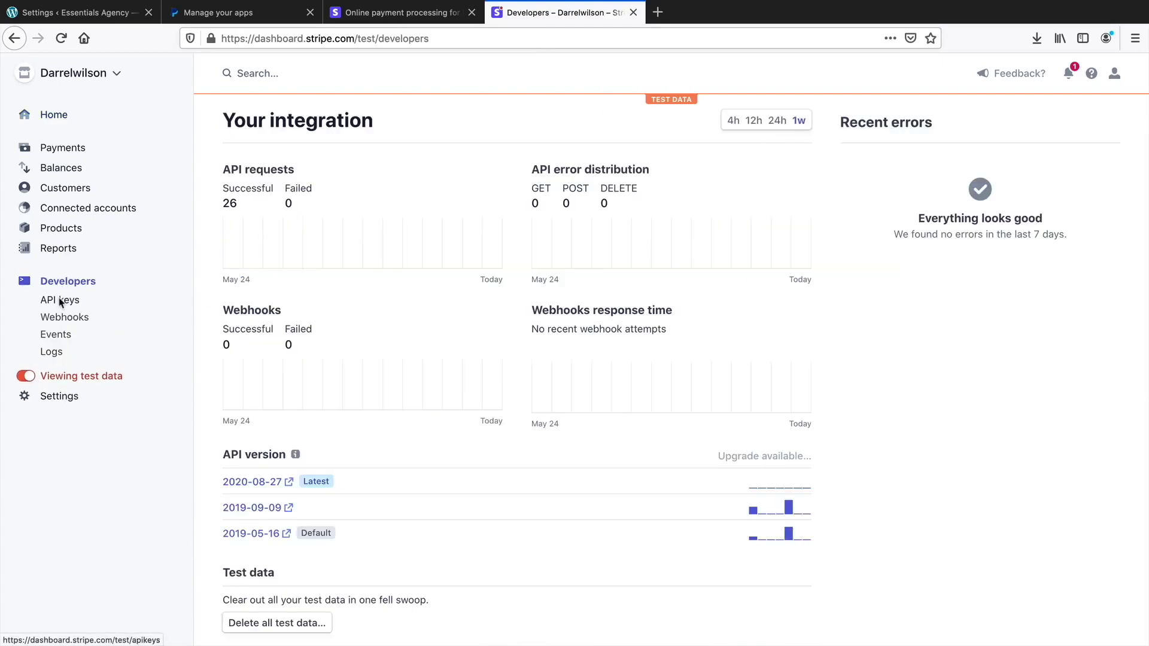
click(60, 302)
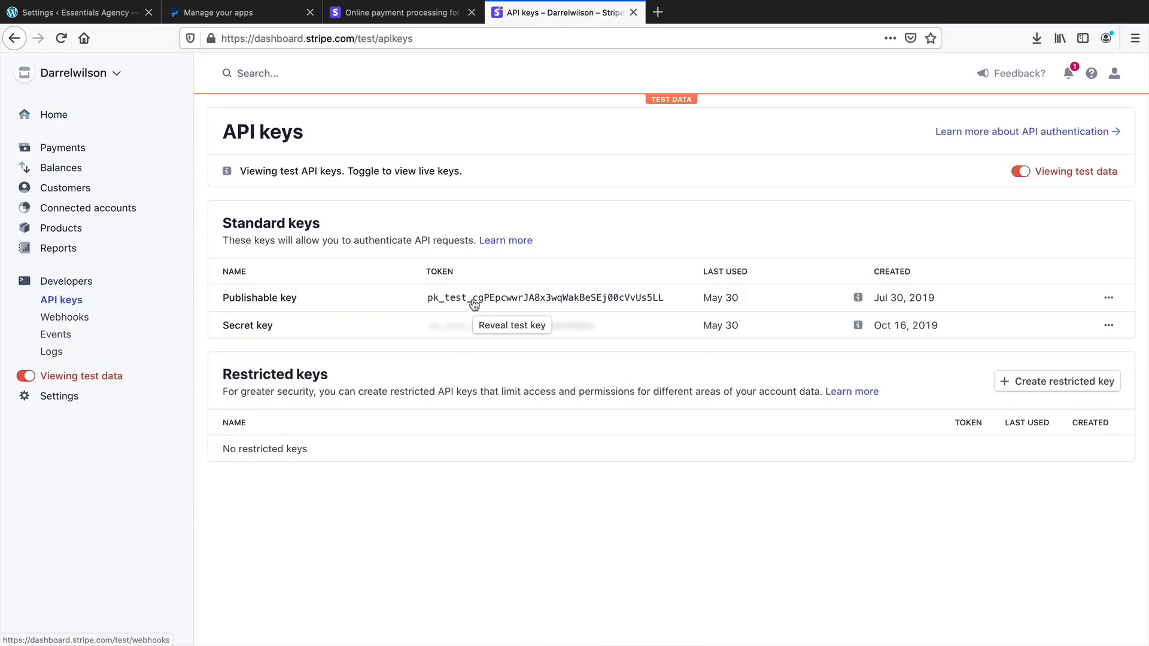
click(475, 299)
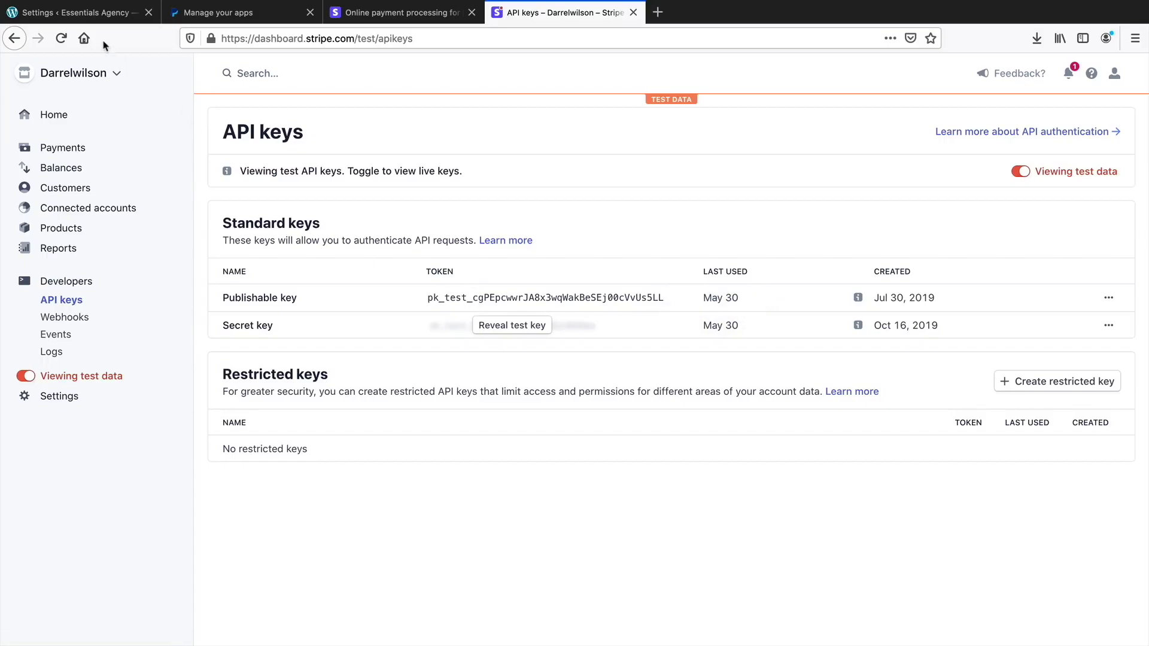
click(77, 13)
click(848, 409)
right_click(845, 408)
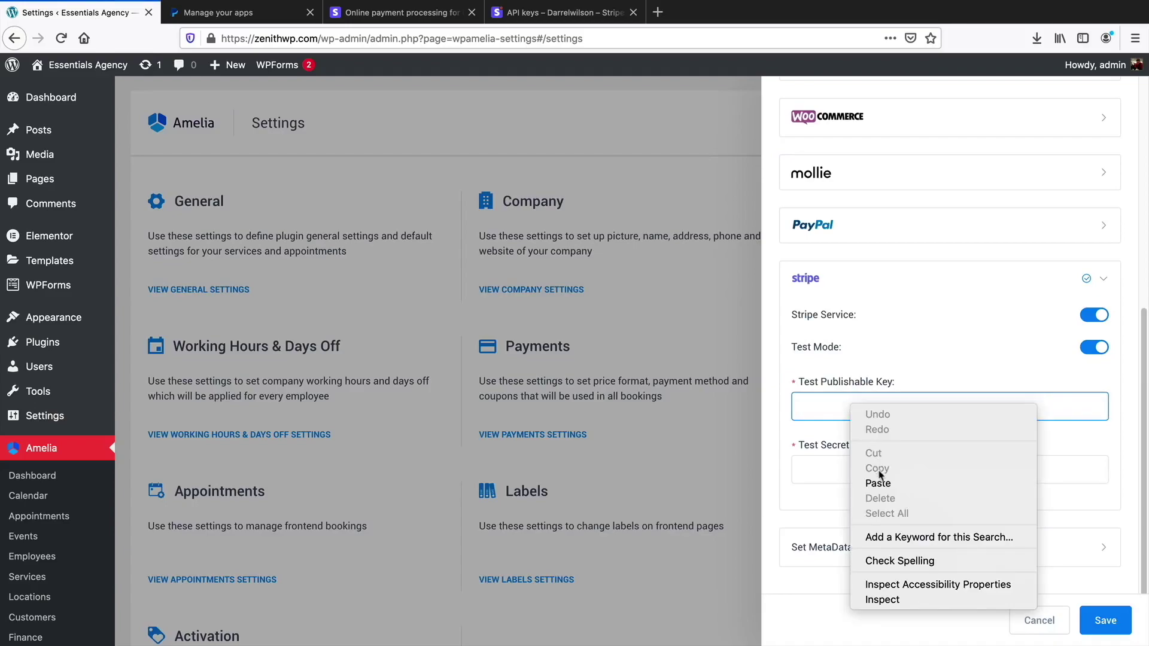
click(881, 482)
- Paste the Stripe test secret key into Amelia and save the payment settings
click(559, 12)
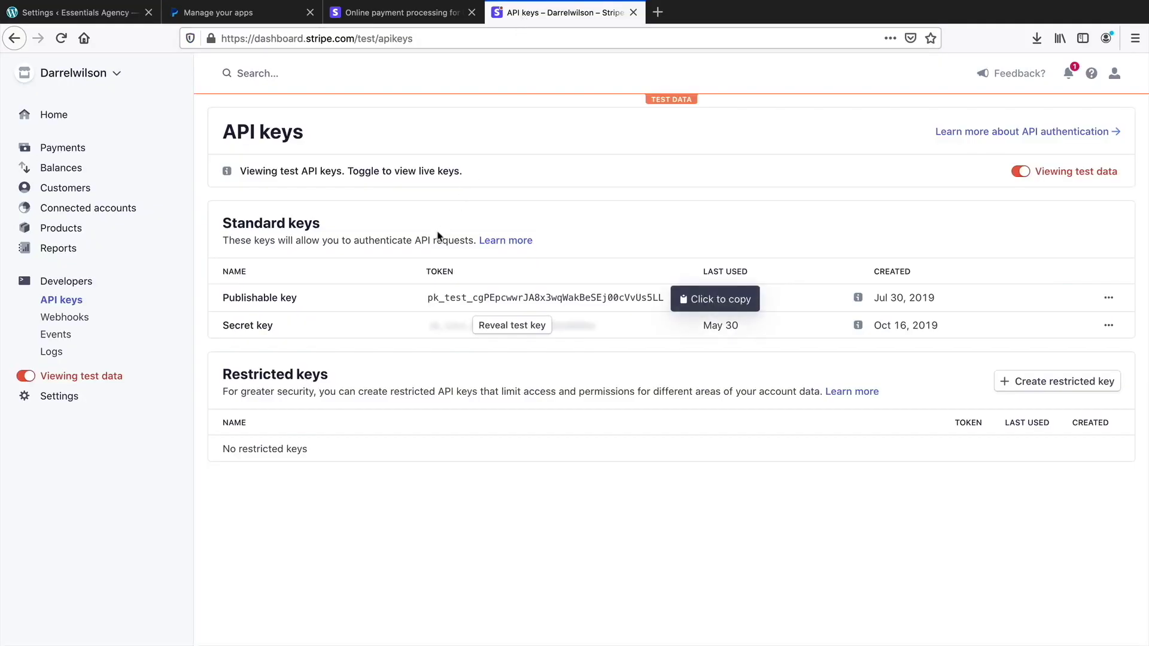
click(504, 327)
click(494, 326)
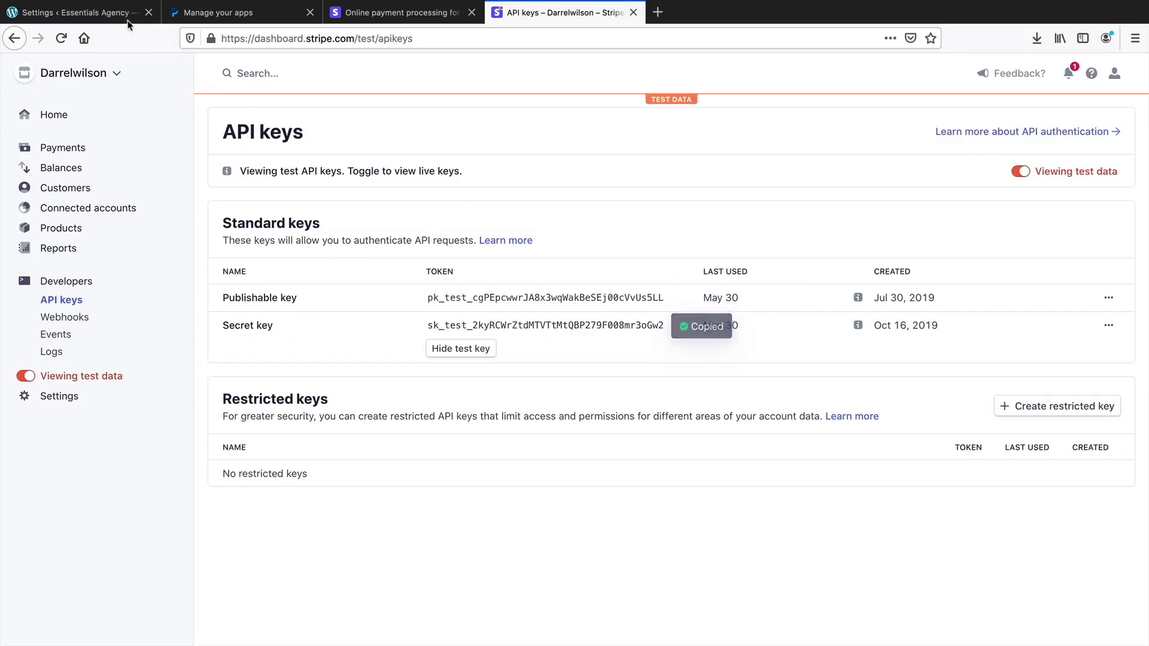
click(78, 13)
click(820, 468)
right_click(820, 468)
click(920, 516)
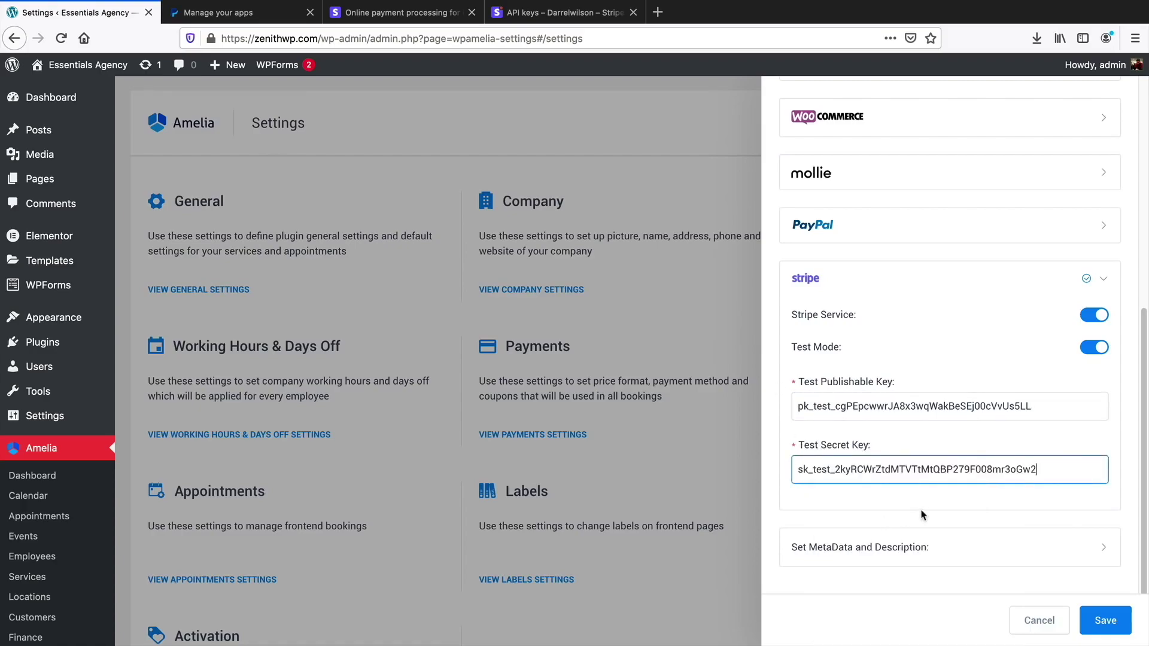
click(1105, 620)
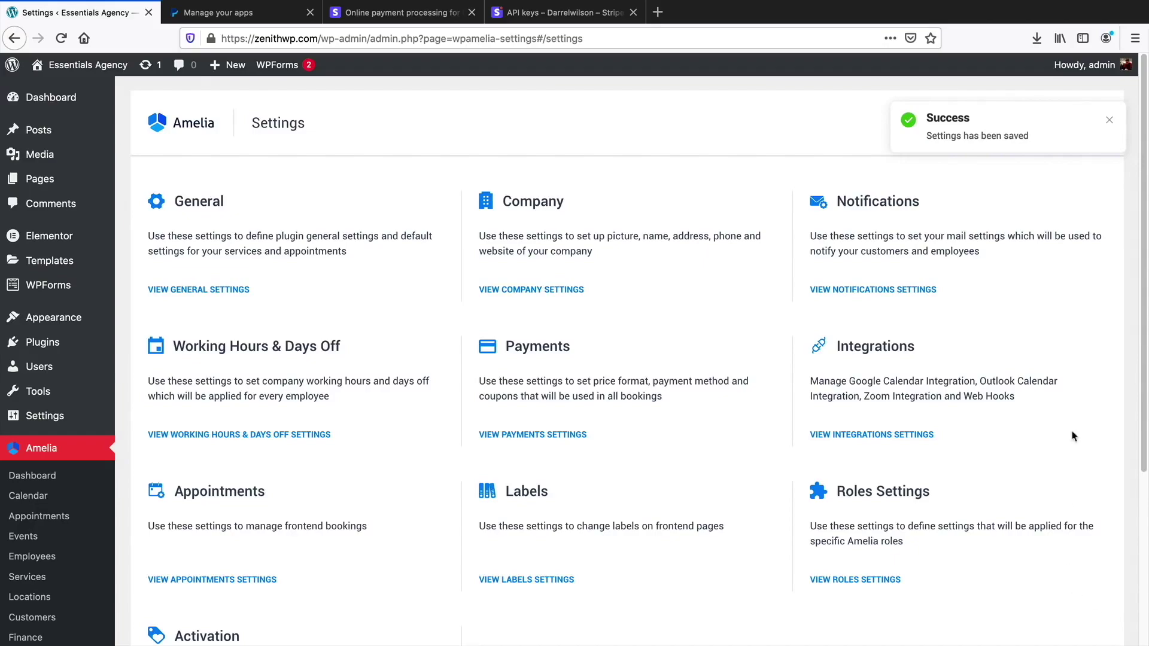
click(1110, 125)
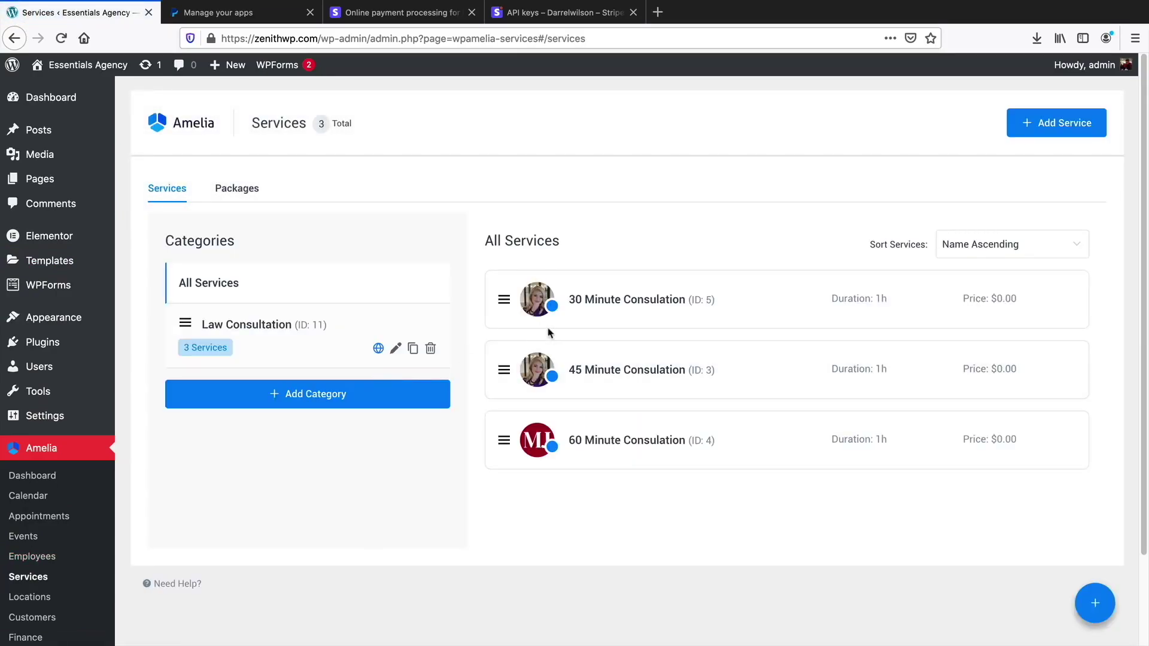
- Open the 30 Minute Consulation service and set its price to 800
click(508, 298)
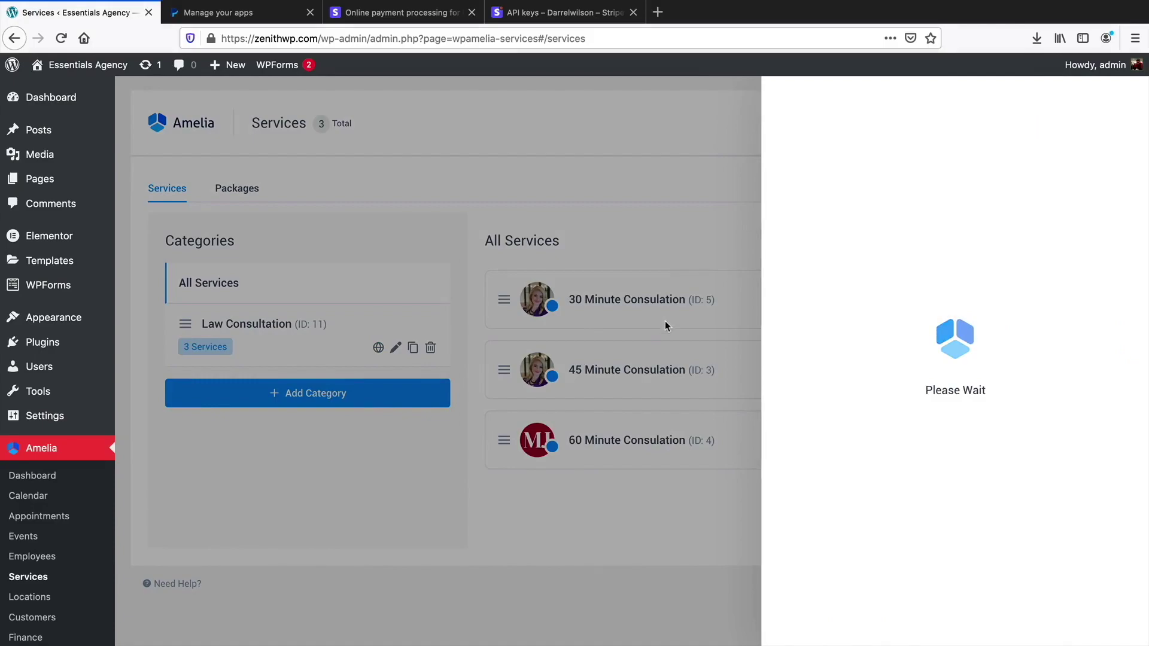
scroll(884, 436, down, 3)
click(999, 360)
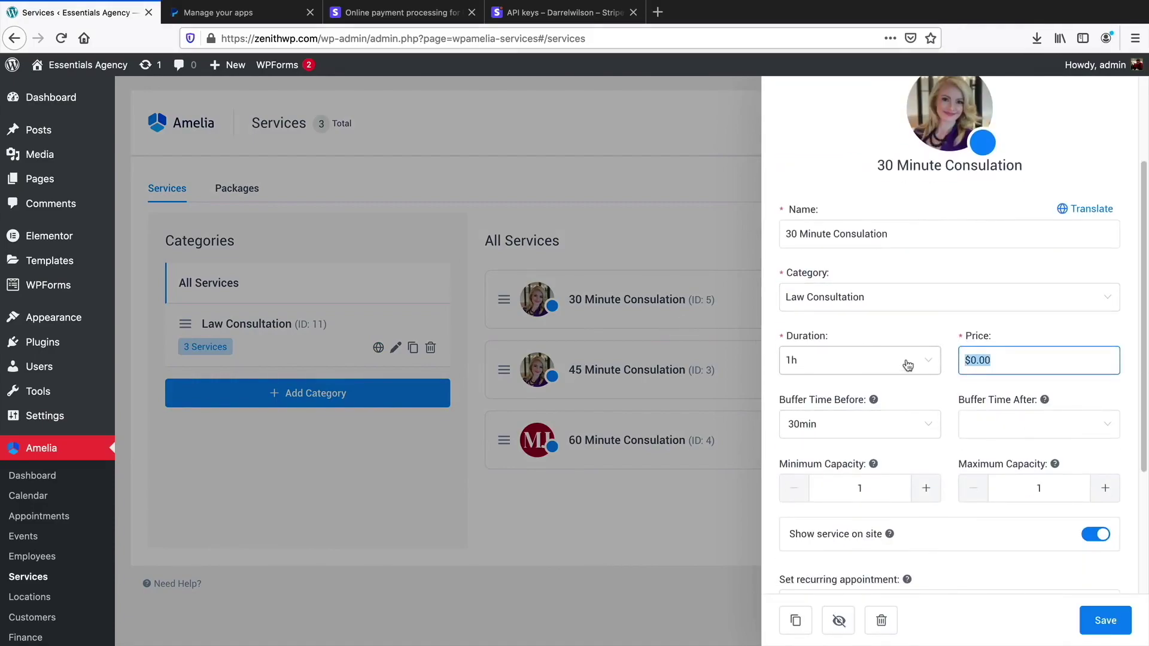
text(80)
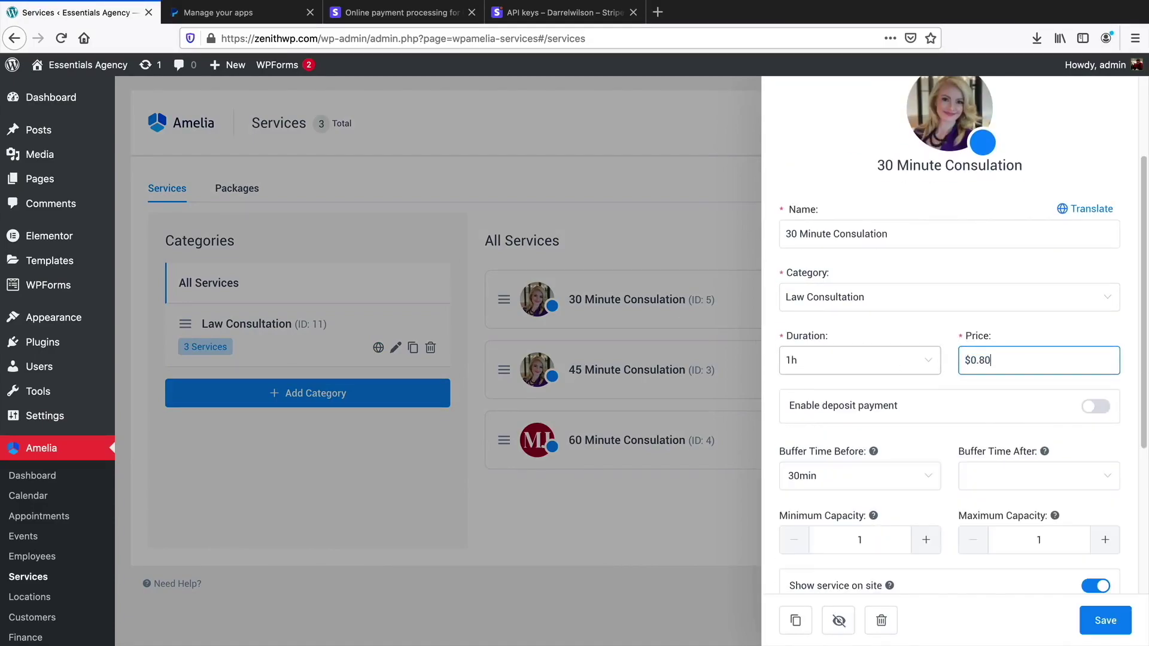
scroll(908, 364, down, 5)
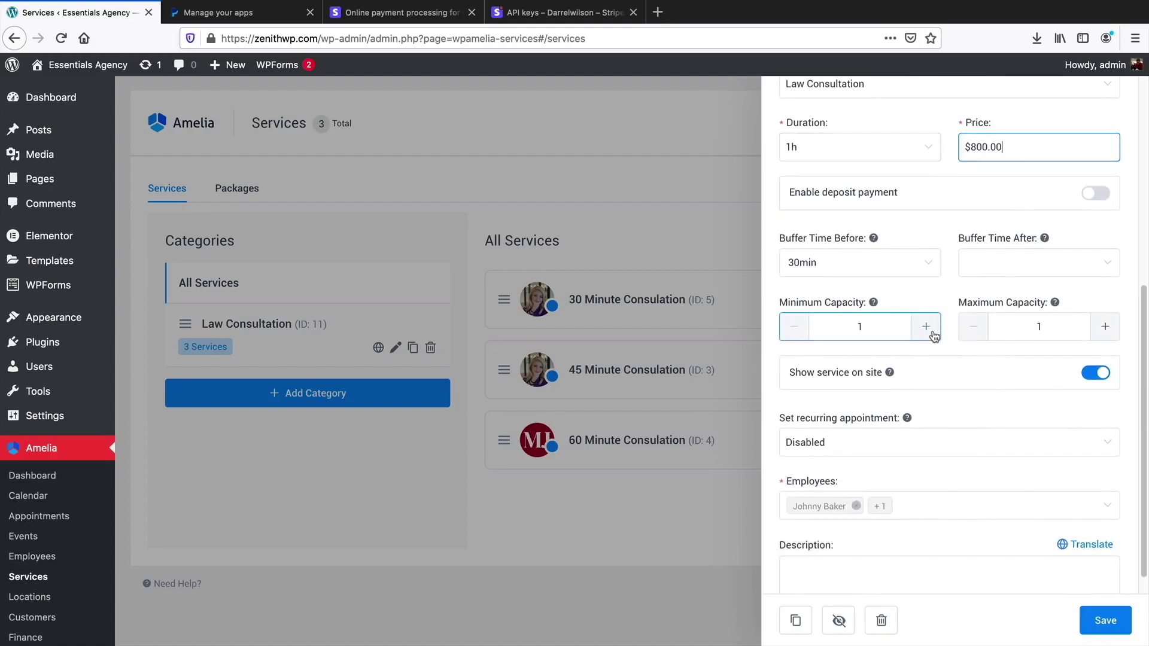
scroll(931, 339, up, 8)
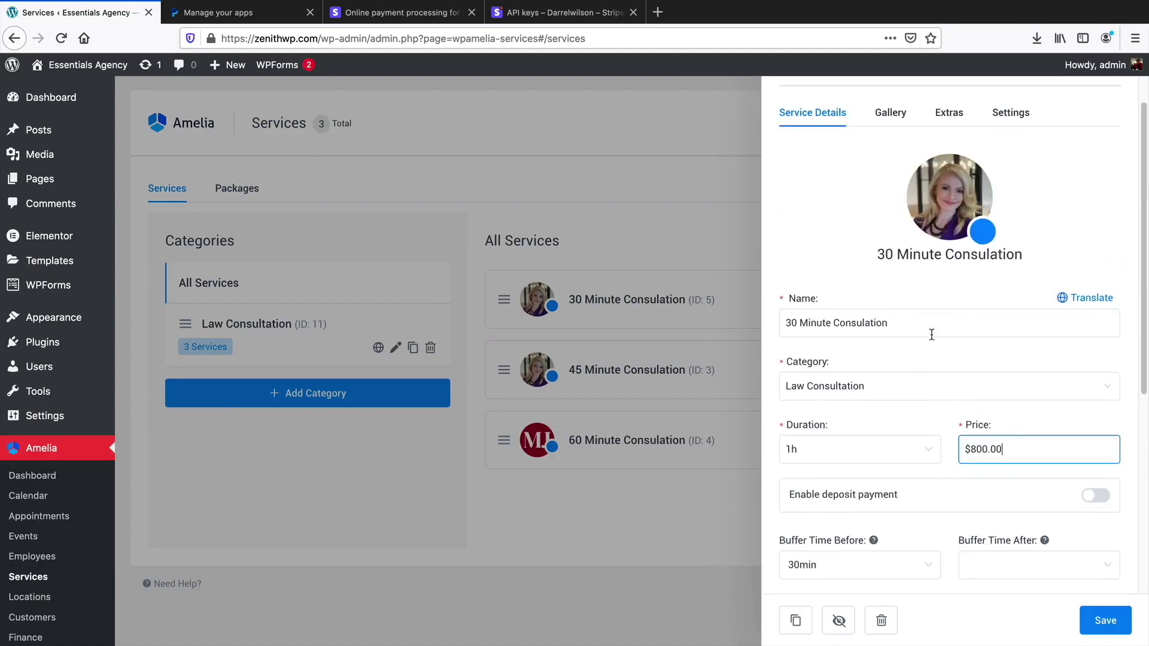
- Enable Stripe payments for the service and save, applying it to all employees
click(1010, 160)
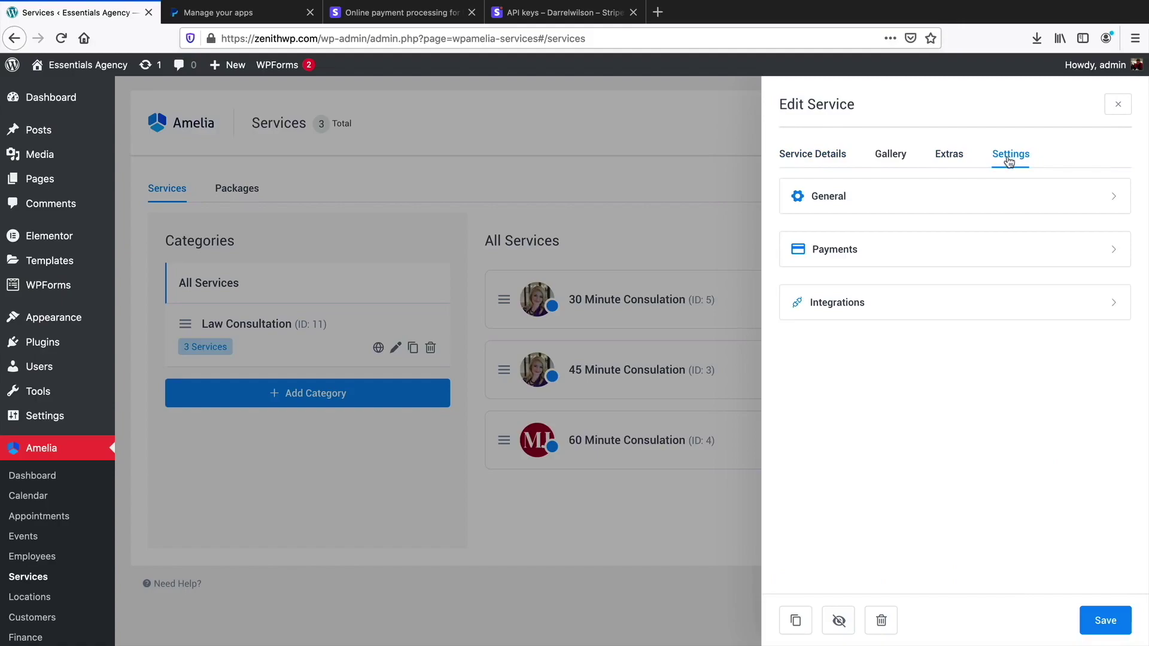
click(1017, 205)
scroll(1022, 239, down, 3)
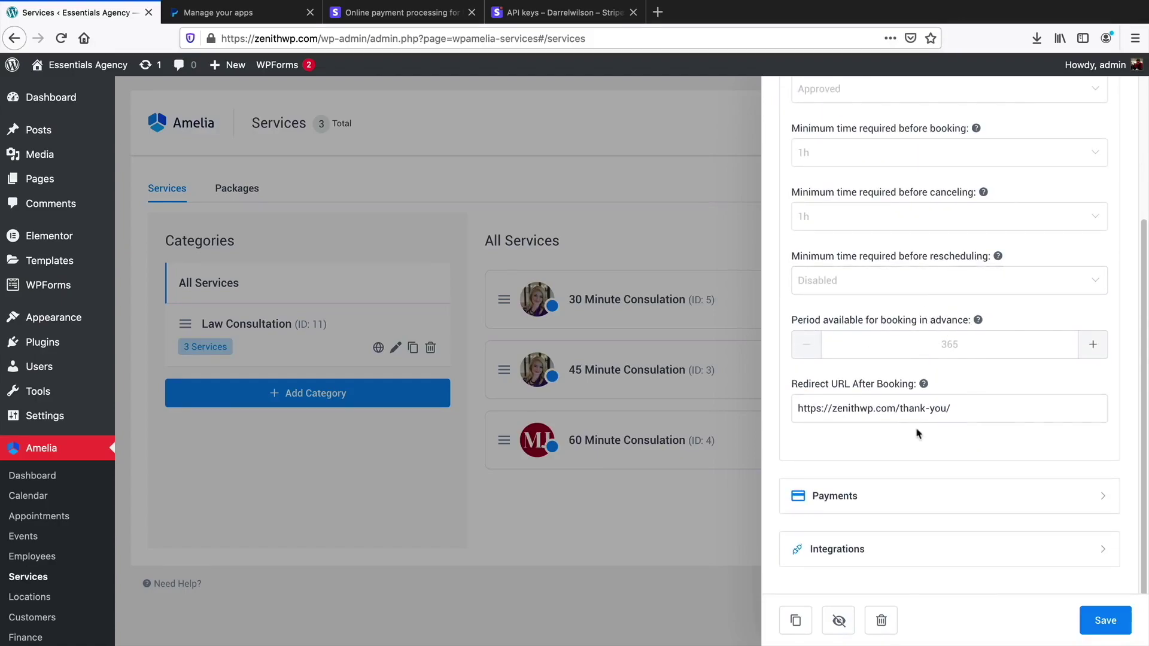
click(921, 496)
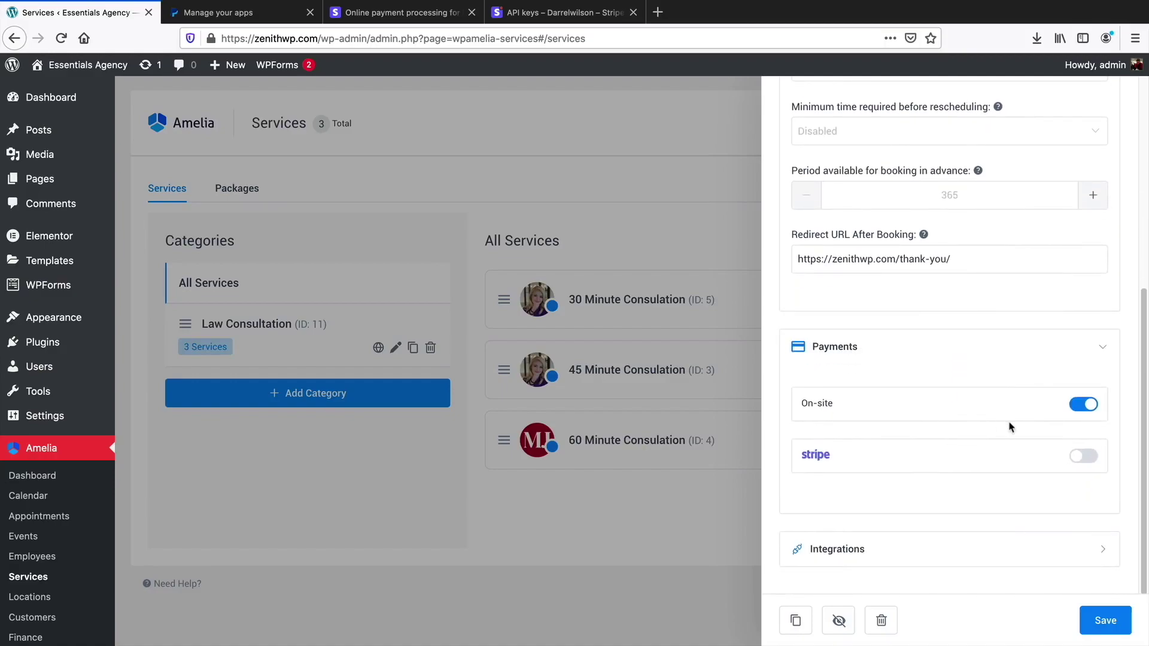
click(1090, 458)
click(1112, 623)
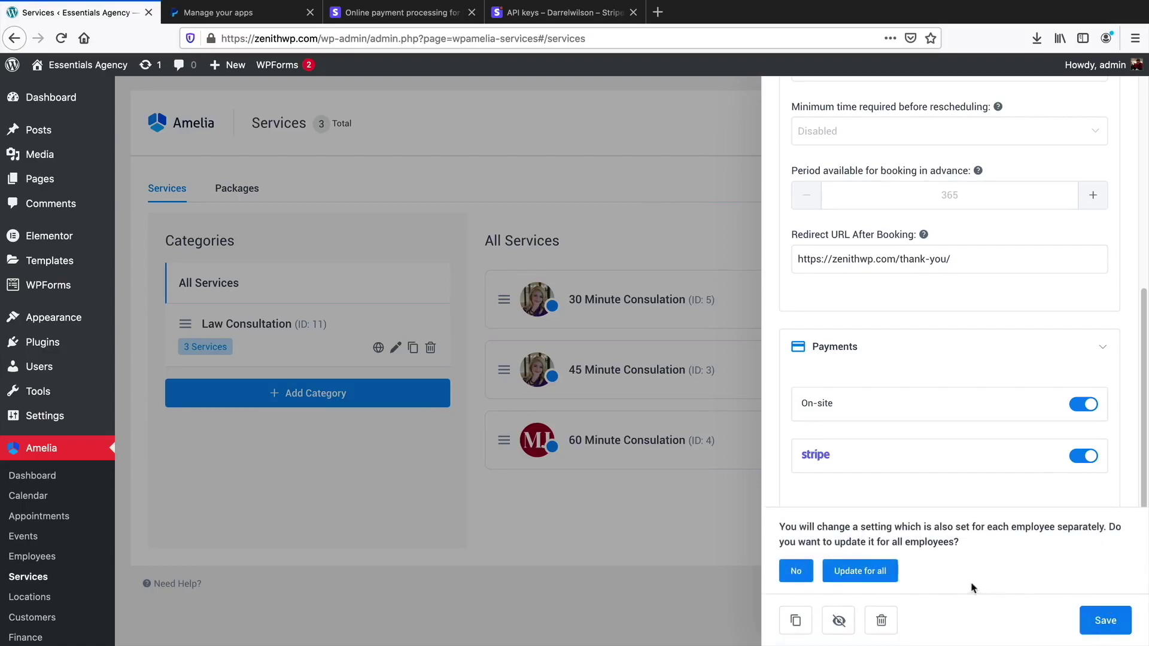
click(860, 571)
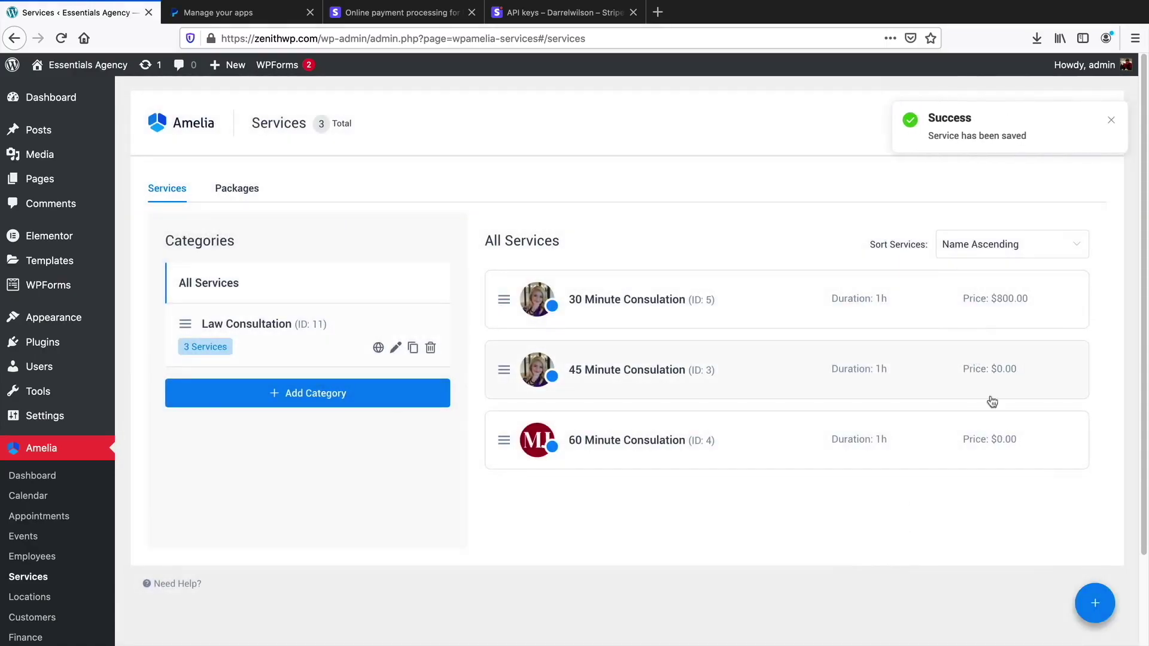
mouse_move(69, 90)
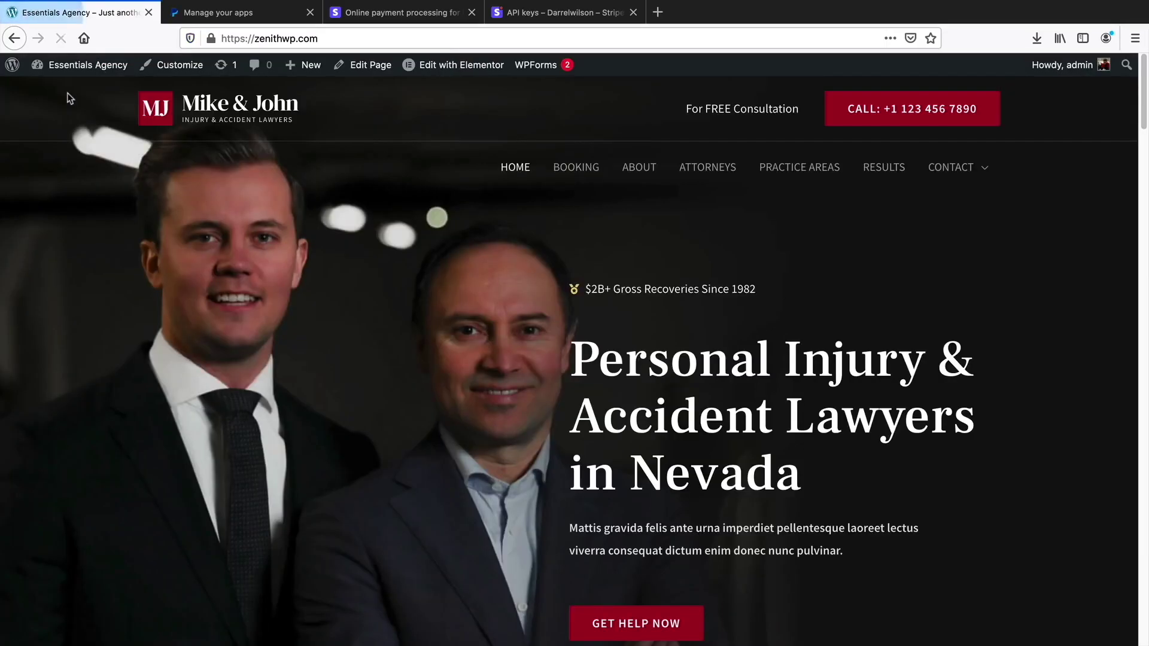
- Open the site's Booking page and start booking the 60 Minute Consultation
click(633, 612)
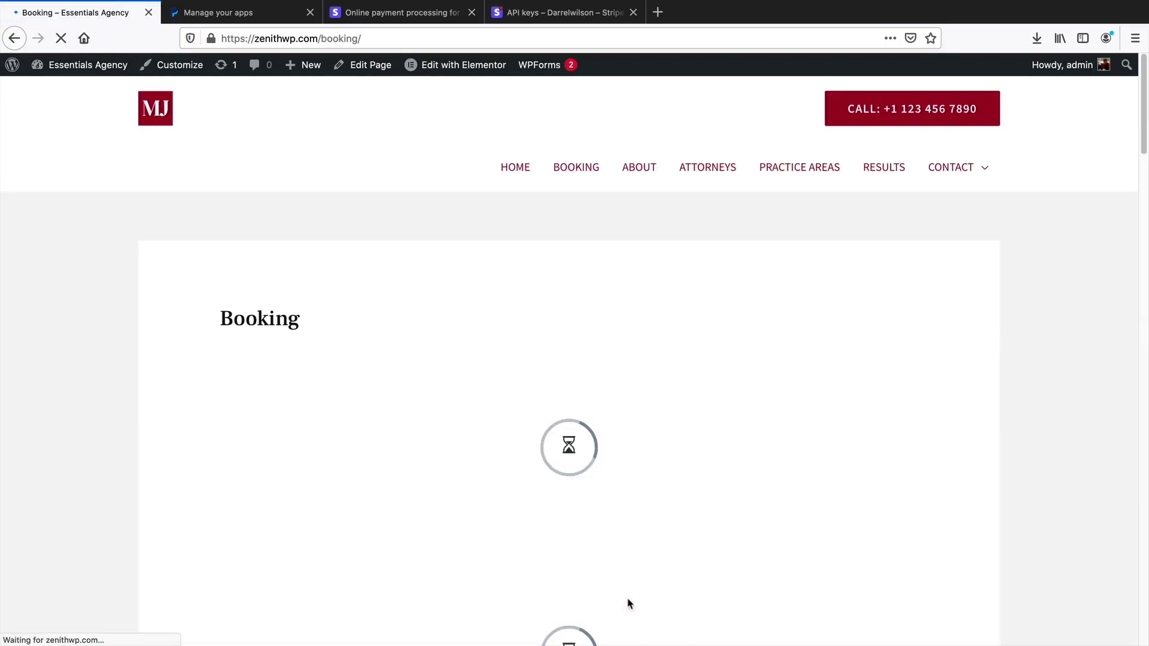
scroll(618, 578, down, 2)
scroll(617, 576, down, 1)
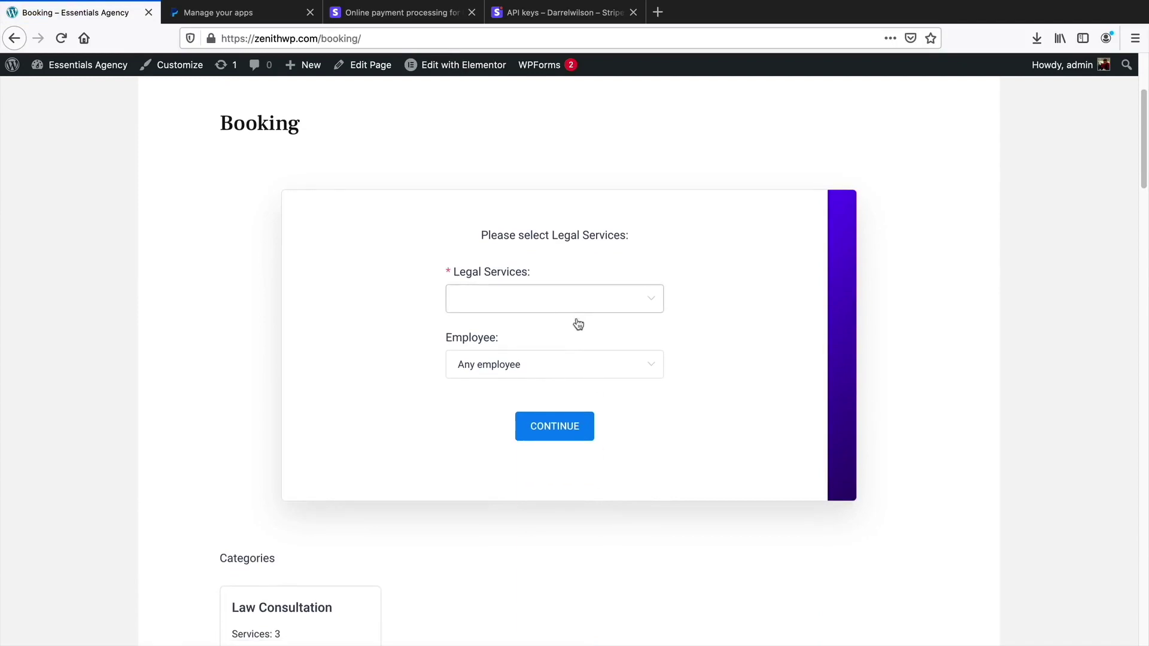
scroll(569, 311, down, 1)
click(567, 276)
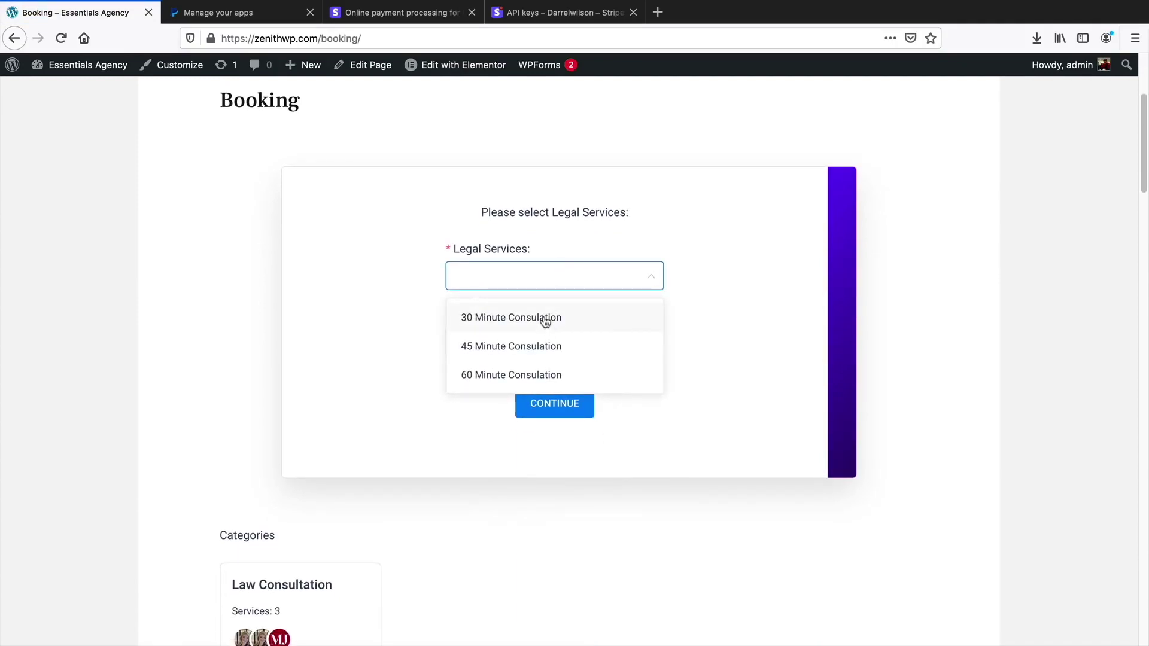
click(542, 375)
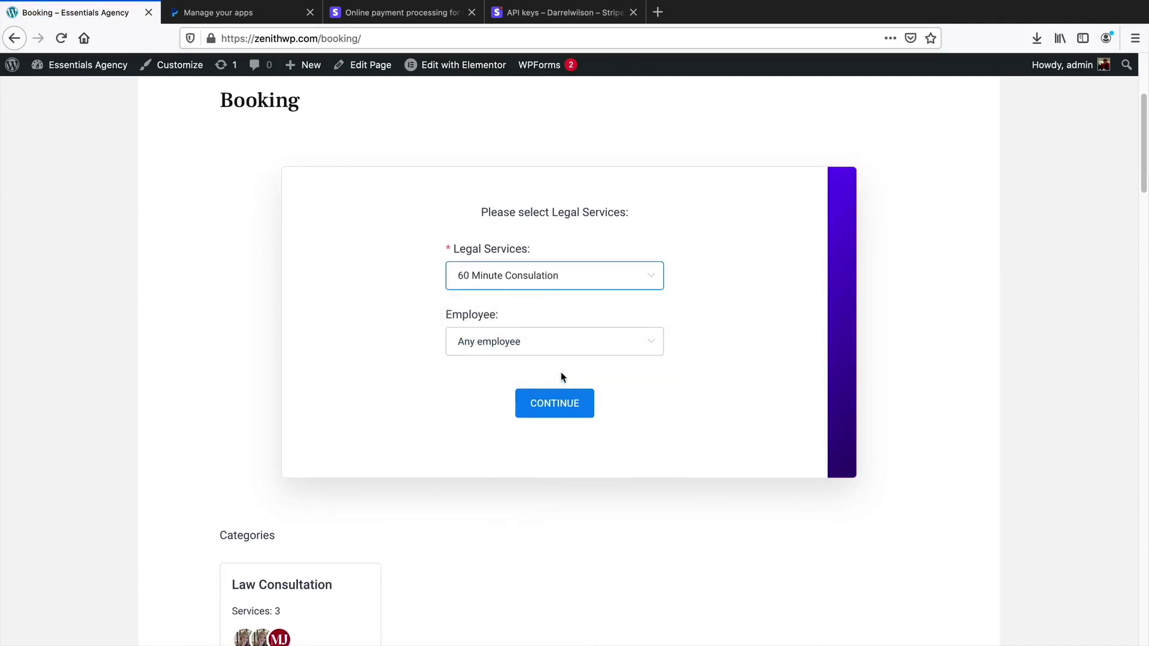
click(565, 401)
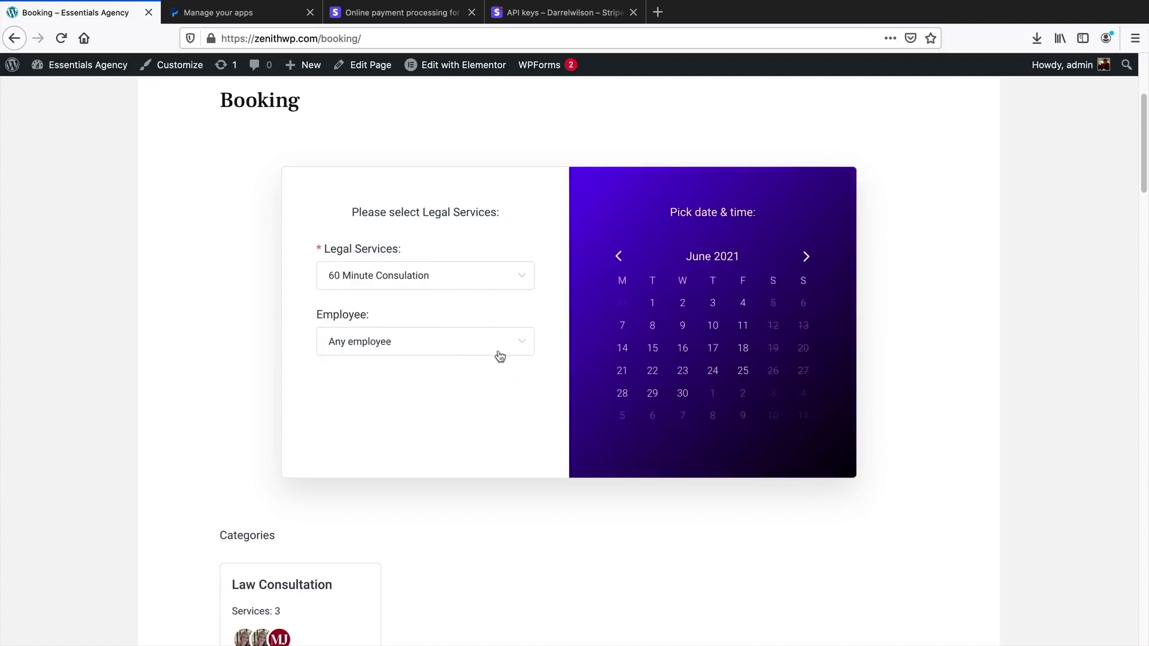
- Choose June 11 at 10:30 am - 11:30 am and continue to the details form
click(499, 345)
click(732, 328)
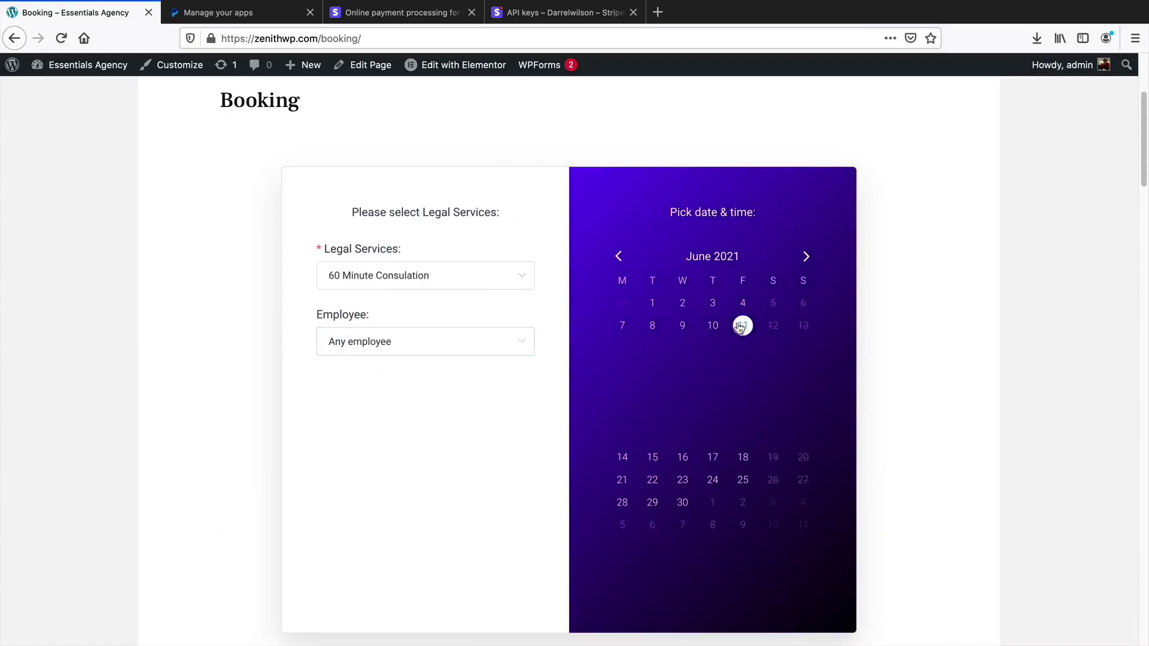
click(689, 380)
click(723, 569)
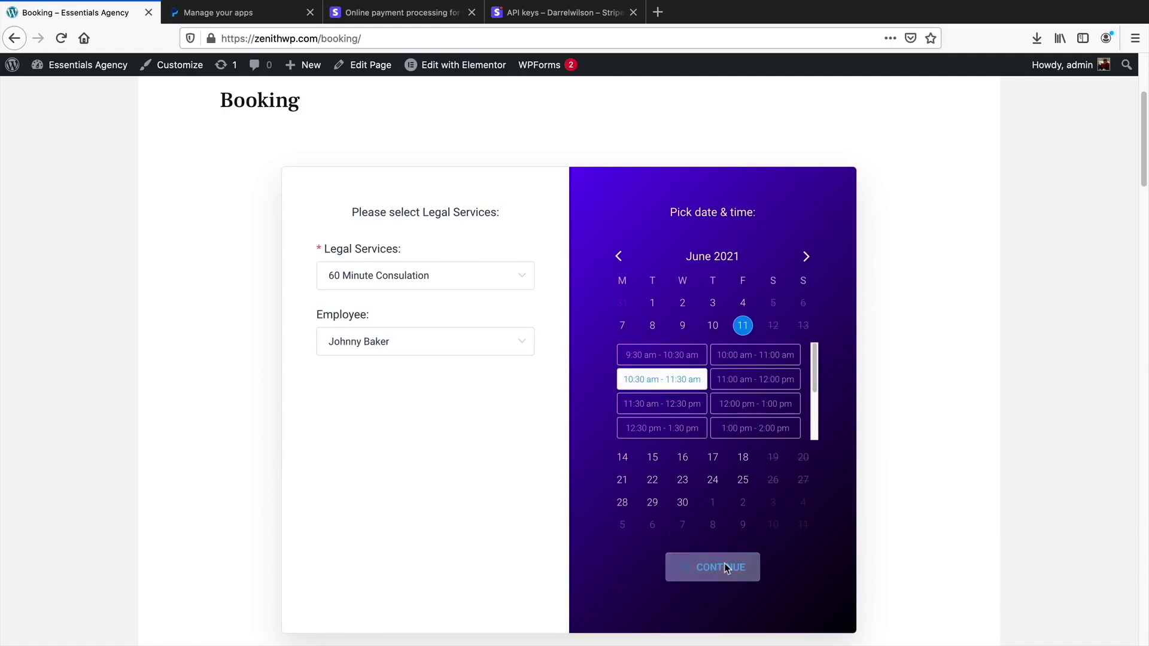
- Go back and switch the booking to the 30 Minute Consulation service
scroll(569, 394, down, 1)
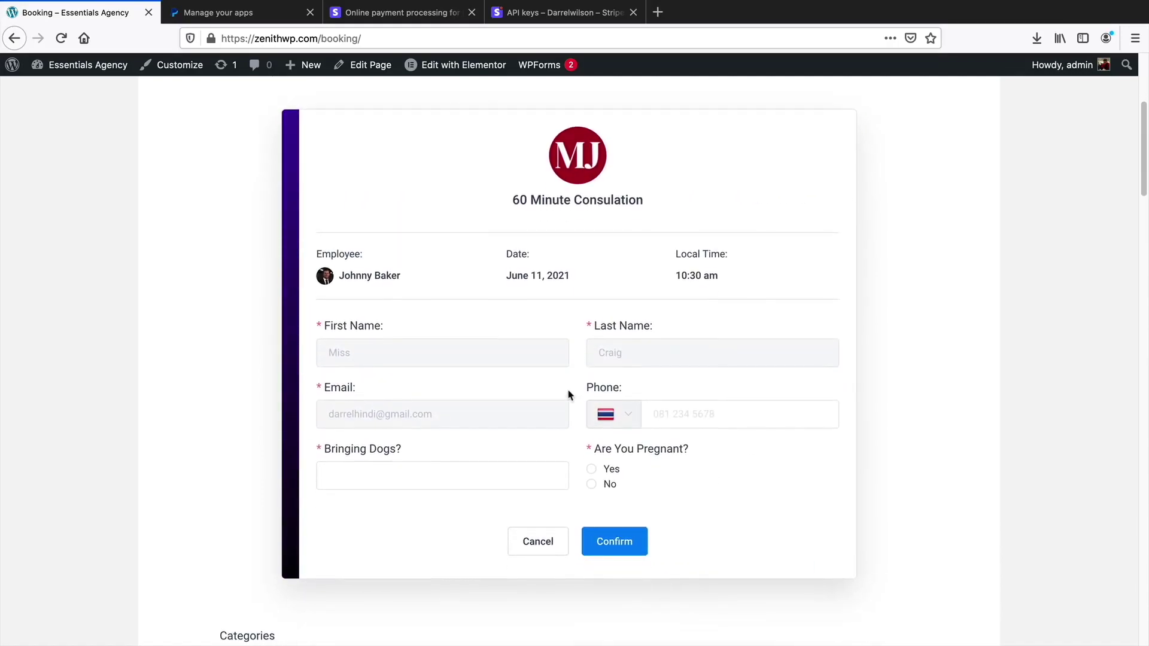
click(552, 554)
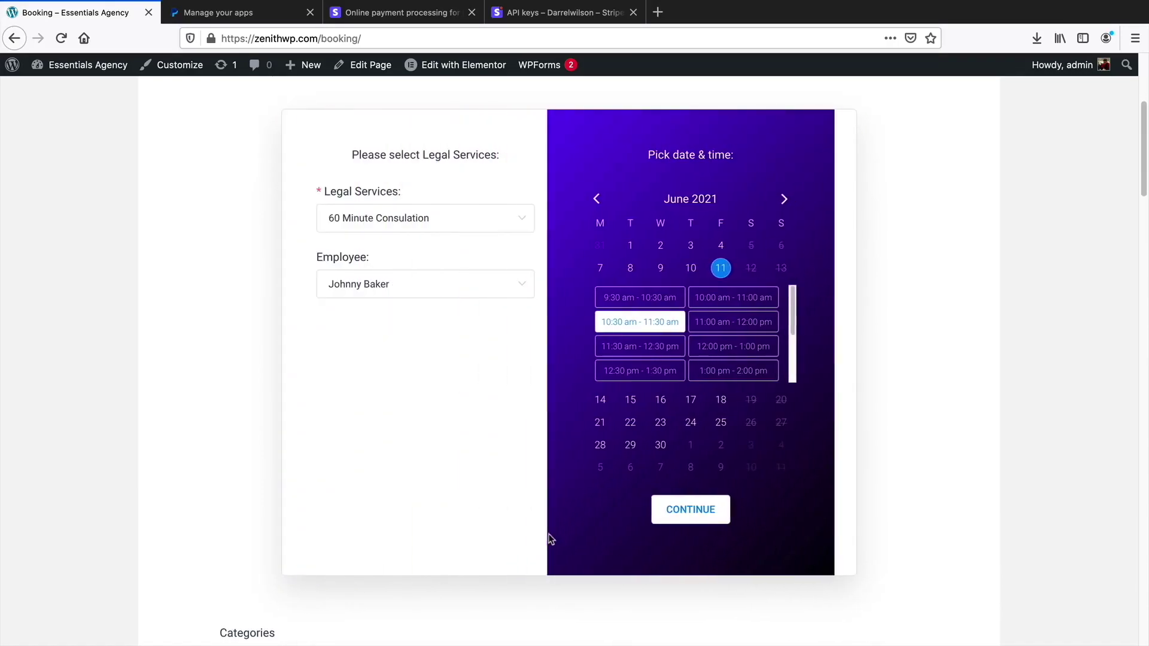
click(429, 221)
click(413, 262)
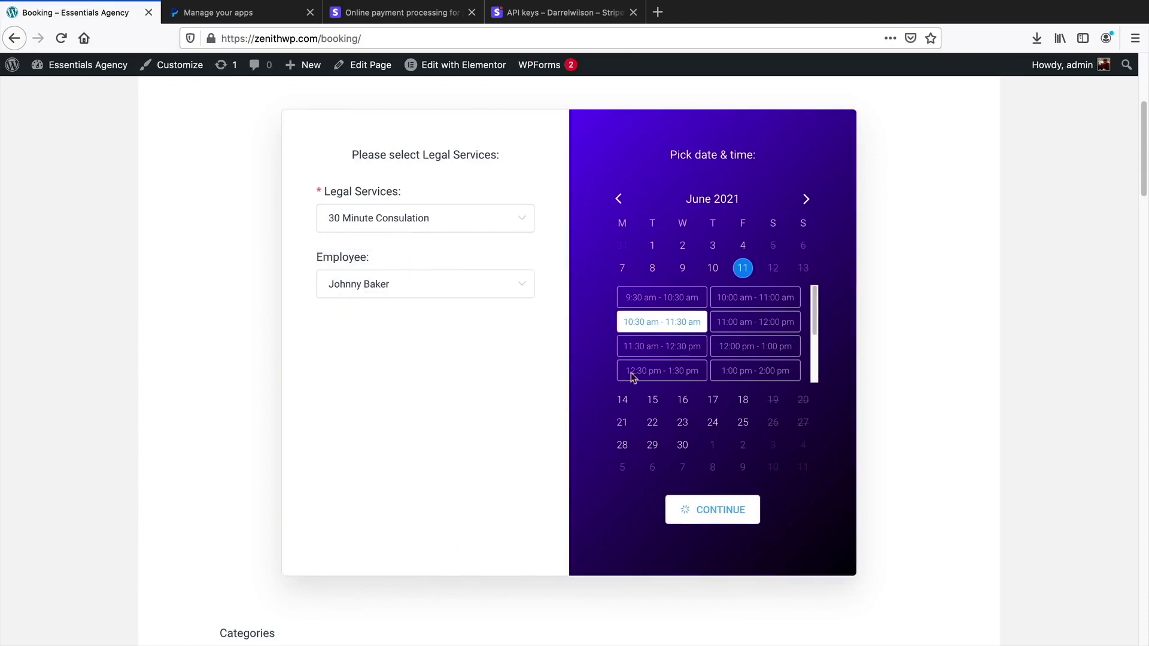
click(715, 509)
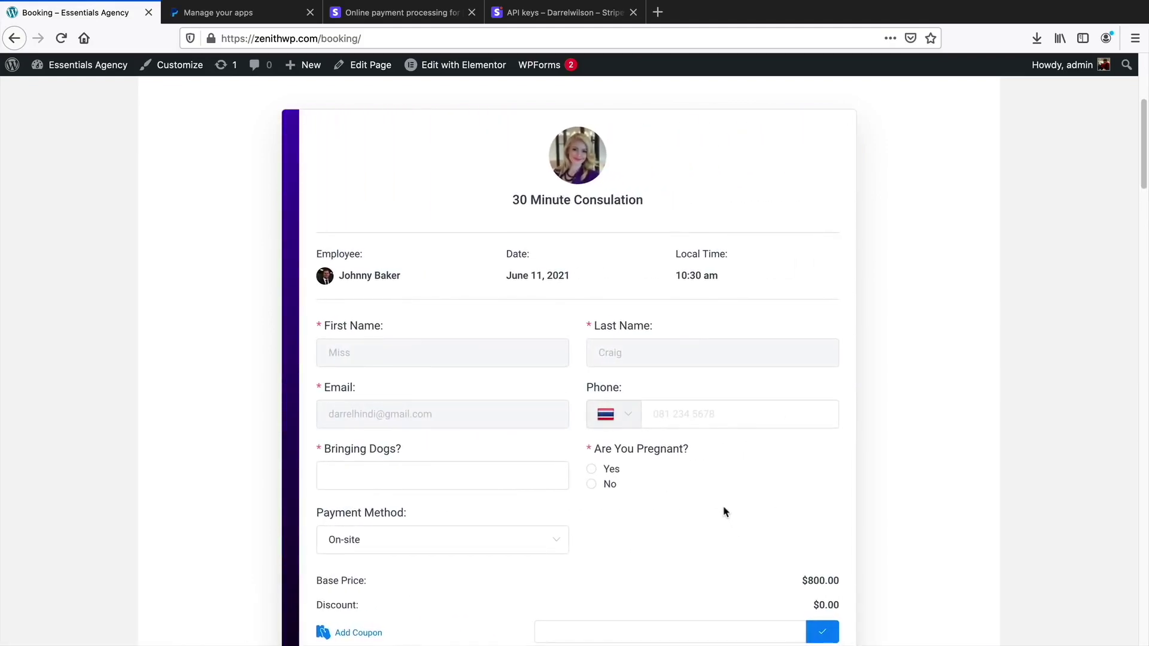
scroll(726, 505, down, 2)
scroll(455, 282, down, 1)
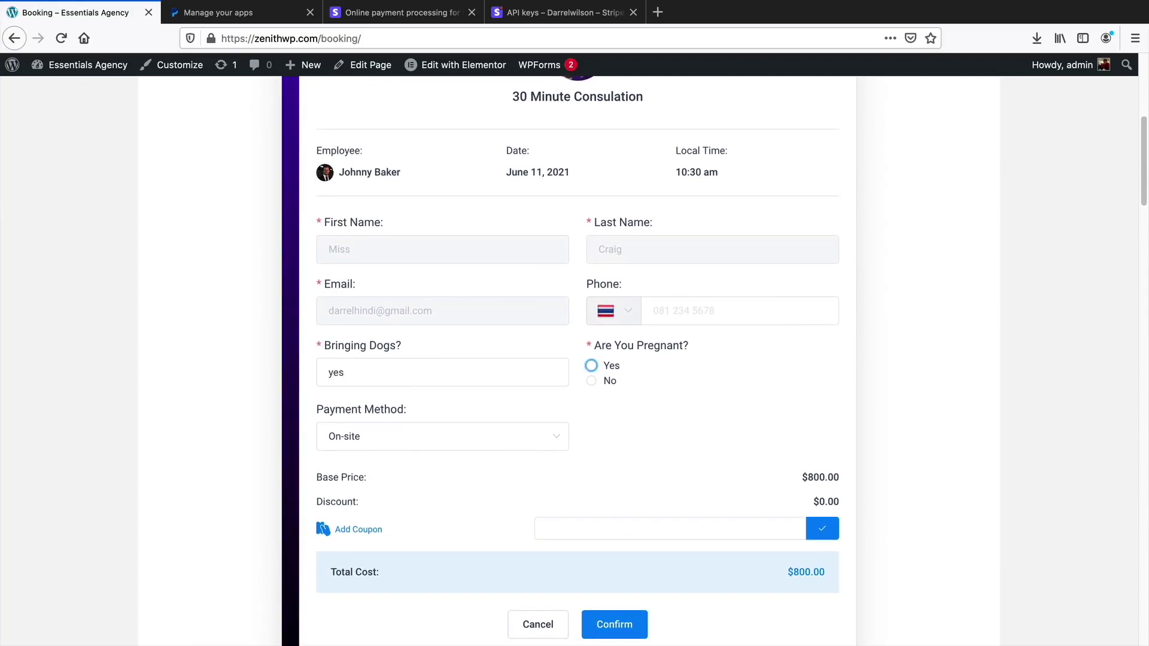
click(591, 366)
scroll(515, 395, down, 2)
click(476, 370)
click(414, 440)
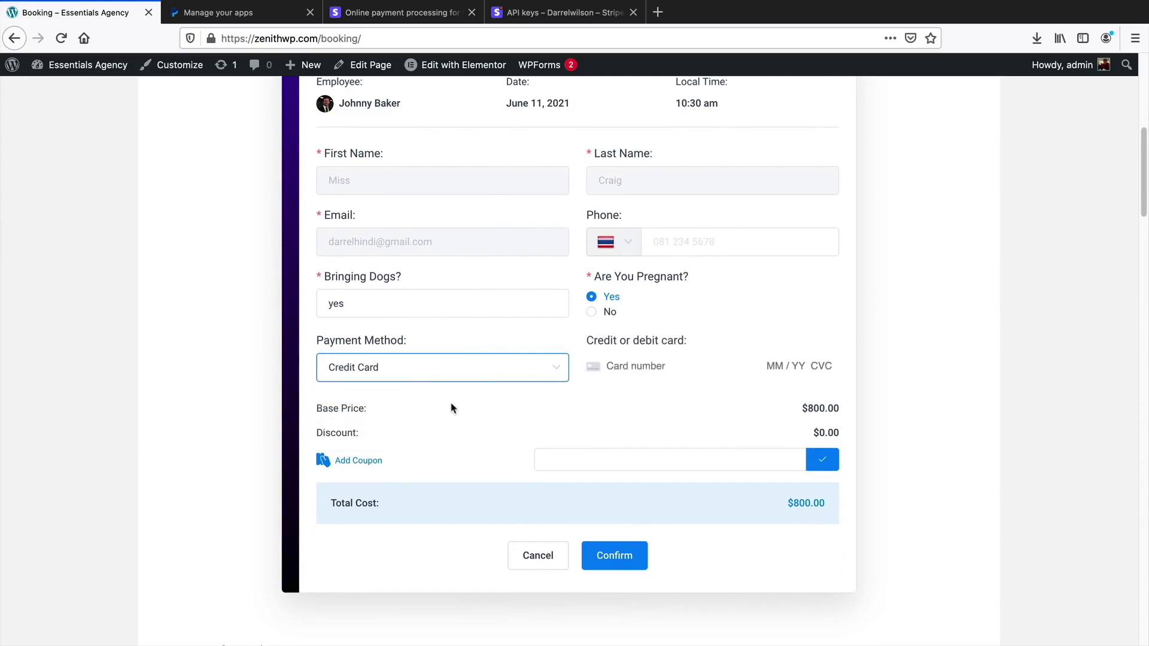
click(632, 366)
text(4242 4242 424)
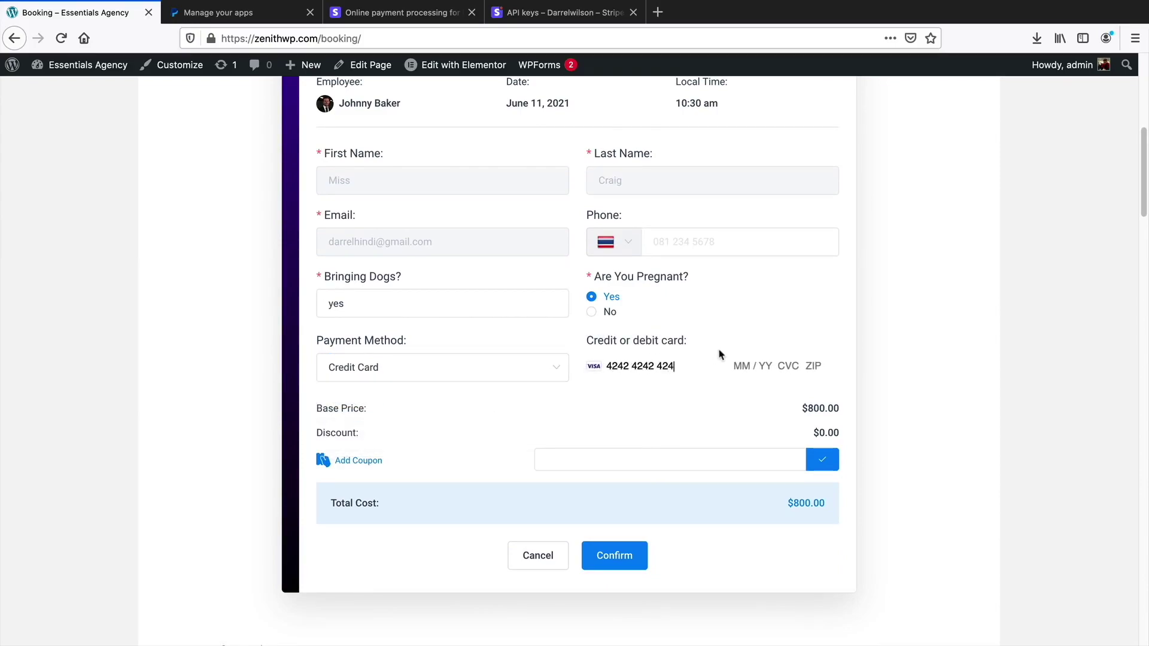
text(2 4242 04 / 24 242 22222)
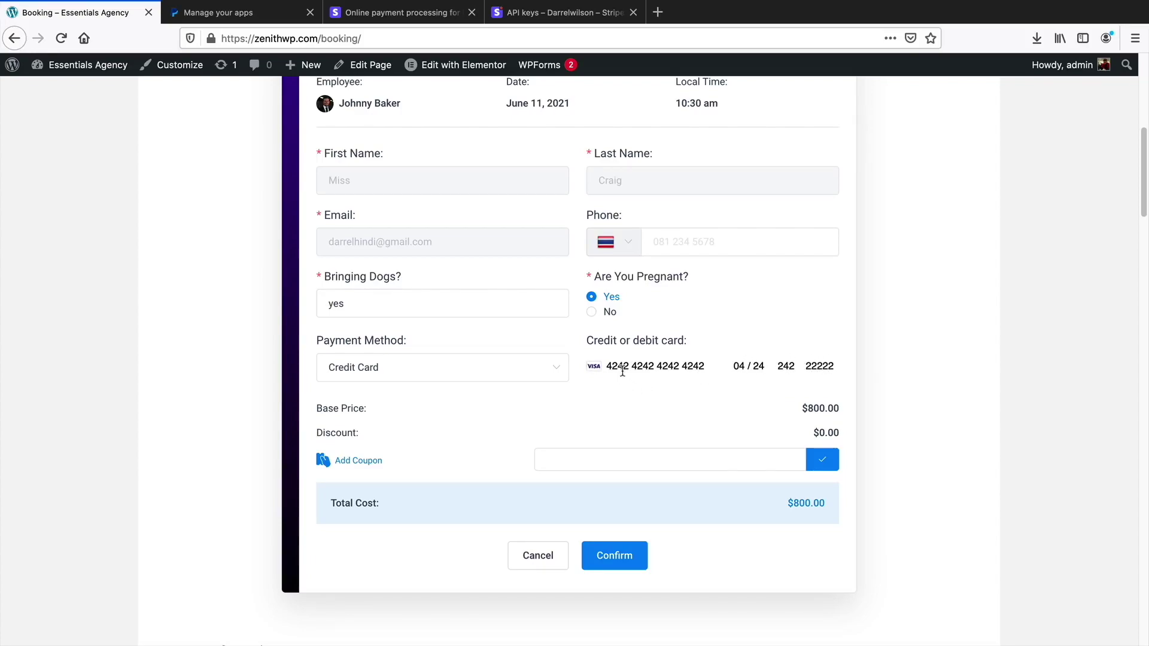
- Confirm the $800.00 booking and finish on the Thank You page
click(630, 552)
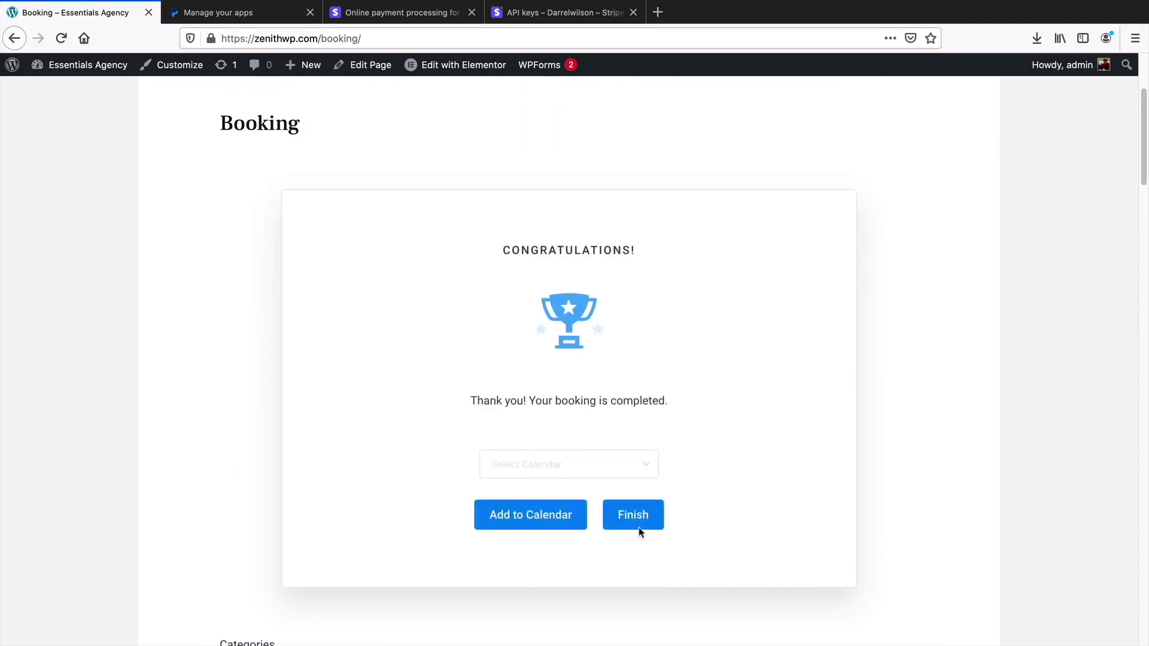
click(640, 515)
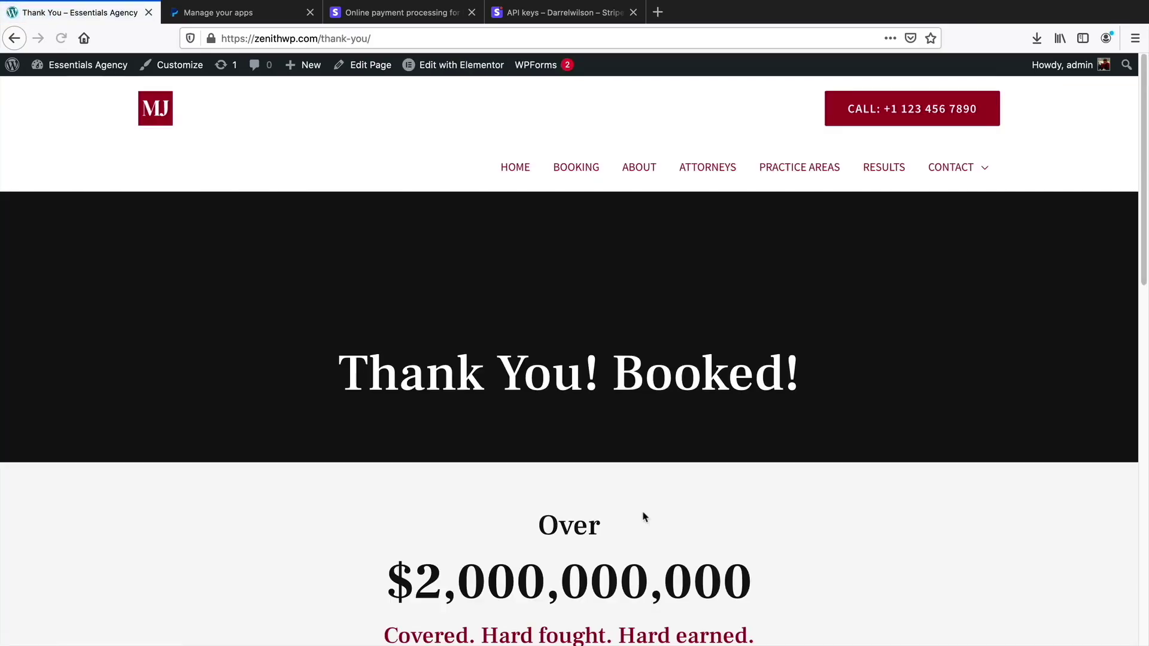
scroll(644, 516, down, 2)
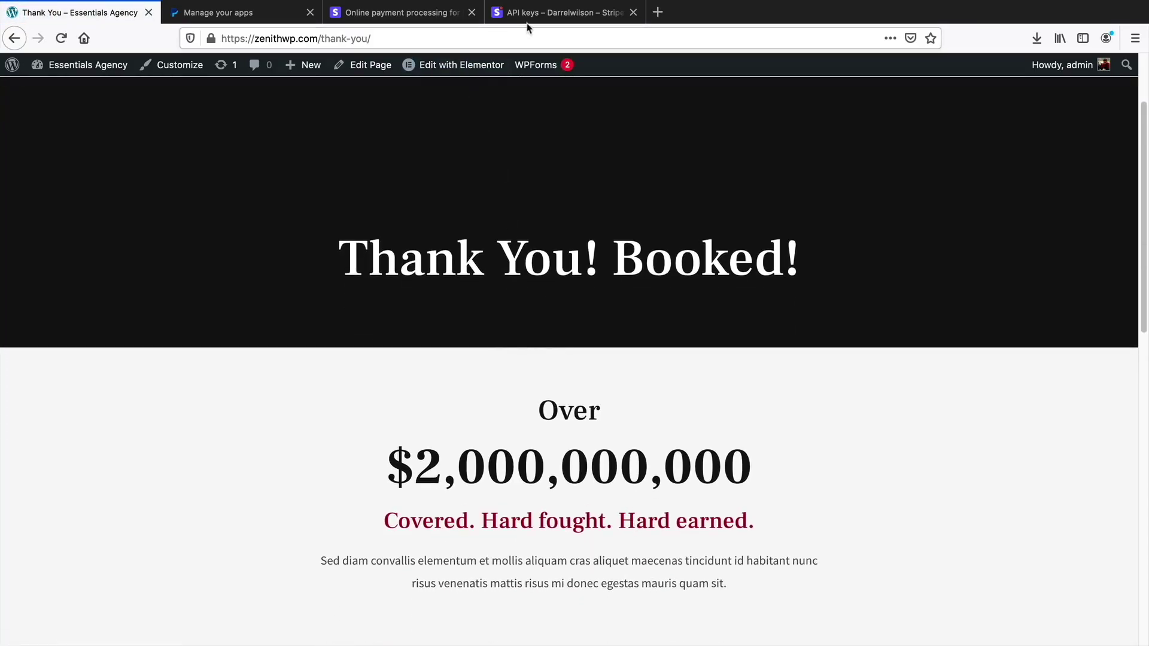
- Review the $800.00 test payment and the home overview in the Stripe dashboard
click(556, 12)
click(73, 115)
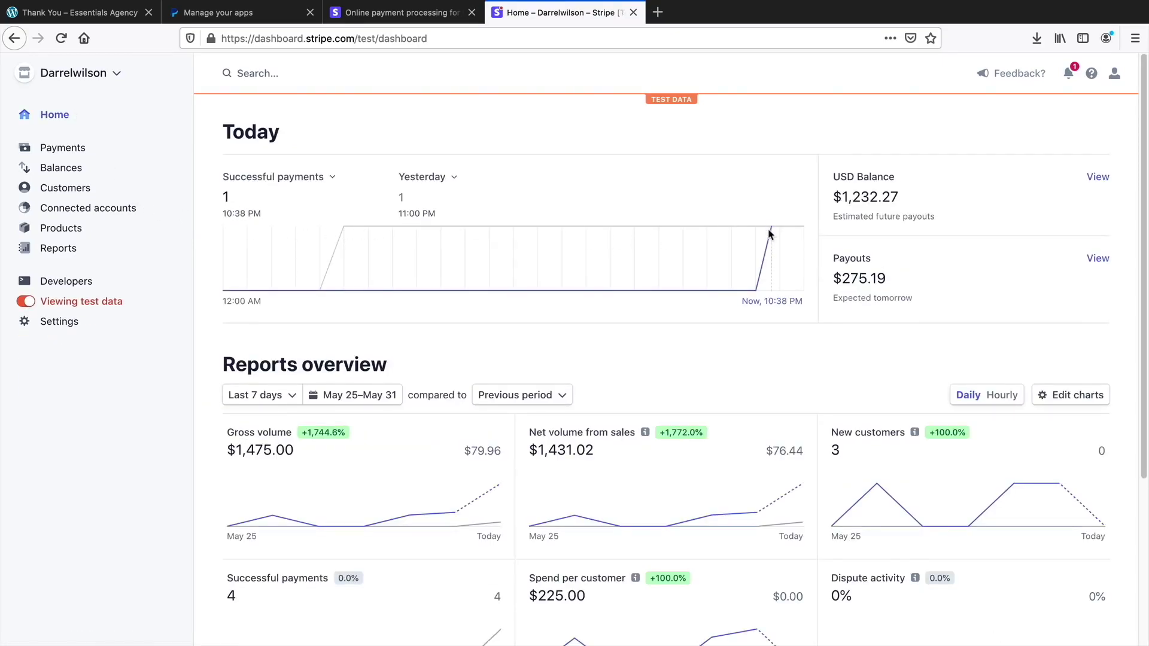
click(68, 150)
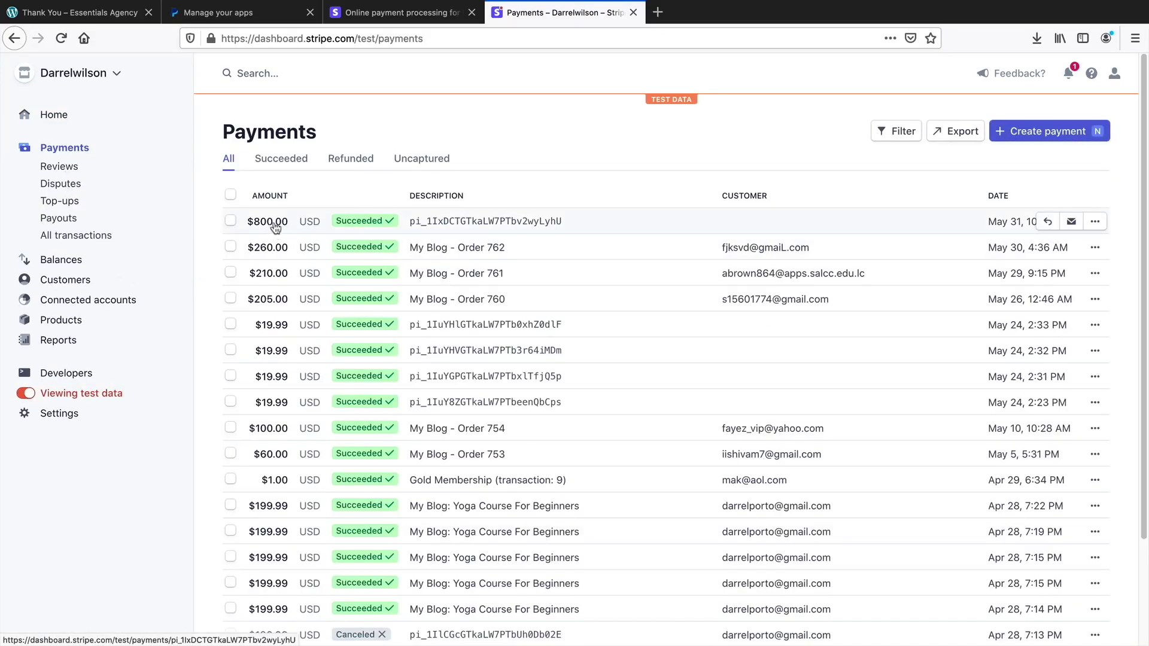
click(25, 118)
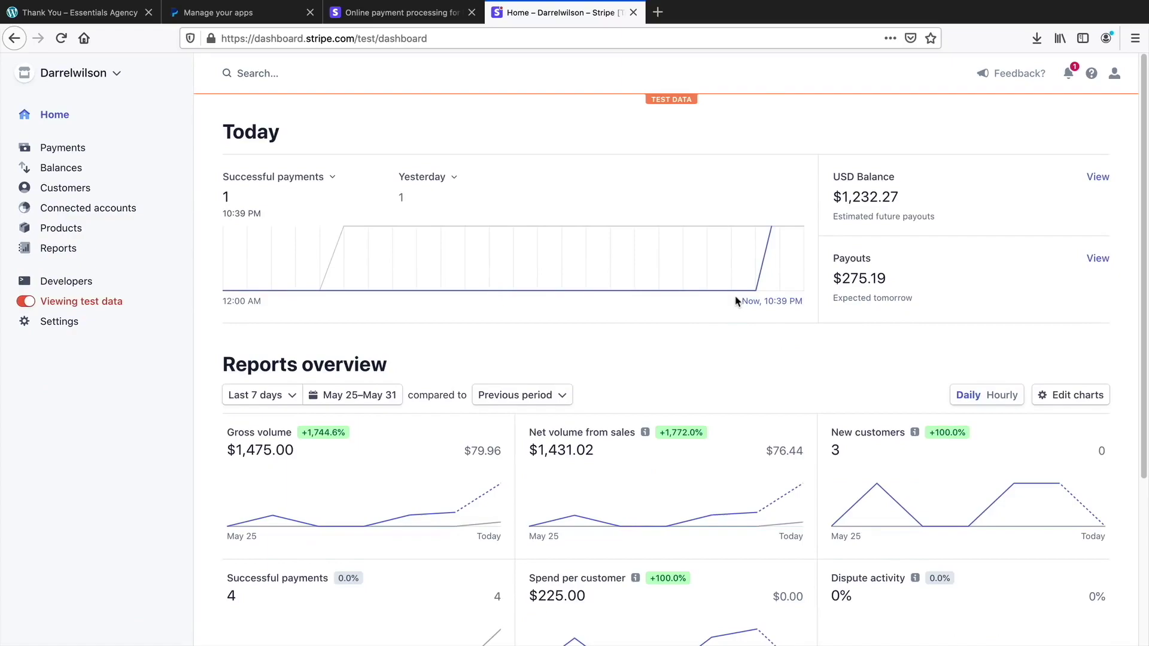
click(277, 397)
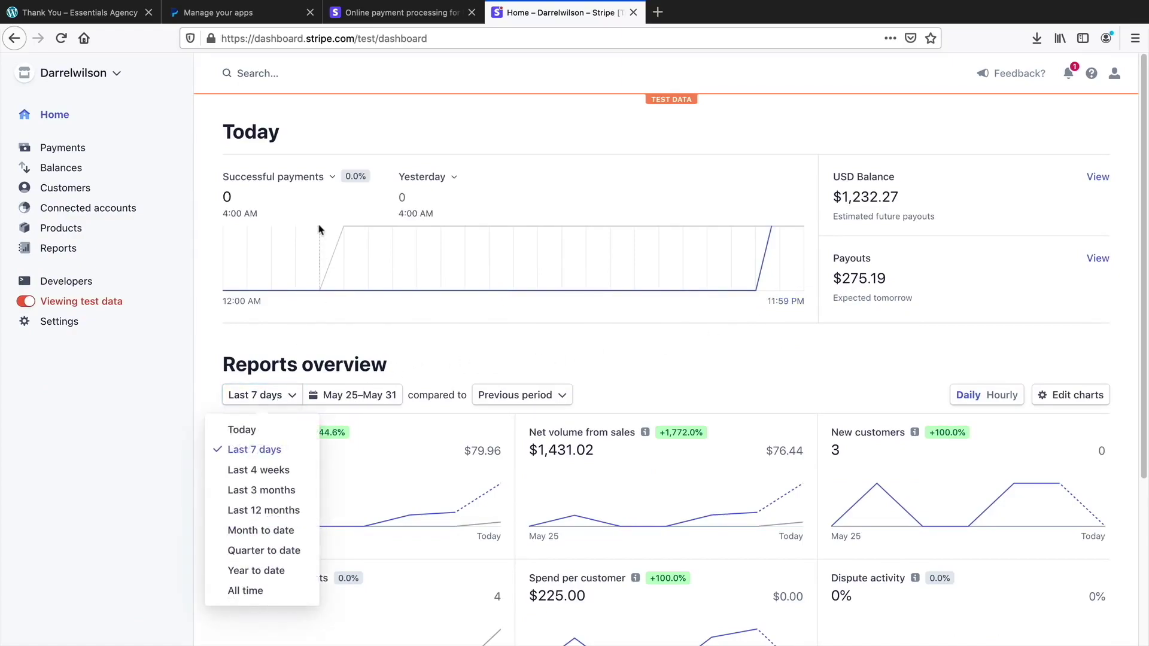
click(453, 182)
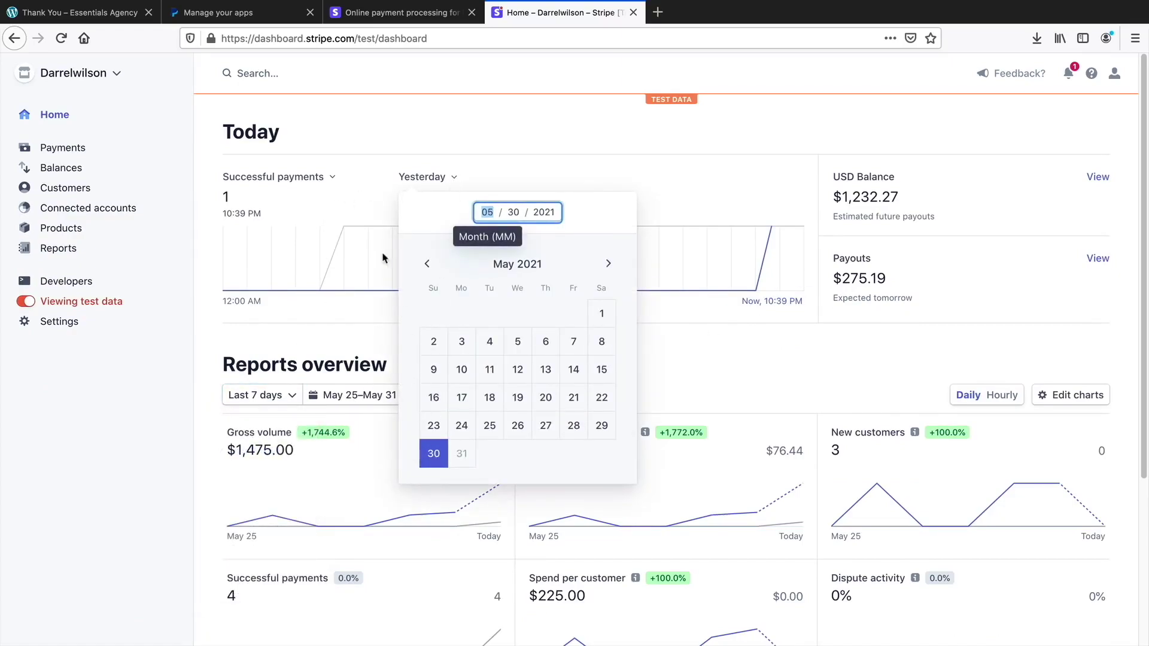
click(328, 180)
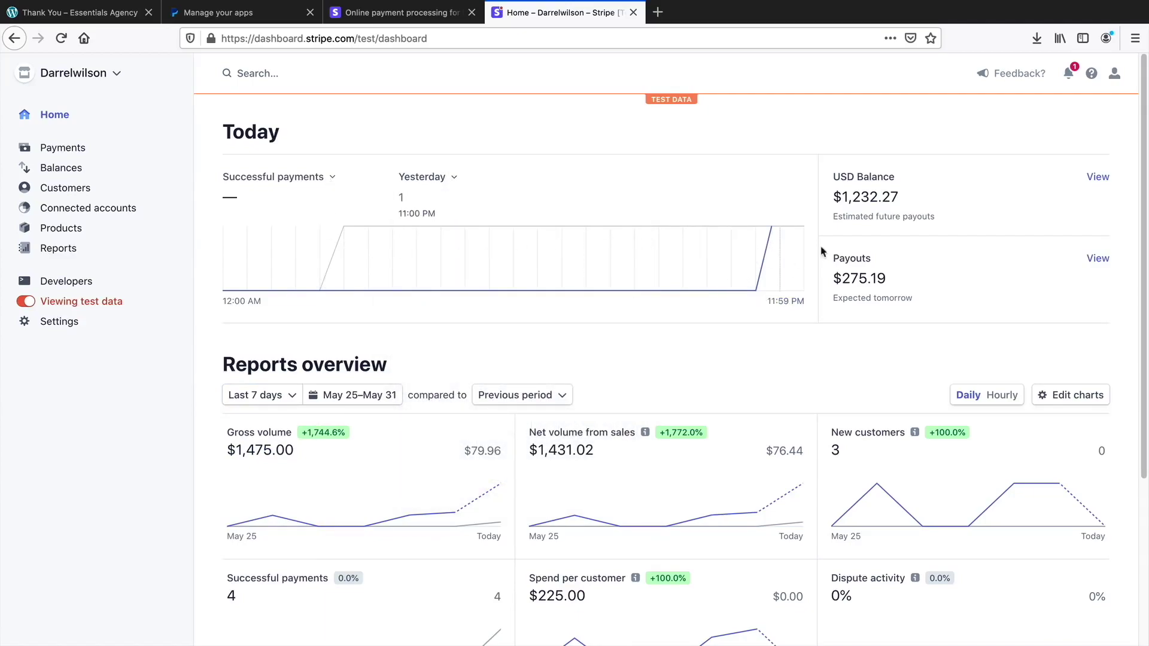
scroll(862, 413, down, 1)
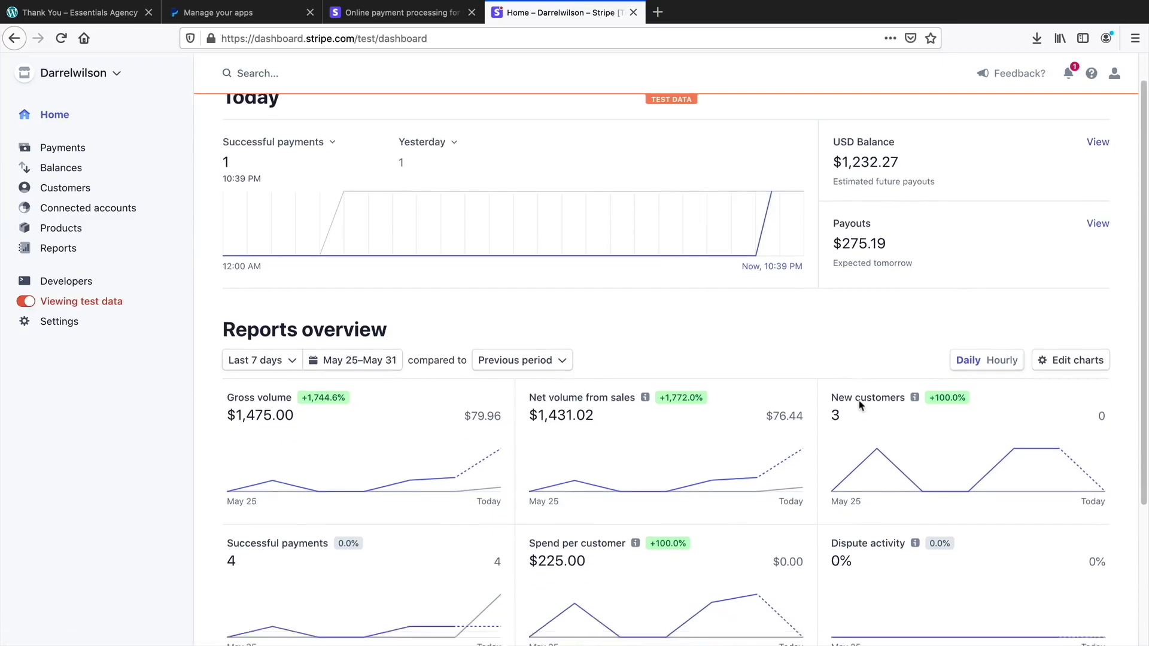
scroll(859, 404, down, 3)
scroll(609, 416, up, 4)
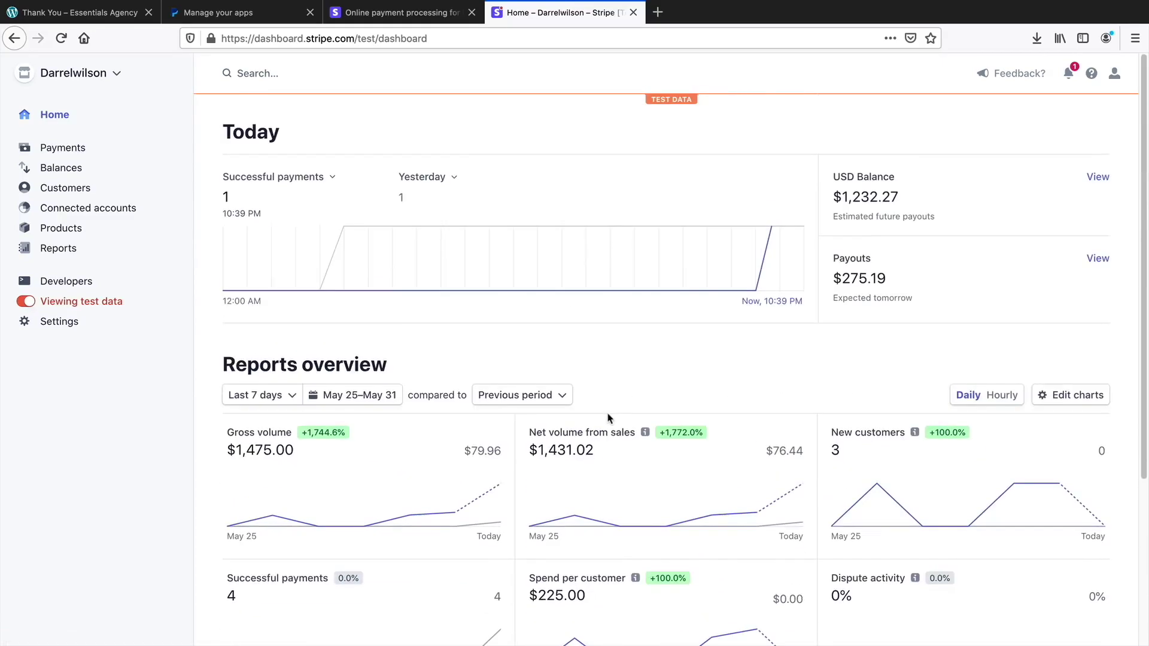
click(126, 152)
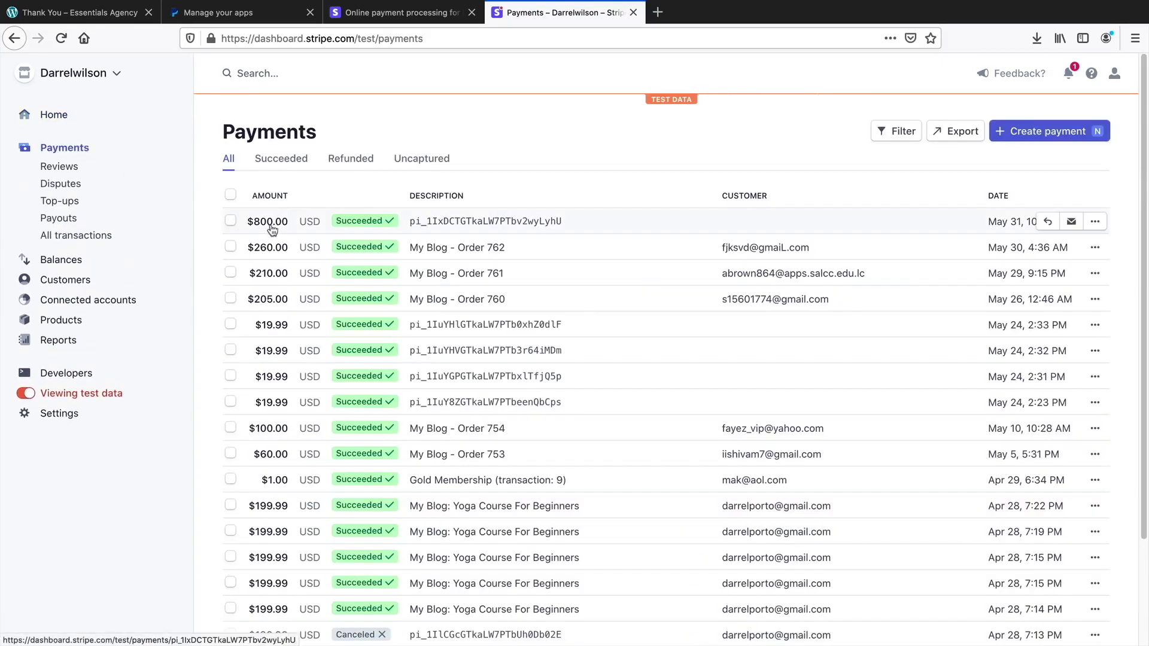
click(53, 114)
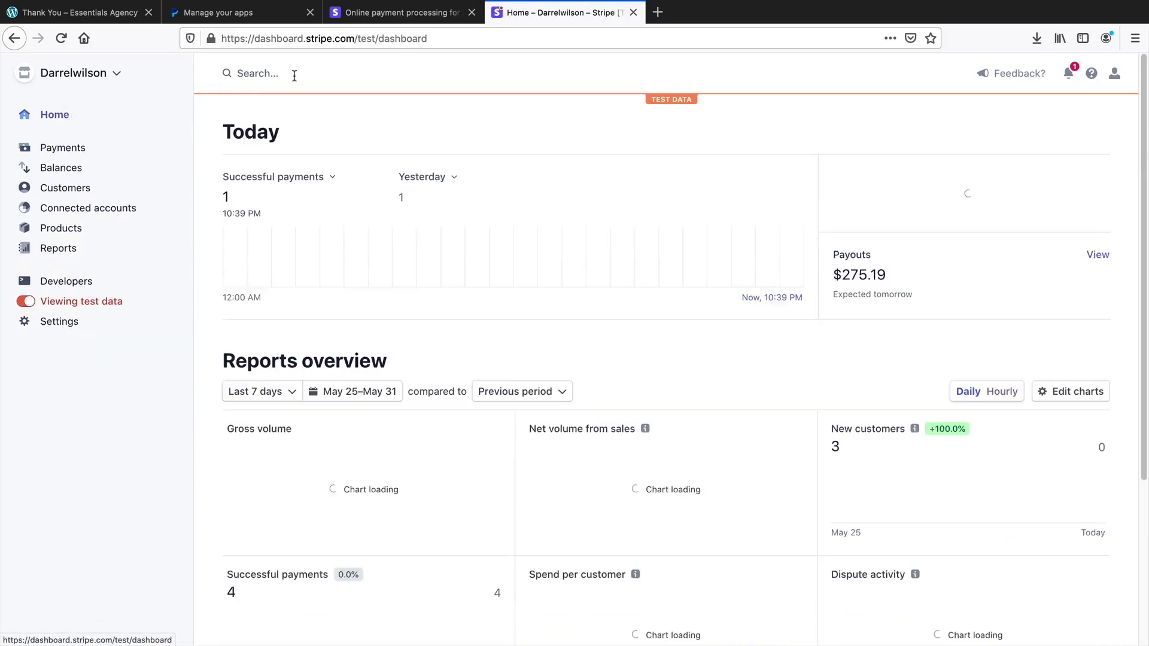
- Open the WordPress admin dashboard and switch Stripe from test data to live data
click(114, 16)
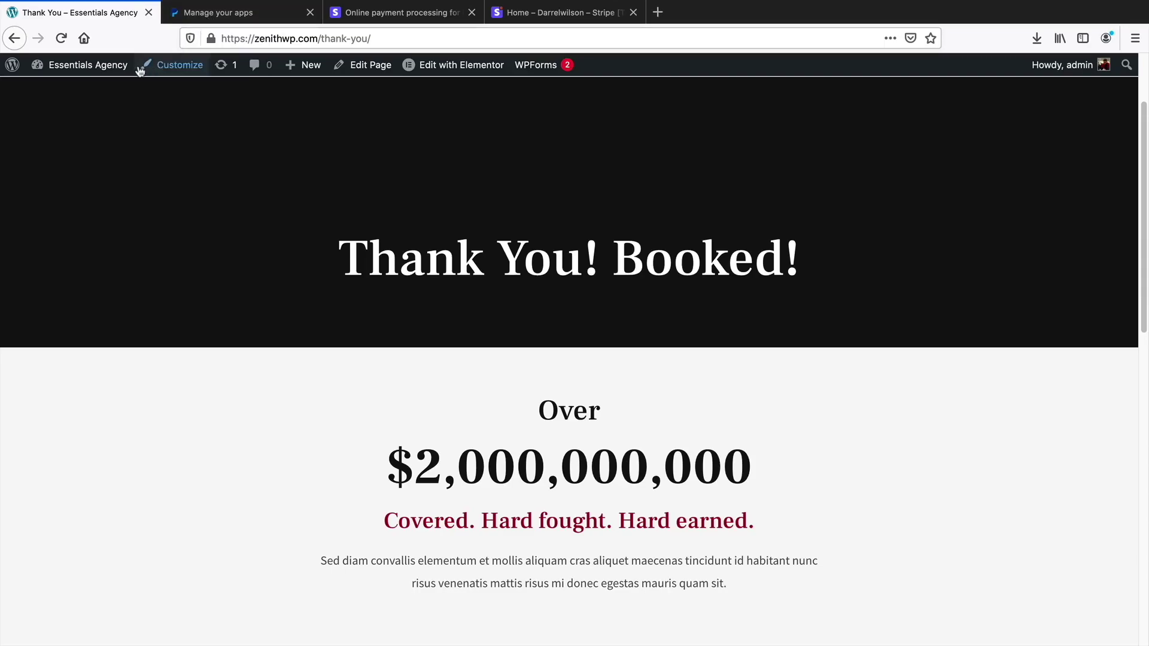
mouse_move(88, 65)
click(113, 92)
drag(550, 13, 235, 16)
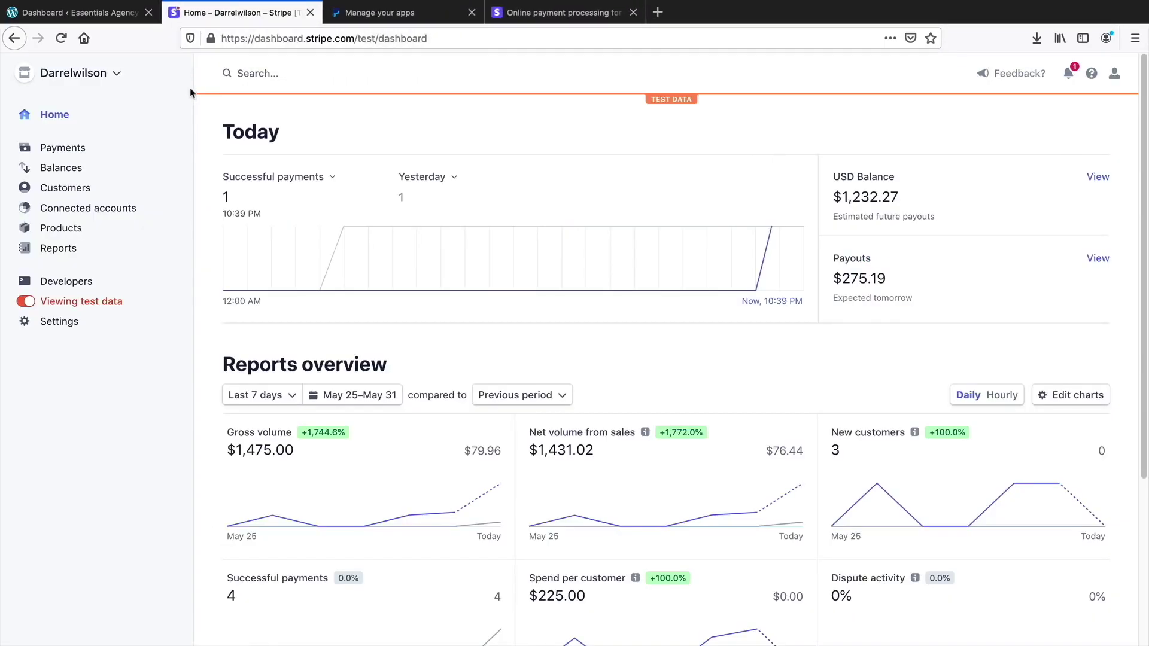
click(26, 301)
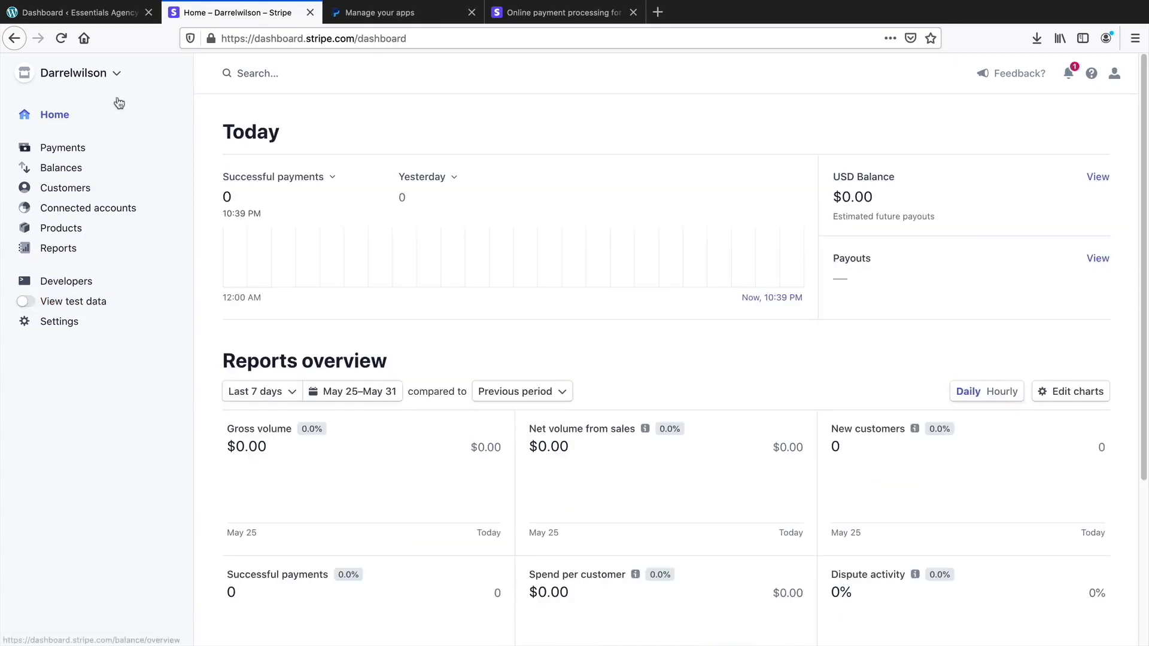
click(116, 13)
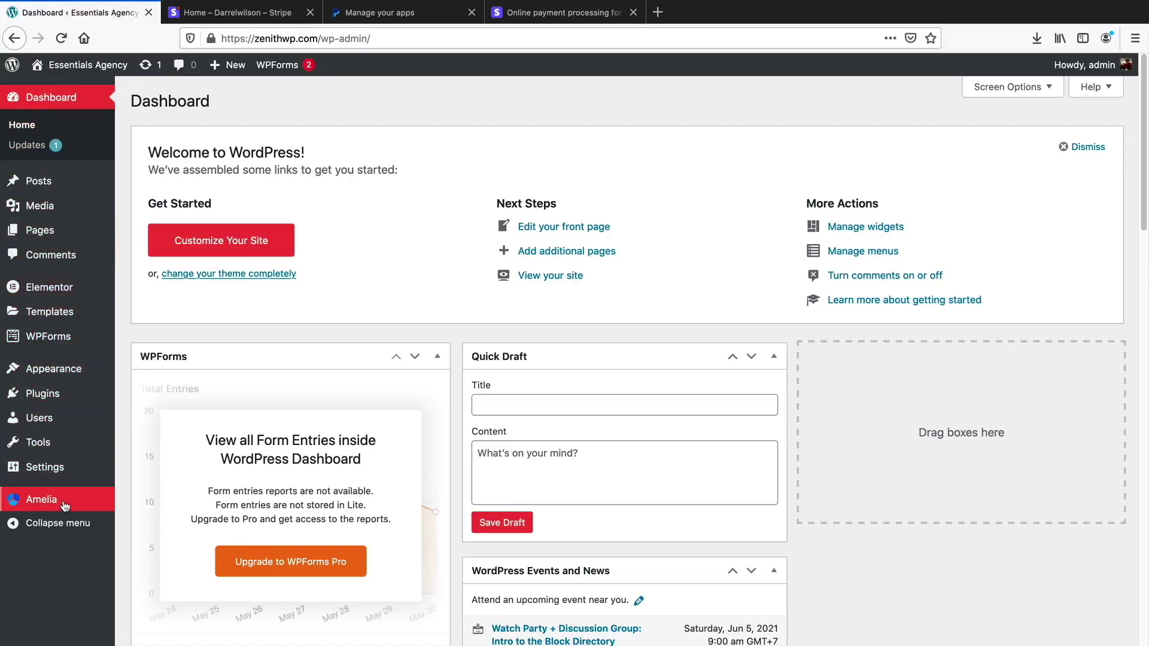
- Open Amelia's Stripe payment settings and turn off test mode
mouse_move(65, 505)
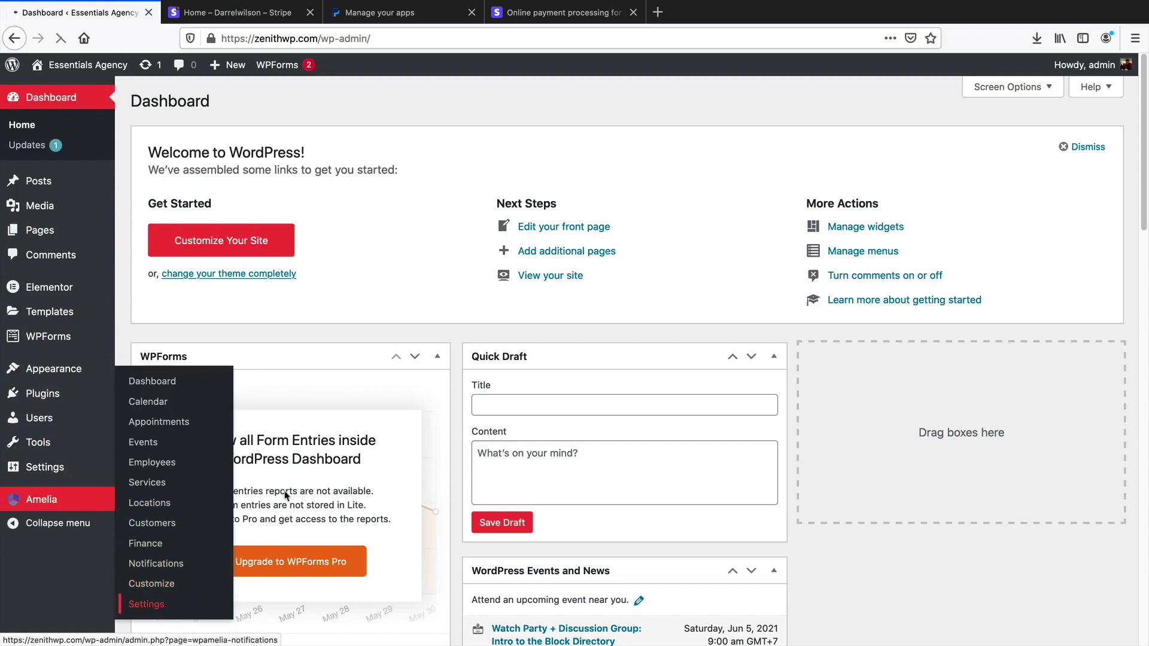
click(147, 604)
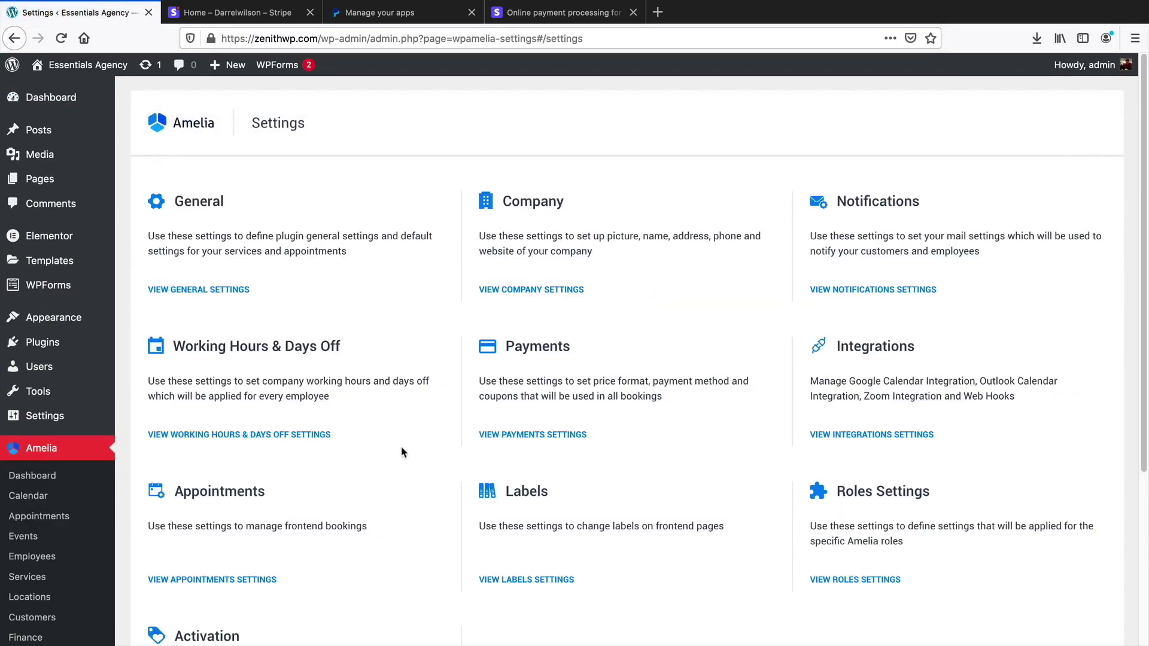
click(576, 436)
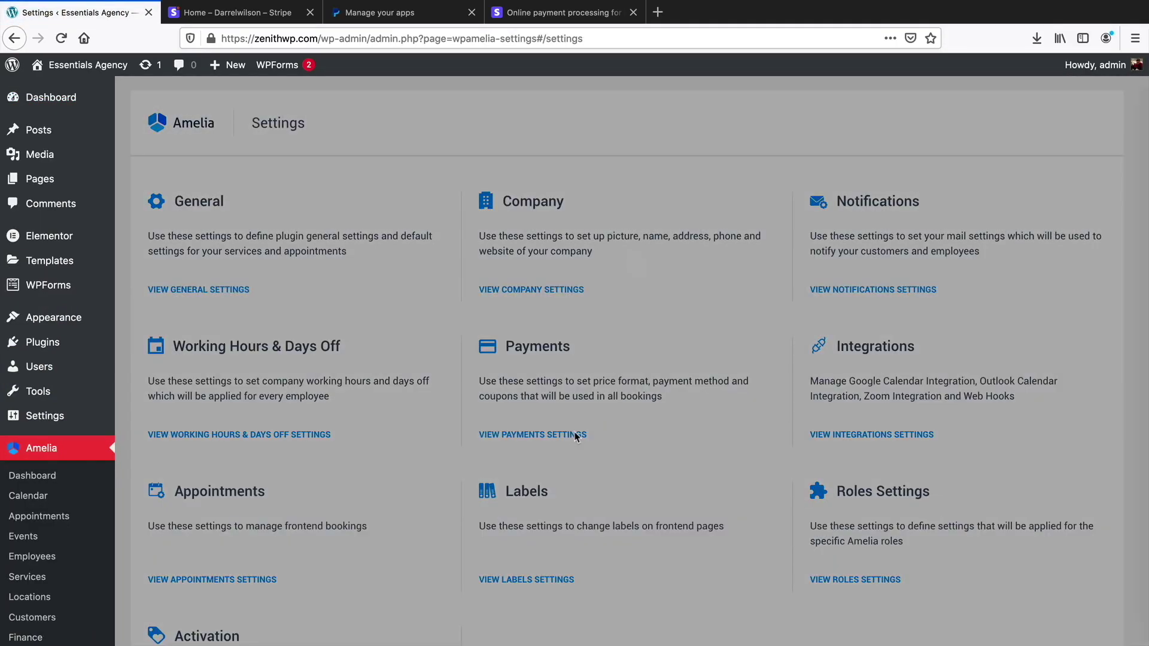
scroll(936, 462, down, 3)
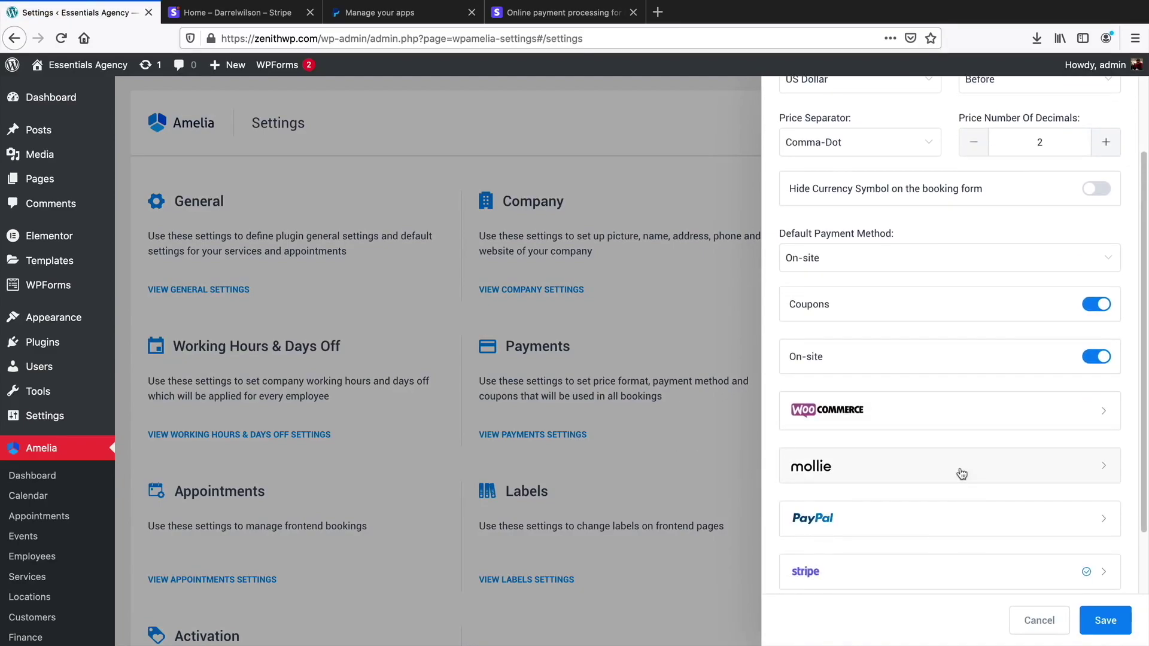
click(1104, 574)
scroll(1040, 513, down, 5)
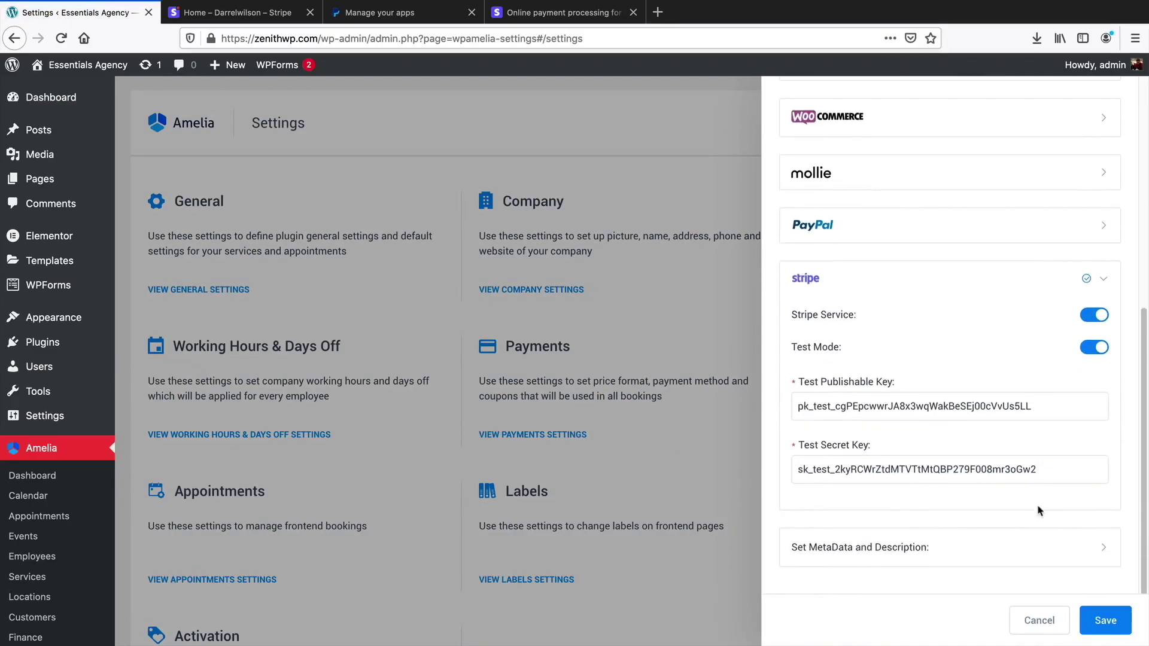
click(1093, 349)
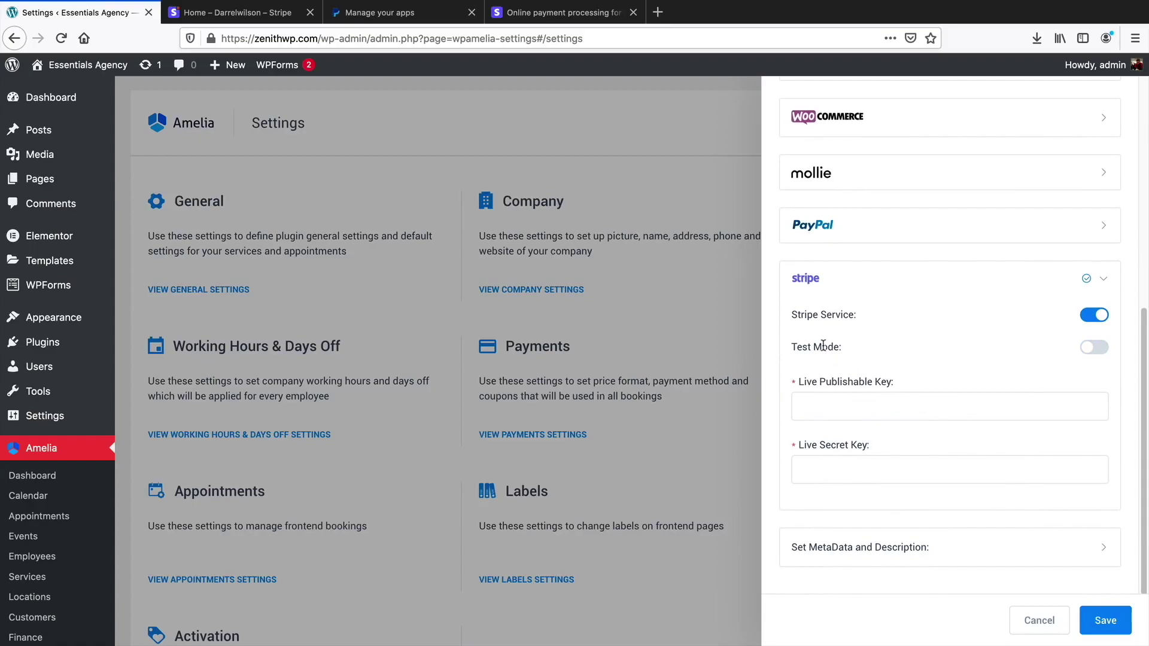
- Copy the live publishable key from Stripe API keys into Amelia
click(230, 12)
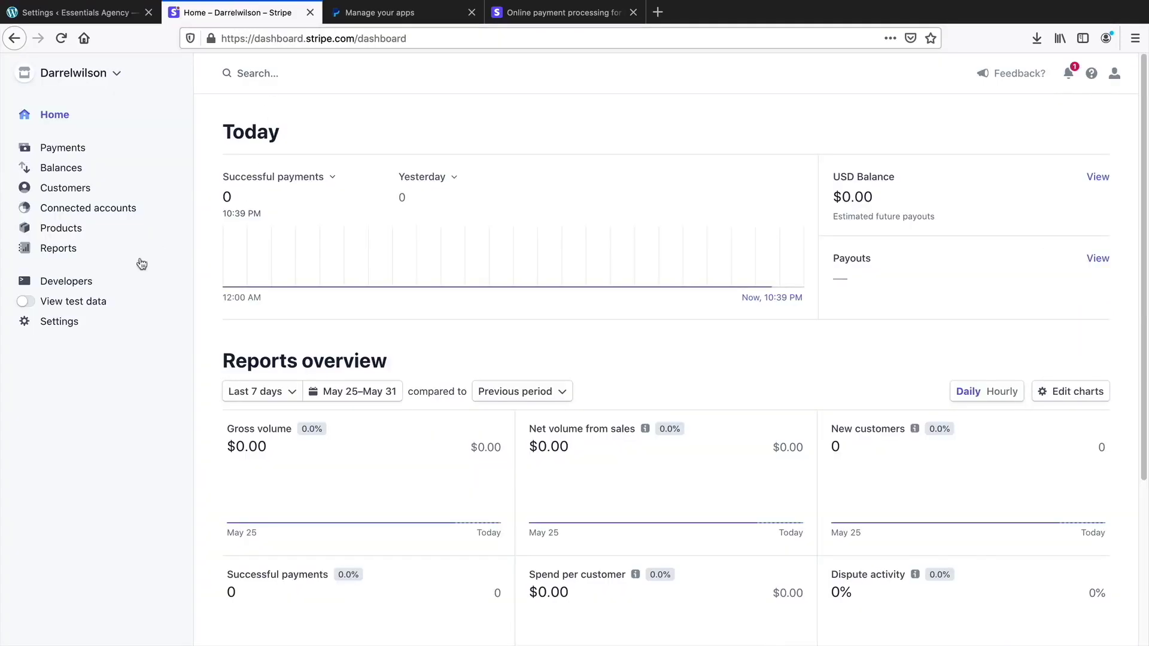
click(67, 282)
click(65, 300)
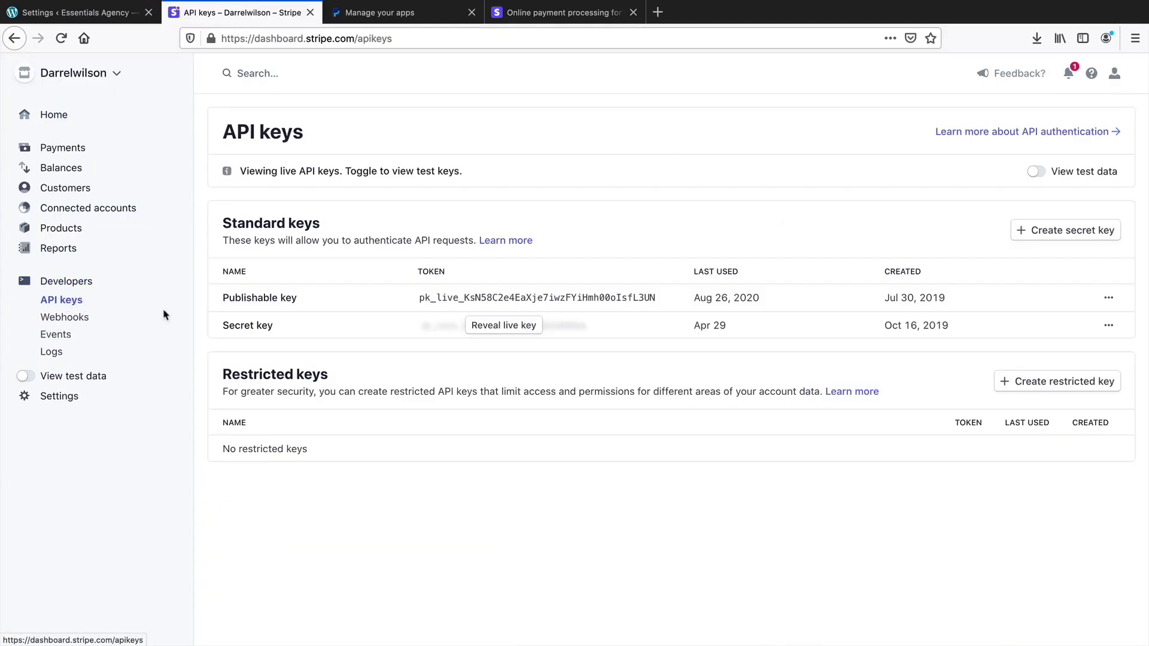
click(452, 304)
click(98, 15)
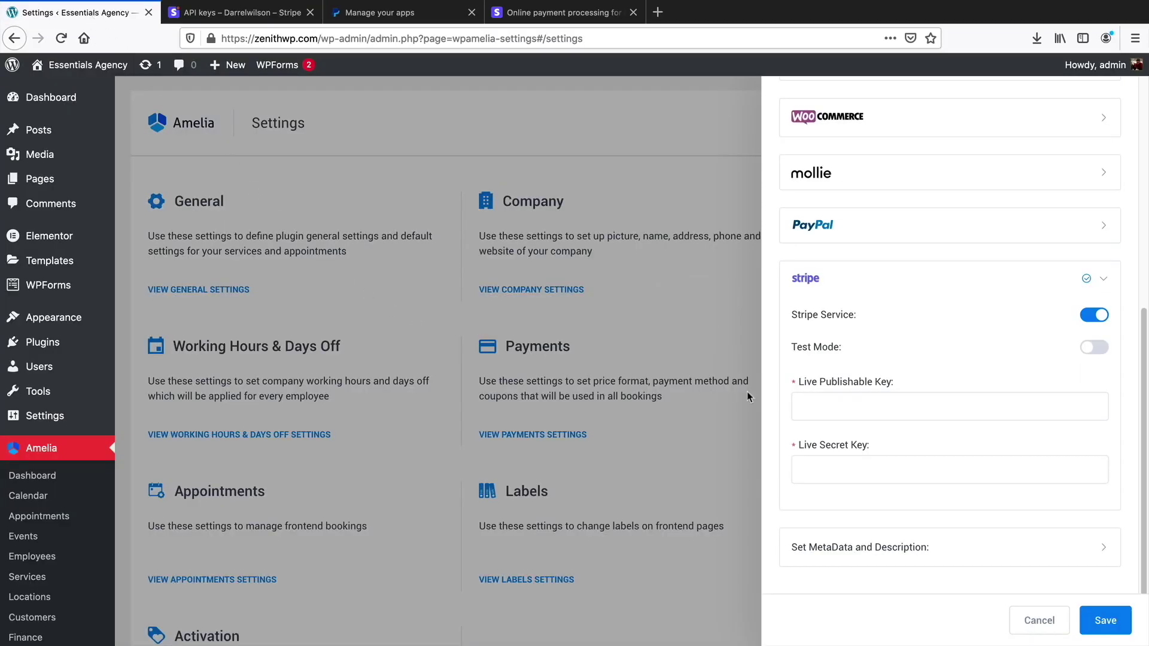
right_click(814, 401)
click(838, 477)
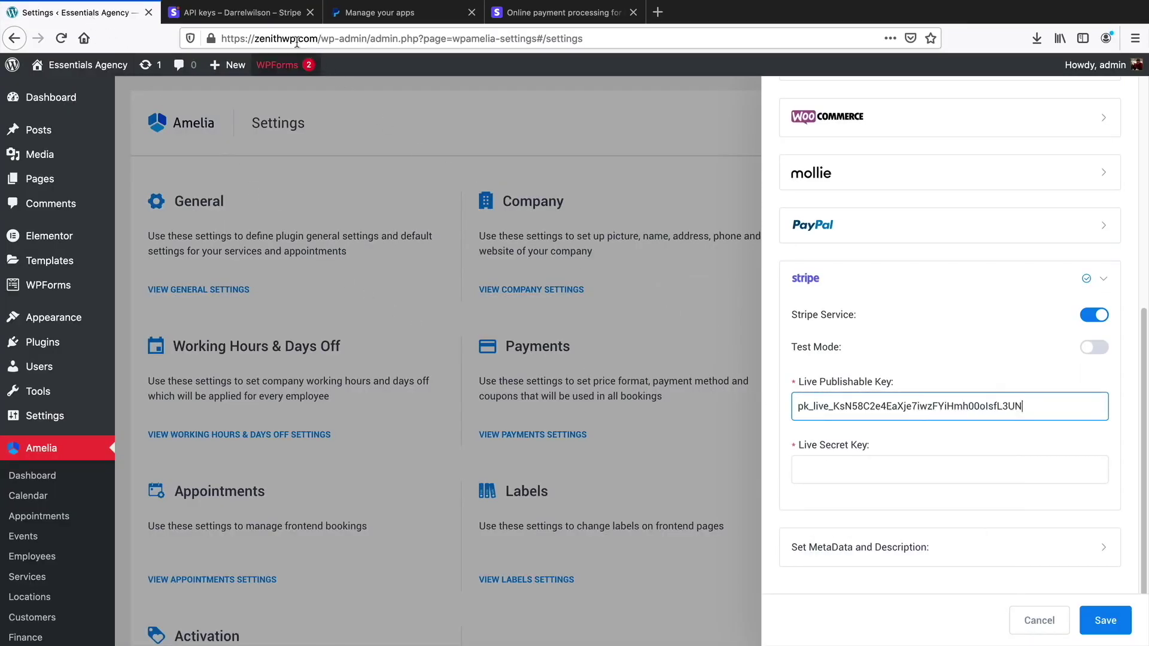
- Paste the live Stripe secret key into Amelia and save the settings
click(281, 14)
click(511, 326)
click(496, 320)
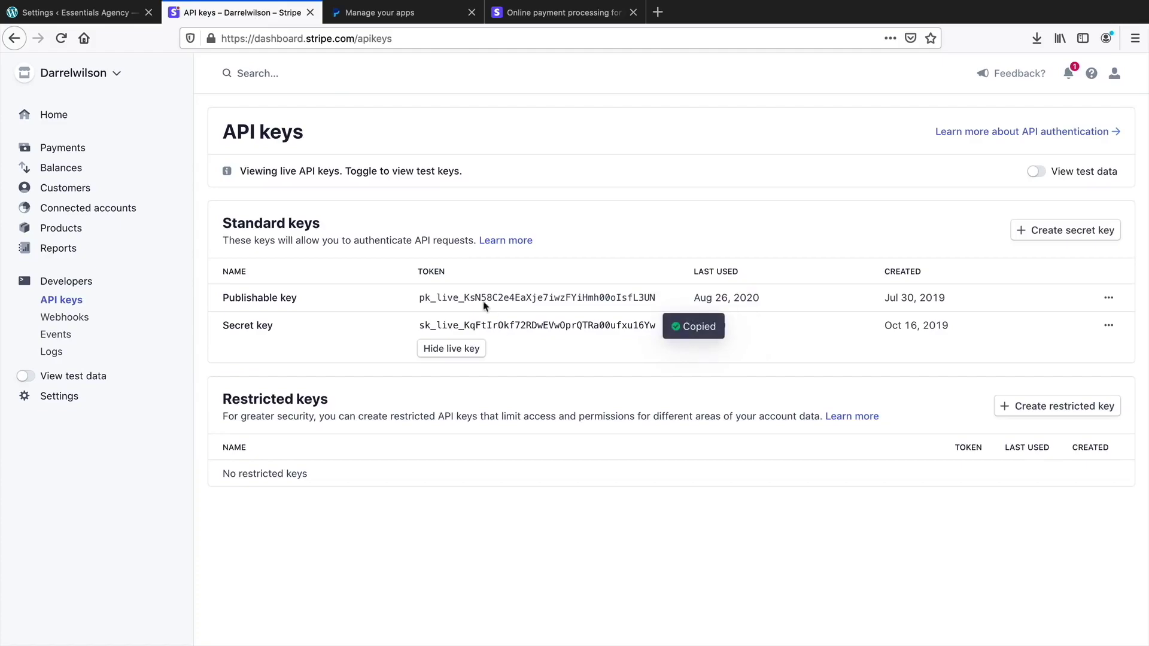
click(90, 12)
click(802, 469)
right_click(805, 470)
click(836, 518)
click(1105, 620)
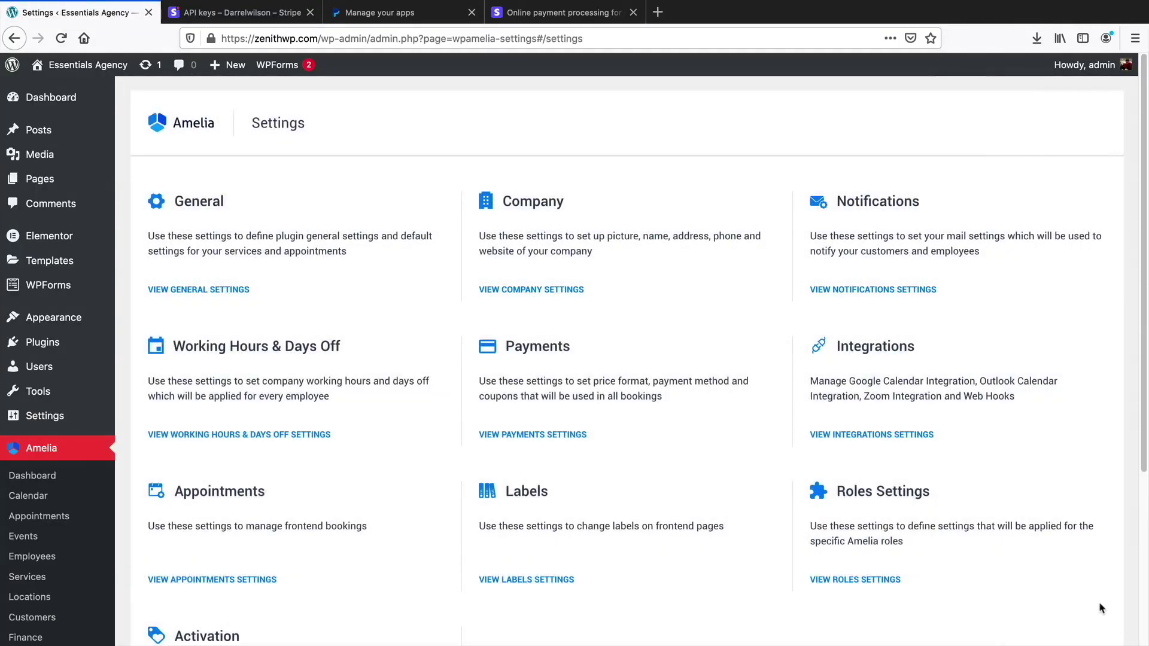
scroll(1086, 602, down, 2)
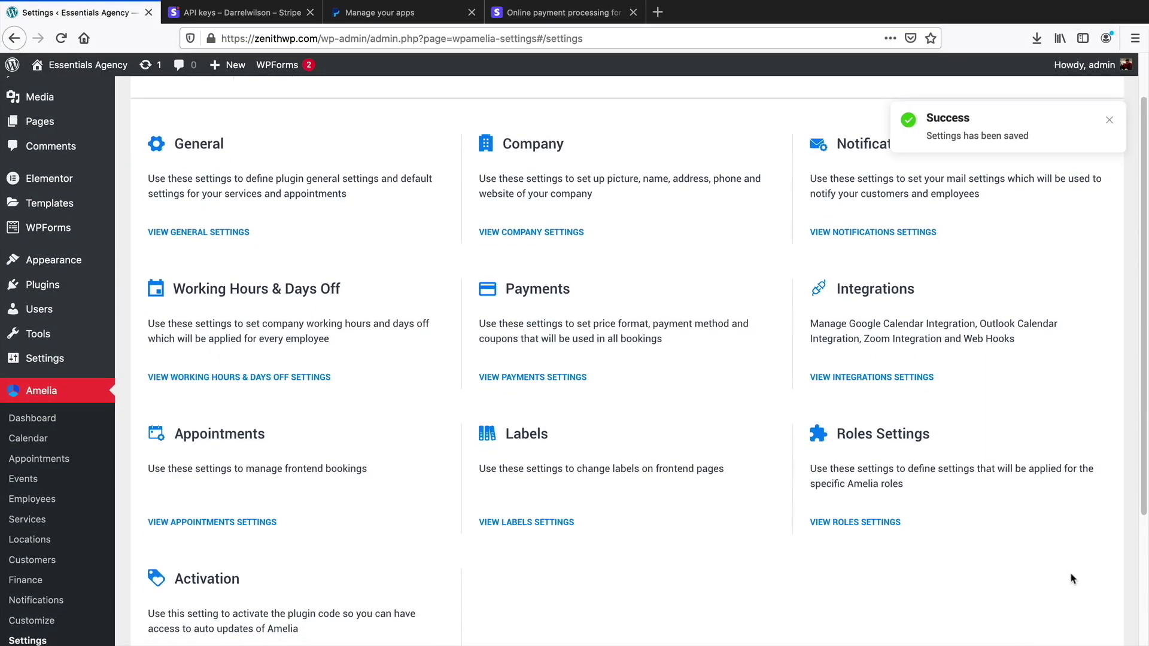
- Check the site's connection info, then reopen Amelia's Stripe payment options
click(210, 39)
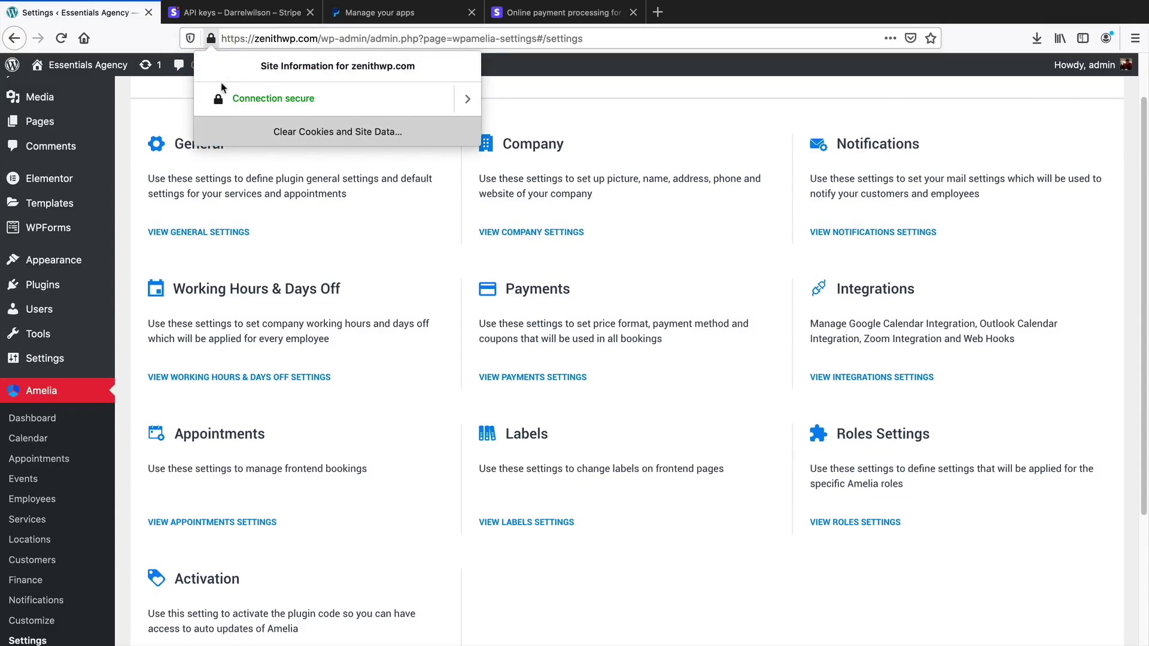
click(538, 585)
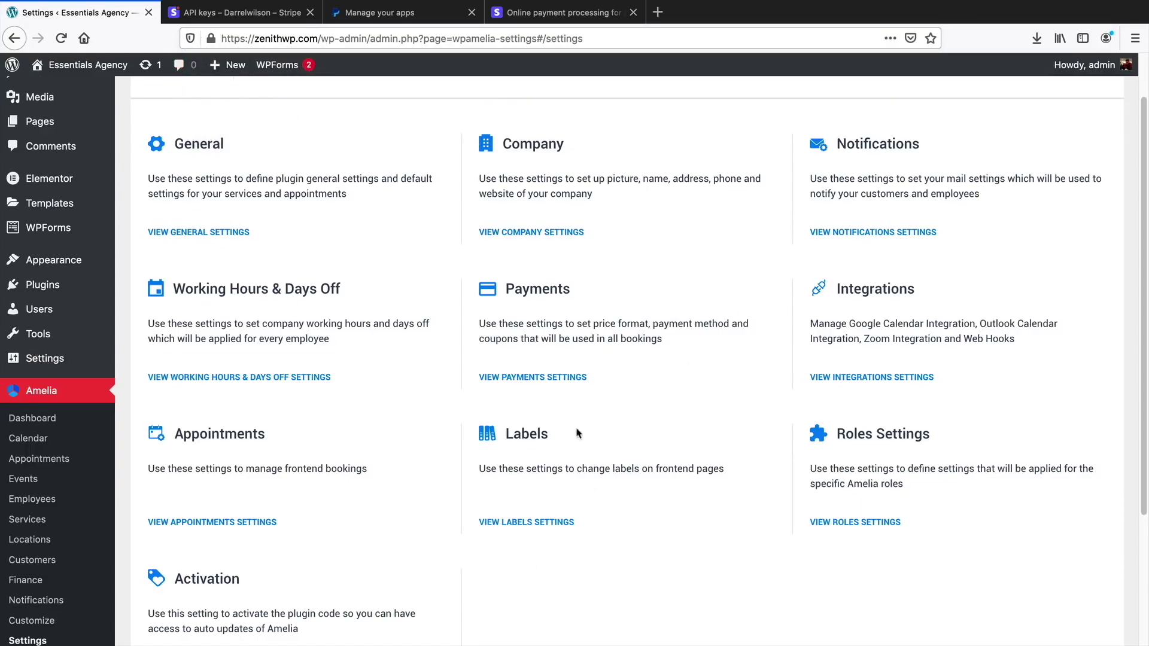
click(527, 377)
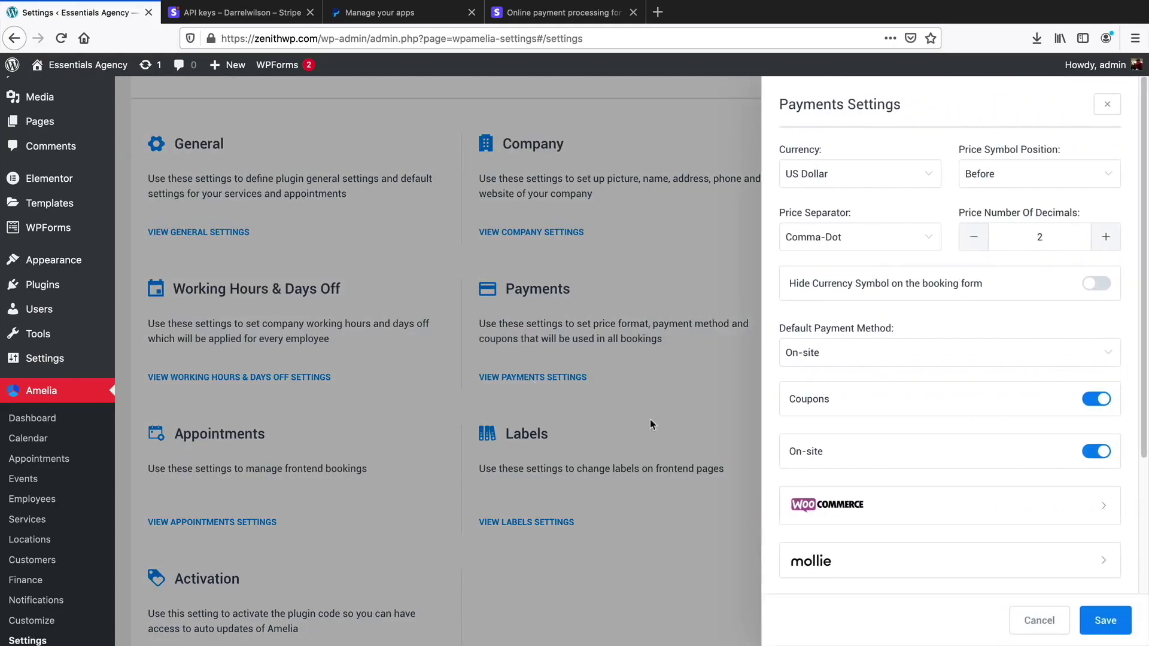
scroll(1012, 478, down, 2)
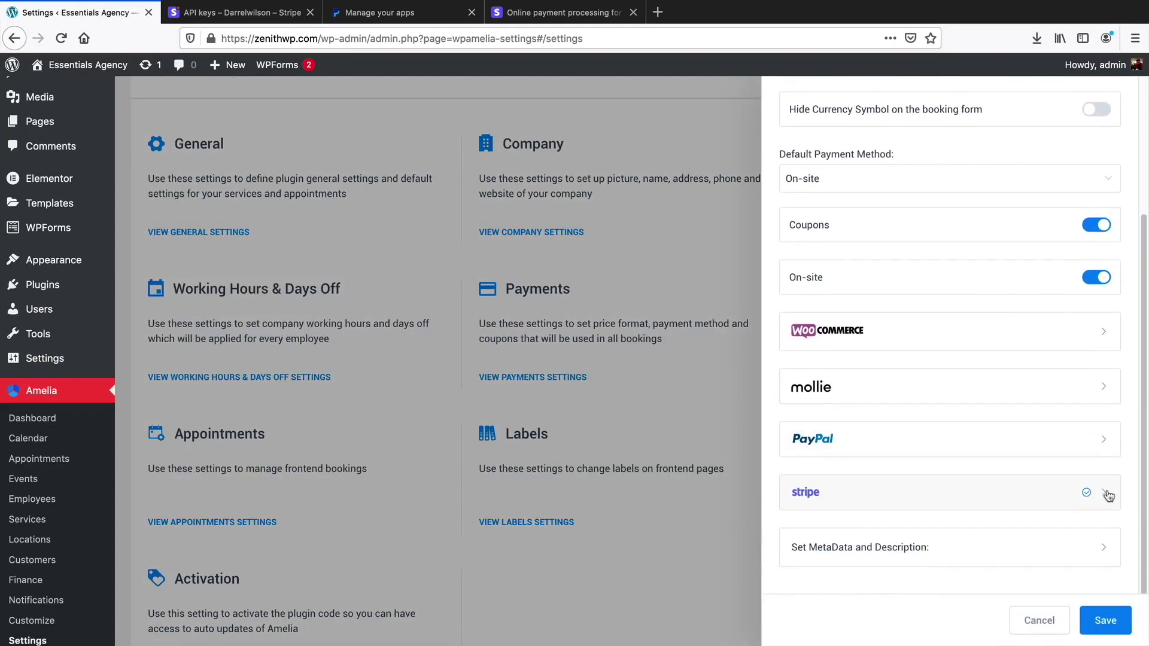
click(1108, 495)
scroll(1103, 500, down, 2)
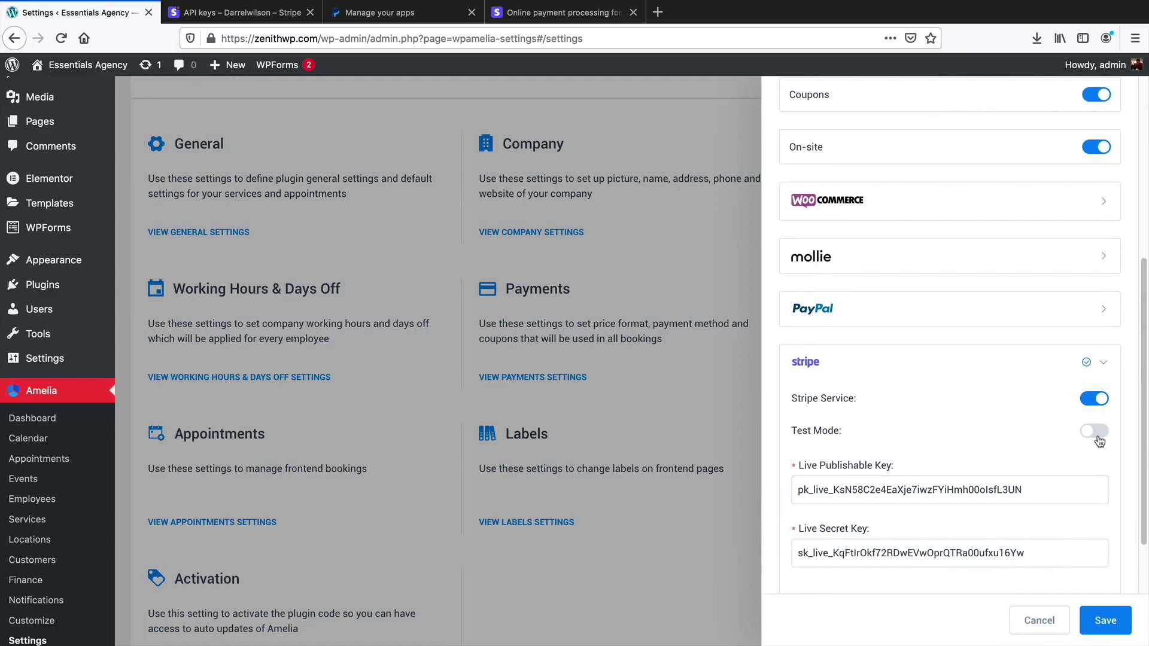
- Turn Stripe test mode back on, save, and reopen the payment settings
click(1099, 434)
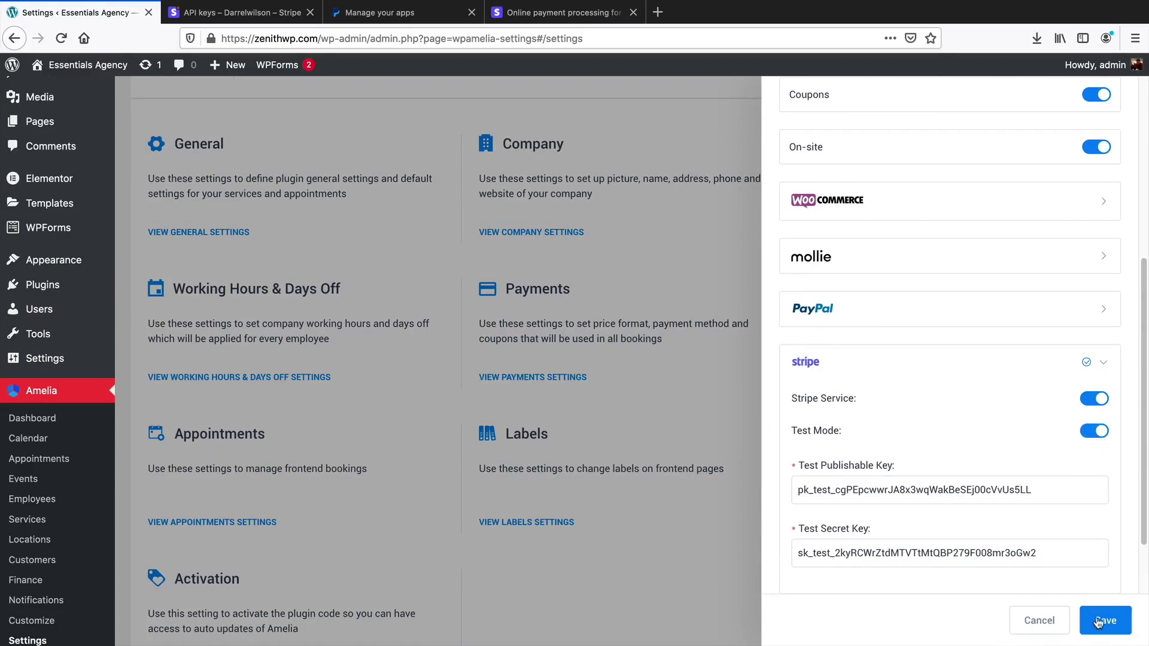
click(1100, 620)
click(556, 378)
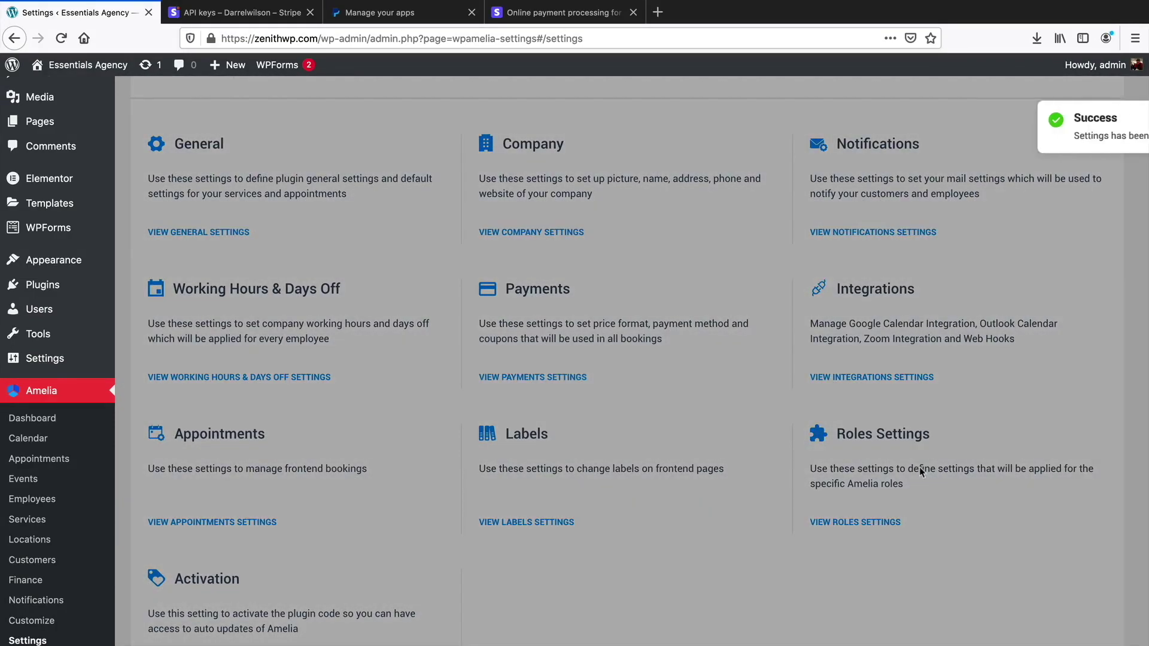
scroll(932, 431, down, 3)
- Turn on the PayPal service in Amelia's payment settings
click(1053, 447)
scroll(1069, 446, down, 1)
click(1094, 420)
scroll(962, 421, down, 2)
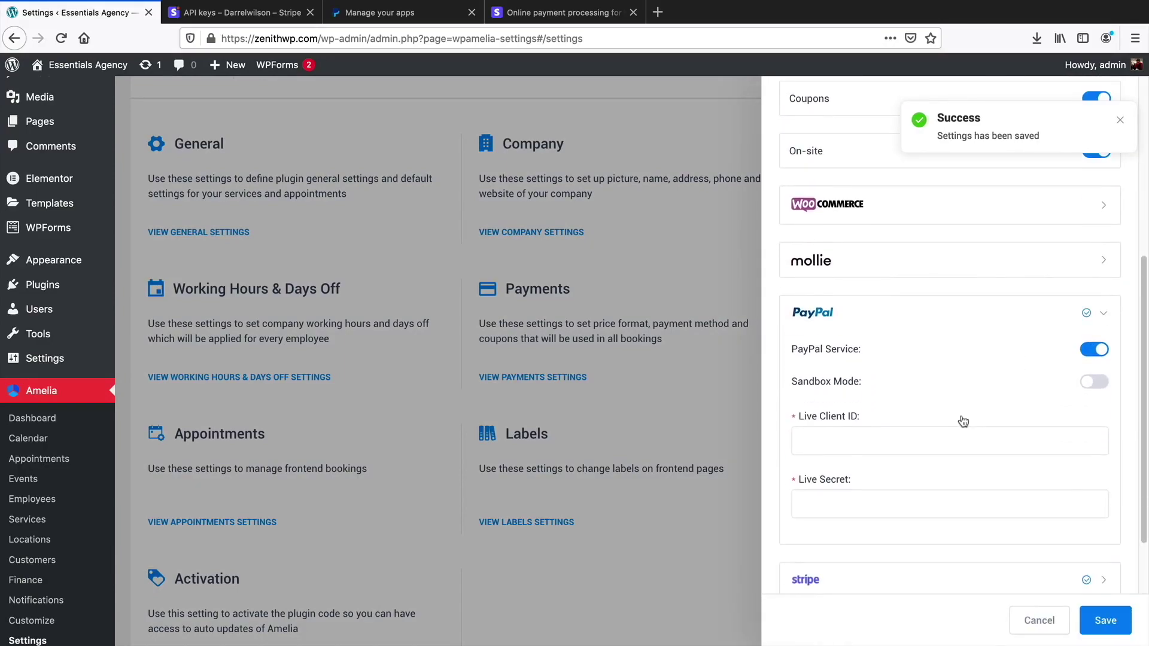
scroll(962, 417, down, 2)
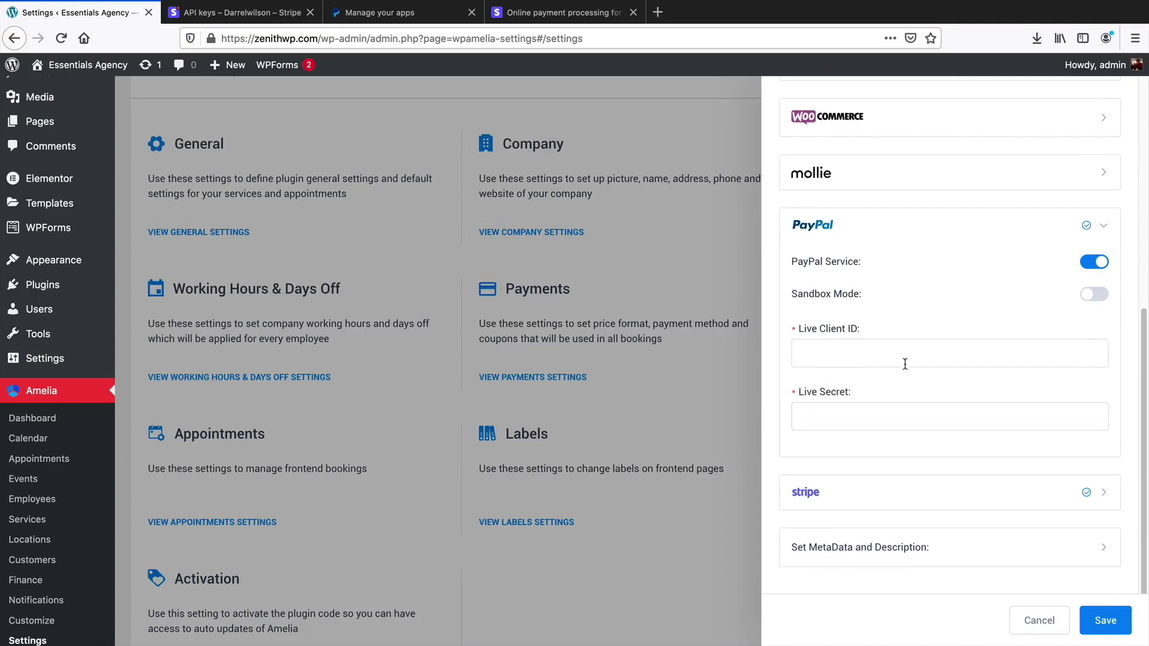
- Read PayPal Developer's 'Manage your apps' guide, then collapse PayPal in Amelia
click(412, 15)
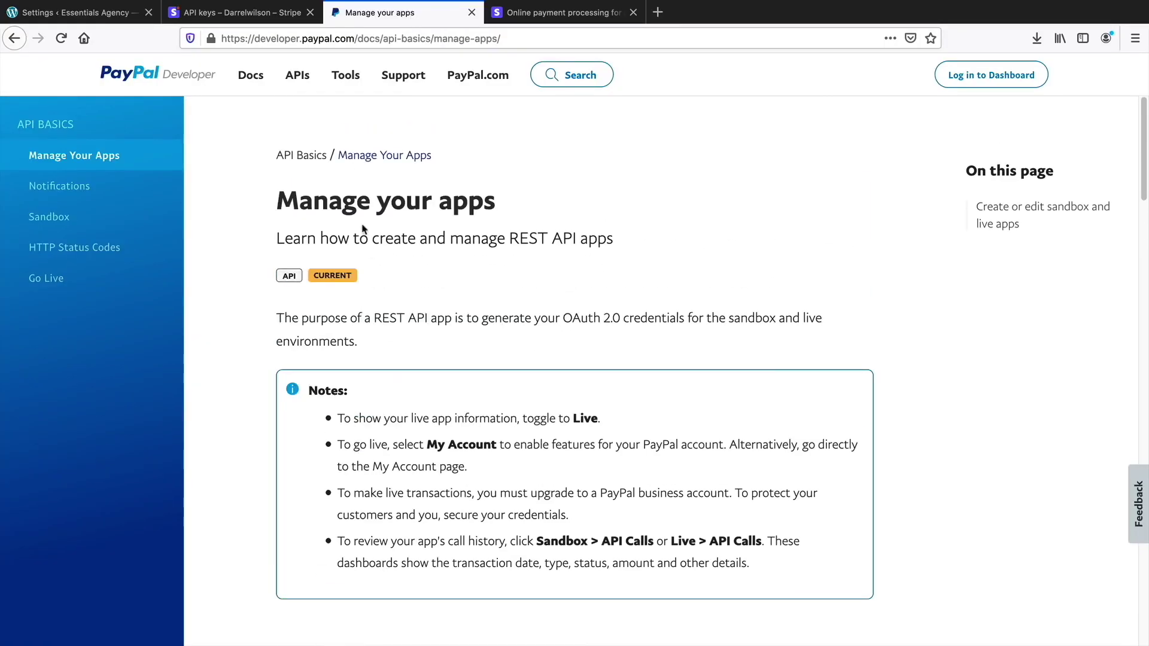
click(348, 38)
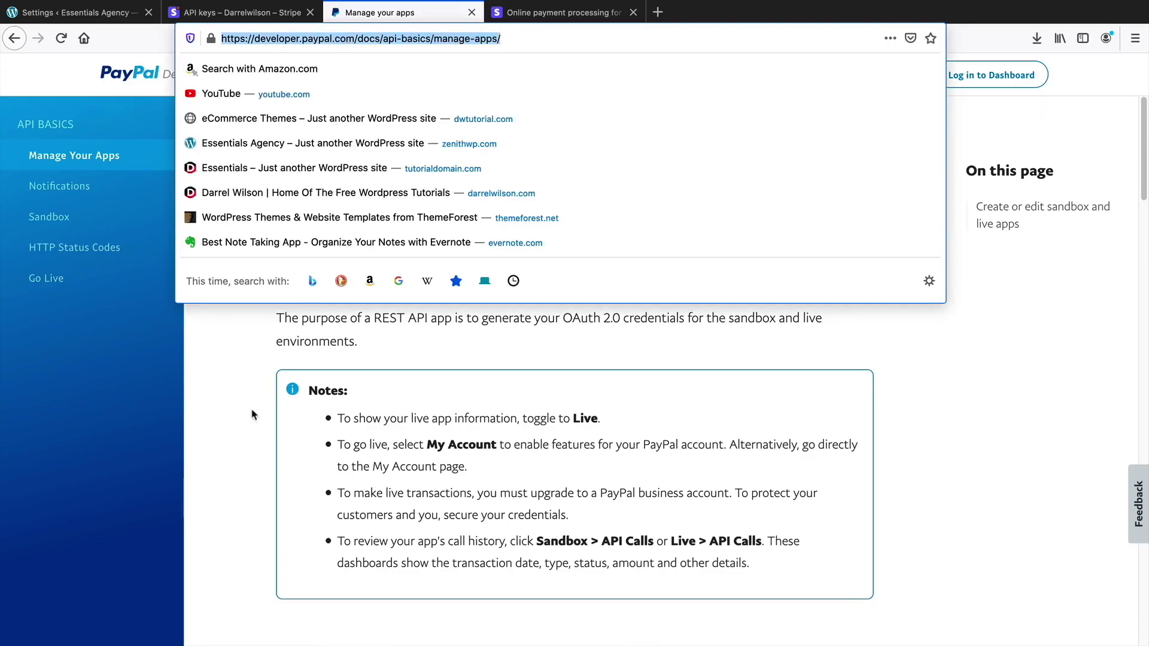
click(243, 457)
scroll(242, 455, down, 3)
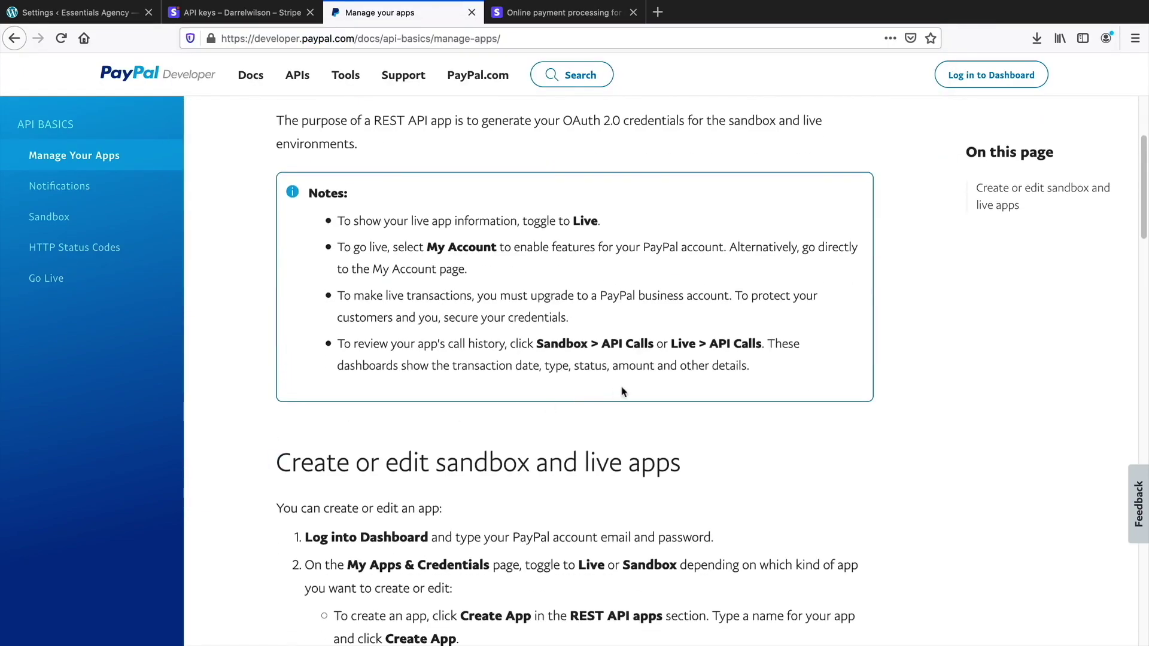
drag(790, 344, 729, 343)
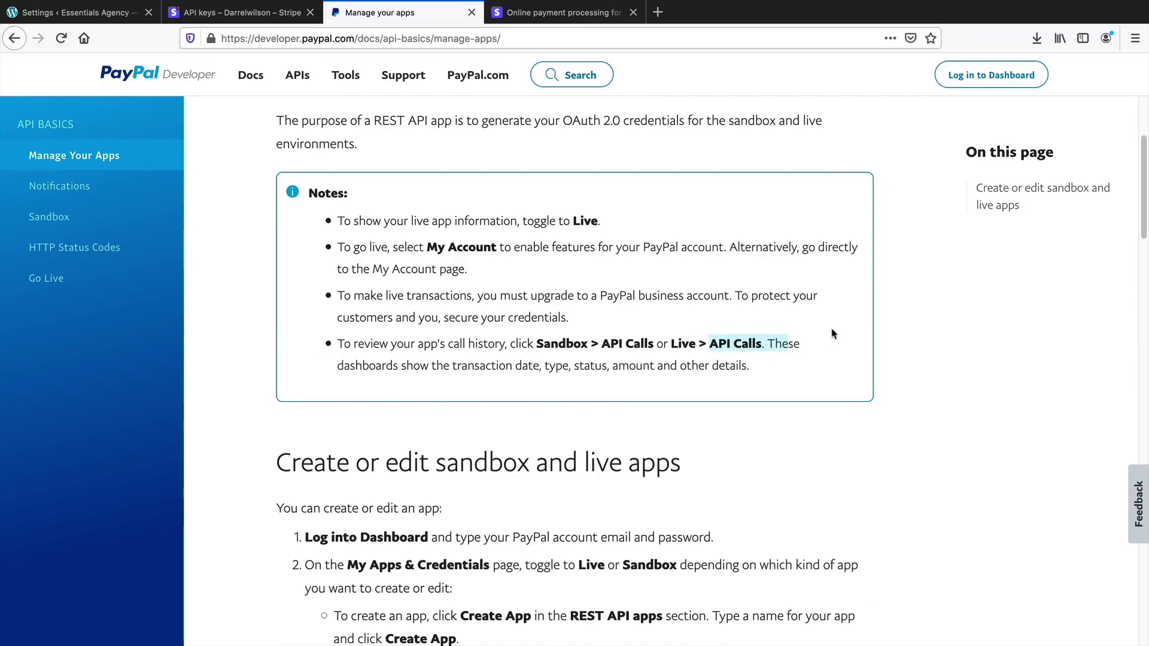
mouse_move(253, 89)
click(177, 13)
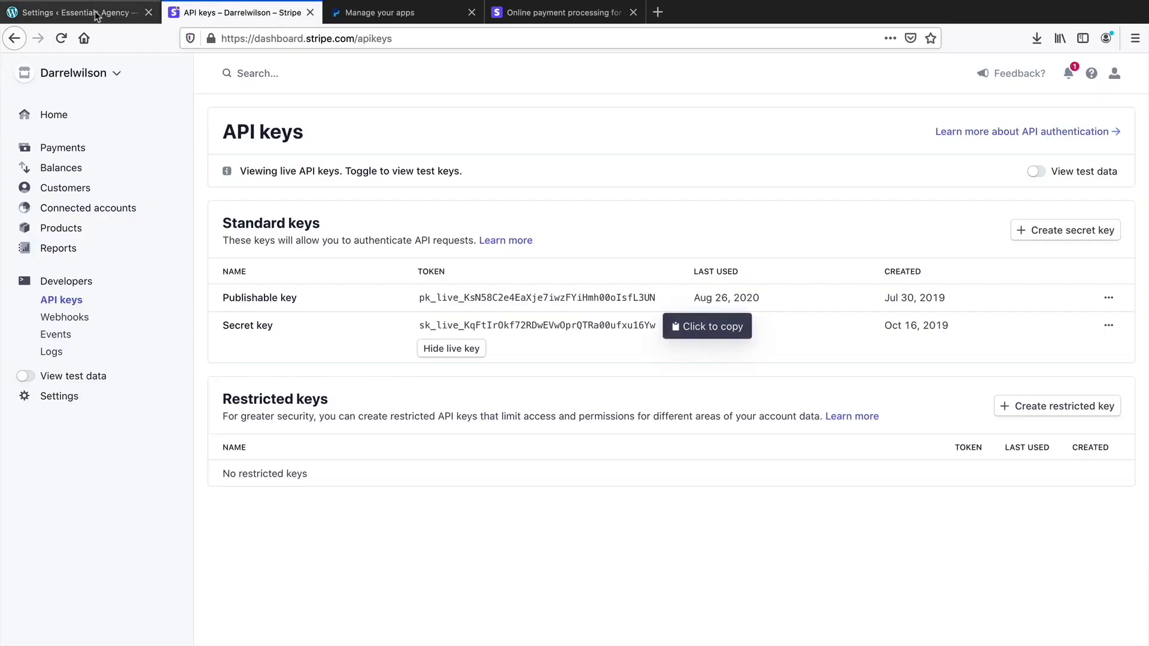
click(96, 14)
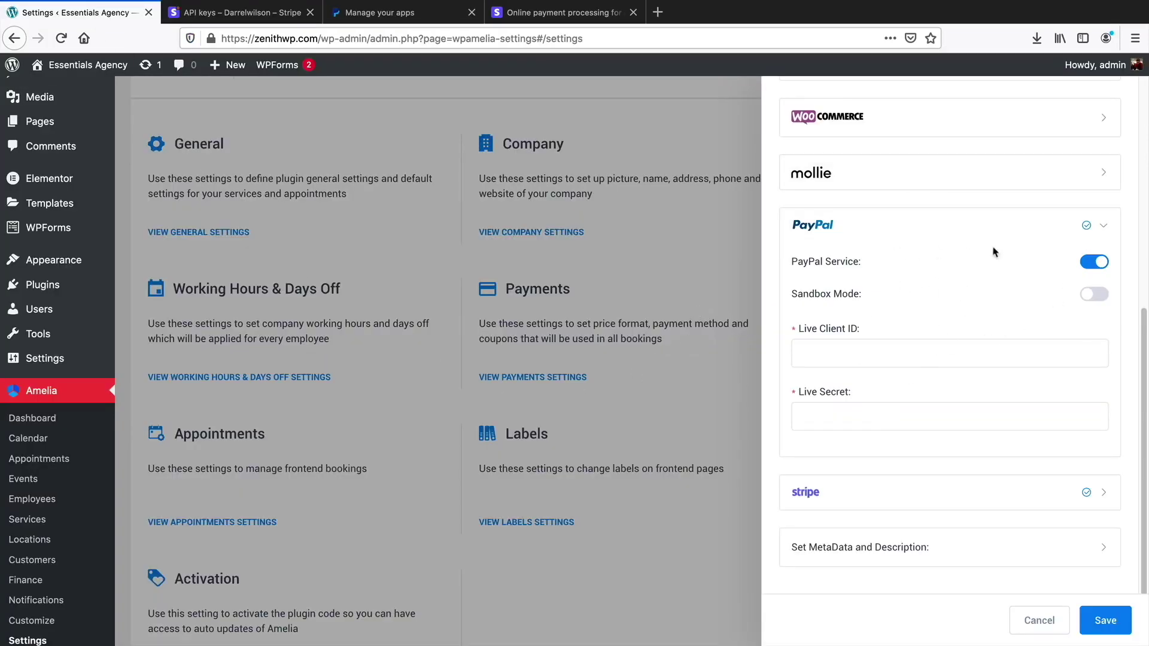
click(1103, 231)
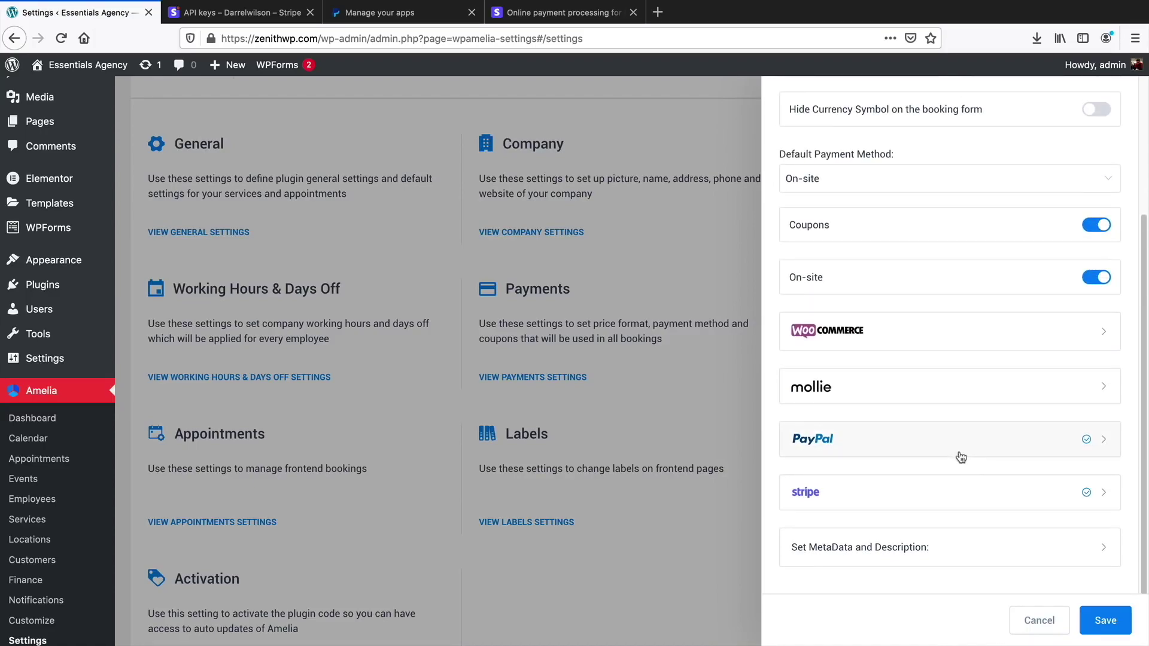
- Search Google for 'mollie payment gateway' in a new browser tab
click(658, 12)
text(google.com)
key(Return)
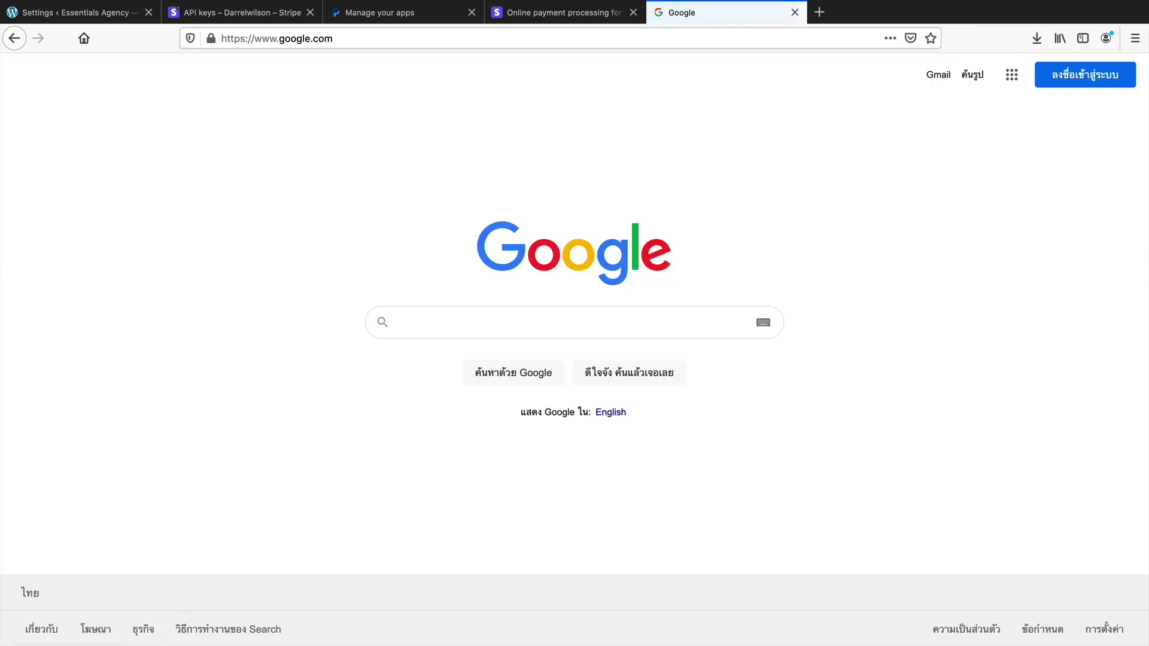
text(mollie ay)
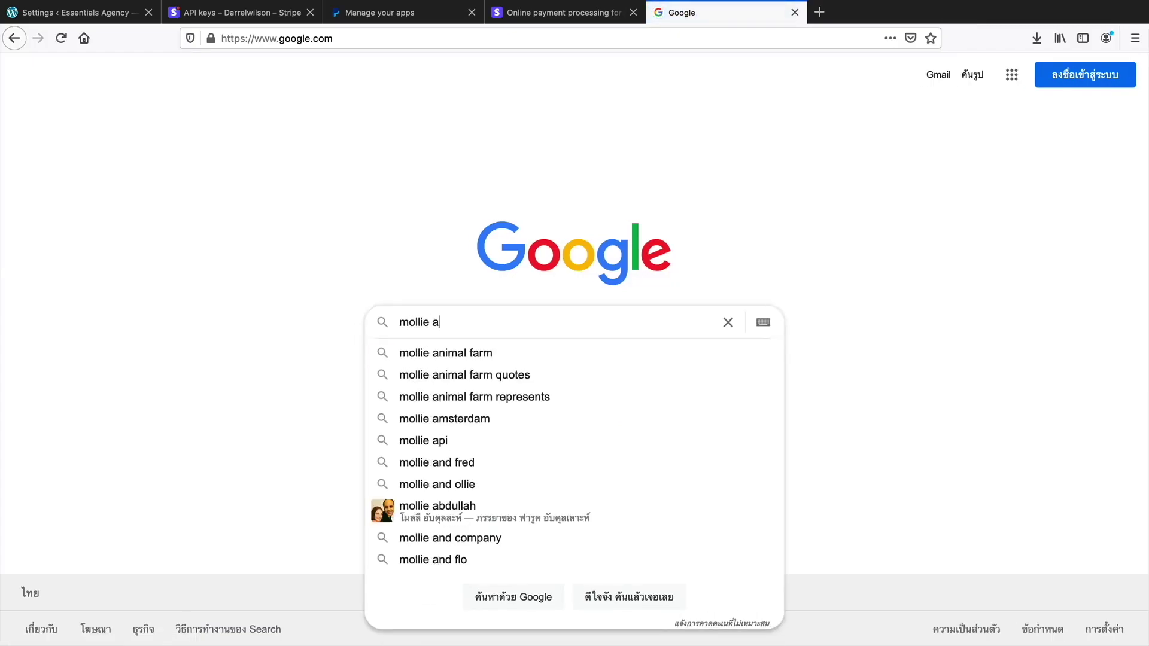
key(BackSpace)
key(BackSpace)
text(payment gateway)
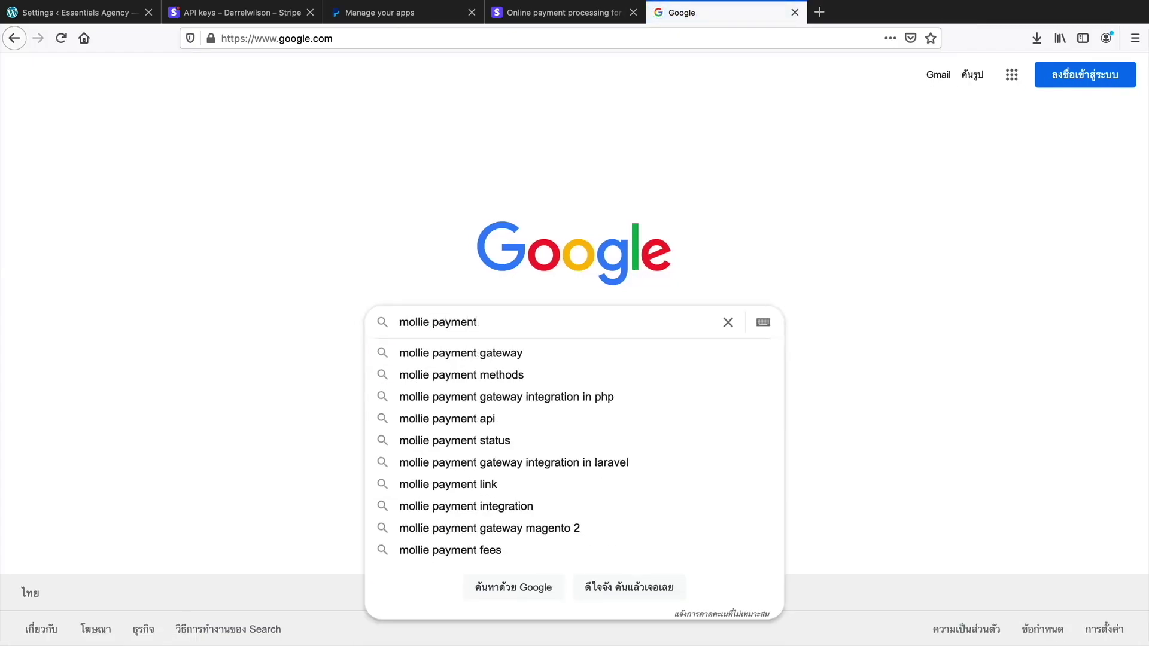
key(Return)
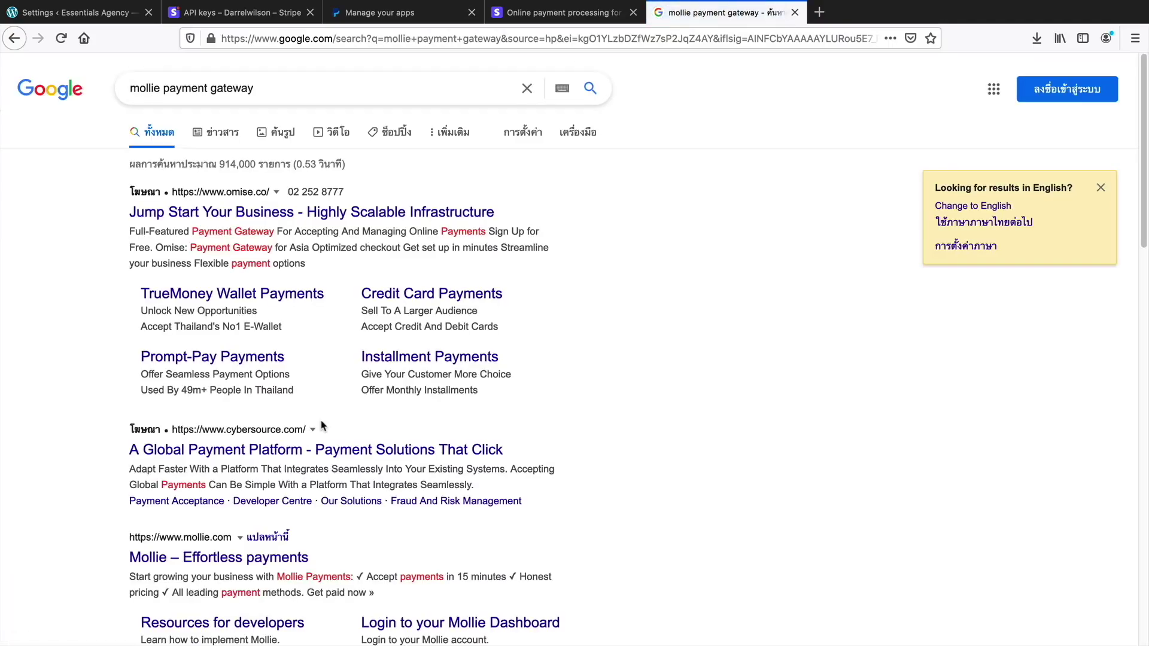
- Open Mollie's website from the results and go to its Paid with Mollie page
scroll(329, 415, down, 2)
click(207, 490)
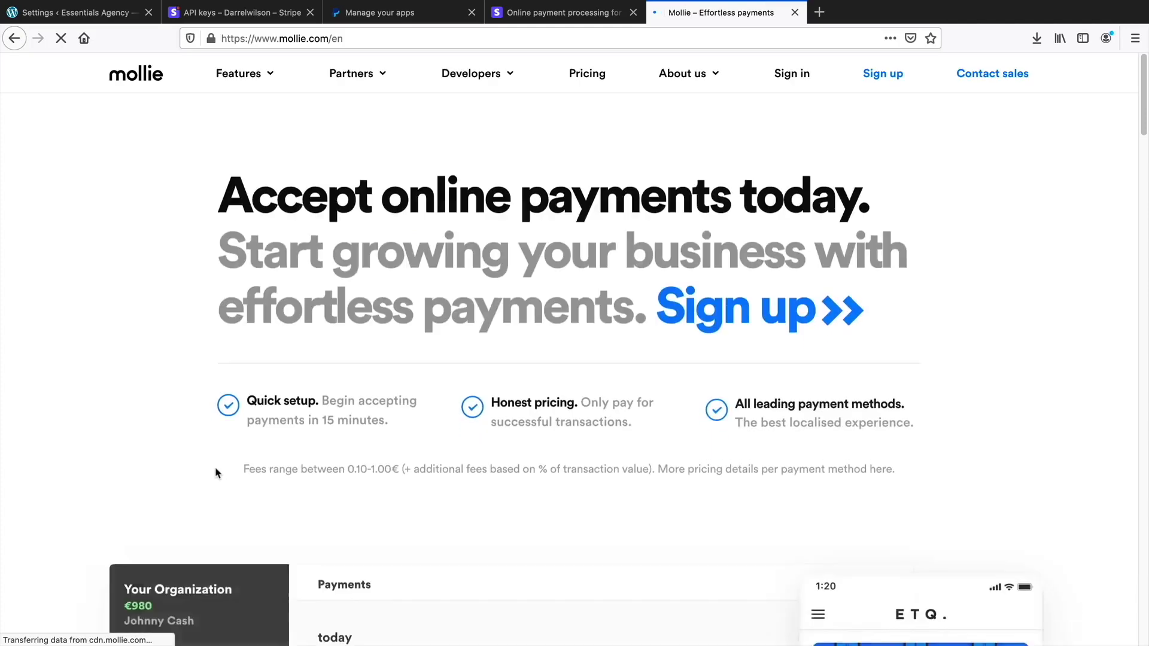
scroll(217, 473, down, 2)
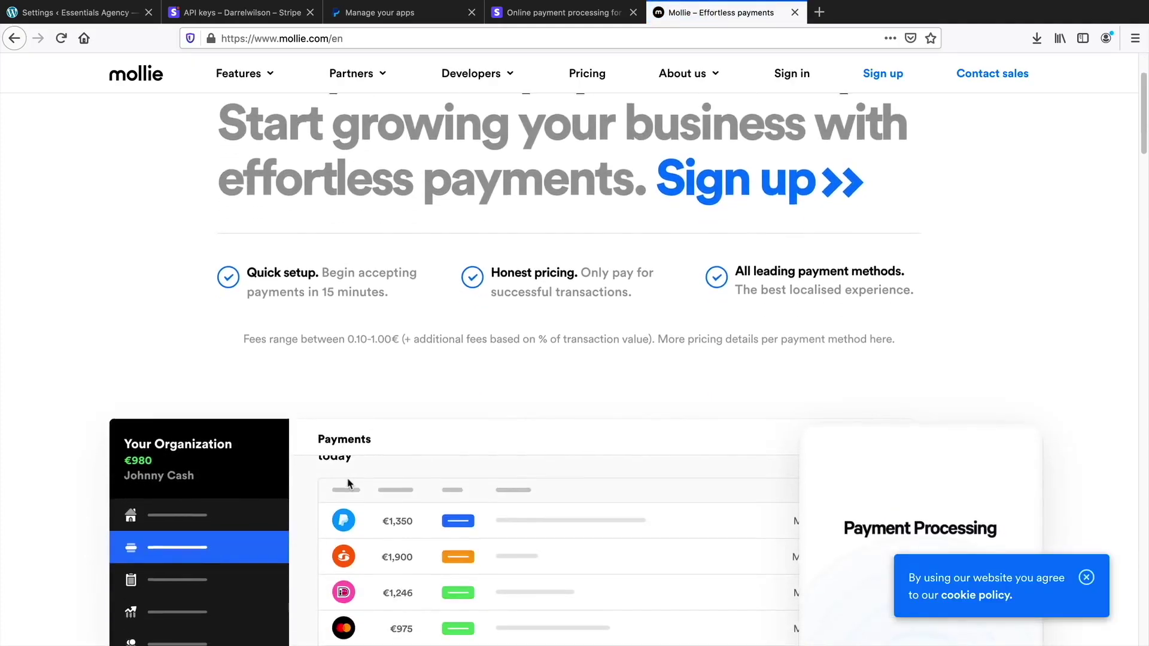
scroll(348, 483, down, 15)
scroll(355, 465, down, 12)
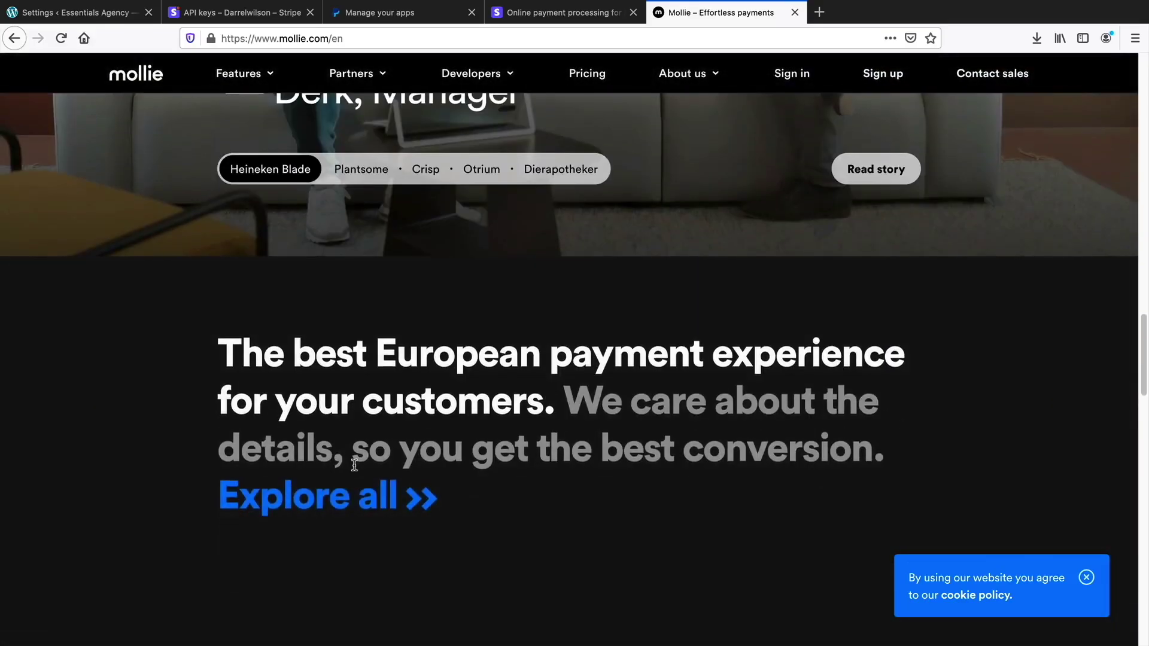
scroll(355, 465, down, 20)
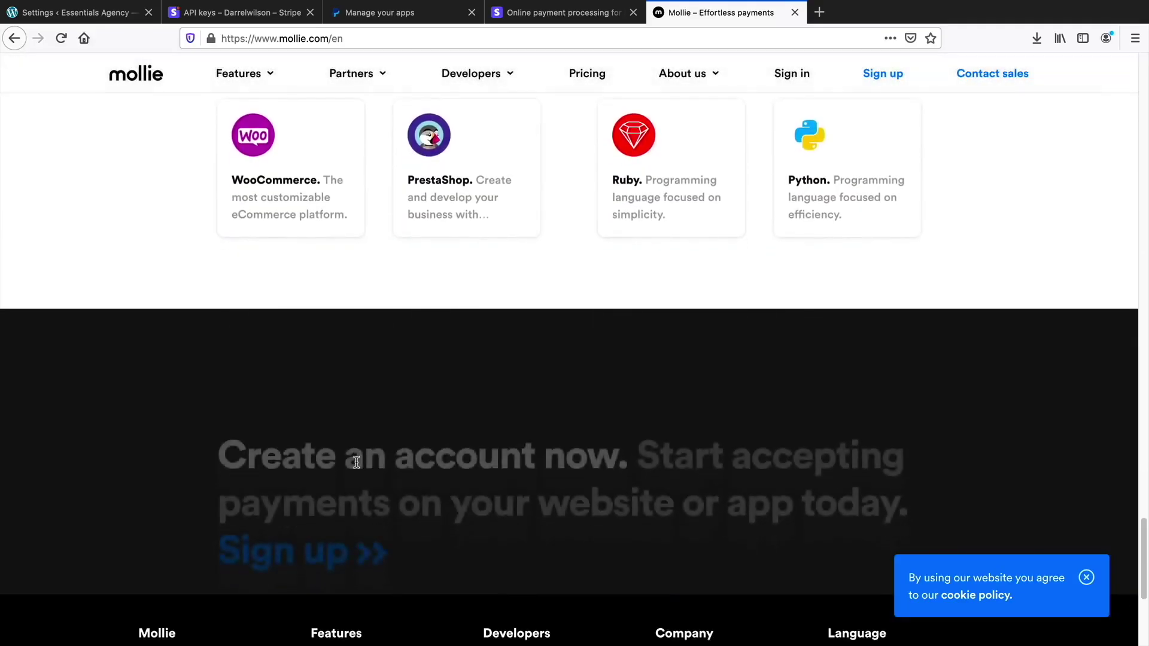
scroll(356, 462, down, 5)
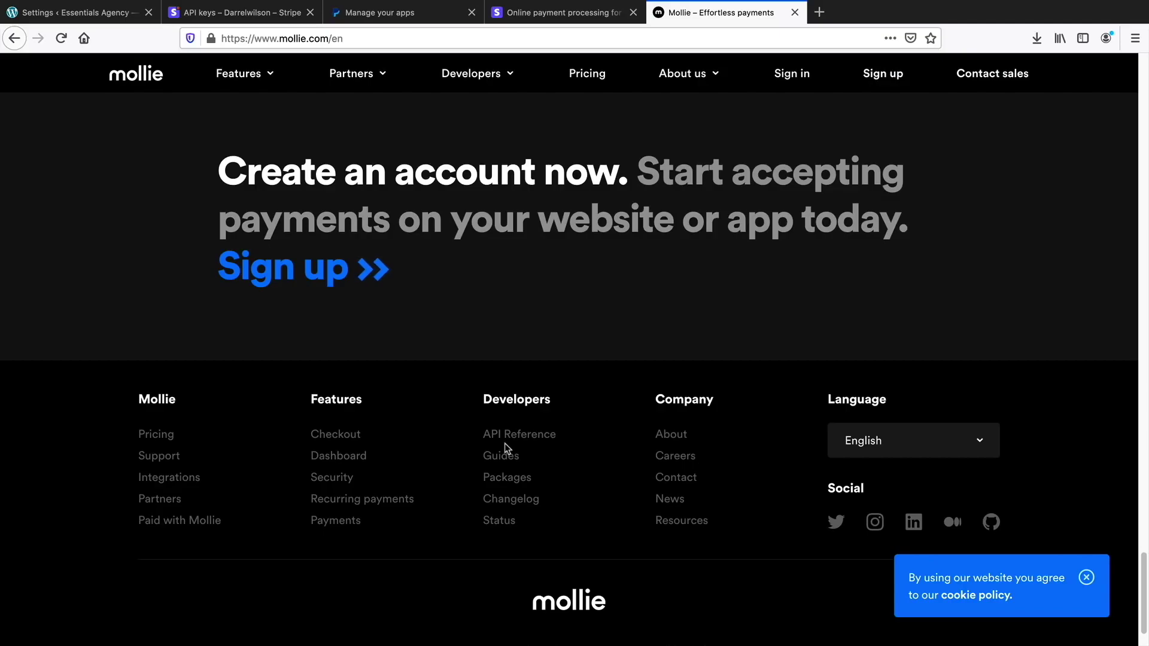
scroll(616, 419, down, 2)
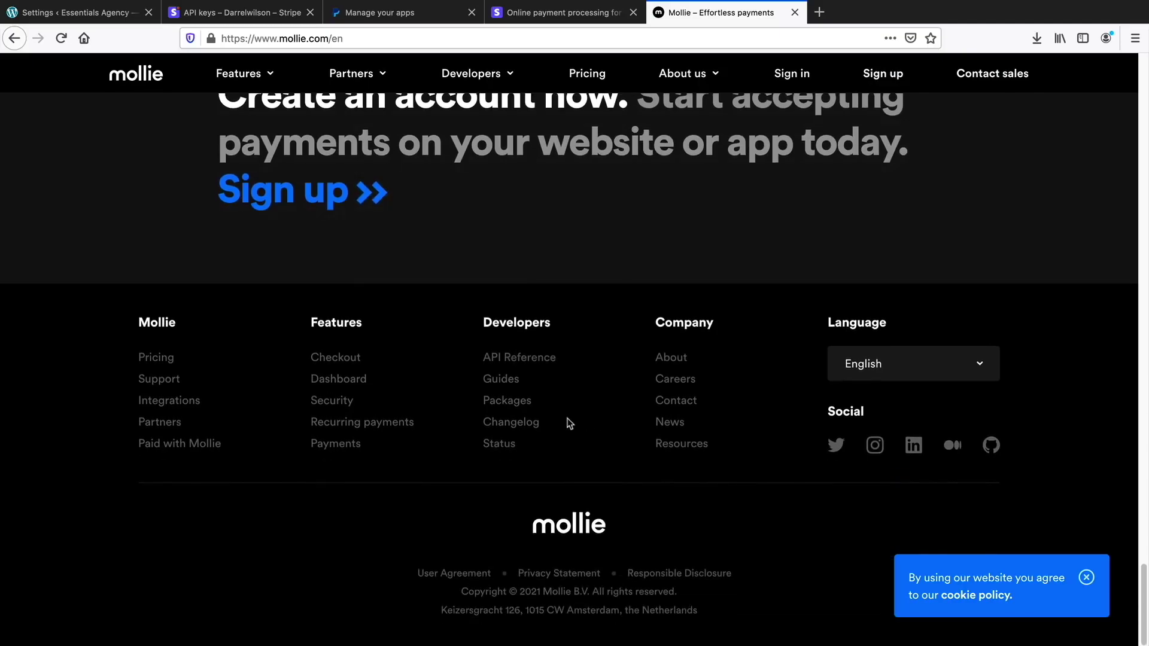
click(167, 445)
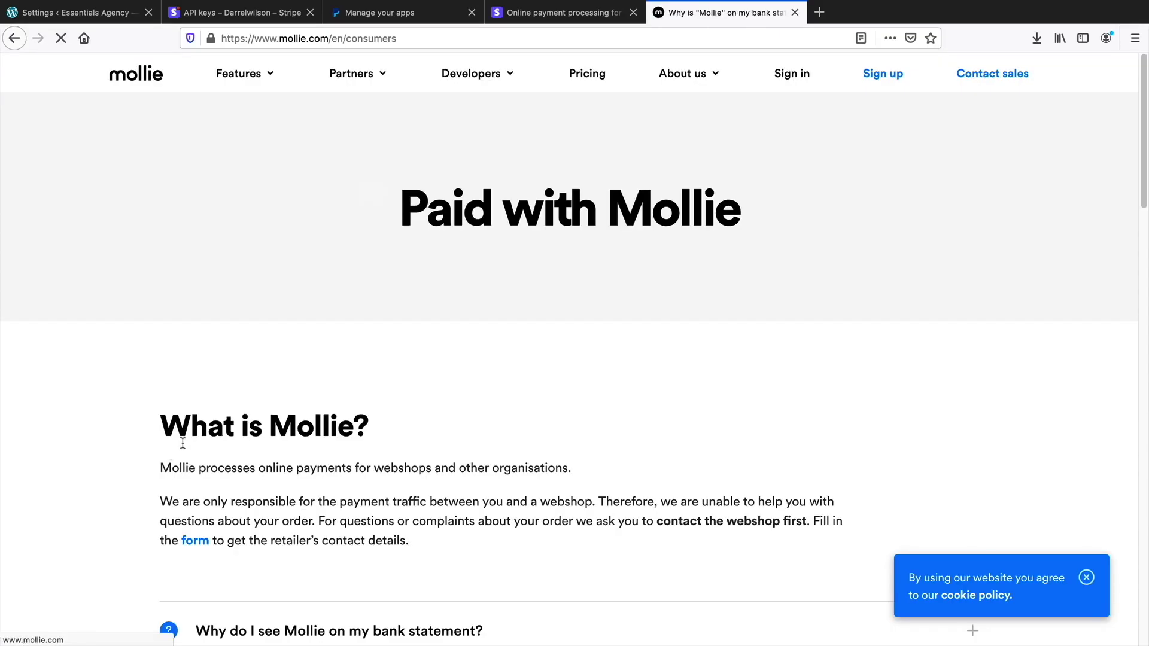
scroll(192, 443, down, 5)
scroll(197, 441, down, 4)
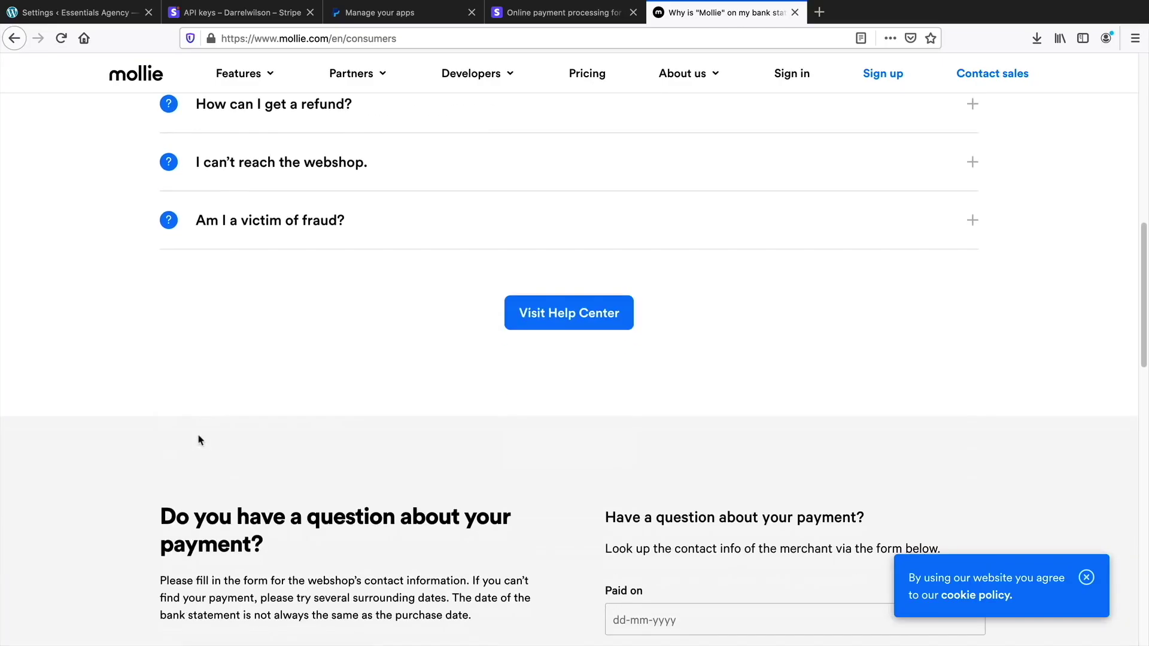
scroll(200, 441, up, 10)
click(882, 74)
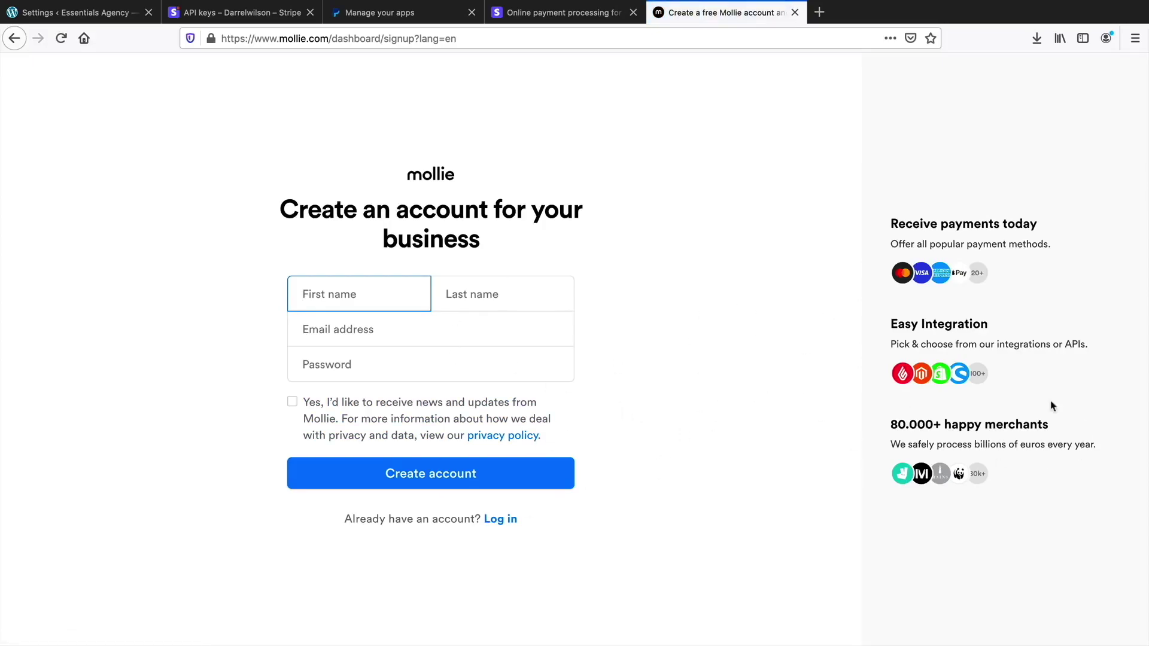
click(13, 39)
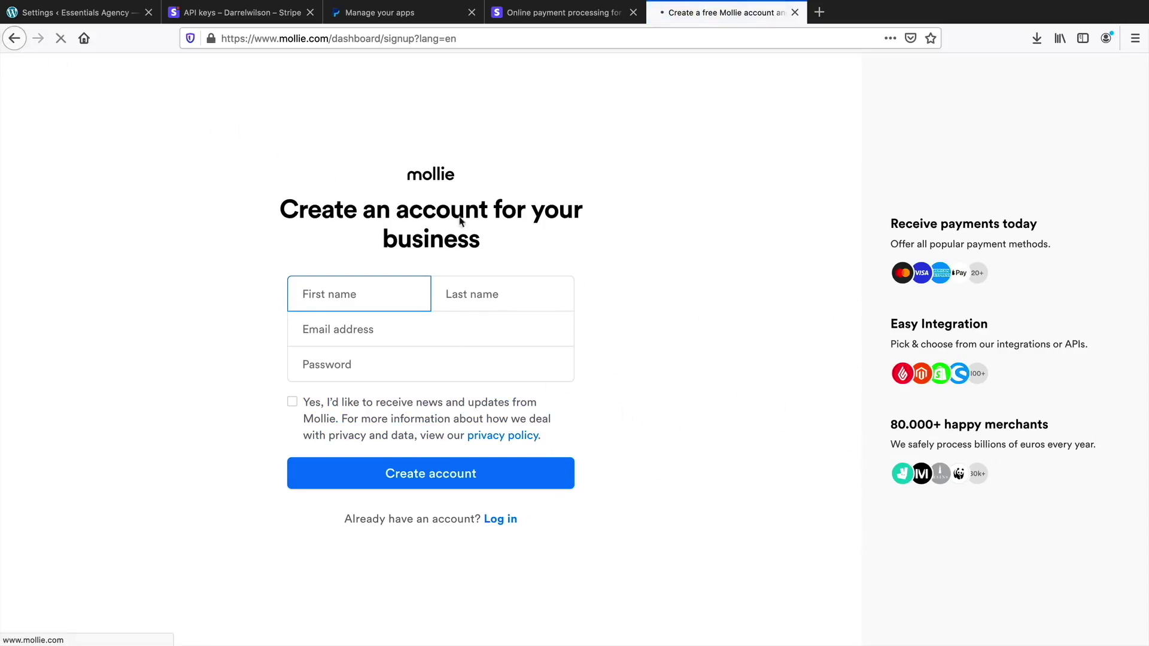
drag(1142, 175, 1142, 620)
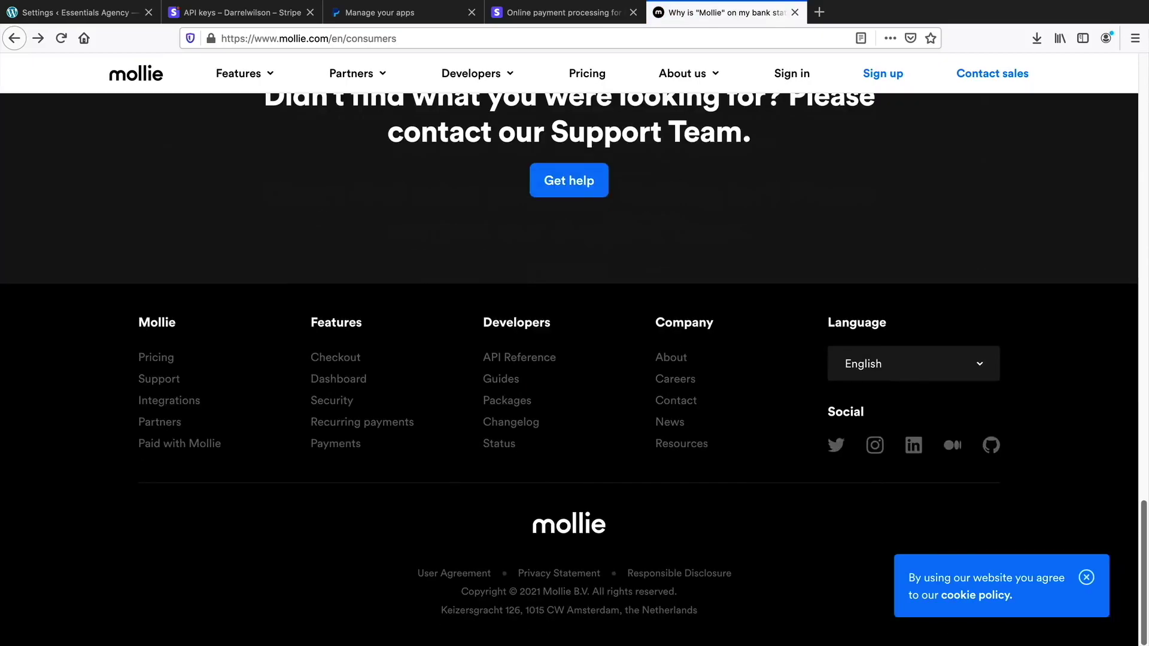
drag(755, 623, 545, 623)
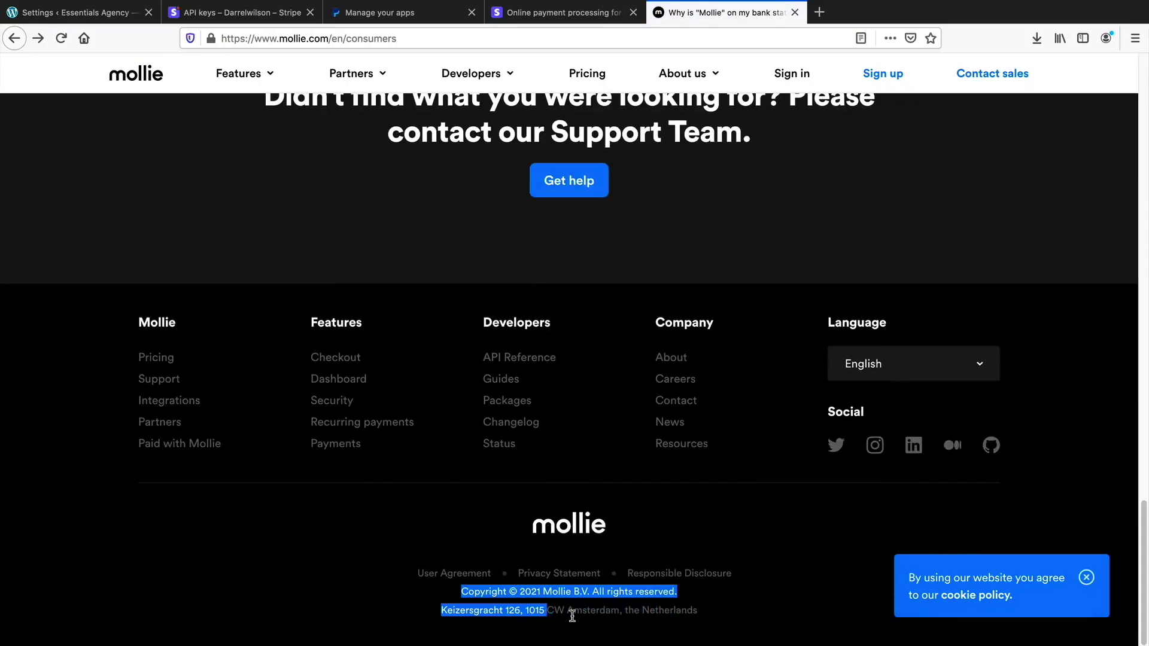
click(773, 592)
drag(1143, 573, 1143, 126)
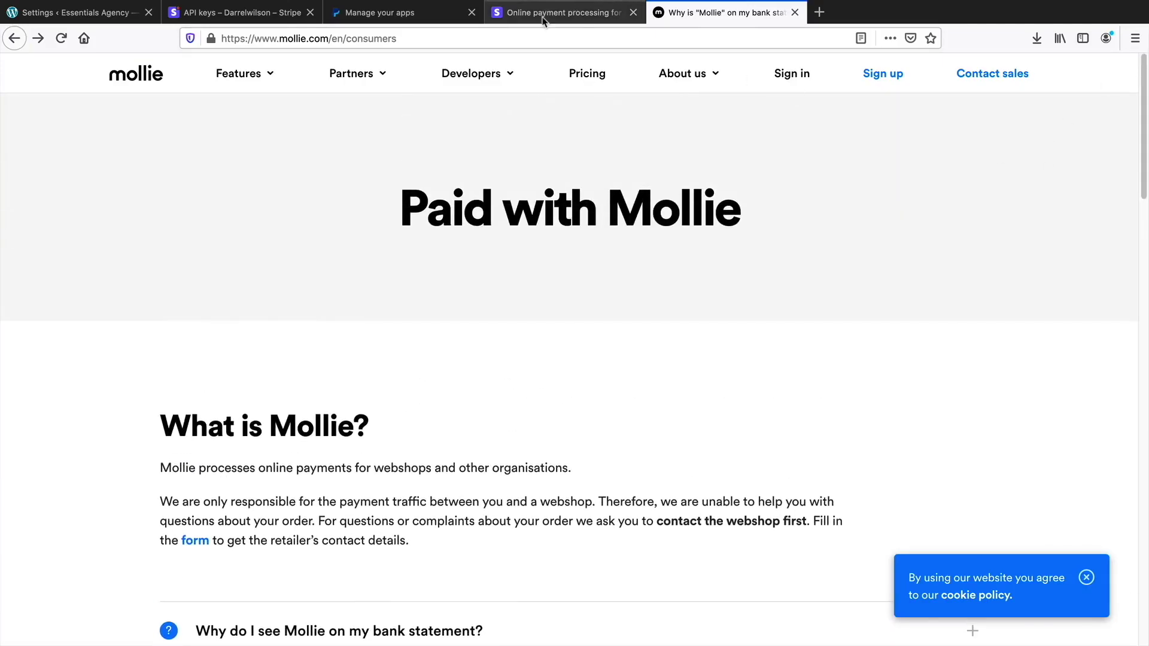
click(543, 18)
- Return to the WordPress tab and close Amelia's payment settings panel
click(99, 15)
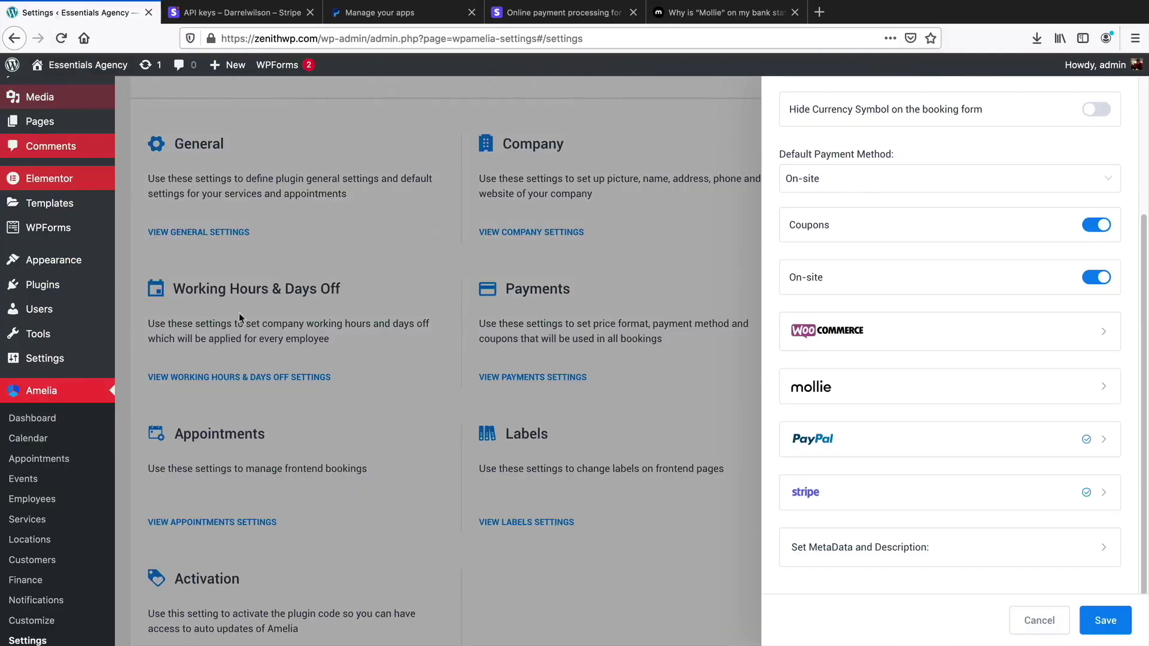
click(417, 280)
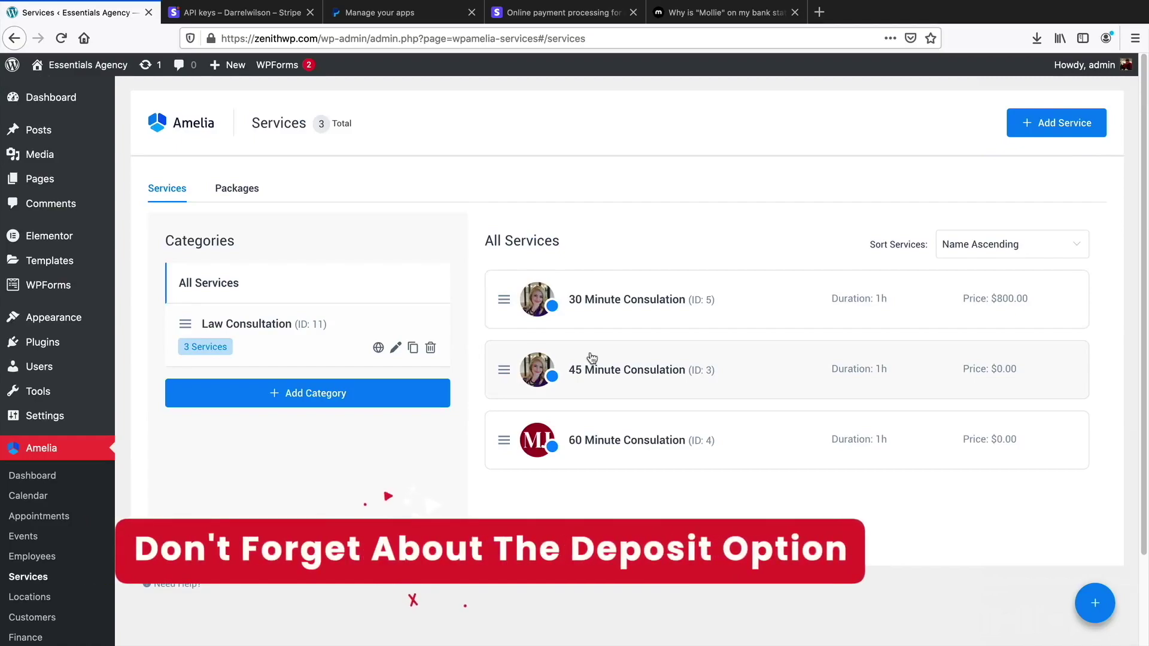
- Enable deposit payment on the 30 Minute Consultation service and try the Percentage deposit type
click(527, 302)
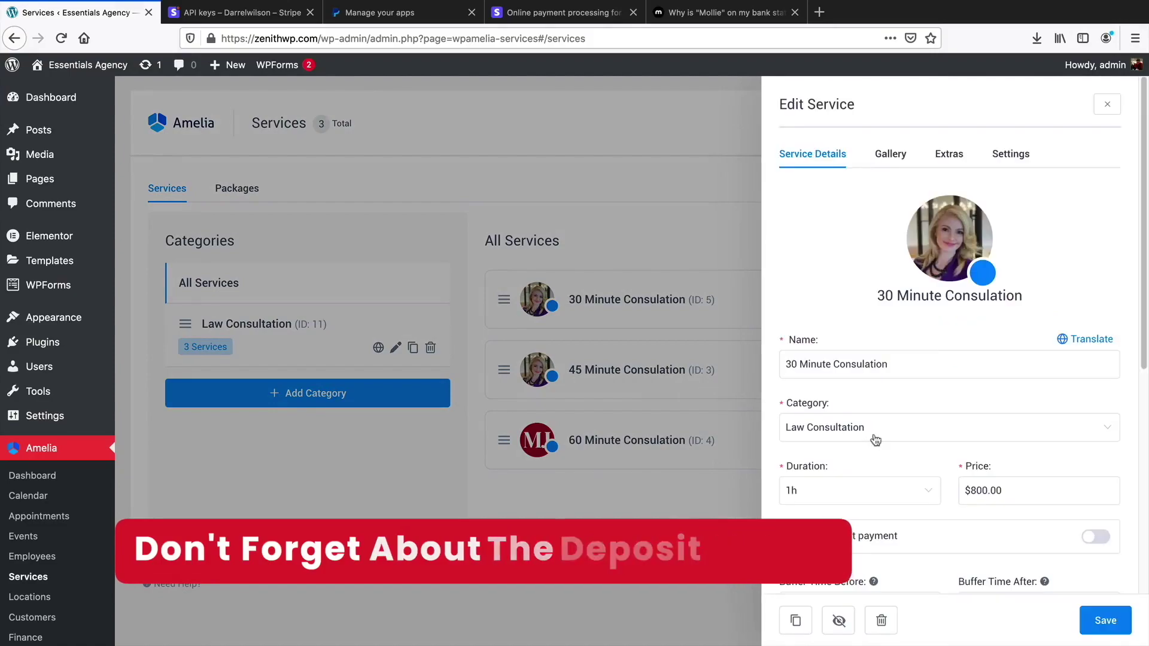
scroll(890, 438, down, 2)
click(1095, 408)
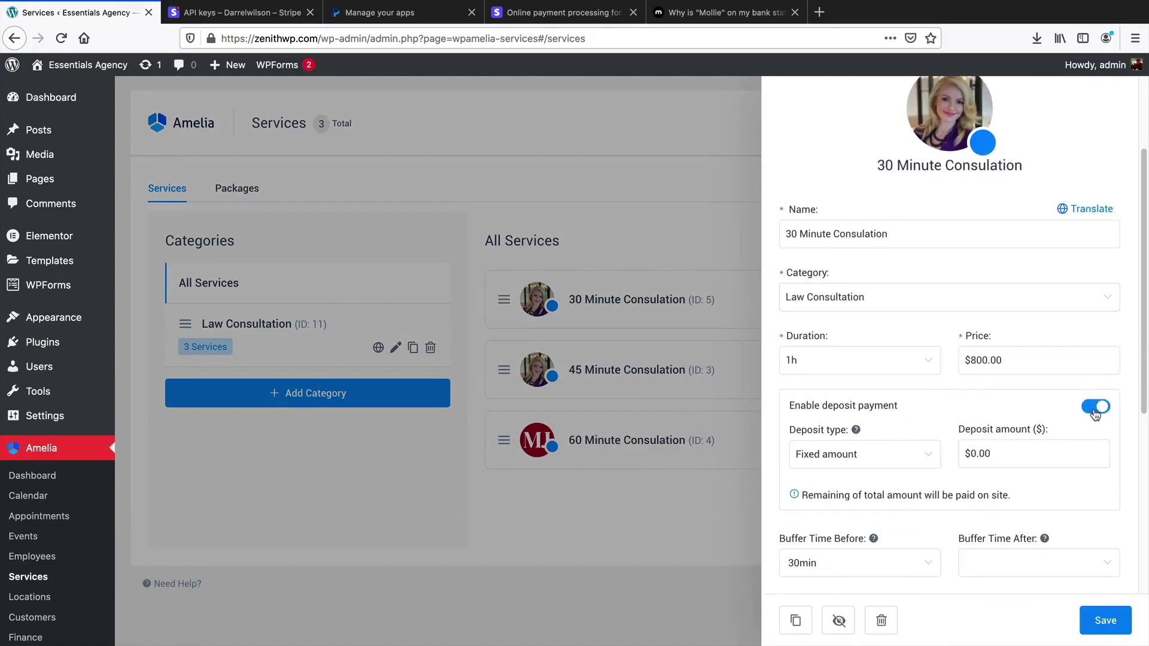
click(899, 457)
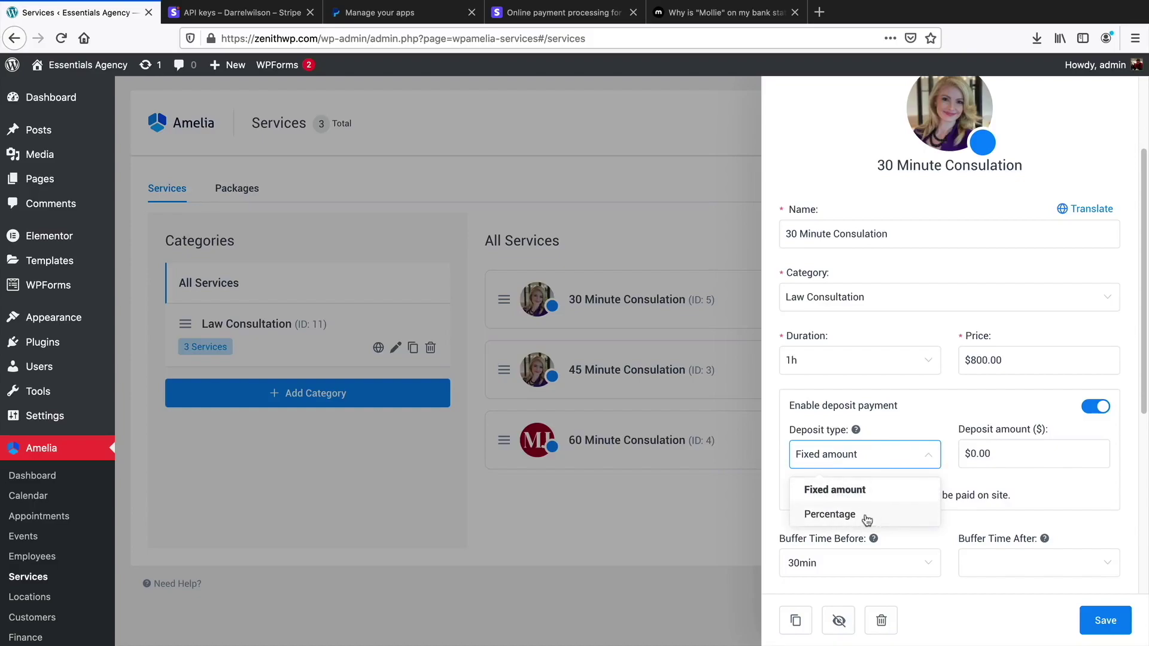
click(866, 518)
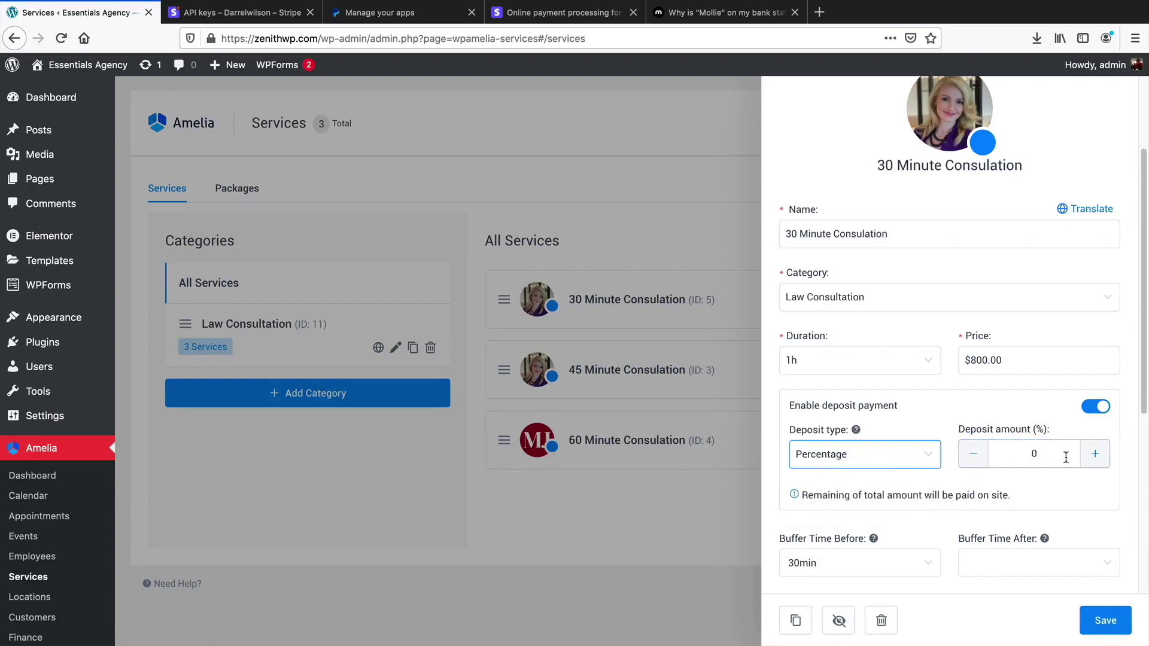
click(889, 460)
click(862, 517)
click(1032, 453)
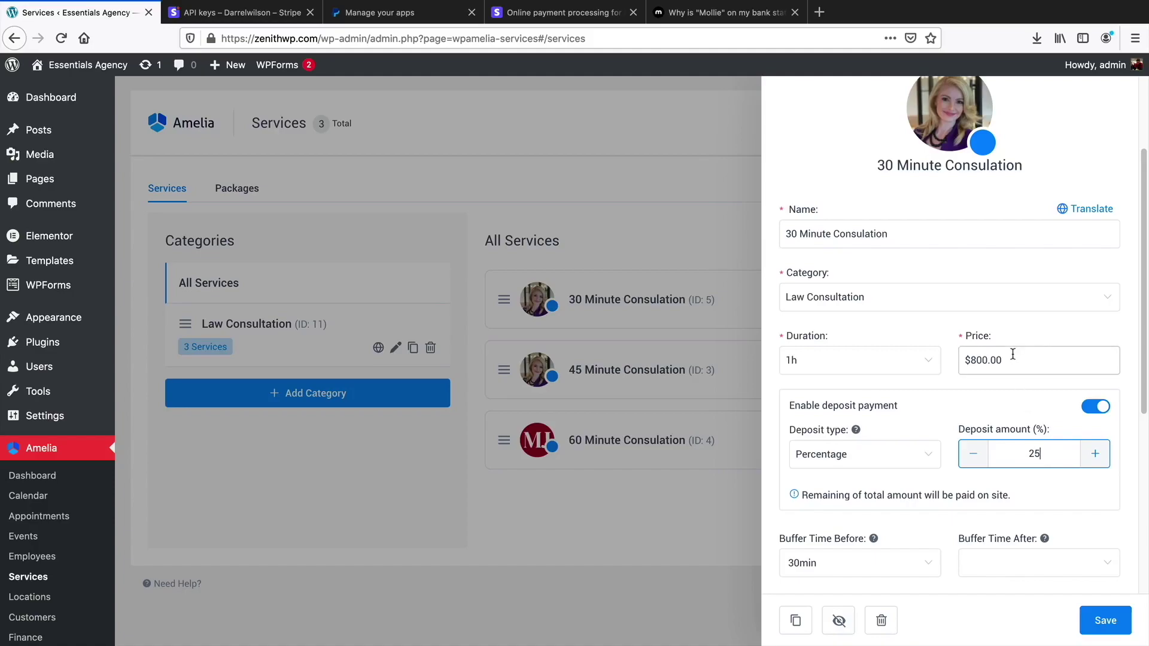
- Switch the deposit to Fixed amount, set it to 0.01, and save the service
click(915, 450)
click(873, 491)
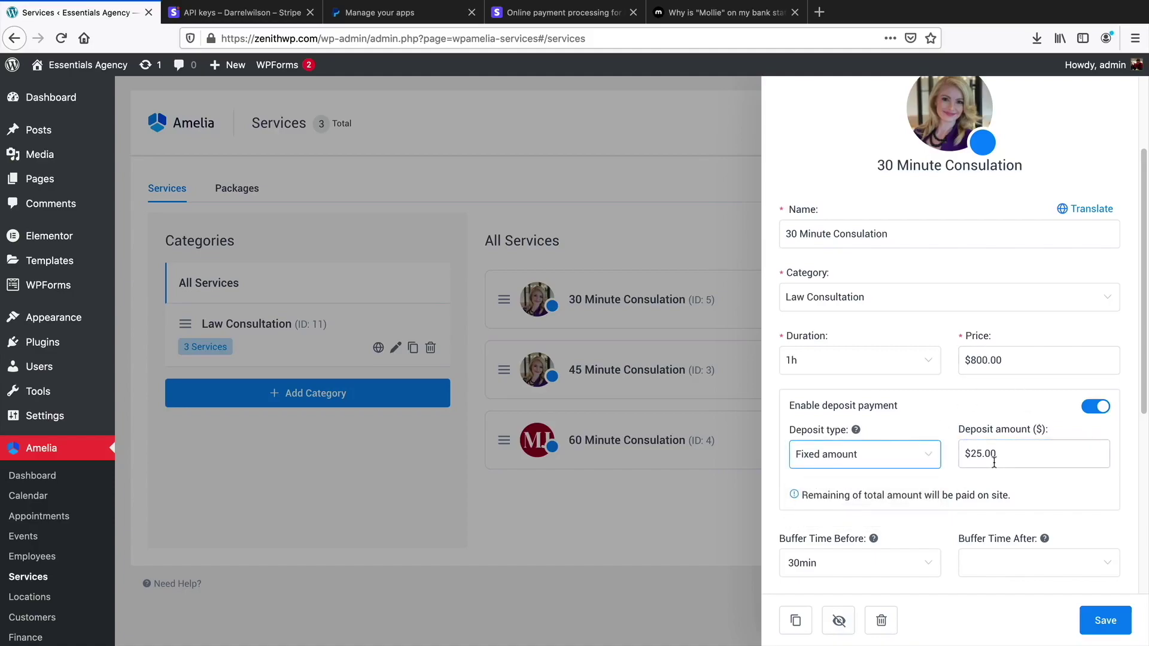
triple_click(1002, 460)
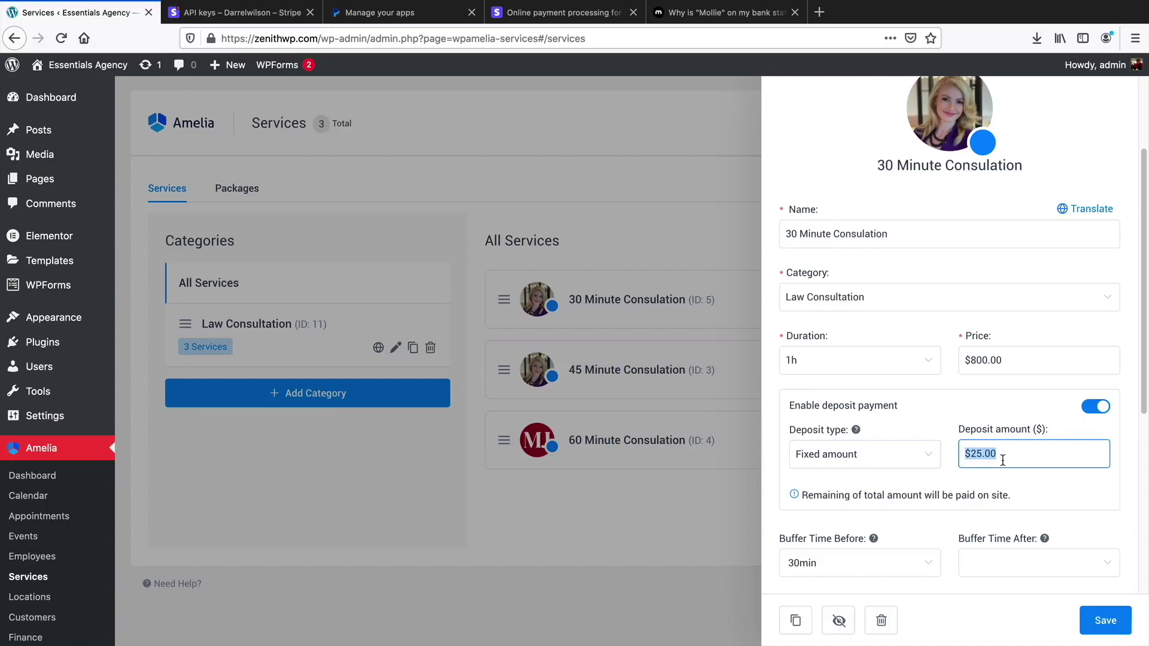
text(0.01)
text(00)
click(1106, 621)
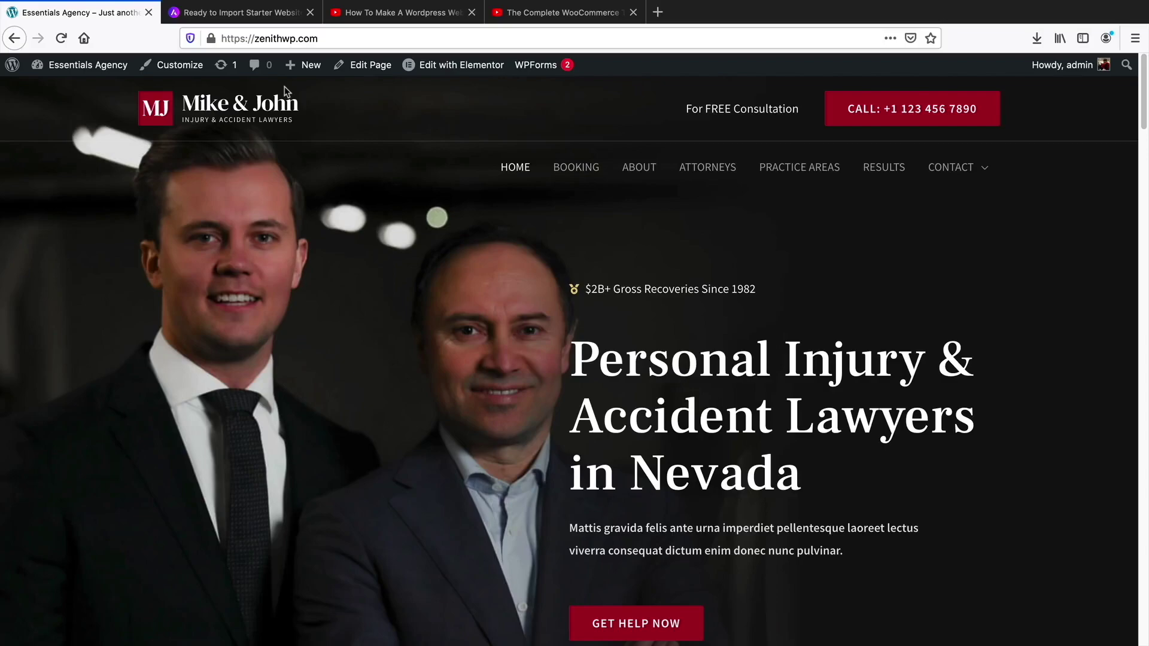
- Browse the Astra starter template gallery
mouse_move(303, 65)
click(256, 15)
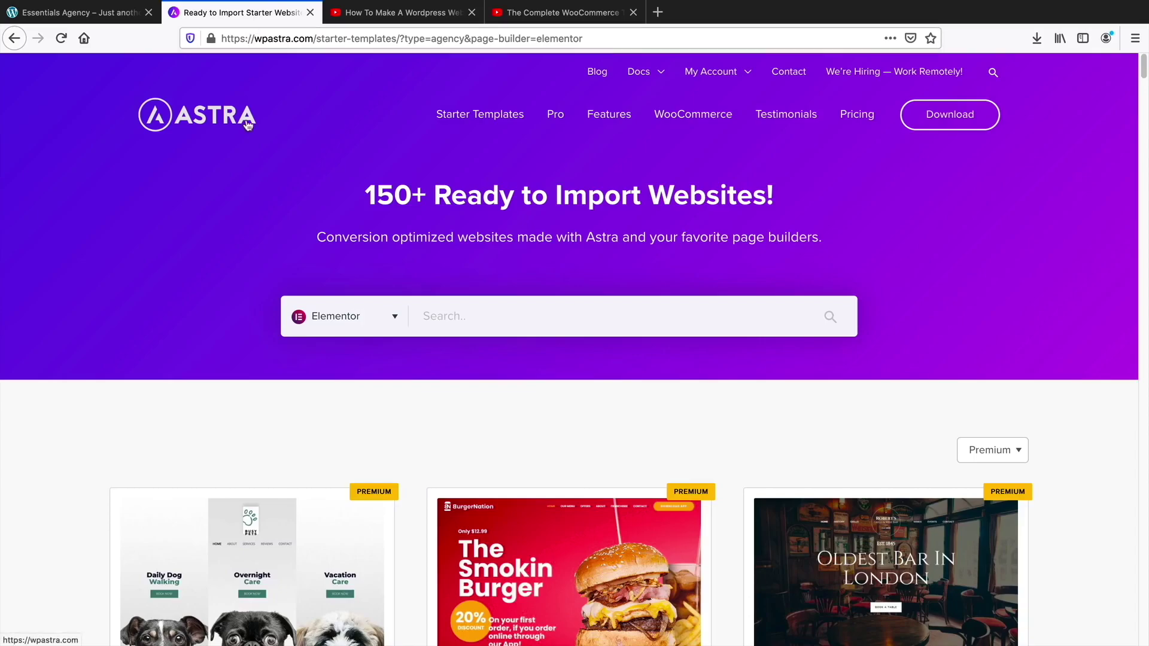
scroll(365, 303, down, 2)
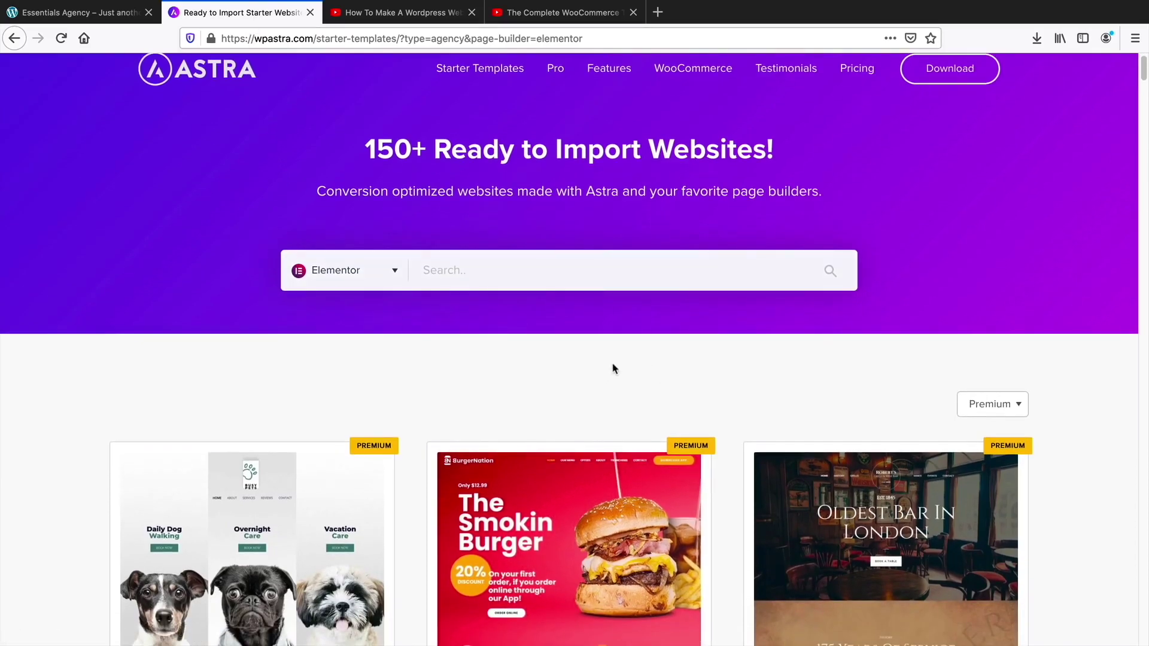
scroll(706, 336, down, 5)
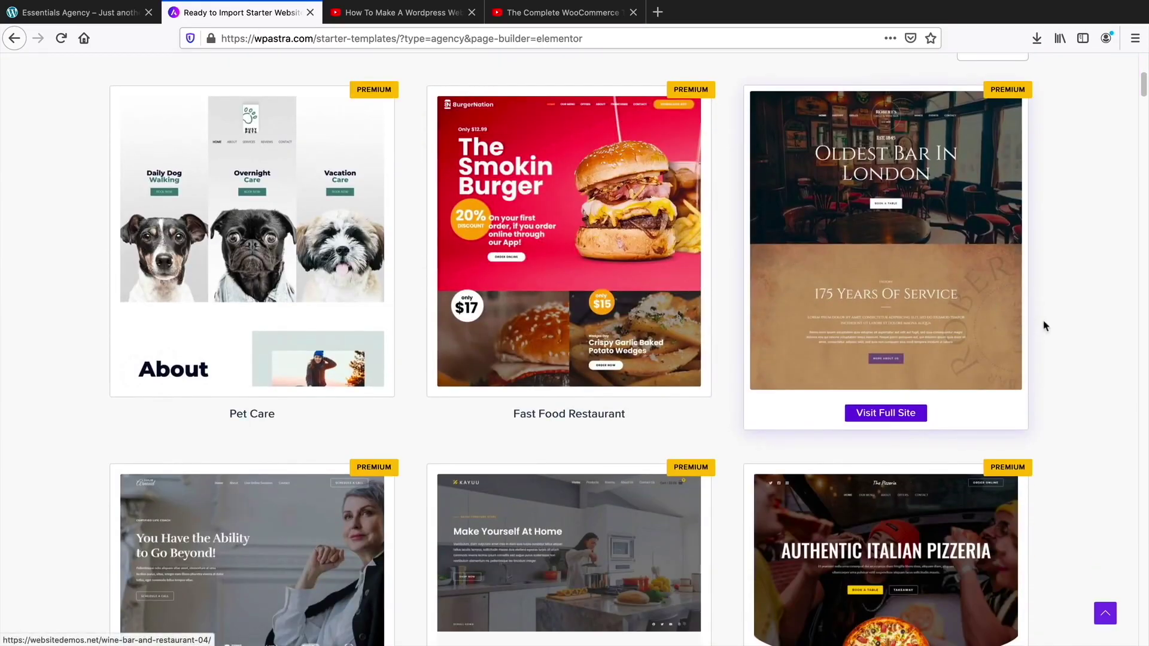
scroll(1052, 321, up, 2)
middle_click(1051, 319)
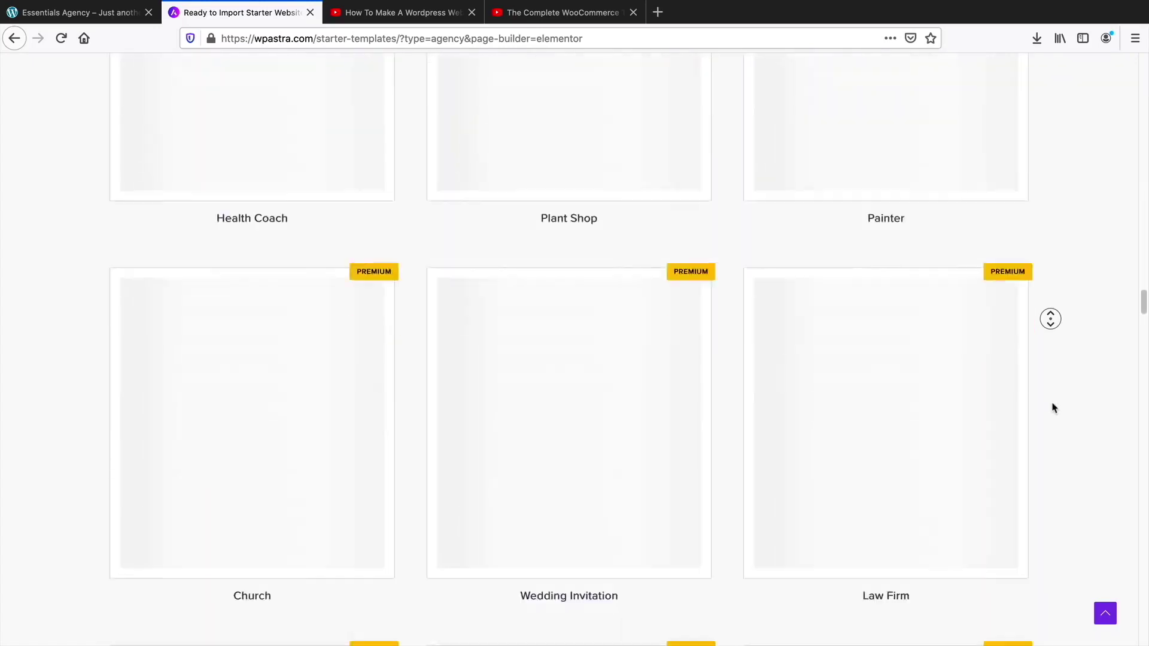
click(1053, 408)
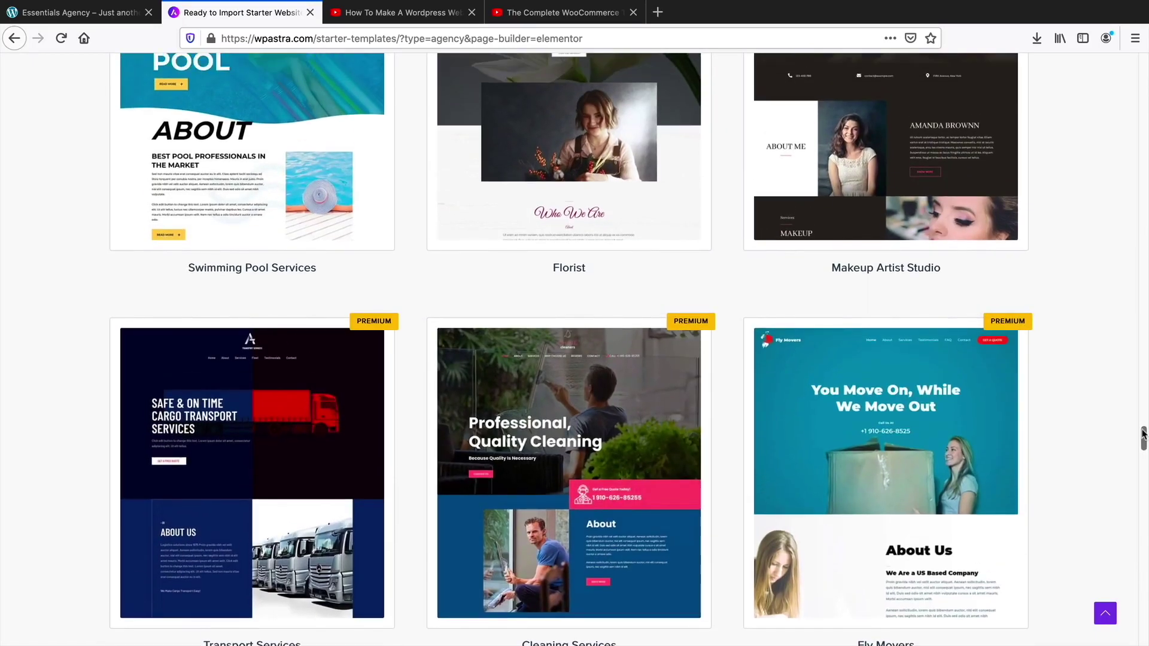
drag(1140, 441, 1143, 66)
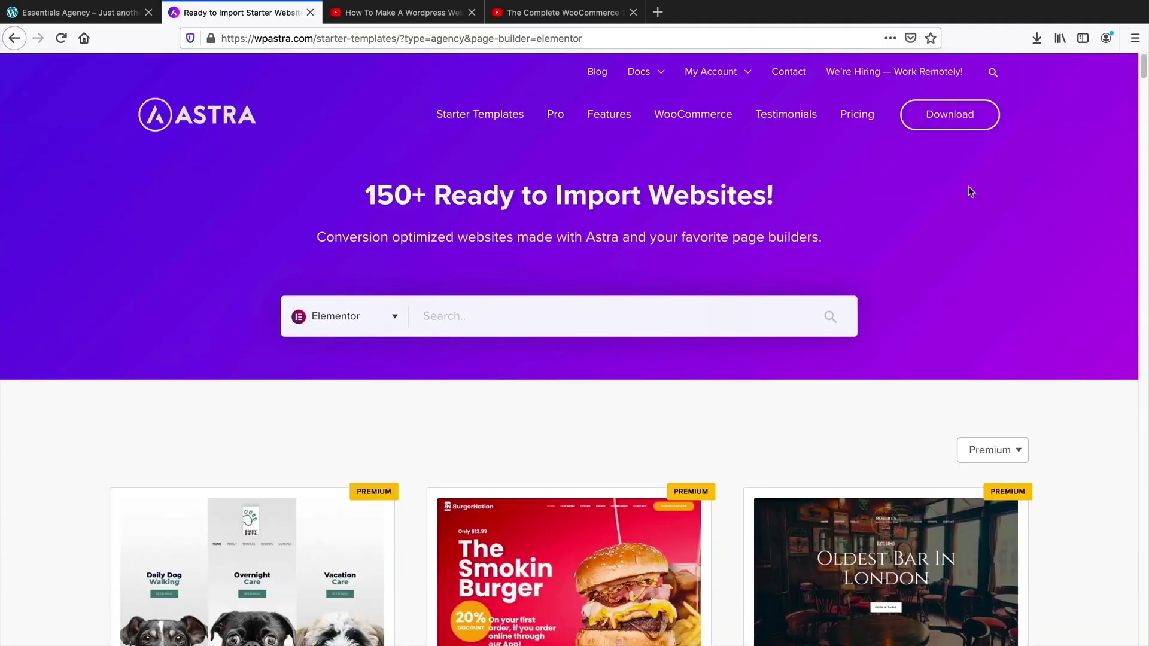
- Open Astra's pricing plans and highlight the 150+ Premium Starter Templates feature
click(867, 120)
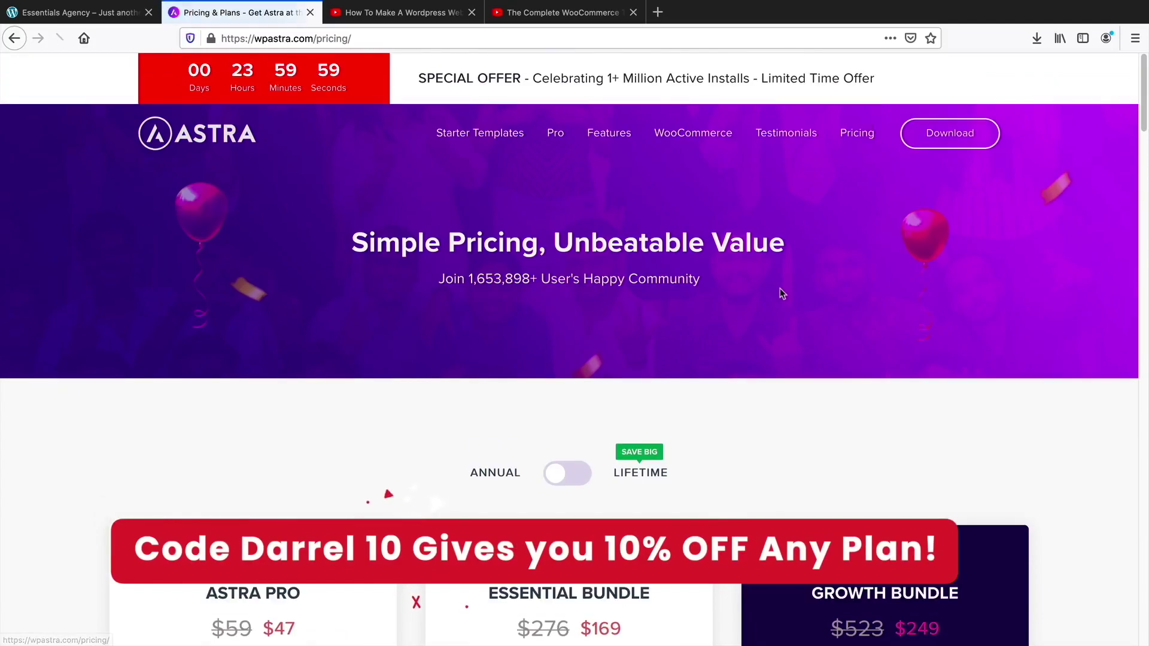
scroll(772, 321, down, 5)
scroll(772, 325, down, 1)
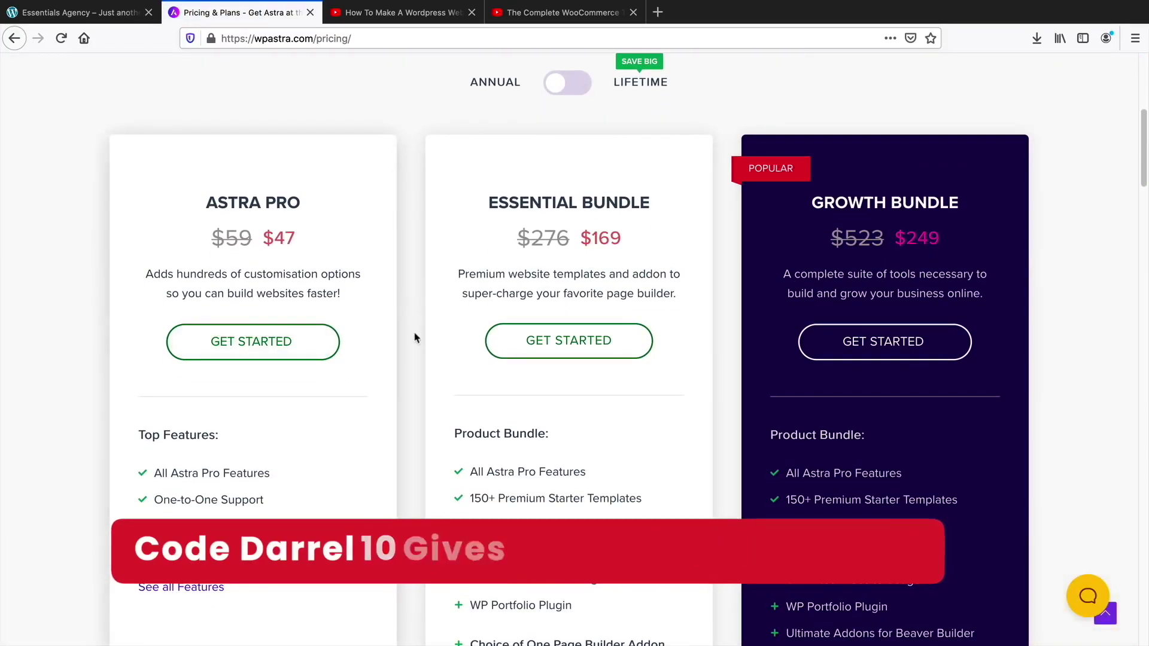
scroll(415, 359, down, 1)
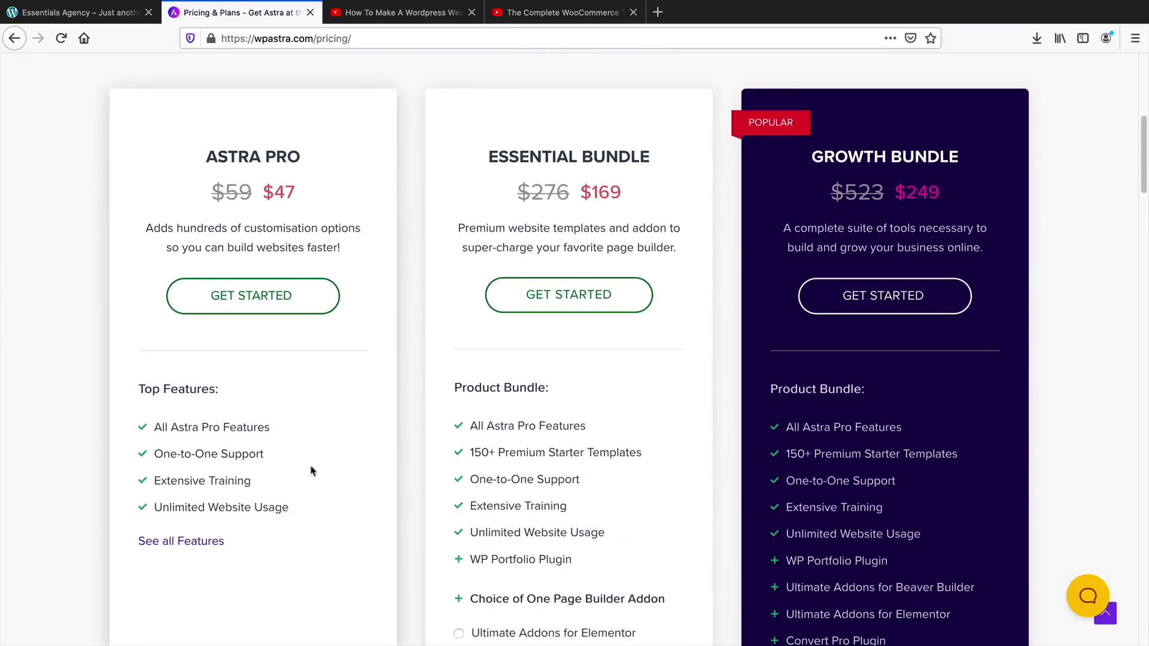
mouse_move(564, 432)
drag(642, 453, 473, 453)
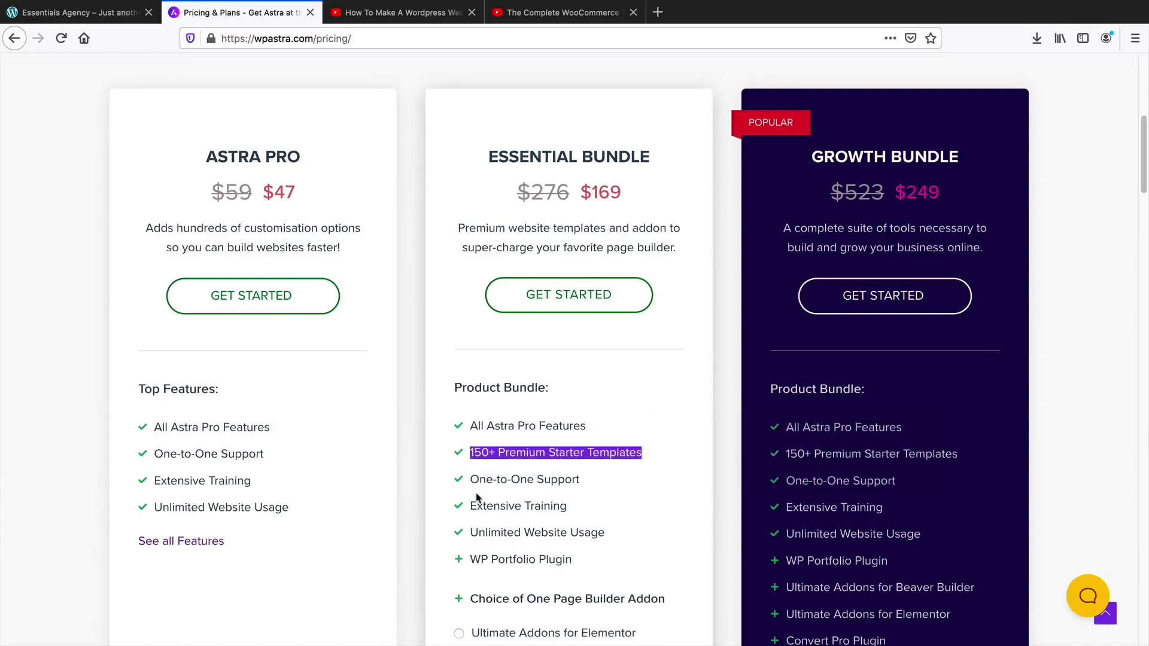
scroll(417, 485, up, 1)
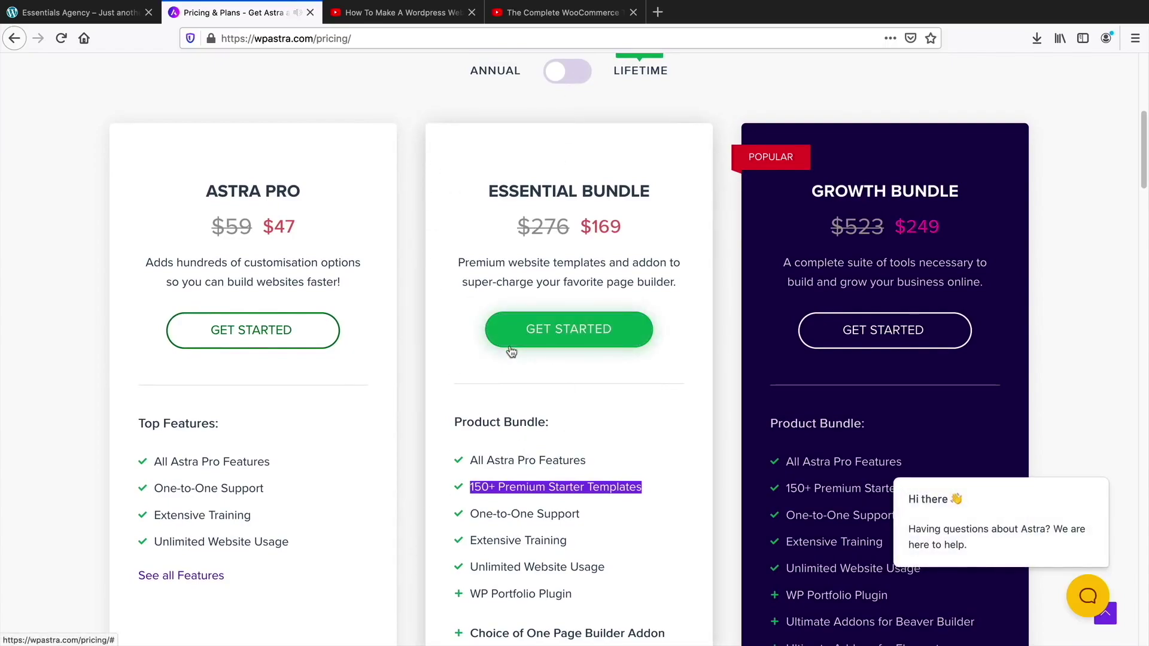
click(419, 13)
- Play the Elementor tutorial video muted, then pause it
click(419, 363)
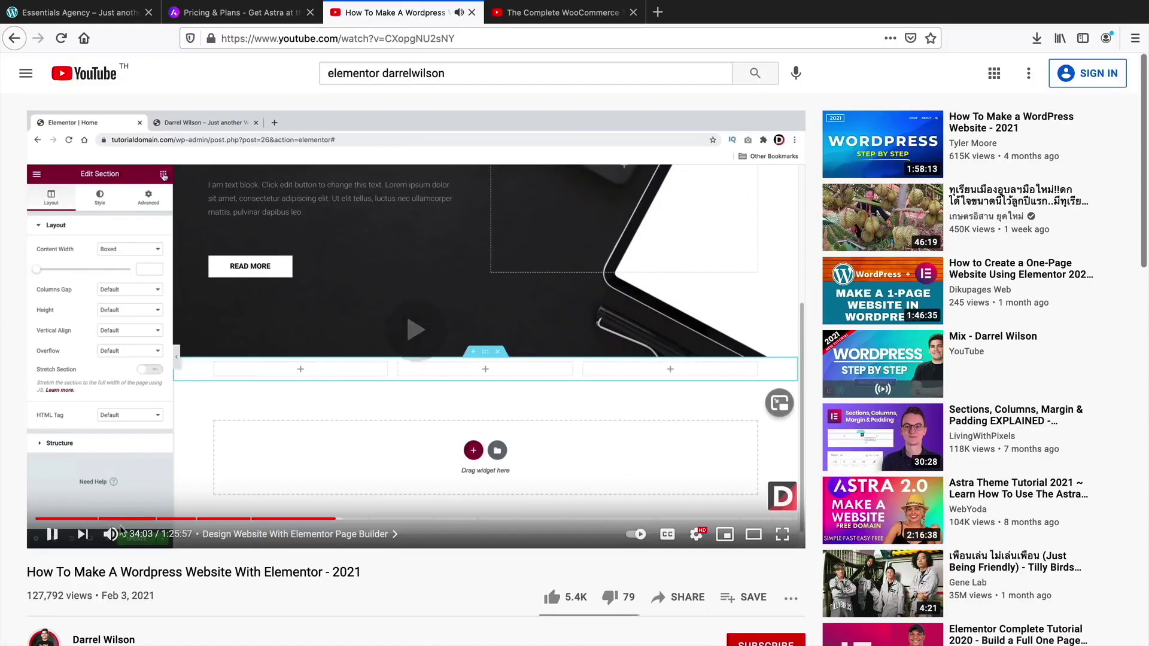
click(128, 539)
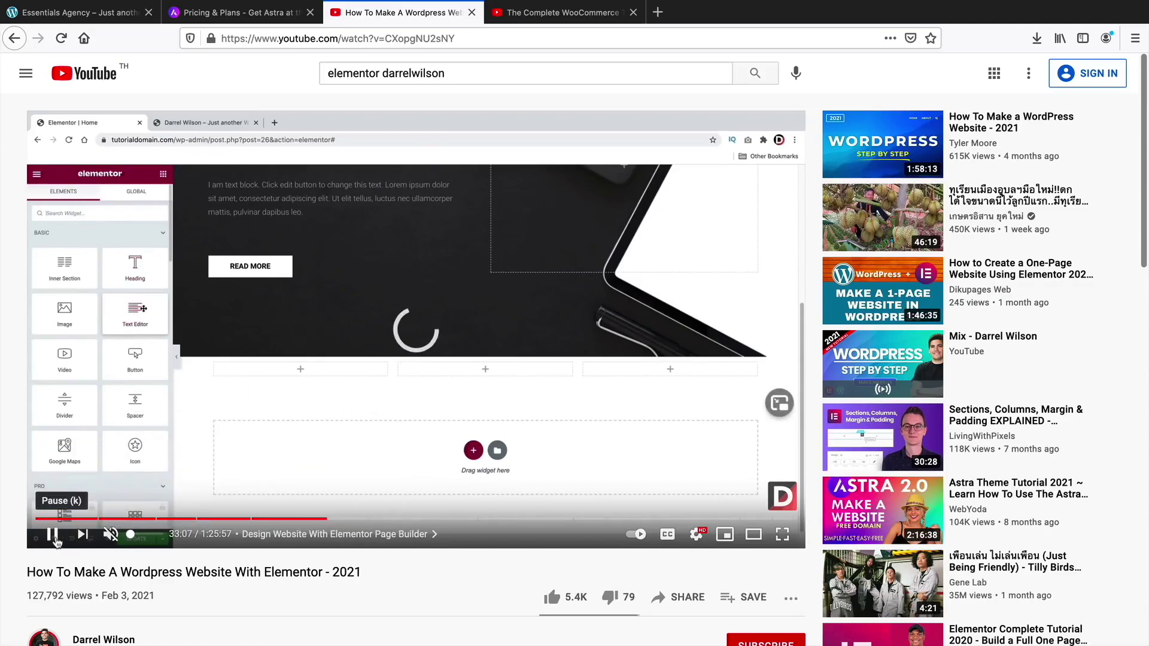
click(52, 534)
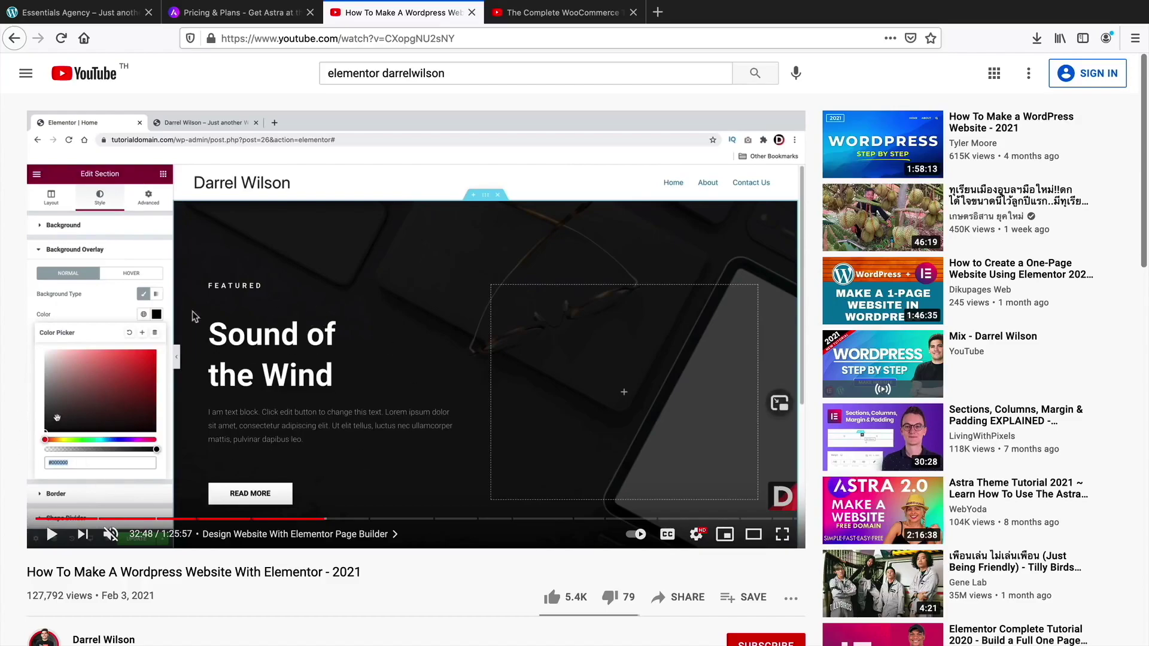
scroll(241, 473, down, 1)
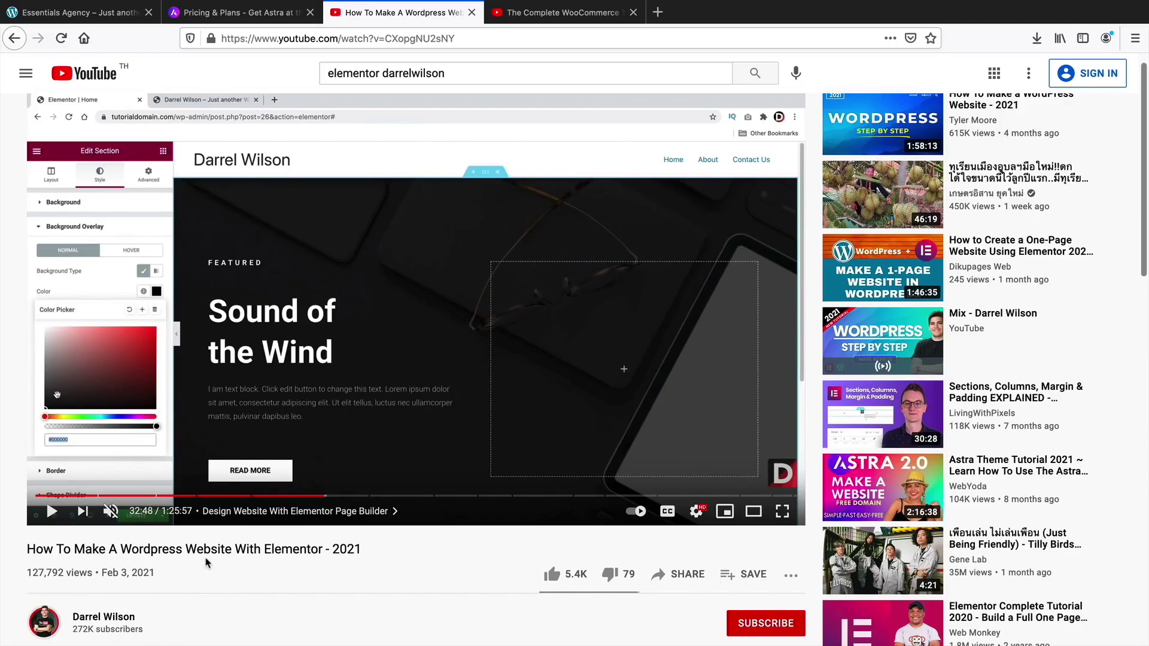
- Look over the WooCommerce tutorial video, then go back through the tabs to the Mike & John site
click(562, 12)
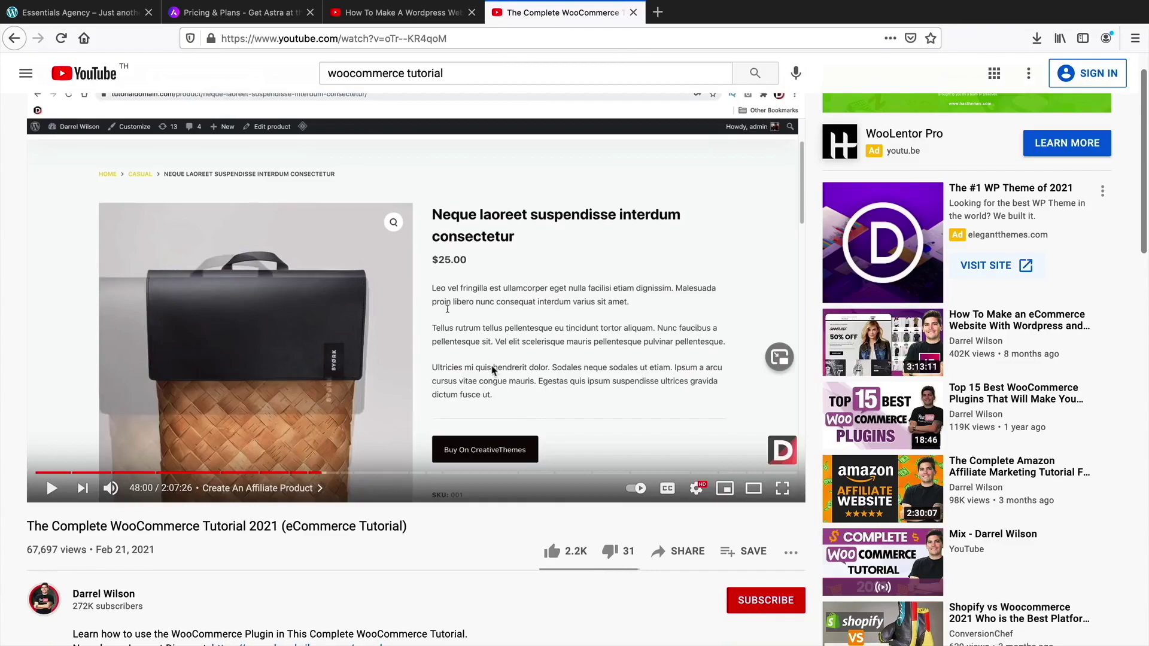
scroll(484, 377, up, 1)
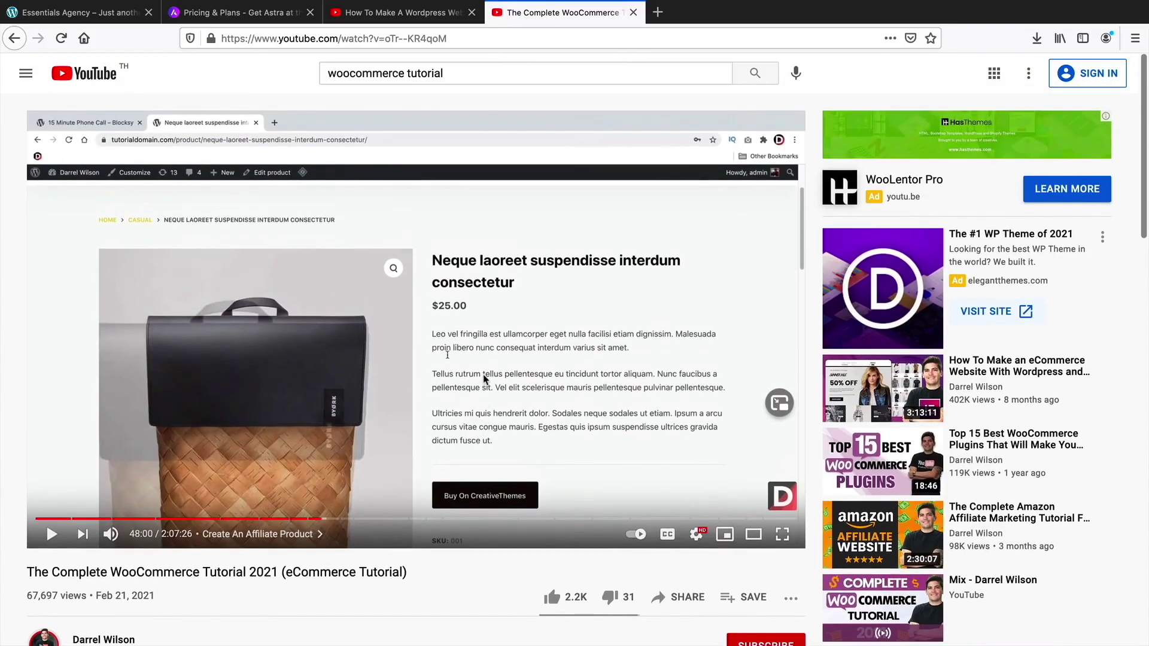
scroll(483, 375, down, 1)
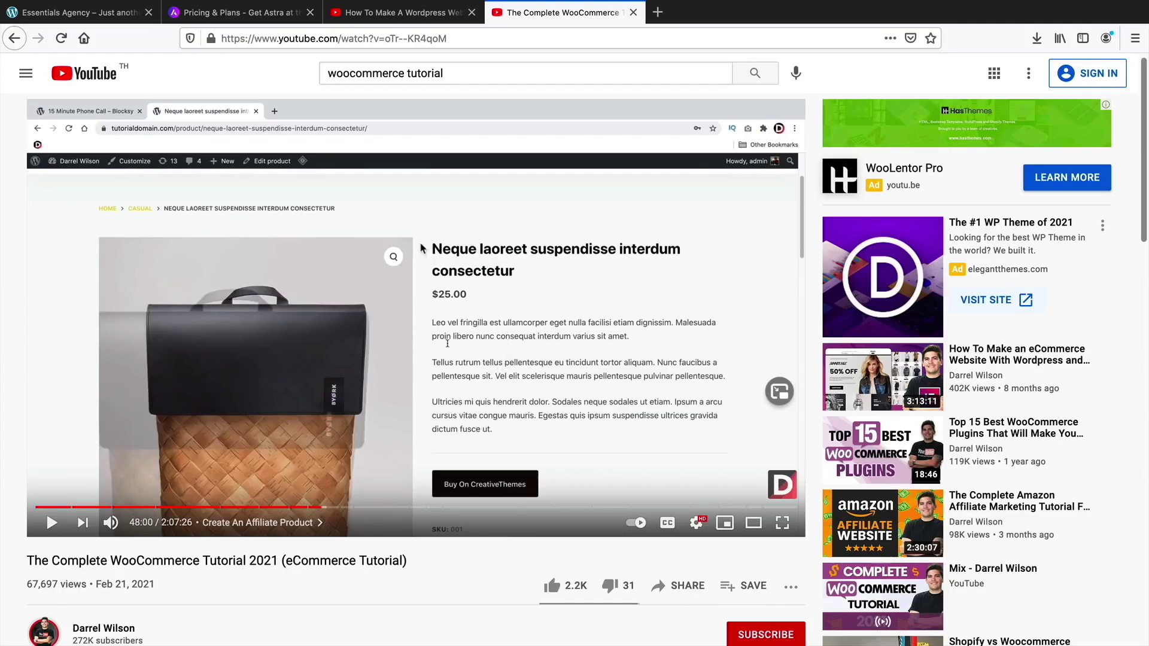
click(371, 13)
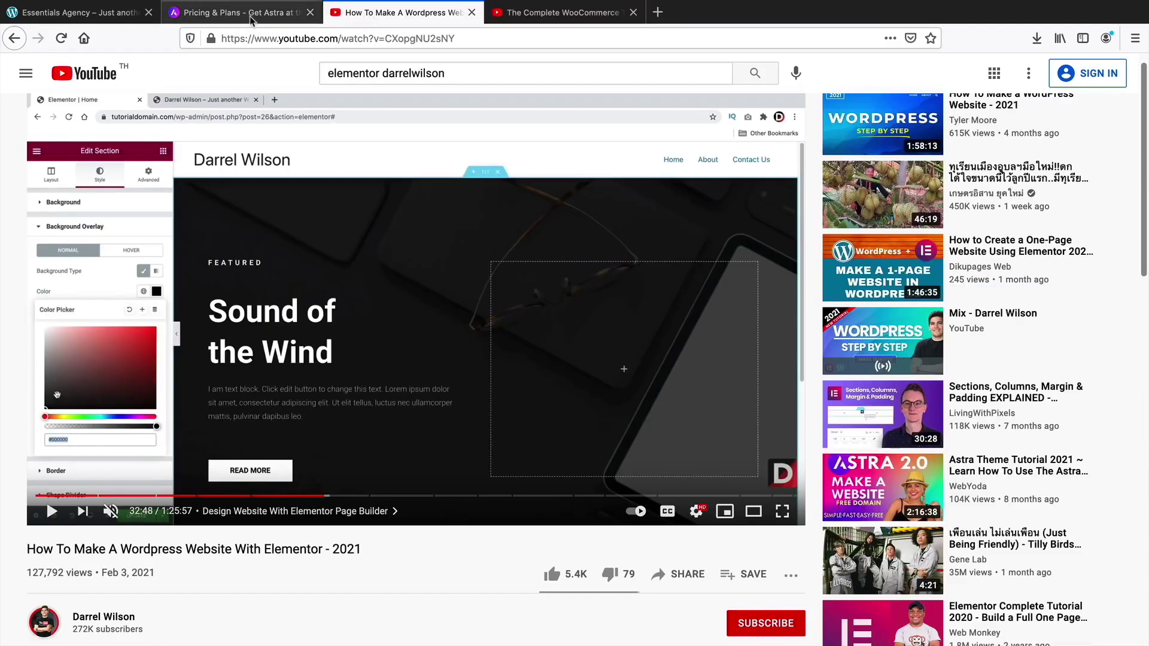
click(251, 18)
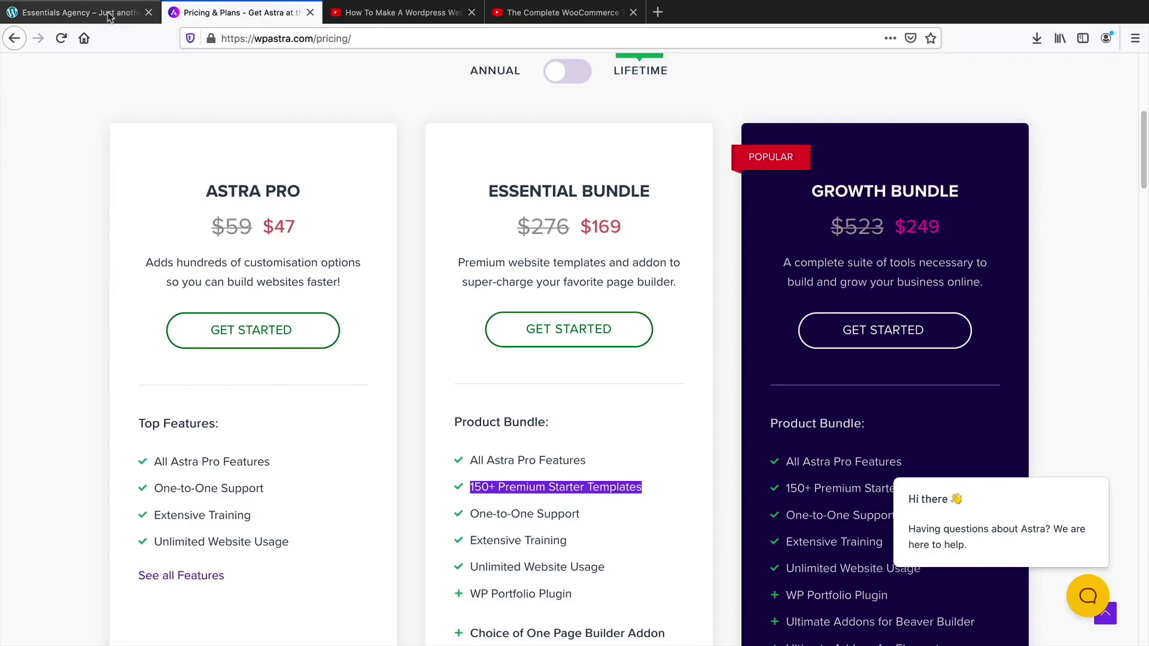
click(114, 16)
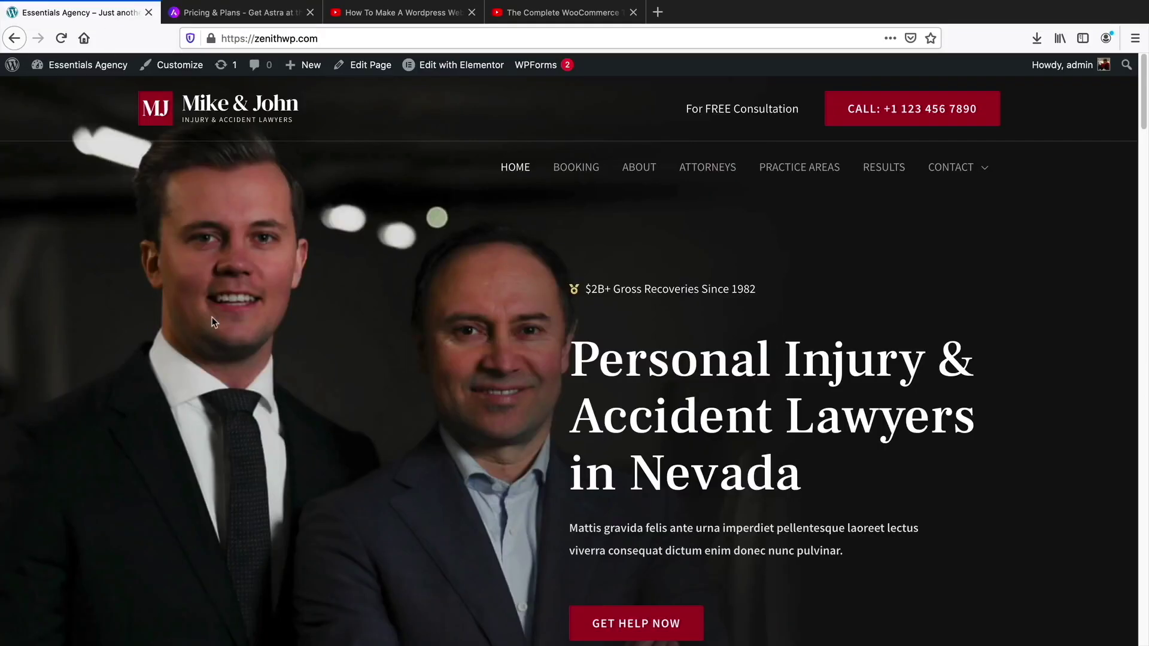